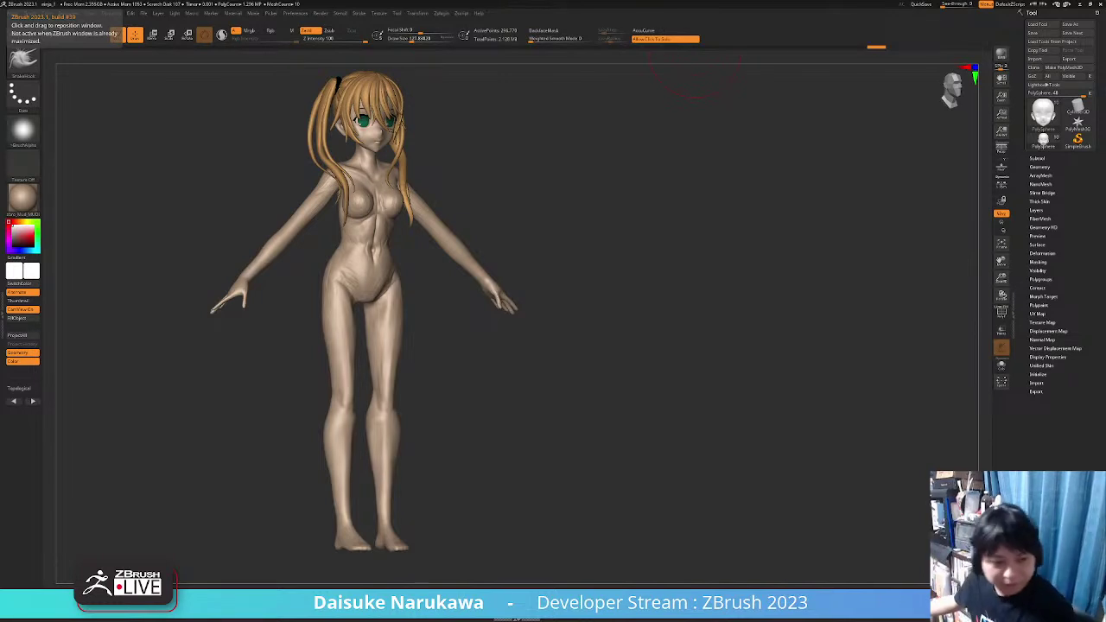
Sculpt the upper arms and elbows of the body subtool using the Standard brush at a reduced draw size
drag(553, 316, 507, 383)
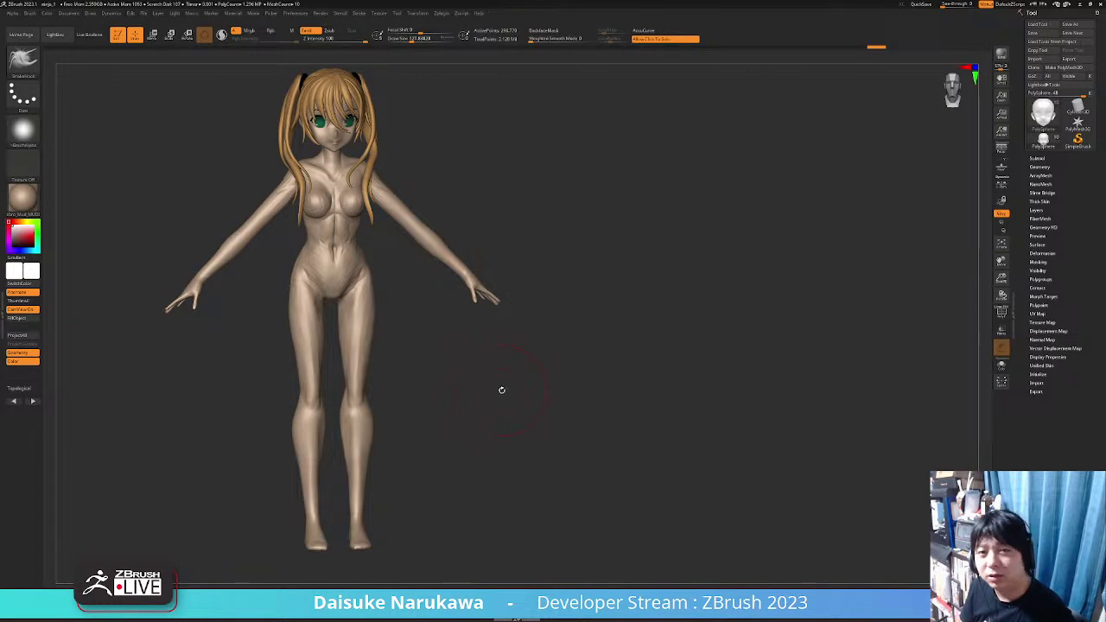
drag(498, 390, 469, 377)
alt+click(380, 314)
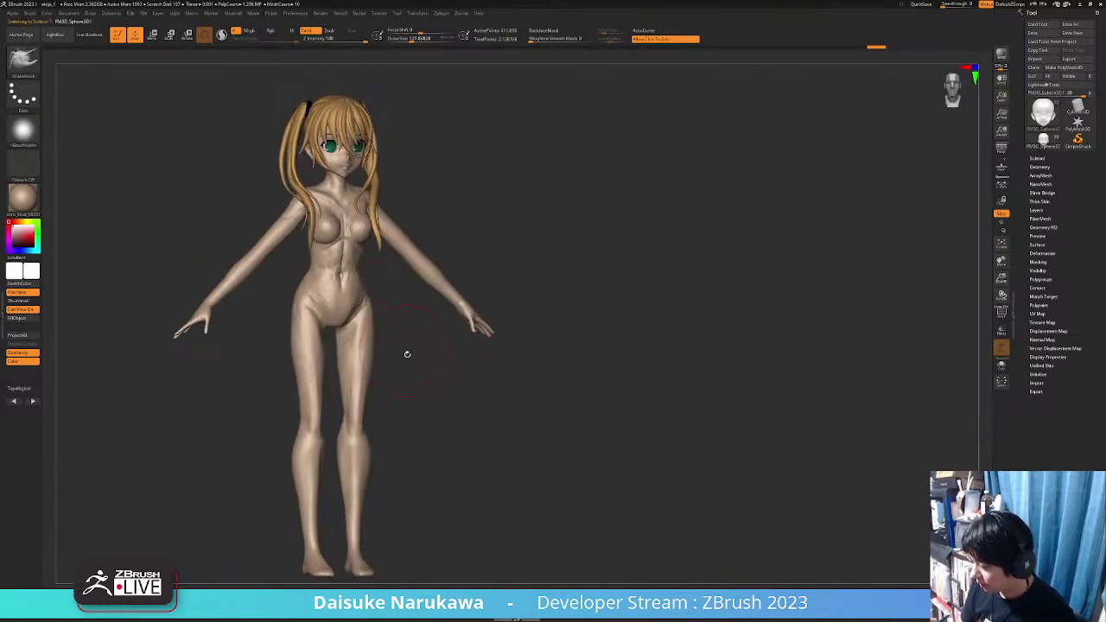
shift+drag(407, 353, 421, 274)
alt+drag(476, 317, 487, 290)
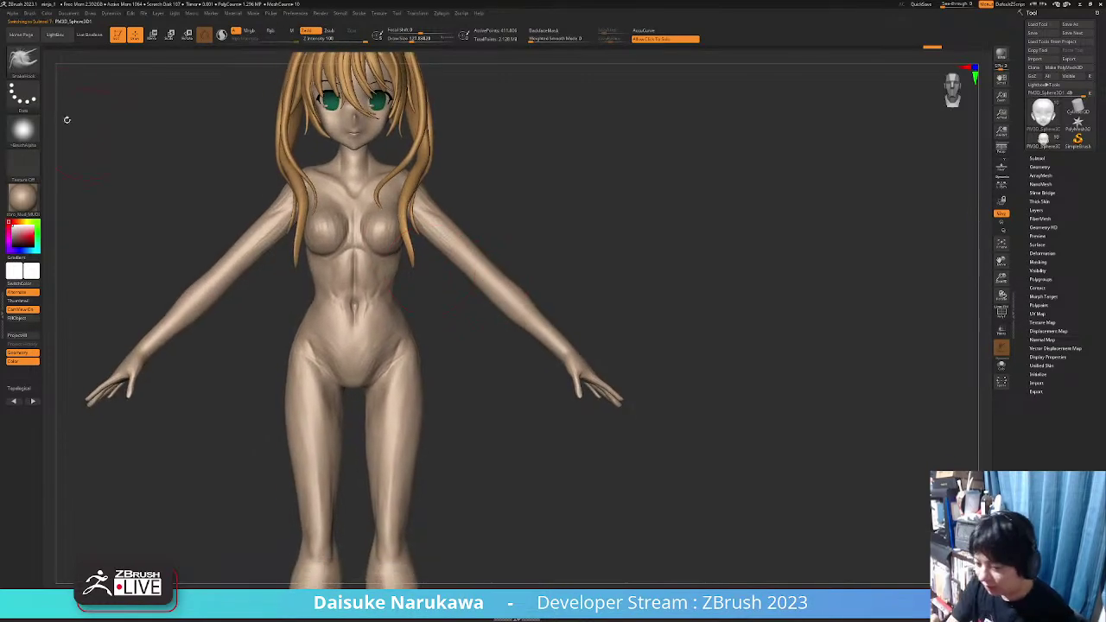
click(23, 63)
click(274, 69)
drag(412, 39, 405, 40)
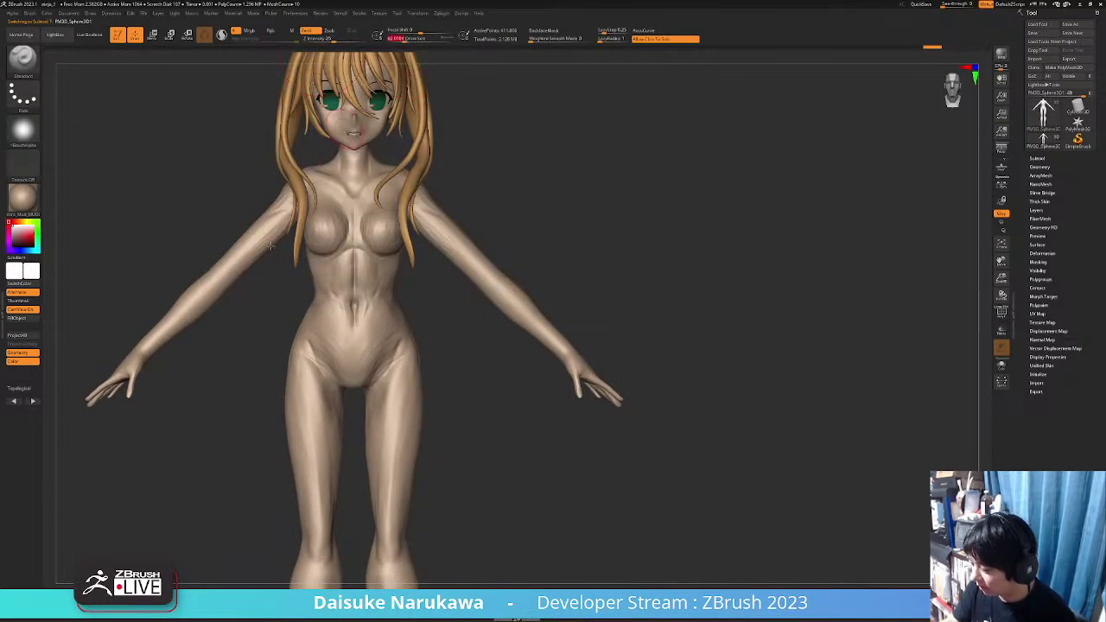
mouse_move(268, 237)
mouse_down()
mouse_move(285, 239)
mouse_move(284, 226)
mouse_up()
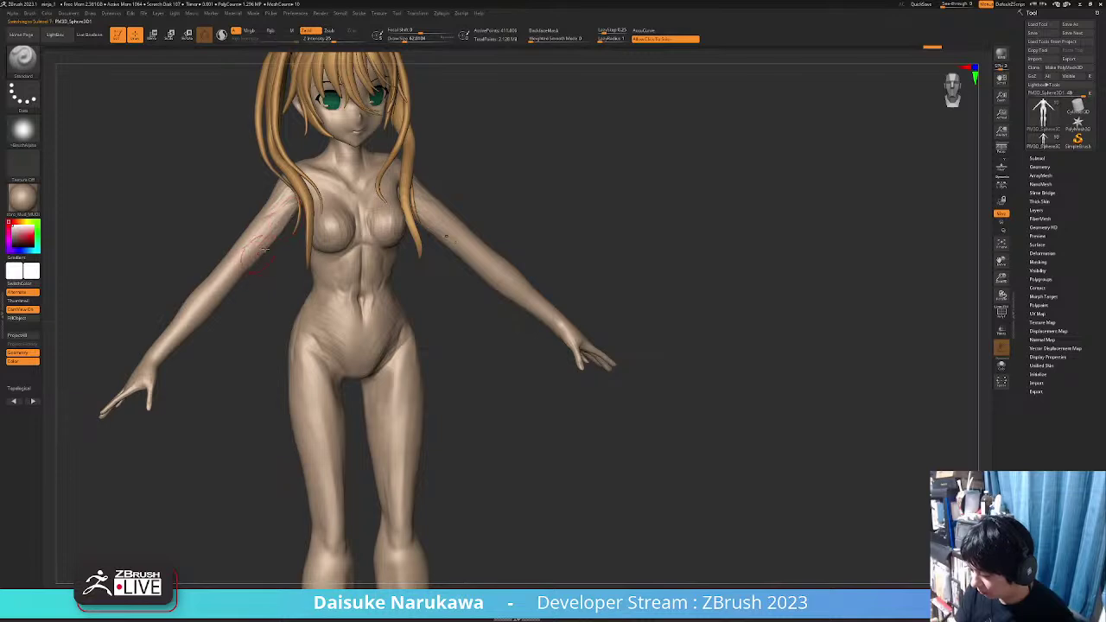
right_drag(263, 250, 231, 273)
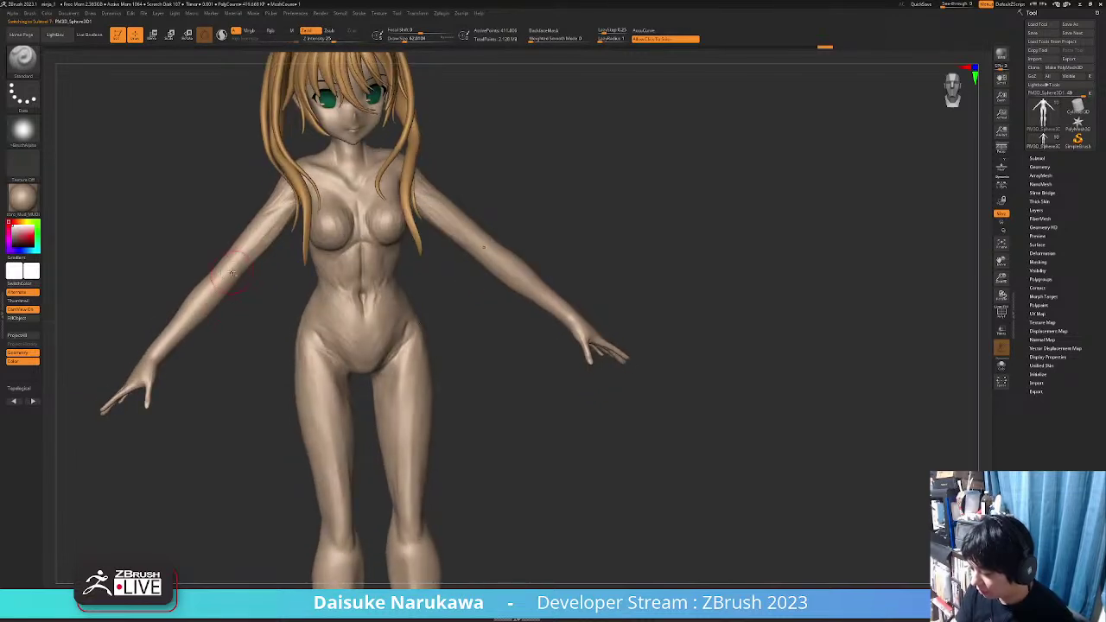
Define the elbows on both arms with the DamStandard brush and smooth the result
click(23, 62)
click(170, 170)
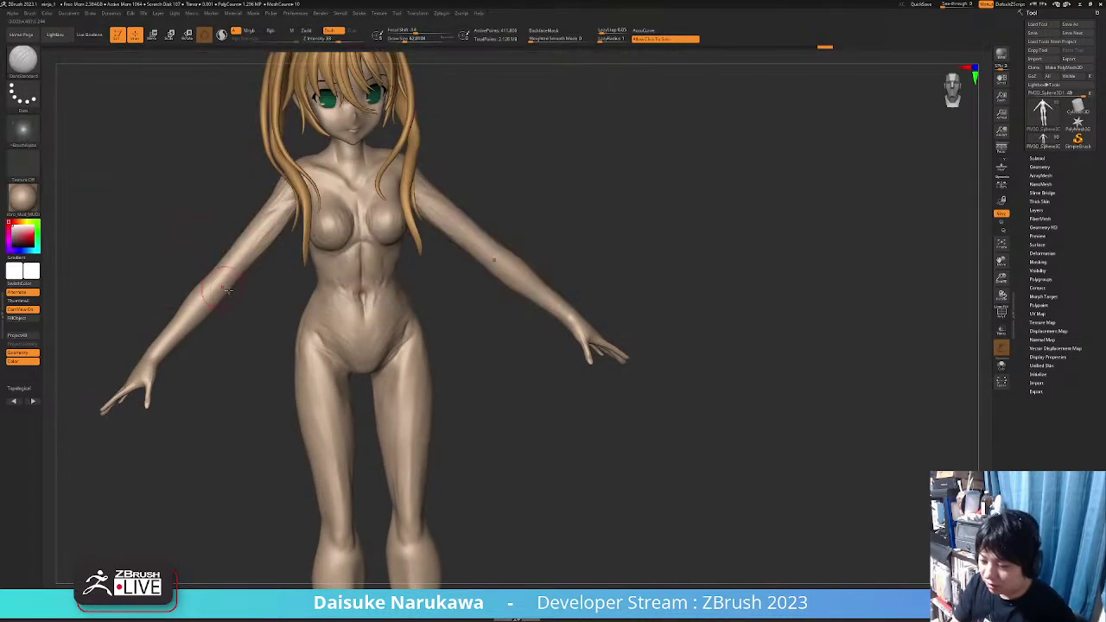
right_drag(244, 288, 228, 275)
shift+drag(228, 275, 226, 269)
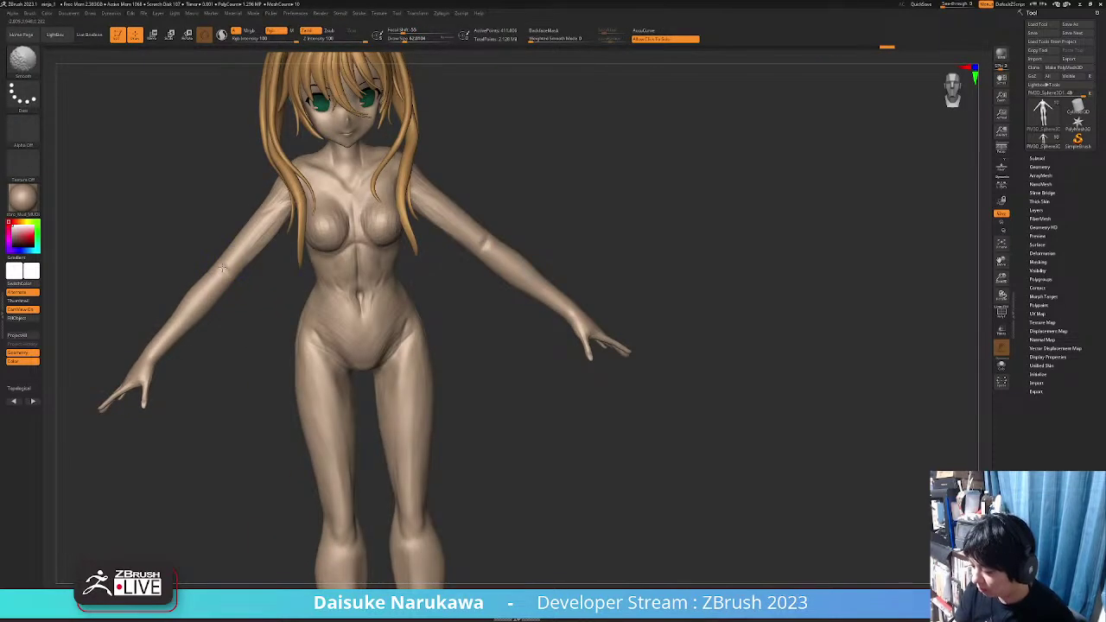
mouse_move(210, 320)
mouse_down()
mouse_move(234, 323)
mouse_move(222, 321)
mouse_up()
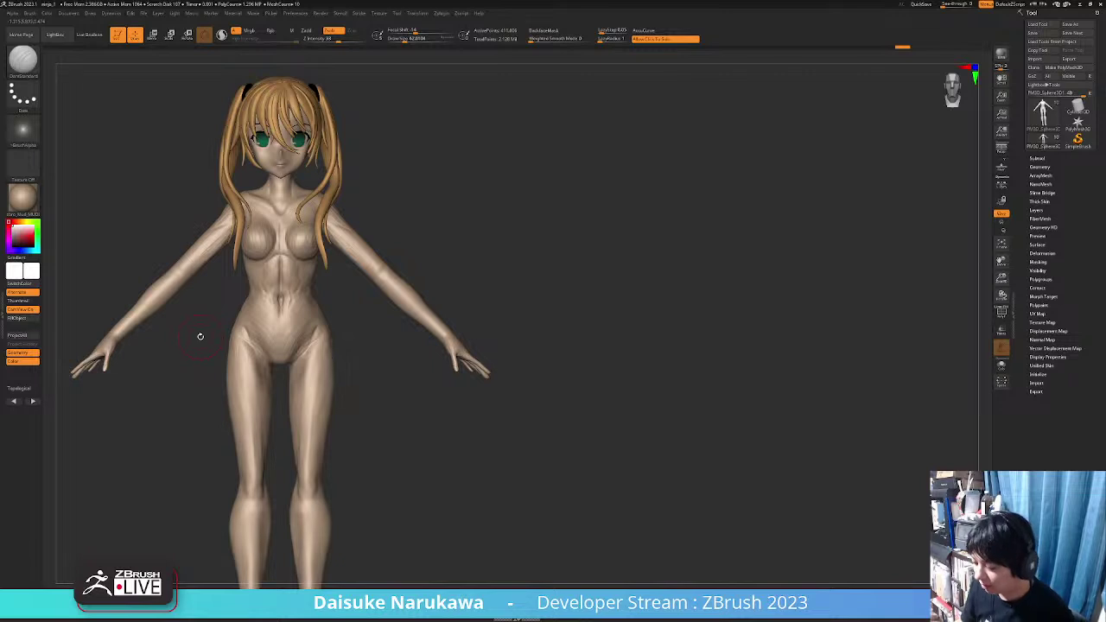
mouse_move(145, 322)
alt+right_down()
mouse_move(217, 309)
mouse_move(218, 337)
mouse_move(173, 318)
mouse_move(251, 354)
mouse_move(495, 377)
mouse_move(457, 371)
mouse_move(533, 403)
alt+right_up()
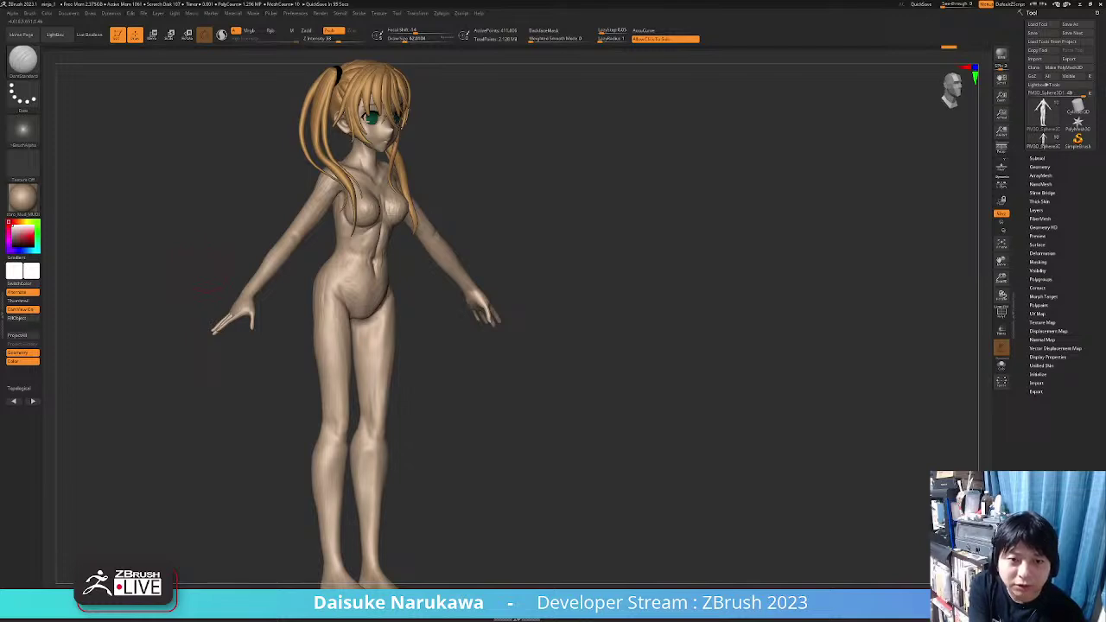
Switch to the SnakeHook brush and enlarge its draw size for adjusting the face
drag(206, 272, 617, 376)
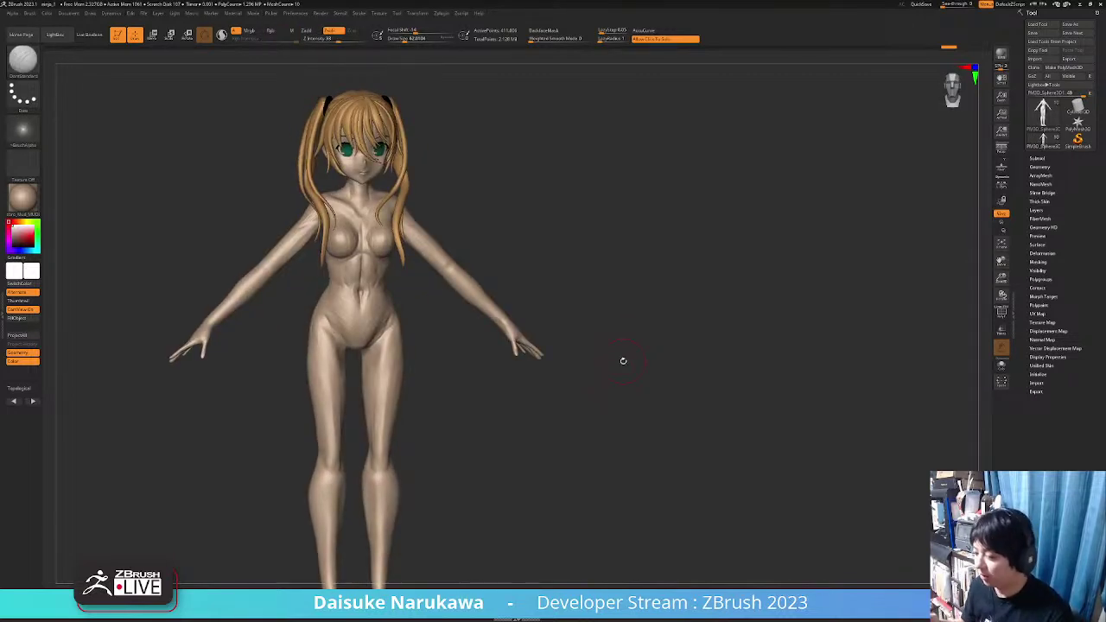
mouse_move(522, 284)
right_down()
mouse_move(511, 279)
mouse_move(520, 341)
right_up()
click(23, 62)
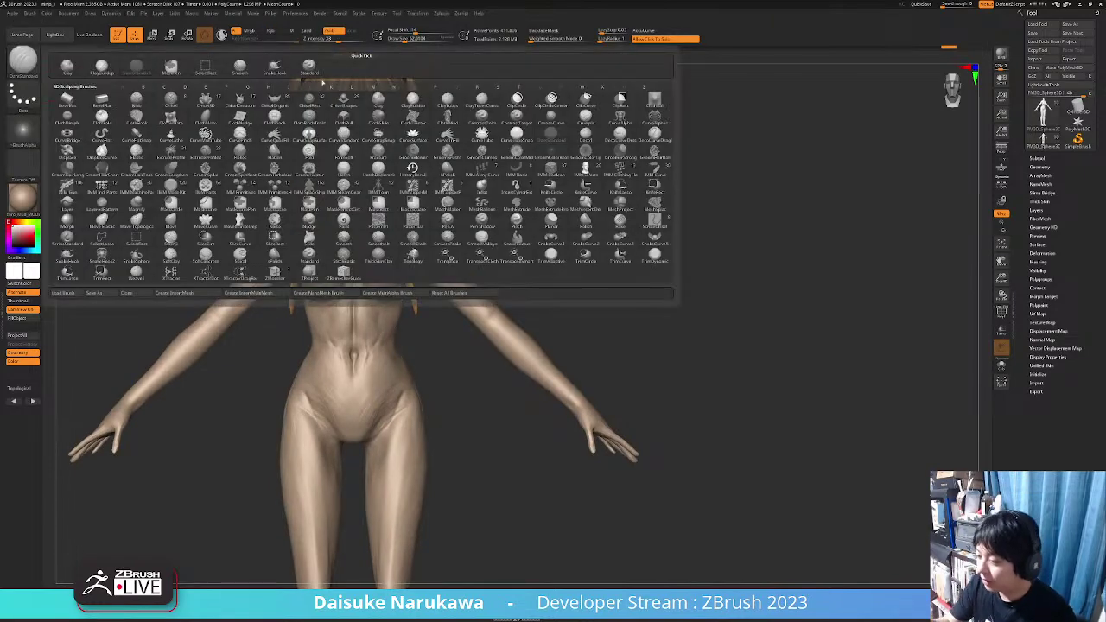
click(274, 68)
click(259, 89)
click(415, 41)
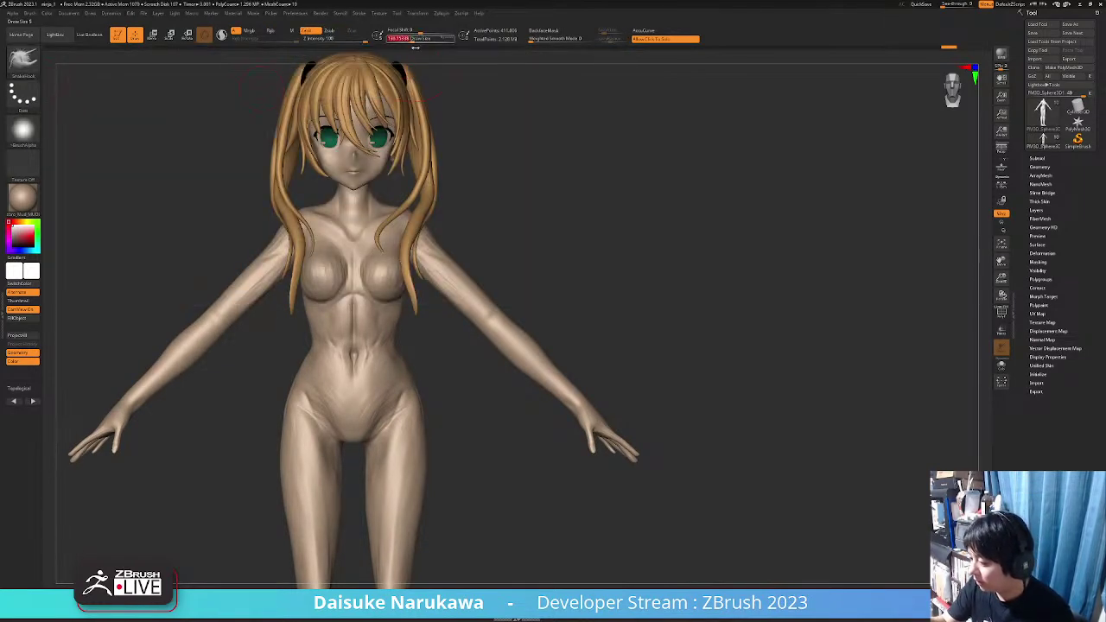
mouse_move(406, 130)
ctrl+right_down()
mouse_move(397, 170)
mouse_move(399, 135)
mouse_move(349, 149)
ctrl+right_up()
click(417, 40)
Reshape the cheek and jaw contours of the head subtool with the SnakeHook brush
alt+click(380, 152)
drag(402, 153, 400, 170)
right_drag(395, 185, 389, 233)
key(alt+shift+s)
key(alt+shift+s)
drag(389, 232, 390, 230)
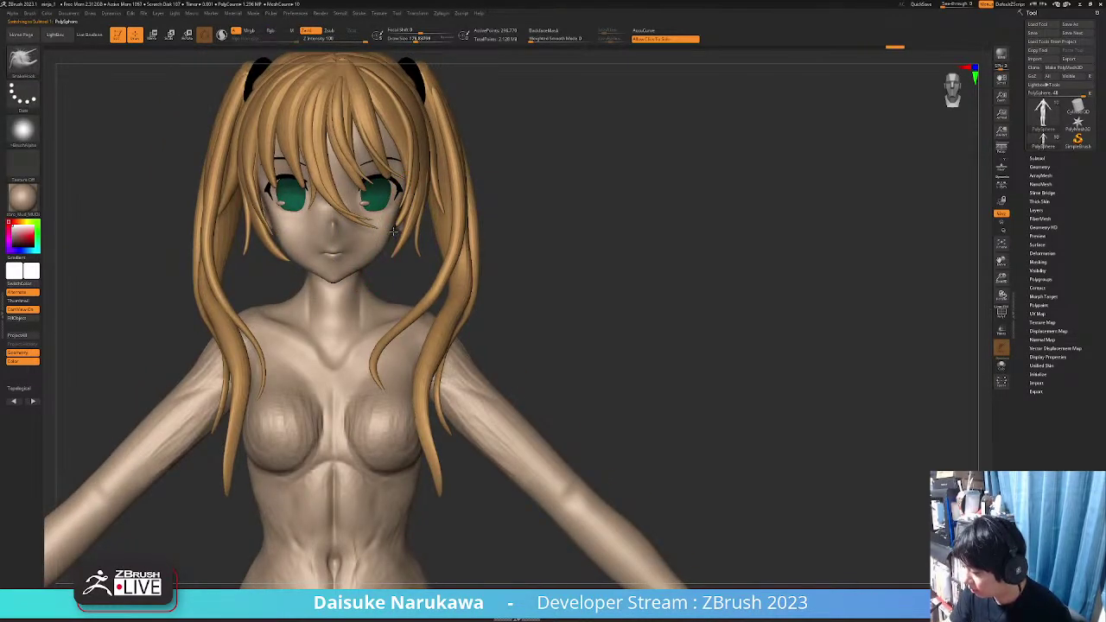
right_drag(393, 231, 427, 258)
right_drag(387, 205, 382, 204)
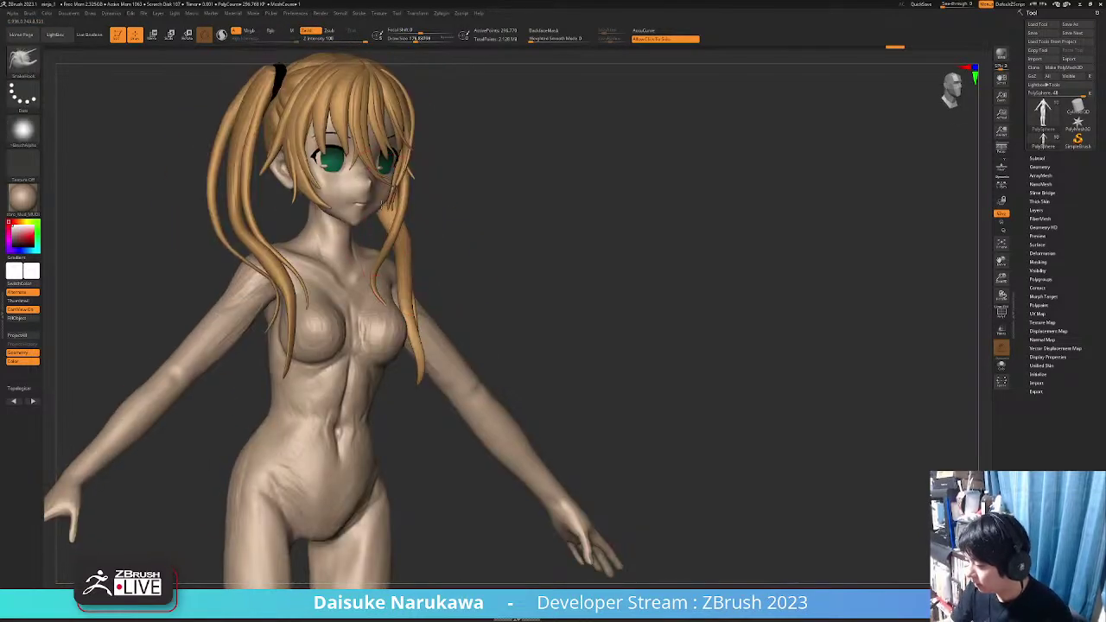
mouse_move(383, 205)
mouse_down()
mouse_move(440, 271)
mouse_move(459, 264)
mouse_move(445, 311)
mouse_move(452, 254)
mouse_move(456, 292)
mouse_up()
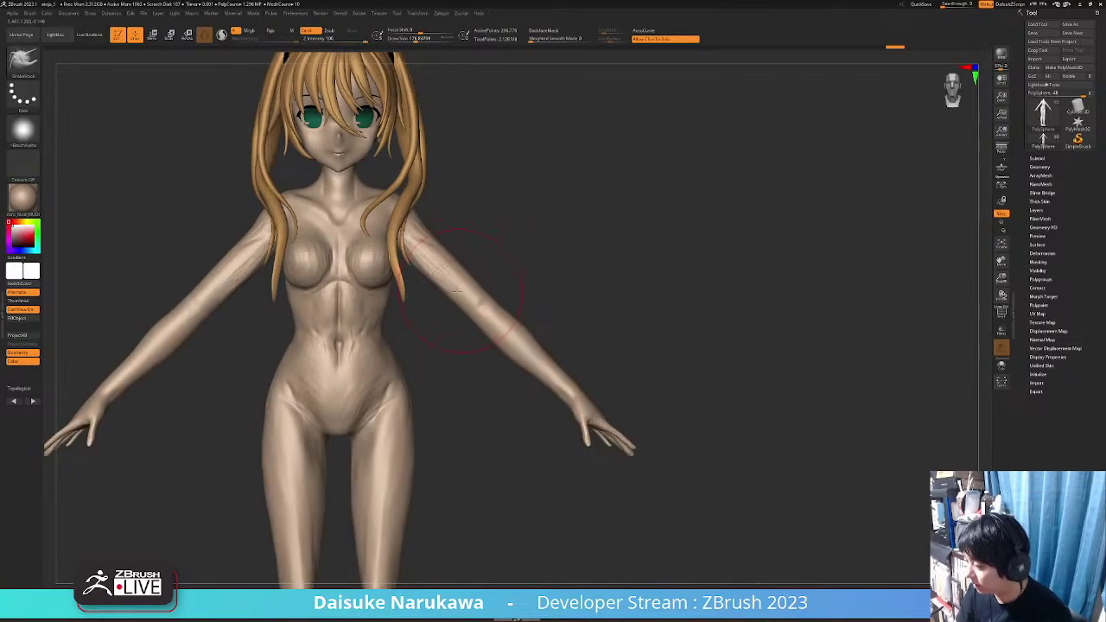
Refine the chest, abdomen and hips of the body subtool with the ClayBuildup brush and smooth their surfaces
mouse_move(457, 292)
ctrl+right_down()
mouse_move(424, 301)
mouse_move(386, 286)
mouse_move(375, 256)
ctrl+right_up()
alt+click(366, 285)
click(26, 64)
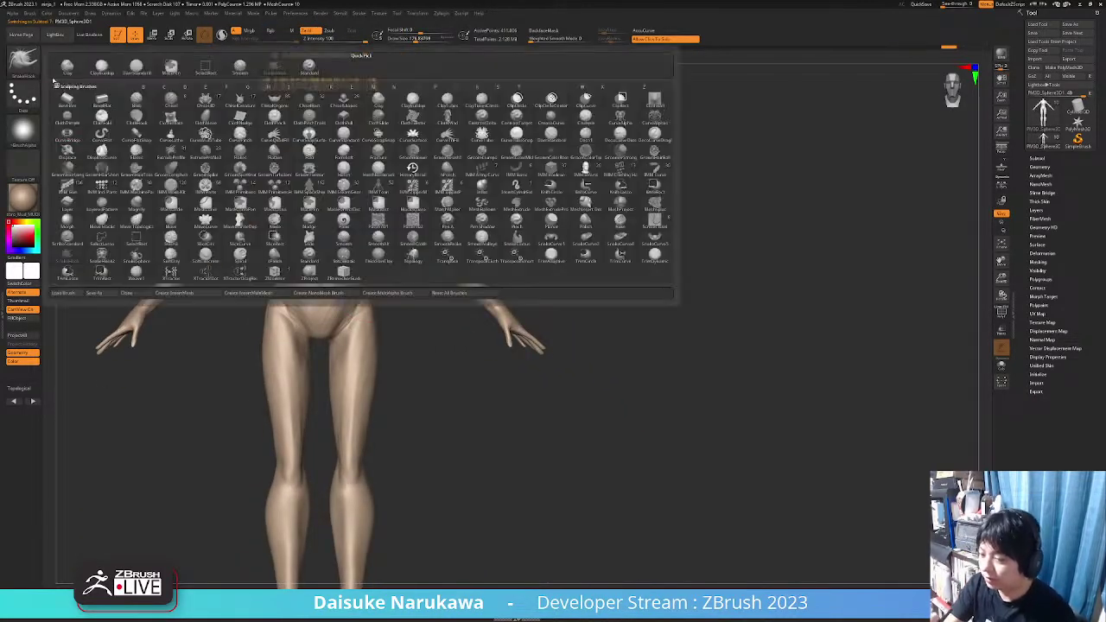
click(109, 72)
ctrl+right_drag(363, 208, 338, 260)
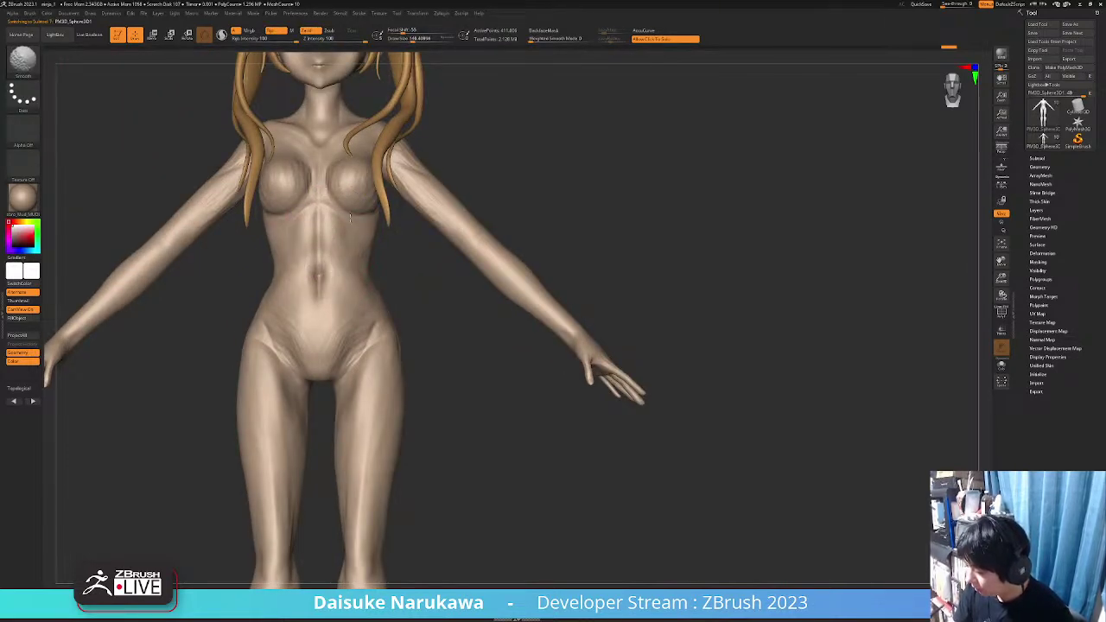
right_drag(350, 218, 353, 168)
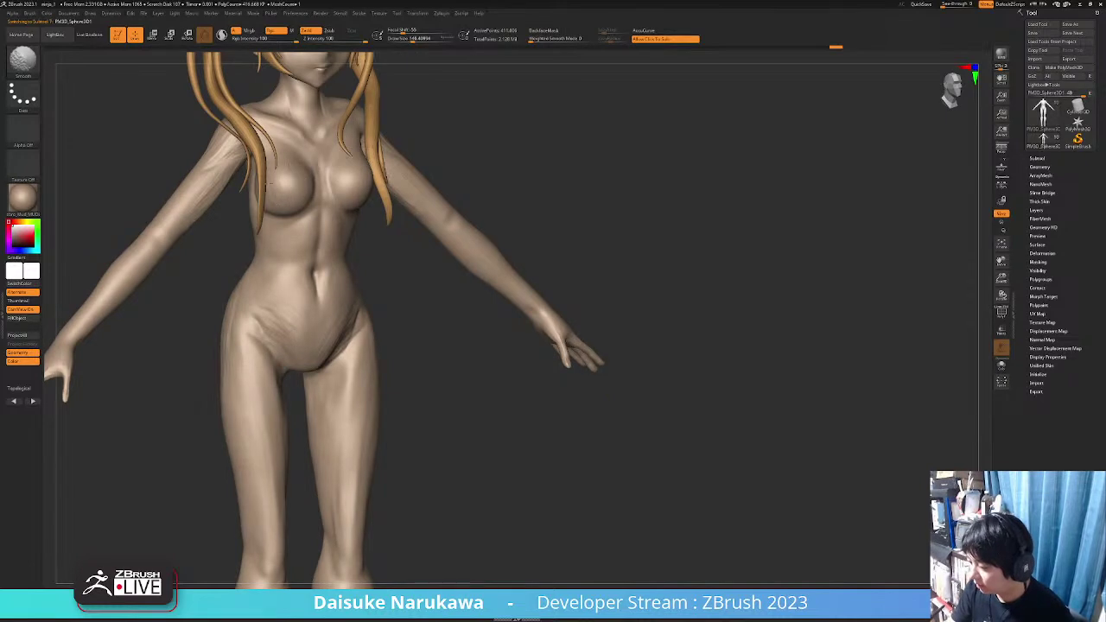
mouse_move(250, 292)
mouse_down()
mouse_move(264, 344)
mouse_move(347, 323)
mouse_up()
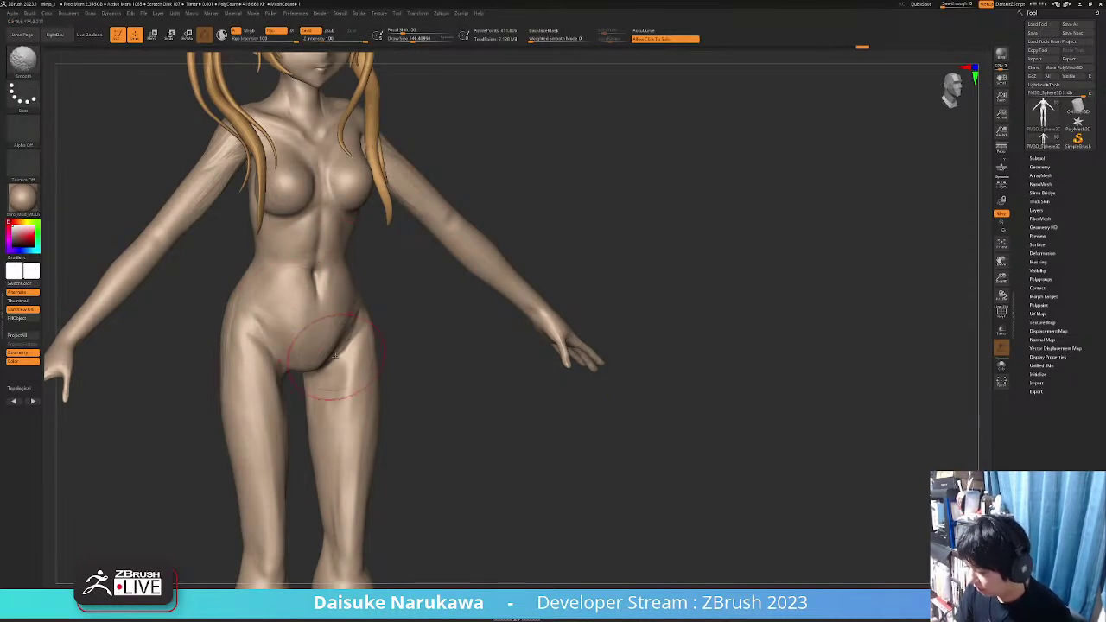
mouse_move(347, 323)
ctrl+right_down()
mouse_move(332, 270)
mouse_move(285, 264)
mouse_move(269, 313)
mouse_move(287, 354)
mouse_move(319, 264)
ctrl+right_up()
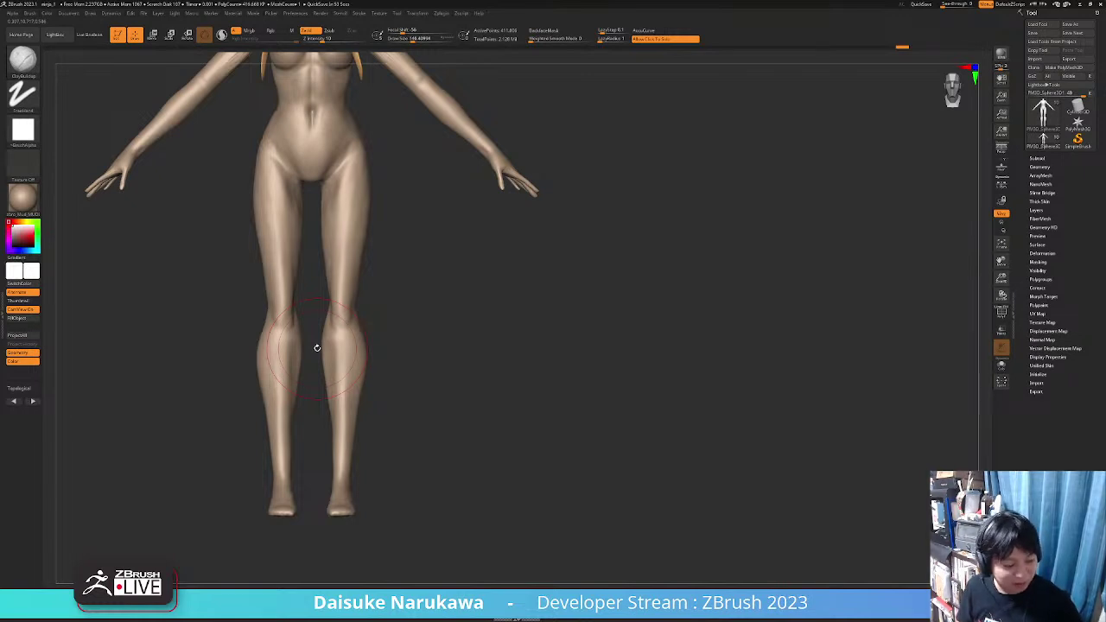
Build up the back muscles along the spine and shoulder blades with ClayBuildup and smooth them
drag(317, 347, 438, 293)
drag(343, 161, 357, 211)
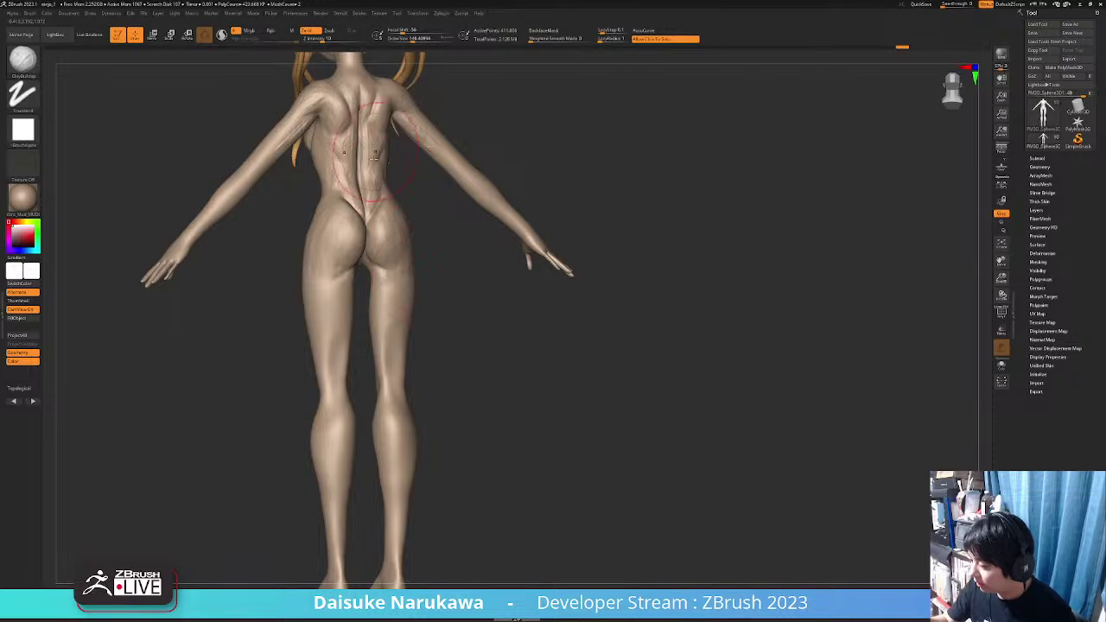
drag(450, 259, 417, 249)
shift+drag(391, 174, 377, 185)
shift+drag(374, 99, 370, 125)
drag(458, 250, 497, 247)
shift+drag(324, 83, 325, 138)
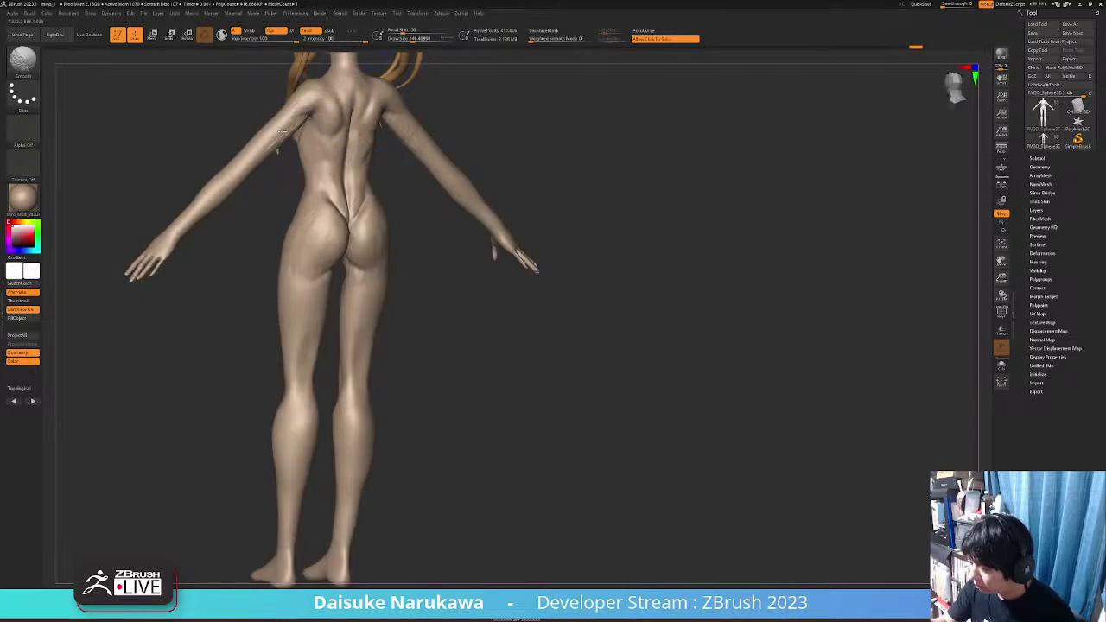
Smooth and refine the buttocks and lower back of the figure
drag(274, 168, 242, 156)
alt+drag(251, 151, 298, 256)
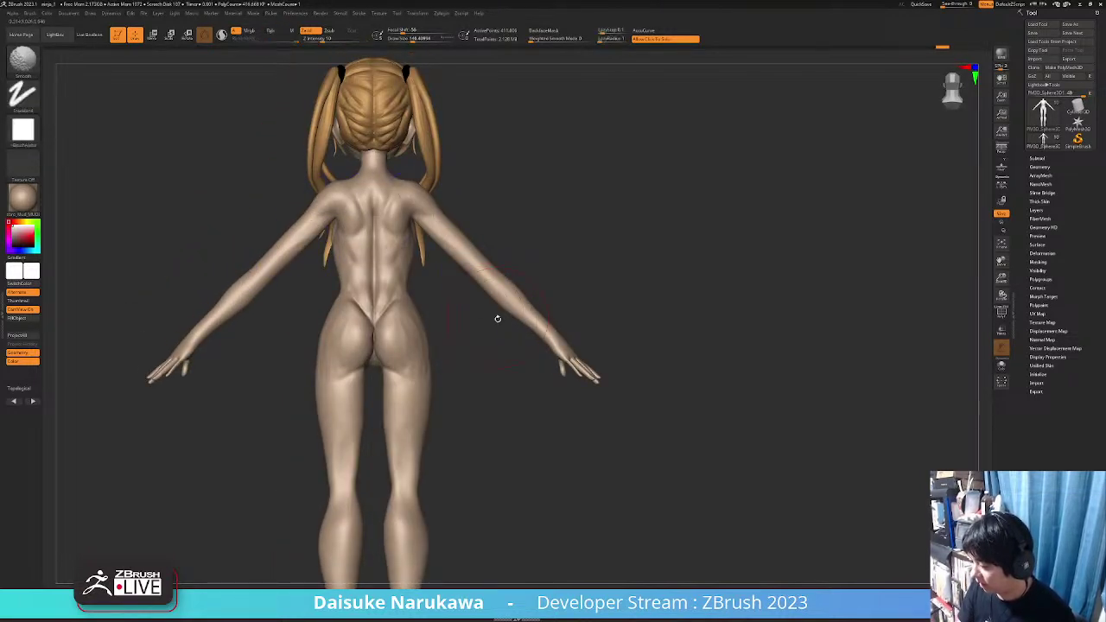
alt+drag(497, 317, 460, 245)
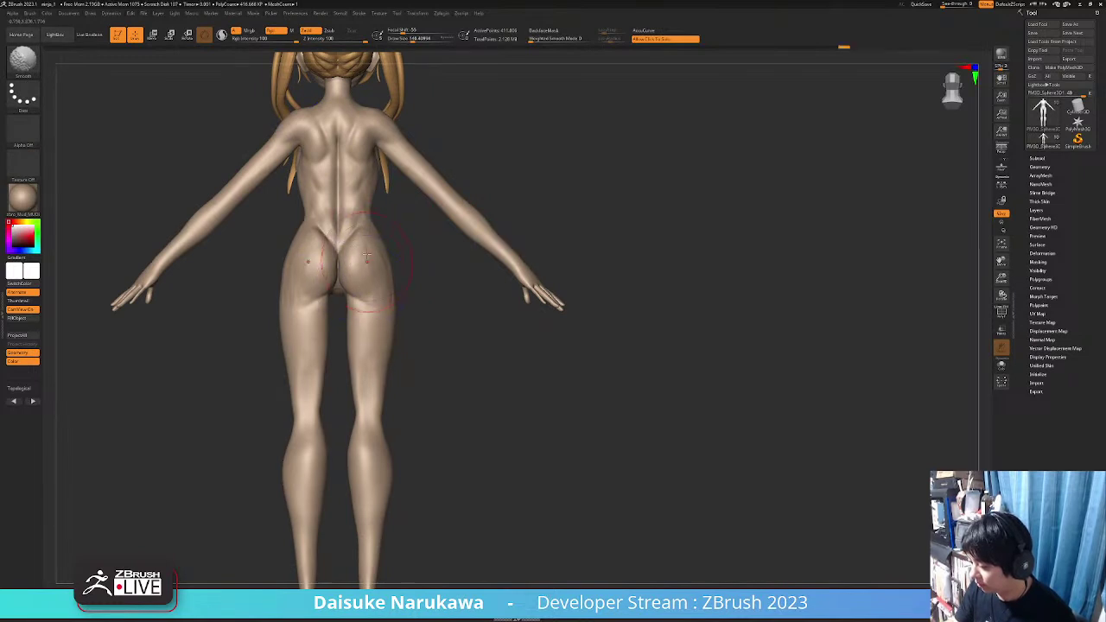
mouse_move(349, 259)
alt+mouse_down()
mouse_move(364, 242)
mouse_move(374, 263)
alt+mouse_up()
drag(201, 258, 234, 251)
Refine the back and knee areas with the DamStandard brush at a smaller draw size, smoothing the legs
key(b)
key(d)
key(s)
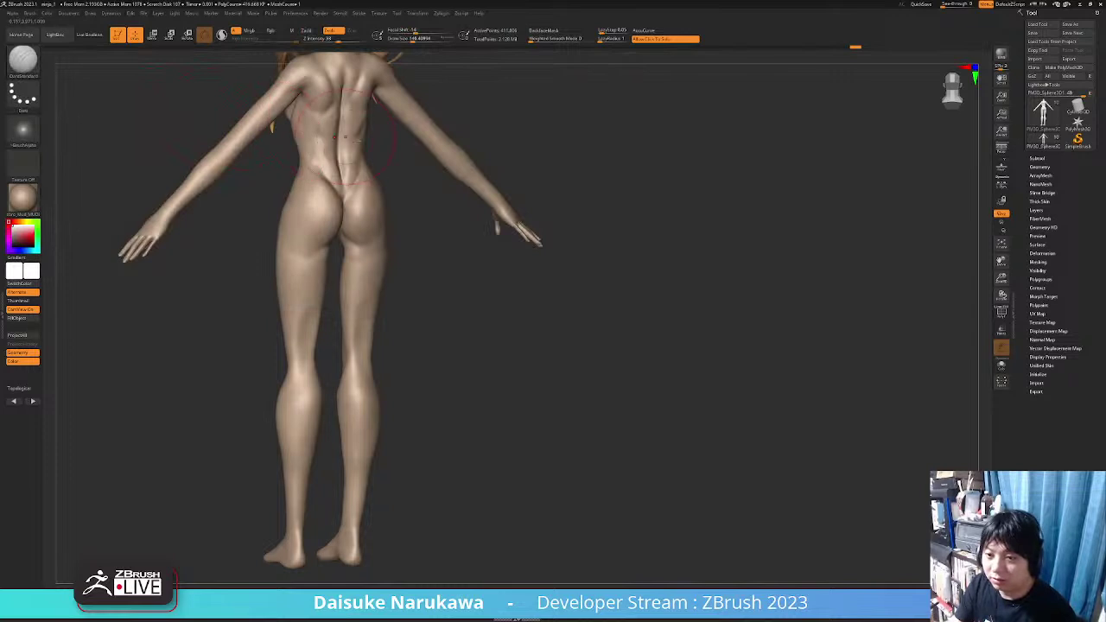
click(405, 38)
mouse_move(250, 365)
alt+mouse_down()
mouse_move(251, 331)
mouse_move(306, 331)
mouse_move(217, 330)
alt+mouse_up()
key(shift)
alt+drag(324, 329, 324, 313)
drag(367, 311, 458, 311)
mouse_move(436, 341)
alt+mouse_down()
mouse_move(434, 317)
mouse_move(492, 324)
mouse_move(445, 339)
mouse_move(427, 361)
mouse_move(364, 348)
mouse_move(343, 389)
alt+mouse_up()
mouse_move(334, 347)
shift+mouse_down()
mouse_move(343, 398)
mouse_move(337, 367)
shift+mouse_up()
drag(406, 399, 458, 408)
Duplicate the body subtool
click(1038, 158)
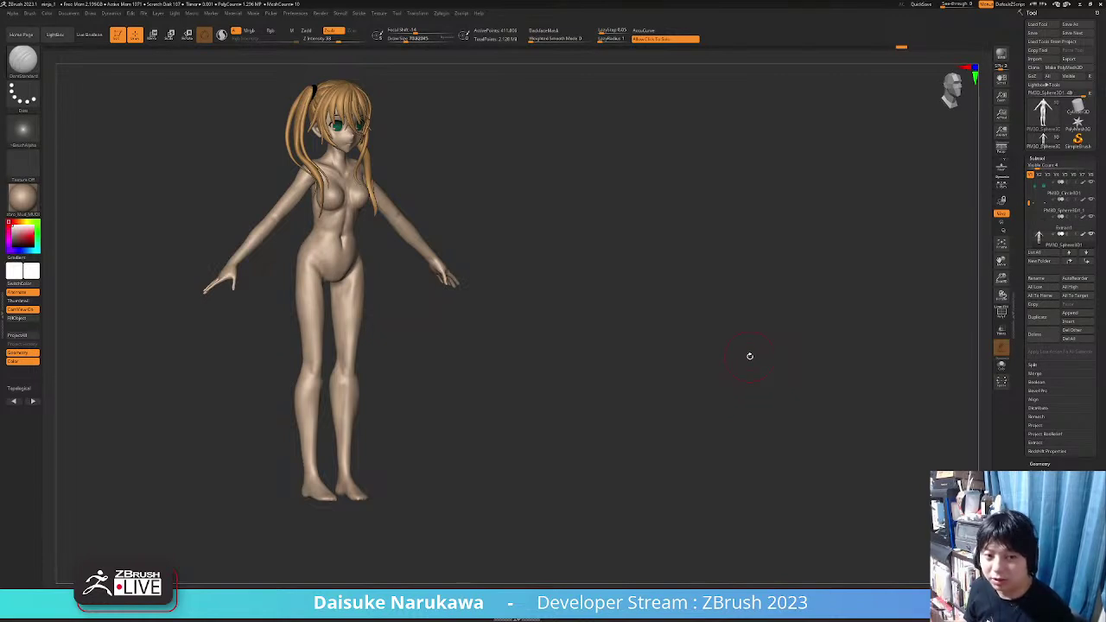
mouse_move(650, 374)
mouse_down()
mouse_move(583, 375)
mouse_move(667, 365)
mouse_up()
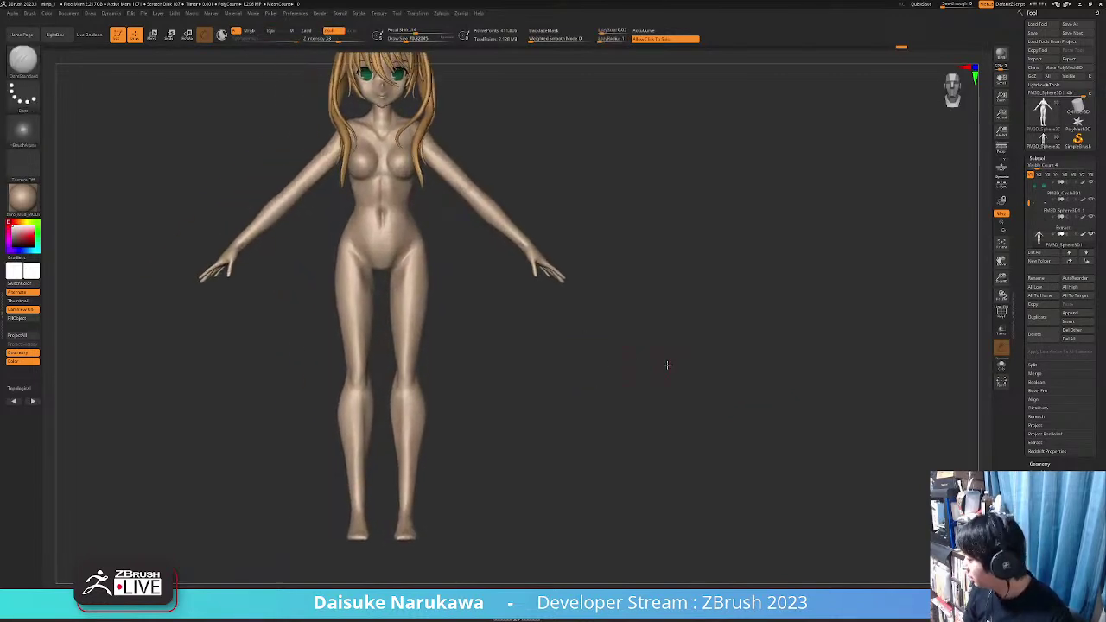
click(1040, 317)
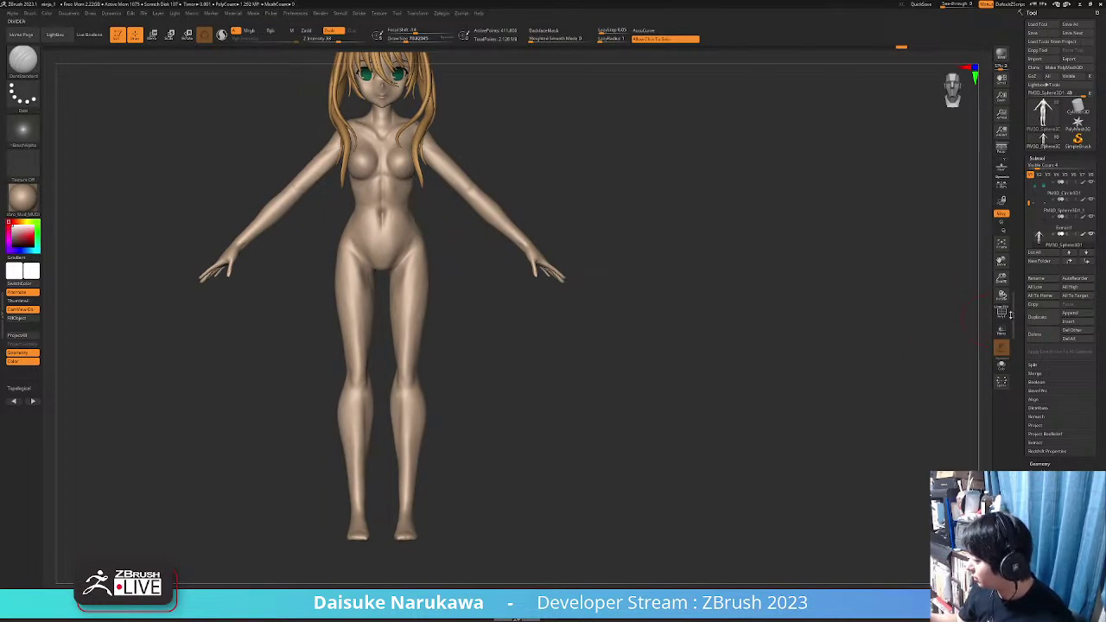
alt+drag(854, 369, 839, 350)
Display the duplicated body's polyframe and merge all its polygroups into a single one
click(1003, 317)
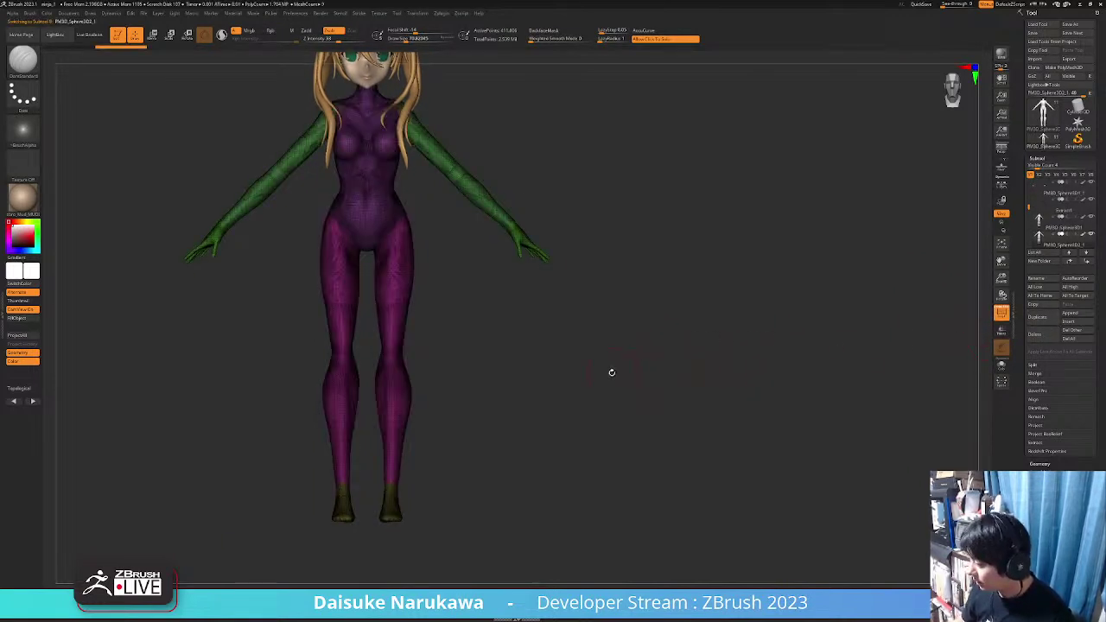
drag(611, 372, 614, 374)
key(ctrl+w)
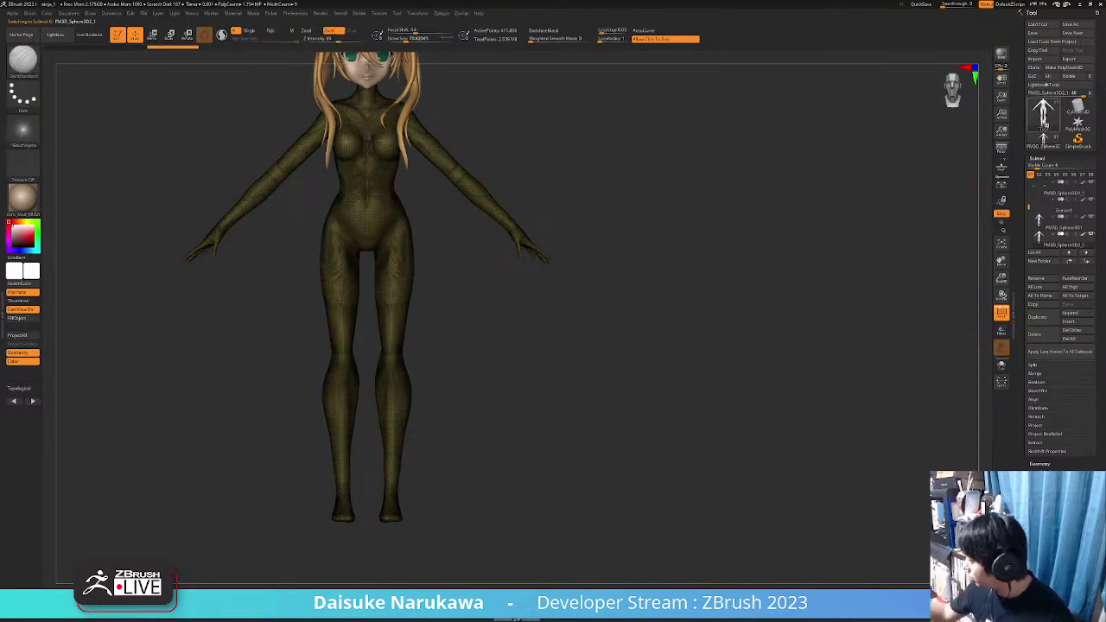
Retopologize the duplicated body with ZRemesher and inspect the new mesh with its polyframe shown
click(1037, 158)
click(1043, 167)
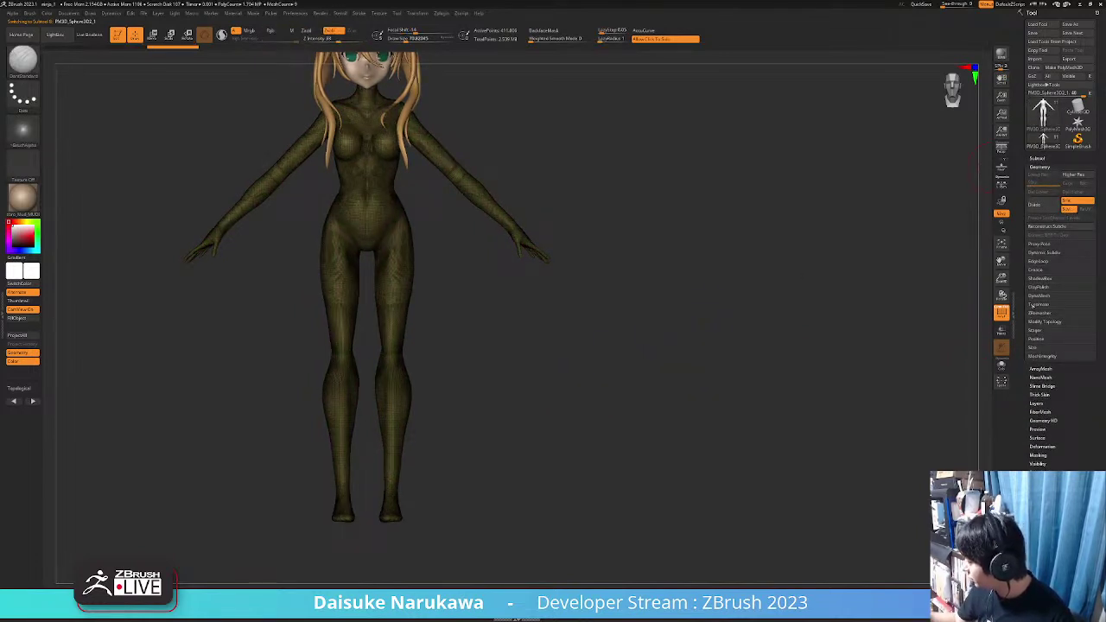
click(1041, 313)
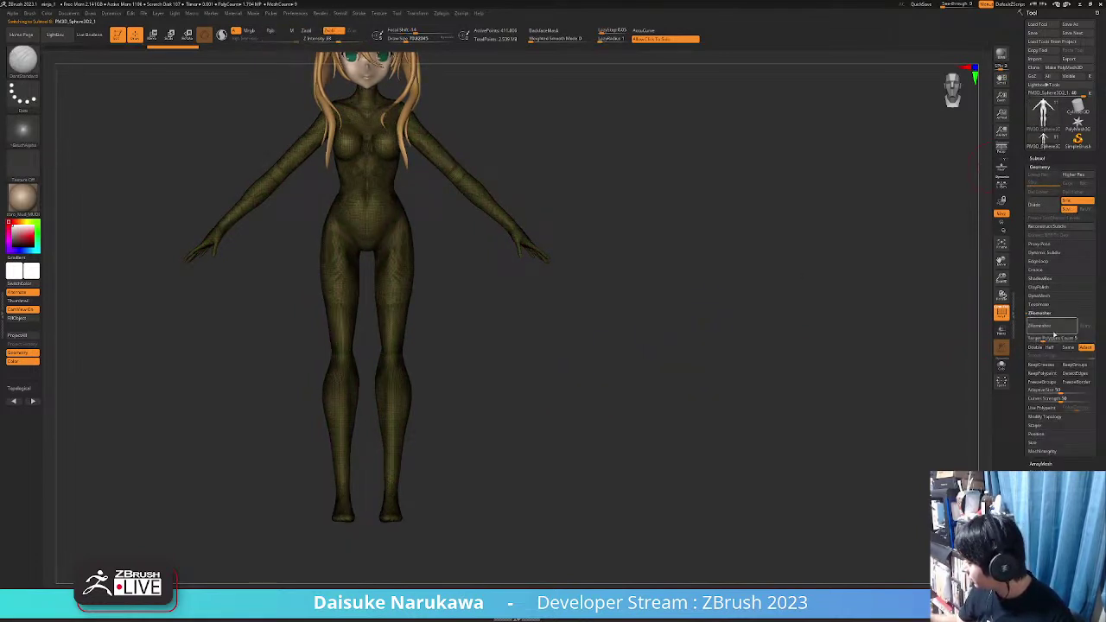
click(1052, 326)
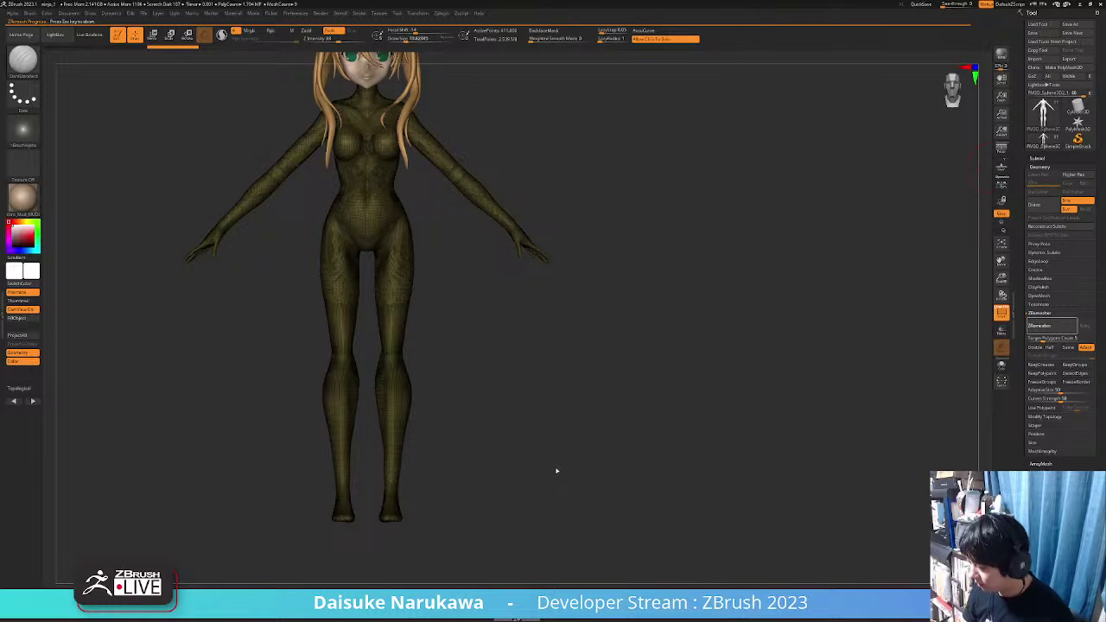
click(1002, 313)
alt+drag(533, 306, 528, 338)
click(1001, 312)
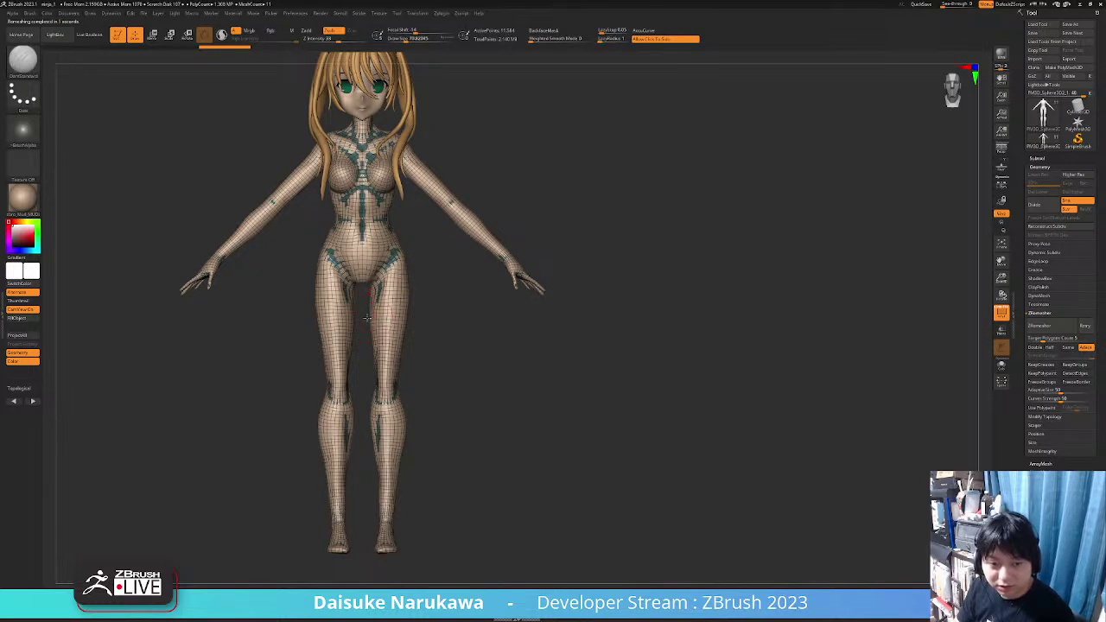
Switch the masking brush to MaskLasso and give the retopologized body's hands their own polygroup
key(ctrl)
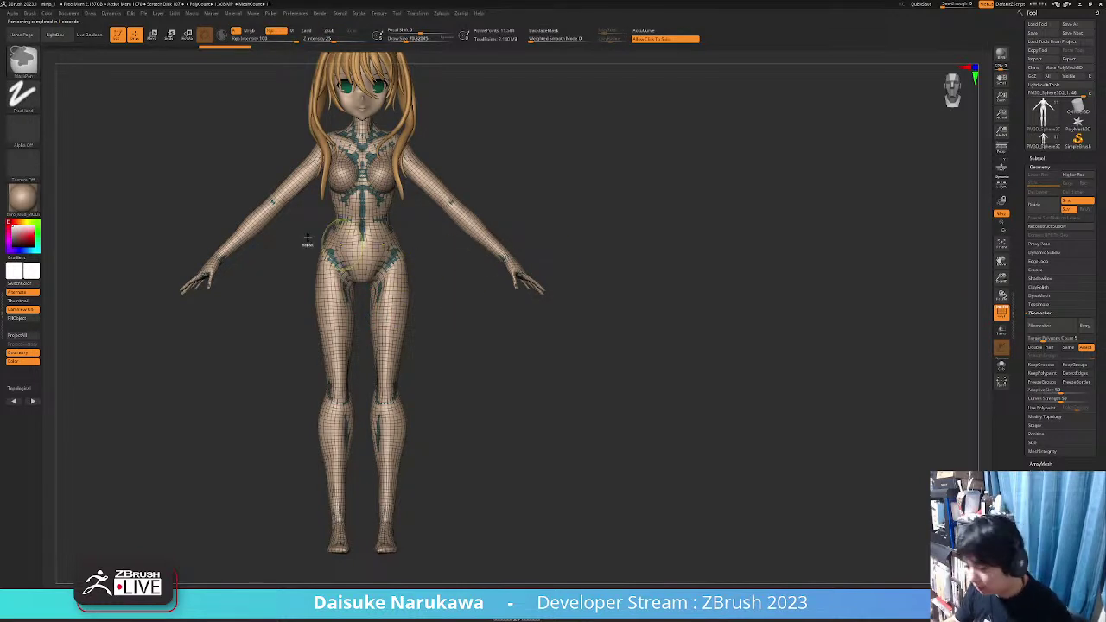
key(b)
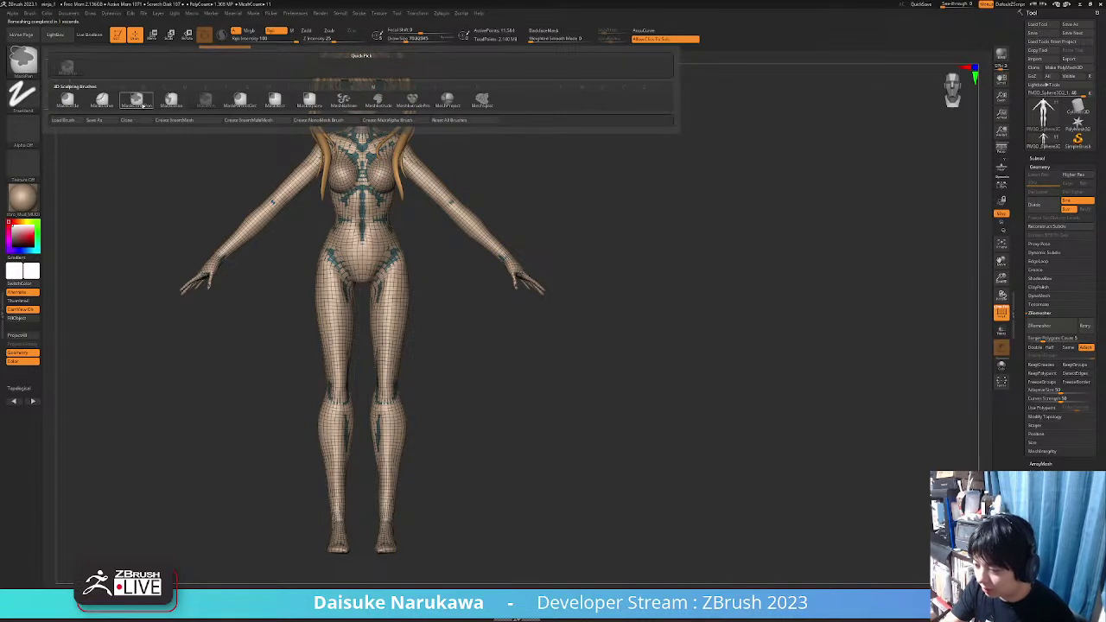
ctrl+click(172, 101)
mouse_move(497, 319)
ctrl+mouse_down()
mouse_move(545, 319)
mouse_move(508, 251)
mouse_move(512, 318)
mouse_move(541, 305)
ctrl+mouse_up()
key(ctrl+w)
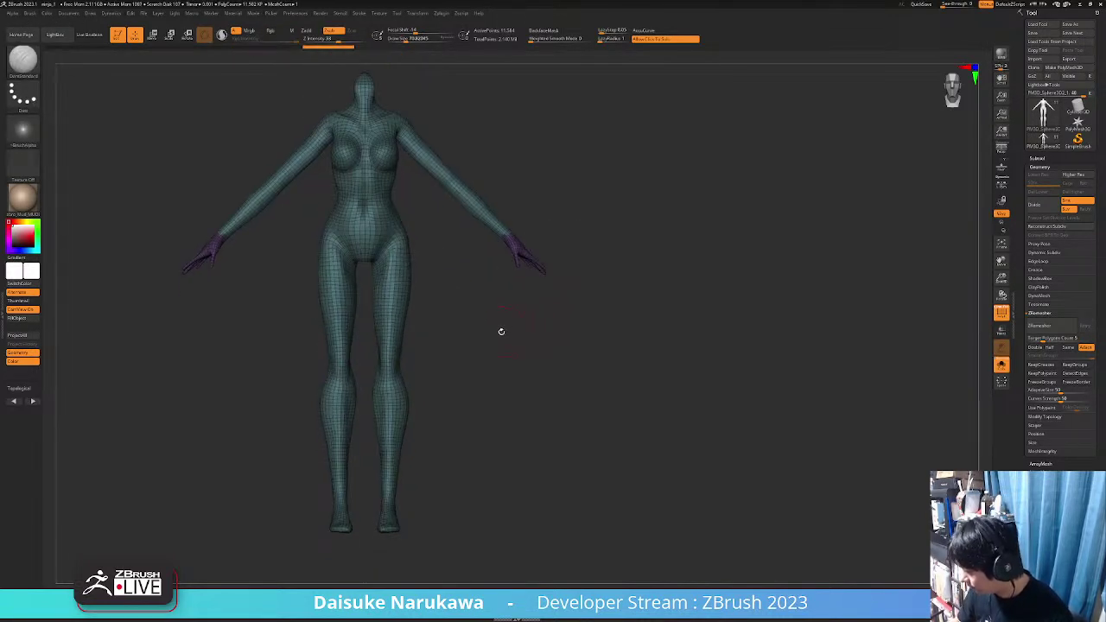
ctrl+right_drag(503, 251, 514, 260)
mouse_move(562, 191)
ctrl+mouse_down()
mouse_move(551, 150)
mouse_move(550, 204)
ctrl+mouse_up()
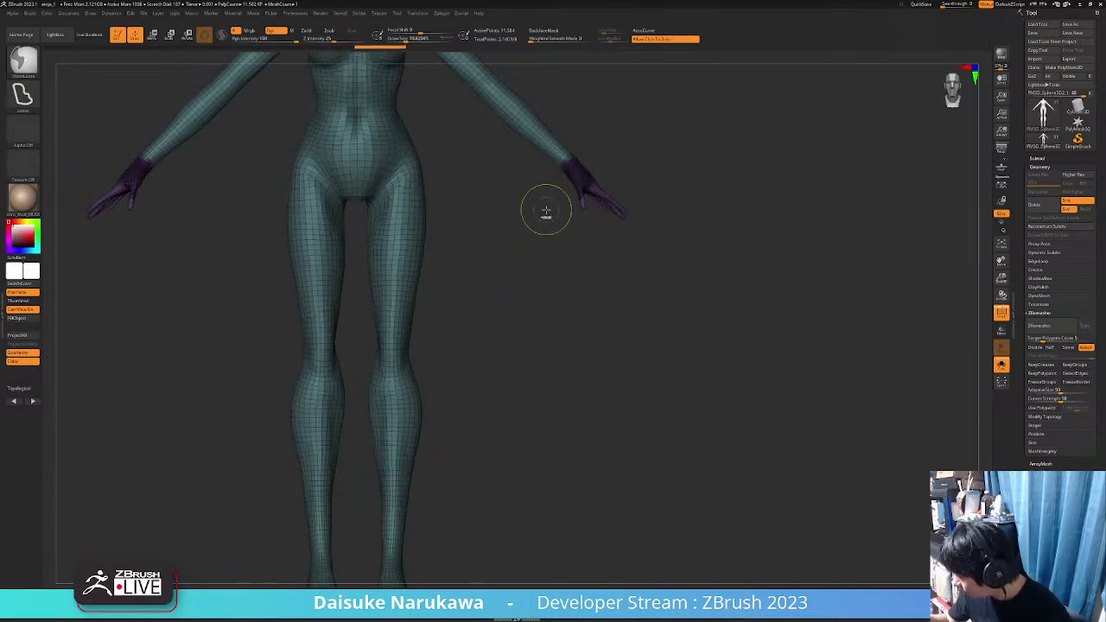
key(ctrl+w)
key(ctrl+z)
key(ctrl+z)
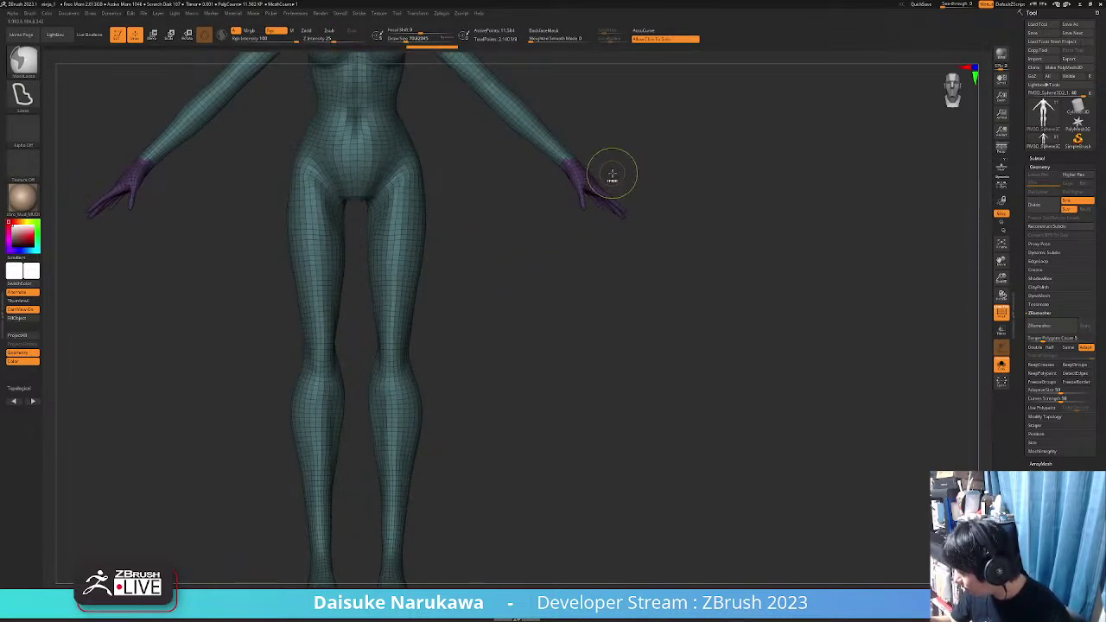
key(ctrl+z)
Mask both hands again from the wrists and assign them to a new polygroup
mouse_move(597, 157)
ctrl+right_down()
mouse_move(653, 121)
mouse_move(499, 320)
ctrl+right_up()
ctrl+drag(534, 246, 524, 190)
key(ctrl+w)
Mask both feet from just above the ankles and assign them to a separate polygroup
ctrl+right_drag(523, 292, 577, 225)
alt+right_drag(578, 224, 568, 164)
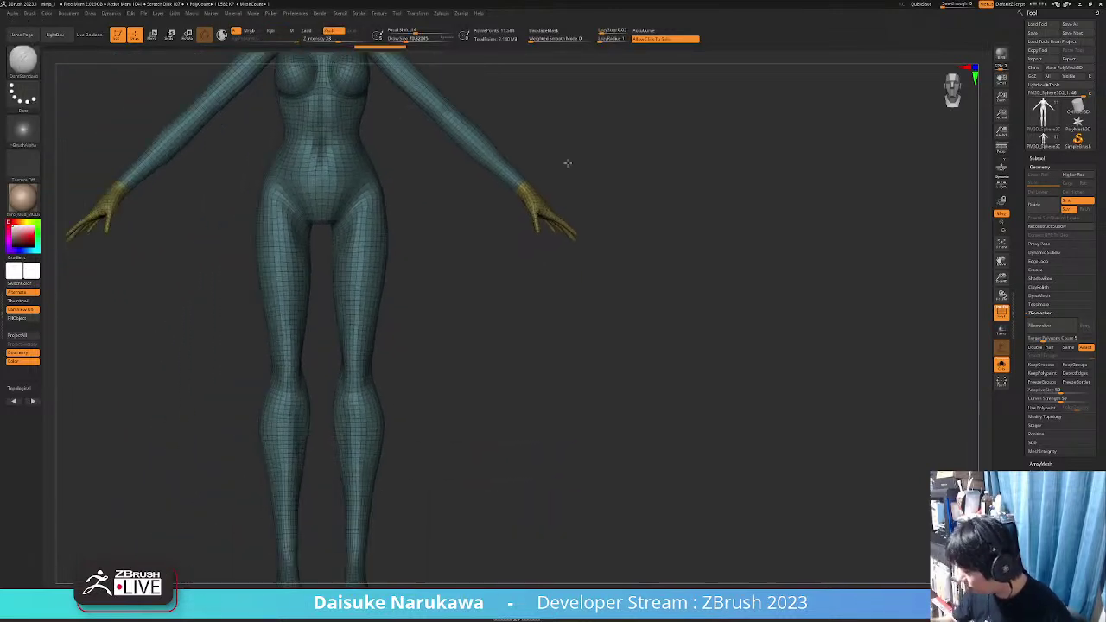
mouse_move(413, 501)
alt+right_down()
mouse_move(472, 366)
mouse_move(472, 327)
alt+right_up()
mouse_move(386, 373)
ctrl+mouse_down()
mouse_move(459, 382)
mouse_move(381, 434)
ctrl+mouse_up()
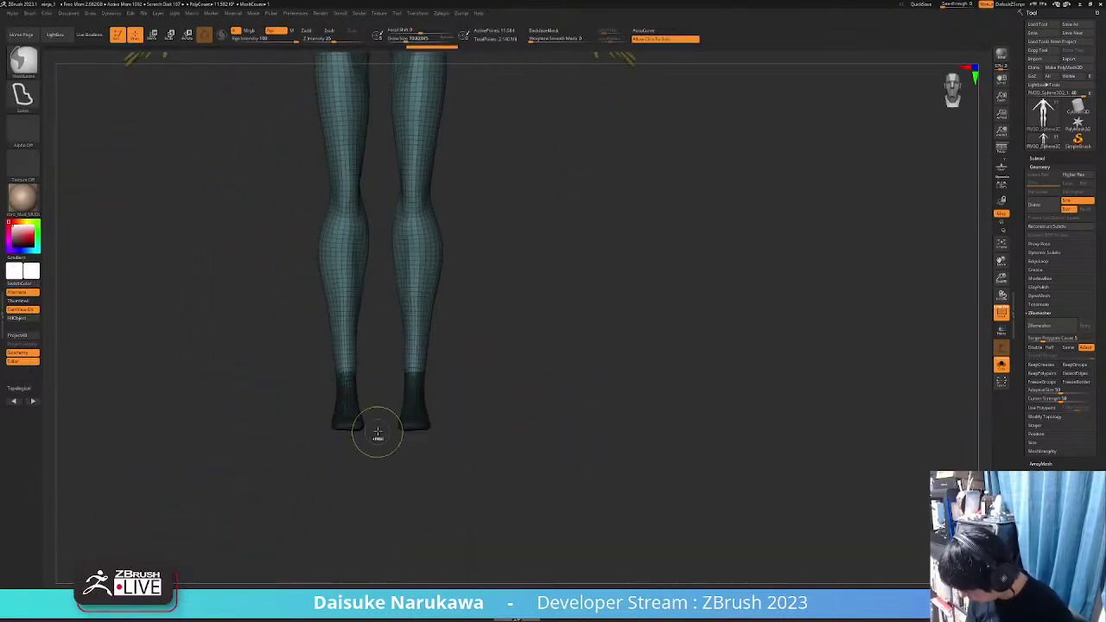
key(ctrl+z)
mouse_move(449, 372)
ctrl+mouse_down()
mouse_move(392, 369)
mouse_move(386, 434)
mouse_move(412, 370)
mouse_move(383, 370)
mouse_move(385, 445)
ctrl+mouse_up()
key(ctrl+z)
key(ctrl+w)
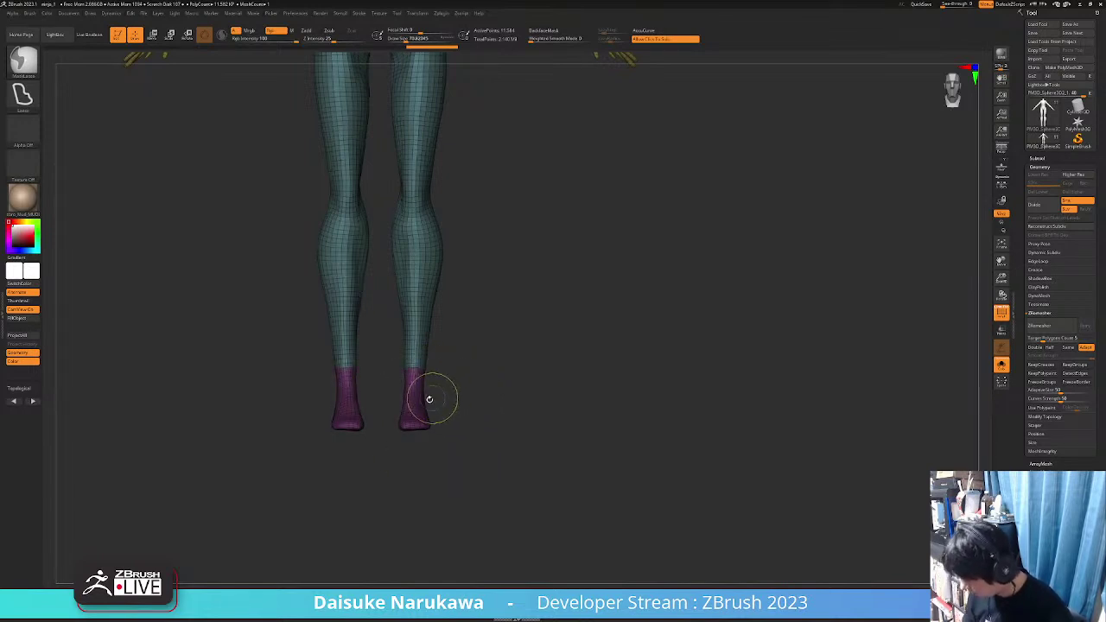
Mask the head and neck down to the collar line and assign them to their own polygroup
key(f)
mouse_move(448, 426)
mouse_down()
mouse_move(478, 420)
mouse_move(479, 504)
mouse_up()
alt+right_drag(414, 237, 423, 329)
ctrl+right_drag(422, 328, 430, 389)
mouse_move(439, 150)
ctrl+mouse_down()
mouse_move(406, 150)
mouse_move(375, 241)
mouse_move(430, 165)
mouse_move(377, 218)
mouse_move(383, 230)
mouse_move(431, 216)
ctrl+mouse_up()
key(ctrl+z)
mouse_move(422, 156)
ctrl+mouse_down()
mouse_move(370, 210)
mouse_move(381, 226)
mouse_move(412, 227)
mouse_move(427, 203)
ctrl+mouse_up()
key(ctrl+w)
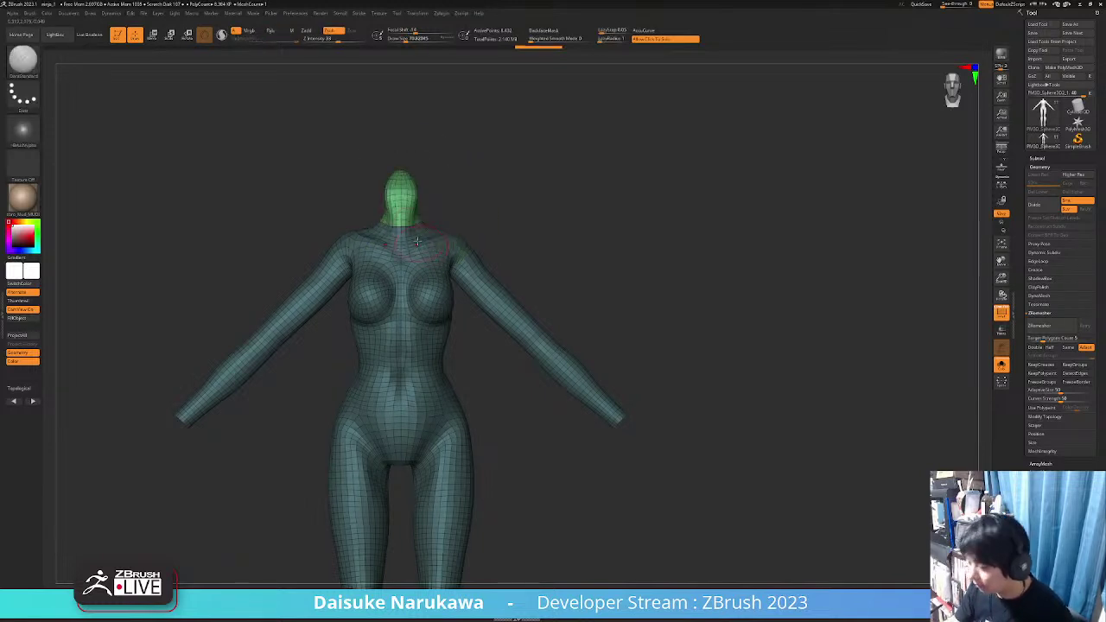
Hide the head and neck polygroup so only the suit area remains, and show the other subtools again
mouse_move(470, 216)
right_down()
mouse_move(442, 222)
mouse_move(530, 235)
right_up()
ctrl+shift+click(421, 222)
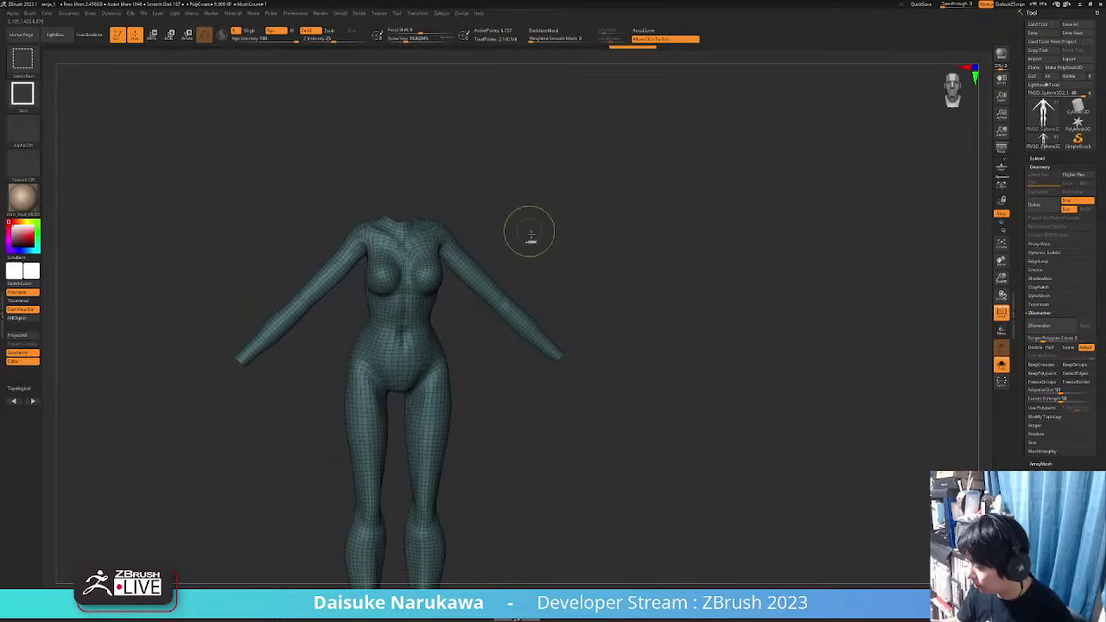
alt+right_drag(542, 388, 520, 238)
drag(460, 464, 481, 421)
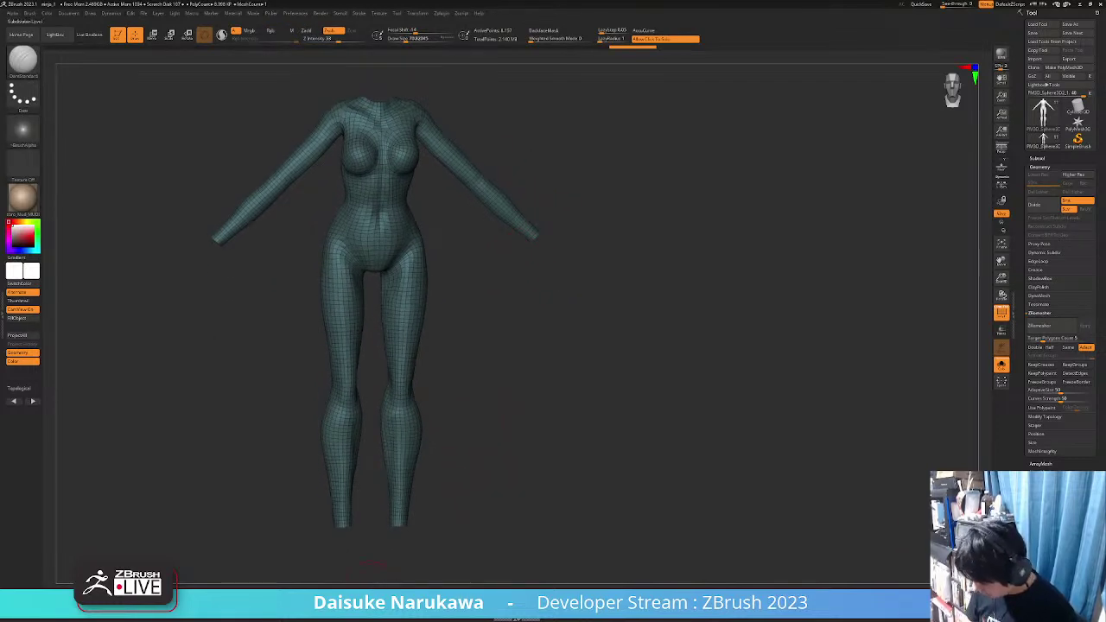
click(524, 371)
alt+drag(521, 362, 501, 401)
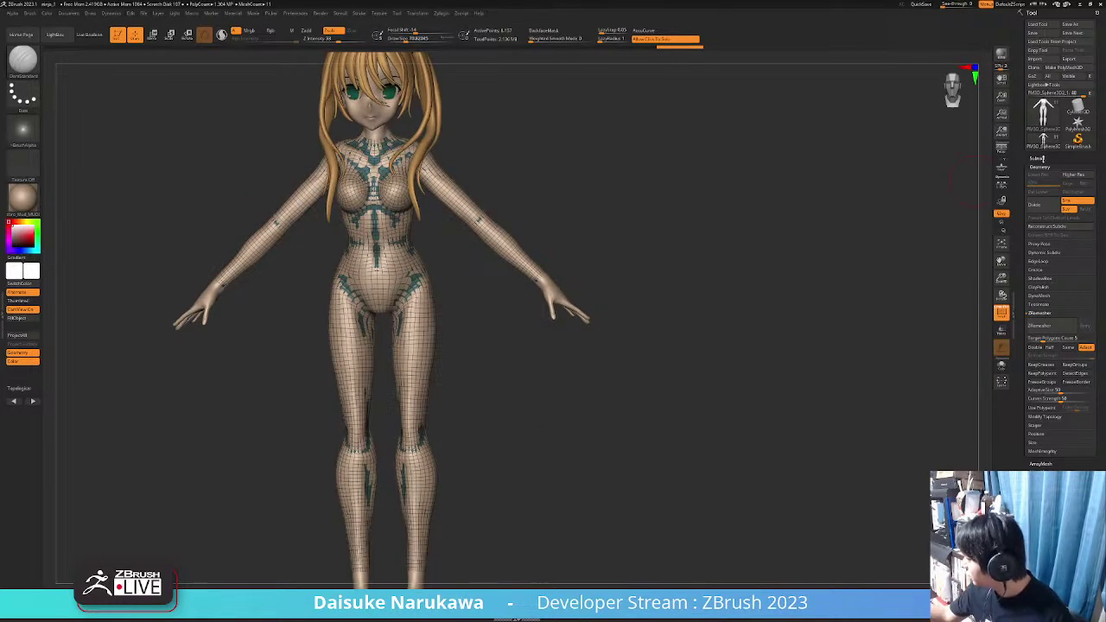
Inflate the suit mesh slightly so it covers the original body, and turn off its polyframe display
click(1048, 166)
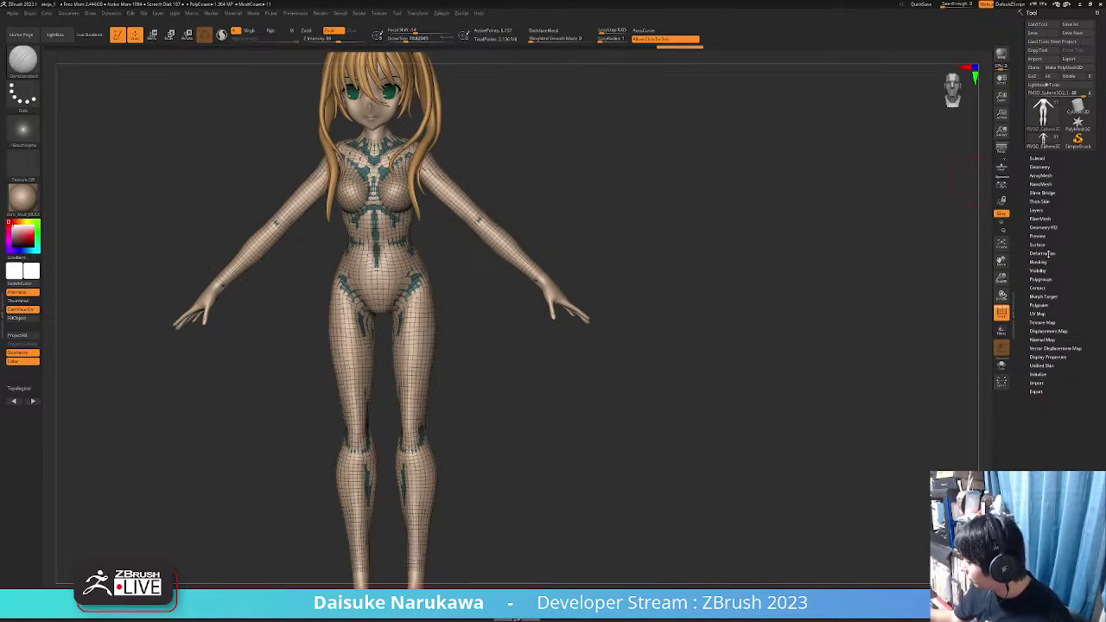
click(1044, 254)
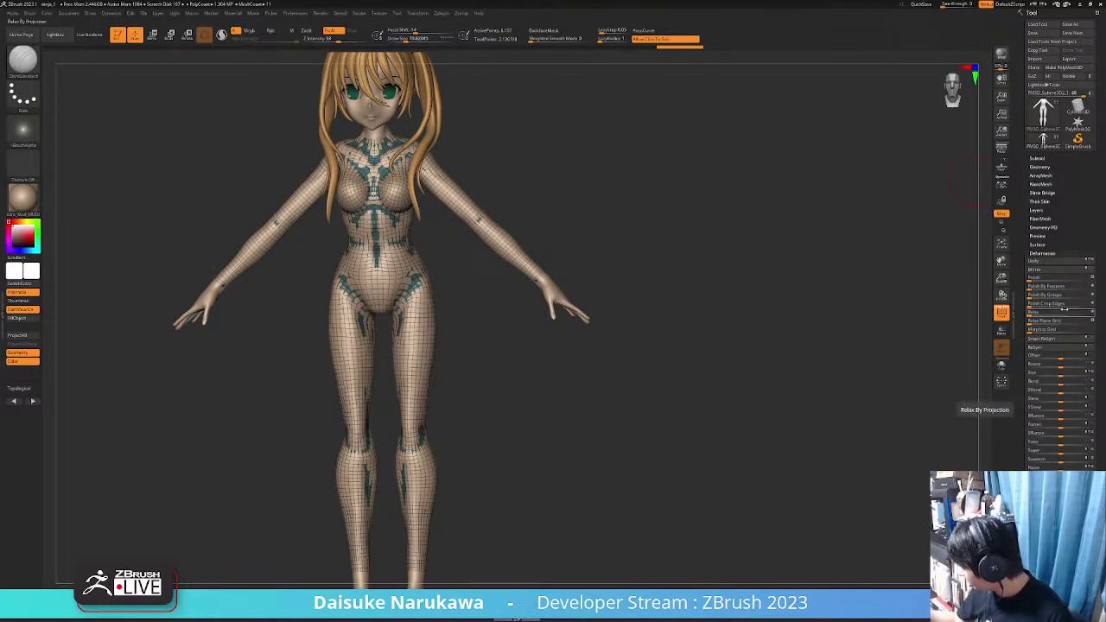
drag(1062, 485, 1065, 485)
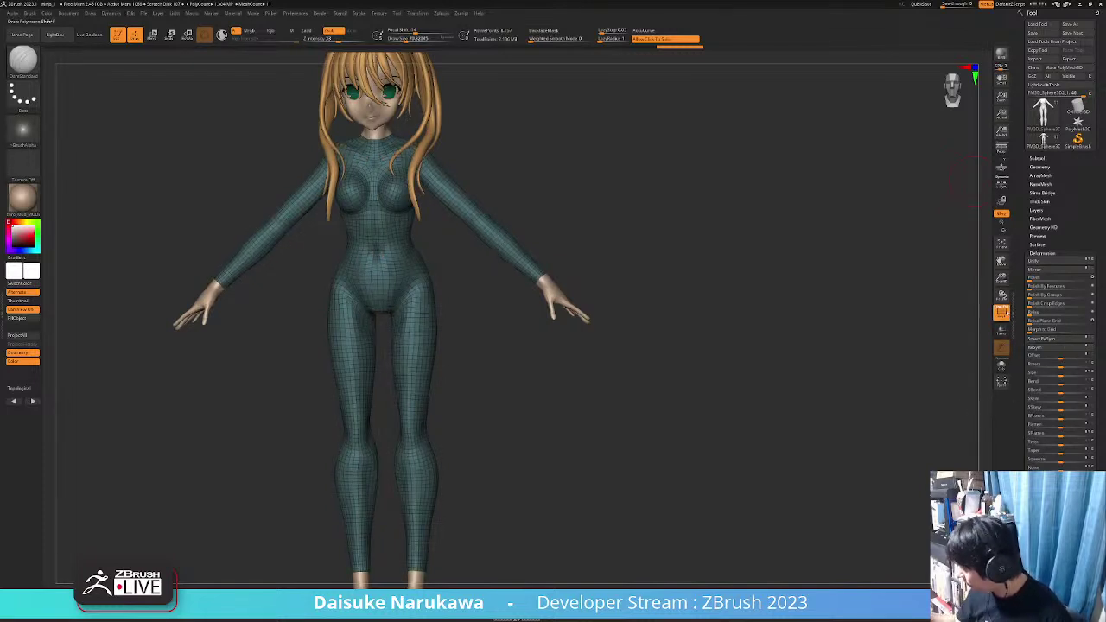
click(1001, 313)
shift+drag(708, 347, 641, 335)
Fill the suit mesh with a very dark brown colour
click(17, 249)
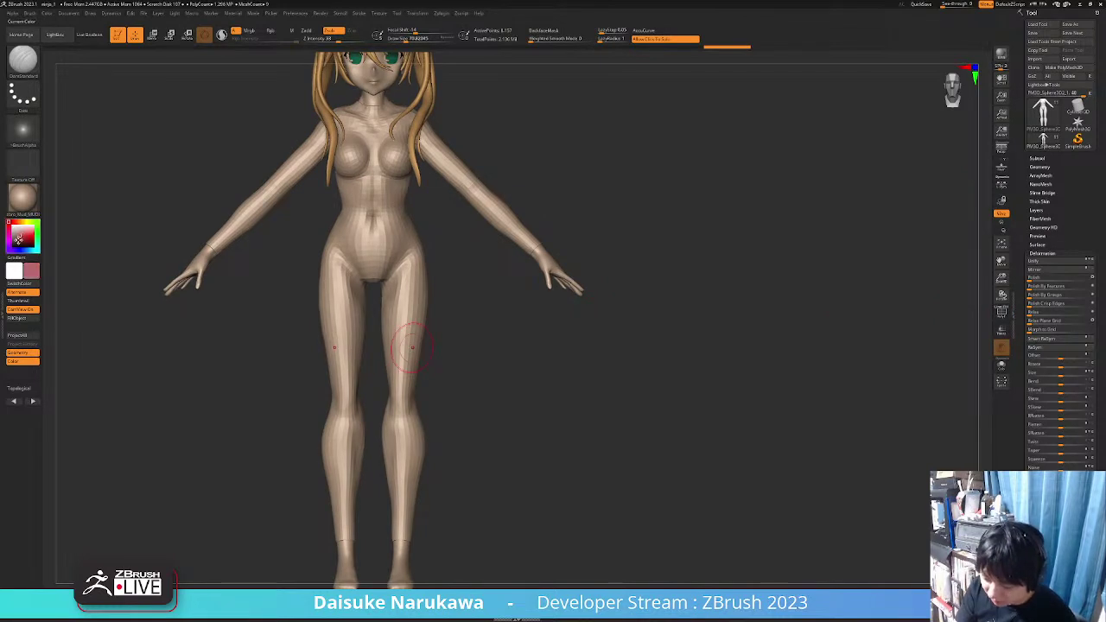
click(17, 318)
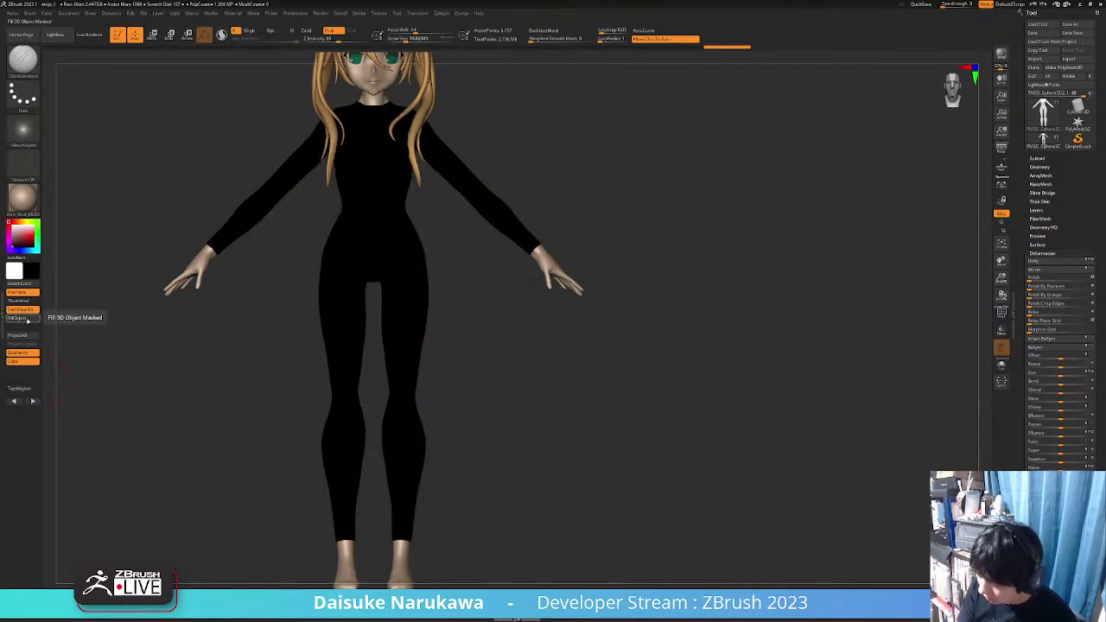
click(13, 244)
click(27, 318)
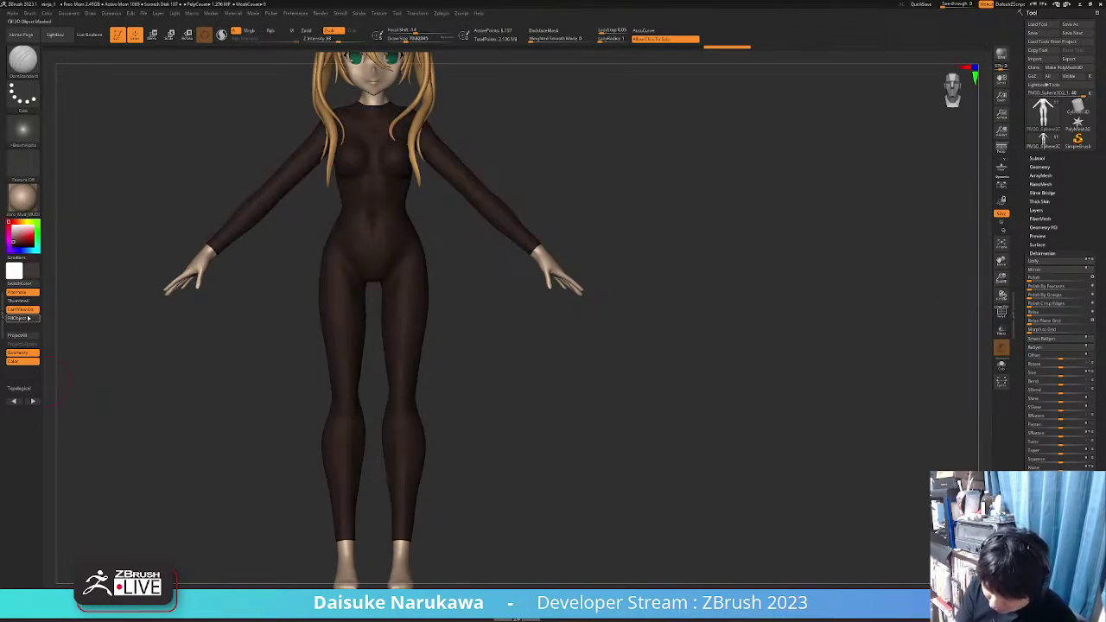
alt+drag(267, 276, 341, 358)
drag(796, 313, 639, 325)
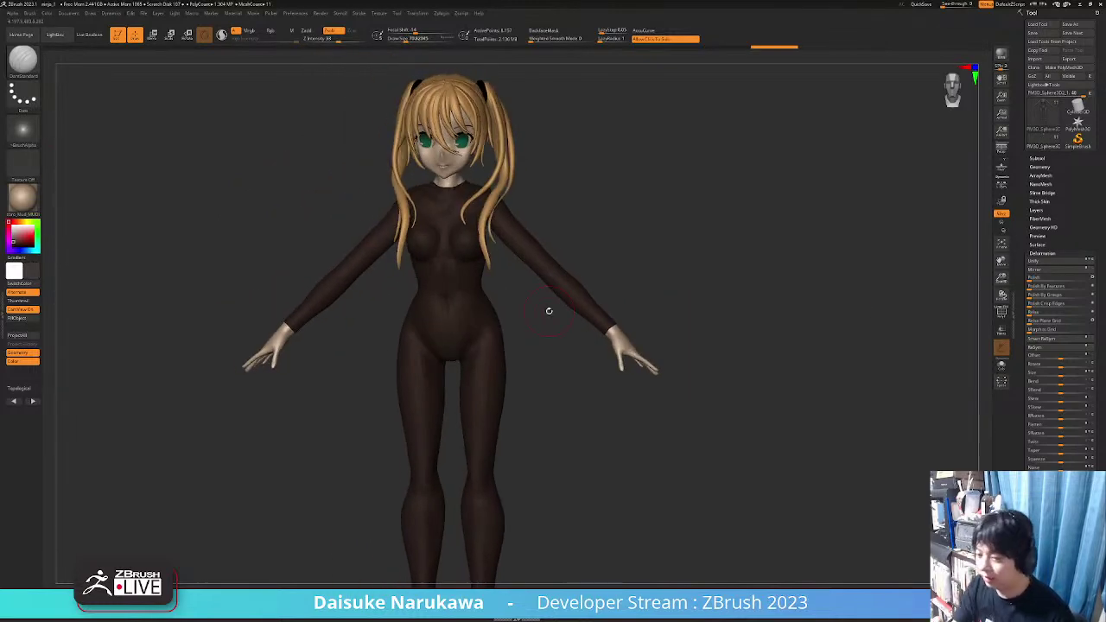
Choose the ClayBuildup brush and subdivide the suit mesh twice
click(22, 59)
click(23, 59)
click(106, 68)
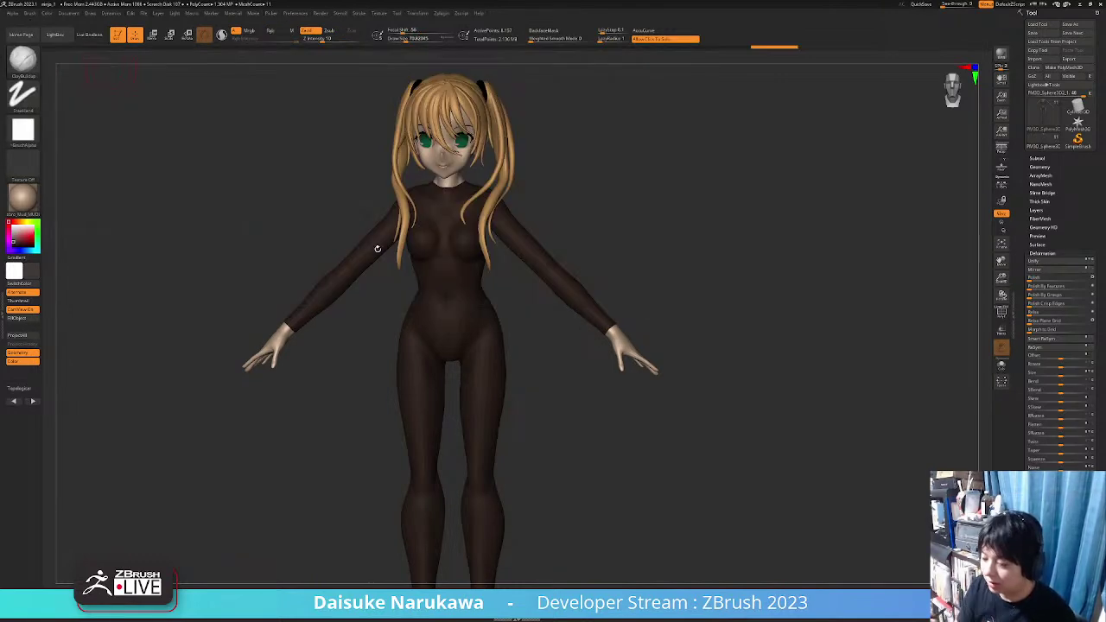
key(ctrl+d)
key(ctrl+d)
Build up the suit's shoulders with ClayBuildup where the skin pokes through
ctrl+right_drag(472, 242, 467, 275)
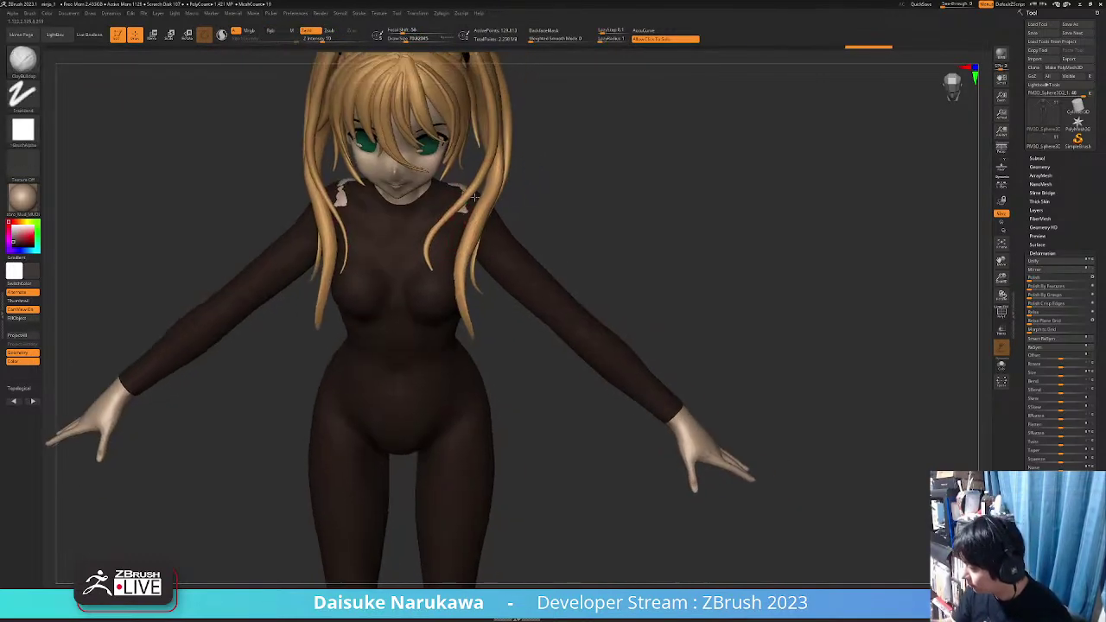
drag(451, 185, 465, 196)
right_drag(465, 192, 475, 232)
key(shift+s)
ctrl+shift+click(505, 260)
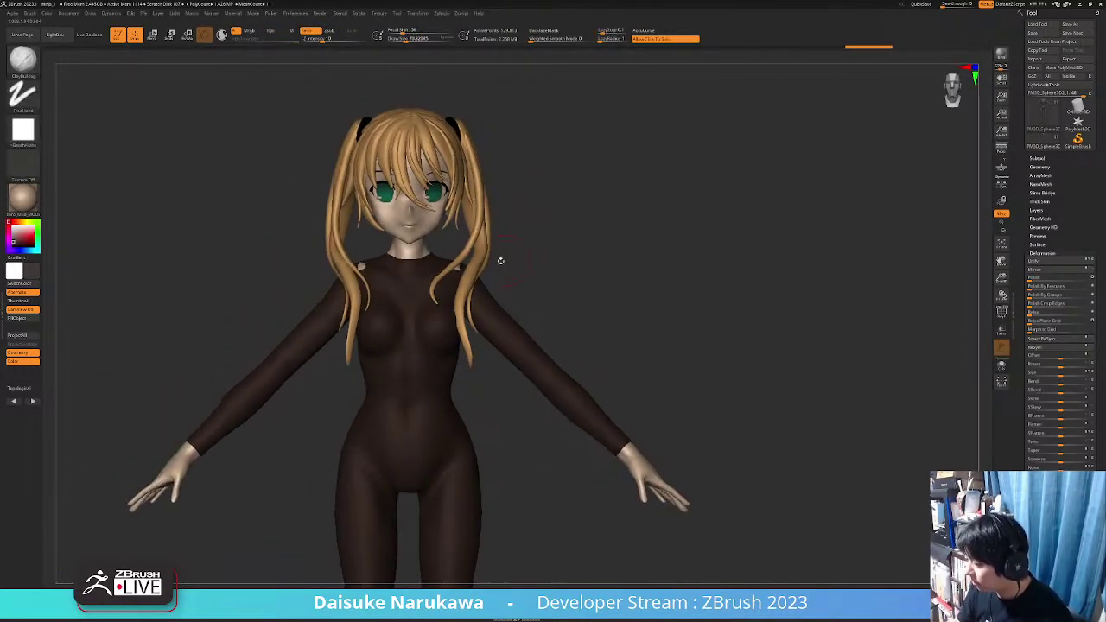
Show more subtools in the list and create a subtool folder named "hair" from the main hair subtool
click(1037, 159)
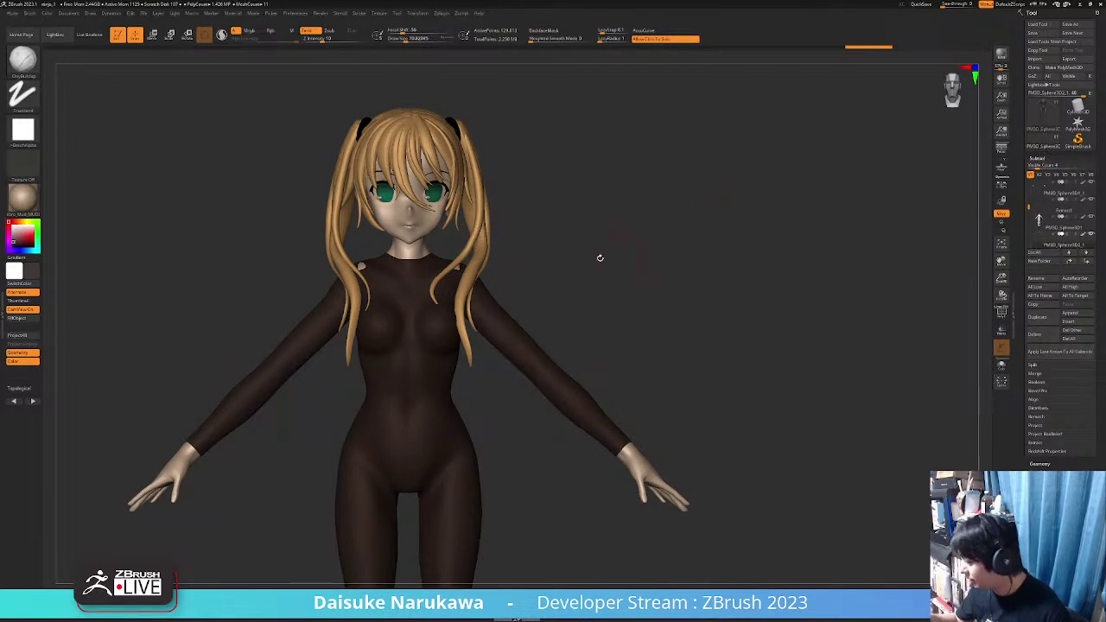
key(w)
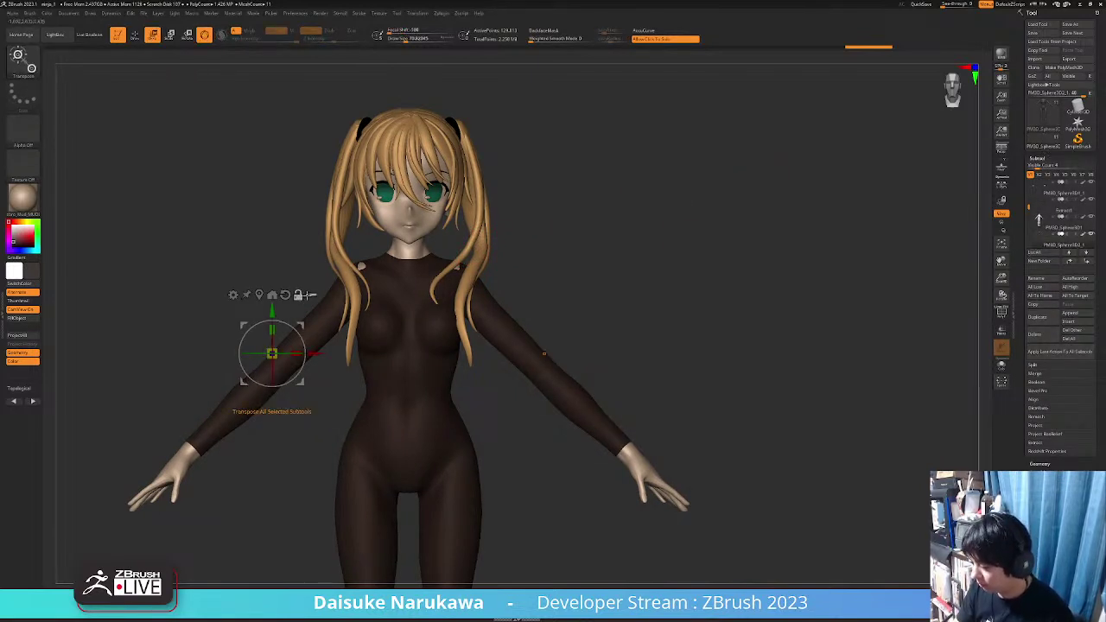
drag(1040, 166, 1071, 166)
click(1063, 279)
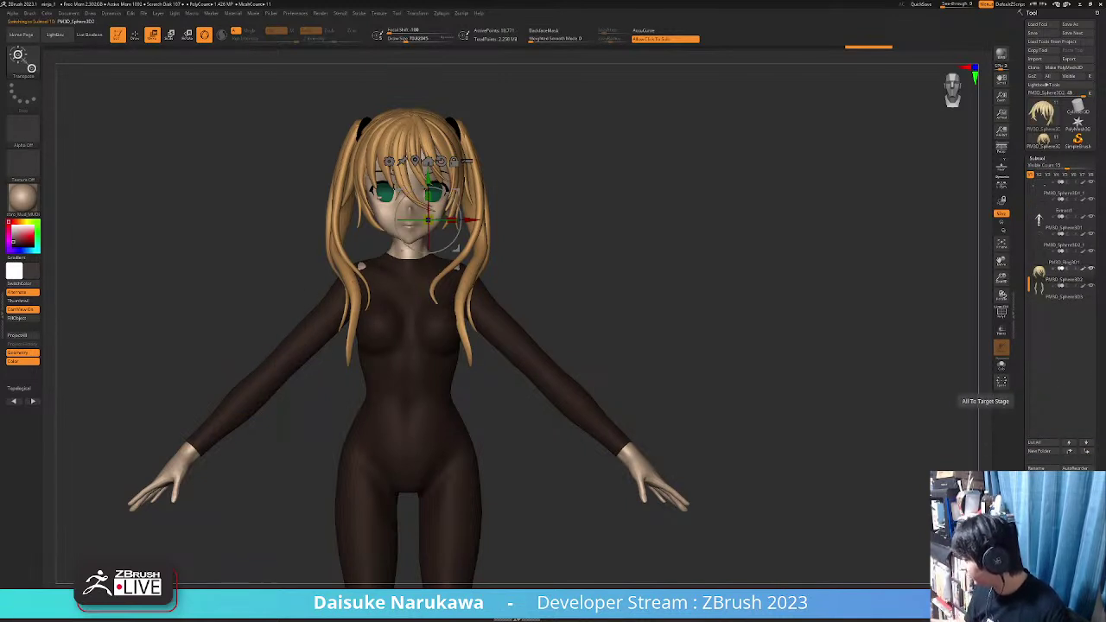
click(1041, 450)
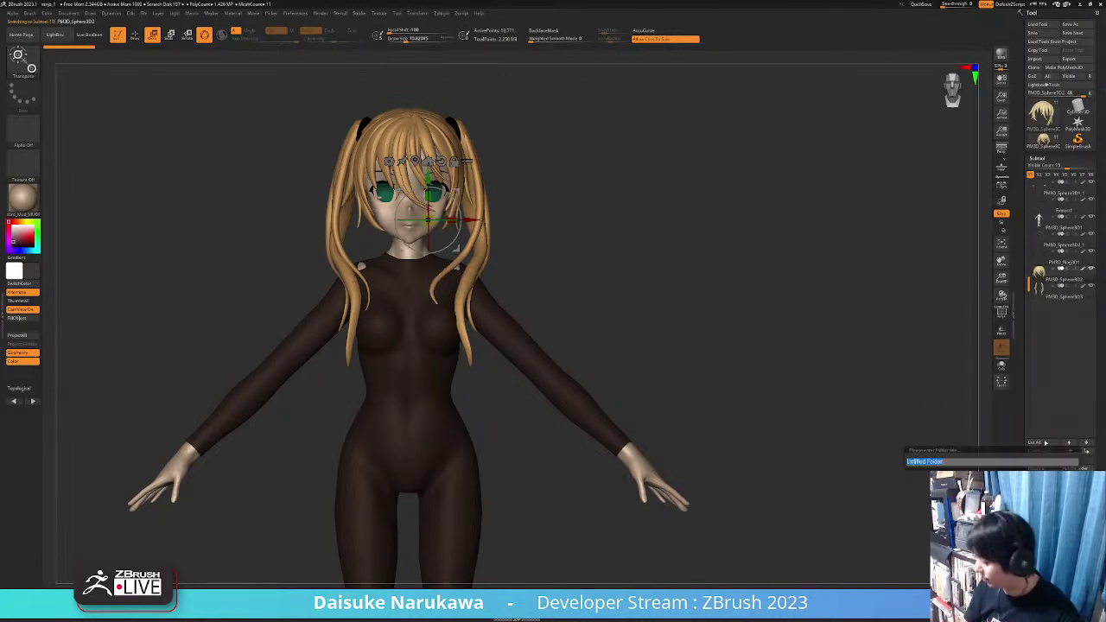
text(hair)
key(Return)
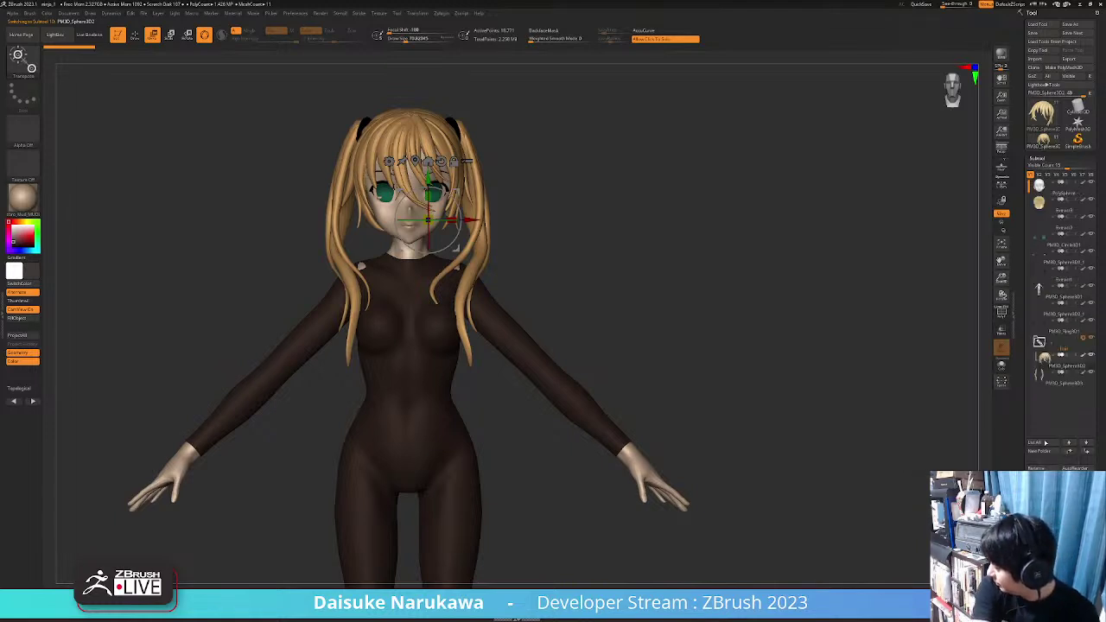
Move the pigtails, hair cap and hair ring subtools into the hair folder and hide that folder
drag(1040, 374, 1046, 347)
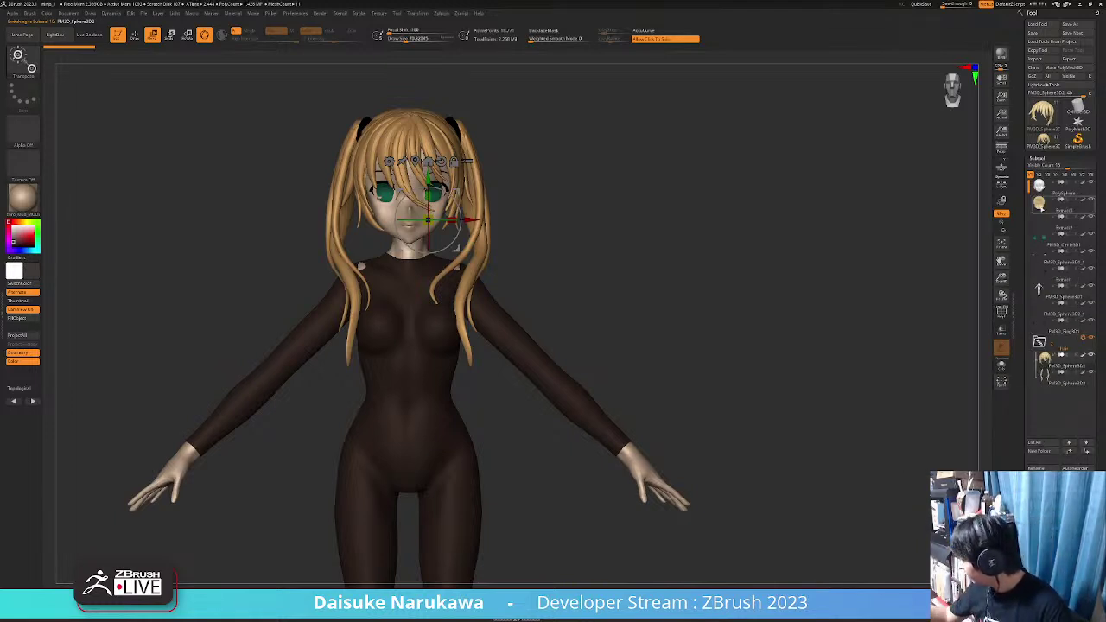
drag(1040, 204, 1049, 345)
mouse_move(1038, 326)
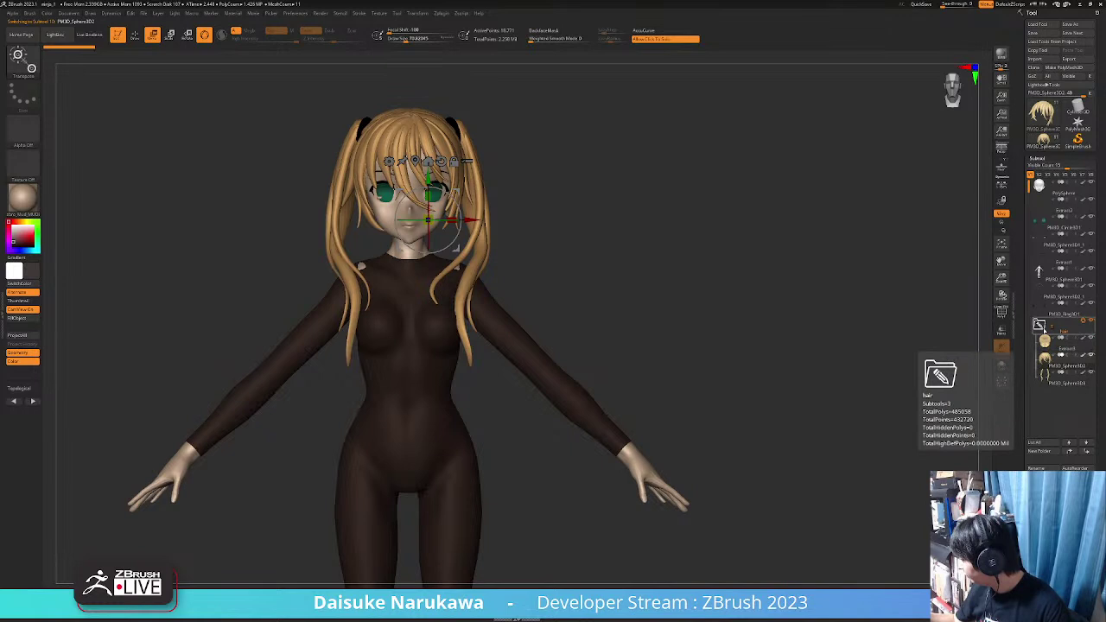
click(1092, 322)
click(1044, 308)
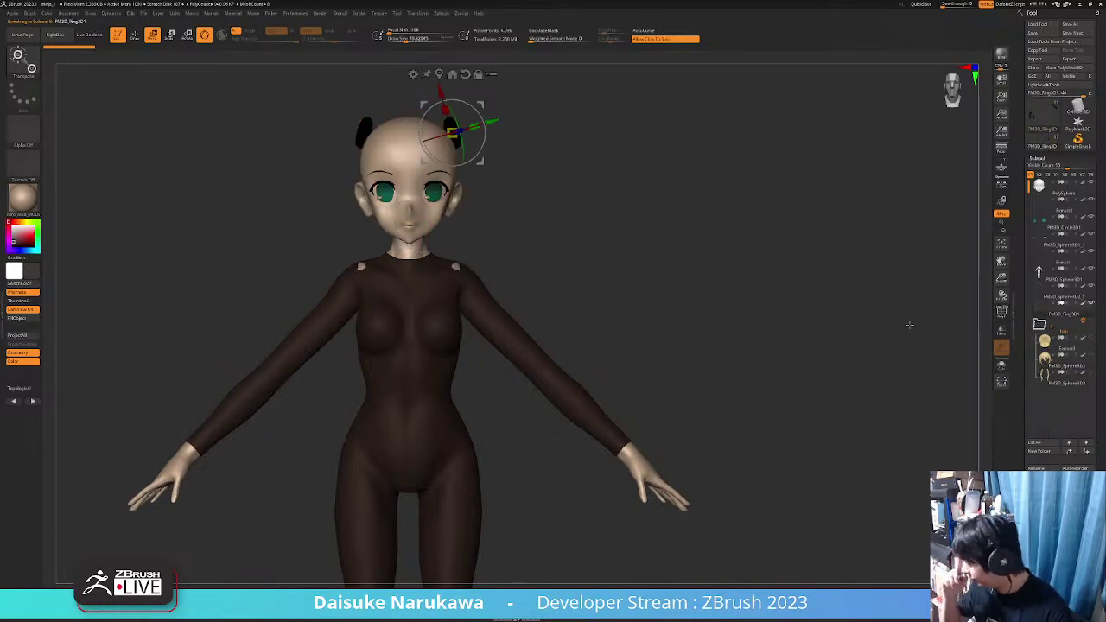
drag(1046, 309, 1048, 341)
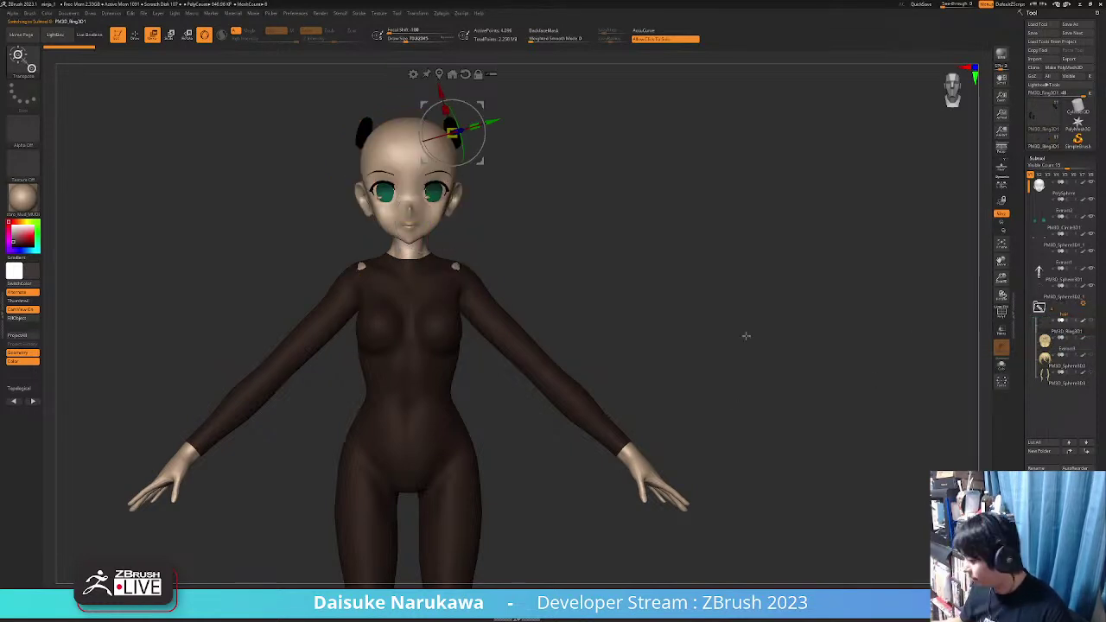
Make the dark suit the active subtool and return to draw mode for sculpting
drag(345, 318, 538, 302)
alt+click(460, 221)
drag(605, 281, 471, 267)
alt+click(471, 267)
alt+drag(507, 217, 451, 181)
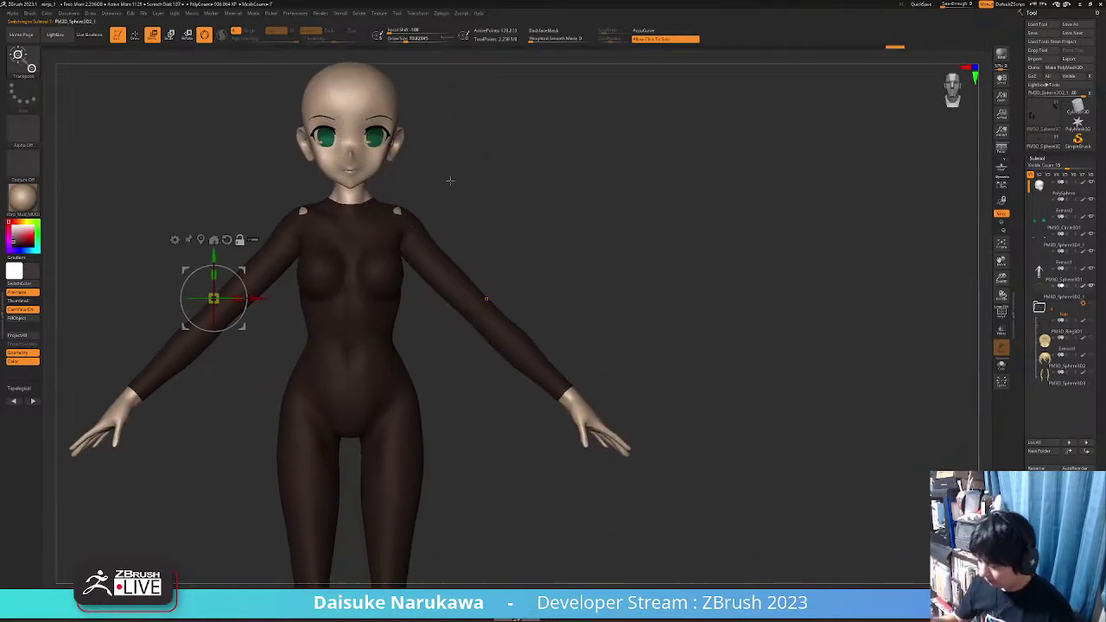
click(135, 38)
Build up and smooth the suit's shoulders with ClayBuildup to cover the spots where the skin shows through
mouse_move(289, 201)
alt+mouse_down()
mouse_move(334, 247)
mouse_move(380, 235)
alt+mouse_up()
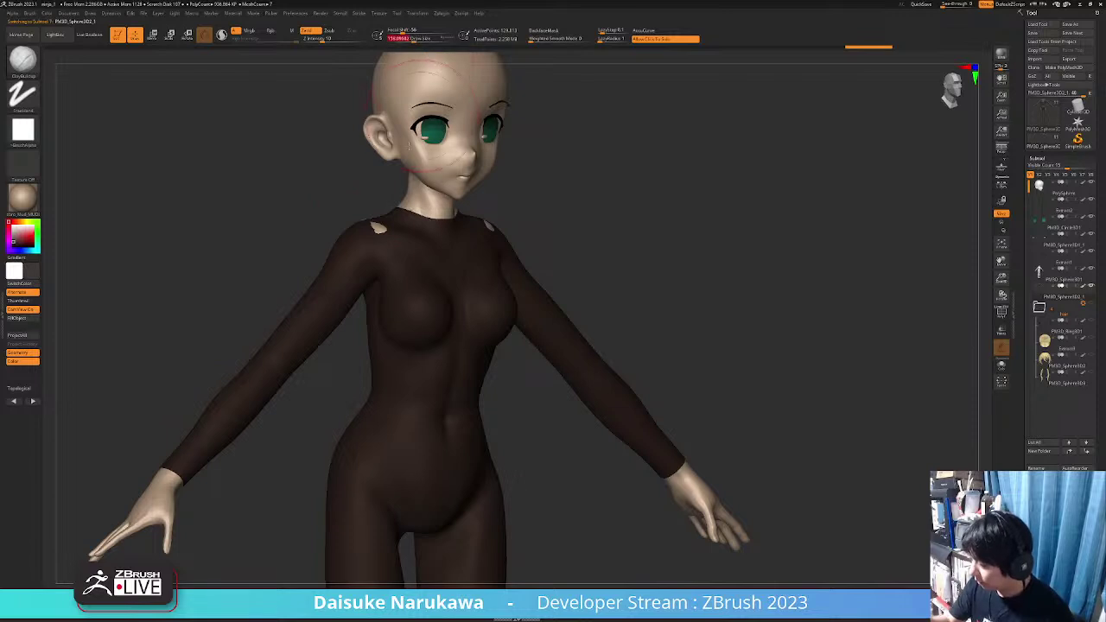
drag(448, 52, 361, 225)
drag(303, 173, 357, 213)
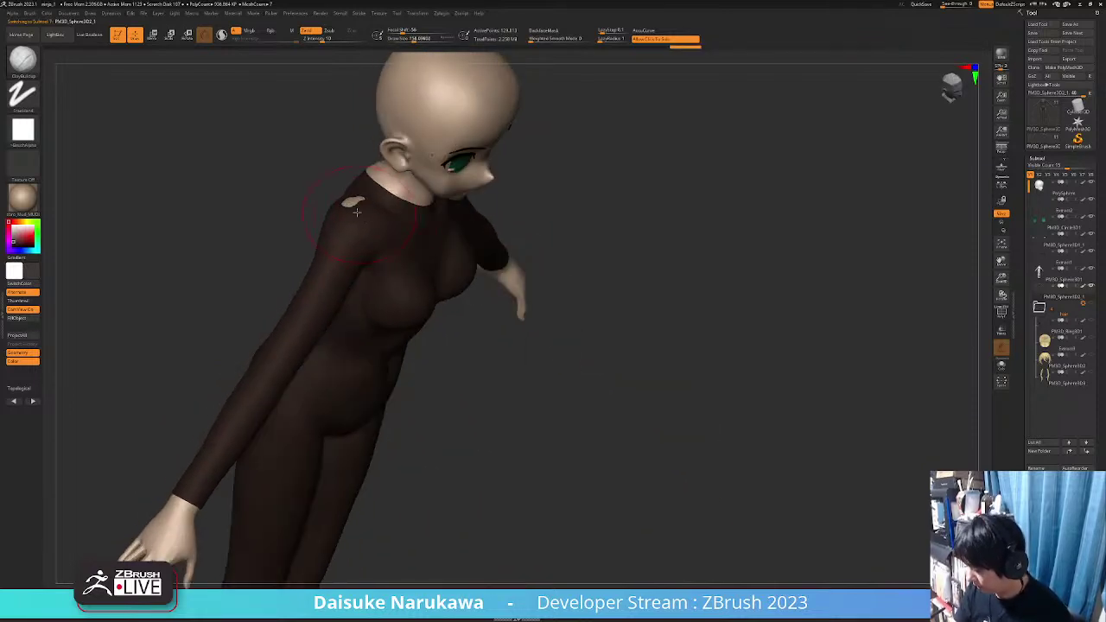
mouse_move(352, 207)
right_down()
mouse_move(387, 205)
mouse_move(400, 248)
right_up()
shift+click(402, 248)
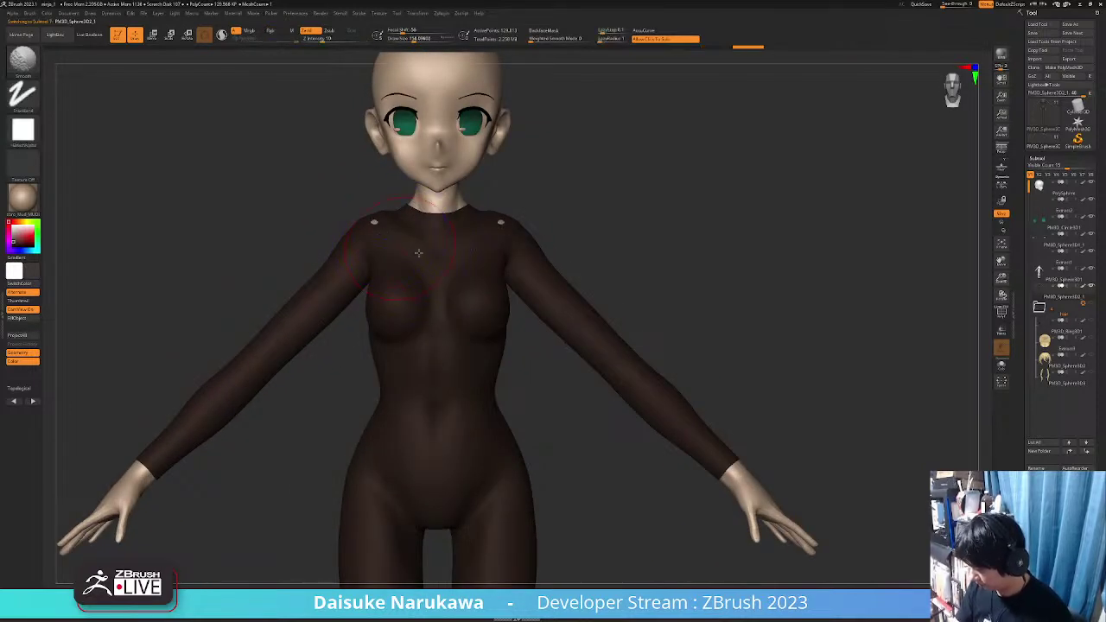
alt+right_drag(509, 235, 433, 236)
mouse_move(433, 235)
mouse_down()
mouse_move(430, 219)
mouse_move(395, 265)
mouse_up()
right_drag(395, 265, 422, 256)
alt+right_drag(421, 256, 518, 192)
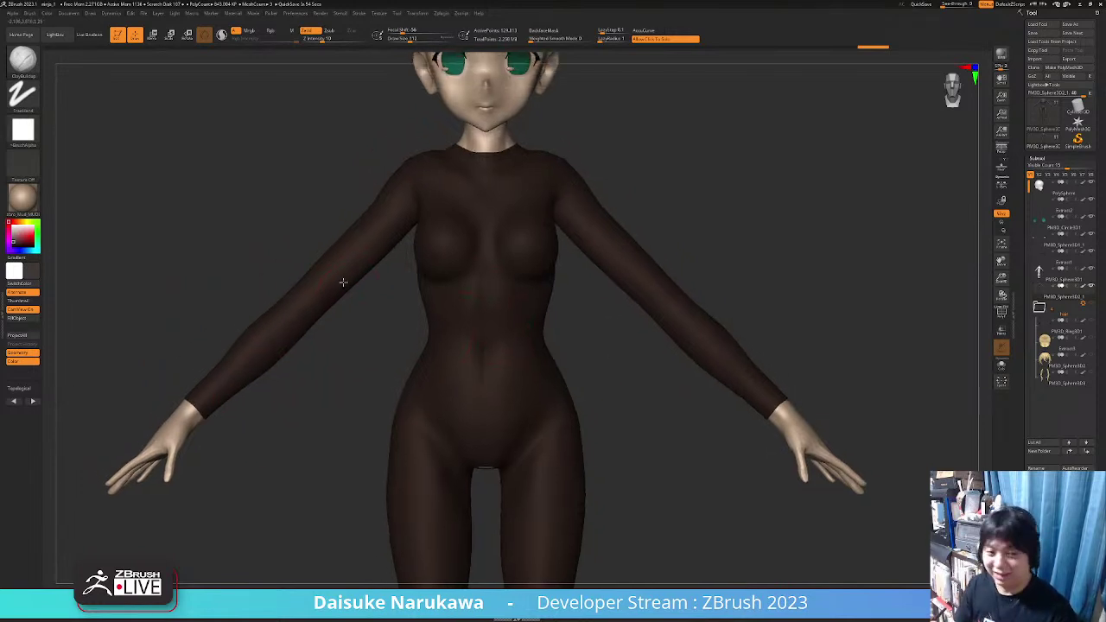
Carve crease folds across the suit's elbows with the DamStandard brush
click(23, 59)
click(137, 68)
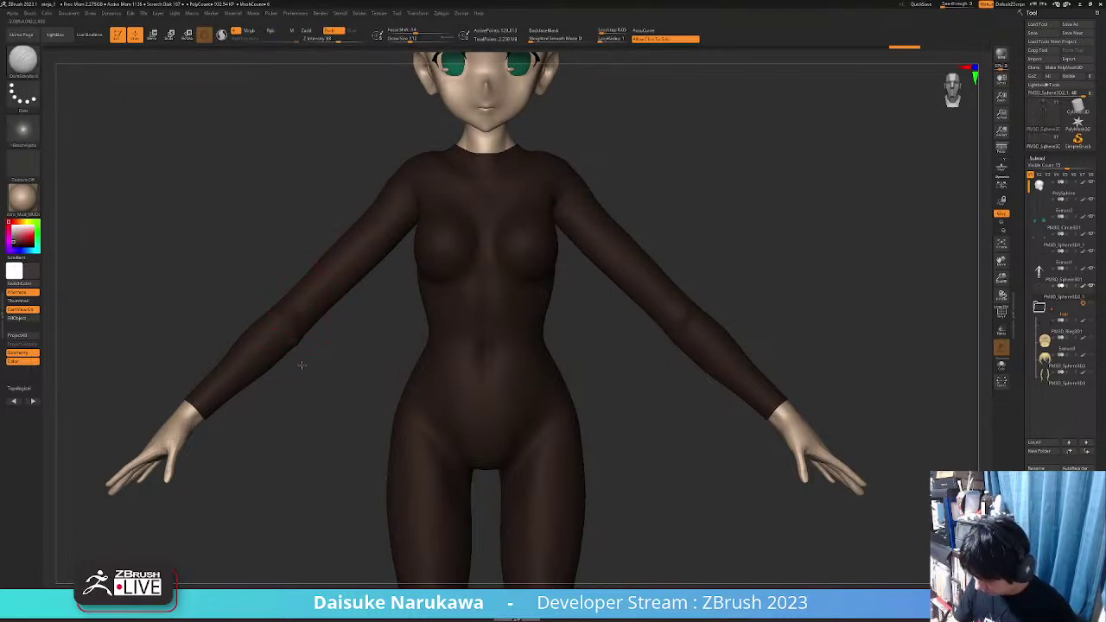
click(296, 313)
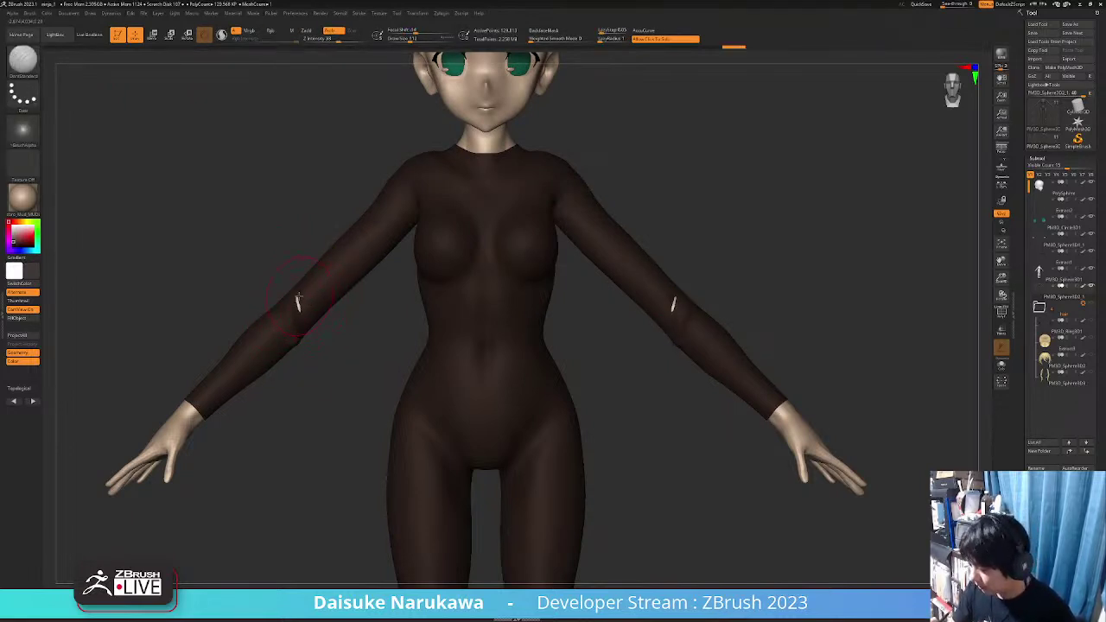
Return to the ClayBuildup brush and reduce its draw size to about 58 for finer work on the torso
click(22, 58)
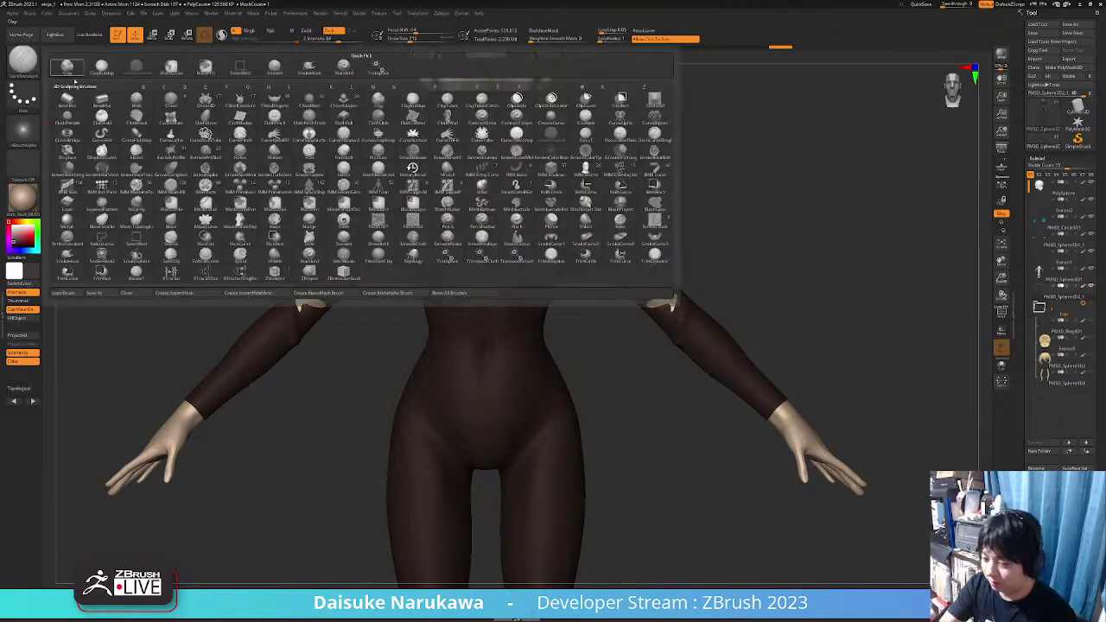
click(67, 69)
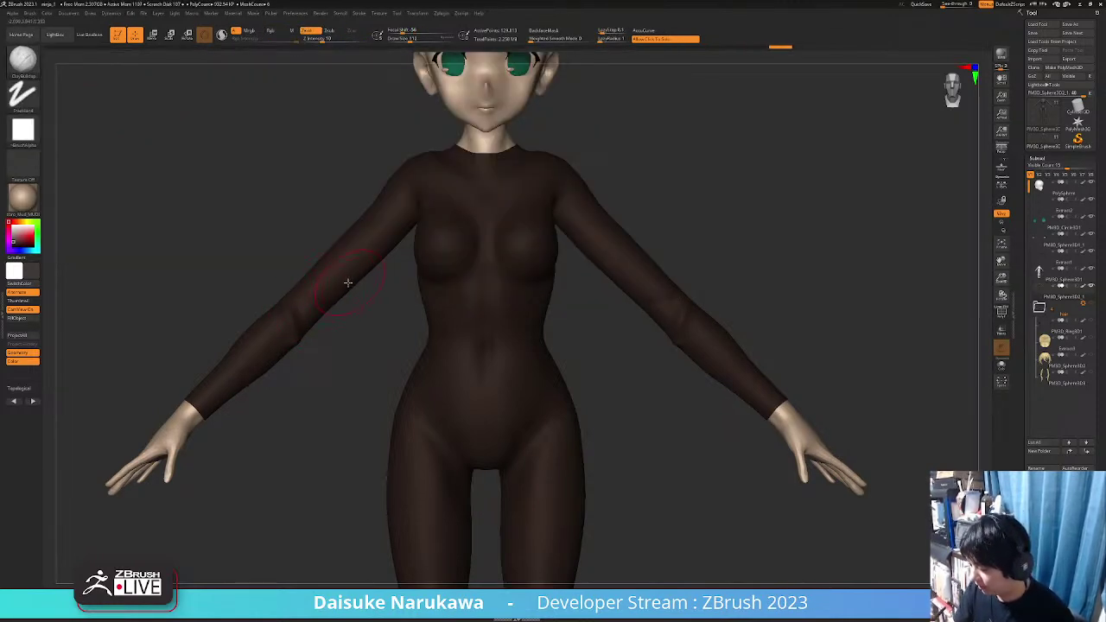
mouse_move(348, 282)
ctrl+right_down()
mouse_move(318, 346)
mouse_move(299, 314)
mouse_move(286, 365)
mouse_move(293, 332)
mouse_move(348, 306)
mouse_move(323, 380)
mouse_move(381, 366)
mouse_move(411, 373)
mouse_move(367, 335)
mouse_move(375, 331)
ctrl+right_up()
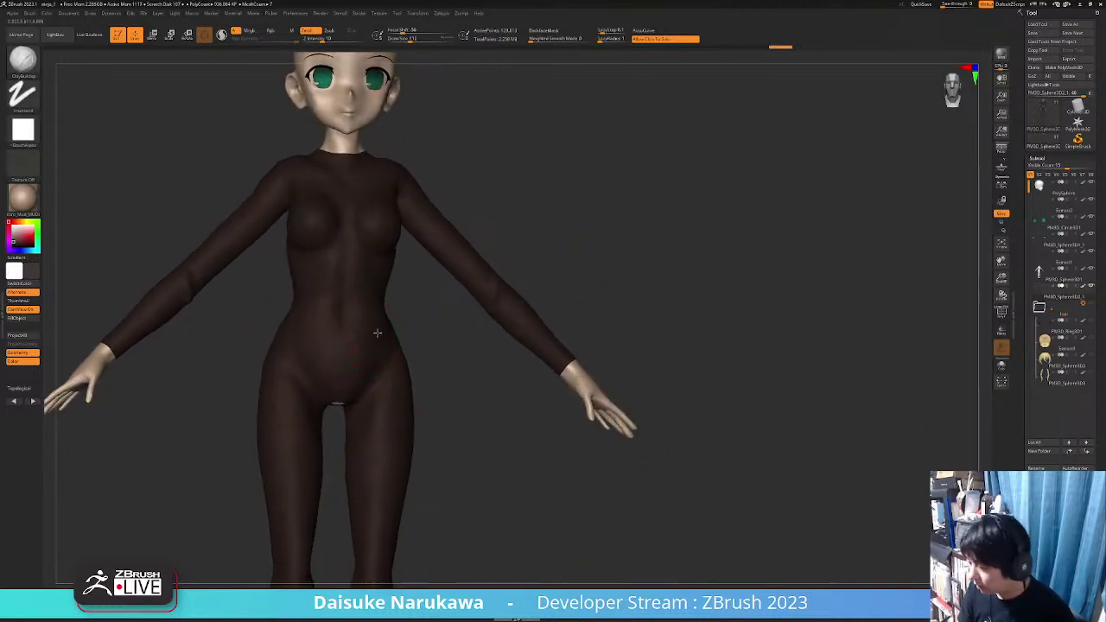
drag(415, 39, 411, 38)
ctrl+right_drag(344, 223, 349, 191)
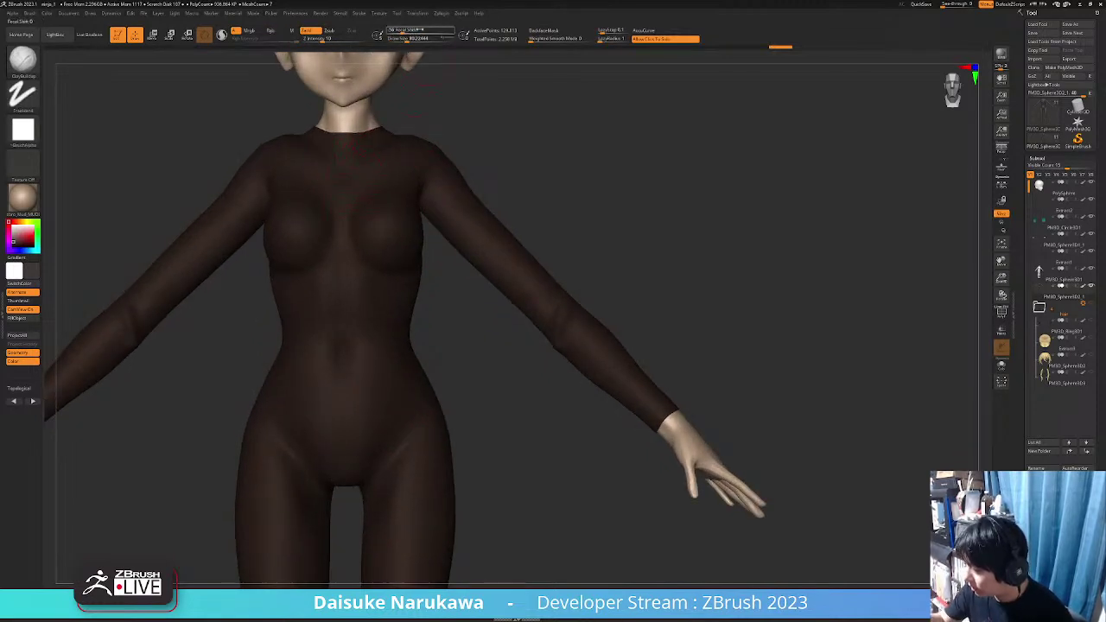
drag(411, 39, 404, 39)
right_drag(357, 195, 350, 207)
right_drag(426, 168, 392, 168)
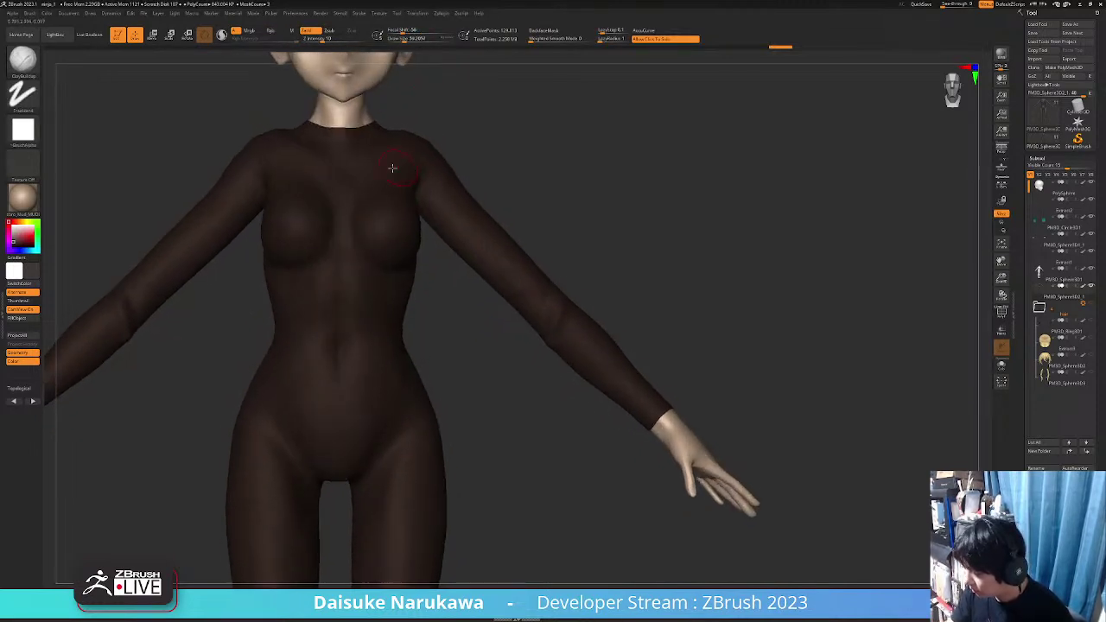
Fill the suit with a lighter greyish brown and raise a narrow strip down the centre of the chest
click(16, 239)
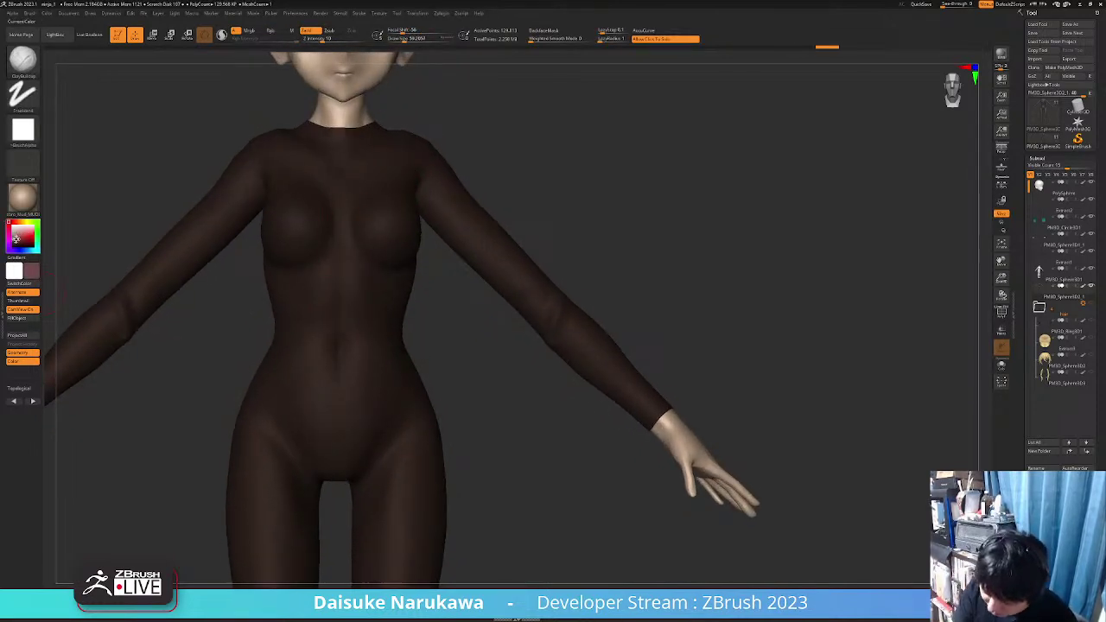
click(19, 319)
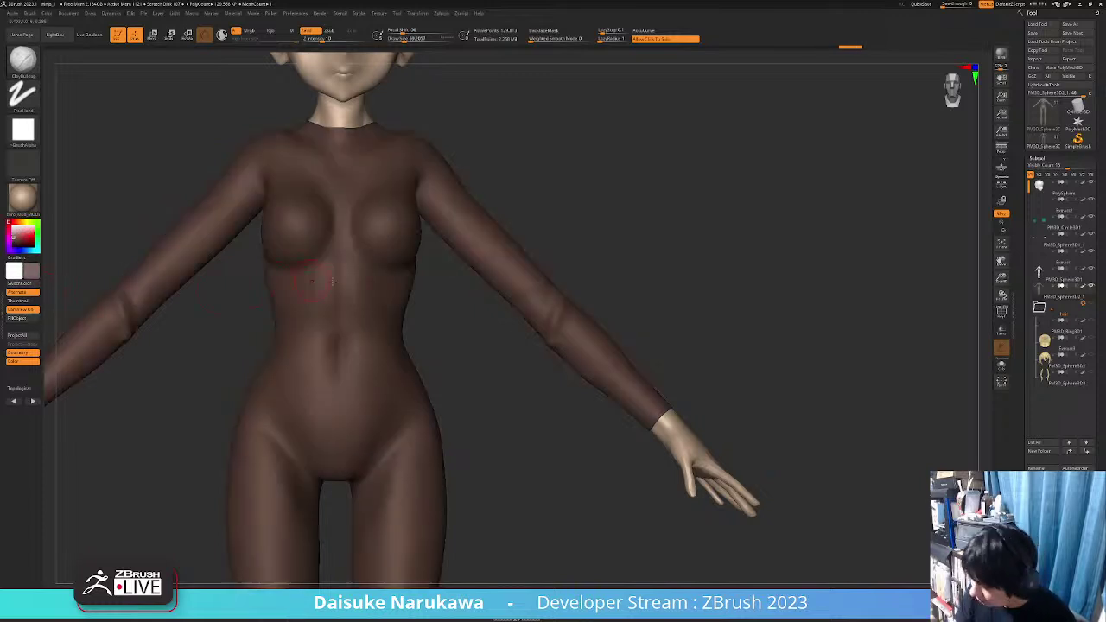
right_drag(379, 253, 363, 260)
drag(346, 186, 342, 259)
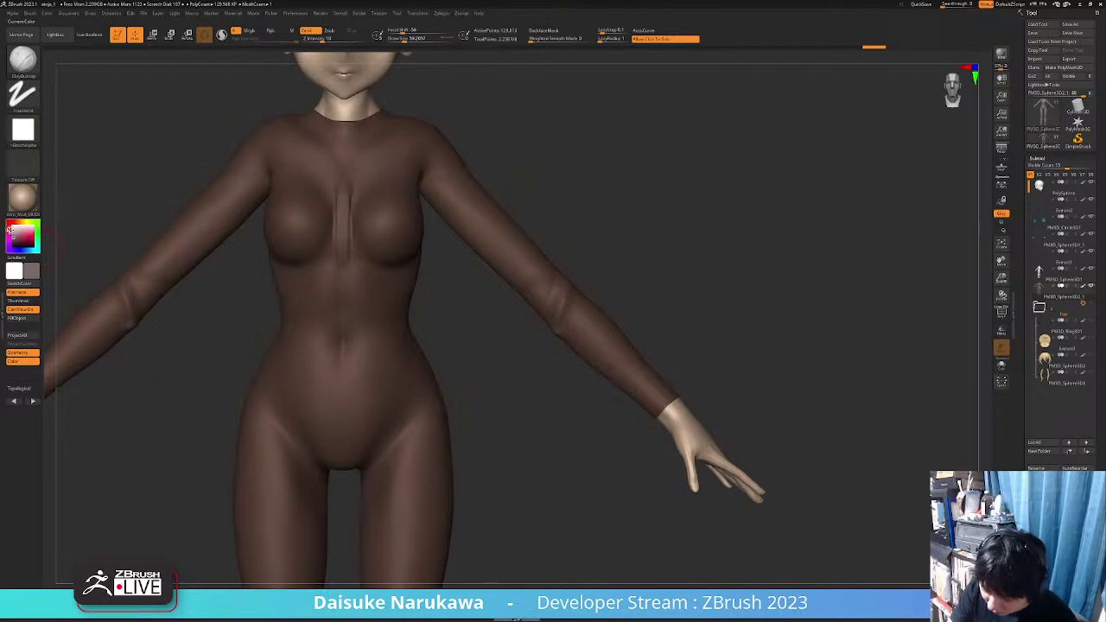
click(36, 322)
right_drag(298, 253, 364, 202)
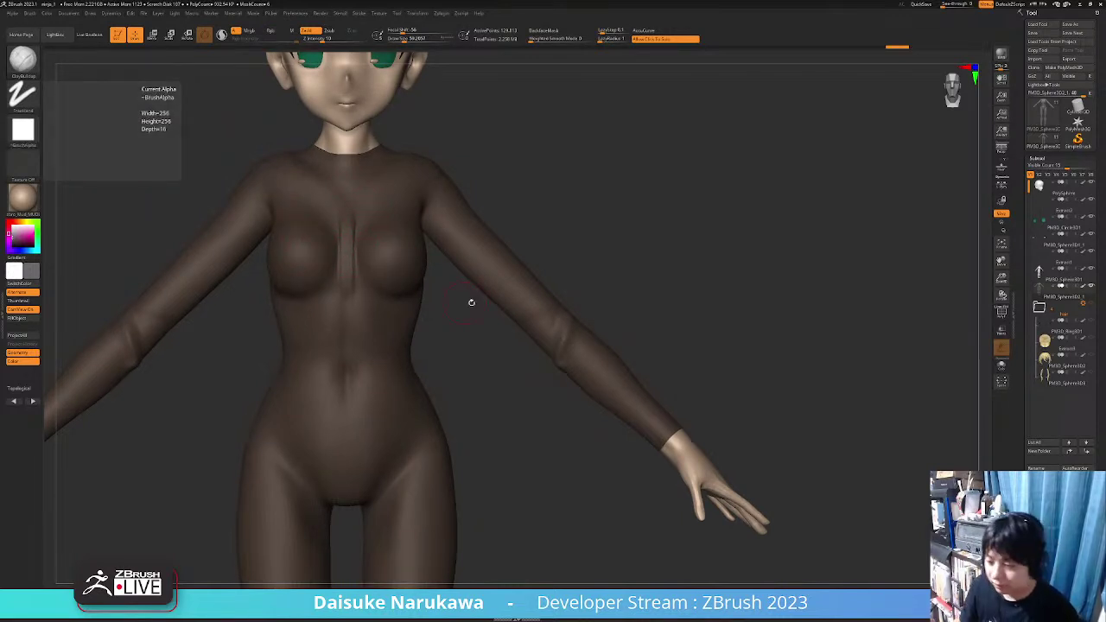
Sculpt raised panels under the bust that taper along the ribs toward the centre of the abdomen
right_drag(472, 301, 318, 232)
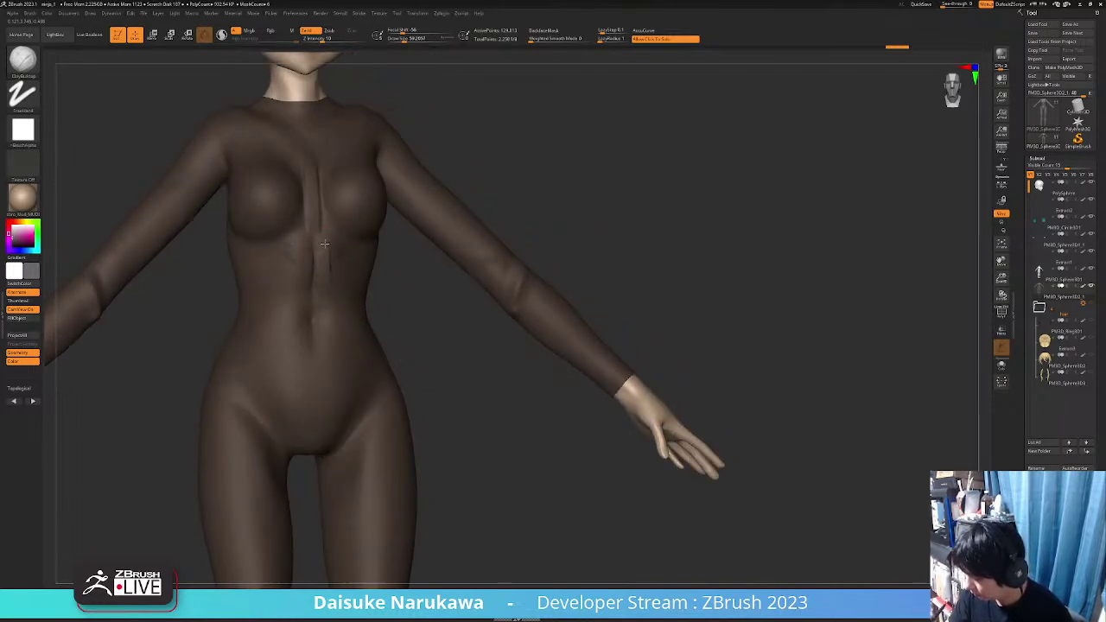
right_drag(345, 242, 344, 241)
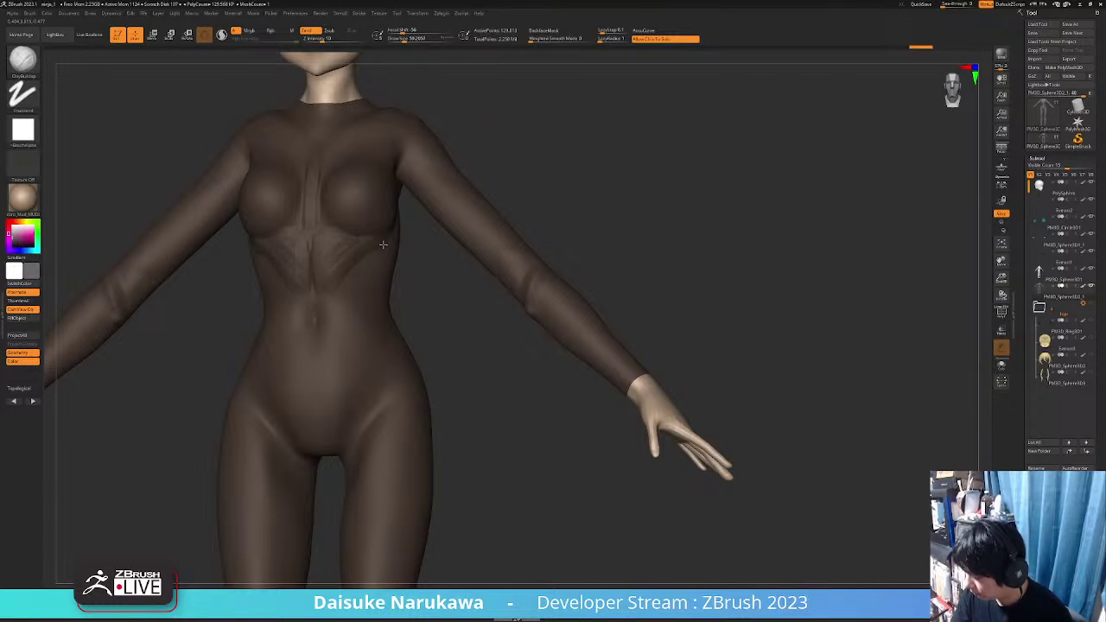
right_drag(383, 244, 358, 242)
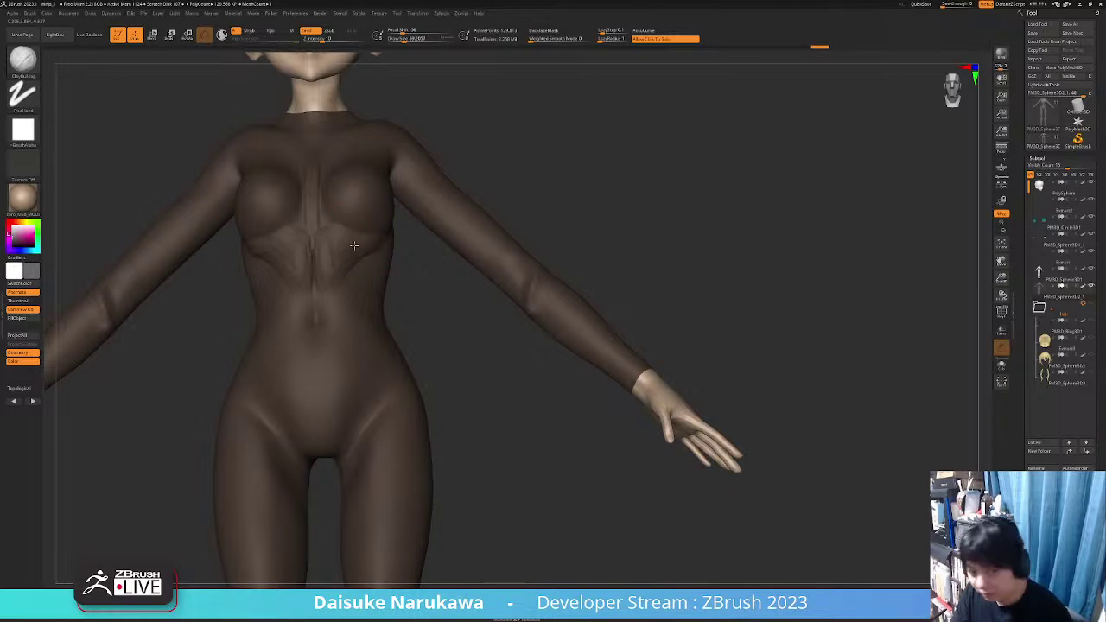
right_drag(353, 245, 337, 213)
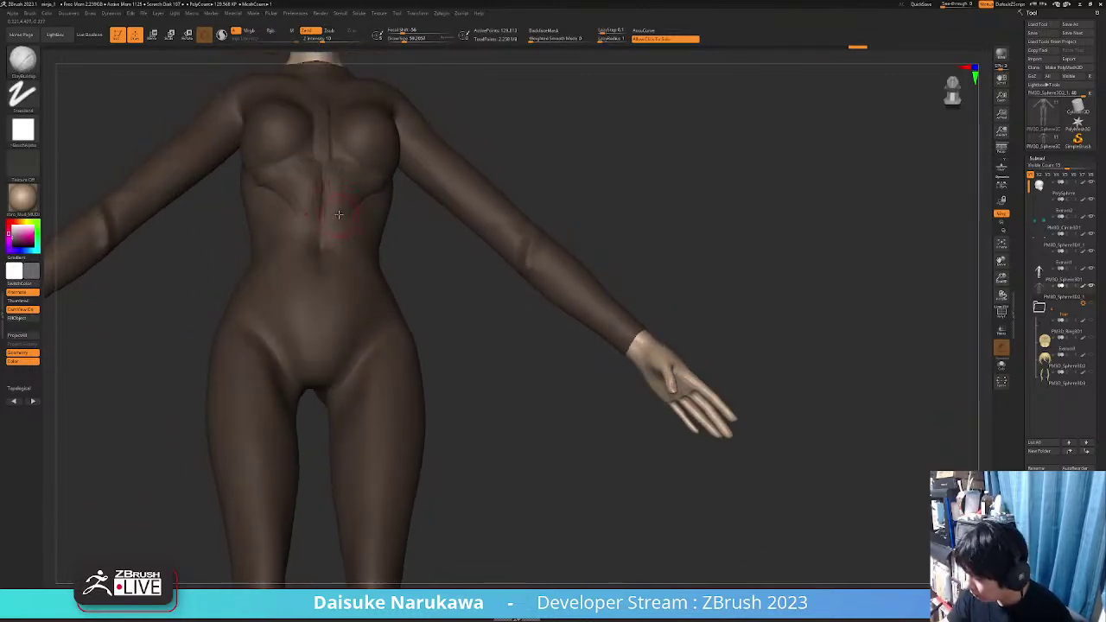
drag(339, 214, 349, 211)
Refine the rib panels with a smaller ClayBuildup brush and sculpt a tapered panel on the upper chest below the collar
click(402, 39)
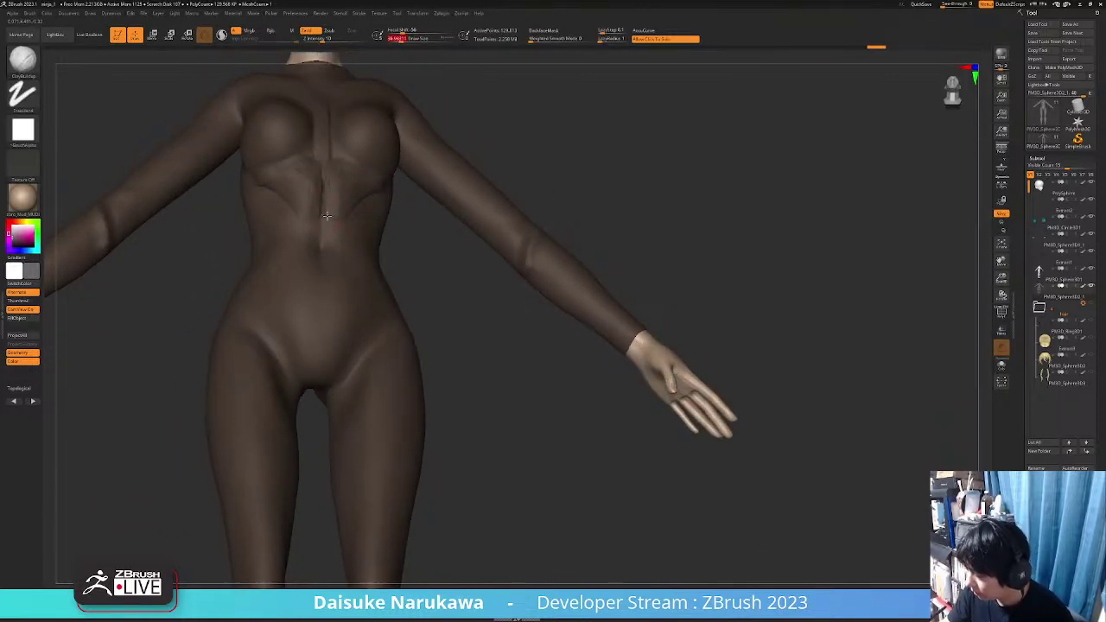
mouse_move(327, 215)
right_down()
mouse_move(330, 185)
mouse_move(368, 197)
mouse_move(344, 275)
mouse_move(341, 205)
mouse_move(320, 212)
right_up()
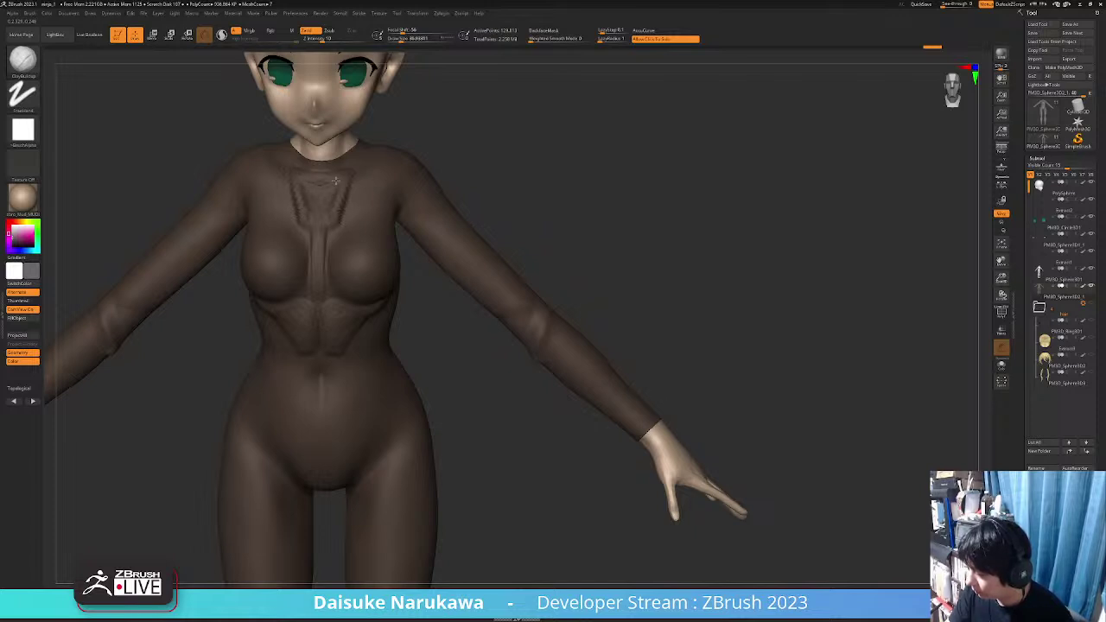
mouse_move(335, 213)
ctrl+right_down()
mouse_move(360, 158)
mouse_move(368, 338)
mouse_move(391, 290)
mouse_move(328, 298)
mouse_move(420, 294)
ctrl+right_up()
ctrl+right_drag(358, 244, 363, 290)
right_drag(363, 290, 342, 298)
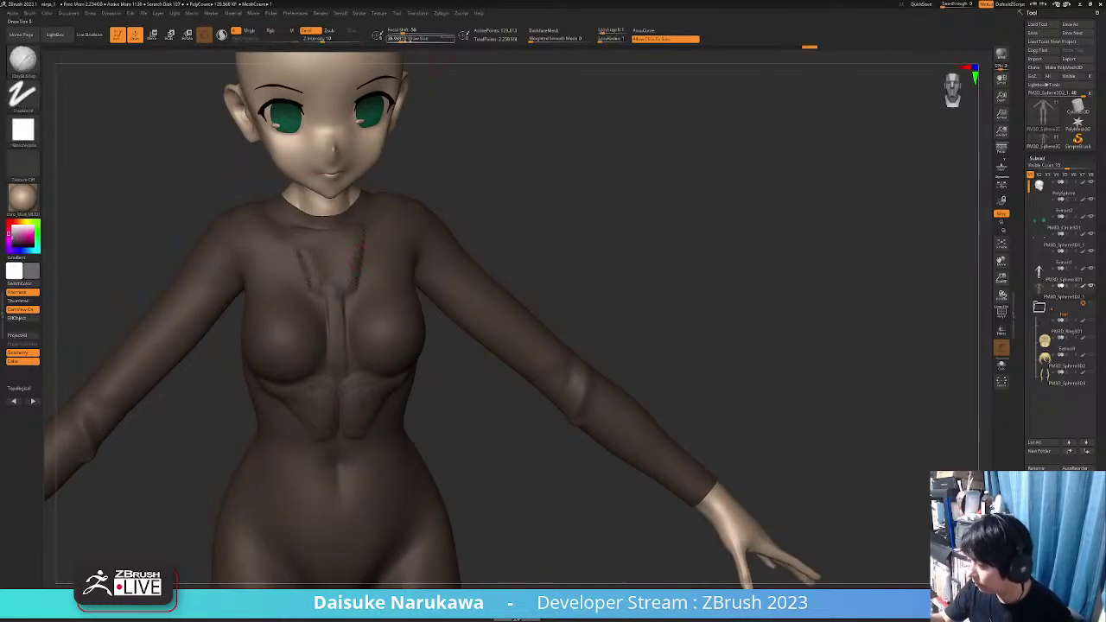
Carve and smooth the outline of the upper chest panel and the central chest strip with DamStandard
key(b)
key(d)
key(s)
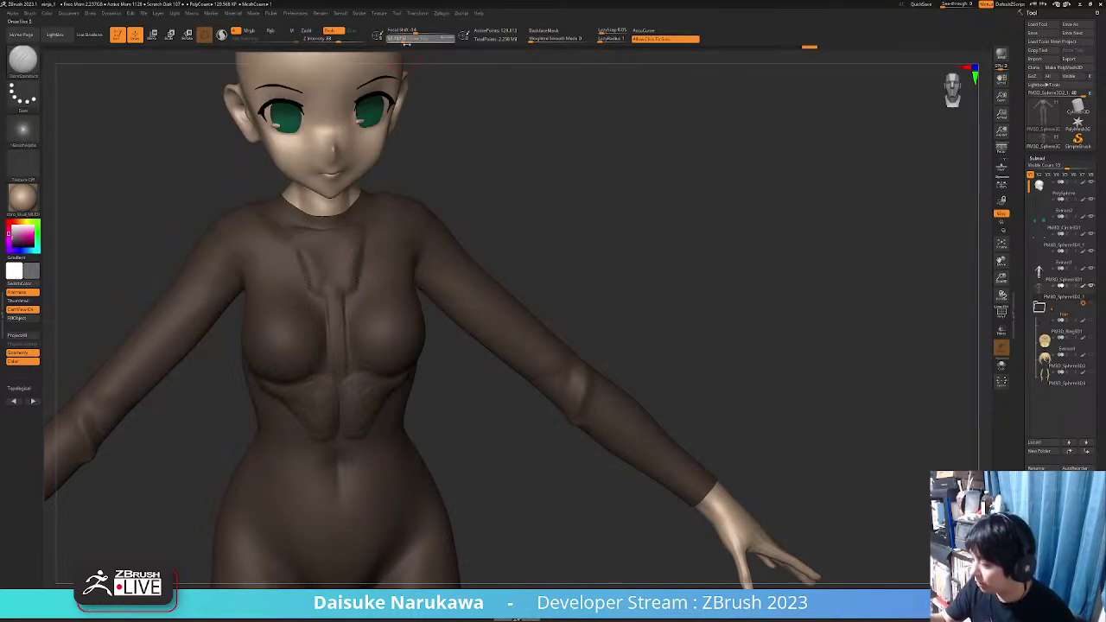
click(399, 40)
drag(365, 242, 346, 300)
right_drag(347, 299, 358, 254)
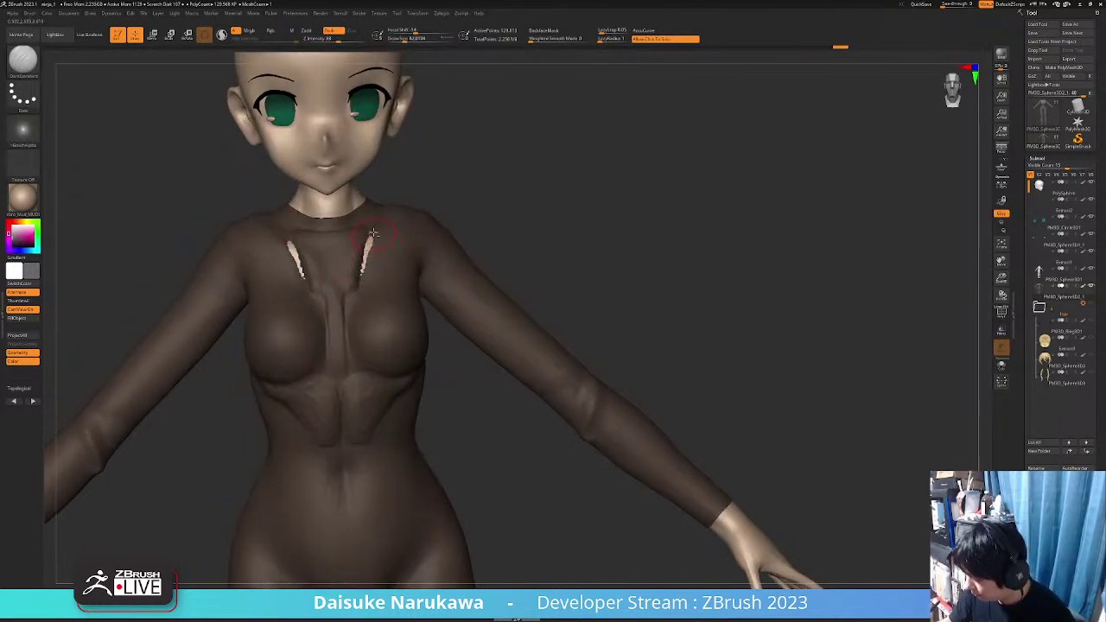
drag(373, 232, 355, 305)
alt+right_drag(361, 263, 368, 219)
shift+drag(377, 179, 363, 235)
alt+right_drag(395, 233, 375, 205)
shift+drag(355, 161, 342, 215)
mouse_move(356, 244)
alt+right_down()
mouse_move(357, 208)
mouse_move(339, 190)
mouse_move(354, 145)
mouse_move(350, 173)
alt+right_up()
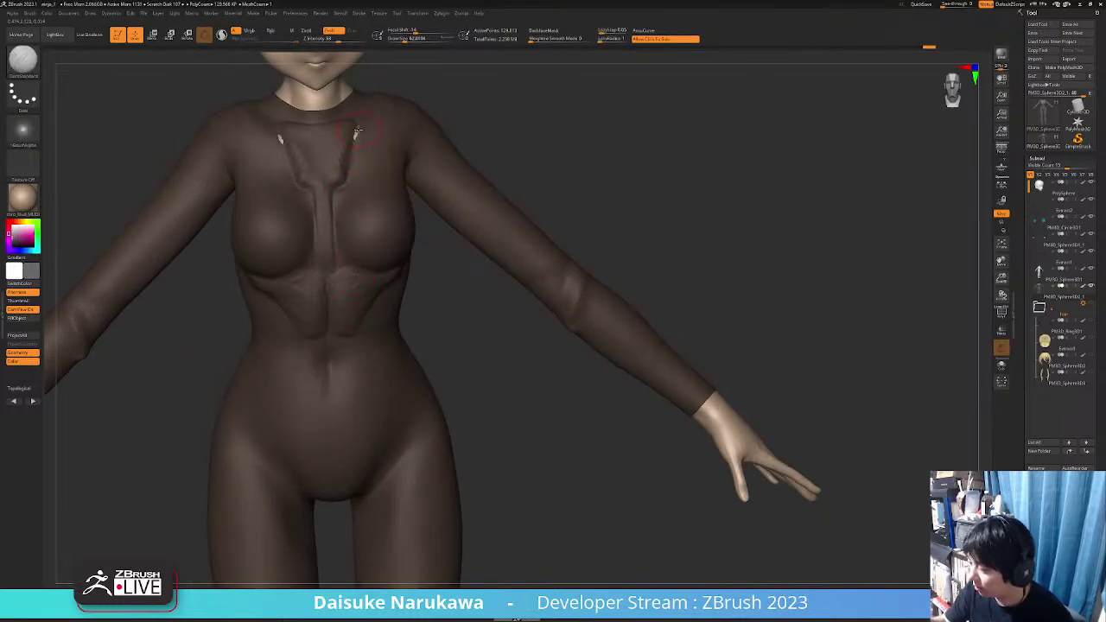
Carve the centre line, lower edges and slanted outer edges of the rib panels with DamStandard
right_drag(356, 270, 316, 230)
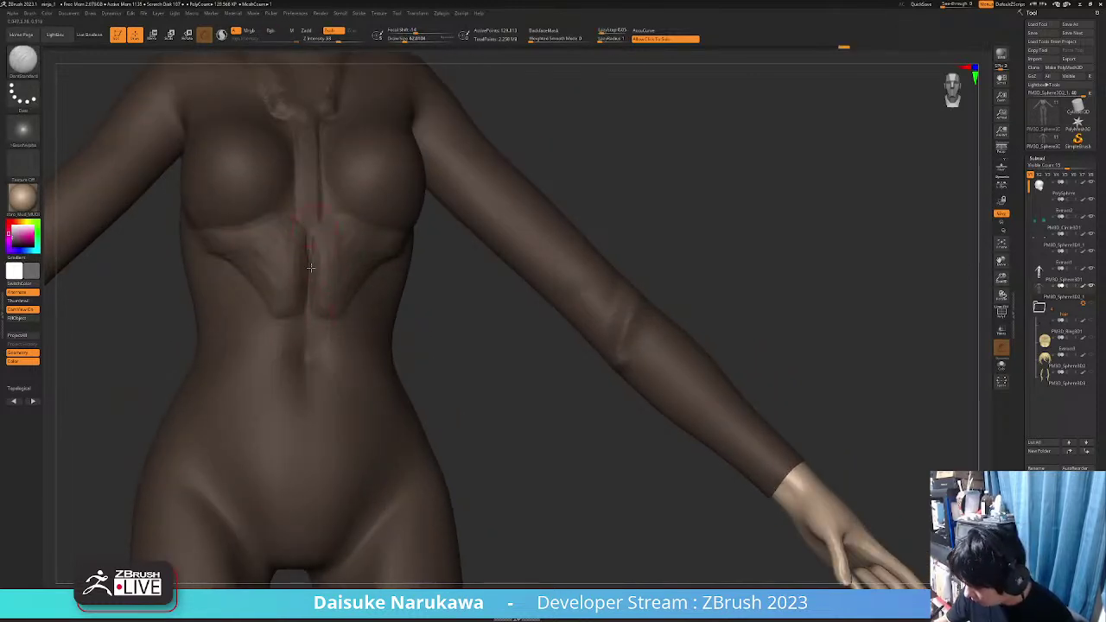
right_drag(311, 268, 332, 320)
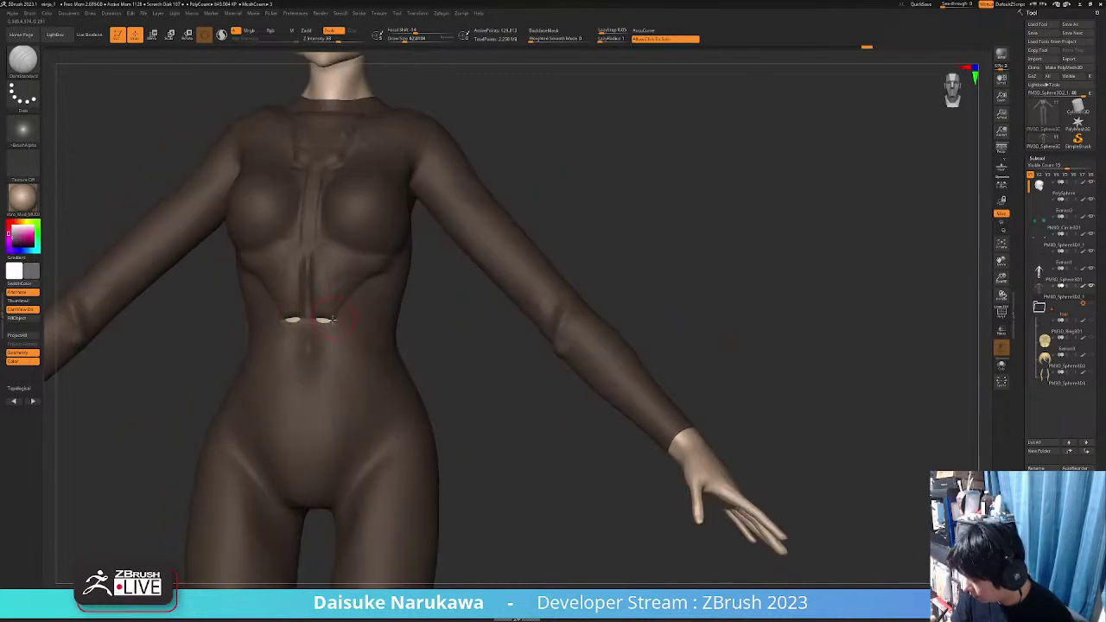
drag(371, 277, 375, 275)
right_drag(375, 278, 344, 304)
drag(344, 305, 391, 265)
mouse_move(391, 268)
right_down()
mouse_move(354, 333)
mouse_move(371, 380)
mouse_move(378, 341)
mouse_move(383, 380)
right_up()
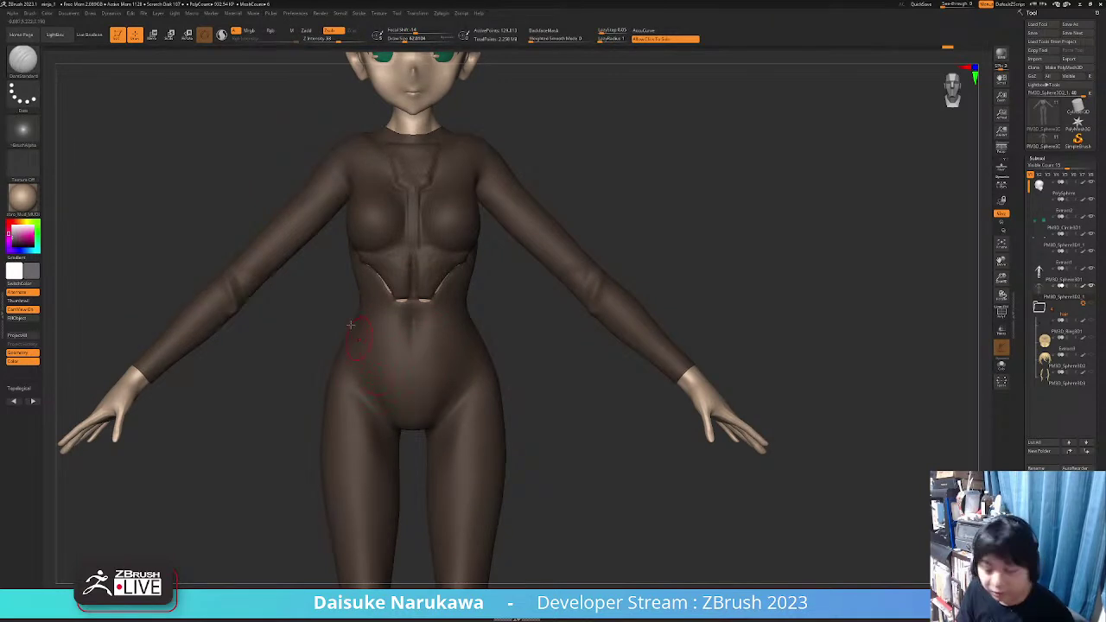
Carve a seam line along each upper arm from the armpit toward the elbow, redoing the stroke at the back
right_drag(351, 325, 348, 201)
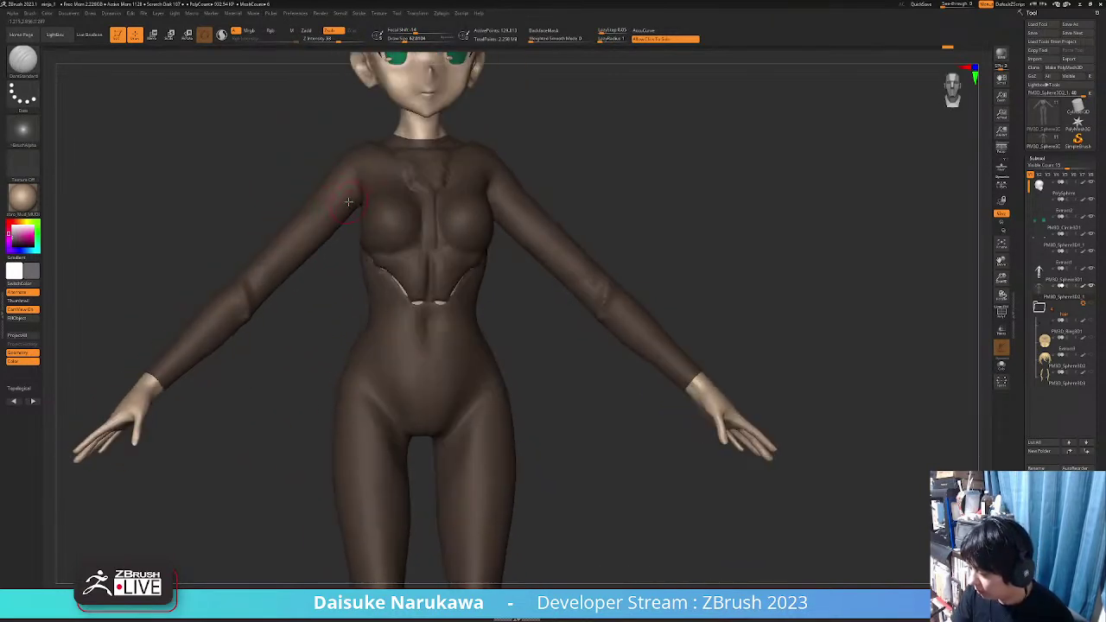
drag(346, 206, 288, 275)
right_drag(309, 248, 339, 183)
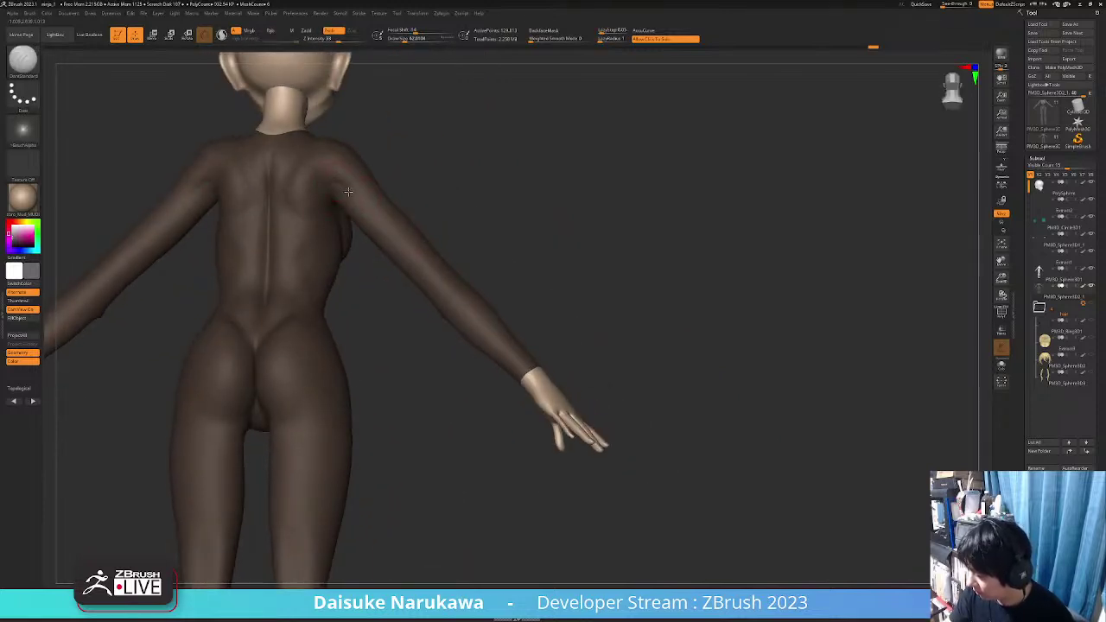
drag(349, 192, 382, 245)
key(ctrl+z)
drag(331, 180, 404, 248)
right_drag(404, 247, 402, 241)
mouse_move(403, 240)
ctrl+alt+mouse_down()
mouse_move(387, 274)
mouse_move(386, 296)
mouse_move(398, 263)
mouse_move(386, 337)
ctrl+alt+mouse_up()
alt+right_drag(304, 290, 320, 337)
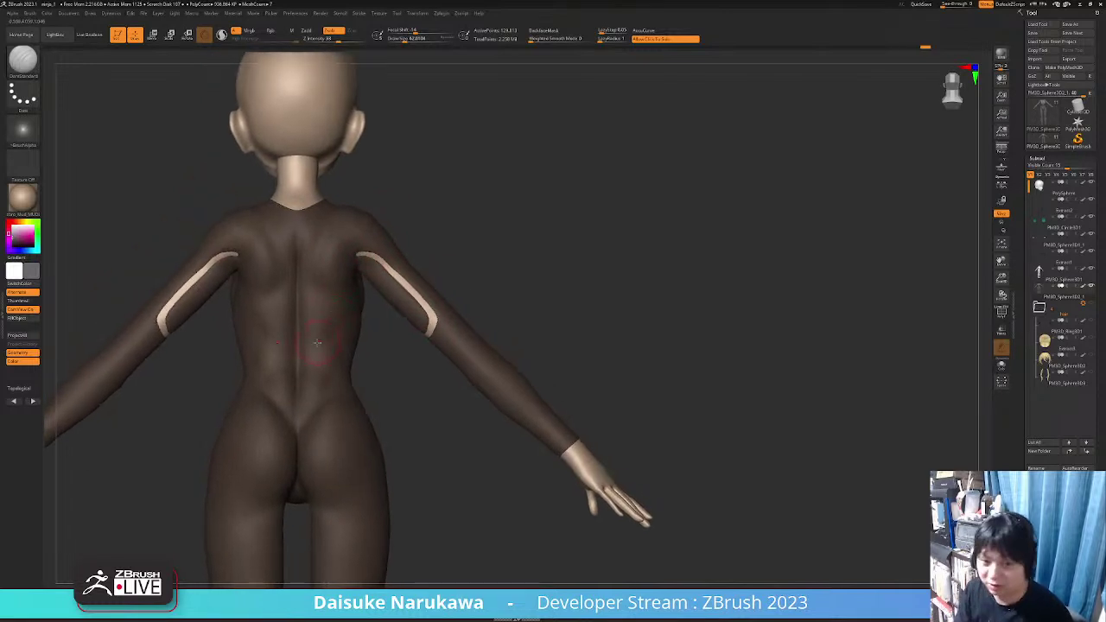
Carve a V-shaped seam across the back, running from both armpits down to the spine
mouse_move(307, 288)
right_down()
mouse_move(330, 286)
mouse_move(262, 262)
right_up()
drag(257, 259, 277, 327)
key(ctrl+z)
right_drag(293, 330, 281, 332)
drag(281, 331, 309, 362)
right_drag(318, 354, 305, 354)
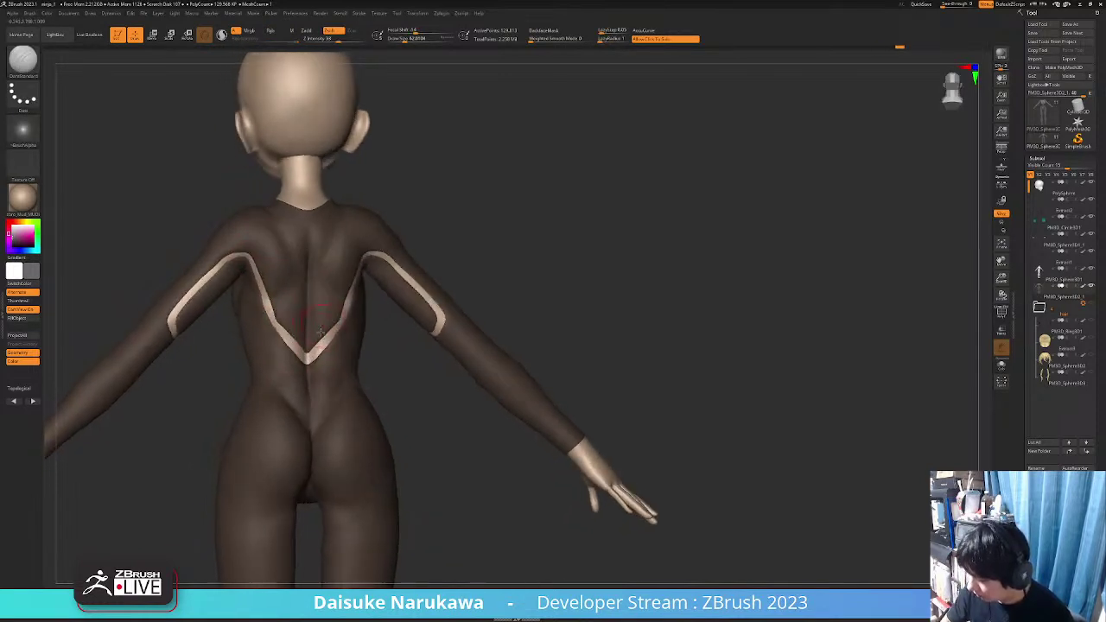
drag(313, 351, 350, 299)
Examine the arm and rib seams of the suit from the front and at a three-quarter angle
right_drag(484, 268, 354, 321)
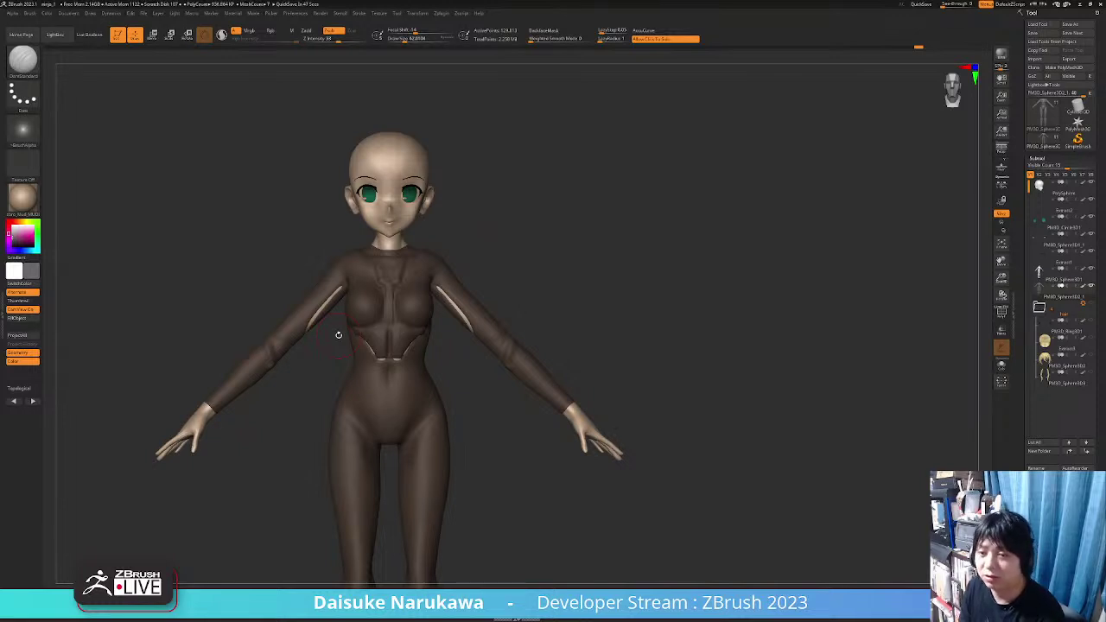
drag(339, 336, 363, 337)
alt+drag(302, 363, 302, 432)
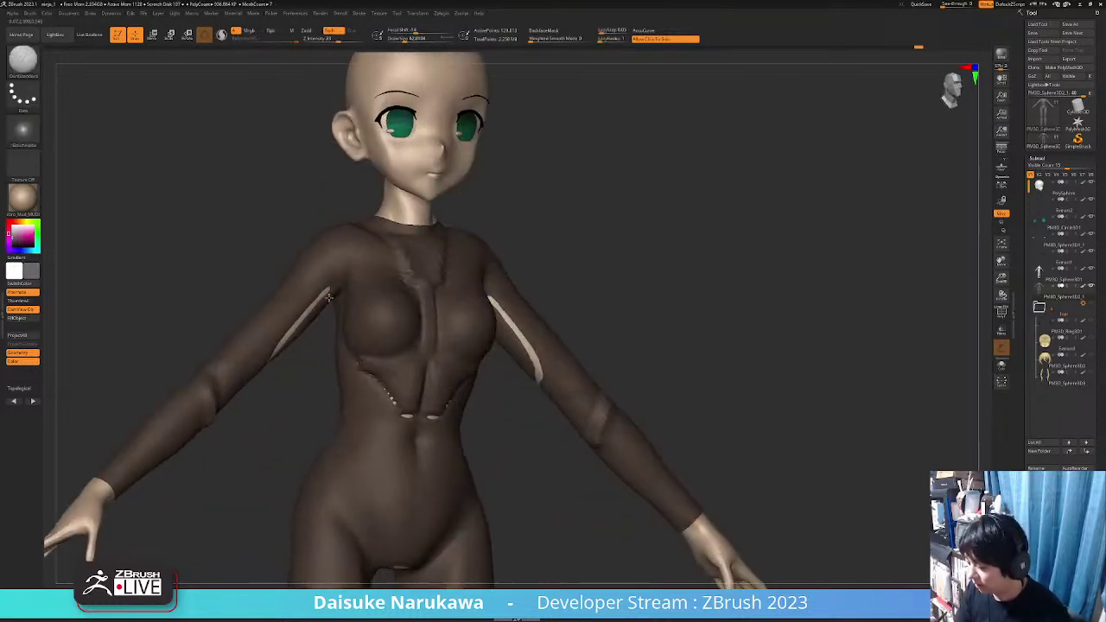
right_drag(331, 285, 331, 357)
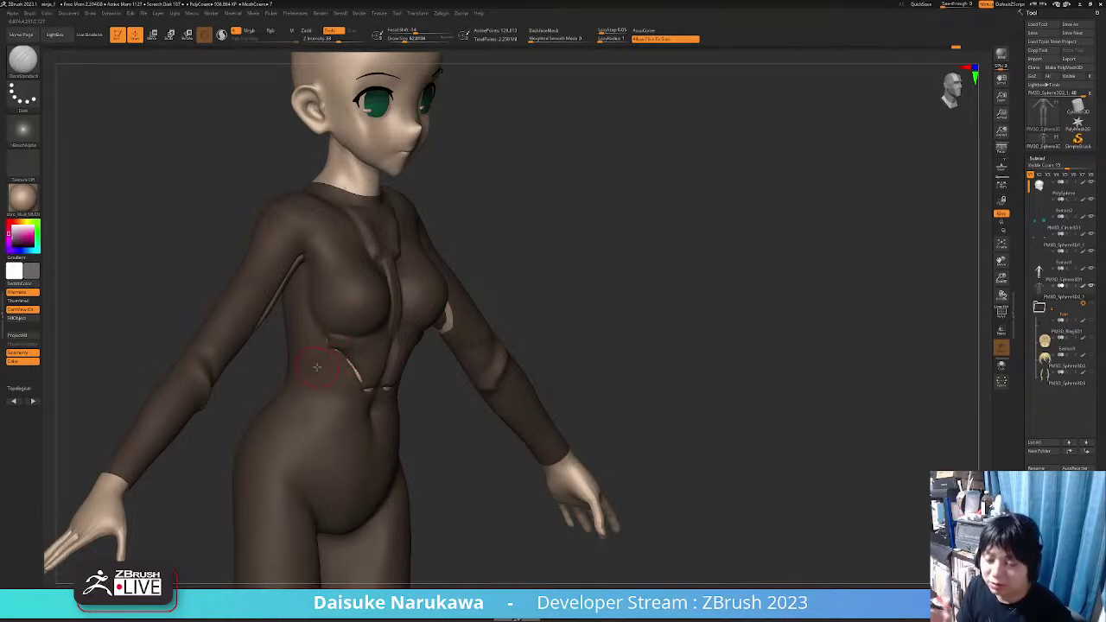
Recarve and smooth the lower part of the V-shaped seam where it meets the spine on the back
mouse_move(317, 367)
right_down()
mouse_move(403, 366)
mouse_move(328, 289)
mouse_move(328, 255)
right_up()
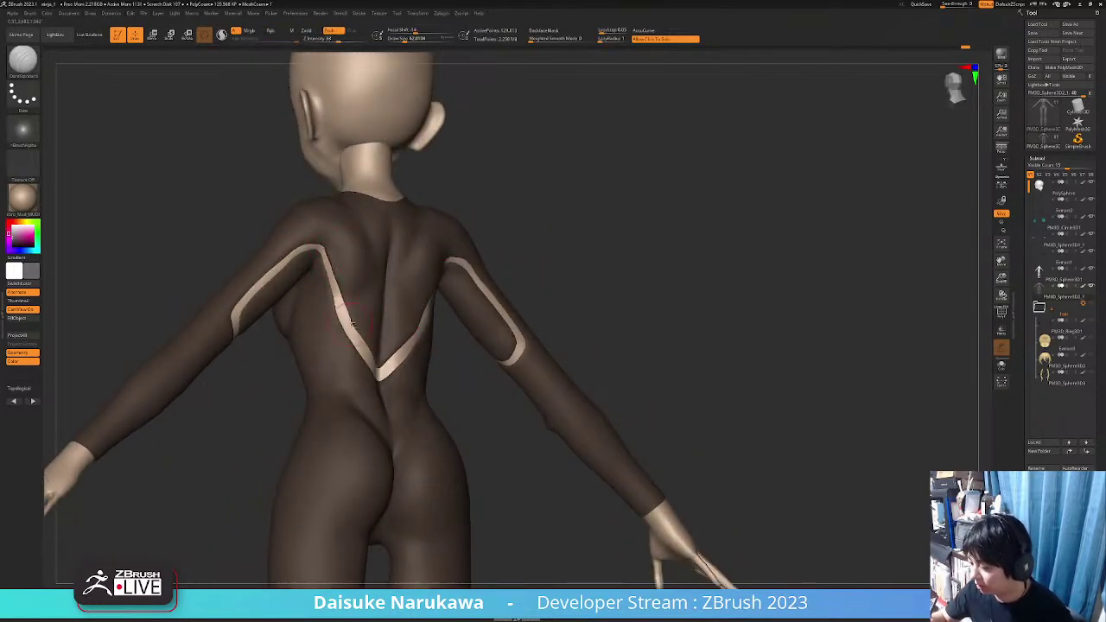
right_drag(344, 311, 367, 346)
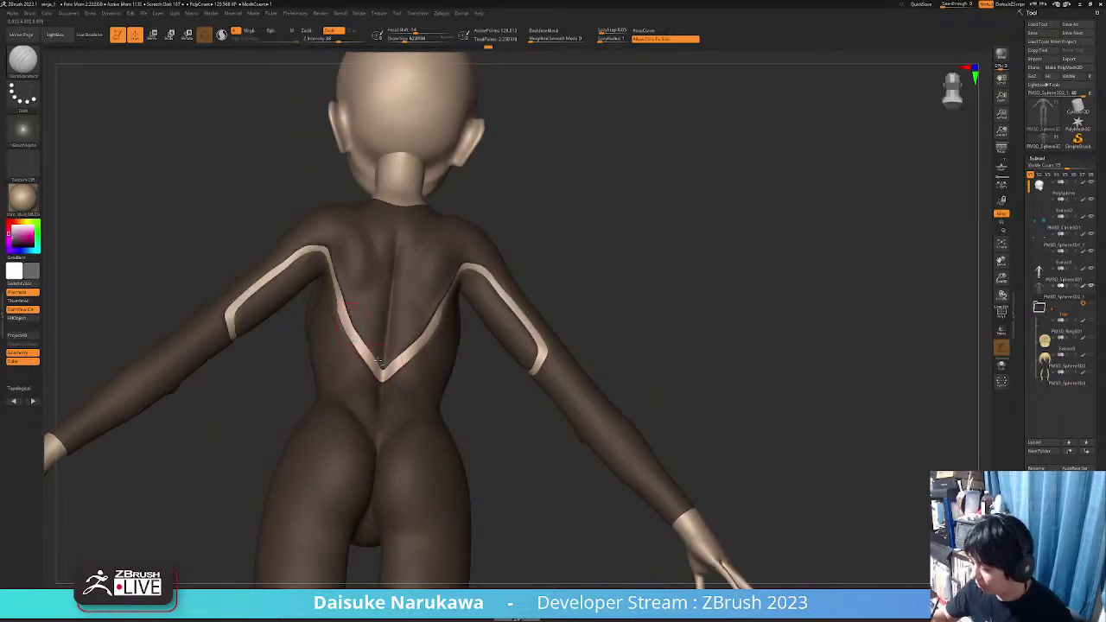
drag(357, 326, 388, 375)
right_drag(397, 362, 406, 333)
shift+drag(430, 318, 415, 346)
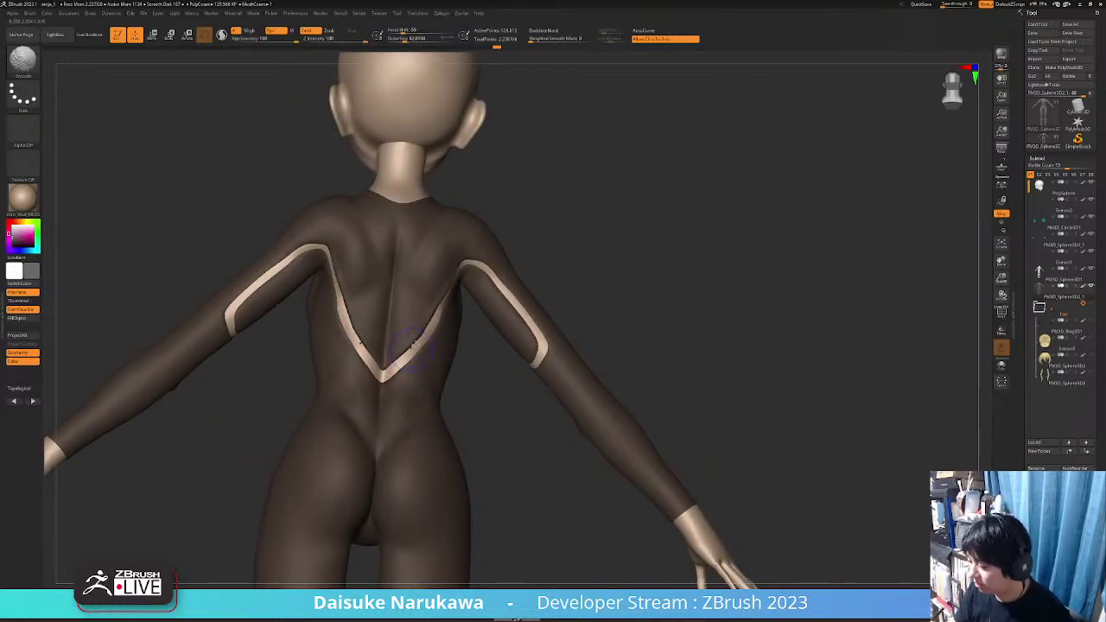
mouse_move(452, 284)
right_down()
mouse_move(384, 294)
mouse_move(423, 311)
right_up()
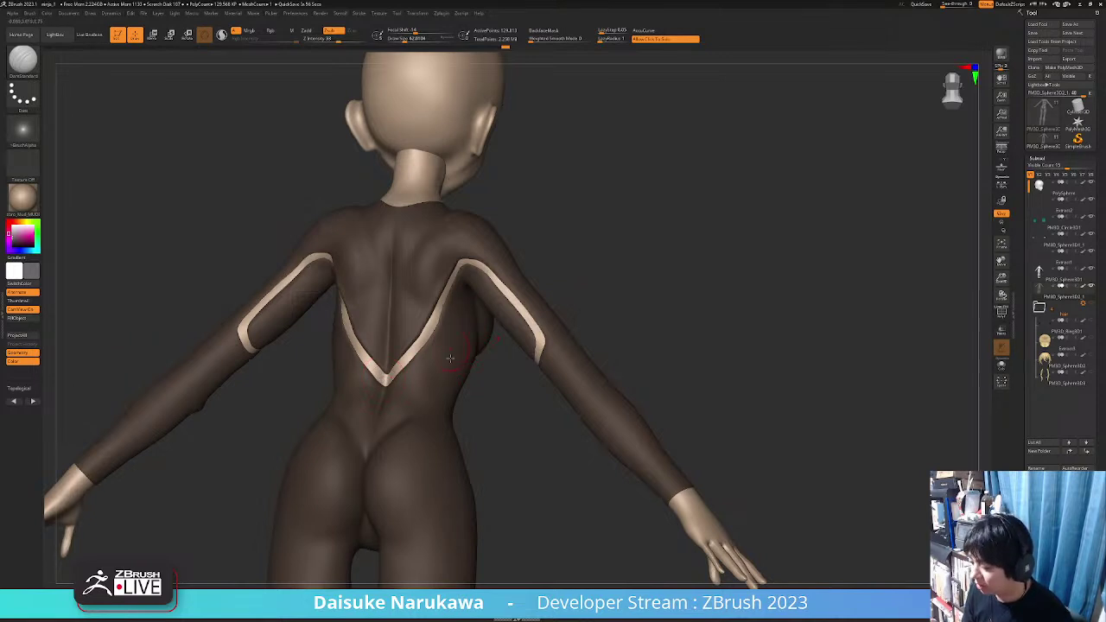
Extend the back seam upward from behind each armpit onto the shoulder and smooth its junction with the arm seam
right_drag(450, 358, 435, 346)
mouse_move(342, 251)
right_down()
mouse_move(336, 238)
mouse_move(331, 259)
right_up()
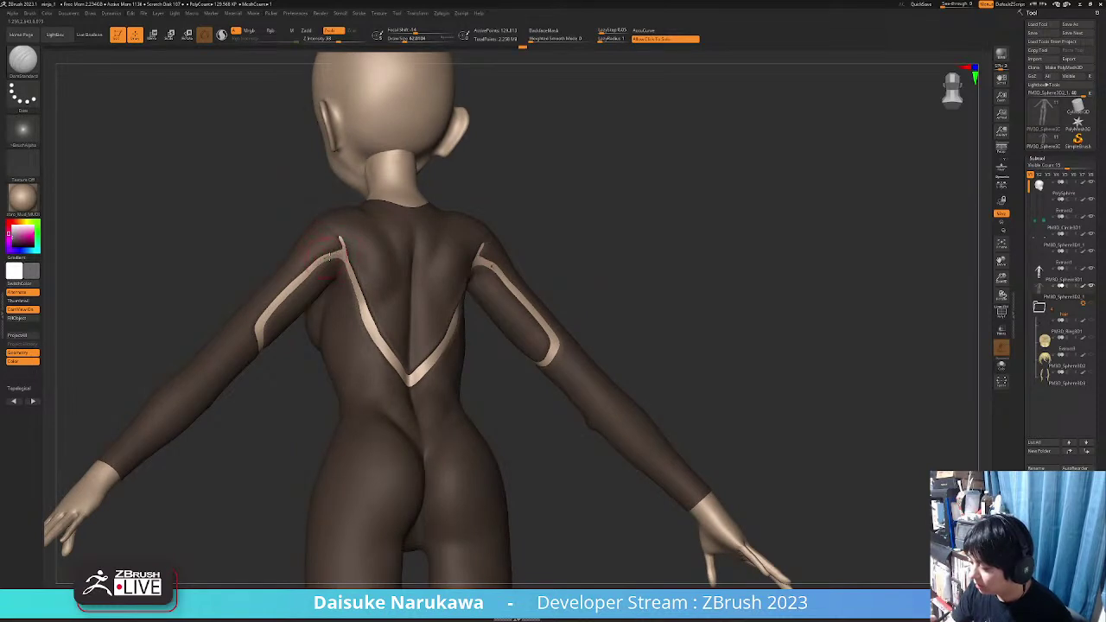
right_drag(296, 275, 332, 258)
key(shift)
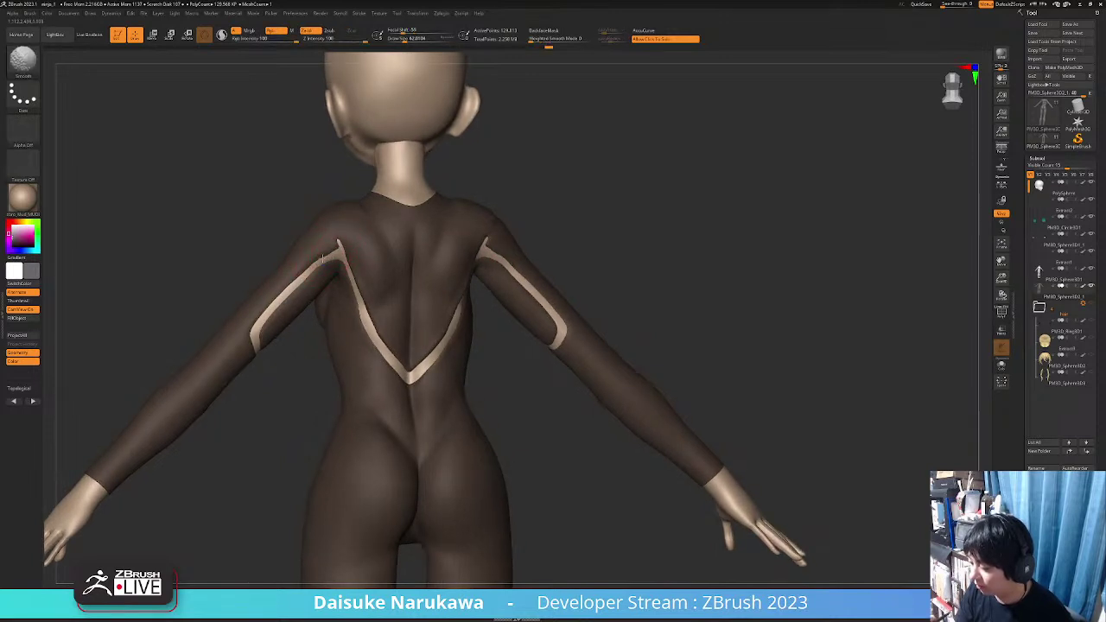
Fill the skin gaps along the rib panel edges and the upper arm seams with ClayBuildup
mouse_move(259, 332)
right_down()
mouse_move(319, 326)
mouse_move(301, 334)
right_up()
mouse_move(320, 393)
right_down()
mouse_move(395, 387)
mouse_move(316, 356)
mouse_move(357, 307)
right_up()
click(32, 72)
click(106, 69)
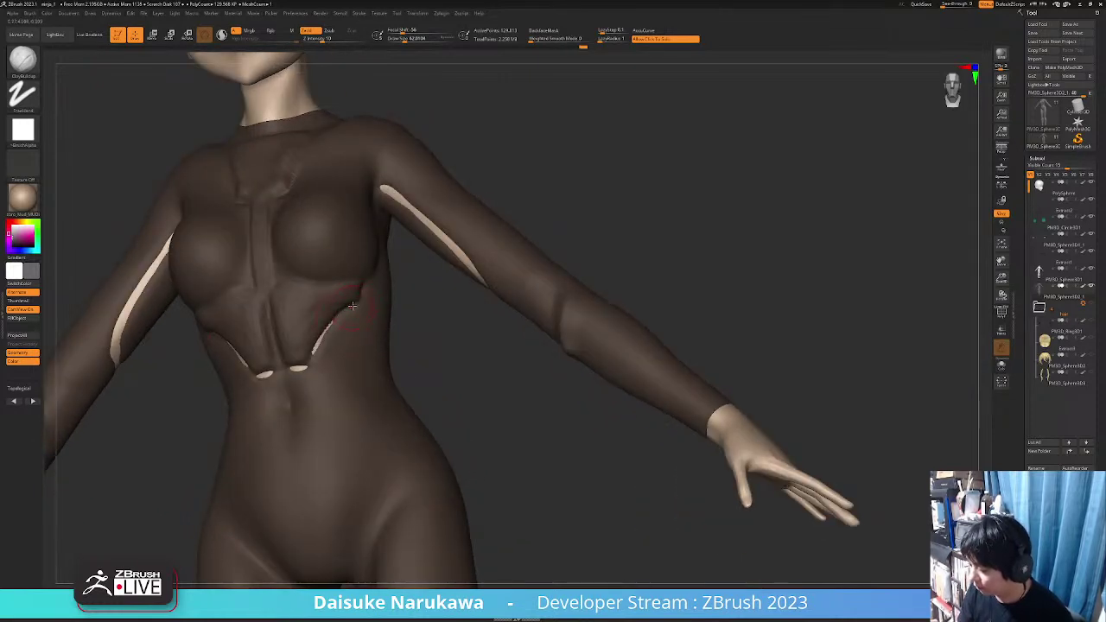
drag(291, 364, 298, 370)
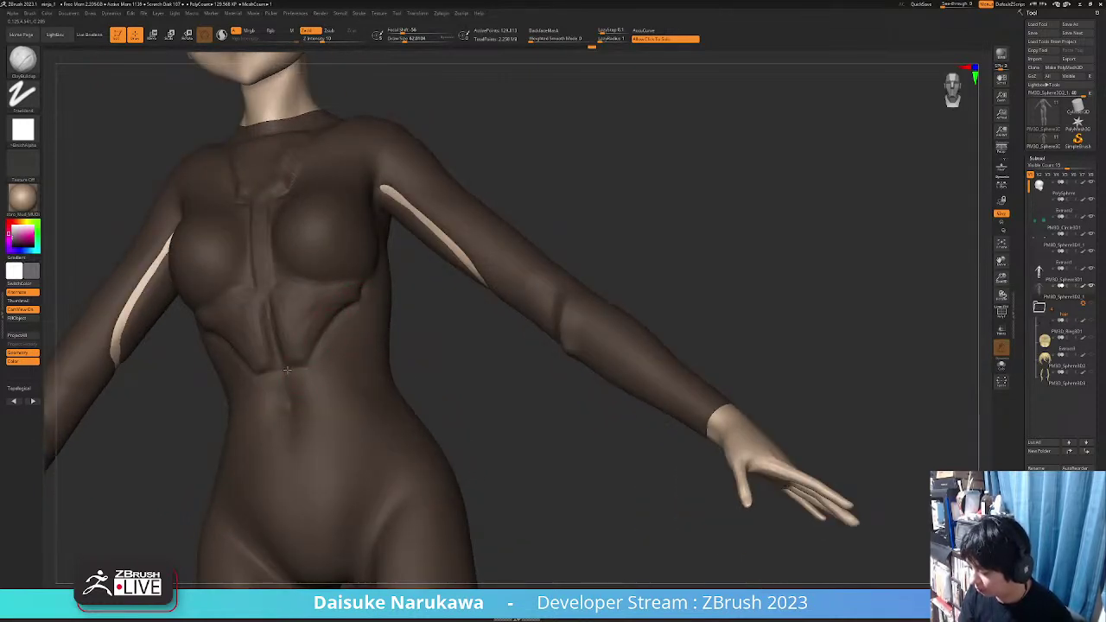
mouse_move(315, 368)
right_down()
mouse_move(331, 370)
mouse_move(356, 322)
right_up()
ctrl+right_drag(356, 322, 366, 302)
mouse_move(395, 211)
alt+right_down()
mouse_move(384, 185)
mouse_move(378, 216)
mouse_move(431, 266)
mouse_move(420, 351)
mouse_move(415, 321)
mouse_move(473, 361)
alt+right_up()
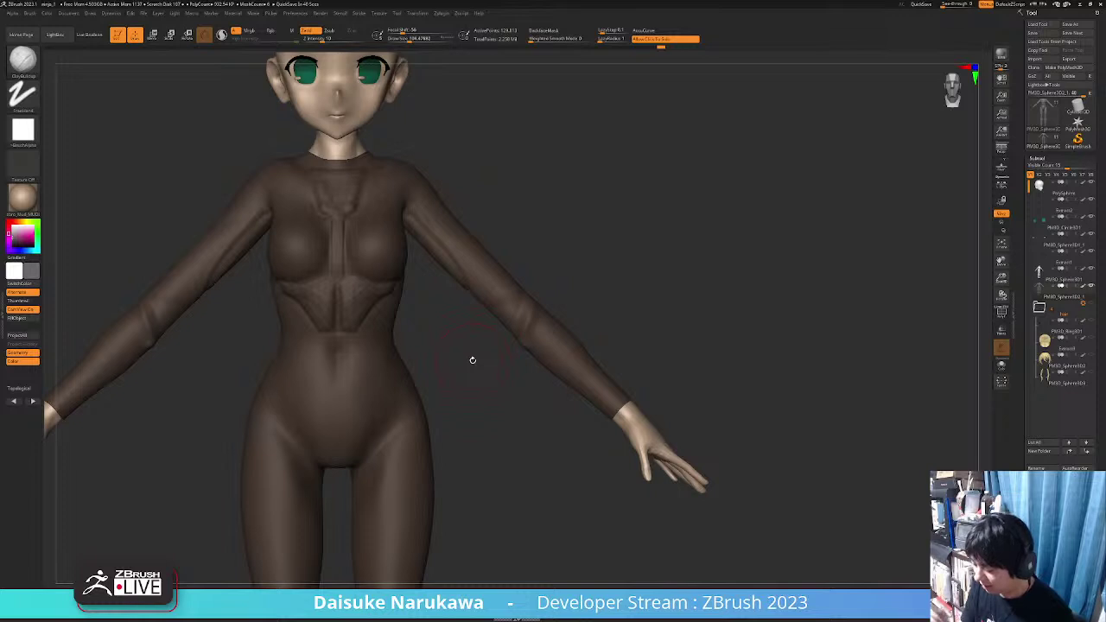
Switch to DamStandard with a draw size of about 78 and try a groove just below the elbow
mouse_move(473, 360)
mouse_down()
mouse_move(462, 328)
mouse_move(415, 312)
mouse_move(289, 291)
mouse_move(295, 298)
mouse_up()
click(25, 63)
click(46, 73)
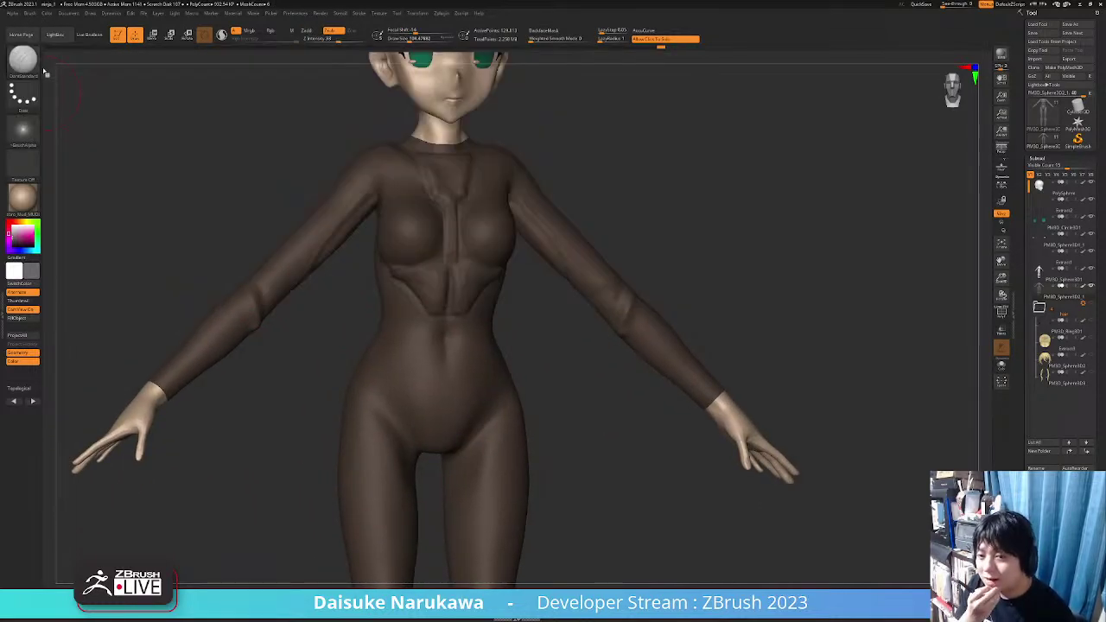
click(406, 40)
drag(298, 177, 285, 208)
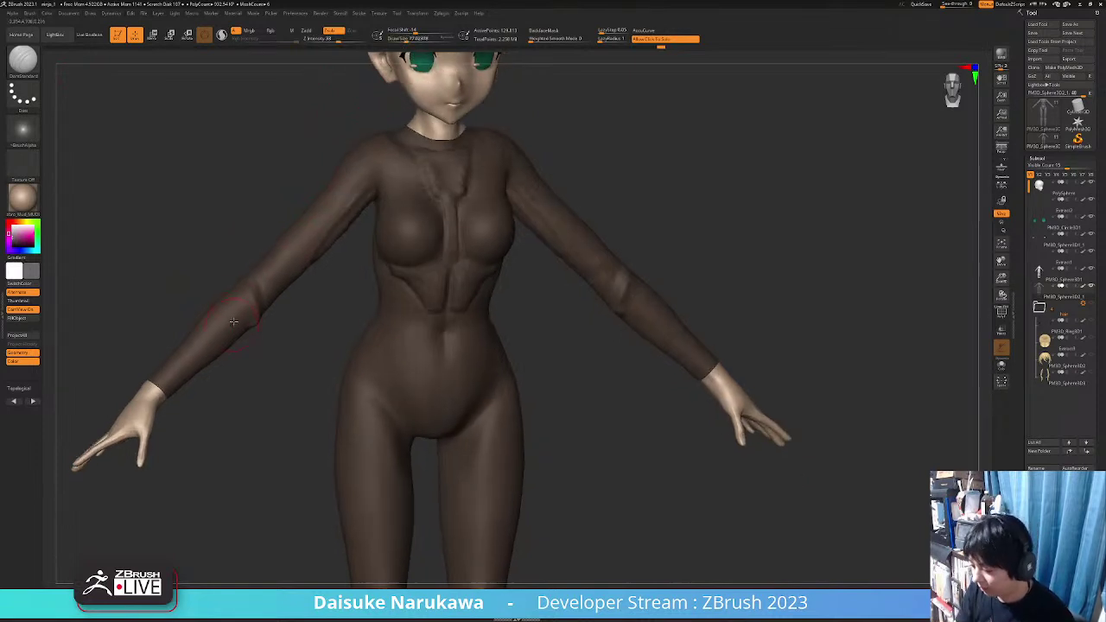
drag(231, 310, 249, 319)
key(ctrl+z)
Undo the trial elbow stroke and carve a short crease at the front of each elbow
shift+right_drag(257, 319, 250, 313)
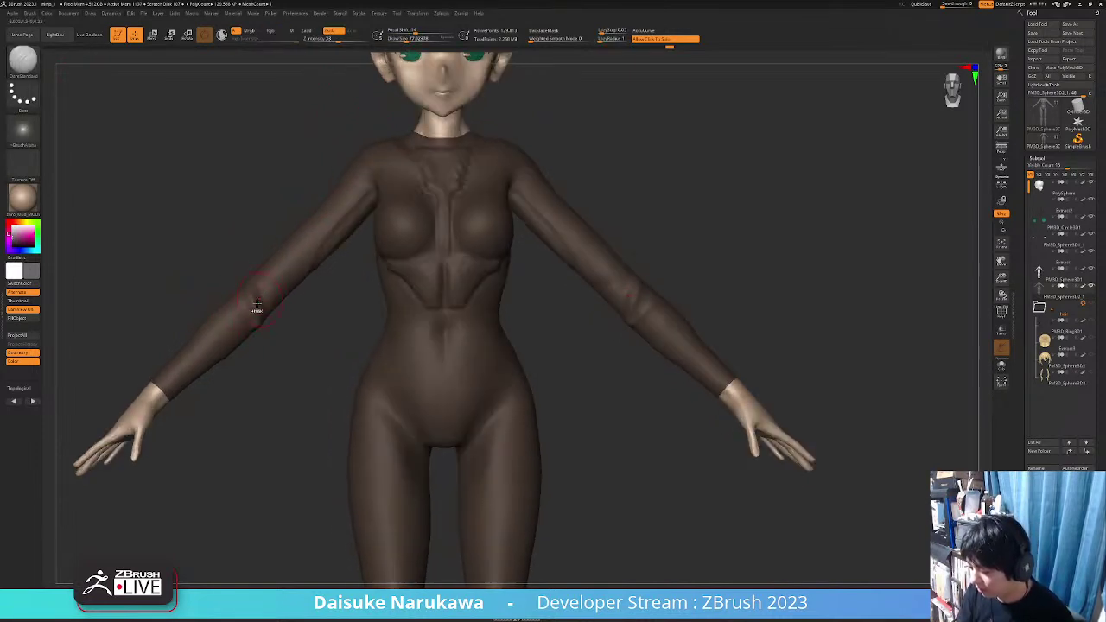
key(ctrl+z)
key(ctrl+z)
key(ctrl+z)
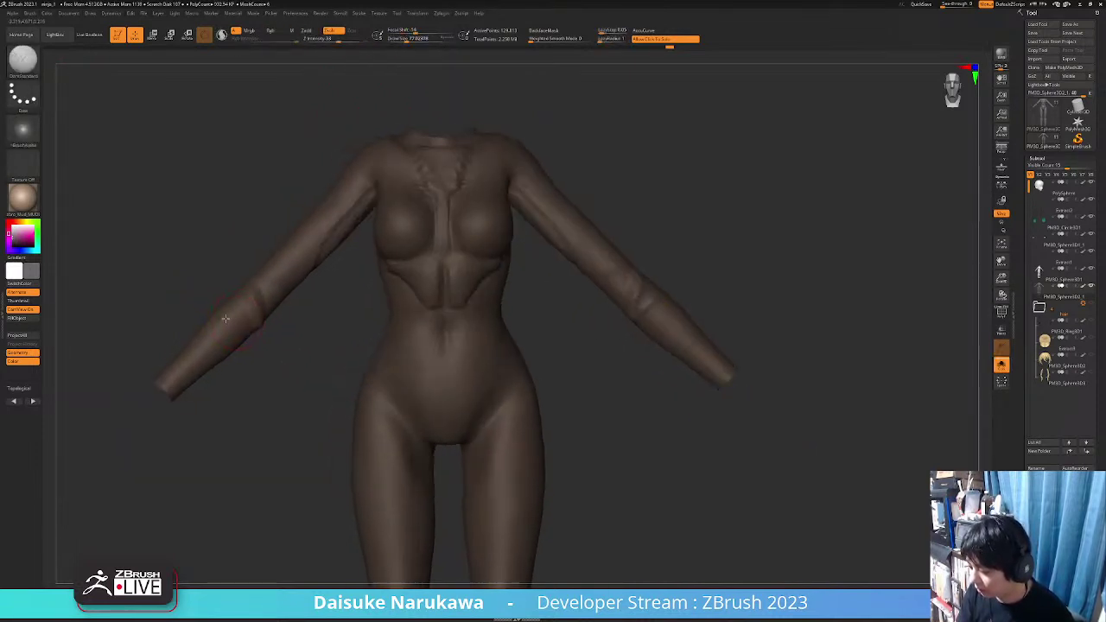
key(ctrl+z)
key(shift)
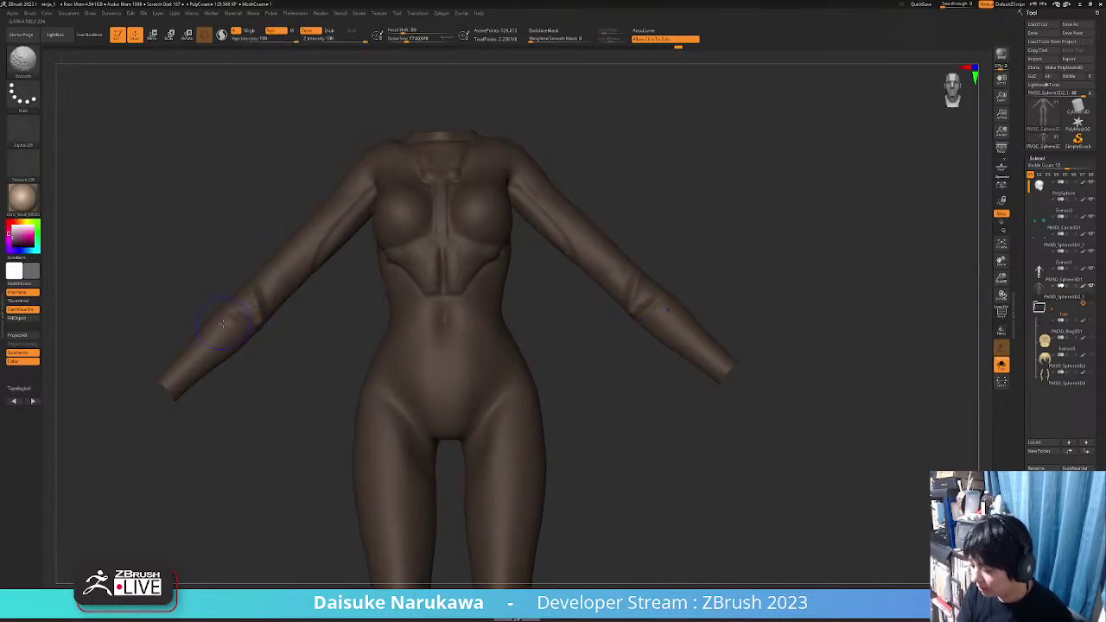
key(ctrl+shift+z)
key(ctrl+shift+z)
key(ctrl+shift+z)
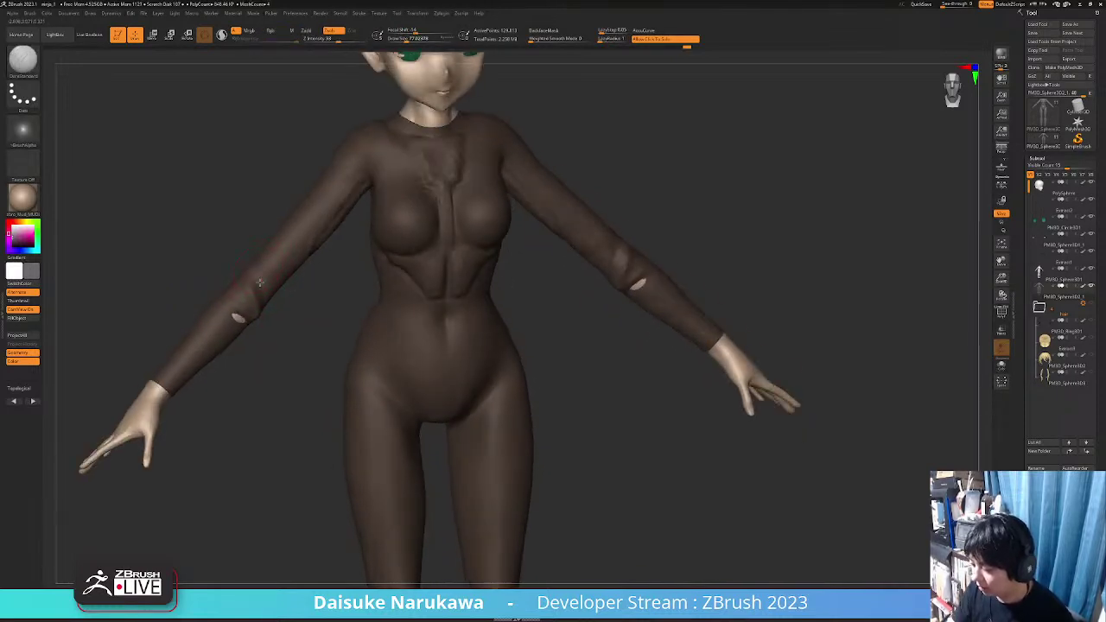
mouse_move(259, 261)
mouse_down()
mouse_move(261, 292)
mouse_move(294, 303)
mouse_move(262, 284)
mouse_up()
Cover the skin gap at each elbow crease with ClayBuildup
click(23, 61)
click(102, 69)
key(ctrl+shift+z)
key(ctrl+shift+z)
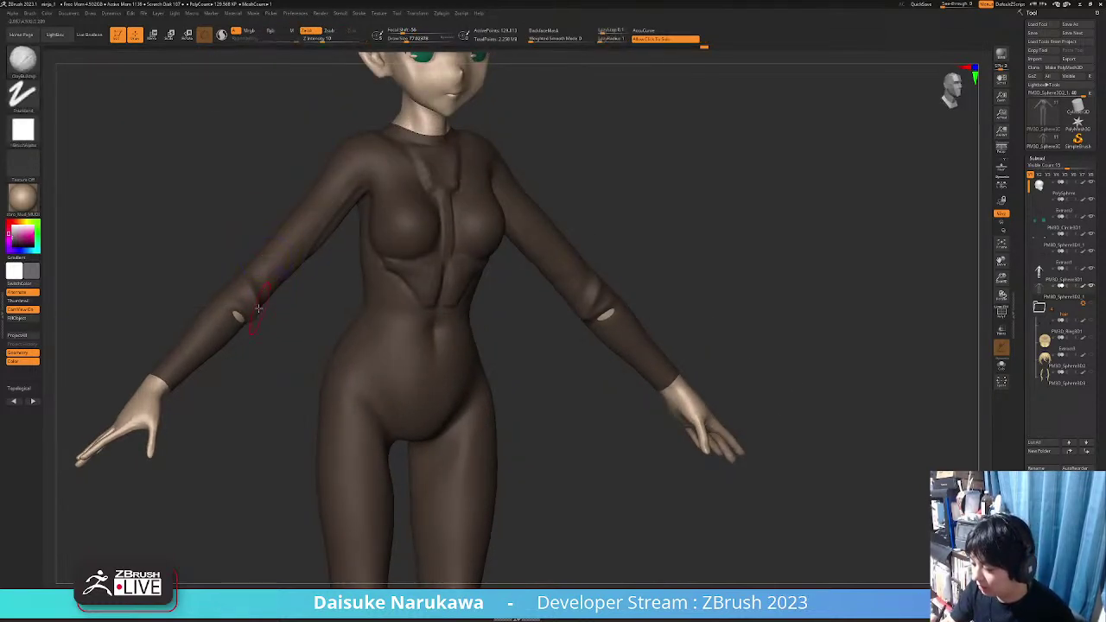
key(ctrl+shift+z)
key(ctrl+shift+z)
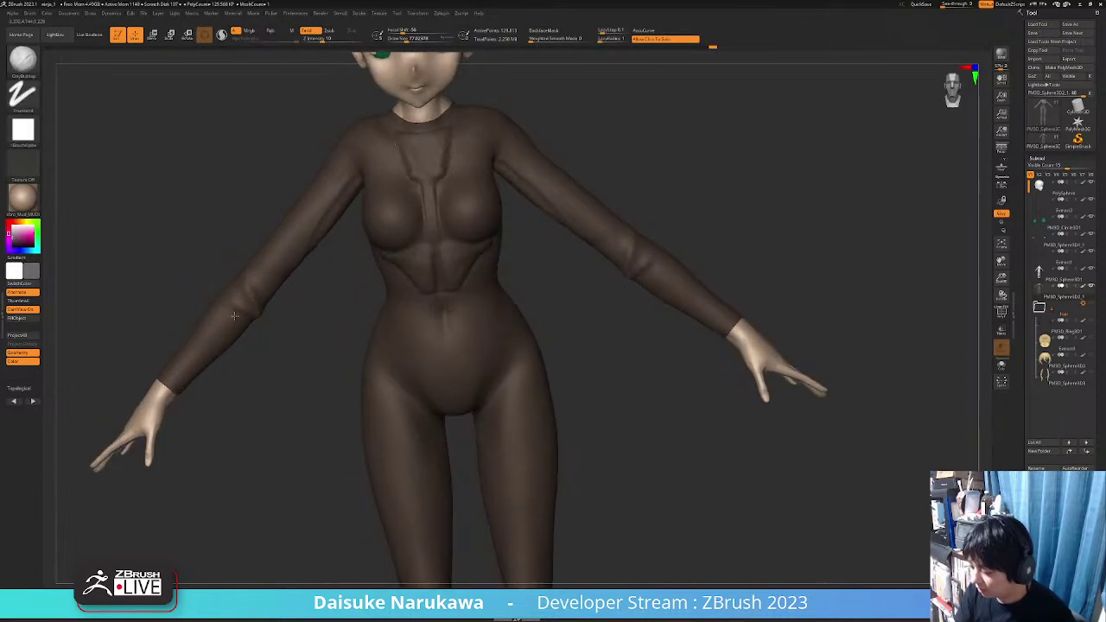
Examine the whole suit from the front and at a three-quarter angle
key(ctrl+shift+z)
key(ctrl+shift+z)
key(ctrl+shift+z)
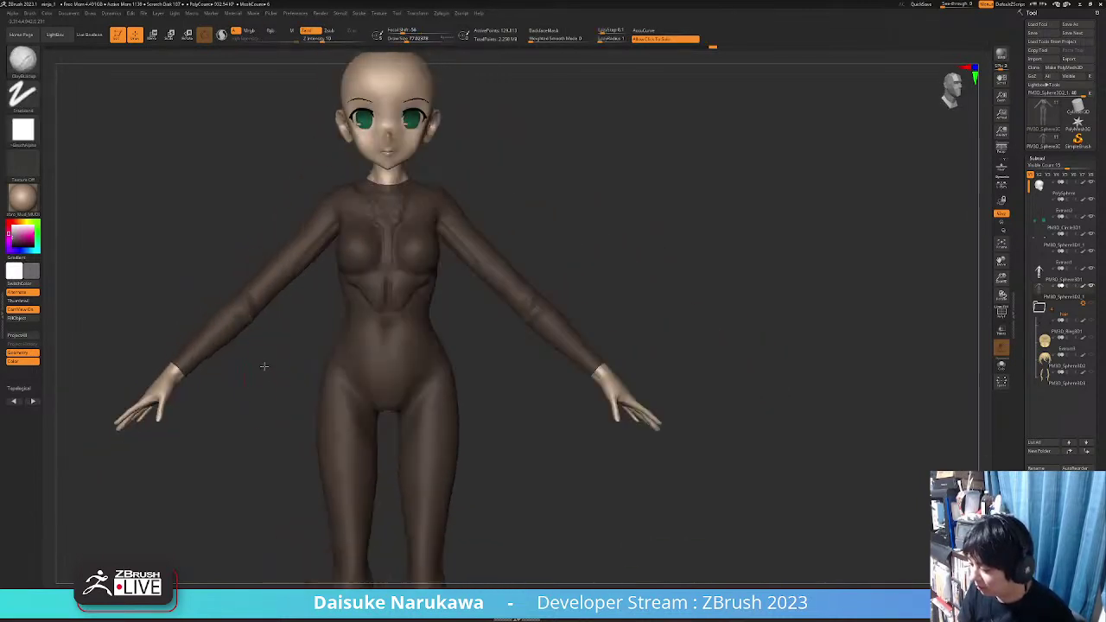
key(ctrl+shift+z)
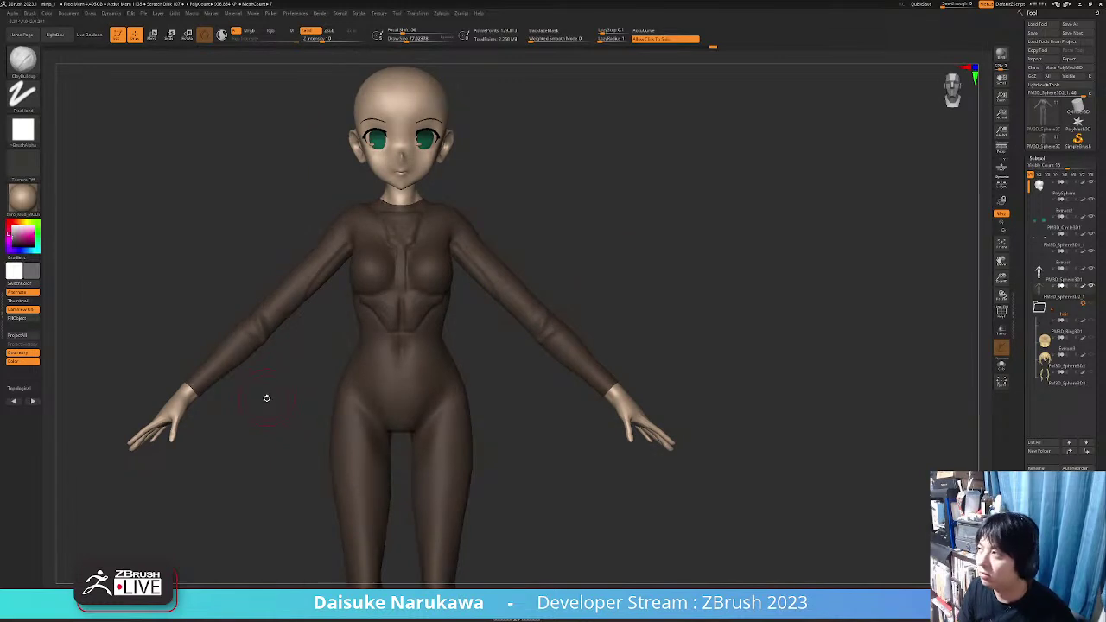
key(ctrl+shift+z)
key(ctrl+shift+z)
key(ctrl+shift+z)
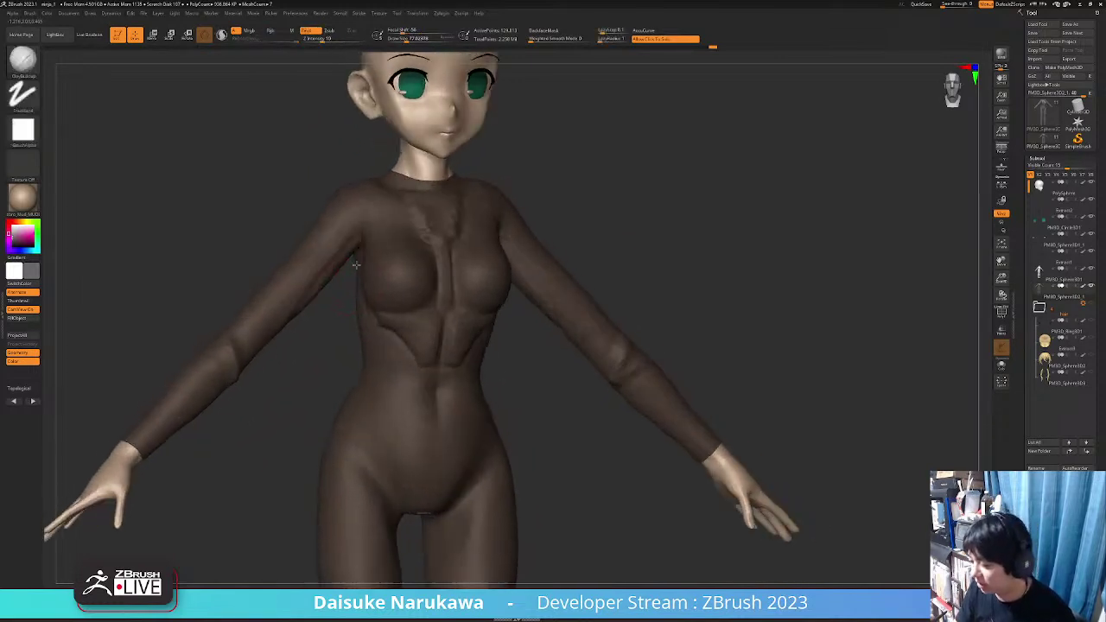
Smooth the suit surface around the front of the shoulder and armpit
key(ctrl+shift+z)
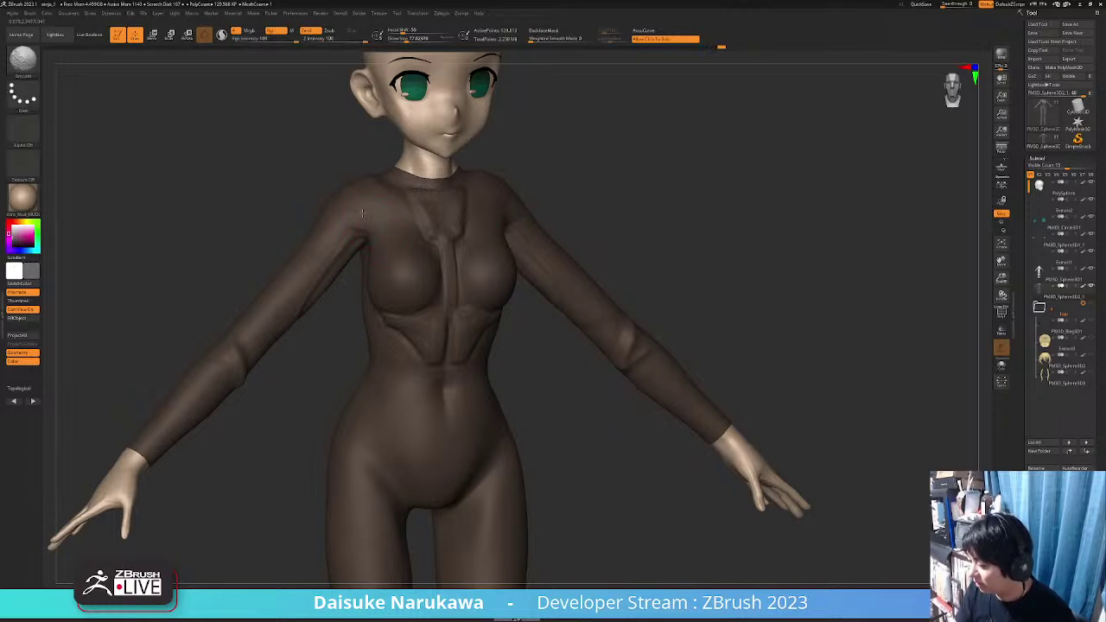
key(ctrl+shift+z)
key(ctrl+shift+z)
key(ctrl+shift+z)
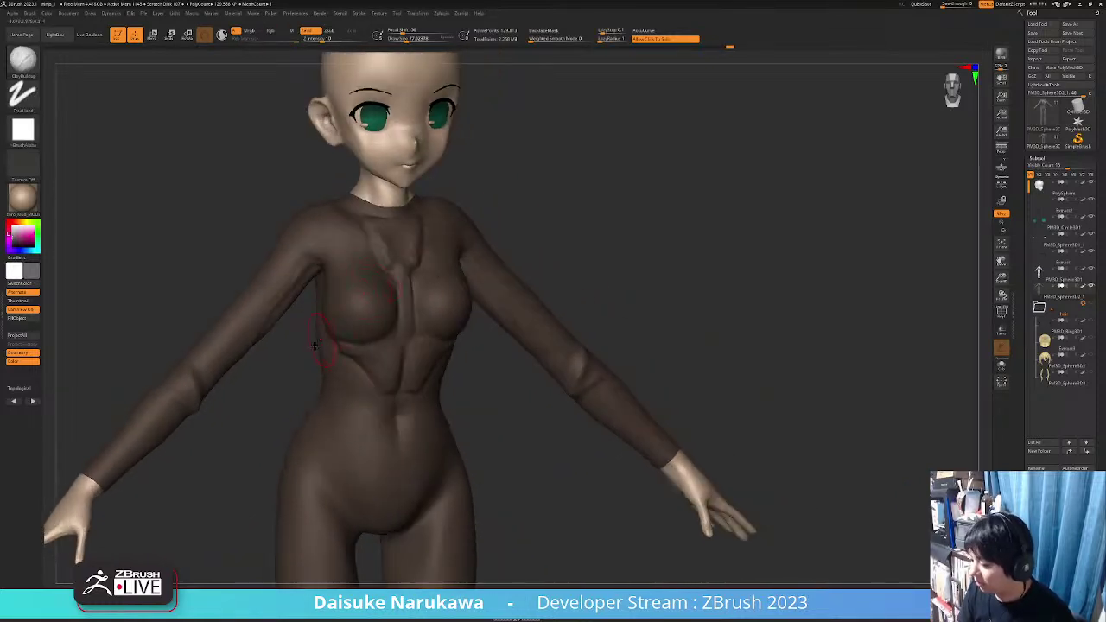
key(ctrl+shift+z)
key(ctrl+shift+z)
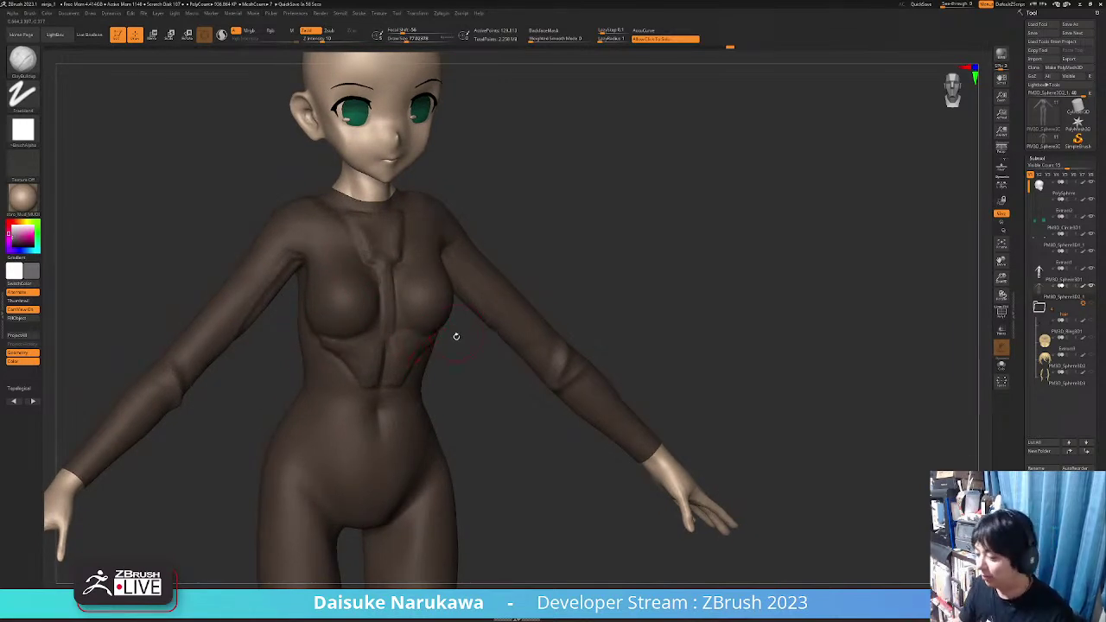
Reduce the brush size and refine the edges of the raised sternum panel with ClayBuildup
key(ctrl+shift+z)
key(ctrl+shift+z)
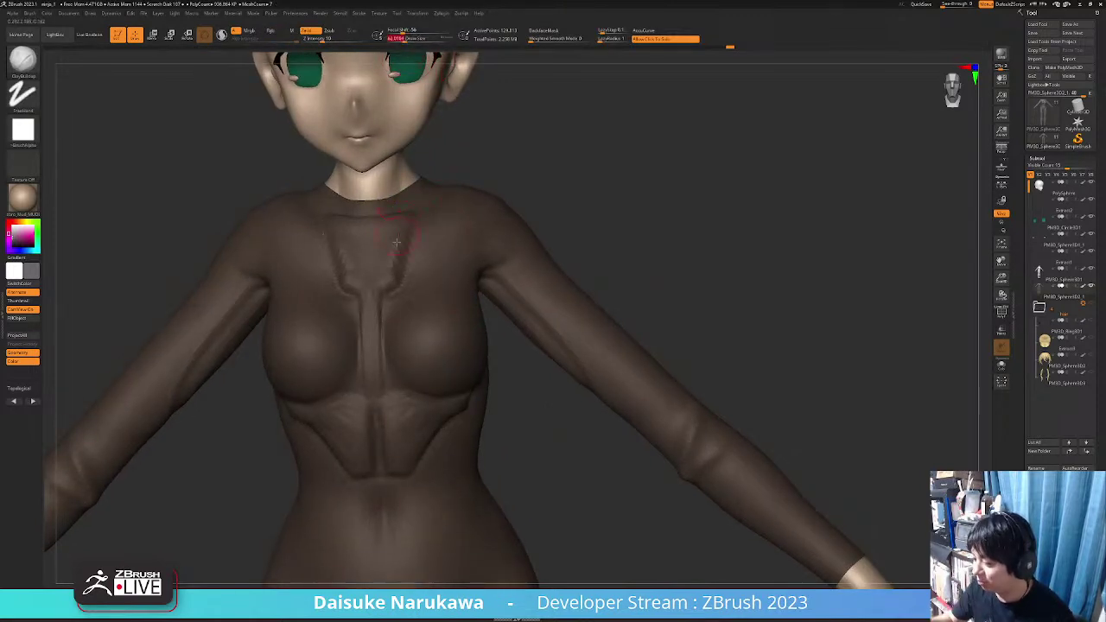
key(ctrl+shift+z)
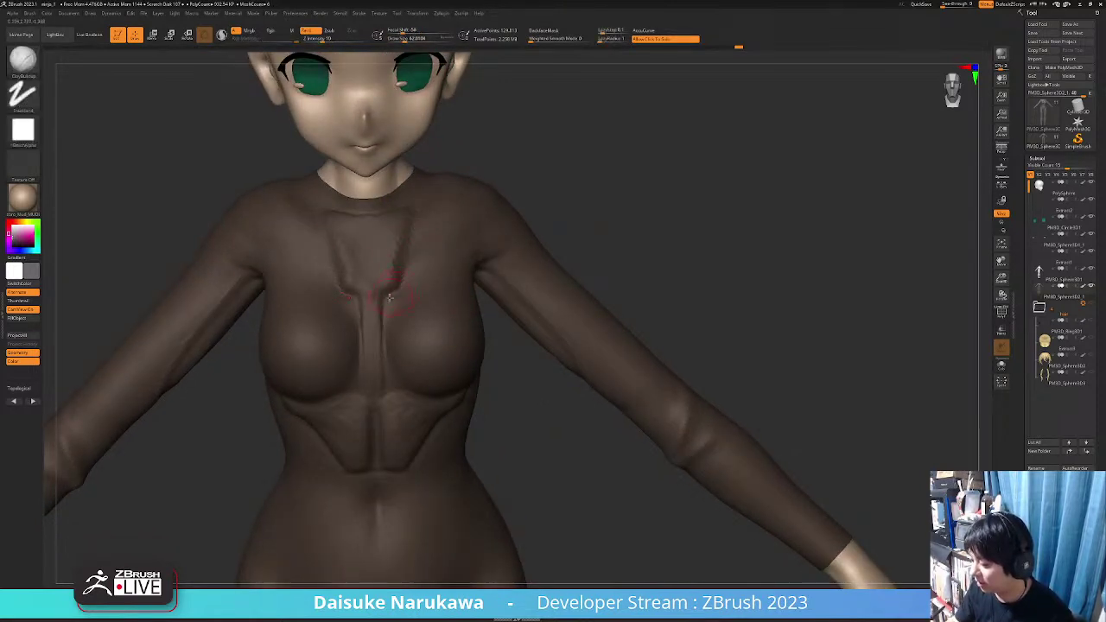
key(ctrl+shift+z)
key(ctrl+shift+z)
key(ctrl+shift+z)
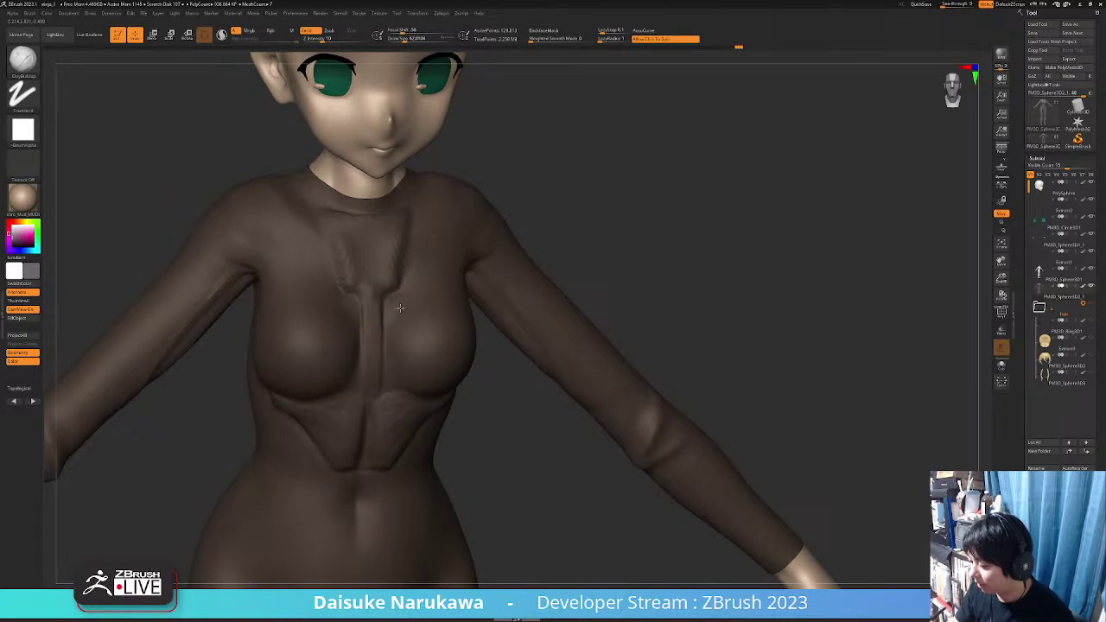
key(ctrl+shift+z)
key(ctrl+shift+z)
key(ctrl+shift+z)
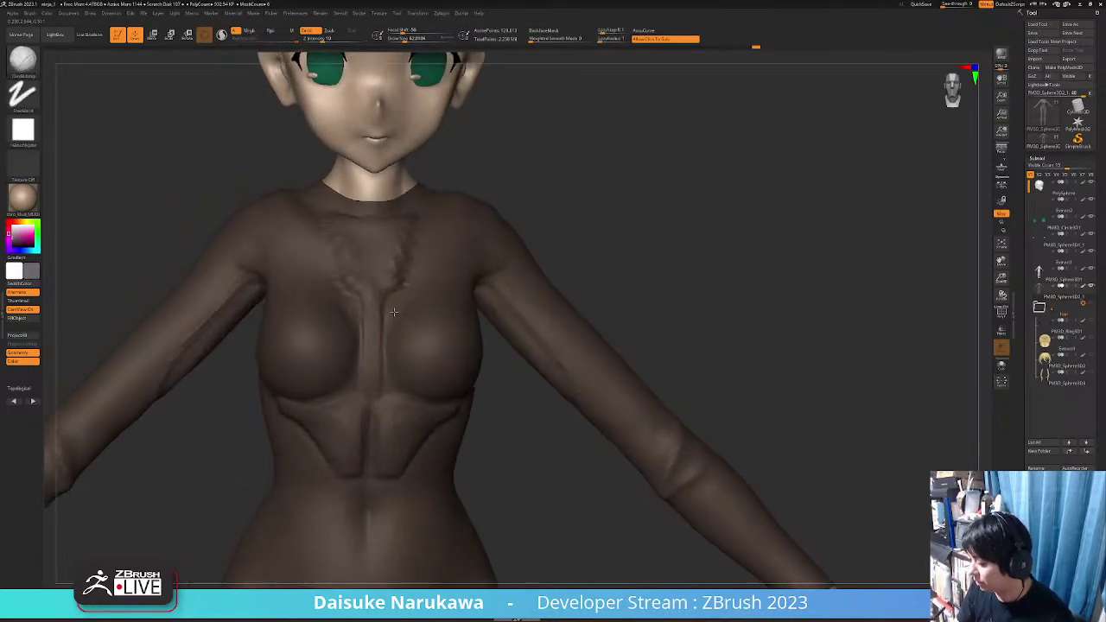
Examine the sternum and rib panels of the suit from the front and at a three-quarter angle
key(ctrl+shift+z)
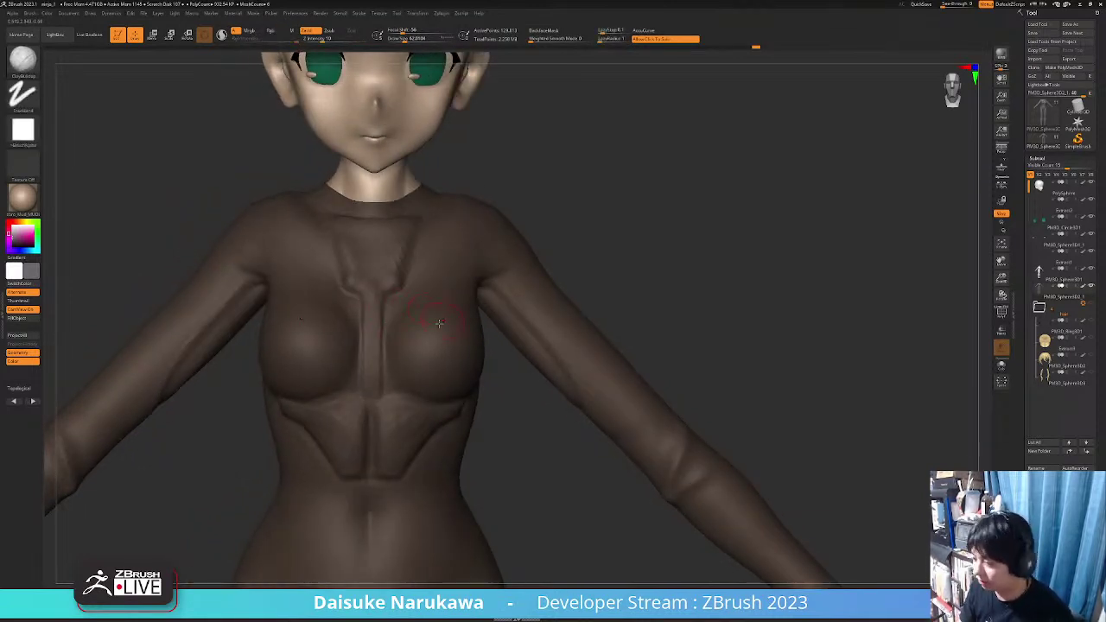
key(ctrl+shift+z)
key(ctrl+shift+z)
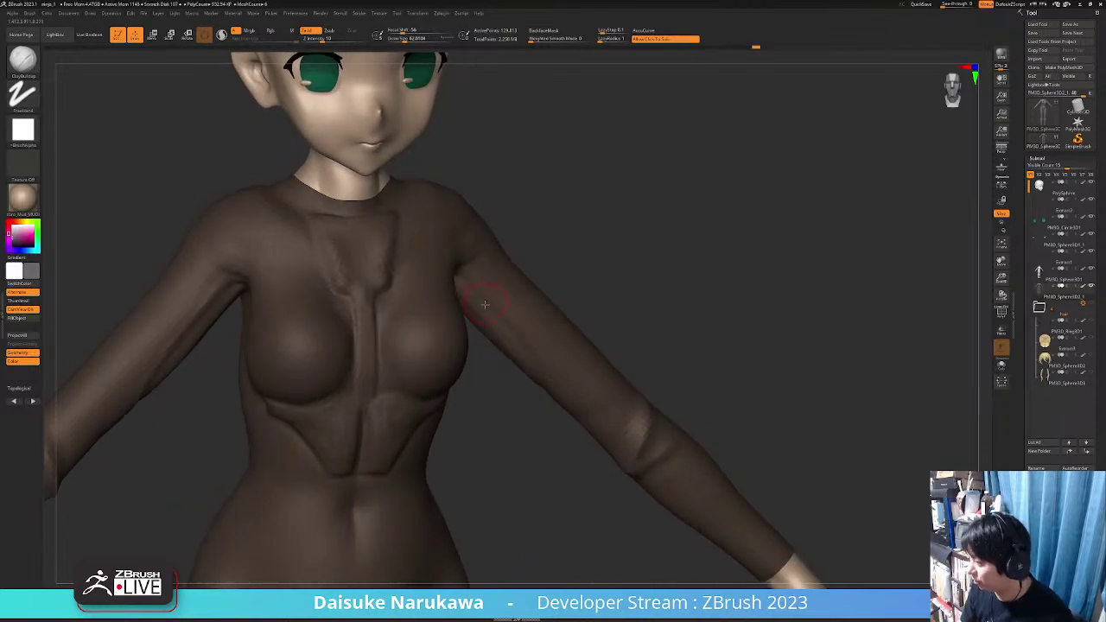
key(ctrl+shift+z)
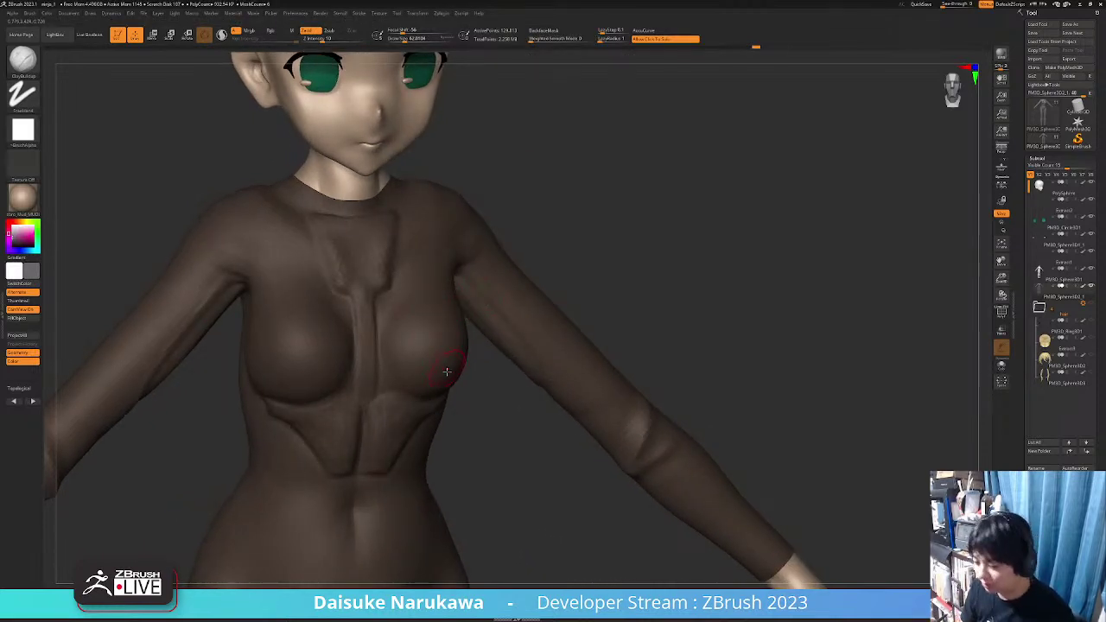
key(ctrl+shift+z)
key(ctrl+shift+z)
key(ctrl+z)
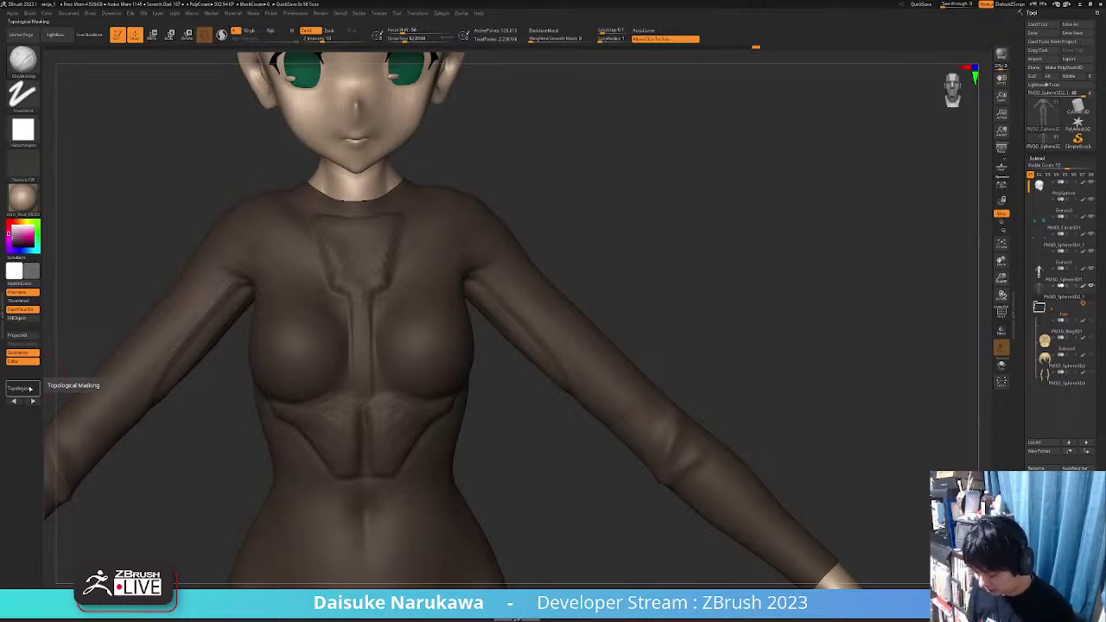
key(ctrl+shift+z)
key(ctrl+z)
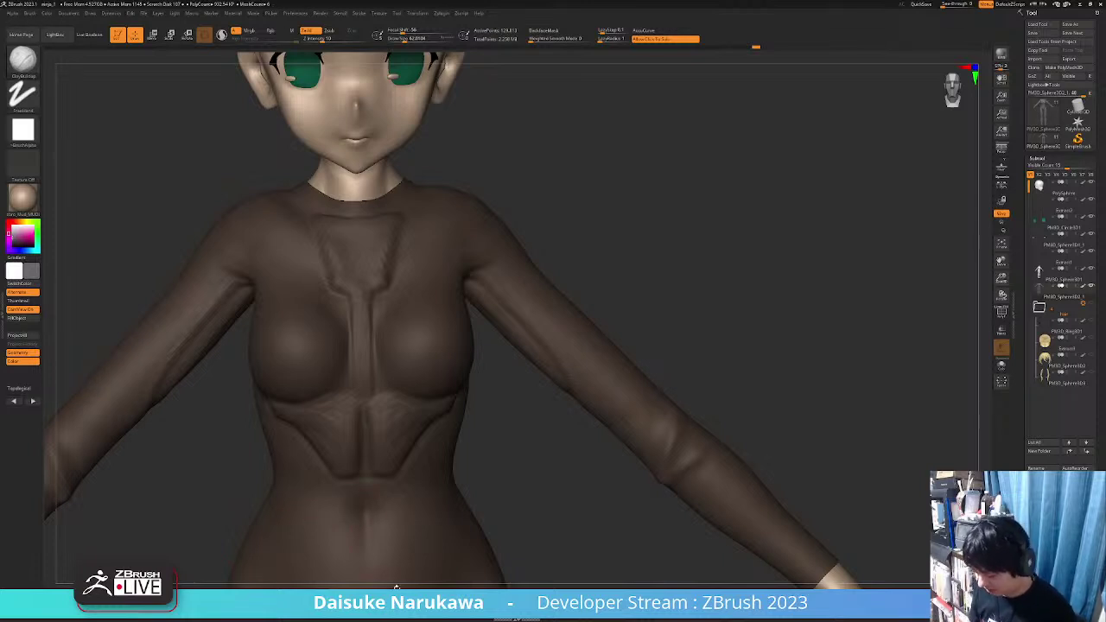
key(ctrl+shift+z)
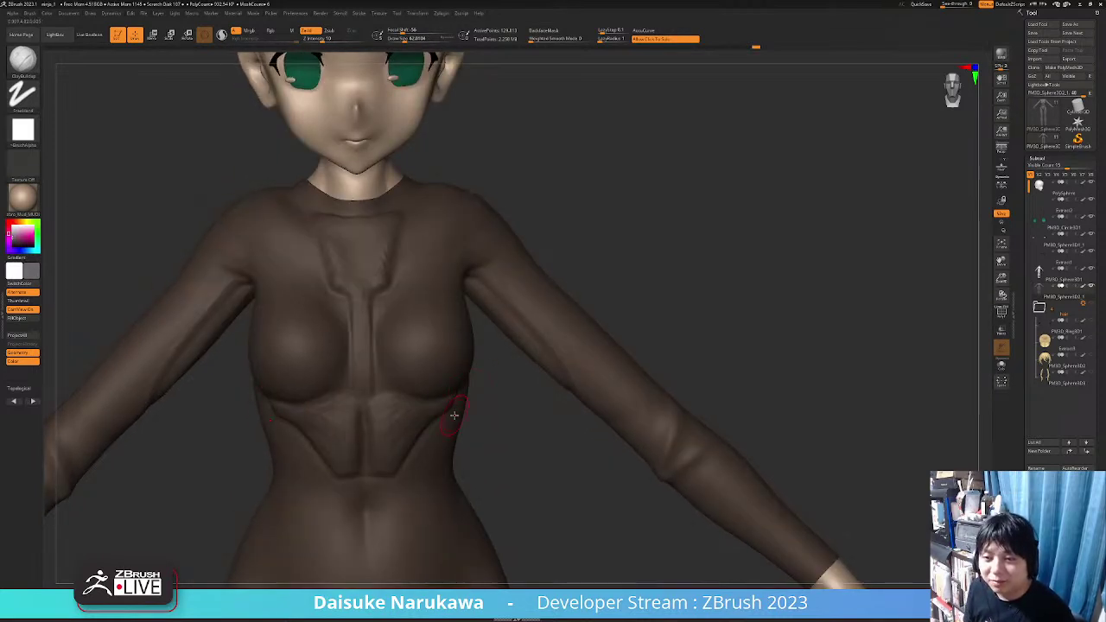
key(ctrl+z)
key(ctrl+shift+z)
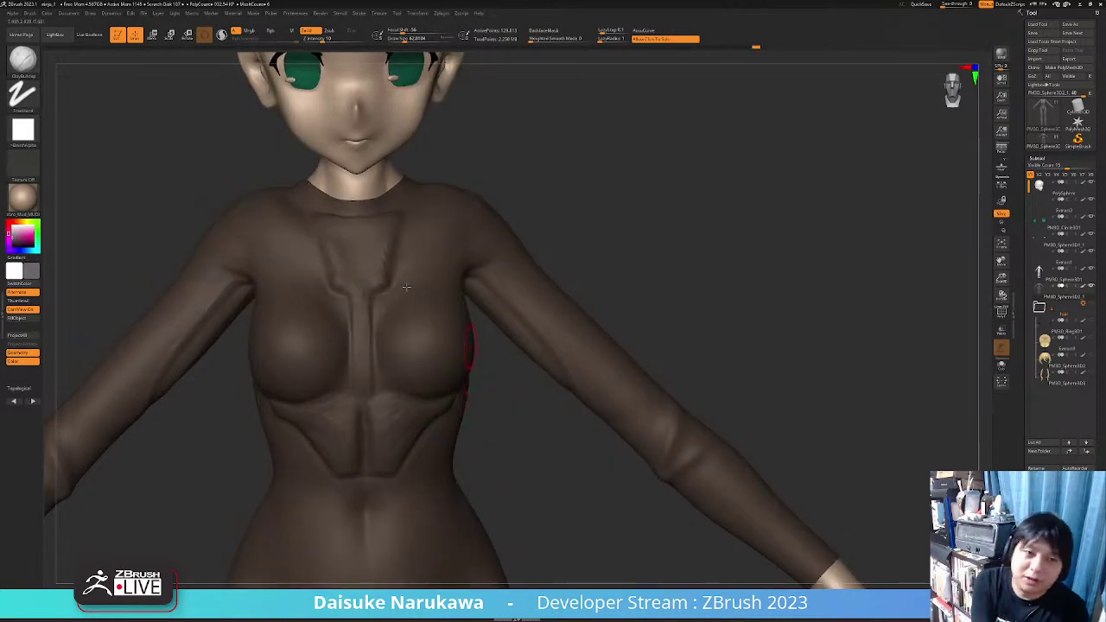
key(ctrl+z)
key(ctrl+shift+z)
key(ctrl+z)
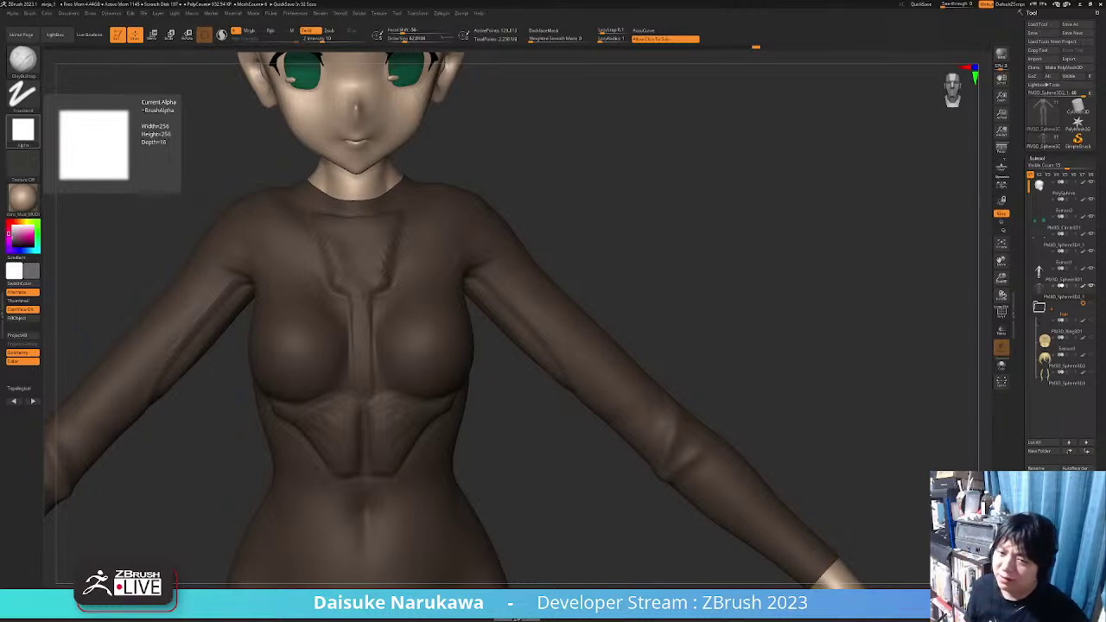
Sculpt short fold ridges on the sleeves just below the shoulders with ClayBuildup
drag(487, 381, 496, 382)
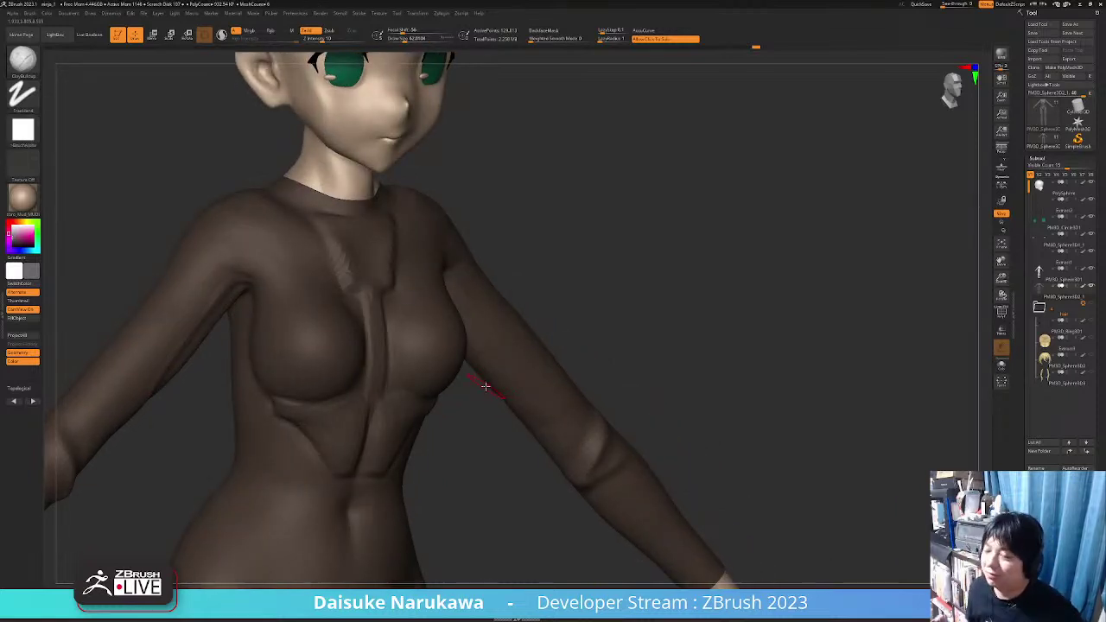
right_drag(485, 386, 434, 364)
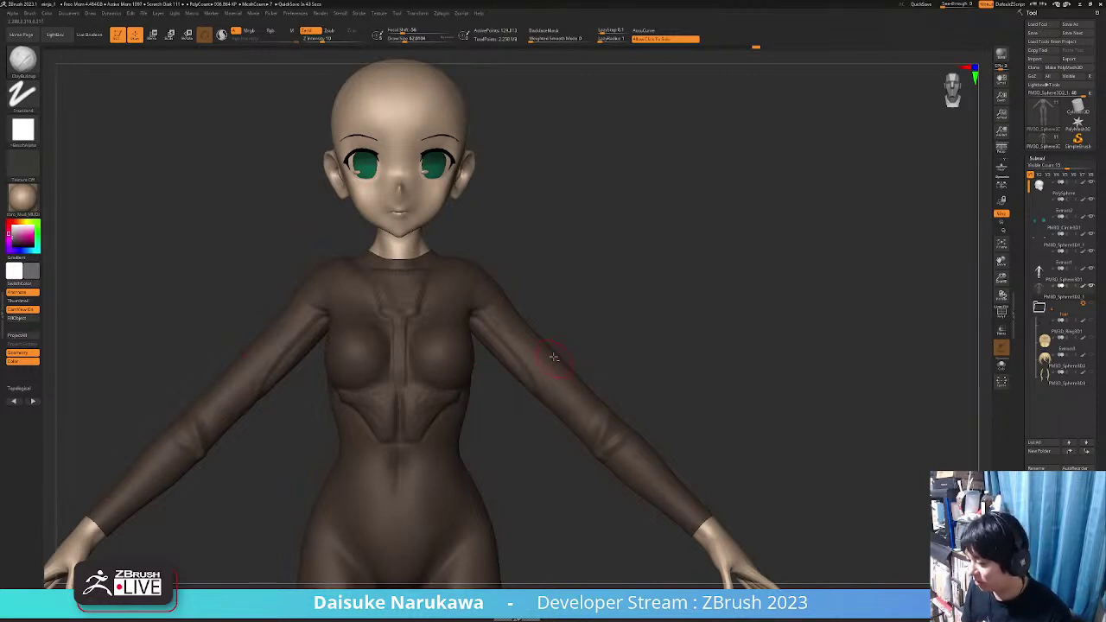
drag(566, 348, 459, 379)
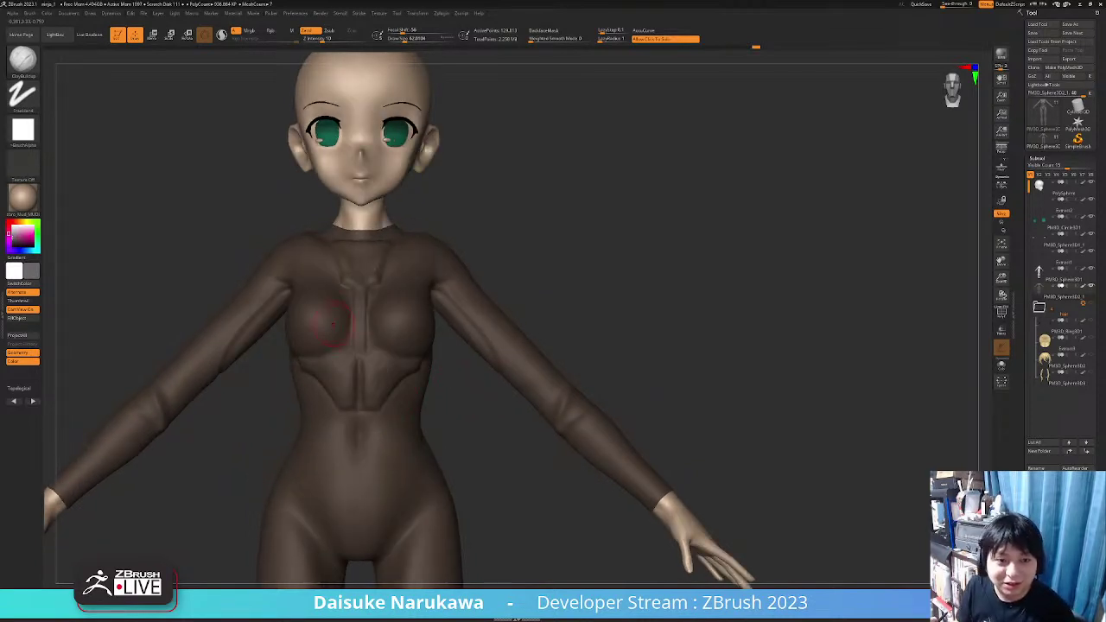
mouse_move(453, 371)
mouse_down()
mouse_move(457, 383)
mouse_move(452, 363)
mouse_up()
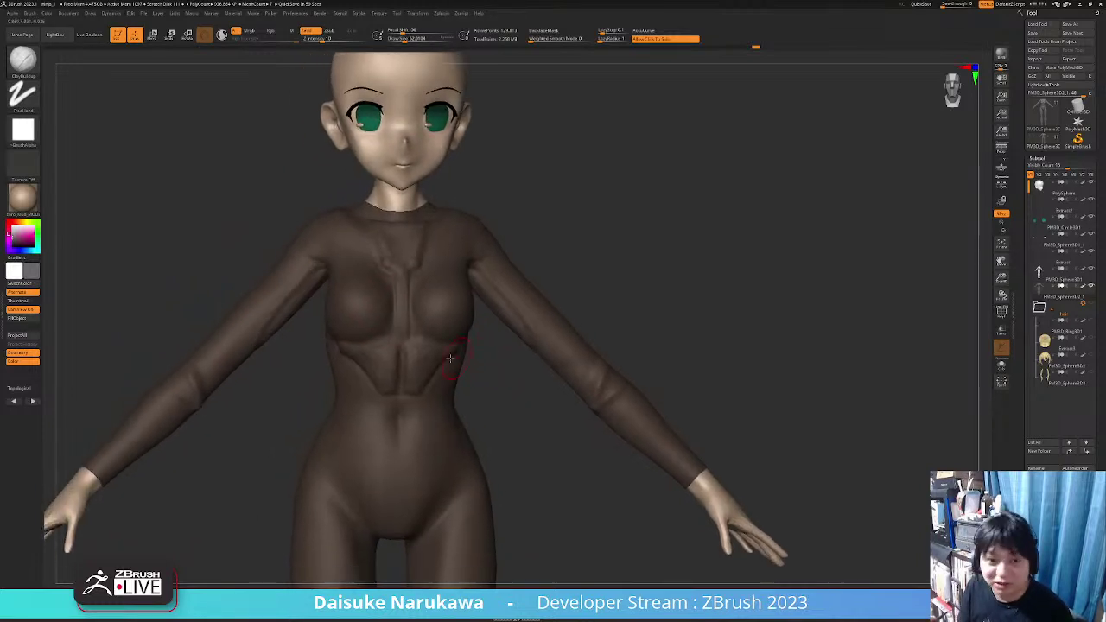
alt+drag(291, 314, 303, 346)
mouse_move(303, 346)
right_down()
mouse_move(313, 300)
mouse_move(321, 314)
right_up()
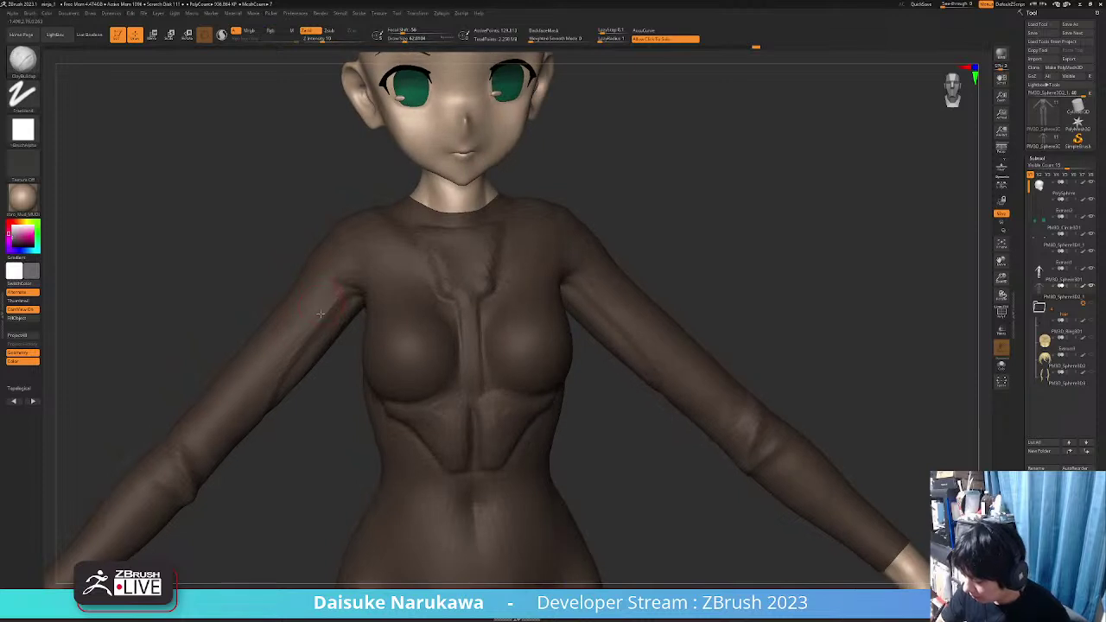
drag(320, 314, 325, 294)
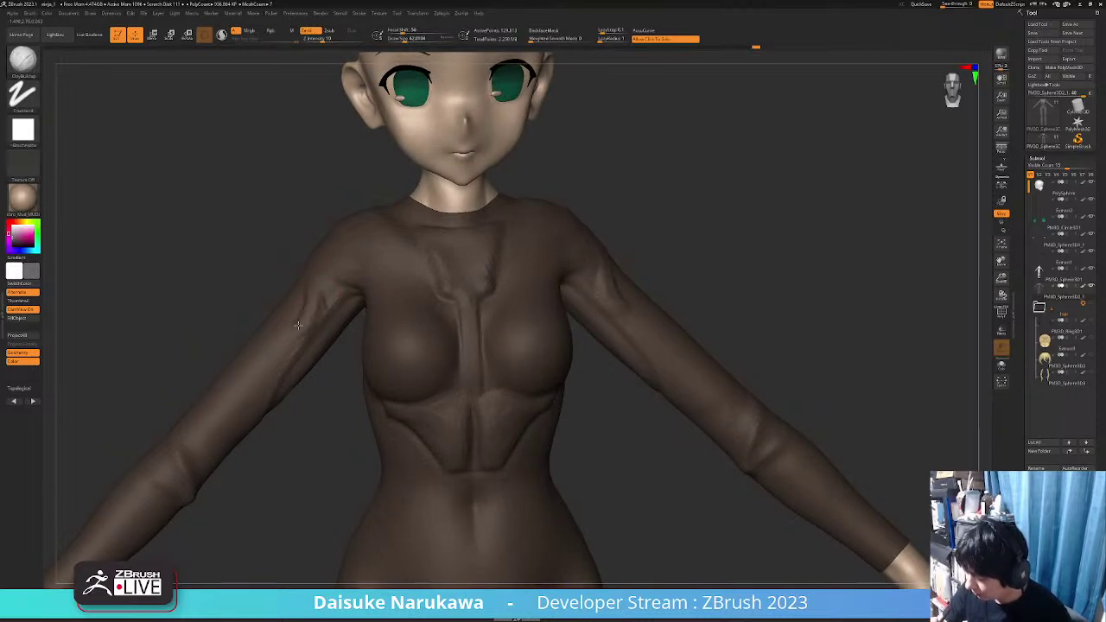
drag(322, 297, 323, 304)
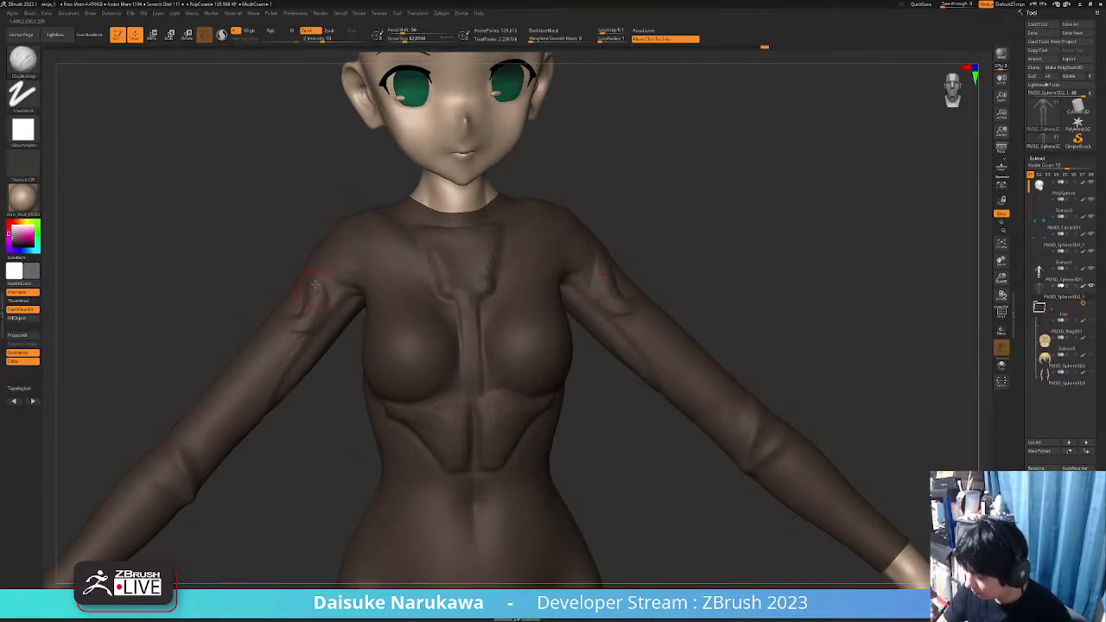
Build up the suit on the back of the upper arm to cover the strip of exposed skin
mouse_move(324, 304)
right_down()
mouse_move(314, 276)
mouse_move(266, 328)
mouse_move(238, 329)
mouse_move(316, 323)
mouse_move(268, 267)
right_up()
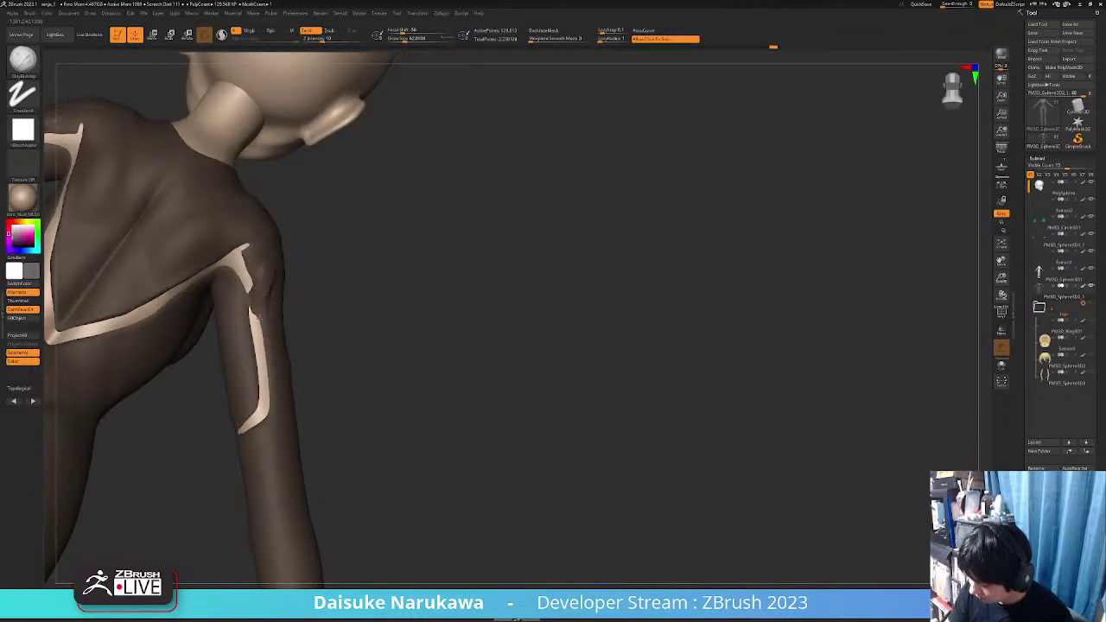
right_drag(270, 341, 287, 370)
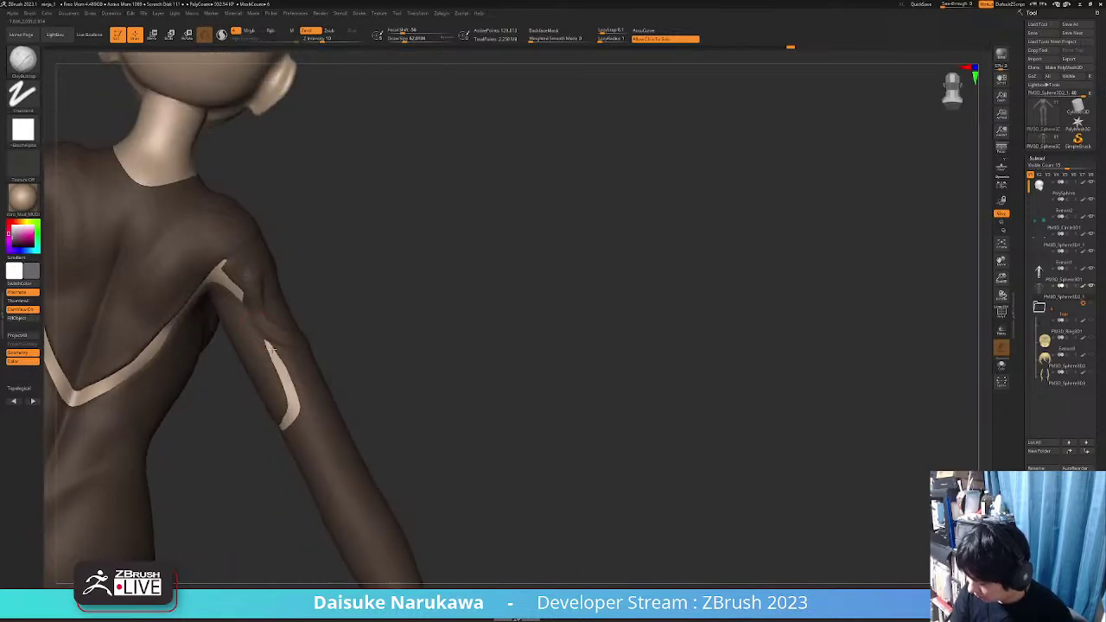
drag(288, 369, 296, 419)
right_drag(296, 419, 290, 413)
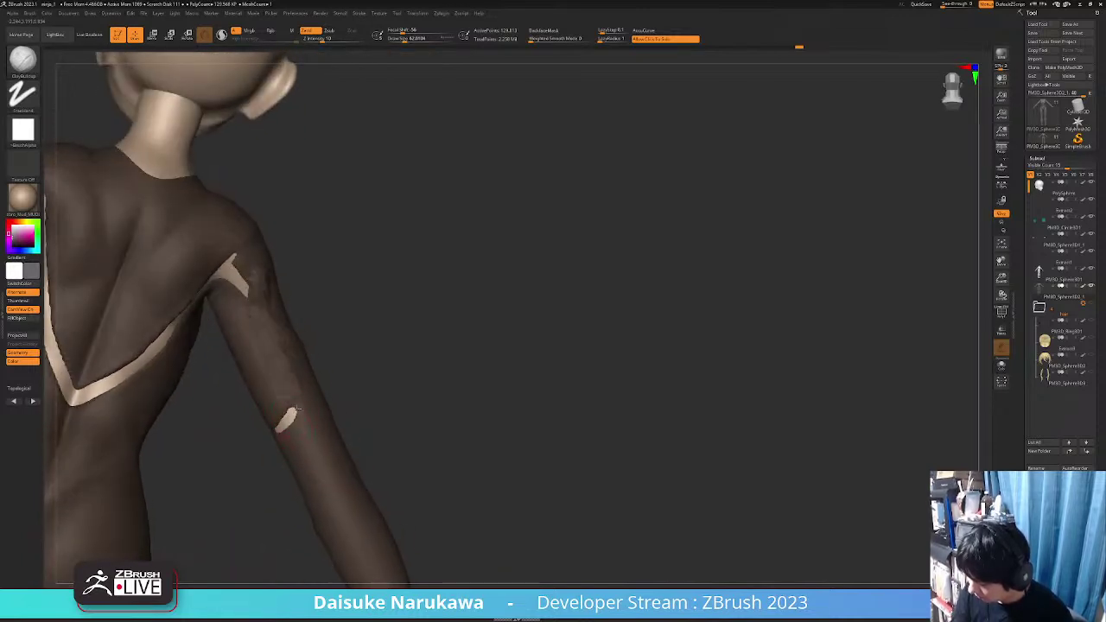
drag(289, 413, 282, 434)
Sculpt additional fabric folds along the sleeves between the upper arm and the elbow
right_drag(282, 428, 366, 348)
drag(363, 347, 353, 370)
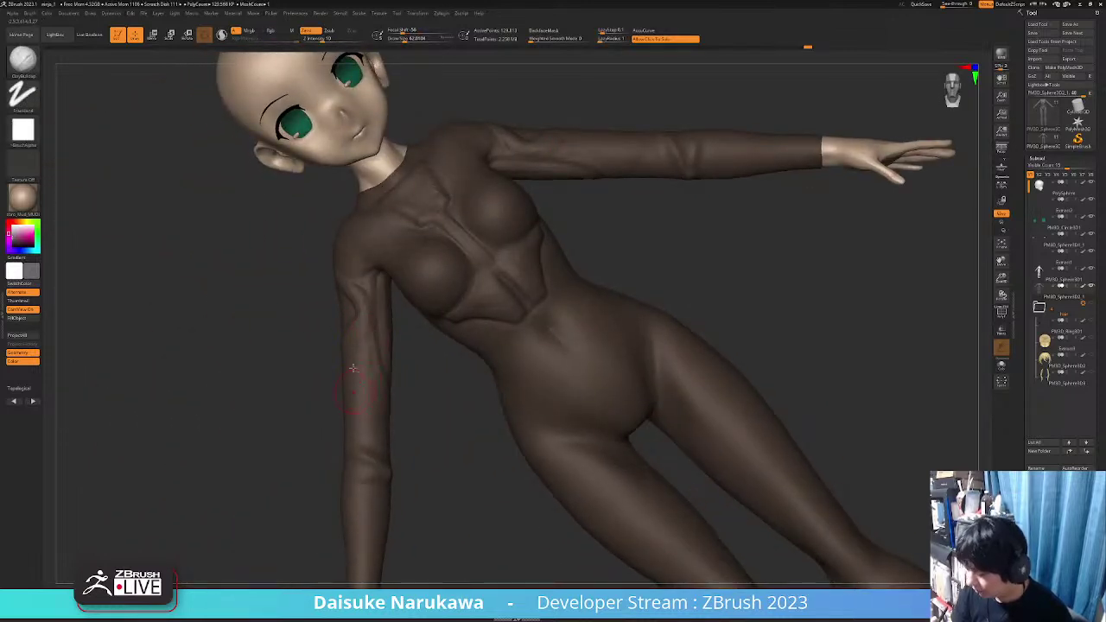
mouse_move(354, 370)
shift+right_down()
mouse_move(376, 344)
mouse_move(308, 300)
shift+right_up()
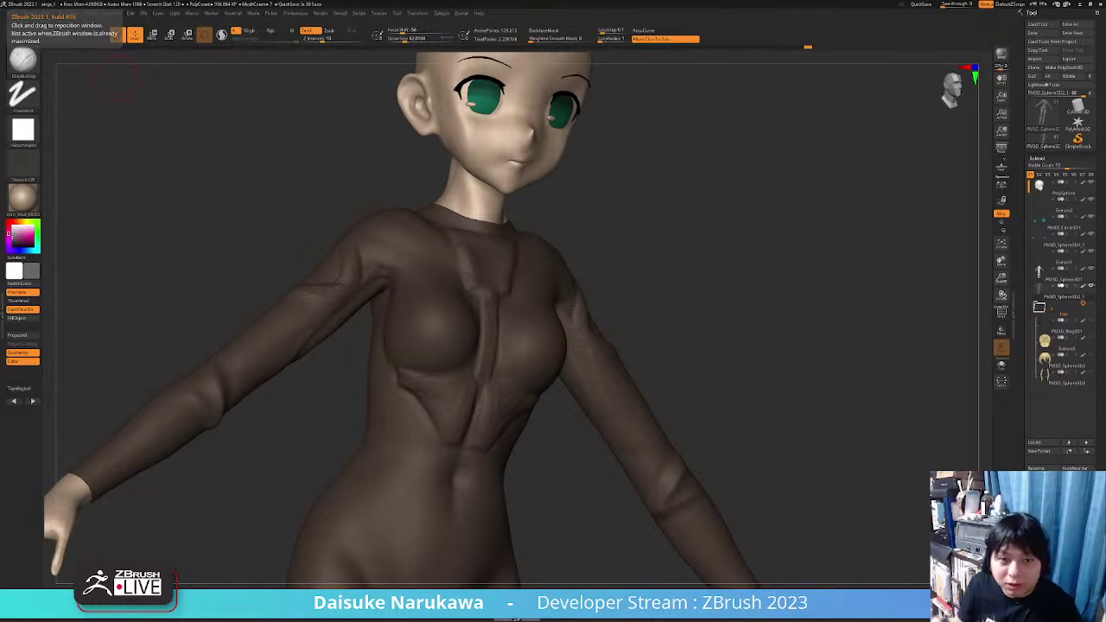
mouse_move(409, 299)
right_down()
mouse_move(399, 285)
mouse_move(359, 280)
right_up()
mouse_move(306, 305)
right_down()
mouse_move(334, 336)
mouse_move(324, 350)
right_up()
shift+right_drag(273, 408, 323, 410)
alt+right_drag(298, 347, 311, 352)
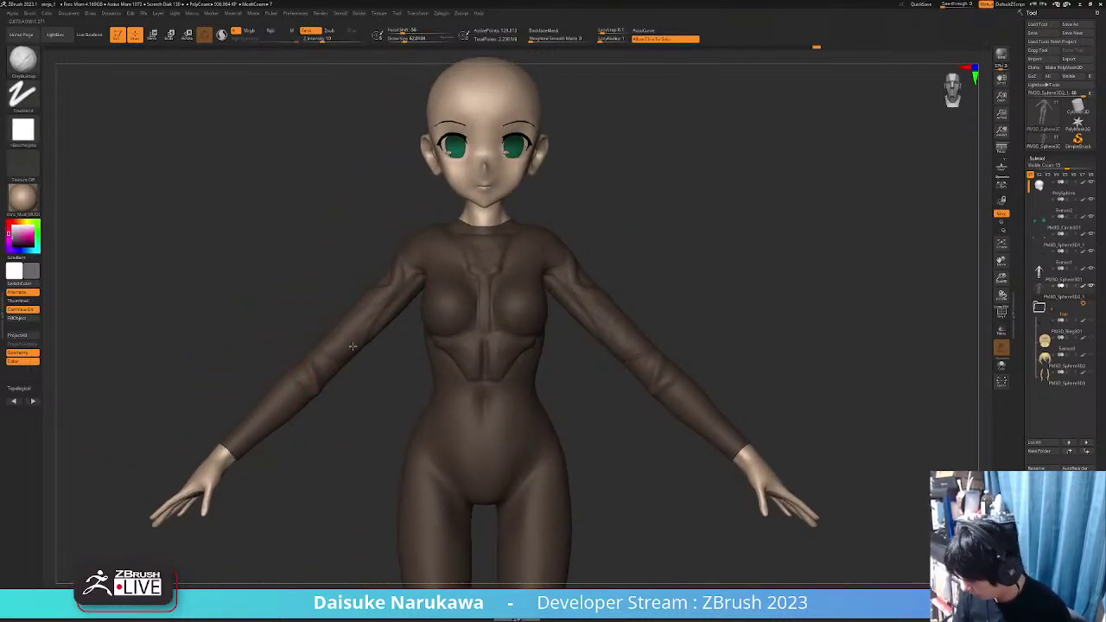
drag(352, 346, 354, 327)
alt+right_drag(533, 340, 473, 364)
alt+right_drag(359, 388, 389, 339)
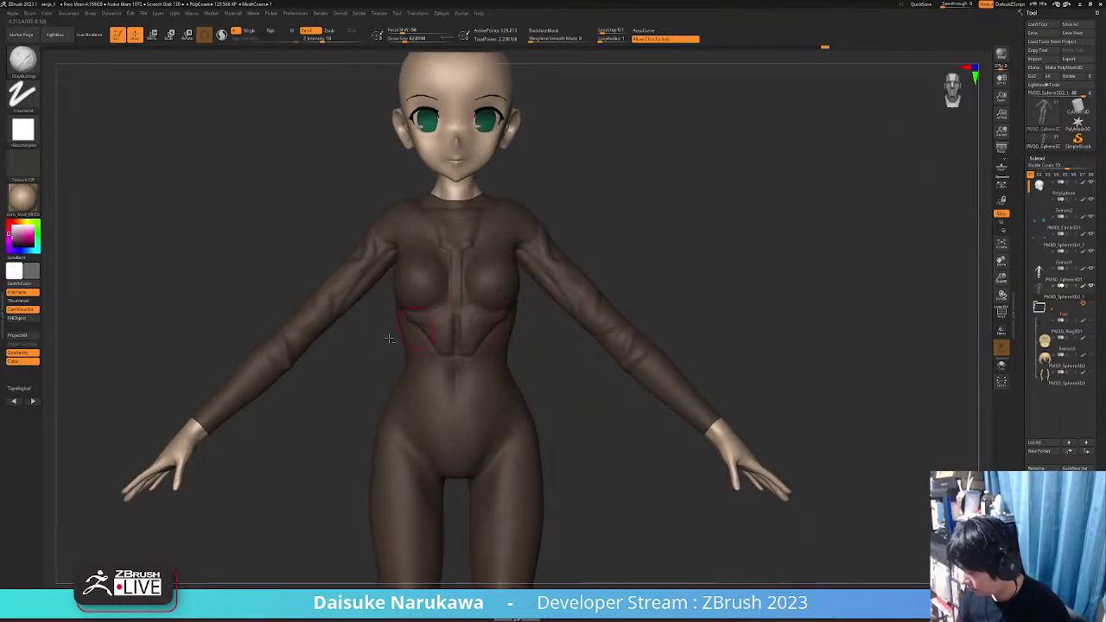
Enlarge the brush and sculpt shallow V-shaped ridges across the suit's lower abdomen
right_drag(208, 419, 435, 405)
right_drag(466, 308, 442, 258)
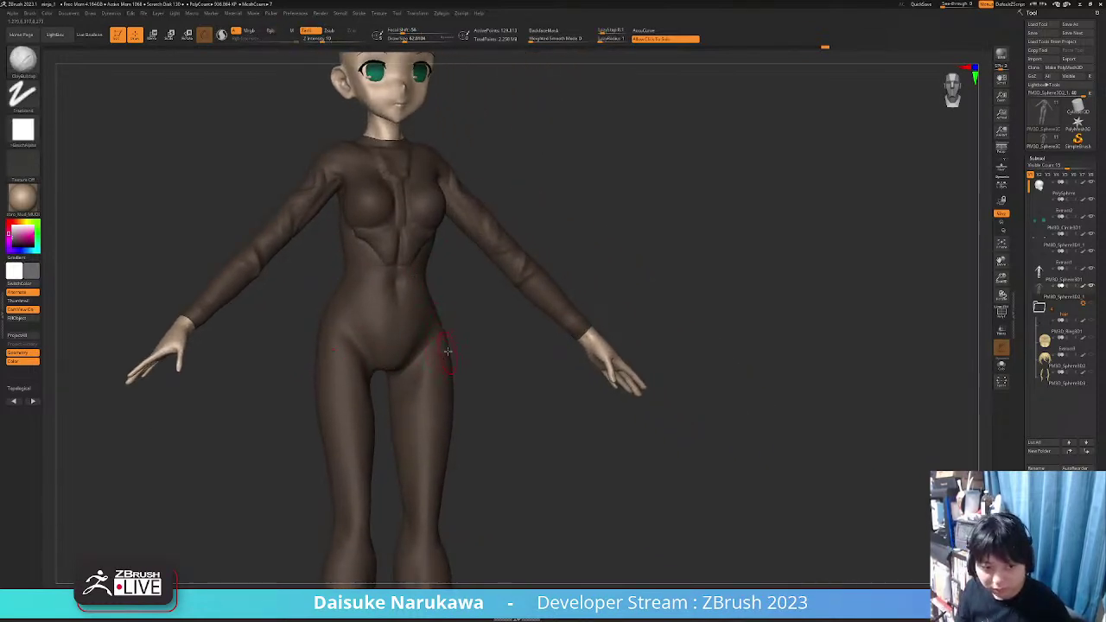
right_drag(442, 359, 440, 315)
click(408, 38)
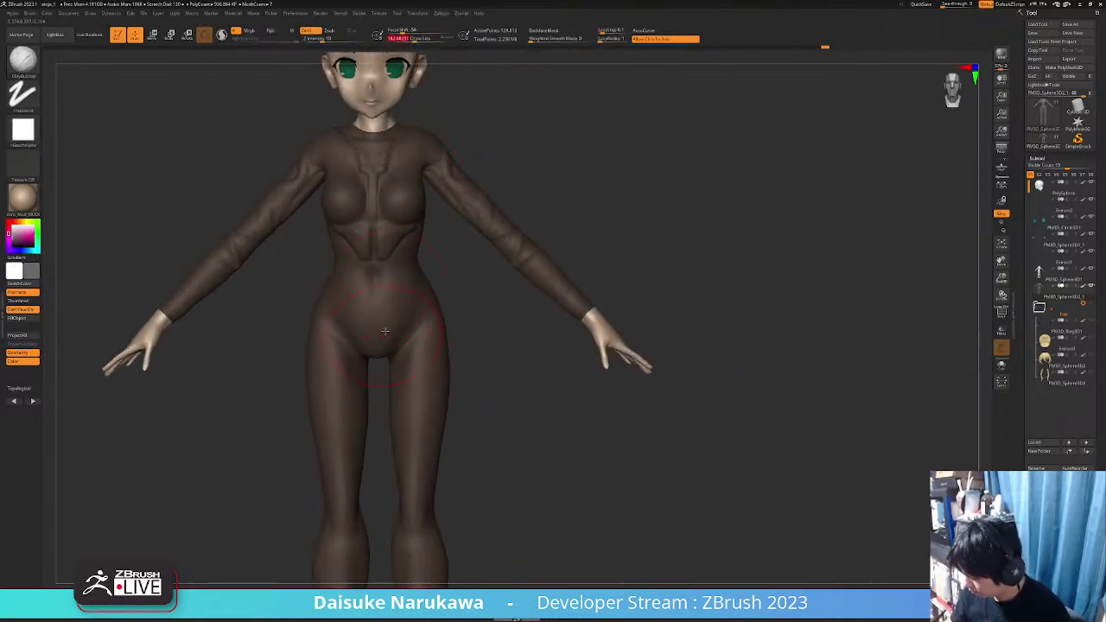
drag(389, 332, 396, 341)
key(ctrl+z)
click(406, 38)
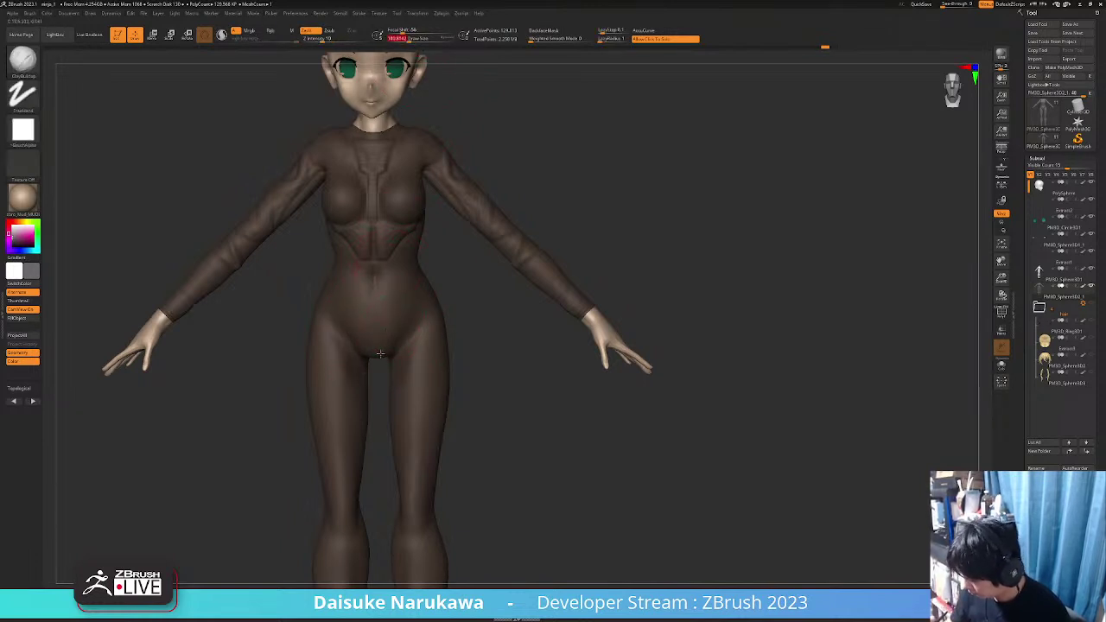
right_drag(380, 355, 395, 316)
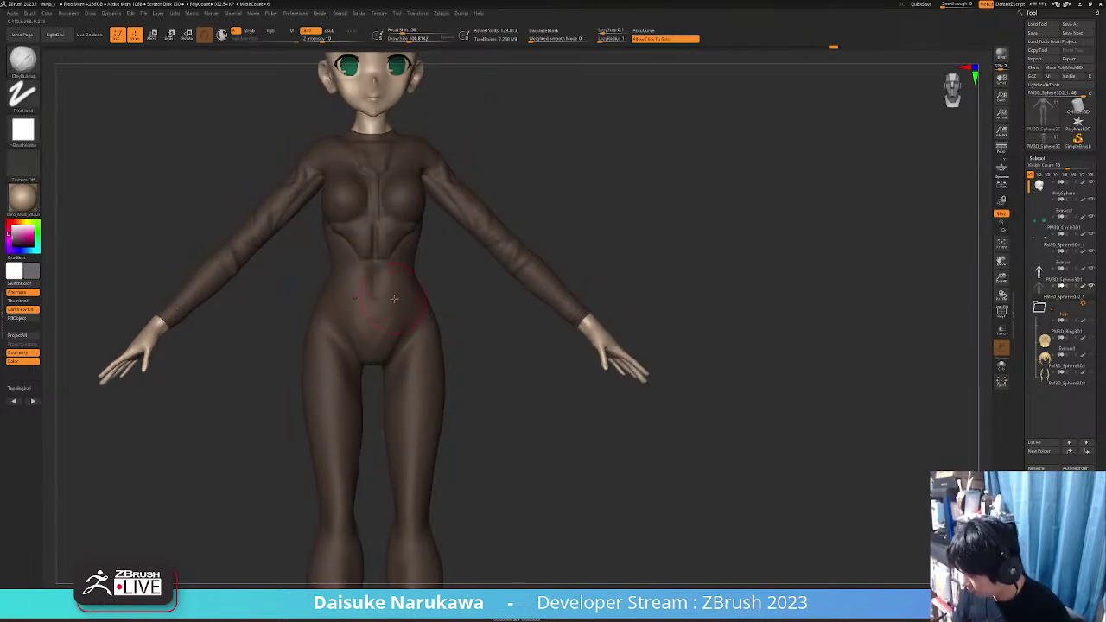
key(shift+d)
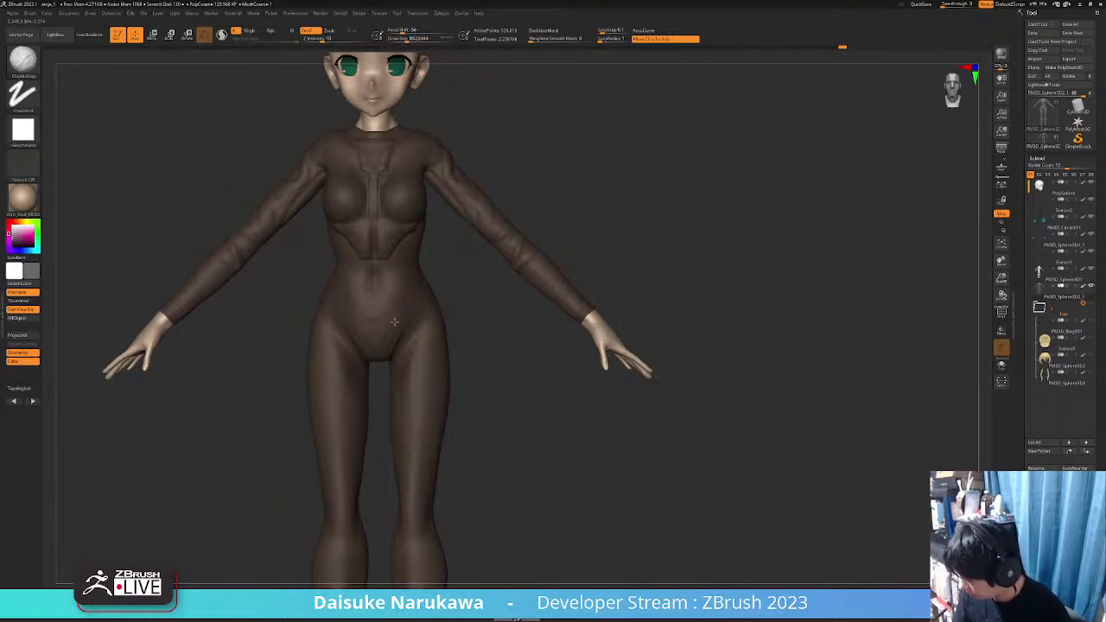
Carve back the suit in the middle of the back to expose a wide V-shaped area of skin
right_drag(431, 313, 216, 326)
right_drag(476, 327, 355, 201)
mouse_move(354, 199)
mouse_down()
mouse_move(398, 263)
mouse_move(415, 214)
mouse_up()
right_drag(423, 215, 408, 222)
mouse_move(403, 228)
mouse_down()
mouse_move(415, 221)
mouse_move(399, 228)
mouse_move(403, 219)
mouse_up()
alt+right_drag(408, 251, 397, 278)
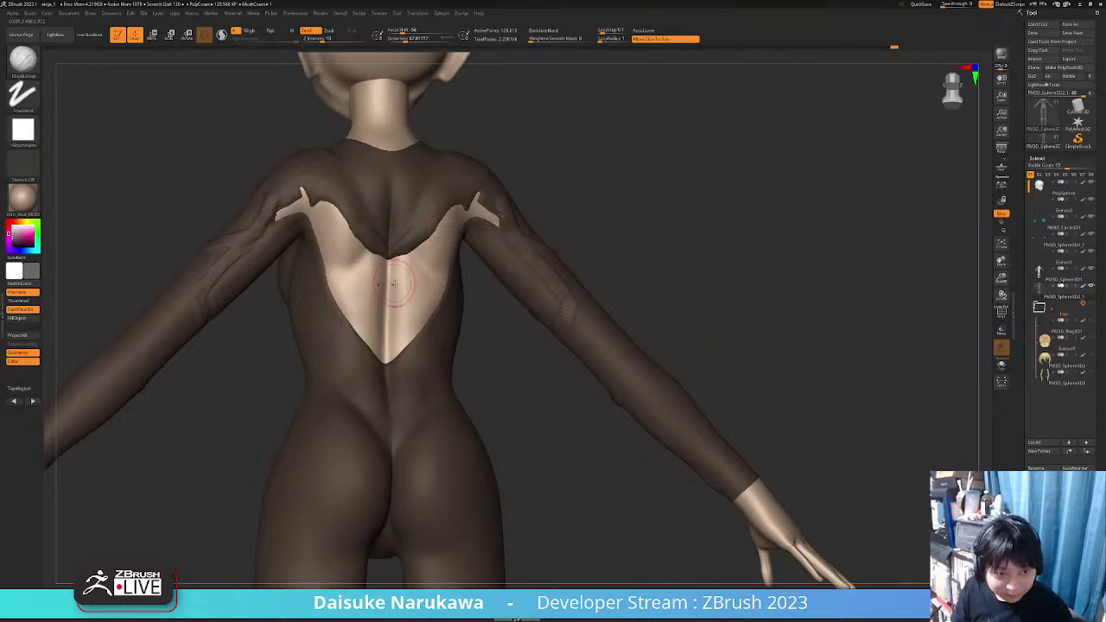
Cover the pointed skin ends near the armpits and smooth the upper corners of the back opening
mouse_move(392, 290)
right_down()
mouse_move(412, 235)
mouse_move(399, 249)
mouse_move(441, 231)
right_up()
shift+drag(429, 244, 464, 201)
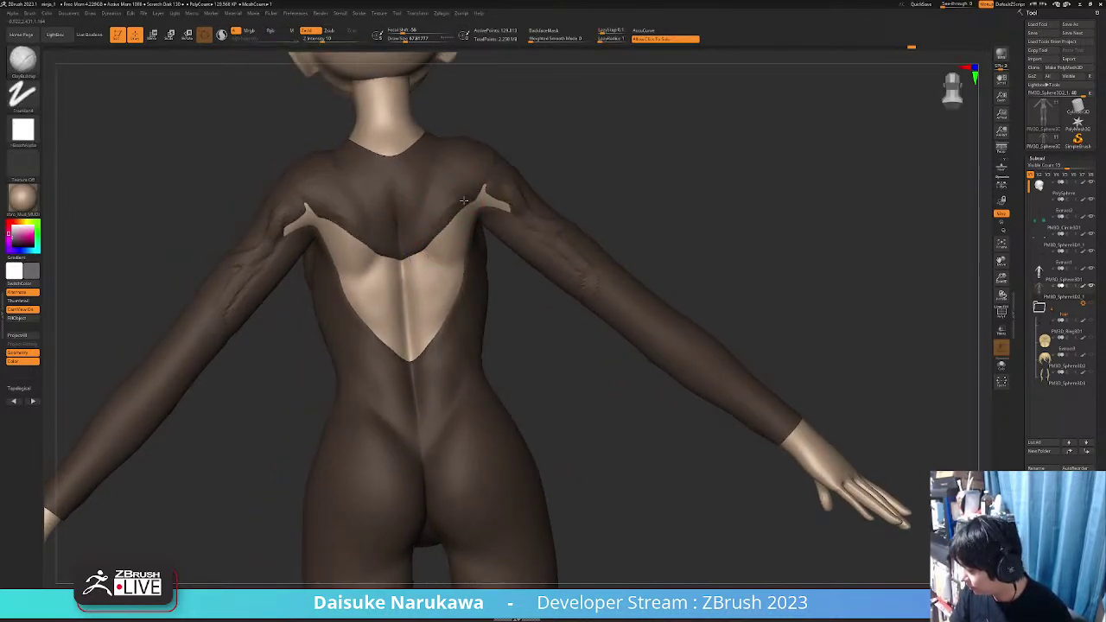
mouse_move(451, 200)
right_down()
mouse_move(452, 240)
mouse_move(428, 296)
mouse_move(411, 289)
mouse_move(402, 312)
mouse_move(390, 262)
mouse_move(374, 261)
right_up()
mouse_move(359, 251)
mouse_down()
mouse_move(373, 253)
mouse_move(342, 279)
mouse_up()
right_drag(342, 279, 376, 278)
shift+drag(352, 256, 364, 251)
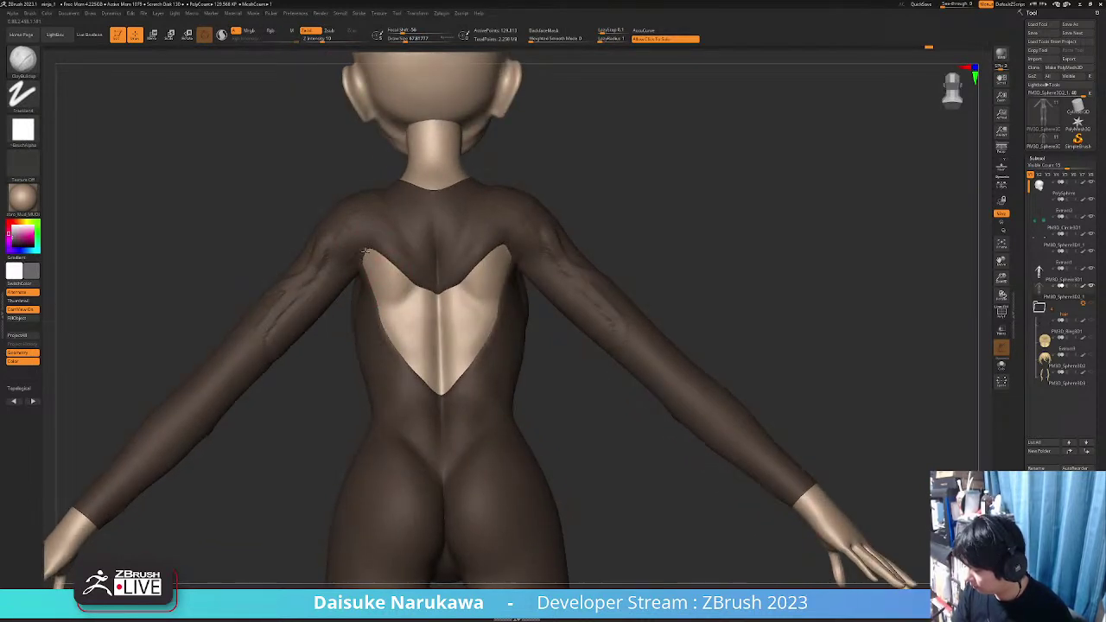
right_drag(372, 247, 372, 243)
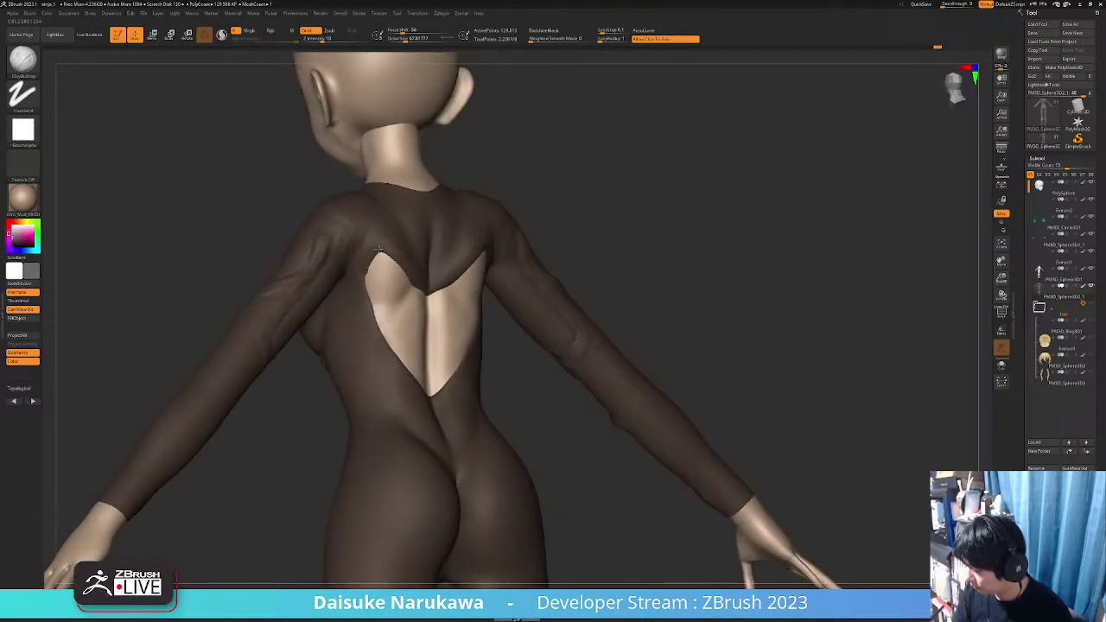
Refine the upper edge of the back opening and reduce the brush size to about 56
mouse_move(352, 321)
ctrl+right_down()
mouse_move(385, 285)
mouse_move(342, 298)
mouse_move(384, 347)
mouse_move(432, 311)
mouse_move(382, 278)
ctrl+right_up()
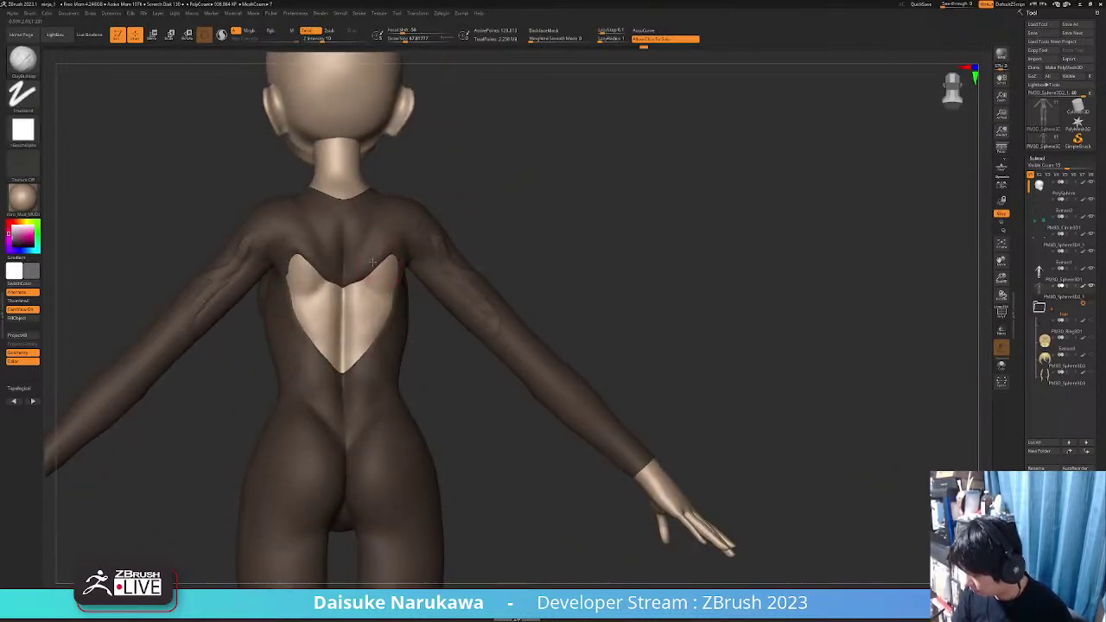
drag(372, 262, 348, 284)
drag(421, 41, 400, 40)
alt+right_drag(343, 253, 349, 248)
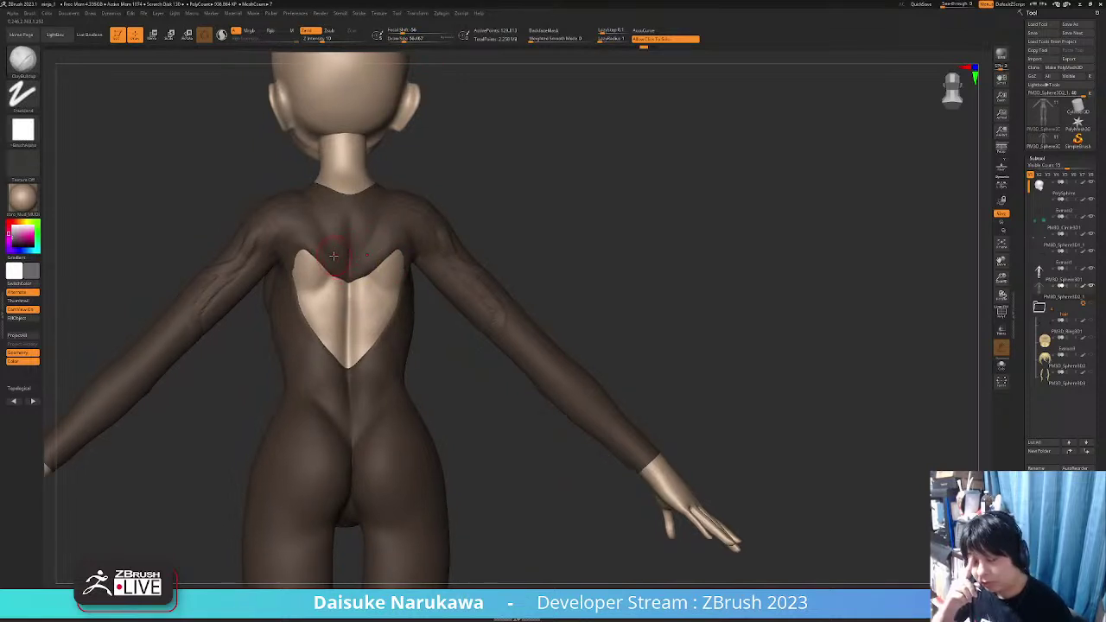
Append a Cylinder3D subtool and select it for moving
shift+right_drag(338, 258, 412, 164)
shift+right_drag(412, 164, 471, 251)
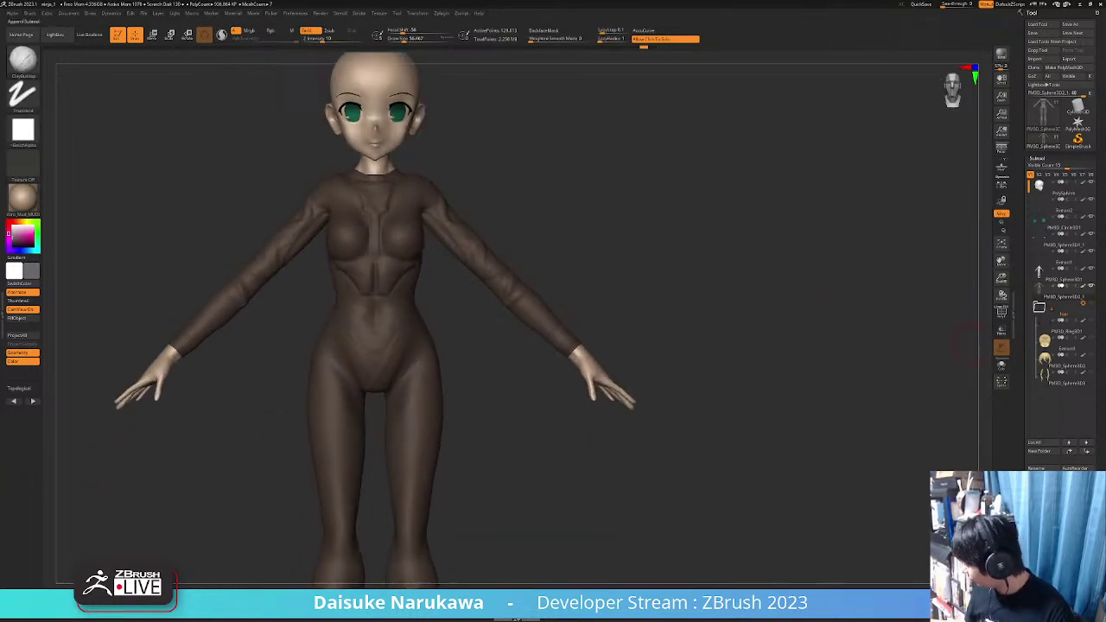
click(1074, 502)
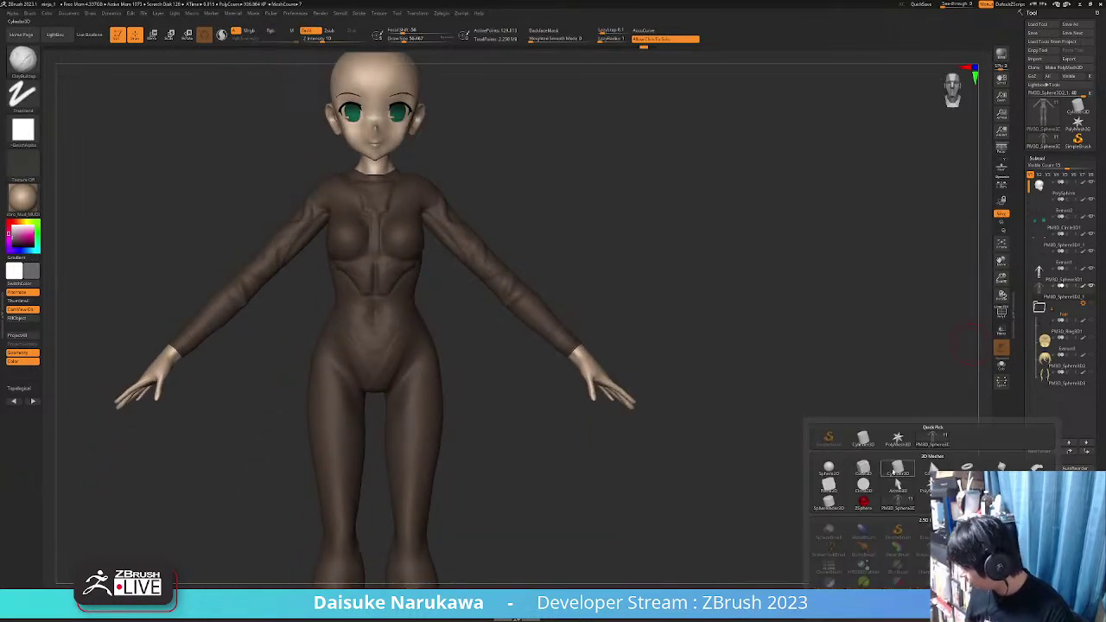
click(897, 469)
key(w)
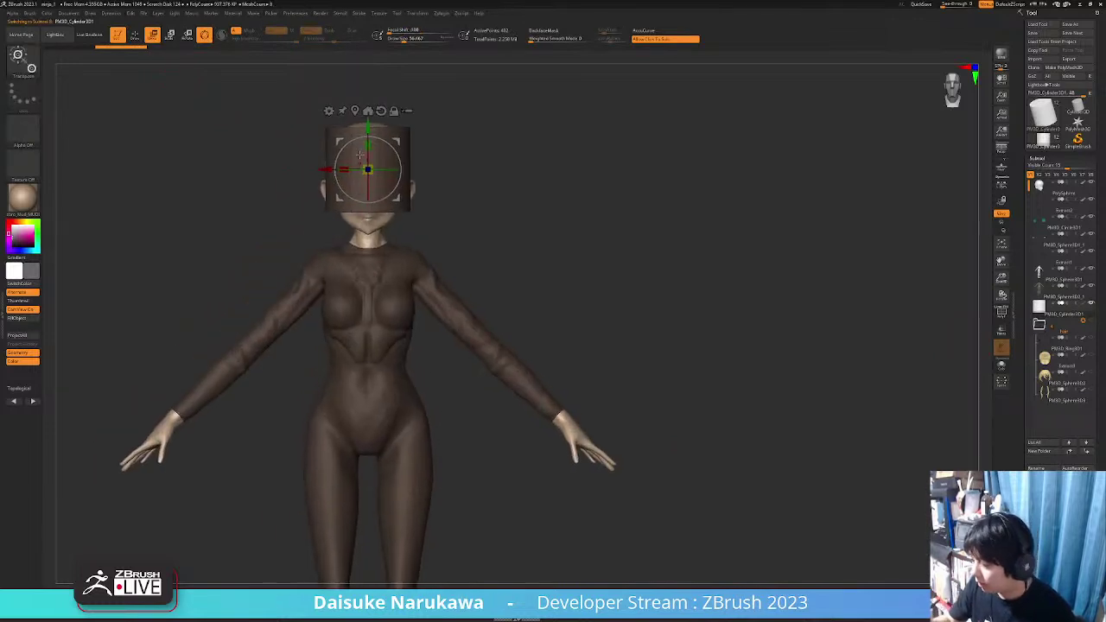
Move the cylinder to the character's right wrist, shrink it and tilt it in line with the forearm
drag(361, 136, 220, 372)
ctrl+right_drag(196, 387, 208, 396)
drag(212, 385, 187, 422)
alt+right_drag(187, 425, 322, 363)
drag(275, 350, 232, 358)
right_drag(277, 386, 204, 399)
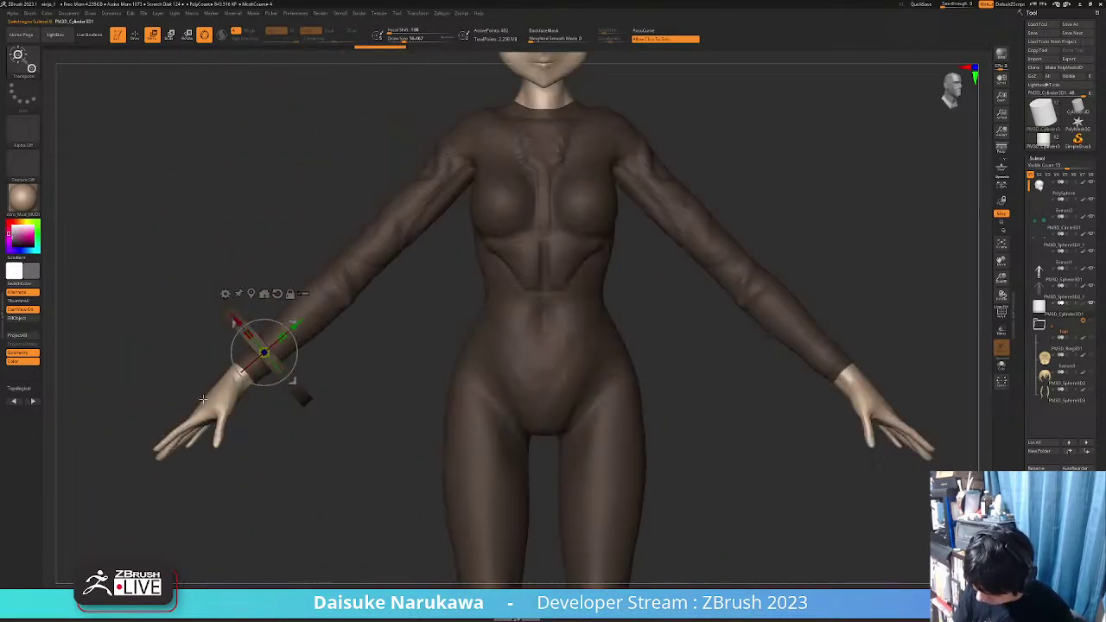
drag(294, 325, 264, 350)
right_drag(234, 378, 282, 381)
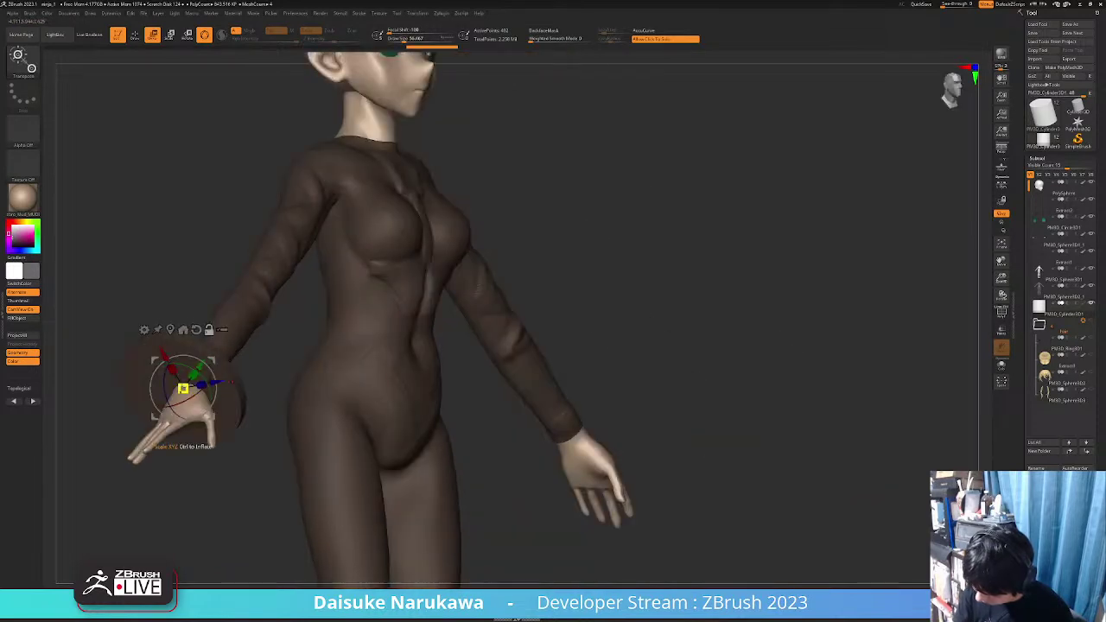
Scale, move and rotate the cylinder until it fits around the right wrist as a short cuff
drag(183, 388, 177, 406)
right_drag(251, 389, 205, 378)
drag(191, 380, 201, 341)
right_drag(229, 397, 216, 340)
drag(183, 325, 183, 334)
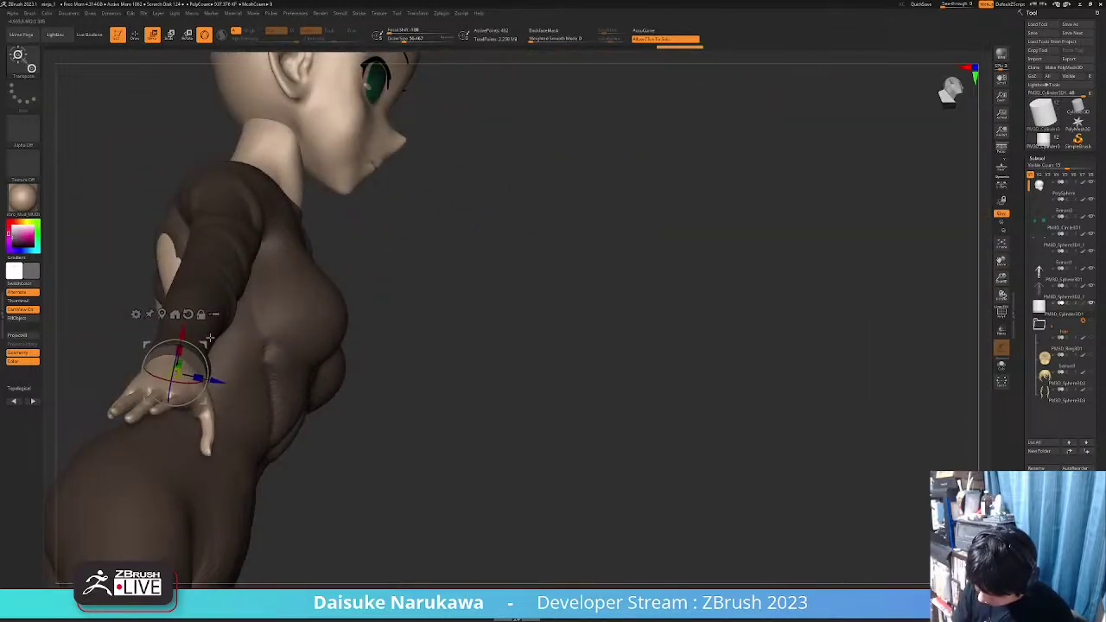
right_drag(205, 344, 223, 410)
drag(223, 412, 198, 412)
right_drag(195, 412, 302, 340)
Show the wrist cuff's polygon frame, remesh the cuff with ZRemesher and open its crease settings
click(136, 37)
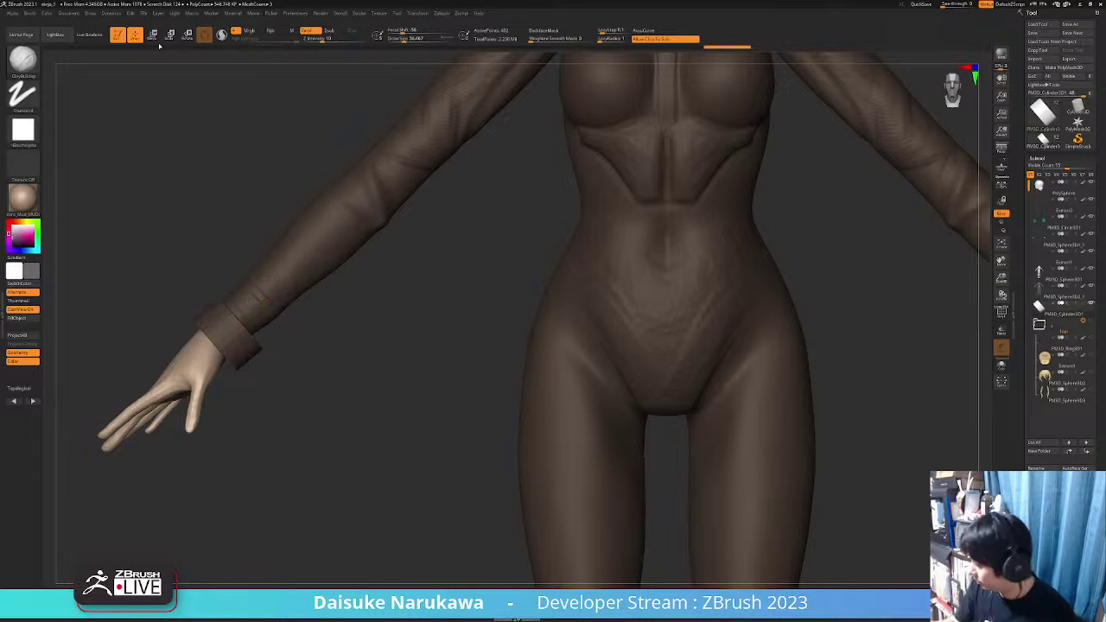
click(1001, 317)
alt+drag(448, 363, 493, 372)
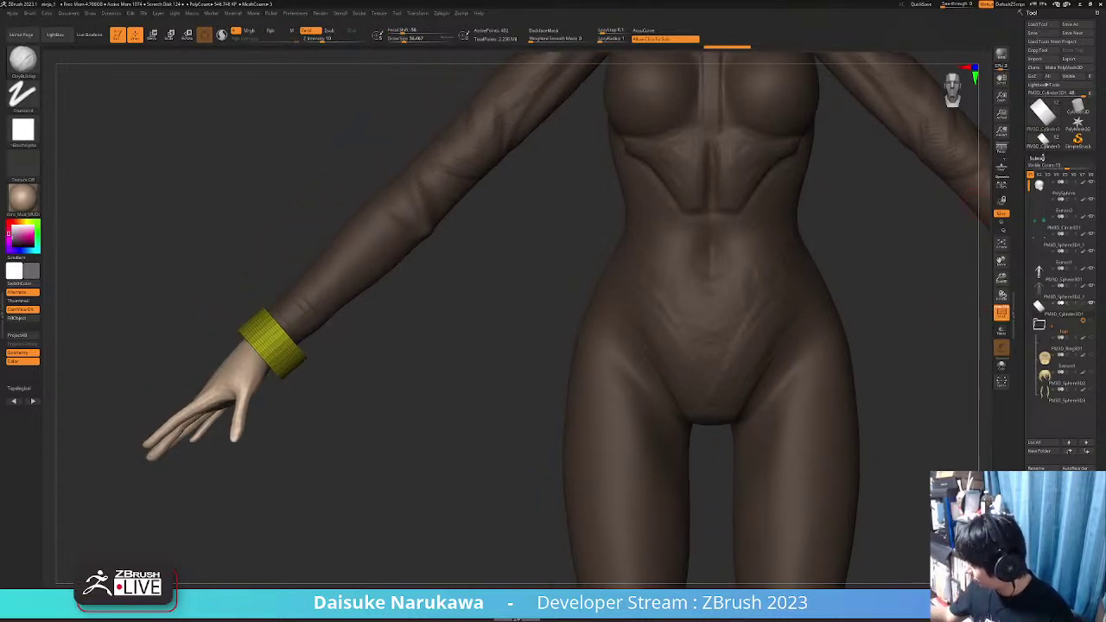
click(1043, 158)
click(1042, 146)
click(1043, 291)
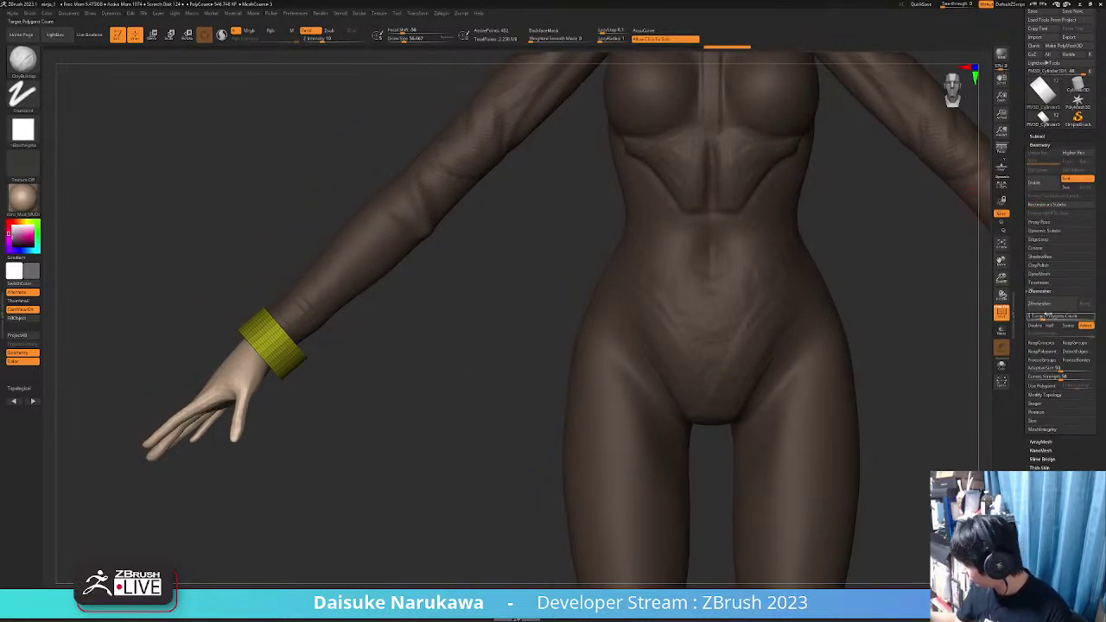
click(1042, 248)
alt+drag(316, 402, 324, 449)
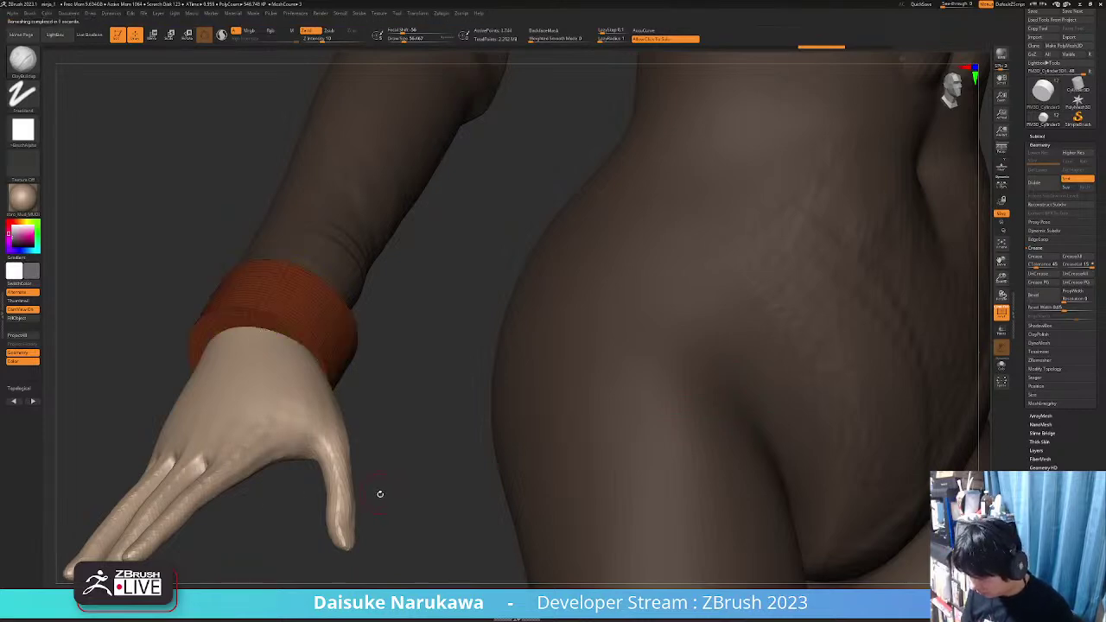
Hide the cuff's polygon frame and mirror the cuff onto the character's left wrist
drag(379, 494, 871, 334)
click(1002, 313)
mouse_move(960, 324)
alt+mouse_down()
mouse_move(267, 414)
mouse_move(345, 425)
mouse_move(363, 415)
mouse_move(354, 457)
alt+mouse_up()
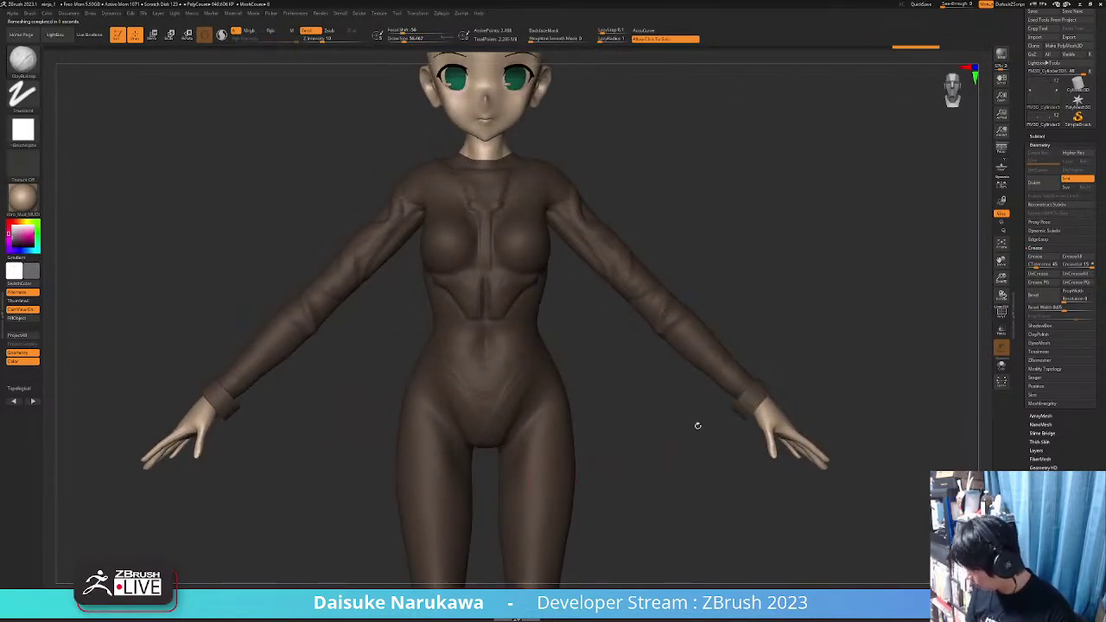
Colour both wrist cuffs dark purple
drag(698, 425, 697, 391)
alt+drag(697, 391, 657, 337)
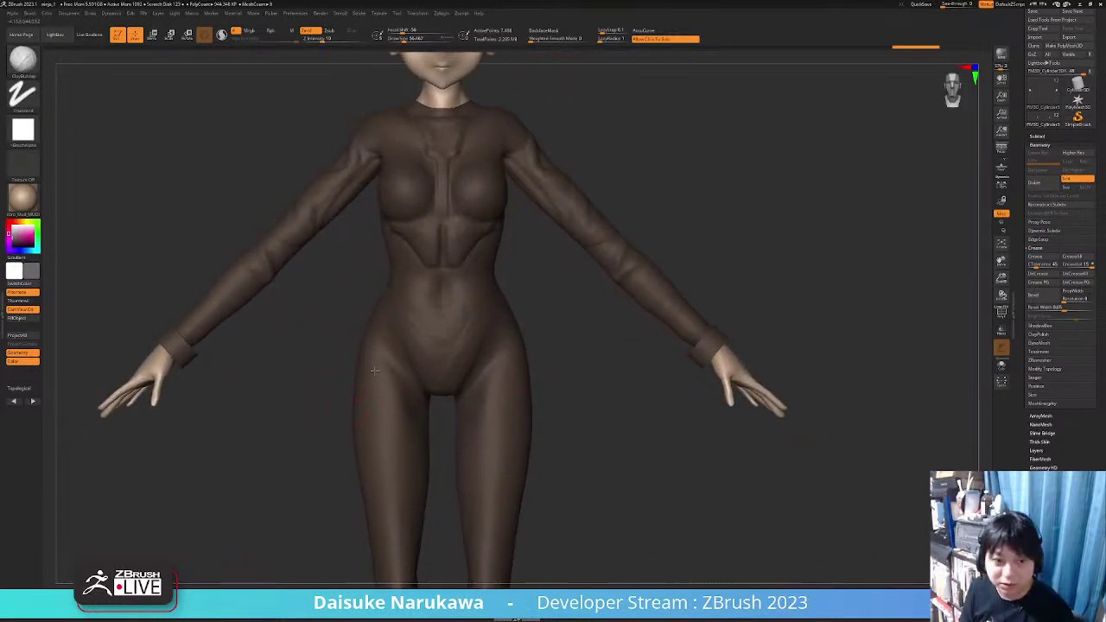
alt+drag(341, 371, 371, 351)
key(f)
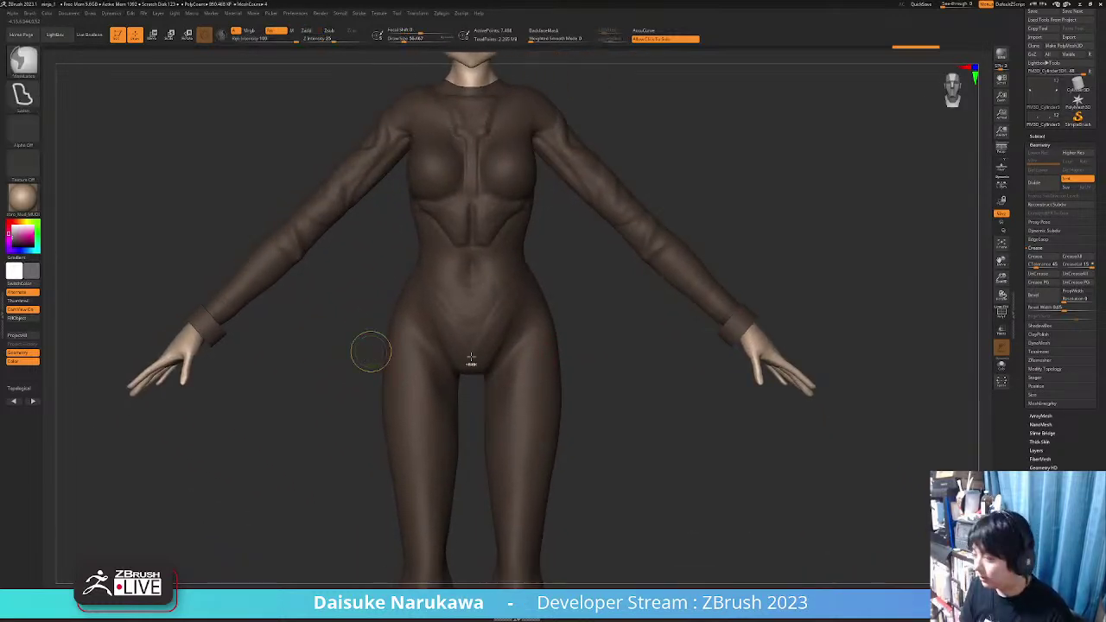
ctrl+right_drag(366, 348, 427, 413)
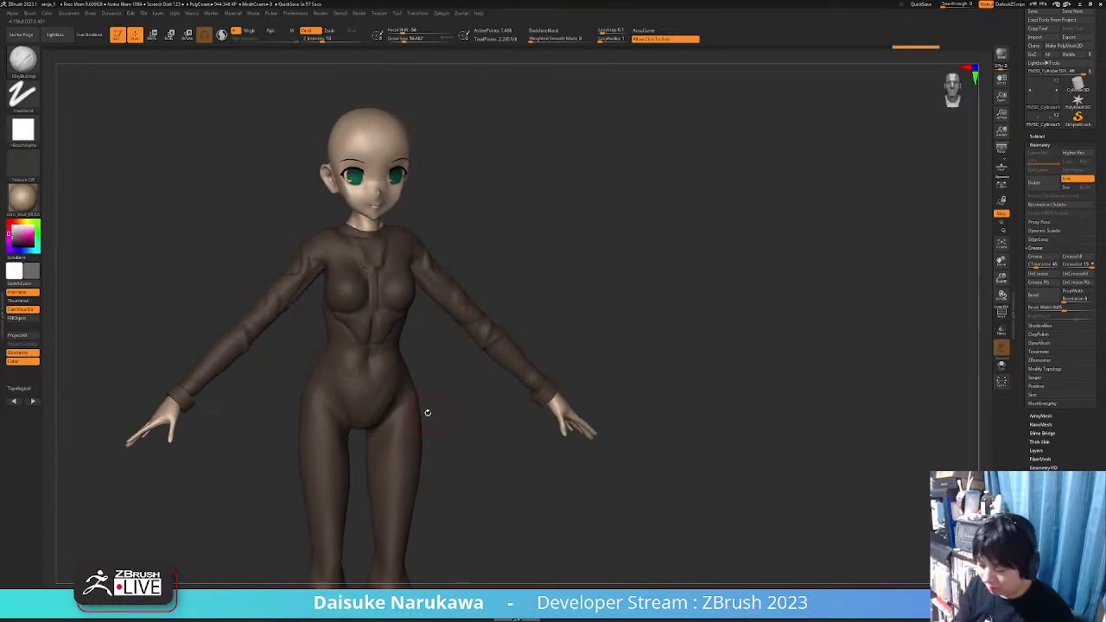
ctrl+right_drag(427, 412, 216, 387)
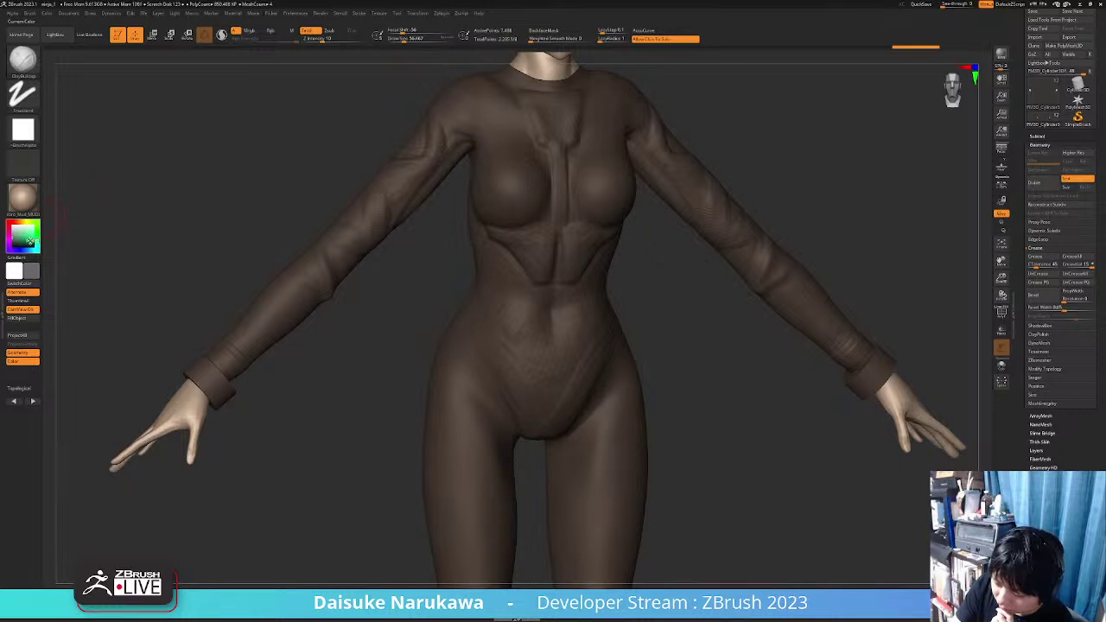
click(32, 238)
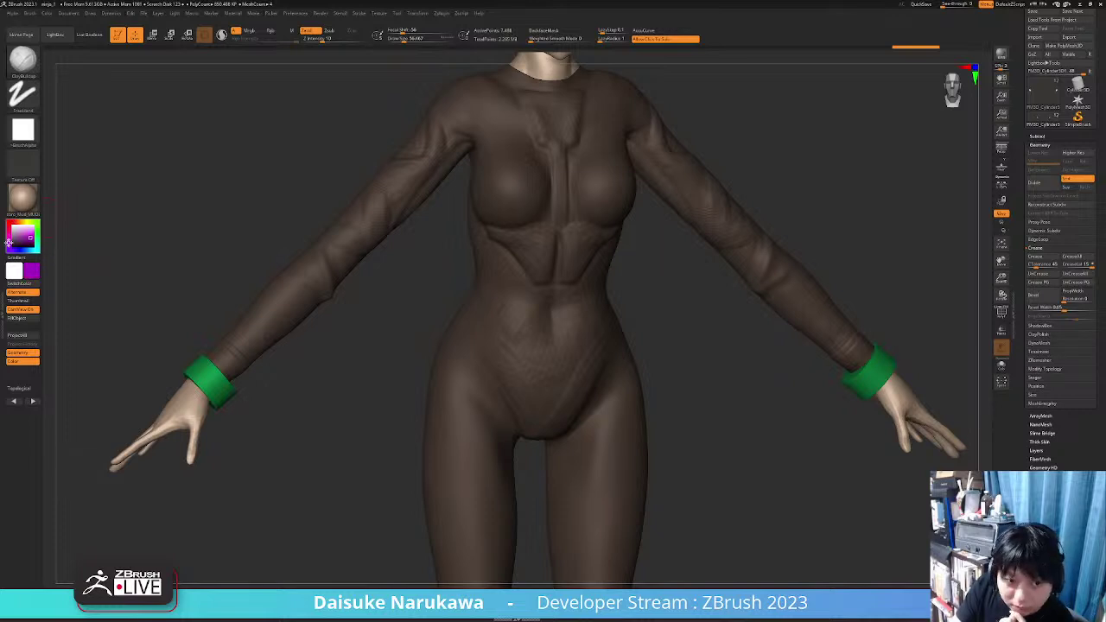
click(33, 236)
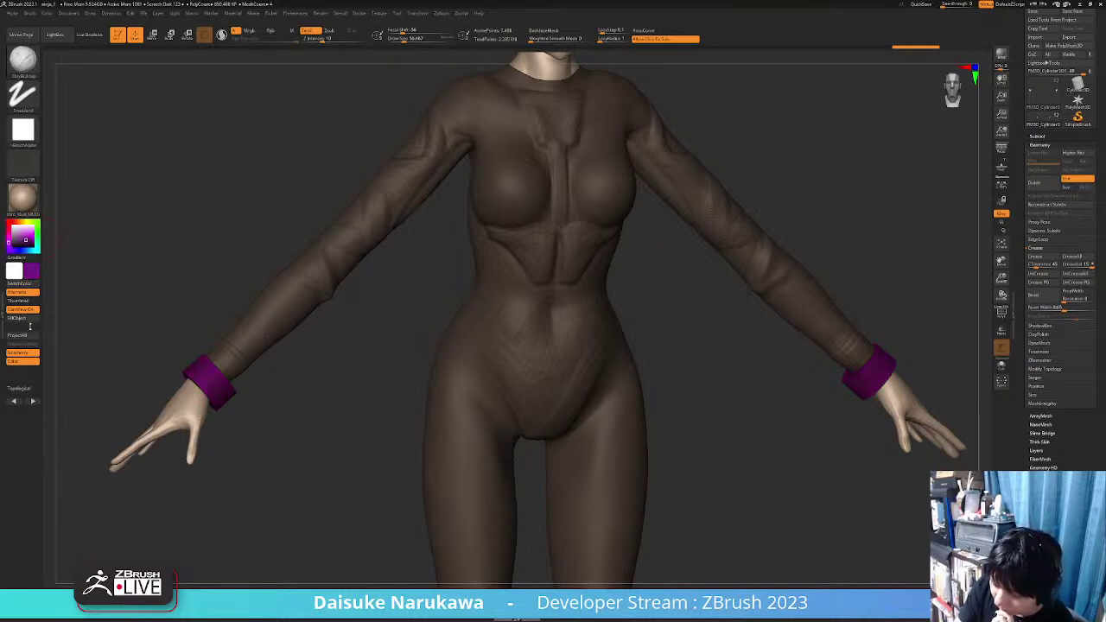
Append another Cylinder3D subtool above the cuffs in the subtool list and select it
drag(348, 433, 404, 383)
mouse_move(404, 383)
right_down()
mouse_move(400, 403)
mouse_move(321, 379)
right_up()
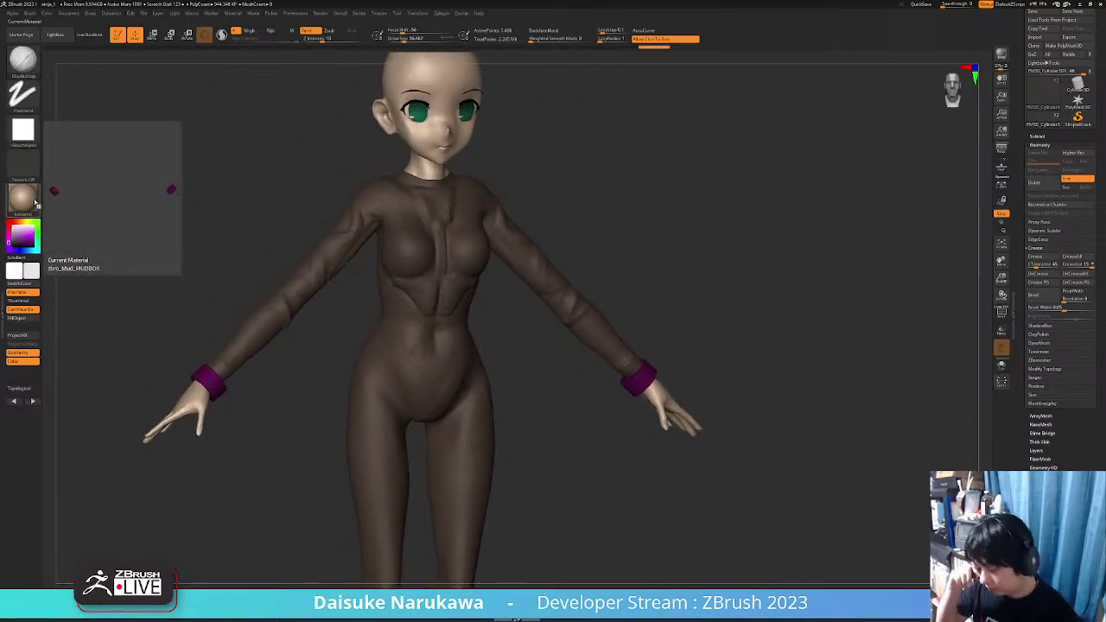
right_drag(321, 289, 383, 326)
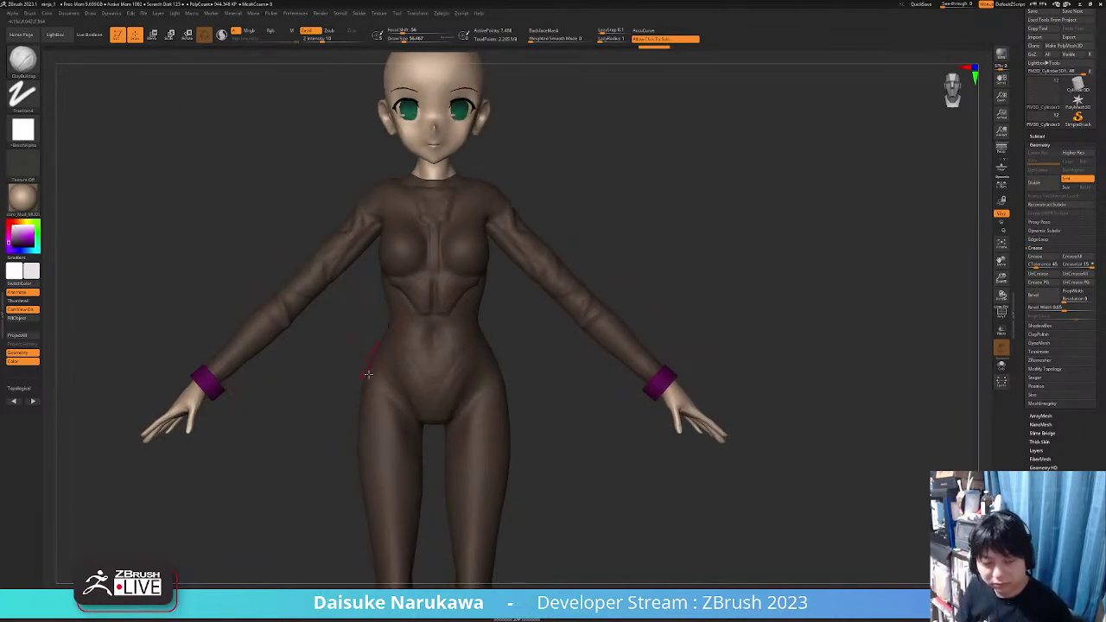
mouse_move(368, 375)
right_down()
mouse_move(363, 396)
mouse_move(398, 388)
mouse_move(383, 366)
mouse_move(459, 301)
mouse_move(329, 250)
mouse_move(510, 267)
mouse_move(568, 311)
mouse_move(295, 381)
mouse_move(376, 286)
mouse_move(370, 365)
right_up()
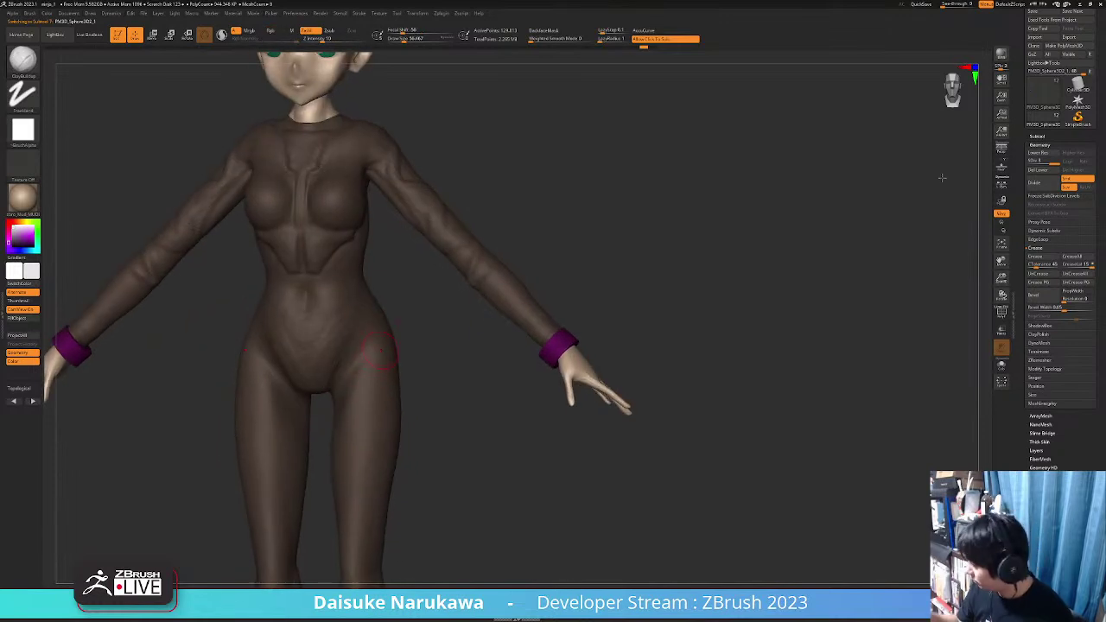
click(1042, 135)
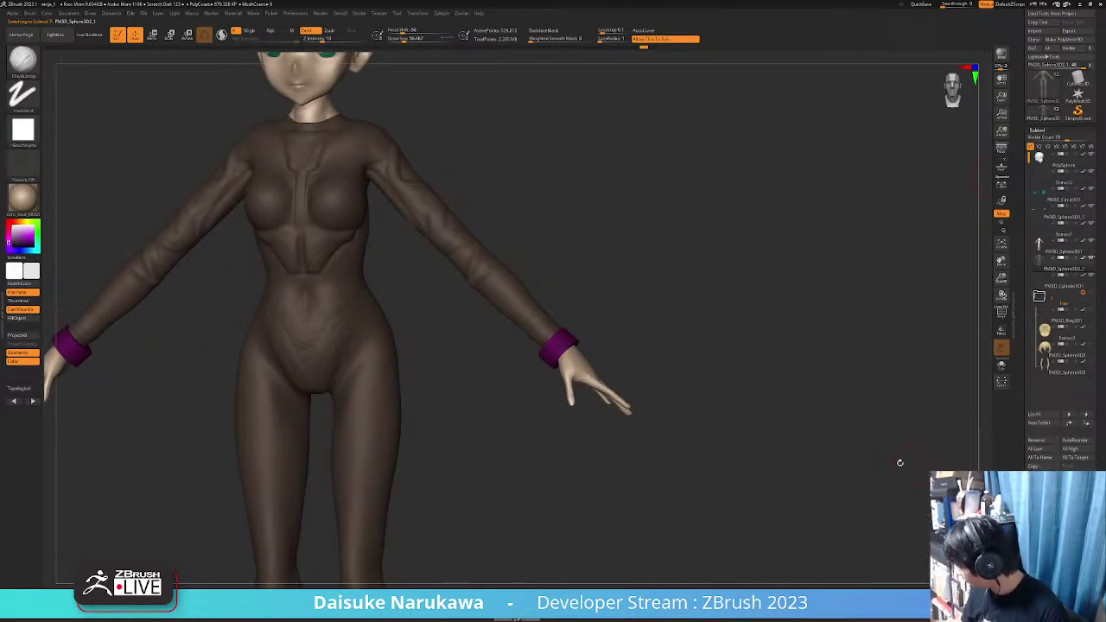
click(1072, 479)
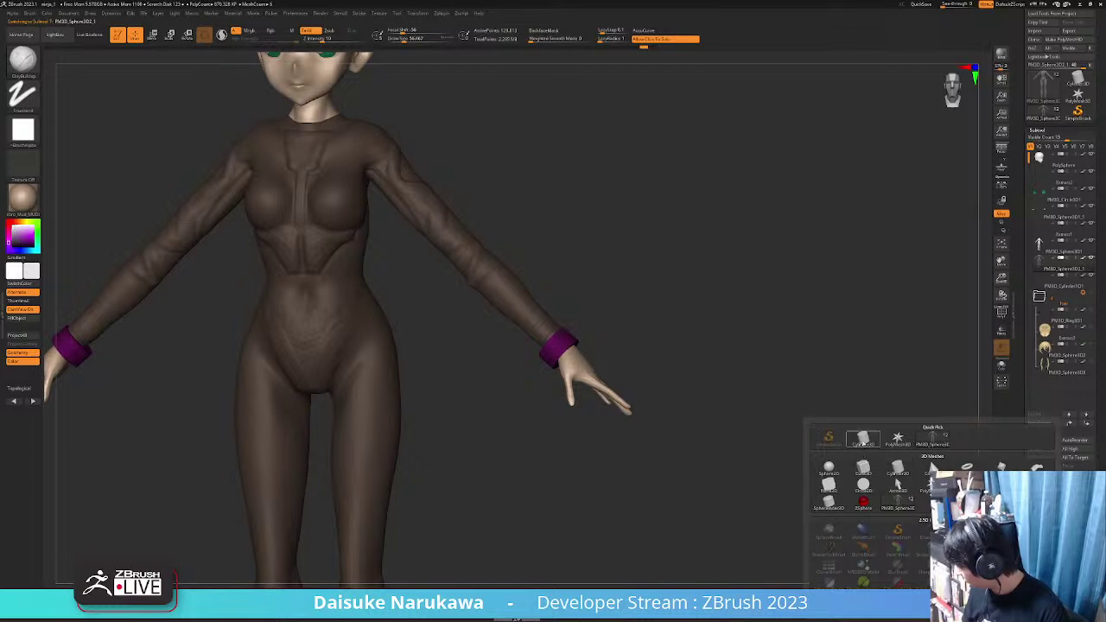
click(863, 441)
drag(542, 447, 419, 305)
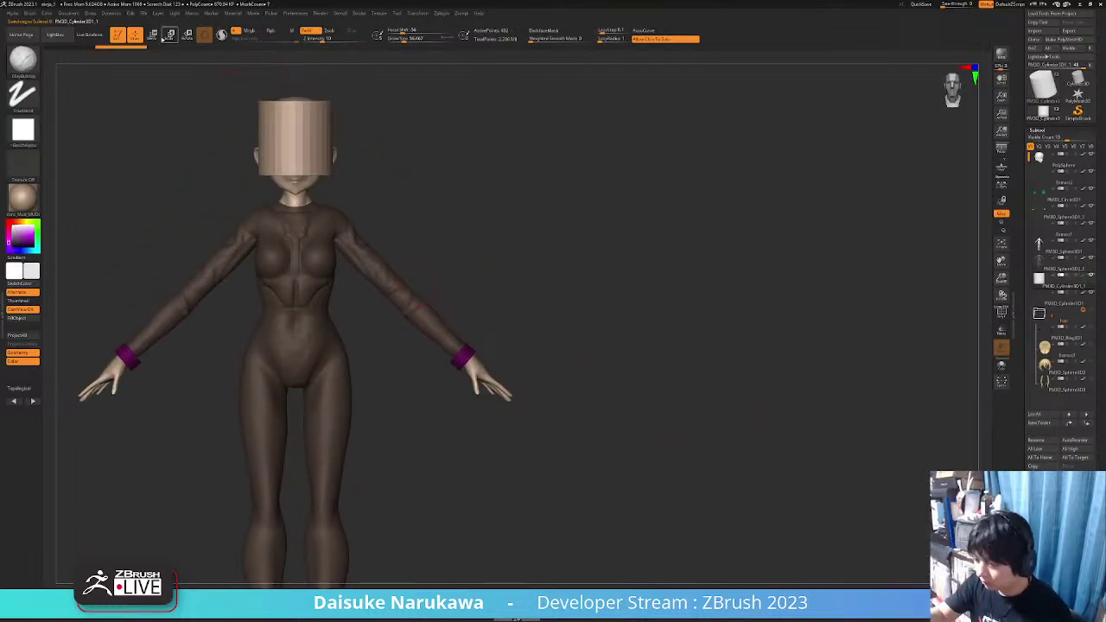
Move the new cylinder down to the character's left upper thigh and tilt it outward along the hip
click(154, 37)
alt+right_drag(346, 160, 374, 127)
drag(351, 76, 401, 312)
ctrl+right_drag(401, 312, 398, 333)
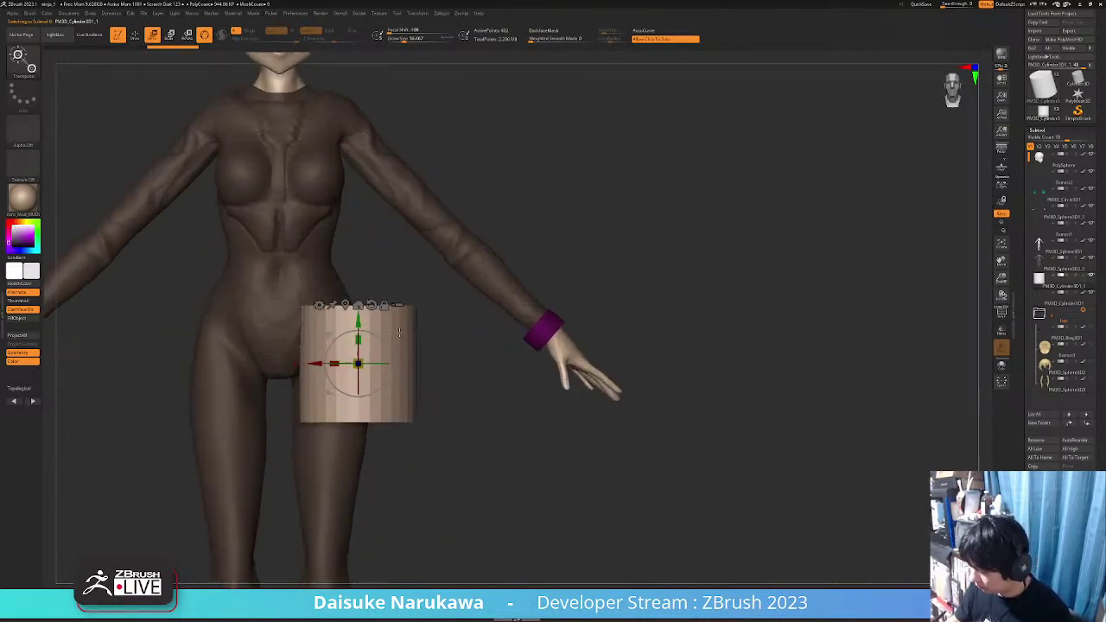
drag(388, 350, 360, 335)
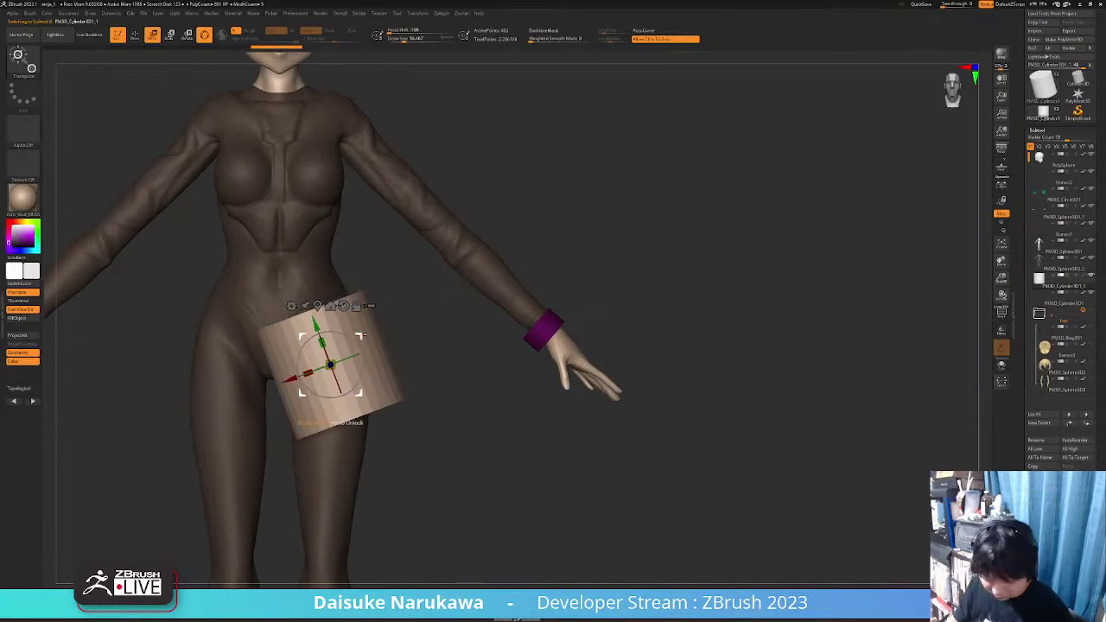
Slice off the upper part of the thigh cylinder with the KnifeCurve brush, parallel to its top edge
click(134, 37)
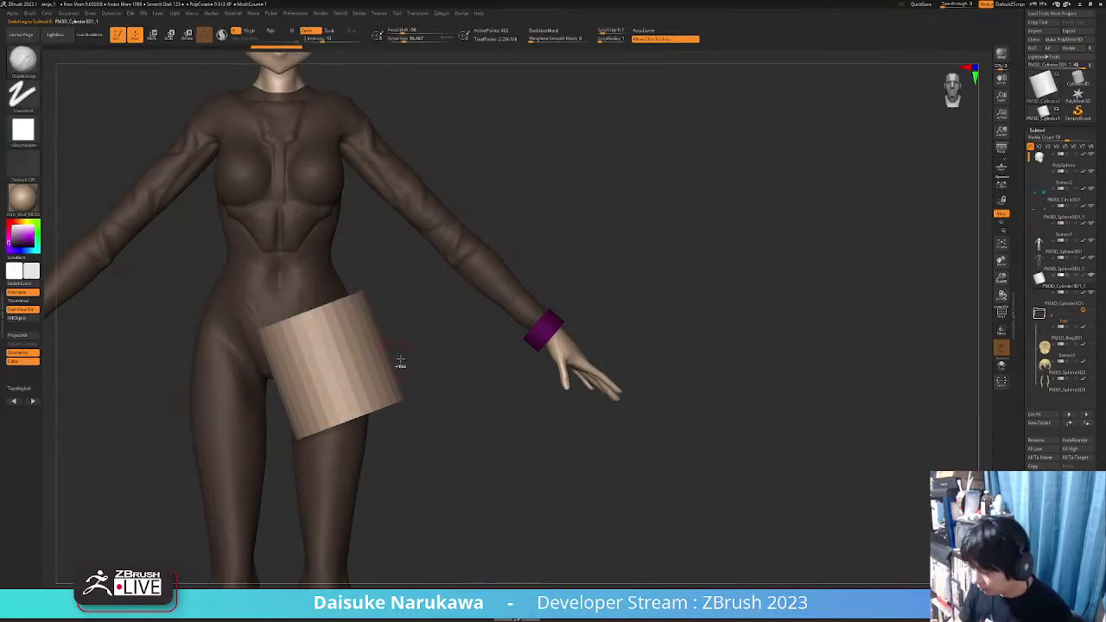
mouse_move(400, 362)
ctrl+right_down()
mouse_move(403, 330)
mouse_move(355, 281)
ctrl+right_up()
ctrl+shift+click(24, 62)
key(ctrl+shift)
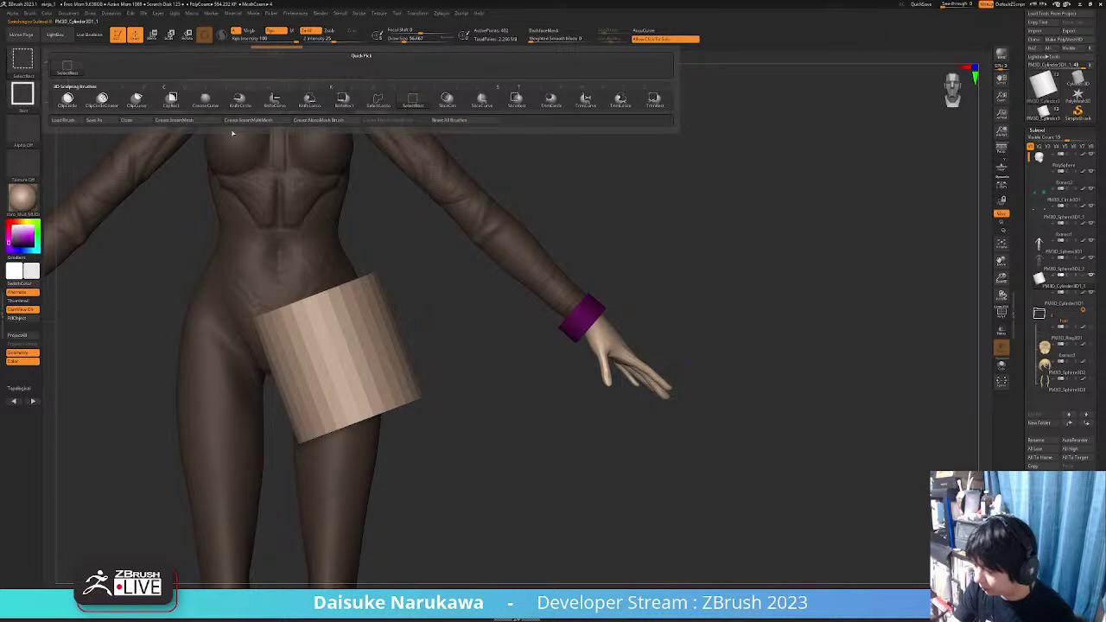
ctrl+shift+click(273, 108)
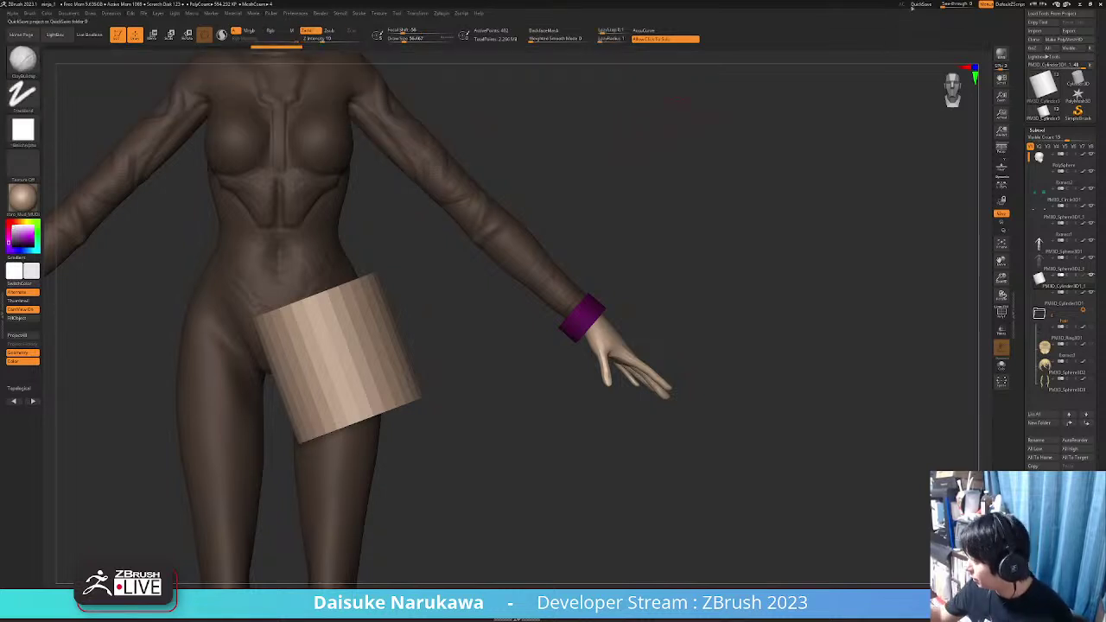
ctrl+right_drag(449, 320, 392, 345)
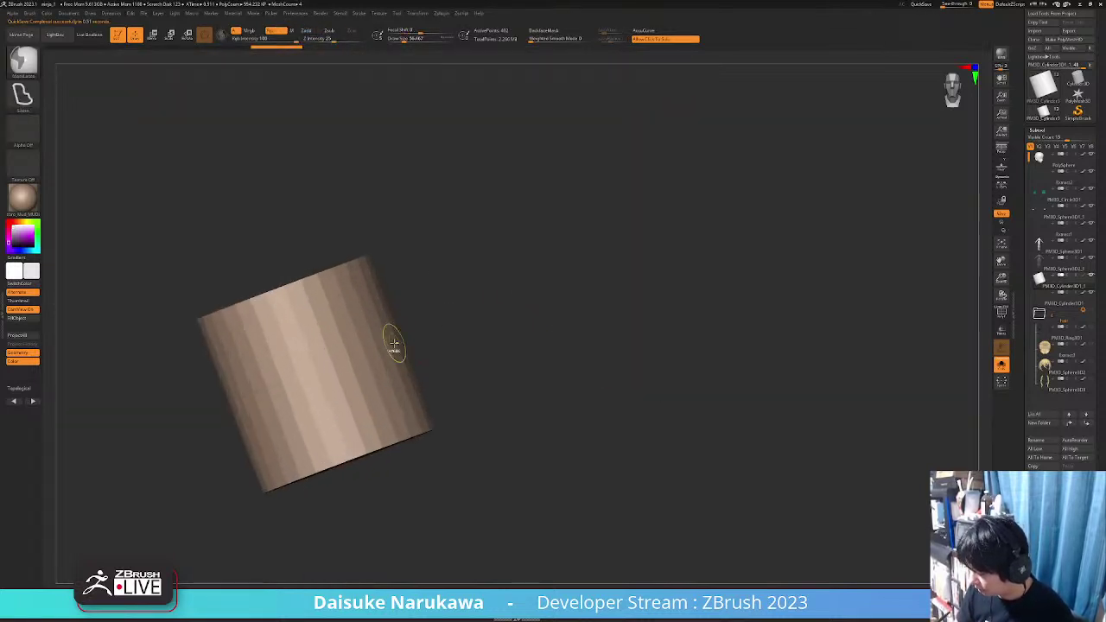
alt+right_drag(434, 297, 509, 264)
ctrl+shift+drag(502, 251, 339, 307)
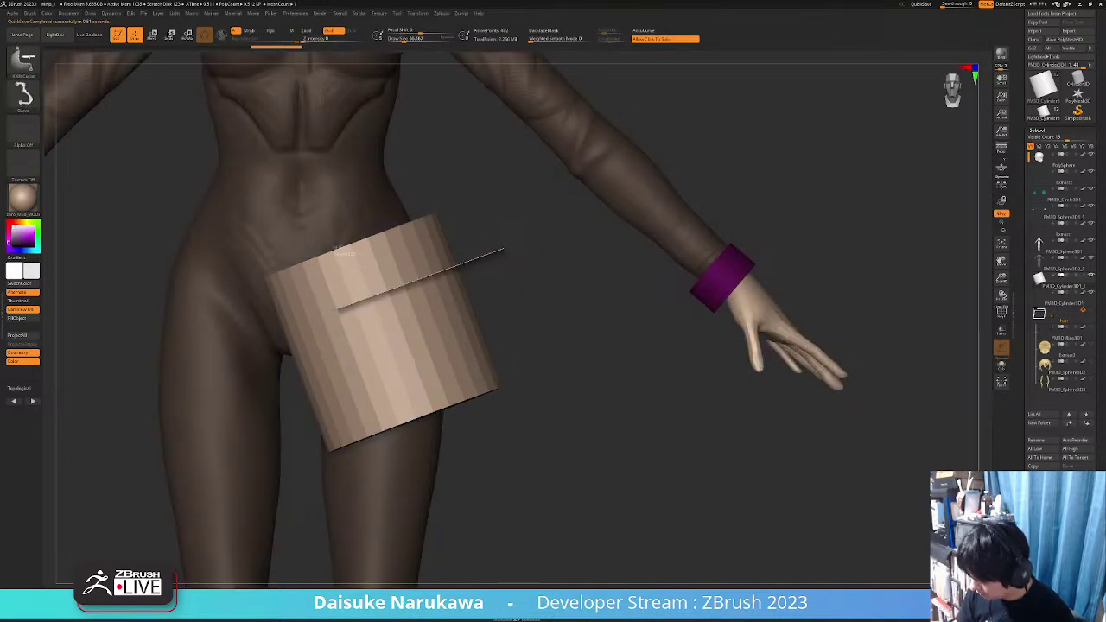
ctrl+shift+drag(258, 347, 258, 347)
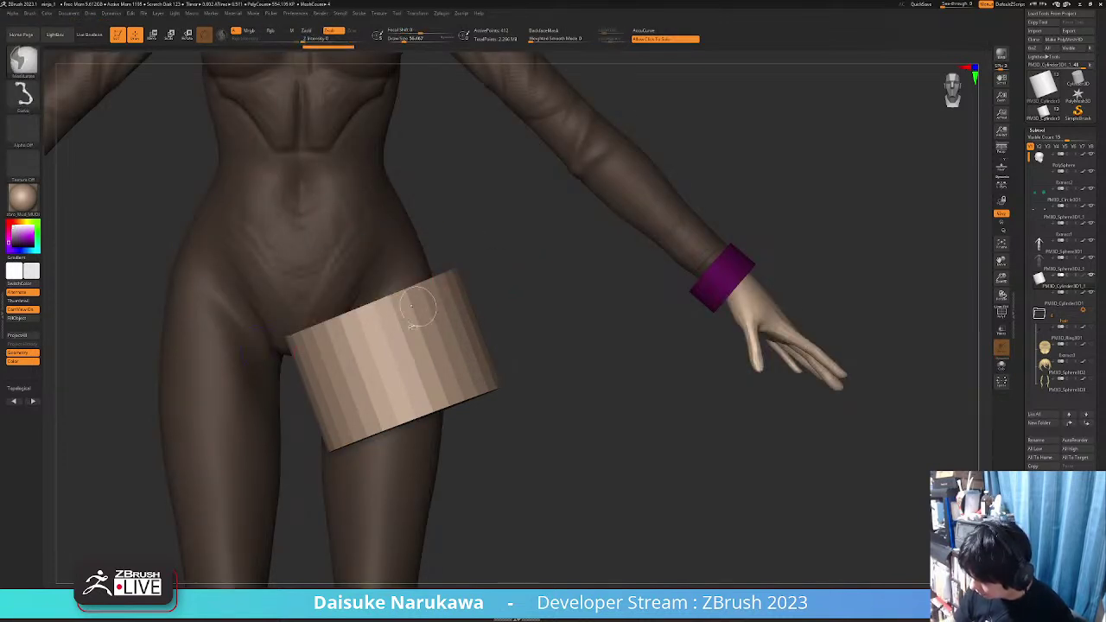
Cut away the cylinder's upper inner corner with a bent KnifeCurve stroke, undoing the first wrong-sided cut
mouse_move(303, 446)
ctrl+shift+mouse_down()
mouse_move(345, 403)
mouse_move(406, 263)
ctrl+shift+mouse_up()
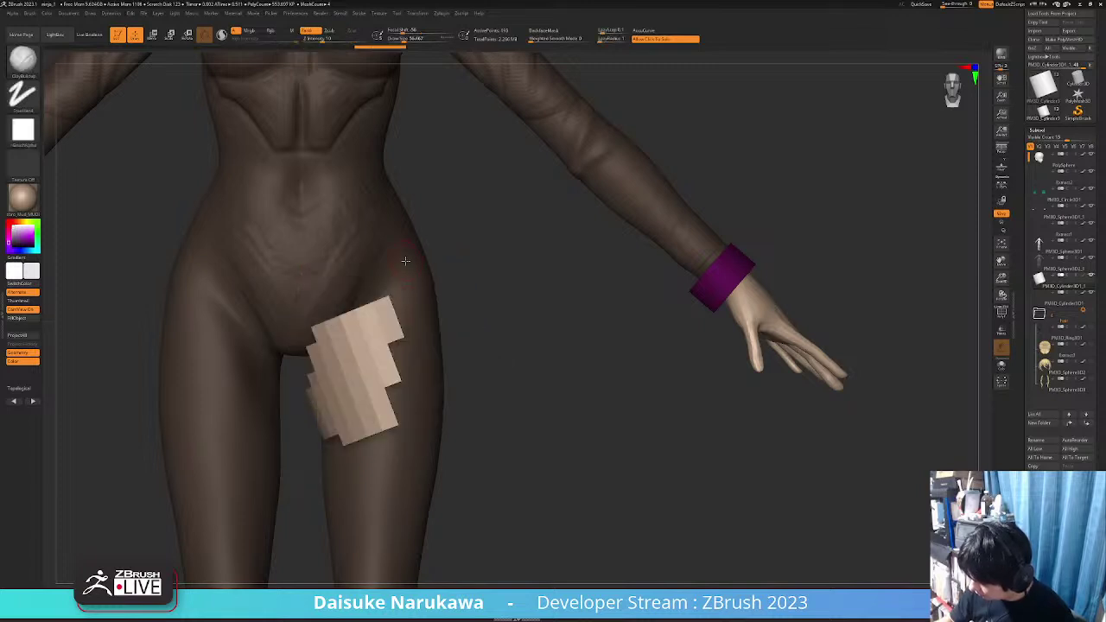
key(ctrl+z)
ctrl+shift+drag(377, 367, 419, 244)
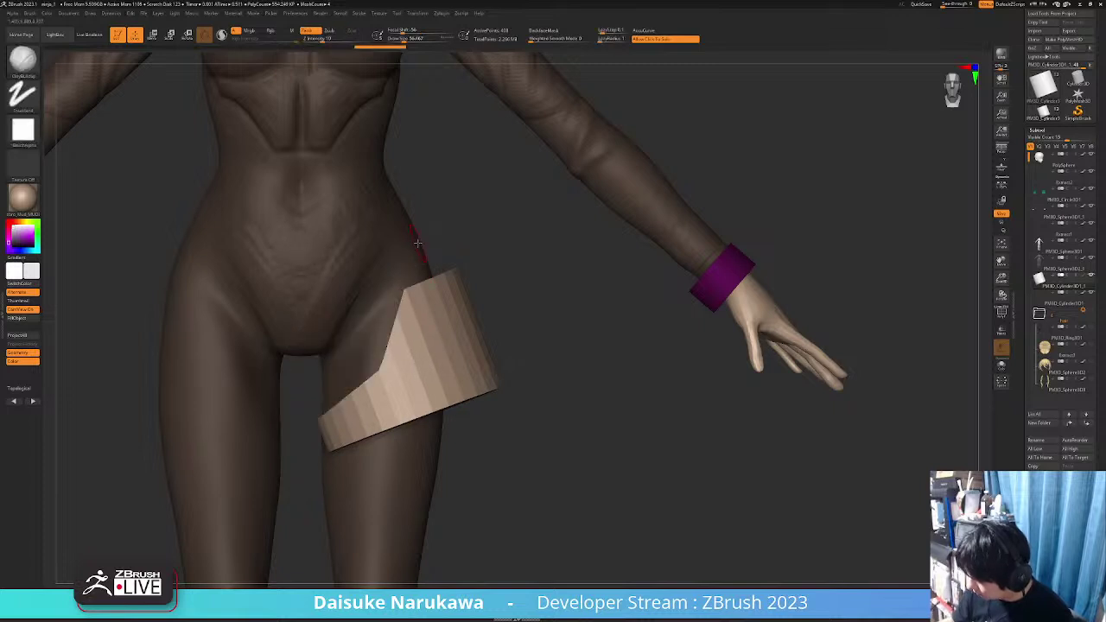
Shift the cut cylinder backward in side view so that it wraps around the left thigh
ctrl+right_drag(464, 417, 310, 387)
key(w)
ctrl+right_drag(411, 321, 428, 356)
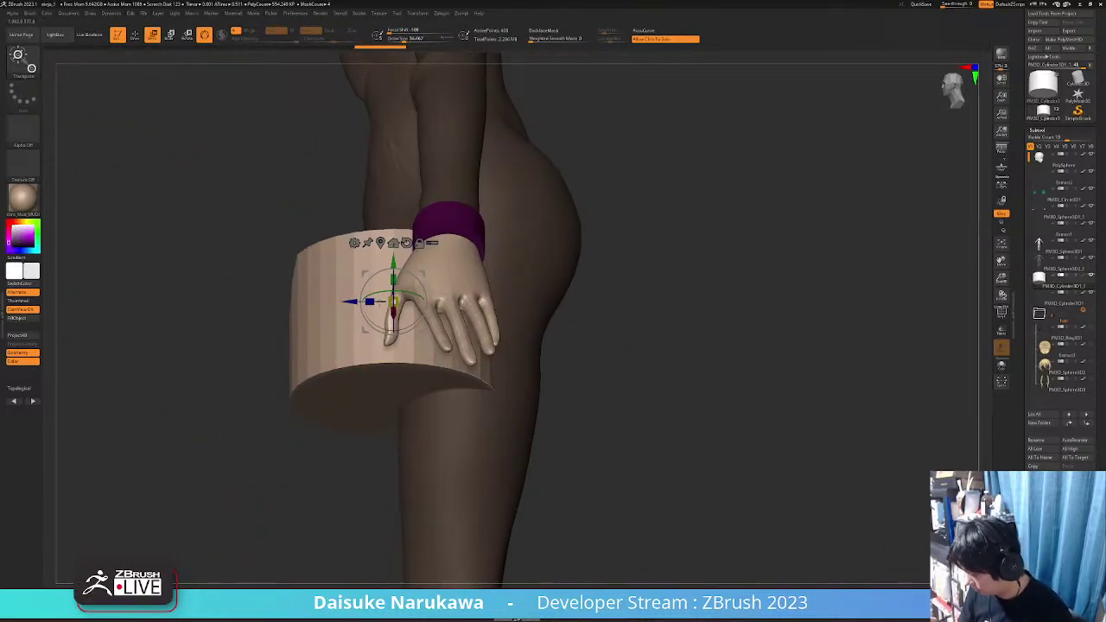
drag(350, 301, 424, 302)
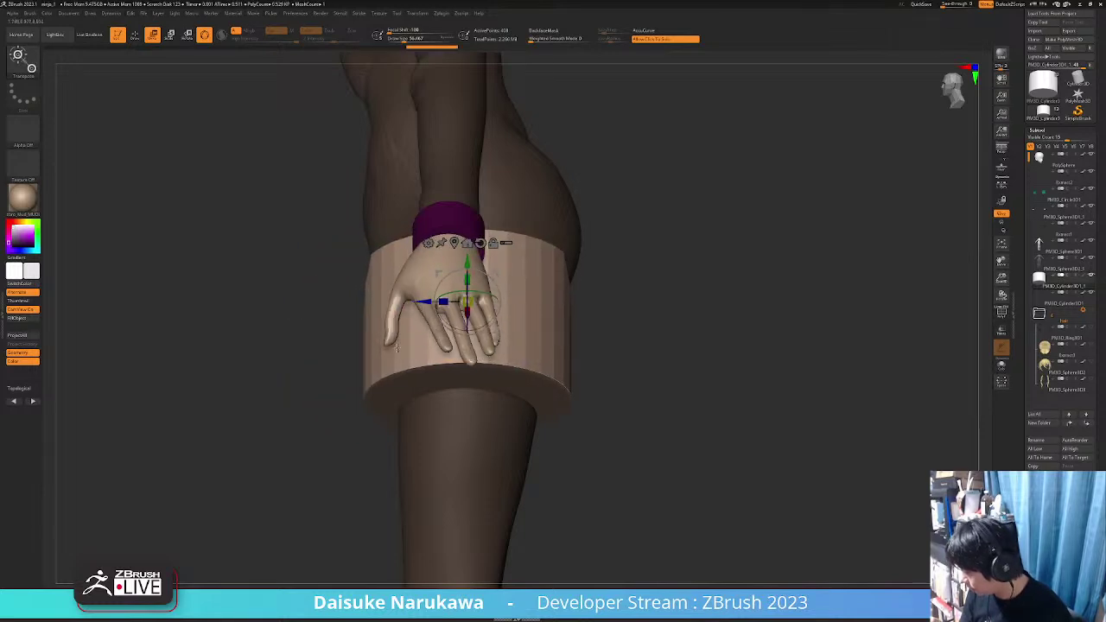
shift+right_drag(405, 310, 447, 275)
drag(365, 203, 368, 209)
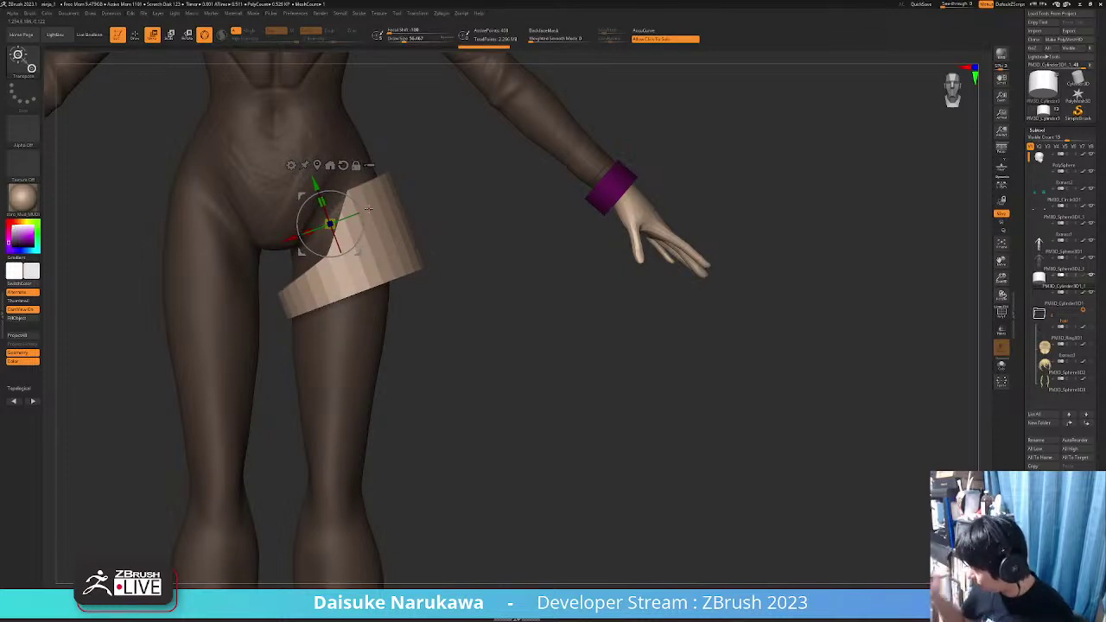
Show the polygon frame and trim a thin strip off the thigh piece's lower edge with KnifeCurve
click(1002, 314)
ctrl+right_drag(463, 307, 501, 376)
right_drag(501, 376, 501, 293)
ctrl+shift+drag(527, 280, 211, 392)
Isolate the thigh piece's outer wall using SelectRect and delete its hidden cap faces
ctrl+shift+click(25, 63)
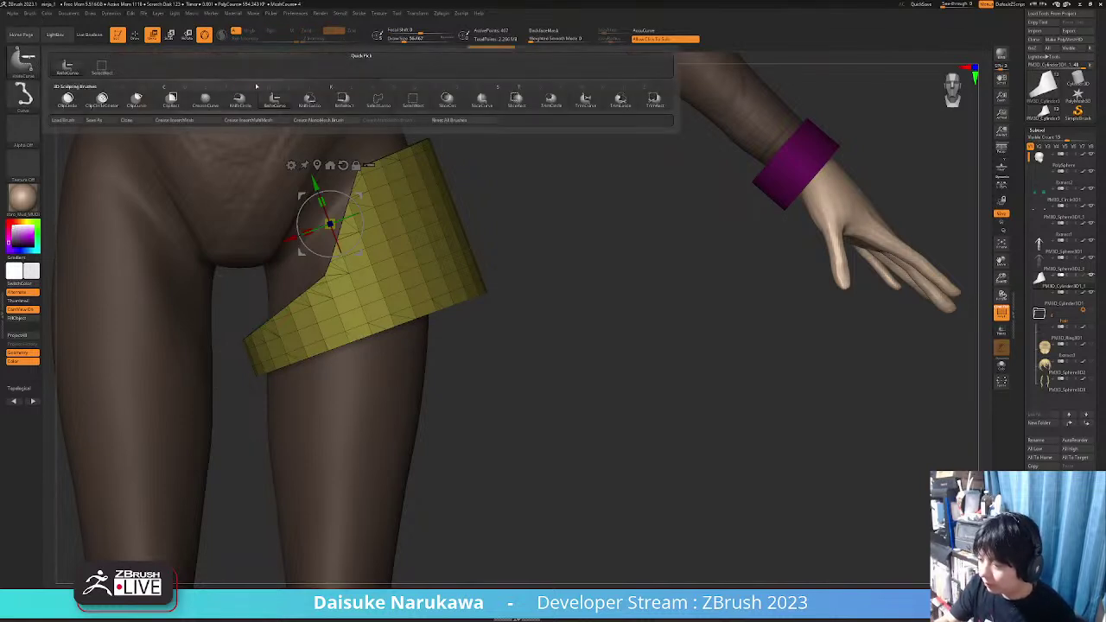
ctrl+shift+click(115, 71)
click(425, 242)
right_drag(424, 242, 458, 281)
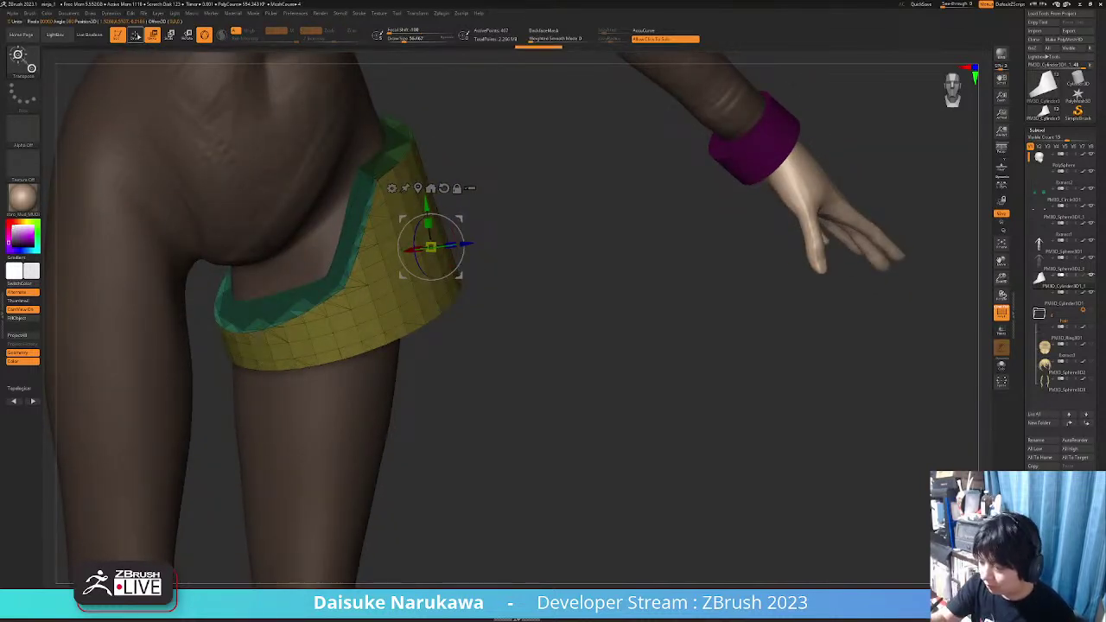
key(q)
ctrl+drag(540, 326, 536, 298)
ctrl+shift+click(442, 262)
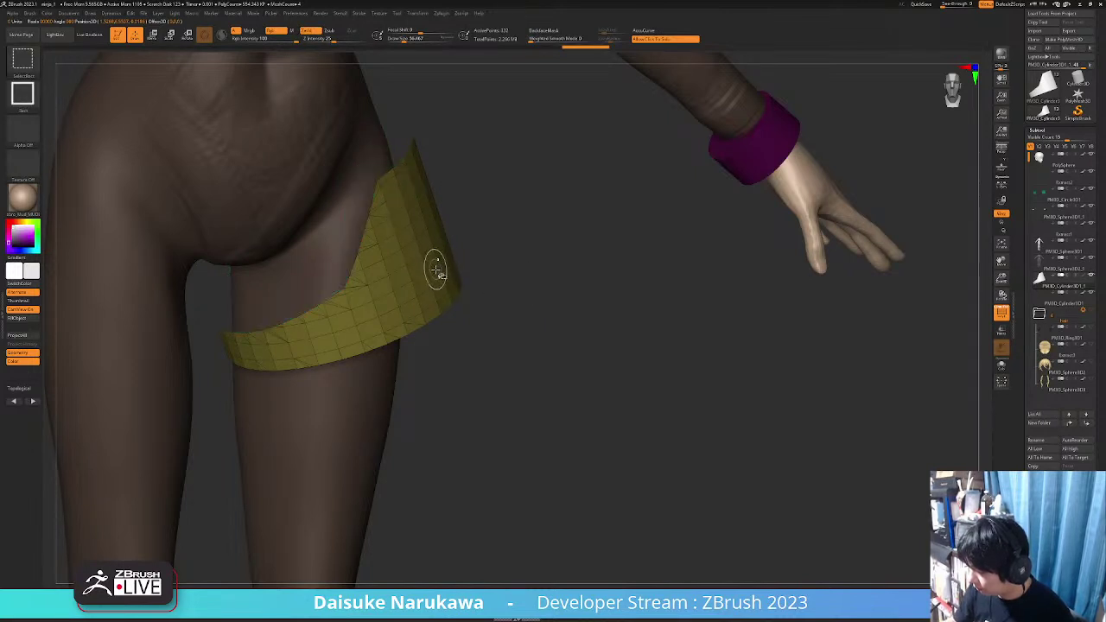
Mask the thigh piece's lower inner corner, make it a separate polygroup, hide it and delete the hidden faces
right_drag(434, 270, 423, 318)
ctrl+shift+drag(268, 272, 333, 354)
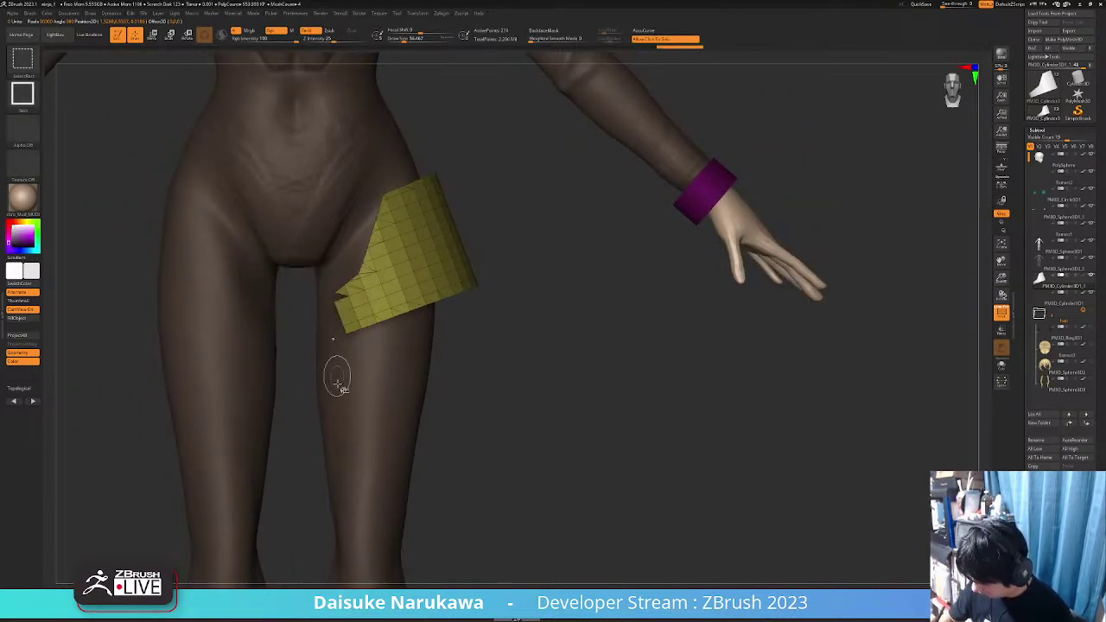
ctrl+shift+click(321, 357)
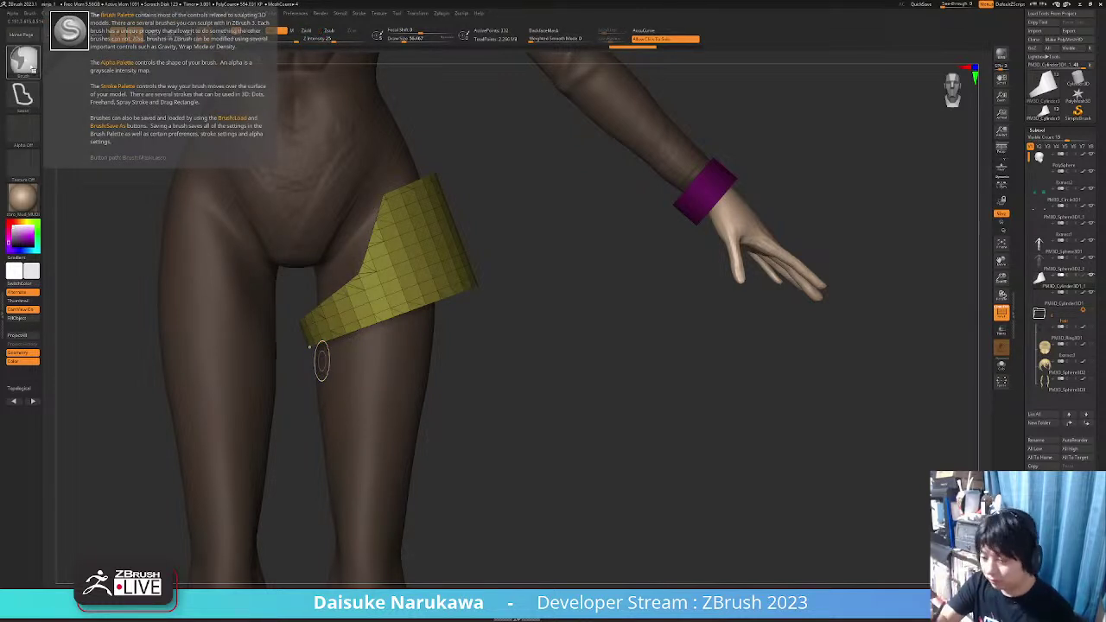
ctrl+click(36, 73)
mouse_move(294, 397)
ctrl+mouse_down()
mouse_move(308, 276)
mouse_move(357, 417)
mouse_move(302, 426)
ctrl+mouse_up()
key(ctrl+w)
right_drag(346, 446, 386, 420)
ctrl+alt+shift+click(307, 325)
mouse_move(329, 343)
right_down()
mouse_move(562, 363)
mouse_move(348, 375)
mouse_move(488, 369)
right_up()
mouse_move(489, 369)
mouse_down()
mouse_move(459, 368)
mouse_move(482, 366)
mouse_move(472, 414)
mouse_move(394, 516)
mouse_up()
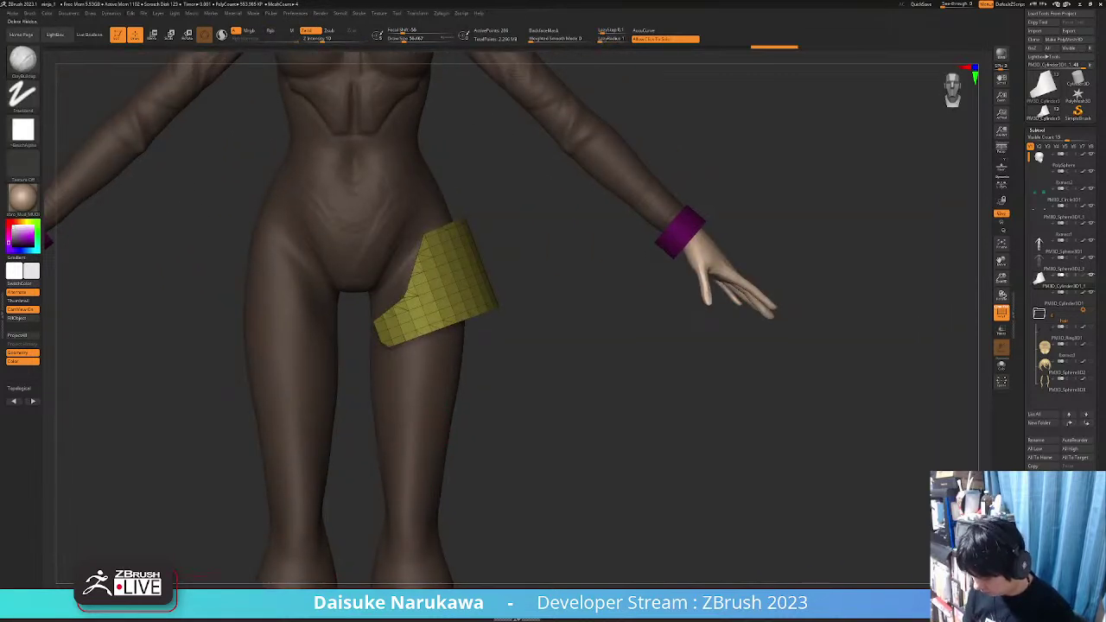
Remesh the thigh piece with ZRemesher and mirror it onto the other thigh
alt+drag(486, 371, 467, 395)
key(ctrl+z)
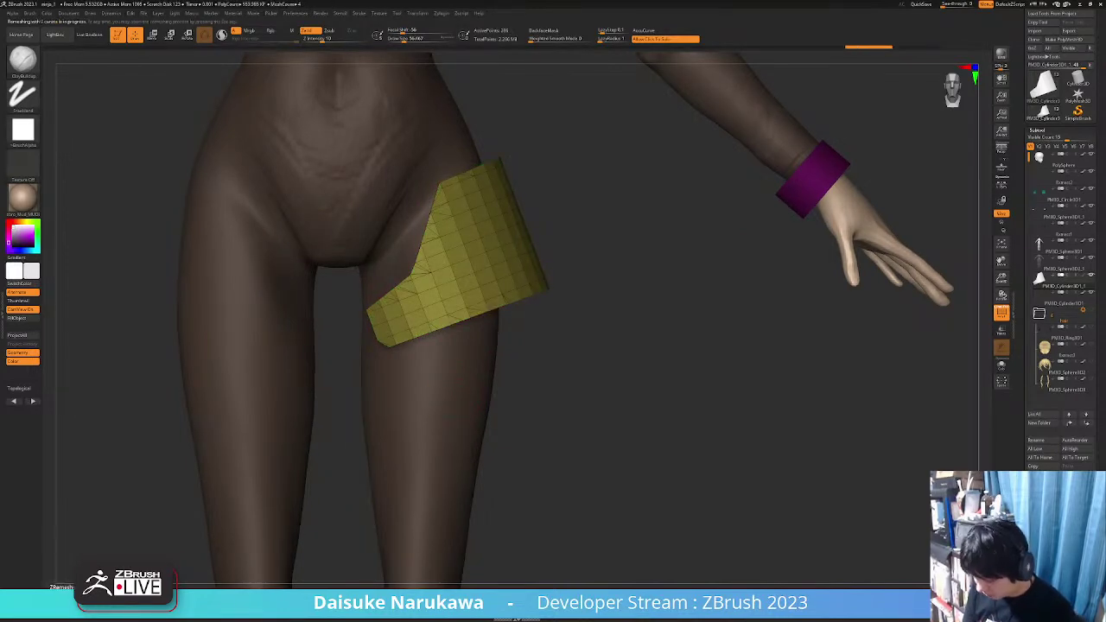
mouse_move(519, 396)
mouse_down()
mouse_move(398, 387)
mouse_move(439, 388)
mouse_move(406, 333)
mouse_up()
mouse_move(406, 333)
shift+mouse_down()
mouse_move(419, 357)
mouse_move(406, 415)
mouse_move(445, 417)
shift+mouse_up()
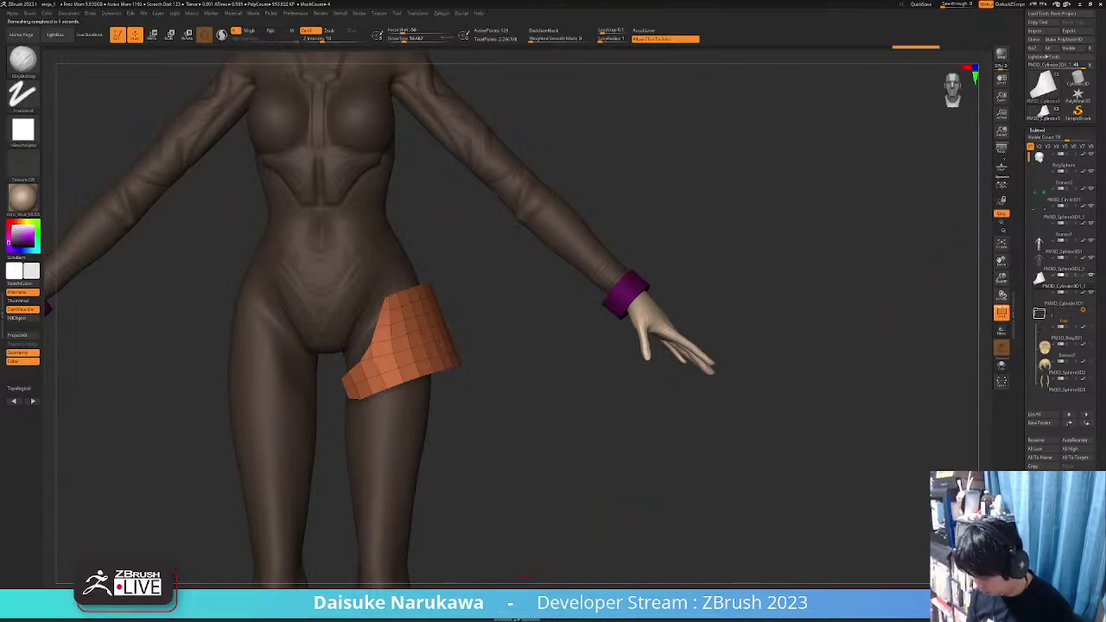
alt+drag(516, 445, 545, 495)
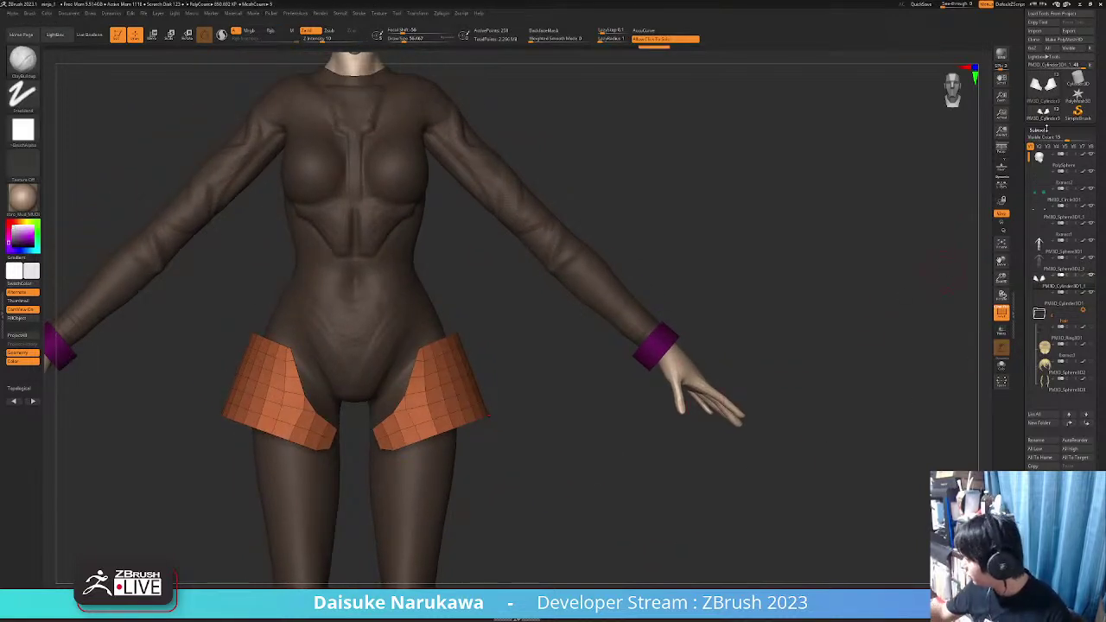
Give the thigh guards a Dynamic Subdiv thickness of about 0.07
click(1038, 131)
click(1042, 140)
click(1040, 139)
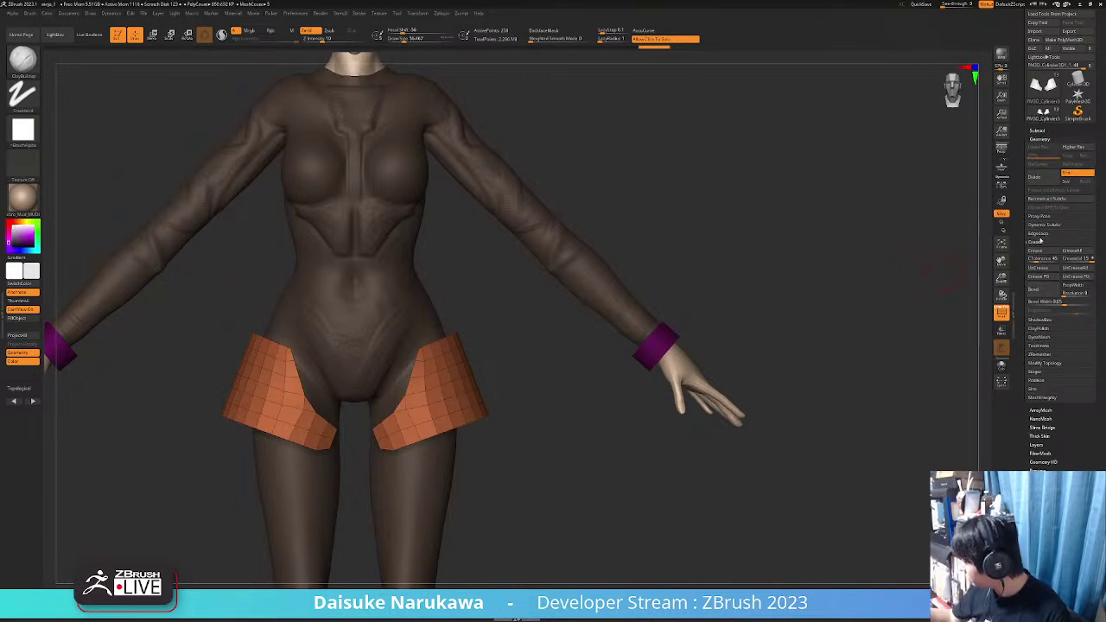
click(1043, 225)
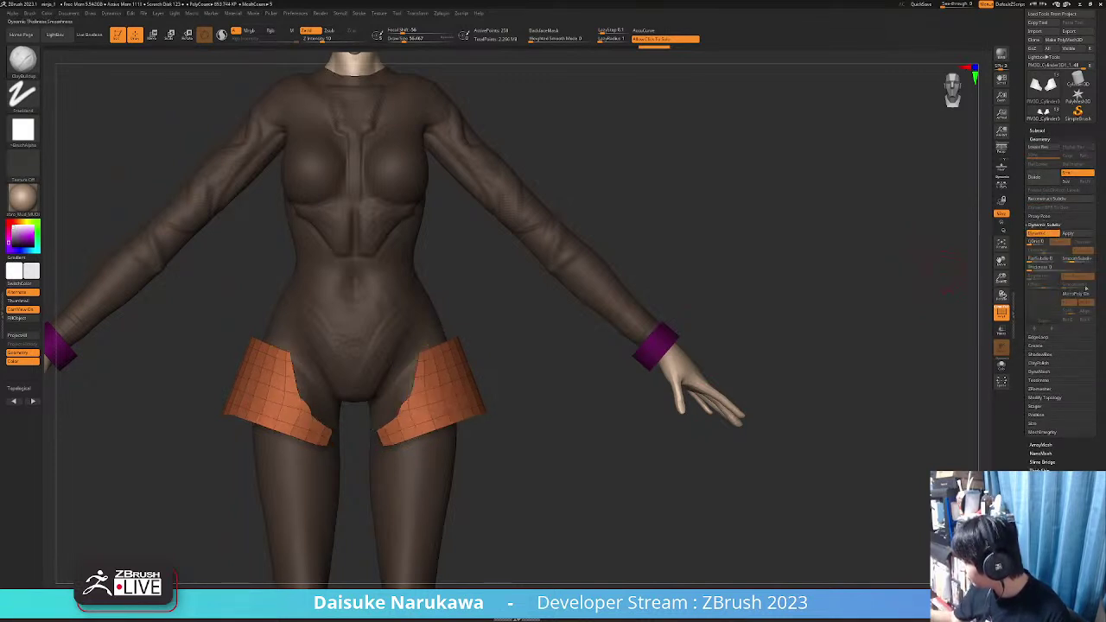
drag(1042, 267, 1046, 267)
alt+drag(771, 334, 647, 400)
drag(1048, 267, 1065, 268)
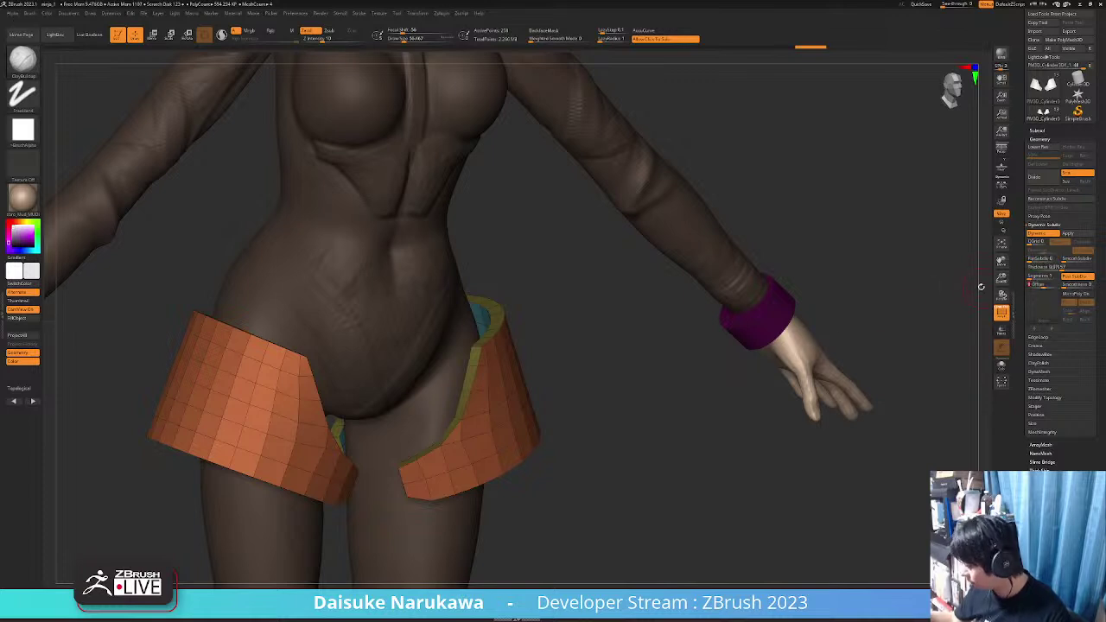
Tilt the thigh guards to flare outward and raise them slightly around the hips with the gizmo
drag(598, 417, 464, 259)
click(155, 34)
click(457, 258)
key(ctrl+z)
right_drag(472, 273, 457, 268)
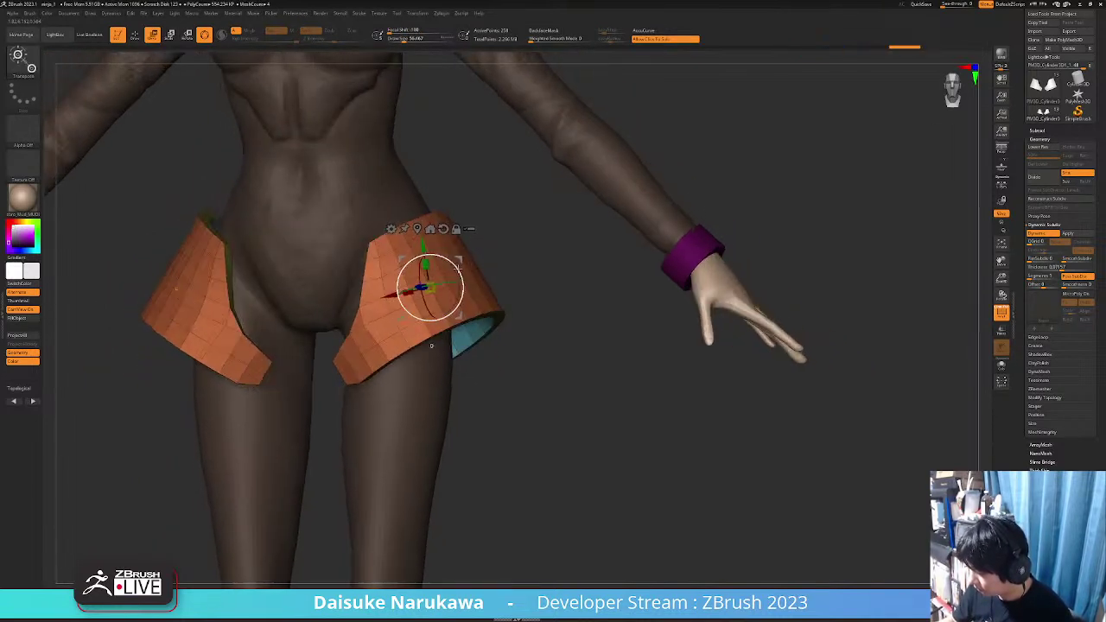
ctrl+right_drag(431, 345, 398, 394)
right_drag(398, 393, 512, 387)
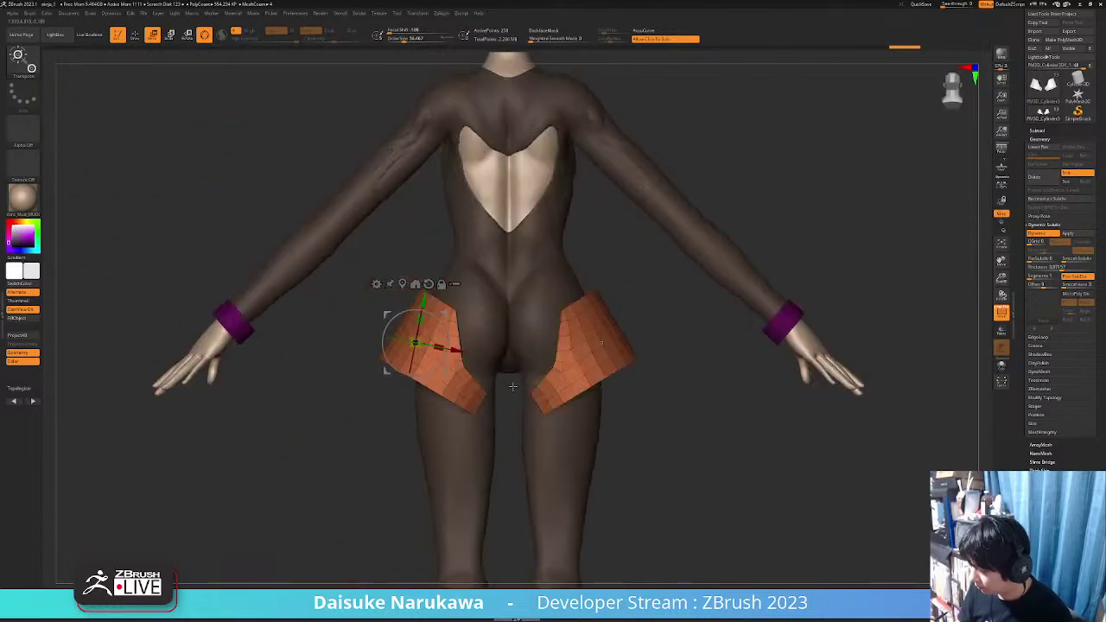
drag(512, 386, 458, 413)
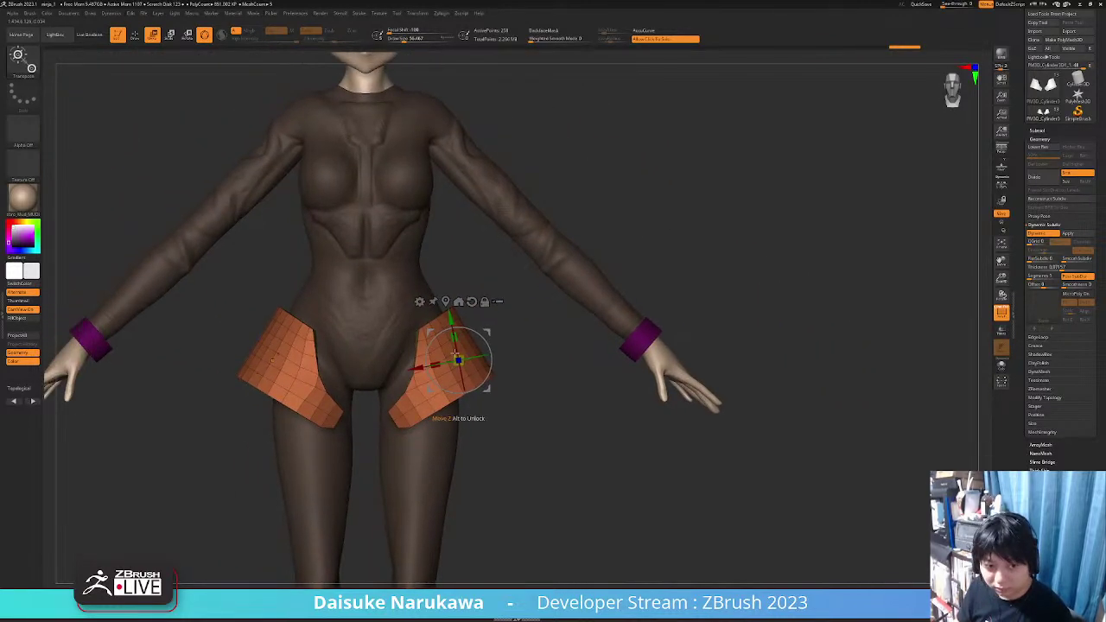
drag(456, 356, 462, 346)
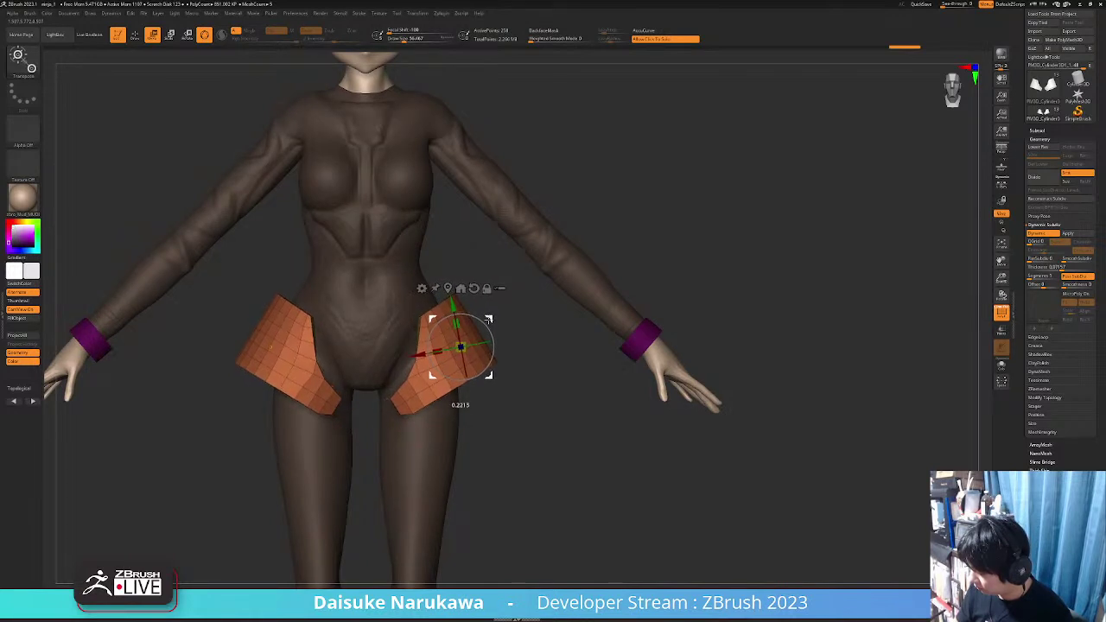
click(135, 36)
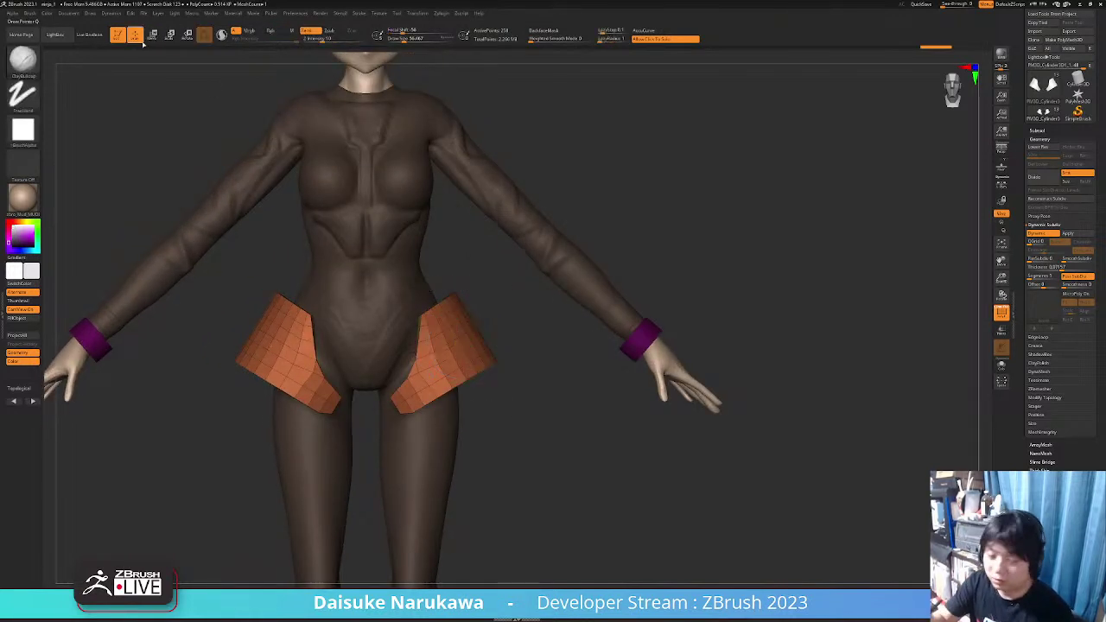
Hide the polygon frame and check the thigh guards against the whole figure
mouse_move(429, 388)
alt+right_down()
mouse_move(414, 369)
mouse_move(354, 380)
mouse_move(471, 382)
mouse_move(440, 385)
mouse_move(448, 433)
alt+right_up()
alt+click(388, 289)
right_drag(444, 325, 623, 277)
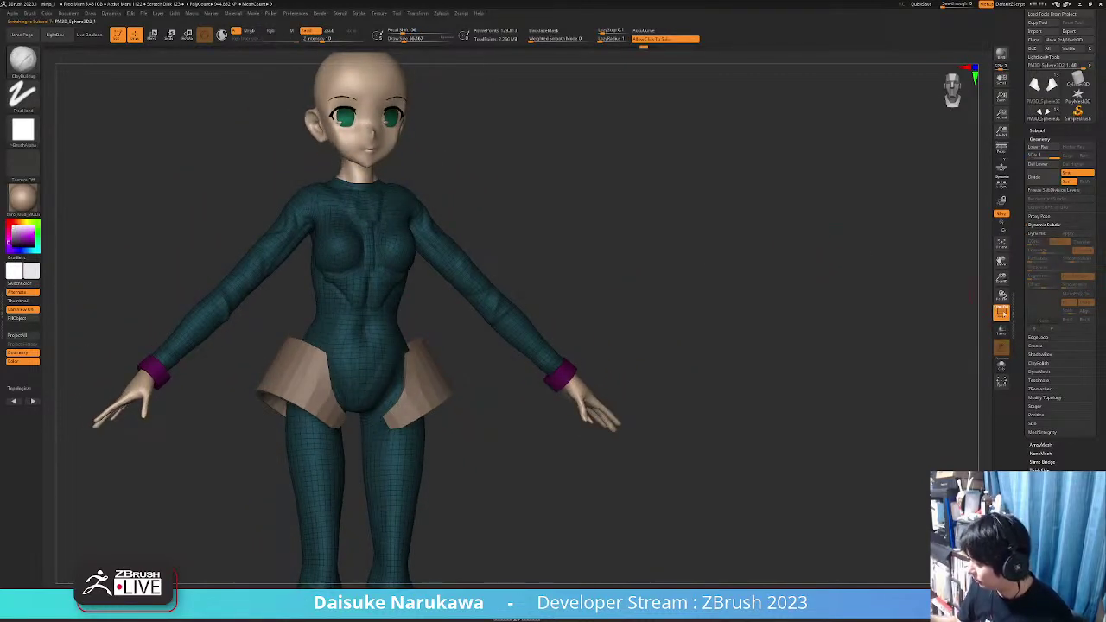
click(1002, 313)
right_drag(458, 374, 434, 381)
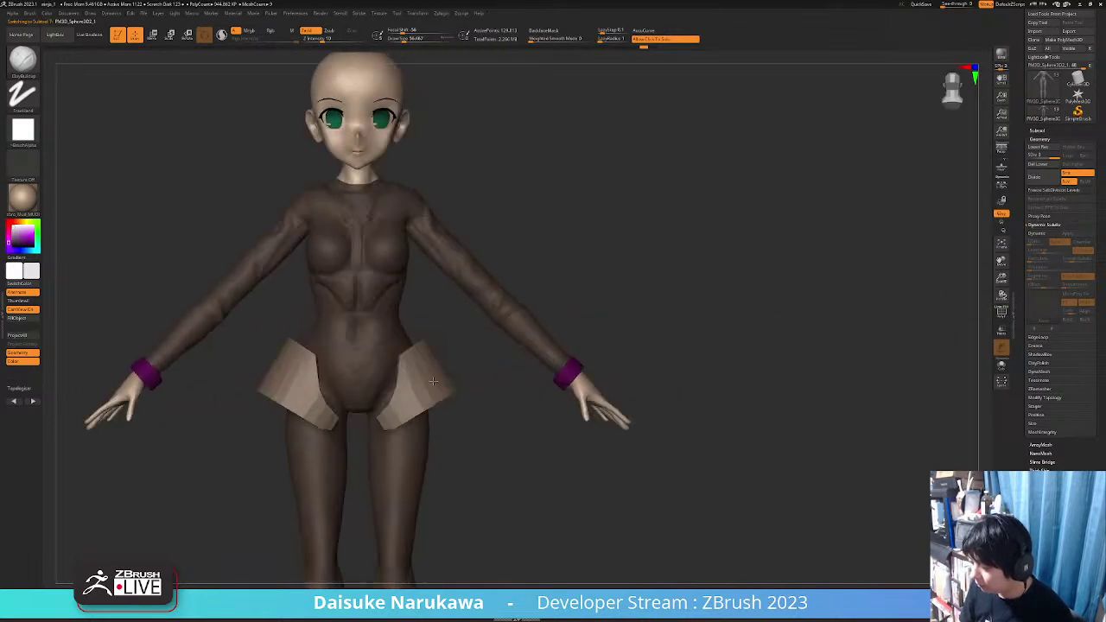
alt+click(427, 403)
alt+right_drag(477, 333, 448, 269)
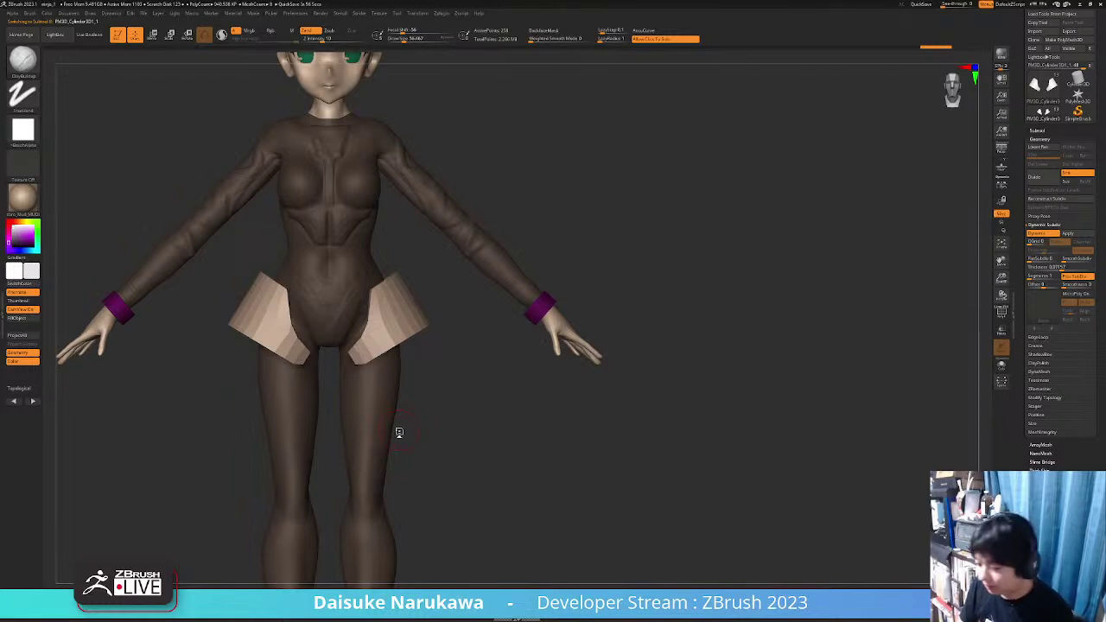
Select the bodysuit and insert a Sphere3D as a new subtool
alt+click(352, 297)
alt+right_drag(352, 297, 467, 285)
ctrl+right_drag(467, 285, 354, 399)
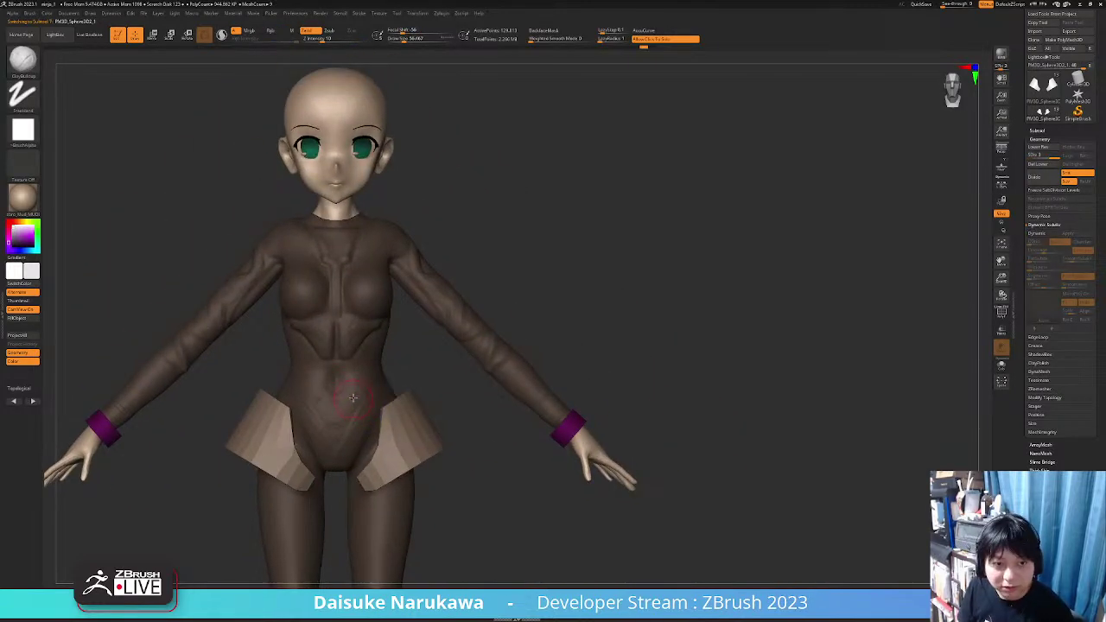
click(1037, 130)
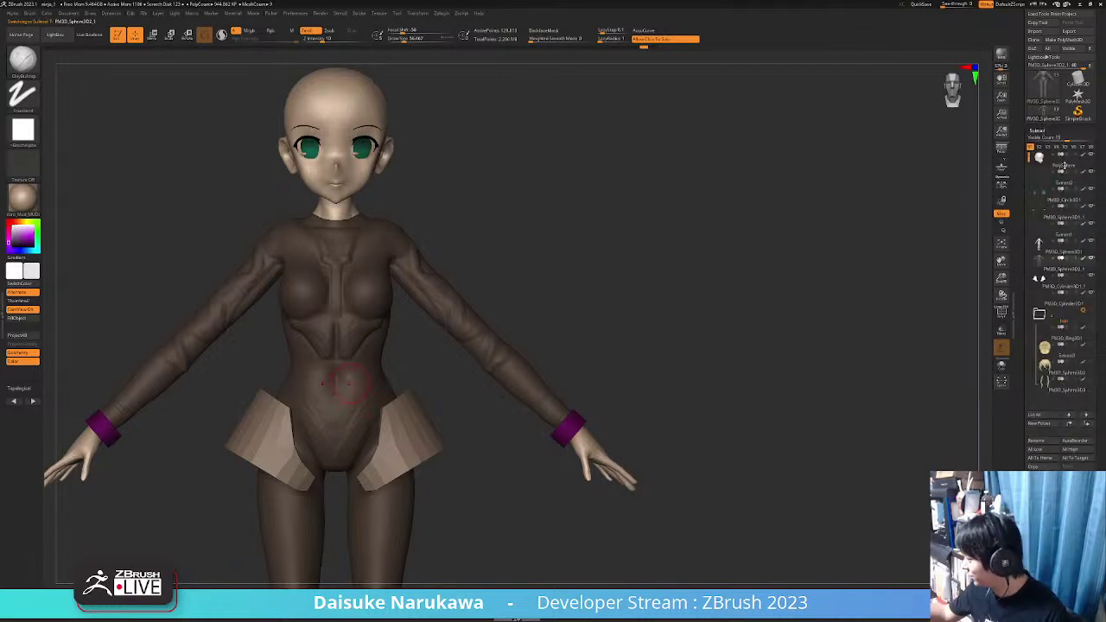
click(1076, 476)
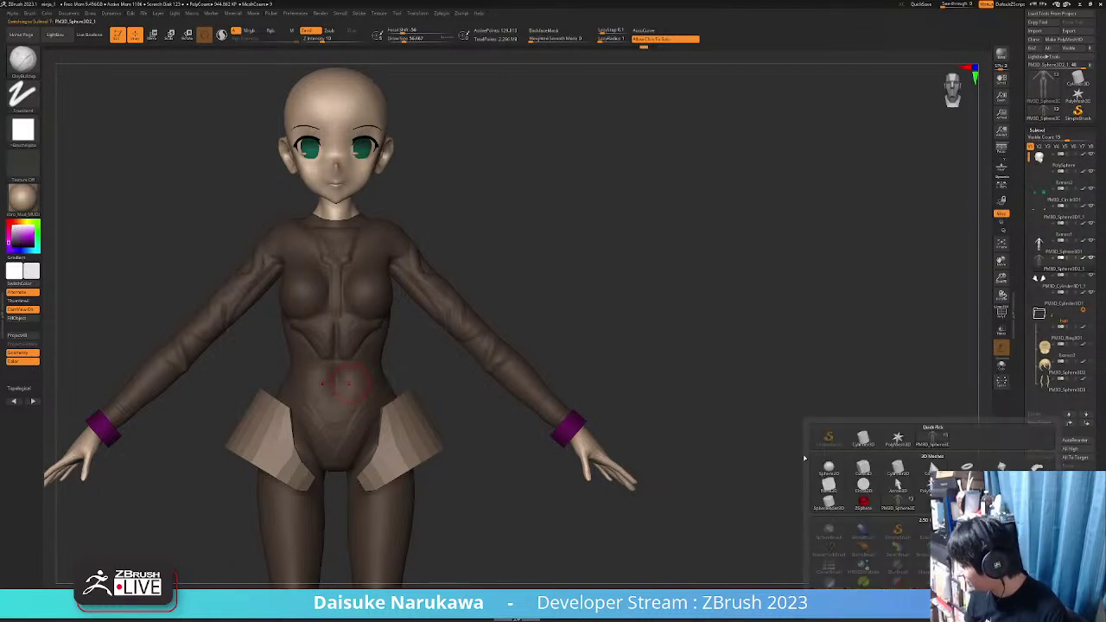
click(829, 467)
Move the sphere down to the neck, flatten it and tilt it forward to form a collar
key(w)
right_drag(251, 126, 360, 124)
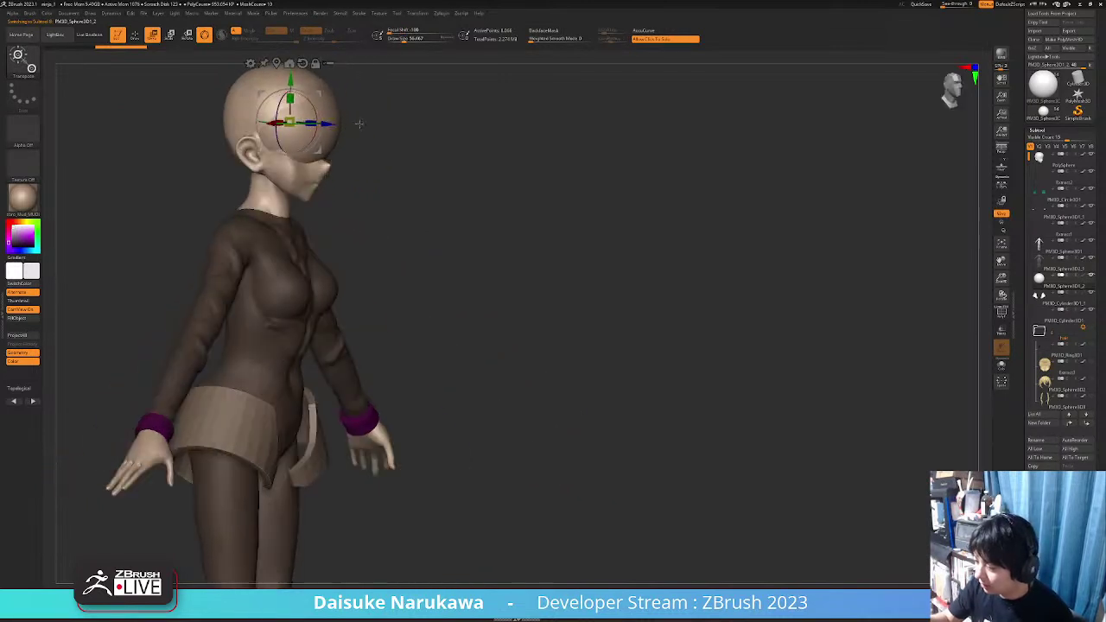
shift+drag(359, 124, 380, 126)
drag(308, 153, 287, 227)
drag(259, 176, 258, 198)
mouse_move(327, 177)
right_down()
mouse_move(238, 180)
mouse_move(326, 176)
right_up()
mouse_move(326, 177)
alt+right_down()
mouse_move(320, 210)
mouse_move(251, 212)
alt+right_up()
drag(275, 223, 278, 243)
right_drag(342, 210, 285, 234)
drag(271, 213, 272, 231)
right_drag(268, 227, 374, 224)
drag(250, 214, 252, 216)
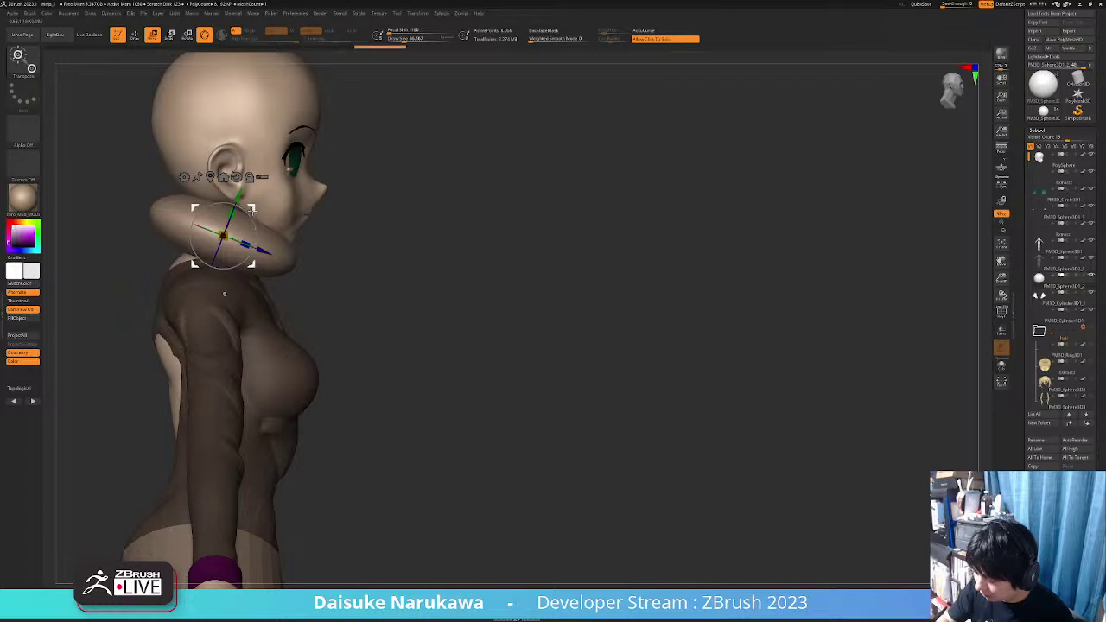
Choose the SnakeHook brush with a larger draw size and turn on BackfaceMask
key(q)
key(b)
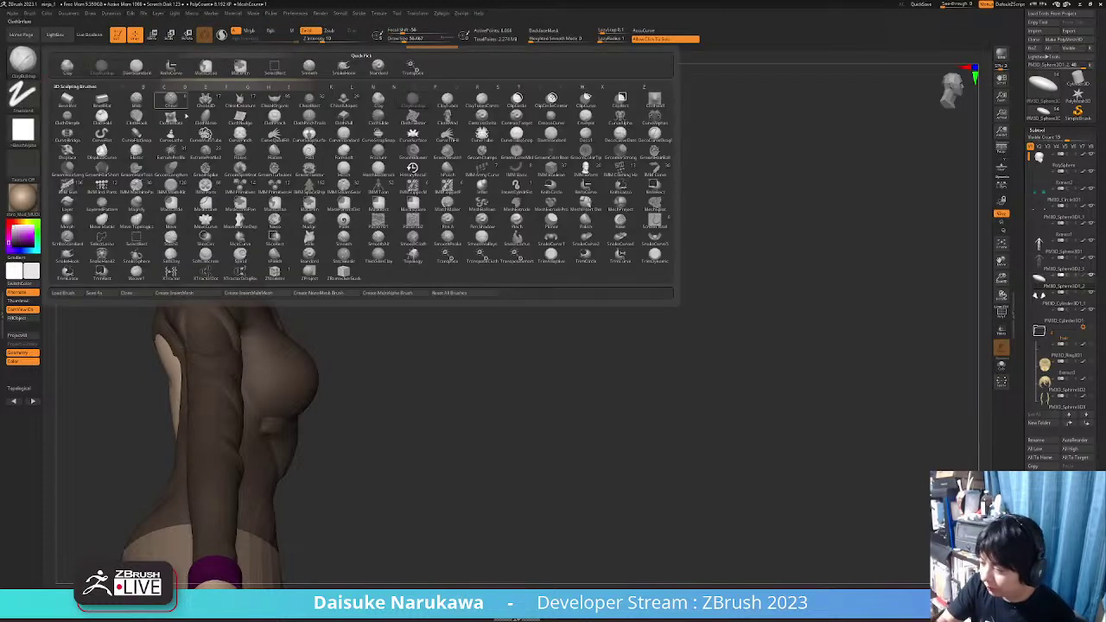
click(404, 38)
click(23, 64)
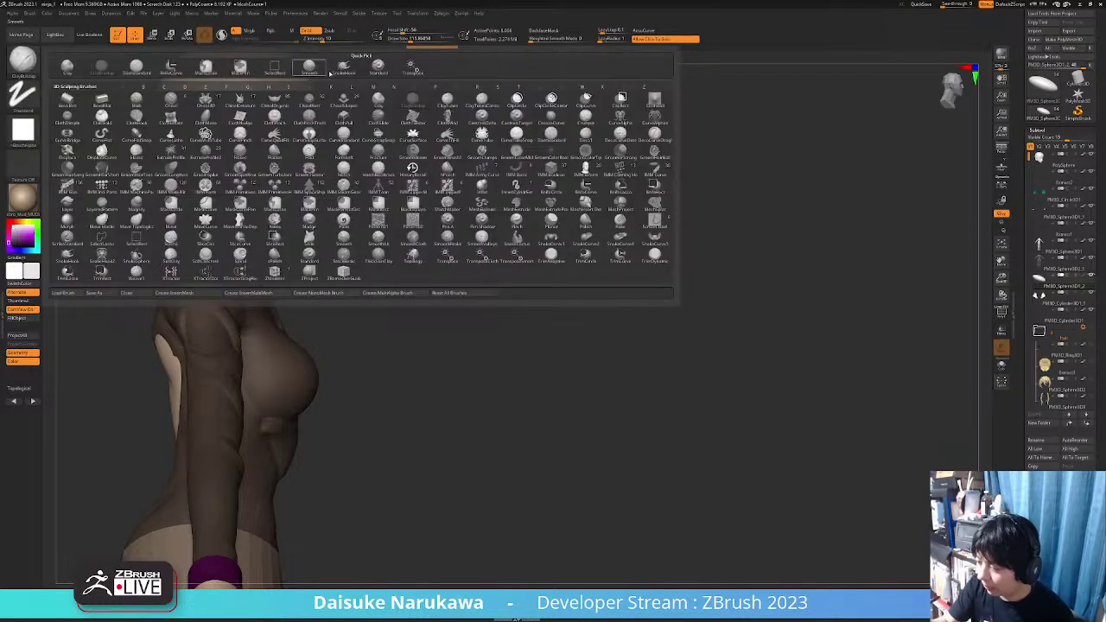
click(329, 69)
click(317, 88)
drag(345, 86, 506, 74)
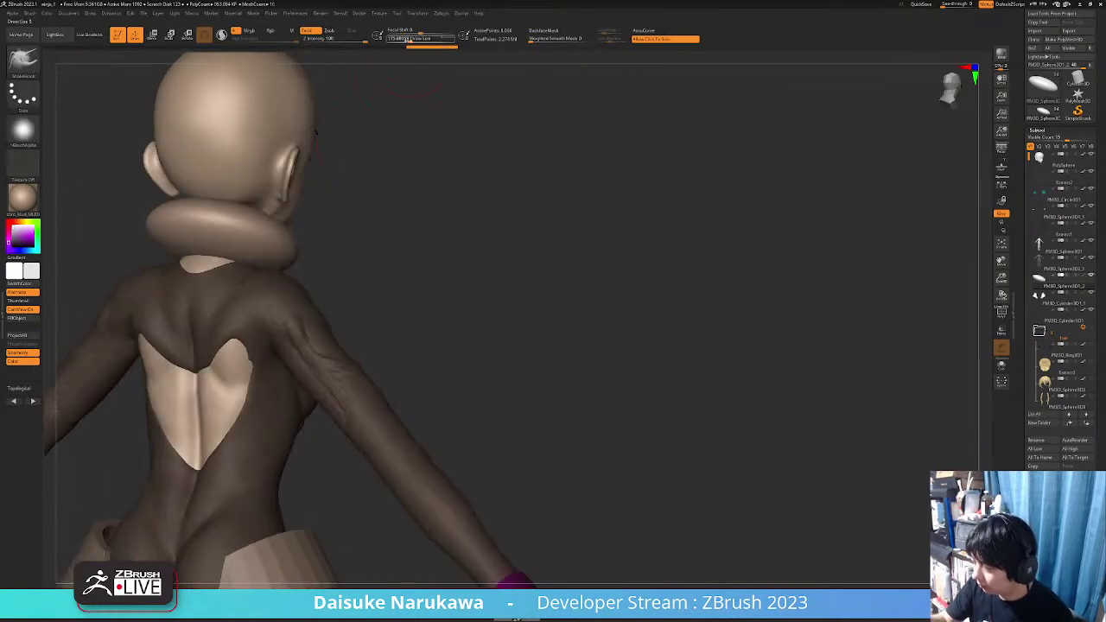
click(546, 31)
Pull the collar's rear lower edge down into a soft point over the upper back
alt+drag(214, 269, 256, 252)
right_drag(281, 254, 290, 259)
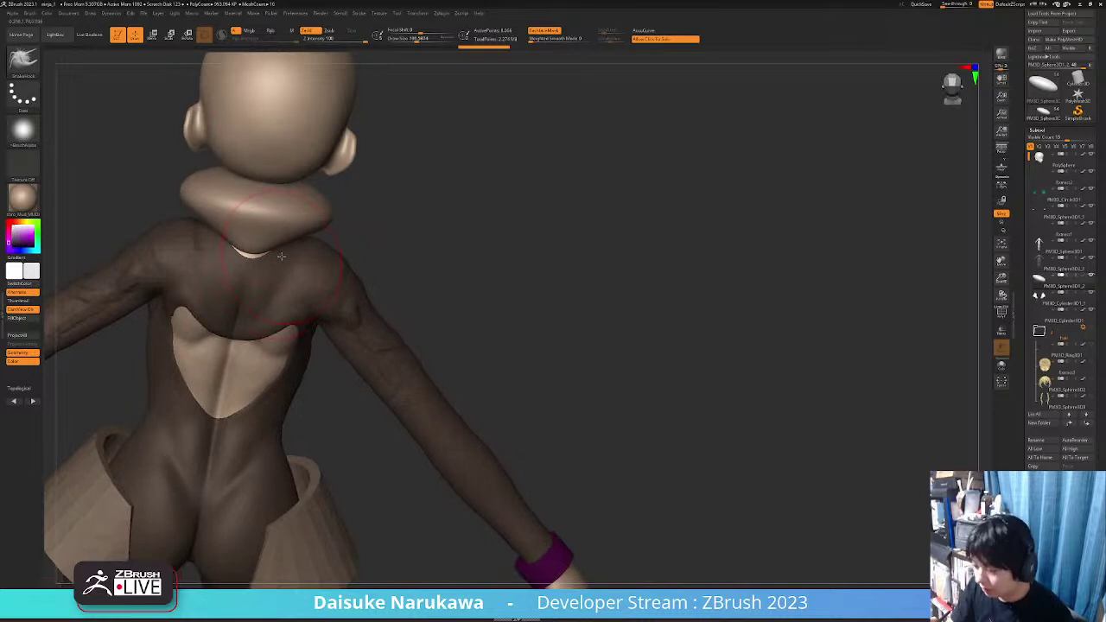
drag(296, 232, 298, 252)
right_drag(281, 250, 256, 258)
drag(264, 242, 268, 267)
right_drag(288, 251, 317, 255)
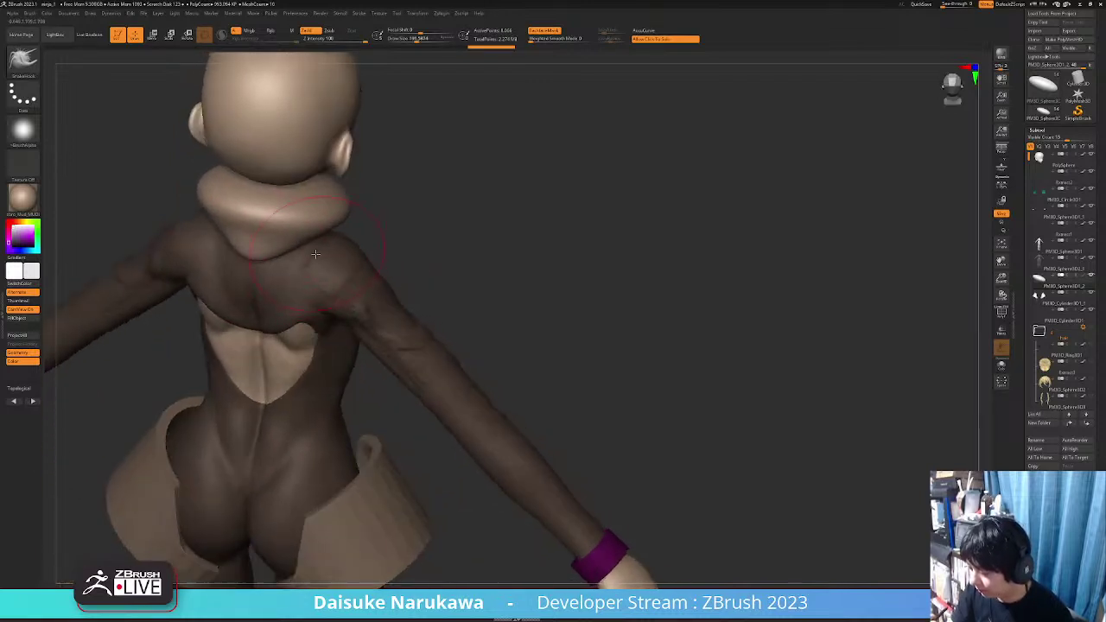
drag(306, 240, 306, 262)
right_drag(306, 262, 291, 264)
drag(298, 235, 300, 254)
Pull the collar's front and side lower edges down so they rest on the upper chest and shoulders
right_drag(554, 250, 389, 247)
mouse_move(389, 246)
mouse_down()
mouse_move(406, 255)
mouse_move(355, 304)
mouse_up()
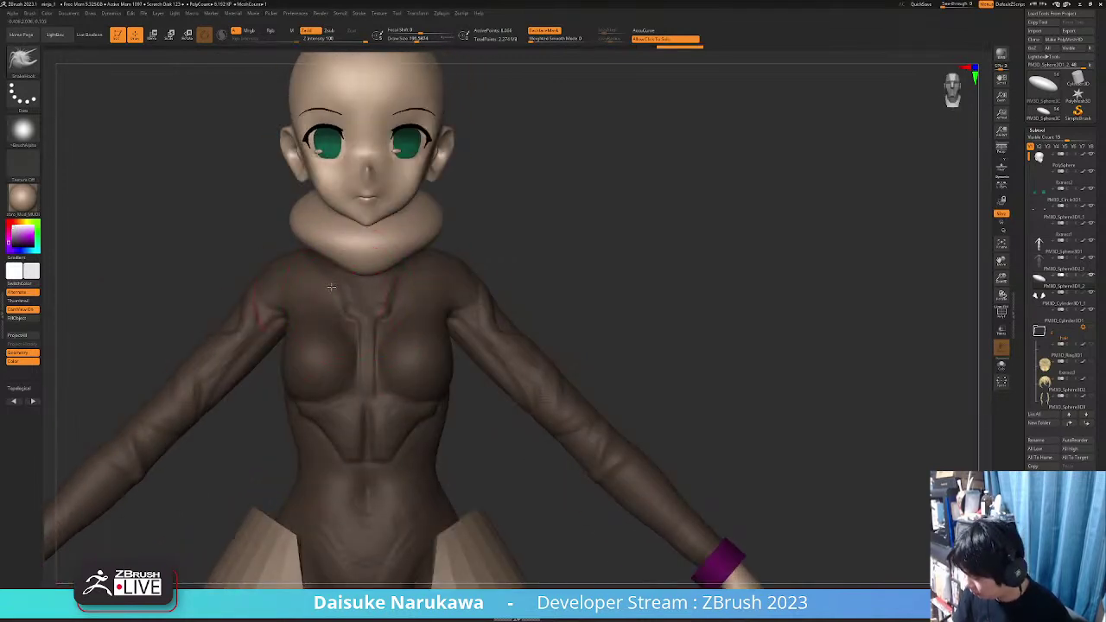
mouse_move(336, 286)
right_down()
mouse_move(389, 285)
mouse_move(346, 298)
right_up()
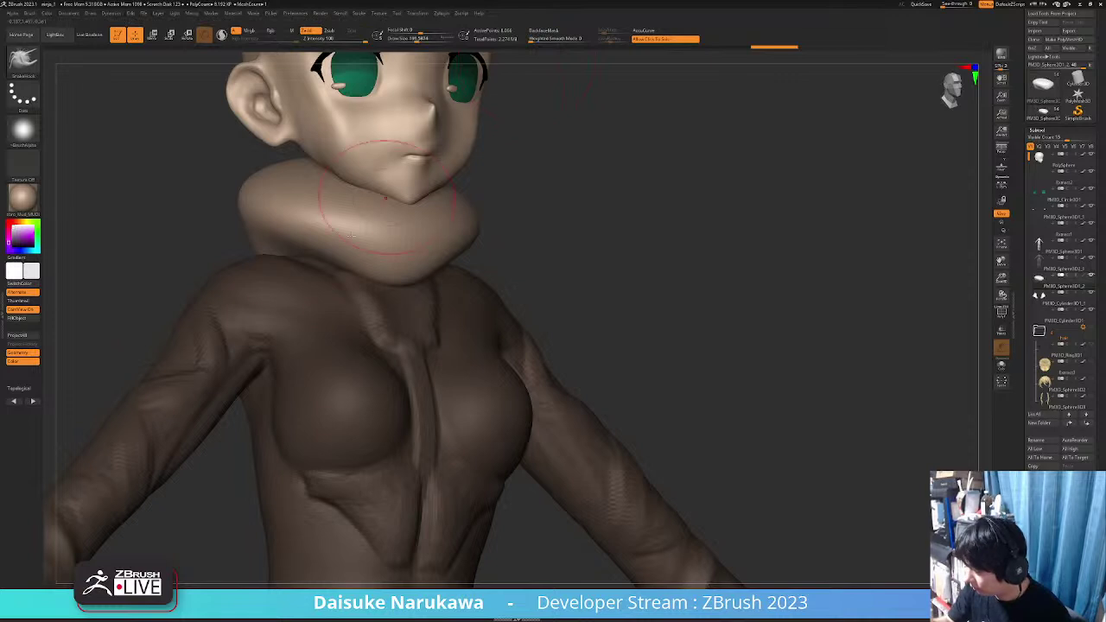
drag(350, 267, 371, 281)
right_drag(389, 281, 346, 290)
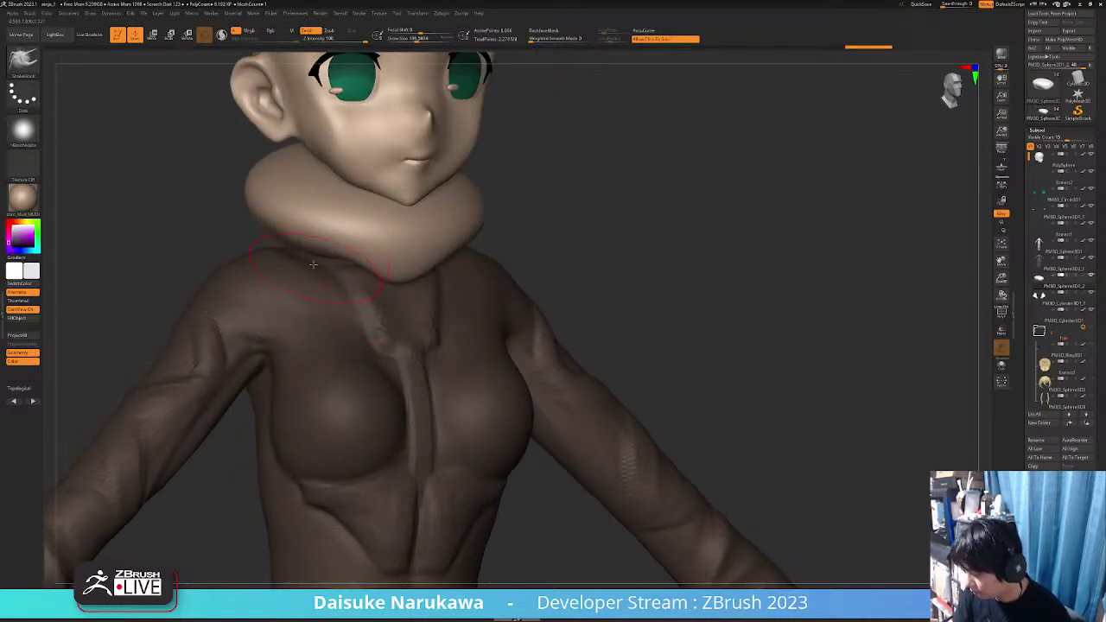
mouse_move(313, 263)
mouse_down()
mouse_move(270, 247)
mouse_move(464, 169)
mouse_move(452, 216)
mouse_move(472, 254)
mouse_move(514, 257)
mouse_move(515, 282)
mouse_move(471, 307)
mouse_up()
Isolate the collar and carve a round hollow into its top around the neck with ClayBuildup
key(alt+s)
ctrl+click(522, 288)
click(532, 274)
click(24, 64)
click(101, 67)
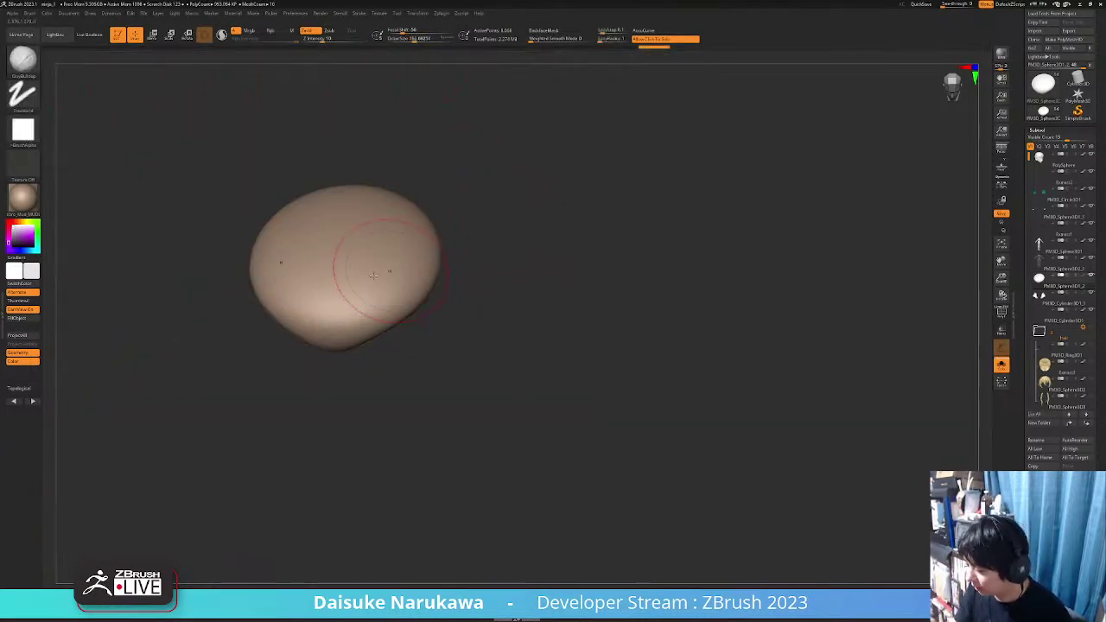
right_drag(374, 276, 352, 259)
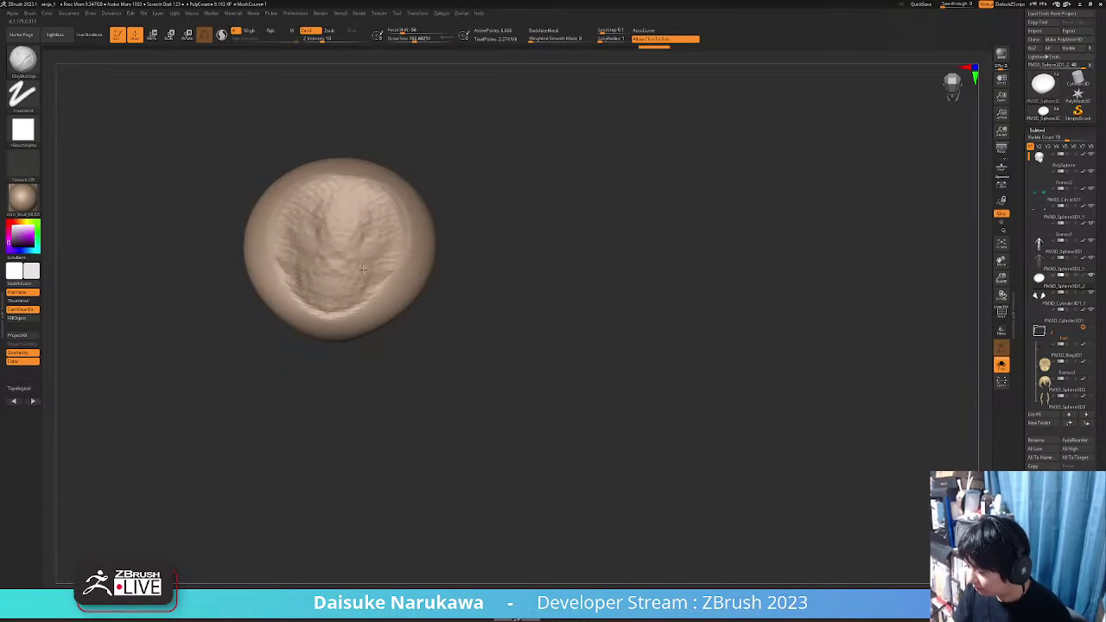
drag(362, 269, 389, 220)
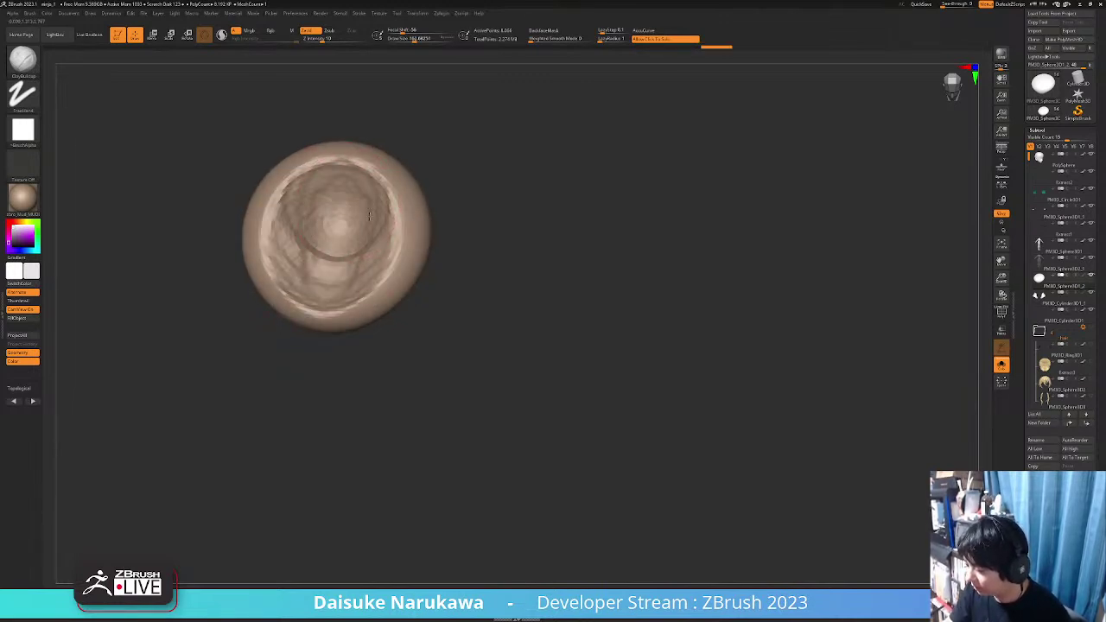
click(430, 268)
right_drag(376, 219, 419, 318)
mouse_move(418, 318)
mouse_down()
mouse_move(445, 306)
mouse_move(430, 317)
mouse_move(400, 305)
mouse_up()
right_drag(400, 305, 390, 333)
drag(390, 333, 262, 317)
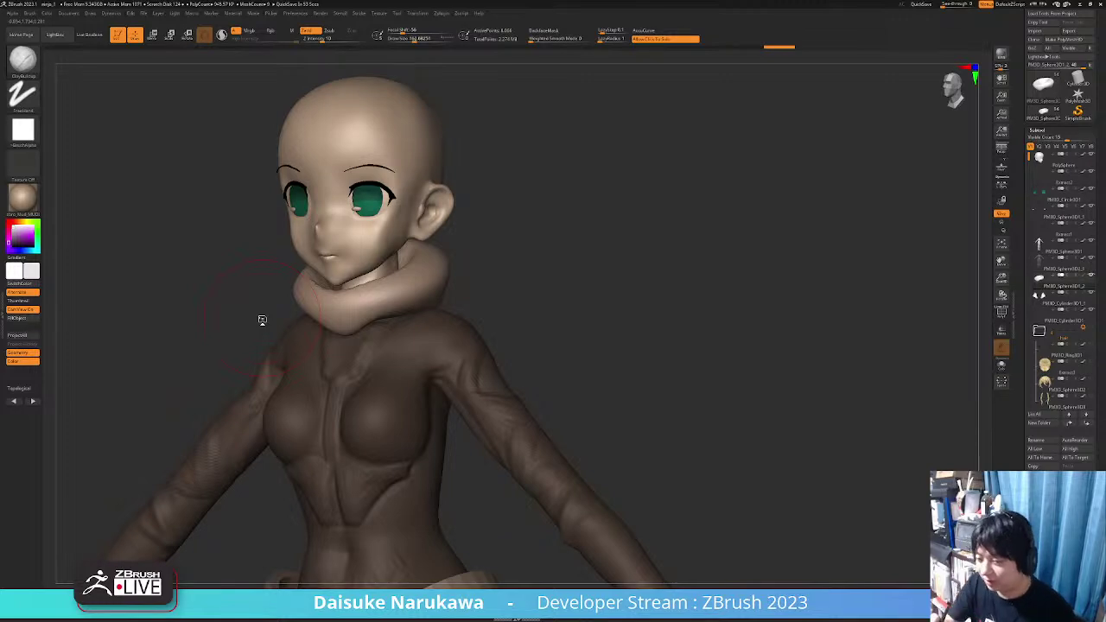
Draw the collar's front lower edge down into a squared tab over the upper chest with SnakeHook
click(22, 59)
click(425, 62)
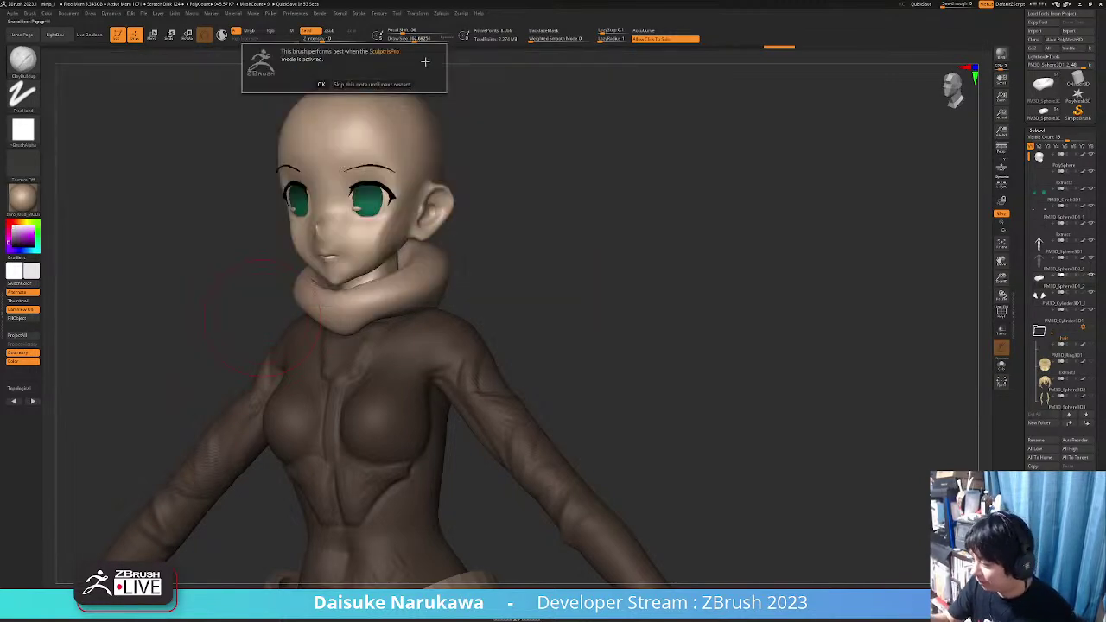
click(322, 84)
mouse_move(190, 250)
mouse_down()
mouse_move(285, 242)
mouse_move(298, 259)
mouse_up()
drag(347, 318, 362, 353)
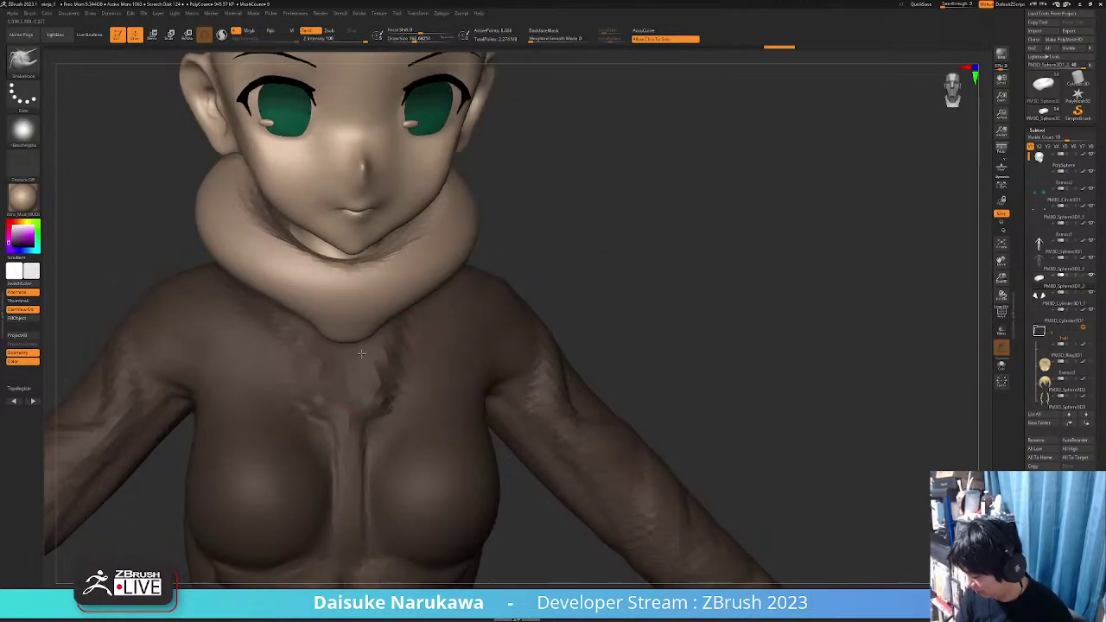
right_drag(361, 353, 363, 339)
drag(367, 334, 378, 340)
right_drag(384, 347, 359, 363)
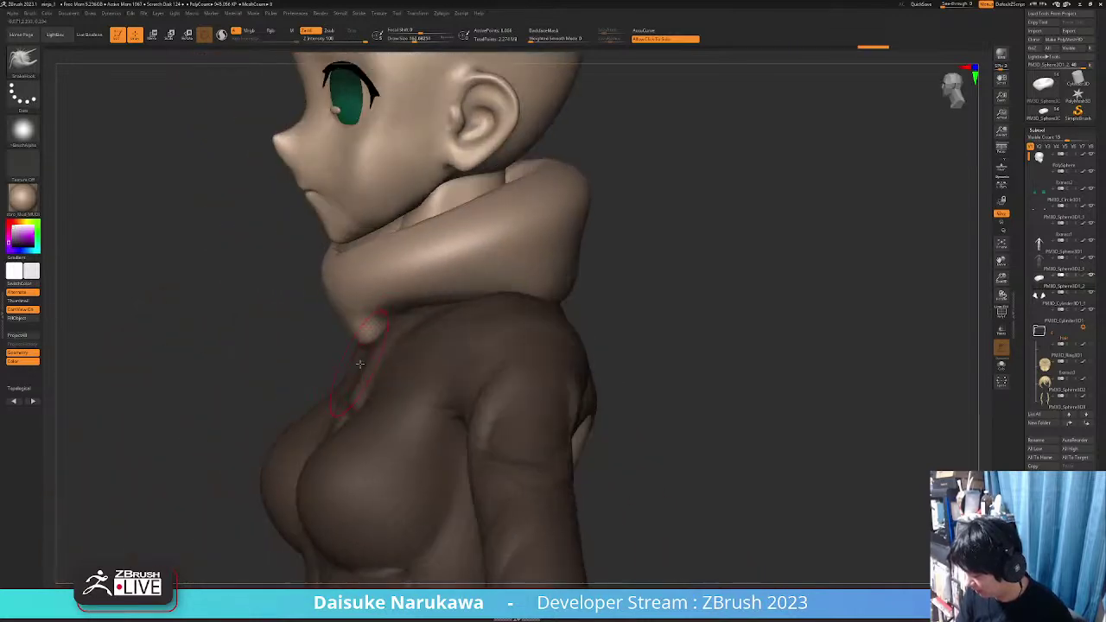
mouse_move(364, 372)
mouse_down()
mouse_move(340, 324)
mouse_move(351, 345)
mouse_move(388, 361)
mouse_up()
right_drag(388, 373, 394, 339)
drag(399, 300, 427, 278)
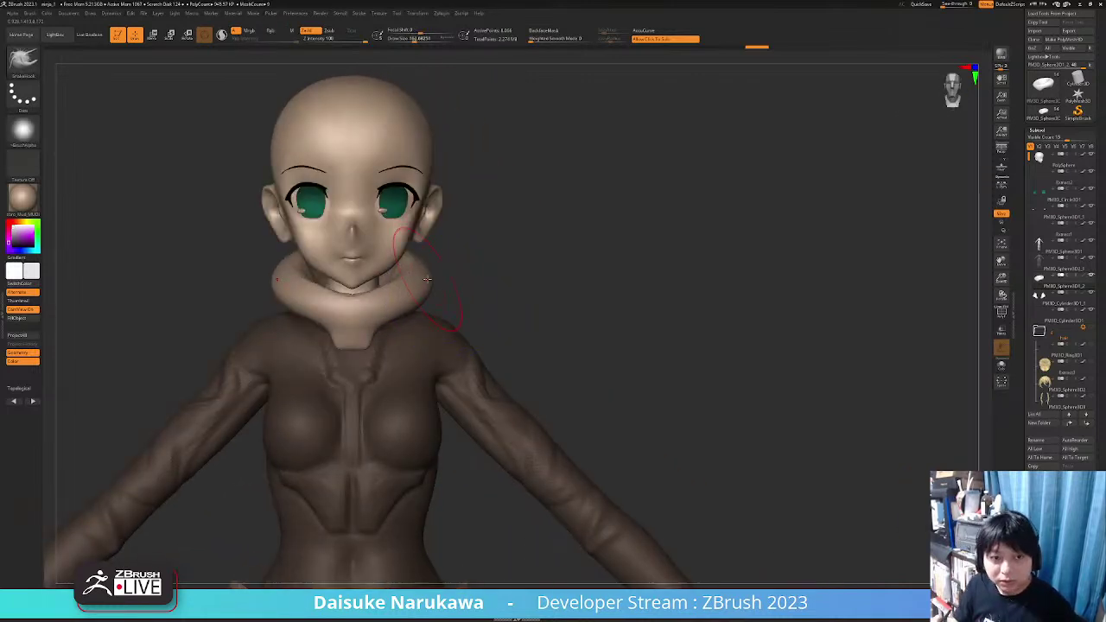
Refine the shape of the collar's squared front tab with SnakeHook, checking it from the front and side
drag(393, 300, 370, 303)
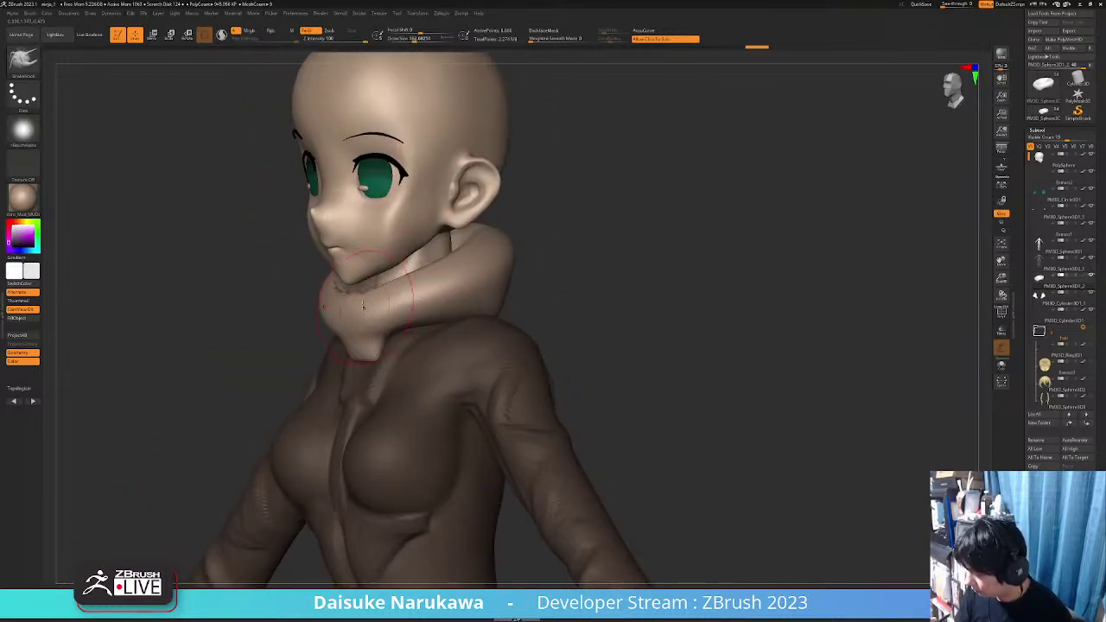
right_drag(363, 306, 383, 297)
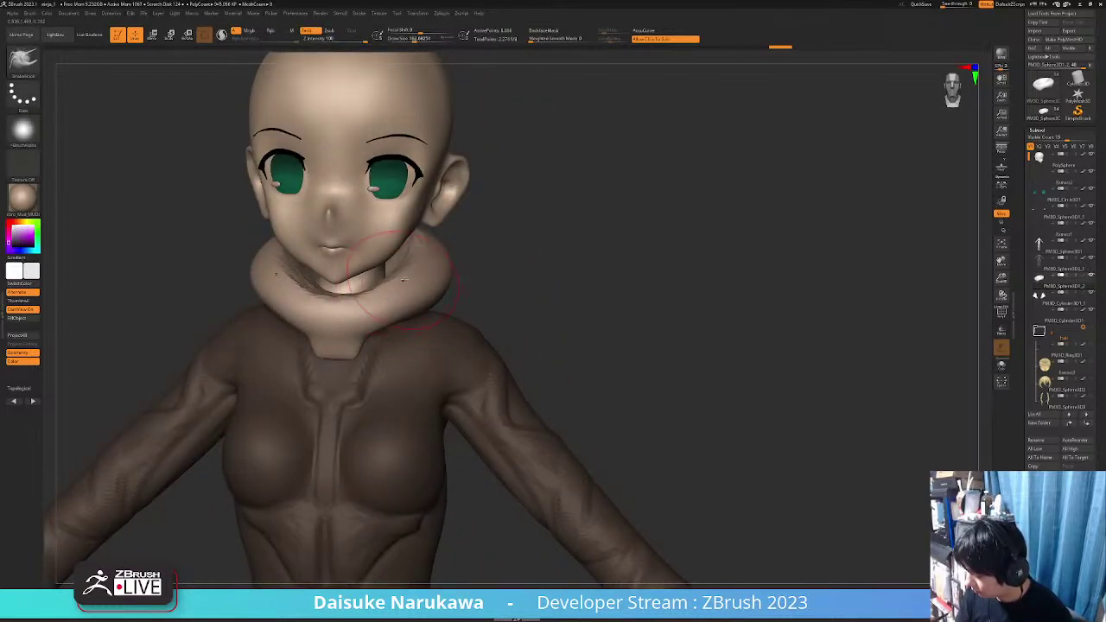
click(22, 60)
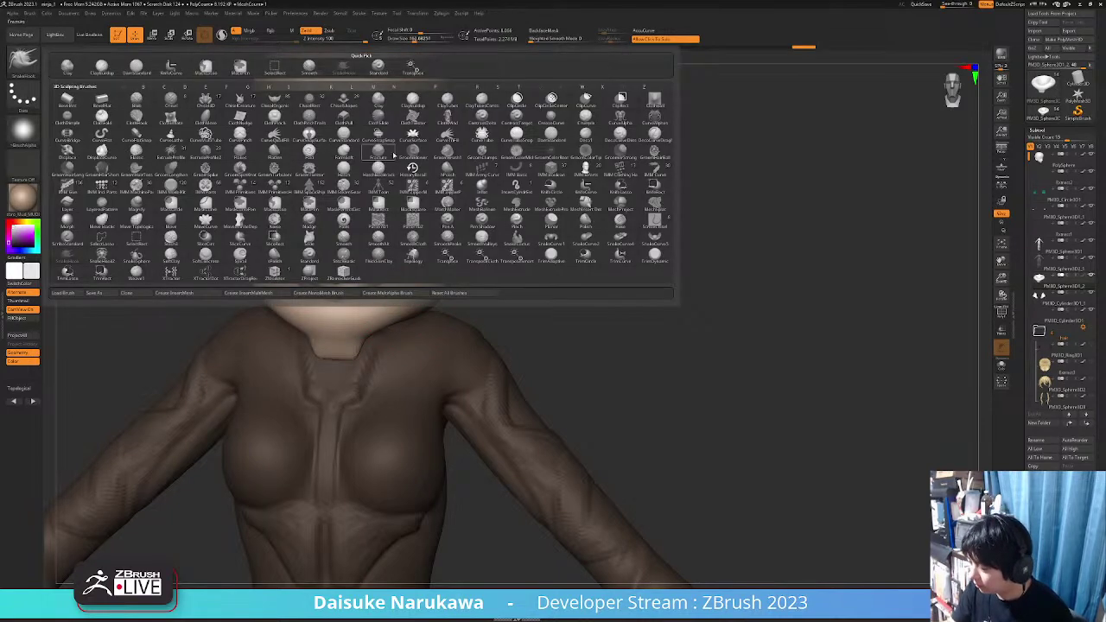
click(395, 144)
right_drag(517, 391, 495, 363)
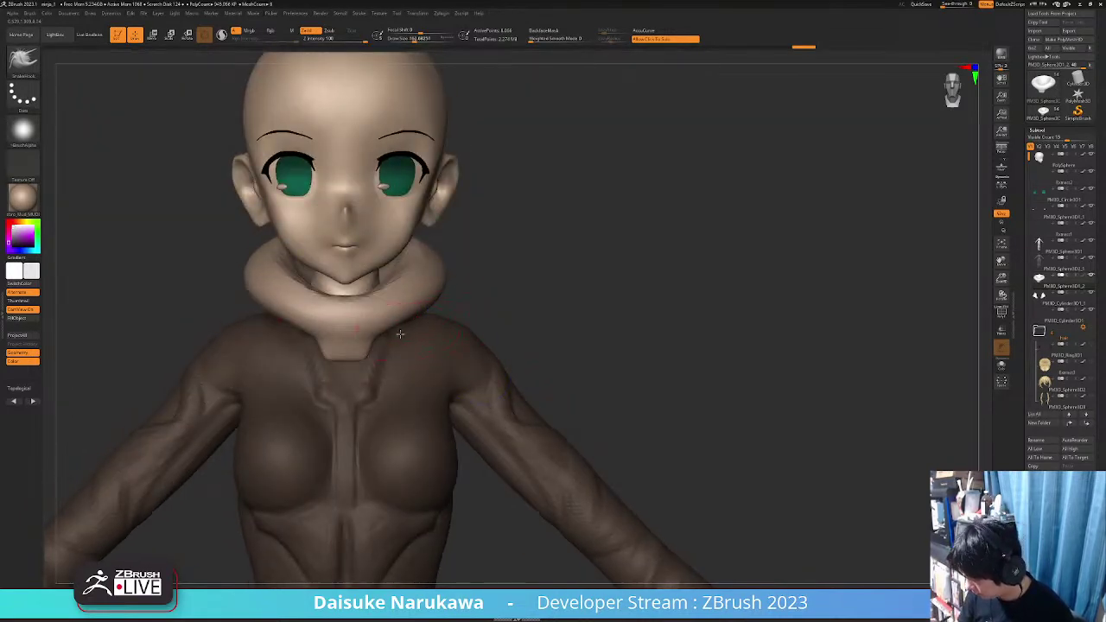
mouse_move(400, 333)
right_down()
mouse_move(425, 323)
mouse_move(407, 328)
right_up()
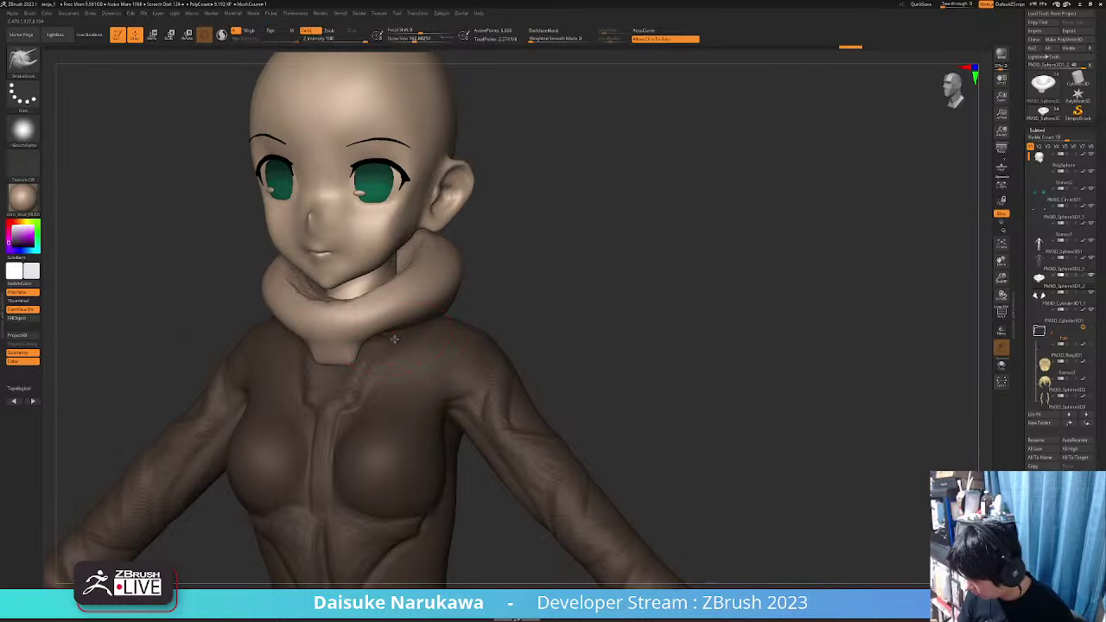
mouse_move(370, 364)
ctrl+right_down()
mouse_move(406, 330)
mouse_move(493, 321)
mouse_move(484, 331)
ctrl+right_up()
mouse_move(564, 361)
right_down()
mouse_move(597, 363)
mouse_move(541, 361)
mouse_move(582, 351)
mouse_move(526, 302)
right_up()
ctrl+right_drag(417, 332, 416, 351)
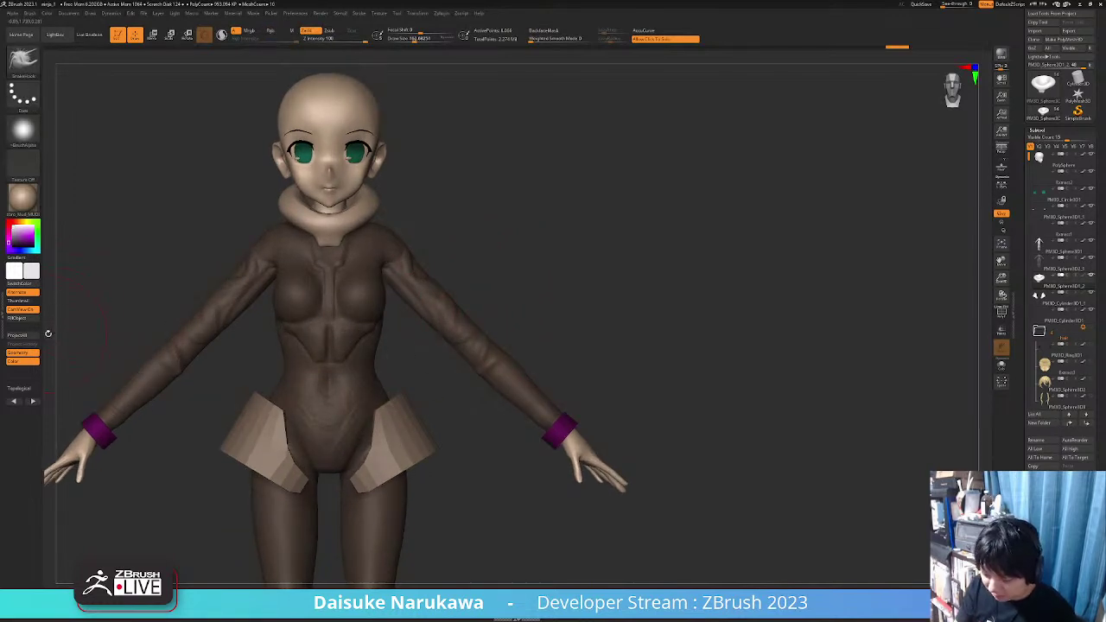
Sample the purple of the wrist cuffs and fill the collar and thigh guards with it
drag(34, 270, 102, 427)
click(31, 322)
mouse_move(355, 382)
right_down()
mouse_move(371, 383)
mouse_move(341, 384)
mouse_move(368, 383)
right_up()
Show the hair folder to judge the purple outfit with the hairstyle, hide it again and examine the figure from several angles
click(1092, 328)
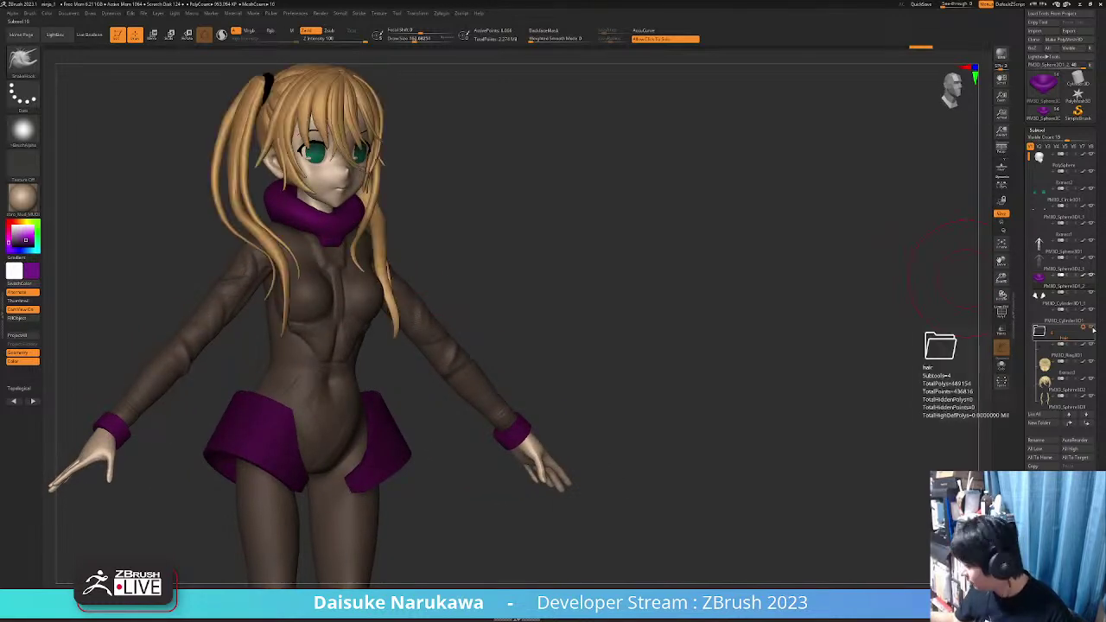
right_drag(791, 364, 694, 365)
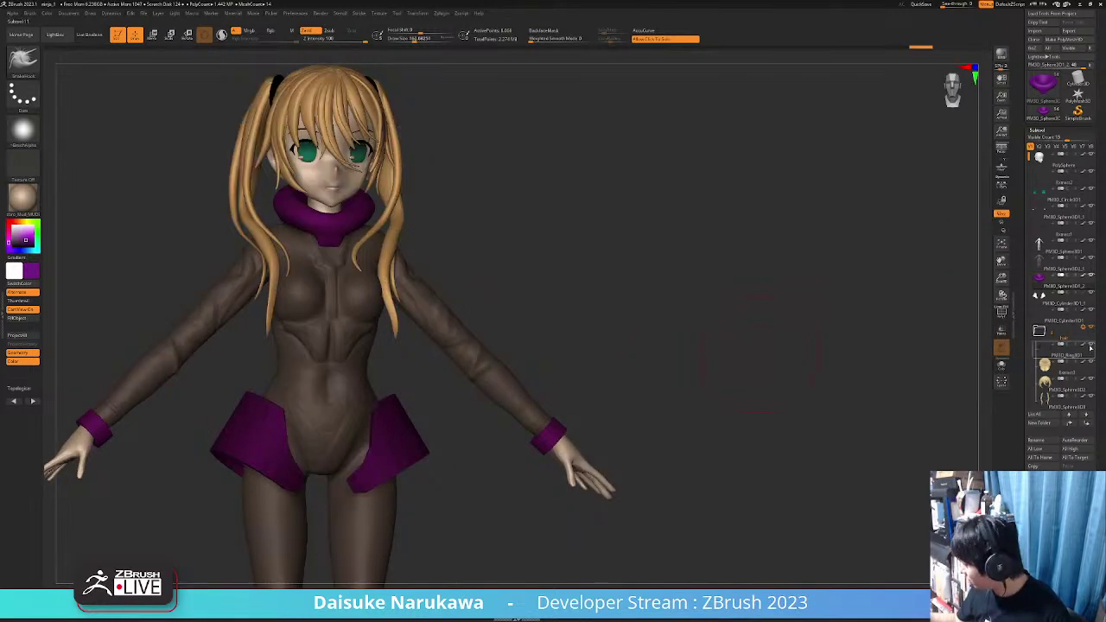
right_drag(542, 343, 589, 335)
click(1093, 331)
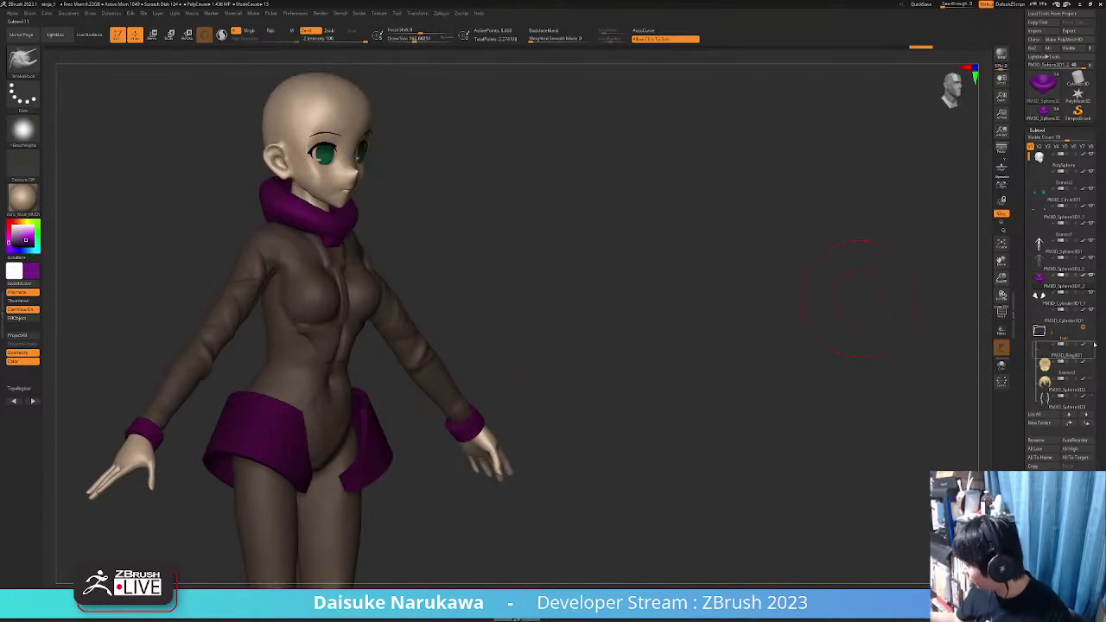
click(1094, 331)
click(1093, 329)
shift+right_drag(578, 349, 502, 339)
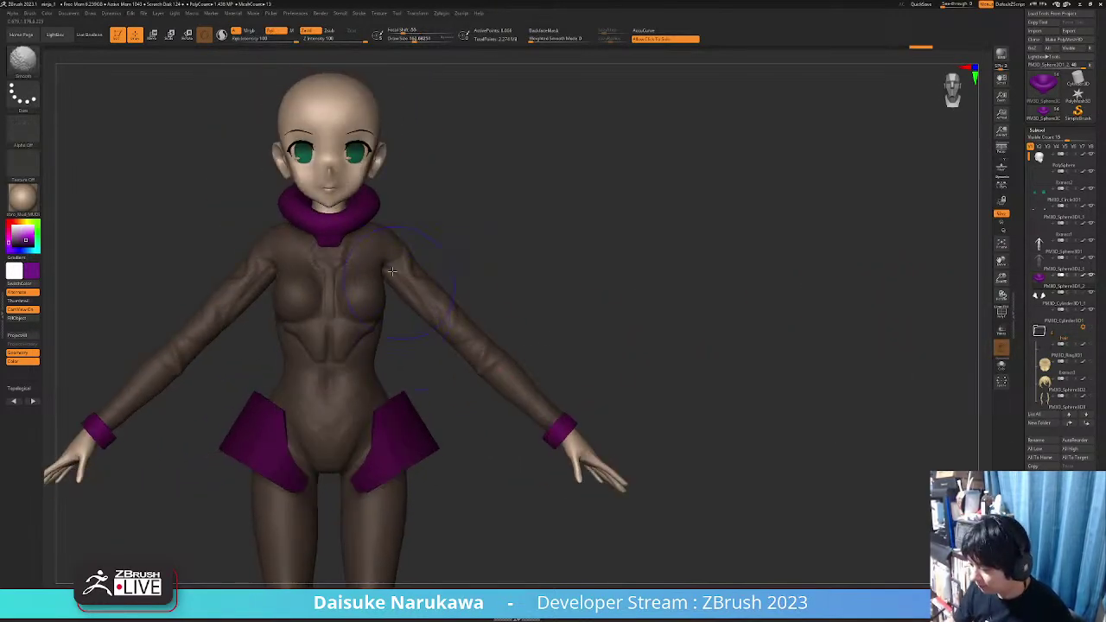
alt+right_drag(315, 419, 375, 362)
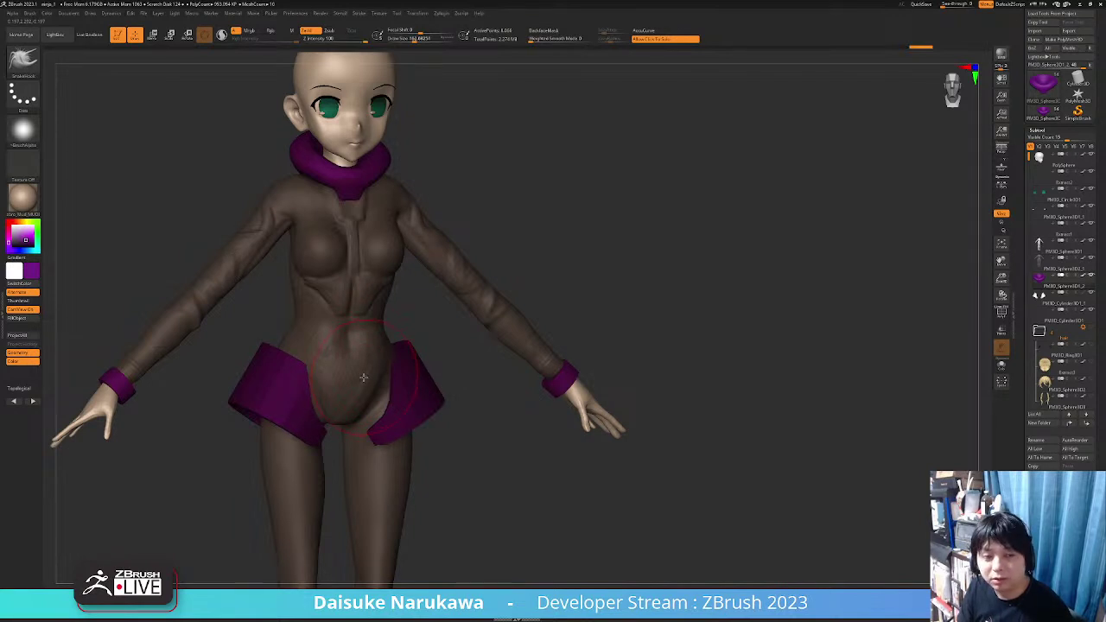
right_drag(370, 363, 335, 273)
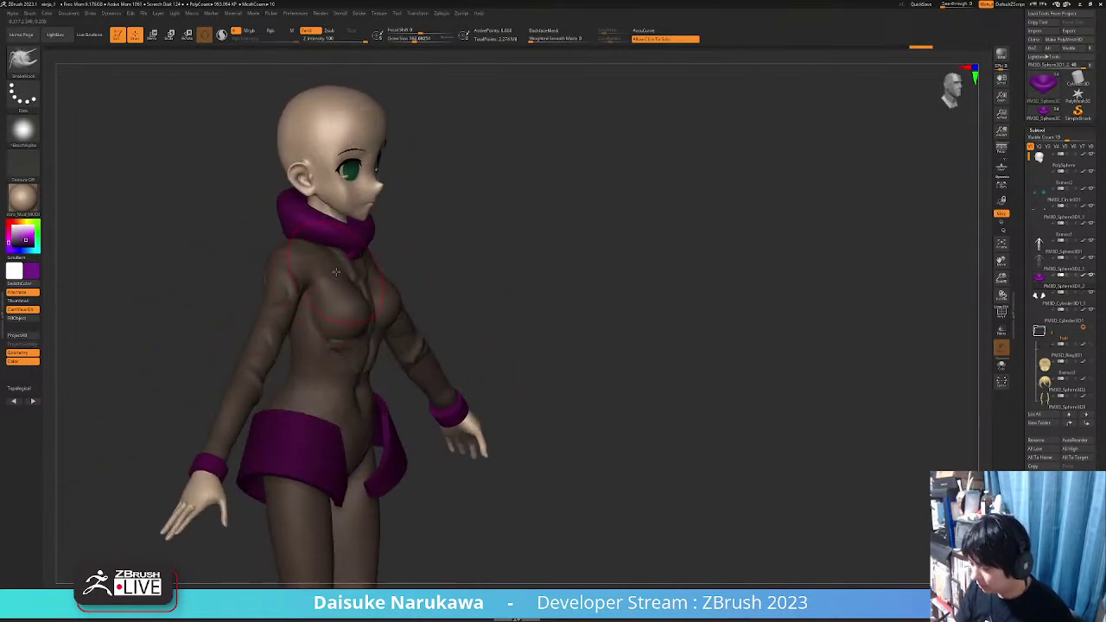
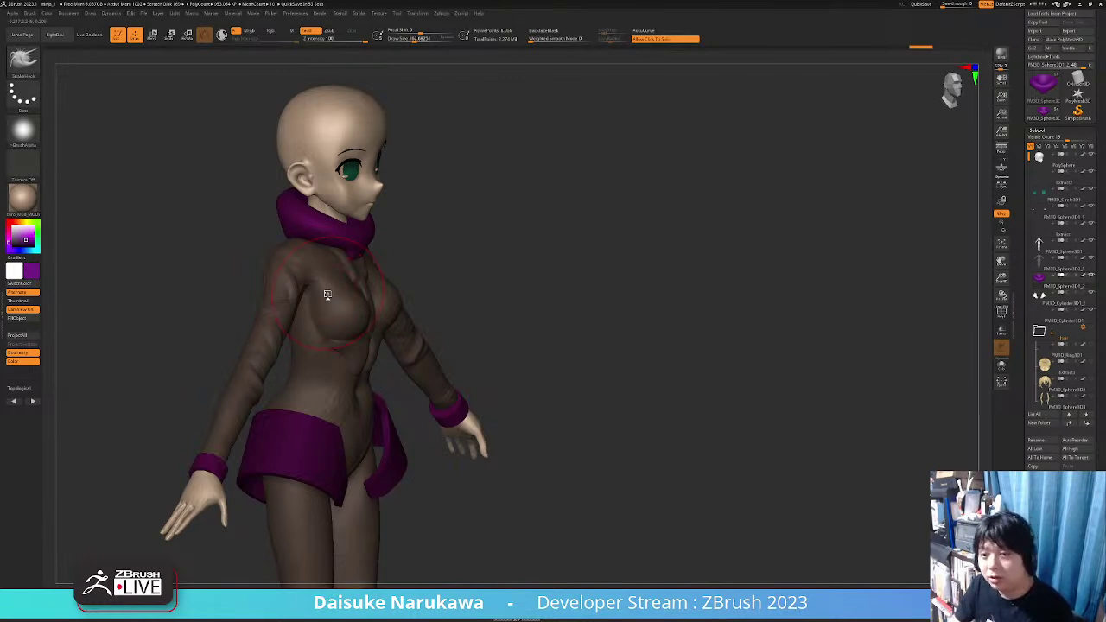
mouse_move(346, 268)
right_down()
mouse_move(390, 264)
mouse_move(58, 107)
right_up()
mouse_move(350, 274)
right_down()
mouse_move(417, 261)
mouse_move(383, 313)
mouse_move(388, 296)
mouse_move(410, 309)
mouse_move(391, 312)
mouse_move(412, 276)
mouse_move(402, 251)
mouse_move(412, 235)
right_up()
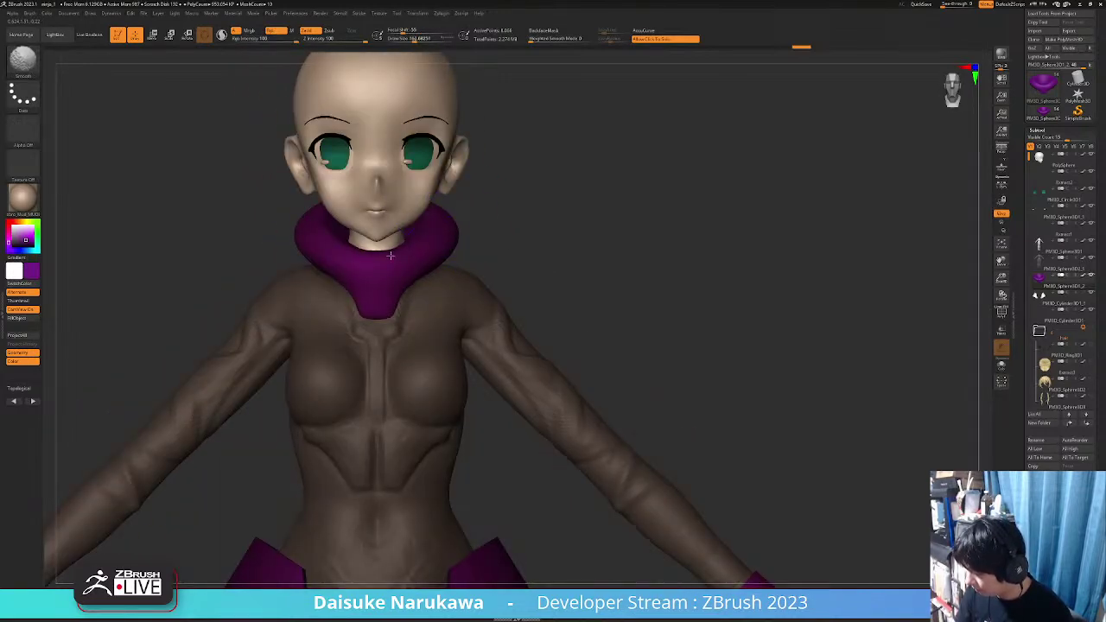
Choose the Pinch brush and set its draw size to about 90
click(26, 61)
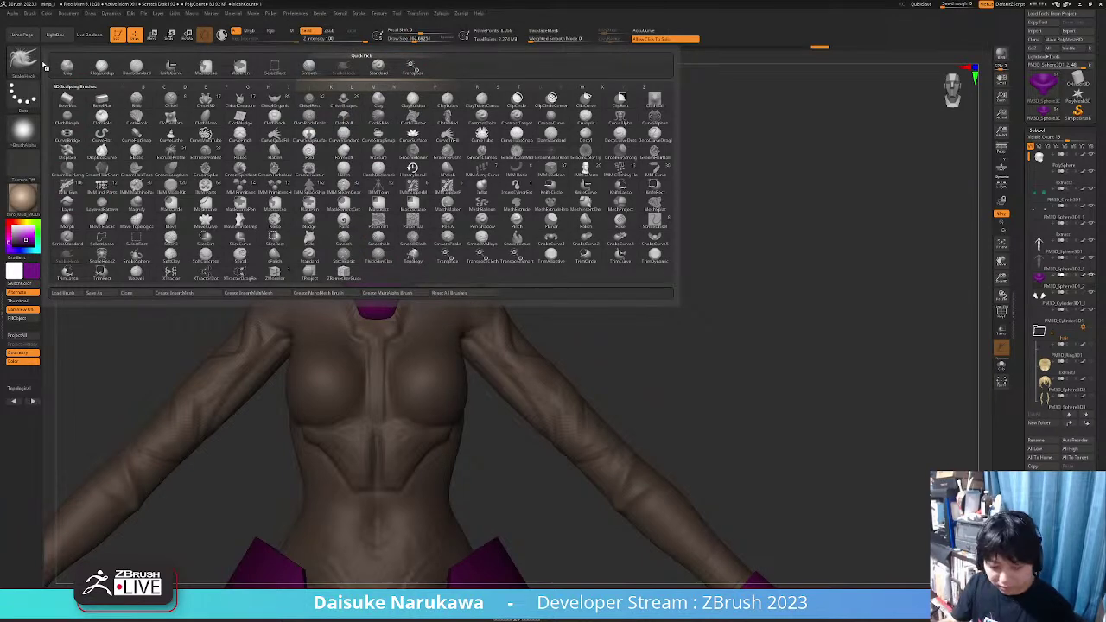
key(p)
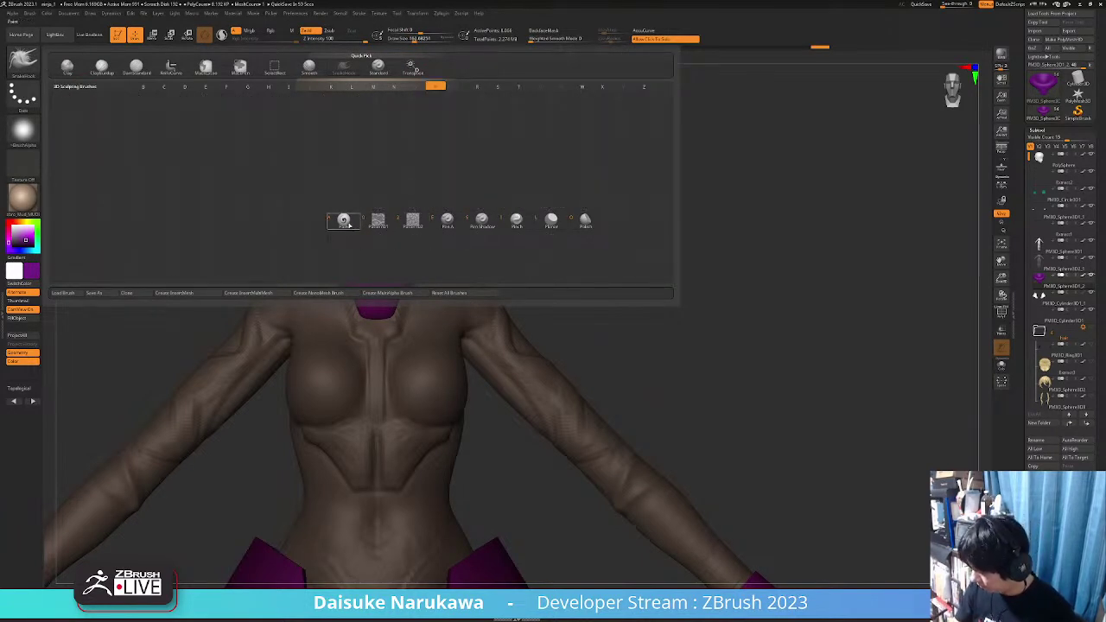
click(343, 221)
click(24, 60)
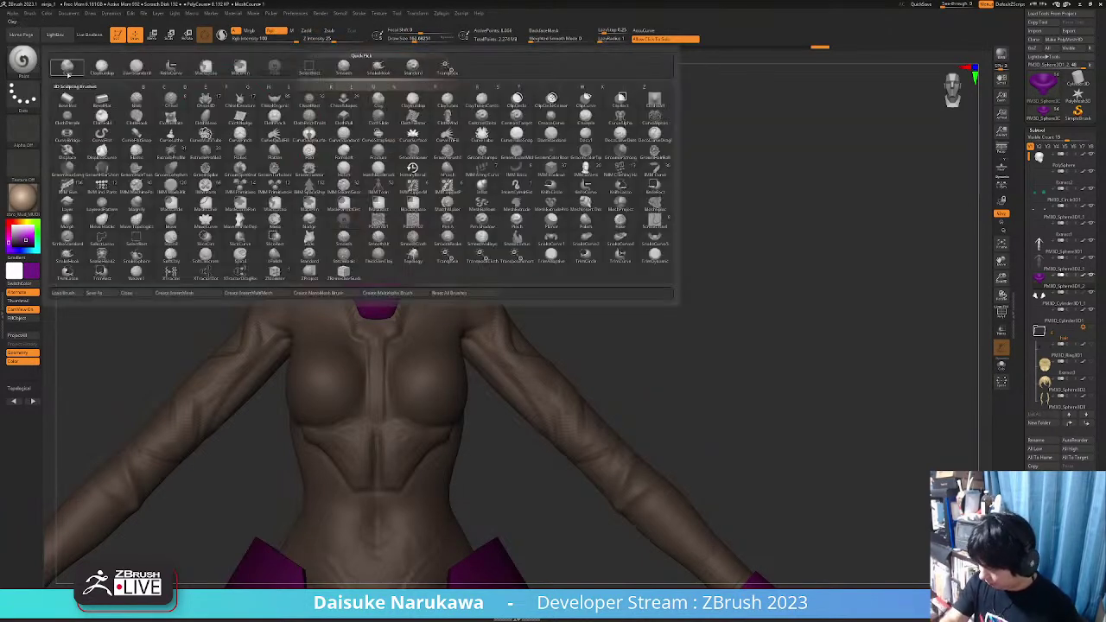
click(67, 70)
click(23, 60)
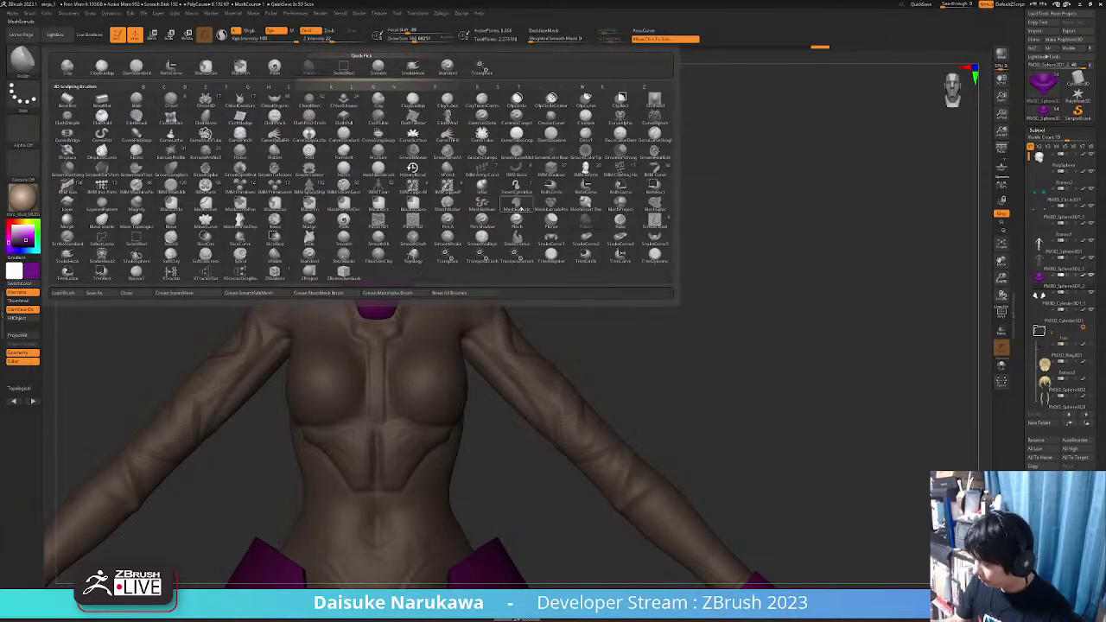
key(p)
click(516, 219)
drag(413, 39, 404, 40)
ctrl+right_drag(326, 255, 277, 269)
mouse_move(276, 270)
right_down()
mouse_move(303, 254)
mouse_move(261, 204)
right_up()
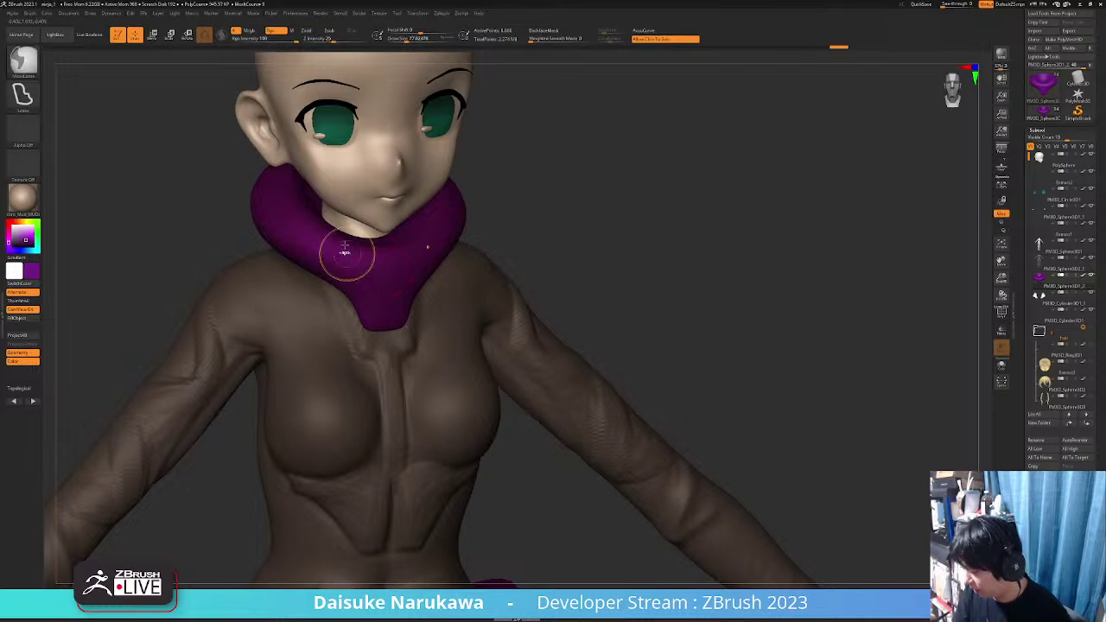
click(406, 40)
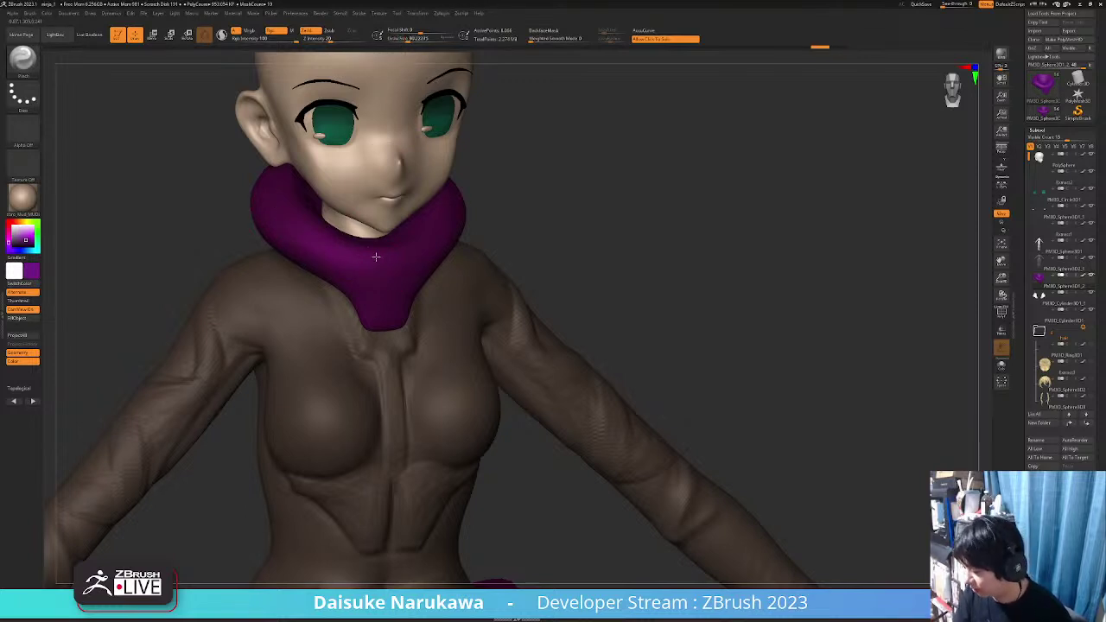
Pinch the collar's rim along the front, sides and back to tighten its rounded edges
right_drag(424, 236, 359, 287)
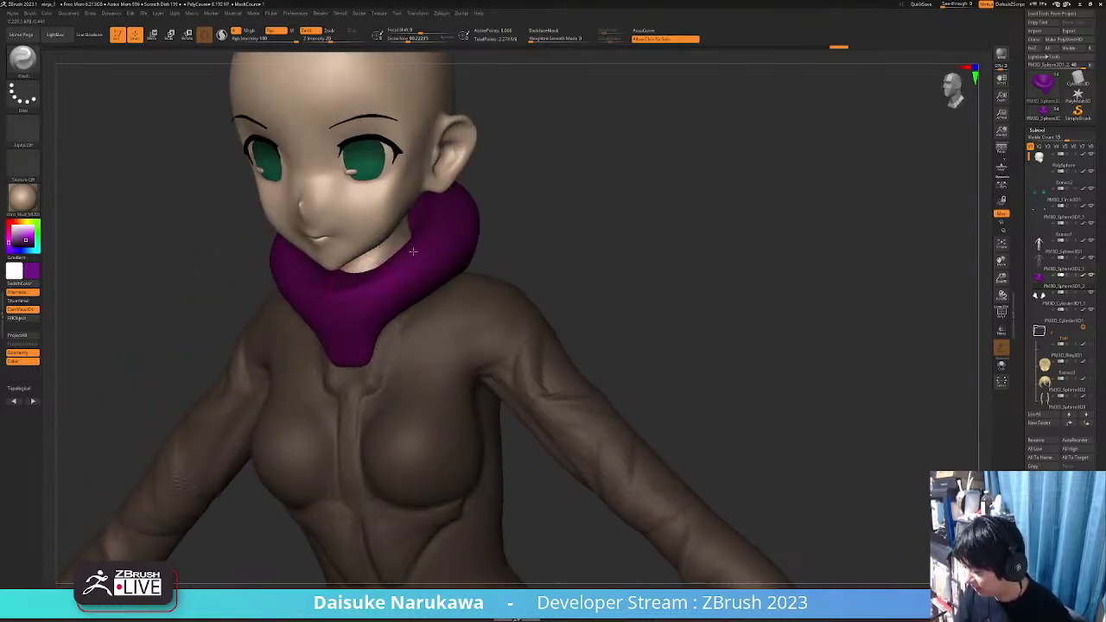
right_drag(425, 245, 218, 208)
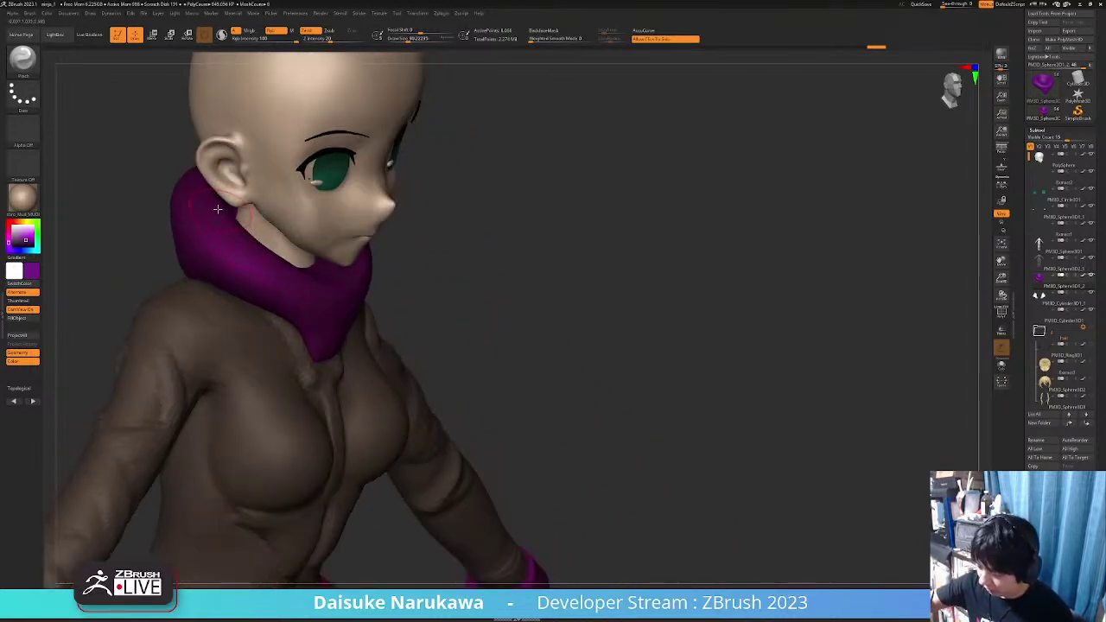
right_drag(298, 275, 224, 202)
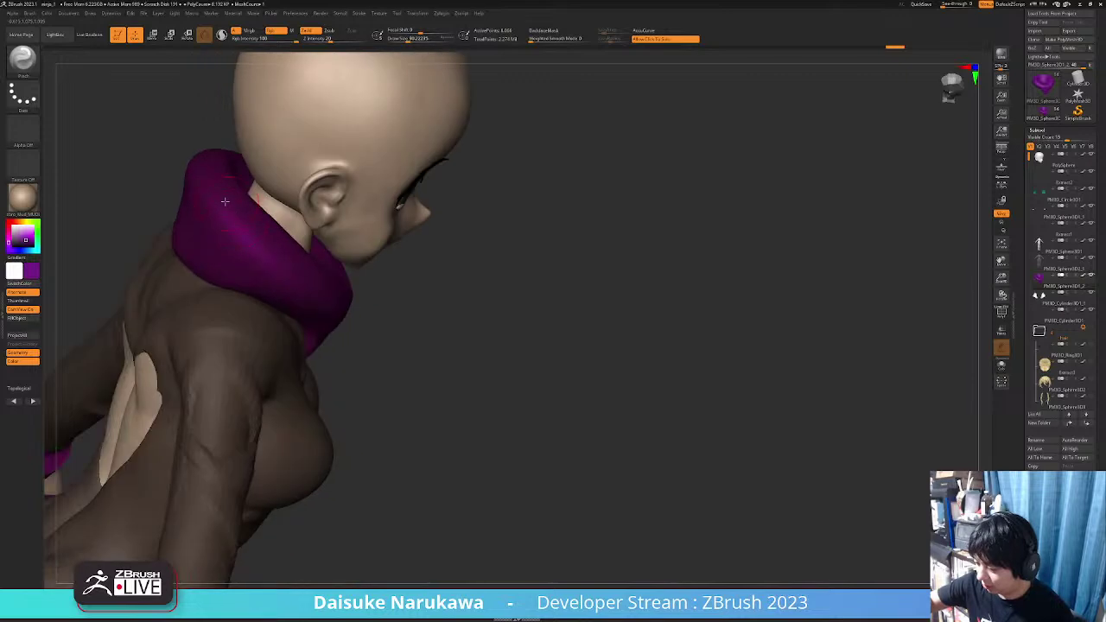
right_drag(281, 232, 287, 208)
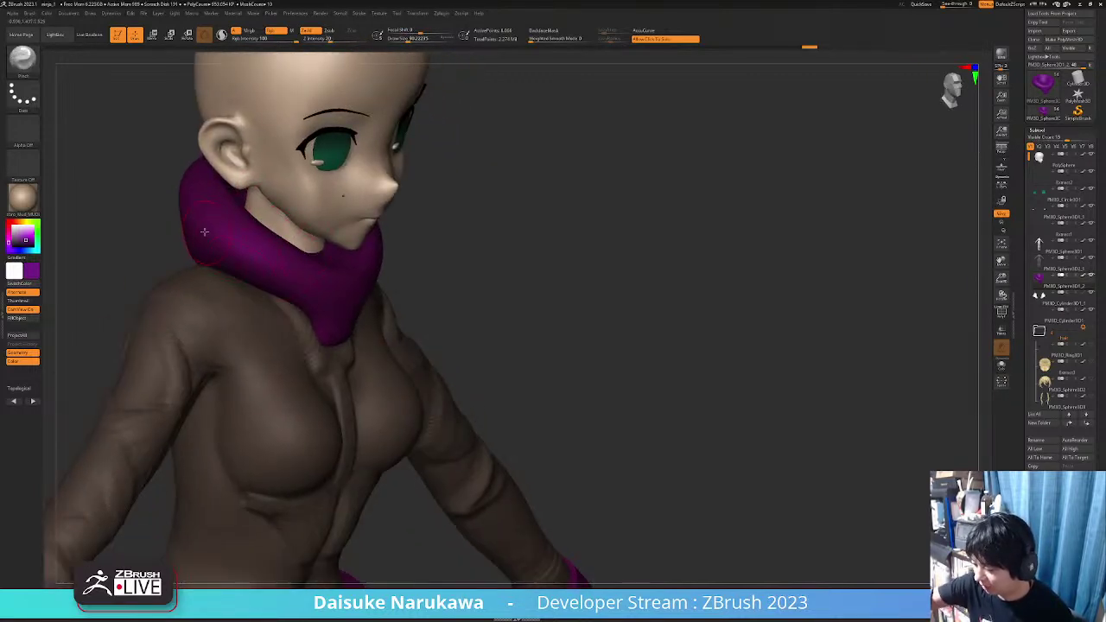
right_drag(309, 327, 299, 284)
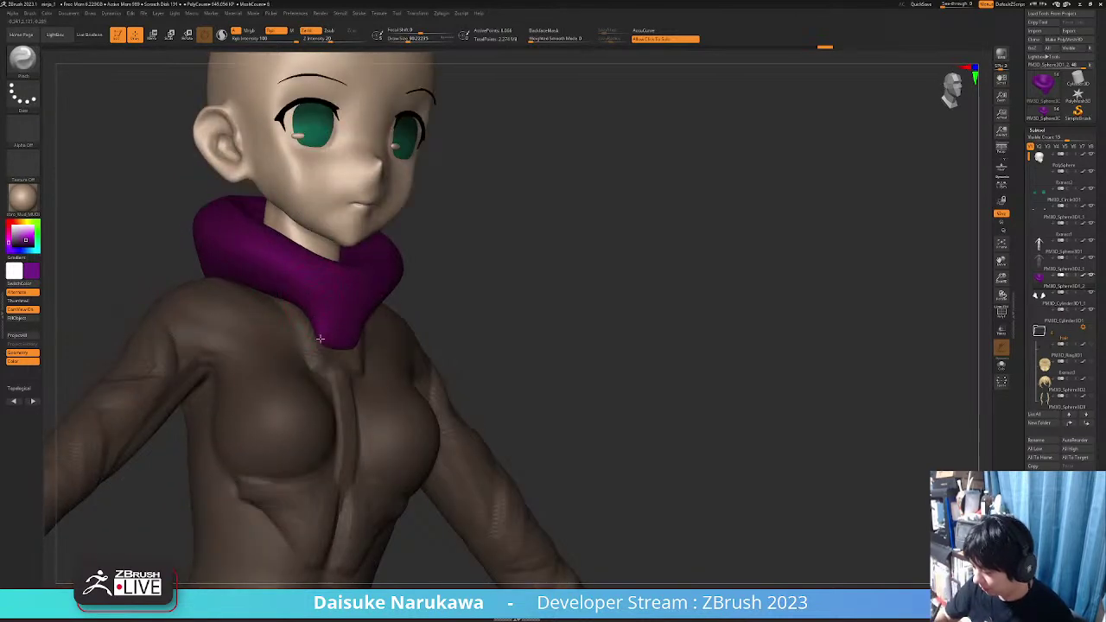
Pinch and lightly smooth the side and lower edges of the collar's front tab
right_drag(325, 348, 313, 325)
drag(359, 334, 361, 337)
mouse_move(386, 323)
right_down()
mouse_move(375, 317)
mouse_move(375, 346)
right_up()
shift+drag(360, 331, 354, 315)
right_drag(374, 289, 368, 353)
right_drag(378, 347, 292, 321)
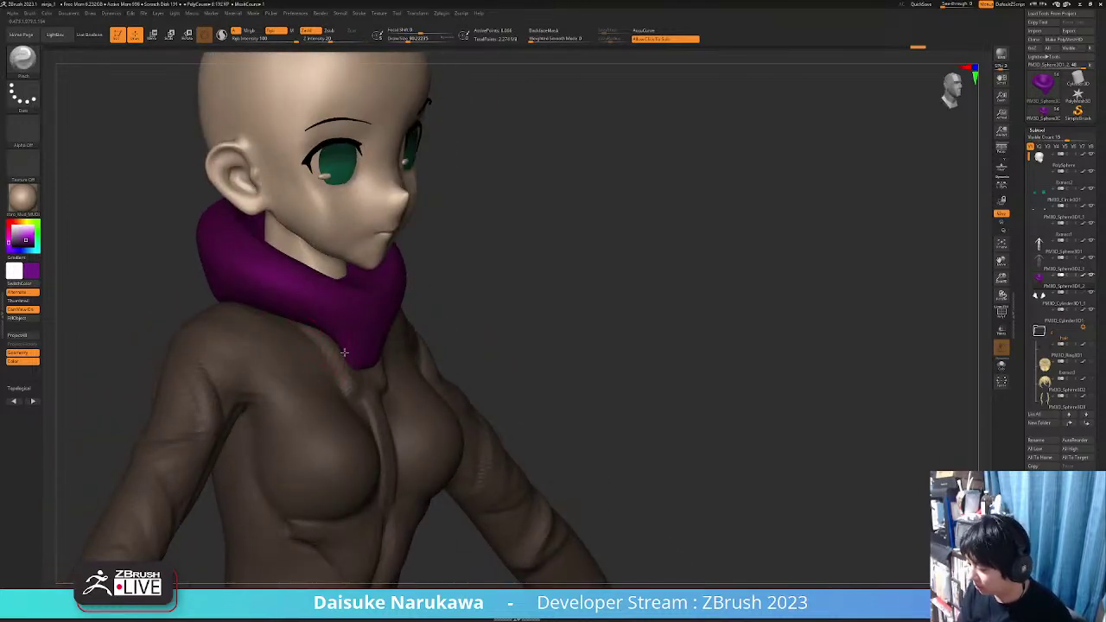
right_drag(342, 348, 349, 372)
Carve a short vertical groove into the centre front of the collar with ClayBuildup at draw size about 51, and smooth it
key(b)
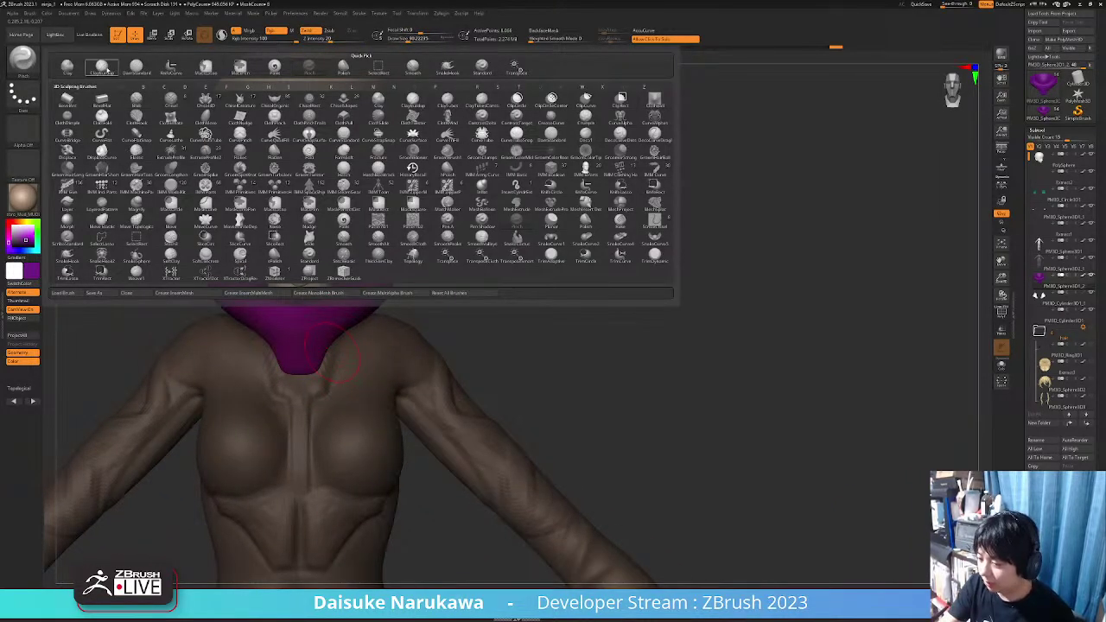
click(110, 73)
click(397, 40)
mouse_move(302, 318)
ctrl+right_down()
mouse_move(308, 338)
mouse_move(298, 331)
ctrl+right_up()
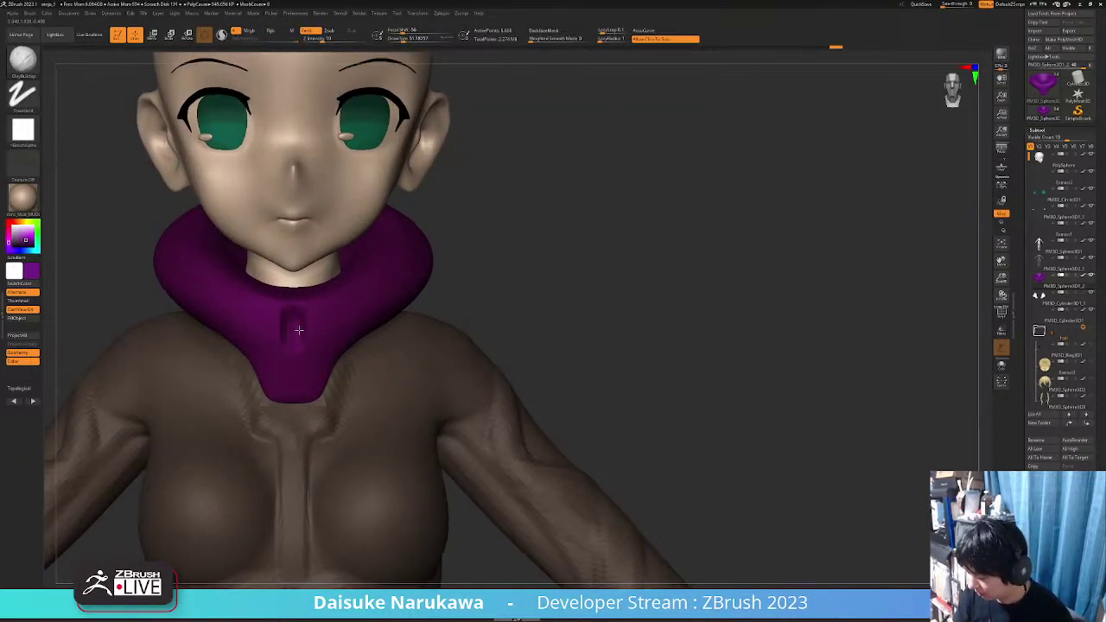
right_drag(300, 330, 296, 328)
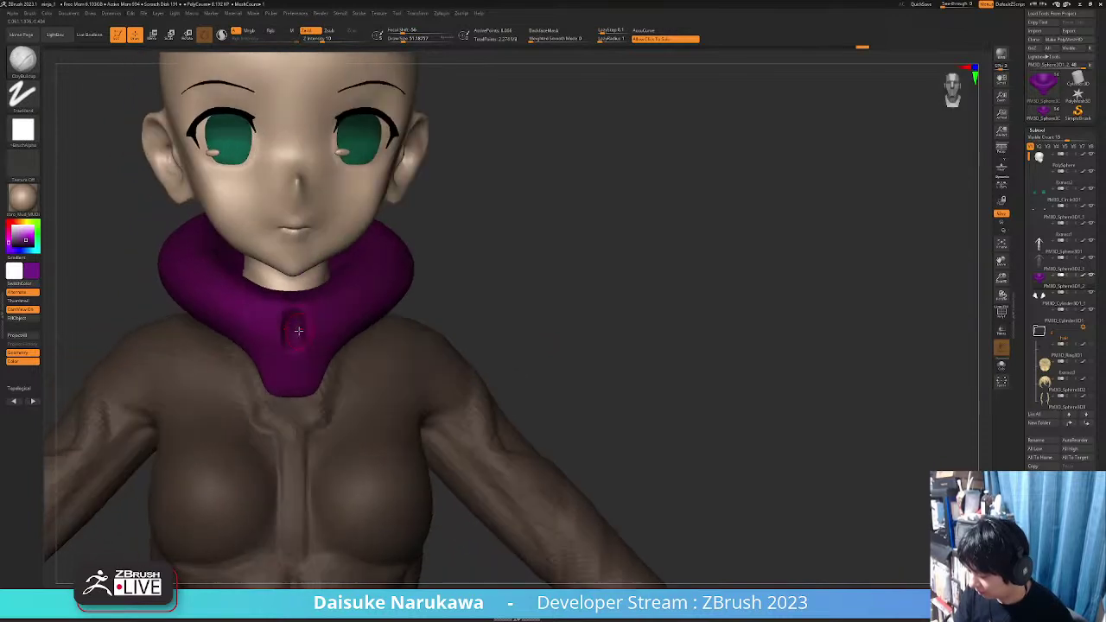
shift+drag(294, 327, 303, 327)
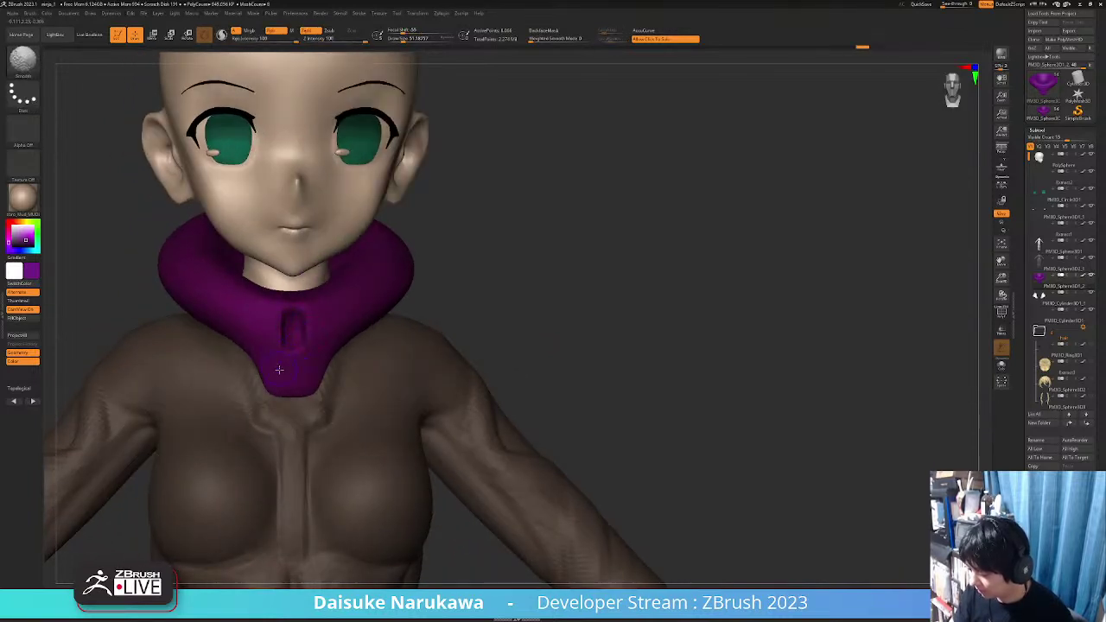
Subdivide the collar mesh two levels and smooth the groove at its centre front
mouse_move(309, 337)
right_down()
mouse_move(313, 351)
mouse_move(320, 340)
mouse_move(292, 334)
mouse_move(368, 284)
right_up()
key(shift)
key(ctrl+d)
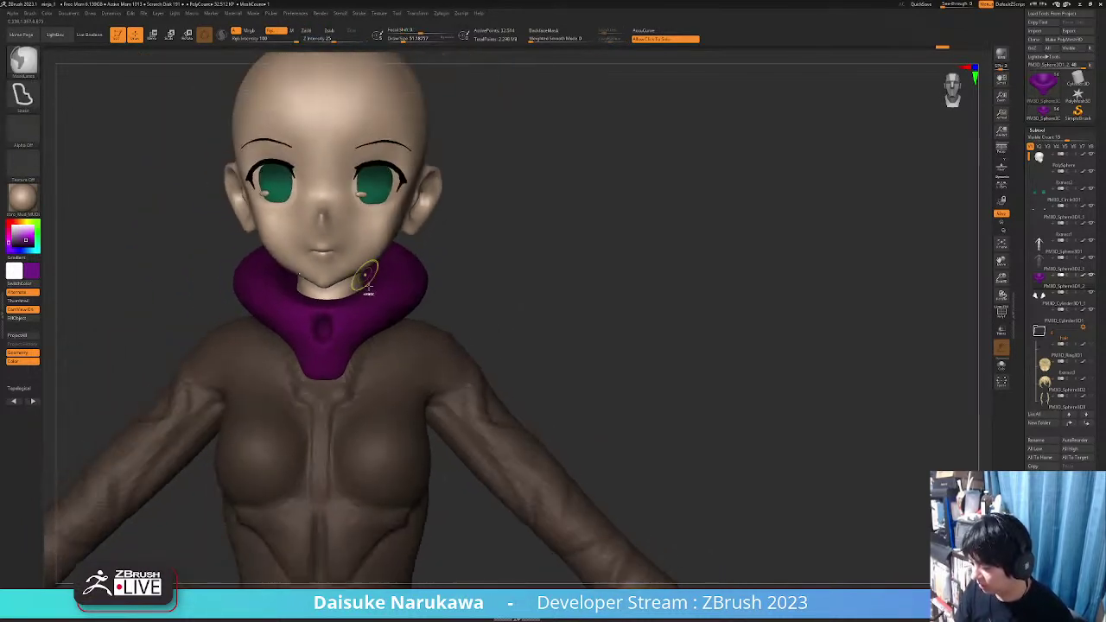
key(ctrl+d)
mouse_move(340, 320)
ctrl+right_down()
mouse_move(323, 331)
mouse_move(338, 326)
ctrl+right_up()
shift+drag(318, 322, 319, 338)
Deepen the collar's centre groove and extend it up toward the neck opening with ClayBuildup
mouse_move(351, 370)
right_down()
mouse_move(366, 383)
mouse_move(343, 363)
mouse_move(436, 337)
mouse_move(452, 376)
mouse_move(430, 394)
mouse_move(462, 390)
mouse_move(351, 363)
right_up()
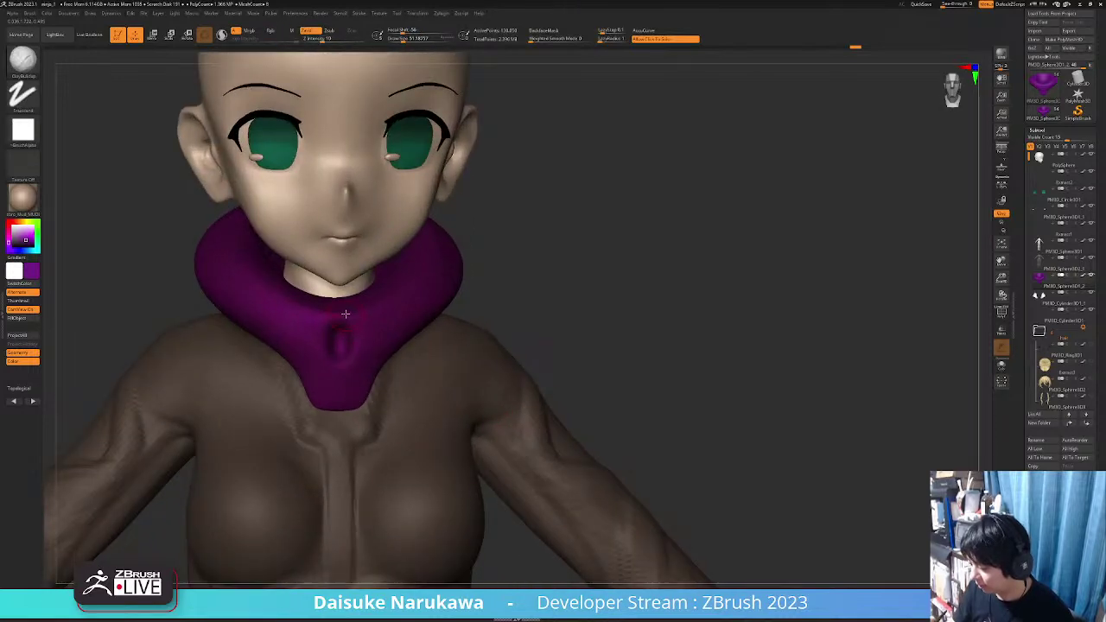
right_drag(345, 314, 343, 325)
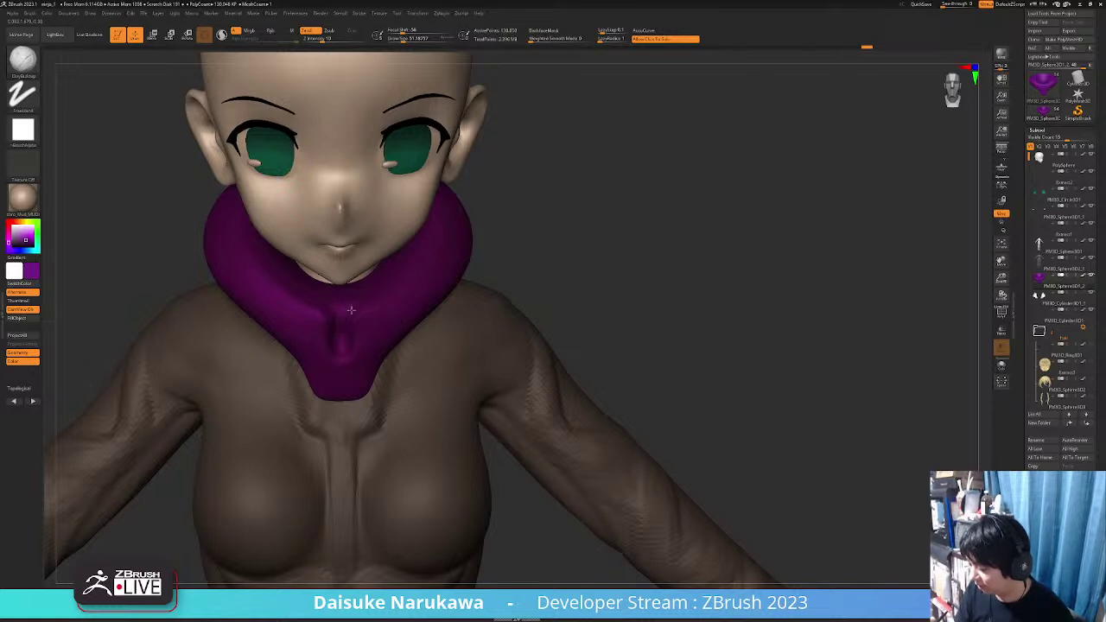
mouse_move(345, 331)
right_down()
mouse_move(363, 314)
mouse_move(360, 299)
mouse_move(353, 320)
mouse_move(357, 308)
mouse_move(395, 354)
mouse_move(383, 363)
mouse_move(367, 349)
right_up()
key(shift)
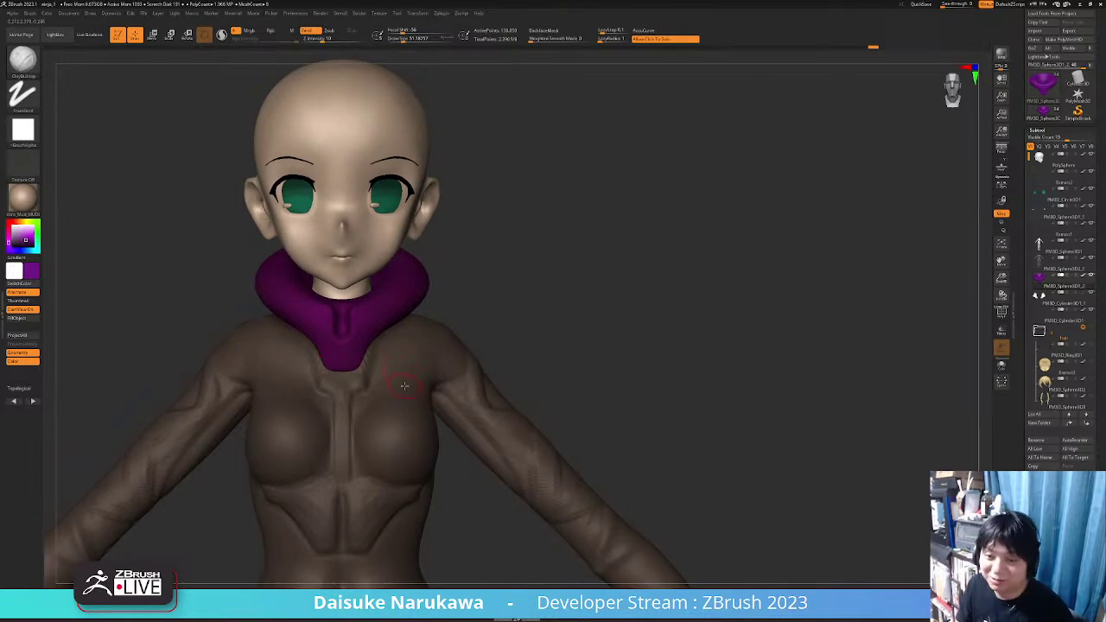
Sharpen the edges of the collar's centre groove with the DamStandard brush and lightly smooth its inner rim
click(24, 64)
click(138, 65)
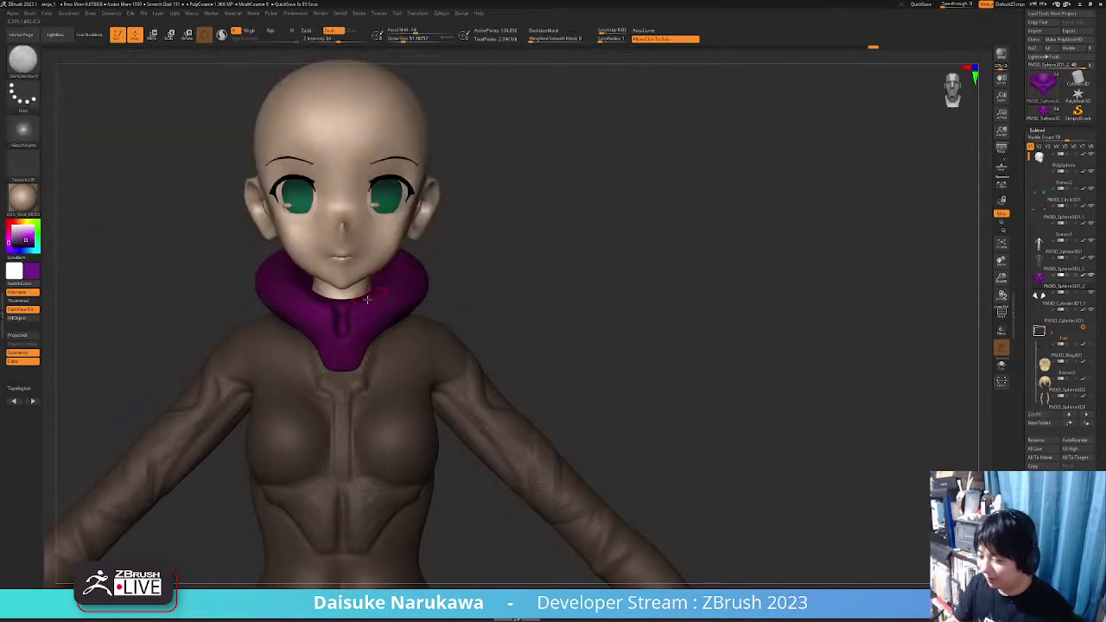
mouse_move(344, 325)
ctrl+right_down()
mouse_move(348, 353)
mouse_move(363, 333)
mouse_move(343, 378)
mouse_move(368, 370)
ctrl+right_up()
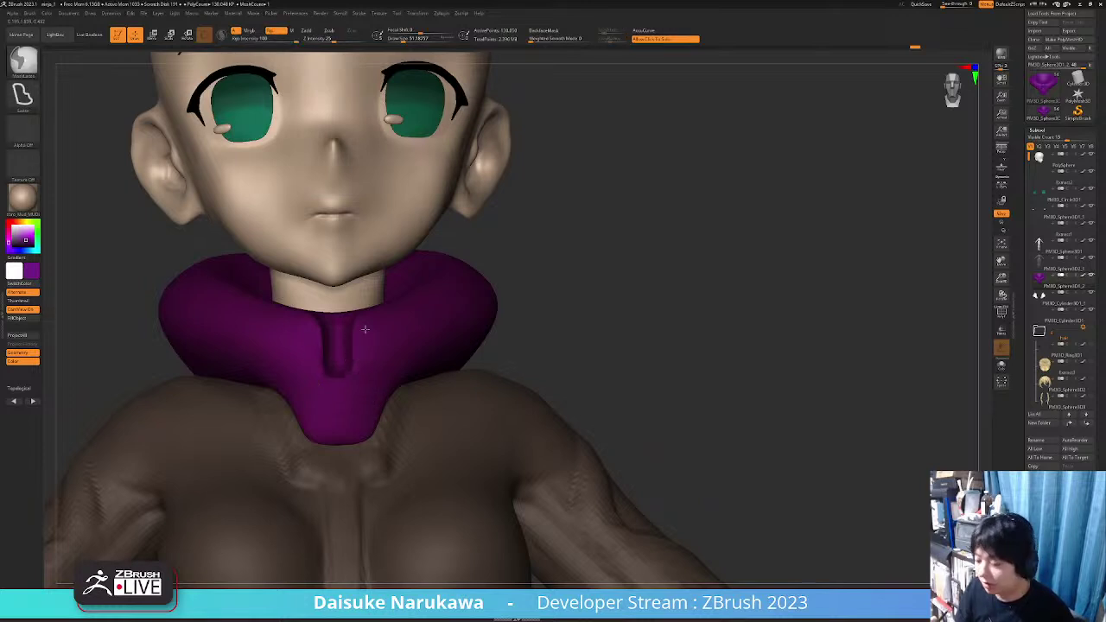
ctrl+right_drag(365, 329, 361, 344)
shift+drag(361, 343, 358, 366)
mouse_move(358, 365)
right_down()
mouse_move(359, 341)
mouse_move(358, 376)
right_up()
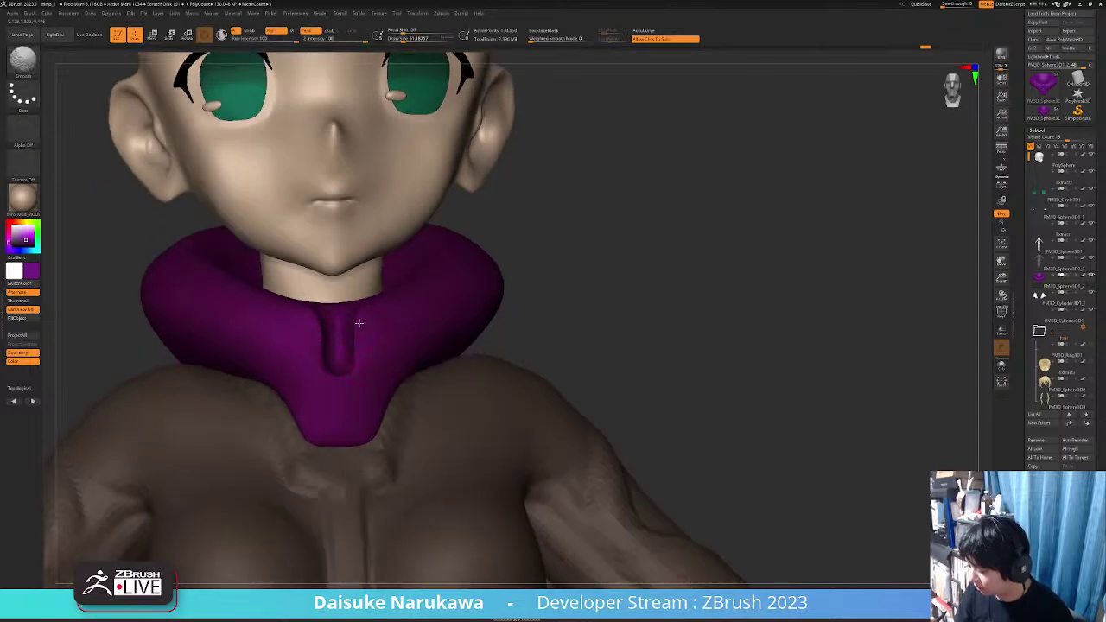
mouse_move(356, 338)
right_down()
mouse_move(365, 329)
mouse_move(354, 365)
mouse_move(400, 287)
right_up()
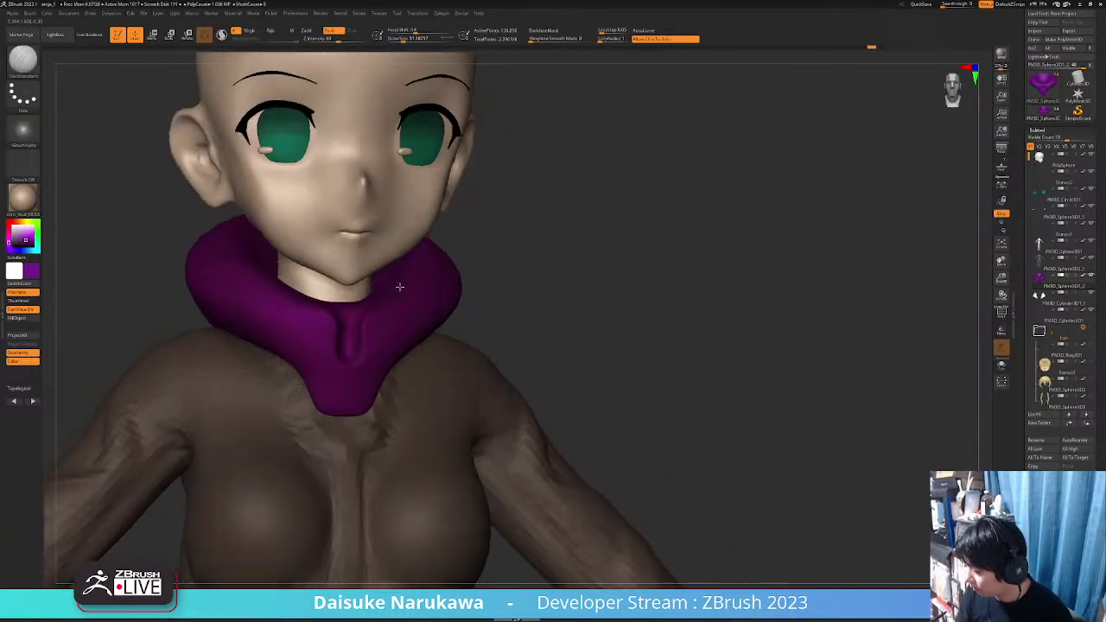
shift+drag(361, 339, 362, 352)
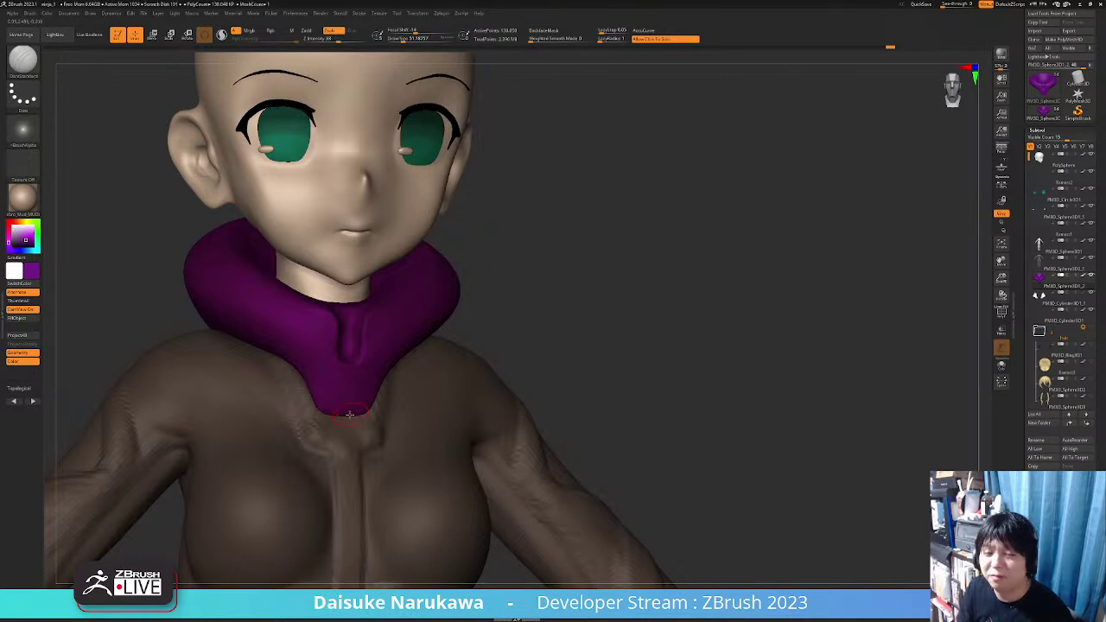
mouse_move(395, 321)
right_down()
mouse_move(366, 315)
mouse_move(379, 317)
mouse_move(366, 346)
right_up()
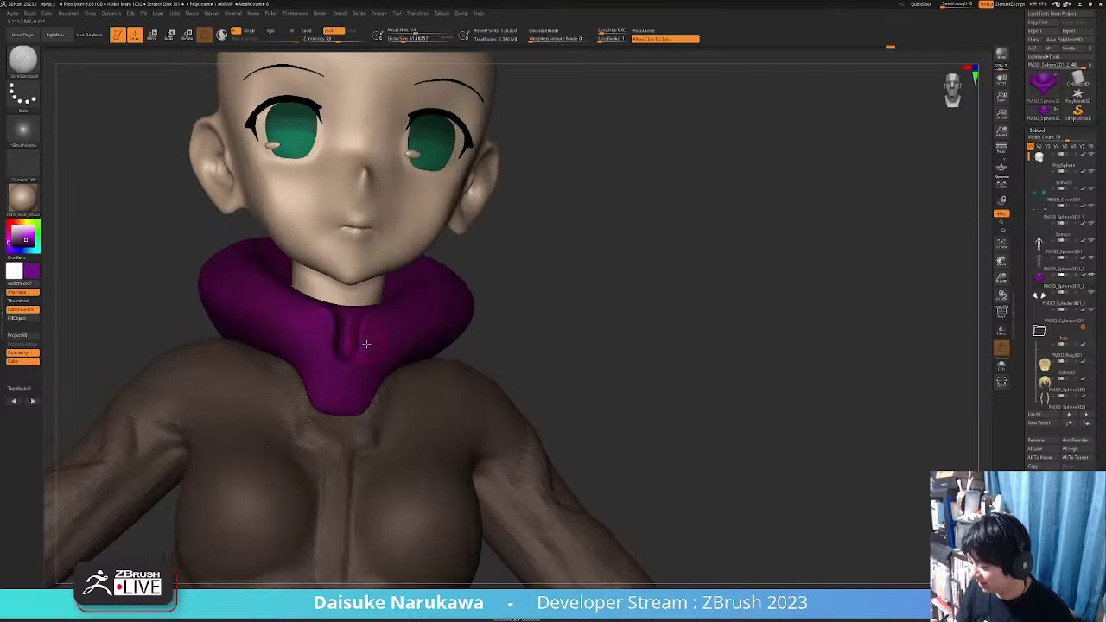
shift+drag(370, 345, 368, 360)
mouse_move(366, 390)
ctrl+right_down()
mouse_move(377, 363)
mouse_move(383, 375)
mouse_move(457, 345)
ctrl+right_up()
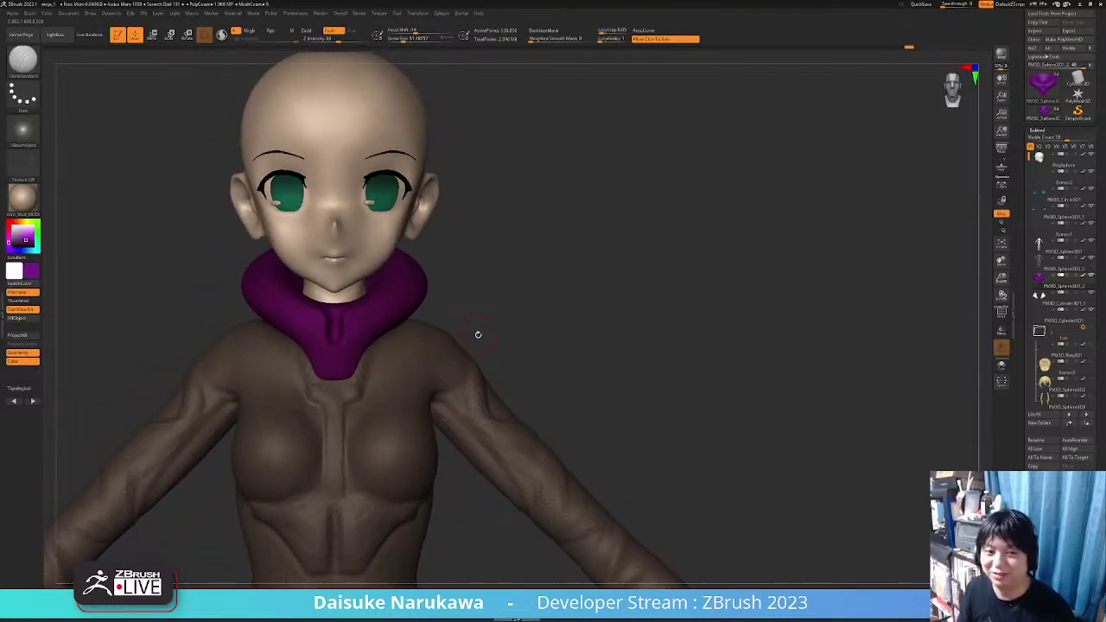
Stroke along the side of the collar from the front toward the nape to refine its surface
right_drag(421, 322, 405, 333)
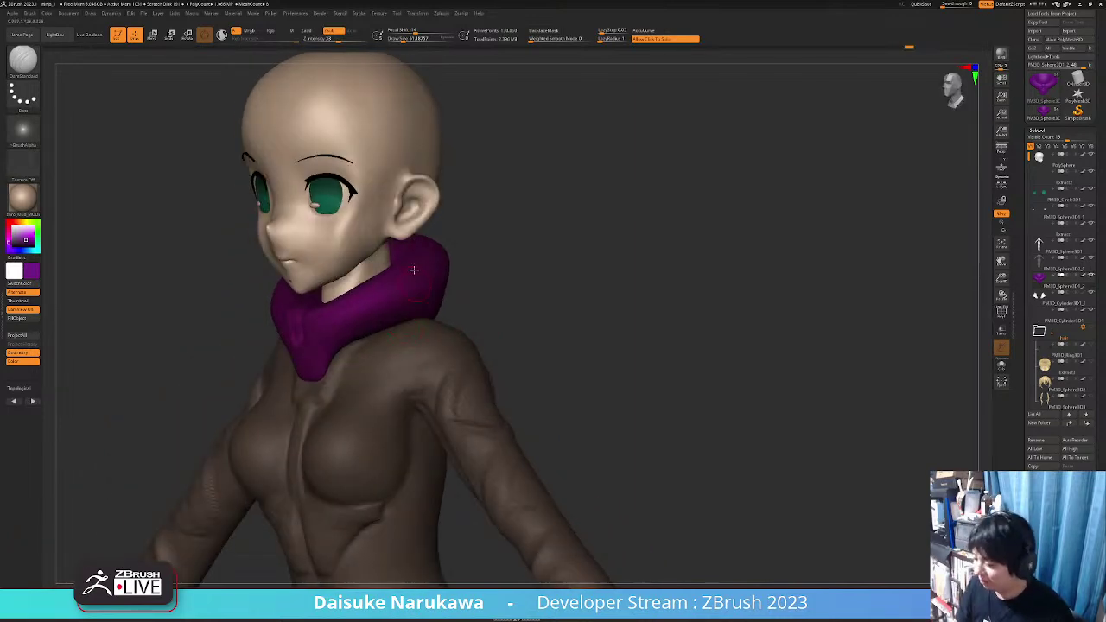
key(b)
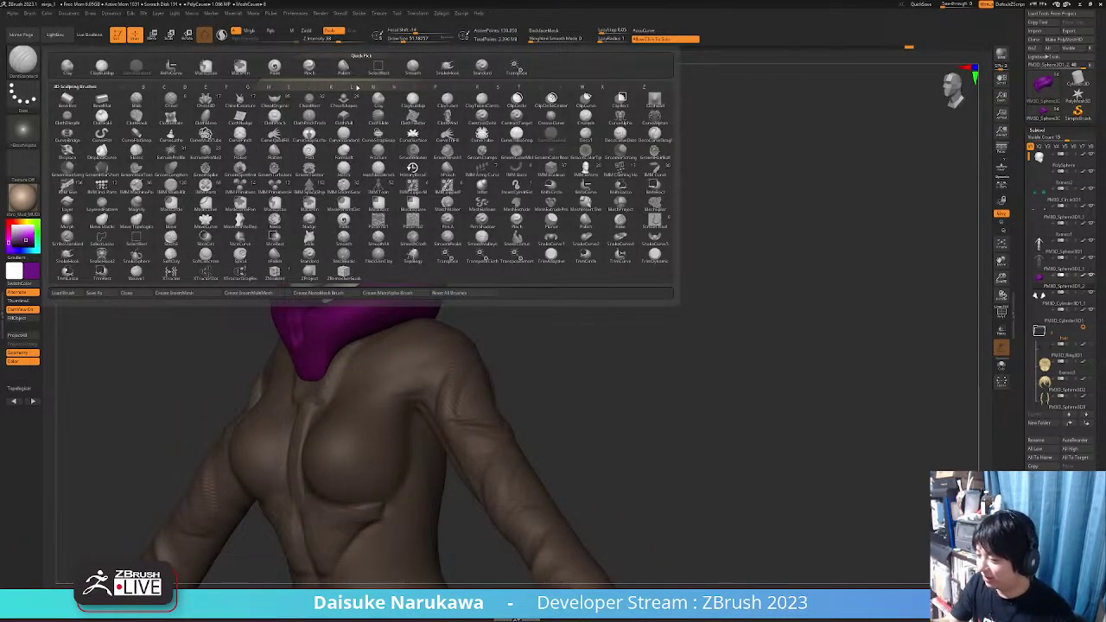
key(t)
key(d)
click(409, 38)
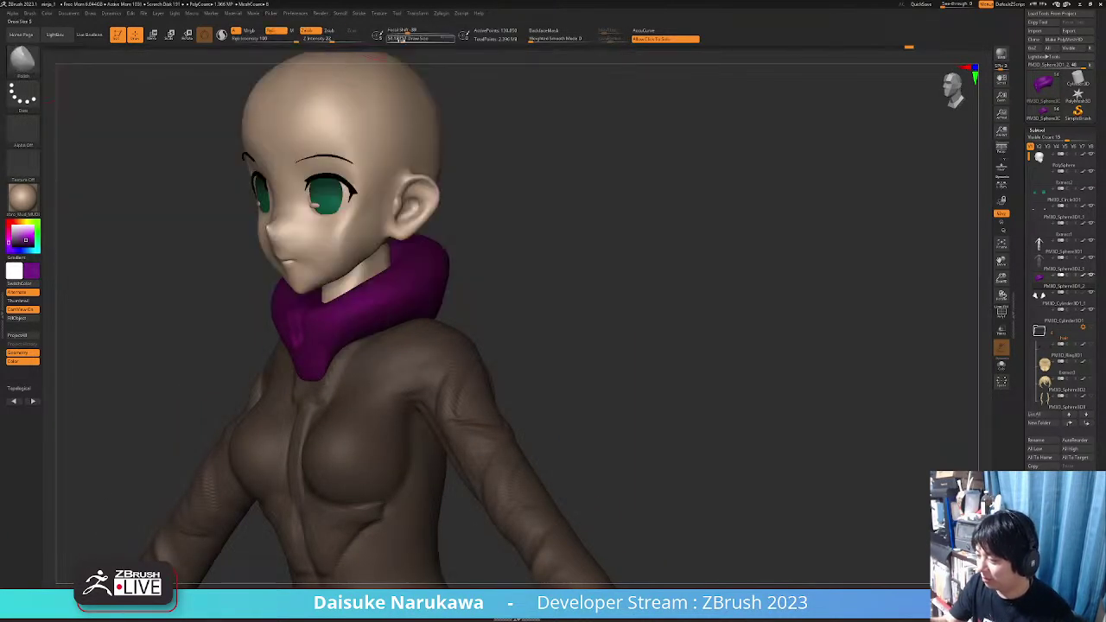
ctrl+right_drag(378, 251, 361, 326)
drag(348, 318, 390, 295)
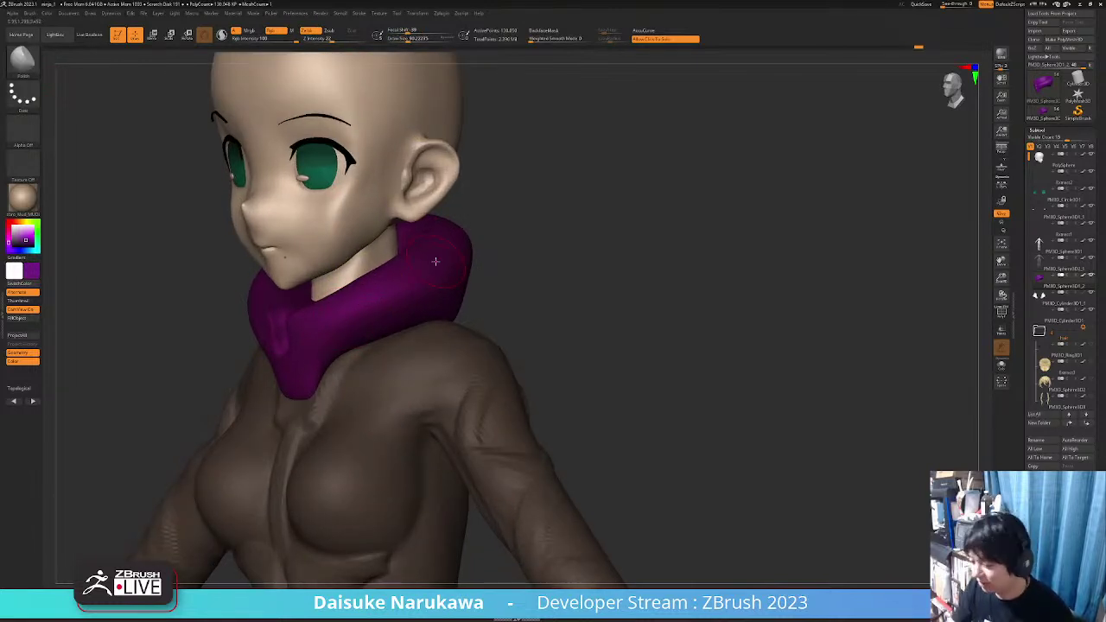
Plane the front, side and rear surfaces of the collar with TrimDynamic at a larger draw size, and lightly smooth them
key(b)
key(t)
key(d)
click(407, 39)
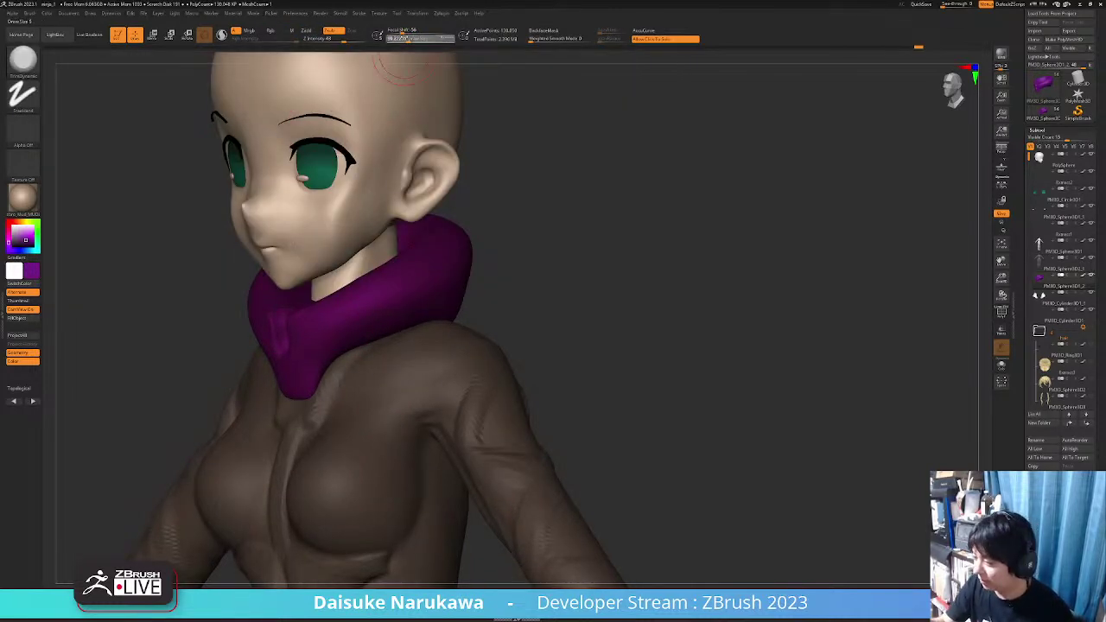
key(ctrl+z)
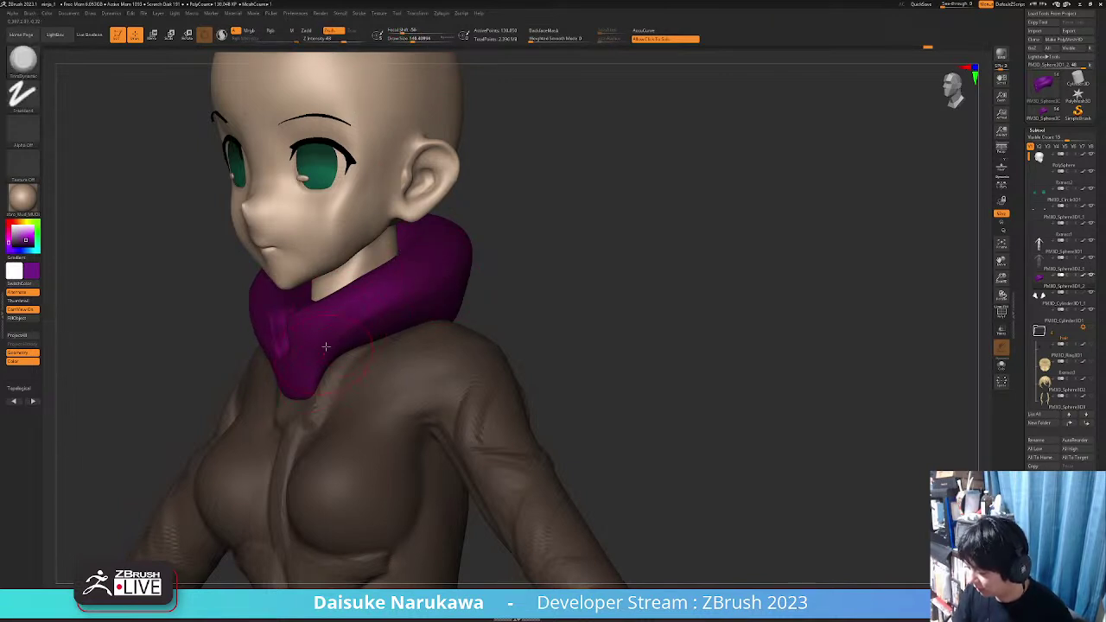
right_drag(325, 347, 350, 331)
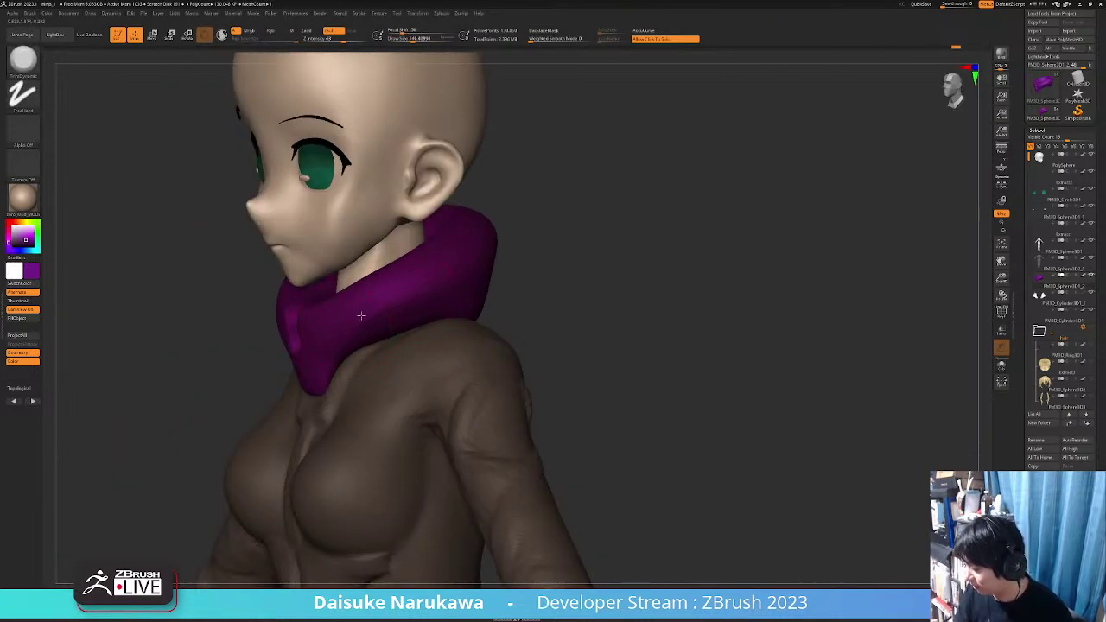
mouse_move(456, 261)
right_down()
mouse_move(487, 246)
mouse_move(472, 249)
right_up()
shift+drag(537, 198, 532, 199)
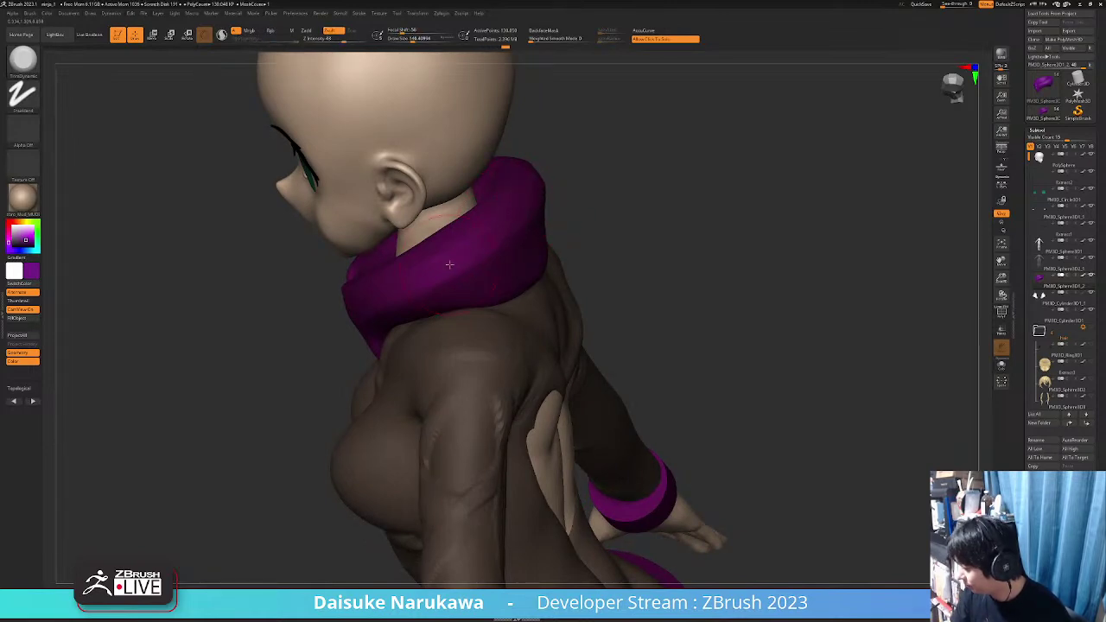
right_drag(446, 249, 424, 370)
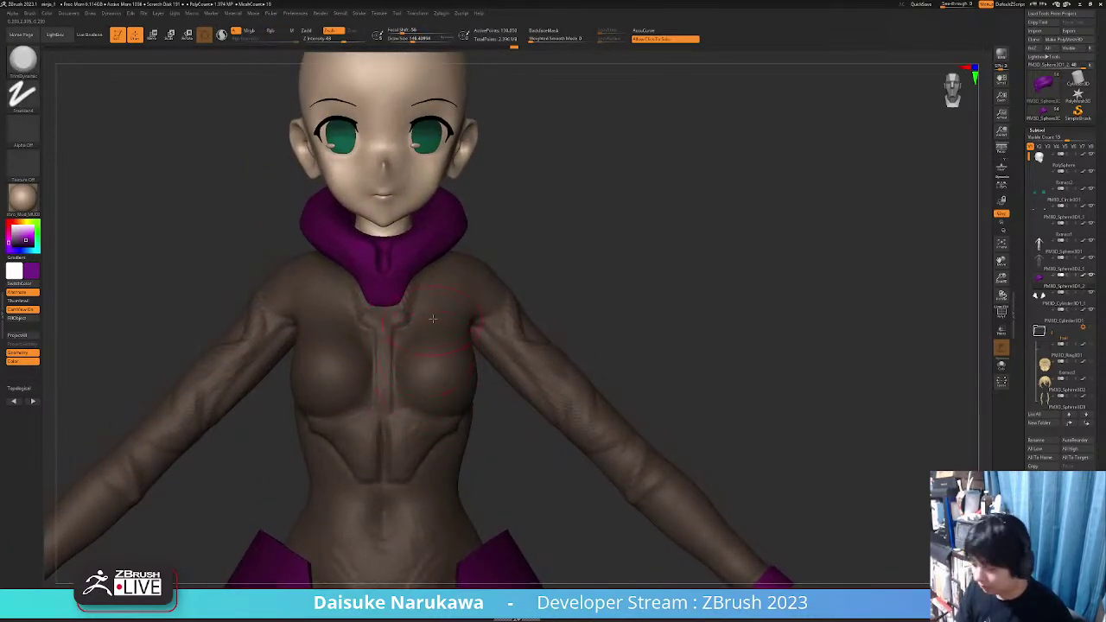
Make the bodysuit the active subtool and choose the lasso-based MeshExtrude as the masking brush
ctrl+right_drag(453, 306, 494, 326)
alt+click(500, 318)
alt+right_drag(494, 326, 472, 328)
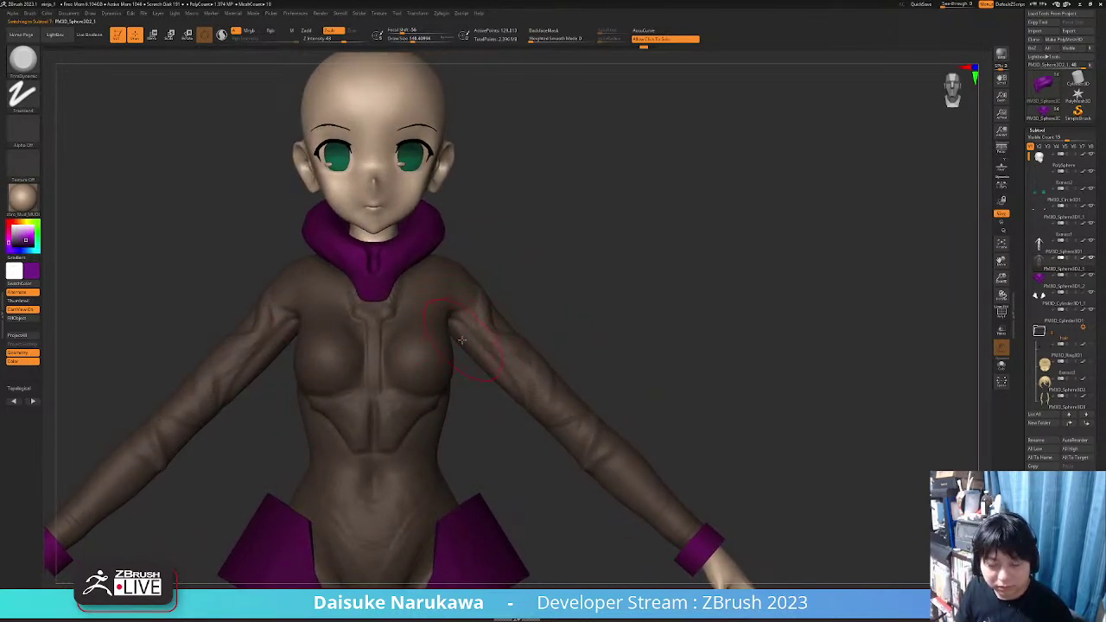
alt+right_drag(463, 342, 450, 307)
alt+right_drag(427, 403, 415, 336)
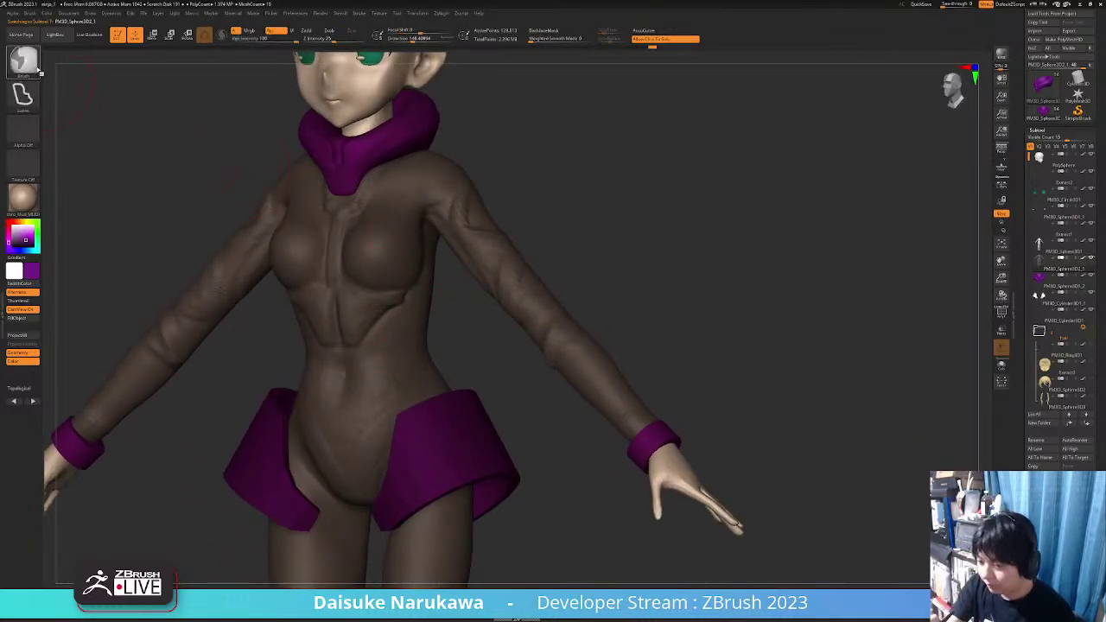
ctrl+click(37, 70)
click(32, 63)
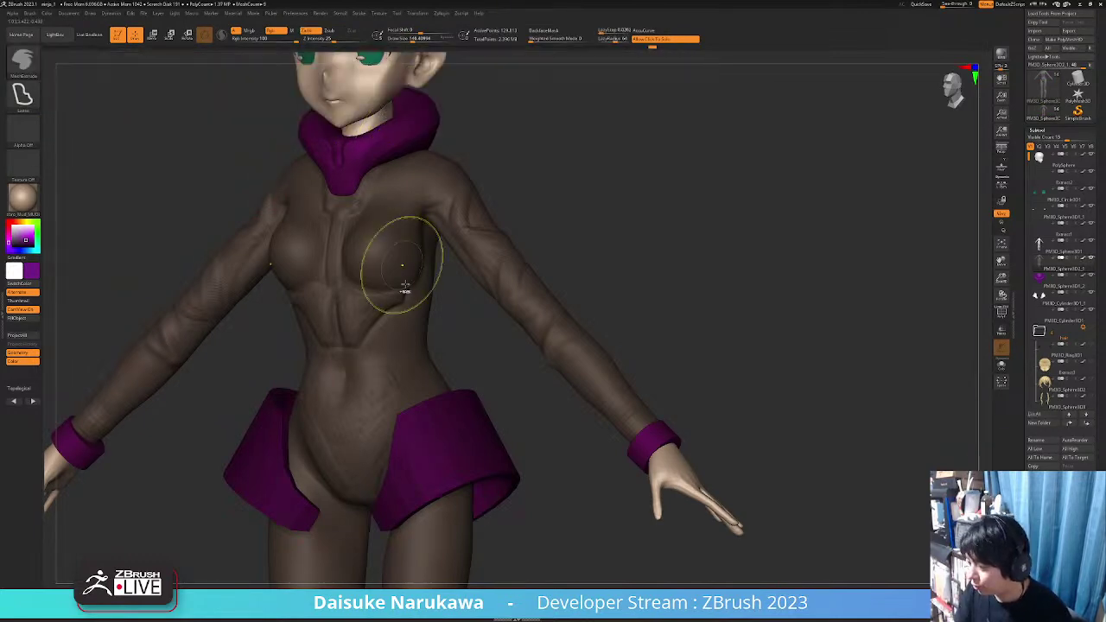
mouse_move(402, 313)
ctrl+right_down()
mouse_move(415, 331)
mouse_move(401, 314)
mouse_move(407, 322)
ctrl+right_up()
mouse_move(406, 321)
alt+right_down()
mouse_move(389, 316)
mouse_move(406, 338)
alt+right_up()
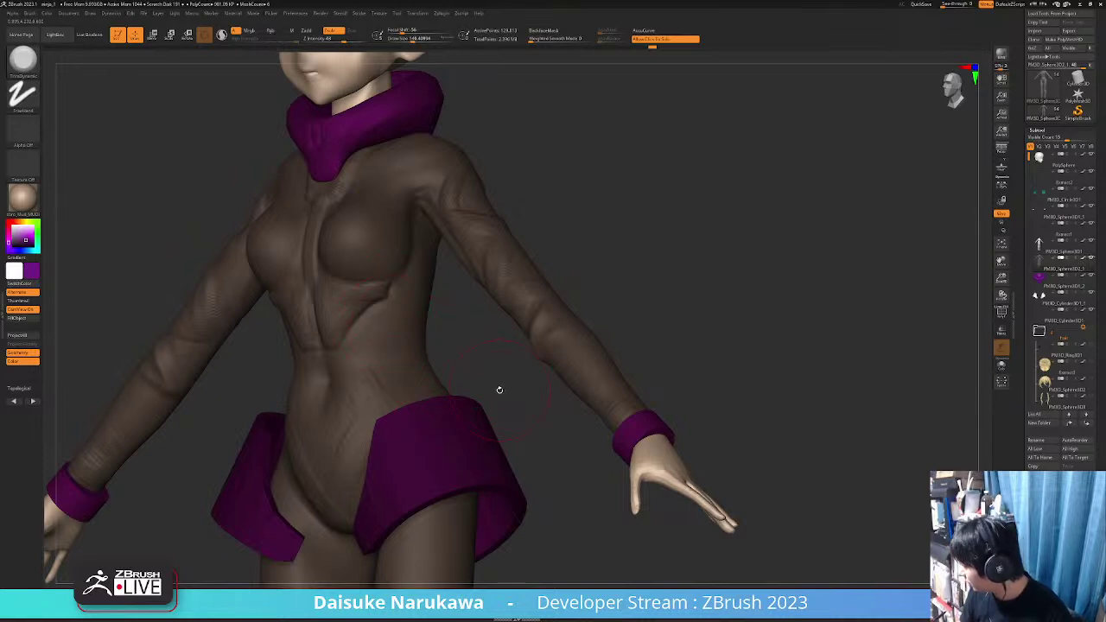
Examine the bodysuit's wireframe and the whole figure from the front
click(530, 409)
click(528, 409)
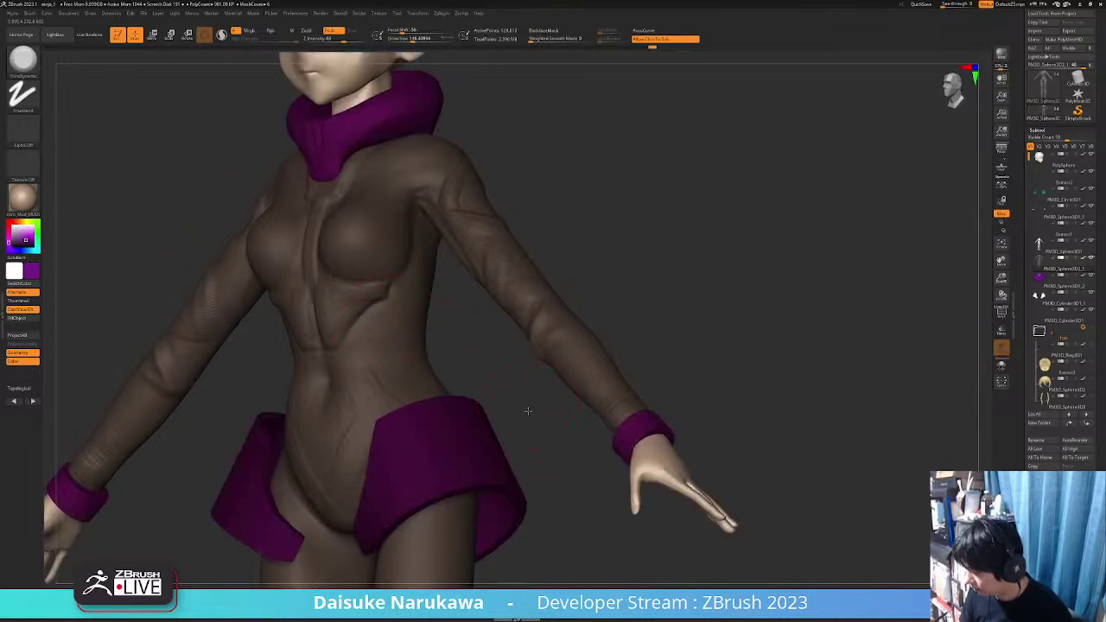
click(528, 410)
click(1001, 313)
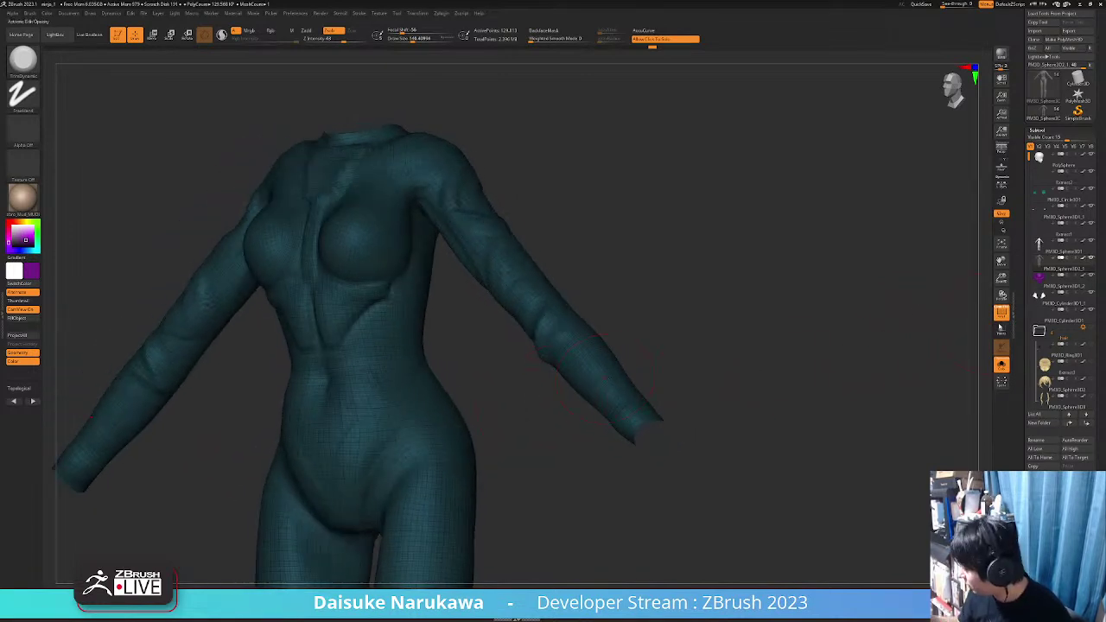
key(shift+f)
ctrl+right_drag(786, 358, 711, 303)
click(712, 302)
alt+right_drag(567, 381, 585, 417)
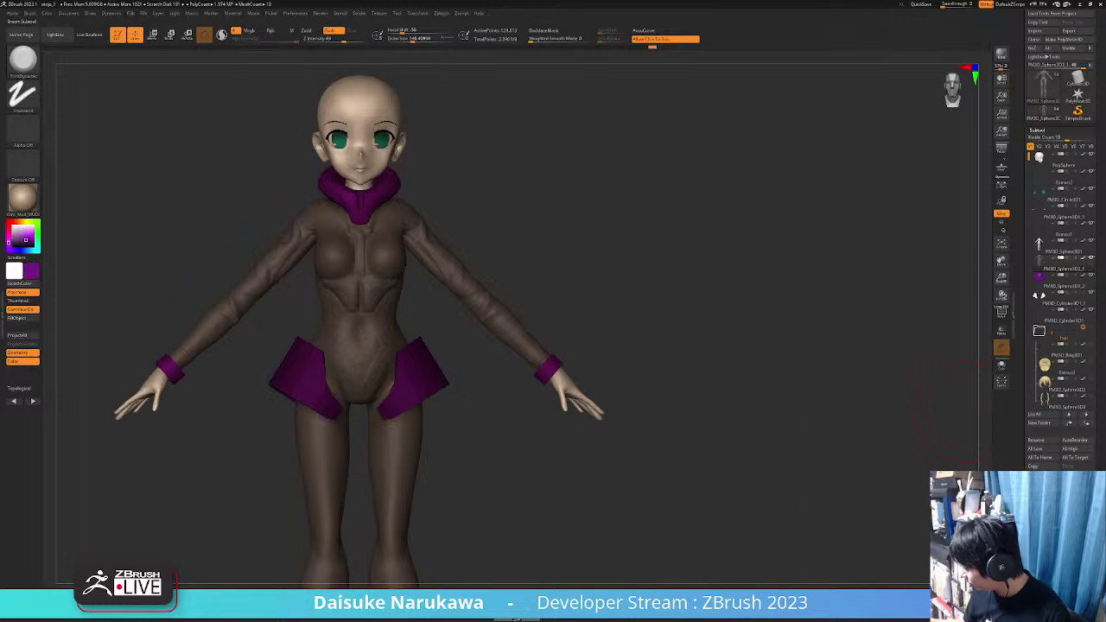
Insert a sphere as a new subtool, move it clear of the head to the character's side, and keep it active
click(1075, 487)
click(829, 470)
alt+right_drag(514, 312, 504, 264)
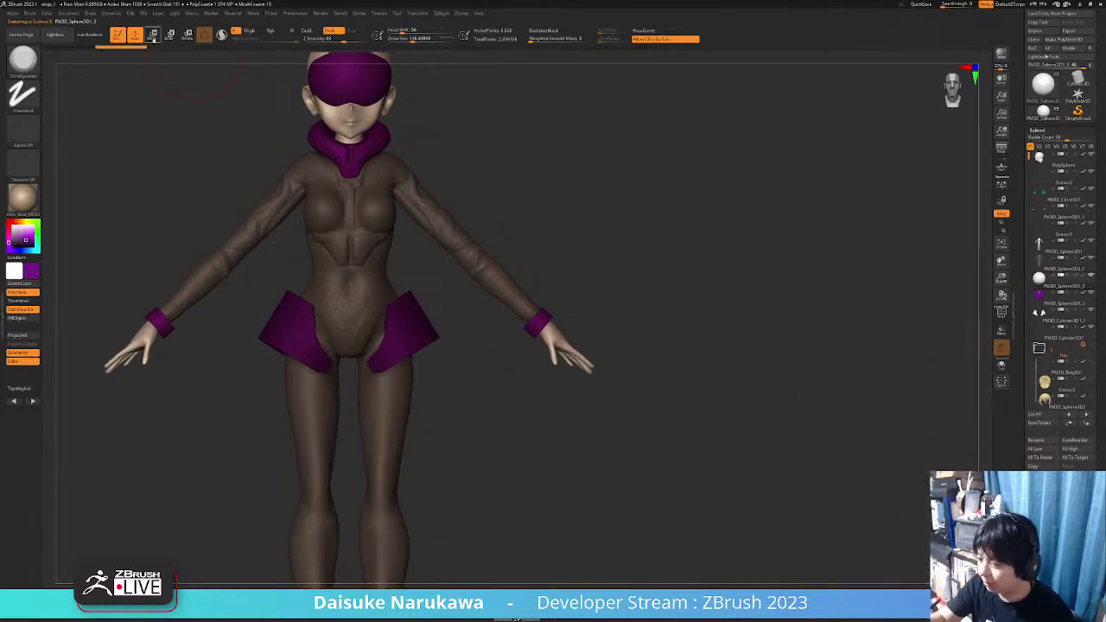
click(154, 38)
alt+right_drag(233, 129, 277, 220)
mouse_move(393, 125)
mouse_down()
mouse_move(392, 55)
mouse_move(647, 128)
mouse_up()
alt+right_drag(553, 251, 486, 219)
click(136, 38)
mouse_move(328, 225)
ctrl+right_down()
mouse_move(358, 339)
mouse_move(599, 158)
ctrl+right_up()
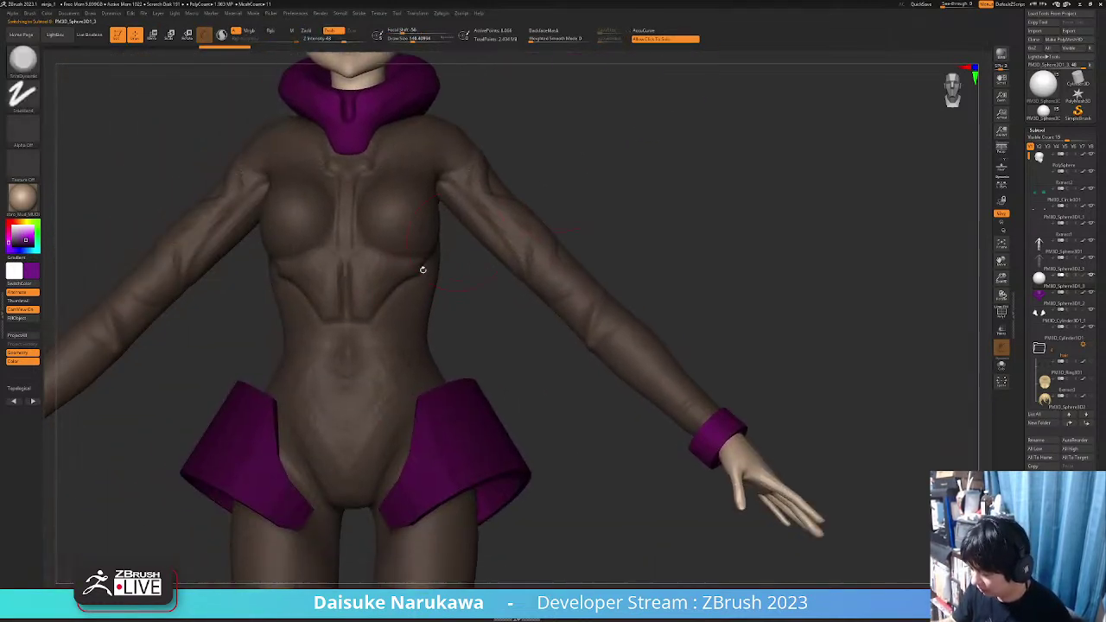
alt+click(402, 315)
mouse_move(406, 303)
ctrl+right_down()
mouse_move(406, 332)
mouse_move(387, 316)
mouse_move(432, 210)
mouse_move(496, 237)
mouse_move(467, 304)
ctrl+right_up()
alt+click(613, 156)
Try to extrude a lasso-shaped panel on the side of the waist below the chest with MeshExtrude
ctrl+right_drag(373, 315, 380, 418)
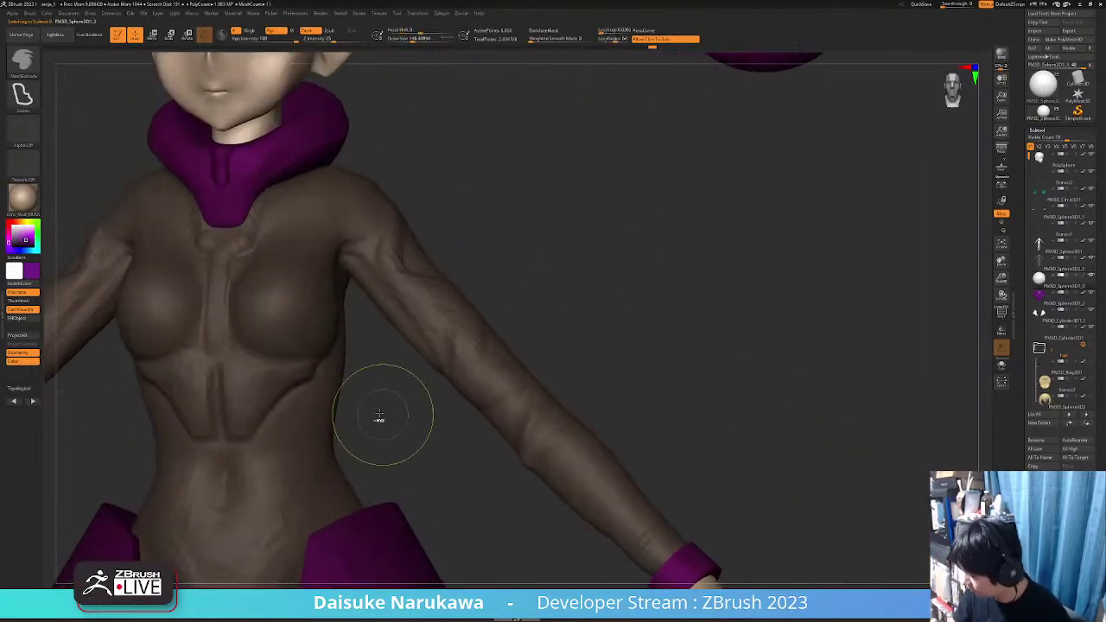
alt+right_drag(271, 434, 396, 299)
key(ctrl+shift)
mouse_move(501, 244)
ctrl+shift+mouse_down()
mouse_move(441, 318)
mouse_move(386, 327)
ctrl+shift+mouse_up()
mouse_move(366, 375)
right_down()
mouse_move(432, 351)
mouse_move(437, 313)
right_up()
key(ctrl+z)
mouse_move(396, 232)
ctrl+shift+mouse_down()
mouse_move(497, 229)
mouse_move(449, 313)
mouse_move(382, 298)
mouse_move(387, 305)
ctrl+shift+mouse_up()
mouse_move(407, 333)
right_down()
mouse_move(439, 340)
mouse_move(386, 354)
mouse_move(418, 350)
right_up()
right_drag(418, 350, 394, 320)
key(ctrl+z)
Set the draw size to about 68 and extrude a slanted oval panel on each side of the waist below the chest
click(403, 39)
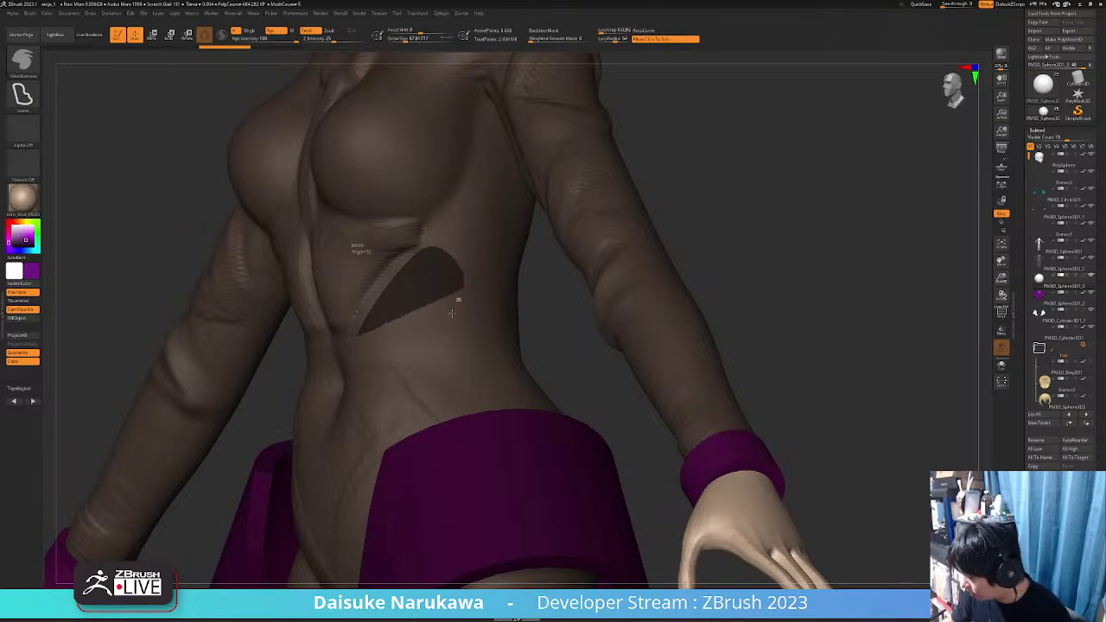
ctrl+shift+drag(367, 354, 352, 342)
mouse_move(388, 342)
ctrl+right_down()
mouse_move(410, 349)
mouse_move(390, 349)
mouse_move(417, 326)
mouse_move(409, 244)
ctrl+right_up()
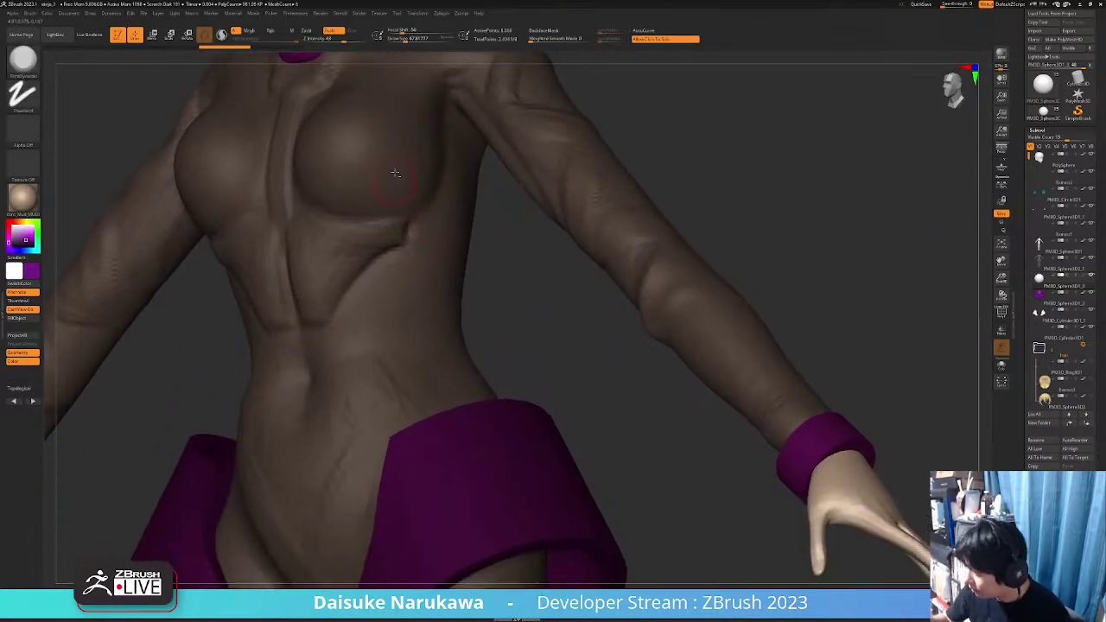
click(273, 14)
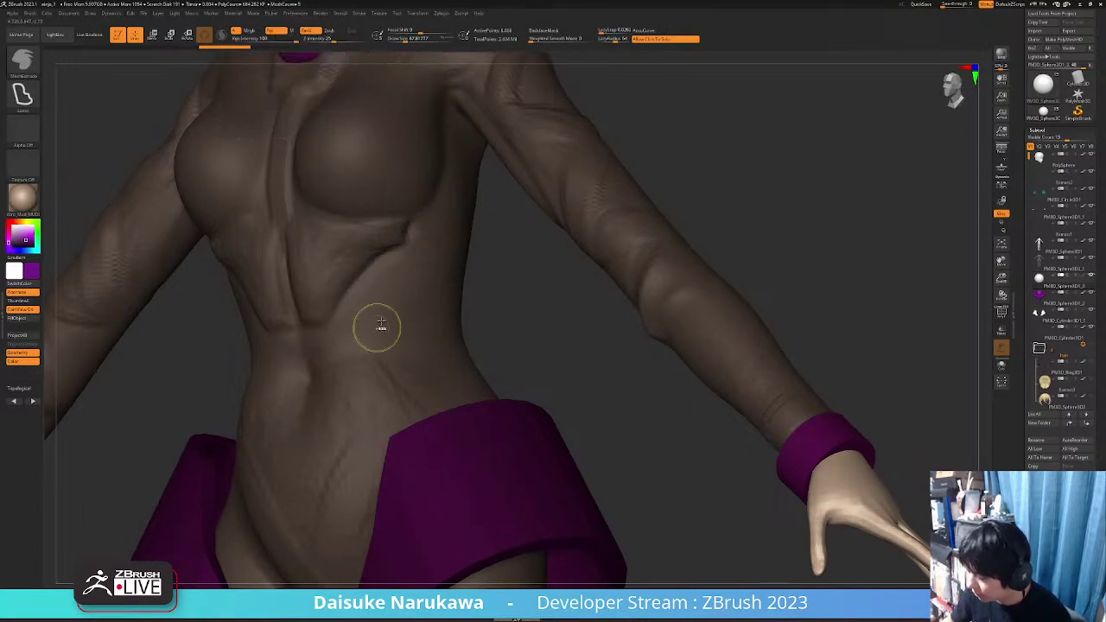
mouse_move(339, 328)
ctrl+mouse_down()
mouse_move(447, 277)
mouse_move(435, 227)
mouse_move(396, 239)
mouse_move(340, 323)
ctrl+mouse_up()
mouse_move(361, 331)
right_down()
mouse_move(400, 338)
mouse_move(290, 349)
mouse_move(330, 349)
right_up()
Pull the outlines of the waist panels into a more angular shape using SnakeHook at a larger draw size
click(23, 62)
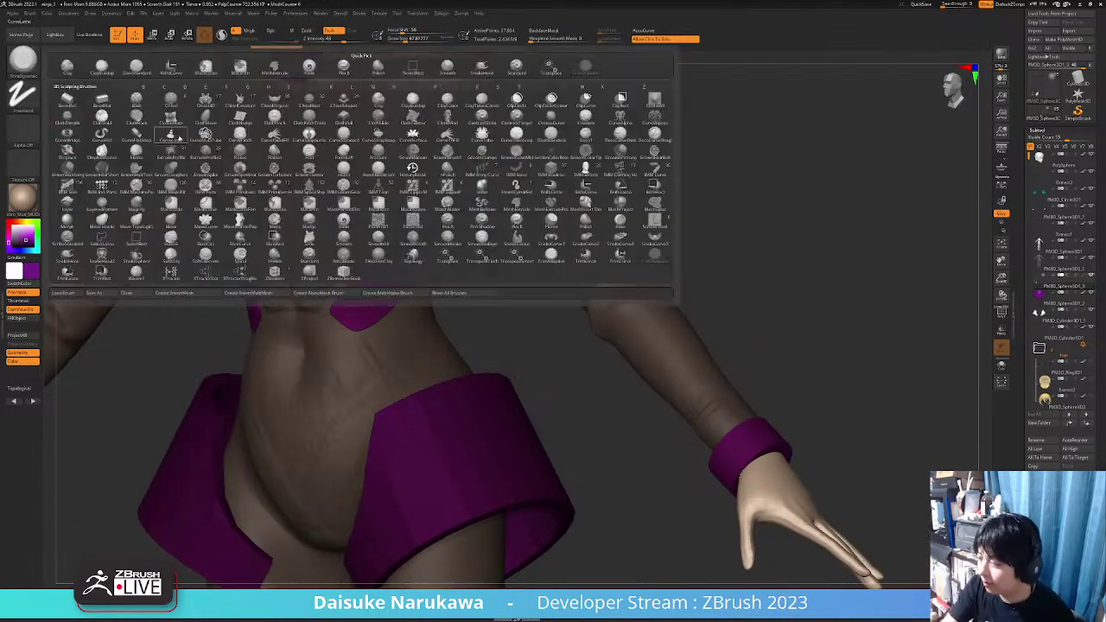
click(479, 75)
click(461, 88)
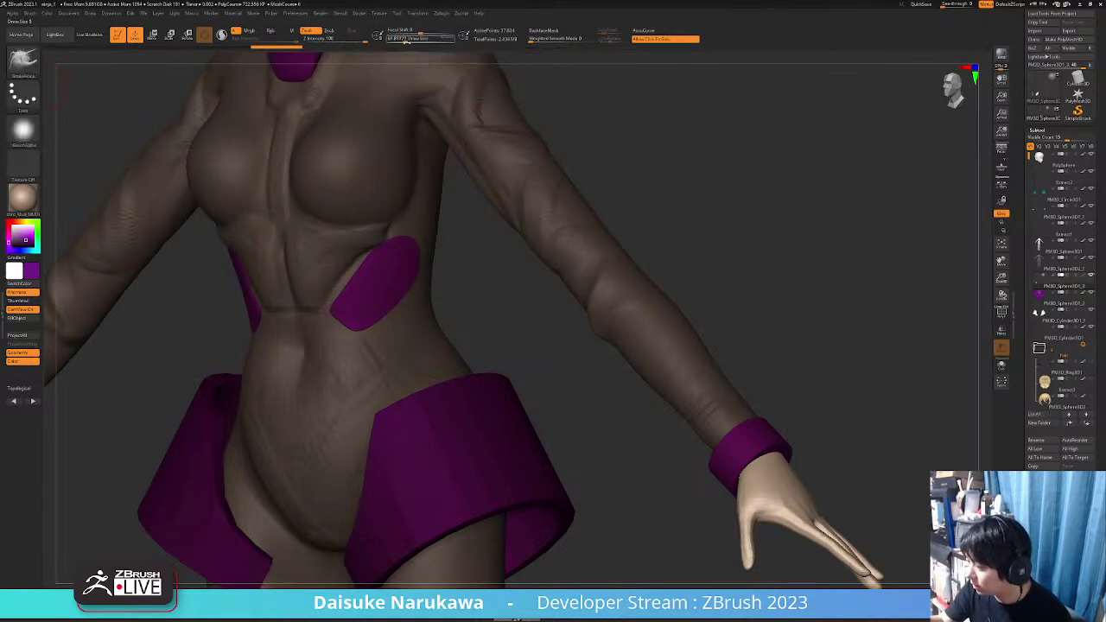
mouse_move(361, 274)
right_down()
mouse_move(343, 287)
mouse_move(425, 224)
right_up()
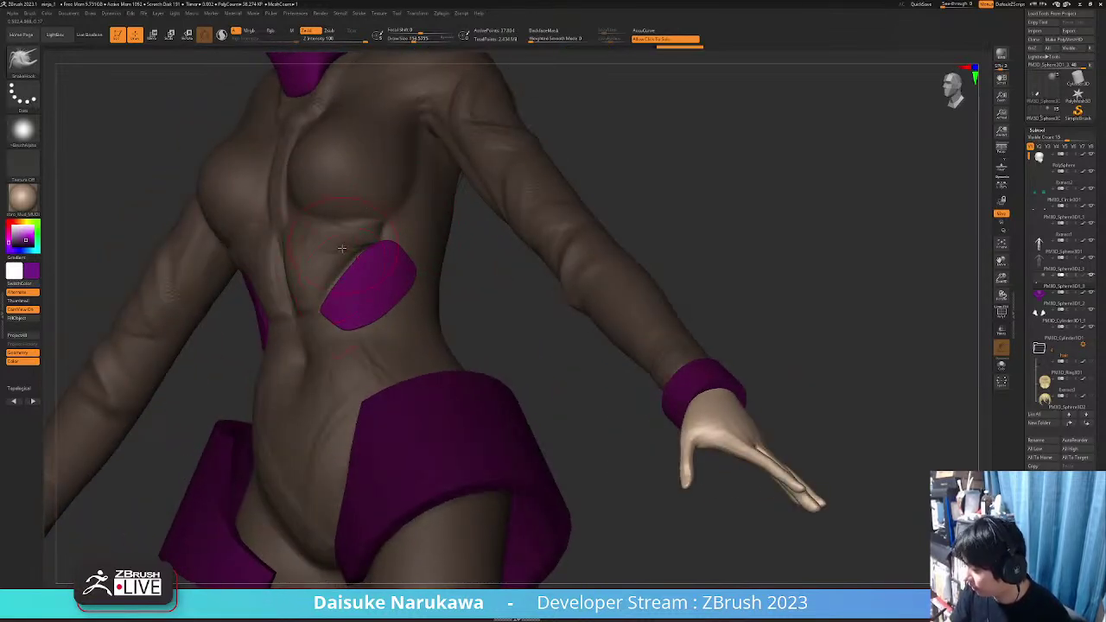
right_drag(343, 249, 353, 358)
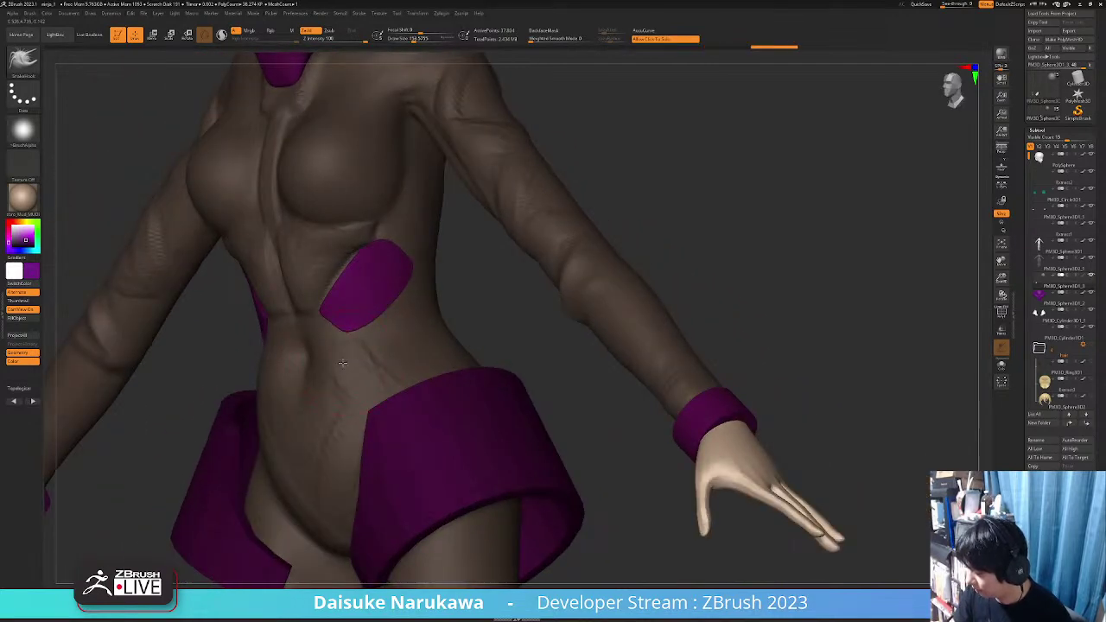
Turn on backface masking and enlarge the draw size for reshaping the waist panels
click(570, 121)
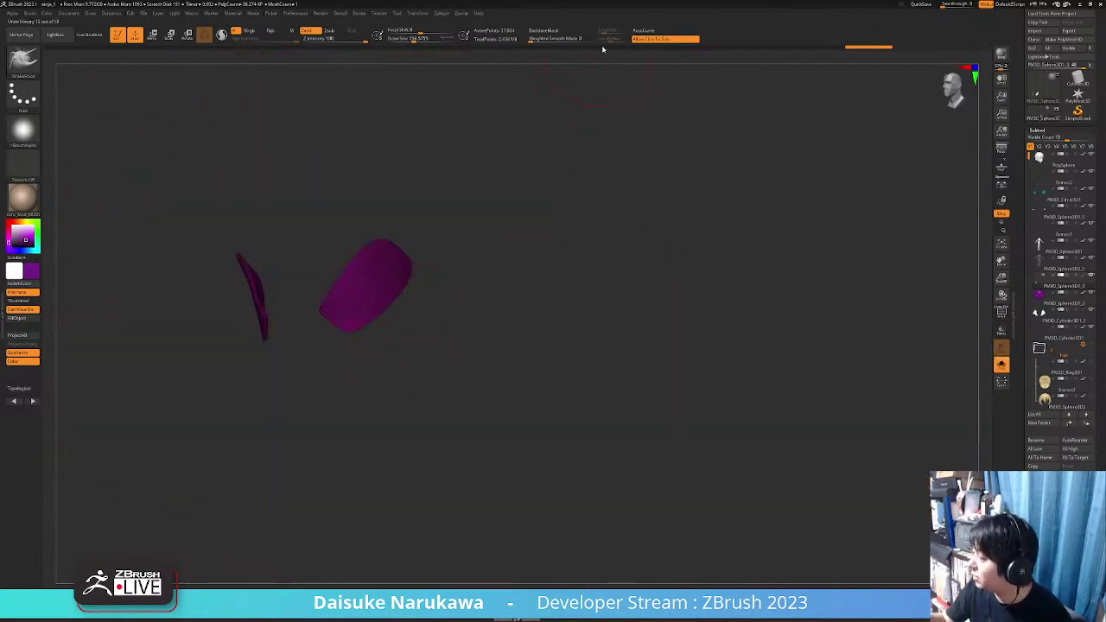
click(552, 30)
right_drag(518, 84, 439, 87)
click(424, 39)
click(388, 297)
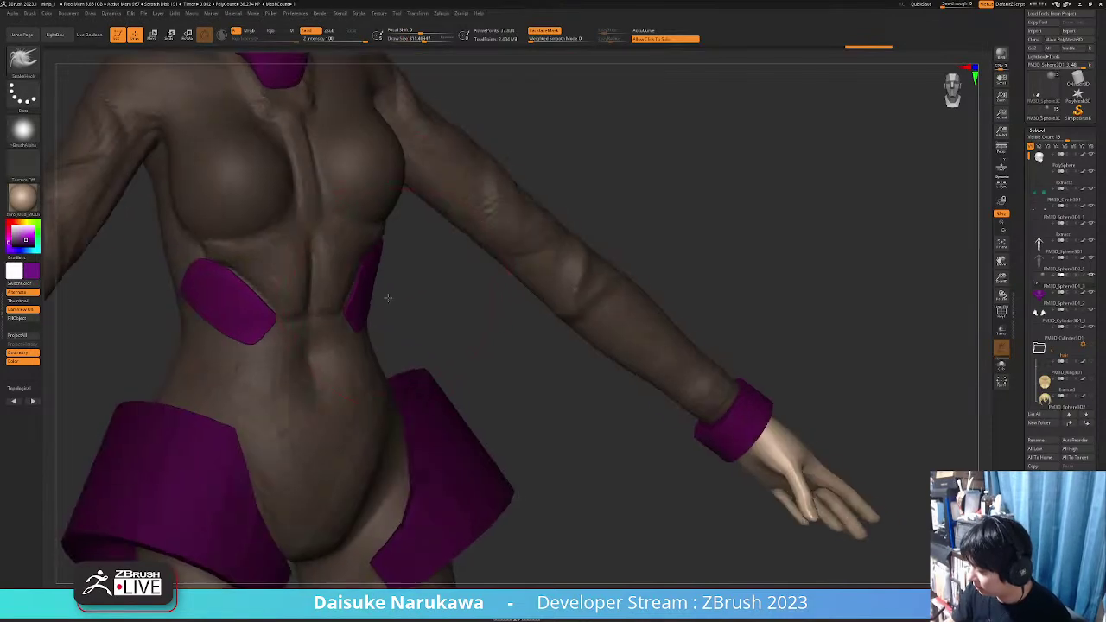
Shift the waist panels slightly along the horizontal axis with the Move gizmo and return to Draw mode
right_drag(388, 296, 342, 284)
click(153, 35)
mouse_move(342, 284)
ctrl+right_down()
mouse_move(346, 319)
mouse_move(384, 319)
ctrl+right_up()
alt+click(361, 331)
drag(410, 334, 416, 333)
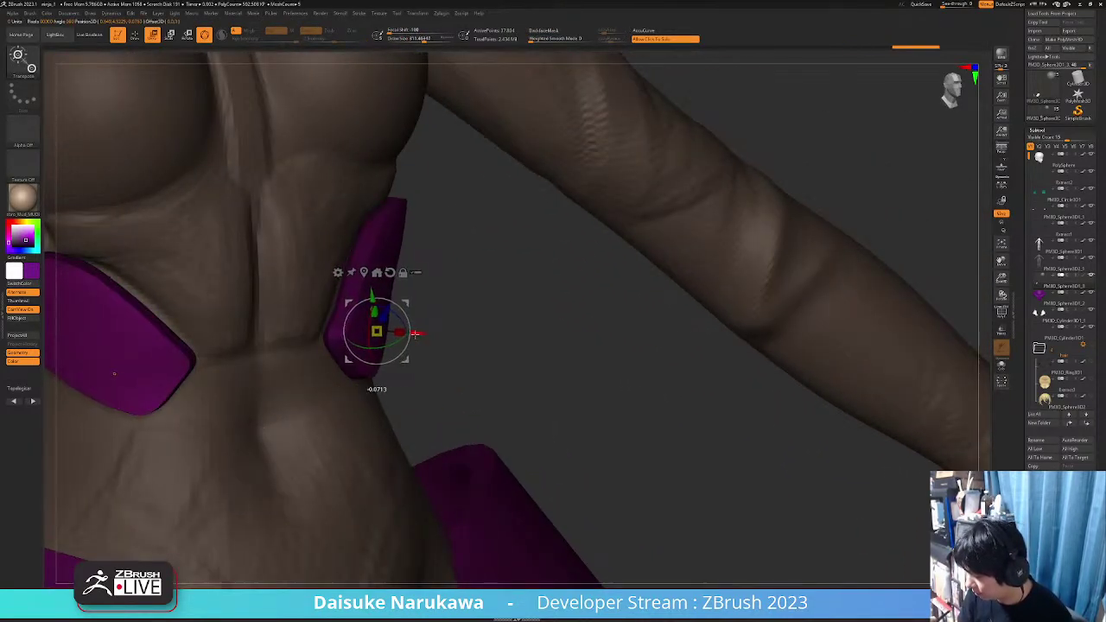
mouse_move(425, 307)
ctrl+right_down()
mouse_move(422, 248)
mouse_move(432, 290)
ctrl+right_up()
right_drag(432, 290, 471, 235)
click(136, 35)
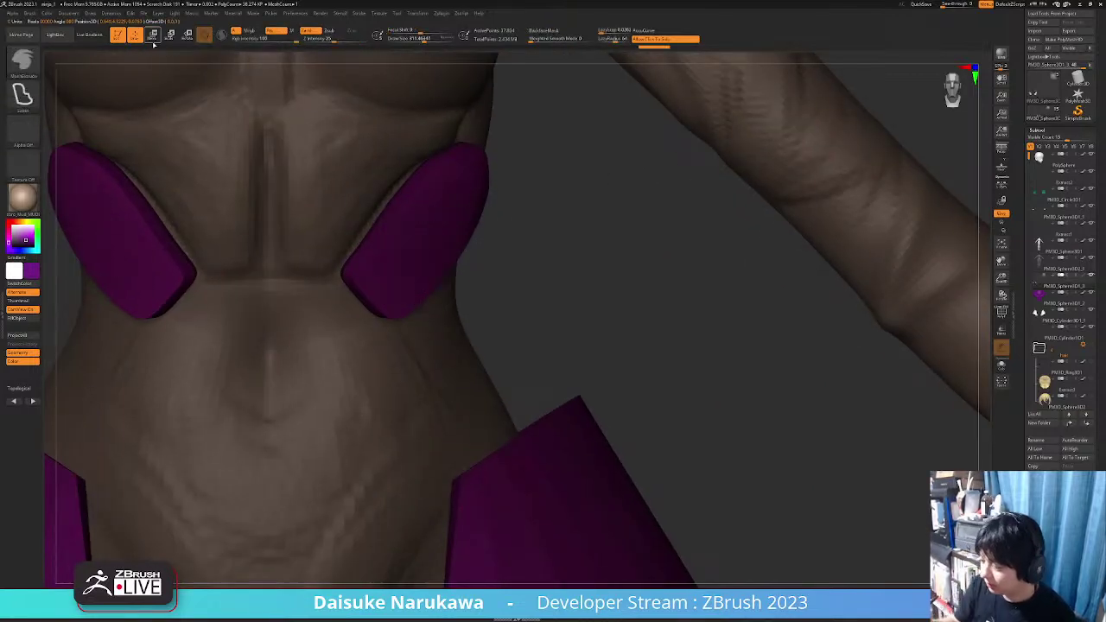
mouse_move(520, 313)
ctrl+right_down()
mouse_move(524, 265)
mouse_move(541, 314)
mouse_move(471, 308)
ctrl+right_up()
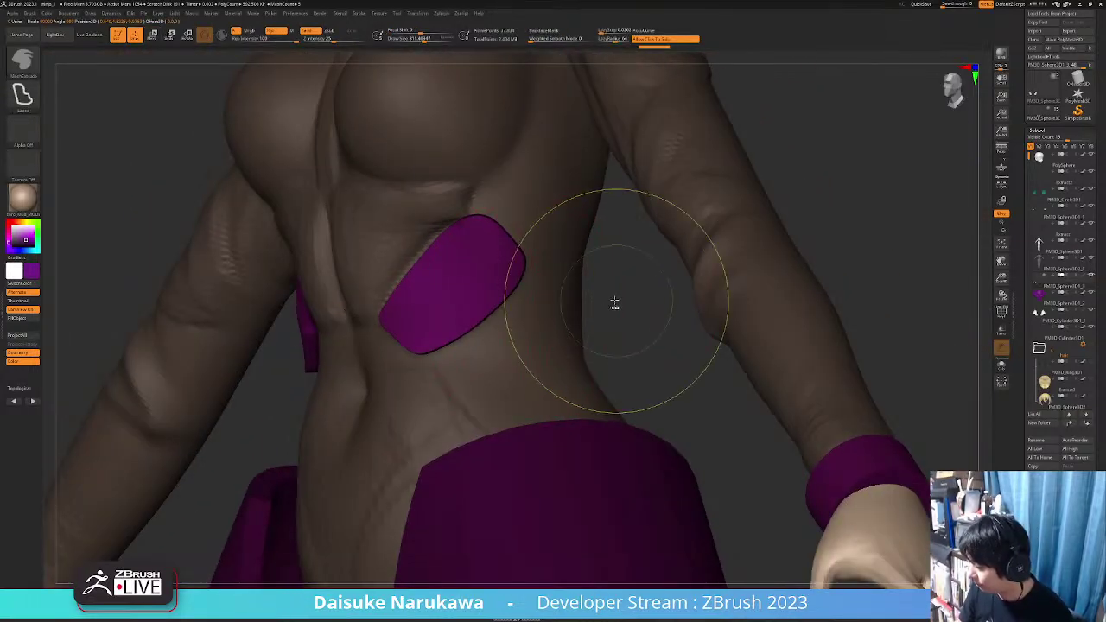
Reshape the waist panels with SnakeHook so they narrow toward the navel and follow the curve of the waist
shift+right_drag(590, 308, 520, 295)
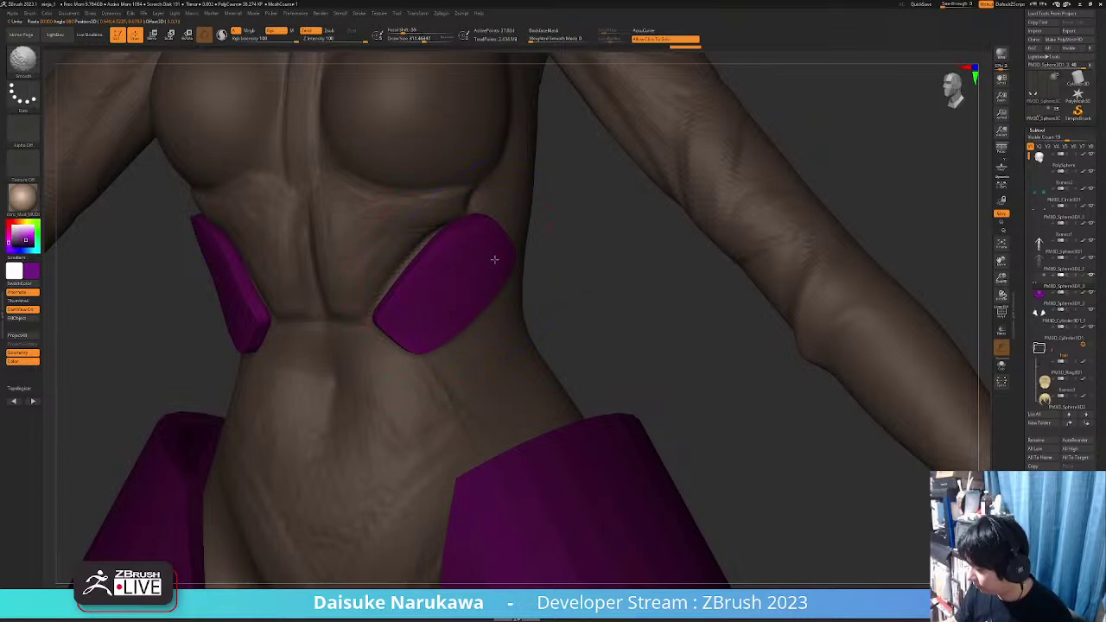
shift+right_drag(627, 338, 408, 360)
right_drag(408, 359, 433, 399)
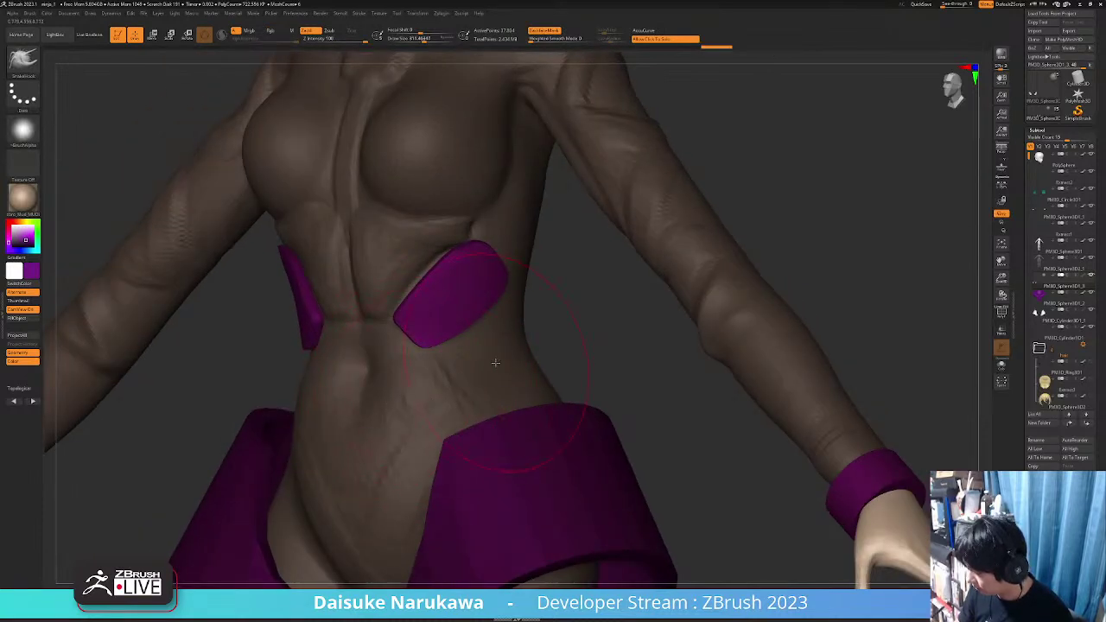
drag(496, 363, 486, 364)
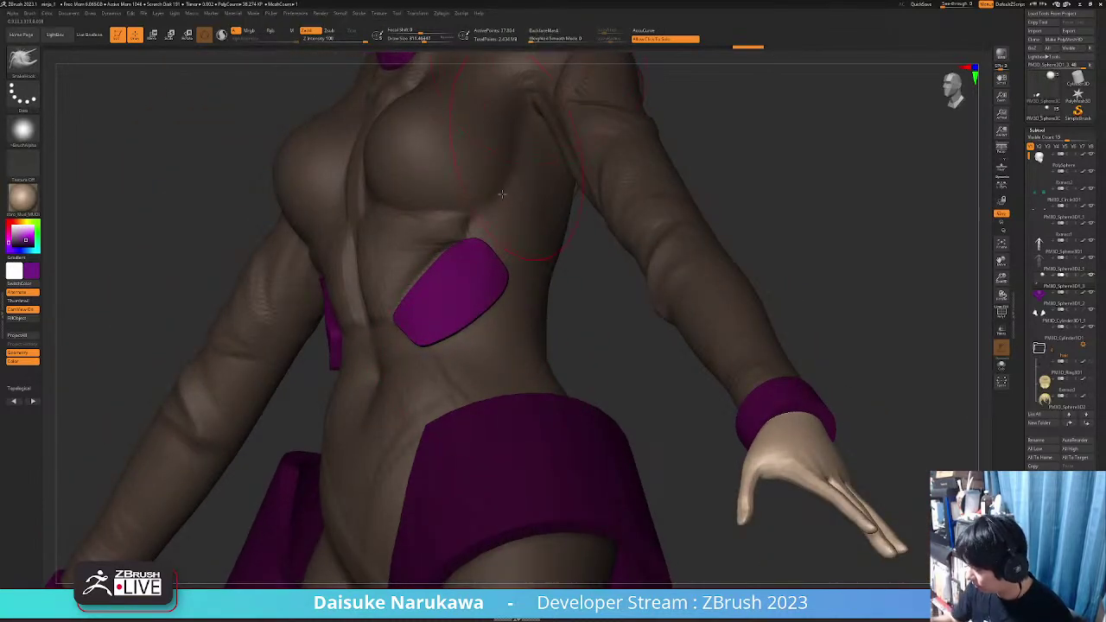
drag(477, 350, 442, 372)
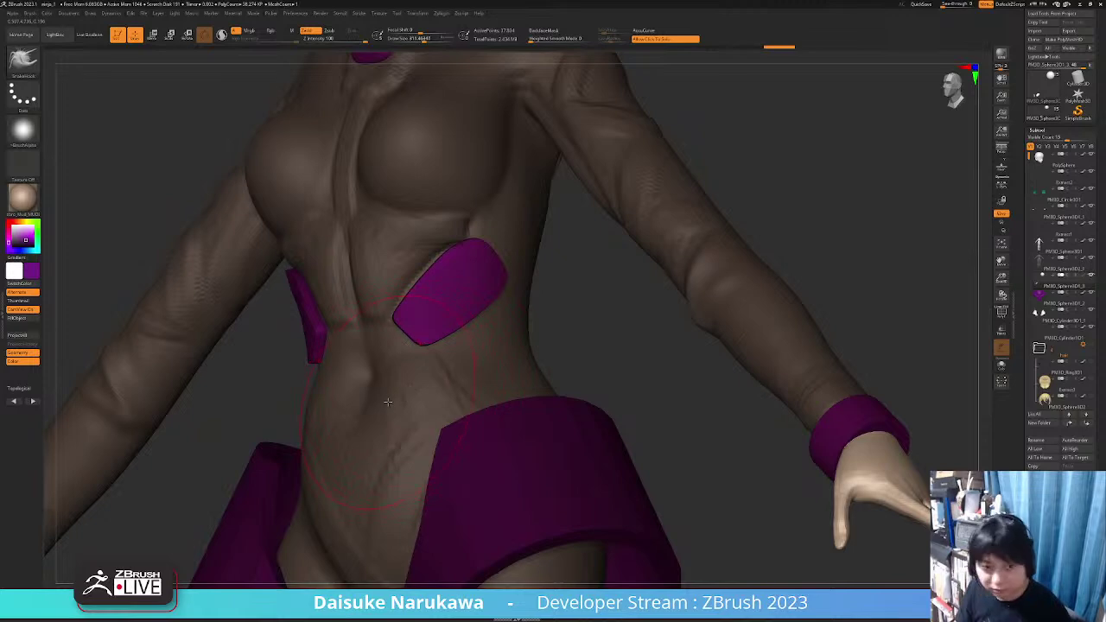
drag(388, 402, 407, 419)
drag(419, 369, 385, 403)
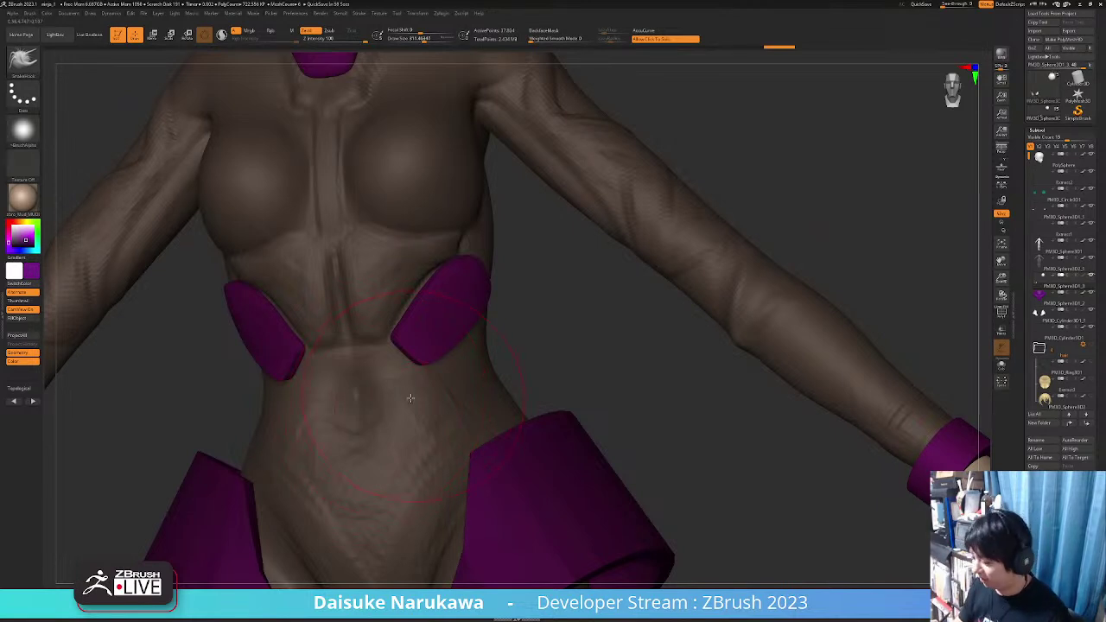
drag(384, 404, 449, 395)
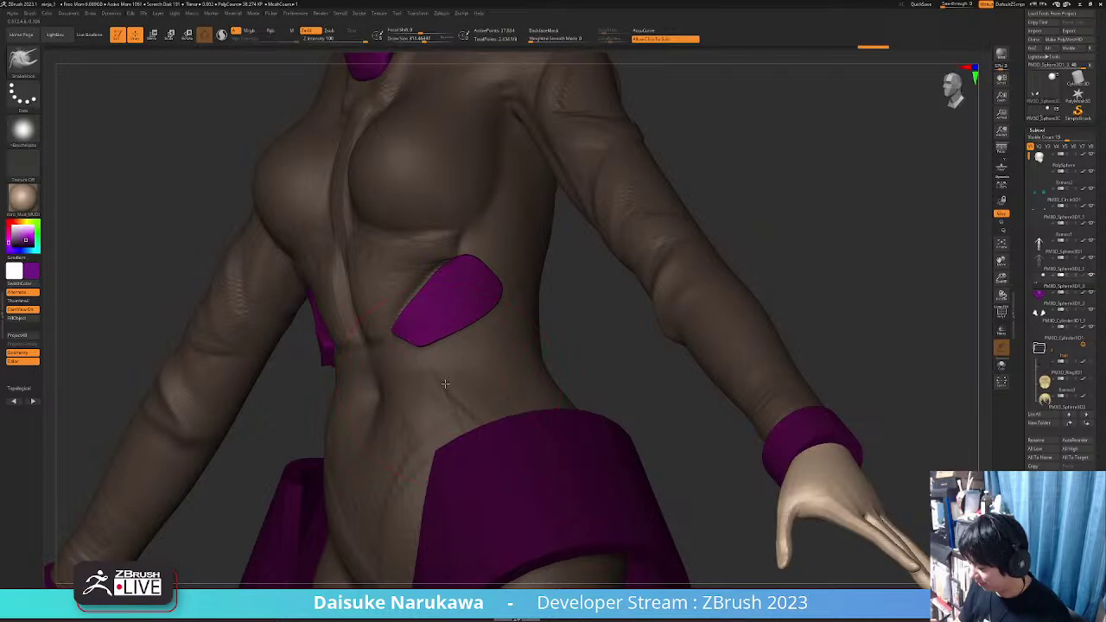
right_drag(474, 375, 419, 382)
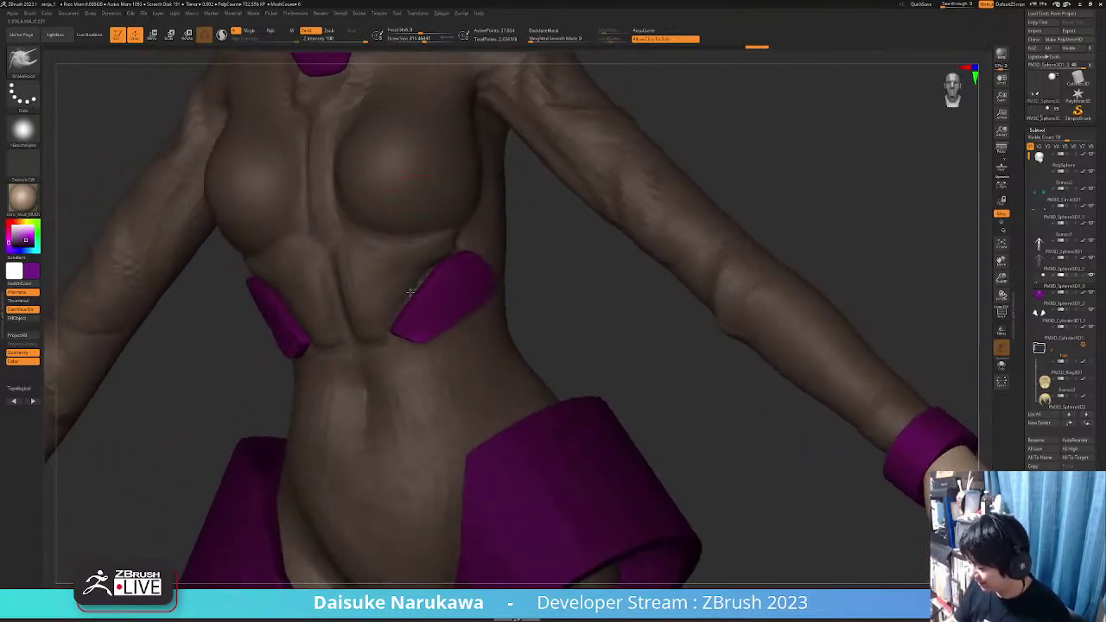
right_drag(473, 243, 441, 207)
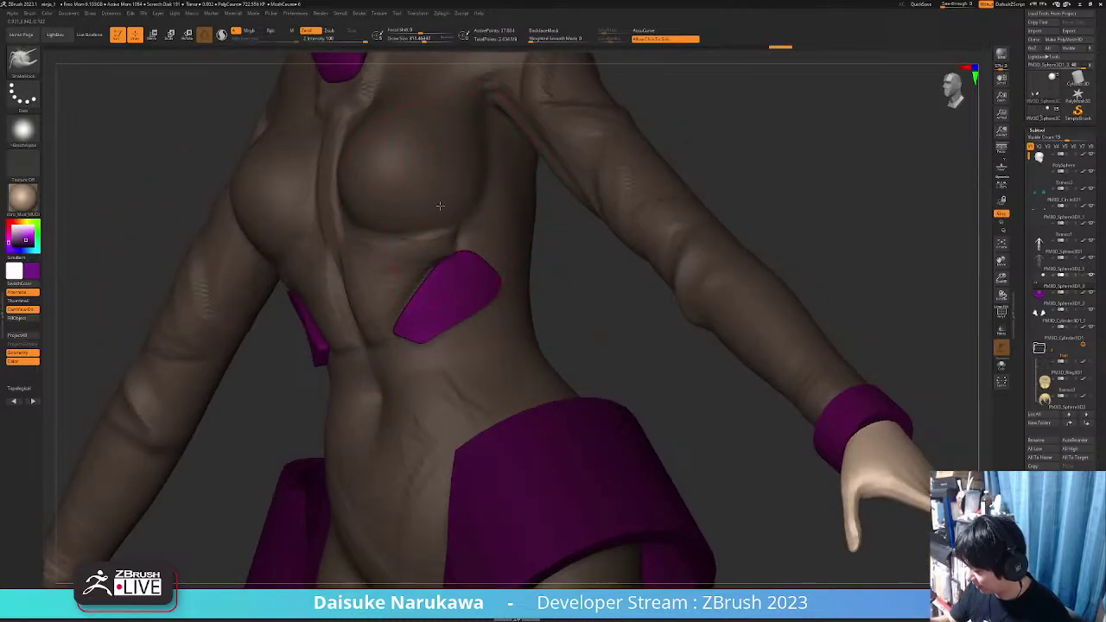
drag(516, 232, 508, 242)
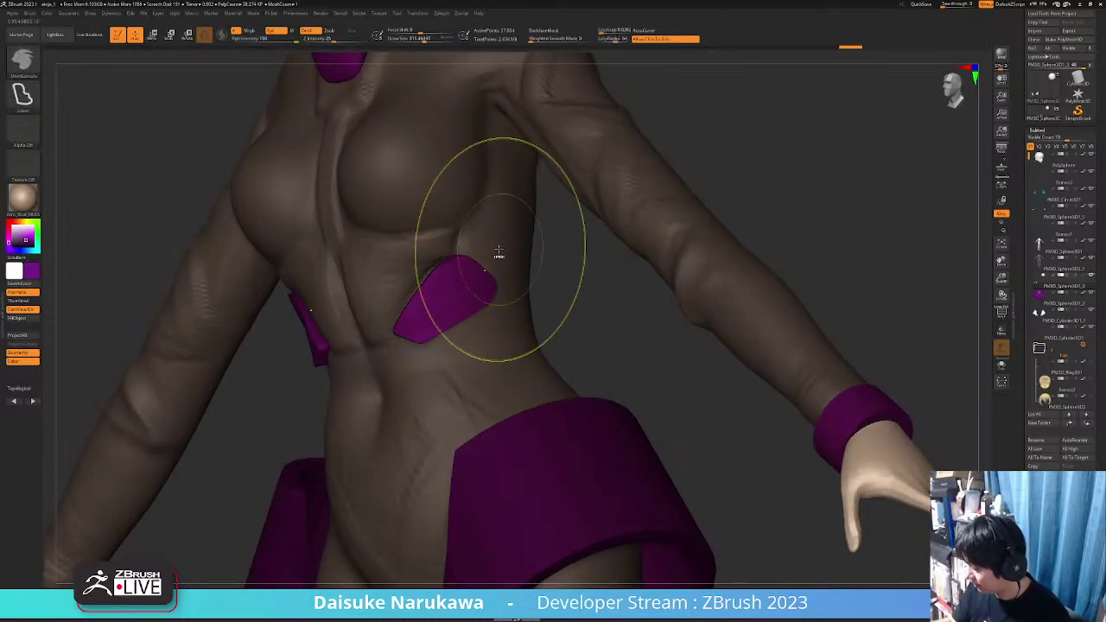
ctrl+right_drag(499, 254, 493, 298)
mouse_move(493, 298)
shift+right_down()
mouse_move(447, 367)
mouse_move(492, 385)
mouse_move(429, 407)
shift+right_up()
click(24, 63)
key(d)
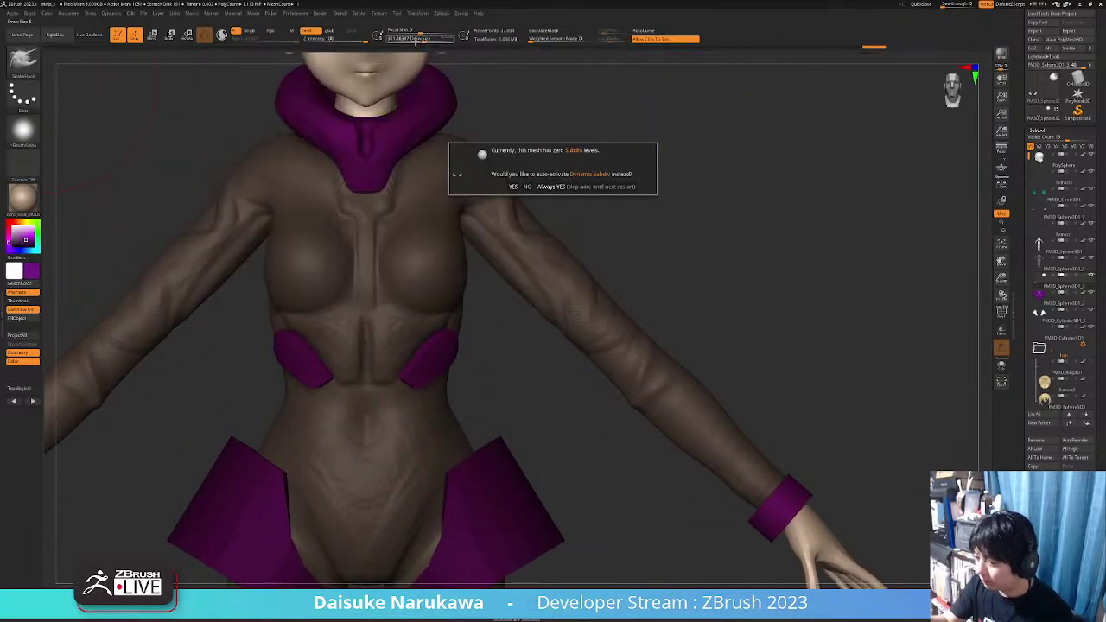
click(31, 64)
click(212, 74)
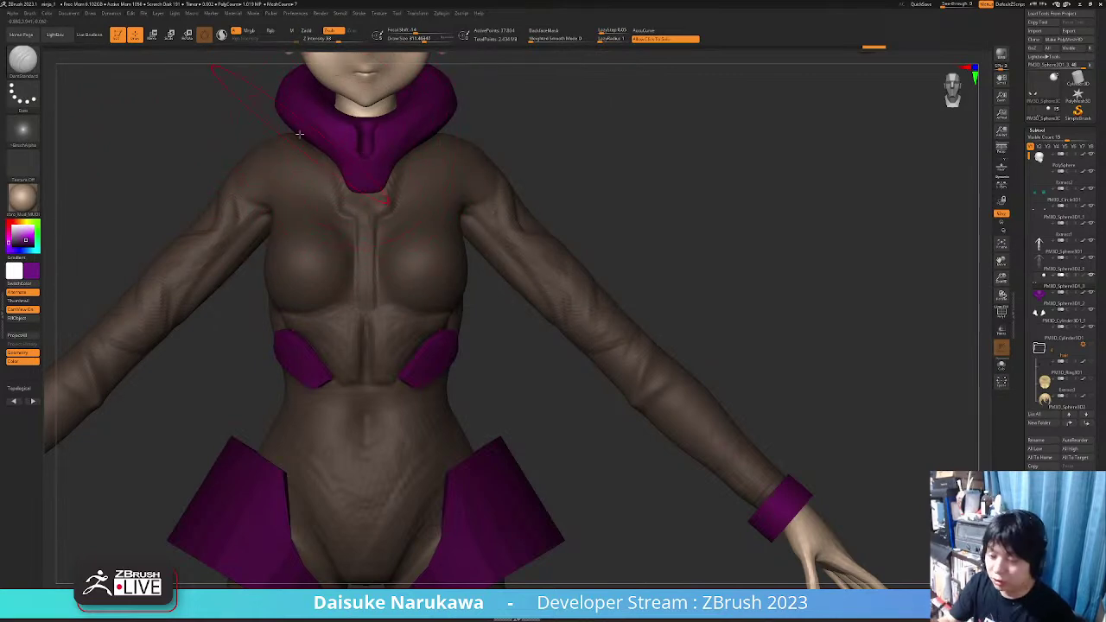
Sculpt a small round recess near the front end of each waist panel using ClayBuildup at a reduced draw size
key(b)
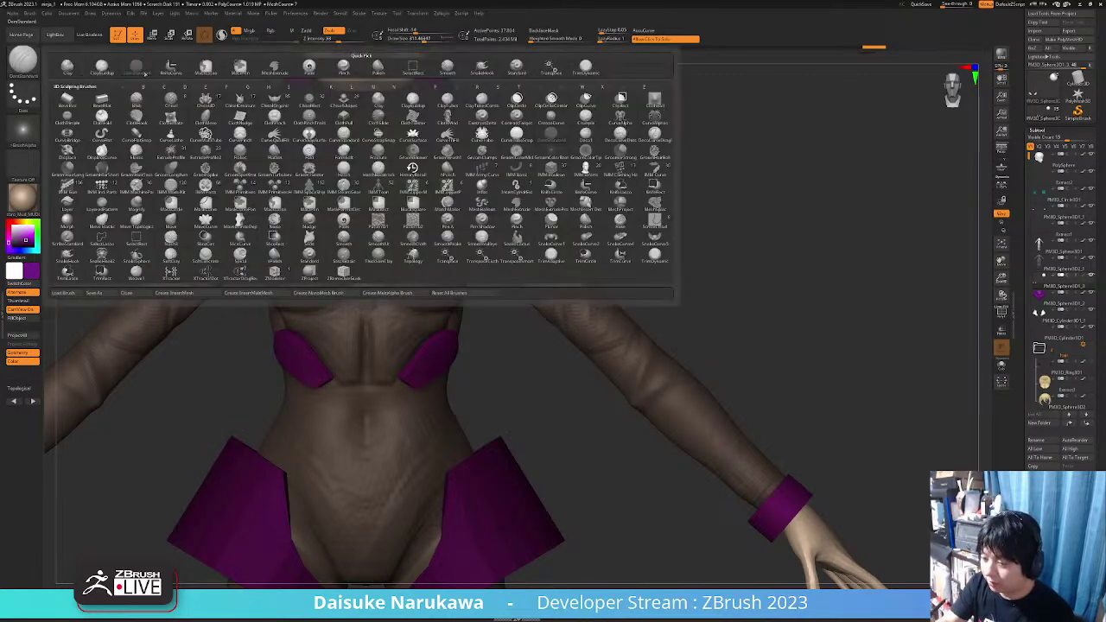
click(102, 68)
drag(420, 39, 404, 39)
mouse_move(435, 340)
ctrl+right_down()
mouse_move(432, 383)
mouse_move(399, 427)
ctrl+right_up()
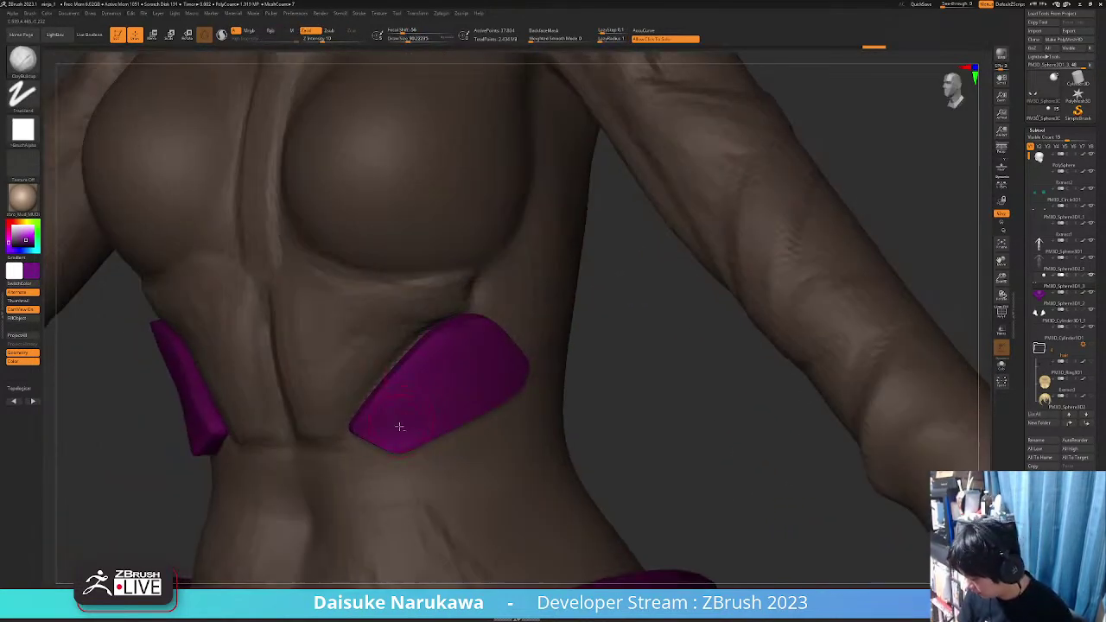
mouse_move(401, 420)
shift+mouse_down()
mouse_move(464, 343)
mouse_move(445, 378)
shift+mouse_up()
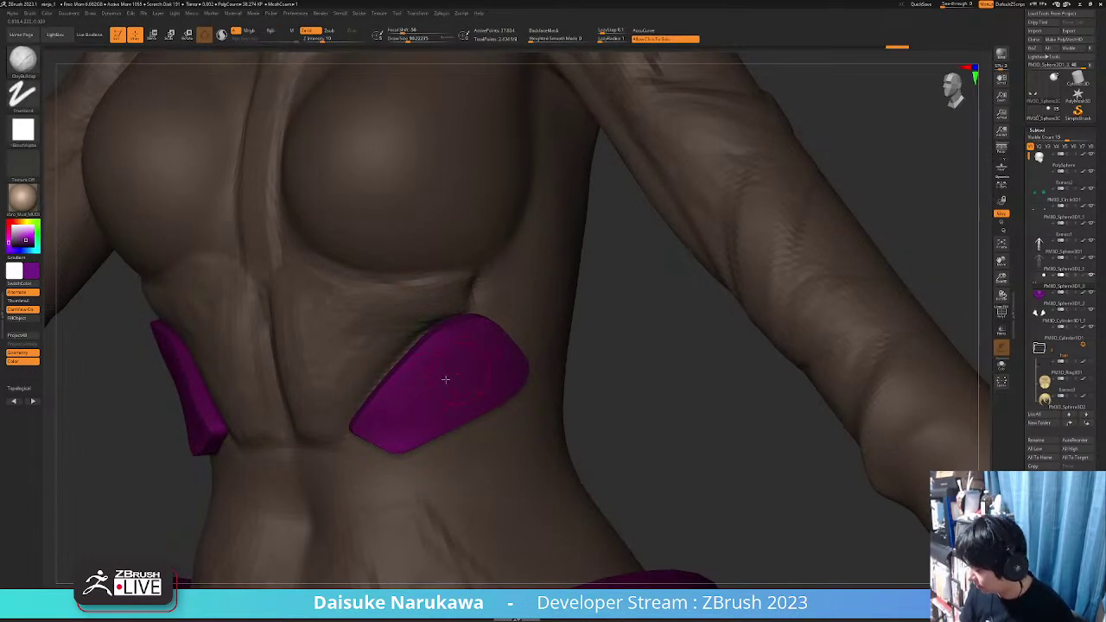
click(404, 39)
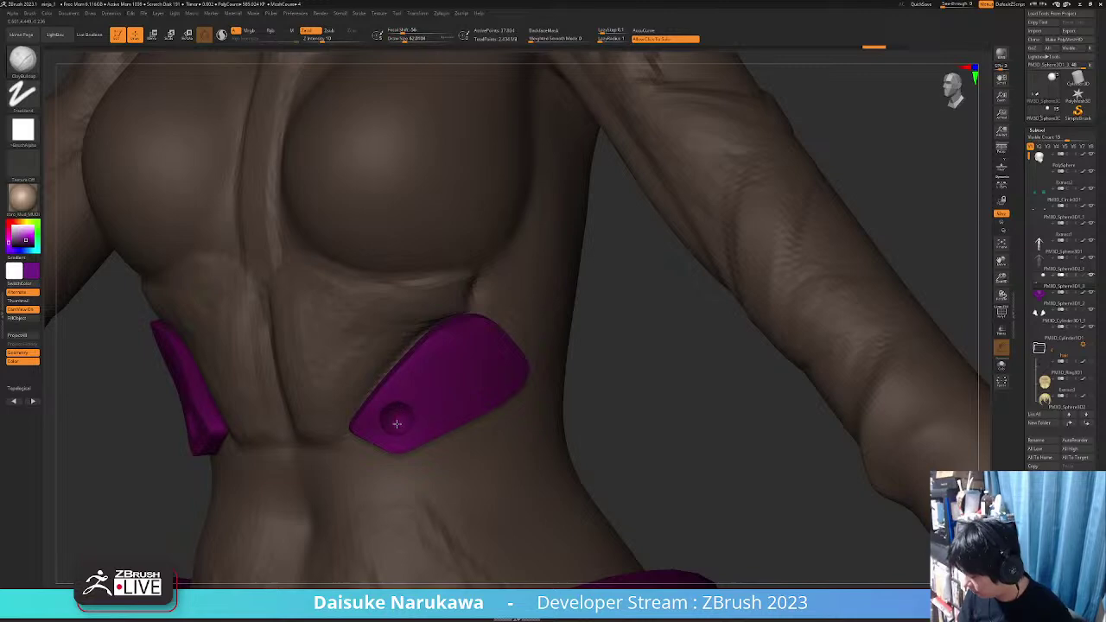
ctrl+right_drag(397, 424, 398, 386)
mouse_move(398, 385)
right_down()
mouse_move(451, 403)
mouse_move(452, 343)
mouse_move(419, 481)
right_up()
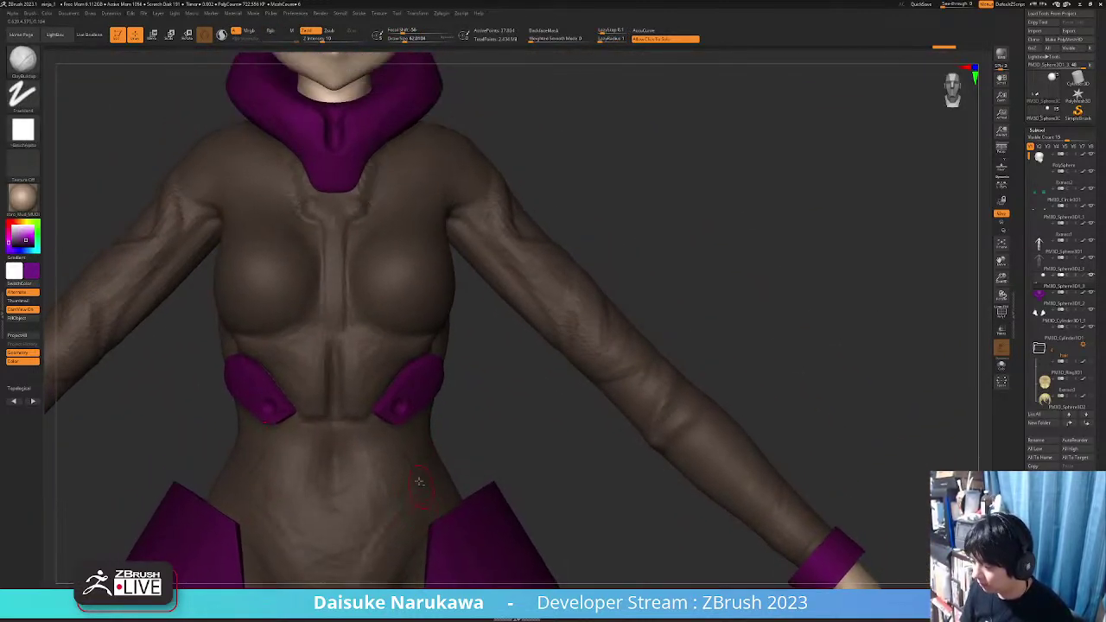
Make the bodysuit mesh the active subtool and subdivide it once
alt+right_drag(416, 441, 473, 338)
alt+click(472, 333)
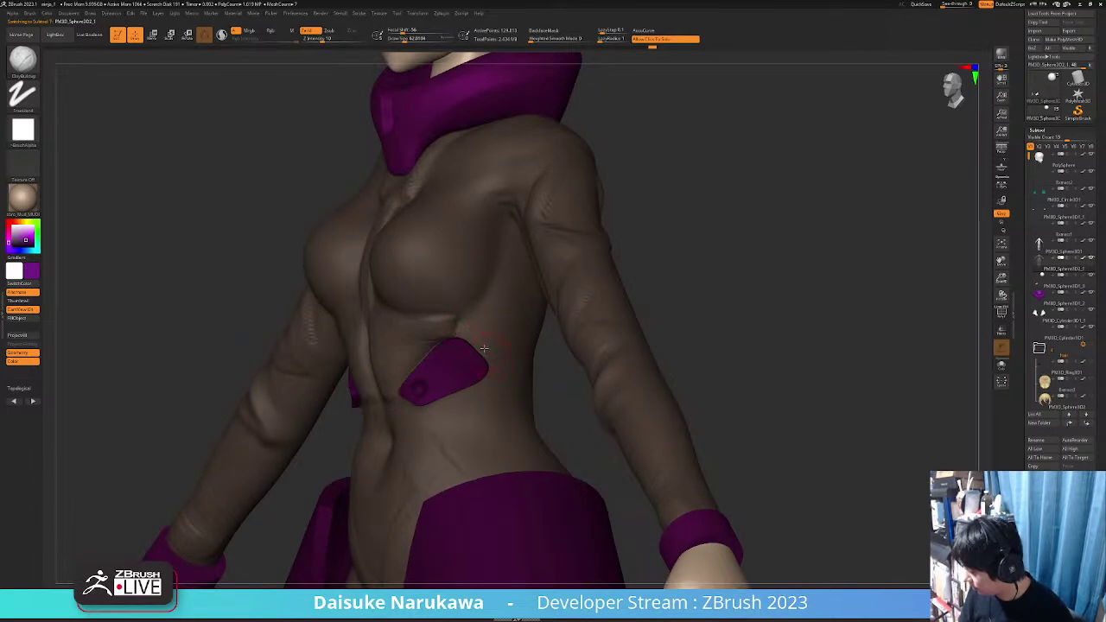
mouse_move(494, 388)
right_down()
mouse_move(562, 393)
mouse_move(506, 378)
right_up()
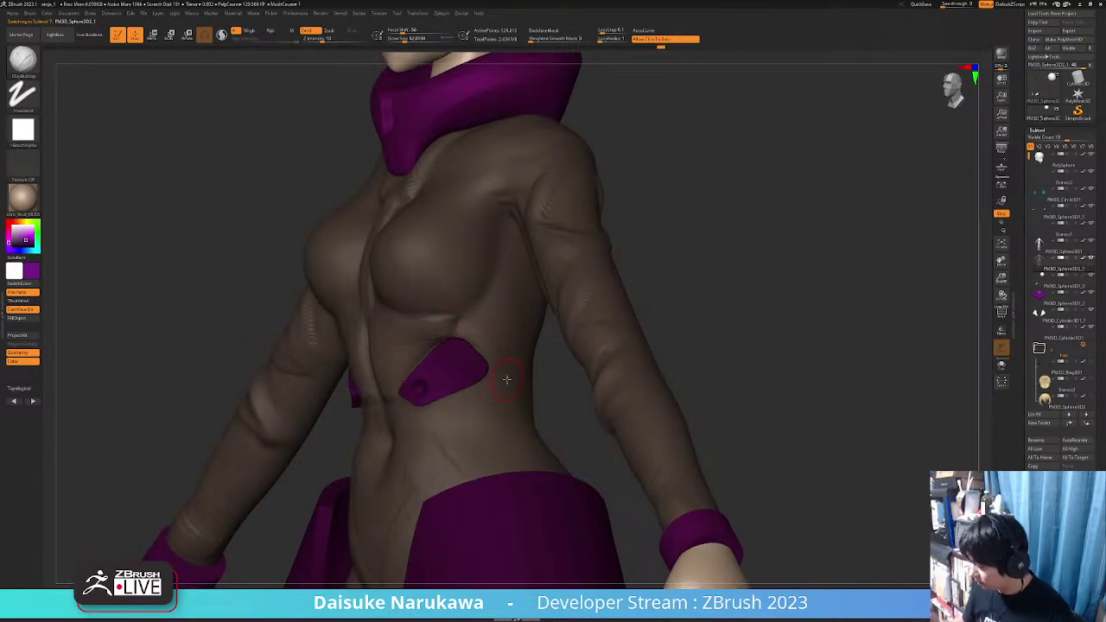
key(ctrl+d)
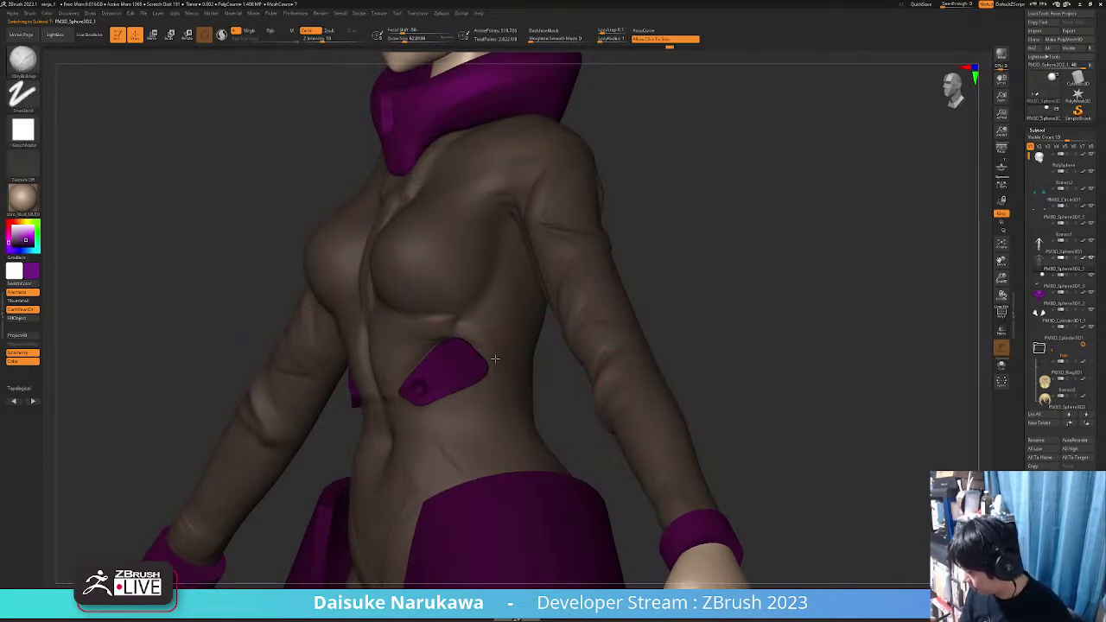
Sculpt a raised, curved contour on the bodysuit around the rear and lower edges of the waist panels with ClayBuildup
right_drag(497, 371, 498, 360)
drag(499, 360, 485, 379)
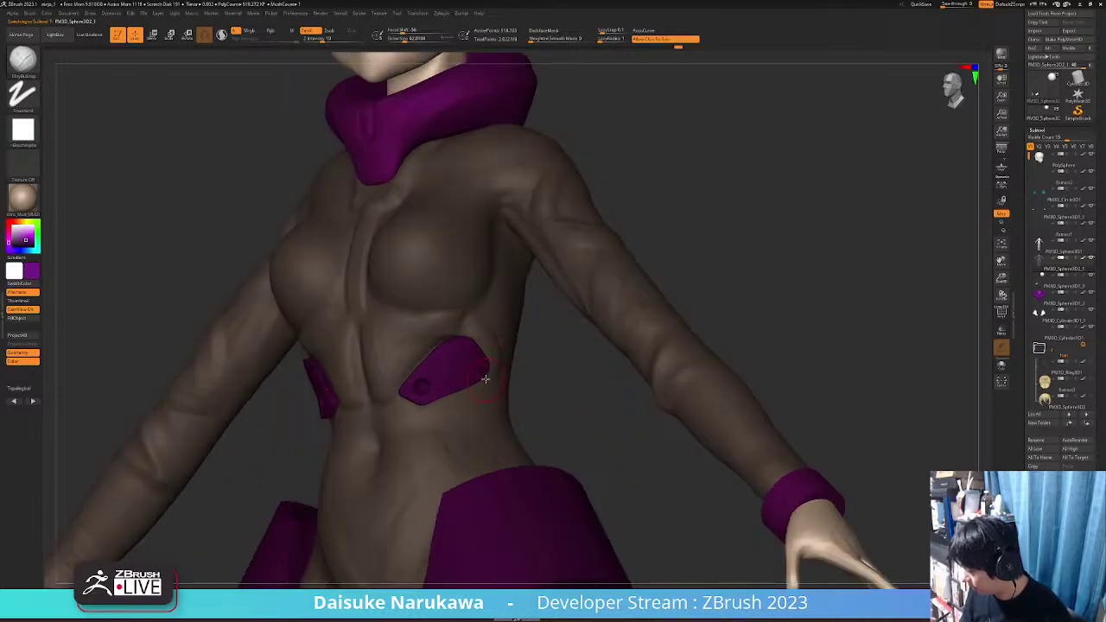
right_drag(485, 379, 497, 363)
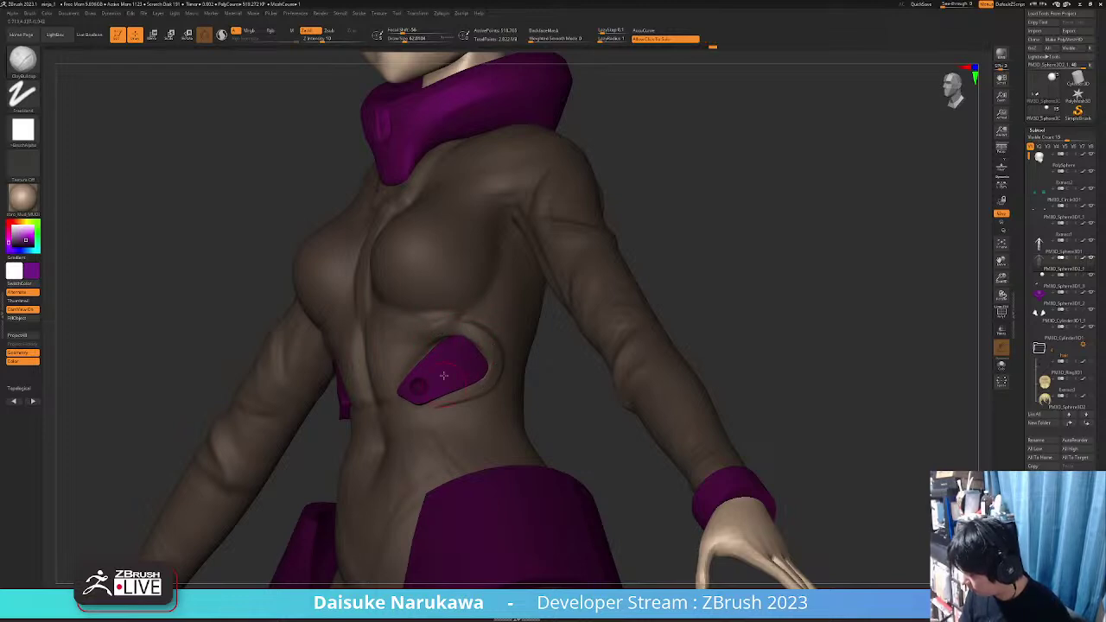
right_drag(444, 375, 381, 323)
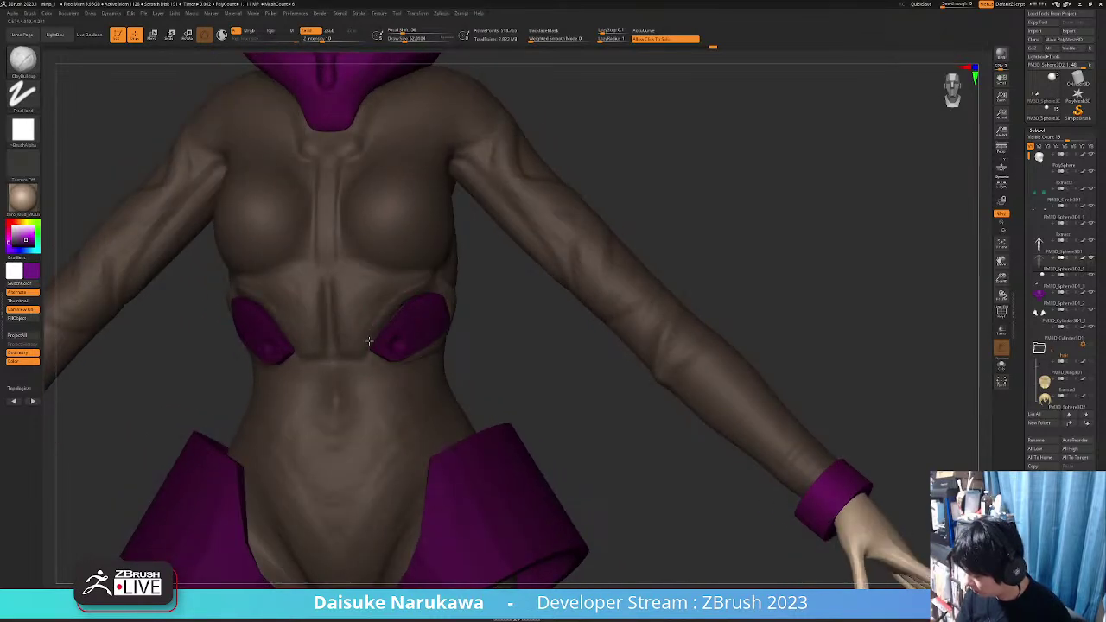
mouse_move(335, 392)
right_down()
mouse_move(393, 358)
mouse_move(441, 301)
mouse_move(501, 298)
mouse_move(474, 322)
mouse_move(453, 309)
right_up()
Make the waist panels active again, sculpt a relief across their rear half and smooth it
key(alt+shift+s)
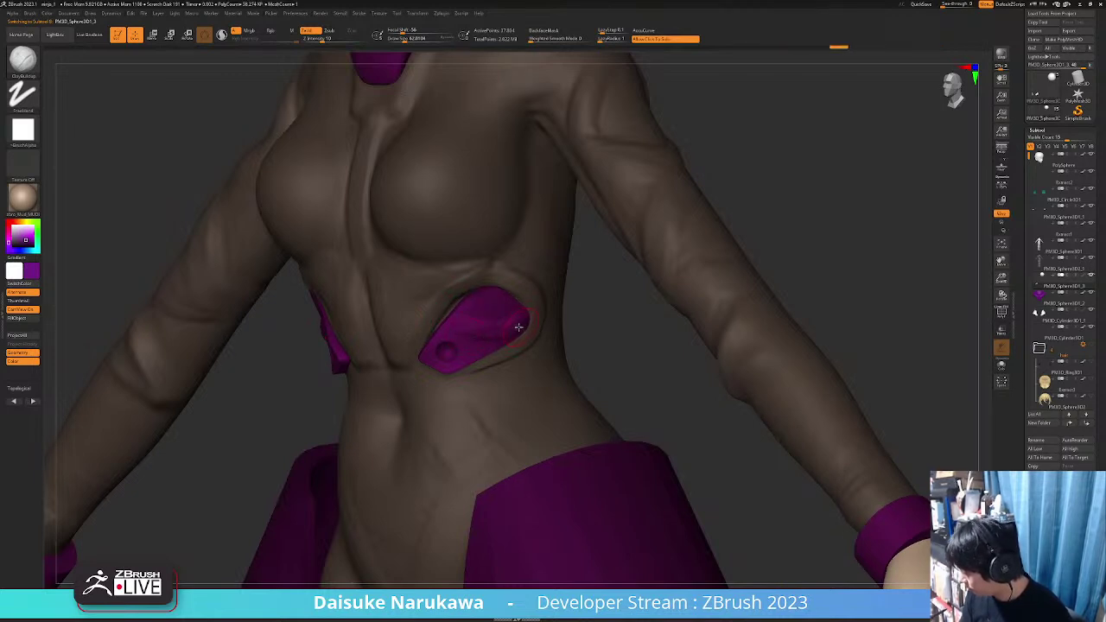
key(shift)
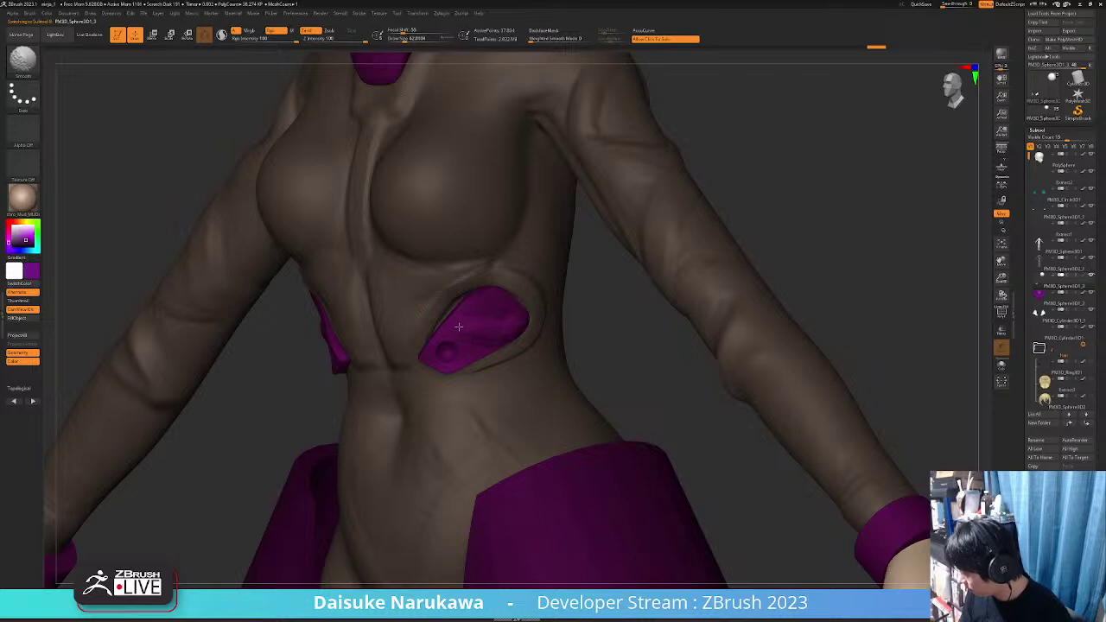
shift+drag(503, 330, 510, 325)
right_drag(510, 325, 540, 308)
mouse_move(501, 314)
shift+mouse_down()
mouse_move(489, 321)
mouse_move(497, 310)
shift+mouse_up()
Carve and smooth finer creases on the waist panels using DamStandard at a smaller draw size
click(30, 65)
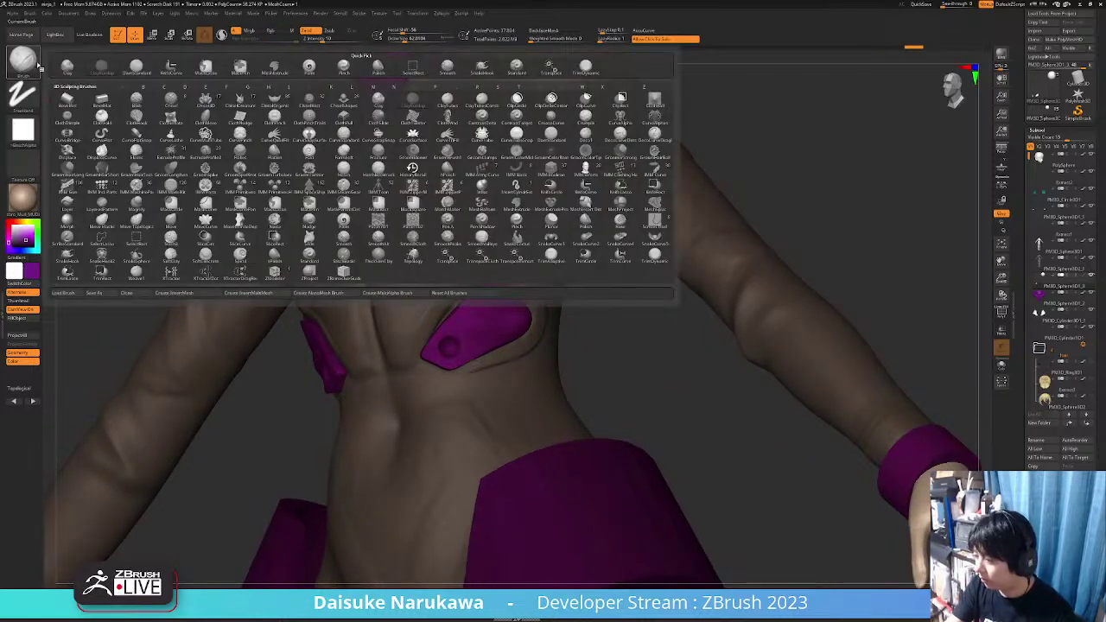
click(240, 117)
drag(417, 43, 399, 40)
mouse_move(445, 268)
ctrl+right_down()
mouse_move(465, 327)
mouse_move(472, 318)
ctrl+right_up()
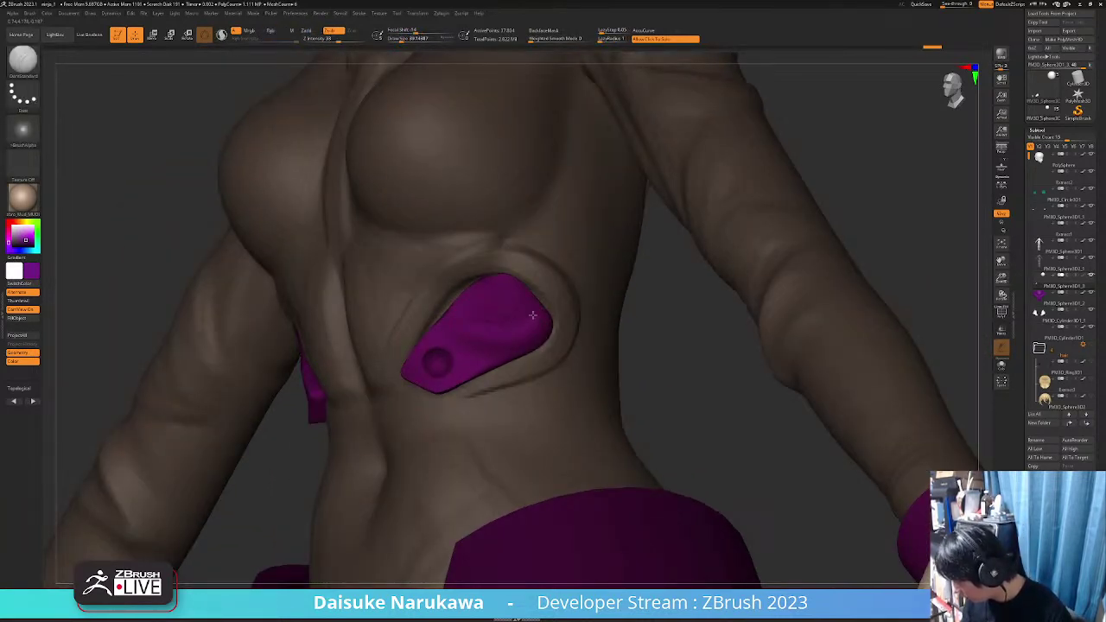
right_drag(545, 308, 526, 321)
shift+drag(532, 308, 522, 315)
mouse_move(454, 315)
right_down()
mouse_move(474, 319)
mouse_move(471, 346)
mouse_move(445, 350)
right_up()
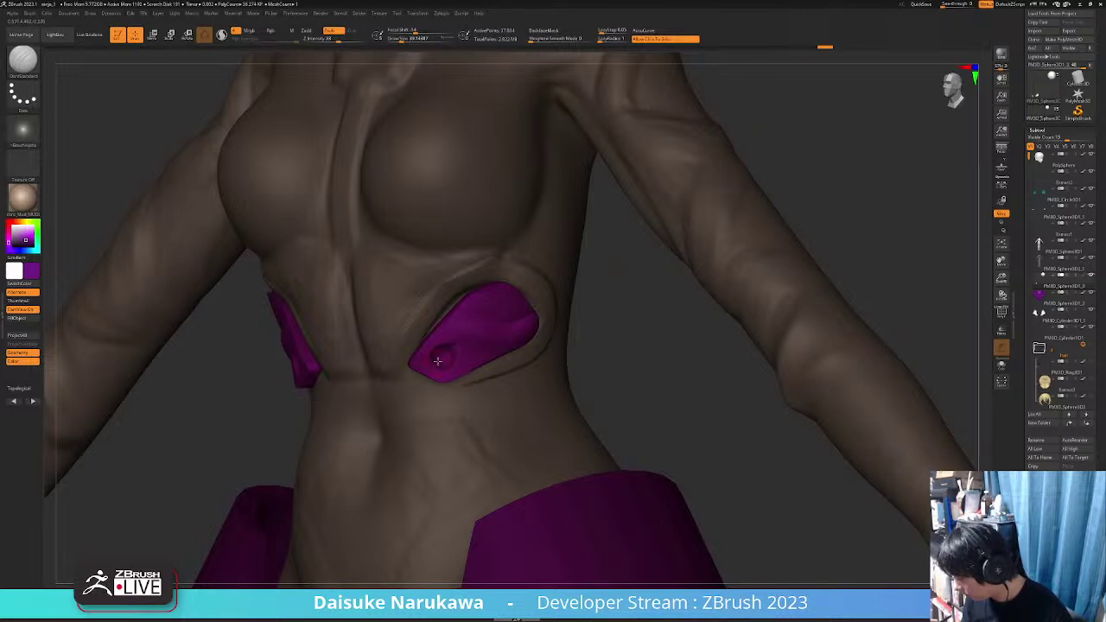
right_drag(451, 345, 449, 387)
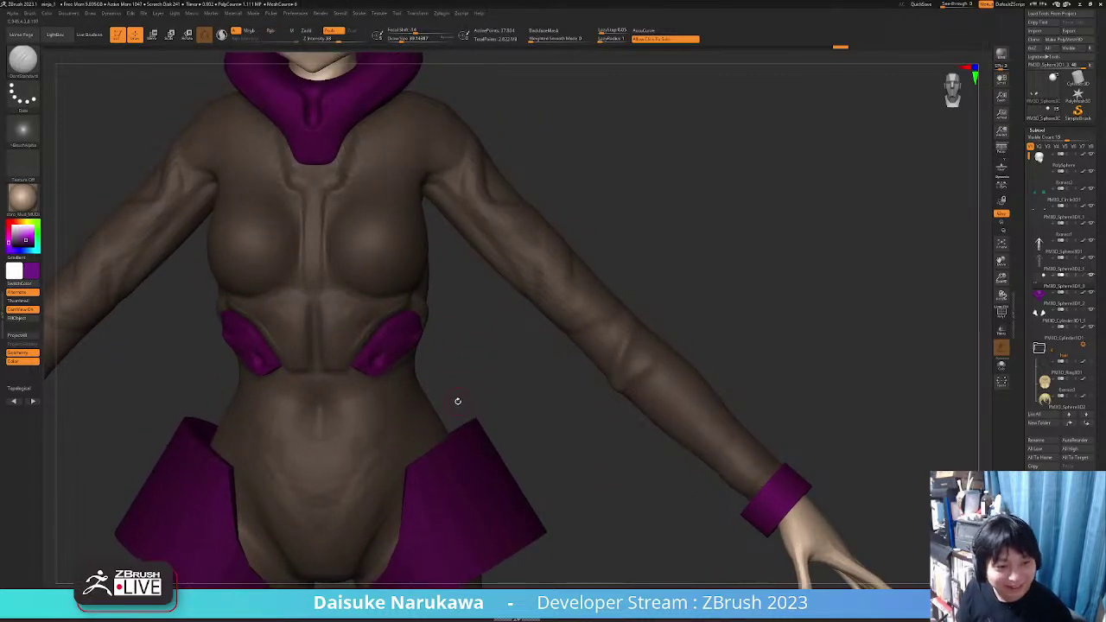
Add a small diamond-shaped inlay in the middle of each waist panel and refine the panels with SnakeHook and smoothing
drag(455, 402, 371, 346)
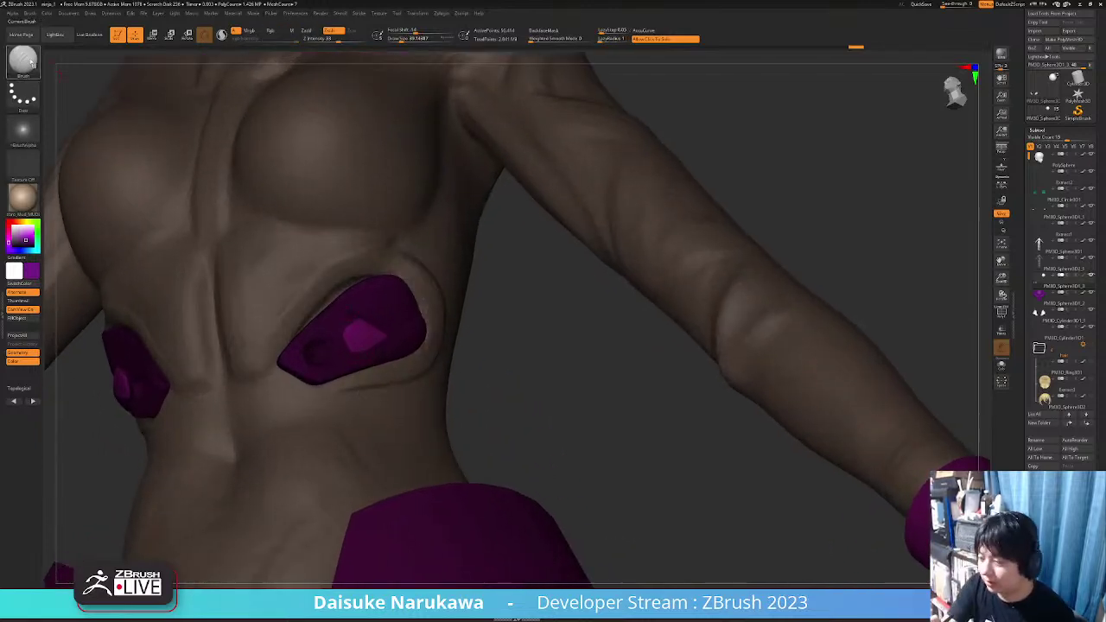
click(33, 65)
click(454, 73)
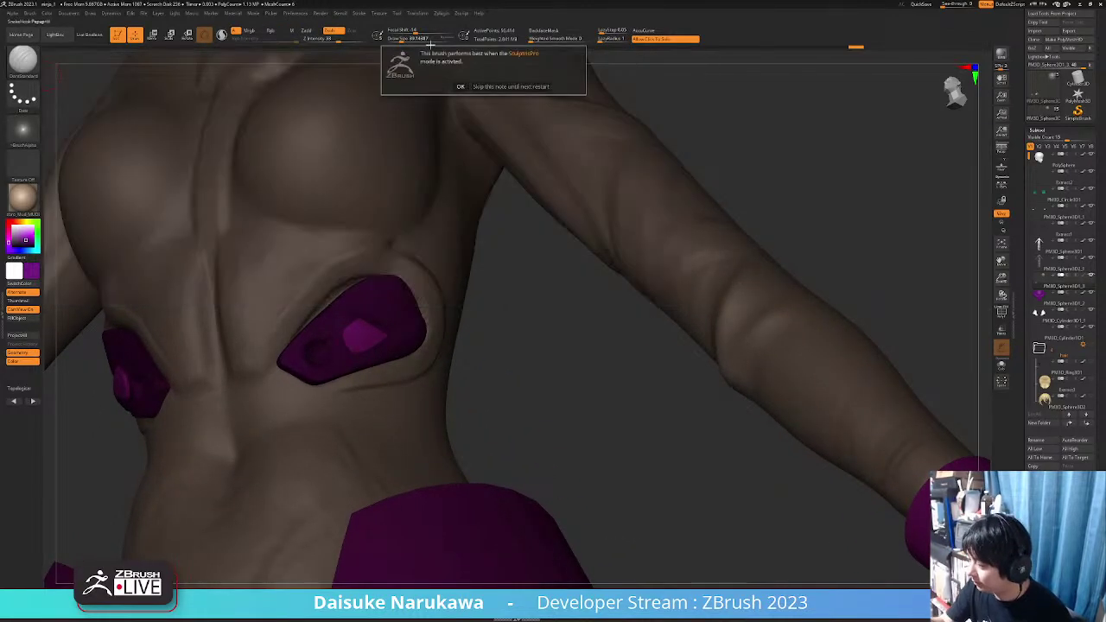
click(403, 40)
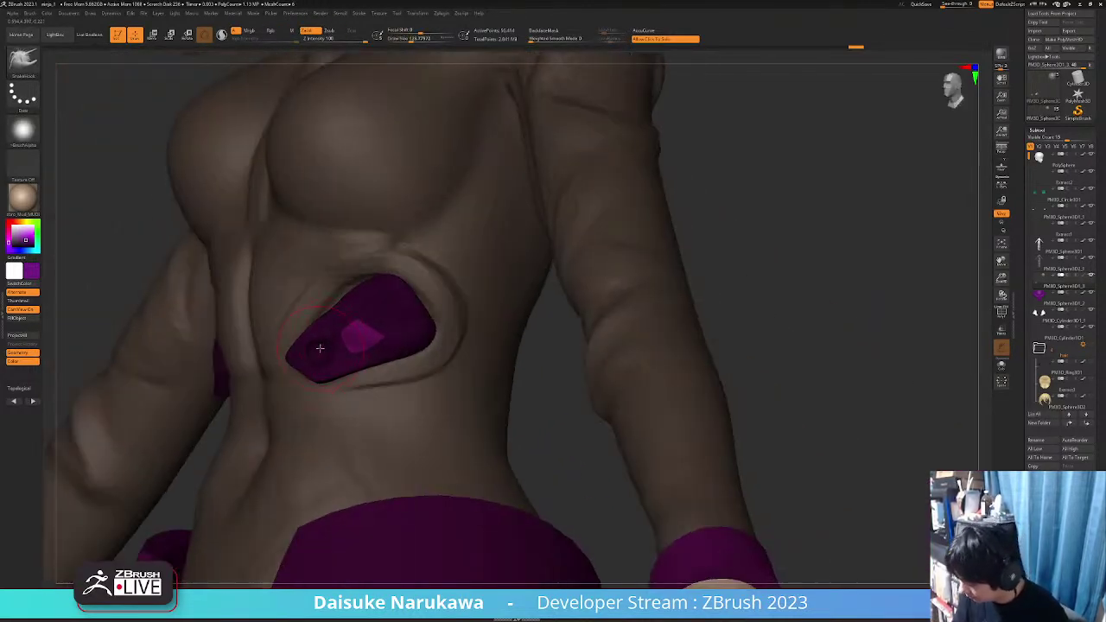
shift+drag(328, 363, 330, 341)
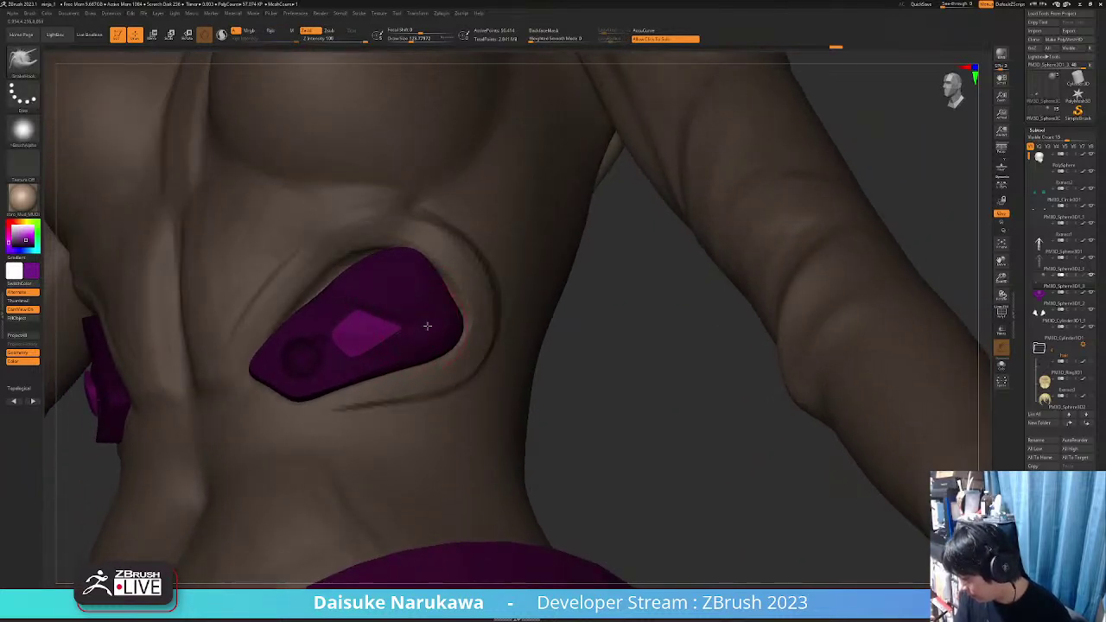
Reposition the diamond-shaped inlays within the waist panels and clear the mask
ctrl+right_drag(393, 301, 508, 181)
click(544, 31)
ctrl+right_drag(394, 246, 432, 294)
click(156, 38)
mouse_move(432, 294)
ctrl+right_down()
mouse_move(432, 324)
mouse_move(441, 307)
mouse_move(439, 321)
mouse_move(451, 316)
mouse_move(440, 290)
mouse_move(448, 317)
mouse_move(510, 302)
ctrl+right_up()
alt+click(432, 289)
mouse_move(510, 303)
ctrl+right_down()
mouse_move(518, 260)
mouse_move(423, 268)
ctrl+right_up()
click(135, 34)
ctrl+drag(482, 281, 510, 319)
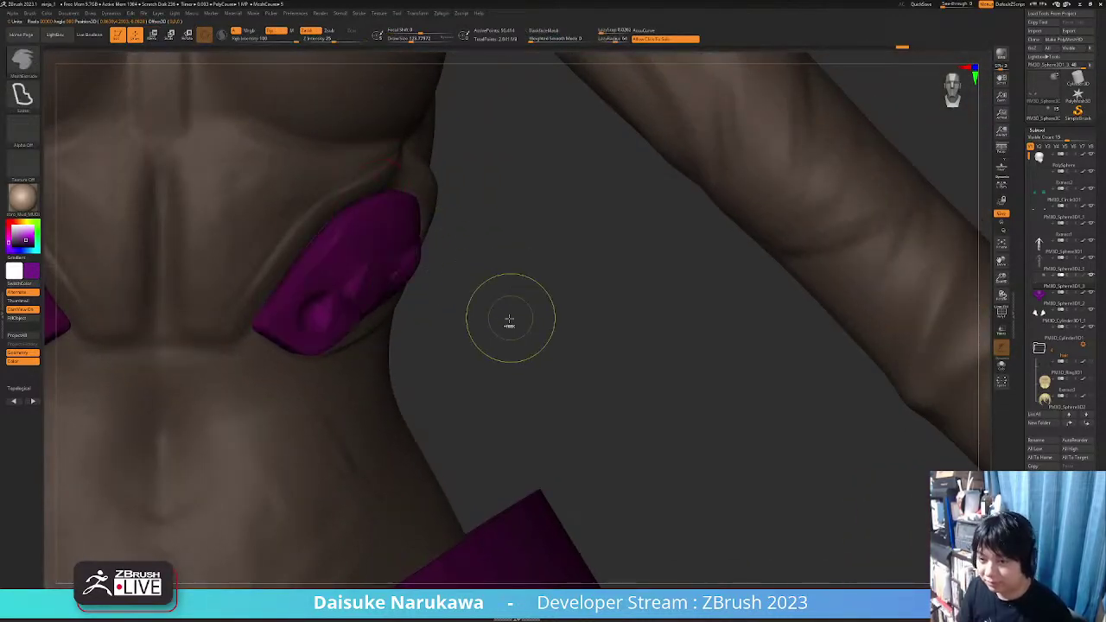
Mask the rest of the waist panels, rotate the diamond inlays by about -18.5 degrees to follow the surface, and smooth around them
mouse_move(510, 319)
right_down()
mouse_move(410, 319)
mouse_move(365, 288)
mouse_move(380, 281)
right_up()
drag(398, 270, 423, 259)
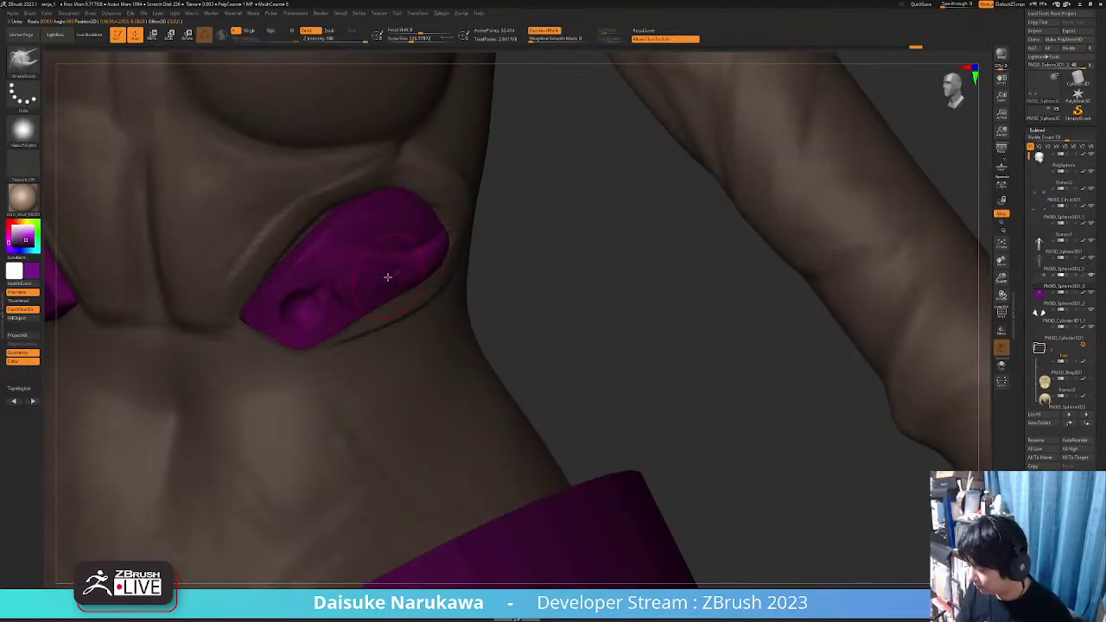
key(w)
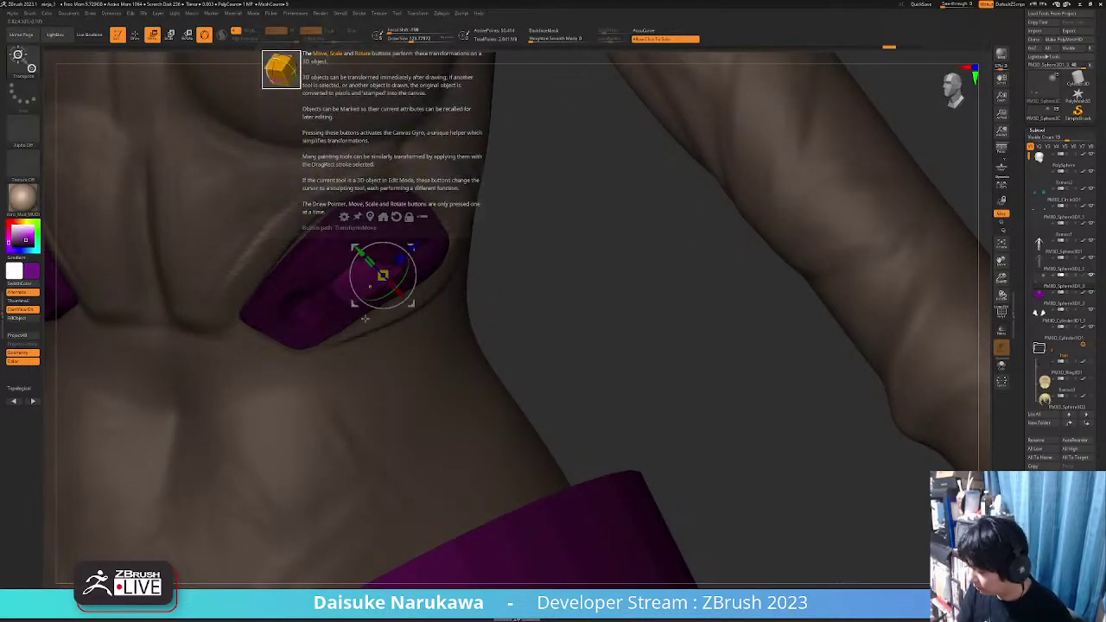
right_drag(365, 318, 433, 283)
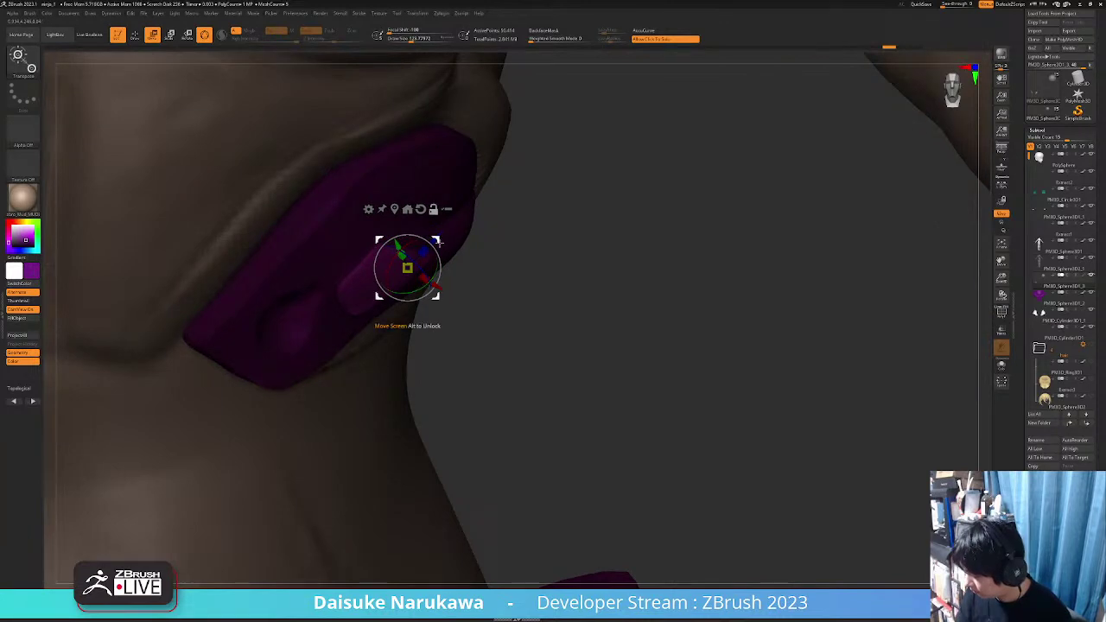
alt+drag(439, 243, 441, 228)
drag(409, 276, 408, 276)
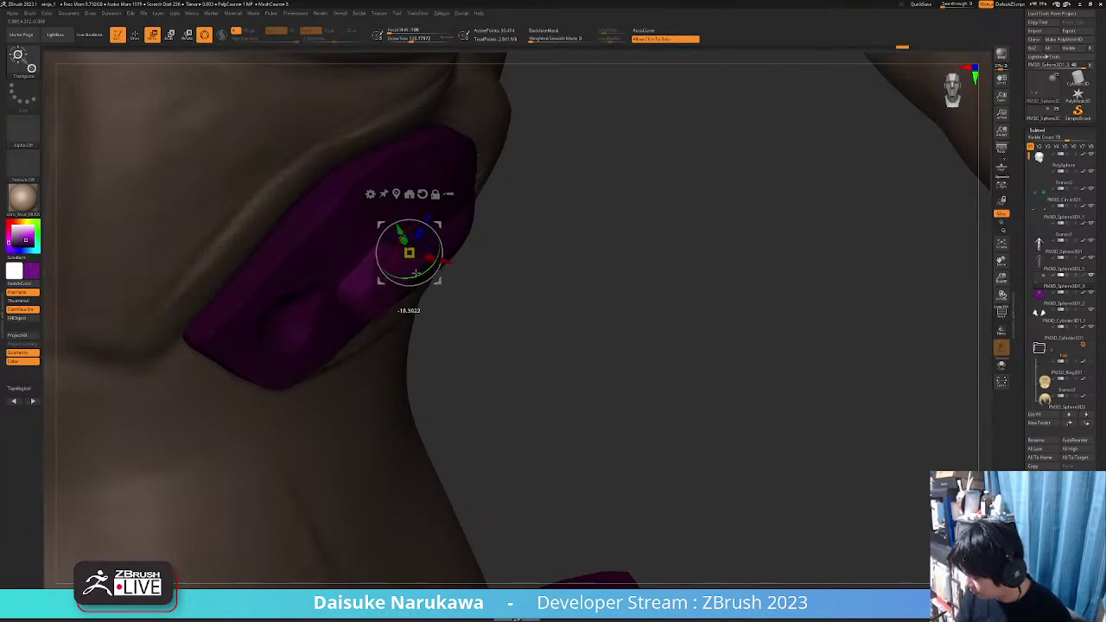
key(q)
mouse_move(413, 273)
right_down()
mouse_move(450, 284)
mouse_move(455, 331)
mouse_move(420, 269)
right_up()
shift+drag(415, 261, 410, 255)
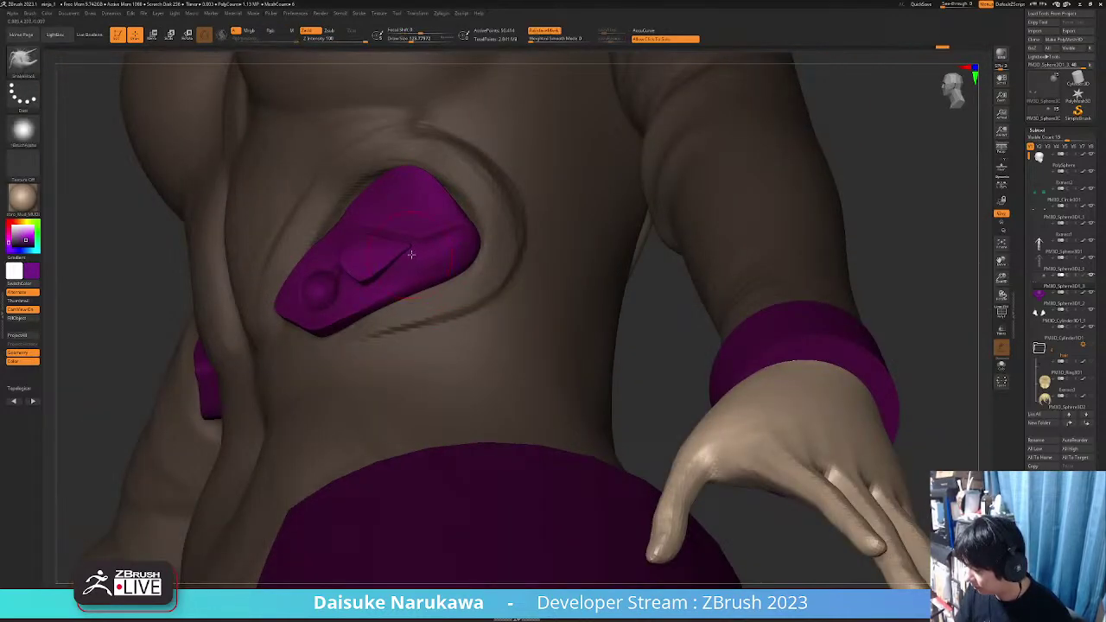
Flatten the diamond inlays and the relief around them with TrimDynamic, and smooth the transition behind them
right_drag(410, 255, 382, 256)
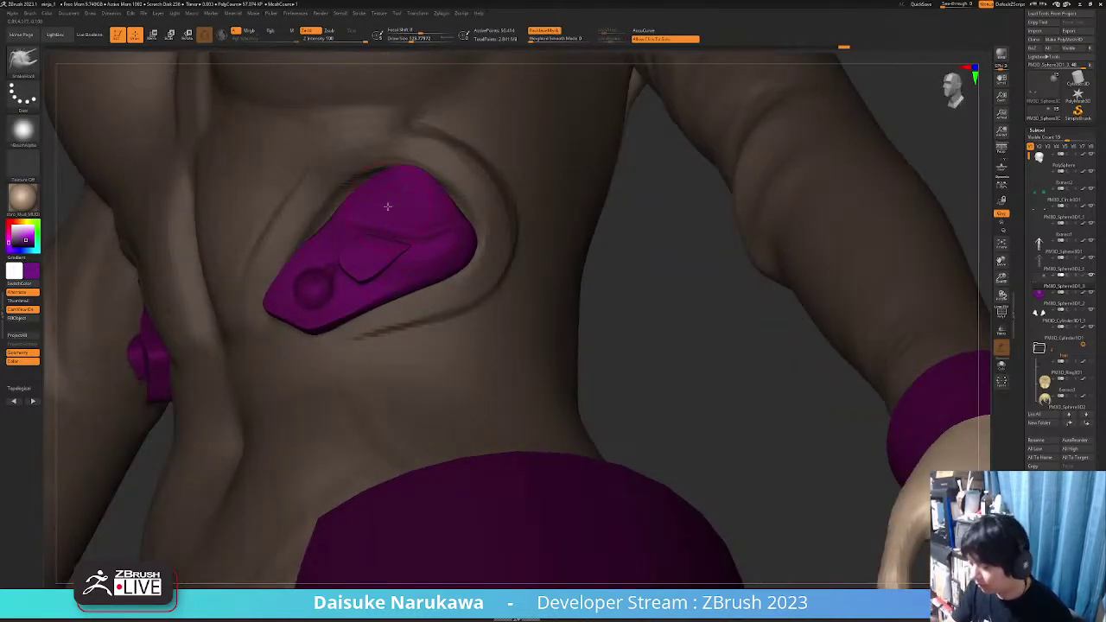
key(b)
key(d)
key(s)
mouse_move(403, 252)
ctrl+right_down()
mouse_move(381, 254)
mouse_move(361, 234)
ctrl+right_up()
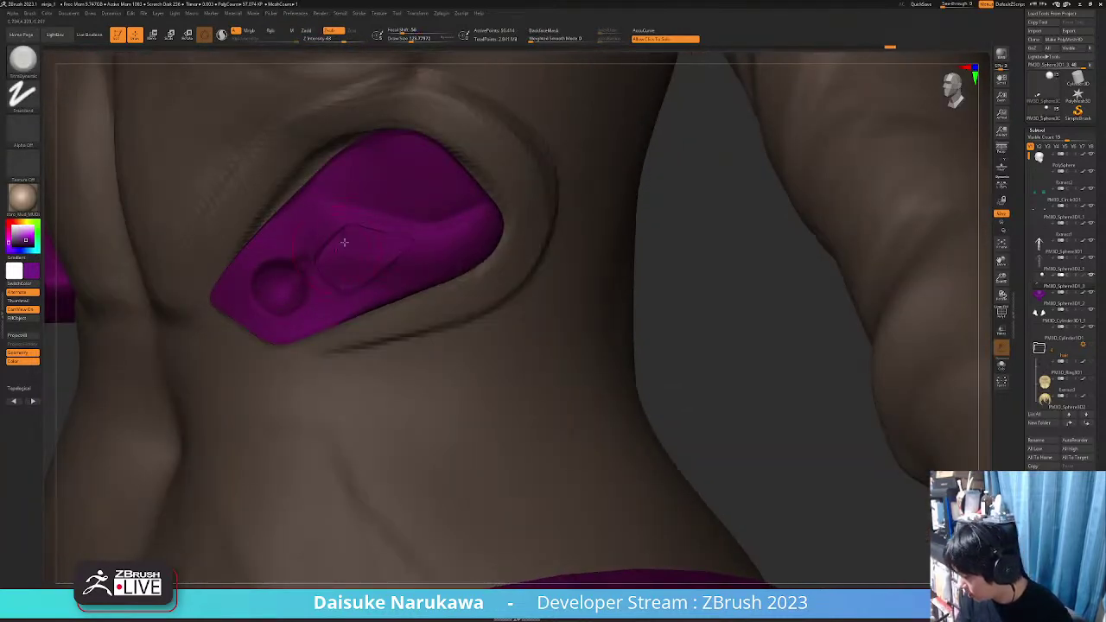
drag(388, 243, 410, 239)
mouse_move(409, 238)
right_down()
mouse_move(402, 225)
mouse_move(389, 244)
right_up()
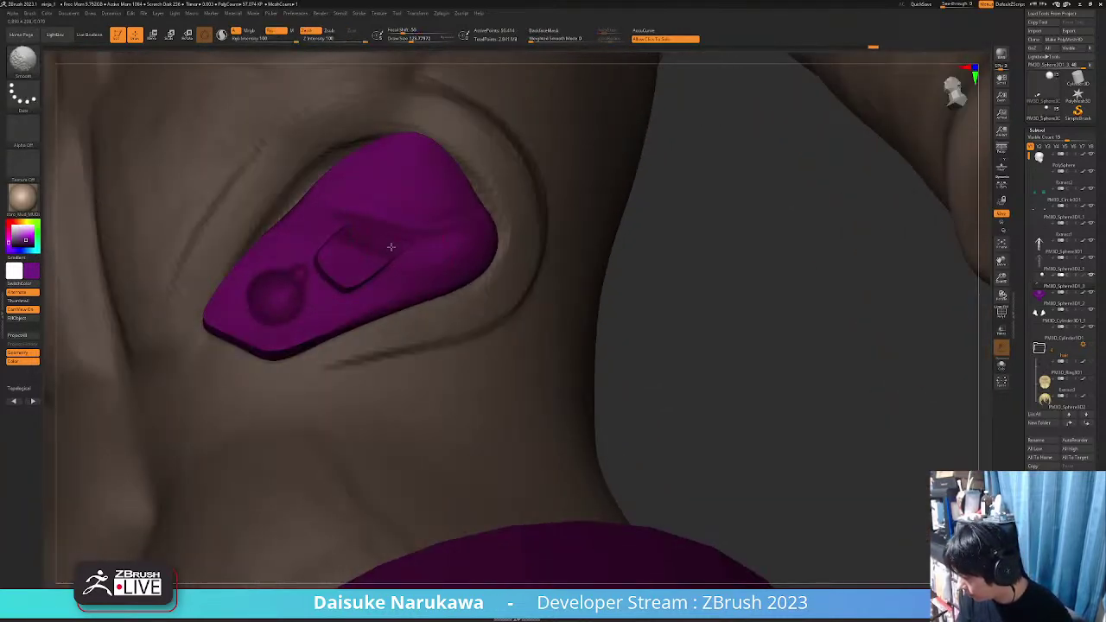
shift+drag(401, 243, 437, 247)
ctrl+right_drag(437, 247, 413, 270)
mouse_move(413, 270)
right_down()
mouse_move(351, 268)
mouse_move(482, 268)
mouse_move(412, 335)
right_up()
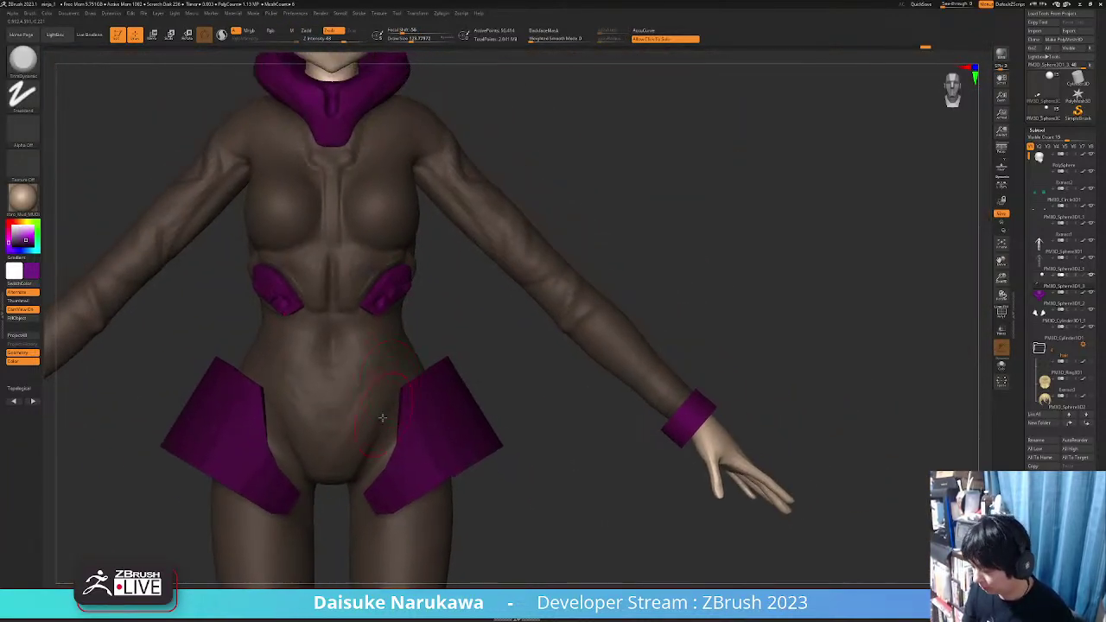
mouse_move(380, 421)
ctrl+right_down()
mouse_move(394, 407)
mouse_move(373, 425)
ctrl+right_up()
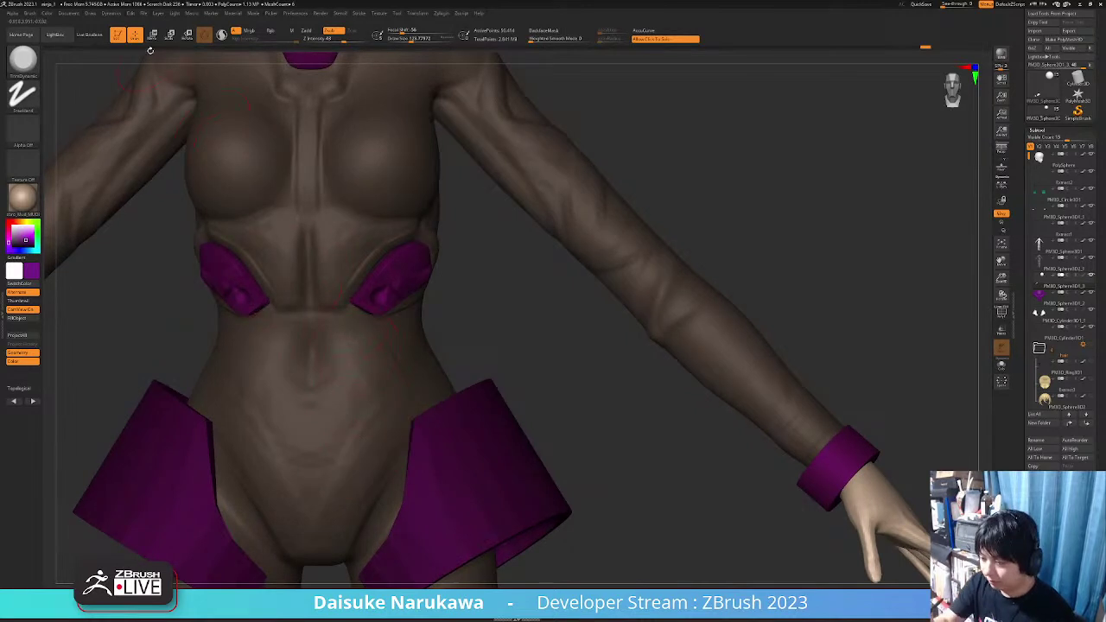
click(152, 36)
ctrl+right_drag(391, 345, 437, 327)
drag(462, 312, 459, 312)
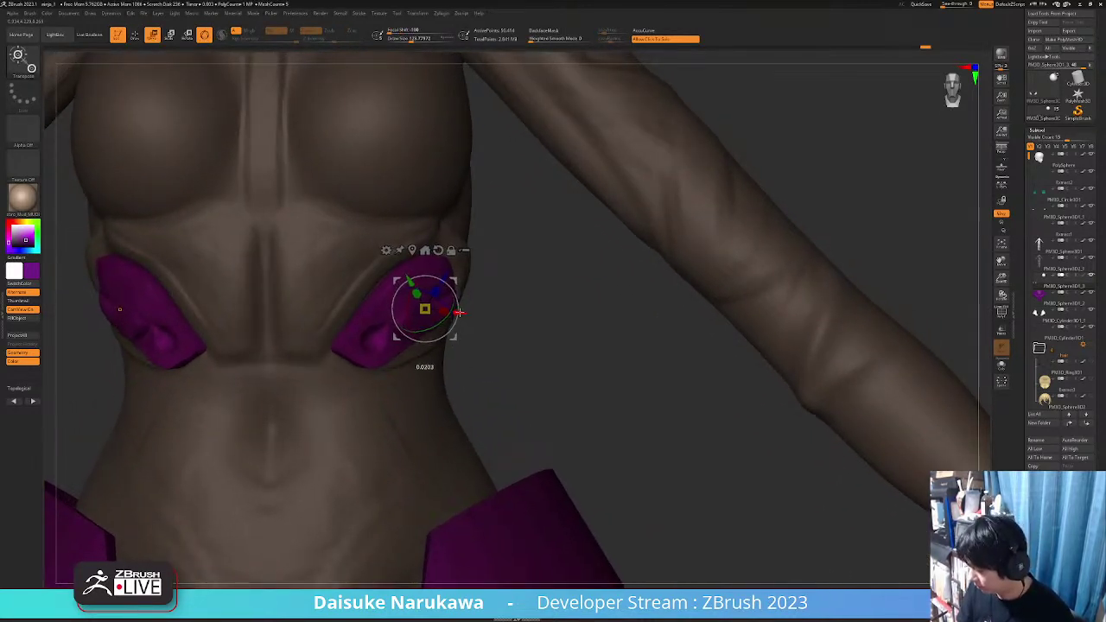
key(ctrl+z)
Display the polygroups of the waist panels and set the selection brush to SelectRect
ctrl+right_drag(402, 336, 436, 306)
click(413, 325)
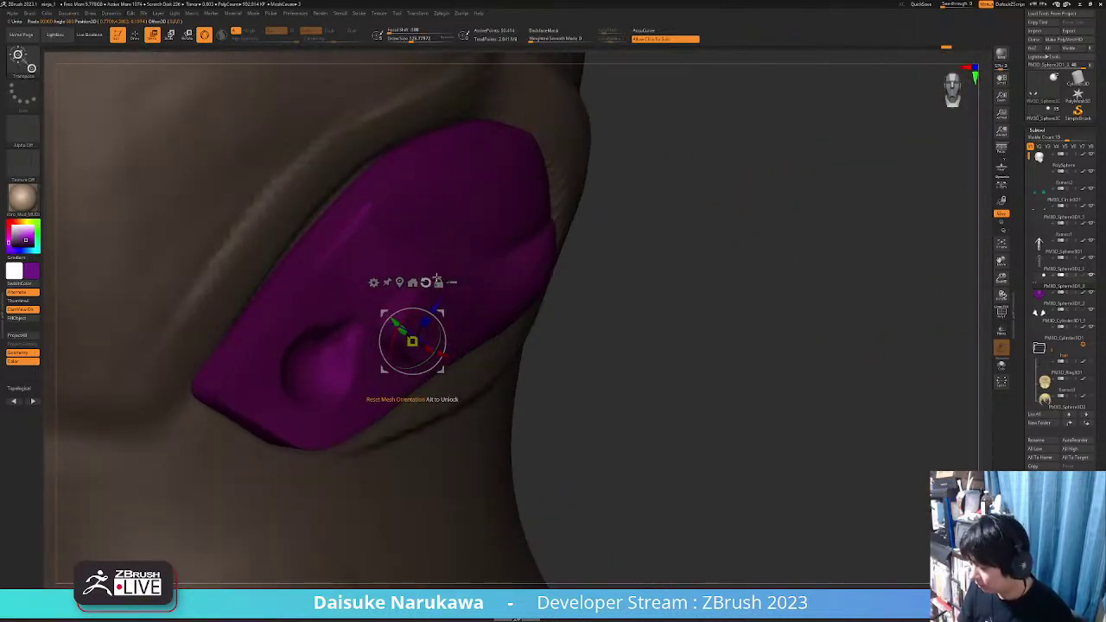
click(1001, 315)
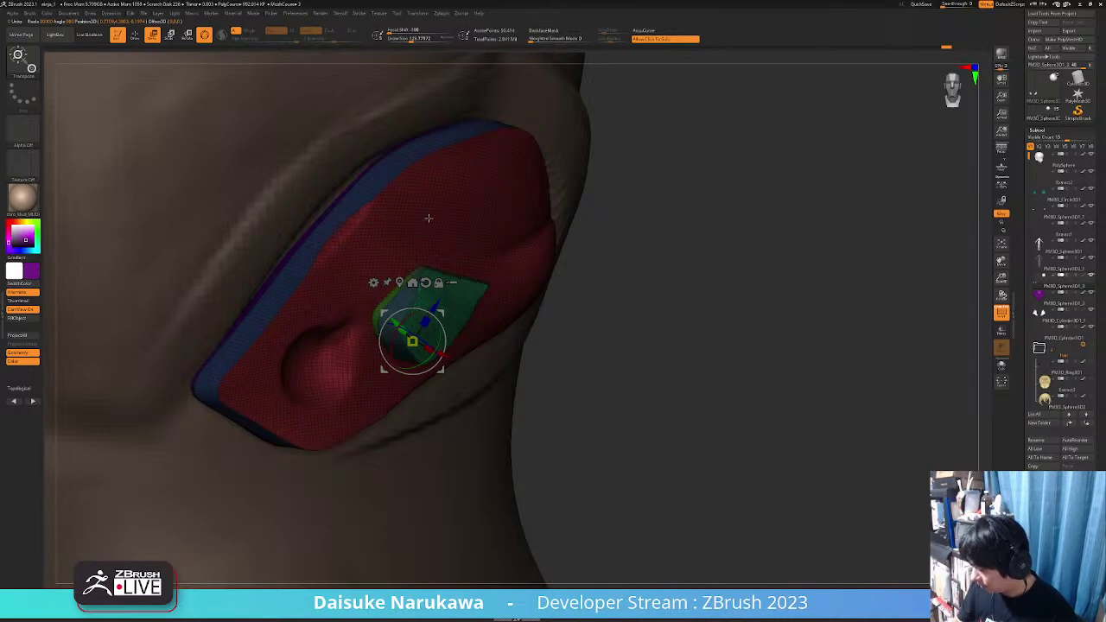
ctrl+shift+click(23, 59)
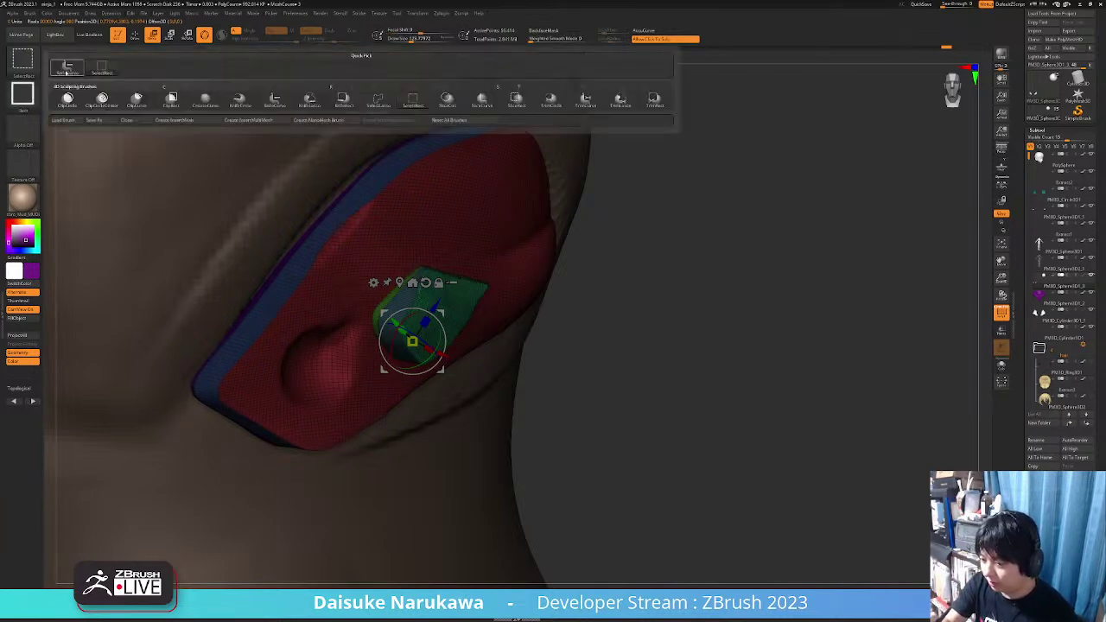
click(98, 69)
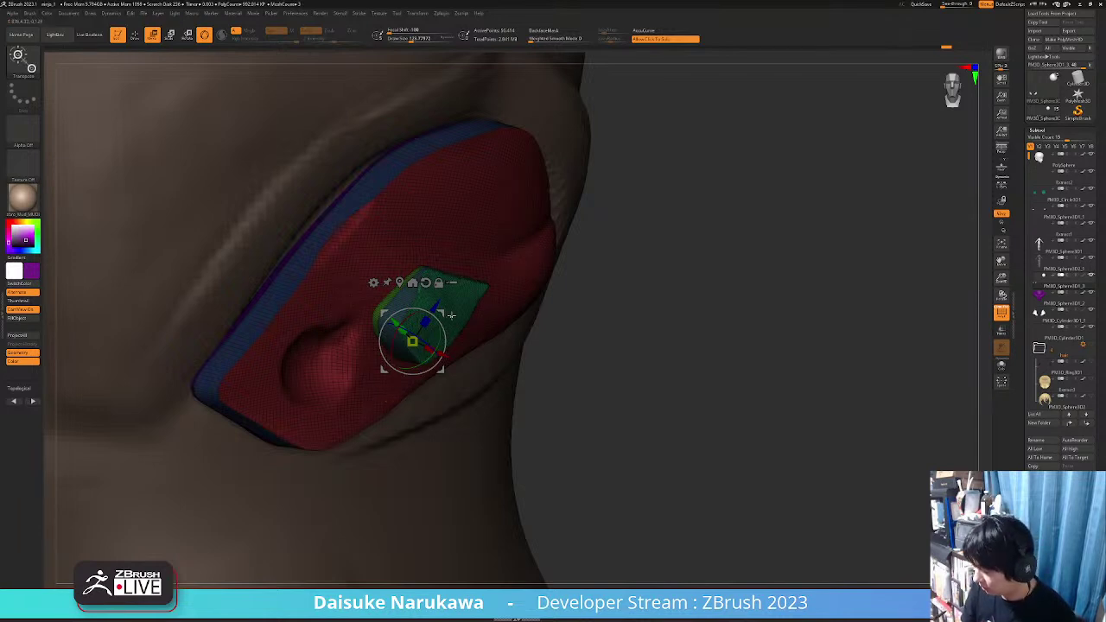
Clear the mask, isolate the diamond inlays by polygroup and assign them a single polygroup
ctrl+click(465, 300)
mouse_move(460, 316)
right_down()
mouse_move(395, 348)
mouse_move(358, 252)
right_up()
click(136, 36)
ctrl+drag(548, 336, 481, 335)
ctrl+shift+click(391, 343)
ctrl+shift+click(353, 322)
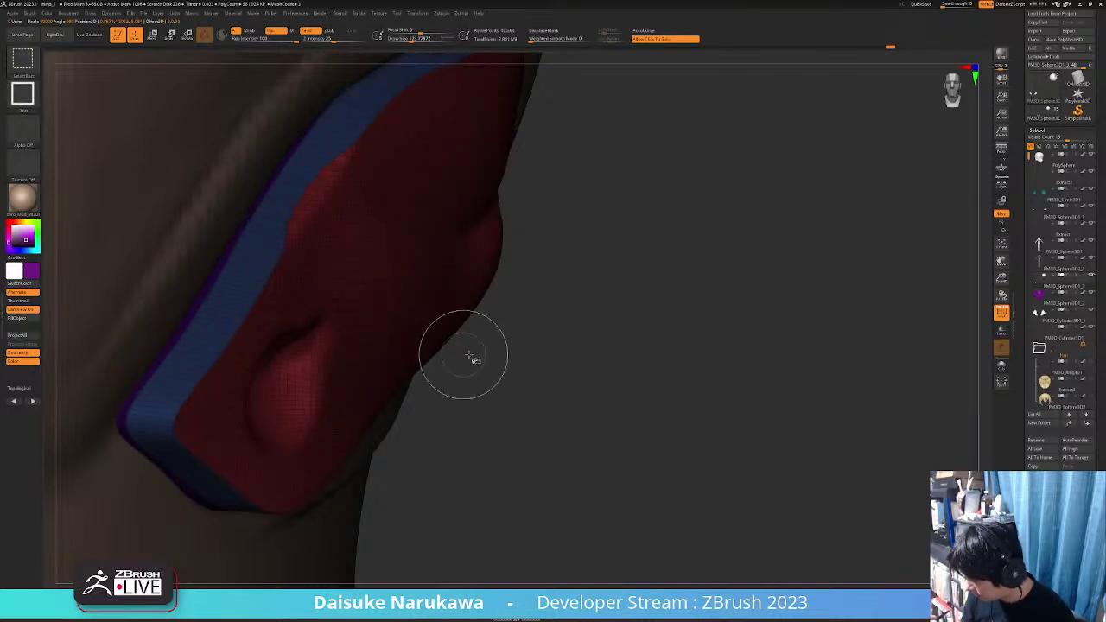
ctrl+shift+drag(528, 364, 512, 344)
click(154, 36)
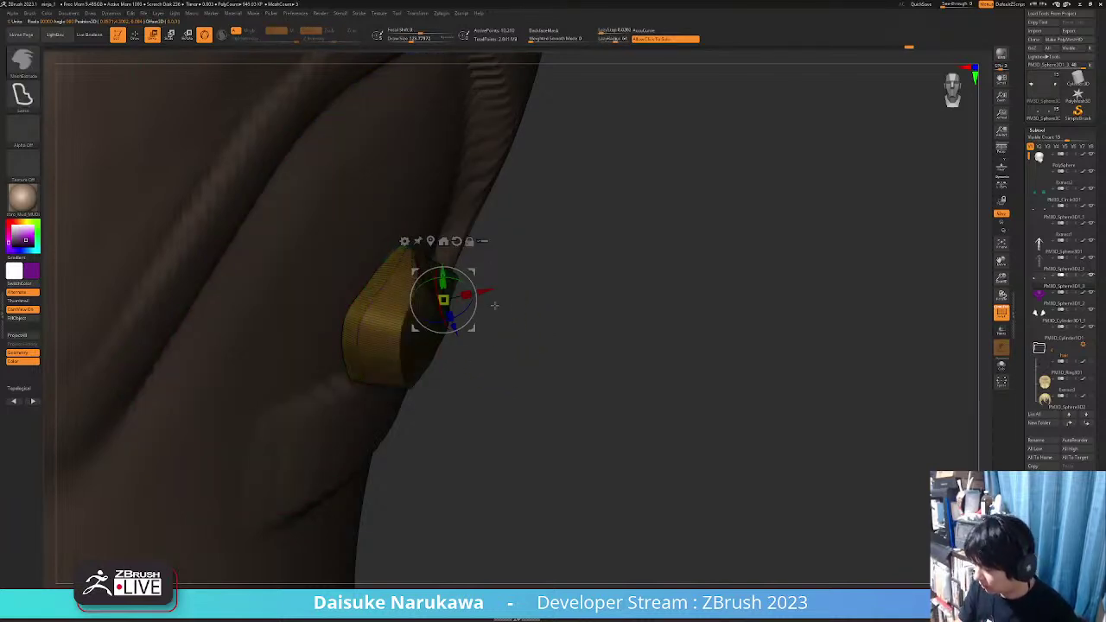
Show the whole panels again, mask everything except the diamond inlays, shift them slightly inward, and hide the polygroup display
ctrl+shift+click(502, 362)
ctrl+click(414, 344)
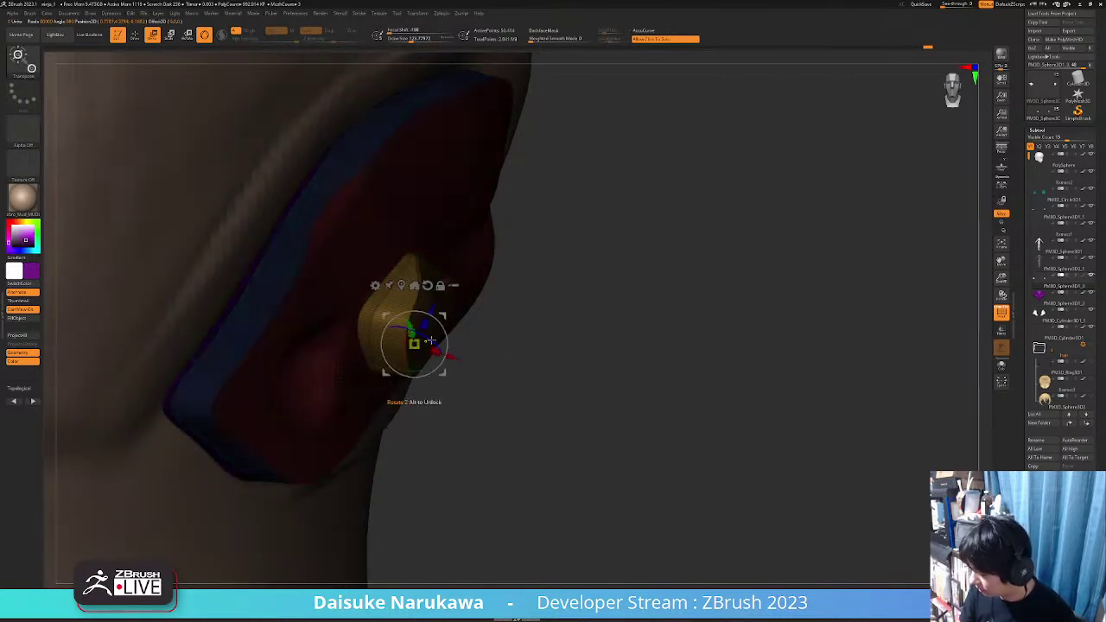
drag(450, 354, 441, 350)
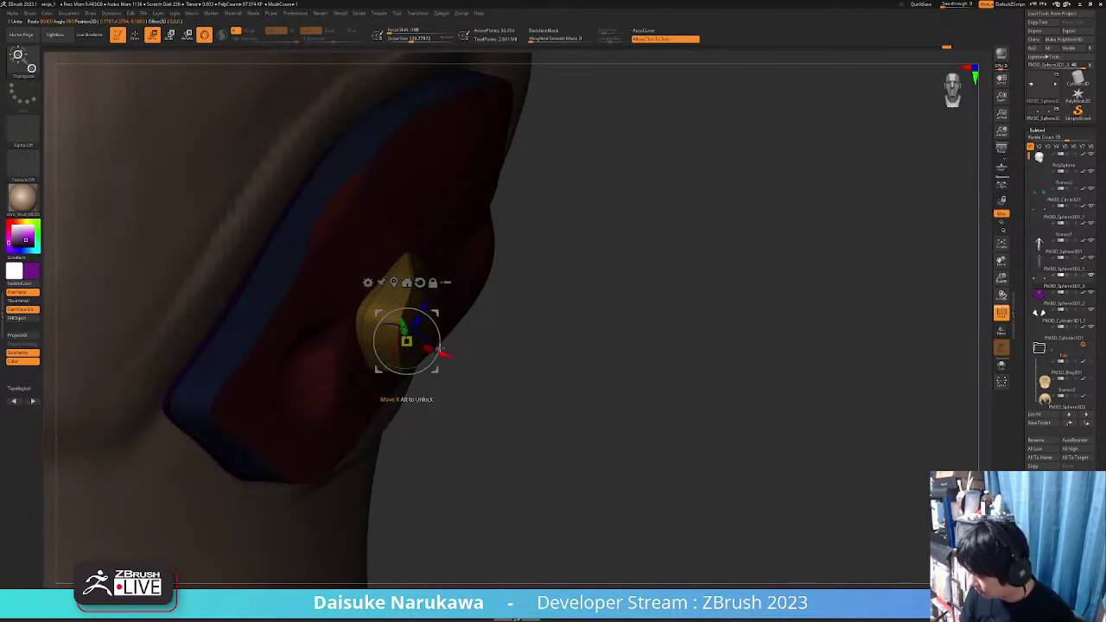
click(134, 37)
mouse_move(444, 304)
ctrl+right_down()
mouse_move(442, 314)
mouse_move(503, 352)
ctrl+right_up()
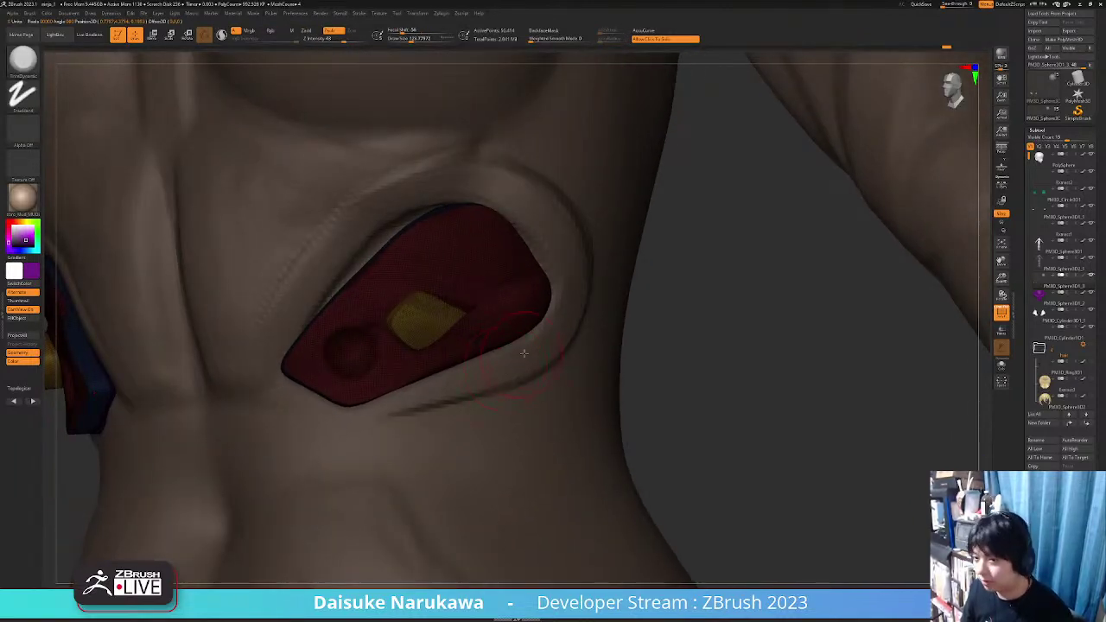
click(1000, 313)
ctrl+right_drag(650, 313, 552, 329)
drag(552, 328, 542, 328)
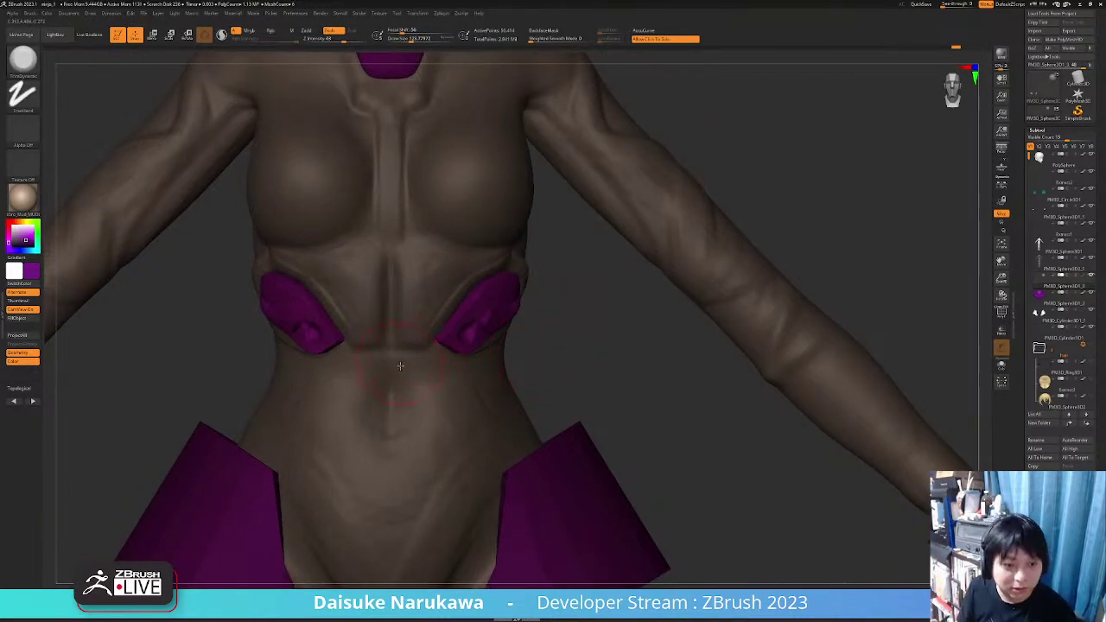
Make the bodysuit active and carve angular creases under the bust and a notch on the centre line with DamStandard
mouse_move(413, 330)
alt+right_down()
mouse_move(412, 317)
mouse_move(403, 333)
alt+right_up()
alt+click(412, 317)
click(29, 66)
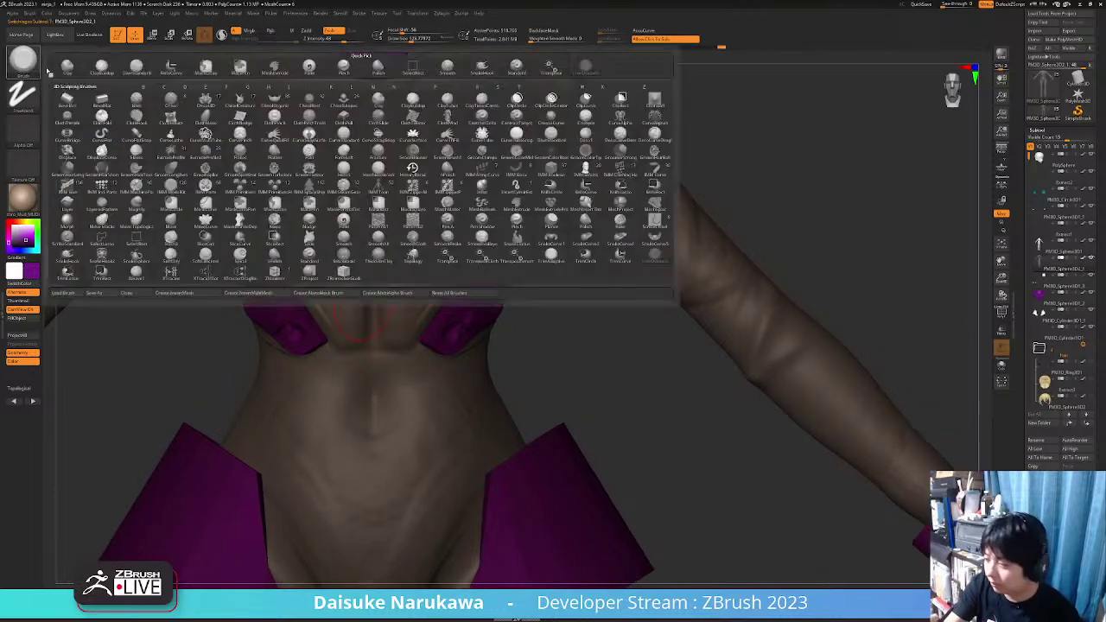
click(64, 68)
click(408, 38)
ctrl+right_drag(341, 215, 328, 266)
right_drag(329, 267, 346, 276)
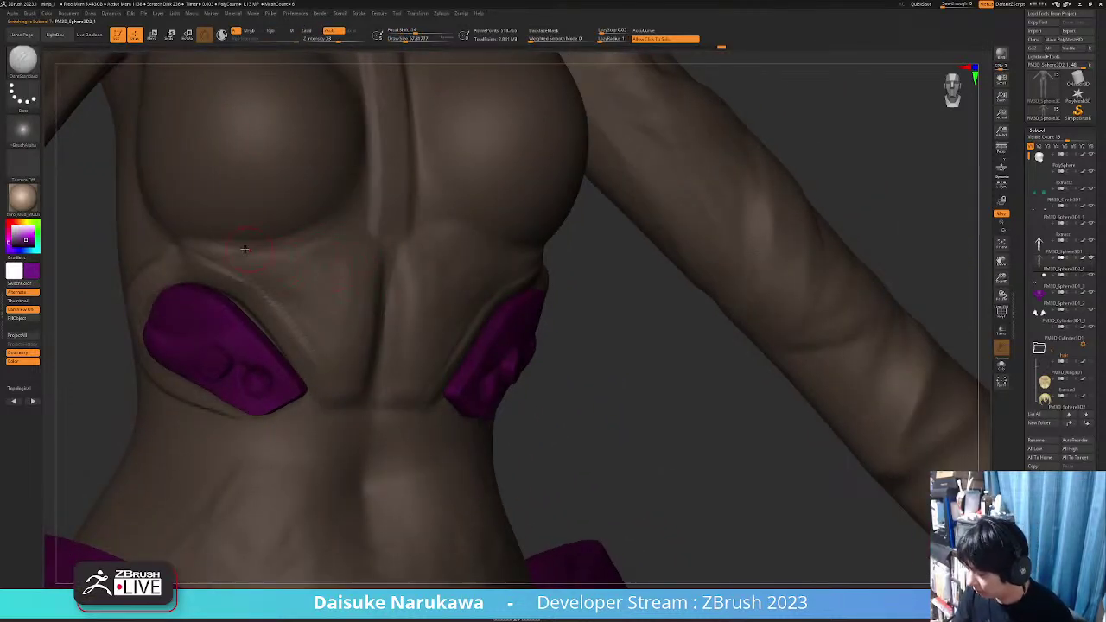
drag(200, 251, 307, 245)
key(ctrl+z)
mouse_move(184, 243)
mouse_down()
mouse_move(321, 244)
mouse_move(350, 233)
mouse_up()
right_drag(337, 227, 381, 242)
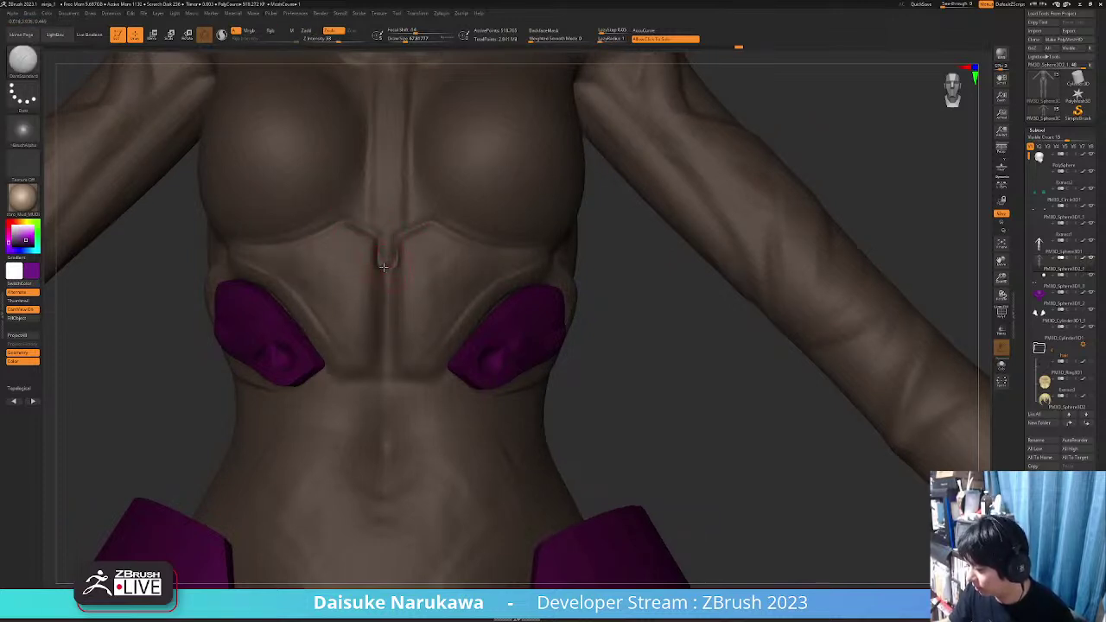
right_drag(398, 242, 418, 186)
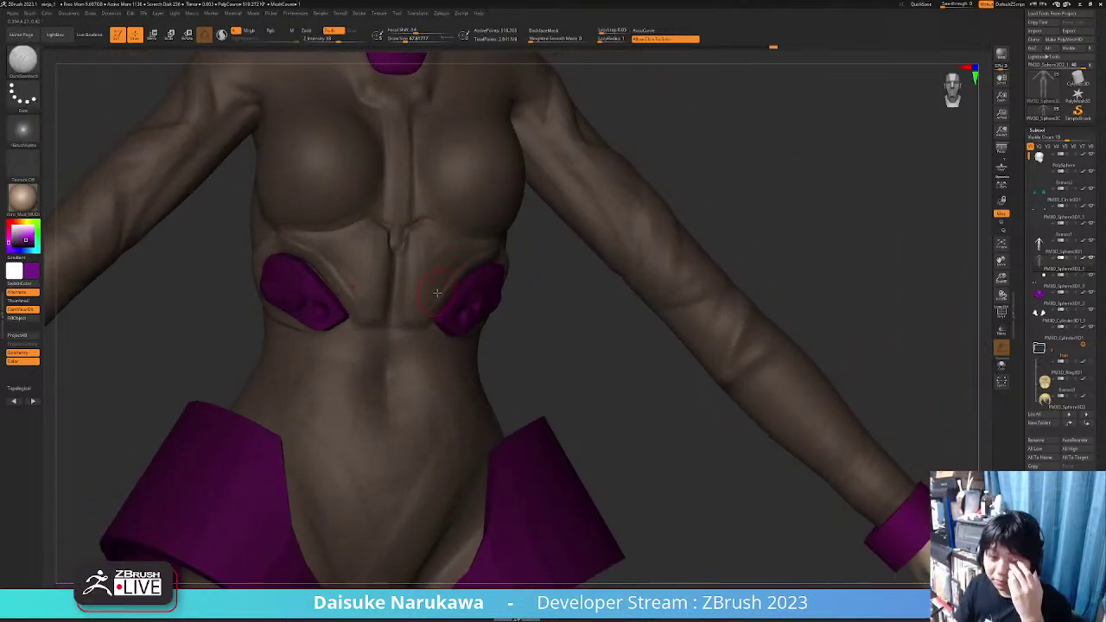
Carve a small rectangular detail on each side of the upper abdomen and link it to the centre notch with creases
mouse_move(348, 268)
ctrl+right_down()
mouse_move(361, 276)
mouse_move(344, 276)
ctrl+right_up()
shift+drag(356, 278, 336, 275)
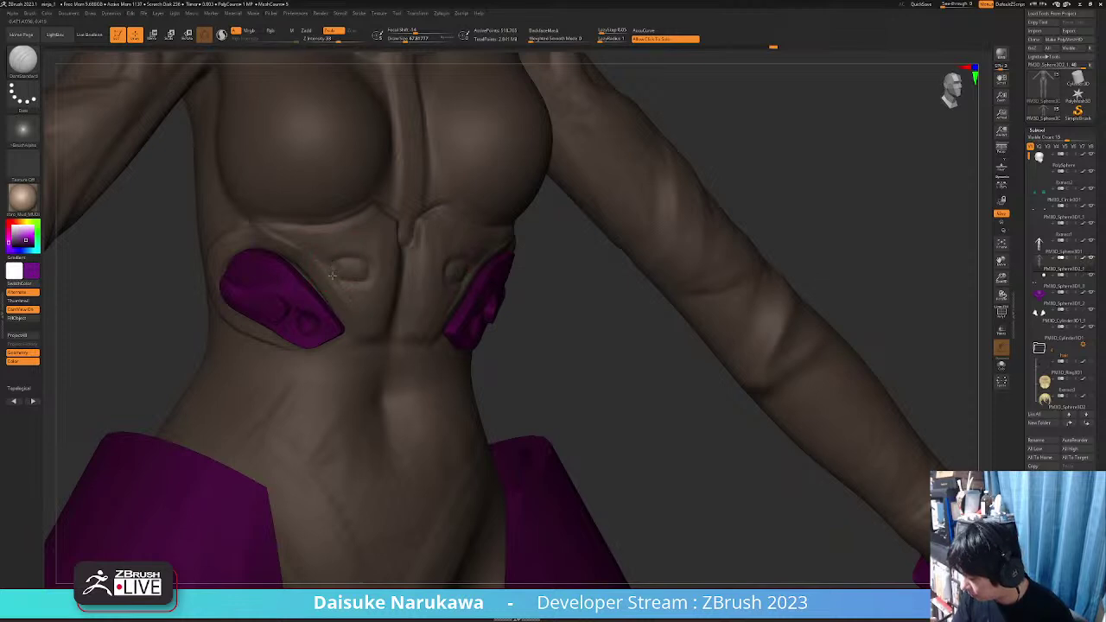
drag(371, 268, 370, 282)
ctrl+right_drag(369, 282, 363, 270)
mouse_move(363, 270)
right_down()
mouse_move(454, 203)
mouse_move(341, 297)
right_up()
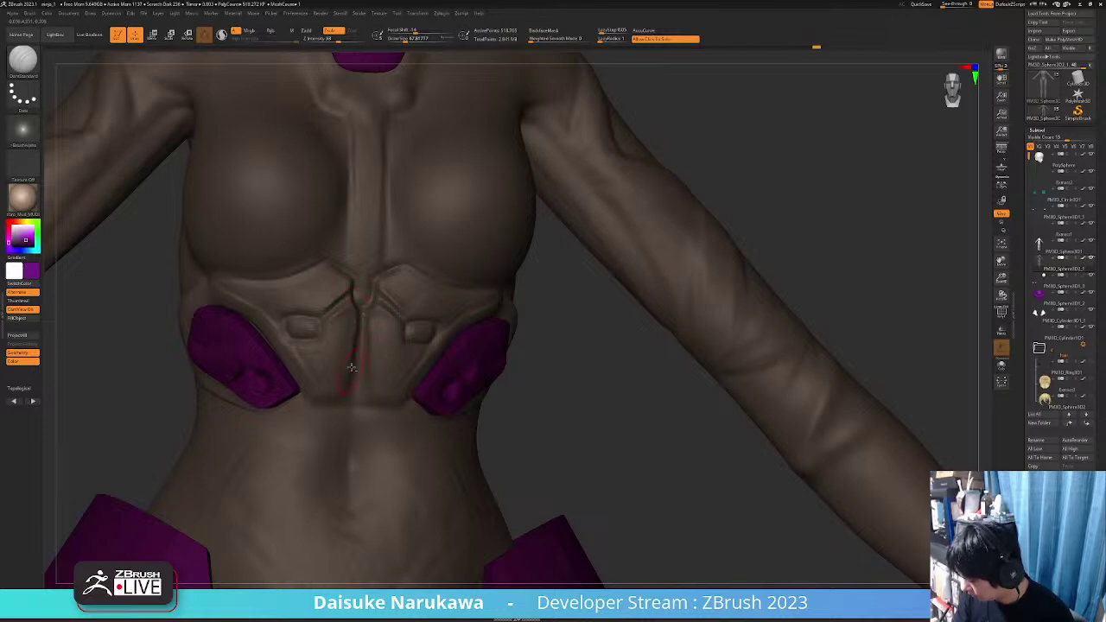
right_drag(344, 399, 423, 325)
mouse_move(423, 324)
right_down()
mouse_move(457, 303)
mouse_move(477, 336)
mouse_move(452, 390)
mouse_move(459, 381)
mouse_move(489, 415)
mouse_move(467, 406)
mouse_move(396, 448)
mouse_move(457, 420)
mouse_move(407, 395)
mouse_move(413, 419)
right_up()
Try to extrude a lasso-shaped panel on the upper chest with the bodysuit as the active subtool
key(b)
key(m)
key(v)
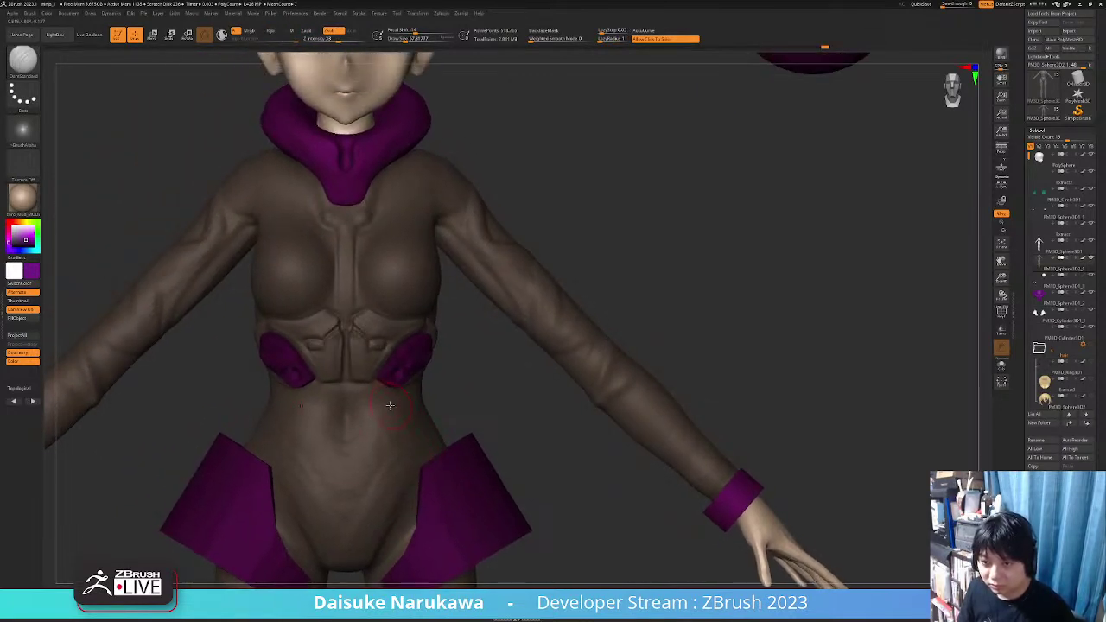
mouse_move(412, 394)
right_down()
mouse_move(394, 287)
mouse_move(405, 346)
mouse_move(388, 333)
mouse_move(405, 389)
right_up()
alt+right_drag(406, 313, 407, 346)
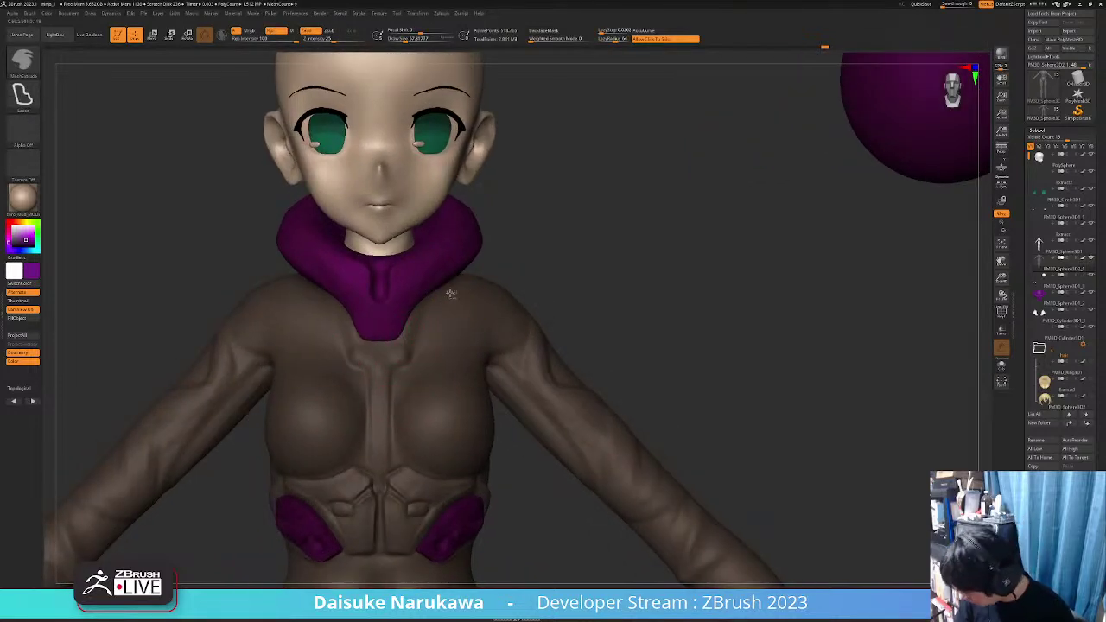
mouse_move(413, 363)
ctrl+mouse_down()
mouse_move(433, 382)
mouse_move(461, 378)
mouse_move(509, 295)
ctrl+mouse_up()
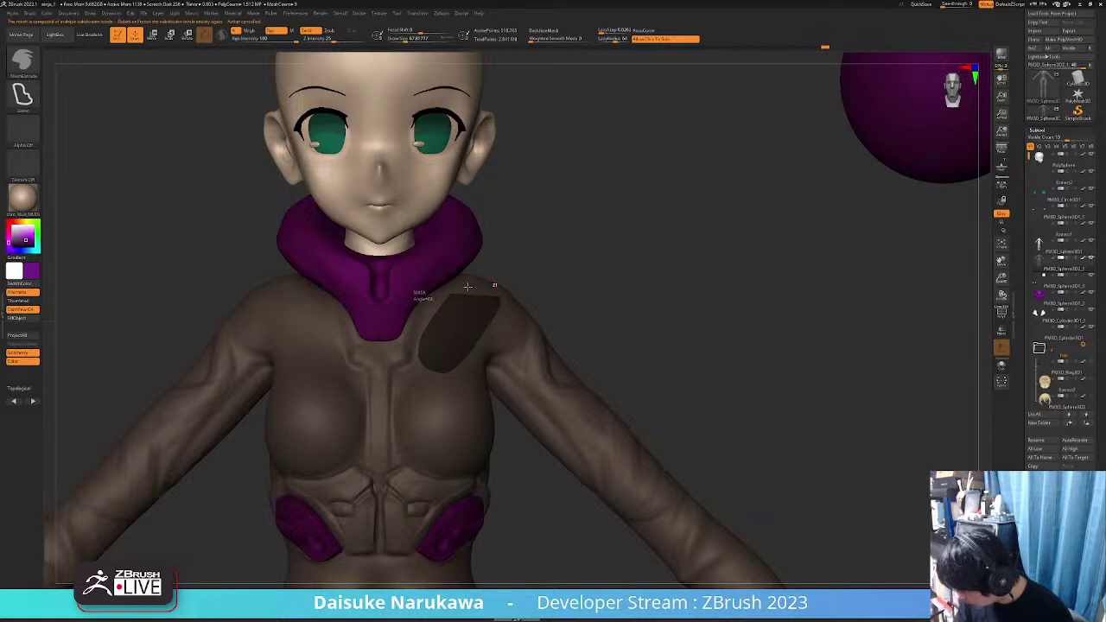
mouse_move(464, 357)
ctrl+right_down()
mouse_move(486, 346)
mouse_move(410, 296)
mouse_move(420, 344)
ctrl+right_up()
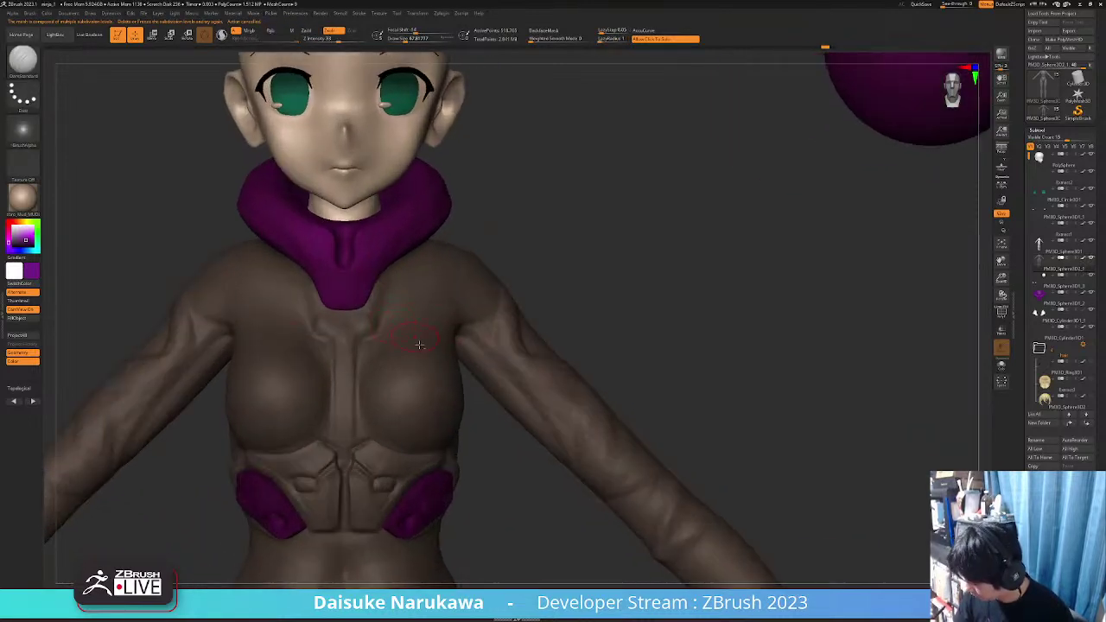
Make the waist panels active and extrude a pair of mirrored, elongated purple panels on the upper chest beside the collar
alt+click(440, 485)
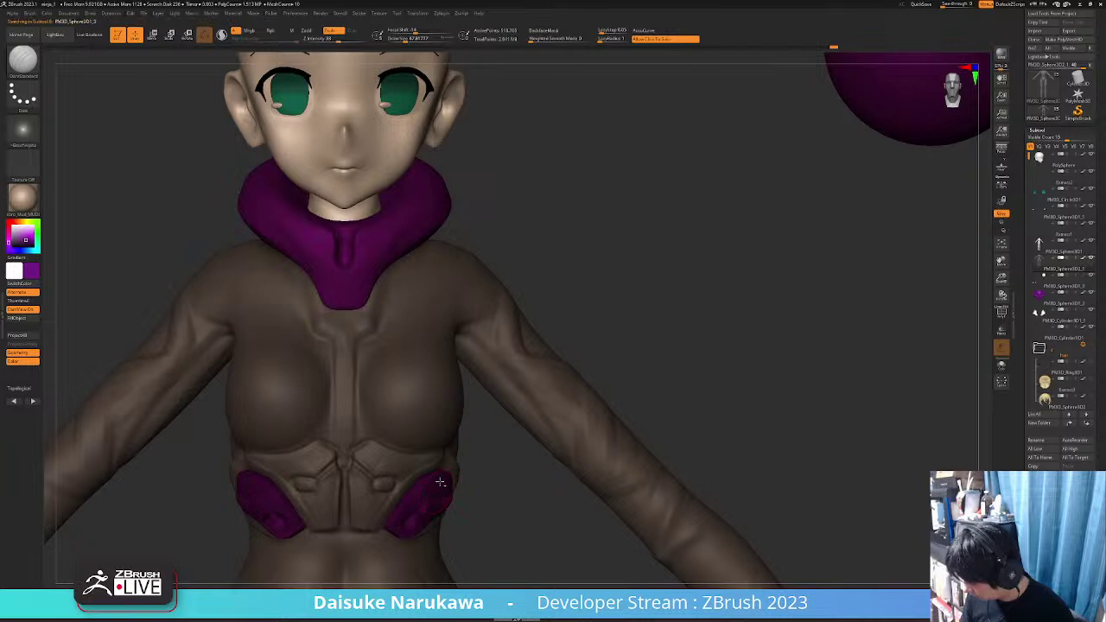
mouse_move(377, 320)
ctrl+mouse_down()
mouse_move(408, 355)
mouse_move(452, 281)
mouse_move(451, 249)
mouse_move(438, 238)
ctrl+mouse_up()
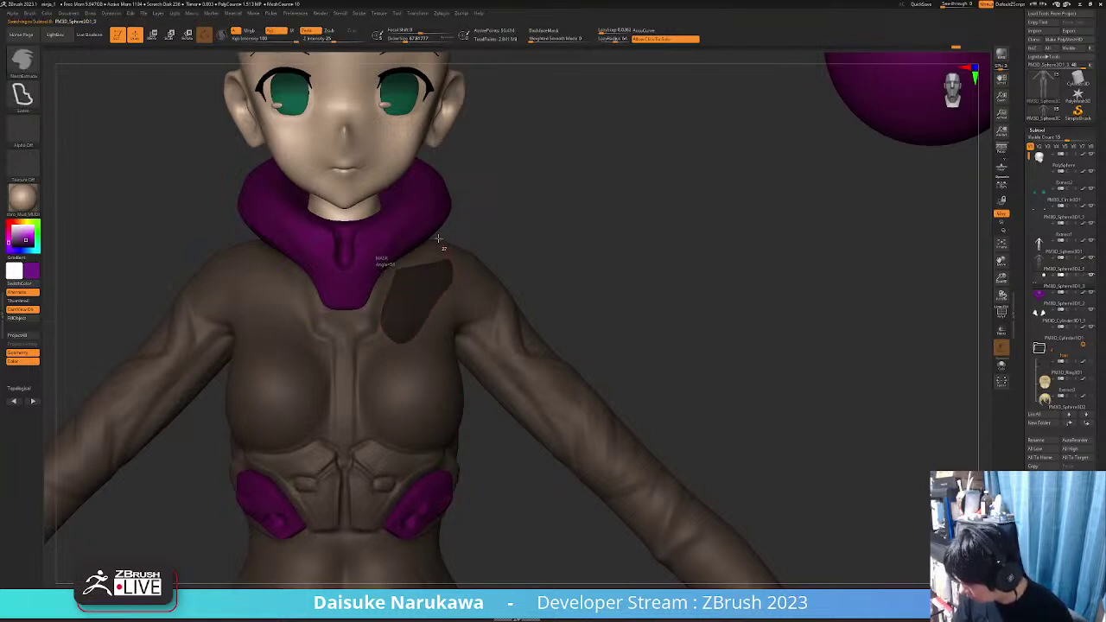
ctrl+drag(388, 278, 386, 283)
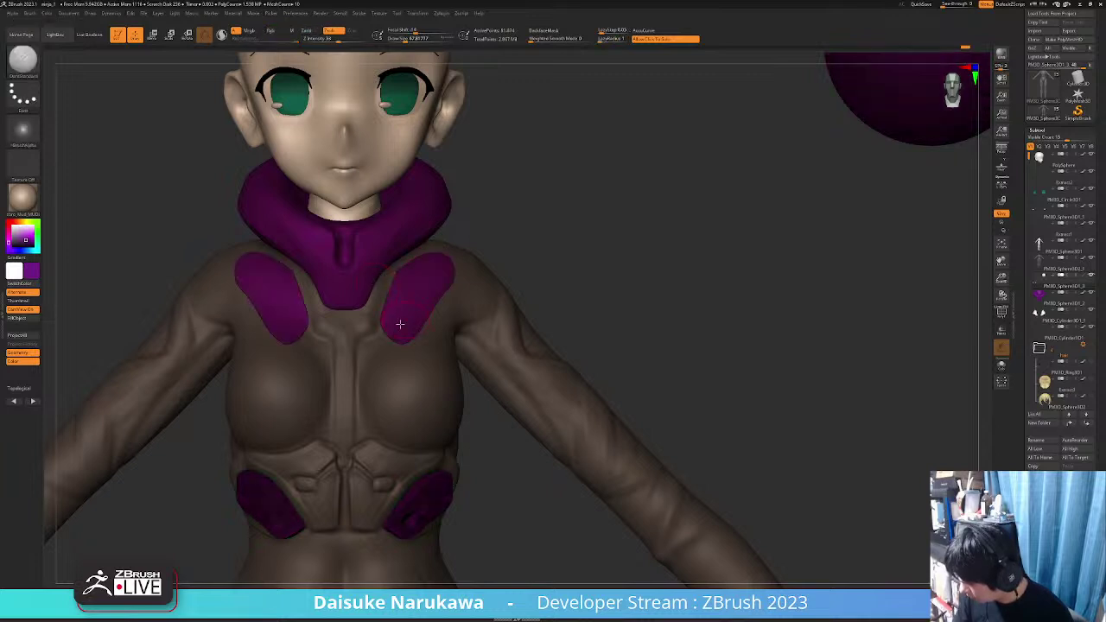
Undo the pair of elongated purple panels on the upper chest
mouse_move(368, 357)
right_down()
mouse_move(389, 351)
mouse_move(370, 346)
right_up()
key(ctrl+z)
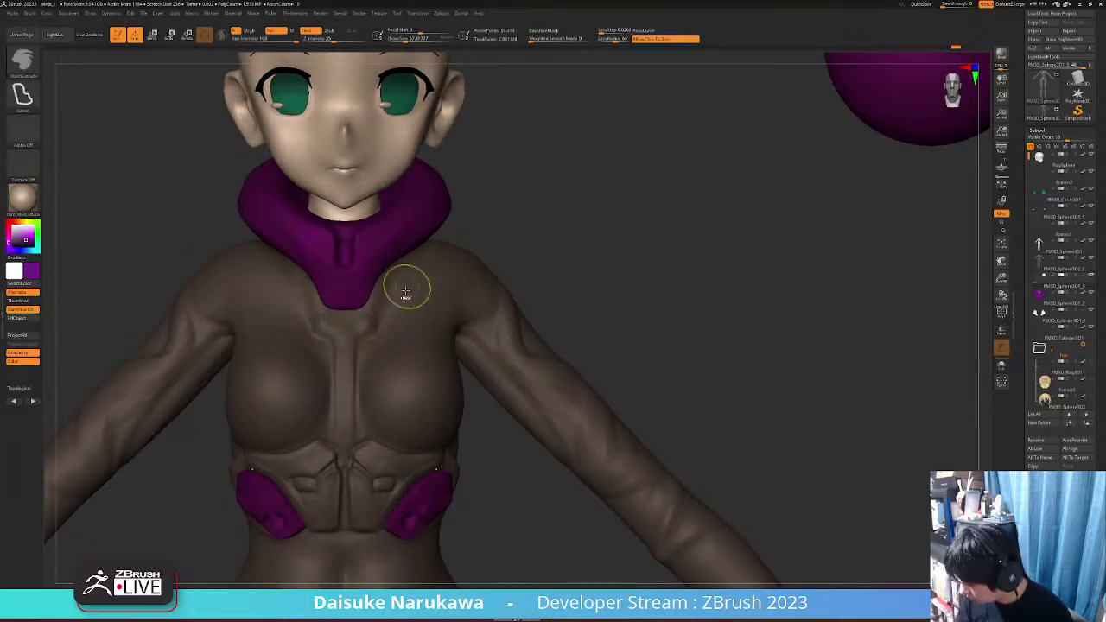
Try to extrude wider mirrored panels on the upper chest with small lobes added at their lower inner ends
mouse_move(372, 350)
ctrl+mouse_down()
mouse_move(402, 354)
mouse_move(458, 263)
mouse_move(437, 239)
mouse_move(389, 284)
ctrl+mouse_up()
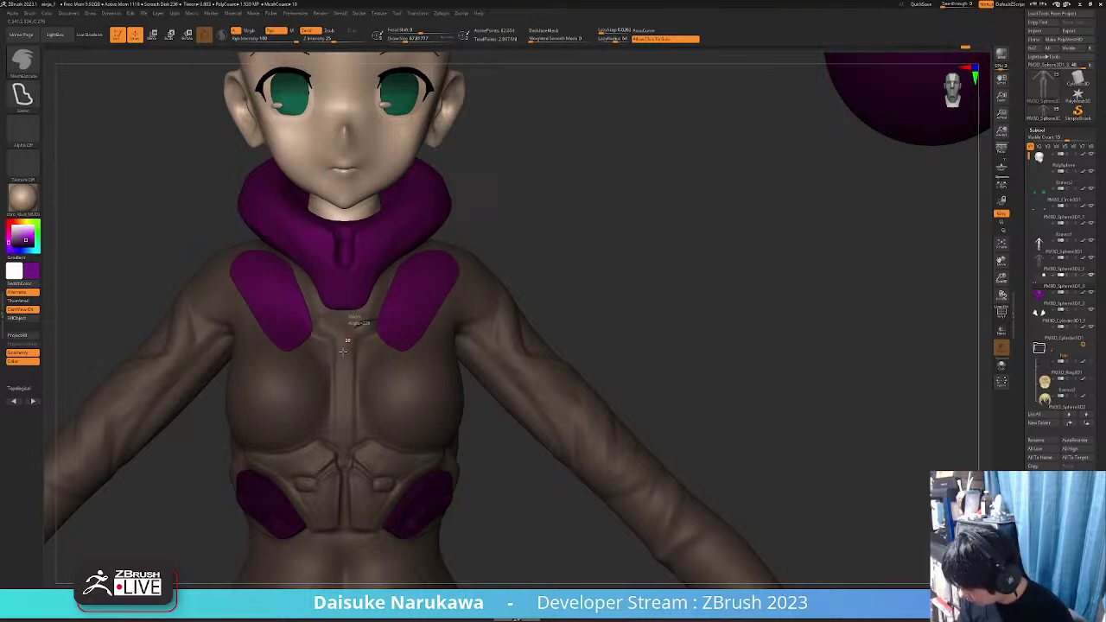
ctrl+drag(373, 356, 421, 328)
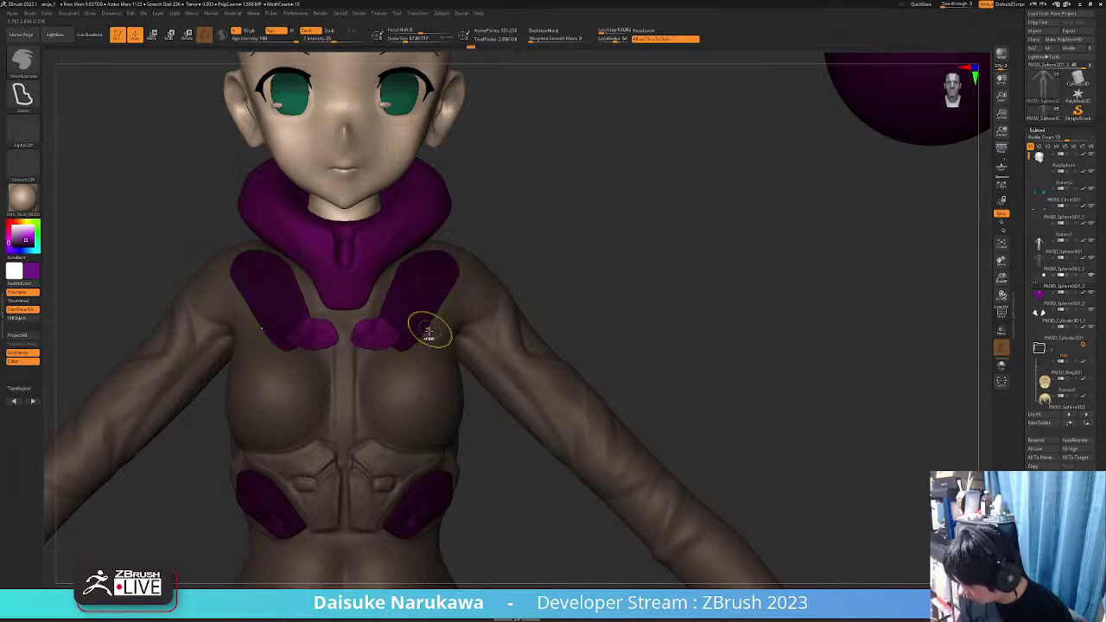
key(ctrl+z)
key(ctrl+z)
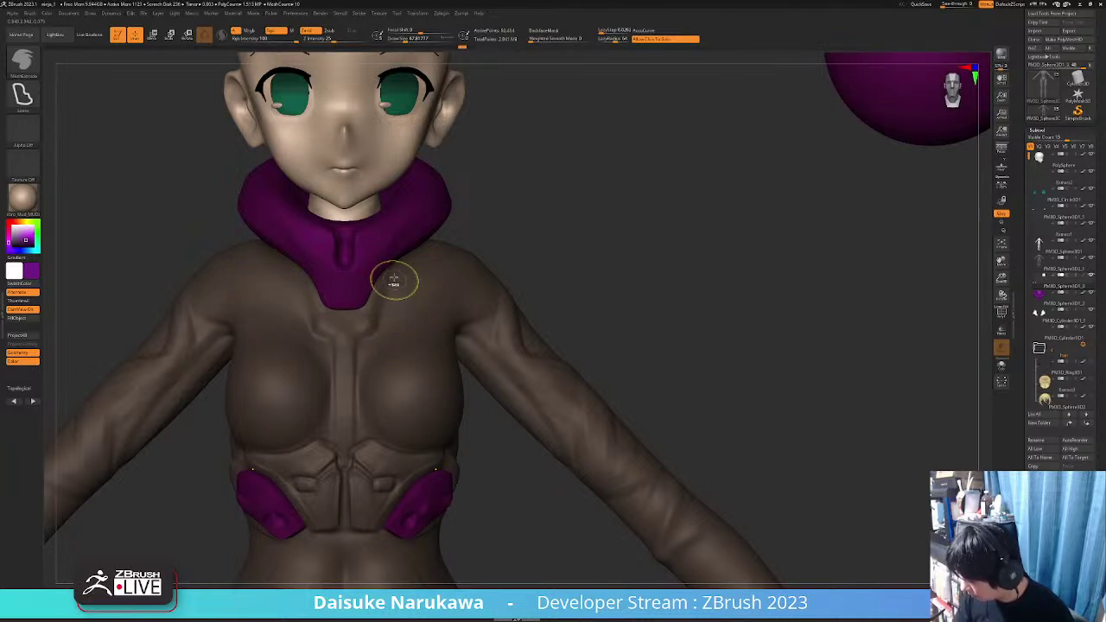
Extrude mirrored purple panels on the upper chest beside the collar and add small lobes reaching toward the centre line
mouse_move(385, 263)
ctrl+mouse_down()
mouse_move(424, 360)
mouse_move(454, 256)
mouse_move(443, 236)
mouse_move(384, 261)
ctrl+mouse_up()
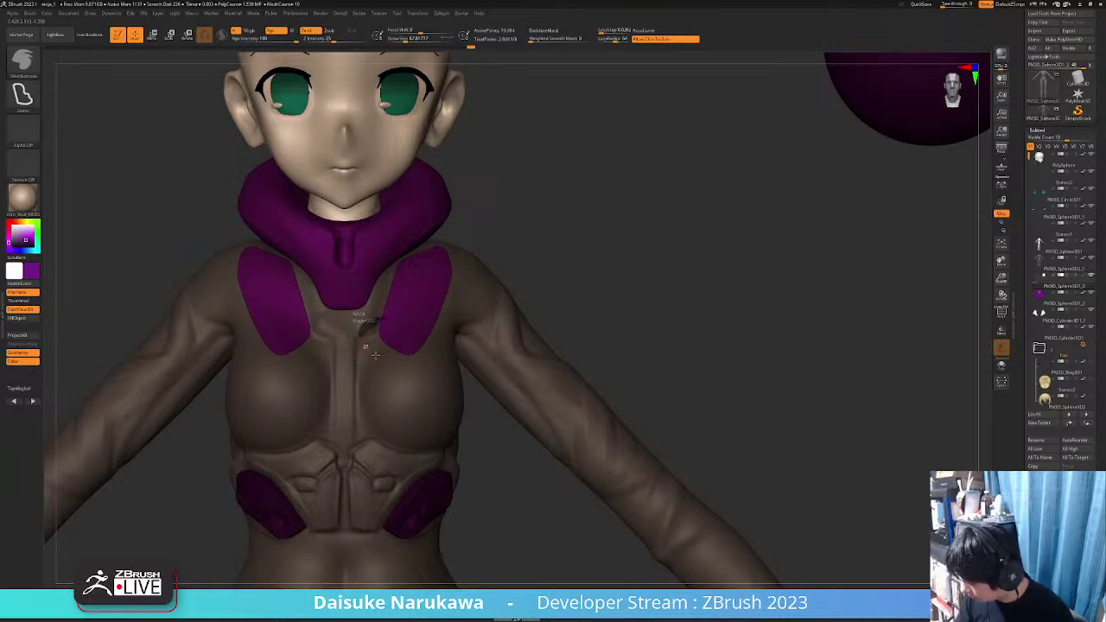
ctrl+drag(421, 334, 423, 334)
Pull the chest panels' inner lobes toward the centre line with the SnakeHook brush to square off their ends
mouse_move(402, 381)
ctrl+right_down()
mouse_move(389, 387)
mouse_move(319, 322)
ctrl+right_up()
click(24, 62)
click(482, 69)
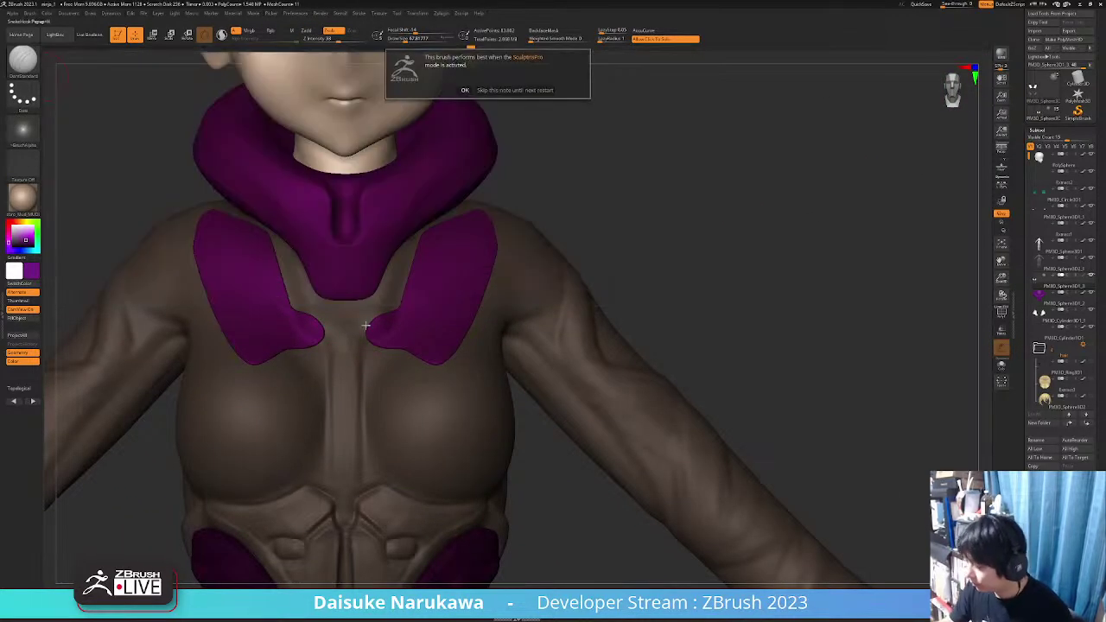
click(465, 89)
mouse_move(371, 320)
right_down()
mouse_move(359, 325)
mouse_move(362, 311)
right_up()
key(ctrl+z)
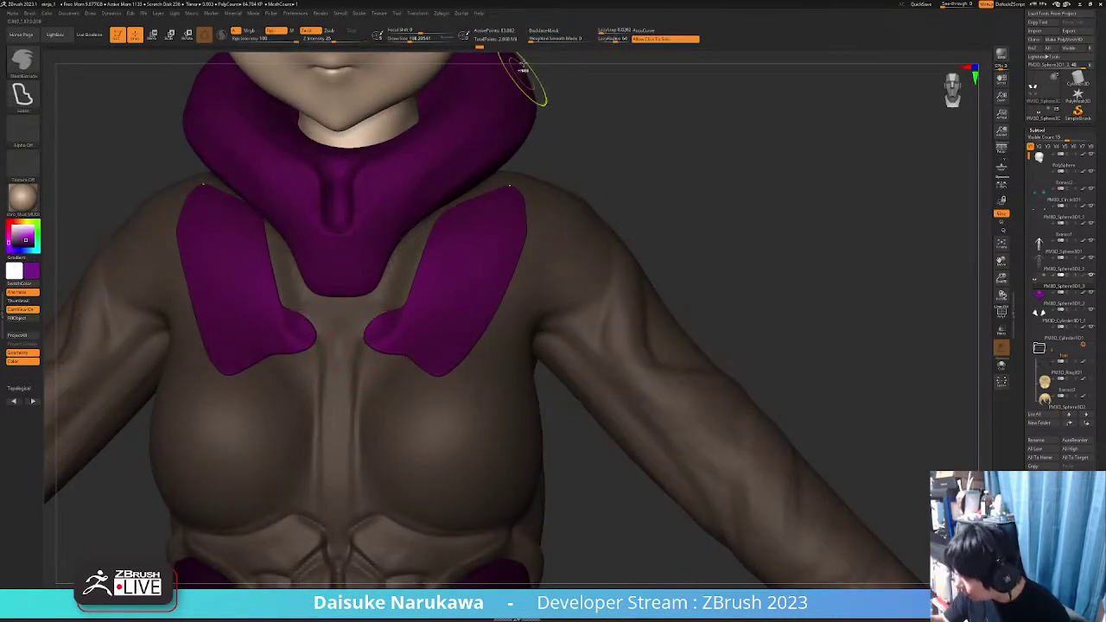
click(544, 31)
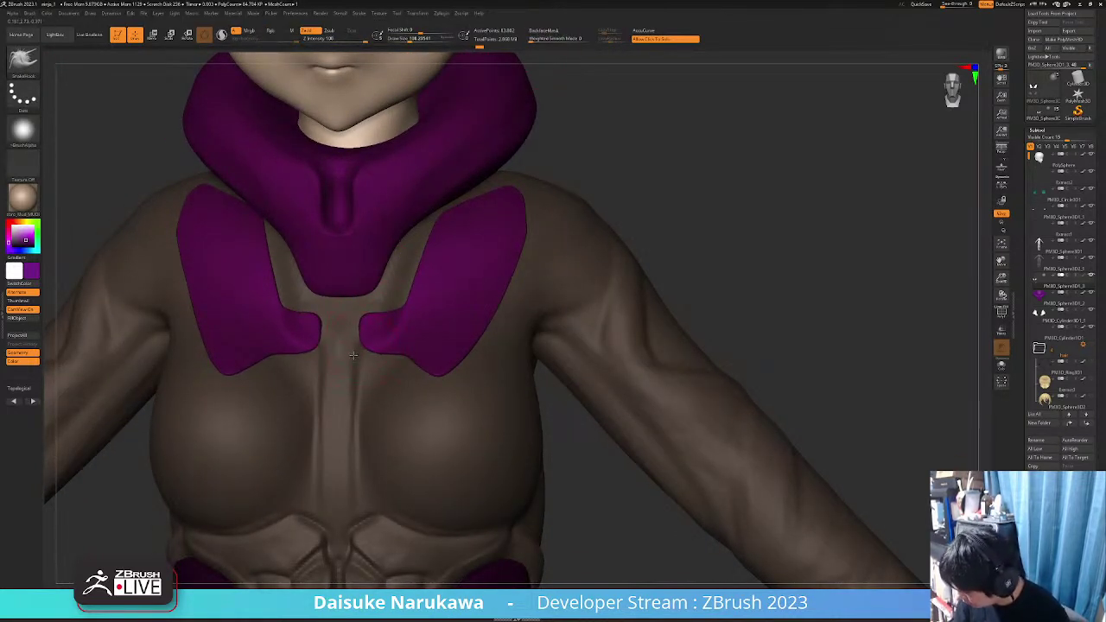
drag(355, 357, 360, 358)
Reshape the chest panels' outlines with SnakeHook into angular contours with flattened lower corners
mouse_move(359, 358)
right_down()
mouse_move(347, 359)
mouse_move(347, 322)
mouse_move(345, 353)
mouse_move(402, 387)
mouse_move(388, 390)
mouse_move(393, 361)
mouse_move(384, 371)
mouse_move(427, 378)
mouse_move(481, 336)
mouse_move(432, 346)
mouse_move(472, 393)
mouse_move(484, 383)
mouse_move(464, 383)
mouse_move(478, 371)
right_up()
alt+right_drag(478, 372, 444, 400)
right_drag(429, 322, 429, 346)
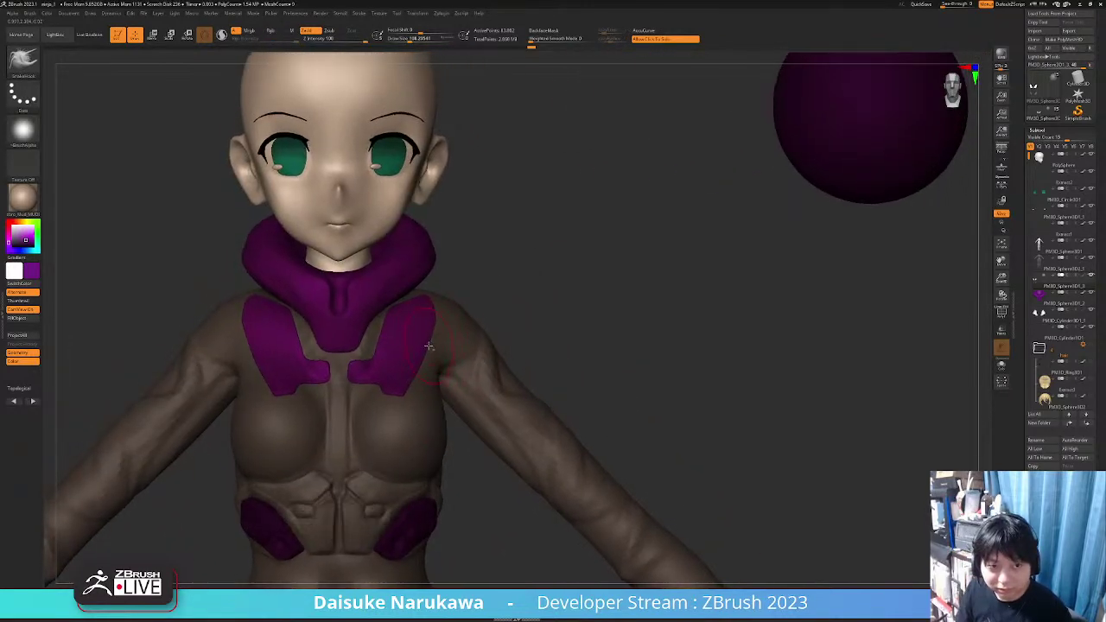
right_drag(428, 268, 435, 346)
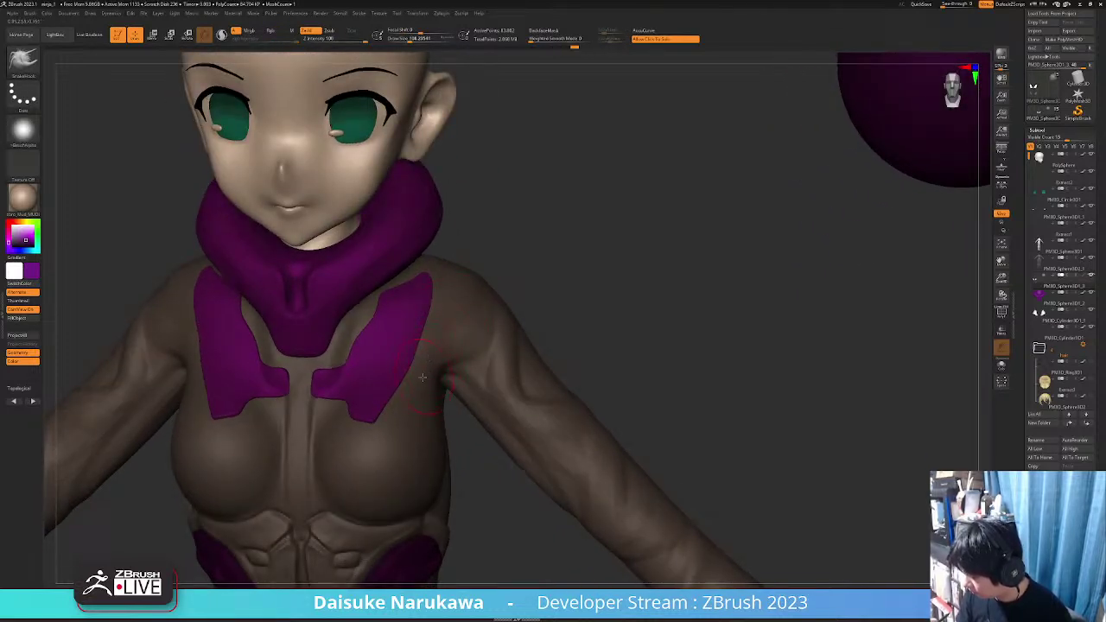
shift+right_drag(410, 388, 374, 386)
ctrl+right_drag(374, 385, 321, 337)
right_drag(410, 323, 545, 325)
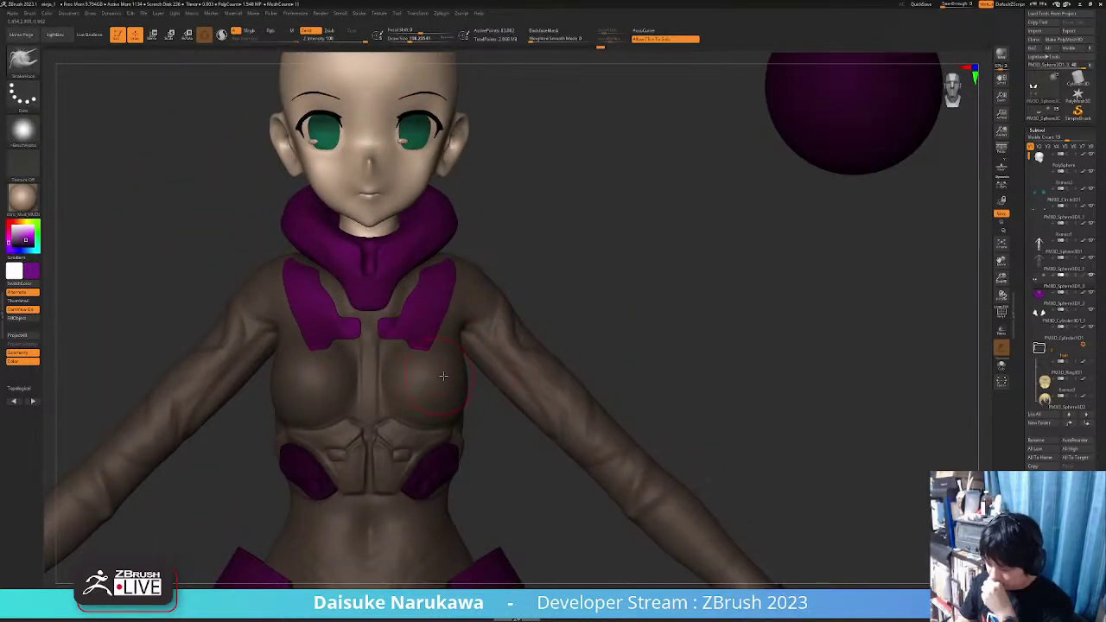
Return to Draw mode and choose the ClayBuildup brush for working on the upper-chest panels
right_drag(502, 374, 442, 358)
ctrl+right_drag(469, 292, 450, 298)
mouse_move(449, 298)
right_down()
mouse_move(495, 319)
mouse_move(455, 315)
right_up()
key(w)
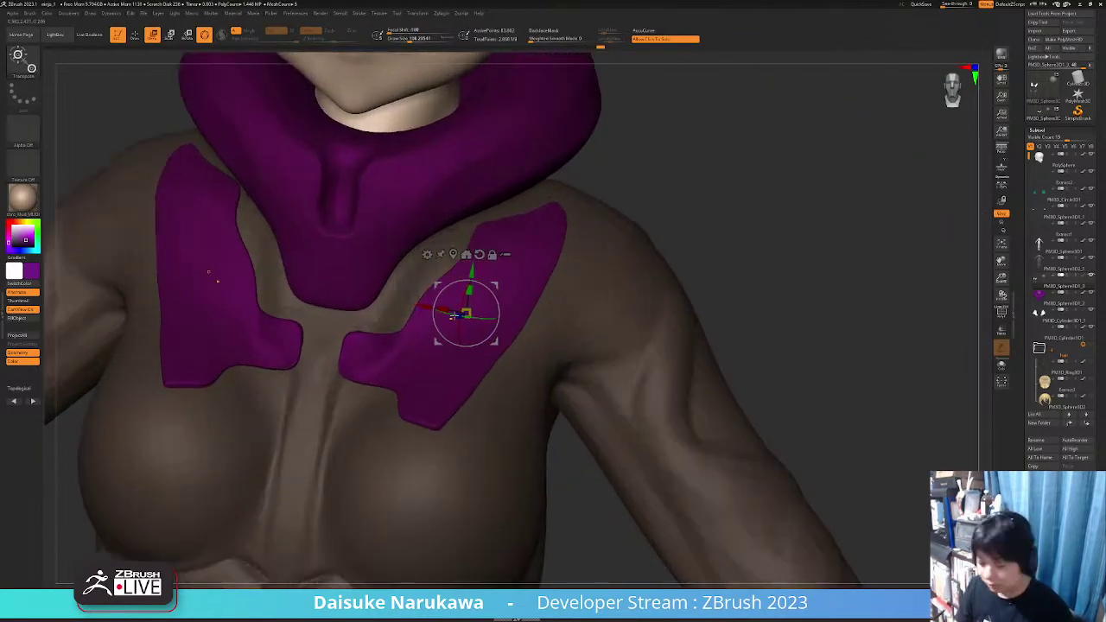
click(519, 284)
mouse_move(519, 285)
ctrl+right_down()
mouse_move(510, 264)
mouse_move(484, 255)
ctrl+right_up()
click(135, 35)
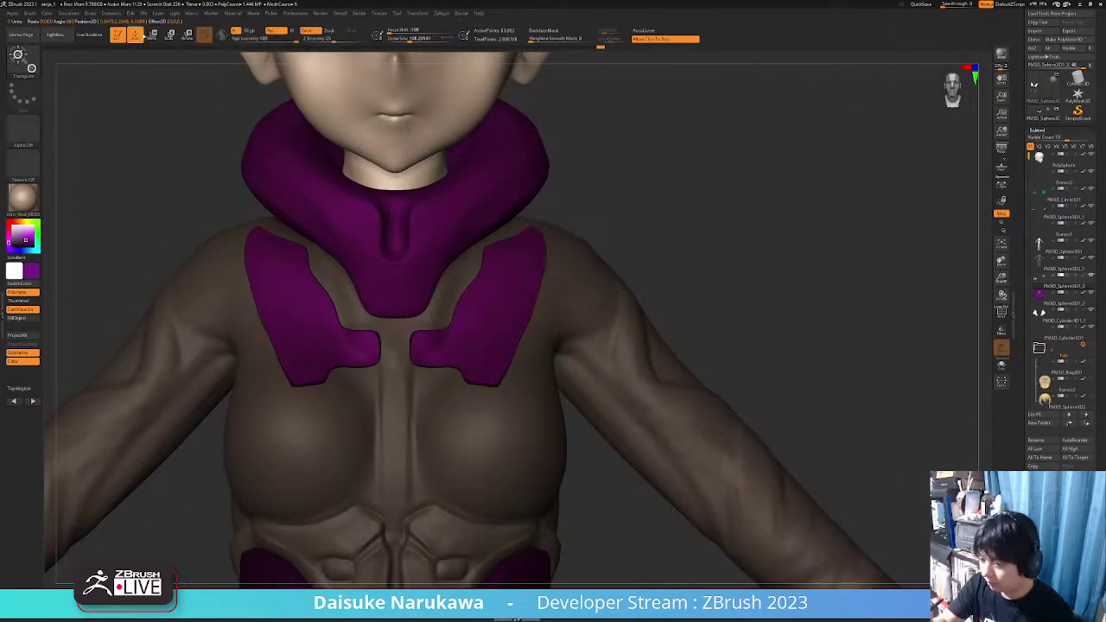
click(24, 61)
click(104, 69)
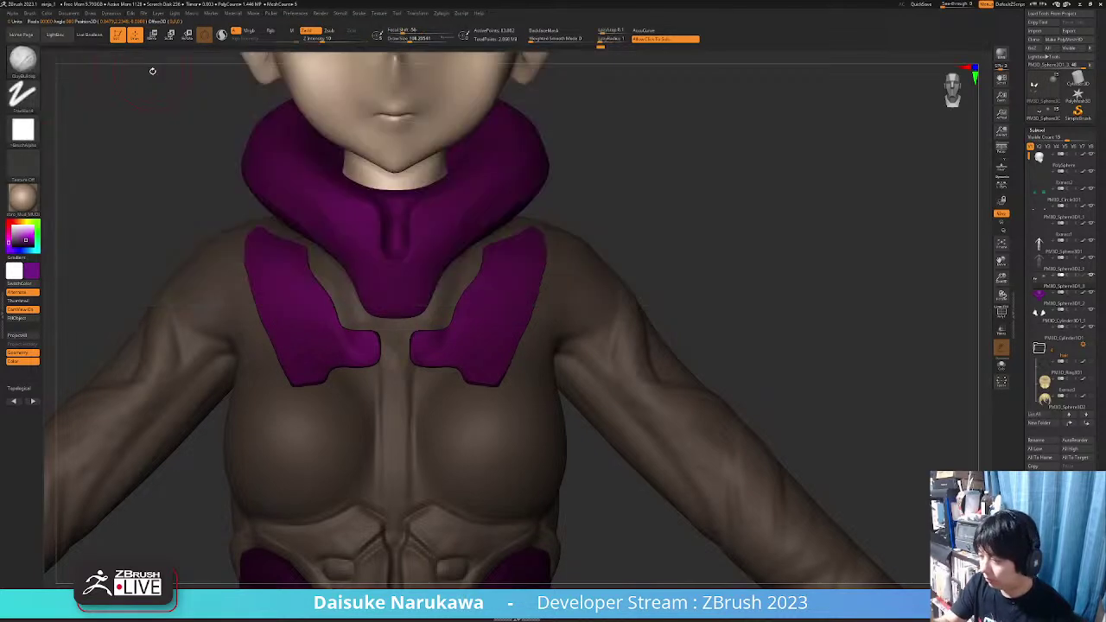
Try a small dent on the inner tabs of both purple chest plates with a resized ClayBuildup brush and smooth it
click(402, 38)
mouse_move(445, 283)
alt+right_down()
mouse_move(388, 277)
mouse_move(418, 353)
alt+right_up()
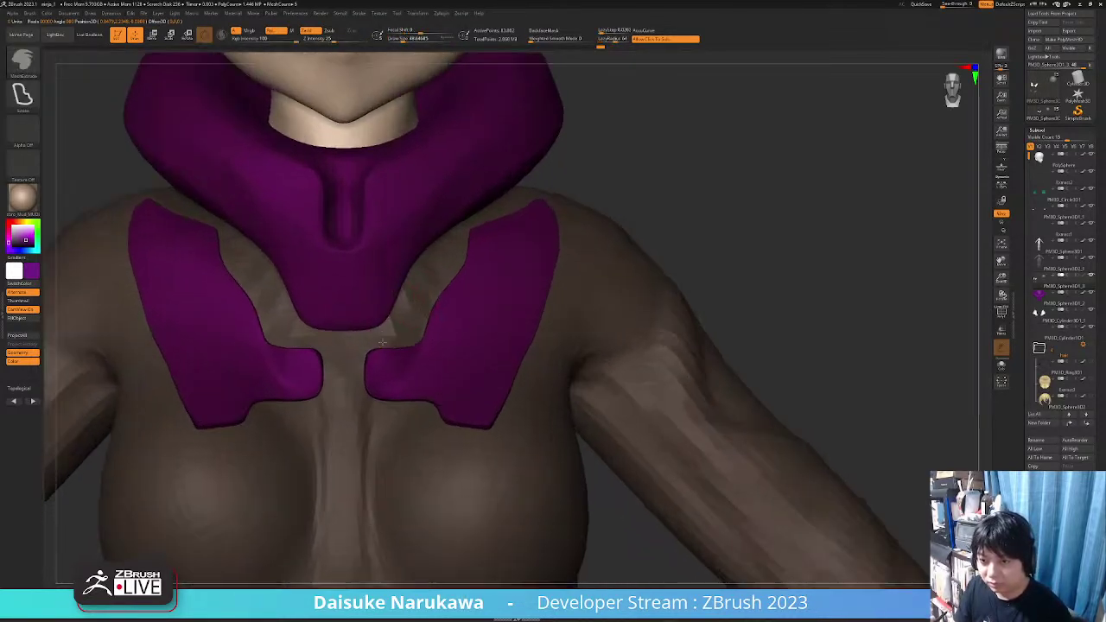
right_drag(377, 309, 402, 318)
ctrl+right_drag(447, 251, 449, 233)
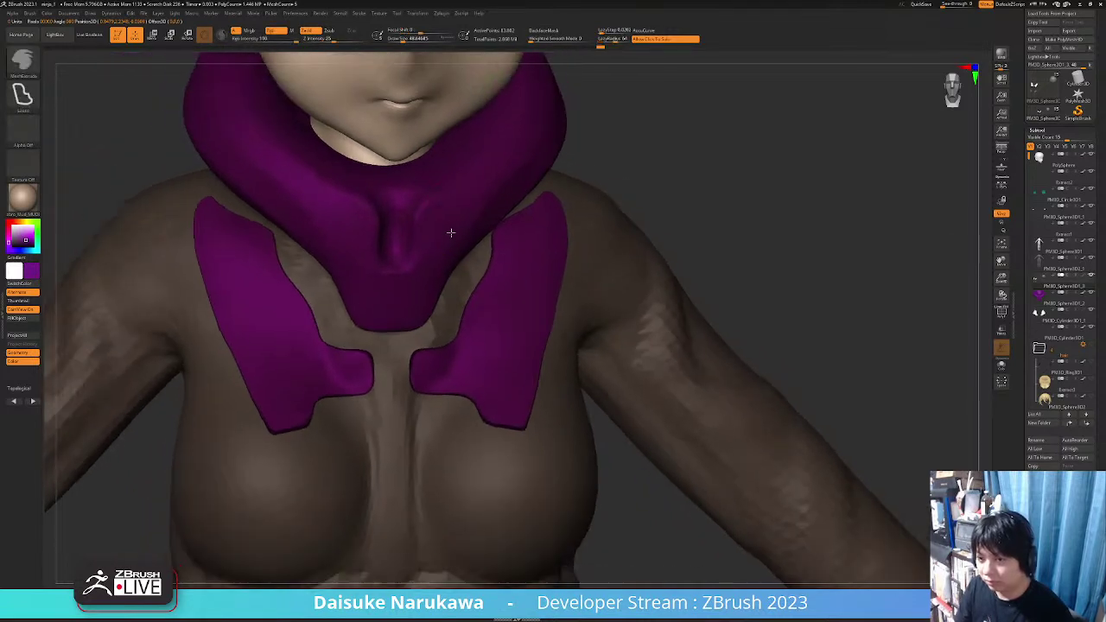
click(399, 39)
alt+right_drag(460, 307, 445, 308)
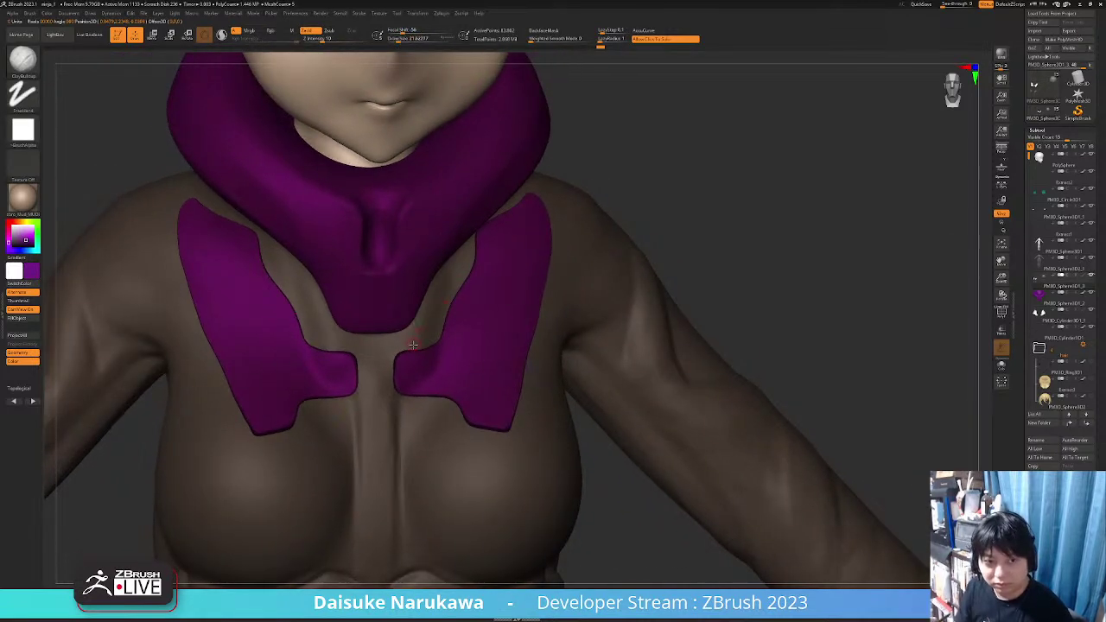
click(416, 39)
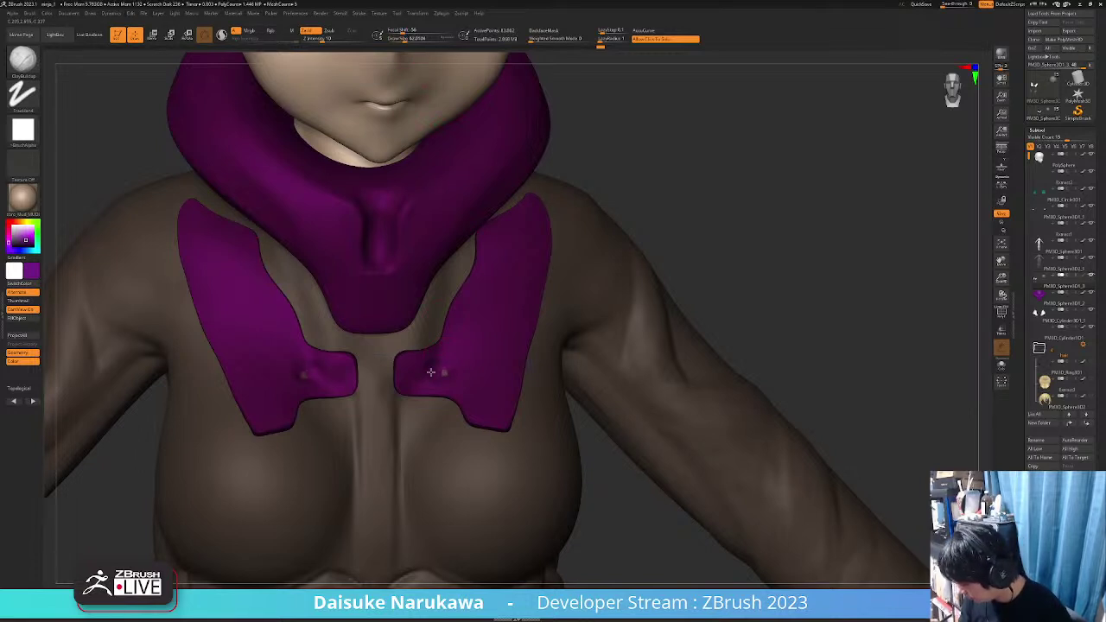
shift+drag(432, 373, 444, 378)
ctrl+right_drag(570, 334, 664, 216)
ctrl+right_drag(484, 363, 444, 378)
Subdivide the chest plates twice, and step back down one subdivision level
key(ctrl+d)
key(ctrl+d)
key(shift+d)
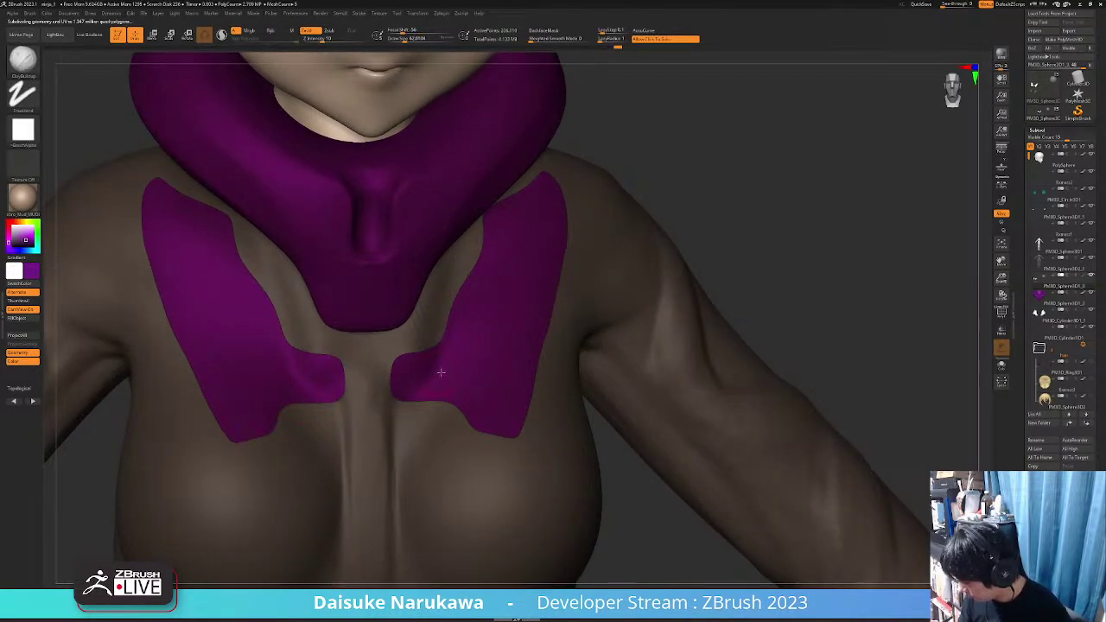
Carve a small rounded recess into the inner tabs of the chest plates and smooth its edges
key(shift)
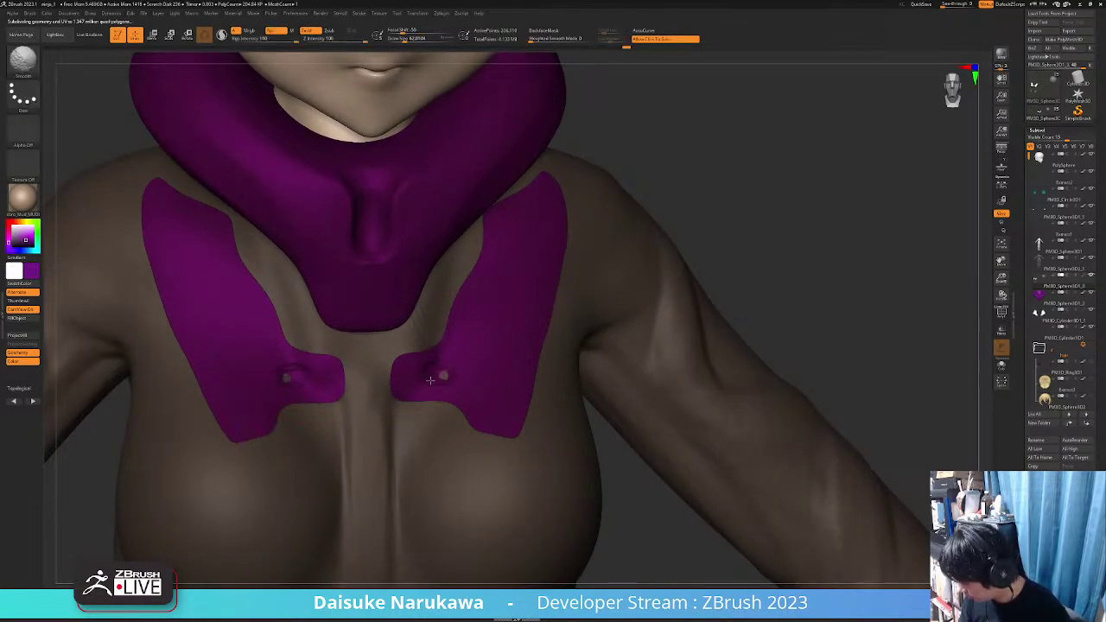
shift+drag(450, 374, 446, 374)
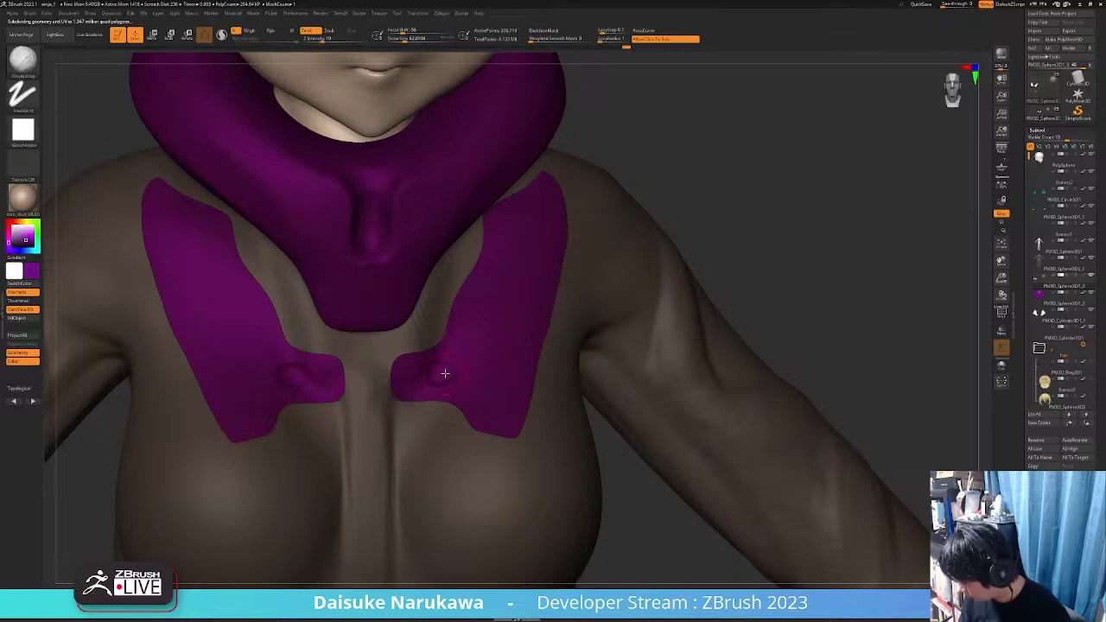
mouse_move(599, 262)
ctrl+right_down()
mouse_move(714, 223)
mouse_move(571, 289)
mouse_move(471, 356)
ctrl+right_up()
ctrl+shift+click(714, 223)
right_drag(471, 356, 431, 368)
key(shift)
mouse_move(475, 328)
ctrl+right_down()
mouse_move(498, 326)
mouse_move(446, 378)
ctrl+right_up()
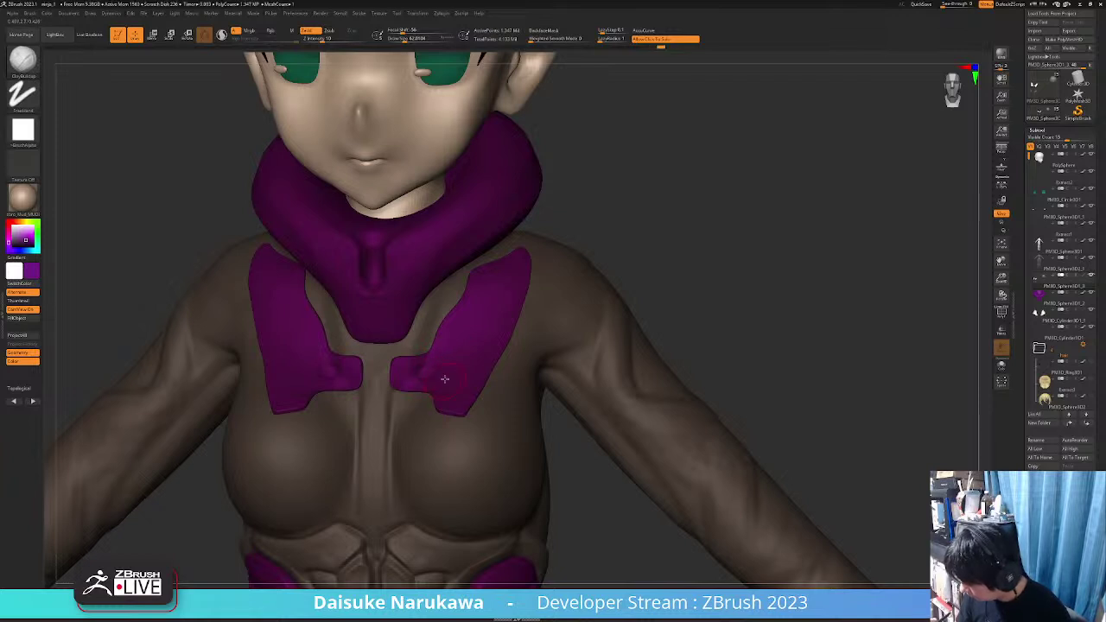
Make the purple collar the active subtool and carve a notch into its lower tip with the ClayBuildup brush, smoothing it
ctrl+right_drag(448, 369, 489, 286)
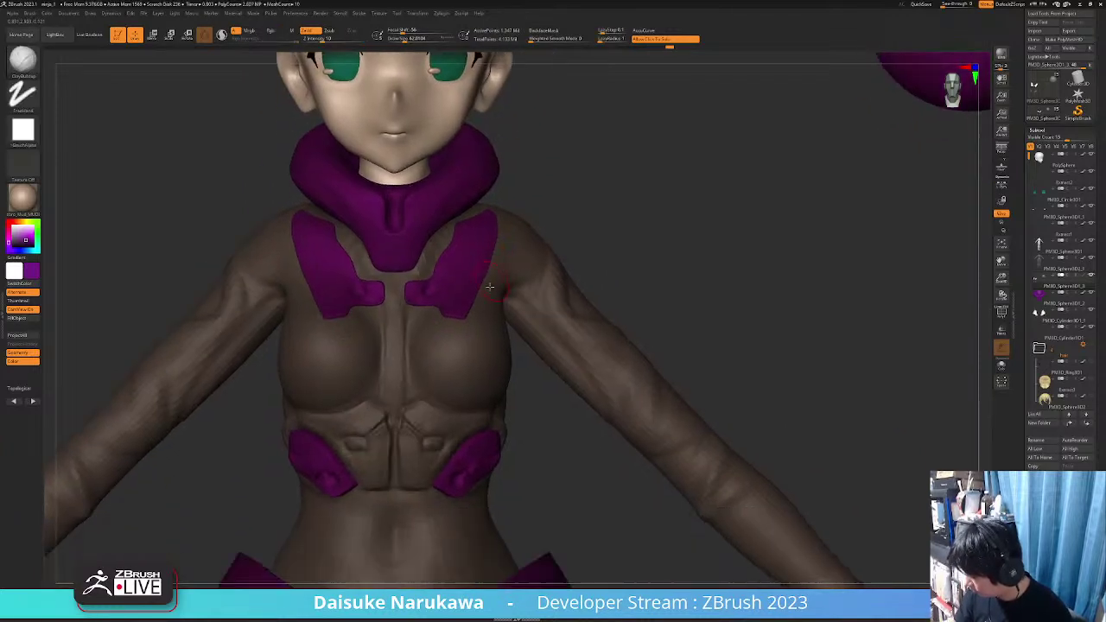
right_drag(482, 353, 472, 348)
right_drag(491, 269, 497, 271)
ctrl+right_drag(497, 270, 483, 295)
key(b)
key(c)
key(b)
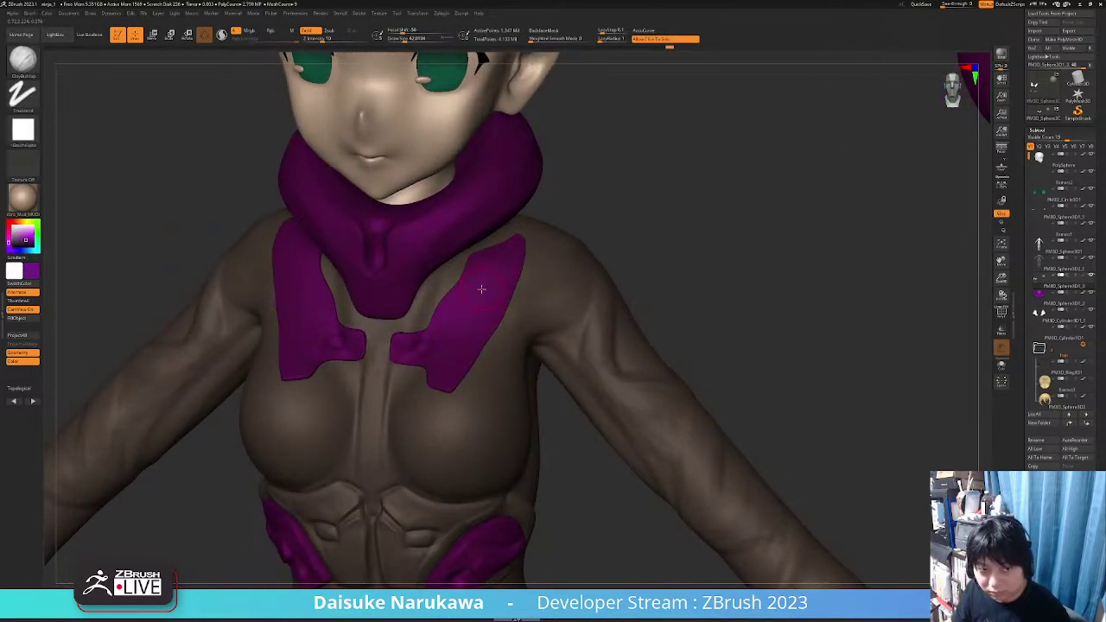
right_drag(464, 312, 381, 281)
alt+click(391, 298)
click(401, 39)
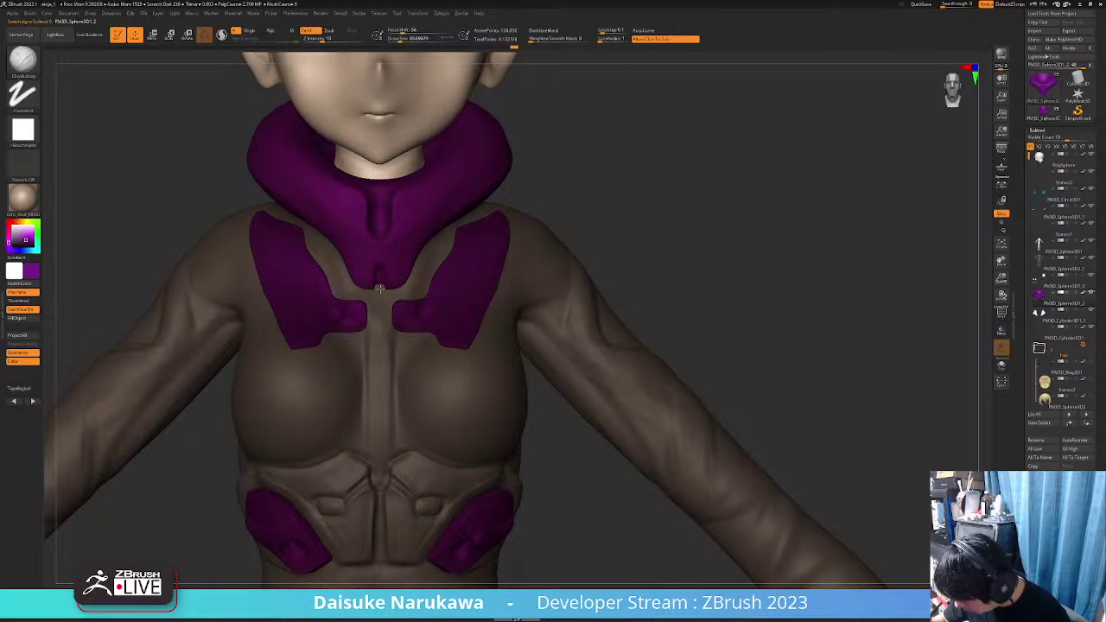
key(shift)
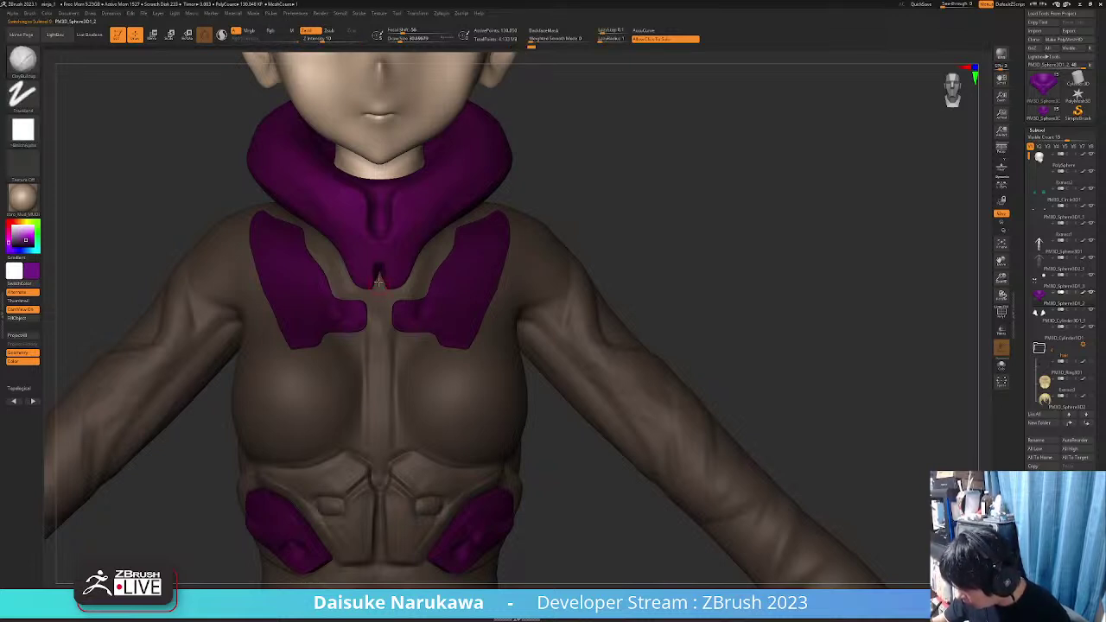
key(shift)
ctrl+right_drag(407, 309, 389, 287)
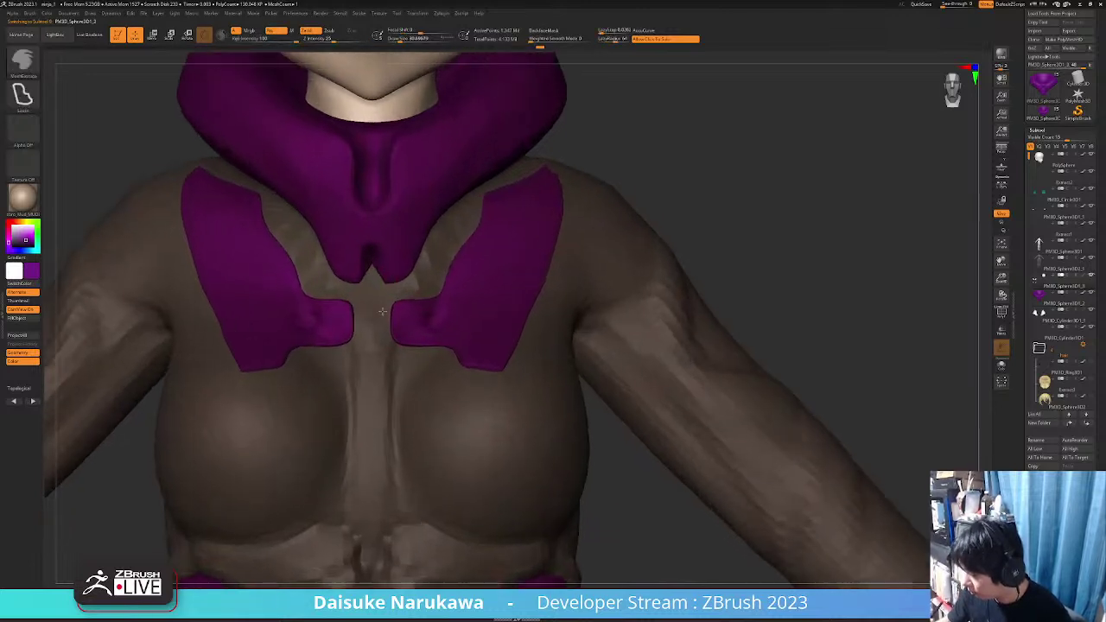
Refine the notch in the collar's lower tip into a clean, narrow slot with the SnakeHook brush
click(35, 67)
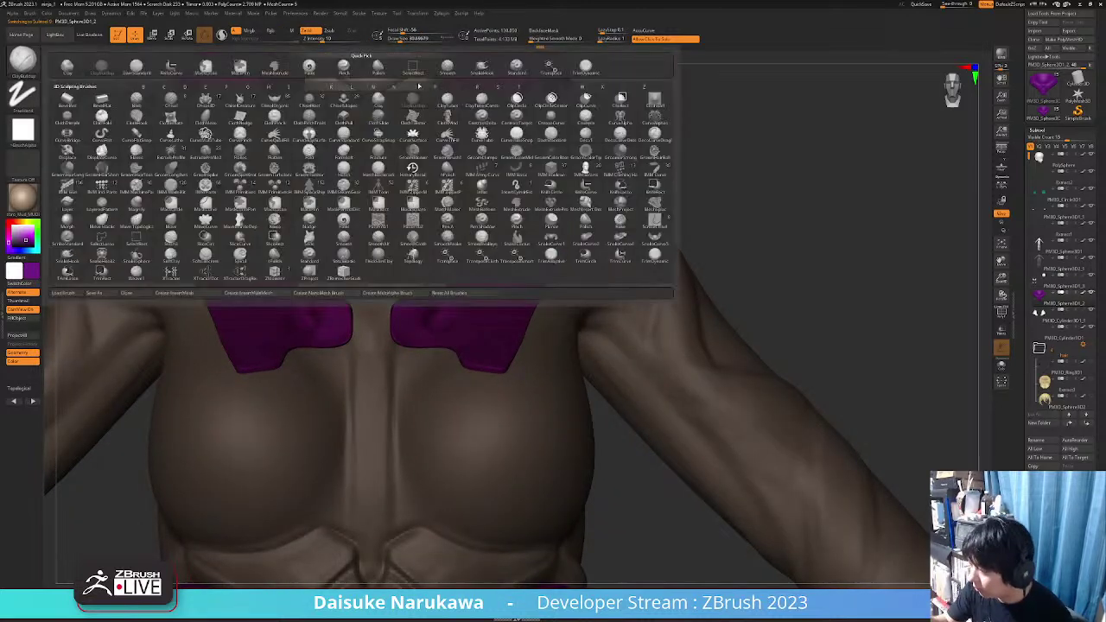
click(480, 68)
click(451, 85)
key(shift)
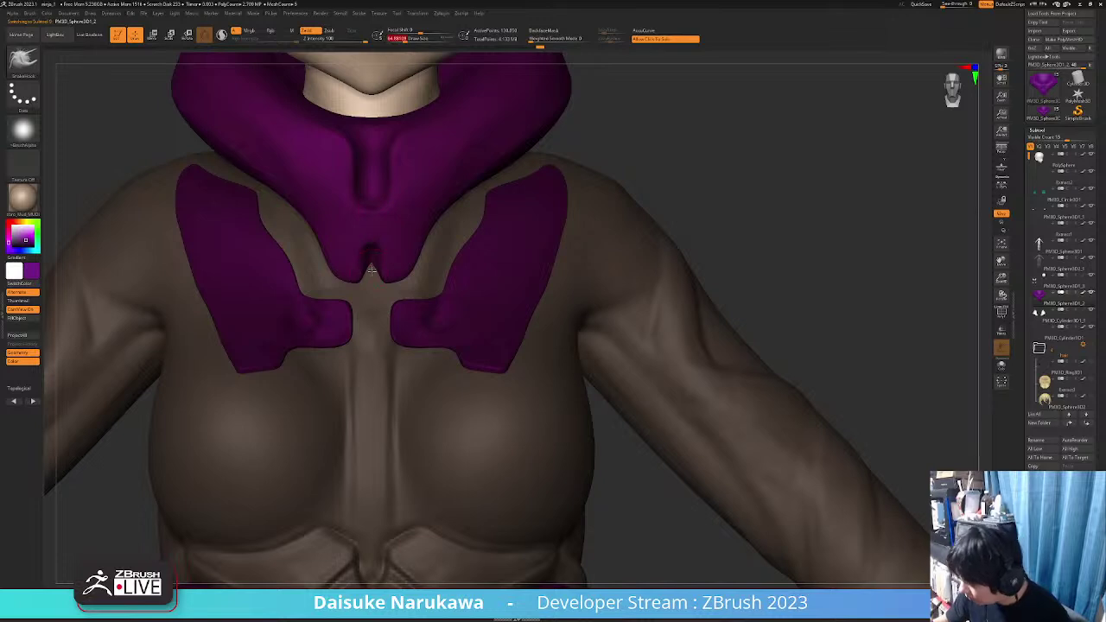
scroll(380, 250, down, 4)
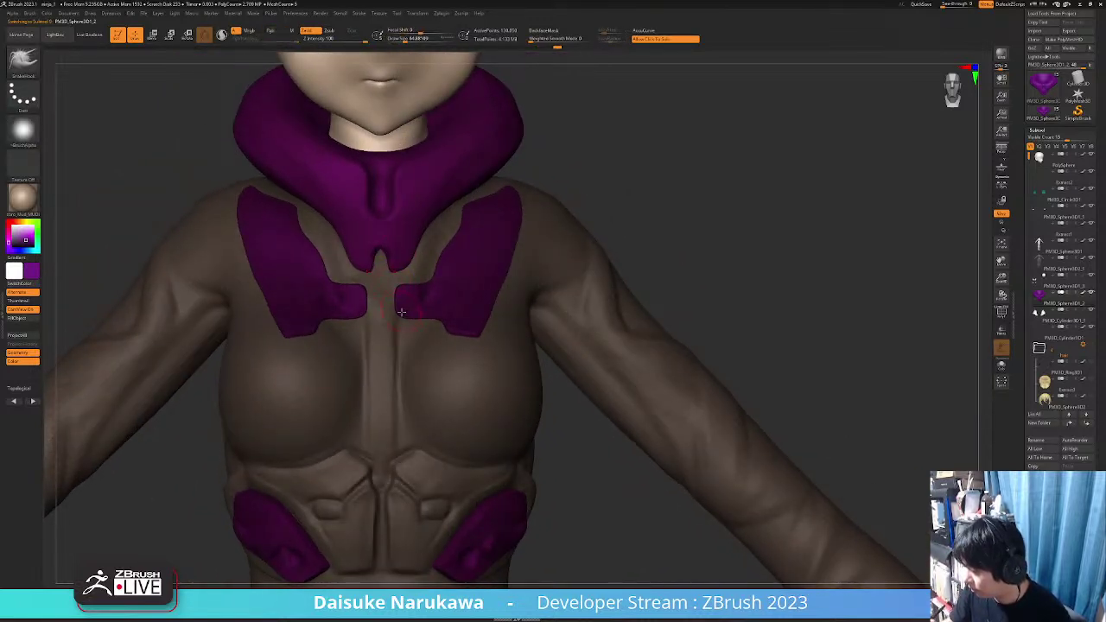
scroll(389, 321, up, 2)
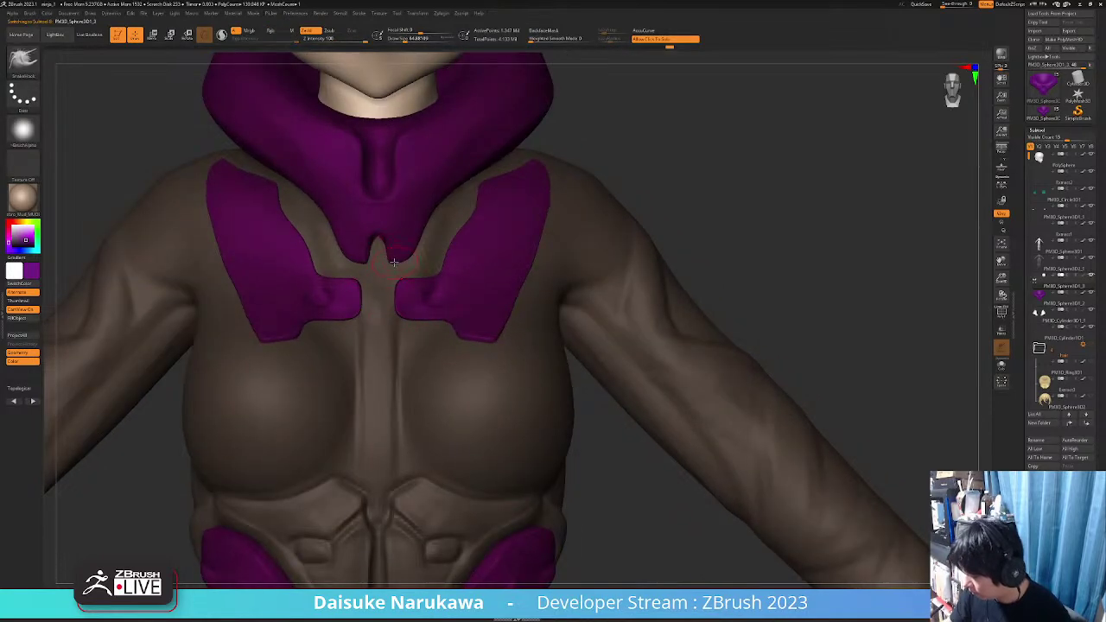
Make the chest plates the active subtool again and sculpt relief on their wide lower areas with the ClayBuildup brush
ctrl+right_drag(390, 263, 432, 210)
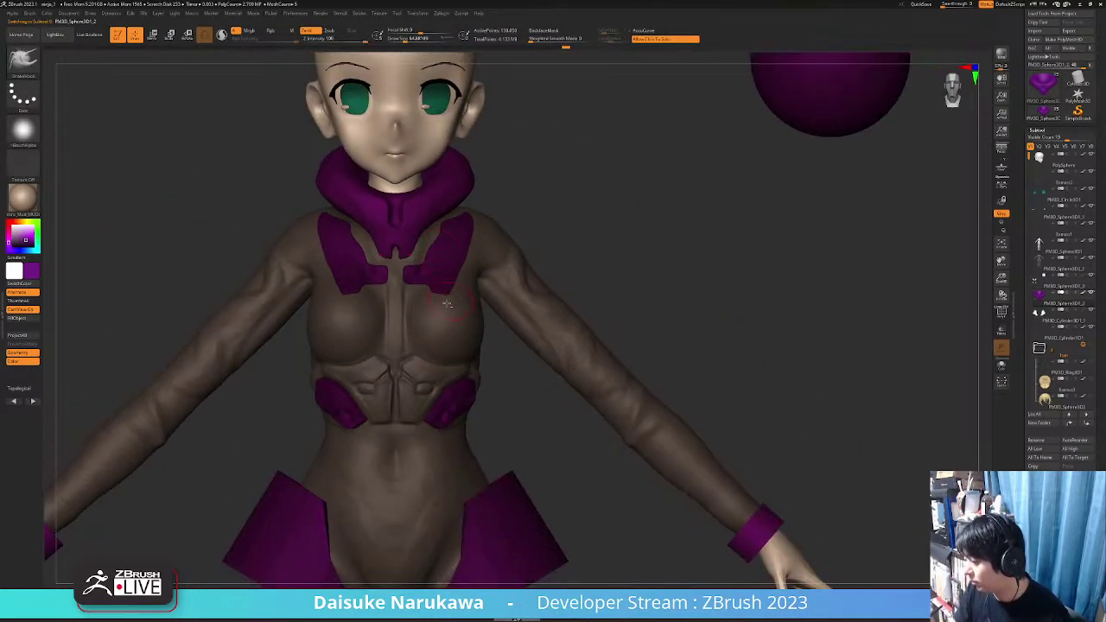
right_drag(343, 330, 419, 319)
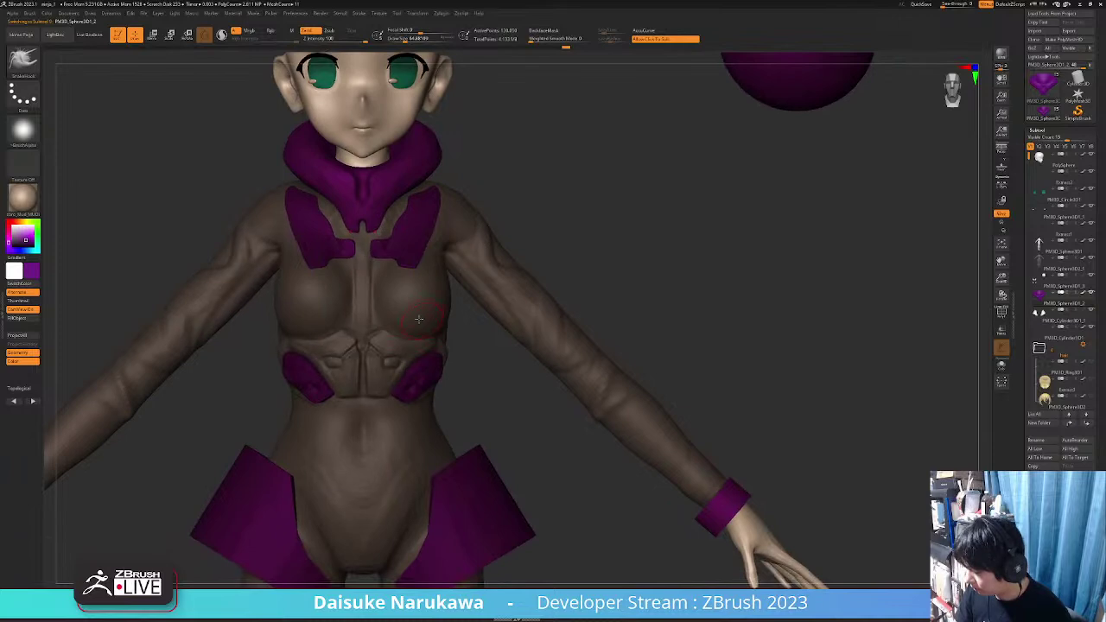
alt+click(404, 238)
ctrl+right_drag(412, 236, 441, 270)
right_drag(458, 266, 396, 246)
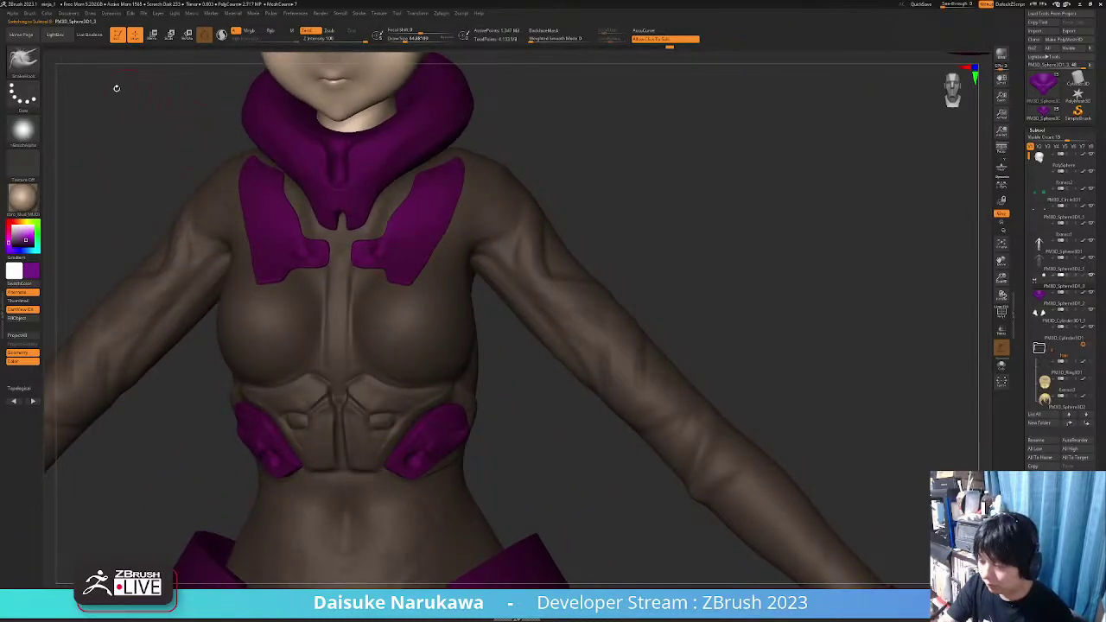
click(23, 60)
click(101, 66)
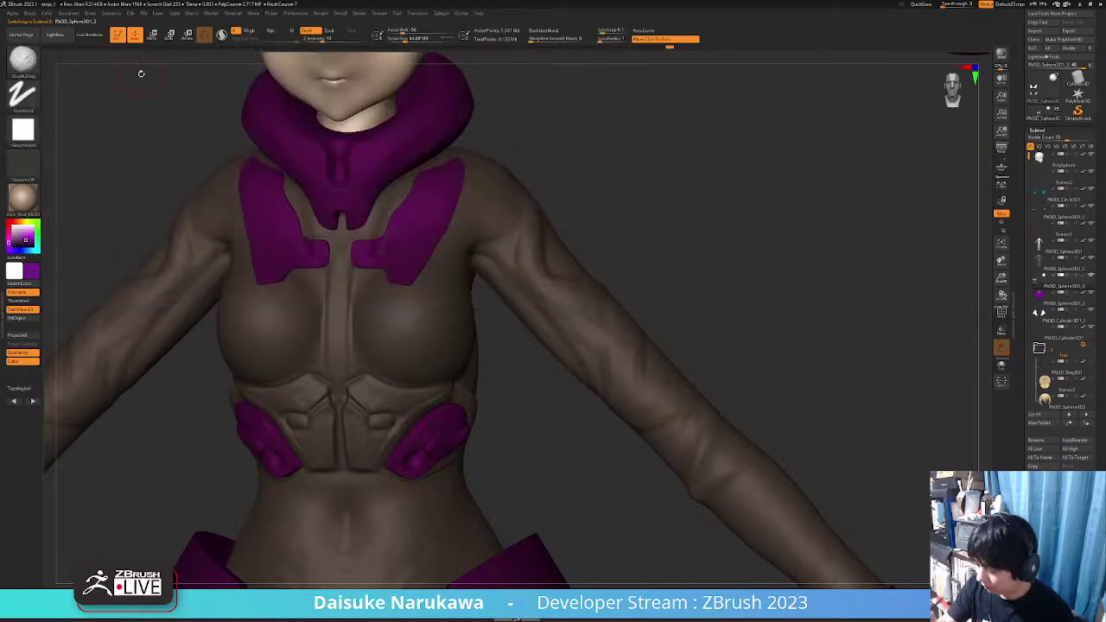
scroll(417, 242, up, 4)
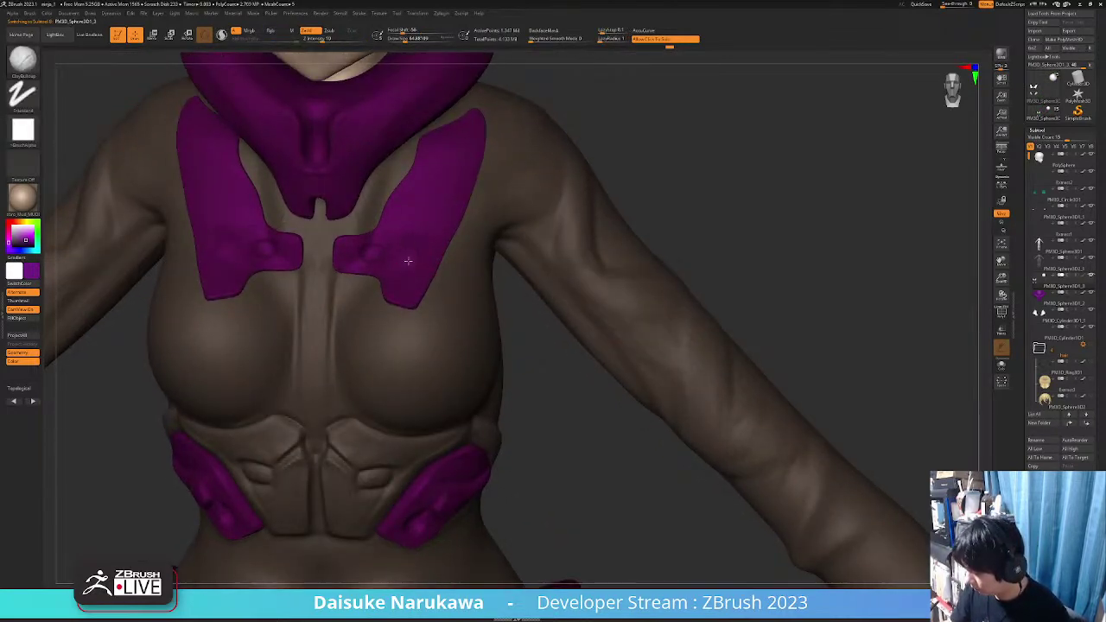
drag(426, 267, 409, 242)
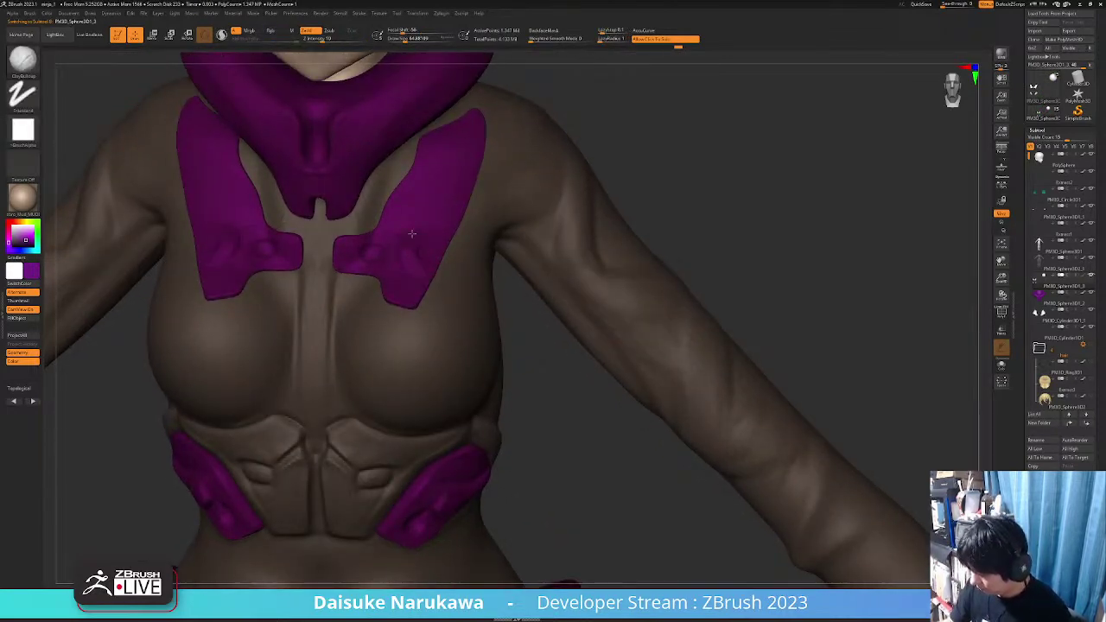
Deepen the sculpted hollows beside the inner tabs of the chest plates and smooth the transitions
right_drag(430, 258, 418, 303)
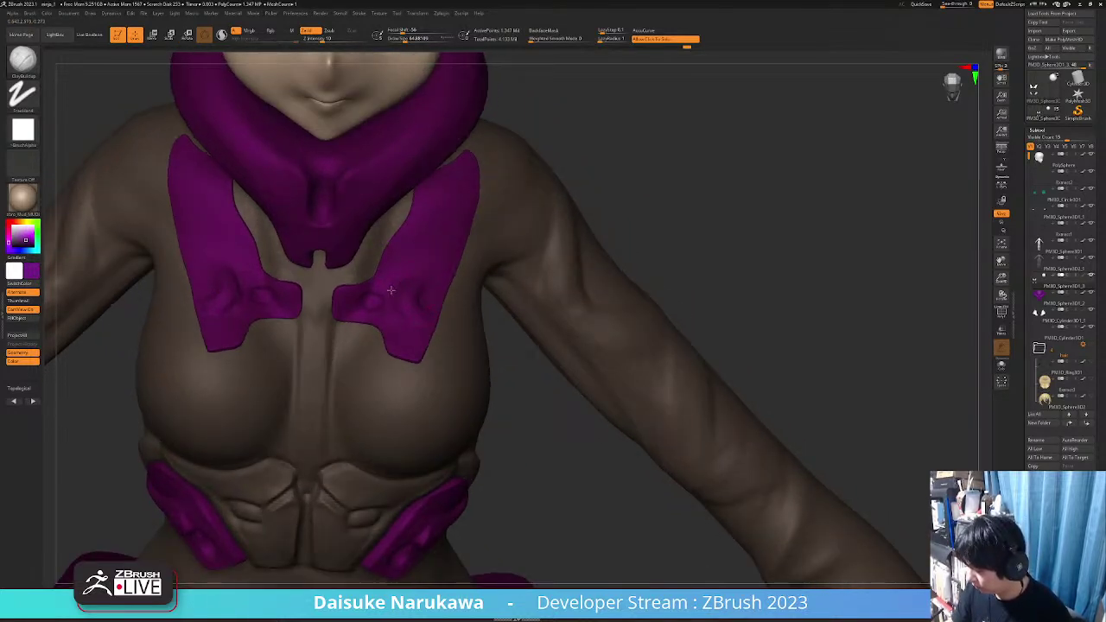
right_drag(419, 272, 425, 259)
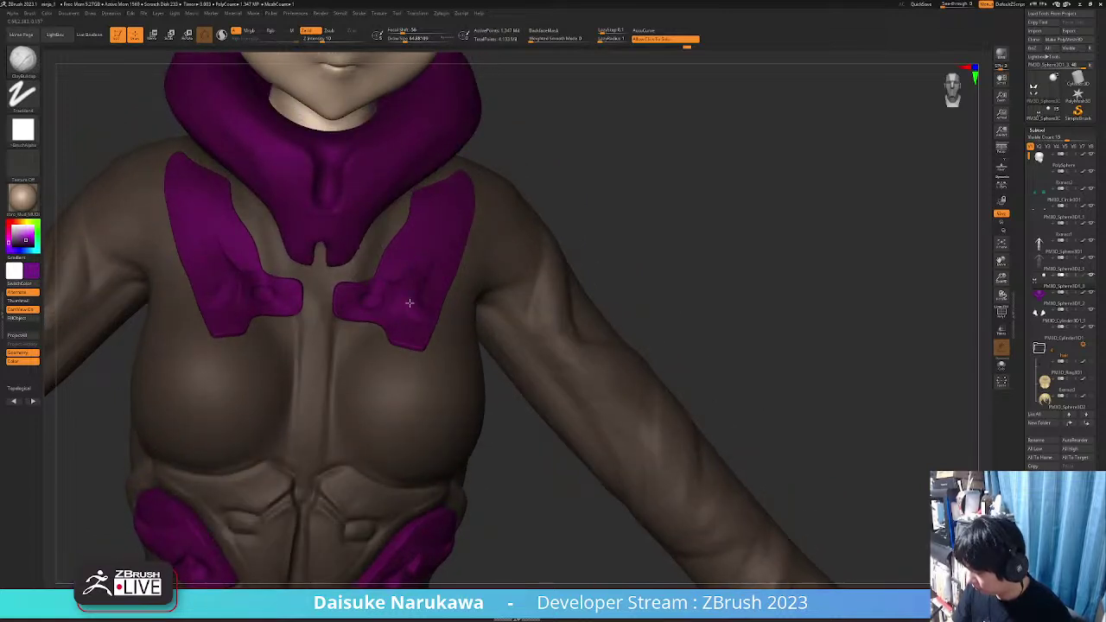
key(shift)
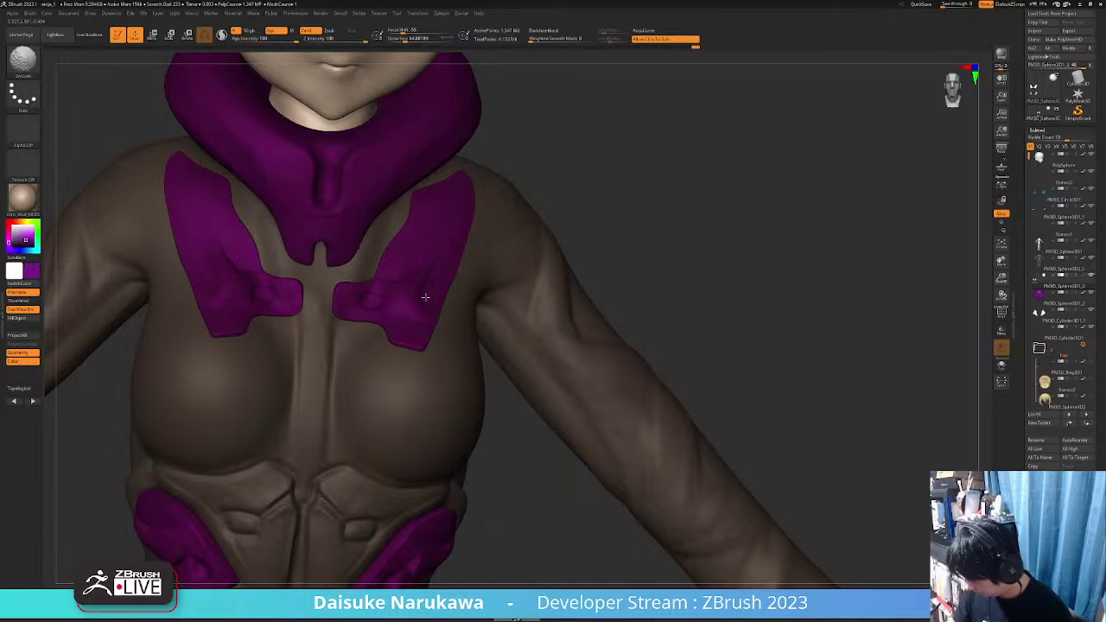
mouse_move(429, 287)
ctrl+right_down()
mouse_move(444, 274)
mouse_move(453, 298)
ctrl+right_up()
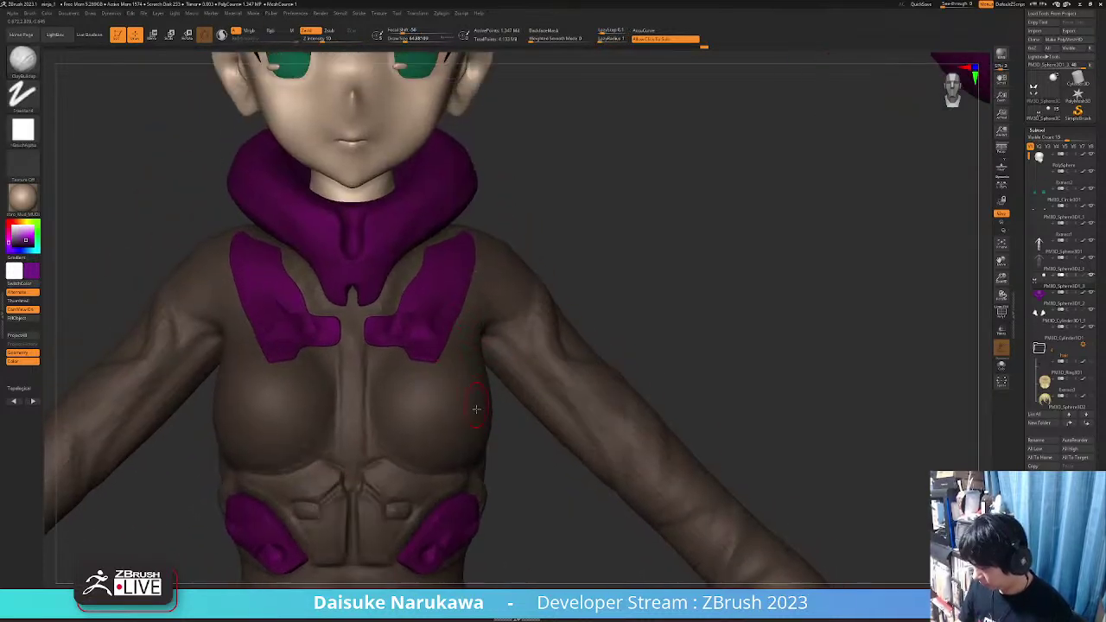
mouse_move(476, 409)
ctrl+right_down()
mouse_move(498, 421)
mouse_move(510, 475)
ctrl+right_up()
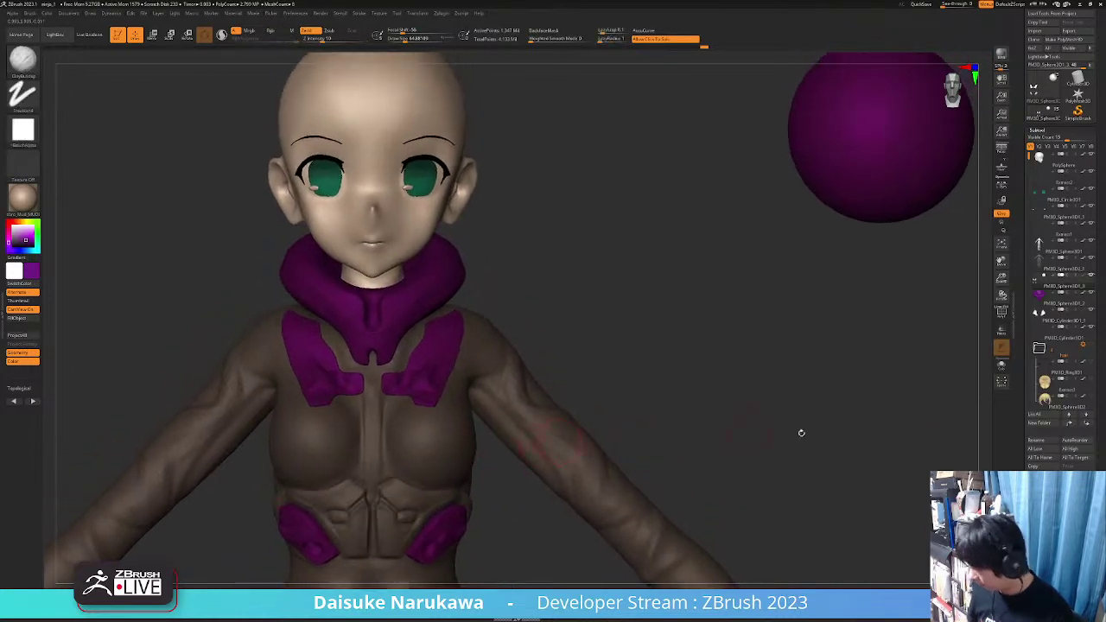
ctrl+right_drag(434, 359, 434, 383)
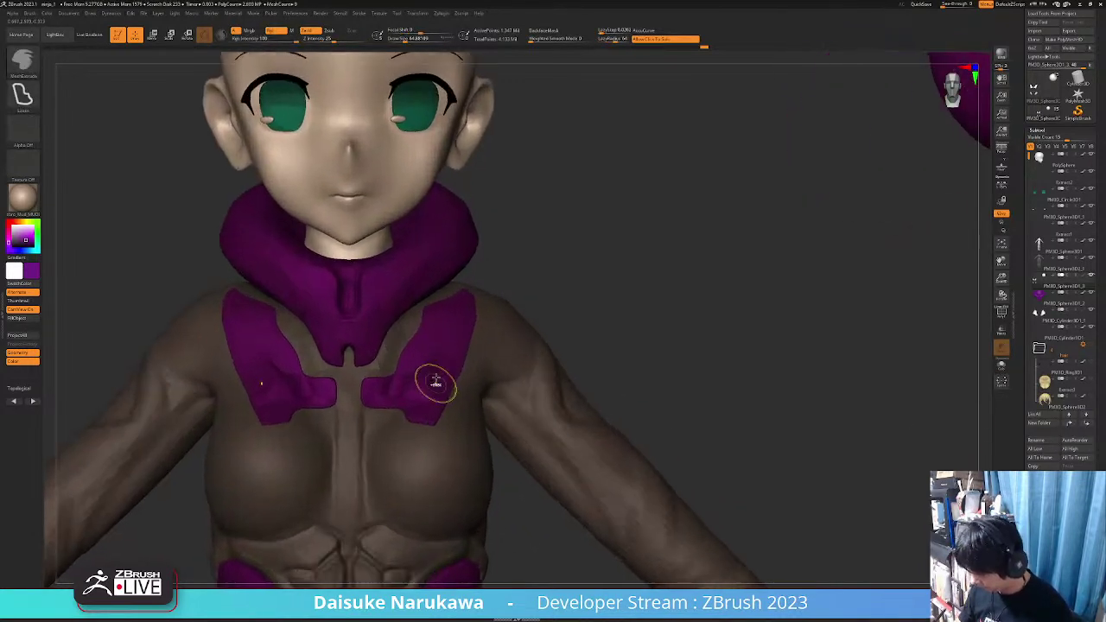
Insert a Plane3D primitive as a new subtool
click(1070, 477)
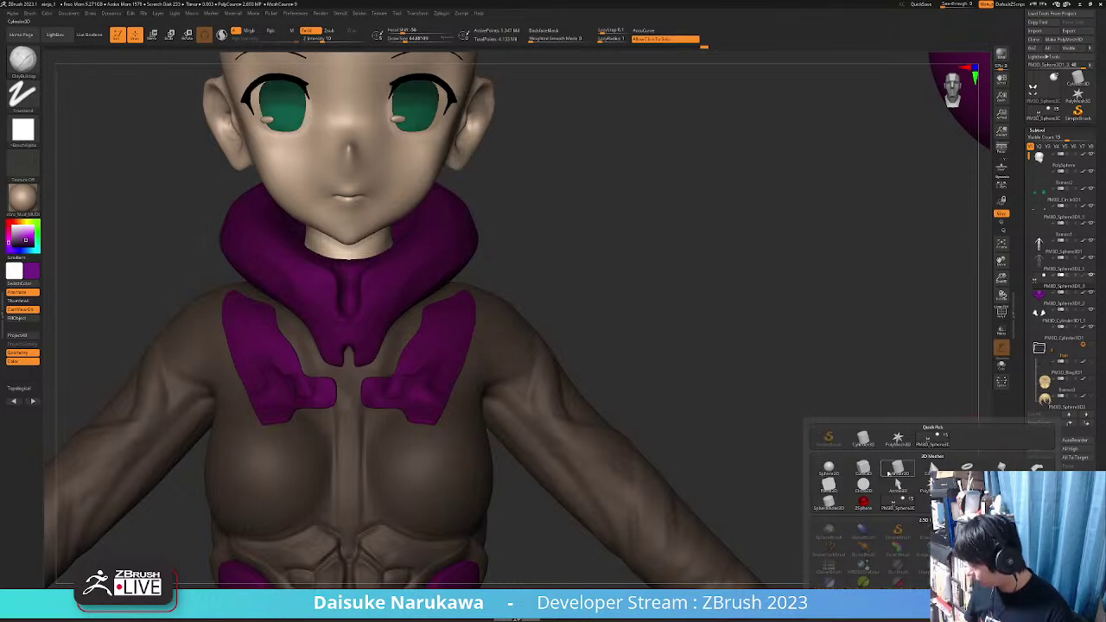
click(832, 486)
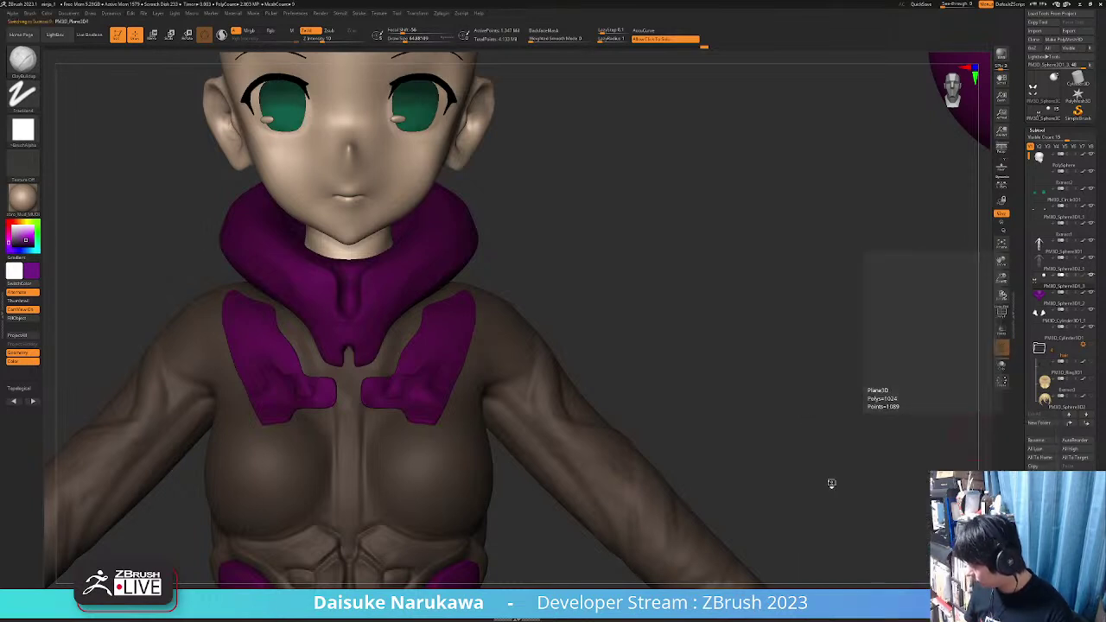
alt+drag(832, 484, 700, 393)
Move, scale and rotate the plane into a narrow strip running diagonally from the chest plate's lower end over the shoulder
click(154, 38)
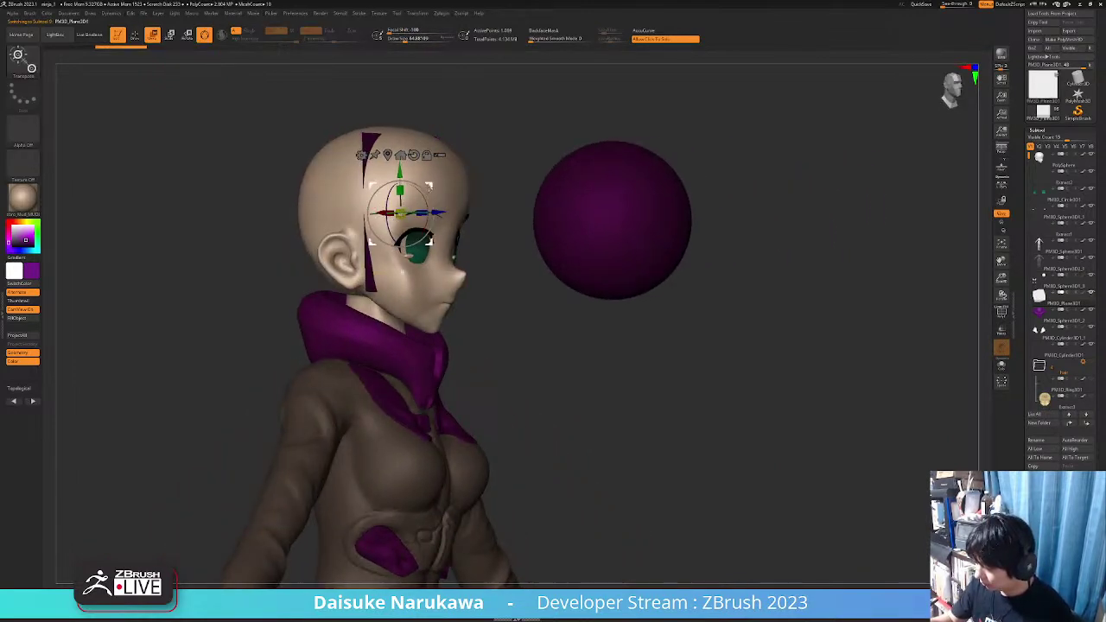
drag(429, 183, 502, 344)
shift+drag(588, 368, 554, 409)
ctrl+right_drag(554, 409, 501, 436)
right_drag(501, 436, 566, 424)
right_drag(555, 383, 505, 388)
alt+drag(538, 355, 405, 438)
right_drag(495, 401, 393, 442)
drag(386, 449, 439, 408)
shift+right_drag(455, 414, 419, 418)
drag(419, 418, 463, 409)
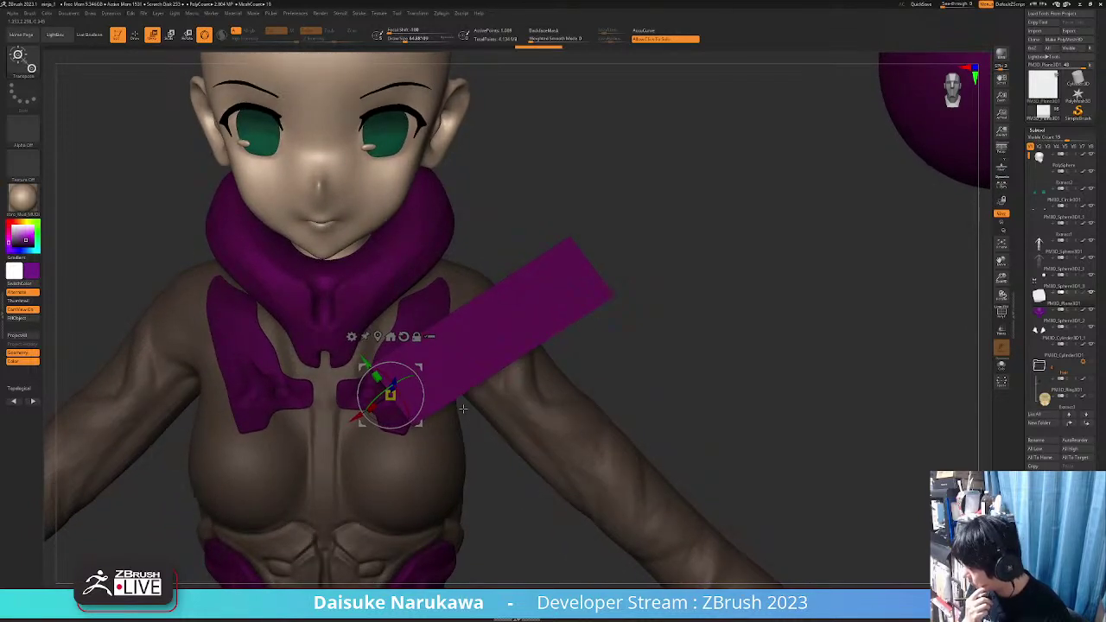
Show the strip's polyframe, mask its outer end with the MaskLasso brush and turn the masked area into its own polygroup
click(1002, 312)
alt+drag(595, 368, 558, 308)
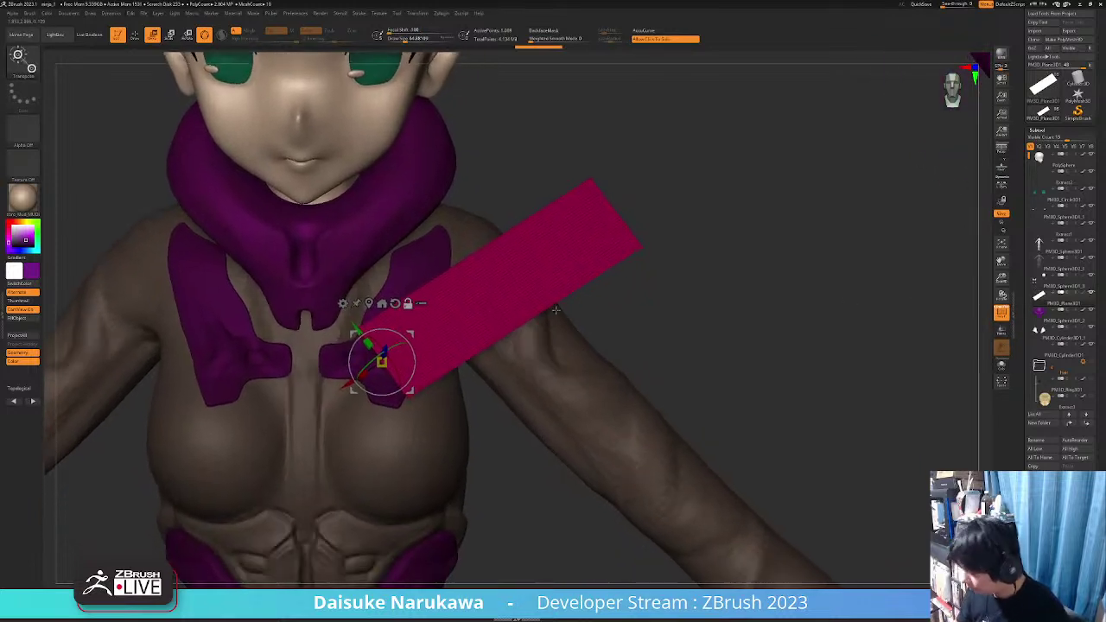
key(b)
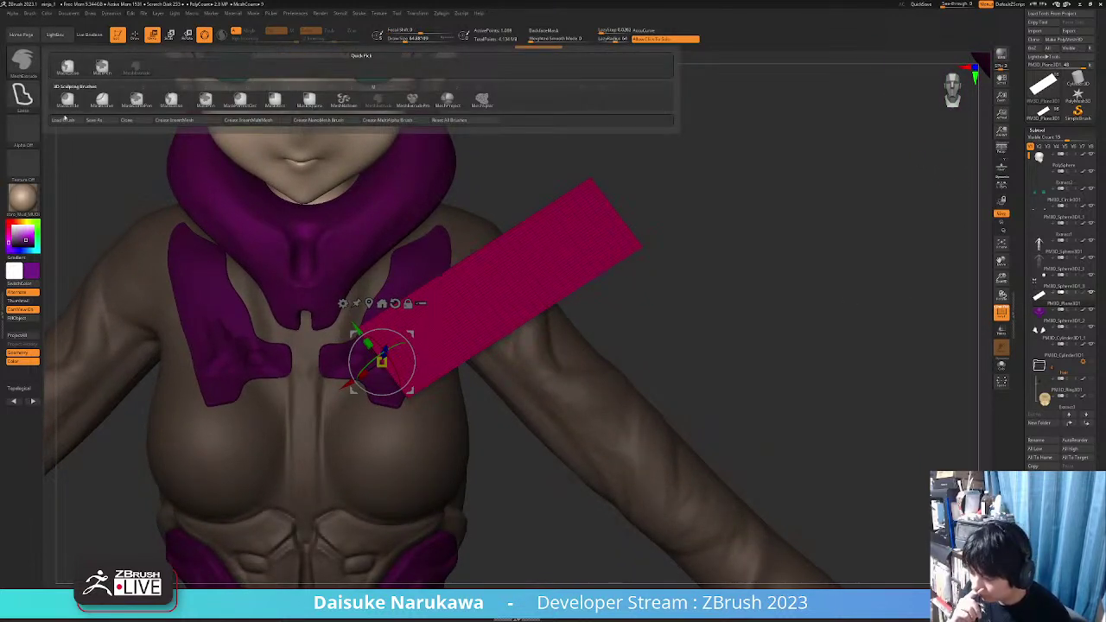
ctrl+click(67, 70)
mouse_move(639, 158)
ctrl+mouse_down()
mouse_move(429, 242)
mouse_move(544, 296)
mouse_move(667, 247)
mouse_move(657, 260)
ctrl+mouse_up()
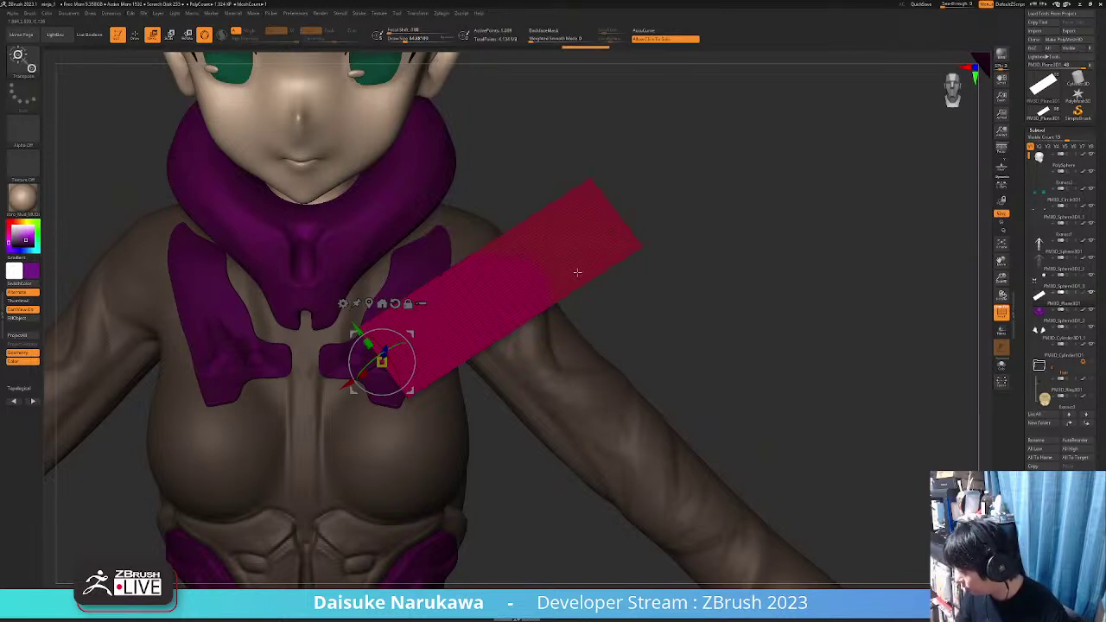
click(135, 35)
key(ctrl+w)
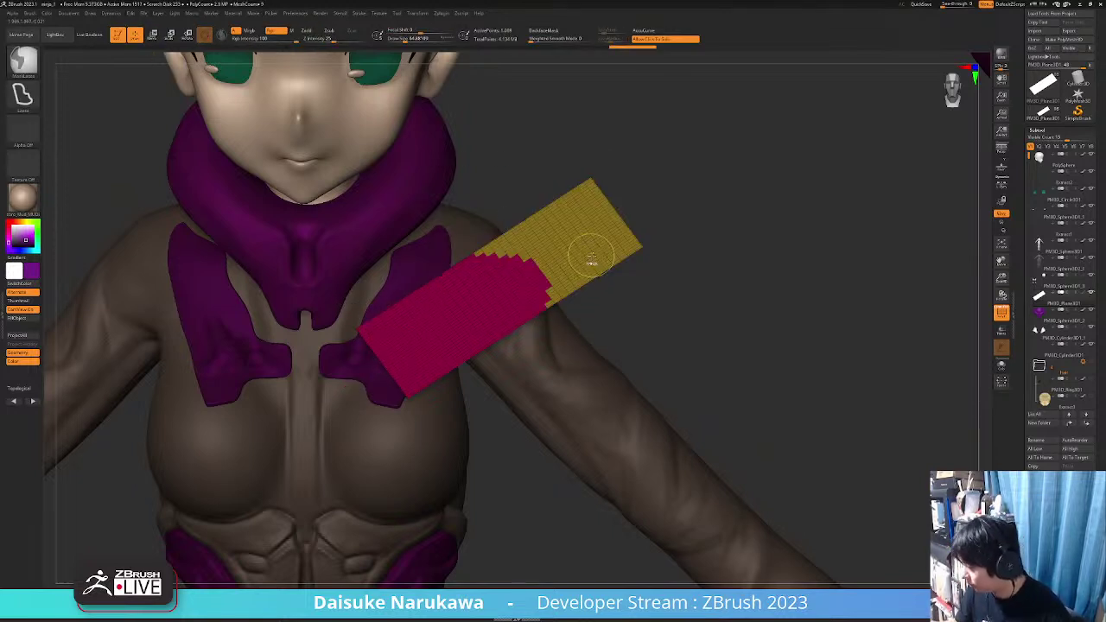
Isolate the inner part of the strip, remove the hidden outer end and smooth the cut outline
ctrl+shift+click(586, 253)
ctrl+shift+drag(623, 341, 618, 346)
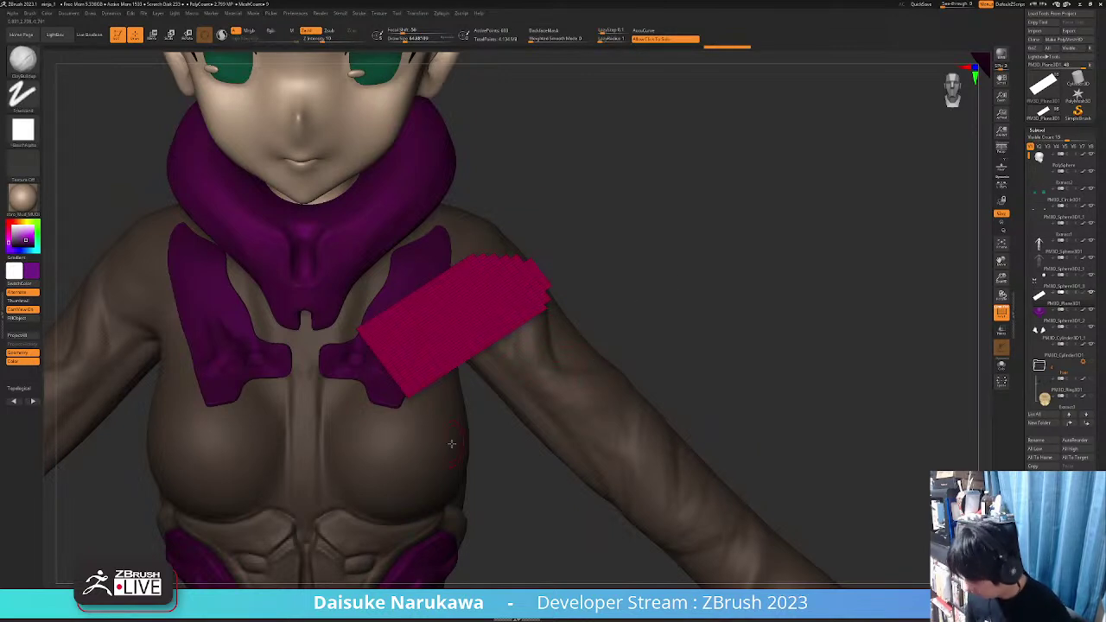
key(ctrl+d)
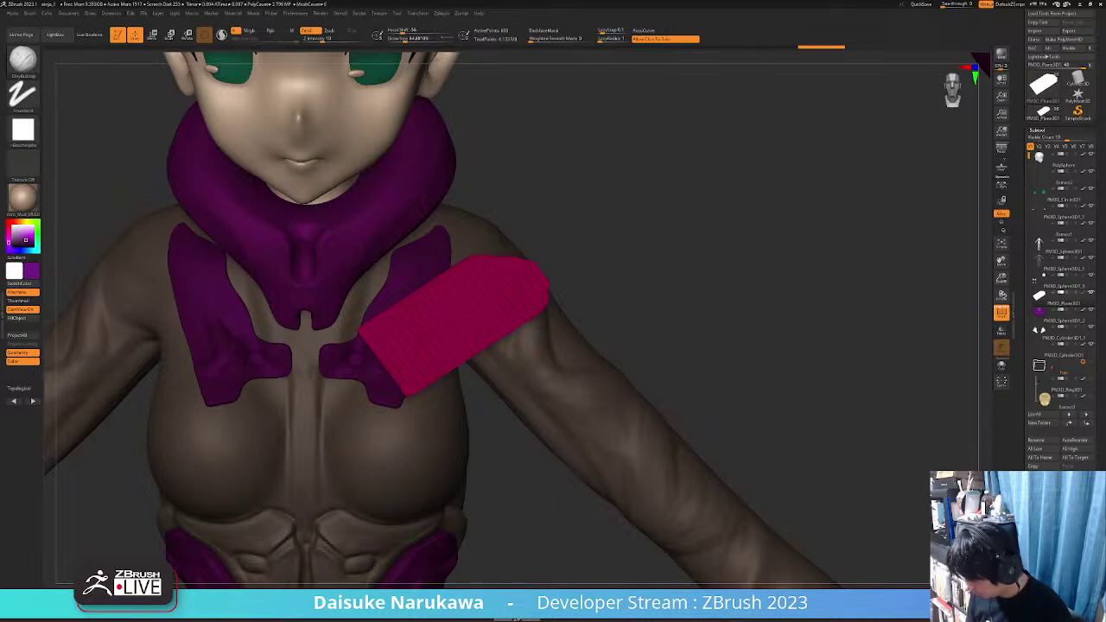
key(ctrl+d)
mouse_move(448, 341)
right_down()
mouse_move(437, 381)
mouse_move(432, 368)
mouse_move(399, 375)
right_up()
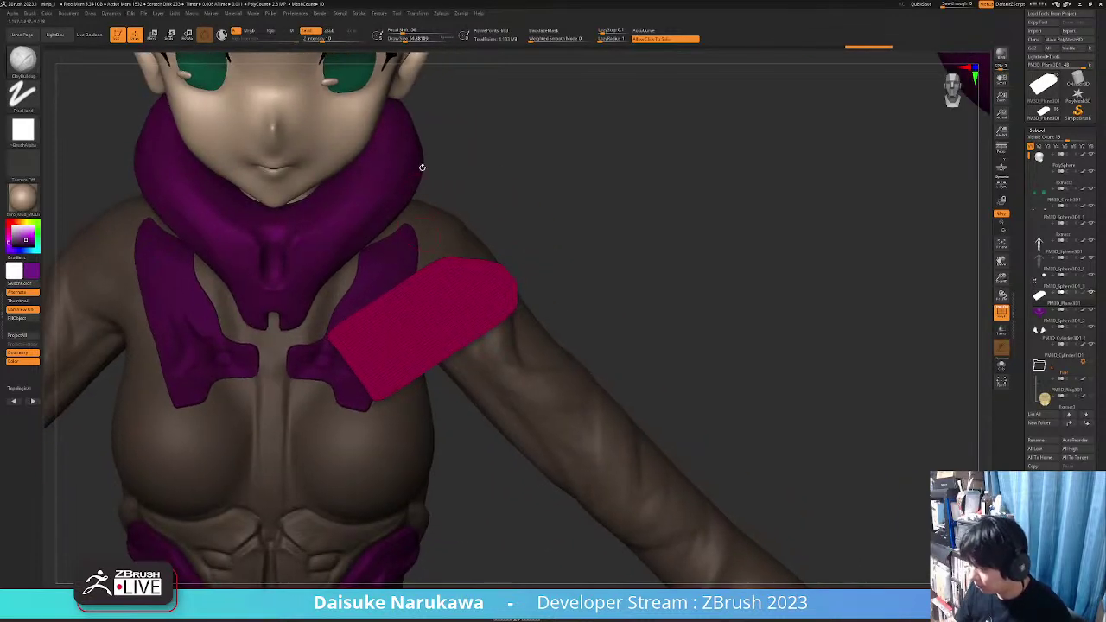
Pull the strip's lower and outer ends into rounded tips with an enlarged SnakeHook brush
click(421, 40)
key(b)
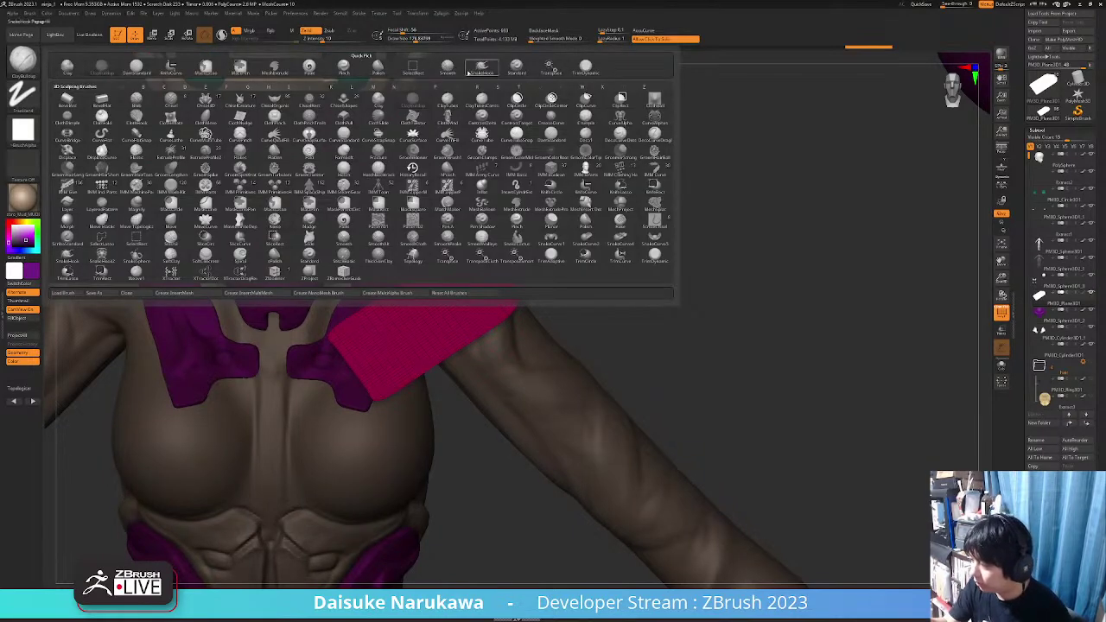
click(469, 74)
click(448, 87)
click(422, 40)
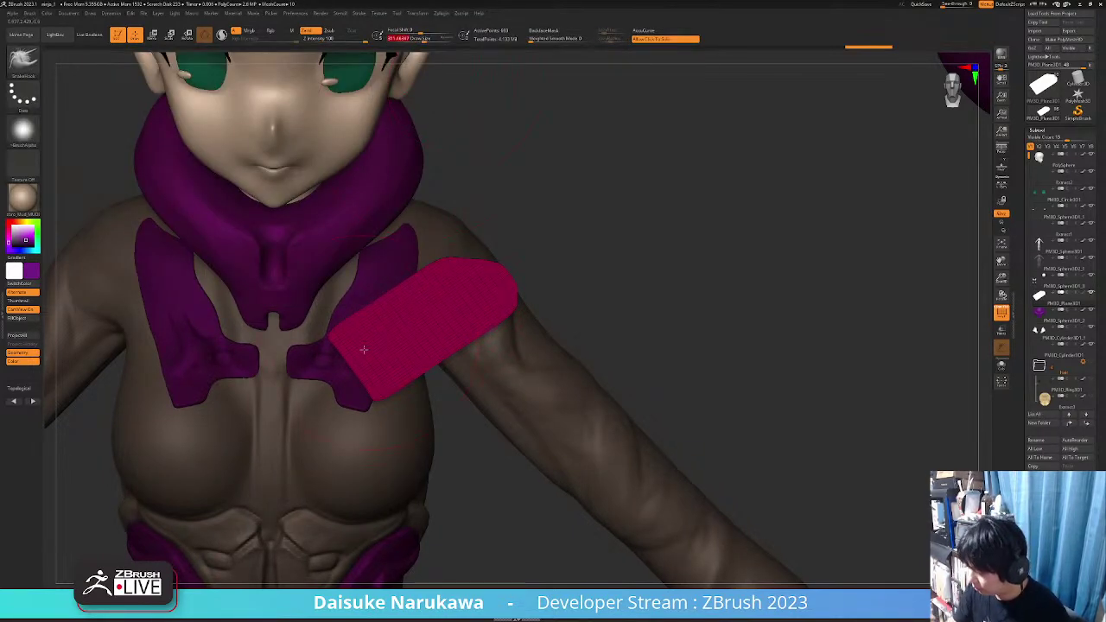
right_drag(366, 348, 339, 380)
drag(361, 366, 321, 383)
right_drag(322, 376, 349, 346)
right_drag(501, 345, 467, 346)
click(419, 40)
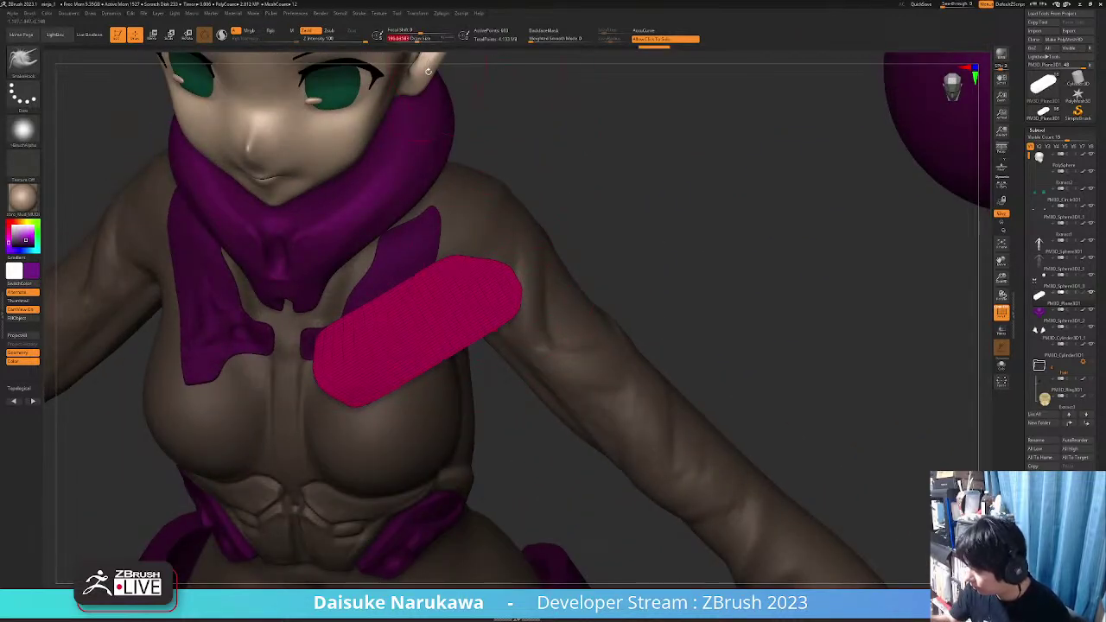
drag(506, 282, 521, 270)
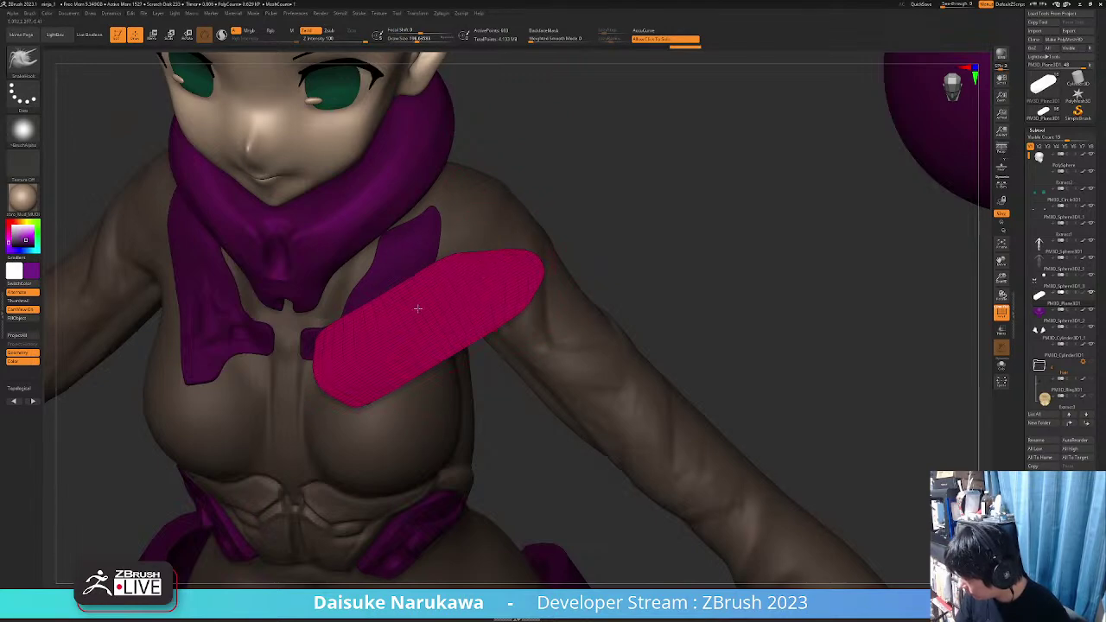
mouse_move(418, 309)
right_down()
mouse_move(346, 338)
mouse_move(320, 309)
right_up()
shift+click(24, 62)
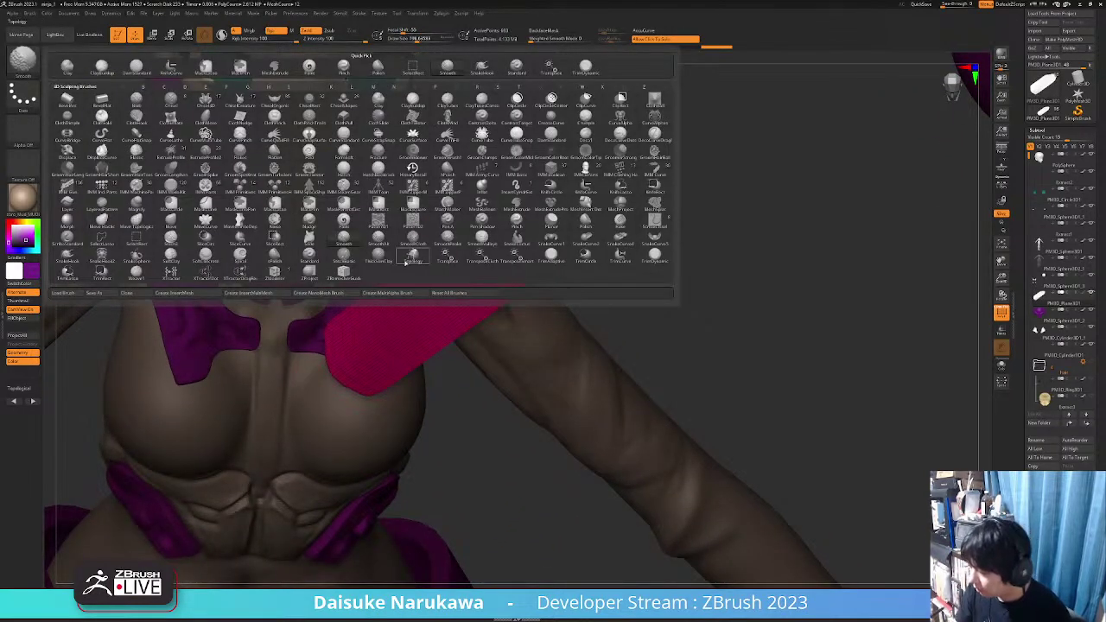
click(398, 267)
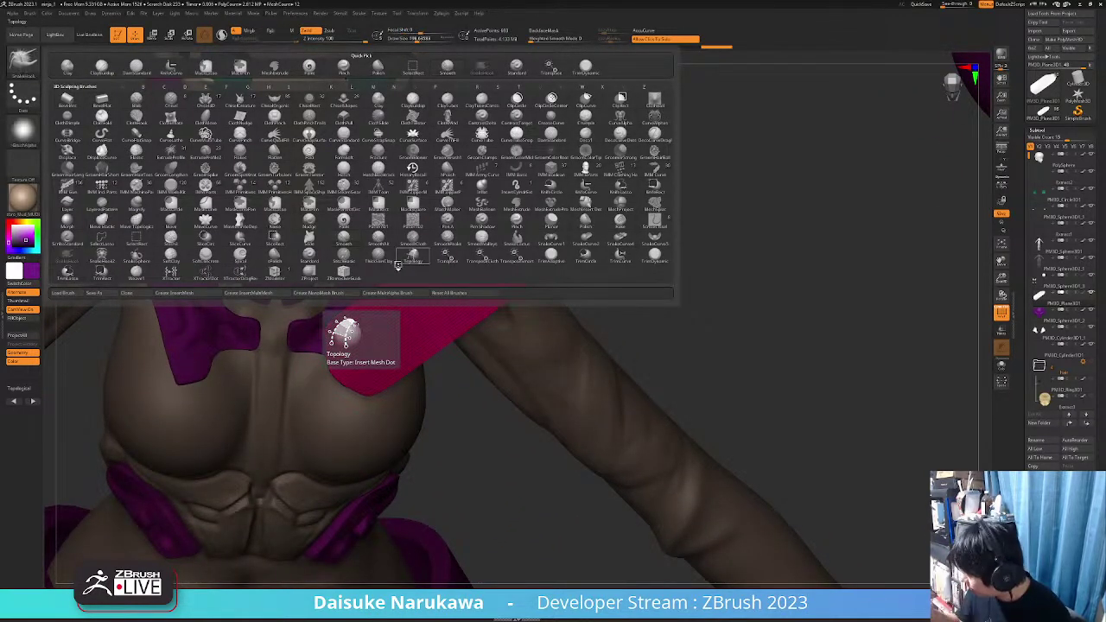
Remesh the rounded strip into a coarse mesh with ZRemesher
click(1037, 130)
click(1040, 139)
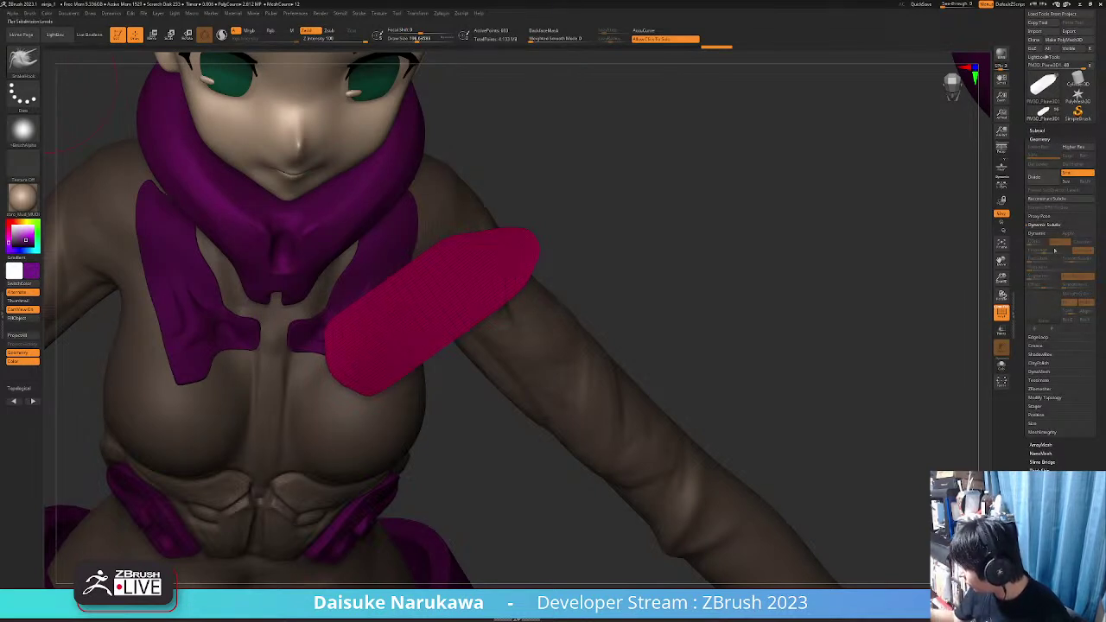
click(1035, 346)
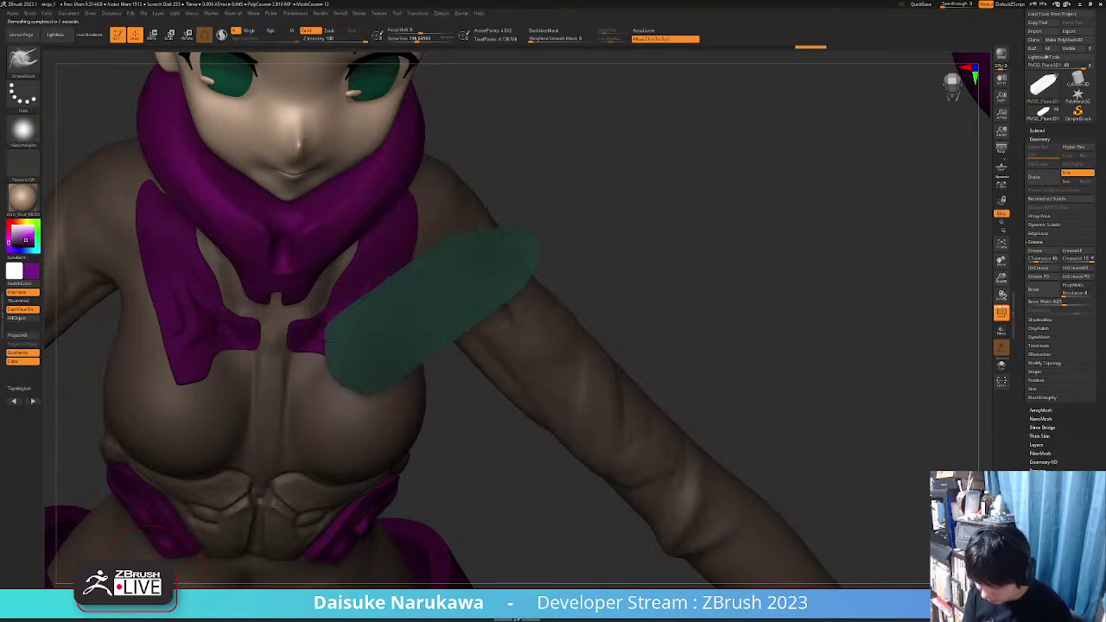
key(shift+f)
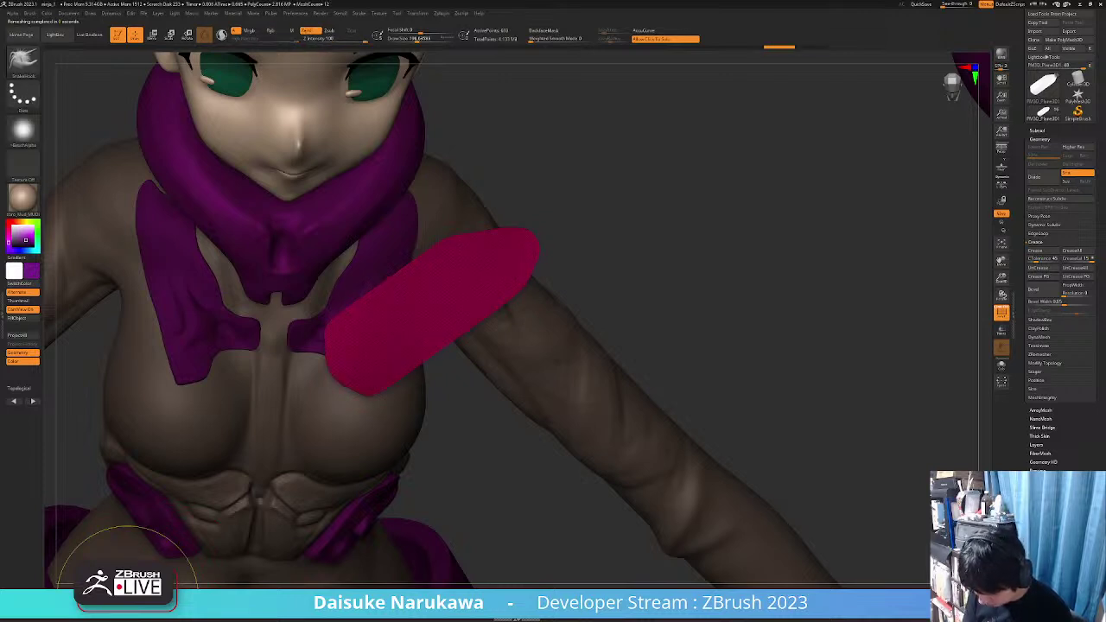
click(128, 595)
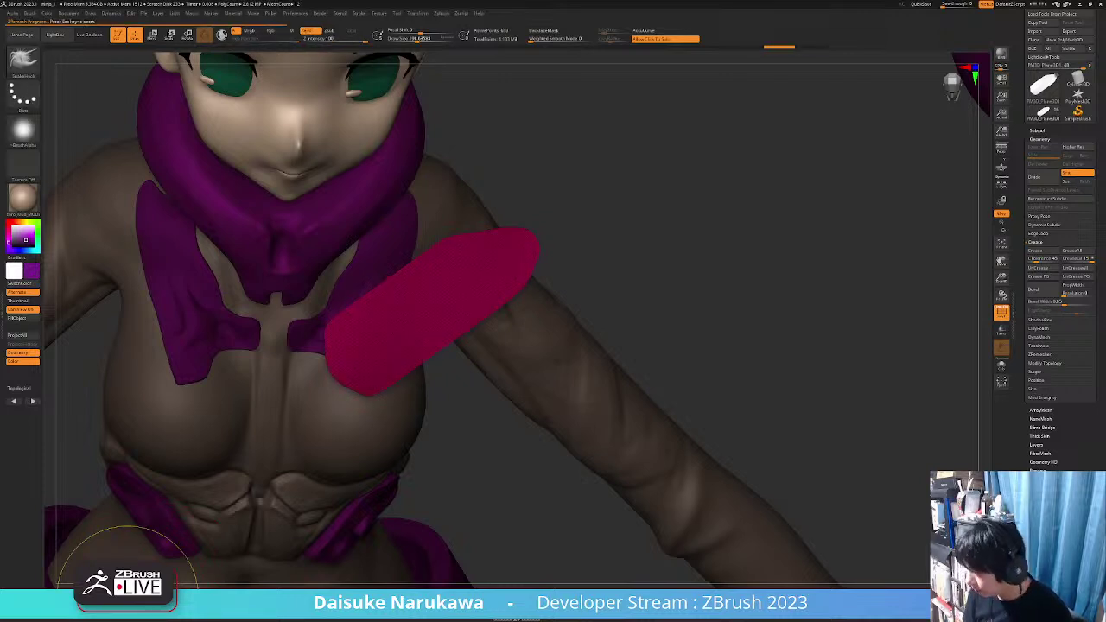
Enable Dynamic Subdiv on the strip and give it a slight thickness
right_drag(399, 467, 417, 401)
click(1054, 226)
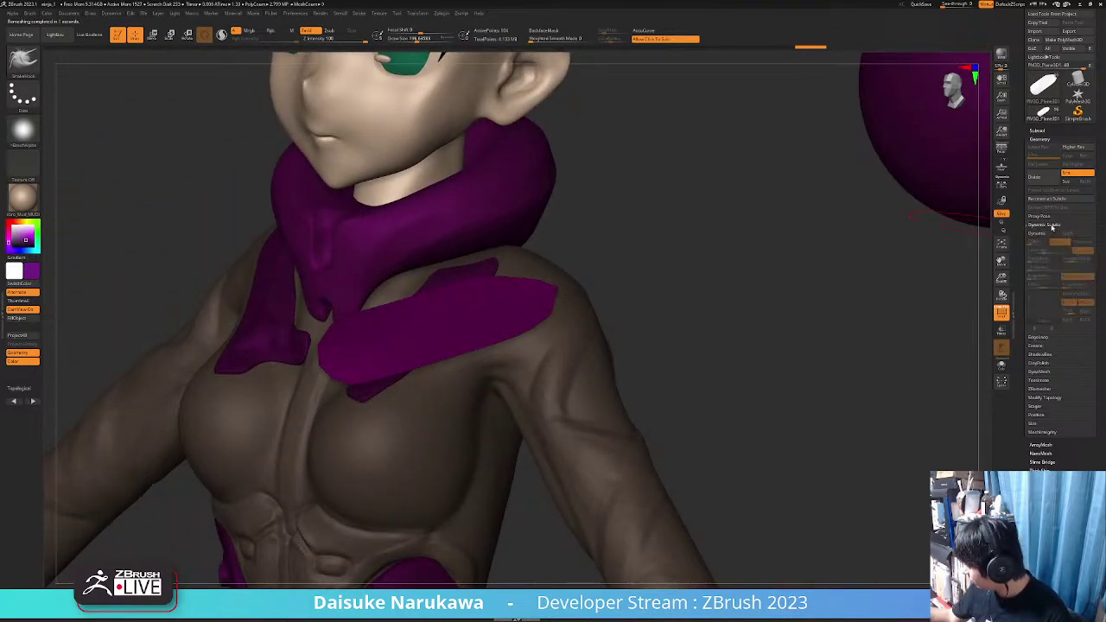
click(1050, 232)
right_drag(639, 361, 687, 363)
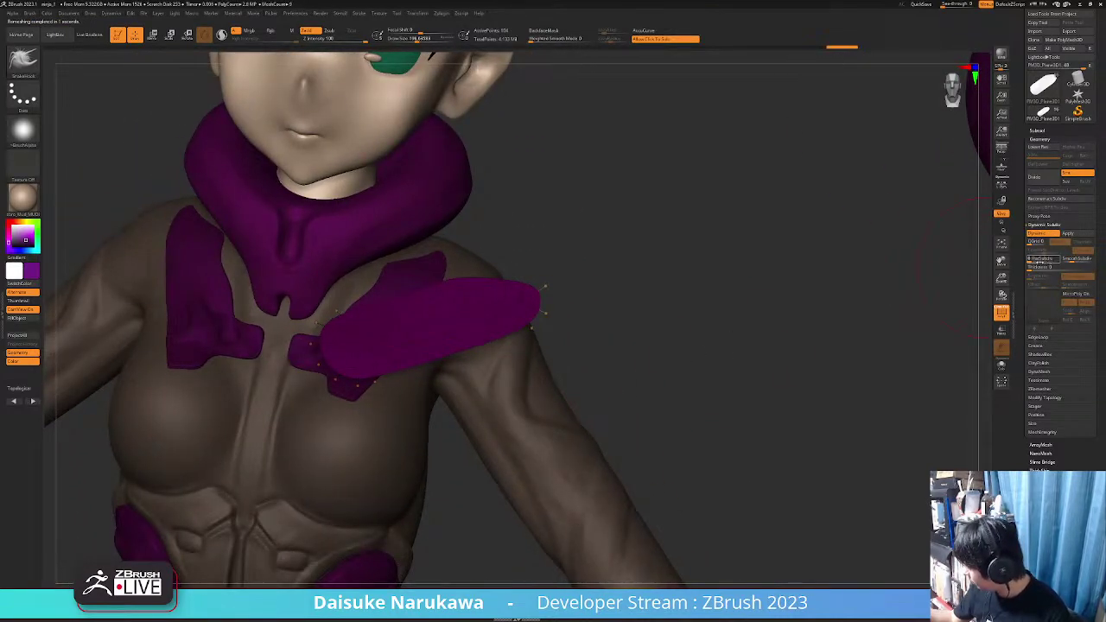
click(1049, 267)
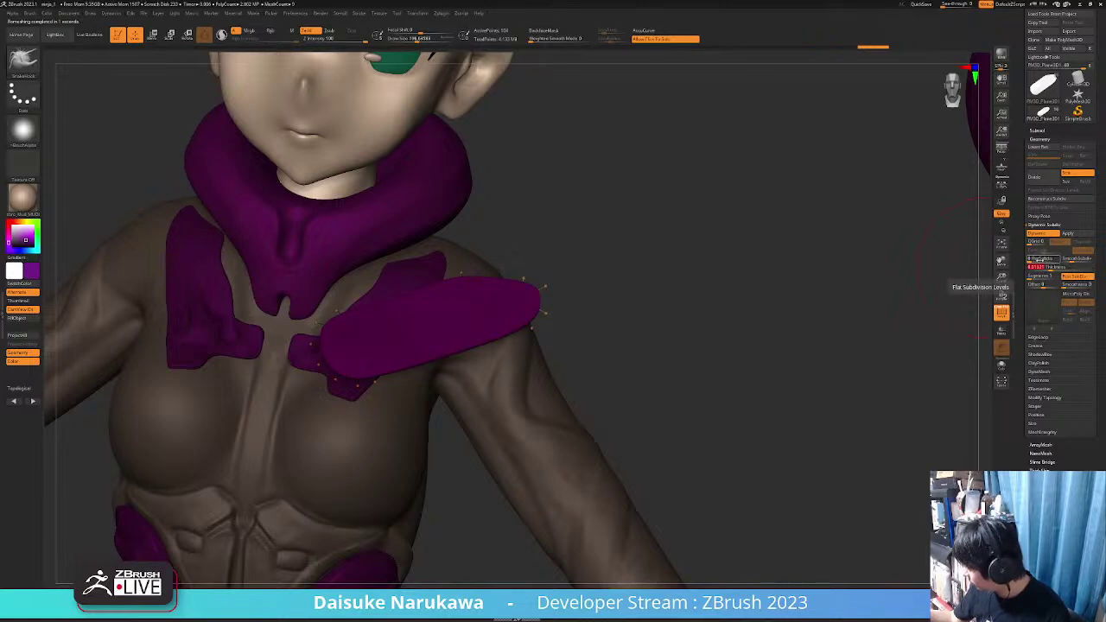
right_drag(805, 343, 679, 351)
Increase the strip's dynamic thickness, adjust its segments and smooth subdivision level, and apply the Dynamic Subdiv to the mesh
click(1039, 276)
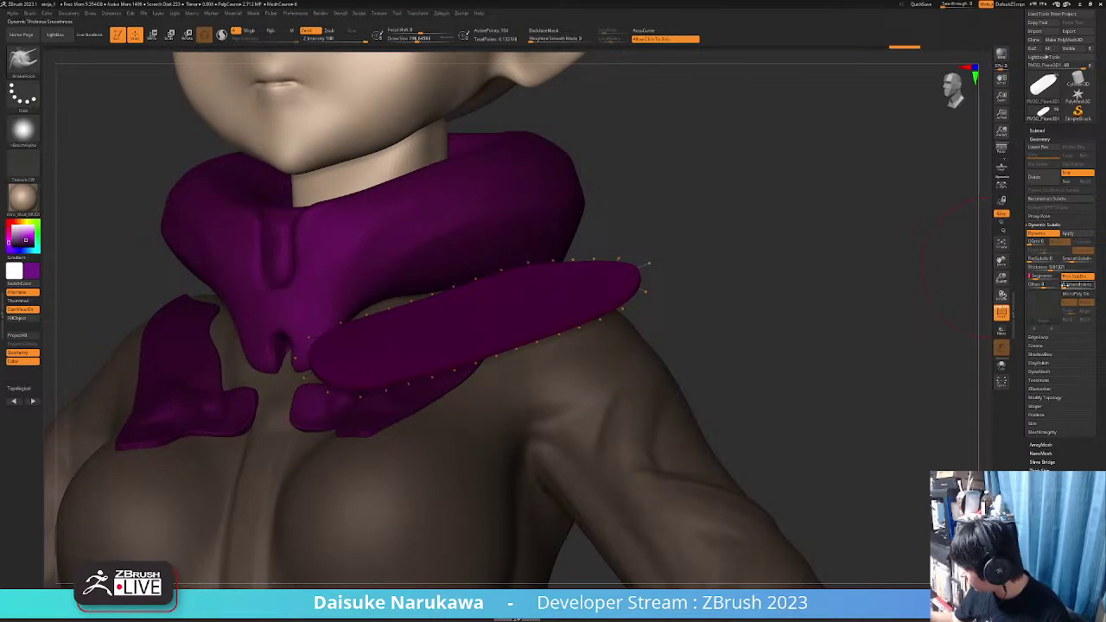
click(1042, 267)
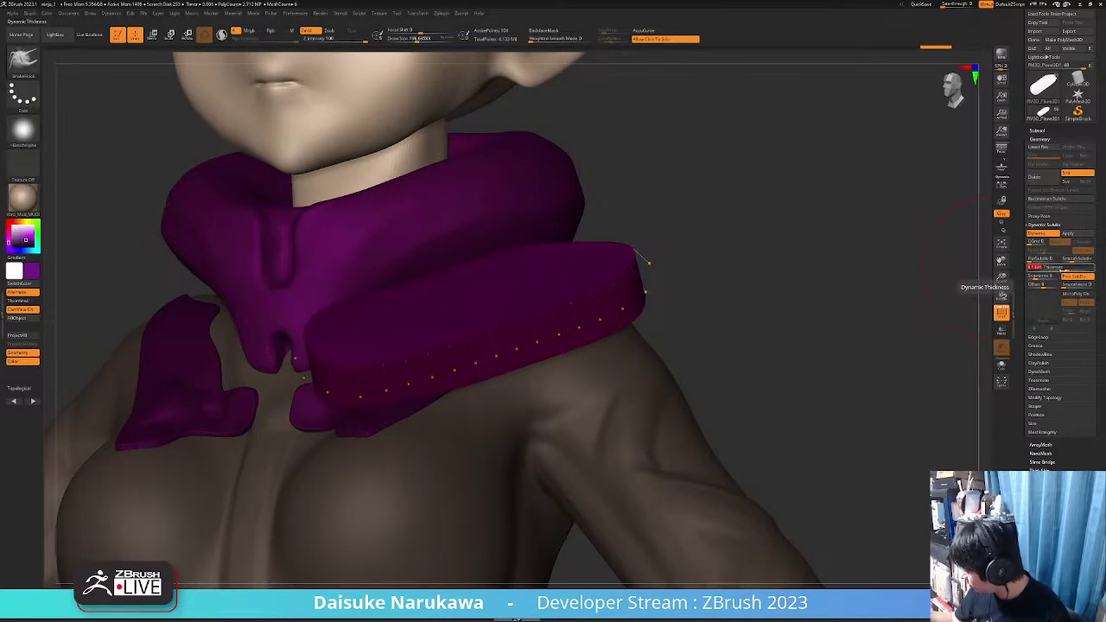
drag(1056, 268, 1072, 262)
click(1076, 262)
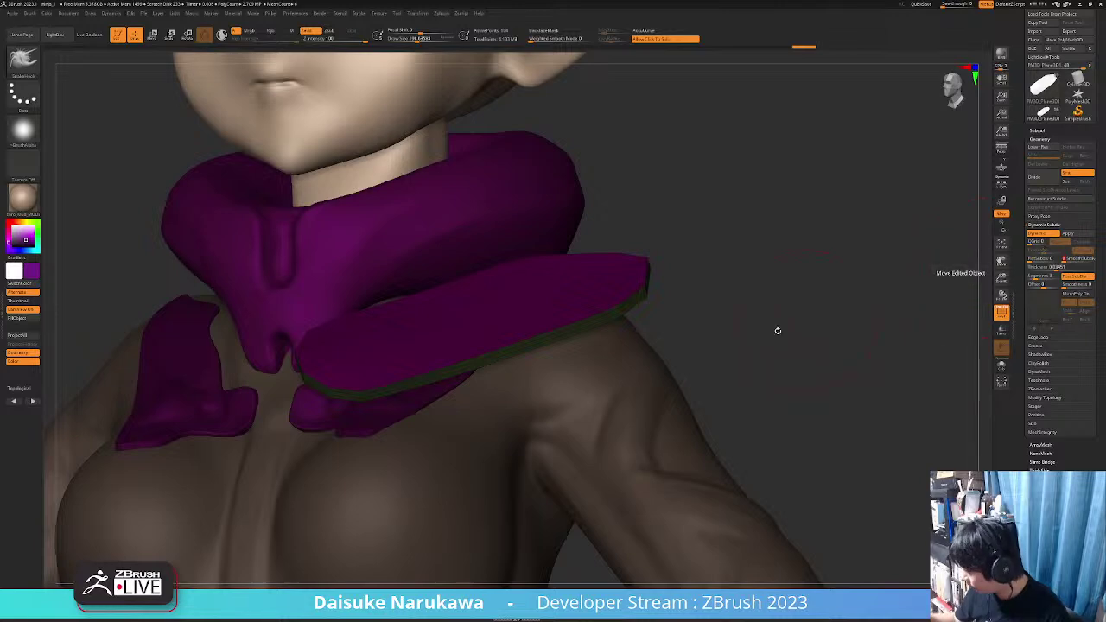
drag(778, 328, 687, 363)
click(1069, 233)
alt+drag(706, 312, 585, 284)
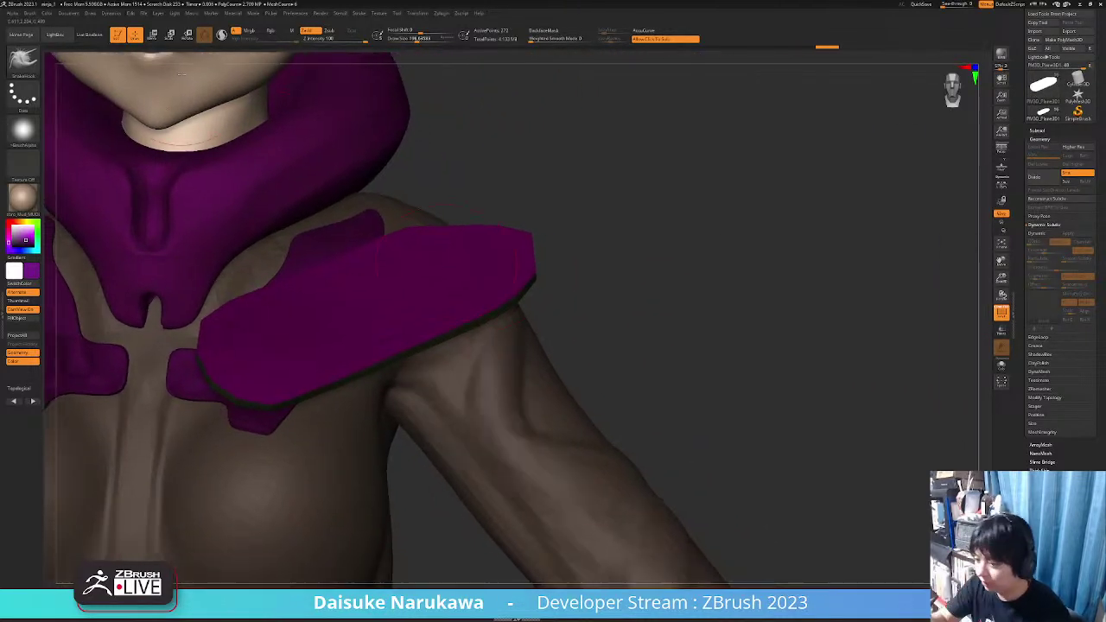
Centre the gizmo on the thickened plate, then move and rotate the plate slightly to follow the chest and shoulder
click(152, 35)
click(234, 302)
right_drag(380, 339, 375, 295)
drag(376, 295, 374, 300)
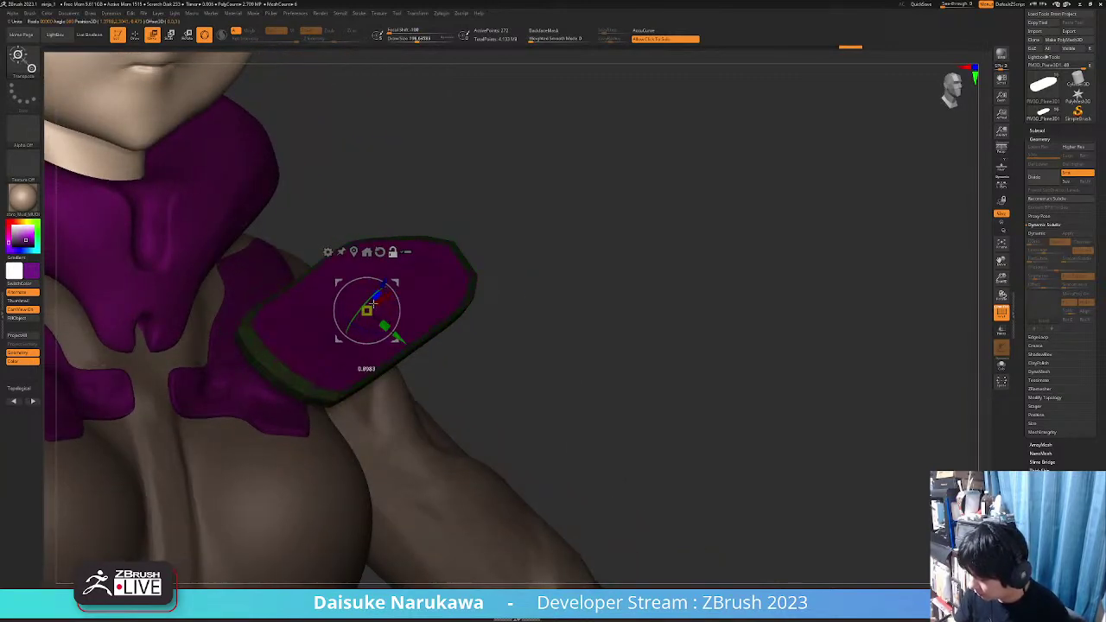
mouse_move(348, 323)
right_down()
mouse_move(358, 324)
mouse_move(356, 304)
right_up()
drag(372, 282, 373, 276)
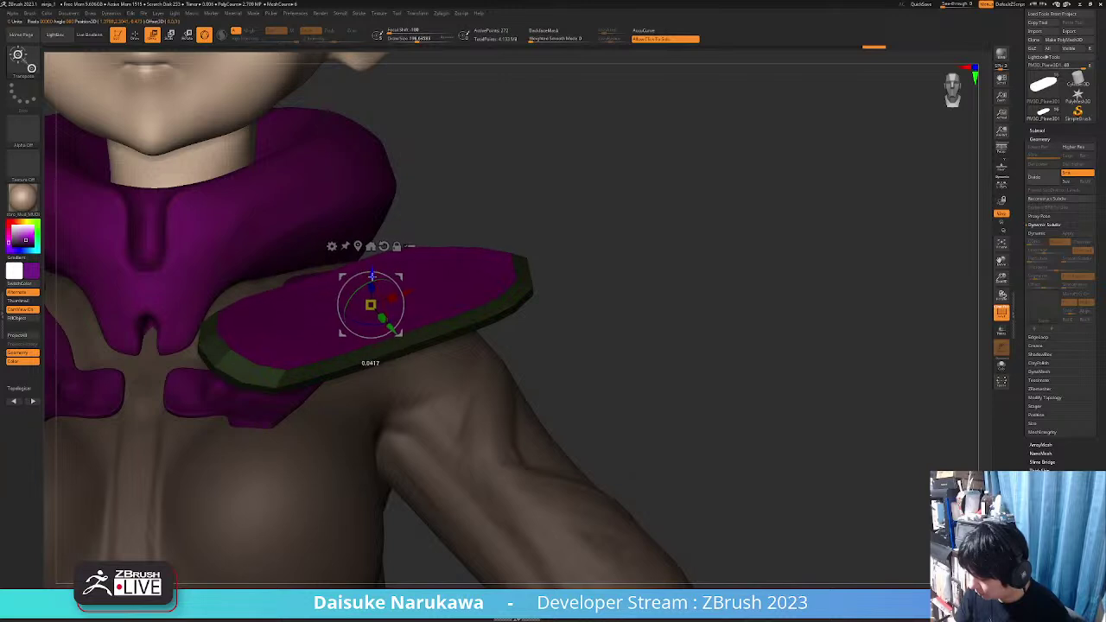
right_drag(353, 307, 364, 302)
drag(364, 301, 361, 304)
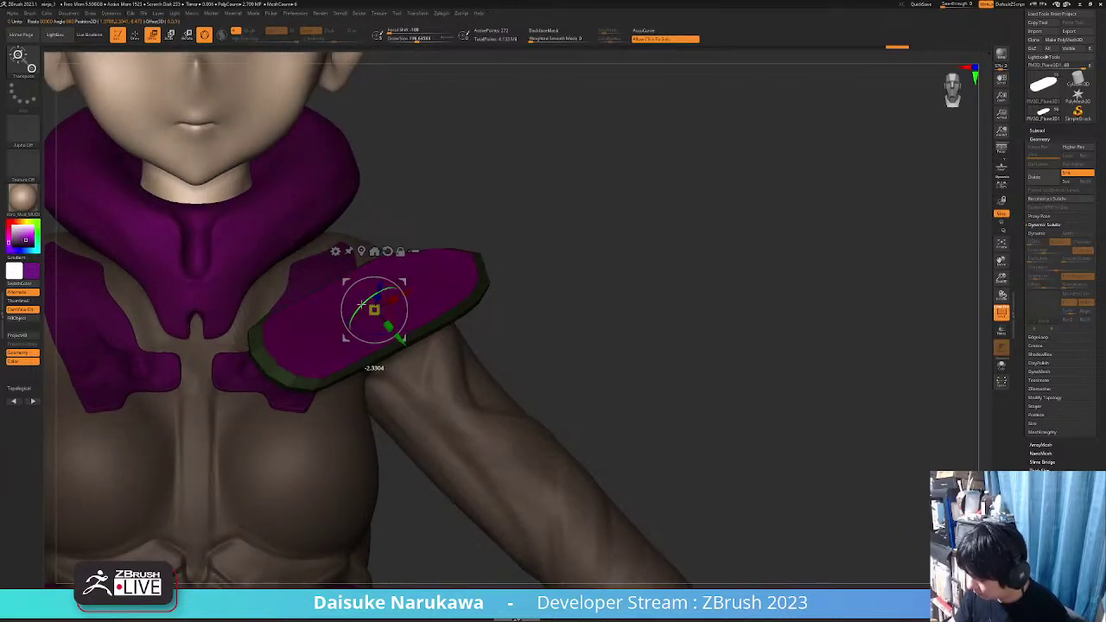
Turn off the polyframe display and subdivide the shoulder plate three times to smooth it
key(q)
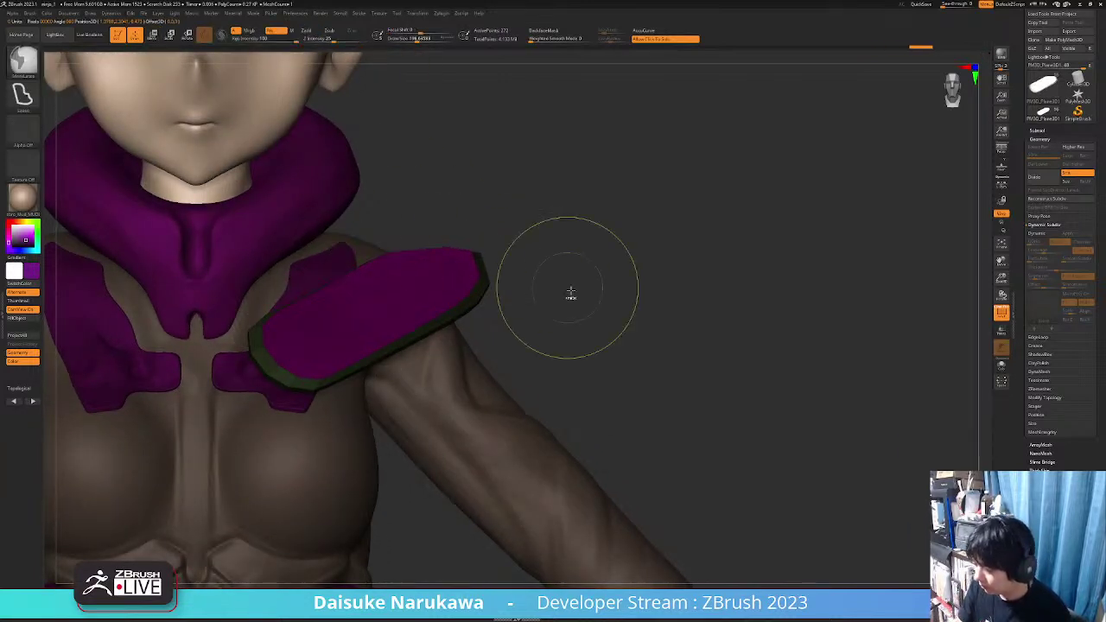
click(1001, 313)
right_drag(666, 360, 562, 413)
key(ctrl+d)
key(ctrl+d)
key(ctrl+d)
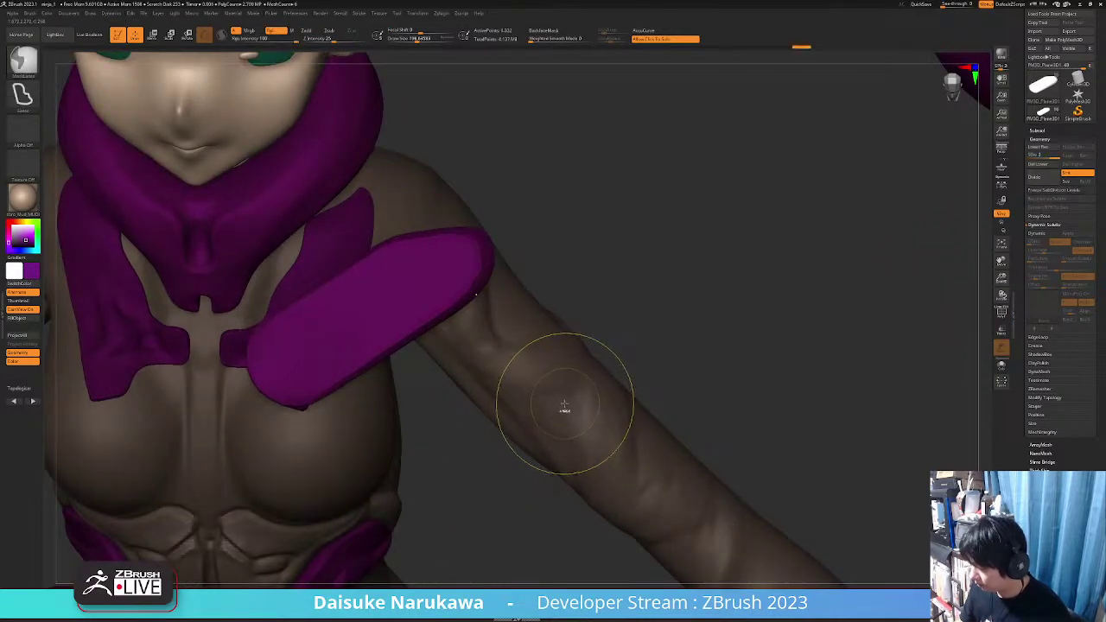
Switch from the gizmo to a transpose line and draw it lengthwise from the plate's inner end to its outer end
right_drag(429, 390, 381, 269)
click(153, 36)
right_drag(449, 324, 330, 257)
click(205, 35)
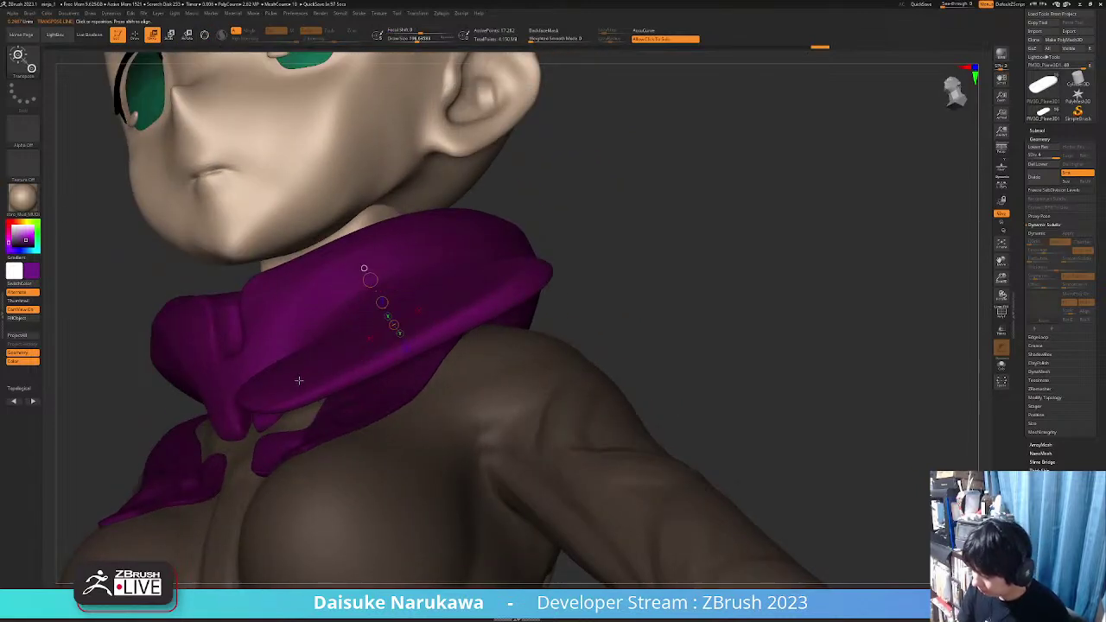
drag(276, 387, 554, 257)
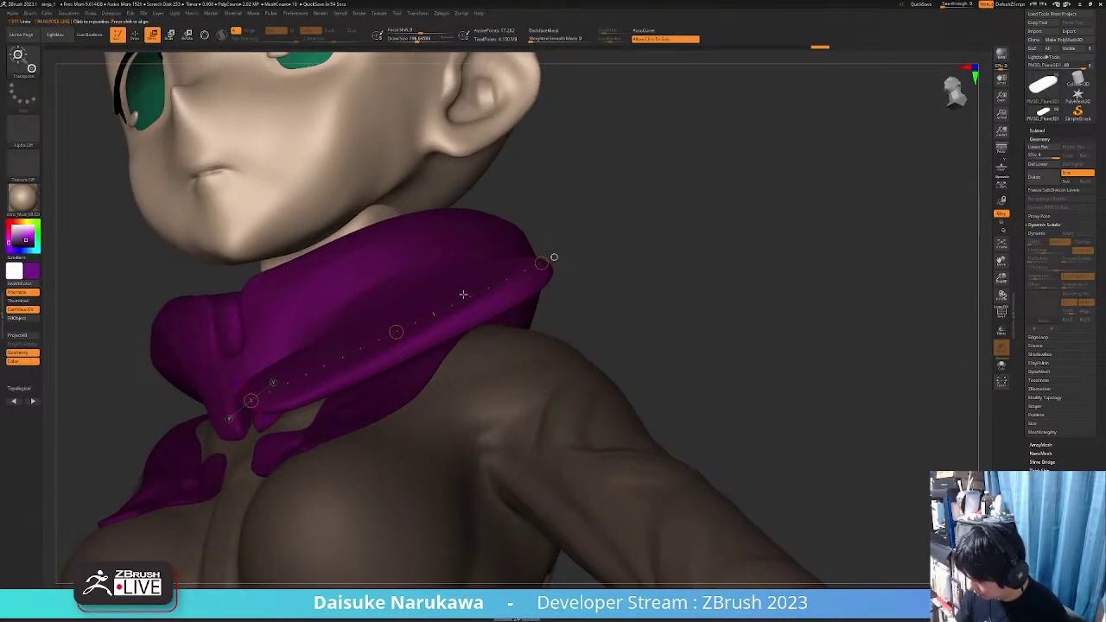
Try to reshape the plate from the middle point of the transpose line and undo the change
mouse_move(396, 332)
mouse_down()
mouse_move(381, 300)
mouse_move(385, 314)
mouse_up()
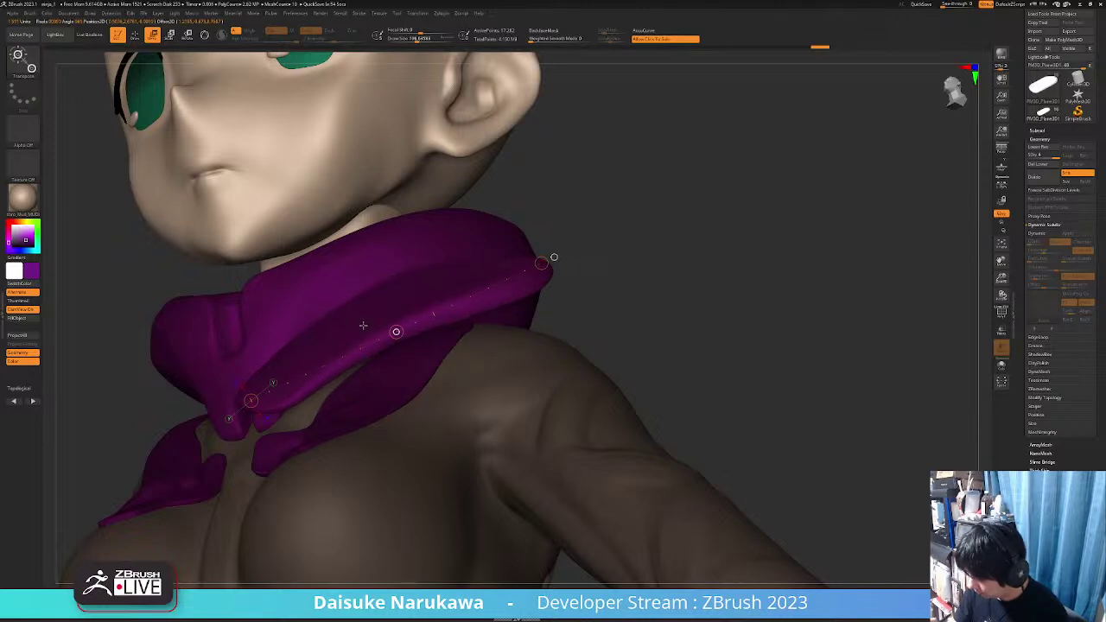
right_drag(343, 337, 396, 378)
key(ctrl+z)
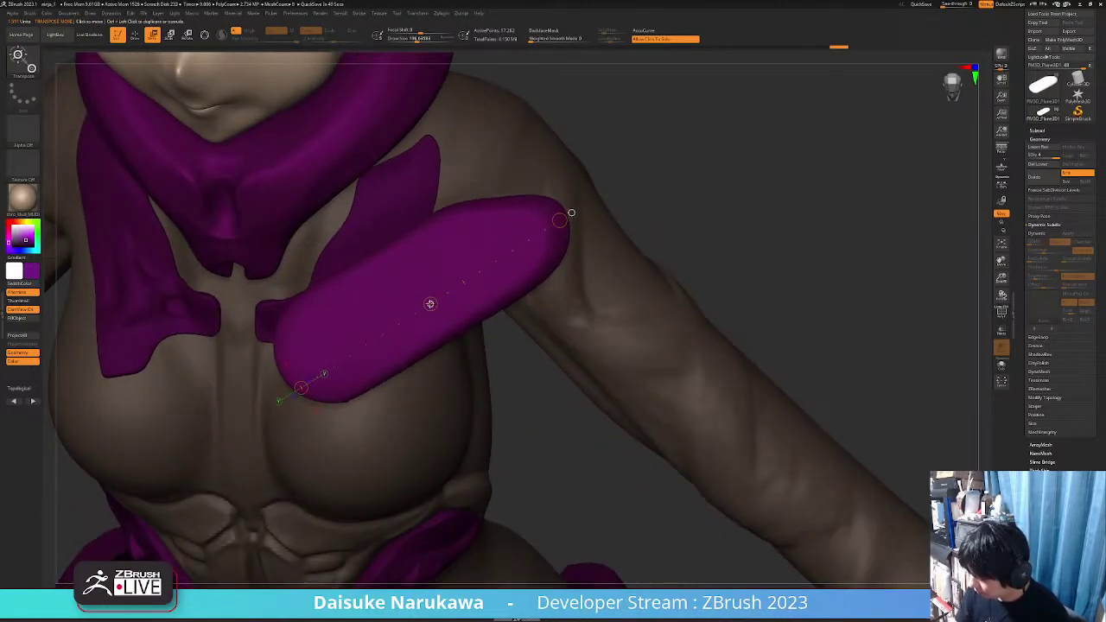
Reposition the transpose line so that it runs lengthwise along the edge of the shoulder plate
drag(431, 304, 427, 311)
mouse_move(427, 311)
right_down()
mouse_move(408, 281)
mouse_move(432, 315)
right_up()
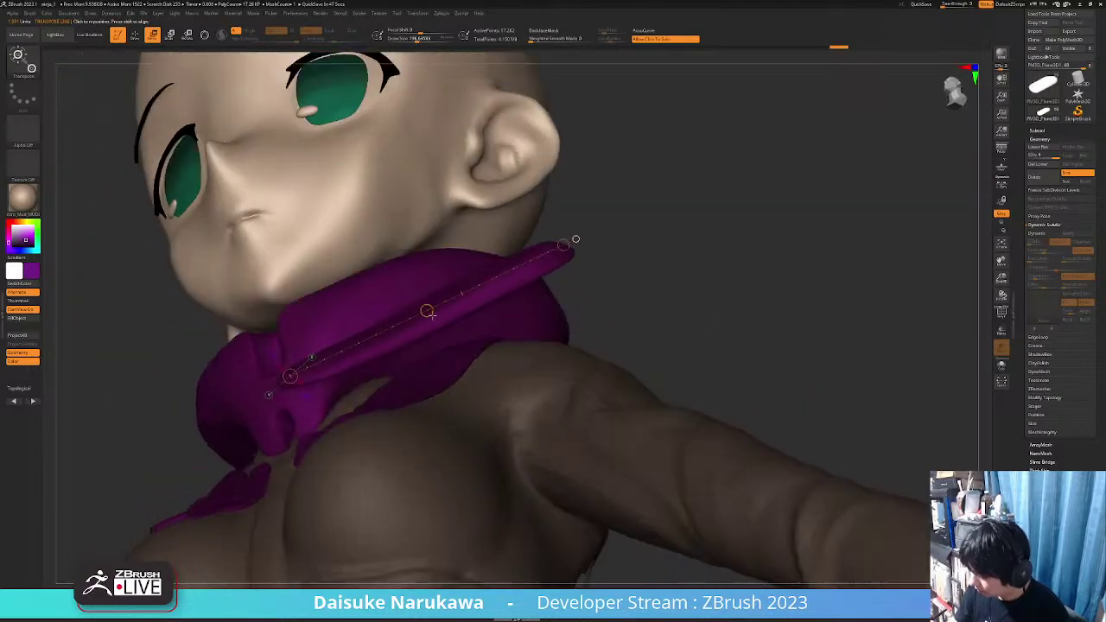
mouse_move(427, 311)
mouse_down()
mouse_move(408, 288)
mouse_move(423, 298)
mouse_up()
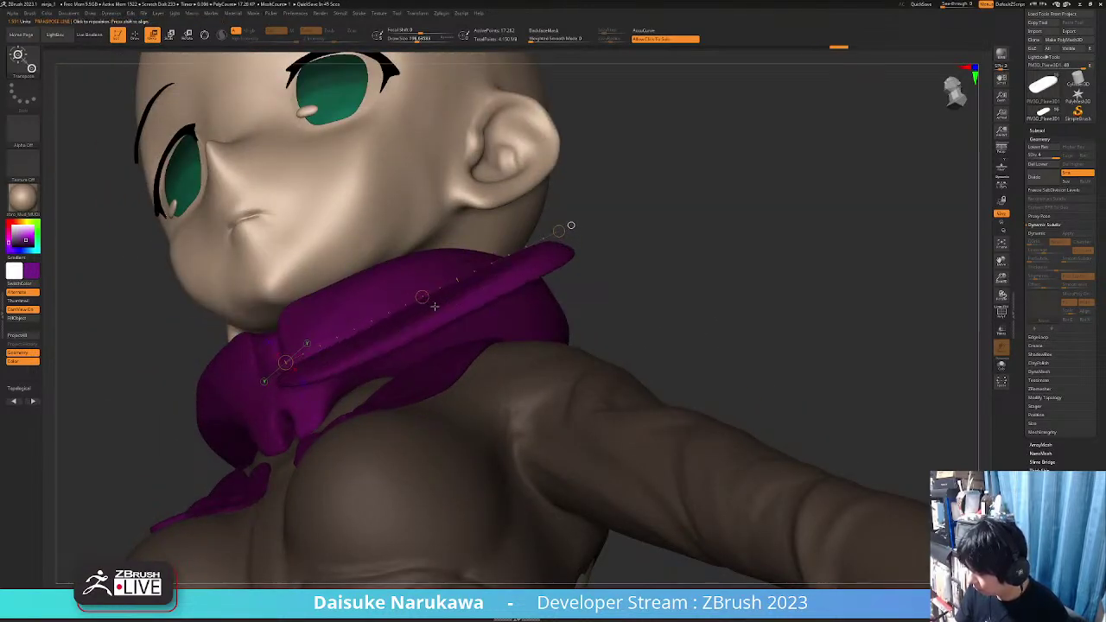
key(ctrl+z)
key(ctrl+z)
key(ctrl+z)
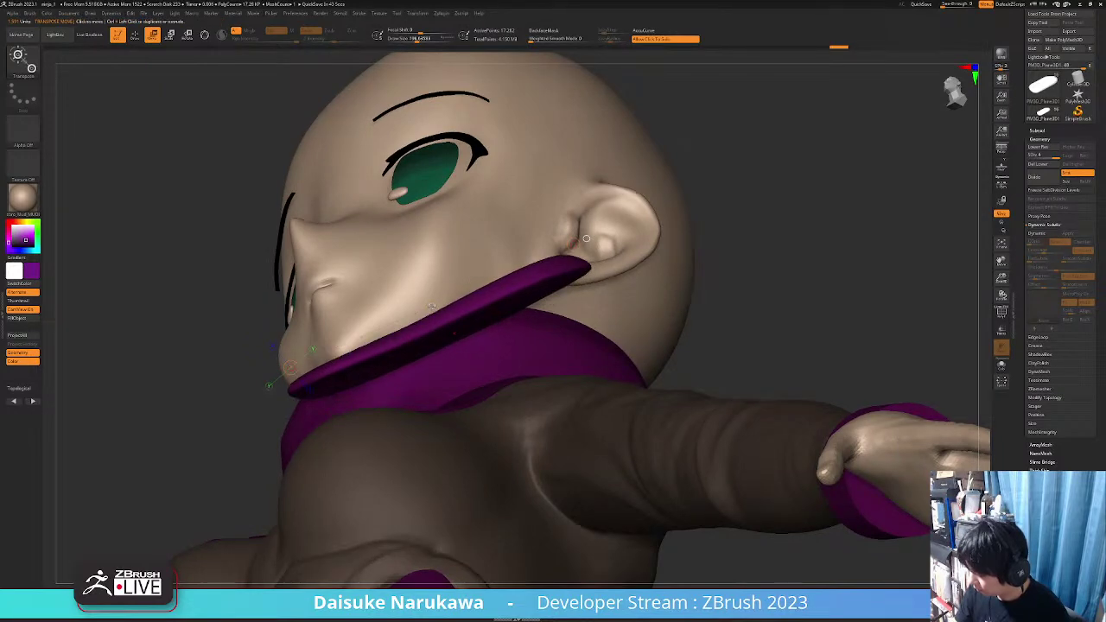
Bend the plate's inner end with the transpose line in move mode so it curves toward the chest
key(ctrl+z)
key(ctrl+z)
key(ctrl+z)
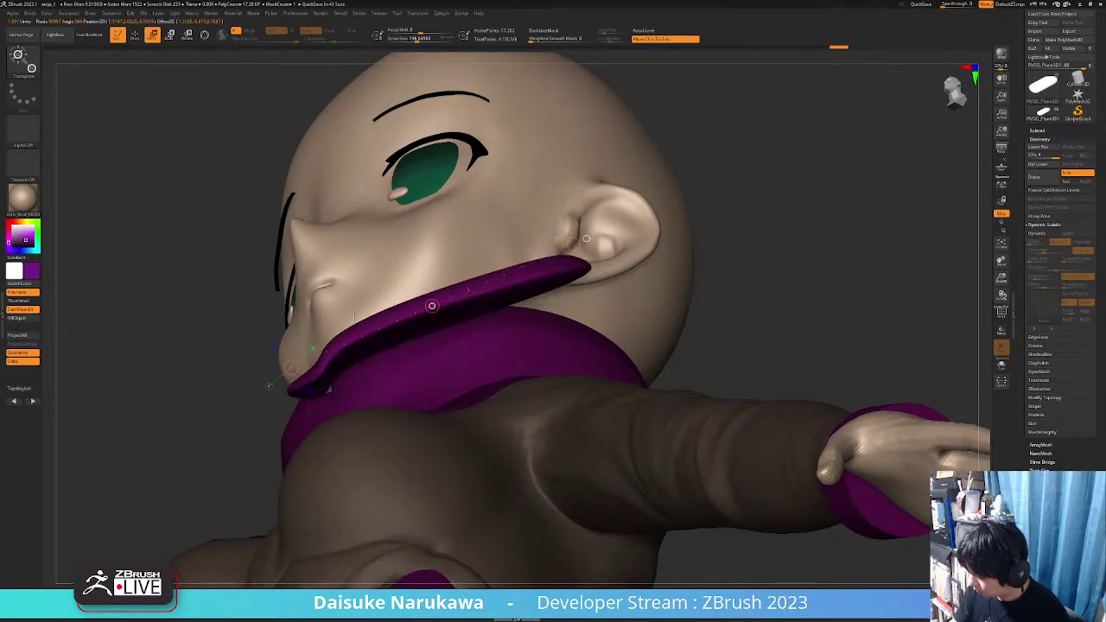
key(ctrl+z)
key(ctrl+z)
key(ctrl+z)
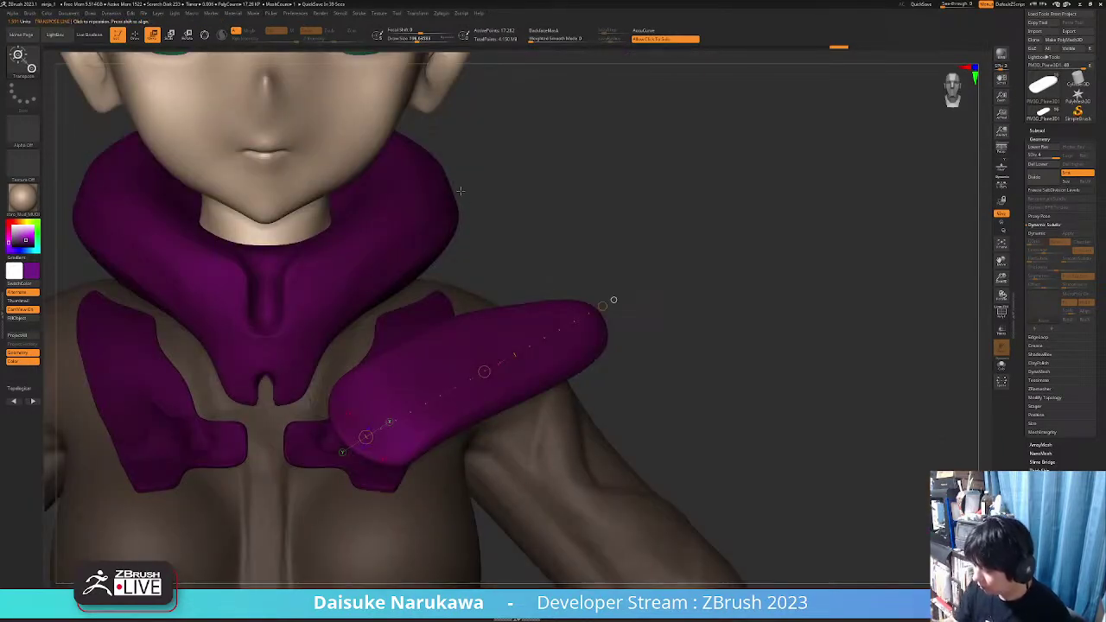
Switch the transpose line to rotation and curve the plate's outer end toward the body
key(ctrl+z)
key(ctrl+z)
key(ctrl+z)
key(ctrl+z)
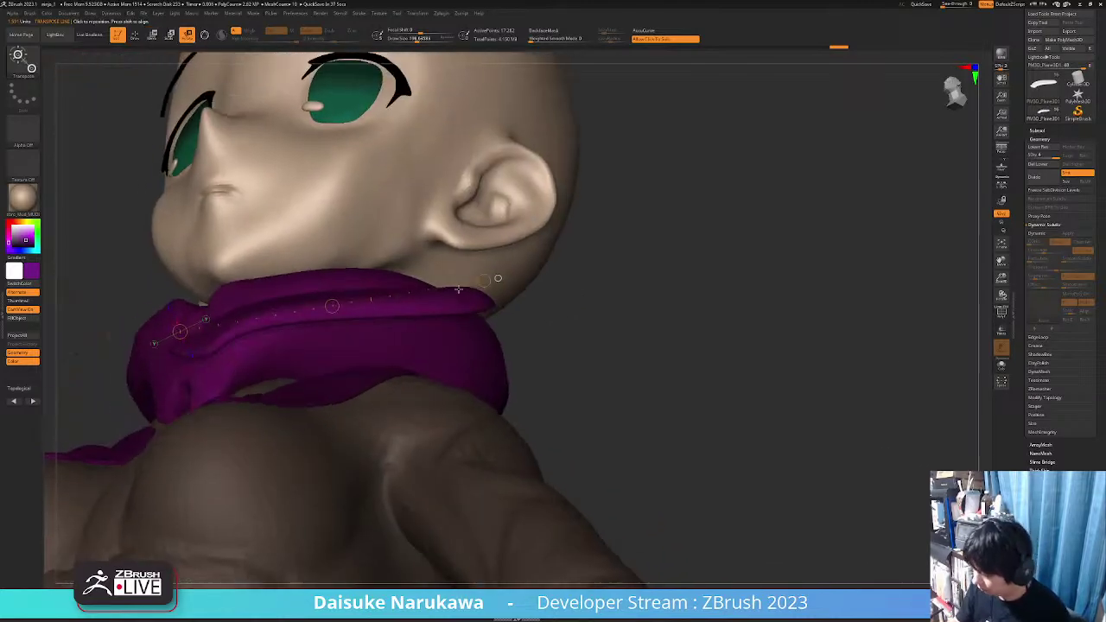
key(ctrl+z)
key(ctrl+z)
key(ctrl+z)
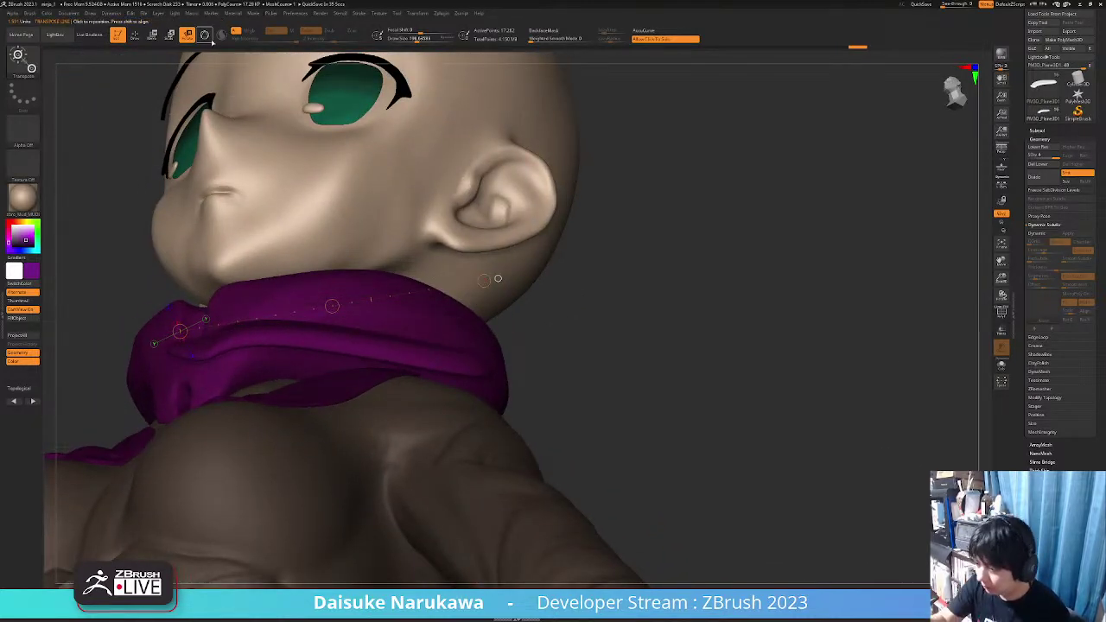
Switch back to the gizmo, scale the curved plate down and place it beside the chest armour at the shoulder
key(ctrl+z)
key(ctrl+z)
key(ctrl+z)
key(ctrl+z)
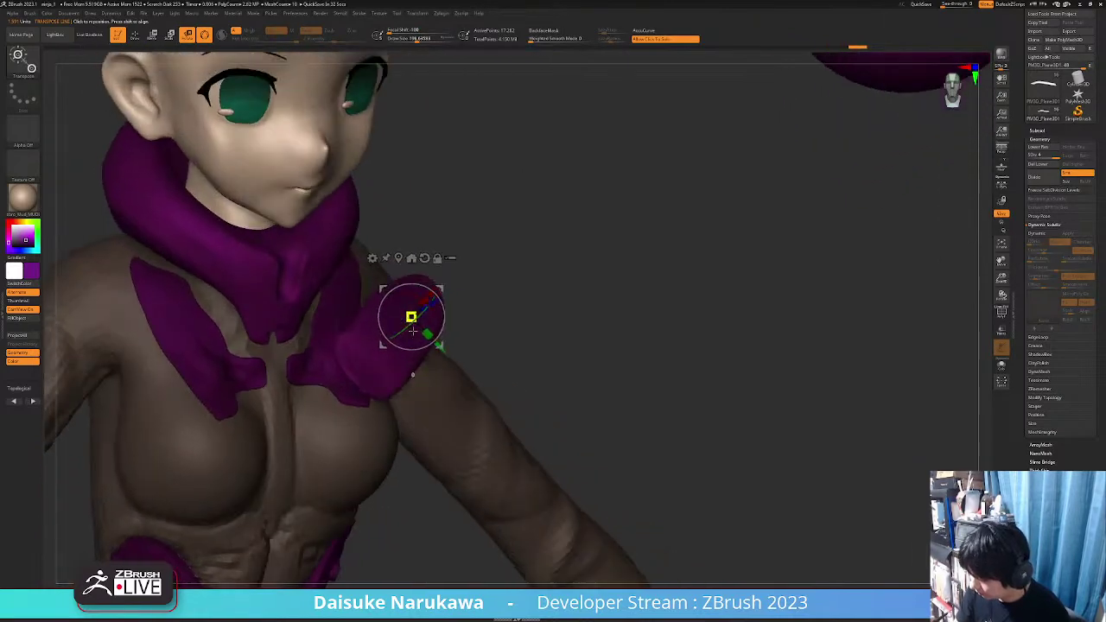
key(ctrl+z)
Move the small plate against the outer edge of the chest armour
right_drag(415, 321, 430, 287)
drag(431, 287, 483, 271)
right_drag(483, 270, 483, 309)
key(alt+s)
key(ctrl+z)
key(ctrl+z)
key(ctrl+z)
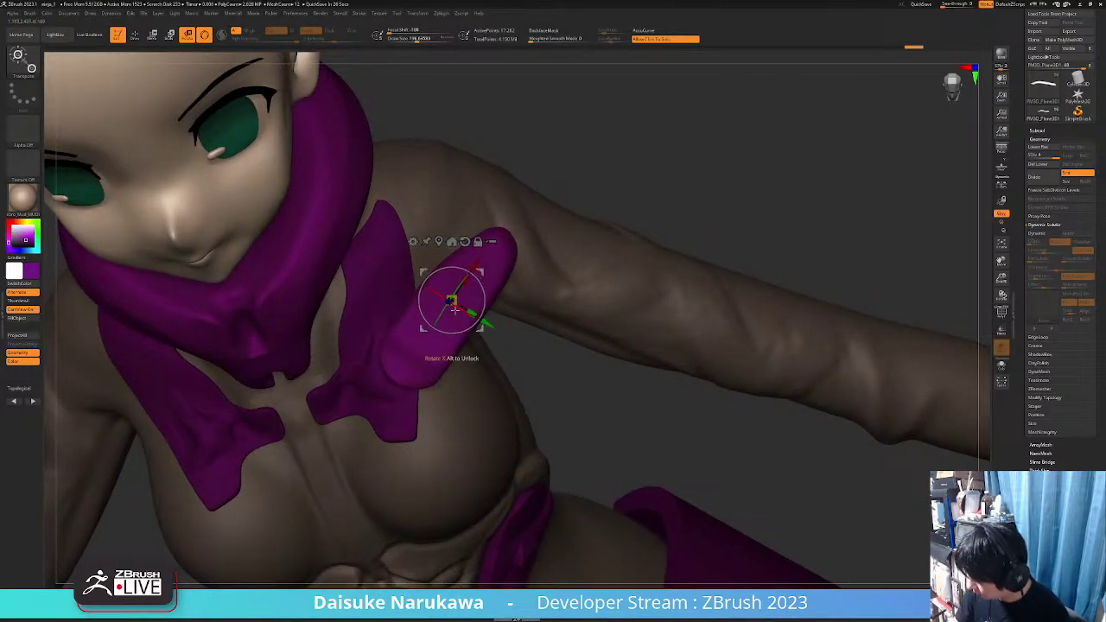
Rotate the plate slightly so that it lies along the chest between the armour and the armpit
right_drag(455, 310, 416, 287)
drag(424, 296, 424, 300)
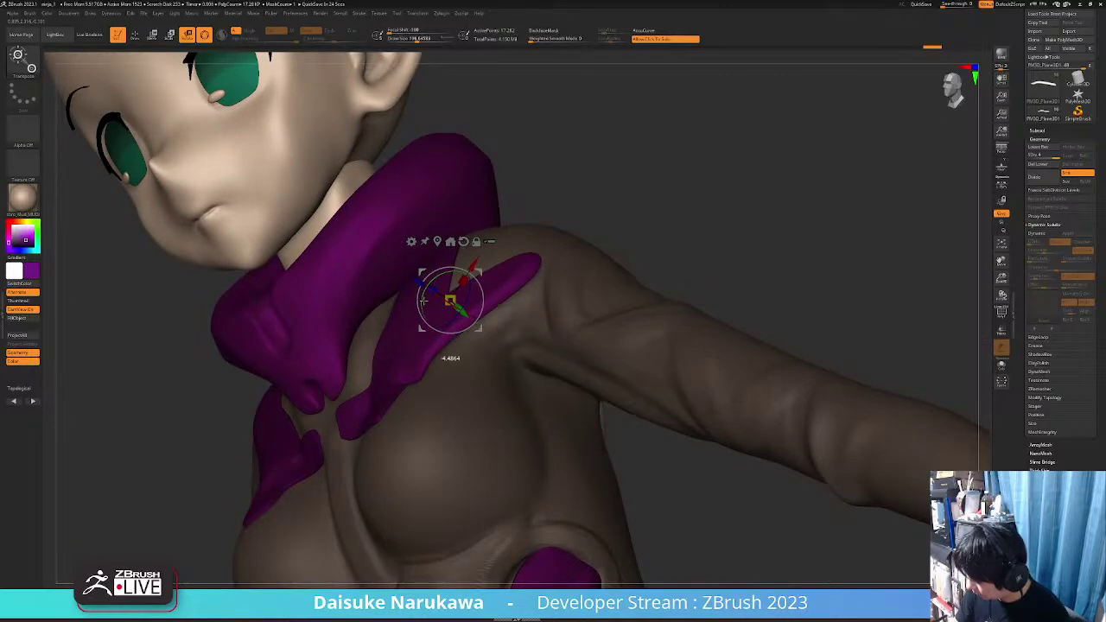
key(ctrl+z)
key(ctrl+z)
key(ctrl+z)
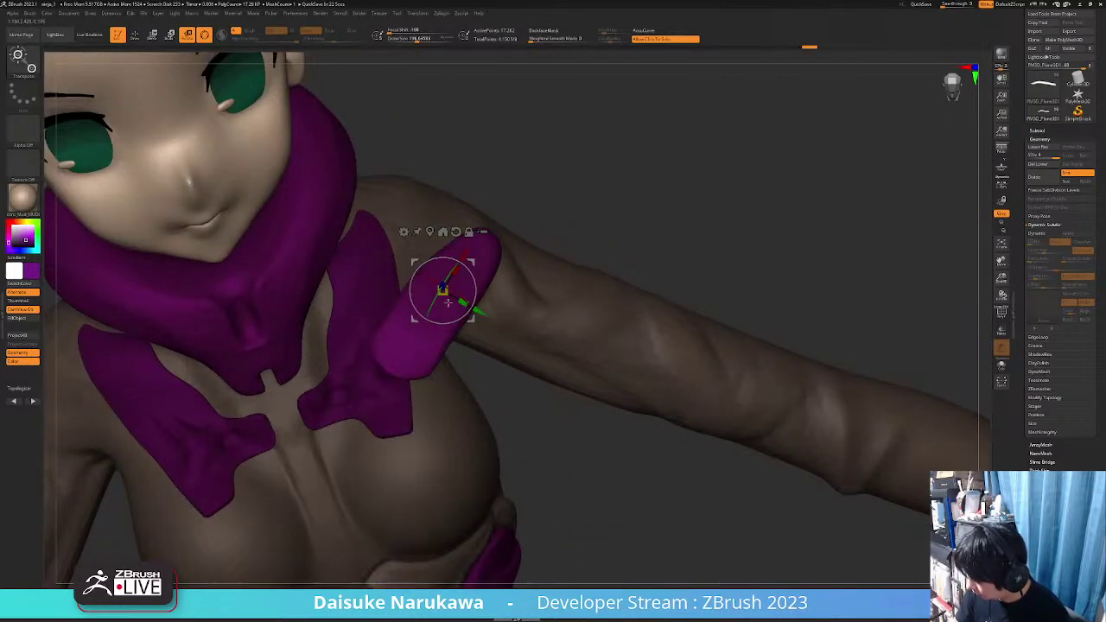
Move the plate along the gizmo's Z axis so that it sits closer to the chest armour's surface
key(ctrl+z)
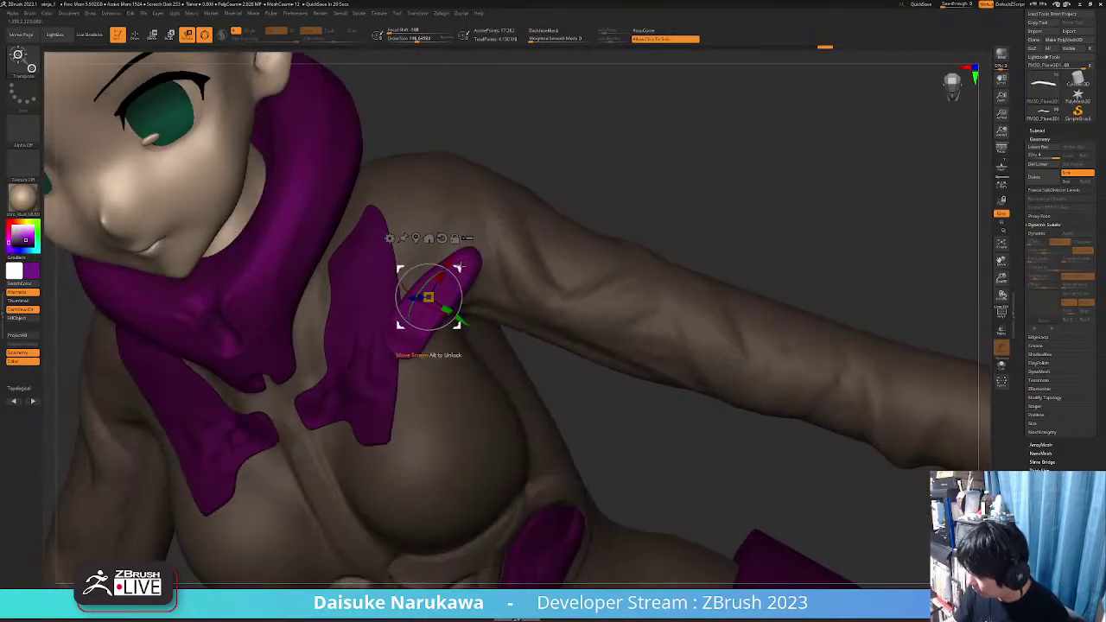
key(ctrl+z)
key(ctrl+z)
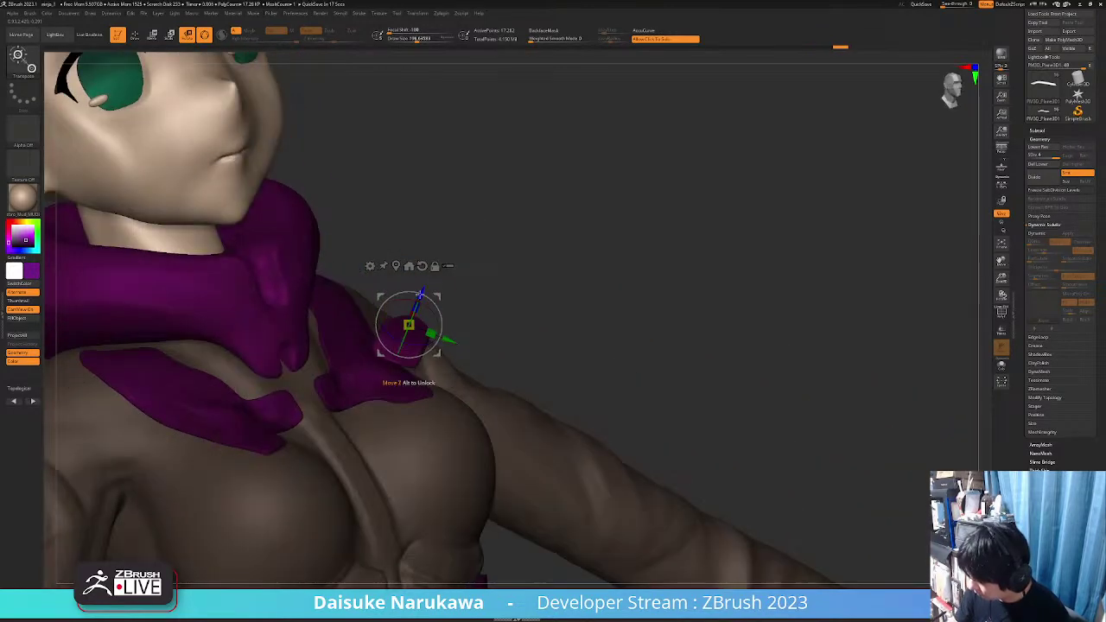
key(ctrl+z)
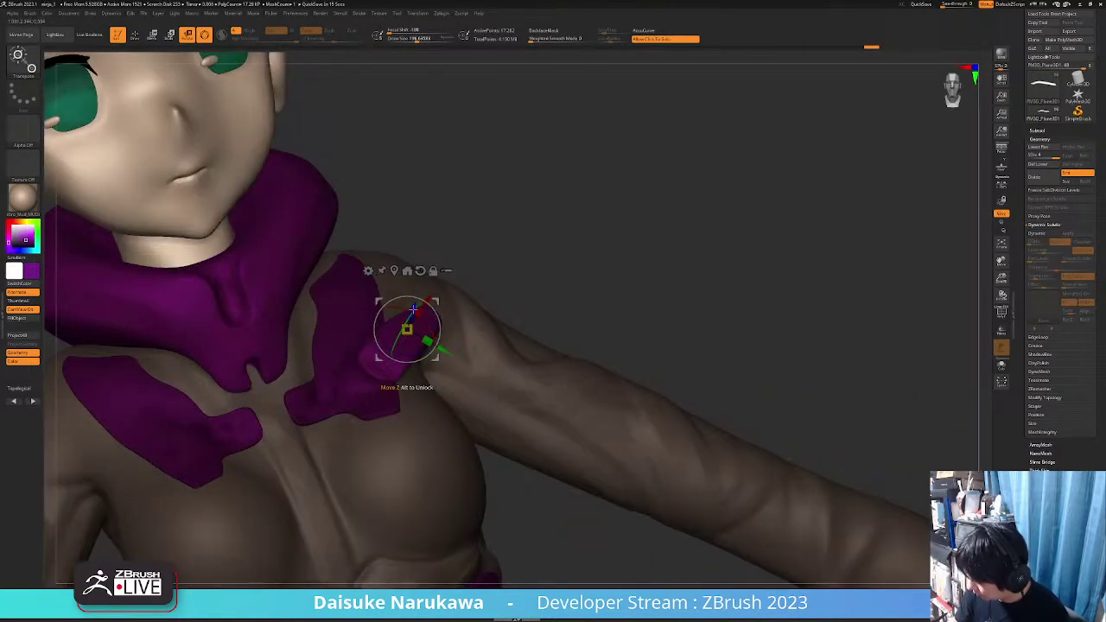
key(ctrl+z)
key(ctrl+z)
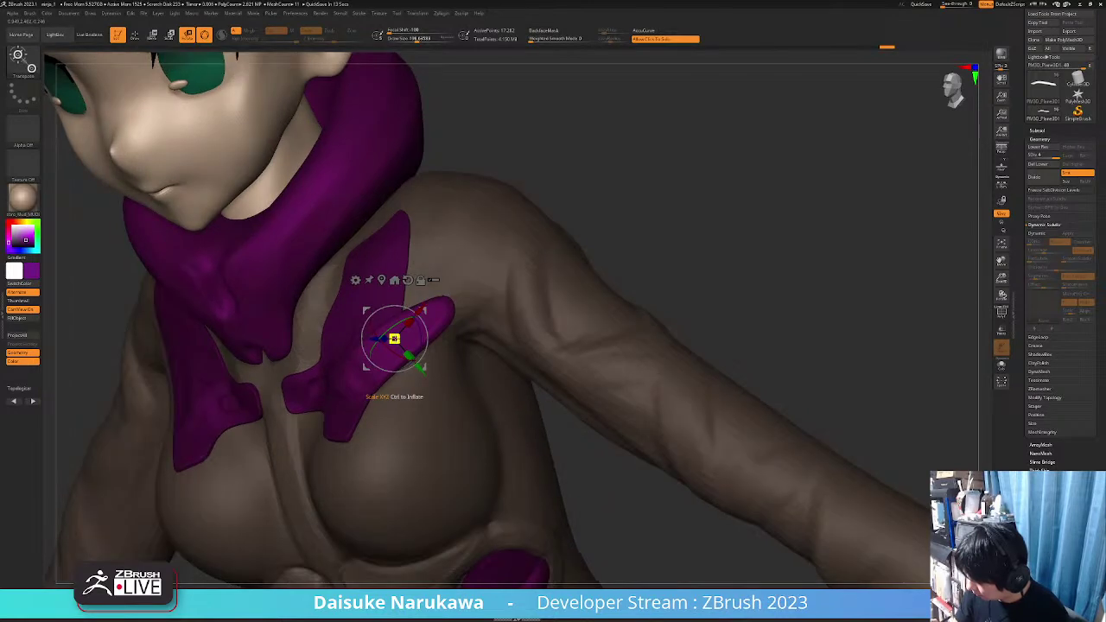
Scale the plate down a little more and fine-tune its angle over the chest armour's outer edge
key(ctrl+z)
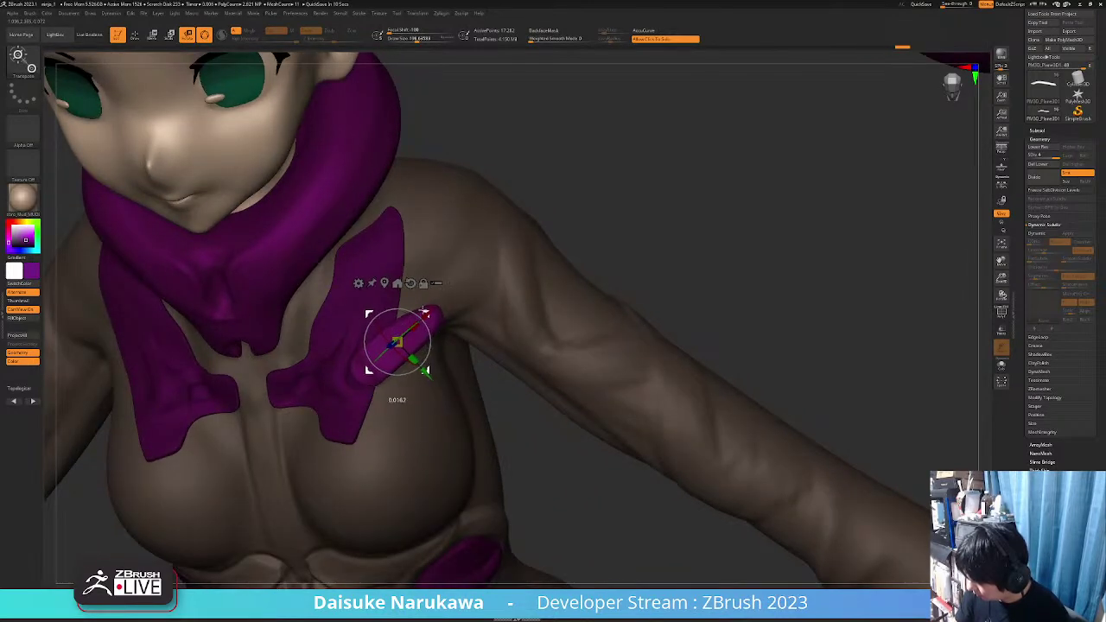
key(ctrl+z)
key(ctrl+z)
key(ctrl+z)
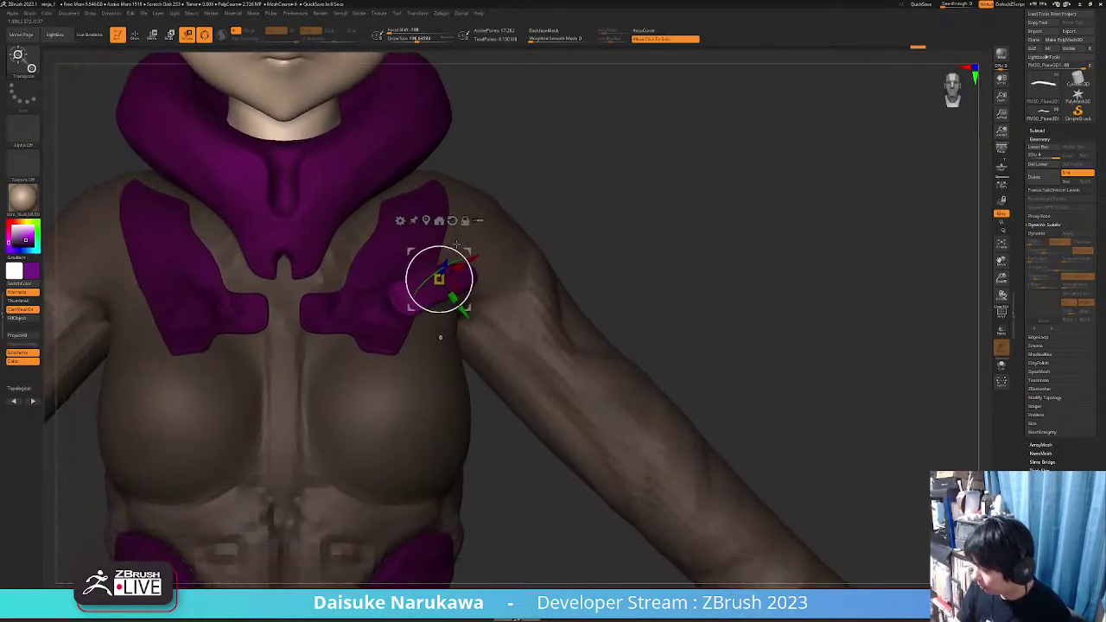
Open the subtool list and remesh the shoulder plate with ZRemesher
click(1041, 130)
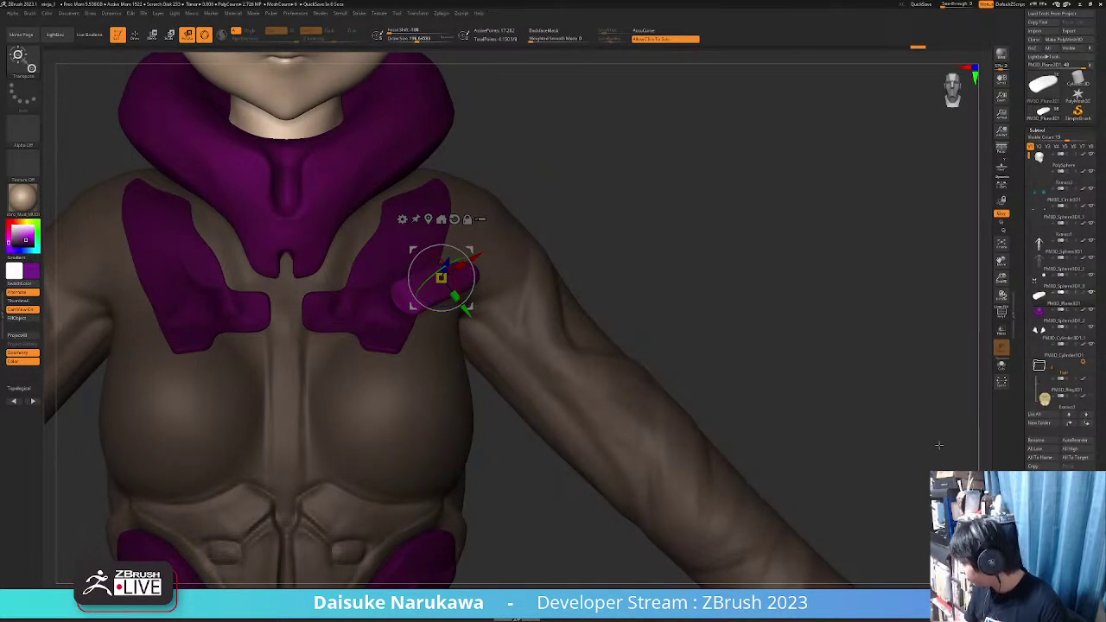
key(ctrl+z)
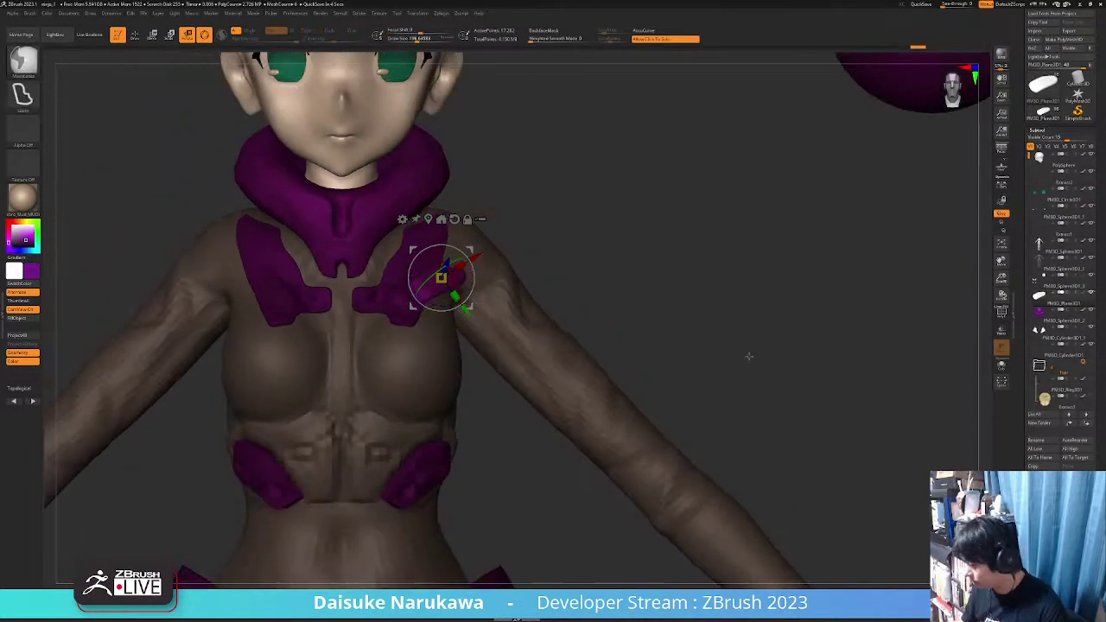
key(ctrl+z)
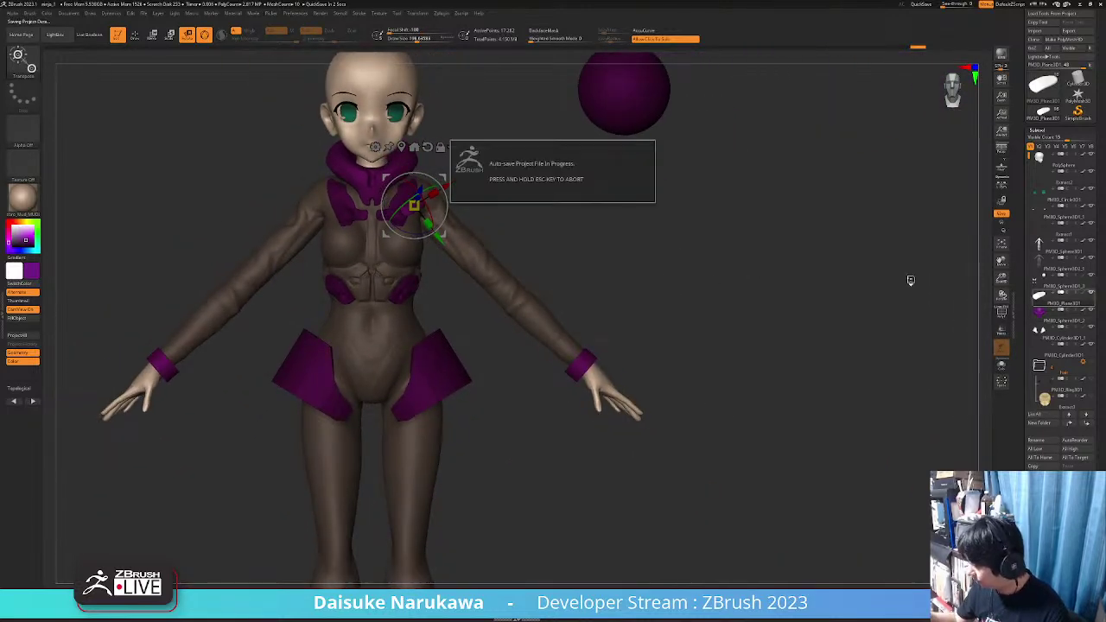
click(600, 213)
key(ctrl+z)
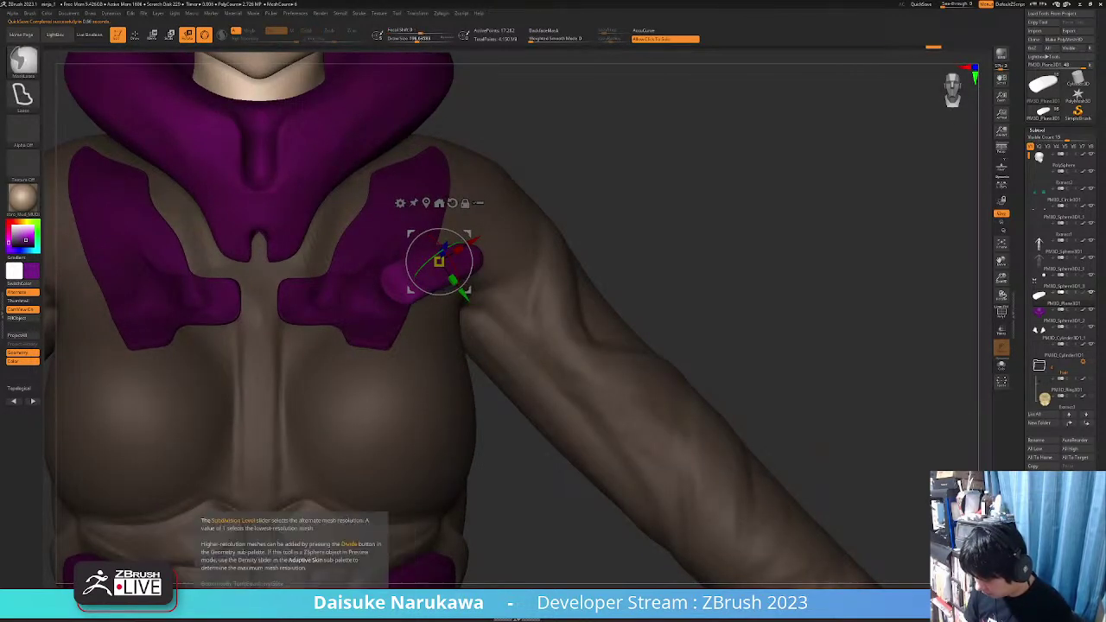
key(ctrl+z)
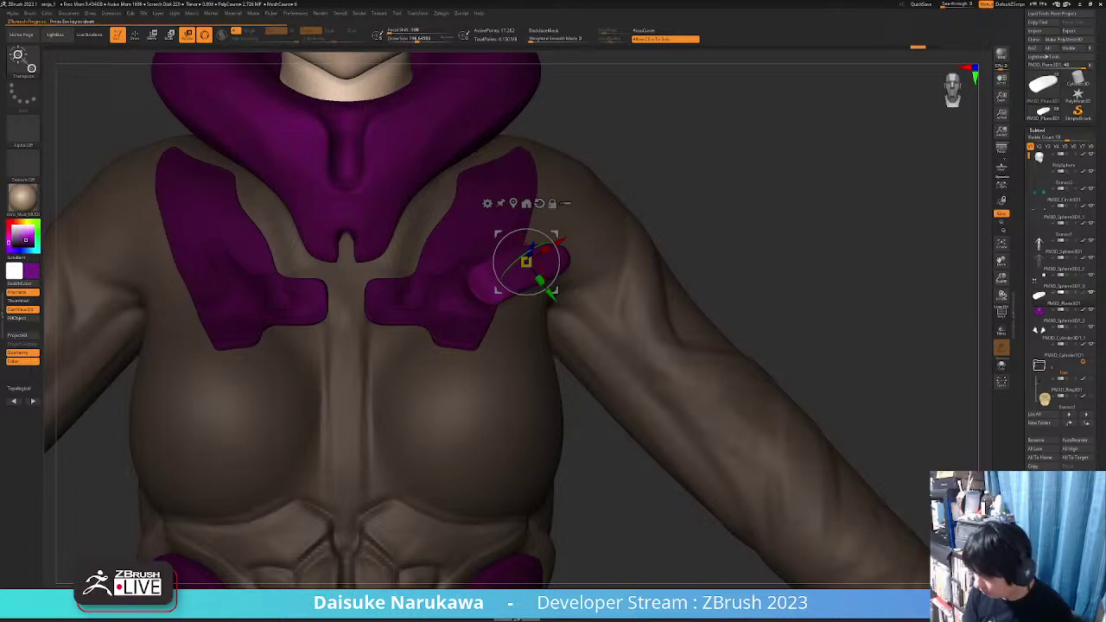
ctrl+right_drag(560, 367, 564, 415)
key(ctrl+z)
key(ctrl+z)
key(ctrl+z)
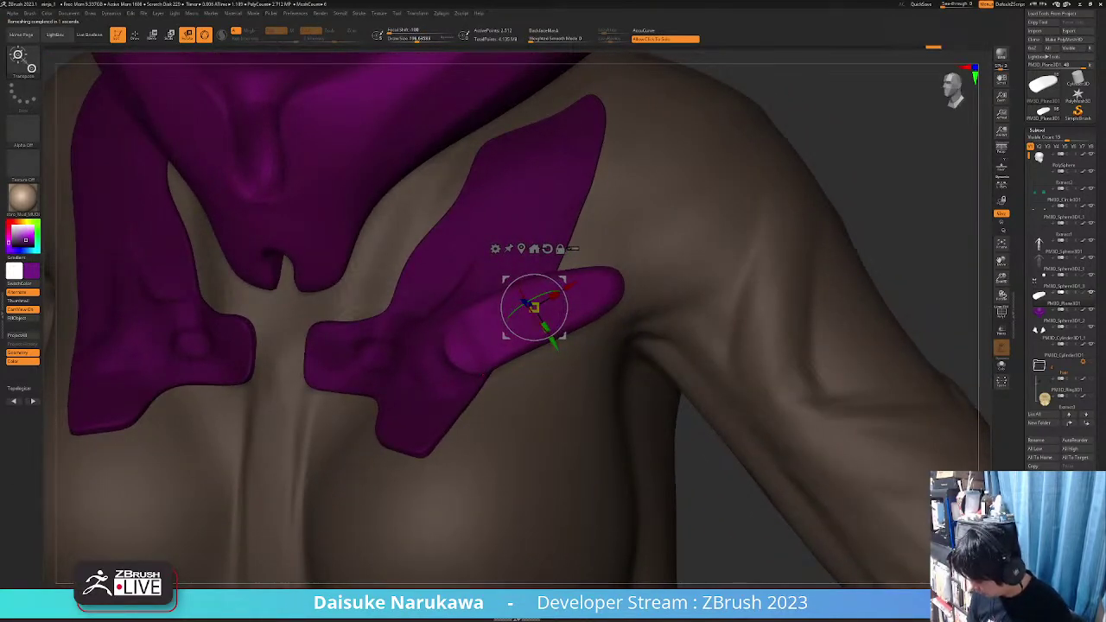
Mirror the remeshed plate to the other side of the chest
key(ctrl+z)
key(ctrl+z)
key(ctrl+z)
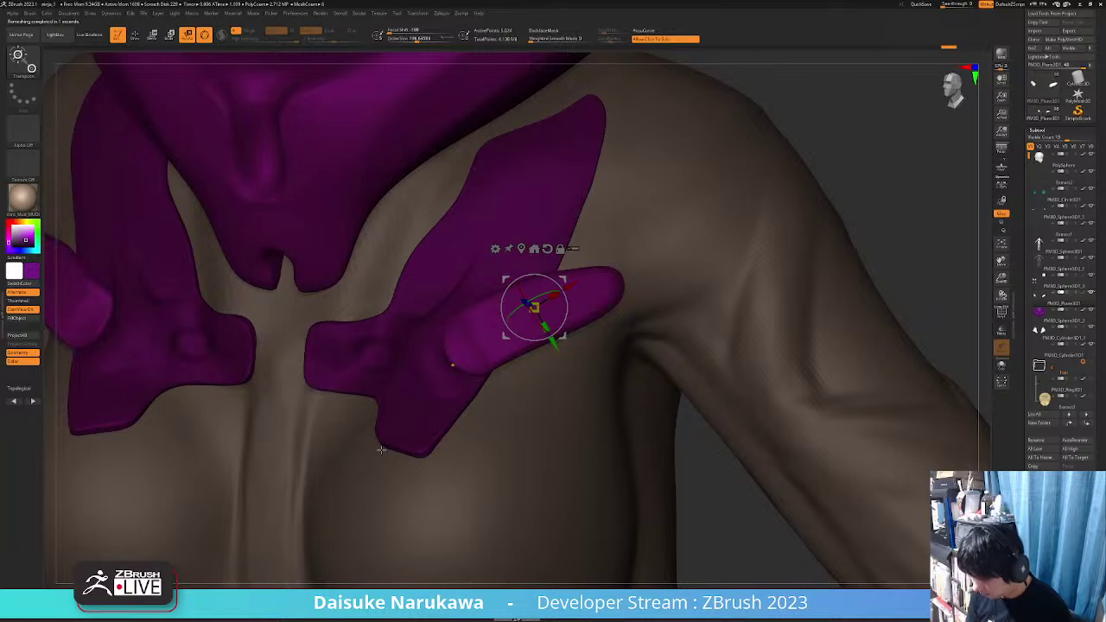
Adjust both mirrored plates symmetrically with the gizmo to refine their fit over the chest armour
key(ctrl+z)
key(ctrl+z)
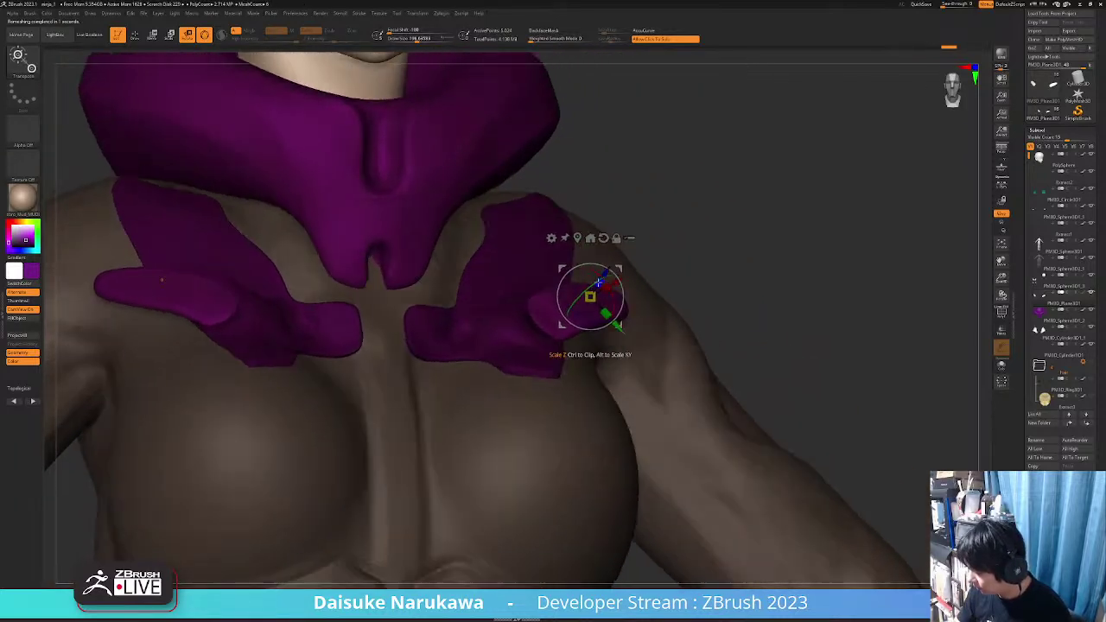
key(ctrl+z)
key(ctrl+z)
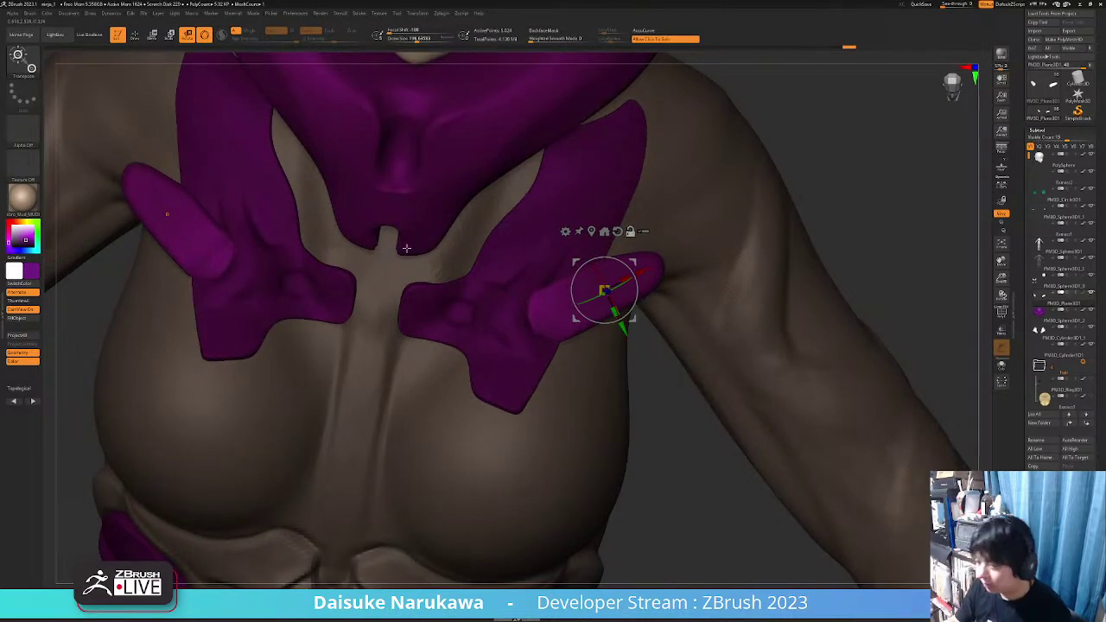
Switch from the gizmo to the SnakeHook sculpting brush and enlarge its draw size
alt+right_drag(406, 247, 372, 297)
click(135, 36)
click(23, 60)
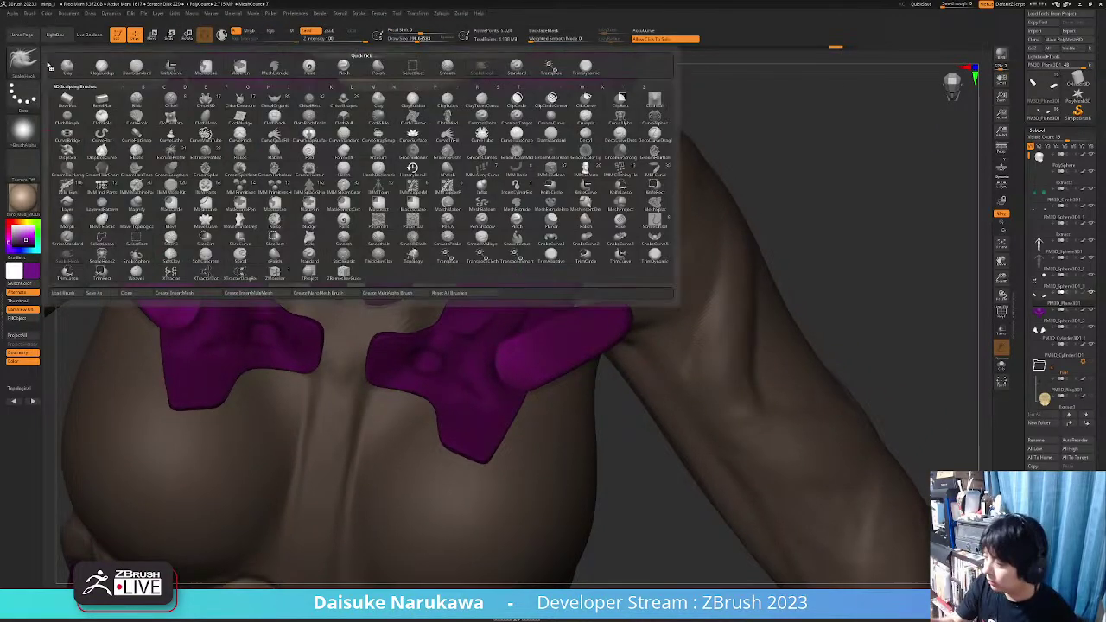
click(69, 67)
click(423, 40)
mouse_move(486, 350)
right_down()
mouse_move(476, 367)
mouse_move(470, 339)
right_up()
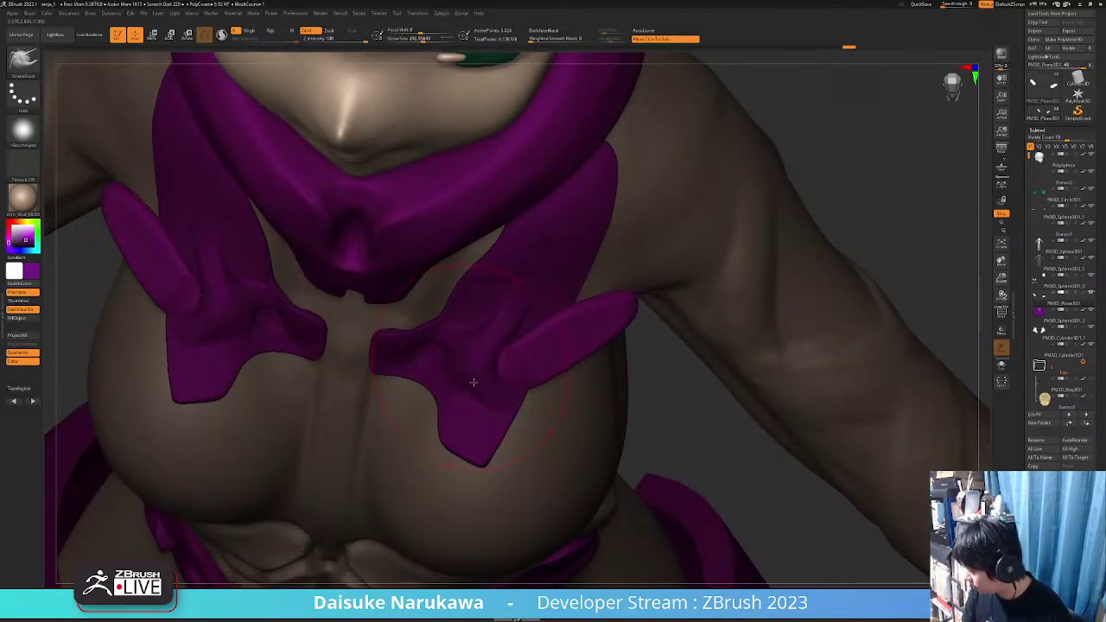
mouse_move(472, 382)
right_down()
mouse_move(519, 432)
mouse_move(457, 386)
mouse_move(486, 420)
mouse_move(530, 435)
mouse_move(458, 371)
mouse_move(474, 440)
mouse_move(488, 423)
right_up()
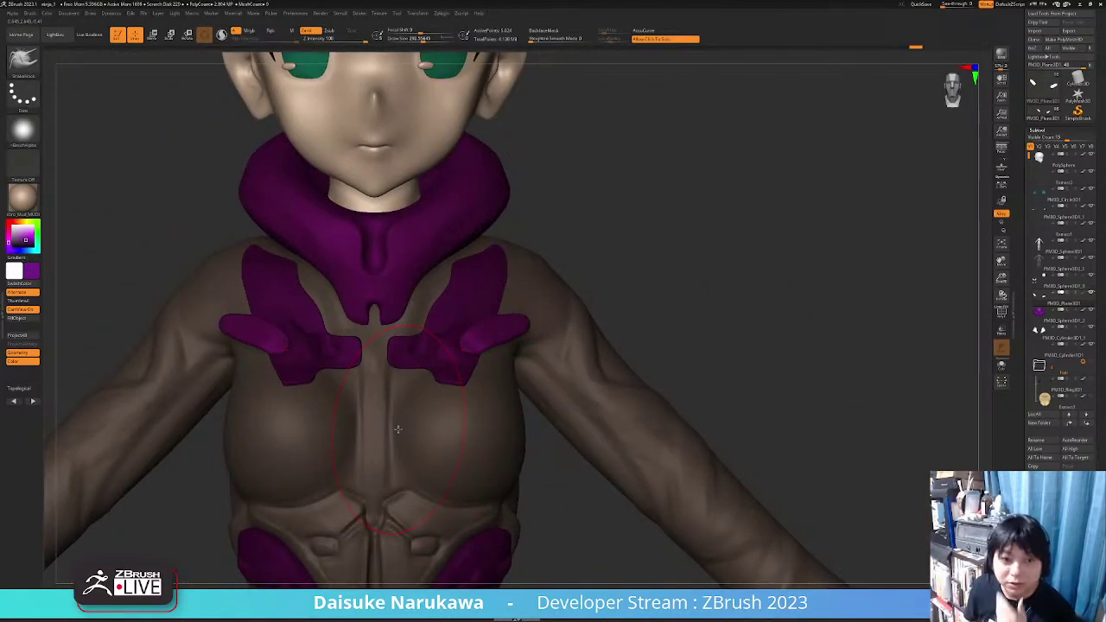
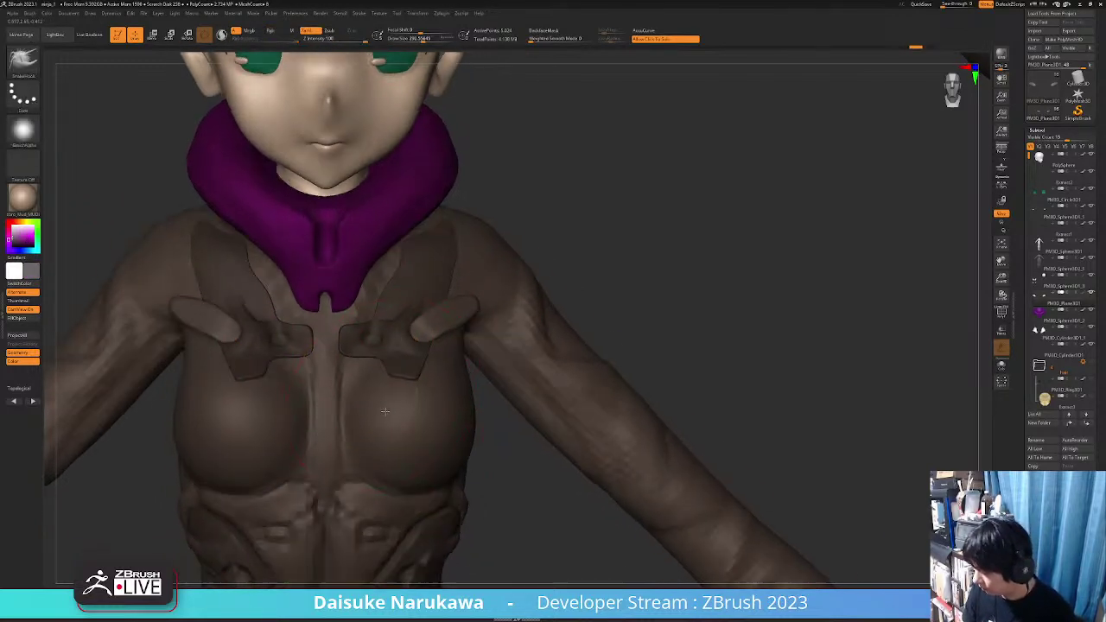
Fill the chest armour subtool with purple, and fill the pair of shoulder plates with a very dark colour
alt+click(373, 362)
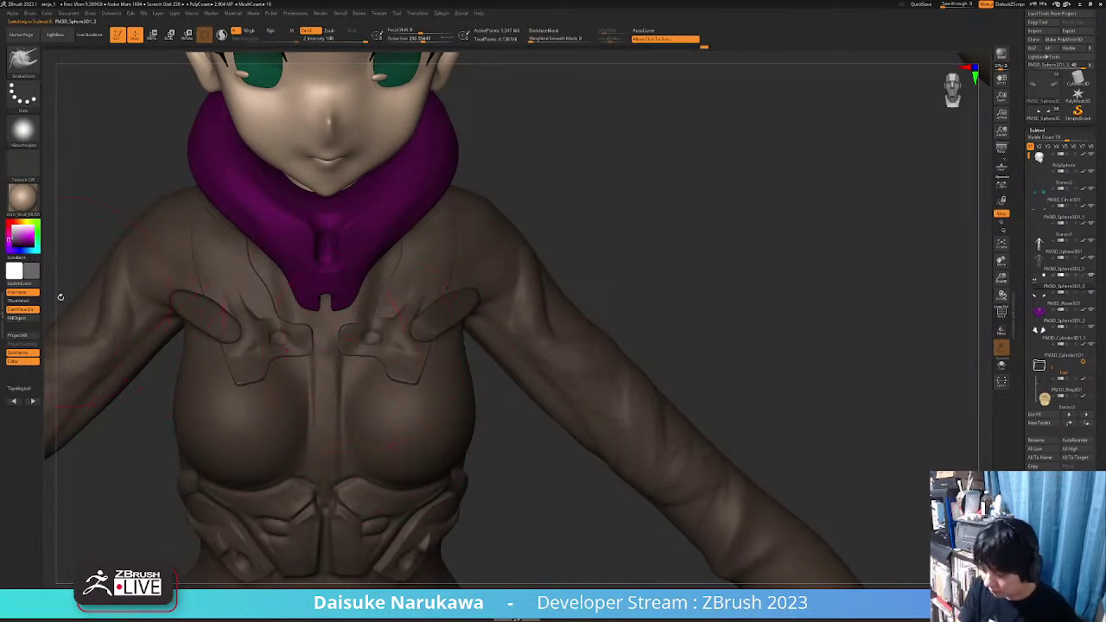
click(34, 308)
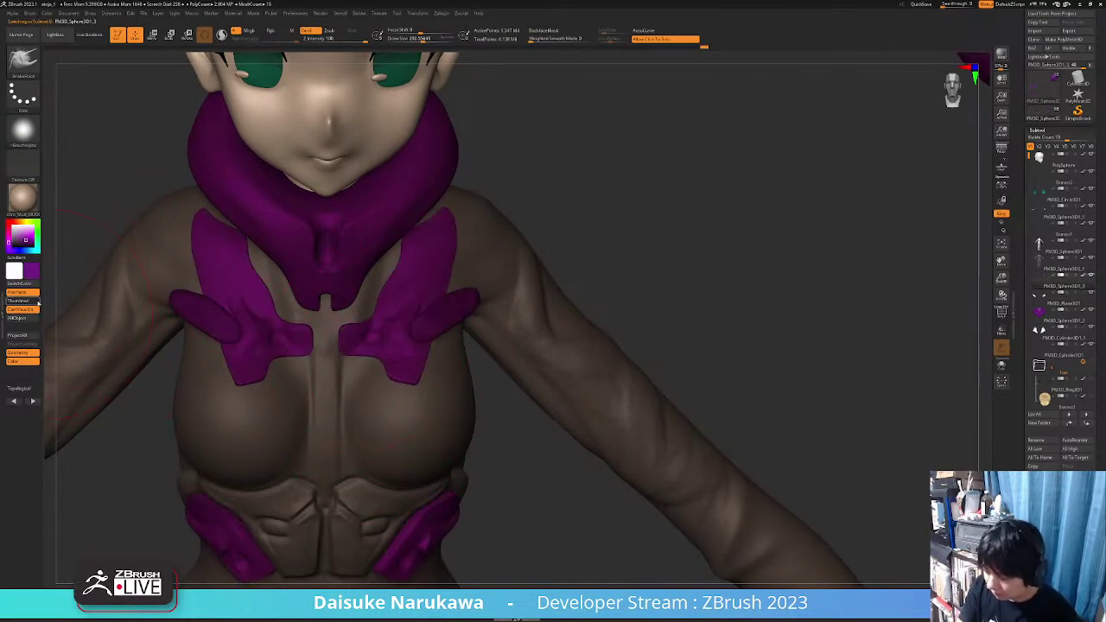
alt+click(435, 319)
drag(32, 272, 238, 413)
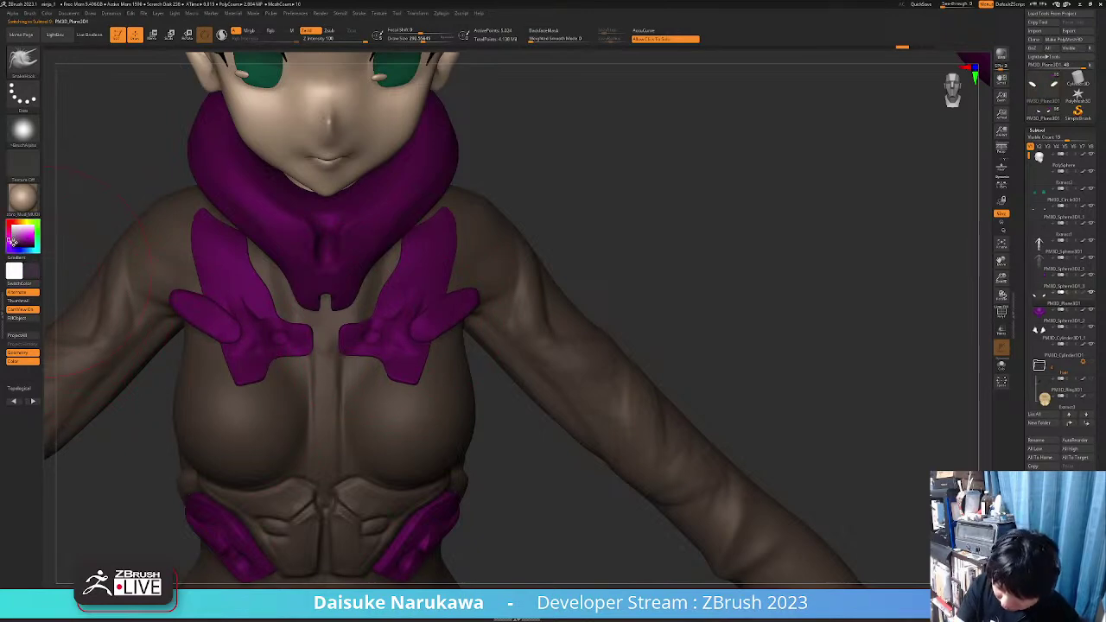
click(12, 242)
click(35, 318)
ctrl+right_drag(361, 411, 360, 350)
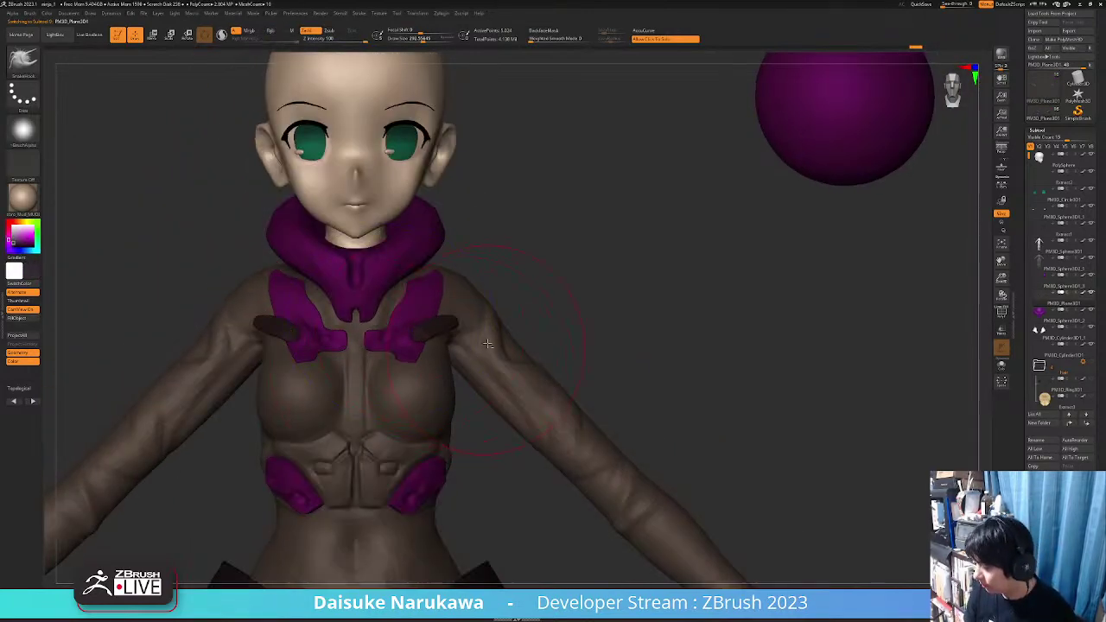
Fill the pair of hip armour plates with the same purple as the other armour parts
ctrl+right_drag(487, 350, 489, 218)
alt+click(459, 405)
right_drag(454, 412, 465, 418)
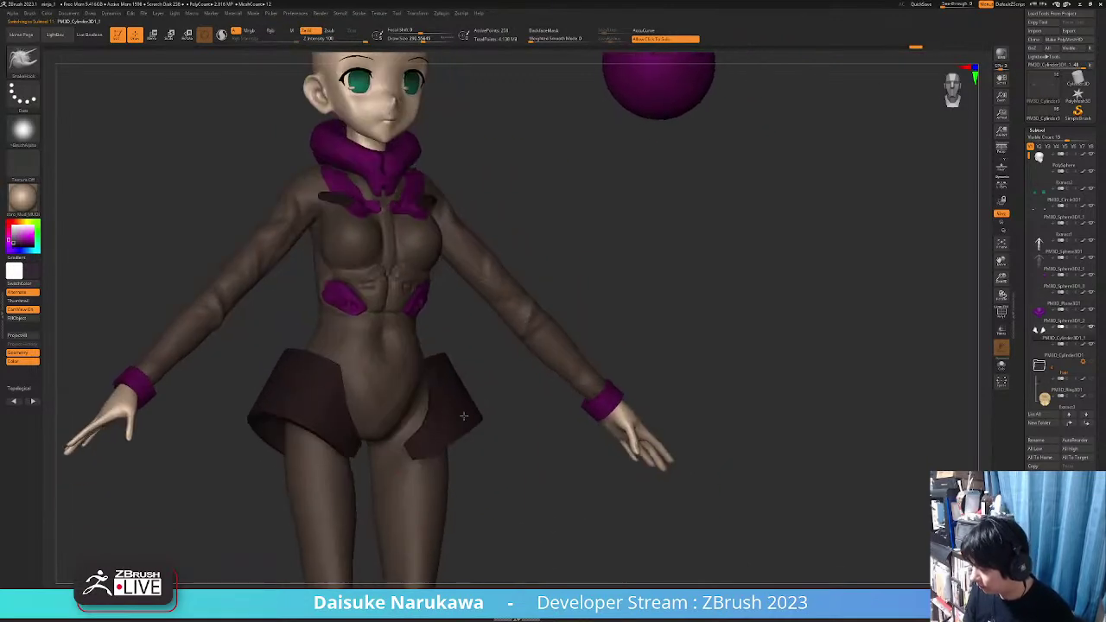
key(c)
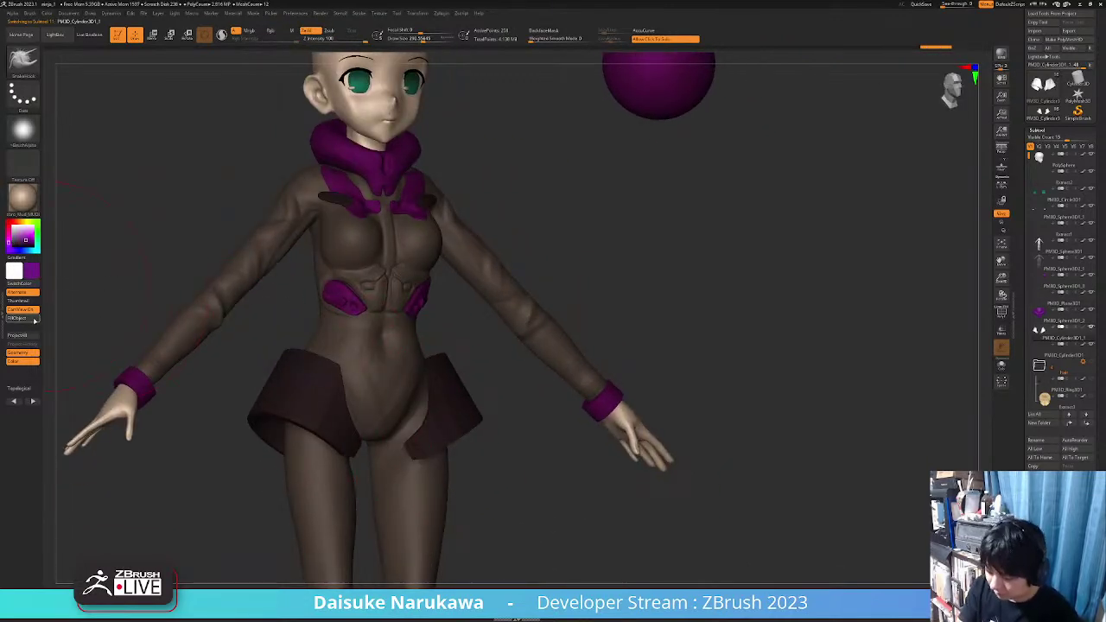
shift+right_drag(449, 366, 436, 364)
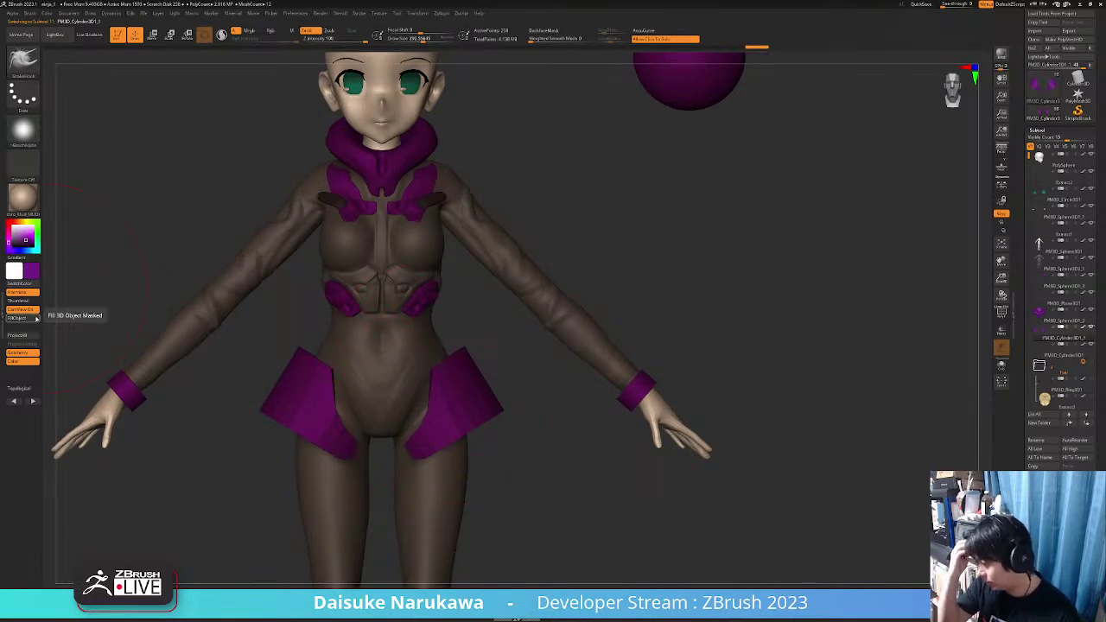
Make the purple chest armour the active subtool and switch to the ClayBuildup brush with a much smaller draw size
ctrl+right_drag(423, 211, 393, 369)
alt+click(376, 216)
mouse_move(380, 218)
alt+right_down()
mouse_move(403, 385)
mouse_move(349, 328)
mouse_move(360, 348)
mouse_move(402, 343)
mouse_move(387, 284)
mouse_move(396, 279)
alt+right_up()
ctrl+right_drag(396, 278, 407, 301)
alt+click(405, 300)
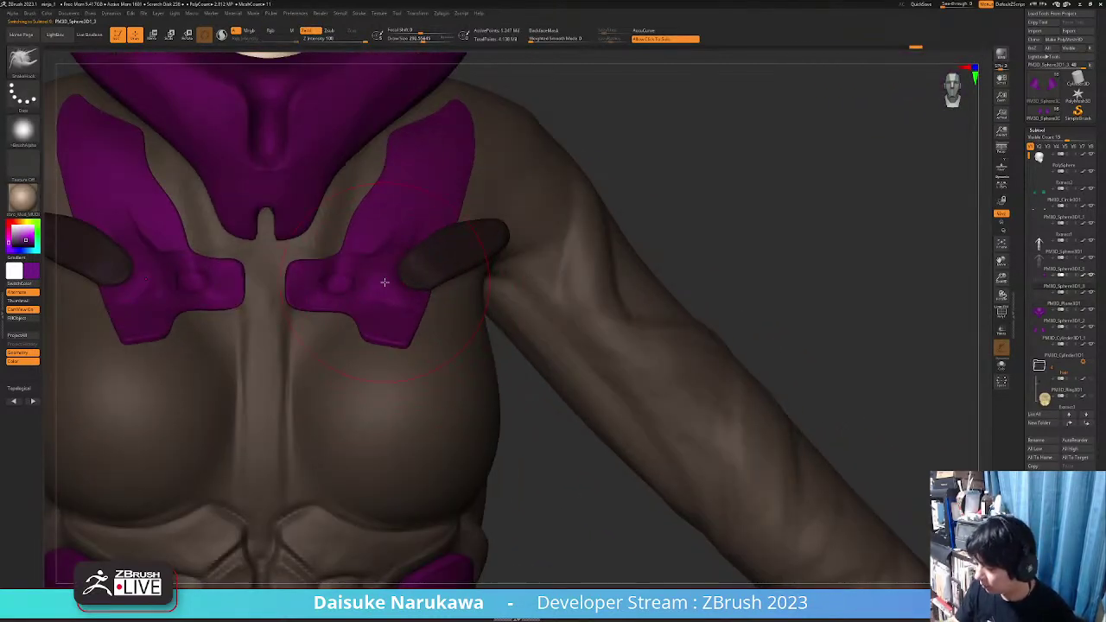
click(23, 62)
click(102, 67)
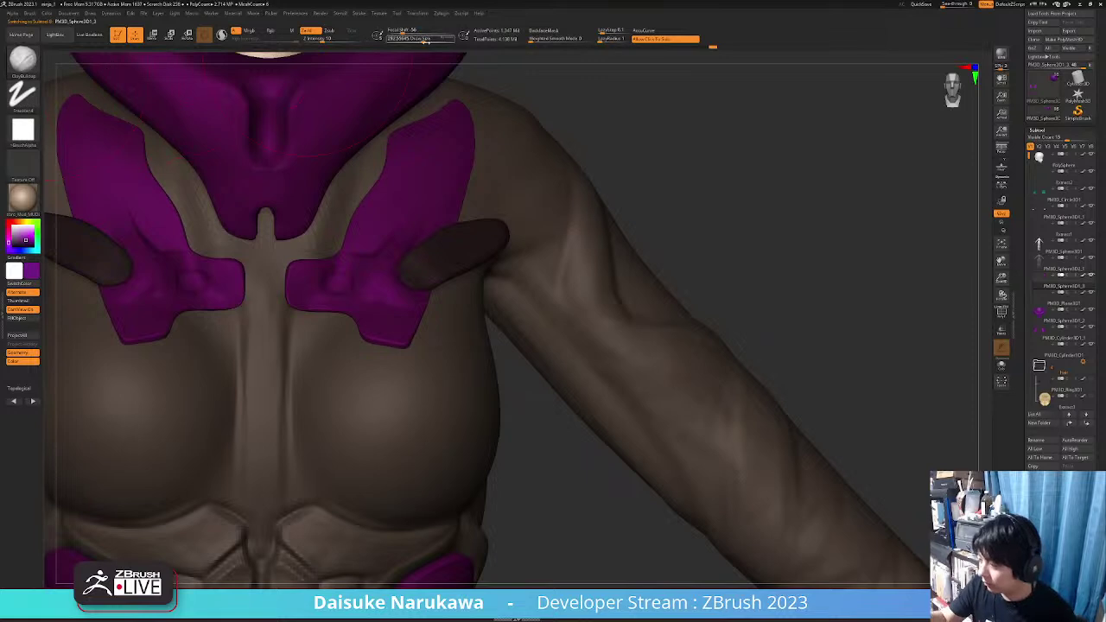
click(409, 38)
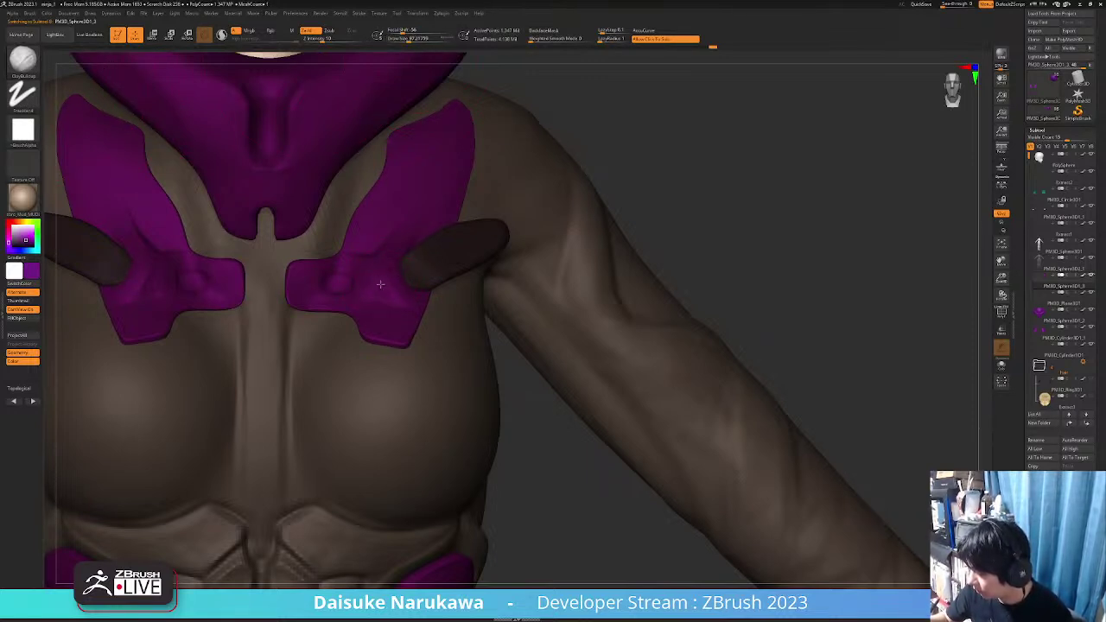
Refine the surface of the upper chest plates with ClayBuildup from low and frontal views
mouse_move(404, 296)
ctrl+right_down()
mouse_move(388, 302)
mouse_move(413, 280)
mouse_move(392, 293)
ctrl+right_up()
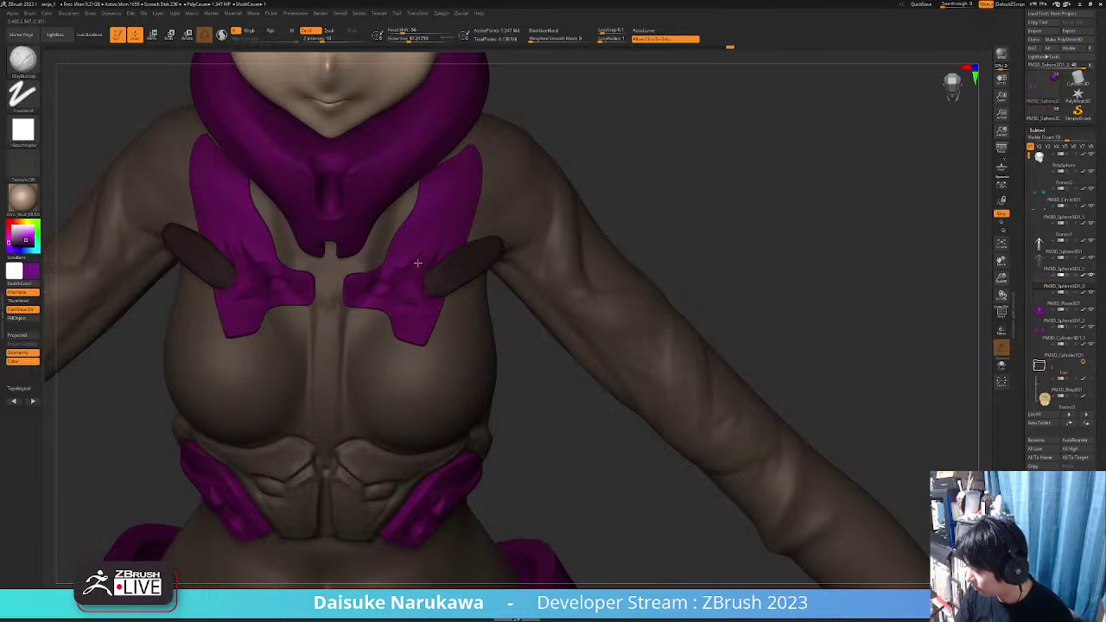
shift+right_drag(449, 223, 447, 228)
alt+right_drag(415, 271, 412, 304)
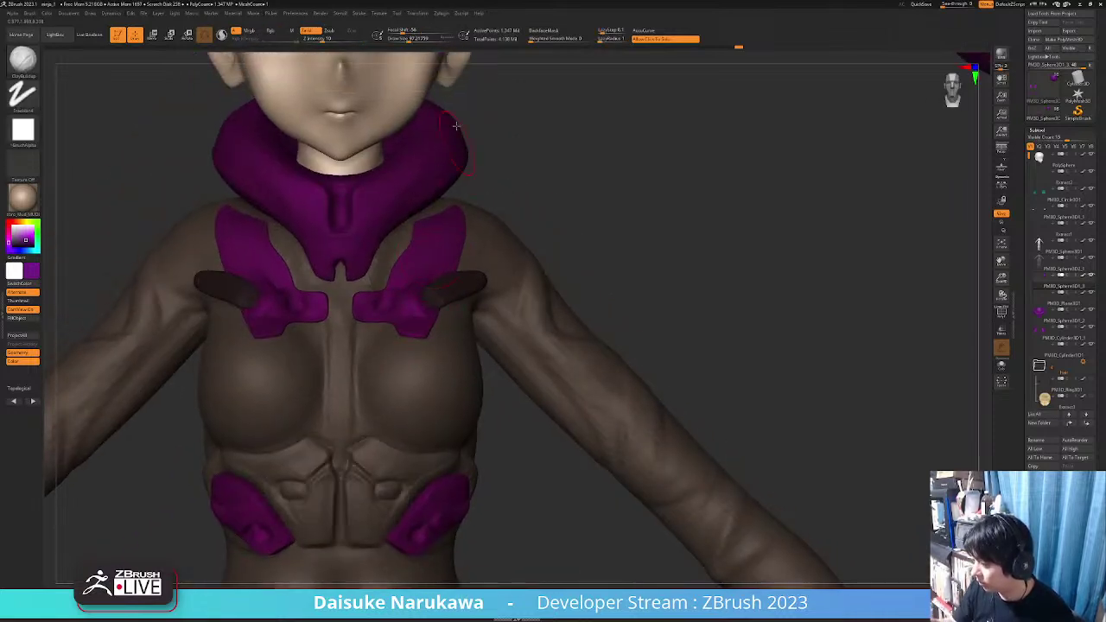
right_drag(416, 262, 457, 212)
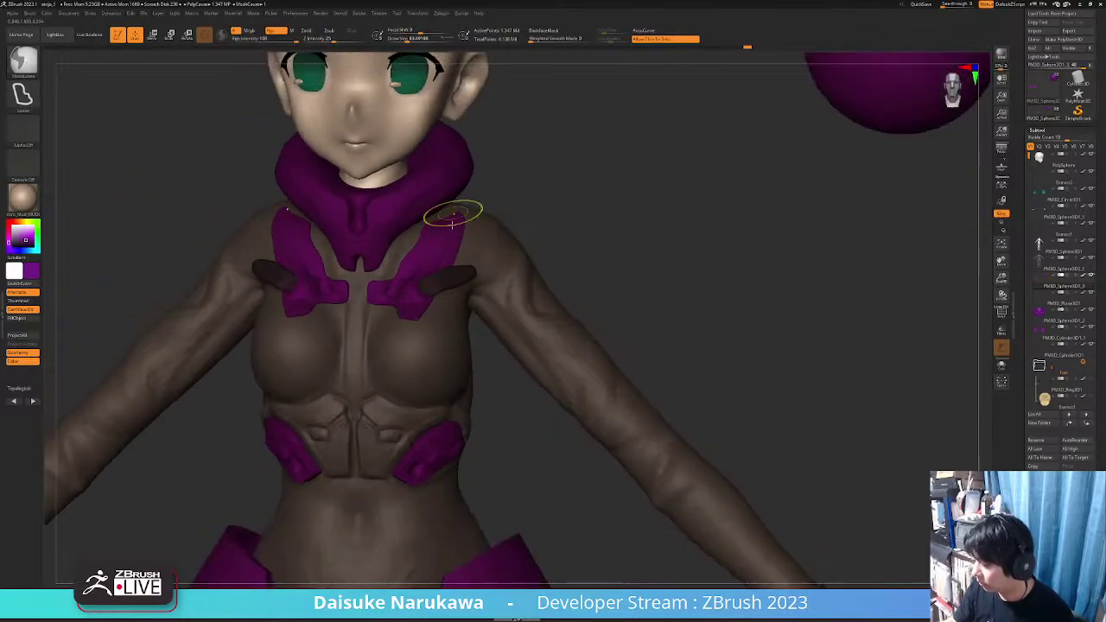
Make the brown bodysuit active and sculpt its sternum area between the upper chest plates
mouse_move(425, 308)
alt+right_down()
mouse_move(422, 368)
mouse_move(462, 375)
mouse_move(412, 375)
mouse_move(411, 291)
alt+right_up()
ctrl+right_drag(396, 372, 420, 372)
ctrl+right_drag(420, 372, 350, 300)
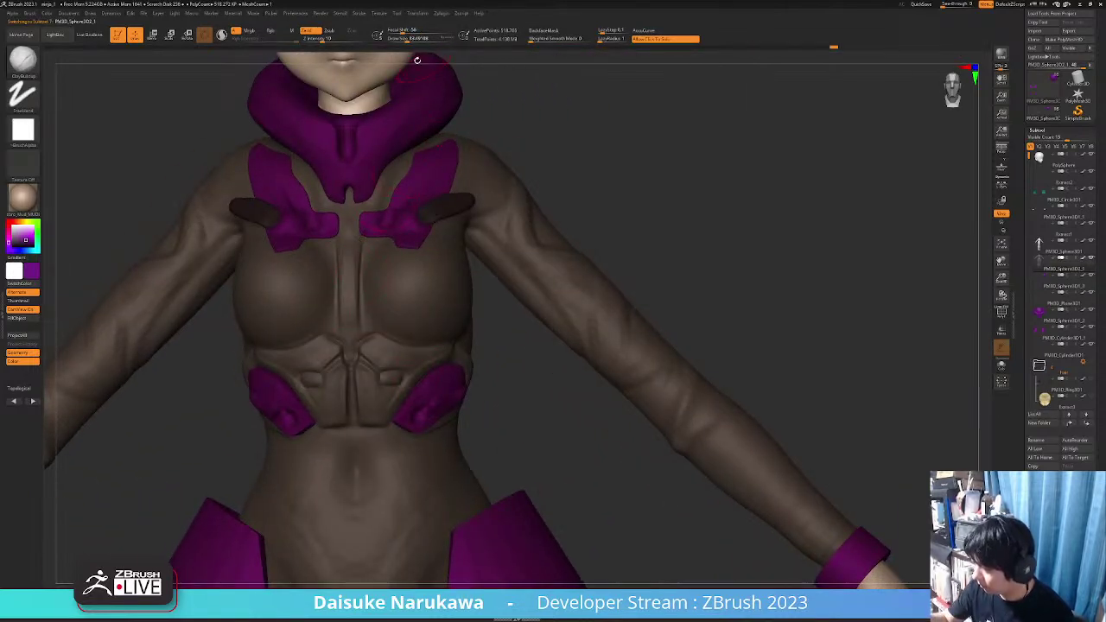
alt+right_drag(316, 259, 329, 241)
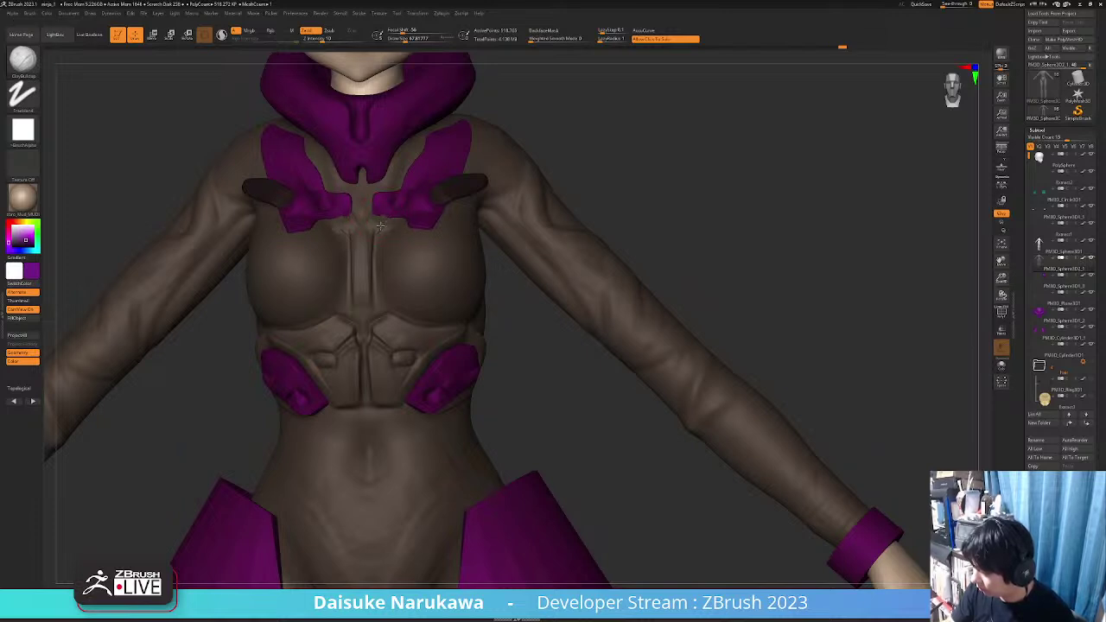
mouse_move(404, 216)
right_down()
mouse_move(406, 191)
mouse_move(387, 227)
mouse_move(376, 226)
right_up()
key(b)
key(s)
key(t)
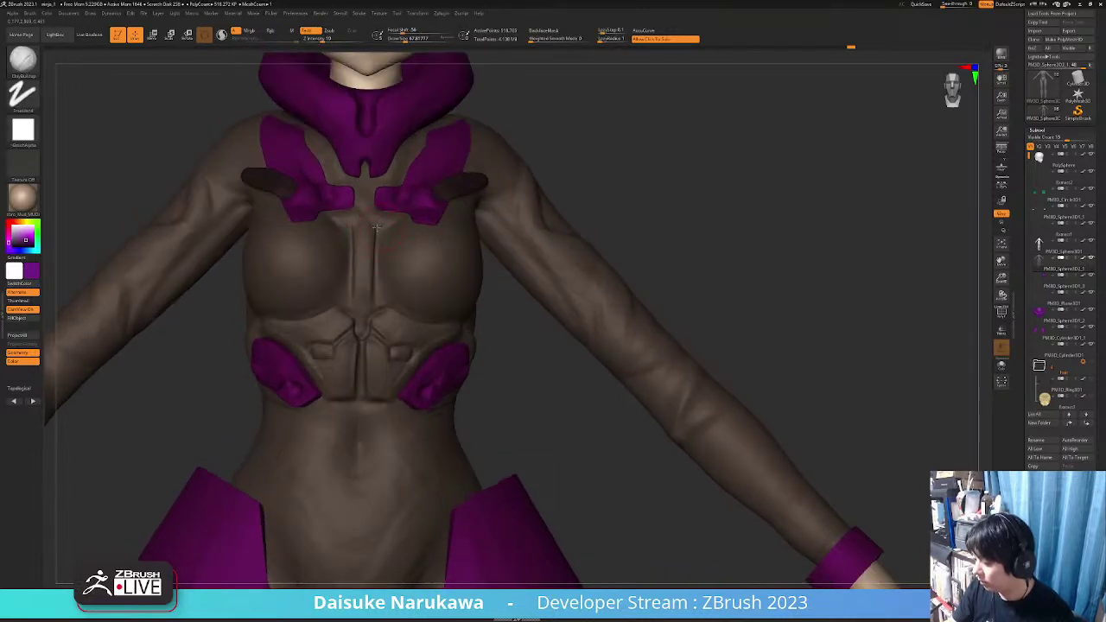
Build up and smooth the bodysuit's forms around and beneath the bust, working from both sides
mouse_move(366, 332)
right_down()
mouse_move(383, 297)
mouse_move(422, 266)
mouse_move(413, 214)
right_up()
right_drag(409, 279, 420, 239)
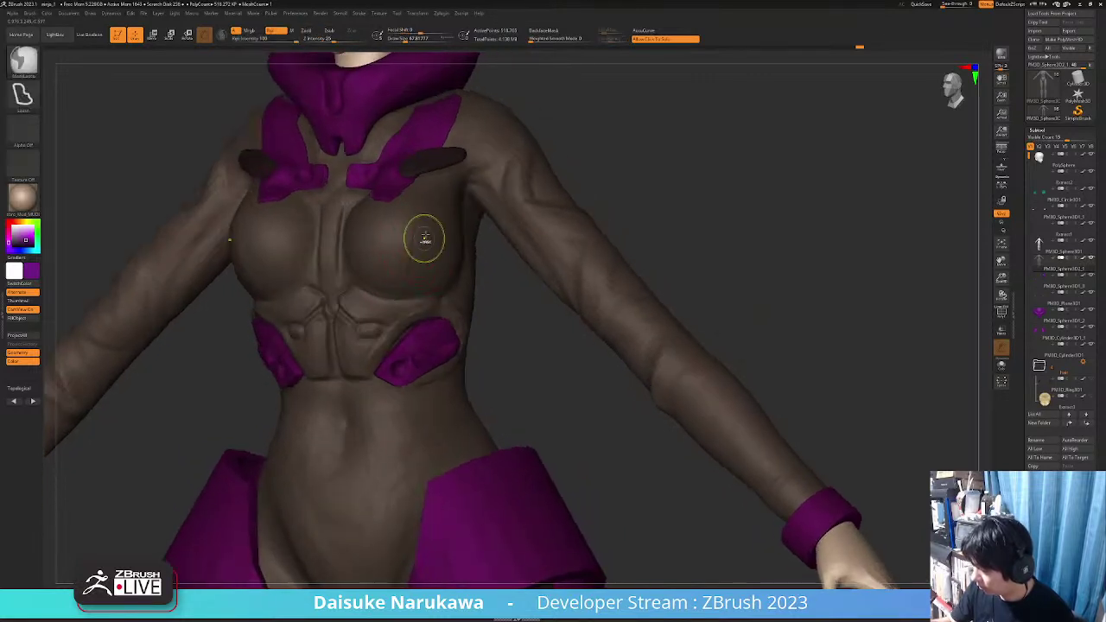
key(shift)
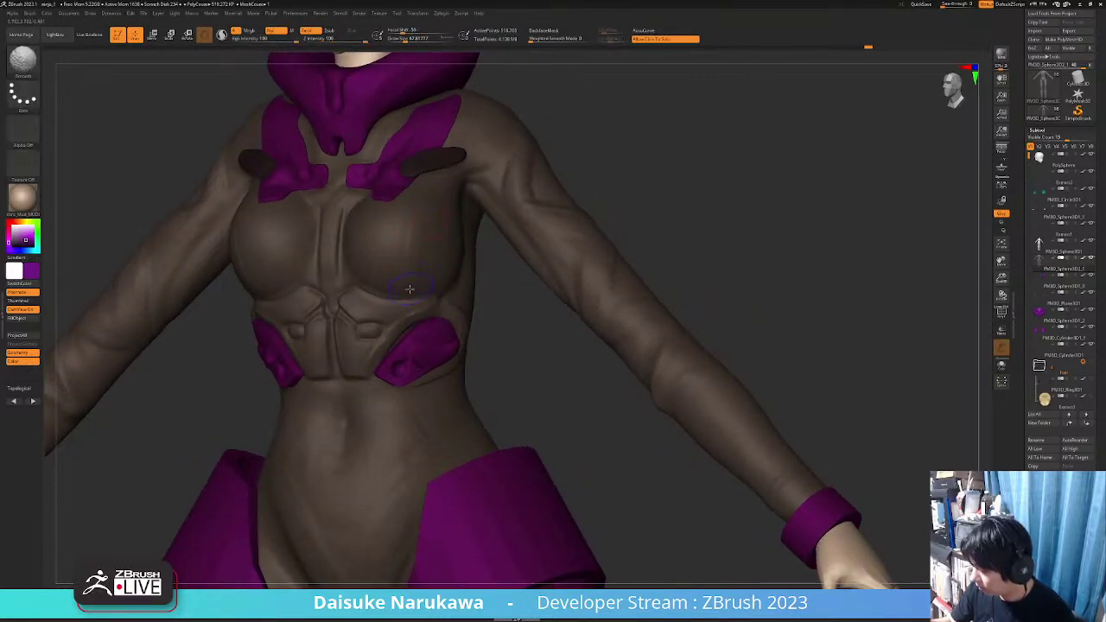
mouse_move(408, 278)
right_down()
mouse_move(389, 288)
mouse_move(342, 286)
mouse_move(434, 375)
mouse_move(418, 379)
mouse_move(414, 348)
mouse_move(437, 332)
right_up()
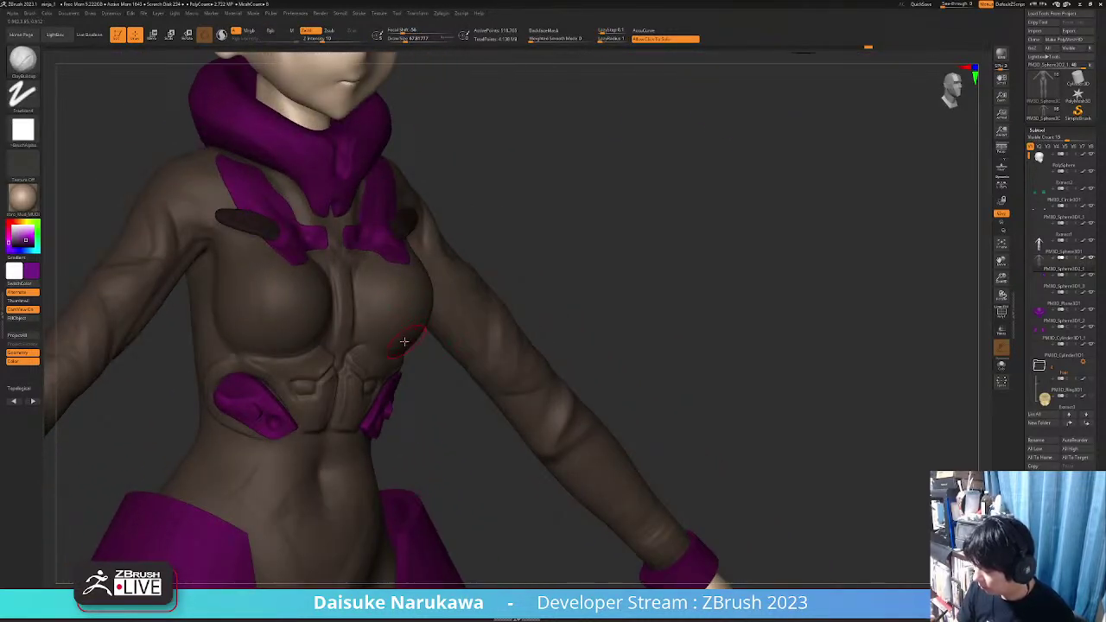
key(shift)
right_drag(337, 350, 433, 349)
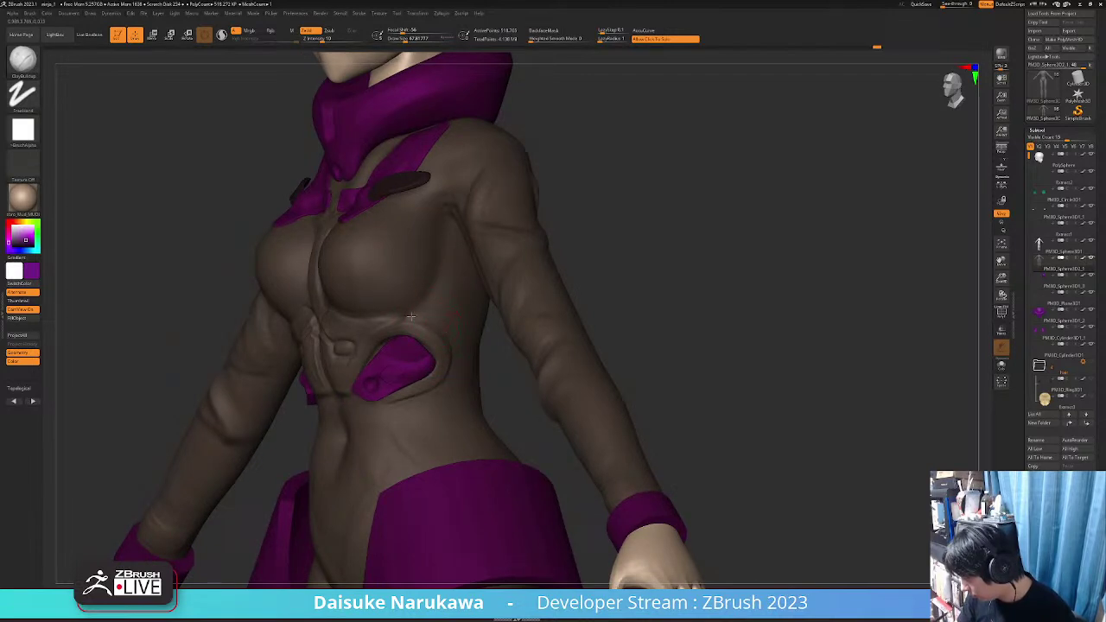
Build up a pair of abdominal panels on the bodysuit directly beneath the rib section
mouse_move(445, 360)
right_down()
mouse_move(484, 343)
mouse_move(428, 363)
mouse_move(457, 369)
mouse_move(400, 376)
mouse_move(496, 354)
mouse_move(459, 363)
mouse_move(484, 360)
mouse_move(450, 353)
mouse_move(454, 402)
mouse_move(475, 403)
mouse_move(459, 396)
mouse_move(553, 303)
right_up()
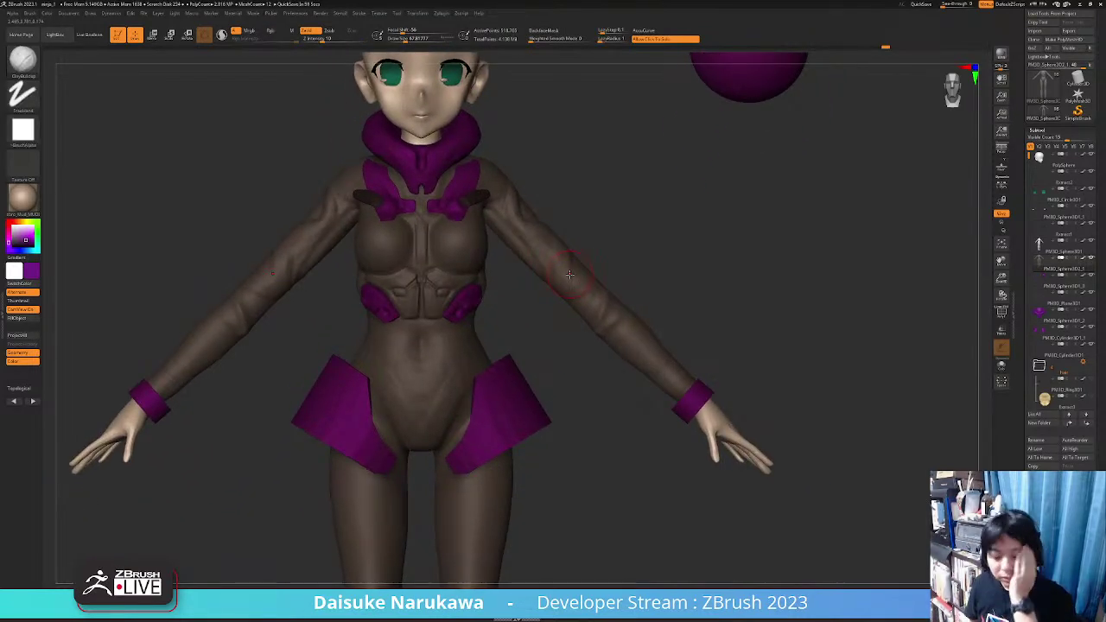
ctrl+right_drag(479, 284, 516, 318)
mouse_move(516, 318)
right_down()
mouse_move(484, 312)
mouse_move(480, 325)
mouse_move(459, 325)
mouse_move(466, 285)
right_up()
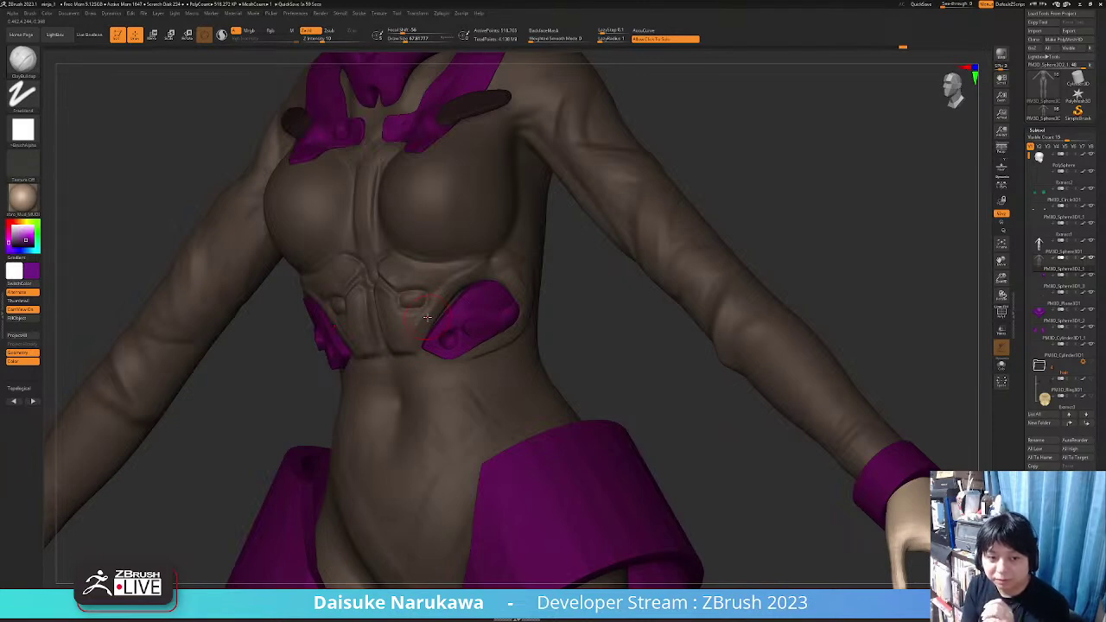
right_drag(485, 380, 415, 281)
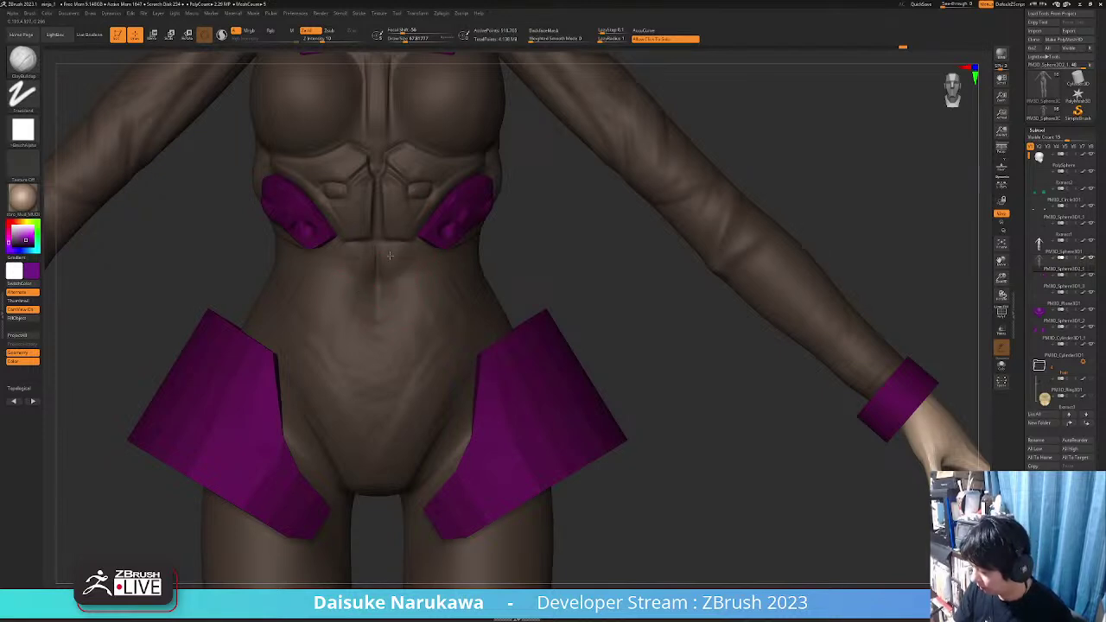
right_drag(419, 247, 389, 272)
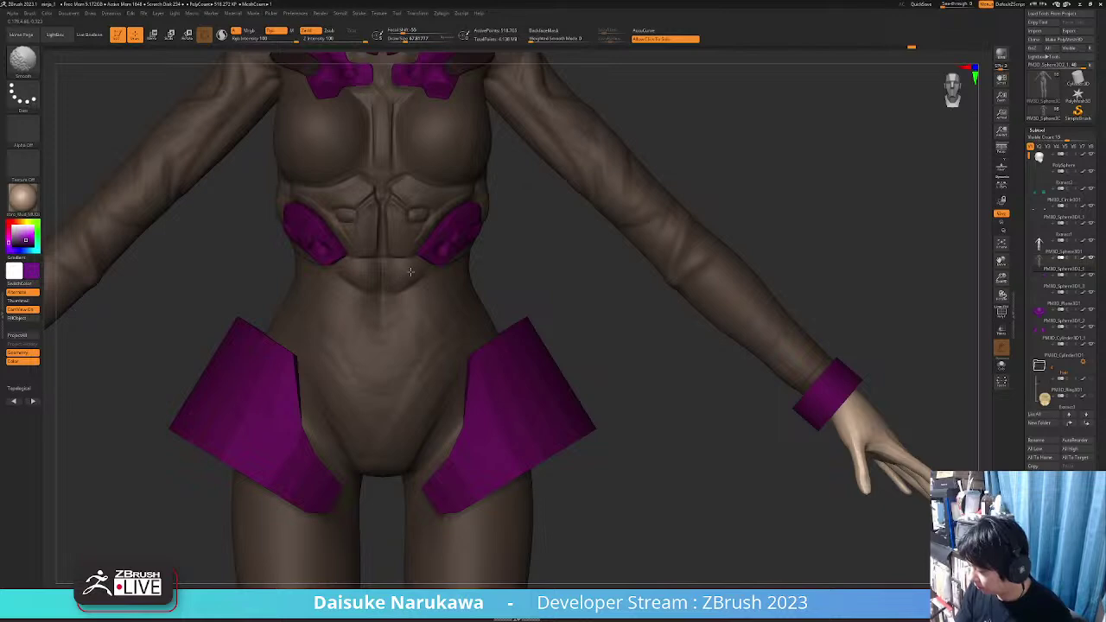
mouse_move(376, 253)
ctrl+right_down()
mouse_move(387, 304)
mouse_move(407, 286)
ctrl+right_up()
Carve the abdominal panels' centre groove and outline with DamStandard, isolating the bodysuit to clean up their edges
drag(385, 308, 382, 266)
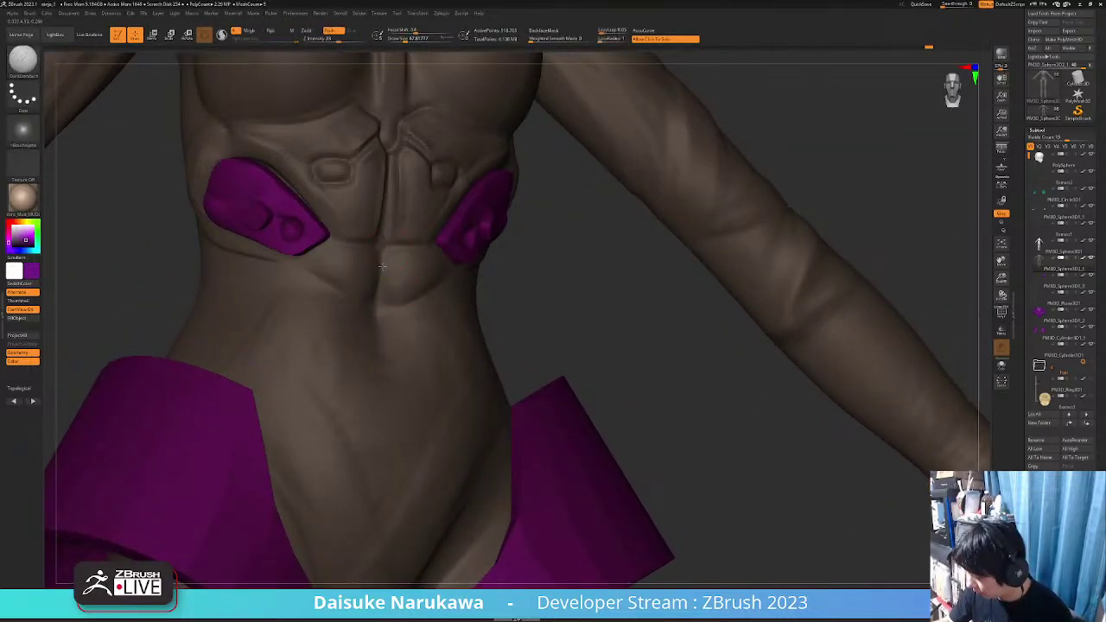
right_drag(386, 310, 384, 303)
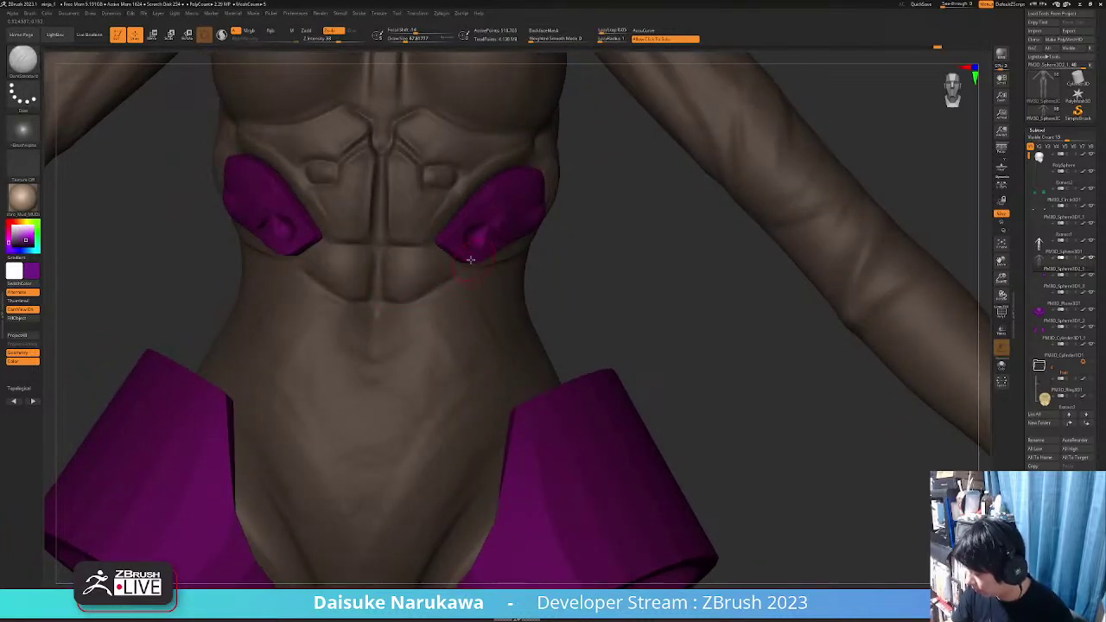
right_drag(470, 260, 471, 285)
key(alt+s)
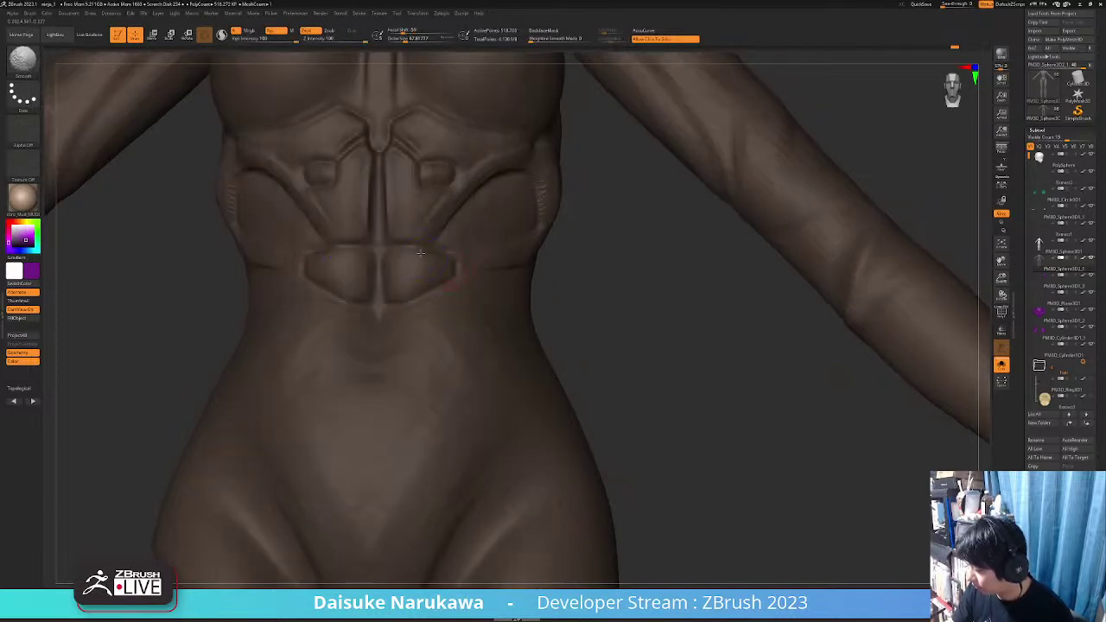
ctrl+right_drag(597, 281, 454, 243)
key(alt+s)
Sculpt folds at the sides of the waist with ClayBuildup and smooth them into the bodysuit
click(23, 61)
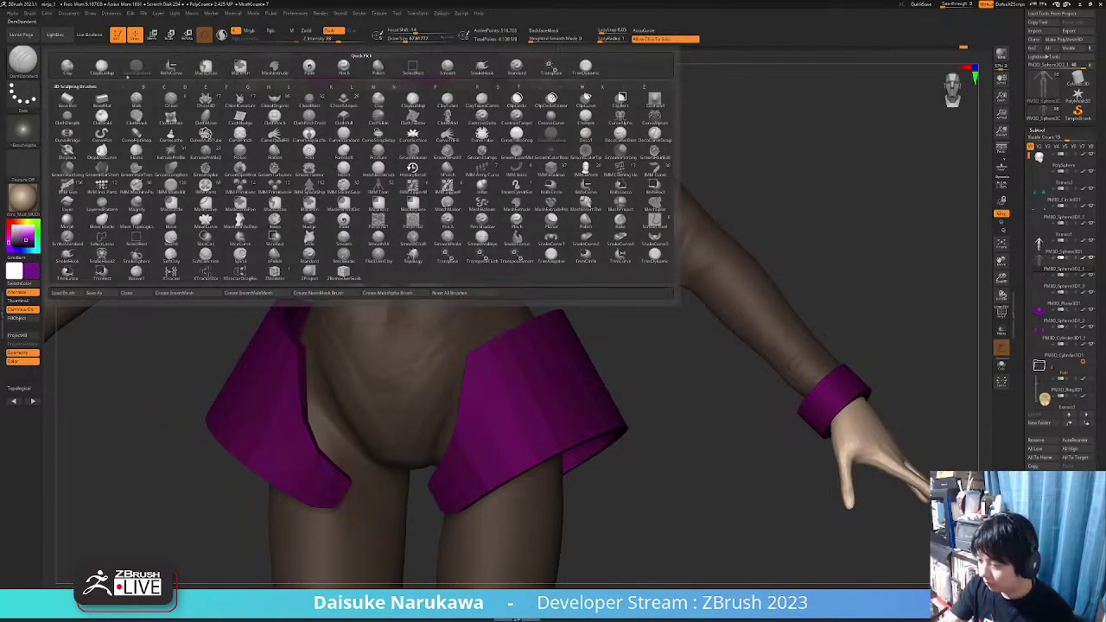
click(101, 68)
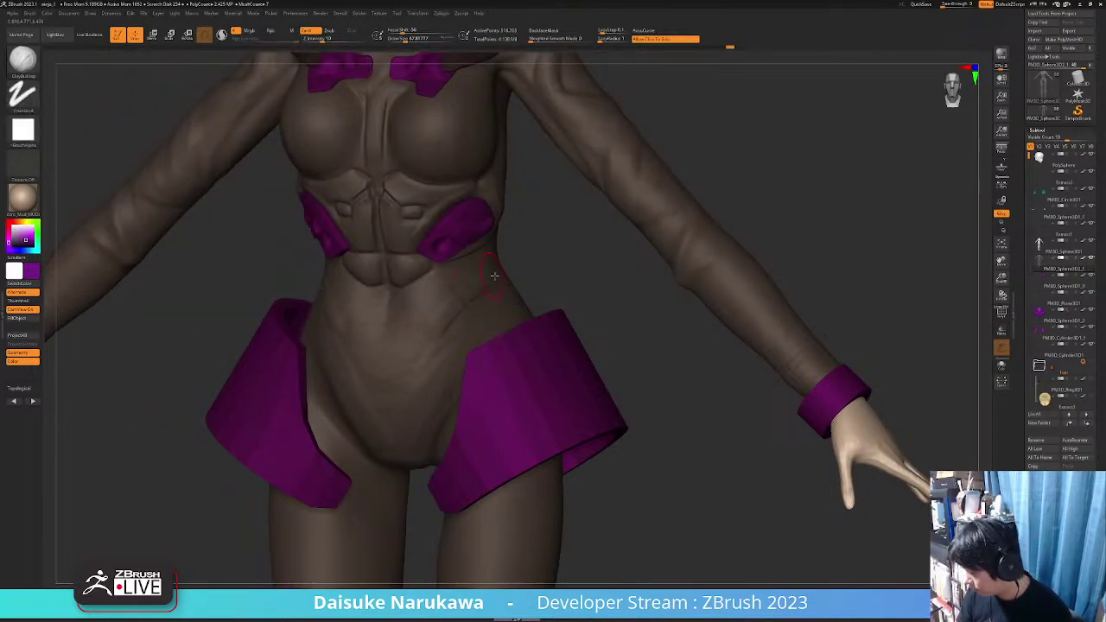
right_drag(494, 275, 502, 255)
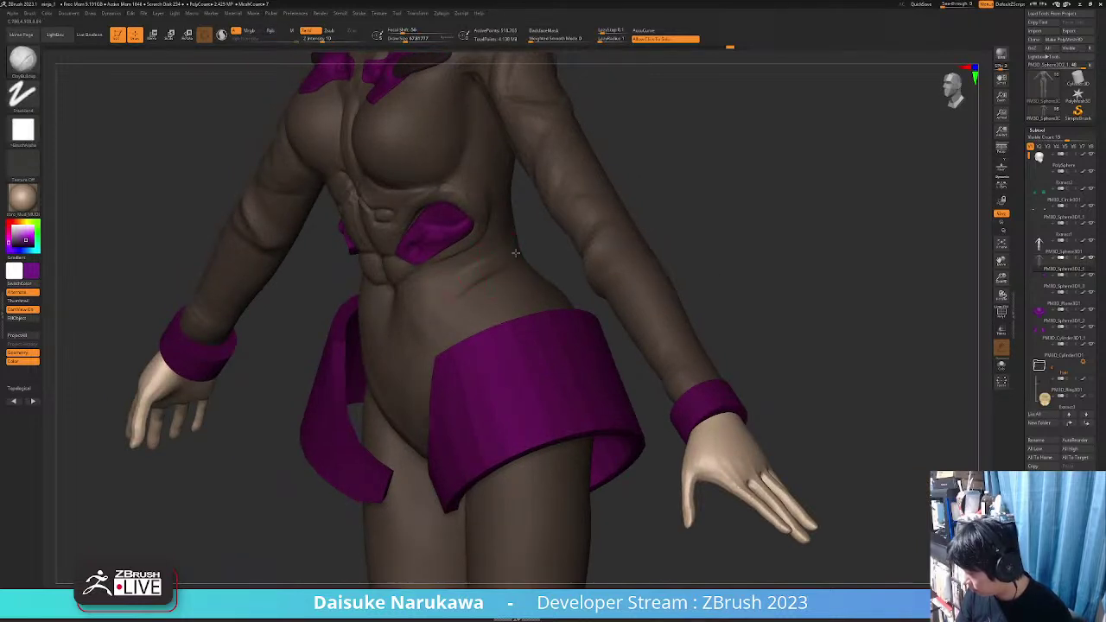
key(shift)
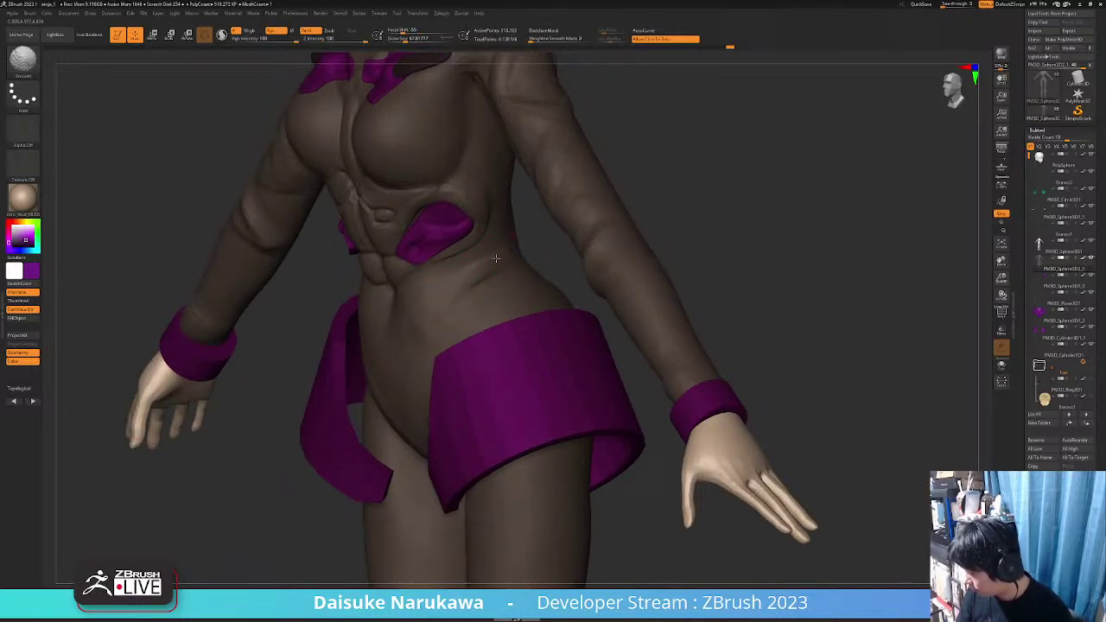
mouse_move(440, 303)
right_down()
mouse_move(501, 298)
mouse_move(412, 316)
right_up()
key(shift)
key(shift)
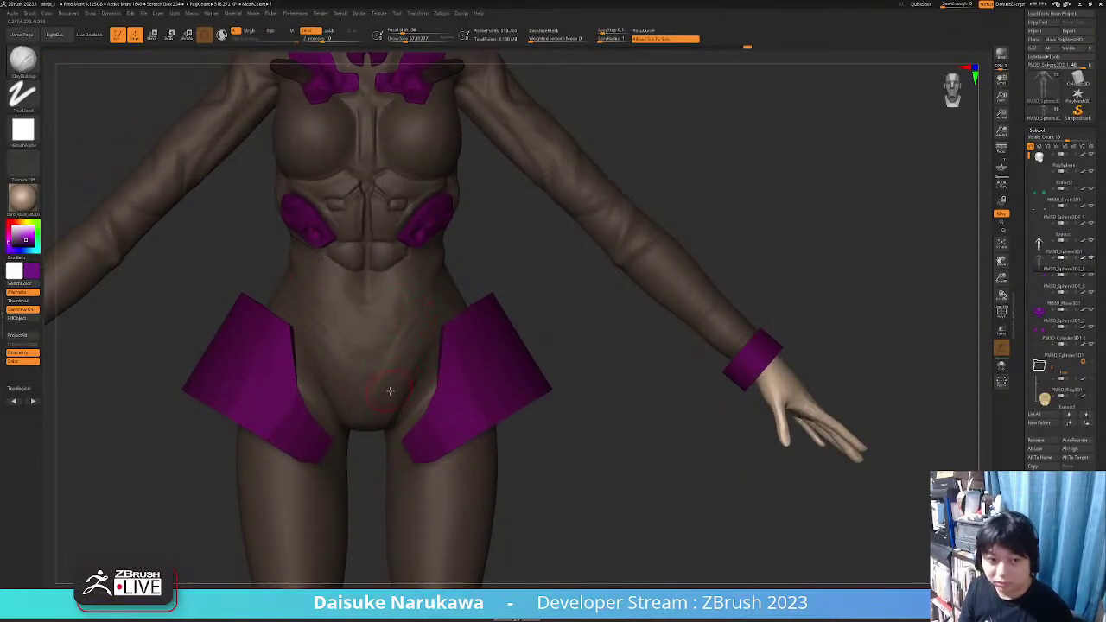
Try to extrude a new lasso-shaped armour plate at the side of the waist from the purple armour subtool
alt+right_drag(395, 387, 415, 353)
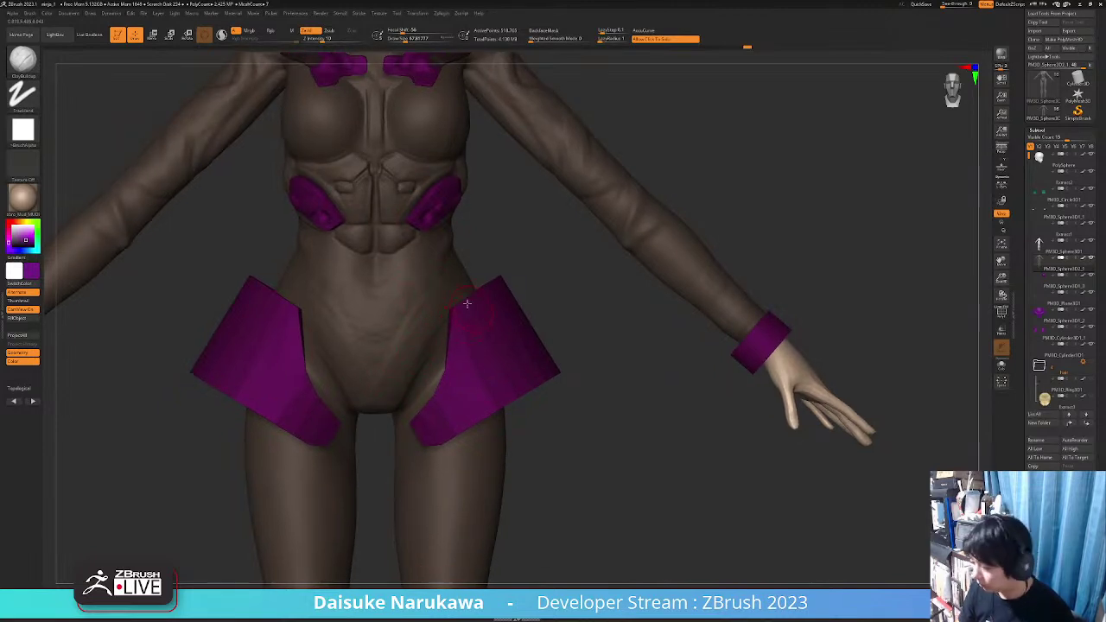
ctrl+right_drag(467, 303, 450, 327)
right_drag(467, 325, 429, 327)
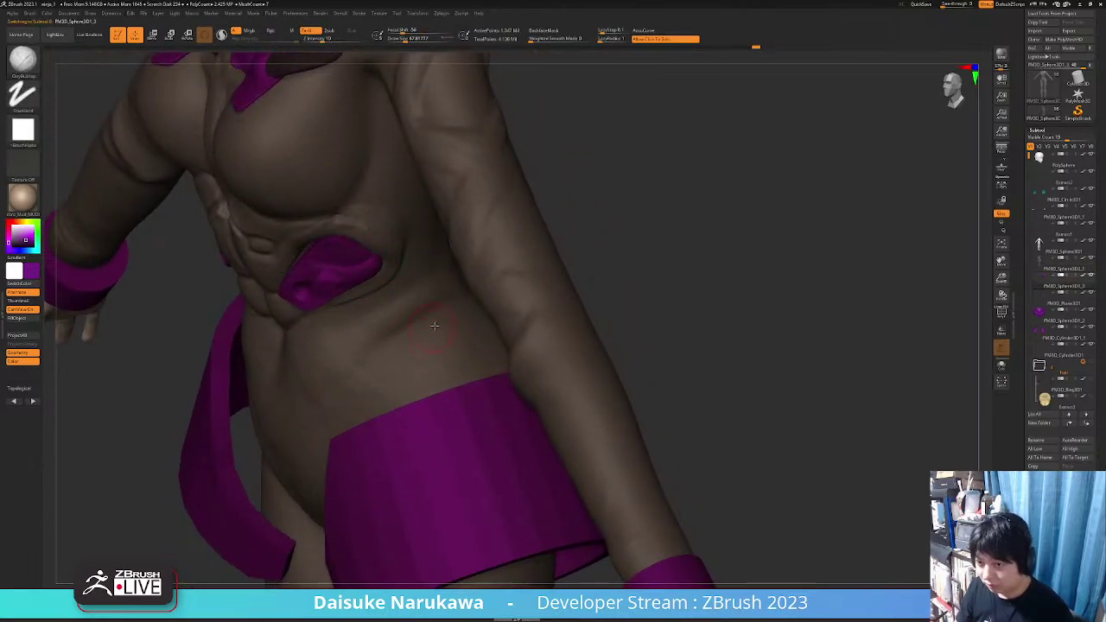
mouse_move(452, 309)
ctrl+mouse_down()
mouse_move(367, 302)
mouse_move(443, 360)
mouse_move(491, 339)
mouse_move(467, 300)
ctrl+mouse_up()
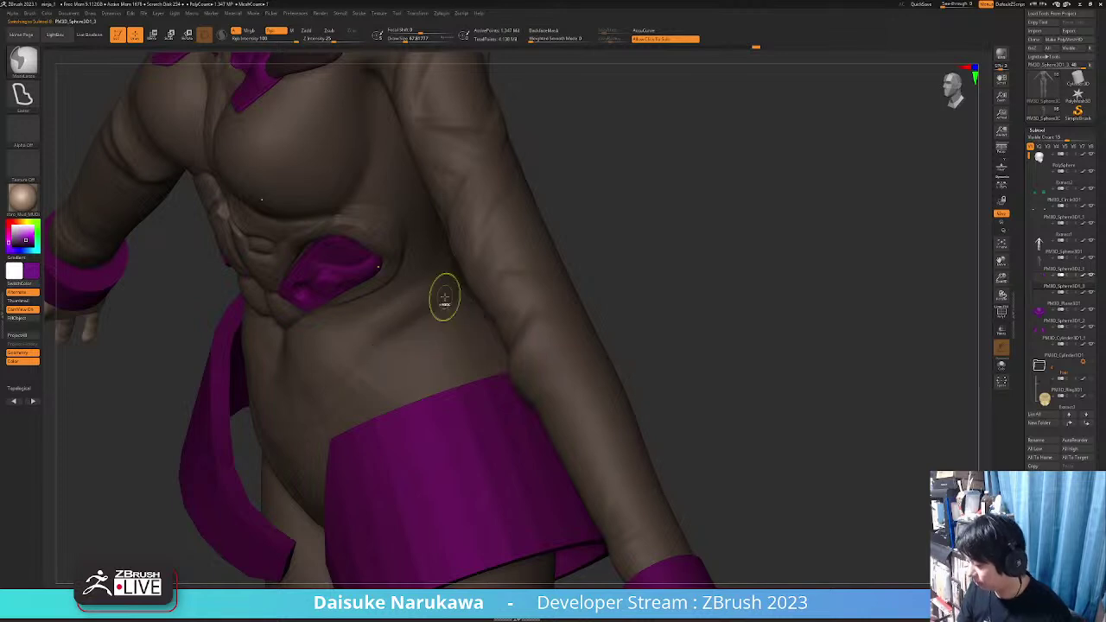
mouse_move(477, 342)
right_down()
mouse_move(462, 353)
mouse_move(444, 326)
right_up()
right_drag(375, 273, 490, 314)
mouse_move(424, 298)
right_down()
mouse_move(376, 340)
mouse_move(398, 351)
right_up()
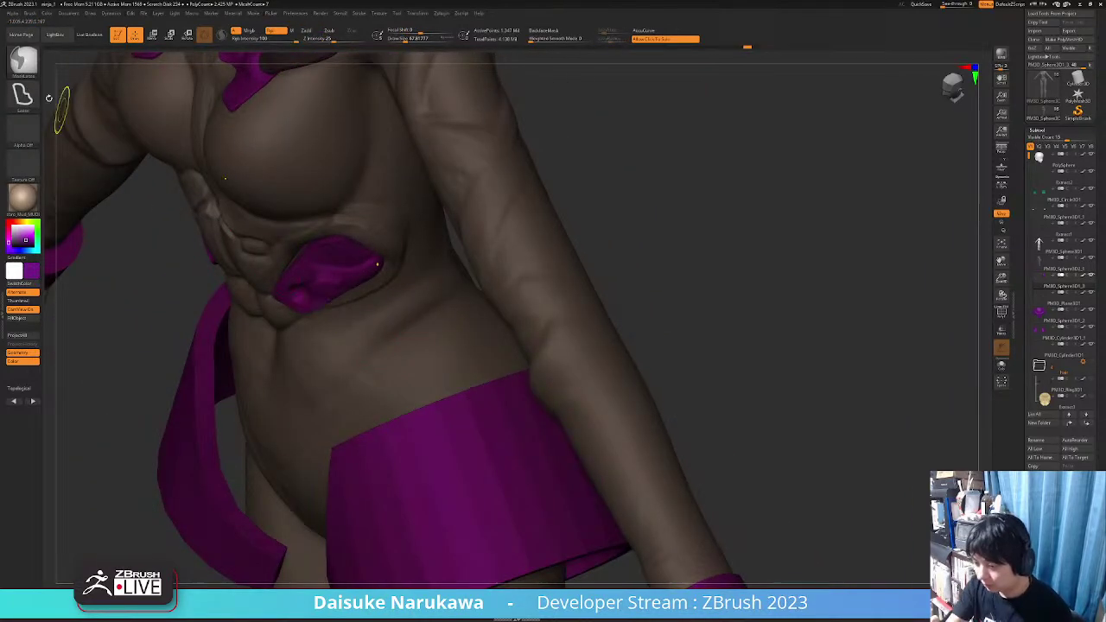
click(22, 61)
ctrl+click(137, 68)
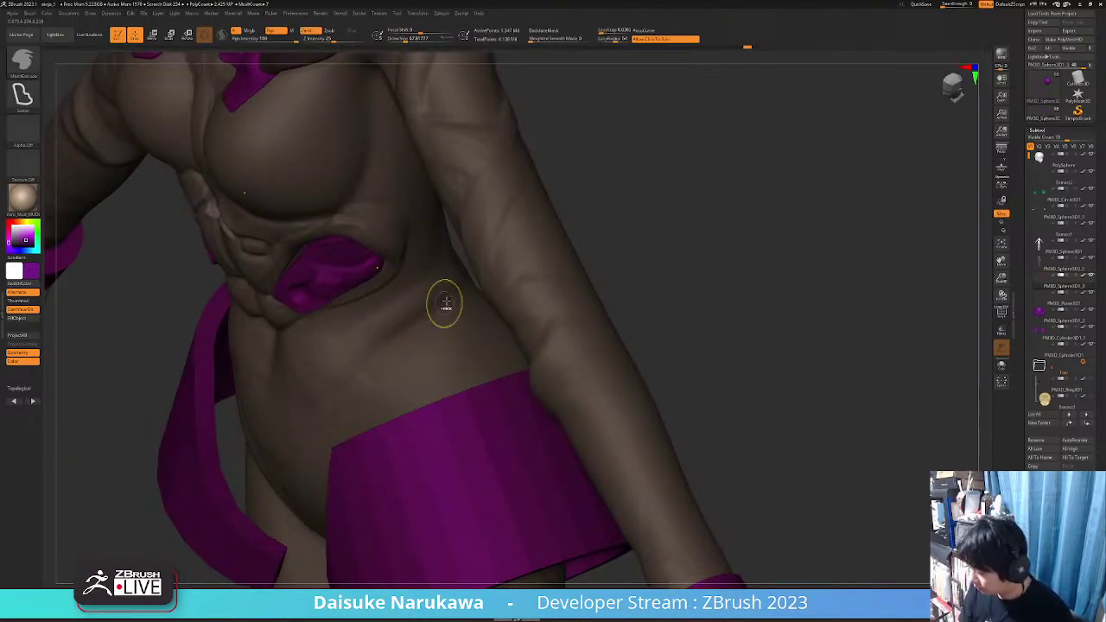
mouse_move(442, 304)
ctrl+mouse_down()
mouse_move(358, 358)
mouse_move(397, 391)
mouse_move(485, 343)
ctrl+mouse_up()
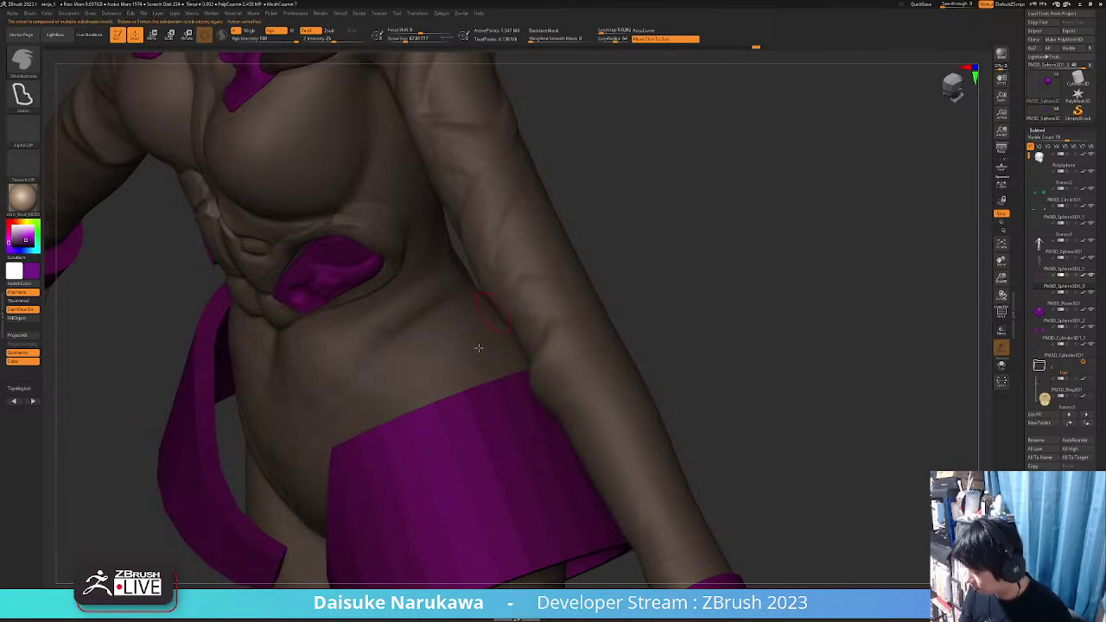
Extrude a lasso-shaped armour plate at the side of the waist from the PM3D_Plane3D1 subtool, mirrored on both sides
mouse_move(479, 348)
ctrl+right_down()
mouse_move(461, 365)
mouse_move(479, 358)
mouse_move(364, 278)
mouse_move(365, 256)
mouse_move(365, 369)
mouse_move(372, 323)
mouse_move(429, 227)
ctrl+right_up()
alt+click(380, 133)
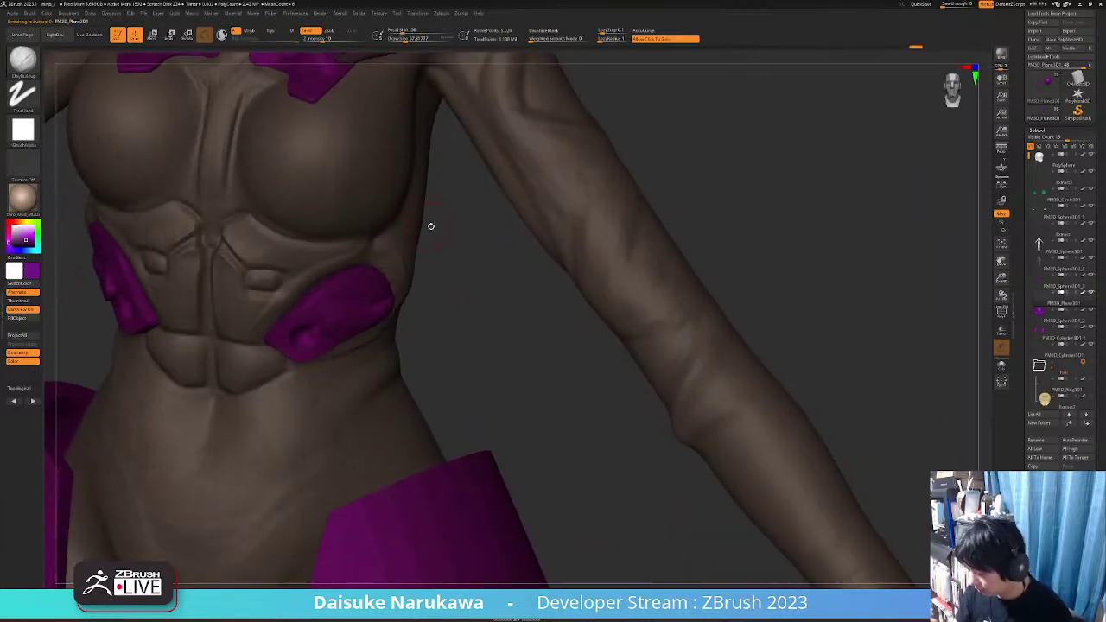
right_drag(488, 384, 405, 396)
mouse_move(535, 344)
ctrl+mouse_down()
mouse_move(425, 413)
mouse_move(481, 415)
mouse_move(547, 389)
mouse_move(553, 343)
ctrl+mouse_up()
mouse_move(466, 349)
right_down()
mouse_move(501, 346)
mouse_move(476, 394)
right_up()
mouse_move(668, 427)
right_down()
mouse_move(641, 425)
mouse_move(627, 389)
right_up()
click(634, 428)
Lasso-mask the isolated plates with MaskLasso and turn the masked part into its own polygroup
ctrl+click(24, 63)
ctrl+click(81, 70)
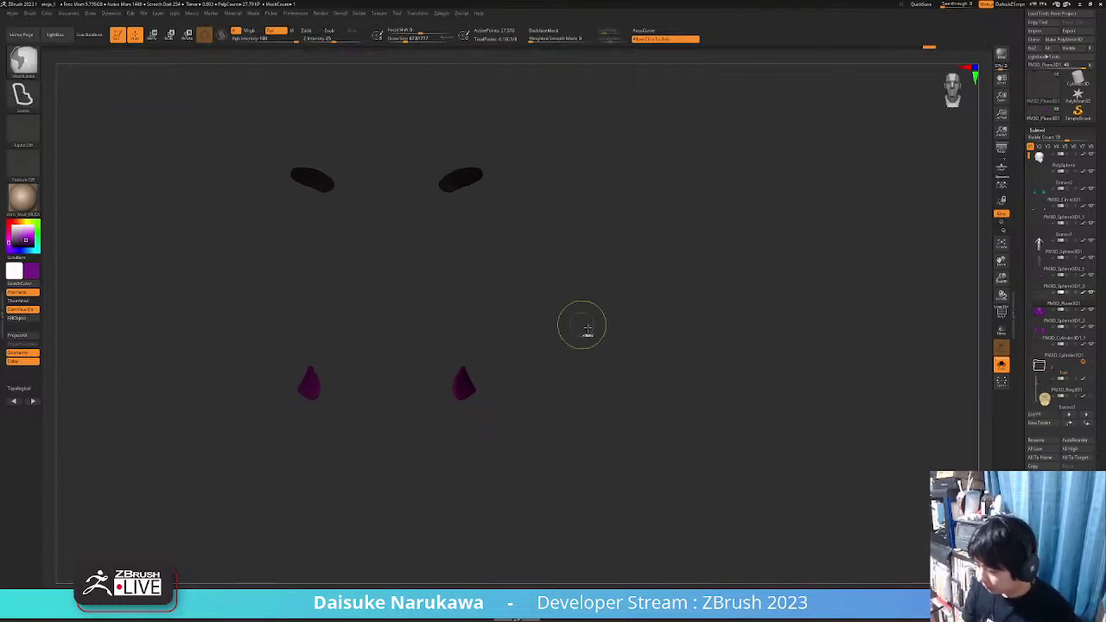
mouse_move(579, 332)
ctrl+mouse_down()
mouse_move(454, 508)
mouse_move(596, 474)
ctrl+mouse_up()
ctrl+click(609, 465)
mouse_move(599, 348)
ctrl+mouse_down()
mouse_move(234, 351)
mouse_move(597, 466)
ctrl+mouse_up()
key(ctrl+w)
Isolate the upper plates' polygroup and split the hidden waist plates into a separate subtool
ctrl+shift+click(467, 379)
ctrl+right_drag(487, 439, 510, 435)
ctrl+shift+click(504, 469)
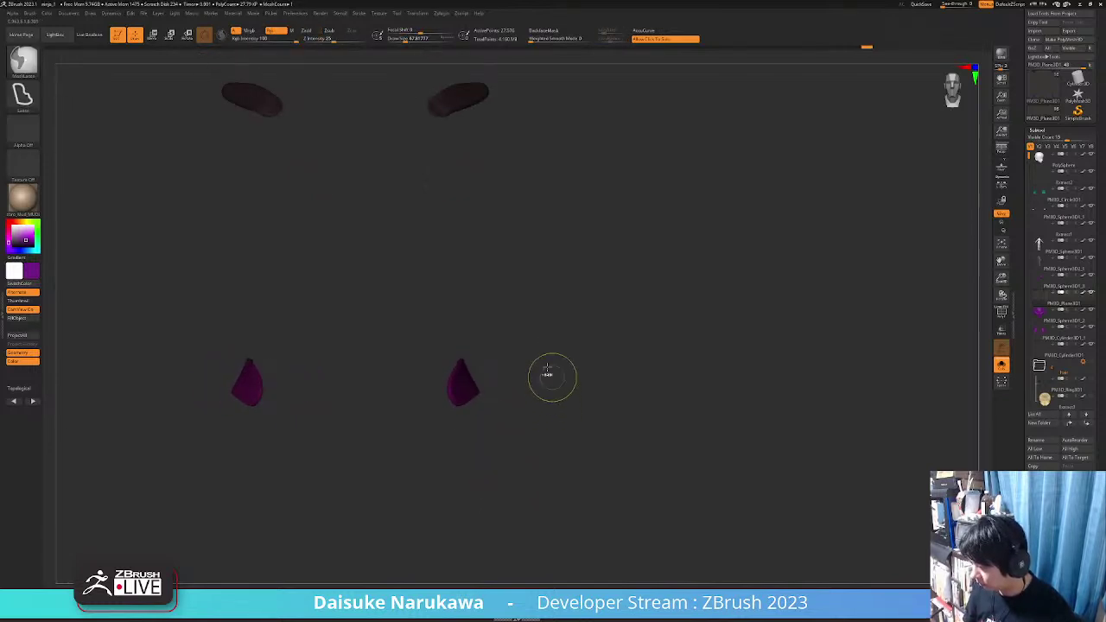
ctrl+shift+click(458, 99)
alt+right_drag(502, 257, 516, 313)
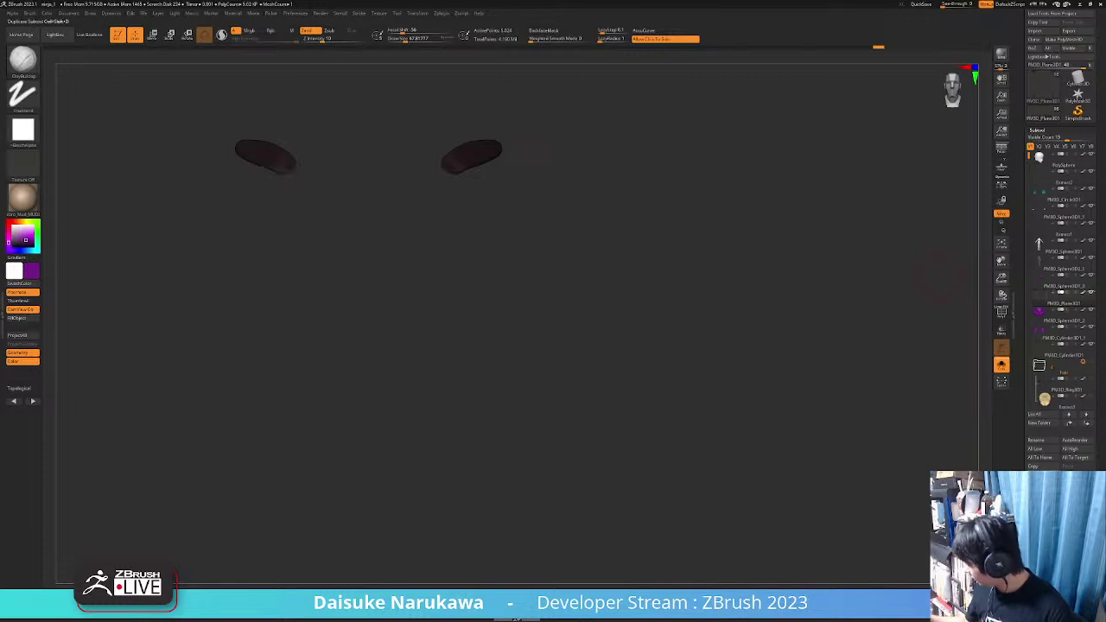
click(1044, 525)
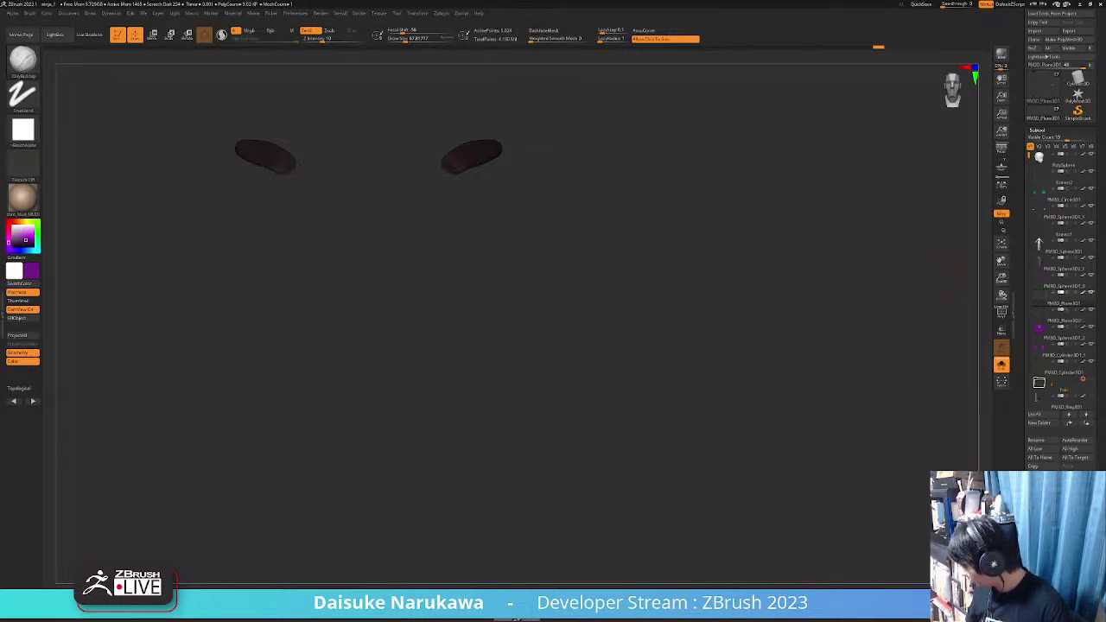
Show the whole character again and pull the new waist plates to fit the body with SnakeHook, using backface masking
click(1002, 365)
right_drag(655, 464, 435, 423)
alt+click(513, 401)
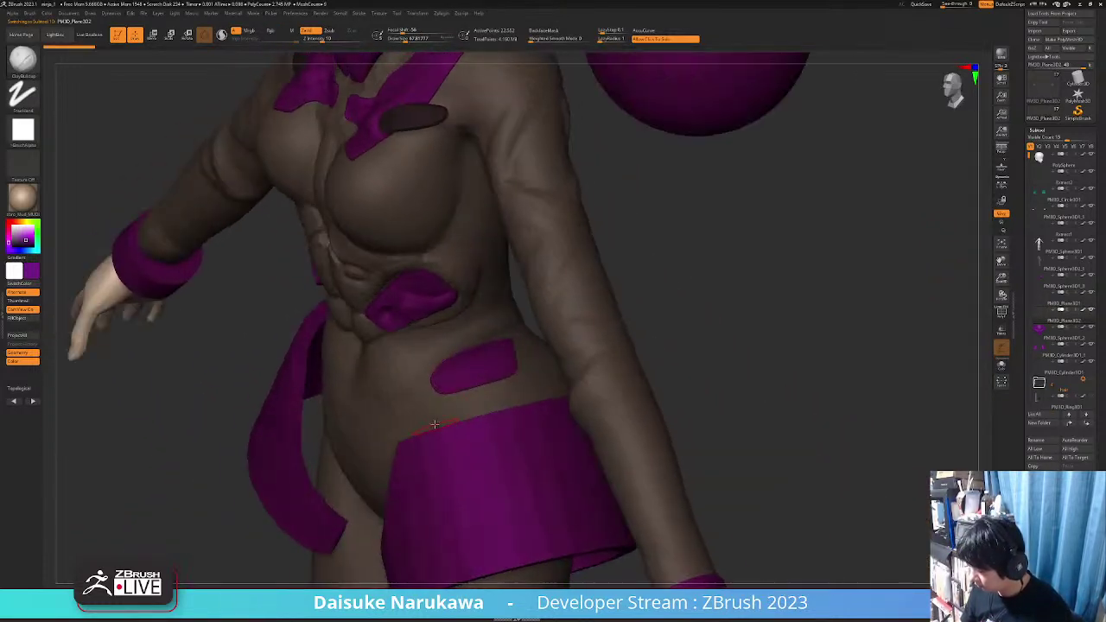
click(23, 62)
click(379, 68)
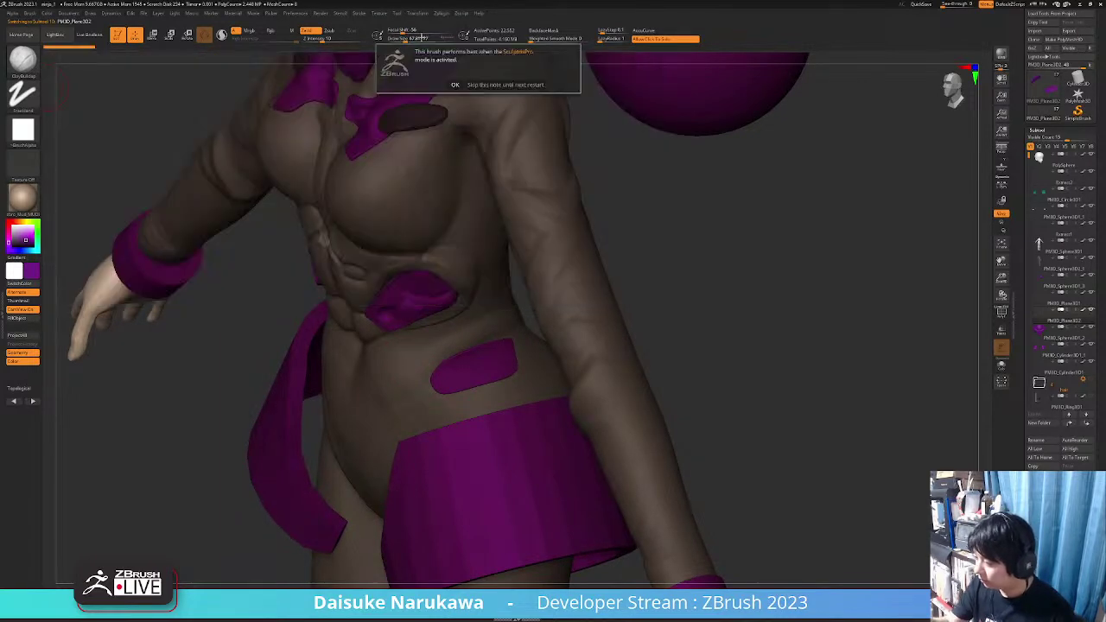
click(454, 84)
mouse_move(379, 391)
alt+right_down()
mouse_move(341, 381)
mouse_move(440, 401)
mouse_move(423, 393)
mouse_move(436, 389)
mouse_move(406, 403)
mouse_move(446, 404)
alt+right_up()
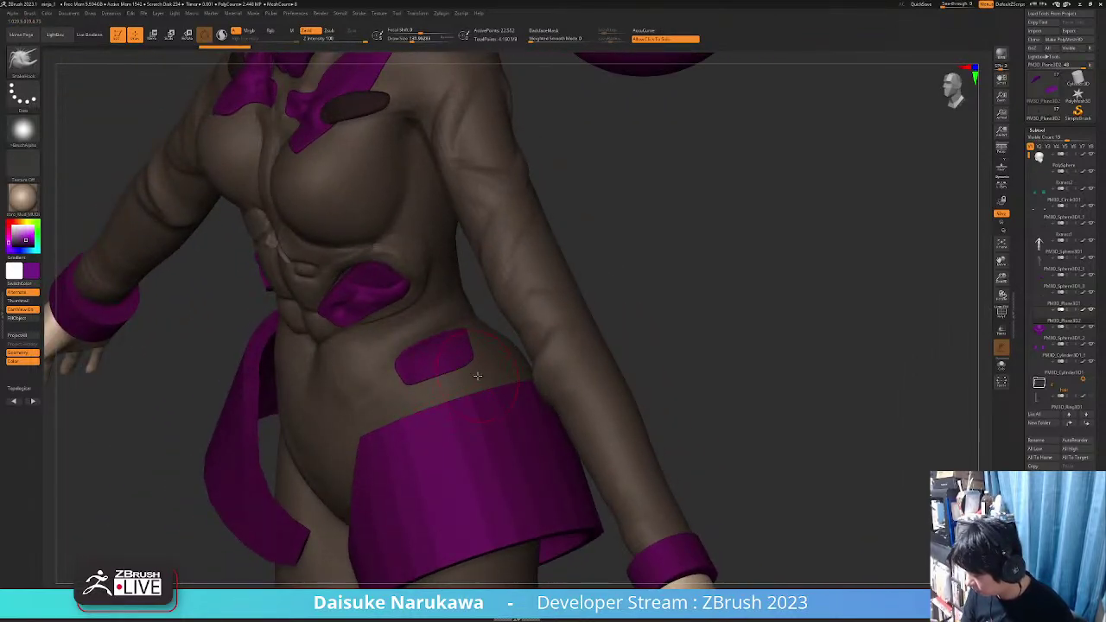
right_drag(465, 347, 441, 329)
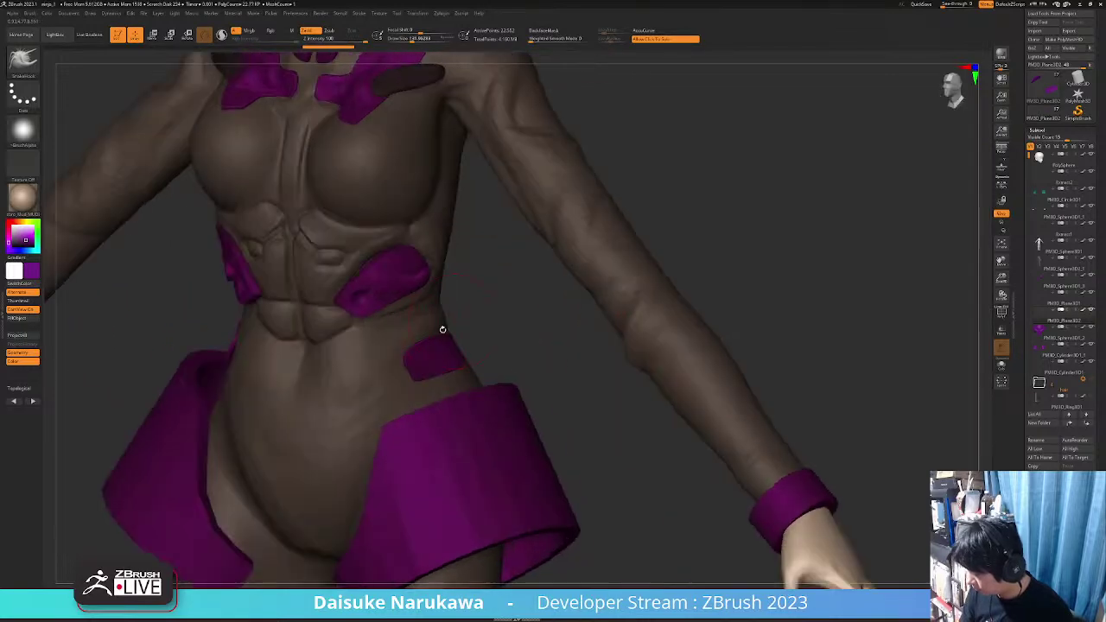
mouse_move(389, 376)
right_down()
mouse_move(389, 395)
mouse_move(471, 298)
mouse_move(435, 369)
right_up()
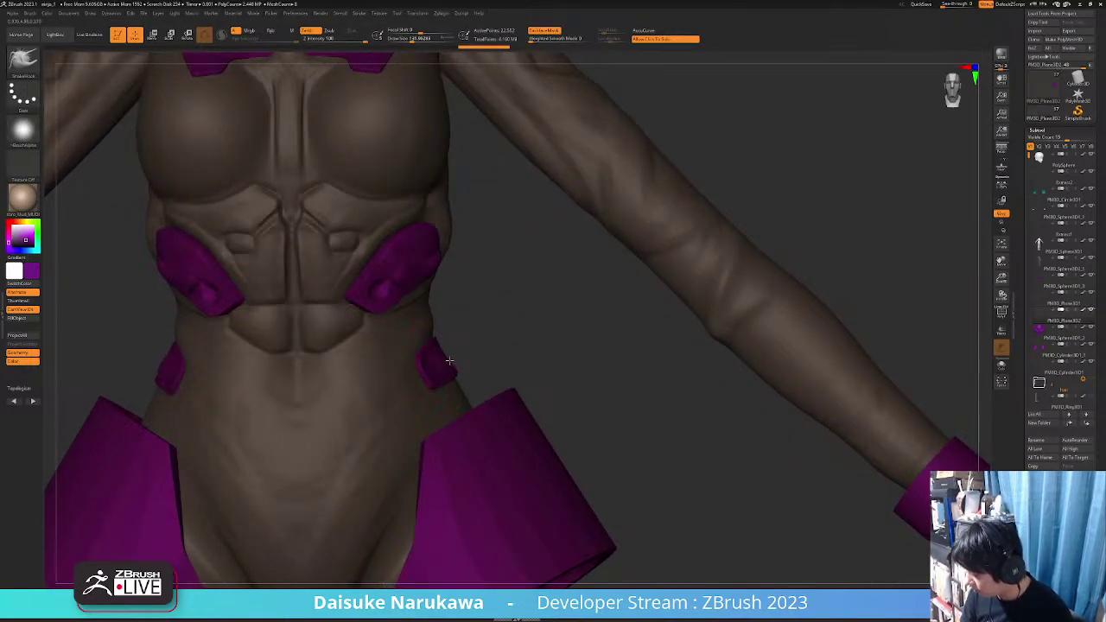
right_drag(499, 308, 399, 360)
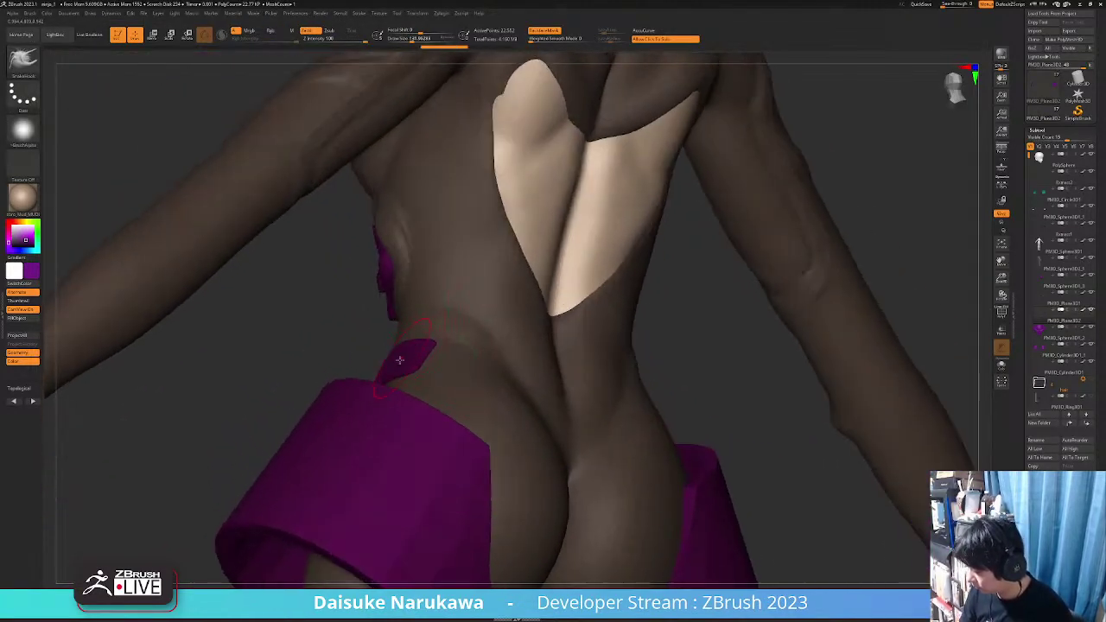
Turn off backface masking, remesh the waist plates and pull them into thicker rounded blocks with a larger SnakeHook brush
click(421, 40)
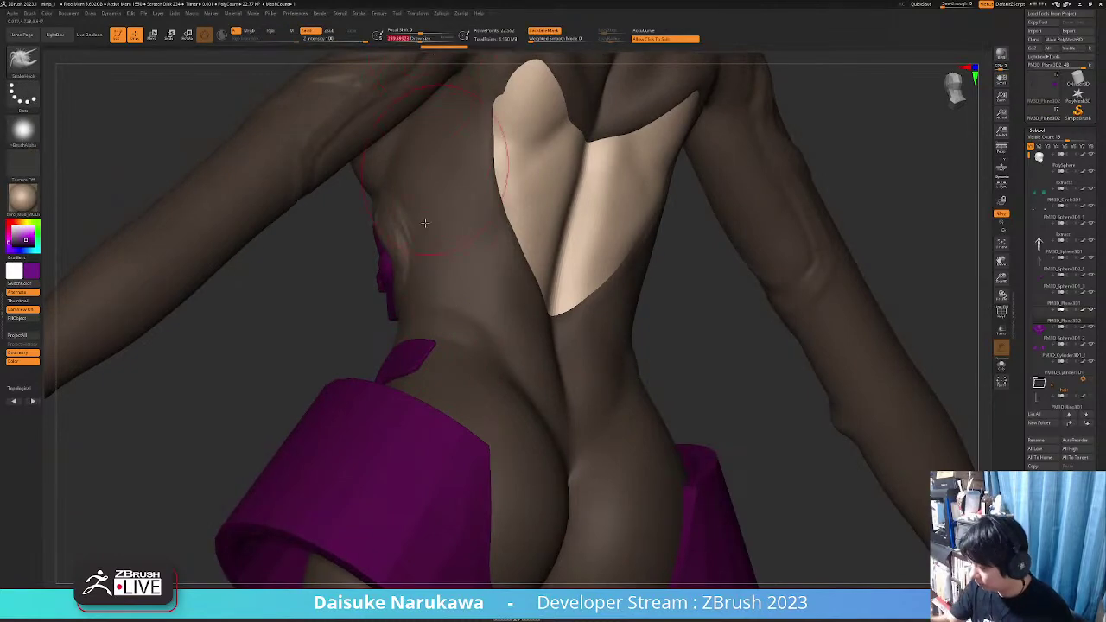
mouse_move(381, 364)
right_down()
mouse_move(408, 355)
mouse_move(377, 366)
mouse_move(357, 353)
mouse_move(388, 353)
mouse_move(455, 285)
mouse_move(437, 309)
mouse_move(447, 306)
mouse_move(456, 304)
mouse_move(335, 315)
right_up()
click(545, 31)
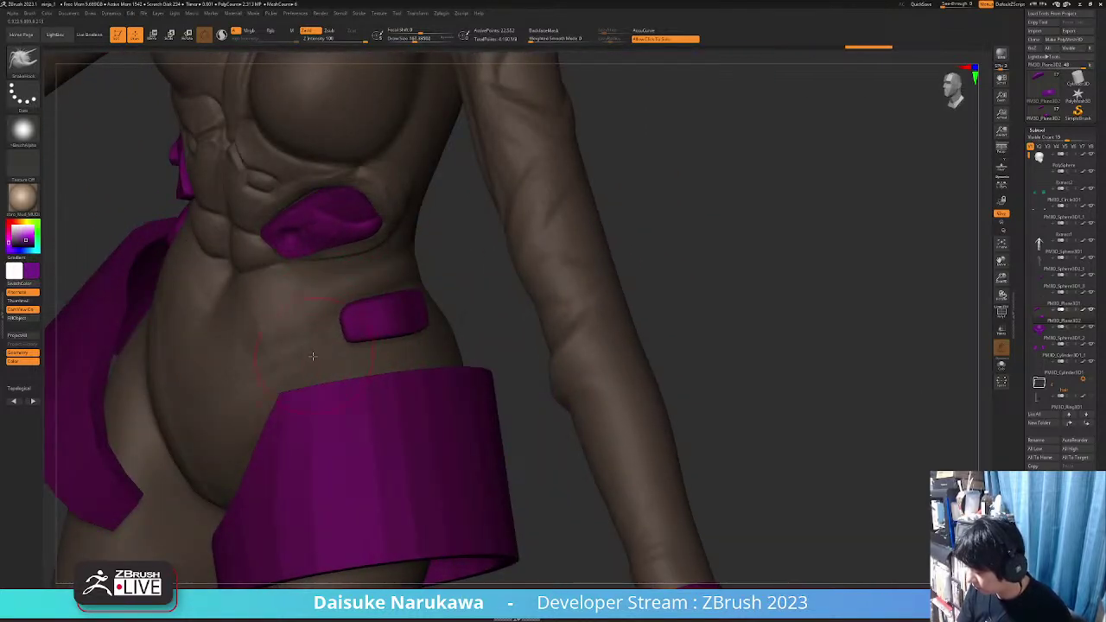
right_drag(313, 355, 443, 381)
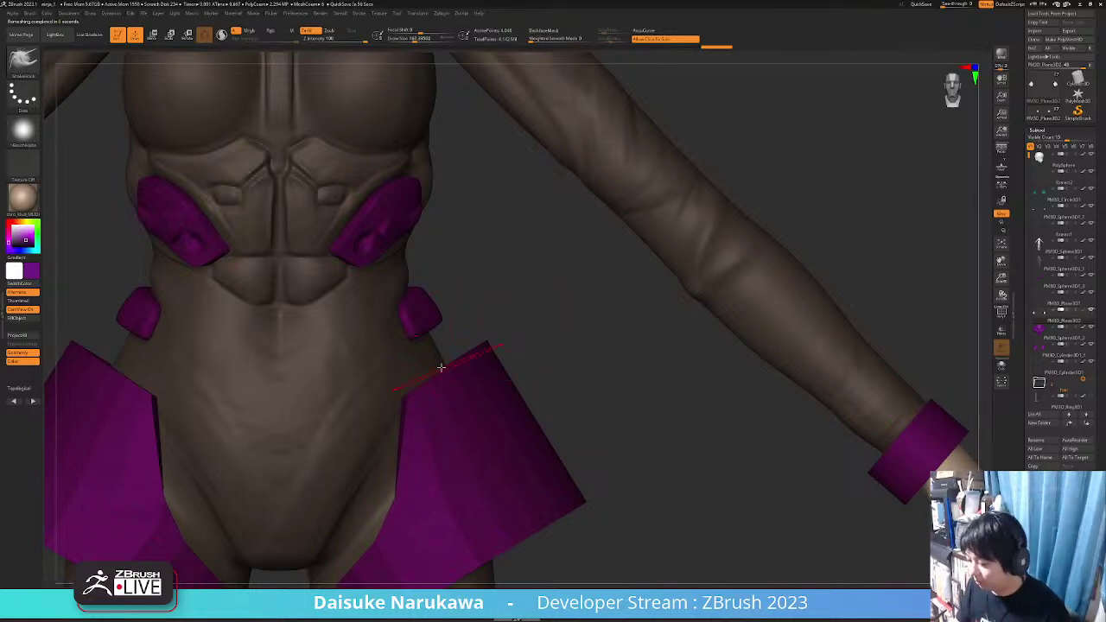
mouse_move(510, 320)
right_down()
mouse_move(367, 326)
mouse_move(349, 348)
right_up()
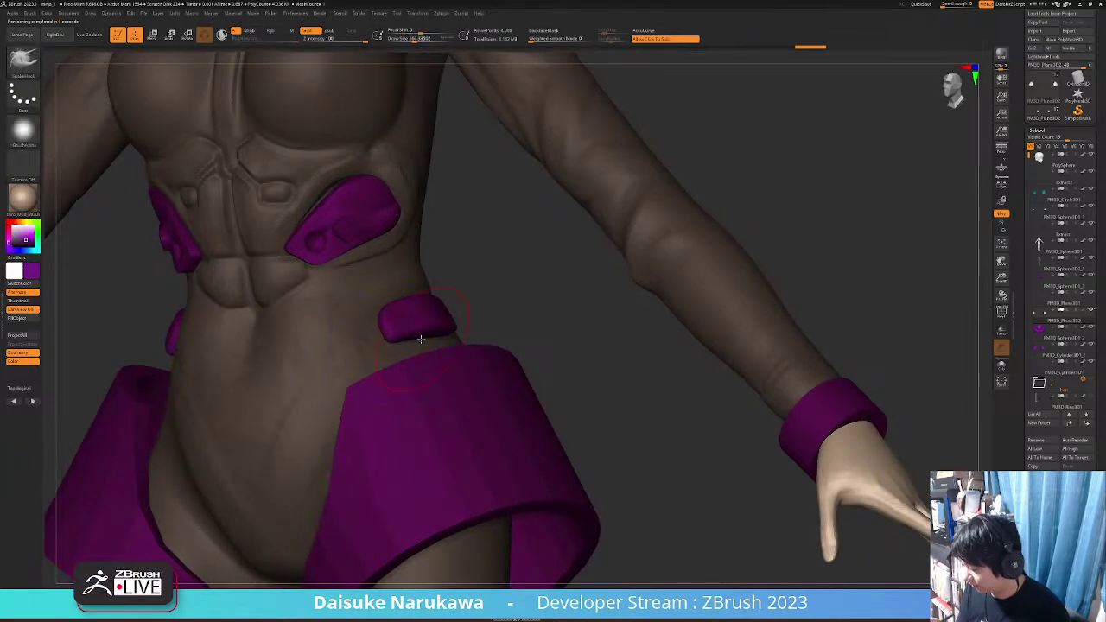
right_drag(420, 338, 384, 372)
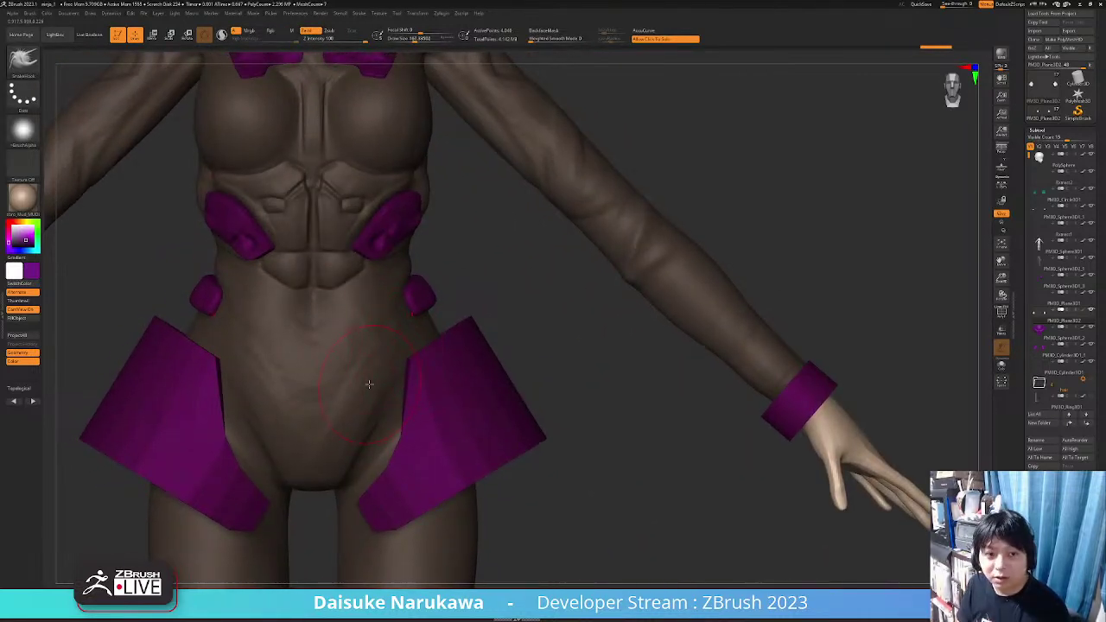
mouse_move(369, 383)
right_down()
mouse_move(390, 313)
mouse_move(375, 344)
right_up()
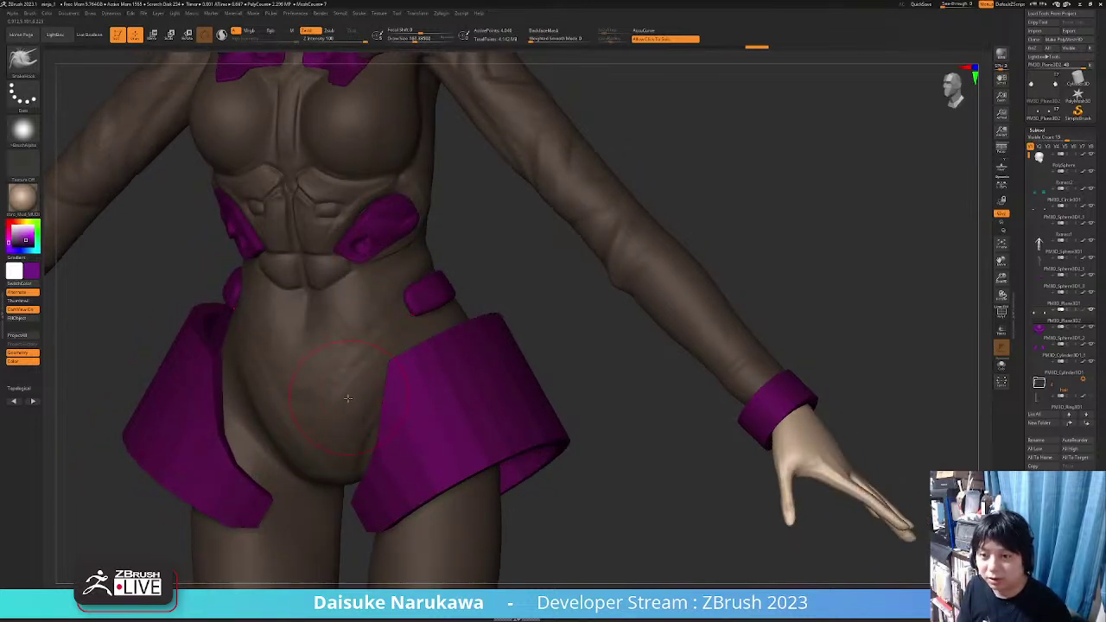
mouse_move(391, 321)
right_down()
mouse_move(377, 320)
mouse_move(452, 317)
mouse_move(415, 326)
mouse_move(414, 307)
right_up()
Build up a tapered V-shaped panel on the bodysuit's lower abdomen with a smaller ClayBuildup brush
alt+click(393, 302)
click(24, 59)
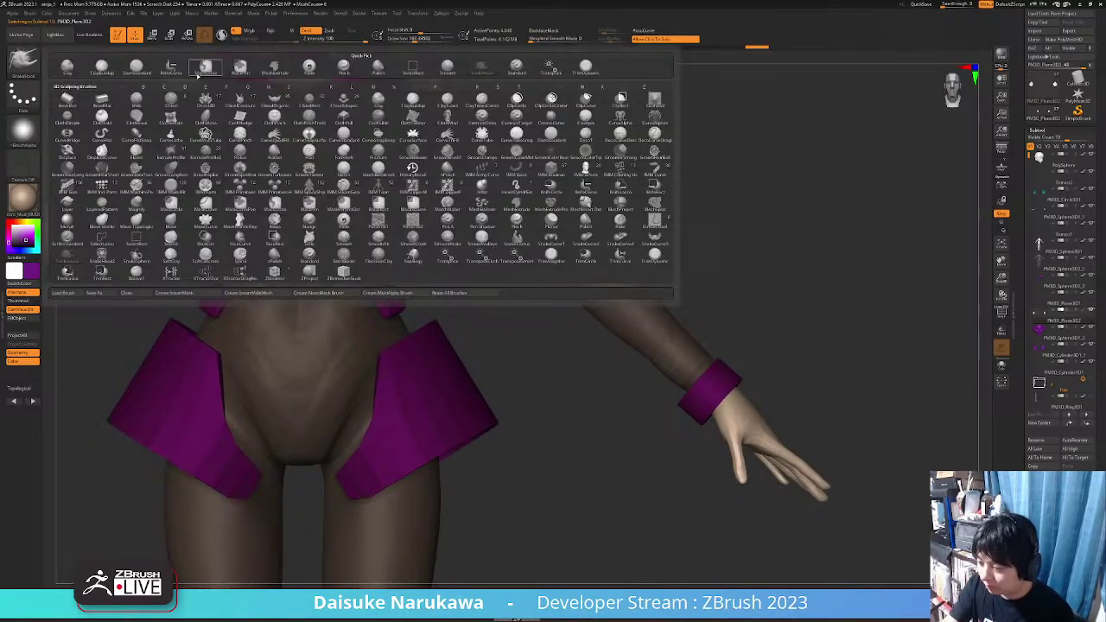
click(101, 222)
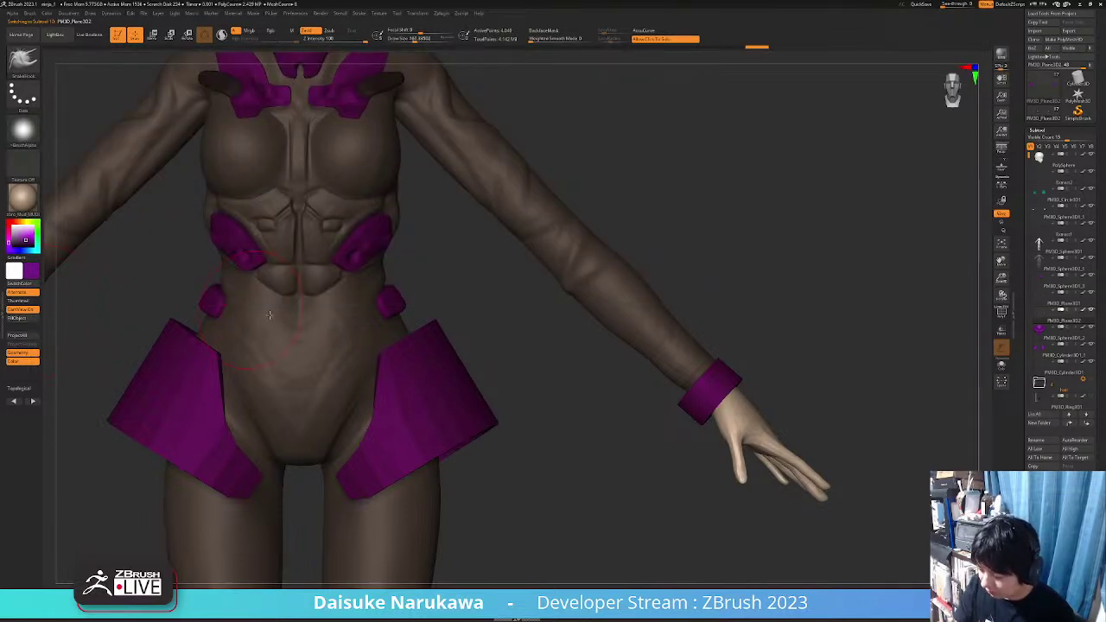
key(b)
click(102, 67)
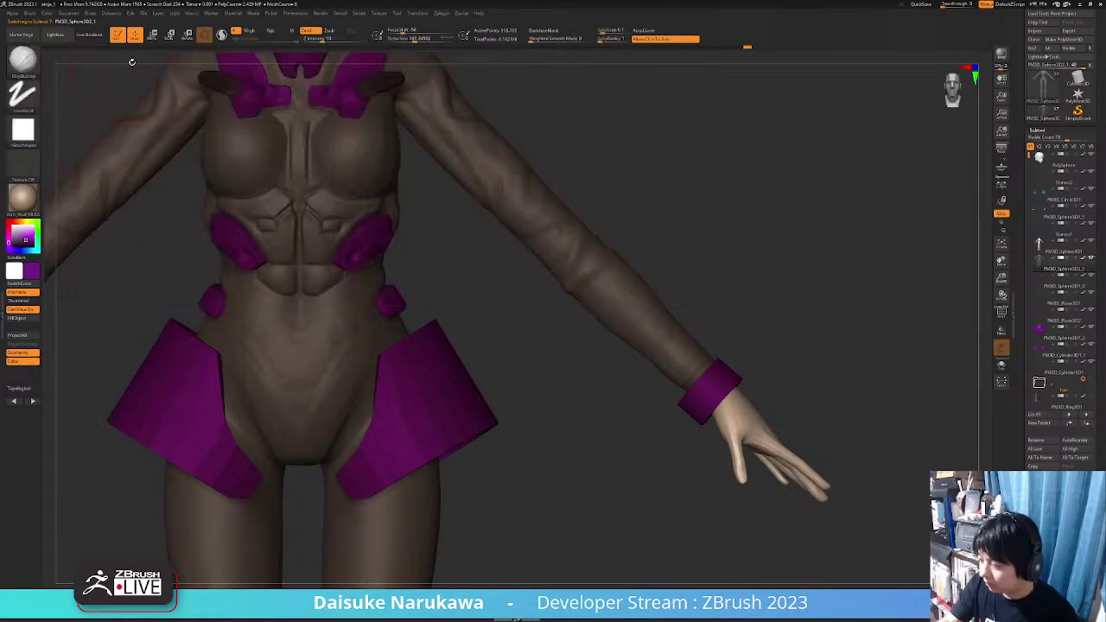
drag(415, 39, 397, 40)
alt+right_drag(344, 239, 375, 215)
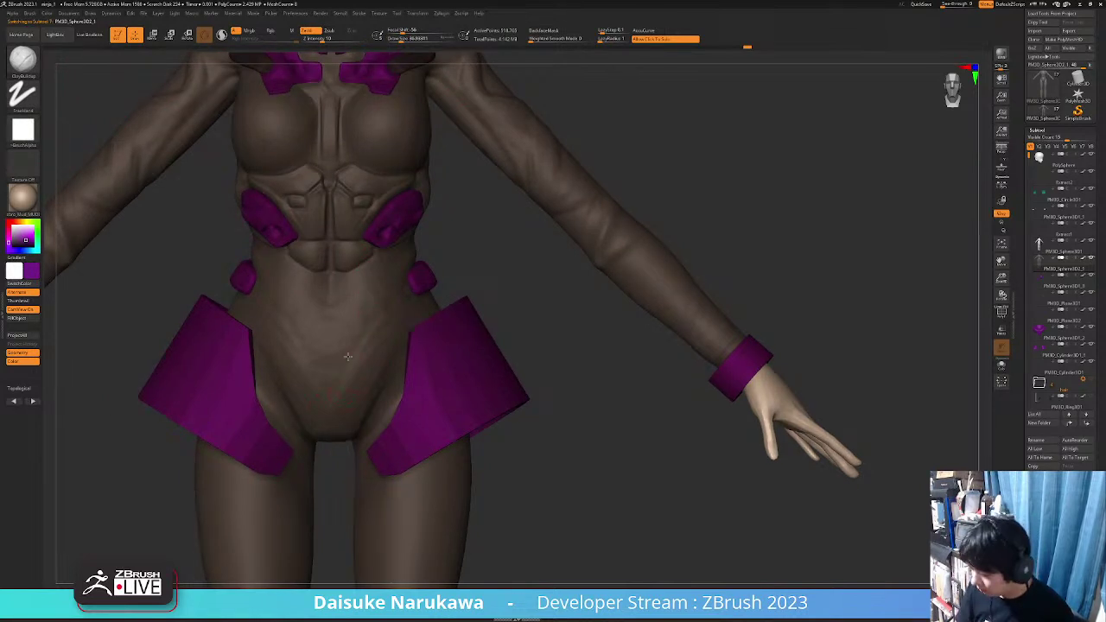
right_drag(367, 370, 366, 339)
click(417, 39)
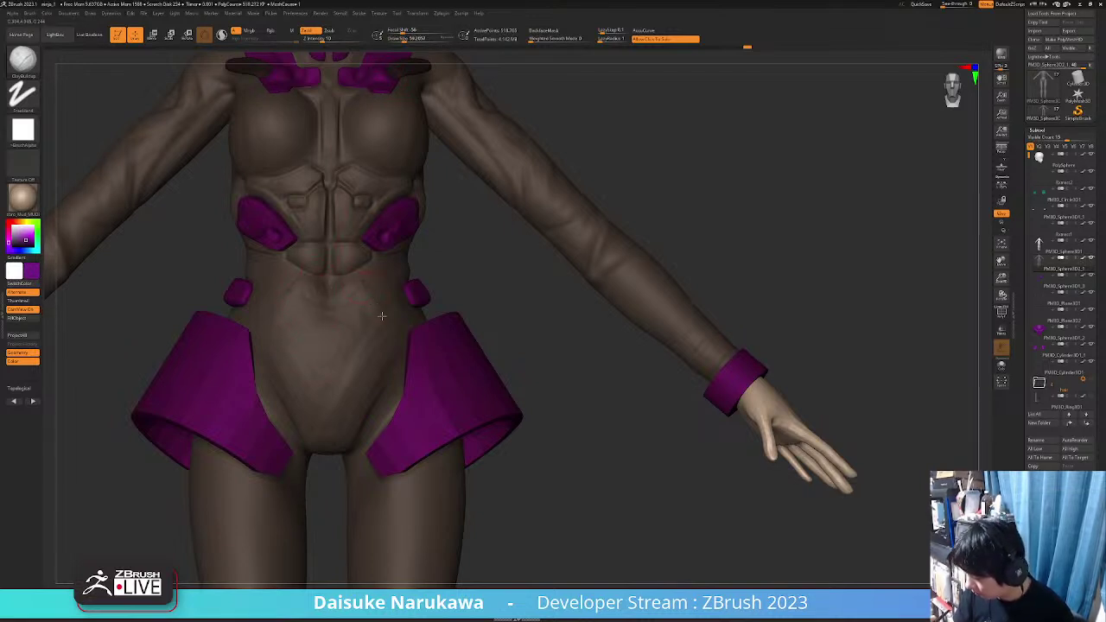
drag(385, 324, 382, 328)
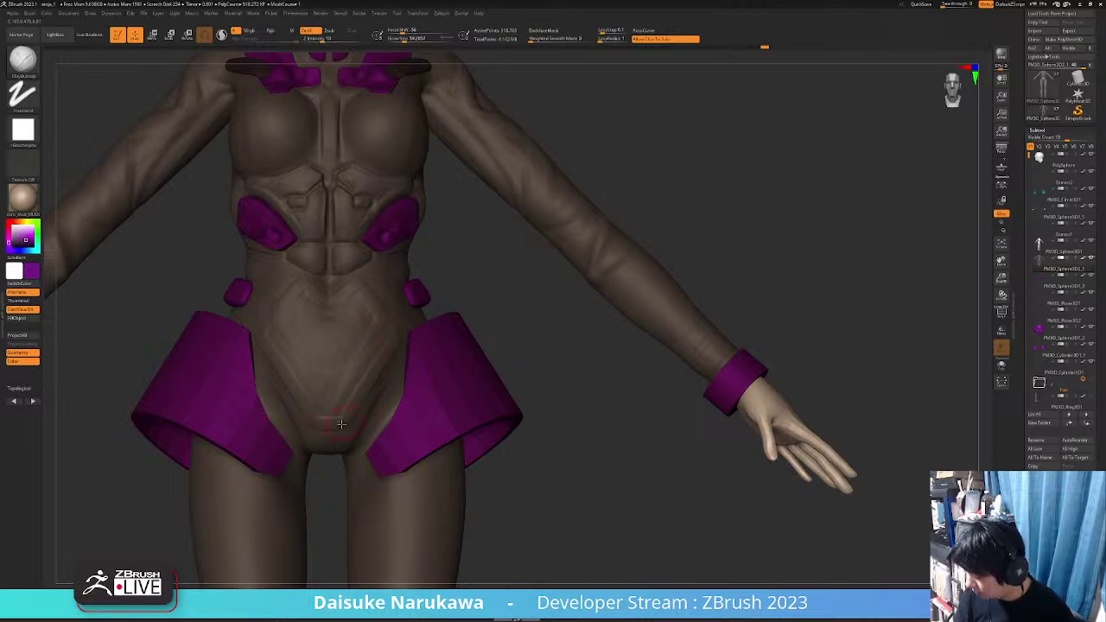
Smooth the lower-abdomen panel's surface and blend its inner ridges into one even shape
mouse_move(391, 342)
right_down()
mouse_move(357, 382)
mouse_move(379, 346)
mouse_move(366, 343)
right_up()
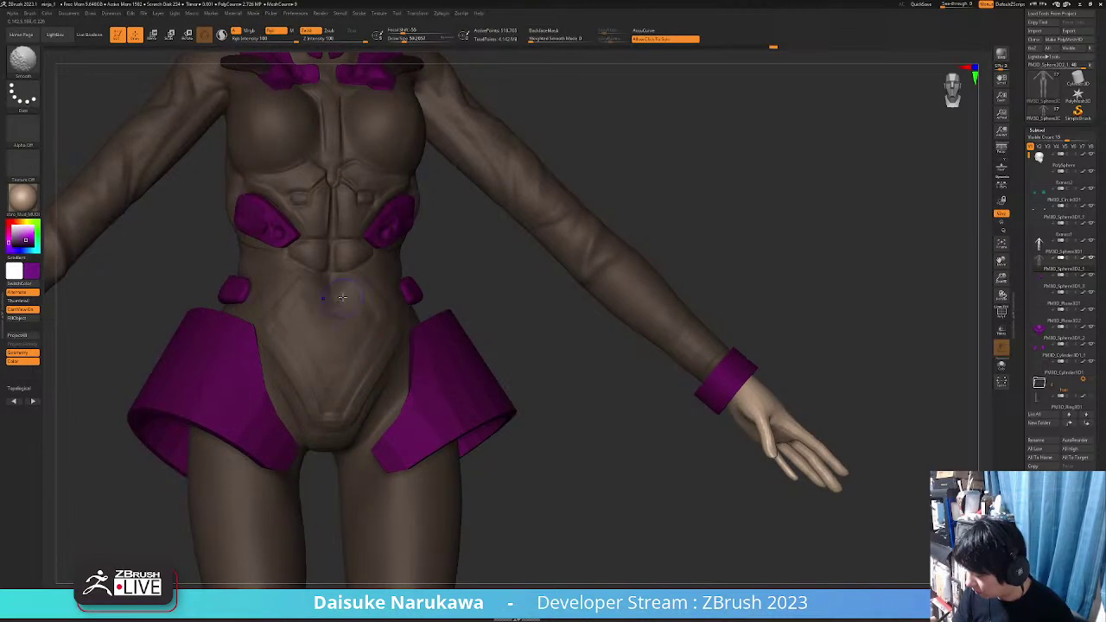
shift+drag(342, 297, 339, 287)
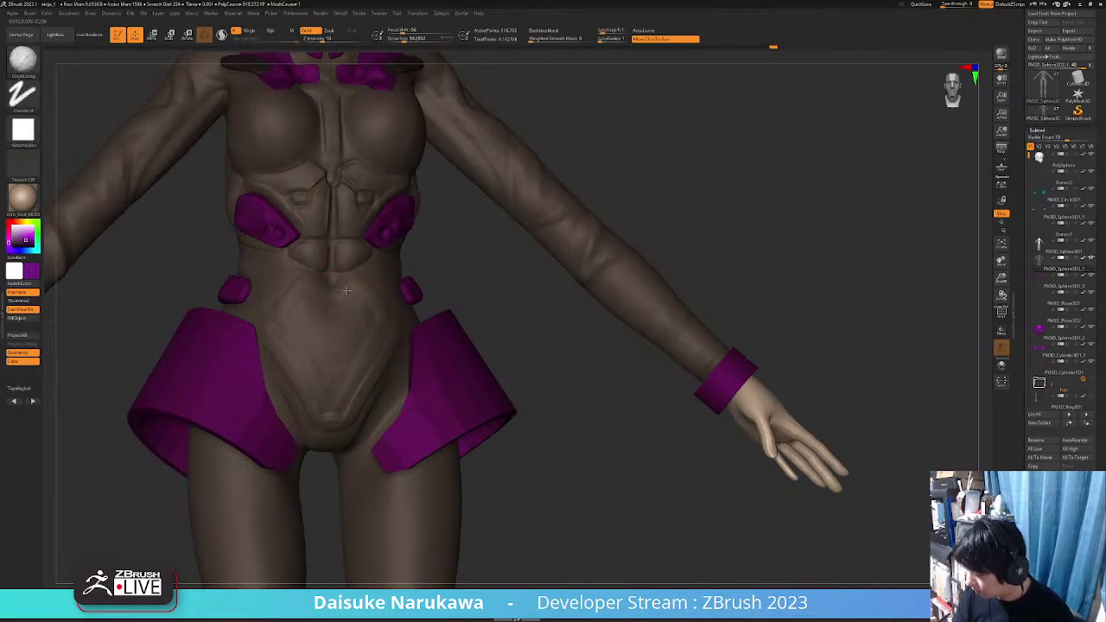
mouse_move(349, 287)
right_down()
mouse_move(356, 330)
mouse_move(325, 357)
right_up()
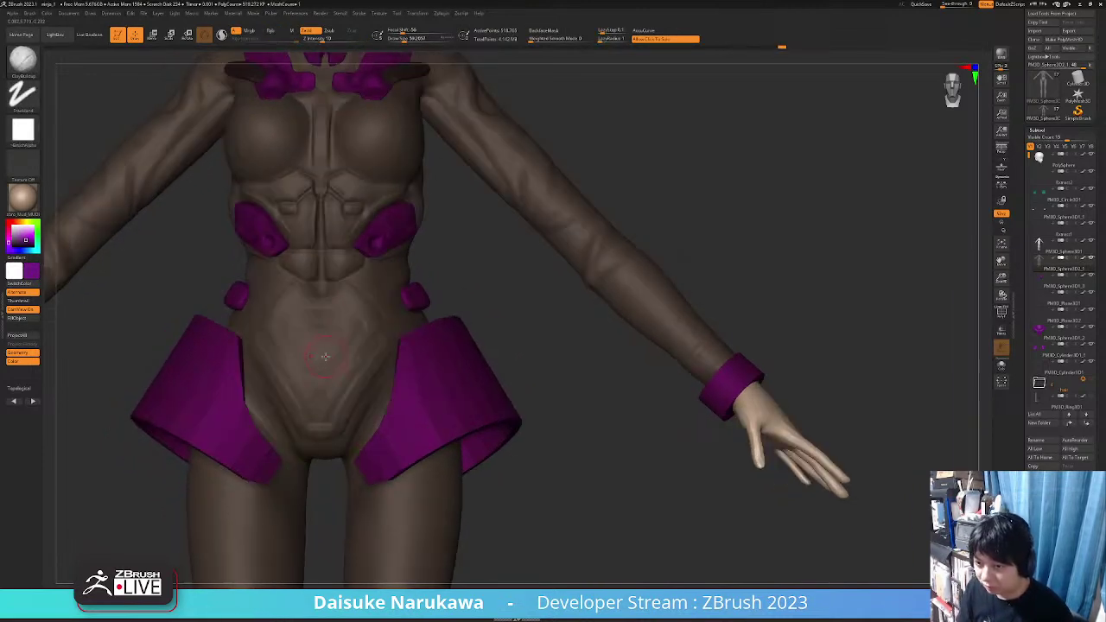
mouse_move(368, 318)
right_down()
mouse_move(390, 259)
mouse_move(367, 265)
right_up()
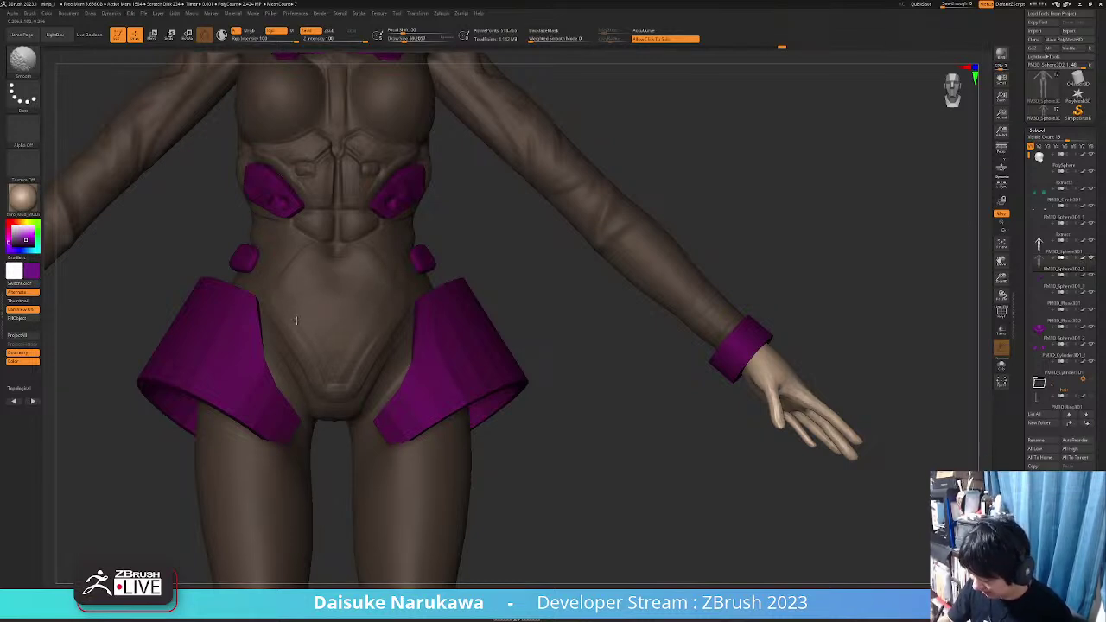
alt+right_drag(363, 332, 363, 377)
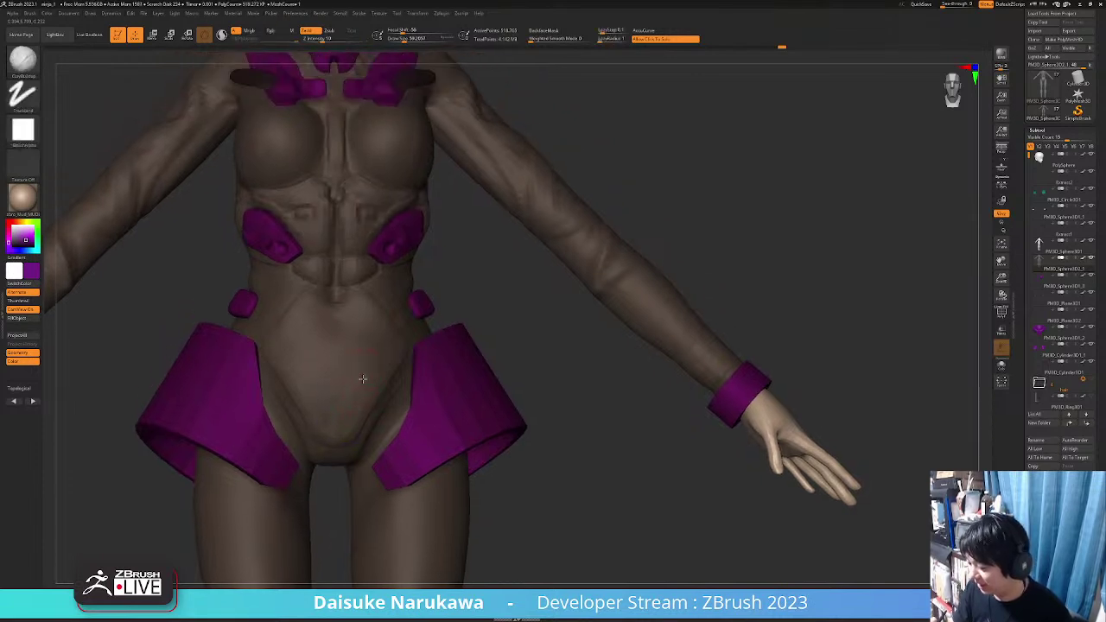
Carve the lower-abdomen panel's upper diagonal edges with DamStandard, running from below the abdominal panels toward the hips
key(b)
key(d)
key(s)
right_drag(380, 295, 376, 297)
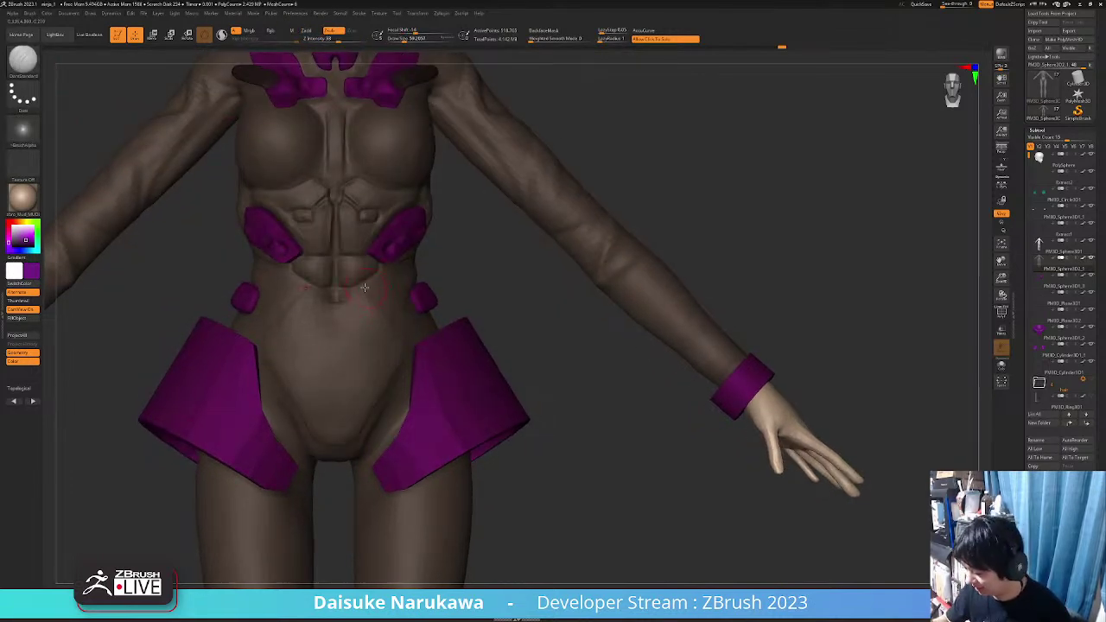
mouse_move(381, 304)
mouse_down()
mouse_move(390, 318)
mouse_move(373, 290)
mouse_up()
right_drag(383, 297, 370, 290)
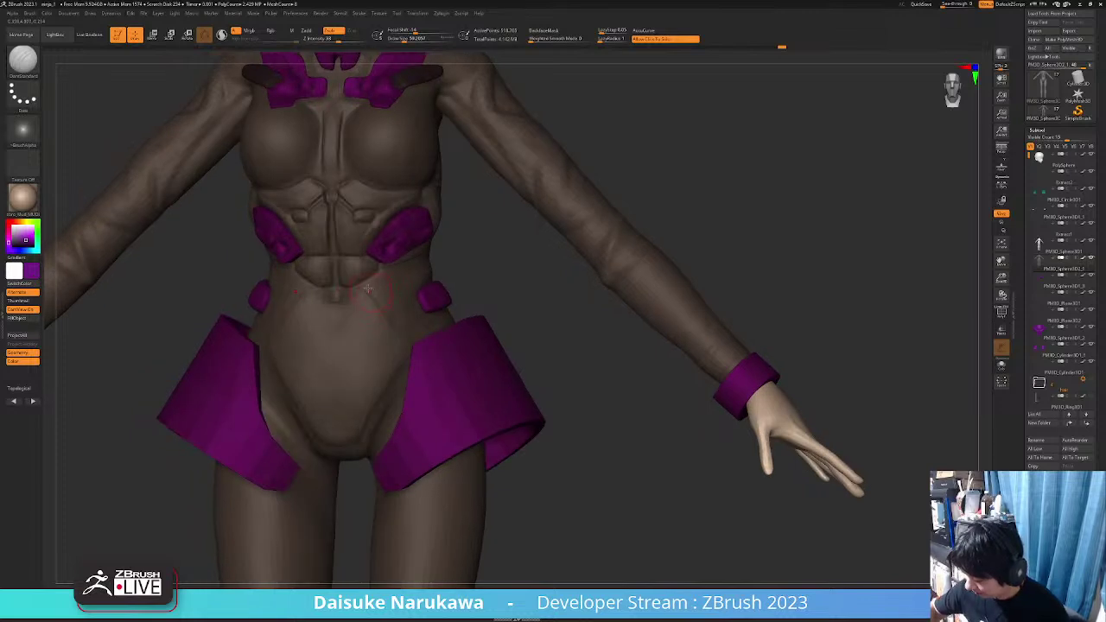
drag(370, 290, 397, 318)
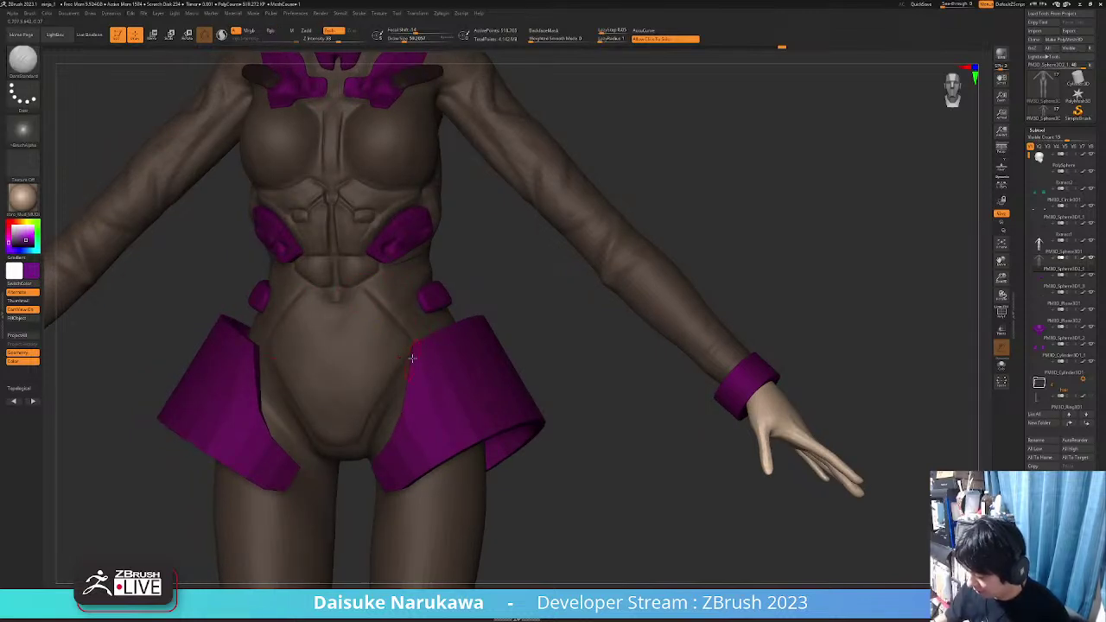
mouse_move(413, 358)
right_down()
mouse_move(412, 342)
mouse_move(391, 378)
right_up()
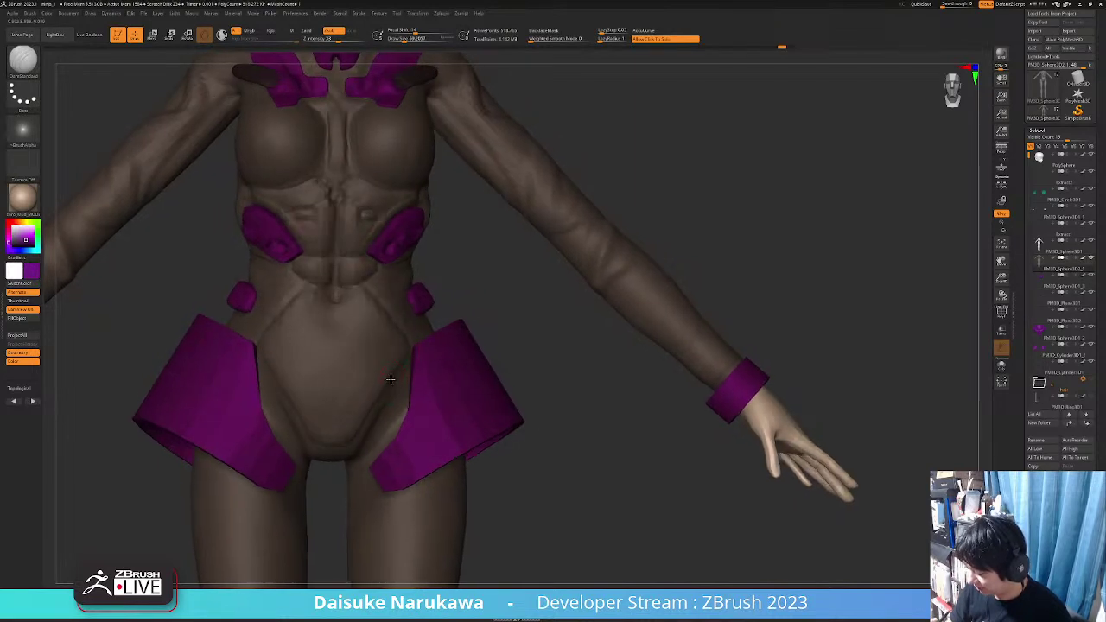
Carve a vertical centre groove down the lower-abdomen panel with DamStandard, undoing poor strokes and softening the line
click(458, 304)
mouse_move(403, 326)
shift+mouse_down()
mouse_move(397, 309)
mouse_move(336, 339)
shift+mouse_up()
click(455, 323)
key(ctrl+z)
drag(335, 394, 337, 416)
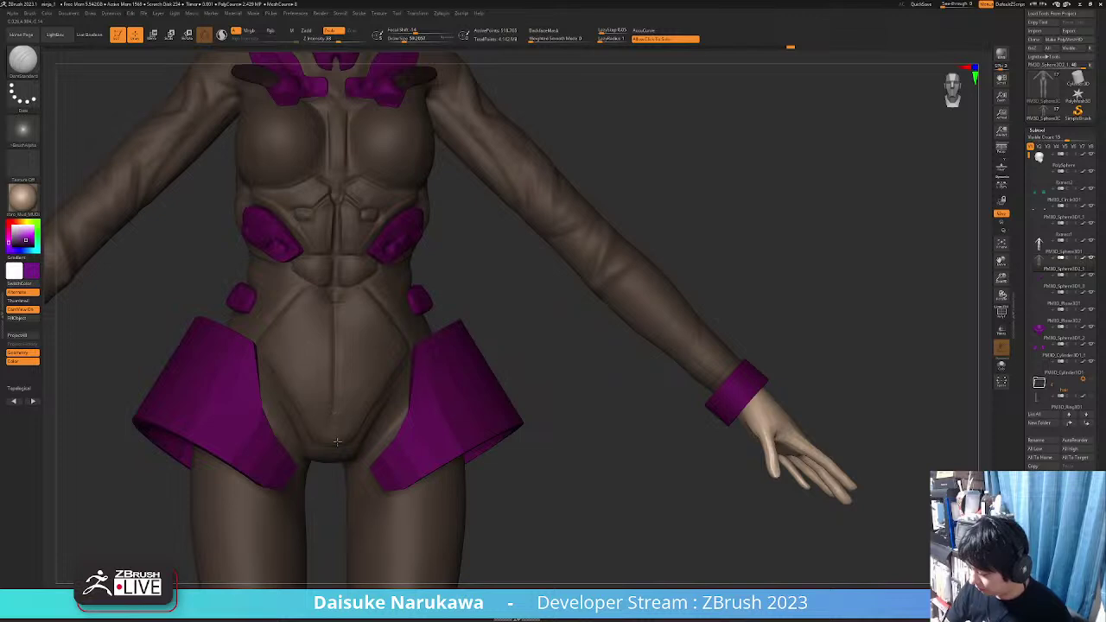
key(ctrl+z)
drag(336, 302, 332, 417)
right_drag(337, 355, 339, 319)
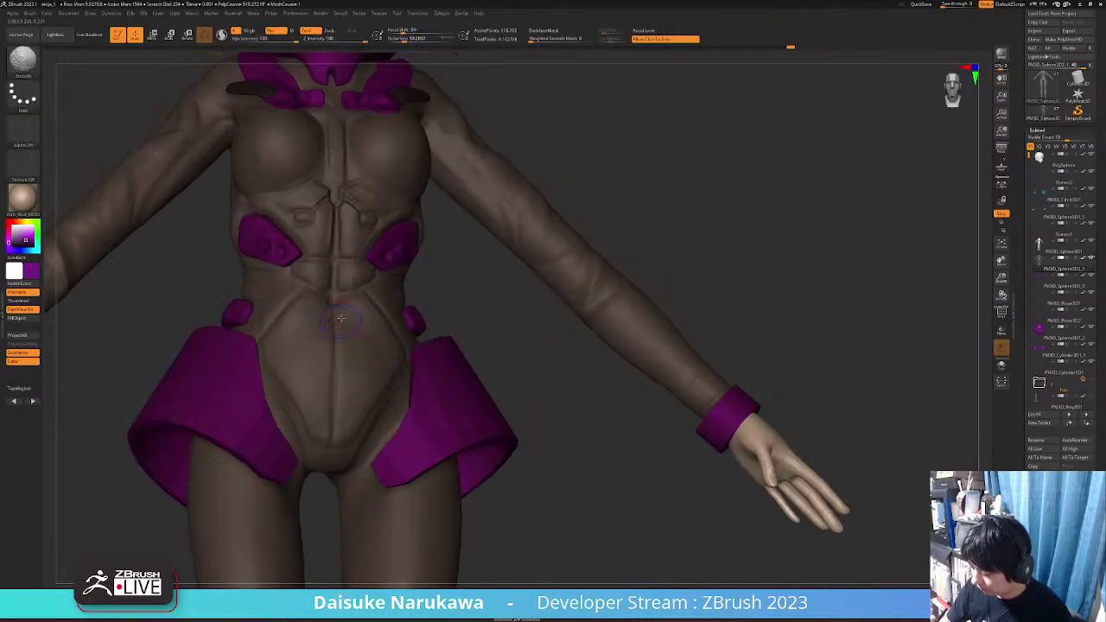
shift+drag(339, 319, 335, 429)
mouse_move(335, 346)
right_down()
mouse_move(344, 413)
mouse_move(344, 366)
right_up()
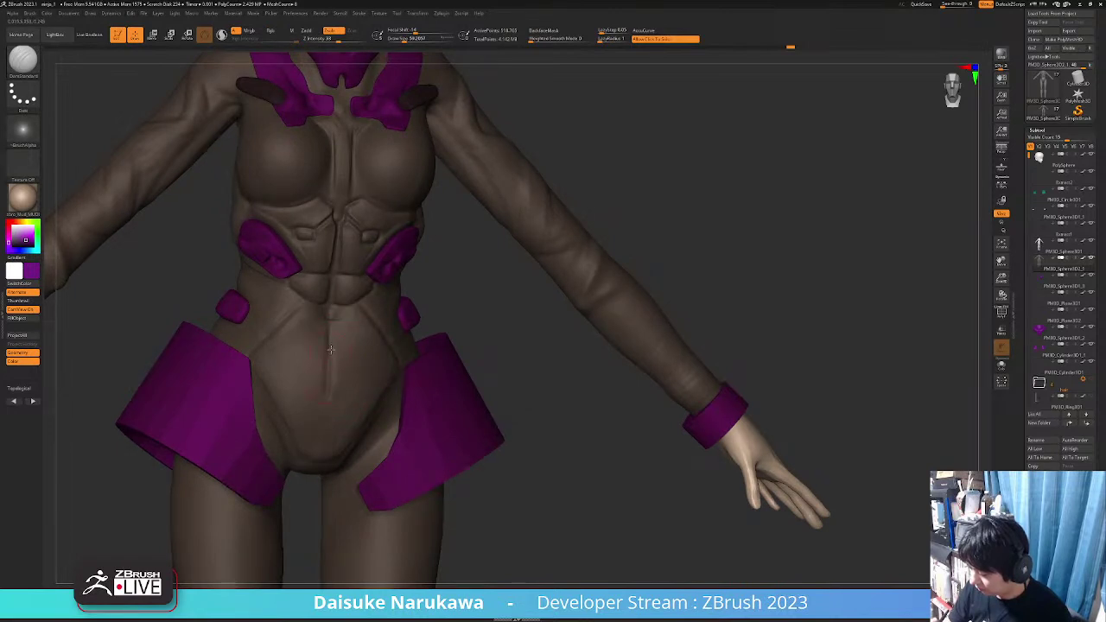
Undo the last stroke on the lower-abdomen panel's centre groove
key(ctrl+z)
right_drag(329, 378, 302, 341)
mouse_move(199, 361)
alt+right_down()
mouse_move(316, 375)
mouse_move(358, 341)
alt+right_up()
Adjust the bodysuit's forearm sleeve silhouette with a large SnakeHook brush and backface masking enabled
click(31, 63)
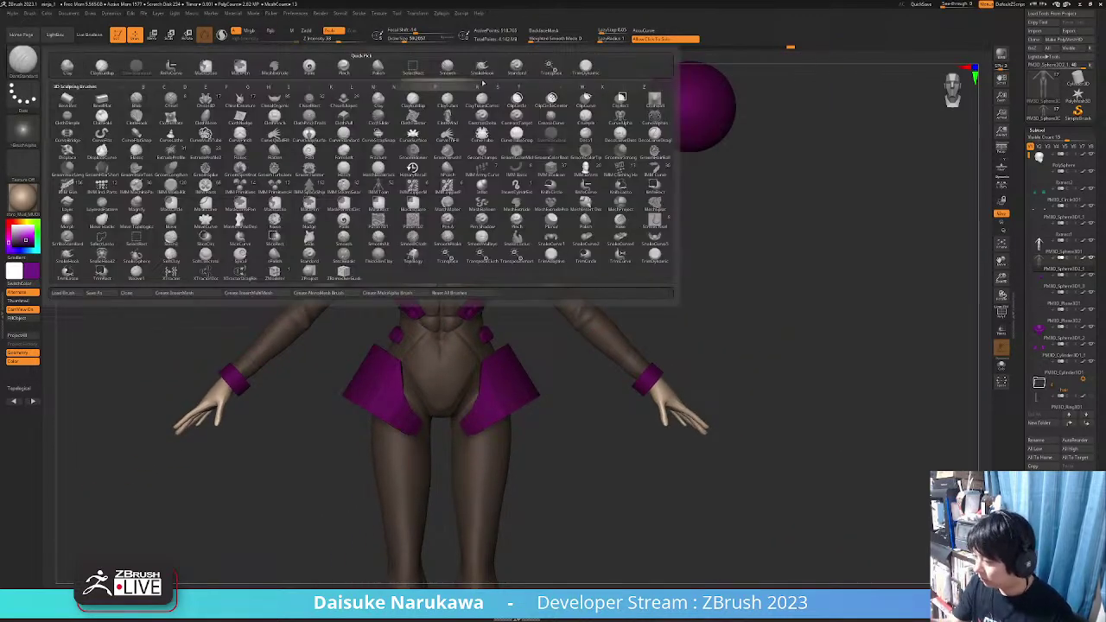
click(481, 67)
click(408, 38)
drag(407, 38, 415, 39)
ctrl+right_drag(285, 346, 251, 372)
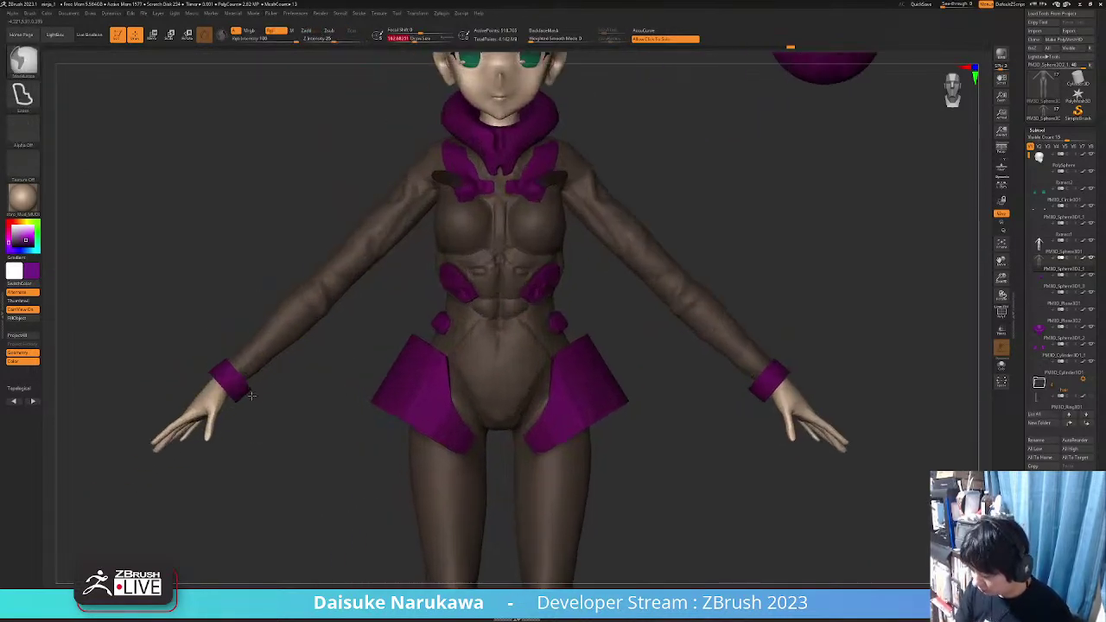
click(546, 32)
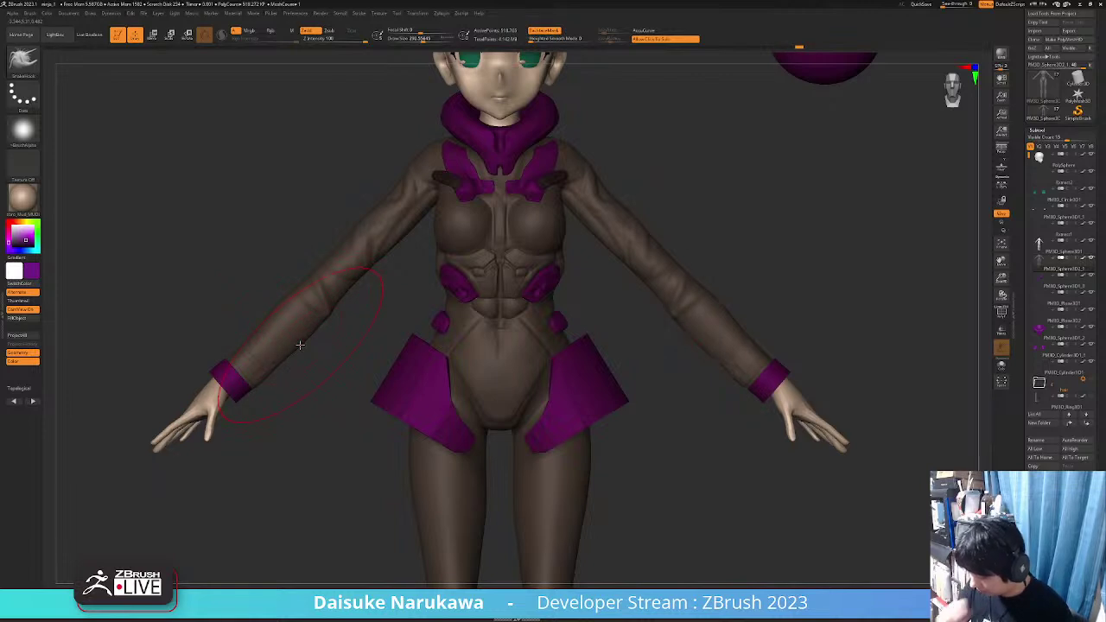
key(shift)
Pull out the sleeve's contour around the elbow and forearm from behind with a smaller SnakeHook brush
mouse_move(257, 379)
right_down()
mouse_move(234, 312)
mouse_move(249, 346)
mouse_move(342, 325)
right_up()
mouse_move(342, 325)
ctrl+right_down()
mouse_move(317, 376)
mouse_move(325, 391)
ctrl+right_up()
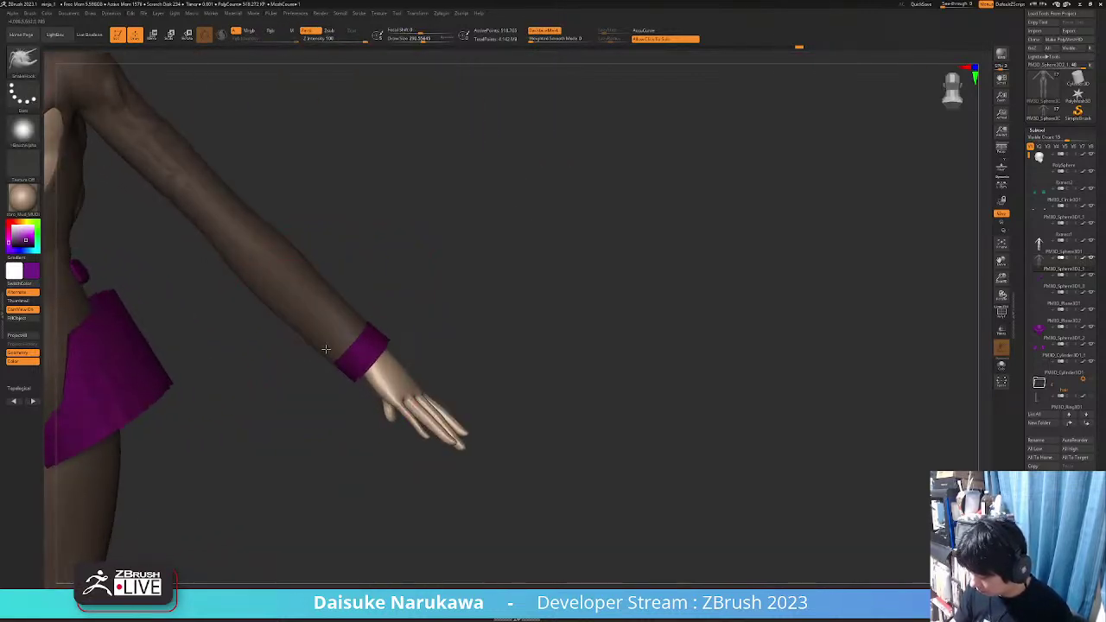
mouse_move(344, 338)
right_down()
mouse_move(354, 380)
mouse_move(357, 348)
mouse_move(339, 357)
mouse_move(363, 369)
right_up()
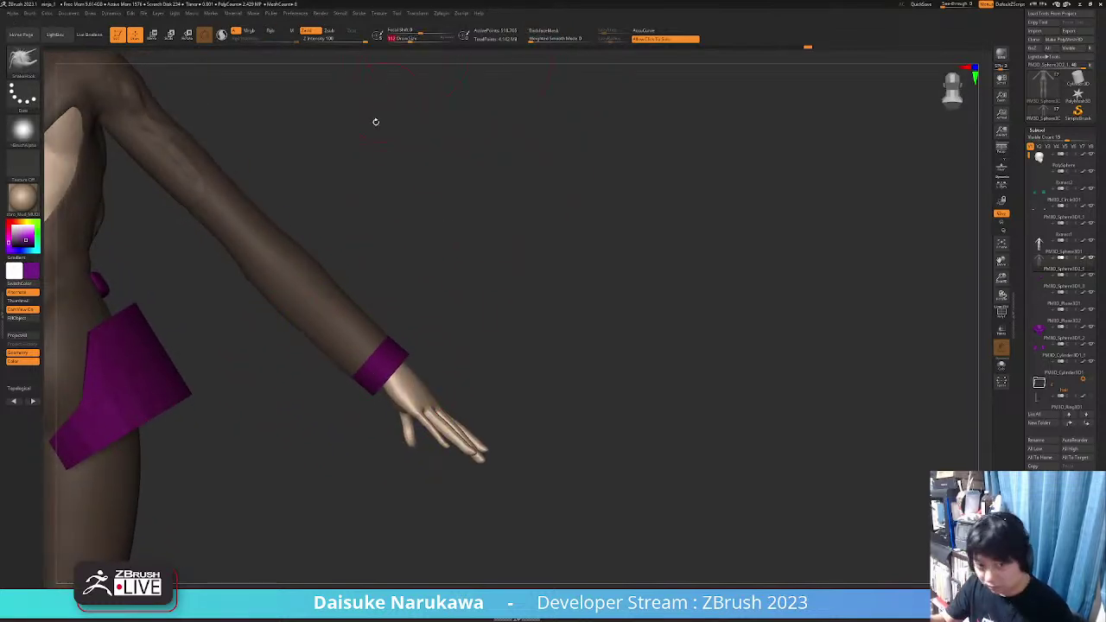
right_drag(375, 119, 331, 376)
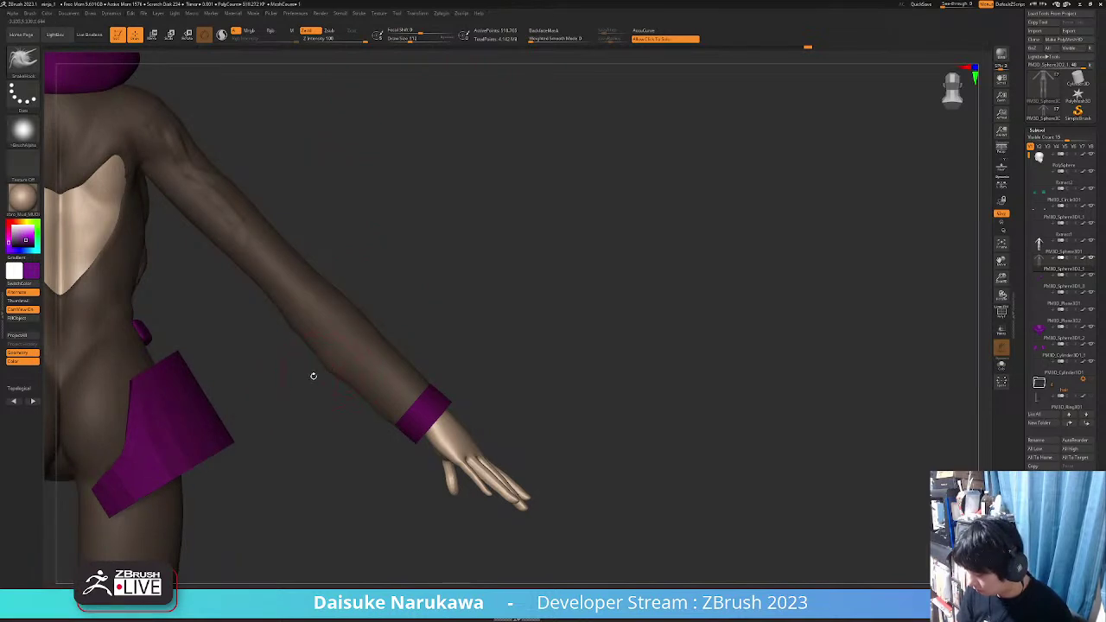
ctrl+right_drag(281, 362, 294, 342)
right_drag(294, 342, 265, 344)
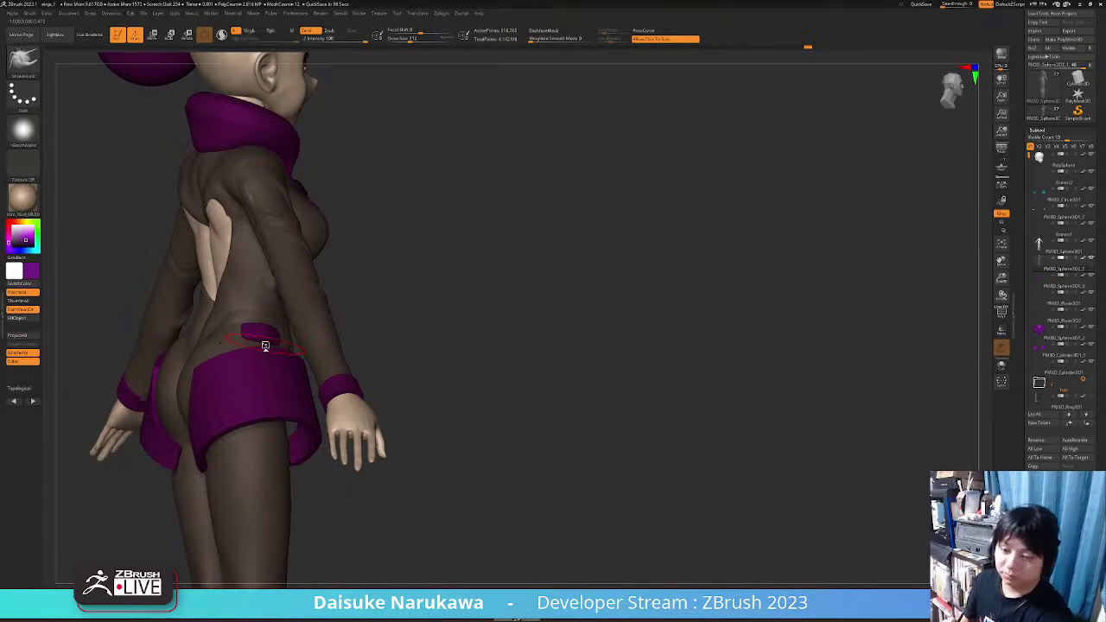
mouse_move(482, 387)
right_down()
mouse_move(388, 365)
mouse_move(331, 397)
right_up()
Build up cloth folds on the forearm sleeves just above the wrist cuffs with ClayBuildup at draw size about 54
click(23, 61)
click(125, 69)
mouse_move(375, 345)
alt+right_down()
mouse_move(342, 334)
mouse_move(308, 372)
alt+right_up()
click(402, 39)
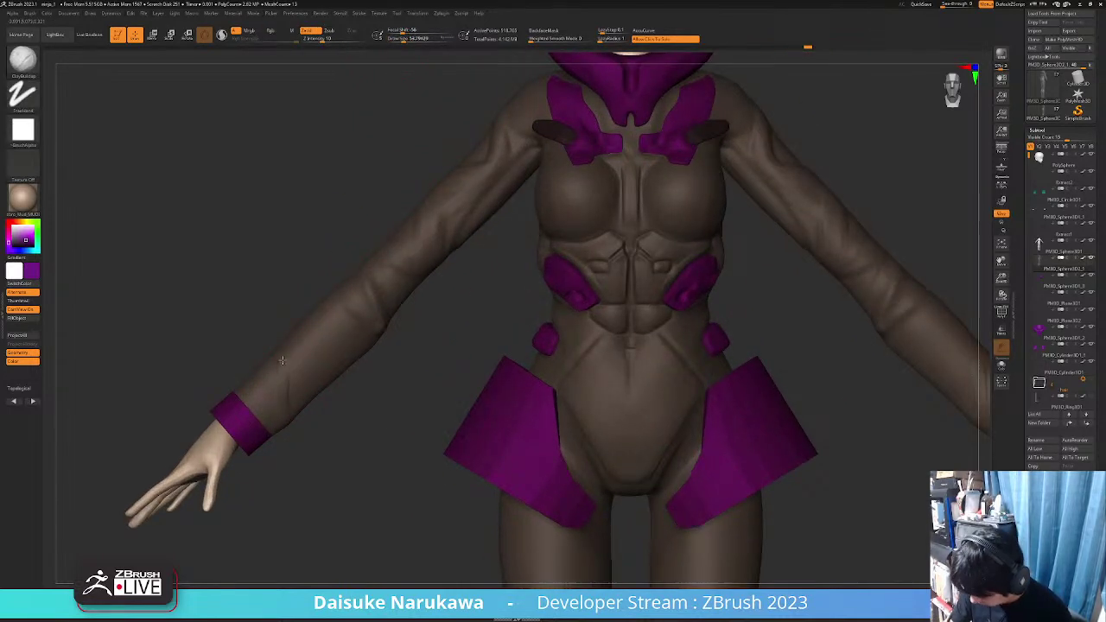
key(shift)
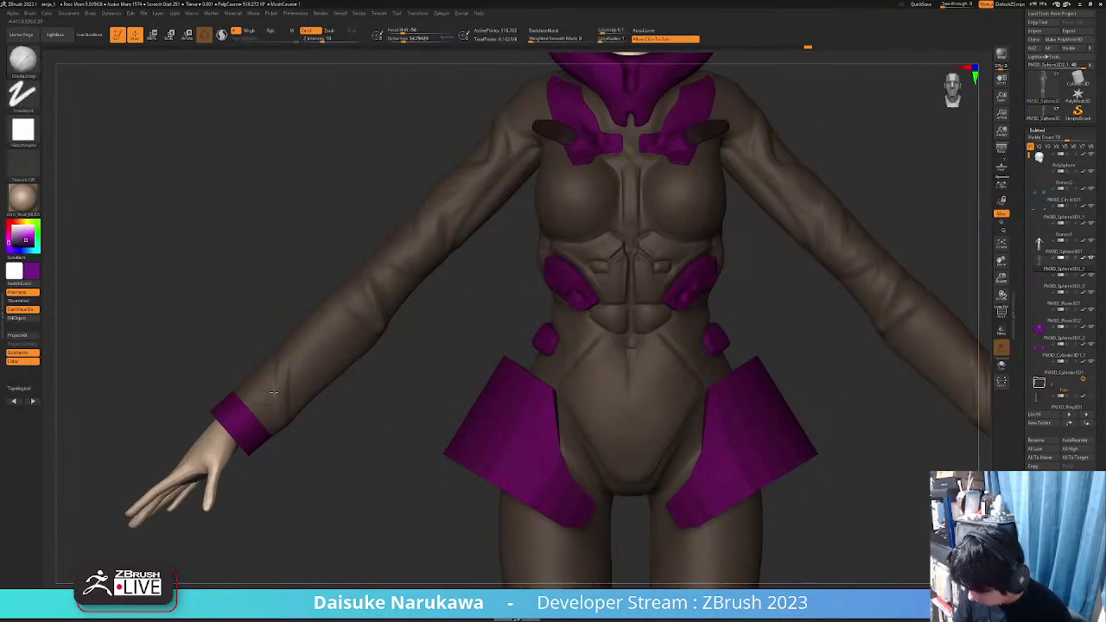
mouse_move(281, 386)
mouse_down()
mouse_move(268, 414)
mouse_move(276, 389)
mouse_move(268, 399)
mouse_up()
mouse_move(278, 393)
alt+right_down()
mouse_move(268, 377)
mouse_move(299, 391)
mouse_move(316, 371)
mouse_move(301, 378)
alt+right_up()
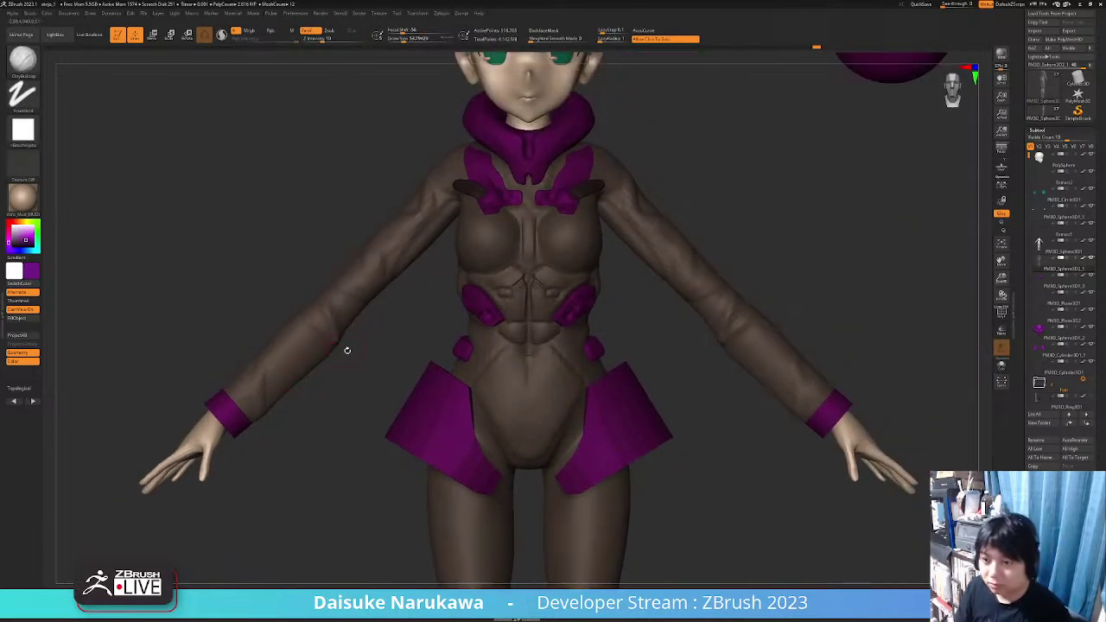
Smooth the folds above the wrist cuffs and refine them with short ClayBuildup strokes
shift+drag(267, 390, 240, 398)
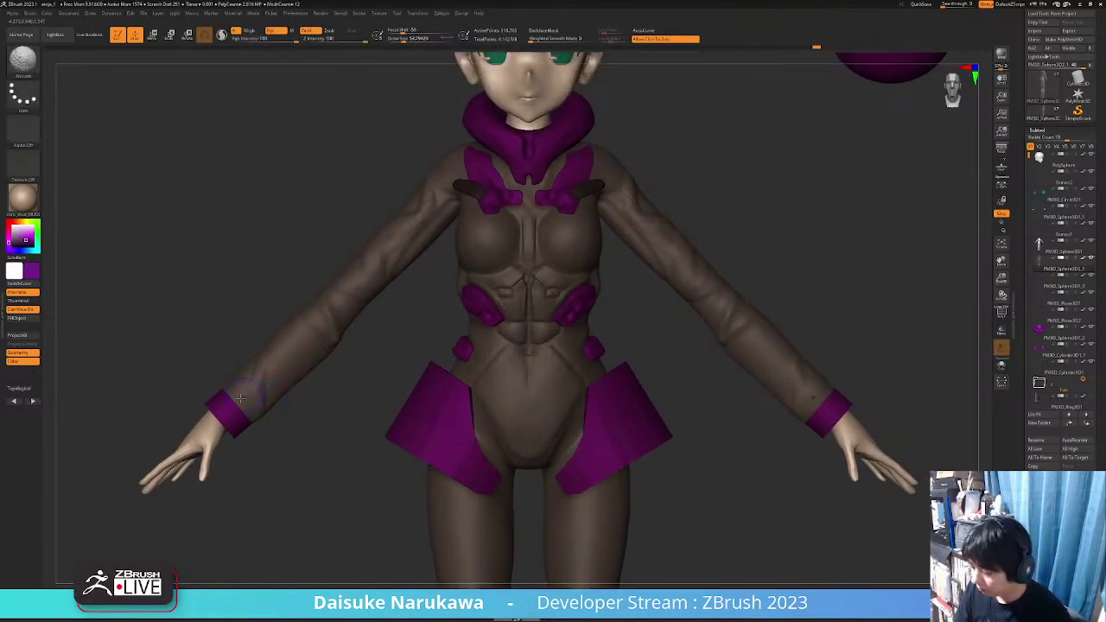
alt+right_drag(347, 381, 286, 400)
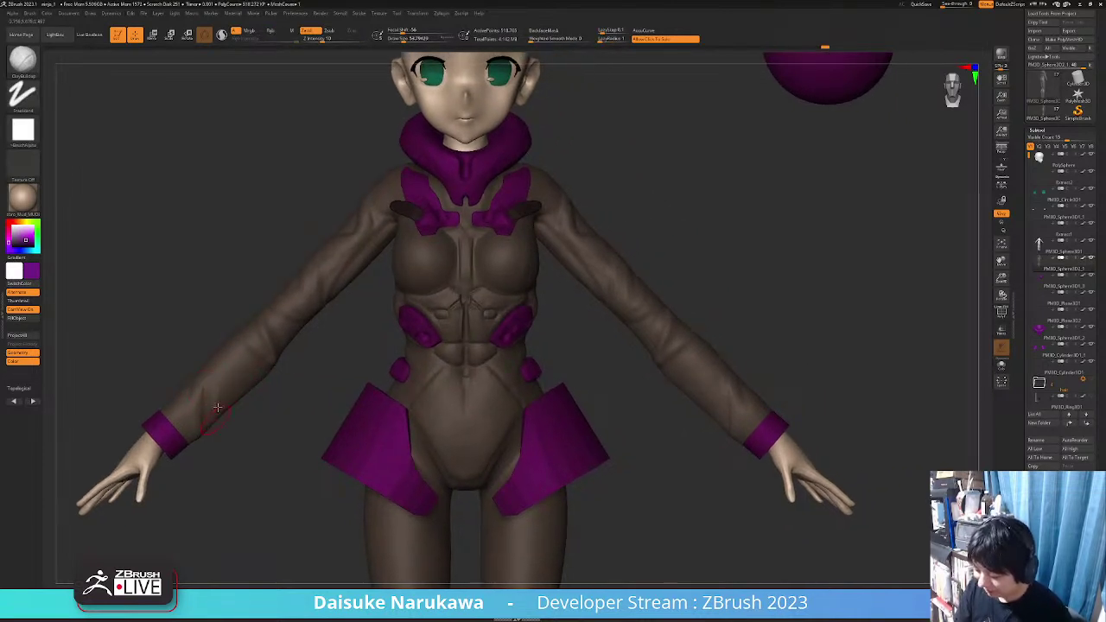
key(shift)
mouse_move(222, 424)
mouse_down()
mouse_move(242, 432)
mouse_move(230, 425)
mouse_up()
key(ctrl)
Sculpt folds on the upper sleeves below the armpits with ClayBuildup at draw size about 77 and smooth them
ctrl+right_drag(371, 398, 393, 410)
mouse_move(393, 410)
ctrl+right_down()
mouse_move(333, 341)
mouse_move(377, 232)
mouse_move(375, 254)
ctrl+right_up()
shift+drag(375, 254, 395, 239)
mouse_move(395, 239)
right_down()
mouse_move(365, 230)
mouse_move(369, 301)
right_up()
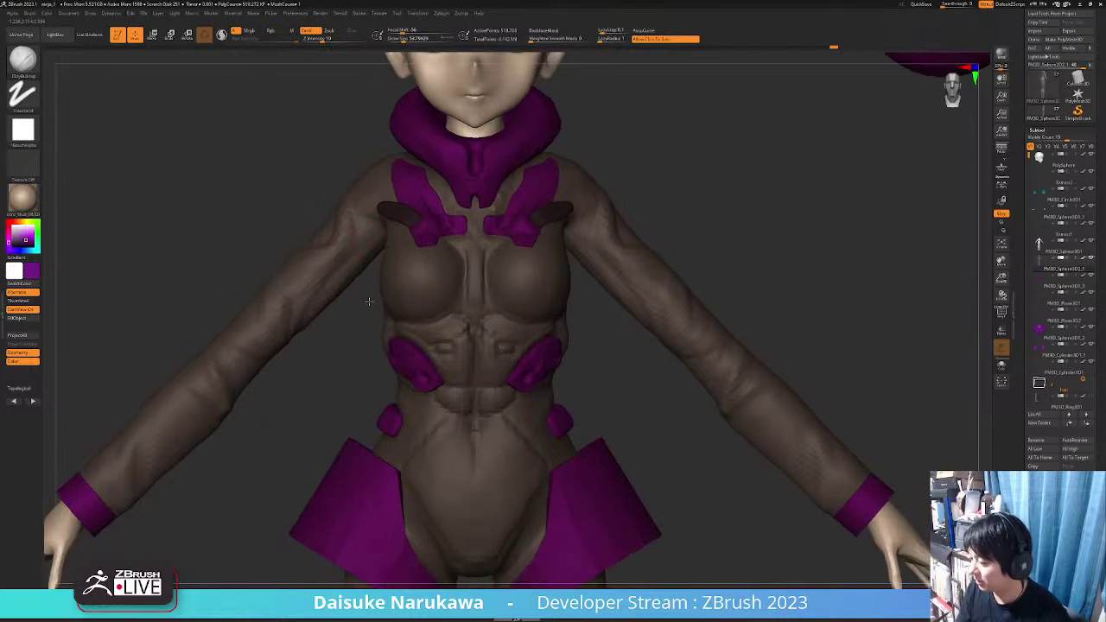
right_drag(345, 400, 349, 371)
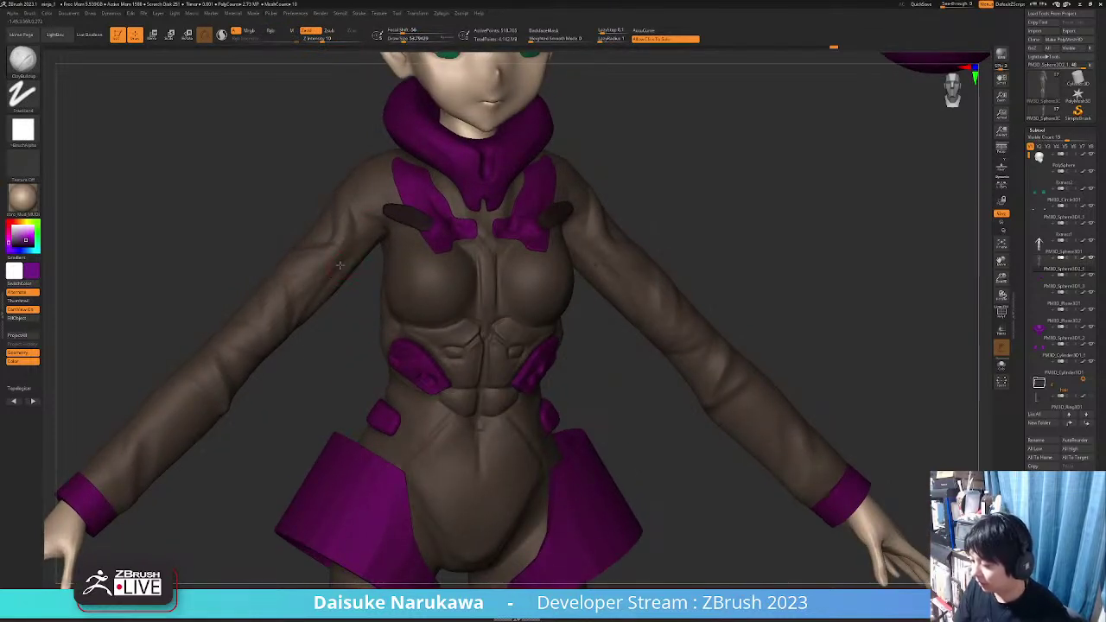
drag(417, 38, 421, 38)
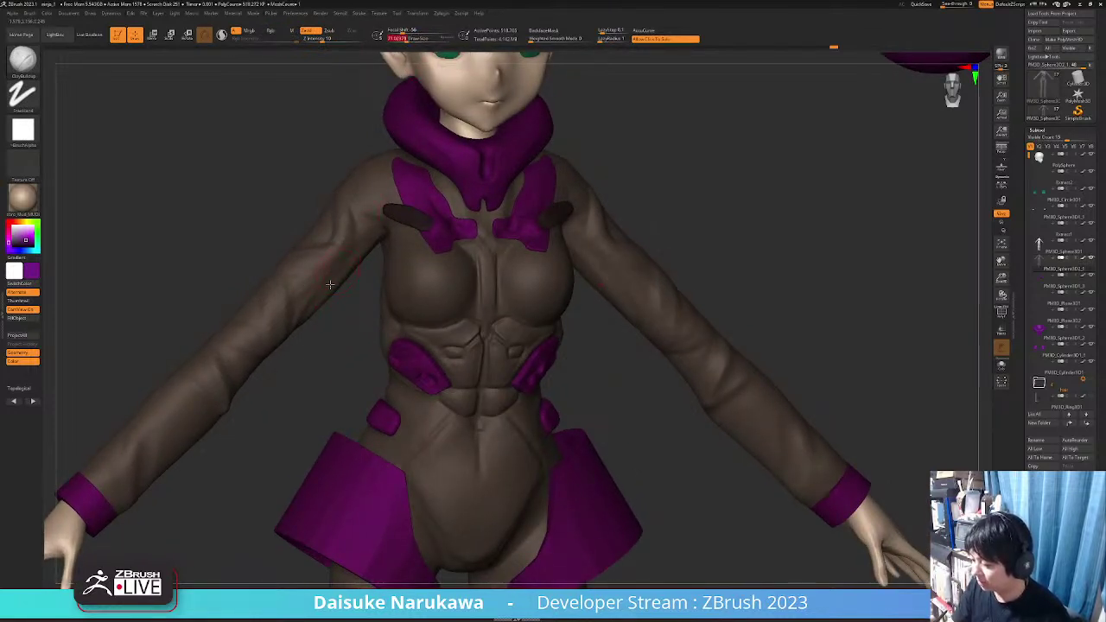
mouse_move(330, 284)
mouse_down()
mouse_move(310, 313)
mouse_move(326, 282)
mouse_up()
mouse_move(327, 282)
right_down()
mouse_move(307, 303)
mouse_move(294, 299)
right_up()
shift+drag(341, 259, 329, 268)
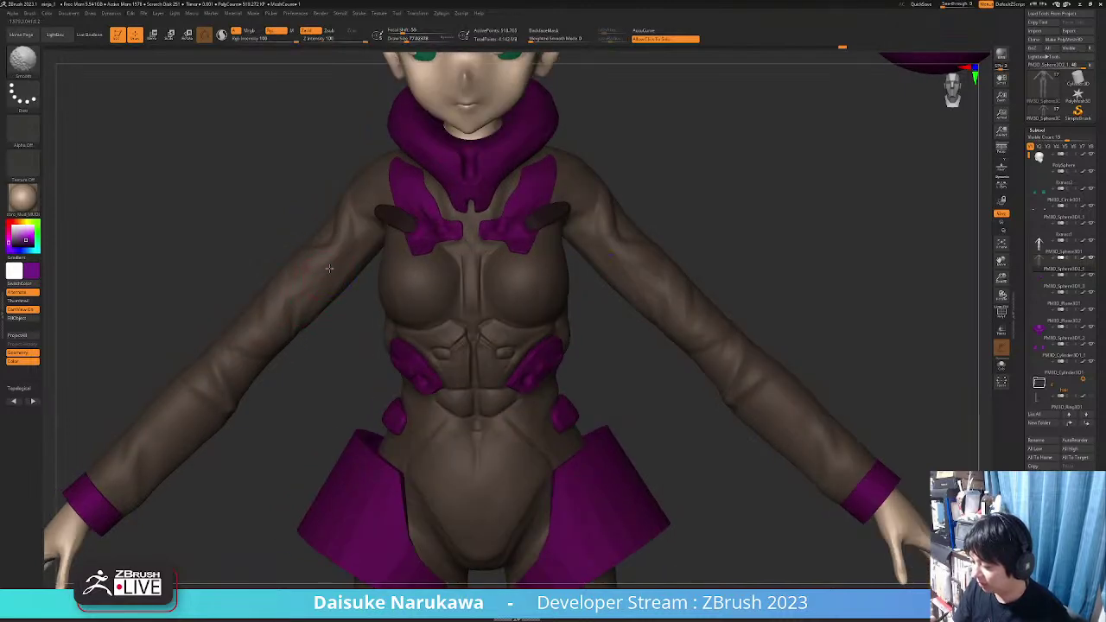
mouse_move(338, 266)
right_down()
mouse_move(346, 290)
mouse_move(316, 340)
mouse_move(303, 414)
right_up()
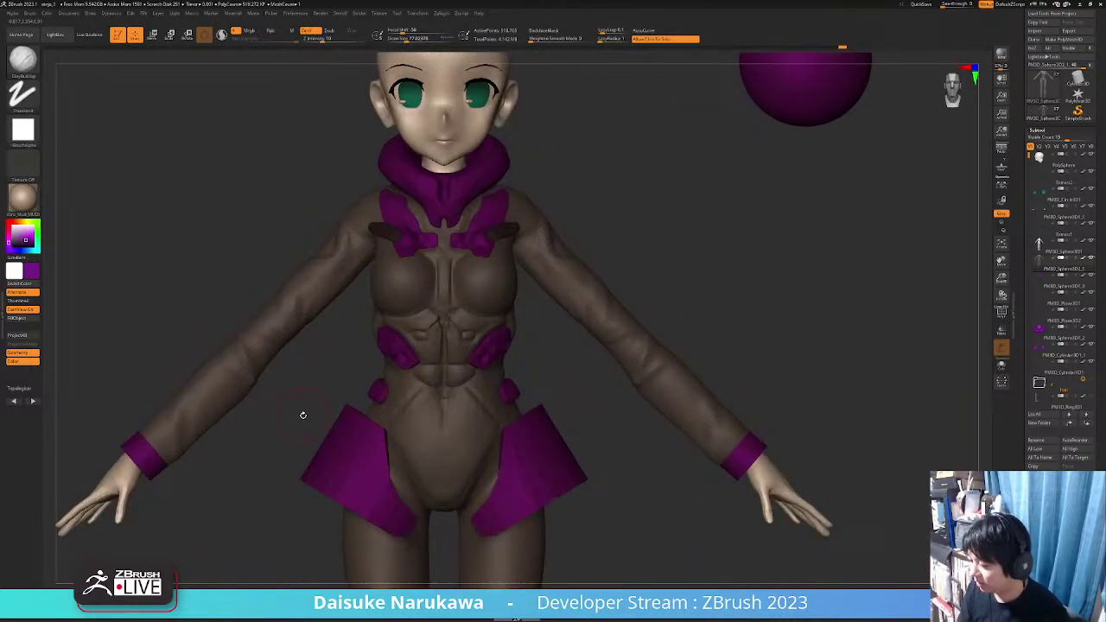
Build up and smooth the bodysuit's back between the skin opening and the armpit
alt+right_drag(378, 470, 364, 493)
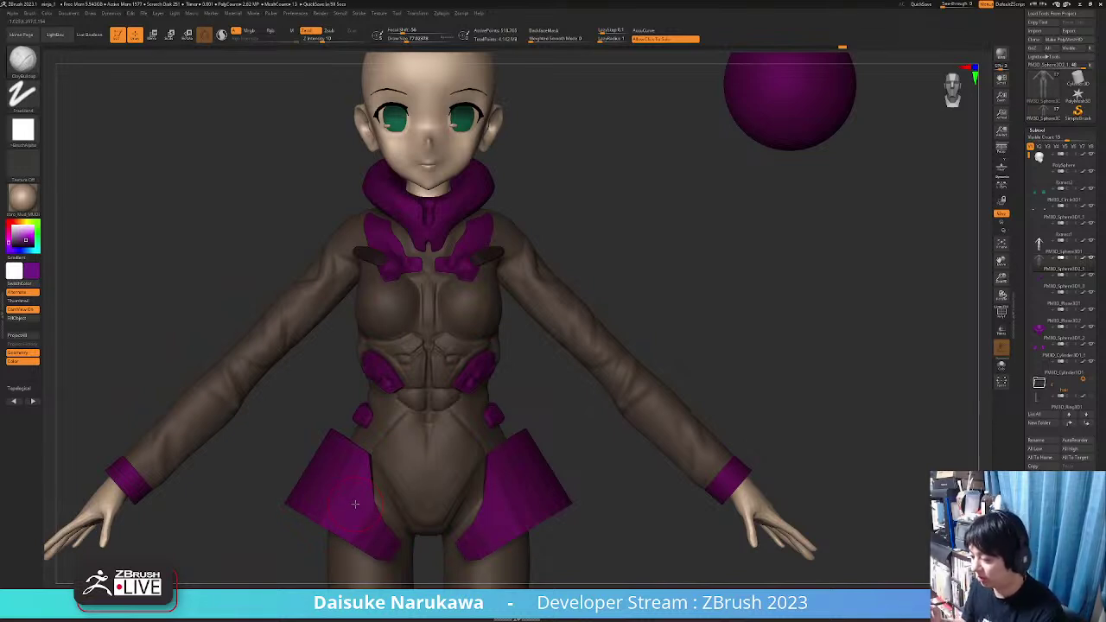
right_drag(311, 386, 353, 276)
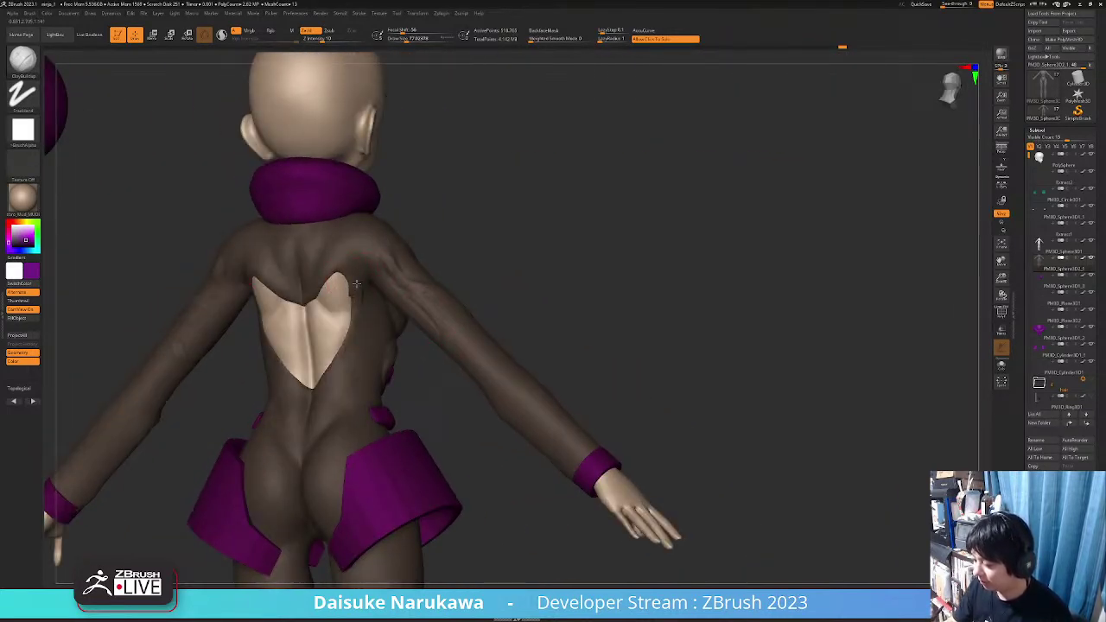
key(shift)
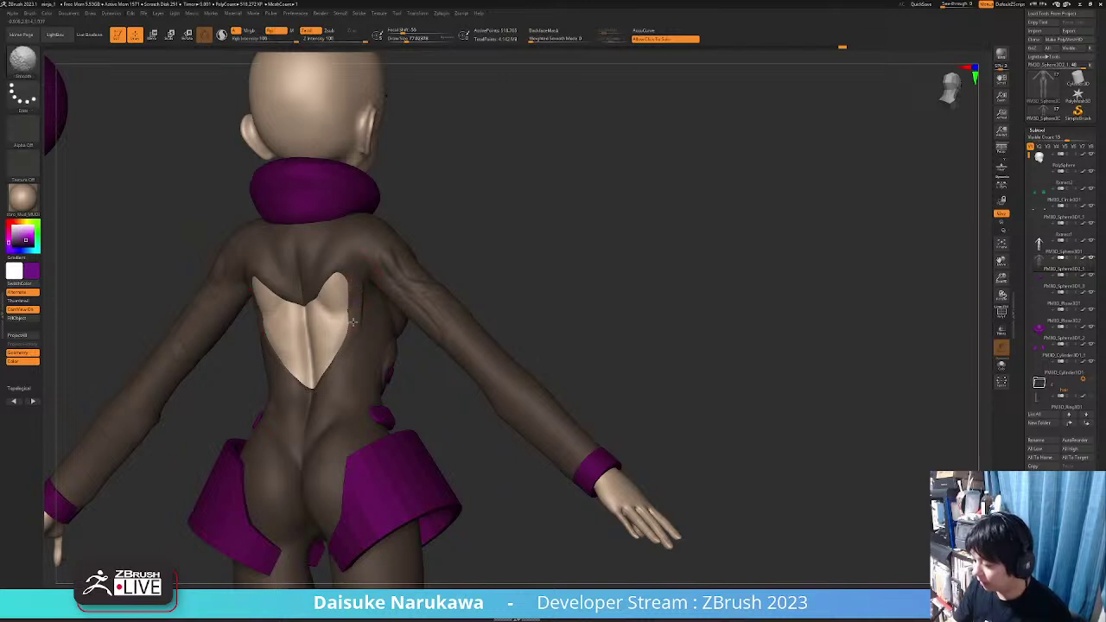
mouse_move(354, 308)
shift+right_down()
mouse_move(375, 338)
mouse_move(378, 320)
mouse_move(380, 398)
shift+right_up()
mouse_move(380, 398)
shift+right_down()
mouse_move(385, 429)
mouse_move(401, 425)
shift+right_up()
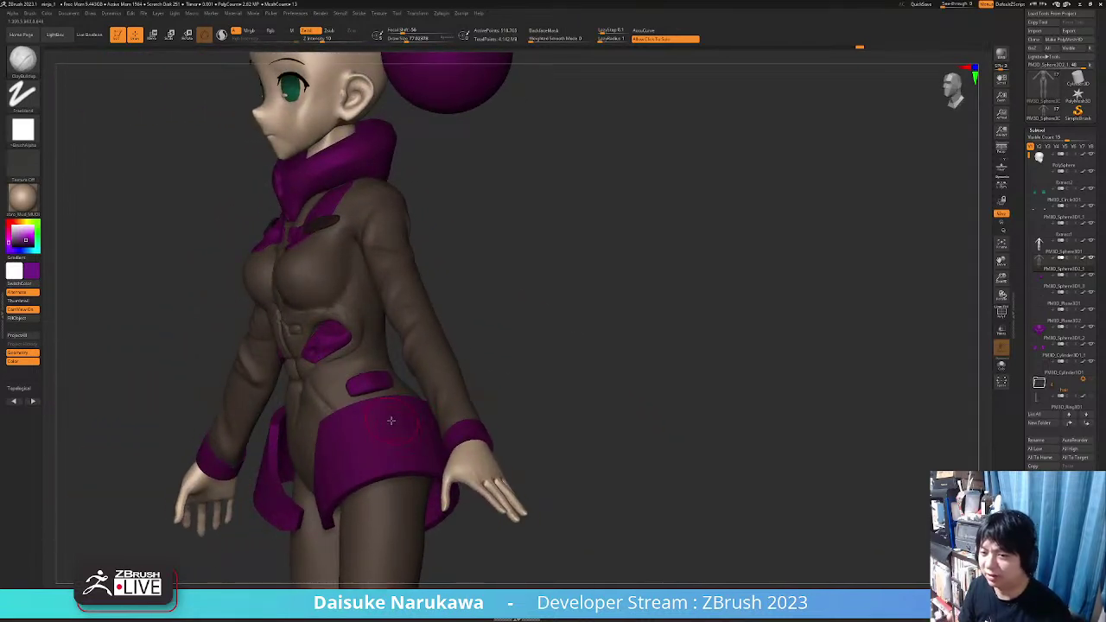
right_drag(390, 421, 613, 400)
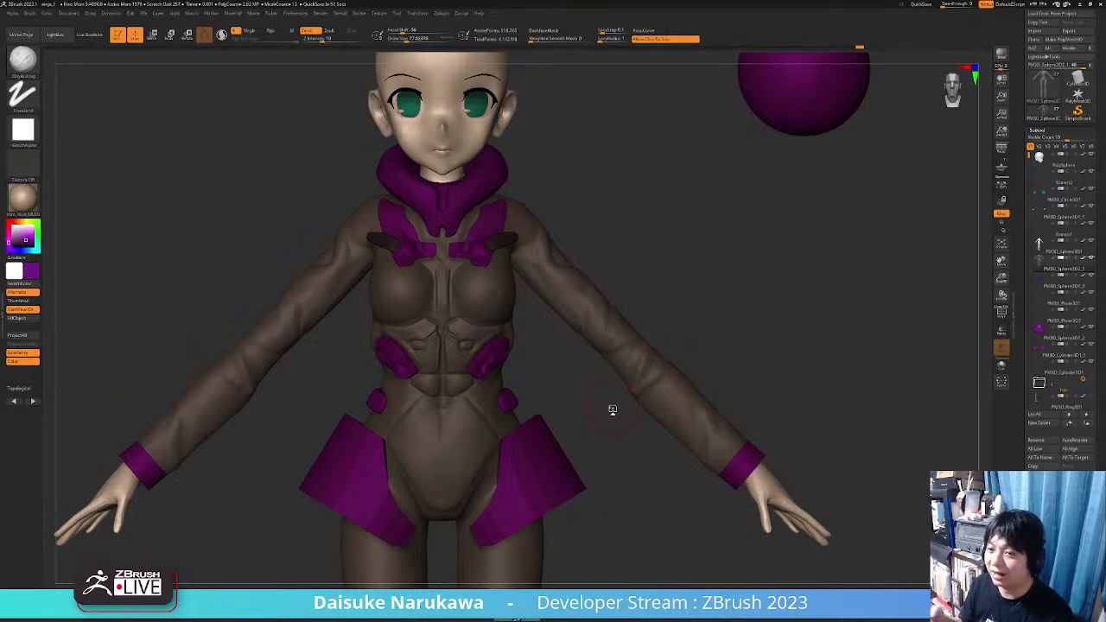
Adjust the upper sleeves' silhouette with an enlarged SnakeHook brush
alt+right_drag(612, 410, 566, 370)
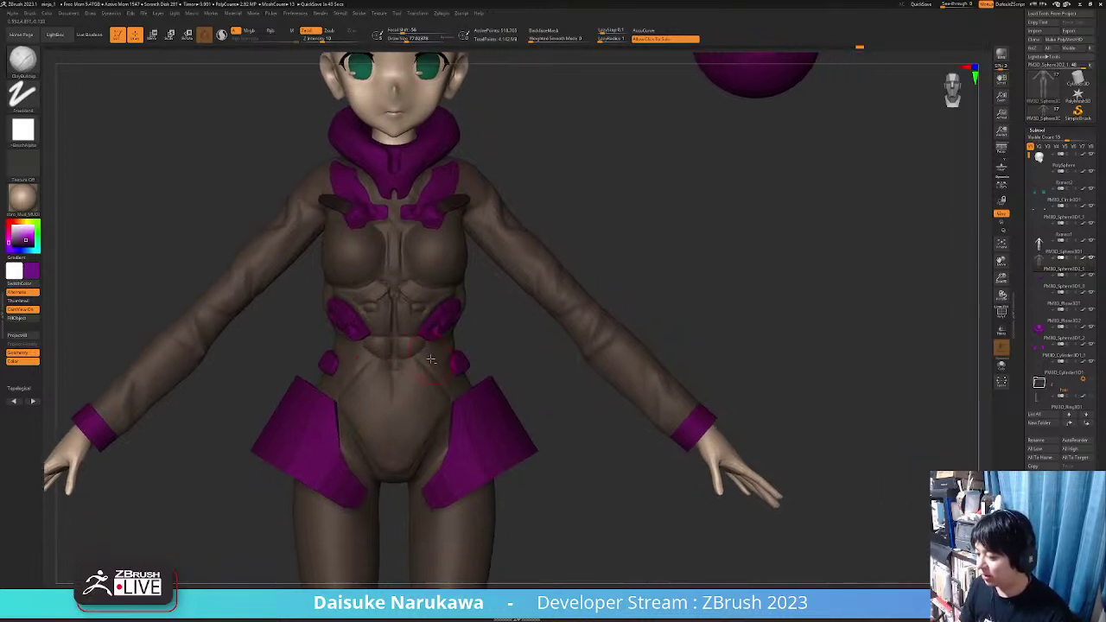
alt+right_drag(432, 360, 521, 368)
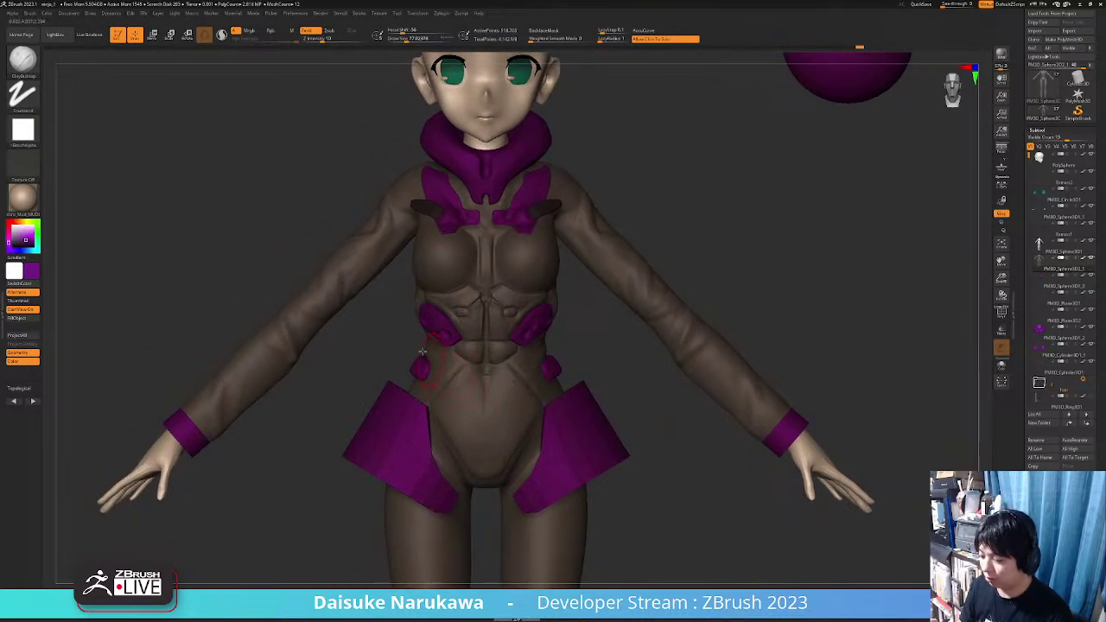
click(24, 66)
click(482, 69)
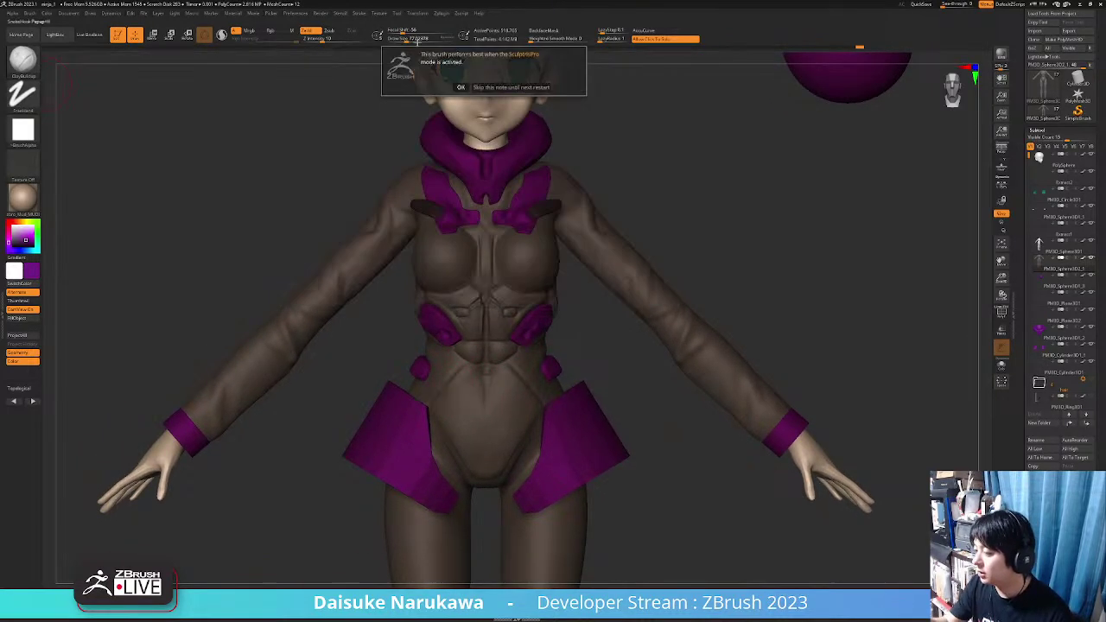
click(461, 87)
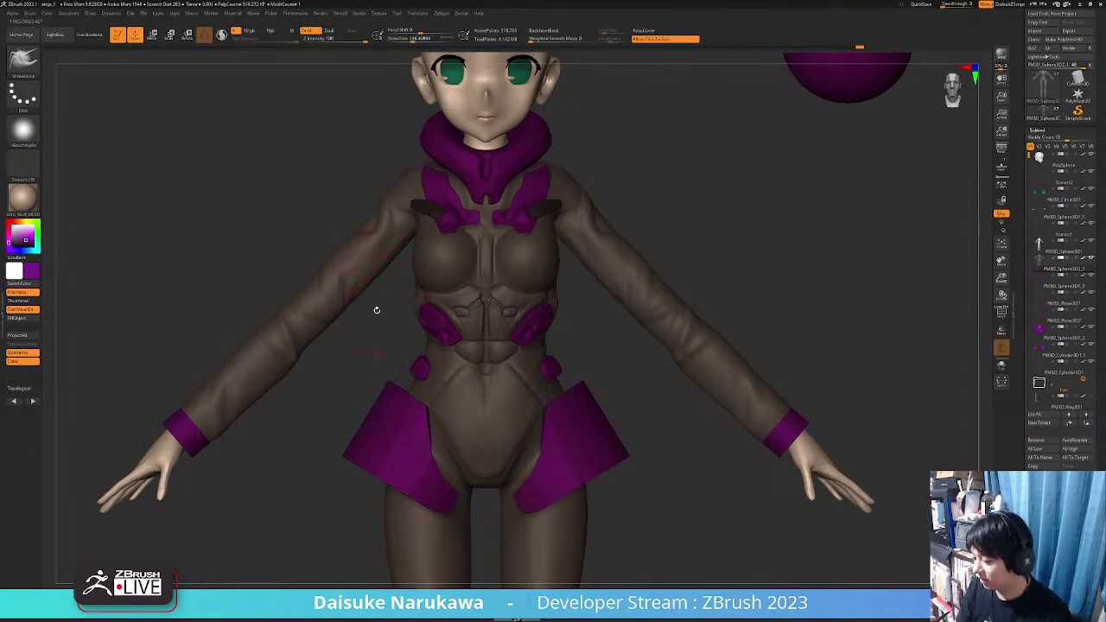
right_drag(377, 311, 338, 339)
Build up the front of the shoulders and upper sleeves with ClayBuildup at draw size 112 and smooth the folds
click(22, 59)
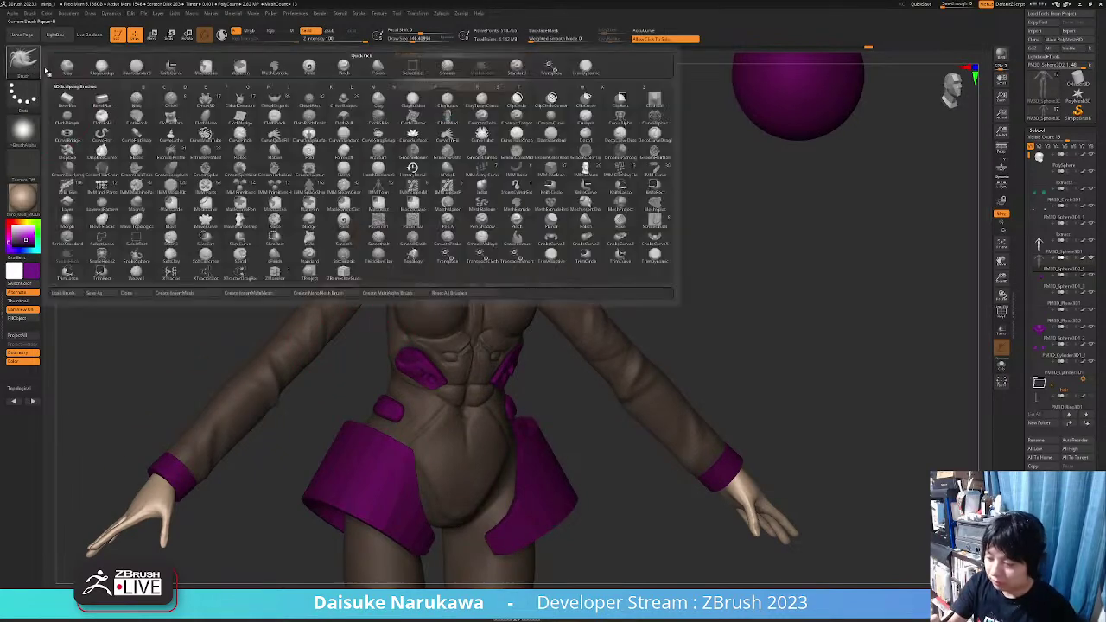
click(342, 121)
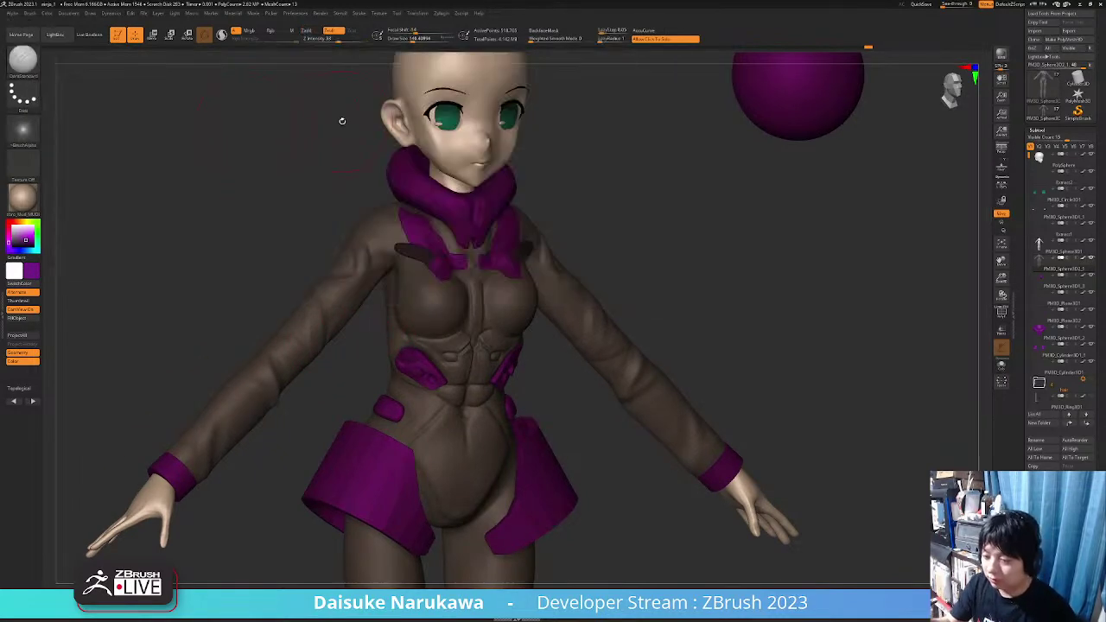
click(22, 58)
click(101, 69)
right_drag(322, 232, 363, 274)
key(alt+s)
ctrl+shift+click(369, 228)
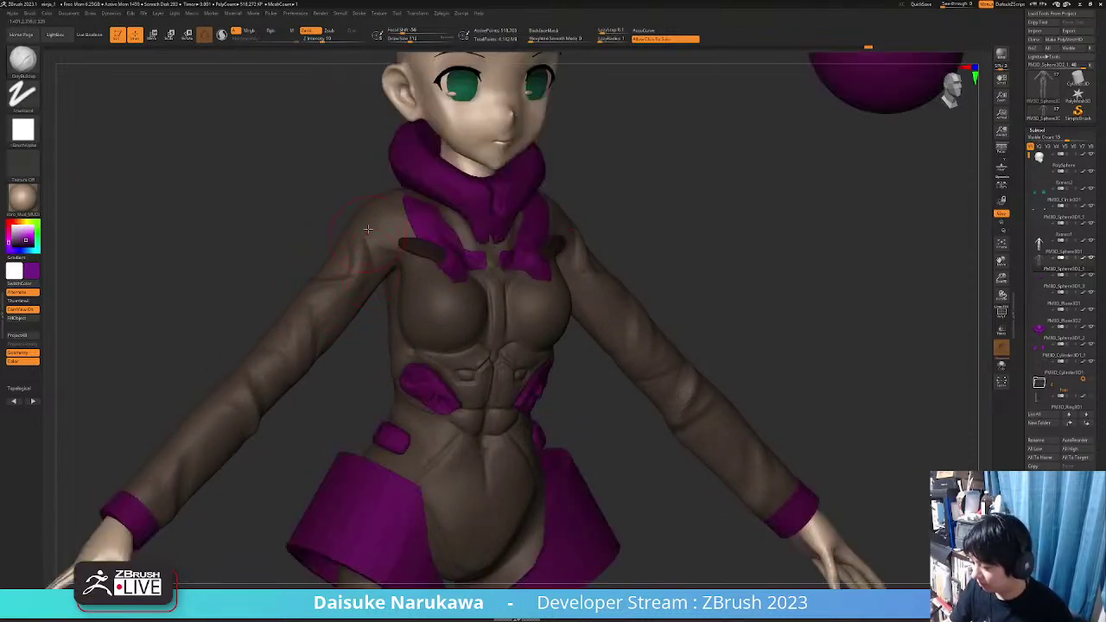
key(shift)
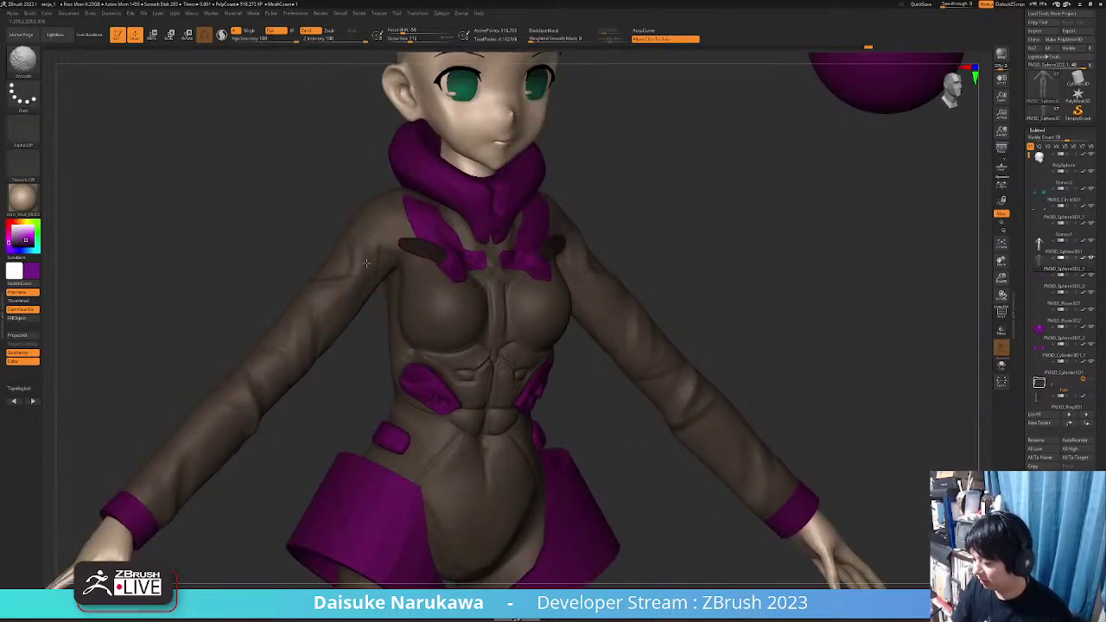
mouse_move(366, 263)
right_down()
mouse_move(373, 256)
mouse_move(364, 299)
right_up()
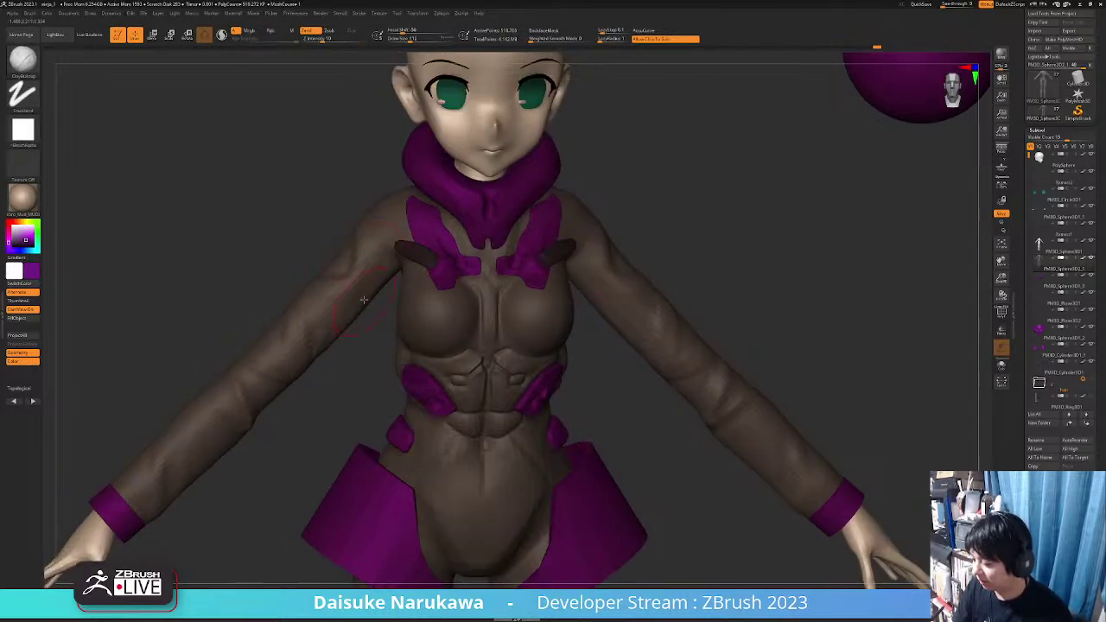
shift+drag(356, 275, 363, 303)
Sculpt the sleeve folds behind the shoulder and armpit with a smaller ClayBuildup brush and smooth them
mouse_move(360, 320)
right_down()
mouse_move(406, 255)
mouse_move(389, 249)
right_up()
key(shift)
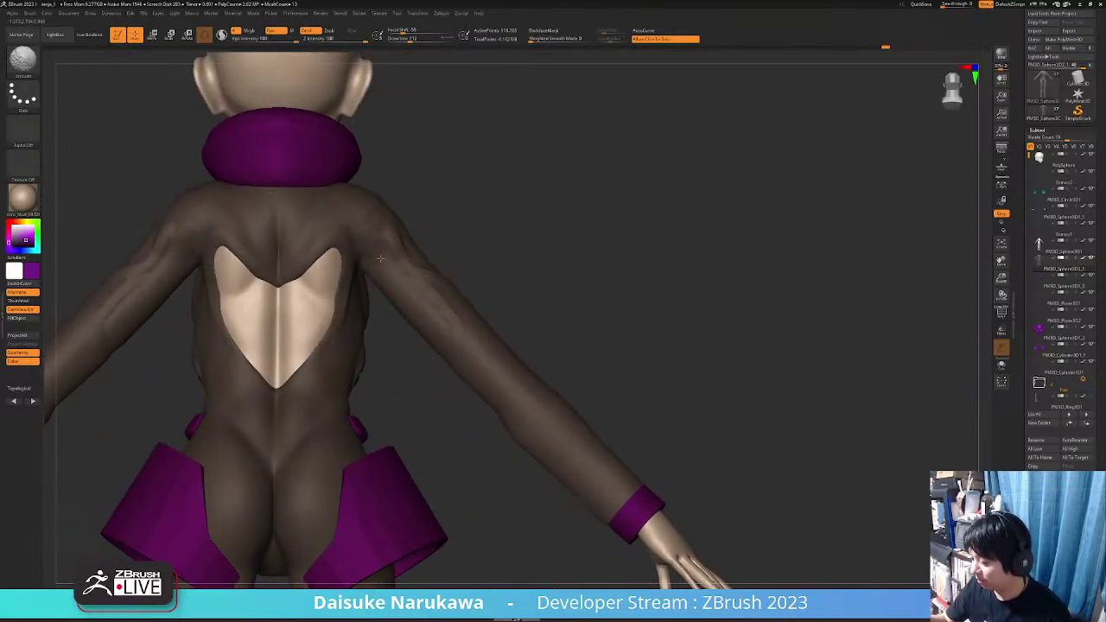
click(406, 38)
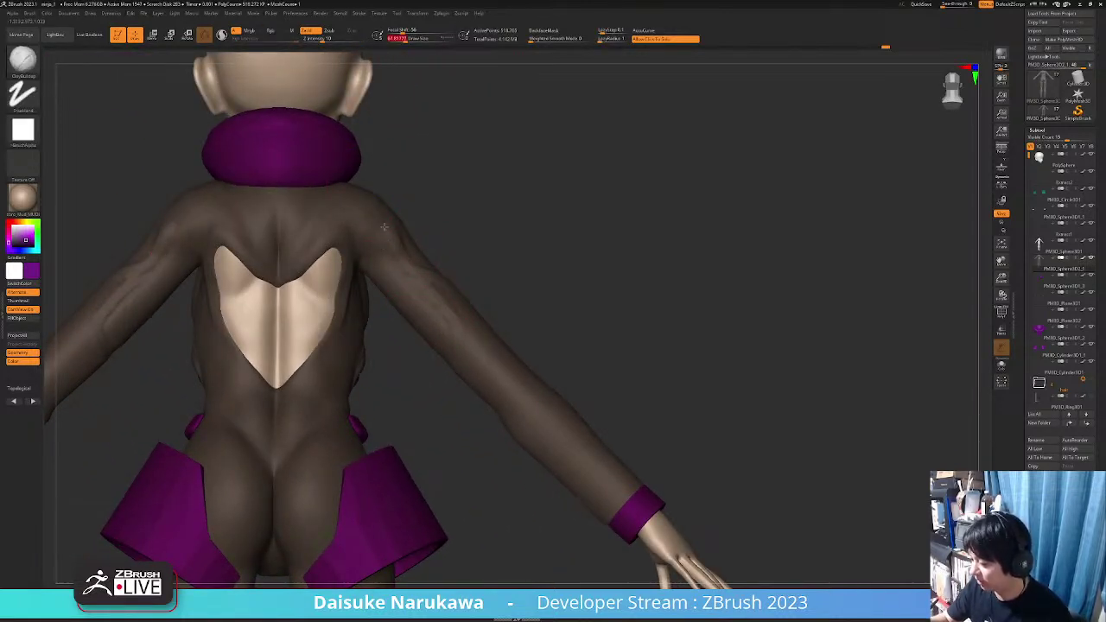
key(shift)
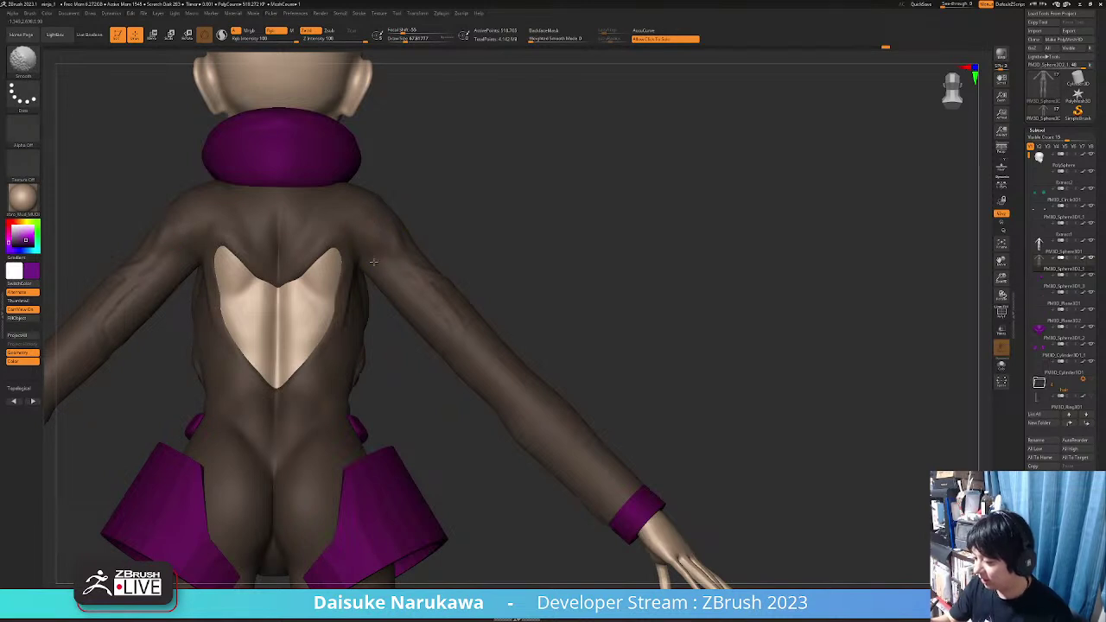
key(shift)
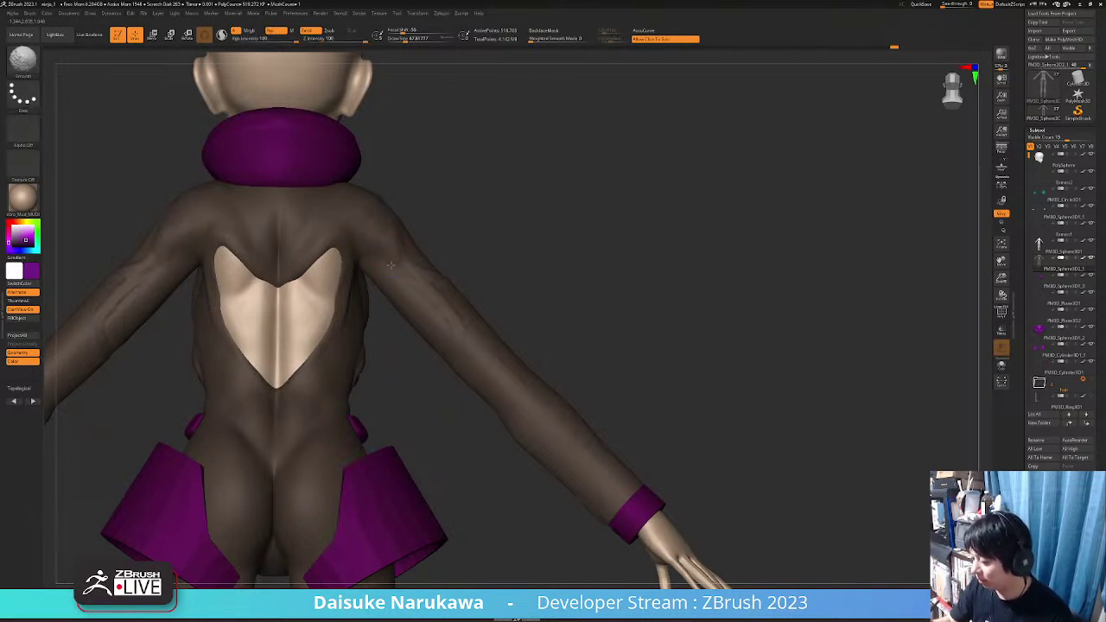
Build up and smooth the fold forms on the back of the upper sleeves with ClayBuildup
right_drag(389, 259, 410, 276)
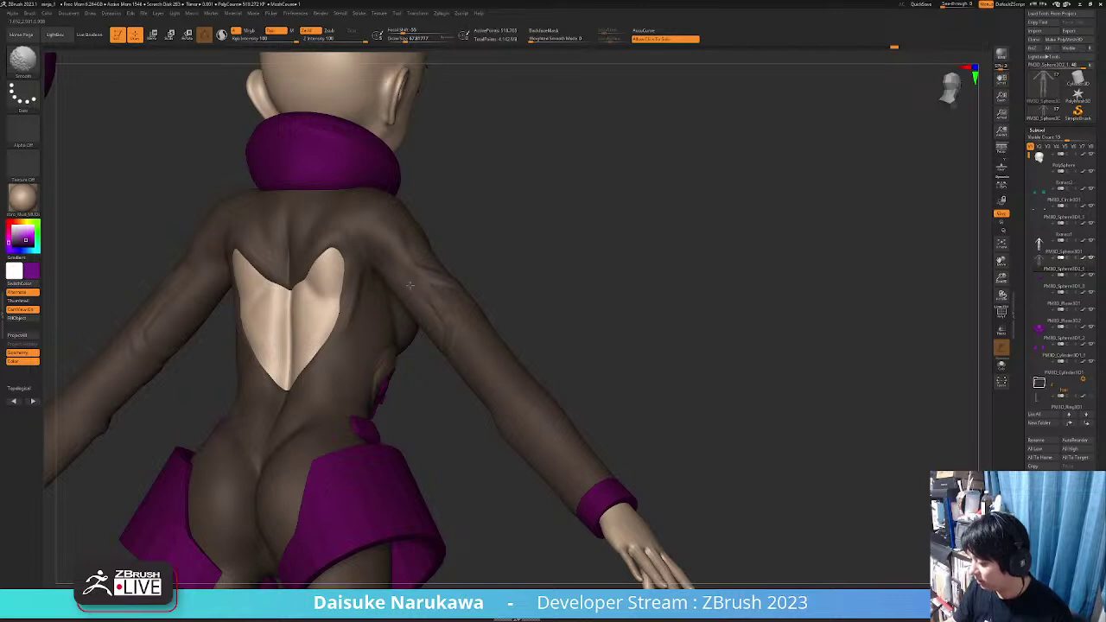
mouse_move(426, 317)
right_down()
mouse_move(487, 348)
mouse_move(448, 333)
right_up()
alt+right_drag(347, 318, 418, 303)
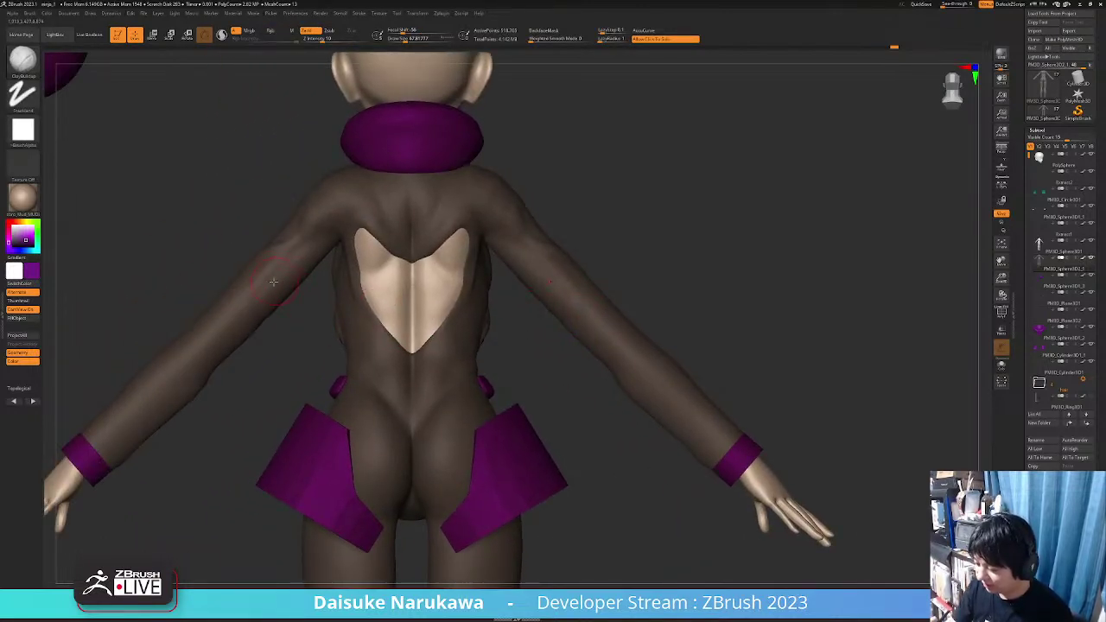
drag(269, 283, 302, 254)
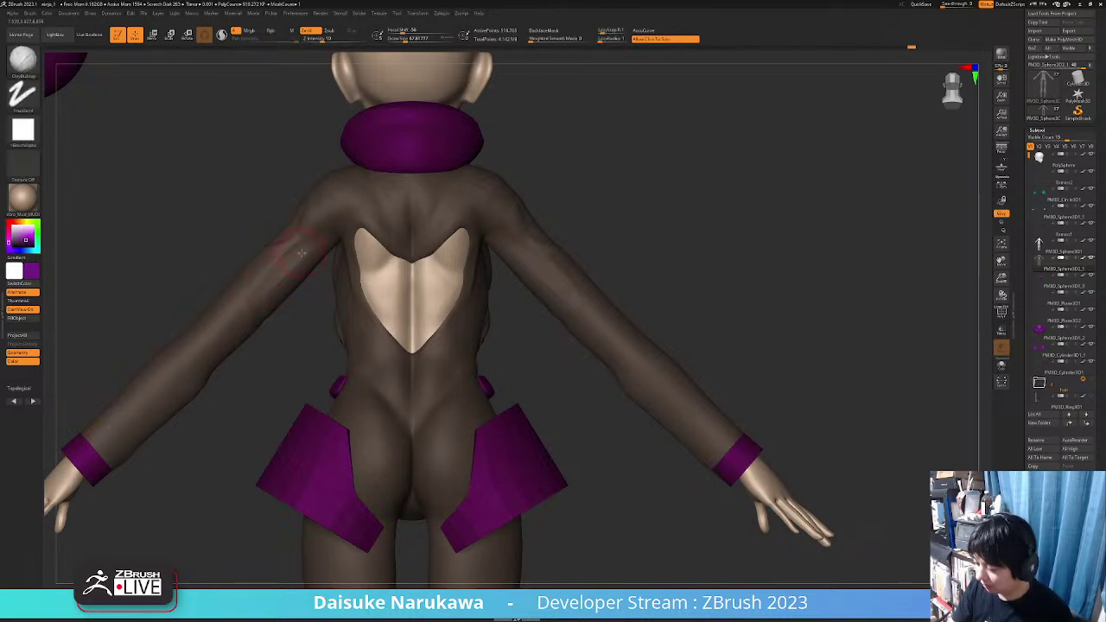
mouse_move(314, 246)
ctrl+right_down()
mouse_move(316, 308)
mouse_move(405, 316)
mouse_move(376, 331)
mouse_move(470, 369)
ctrl+right_up()
shift+right_drag(419, 392, 430, 401)
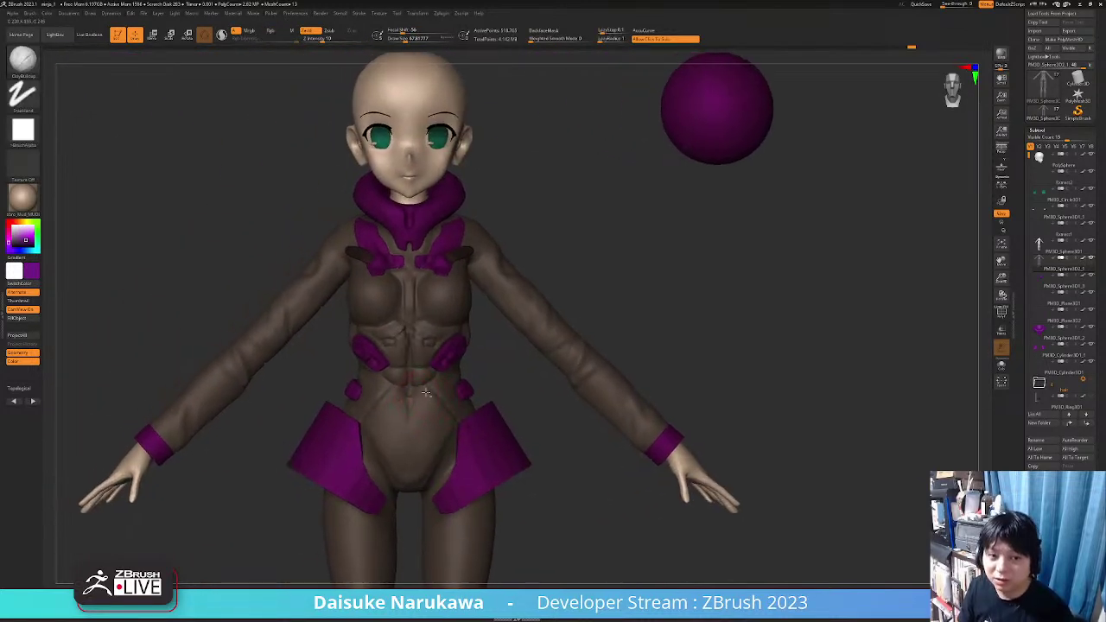
Mask the fronts of the shoulders and the inner upper arms of the bodysuit with MaskLasso
click(324, 342)
click(323, 230)
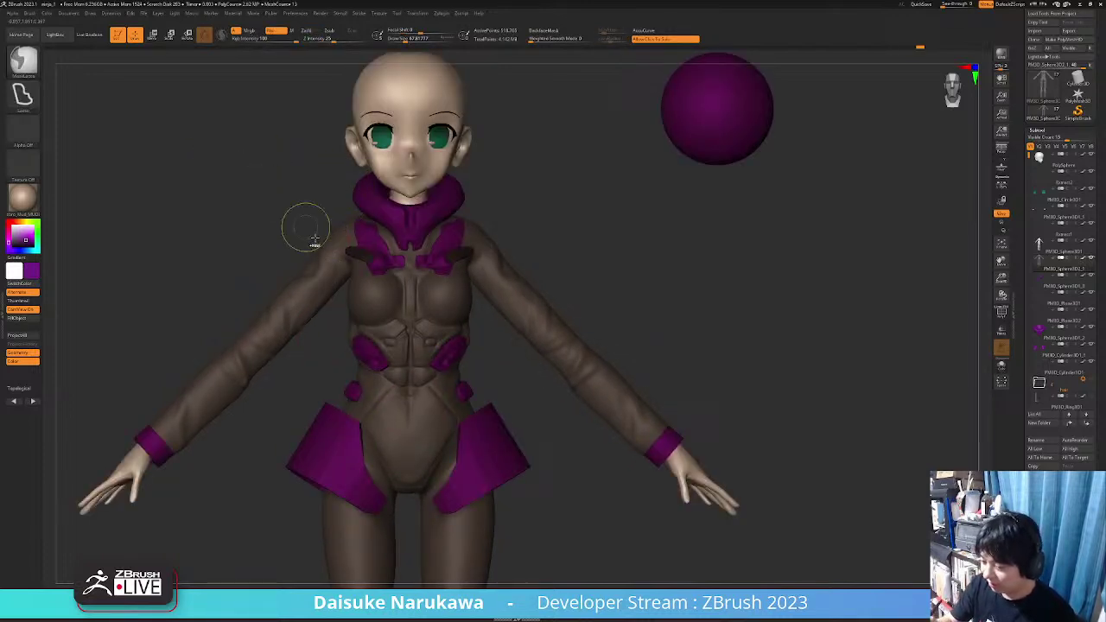
mouse_move(322, 244)
ctrl+mouse_down()
mouse_move(301, 332)
mouse_move(352, 260)
ctrl+mouse_up()
mouse_move(317, 333)
right_down()
mouse_move(370, 311)
mouse_move(316, 344)
mouse_move(522, 229)
mouse_move(505, 251)
right_up()
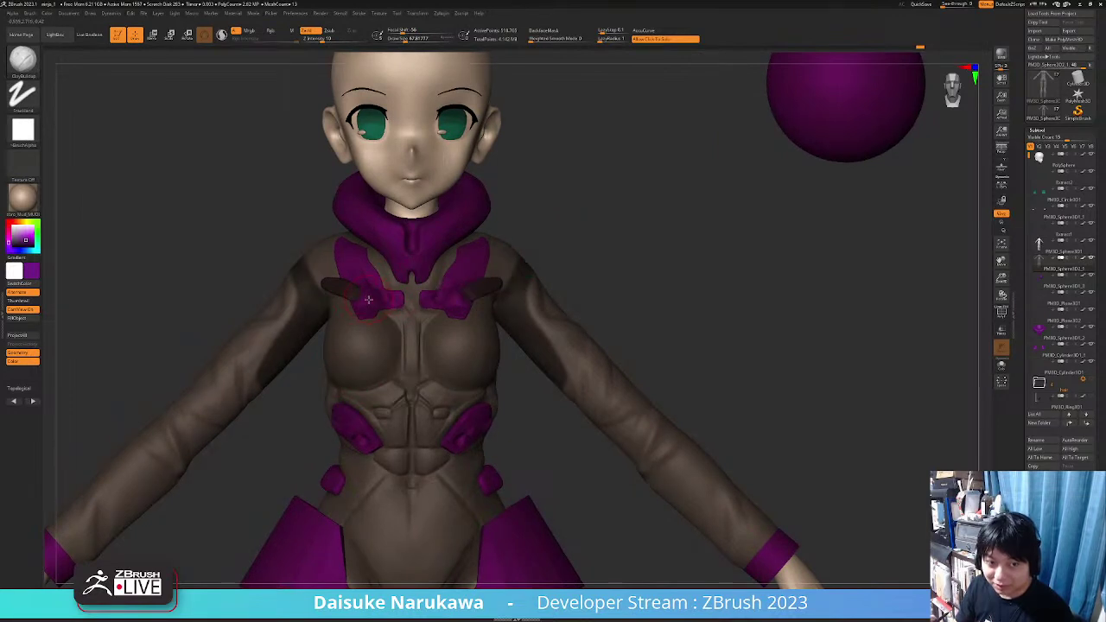
mouse_move(297, 243)
ctrl+mouse_down()
mouse_move(369, 229)
mouse_move(310, 345)
ctrl+mouse_up()
right_drag(314, 321, 343, 298)
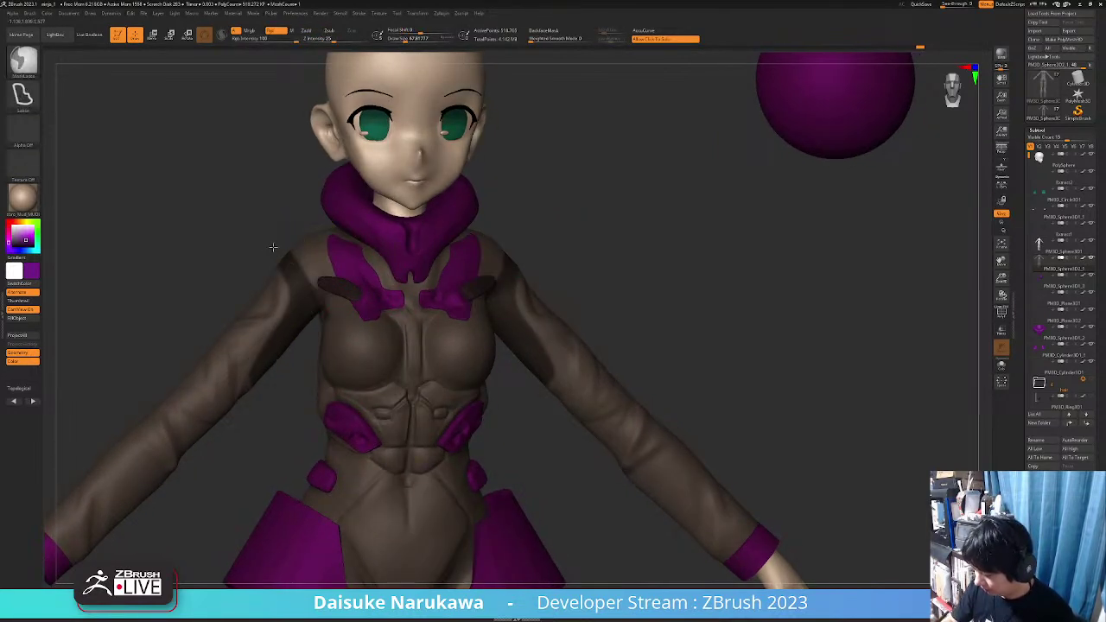
mouse_move(274, 249)
ctrl+mouse_down()
mouse_move(352, 240)
mouse_move(323, 306)
mouse_move(302, 323)
ctrl+mouse_up()
Trim the shoulder mask on the upper back so its edge curves around each shoulder blade
right_drag(302, 323, 464, 306)
mouse_move(340, 214)
right_down()
mouse_move(331, 222)
mouse_move(343, 208)
right_up()
mouse_move(343, 224)
ctrl+alt+mouse_down()
mouse_move(356, 207)
mouse_move(329, 168)
mouse_move(323, 273)
ctrl+alt+mouse_up()
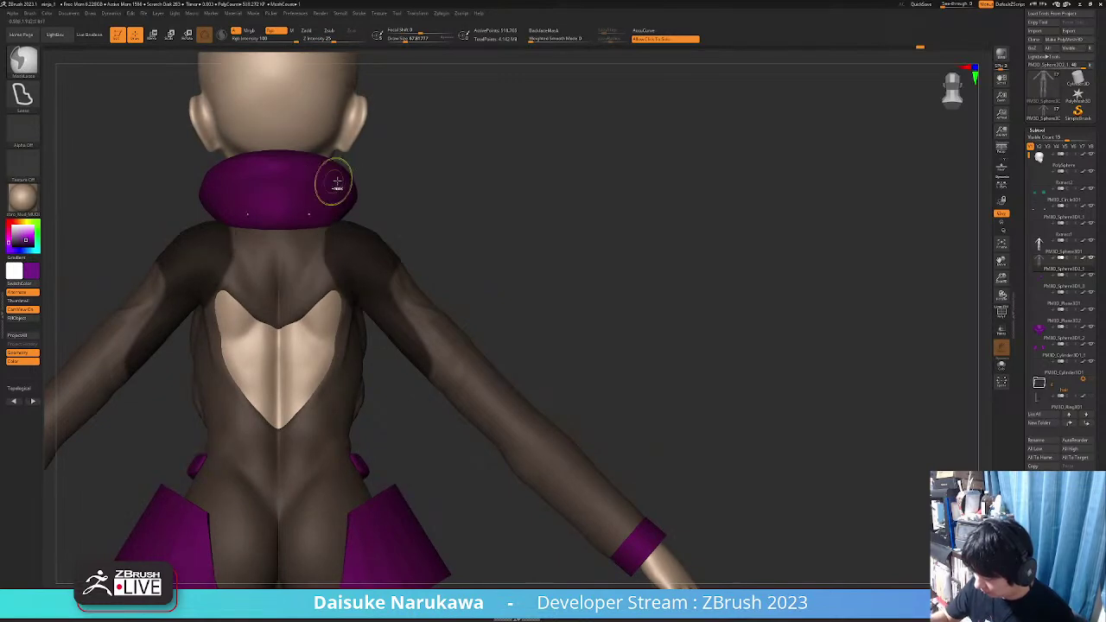
mouse_move(336, 185)
ctrl+right_down()
mouse_move(383, 260)
mouse_move(268, 303)
ctrl+right_up()
ctrl+right_drag(425, 332, 298, 410)
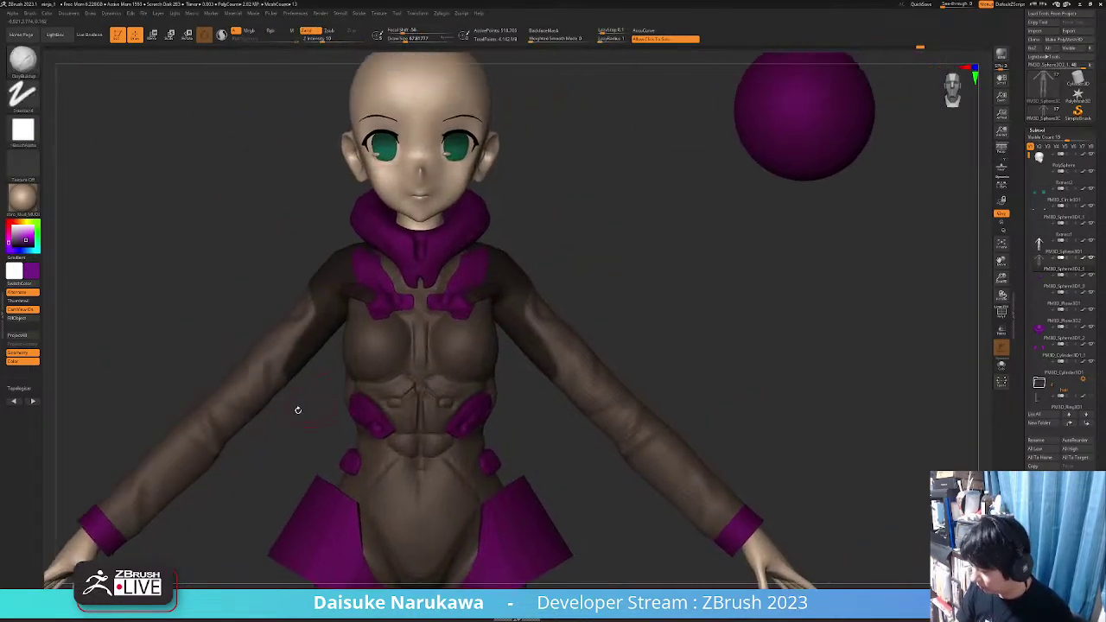
Fill the shoulder and inner-arm patches with near-black by inverting the mask, and clear the mask
drag(25, 241, 13, 245)
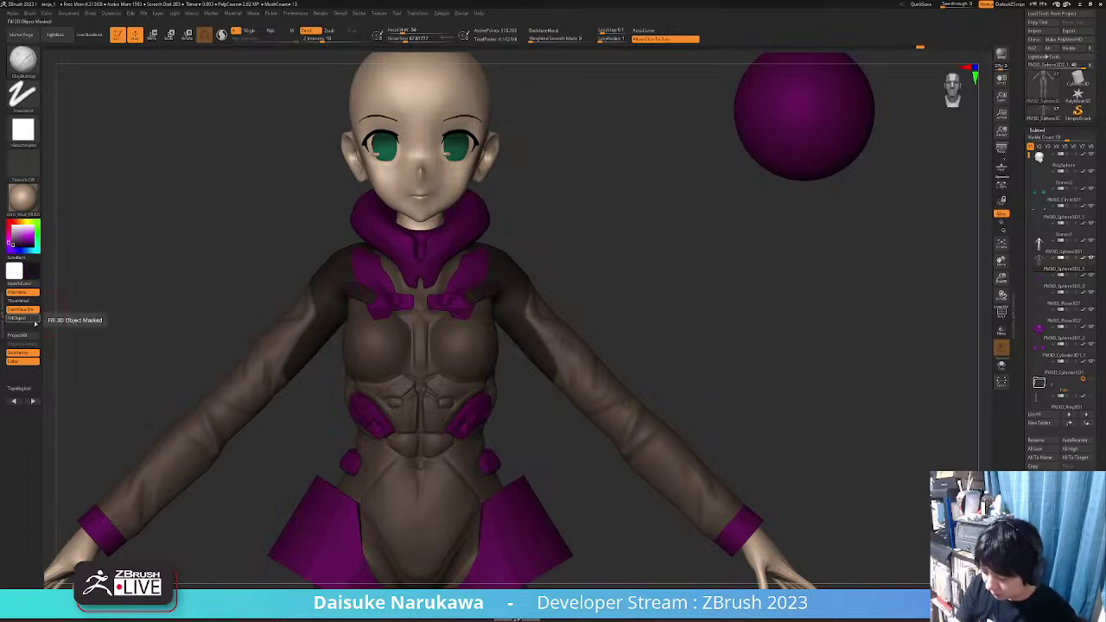
click(277, 31)
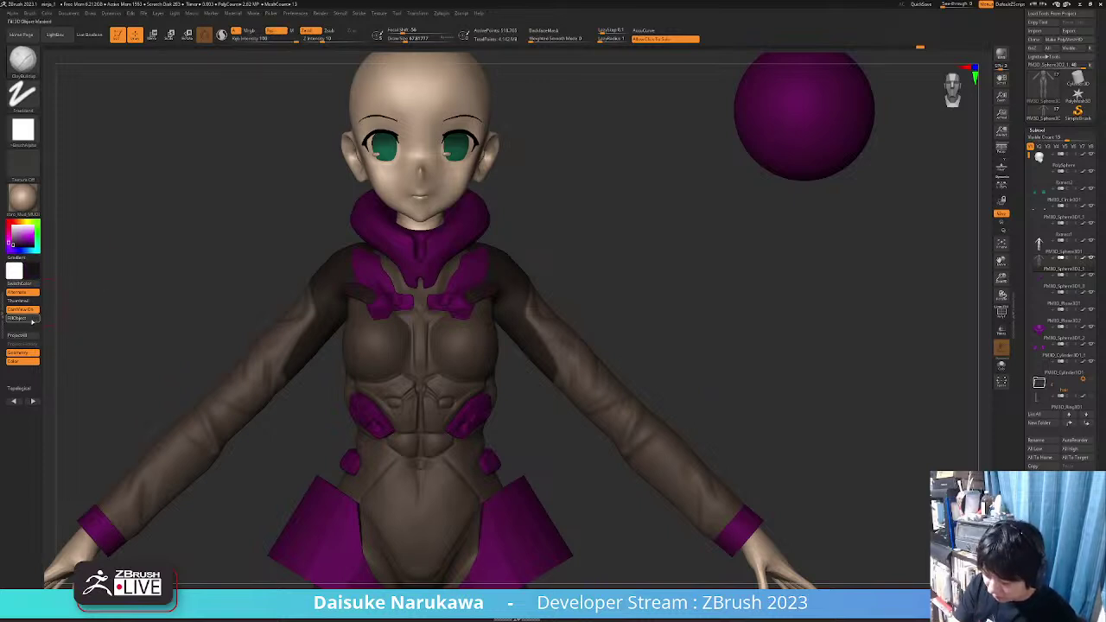
click(17, 318)
key(ctrl+z)
ctrl+click(582, 257)
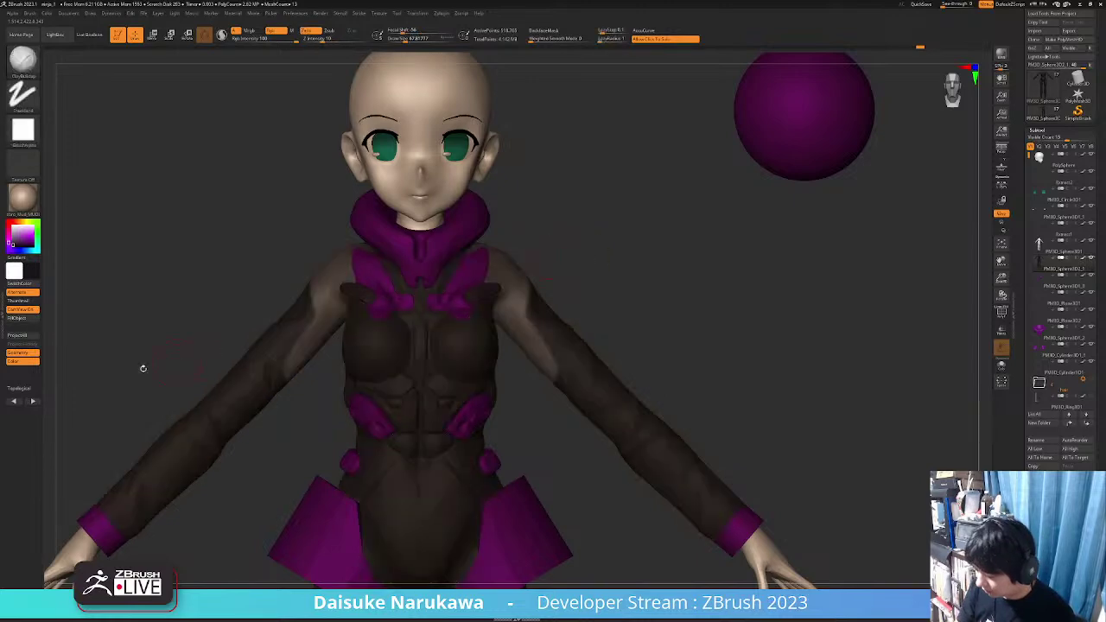
click(19, 318)
ctrl+drag(200, 363, 206, 379)
ctrl+right_drag(294, 475, 346, 414)
mouse_move(345, 415)
alt+right_down()
mouse_move(461, 410)
mouse_move(507, 428)
alt+right_up()
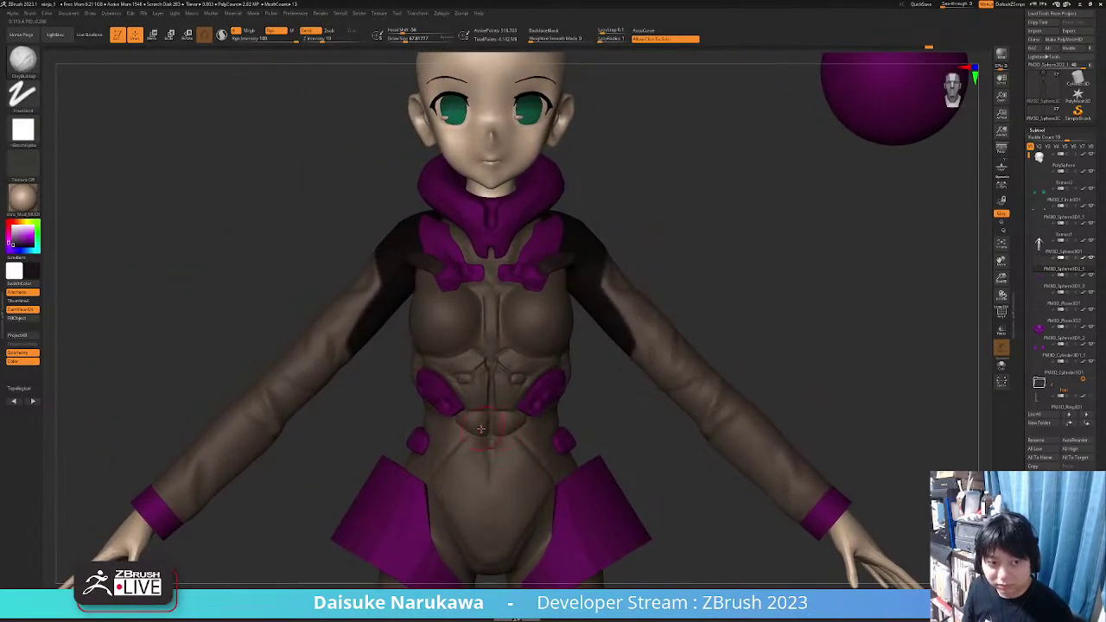
Sculpt the sleeve folds along the front edge of the black shoulder patches with an enlarged ClayBuildup brush and colour painting off
alt+right_drag(399, 382, 423, 384)
click(23, 62)
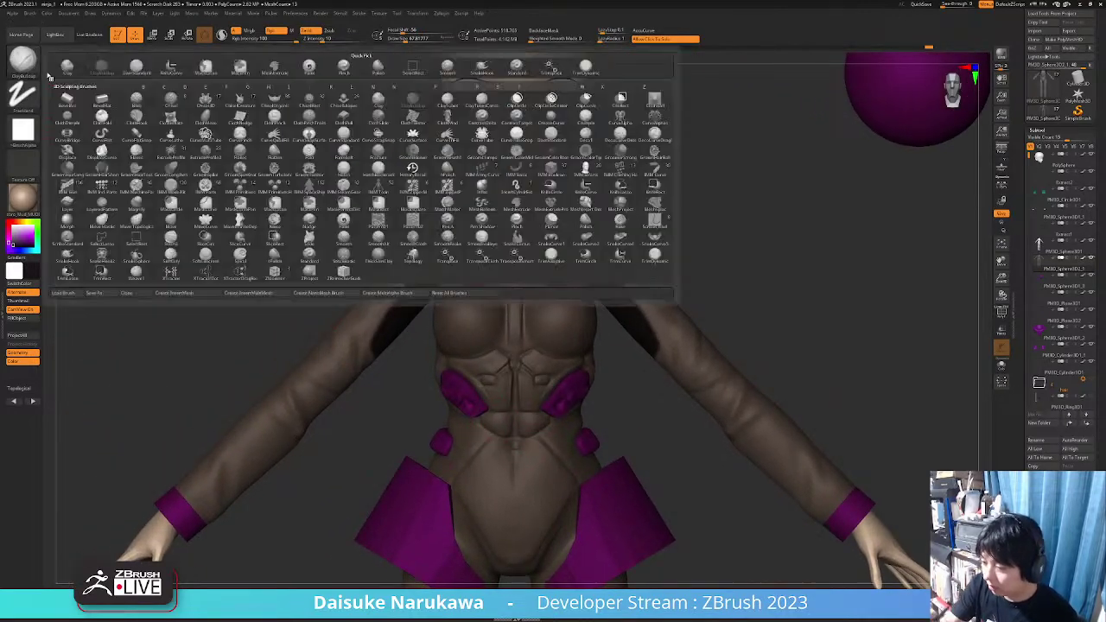
click(411, 39)
right_drag(420, 131, 467, 155)
ctrl+right_drag(467, 155, 424, 220)
mouse_move(424, 220)
right_down()
mouse_move(370, 246)
mouse_move(391, 241)
right_up()
mouse_move(366, 228)
mouse_down()
mouse_move(395, 265)
mouse_move(383, 247)
mouse_up()
key(ctrl+z)
click(275, 31)
right_drag(379, 257, 372, 250)
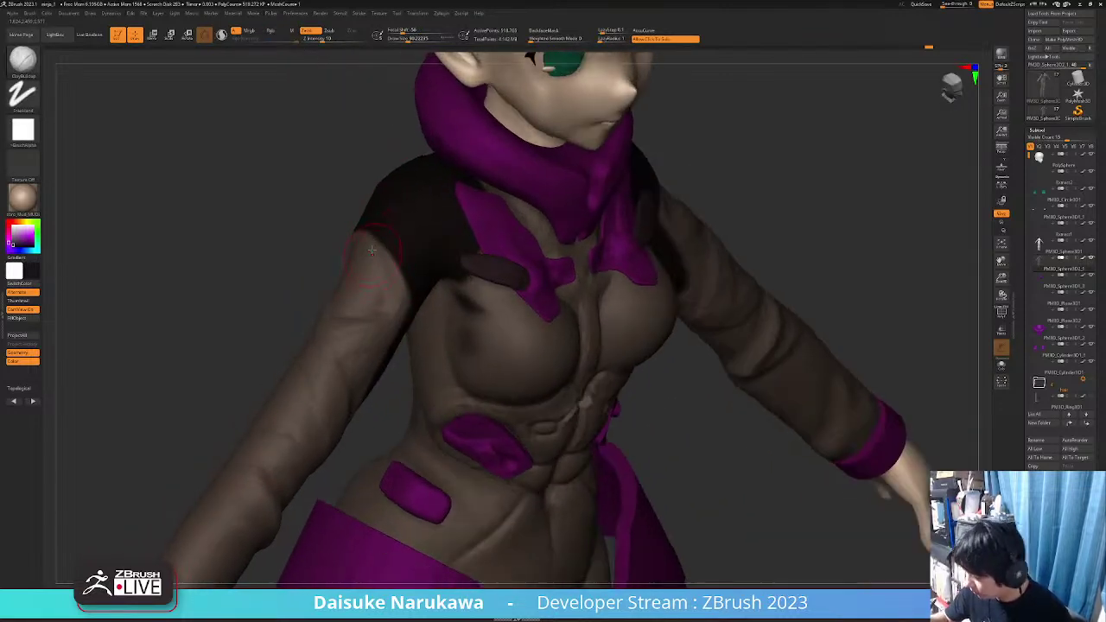
drag(365, 237, 406, 296)
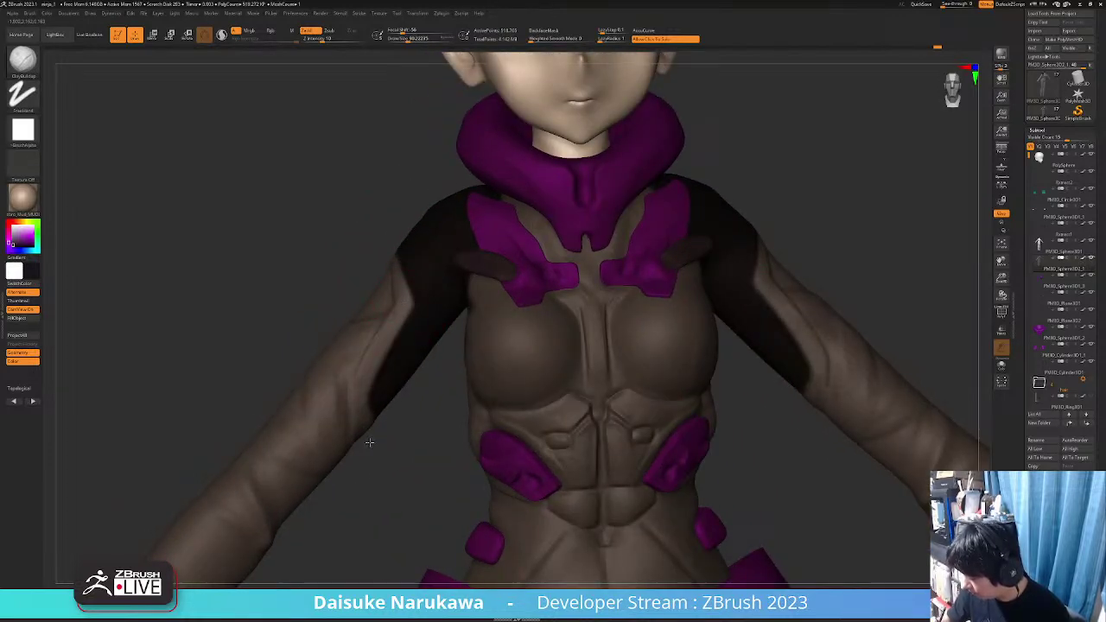
drag(369, 443, 429, 285)
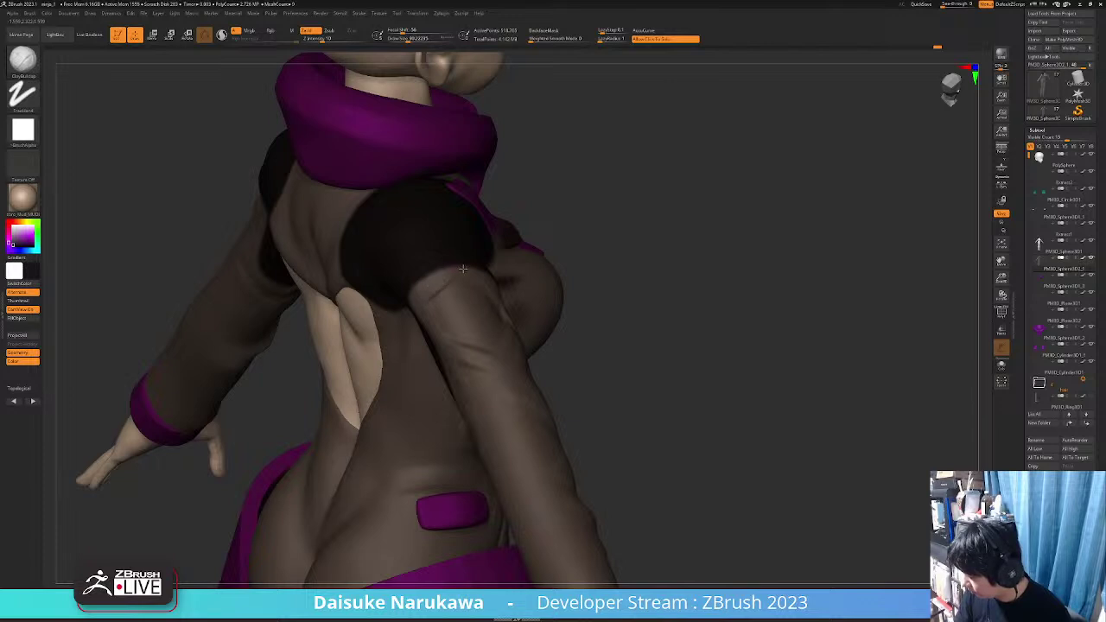
Build up and smooth the sleeve folds along the back edge of the black patches
right_drag(450, 283, 439, 287)
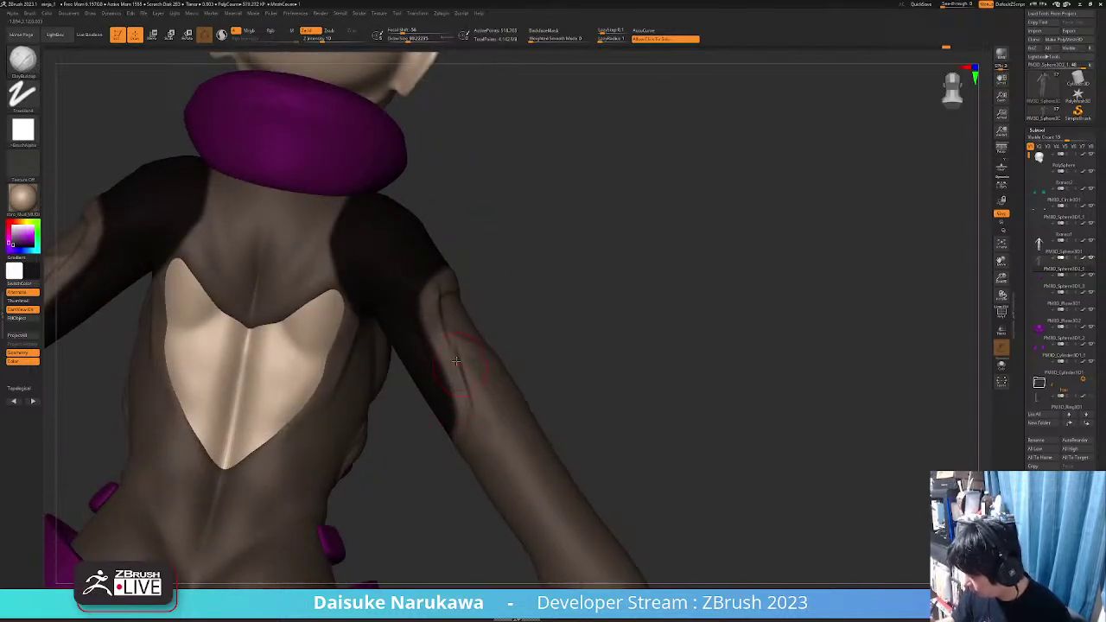
right_drag(482, 381, 454, 301)
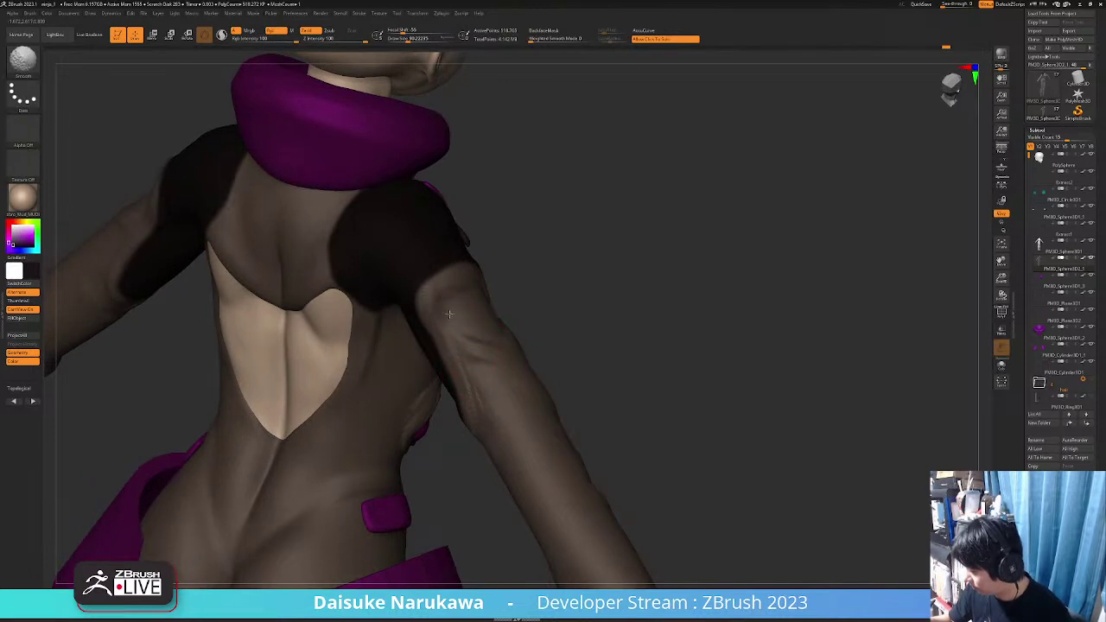
mouse_move(488, 407)
right_down()
mouse_move(489, 398)
mouse_move(476, 410)
right_up()
shift+drag(476, 410, 472, 427)
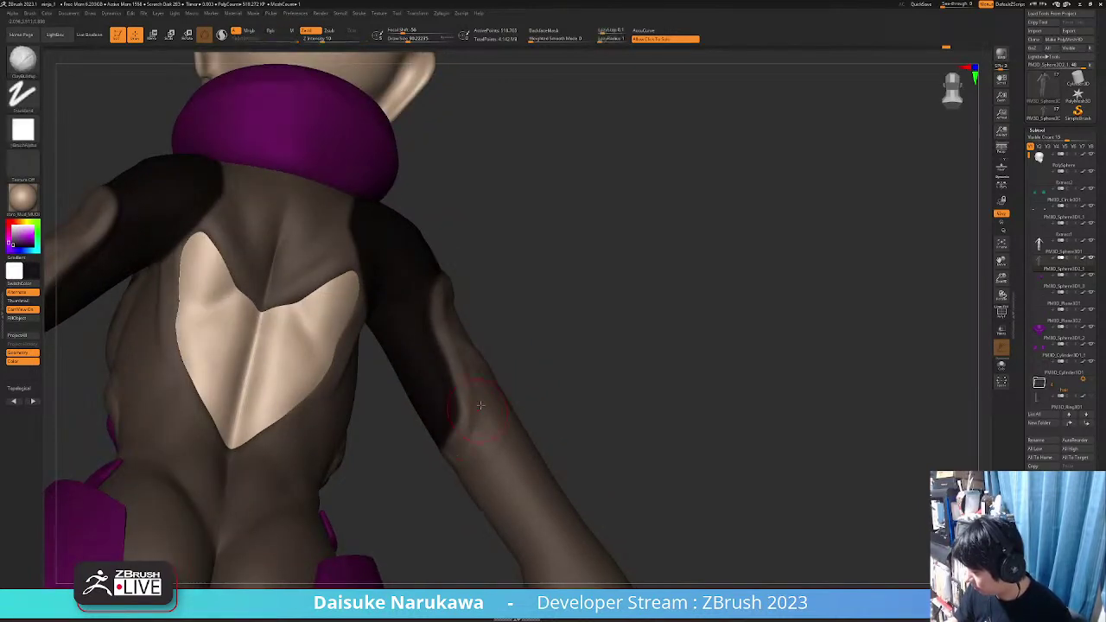
Refine the folds on the front and outer side of the upper sleeves, undoing the last stroke
right_drag(471, 423, 421, 344)
mouse_move(398, 400)
right_down()
mouse_move(481, 319)
mouse_move(390, 364)
mouse_move(380, 324)
mouse_move(378, 372)
right_up()
right_drag(378, 372, 402, 380)
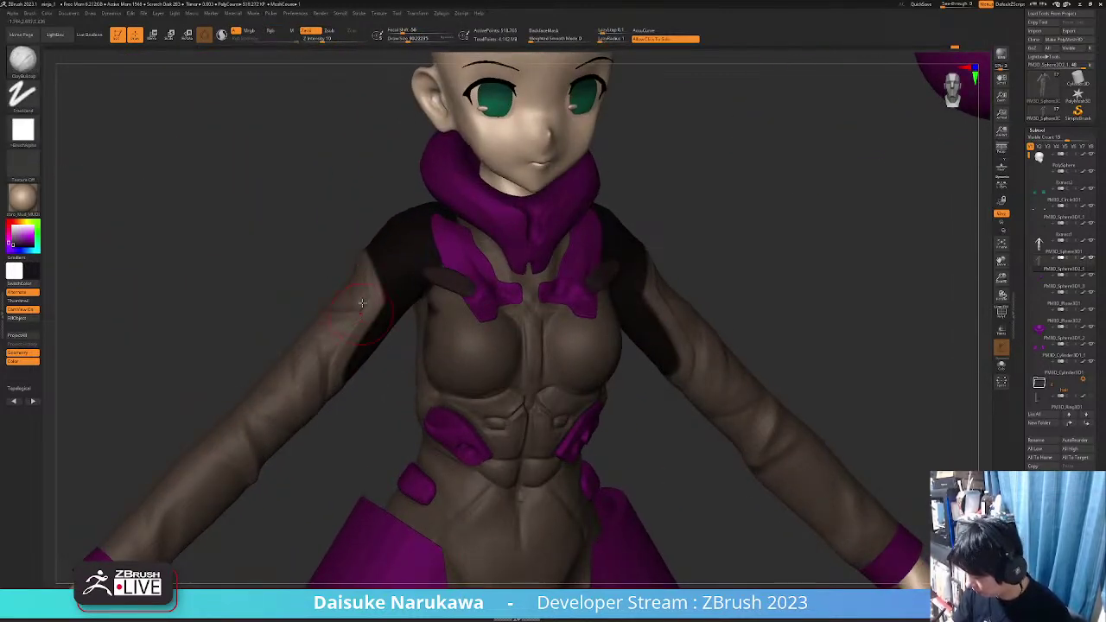
right_drag(363, 300, 336, 258)
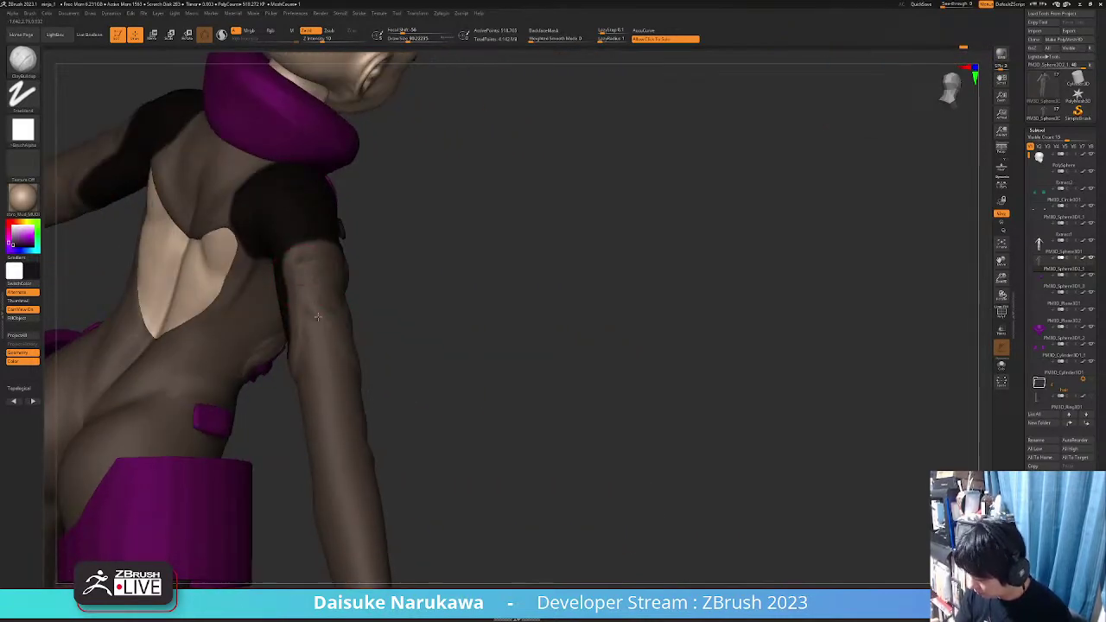
mouse_move(317, 318)
right_down()
mouse_move(476, 319)
mouse_move(333, 314)
mouse_move(488, 228)
mouse_move(495, 236)
mouse_move(441, 264)
mouse_move(425, 250)
right_up()
key(ctrl+z)
Sculpt cloth folds on the upper back between the collar and the skin opening with ClayBuildup at draw size about 68, smoothing them
click(406, 40)
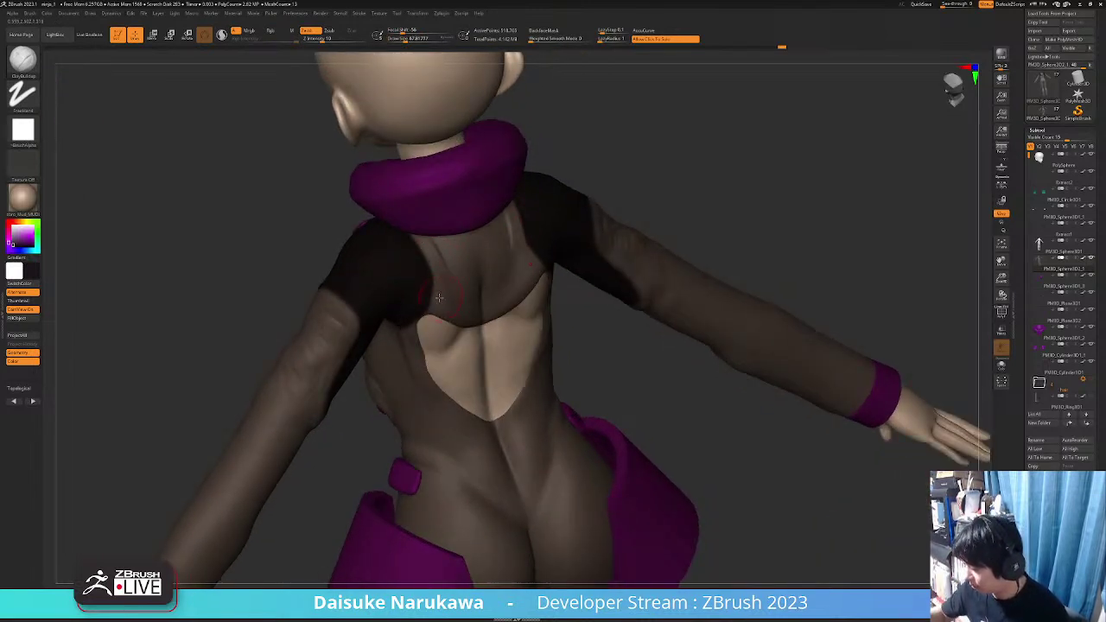
right_drag(439, 297, 444, 277)
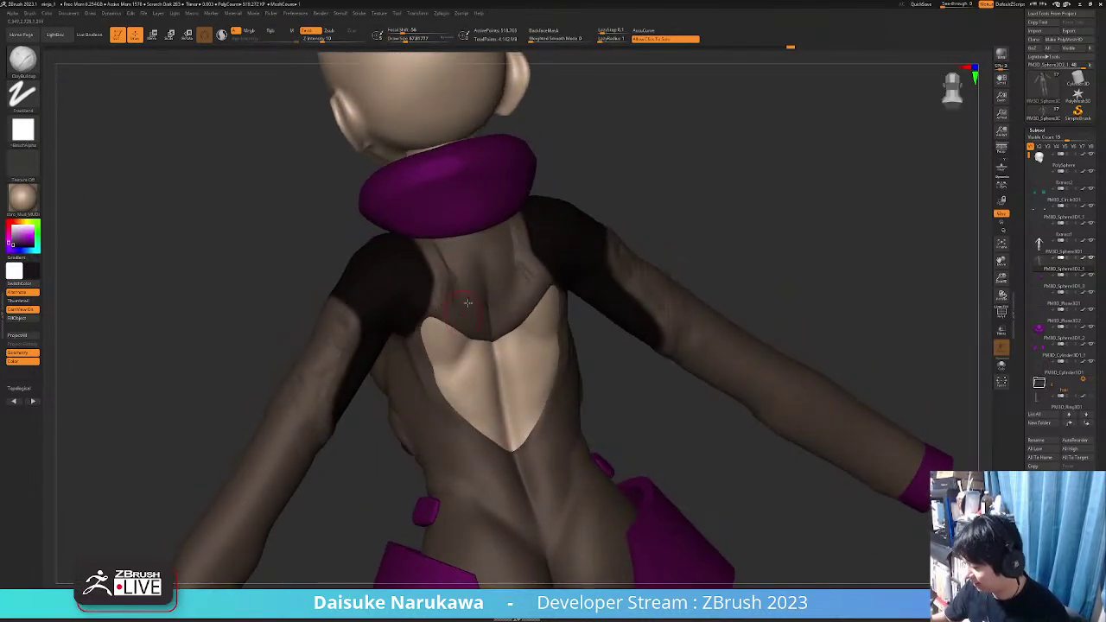
right_drag(441, 317, 388, 292)
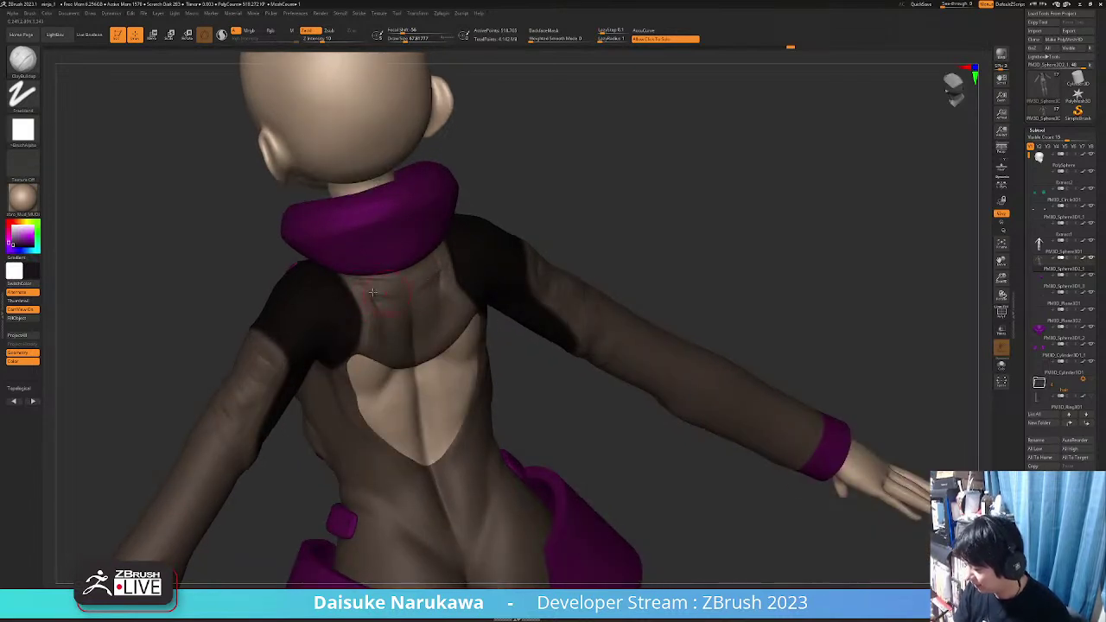
right_drag(432, 315, 446, 272)
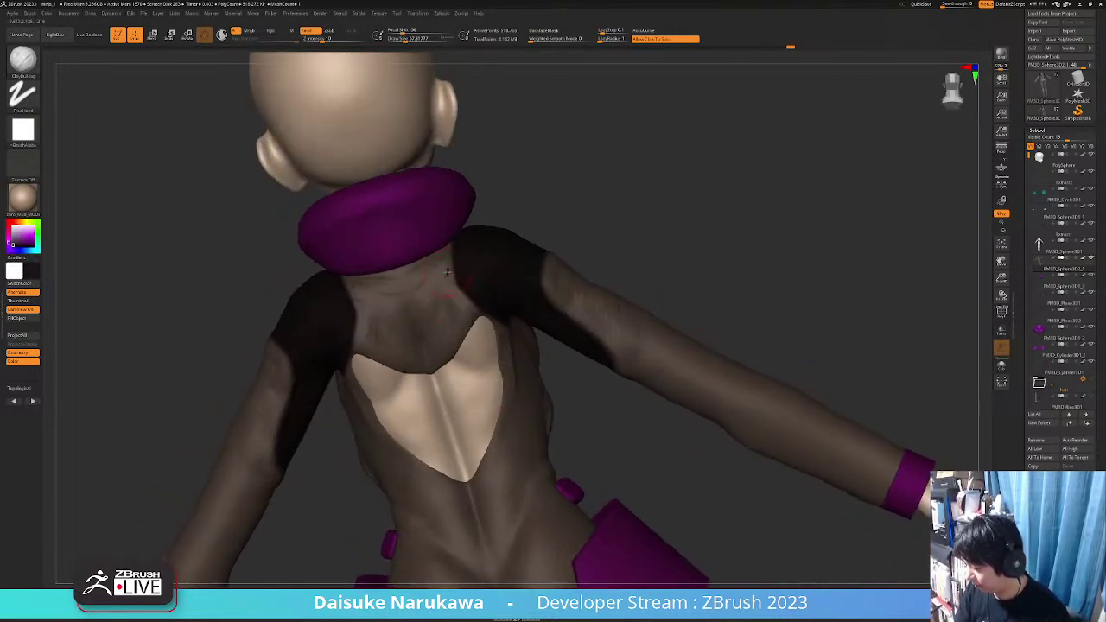
key(shift)
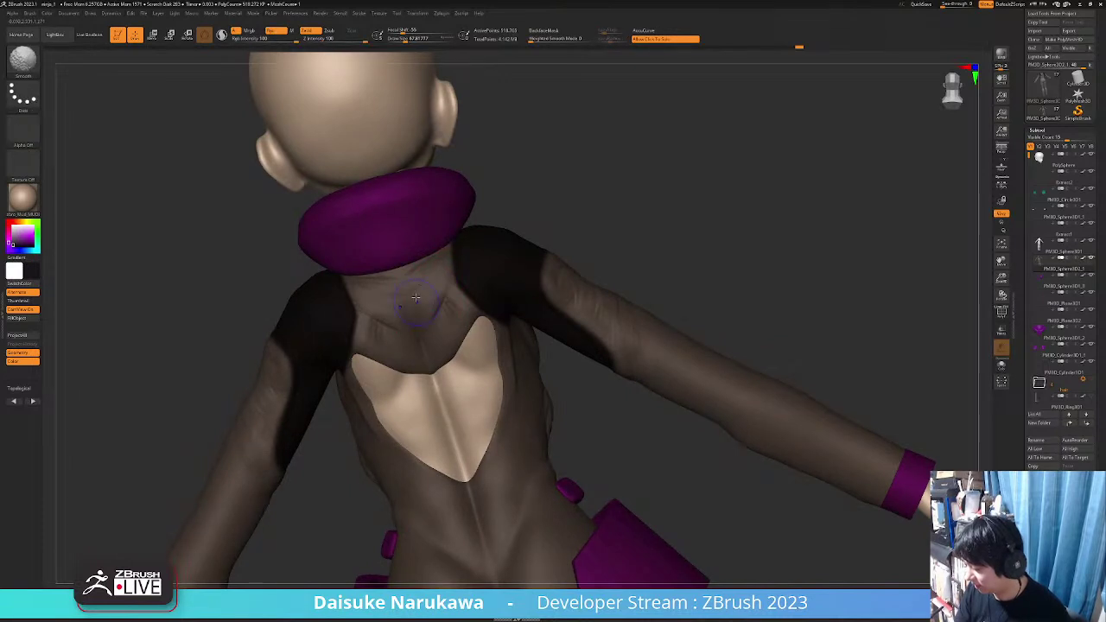
right_drag(401, 281, 373, 287)
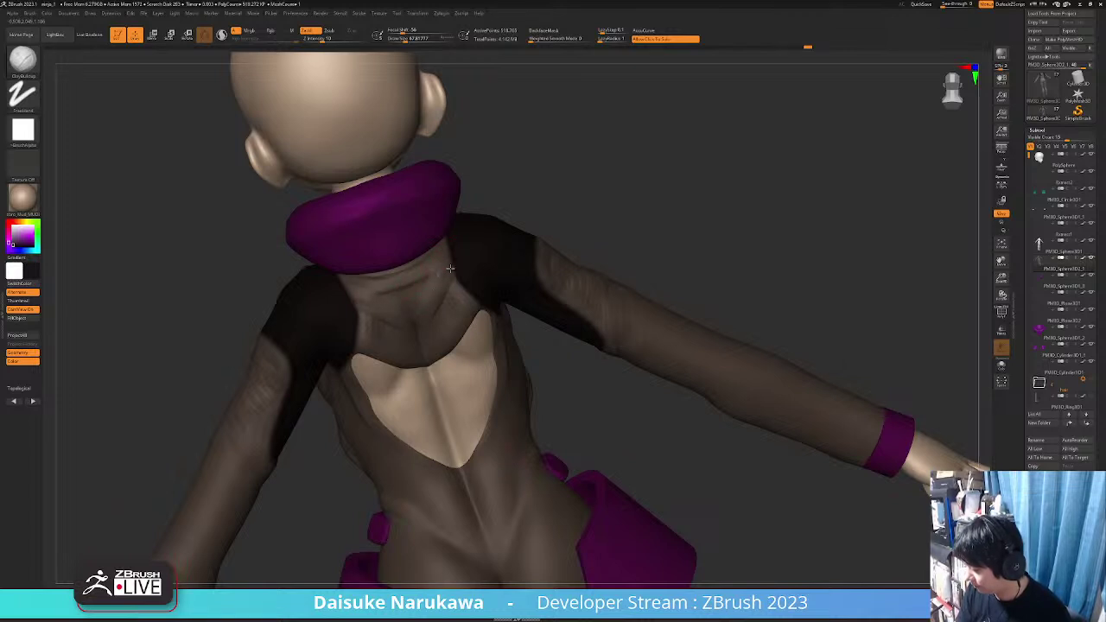
mouse_move(450, 269)
right_down()
mouse_move(421, 307)
mouse_move(435, 299)
mouse_move(425, 277)
right_up()
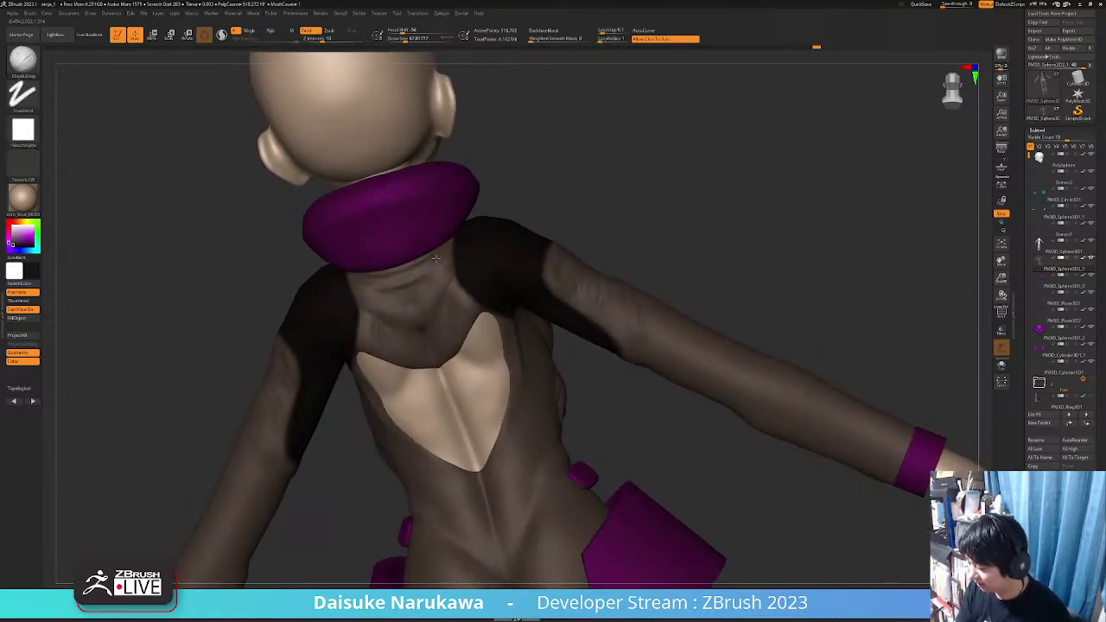
Carve sharp creases into the upper-back folds below the collar with the DamStandard brush
key(b)
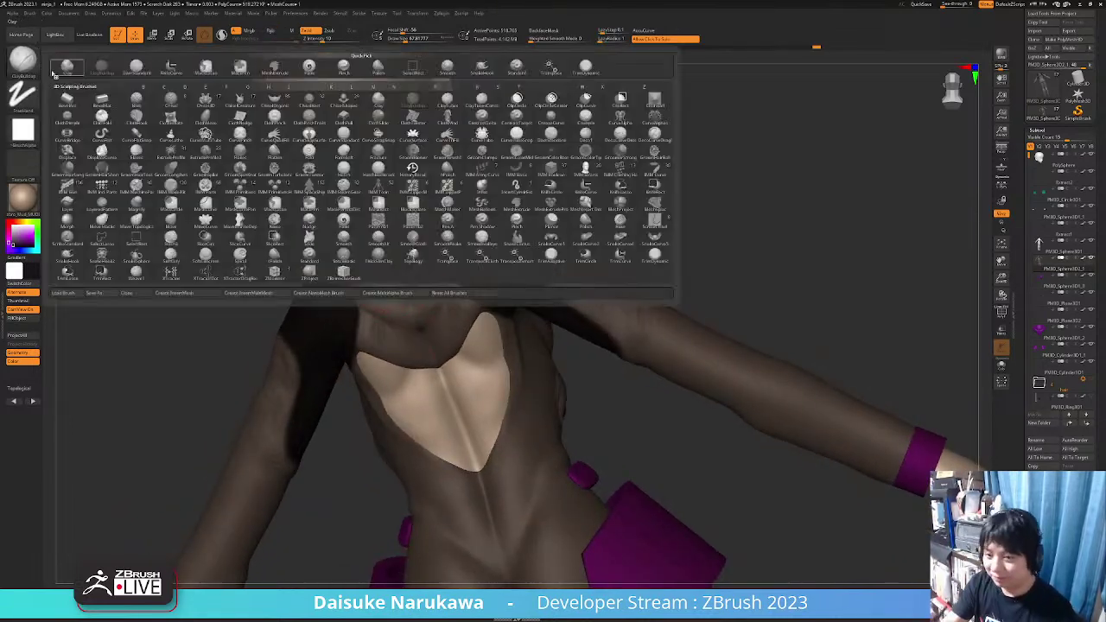
key(d)
key(s)
mouse_move(435, 286)
alt+right_down()
mouse_move(435, 316)
mouse_move(445, 277)
mouse_move(433, 300)
mouse_move(373, 305)
alt+right_up()
mouse_move(374, 307)
mouse_down()
mouse_move(346, 304)
mouse_move(364, 302)
mouse_up()
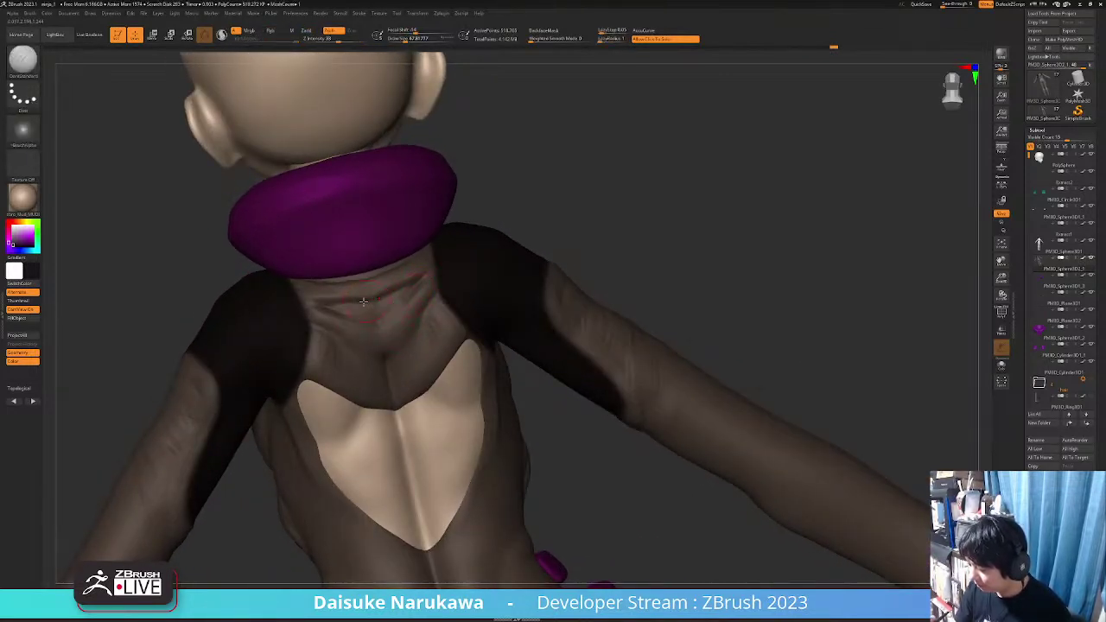
Extend and soften the upper-back creases toward the black shoulder patches and the edge of the skin opening
right_drag(452, 250, 376, 333)
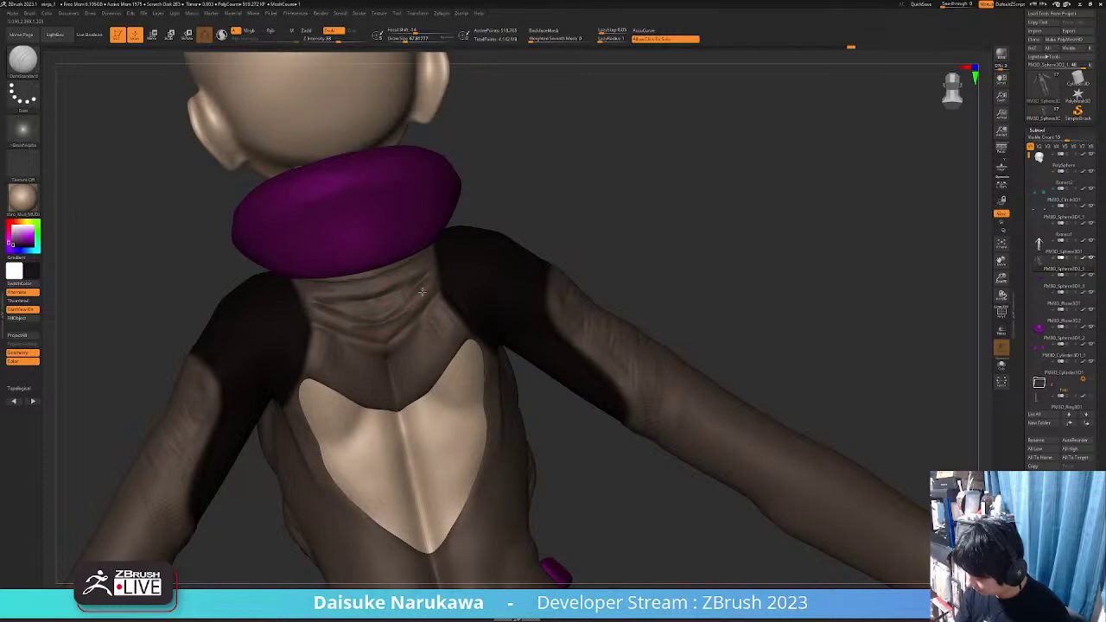
right_drag(426, 293, 407, 309)
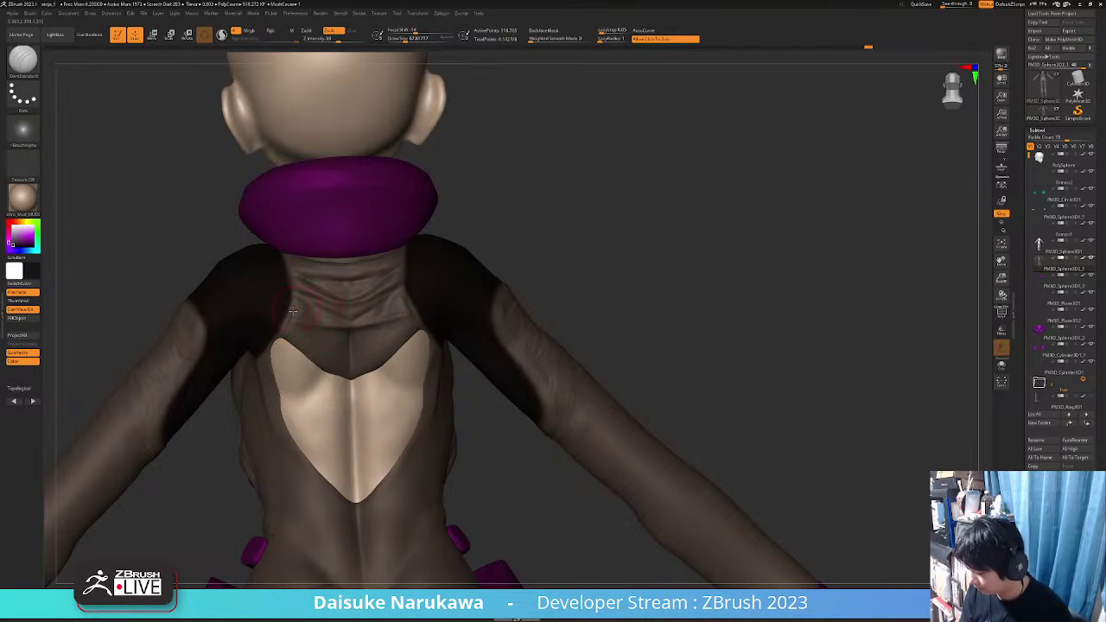
drag(322, 316, 303, 310)
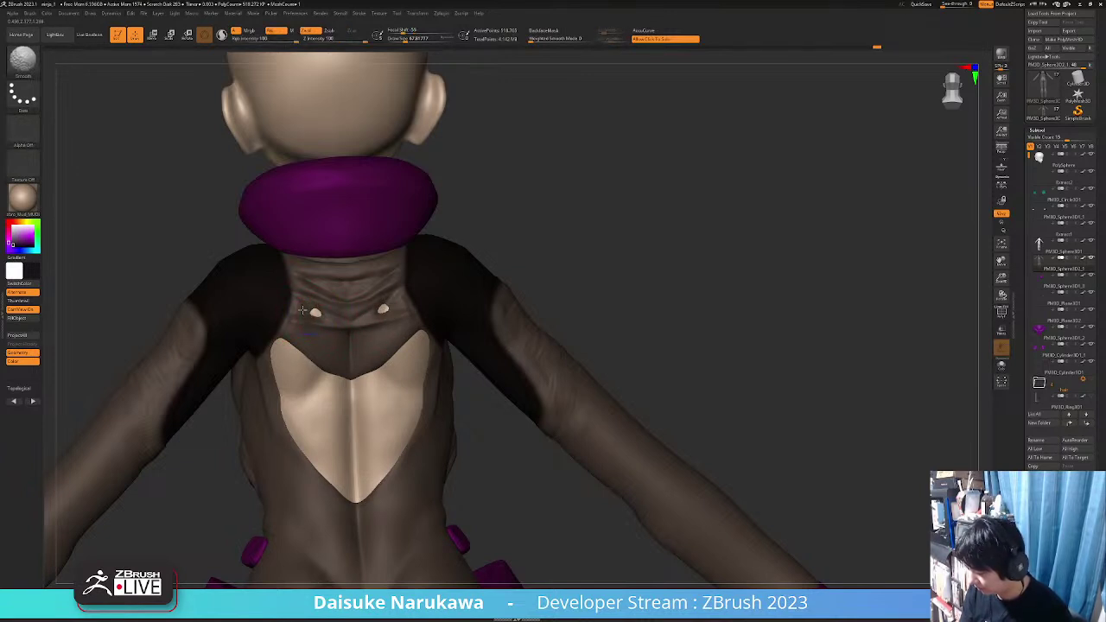
mouse_move(296, 301)
right_down()
mouse_move(346, 310)
mouse_move(381, 338)
mouse_move(383, 323)
mouse_move(440, 323)
mouse_move(328, 363)
mouse_move(486, 323)
mouse_move(499, 297)
right_up()
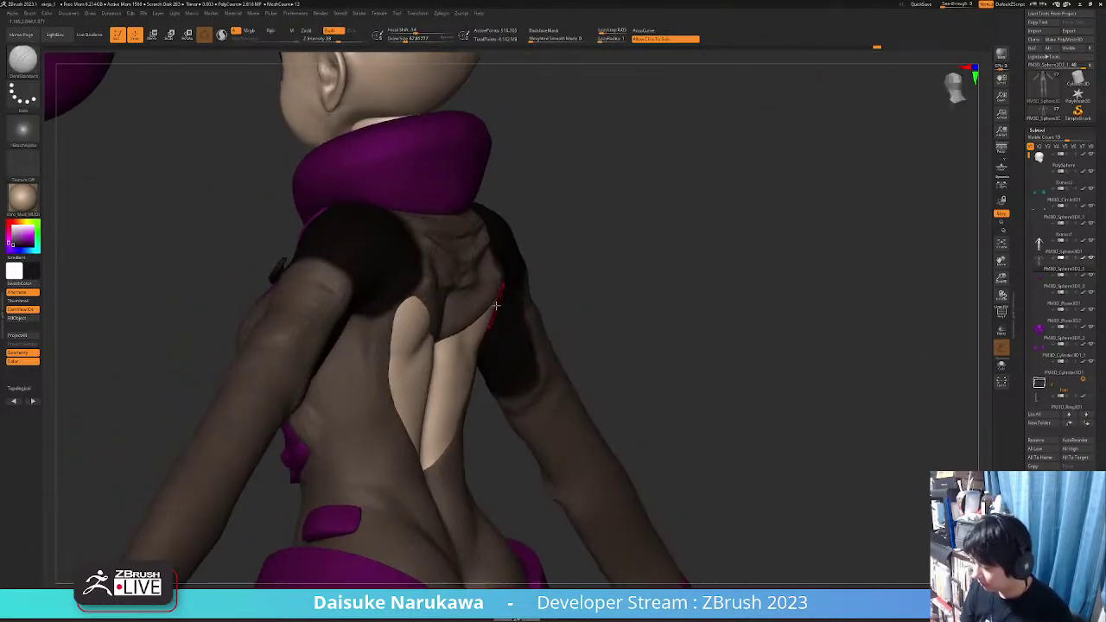
Pull the silhouette of the upper-back folds beside the black shoulder patches into shape with the SnakeHook brush
click(26, 62)
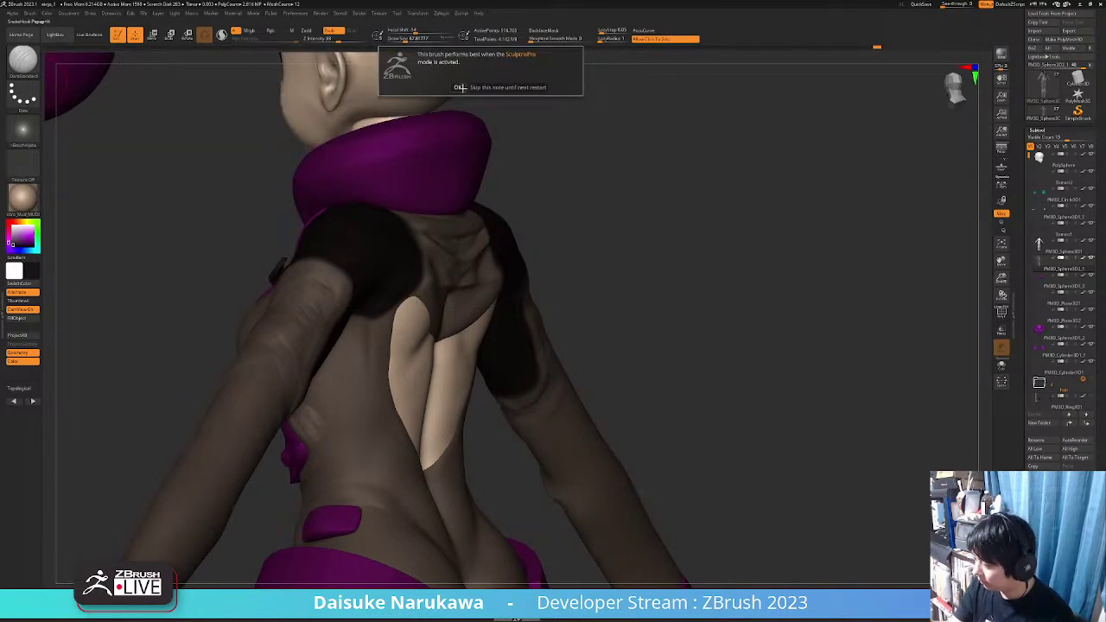
click(460, 87)
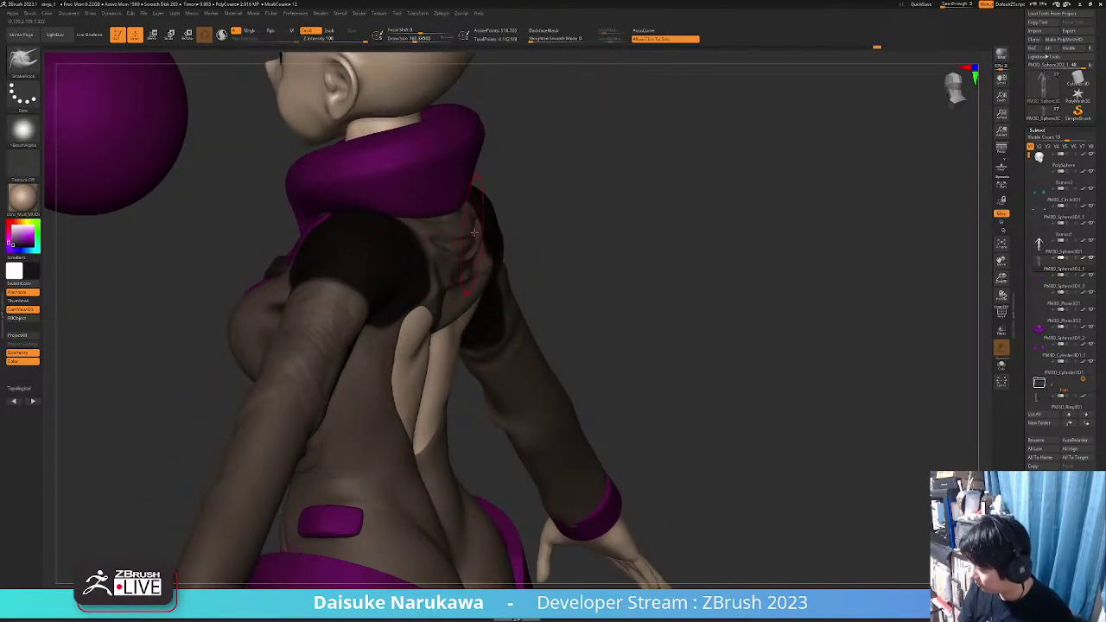
right_drag(474, 232, 415, 235)
drag(509, 238, 517, 227)
mouse_move(527, 230)
right_down()
mouse_move(480, 232)
mouse_move(502, 184)
mouse_move(475, 182)
right_up()
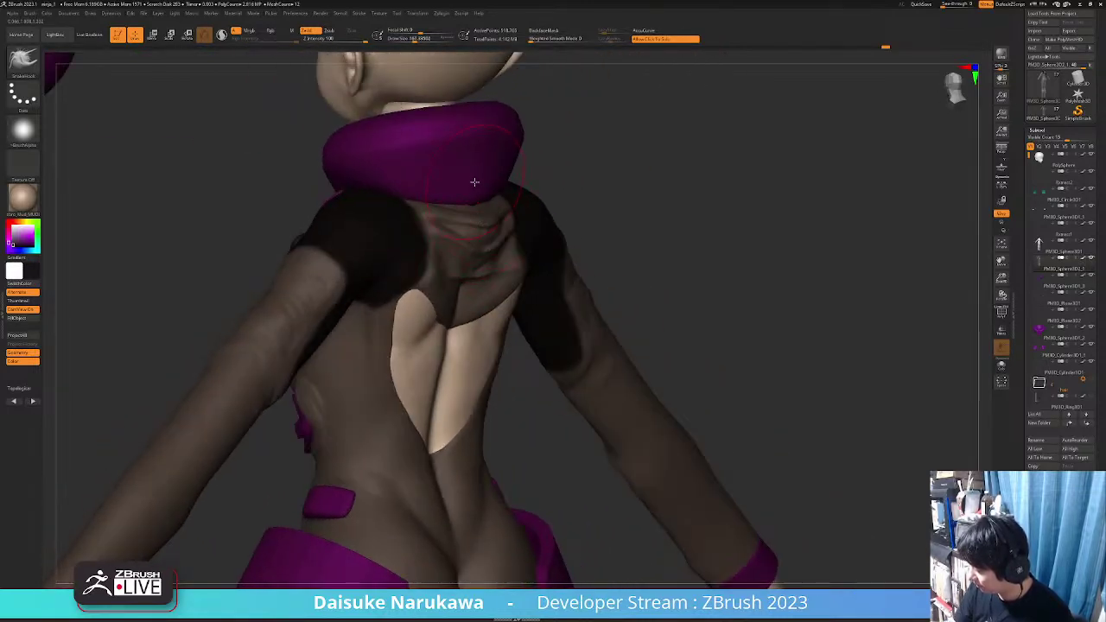
mouse_move(488, 229)
right_down()
mouse_move(484, 266)
mouse_move(365, 314)
mouse_move(329, 303)
right_up()
Build up and soften the cloth folds between the collar and the back opening using ClayBuildup at a smaller draw size
click(24, 62)
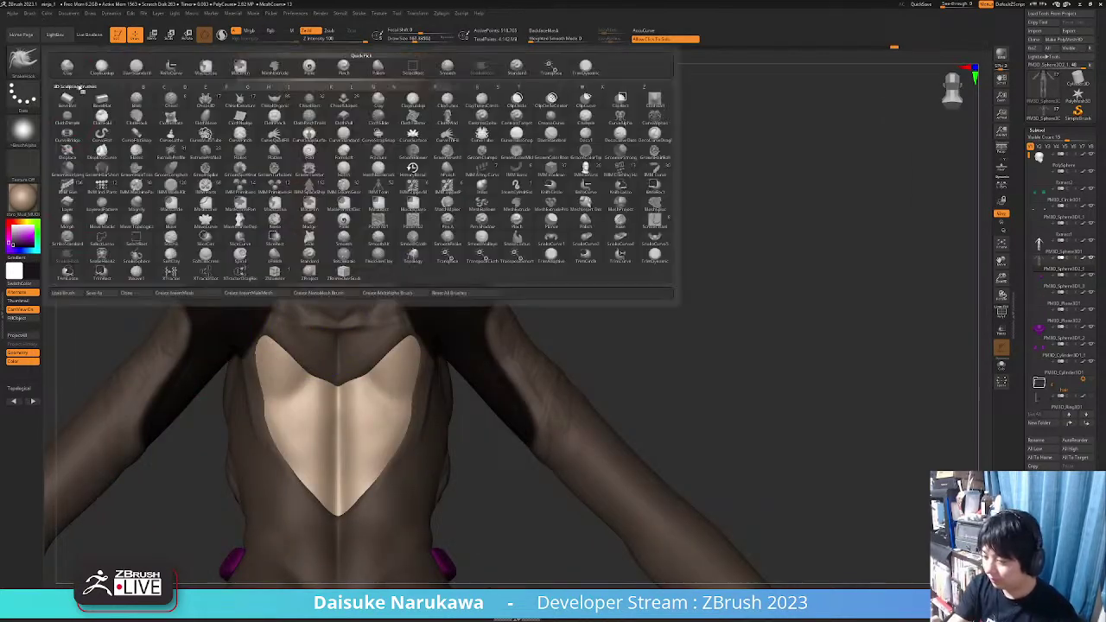
click(109, 73)
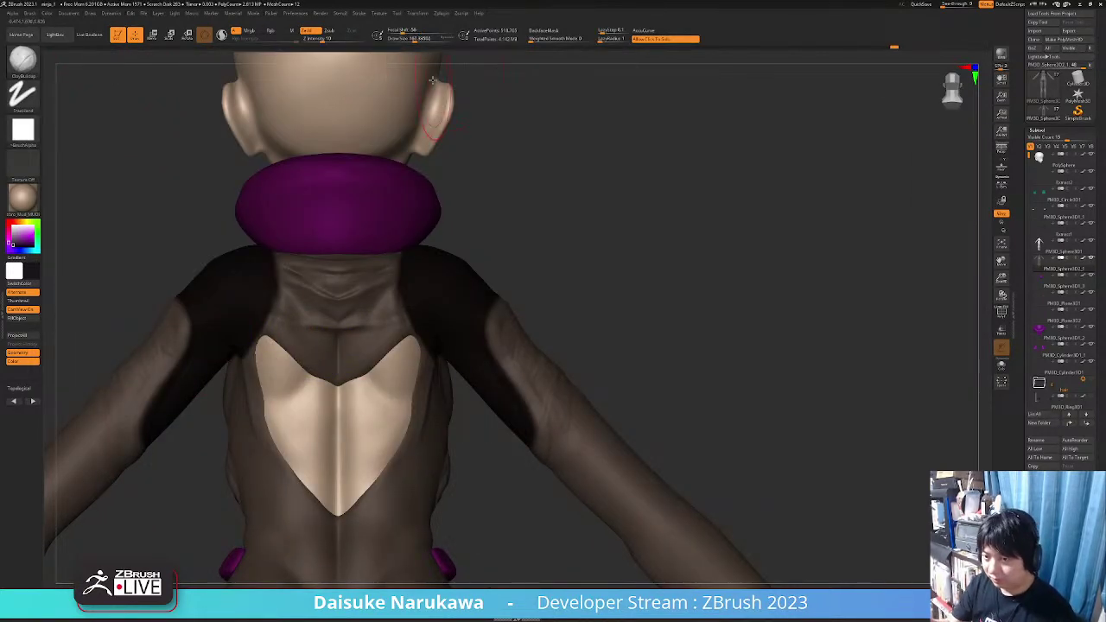
alt+right_drag(474, 258, 500, 270)
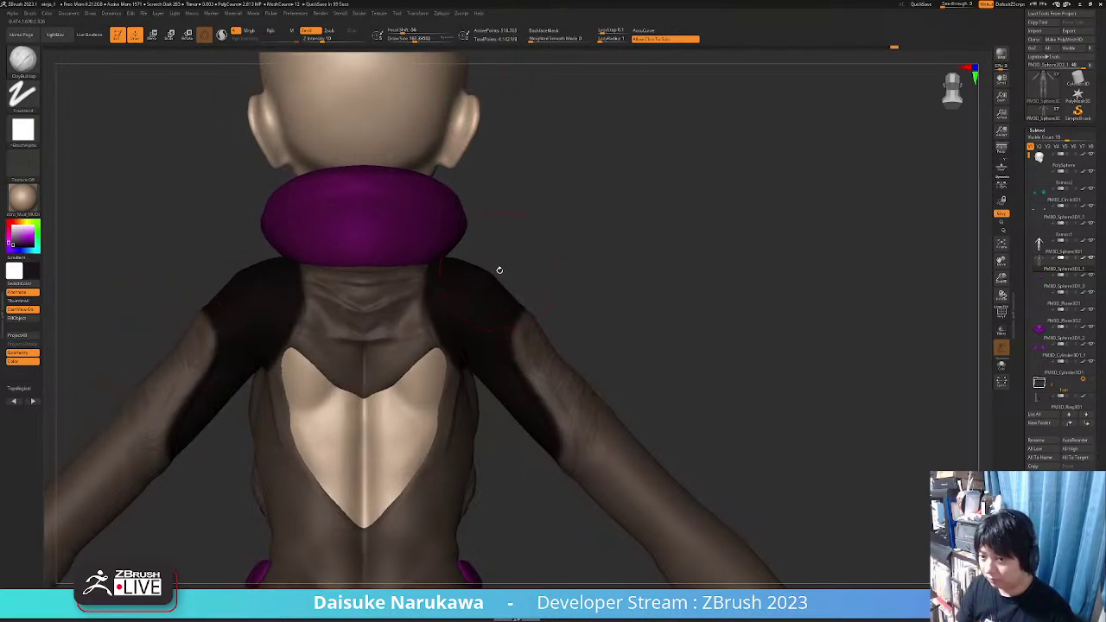
click(409, 39)
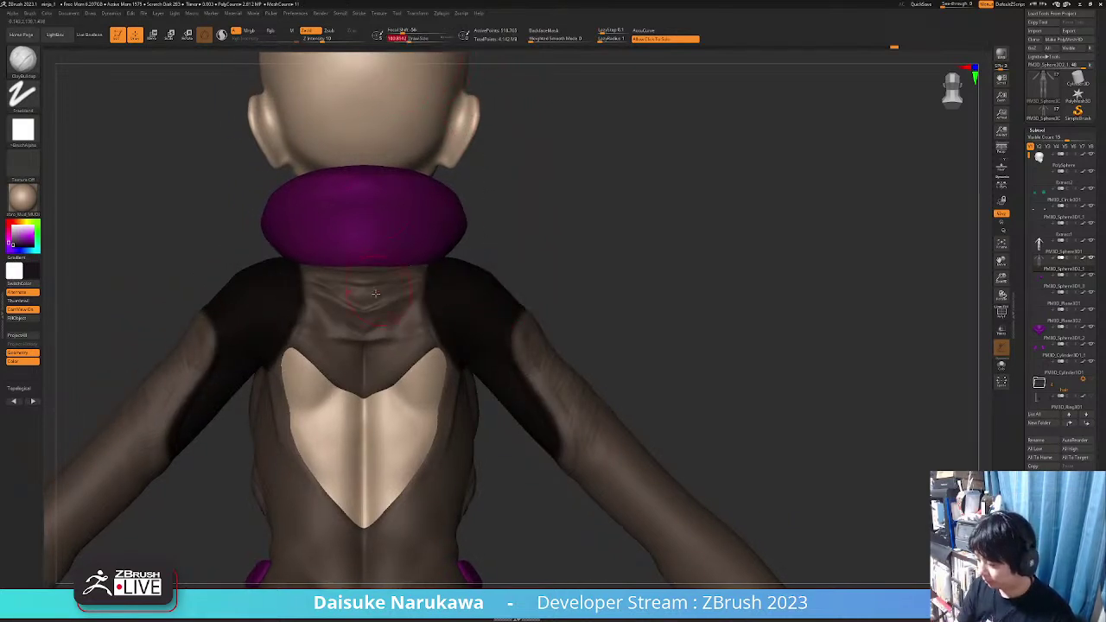
mouse_move(370, 289)
ctrl+right_down()
mouse_move(385, 281)
mouse_move(391, 298)
ctrl+right_up()
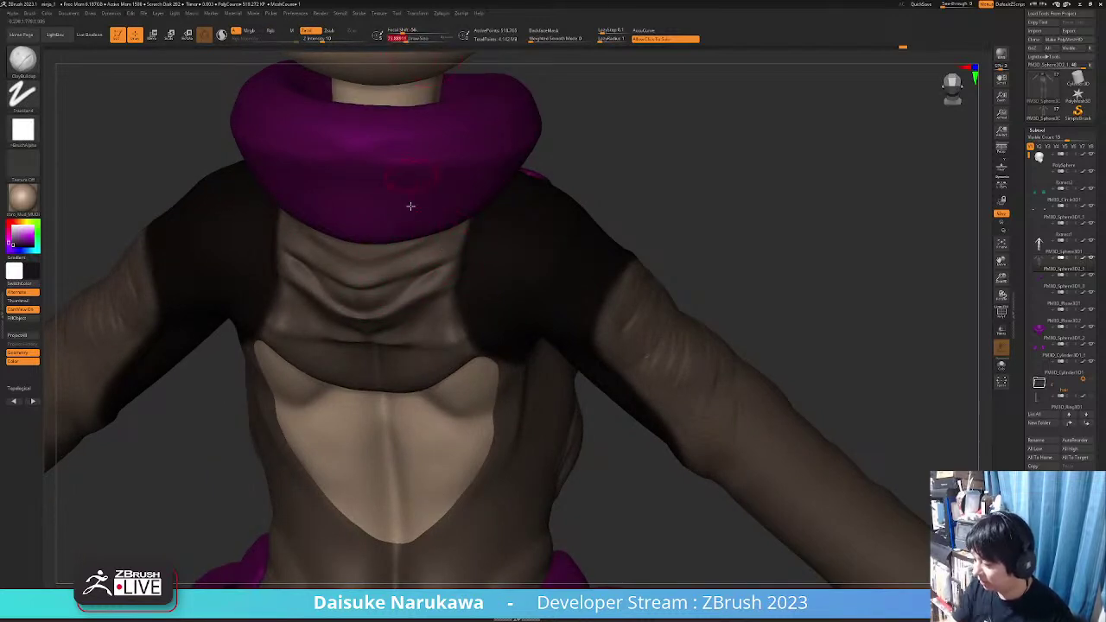
right_drag(450, 243, 443, 244)
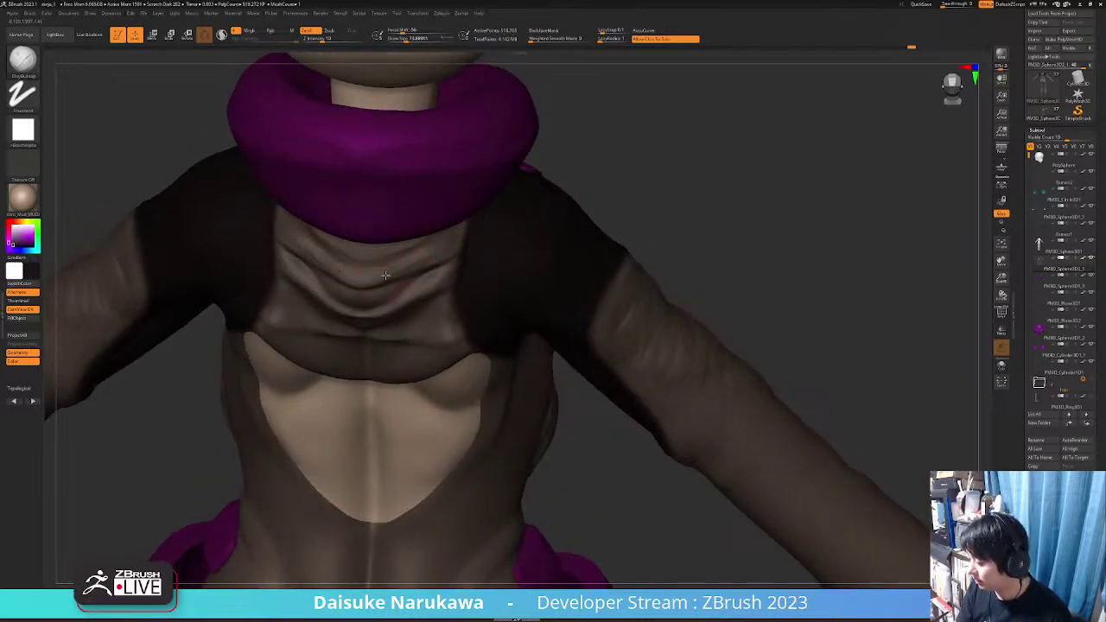
right_drag(385, 275, 414, 296)
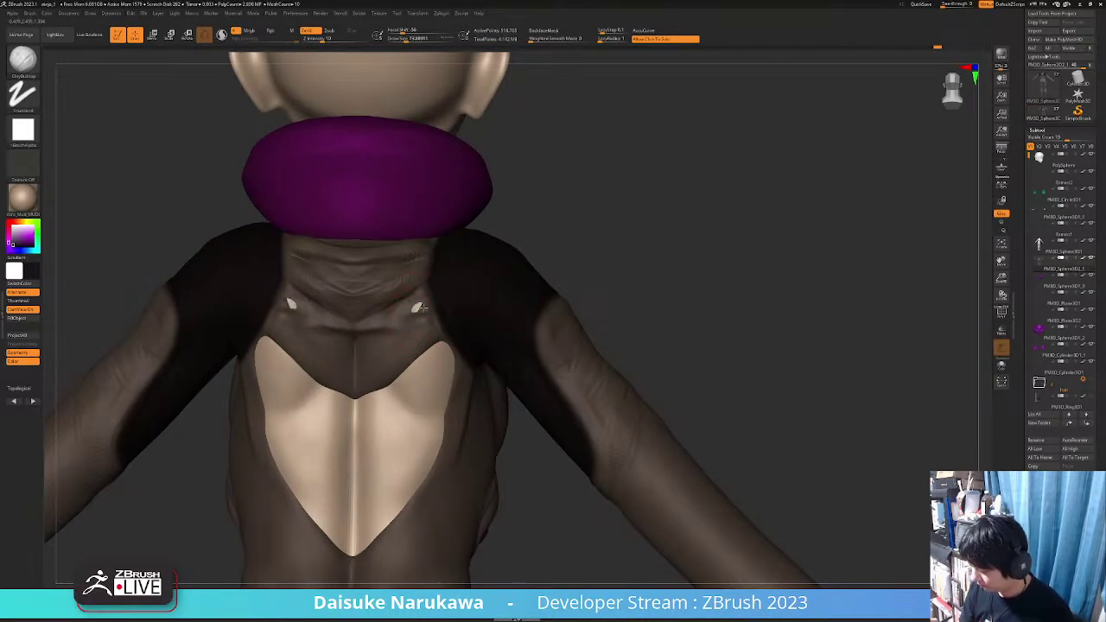
right_drag(420, 308, 374, 319)
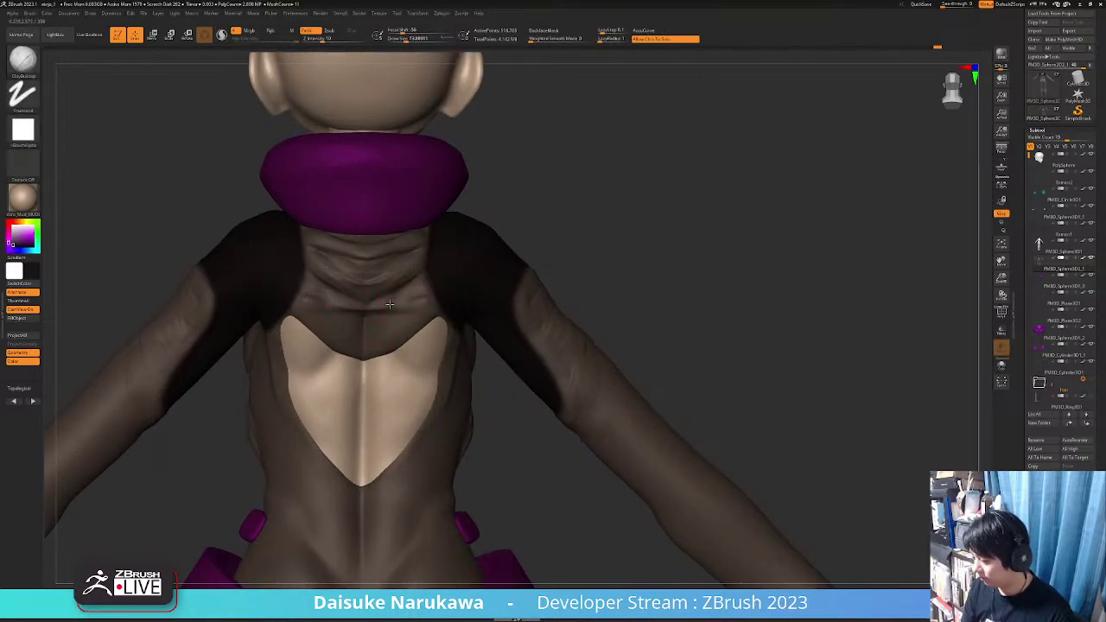
right_drag(476, 288, 553, 398)
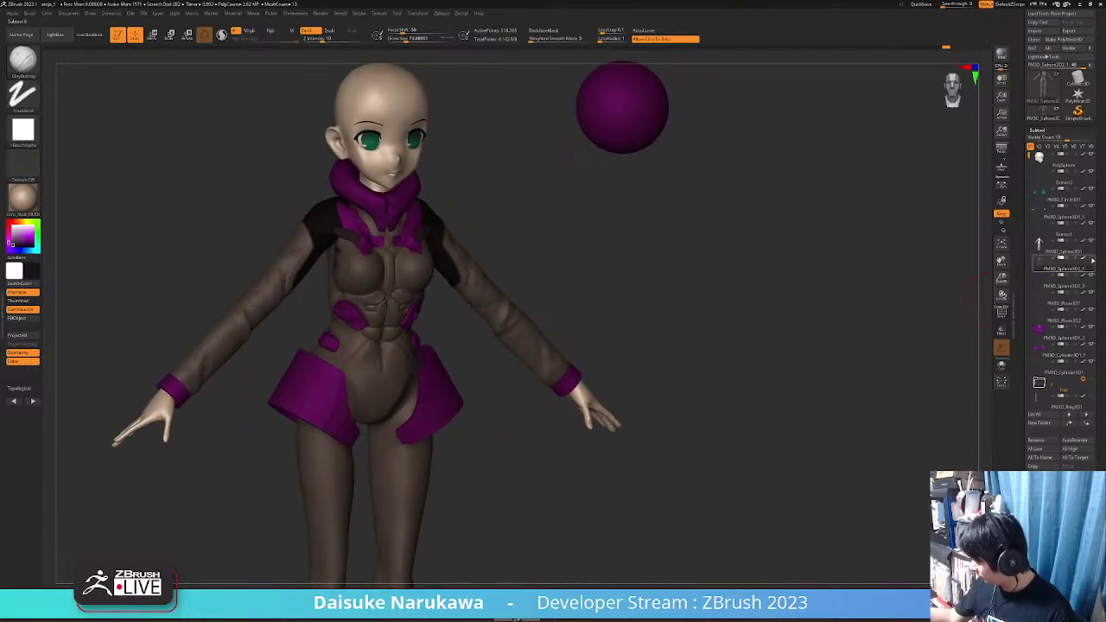
Show the hair folder and make the twin-tail hair the active subtool
click(1092, 380)
right_drag(678, 376, 604, 380)
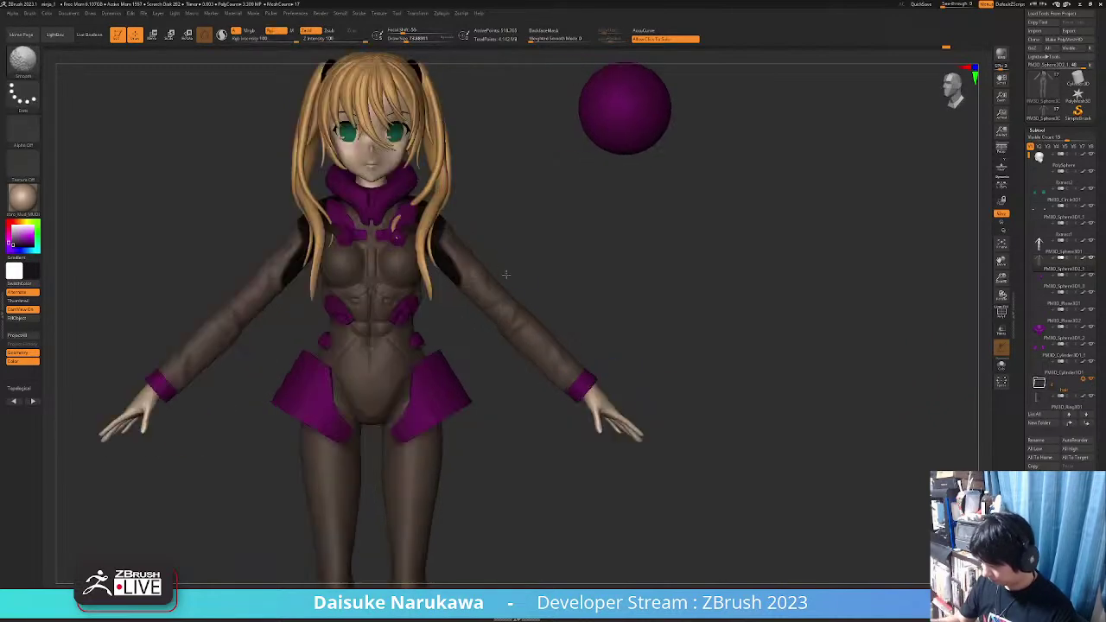
key(shift)
alt+click(425, 191)
mouse_move(423, 193)
right_down()
mouse_move(409, 226)
mouse_move(343, 271)
right_up()
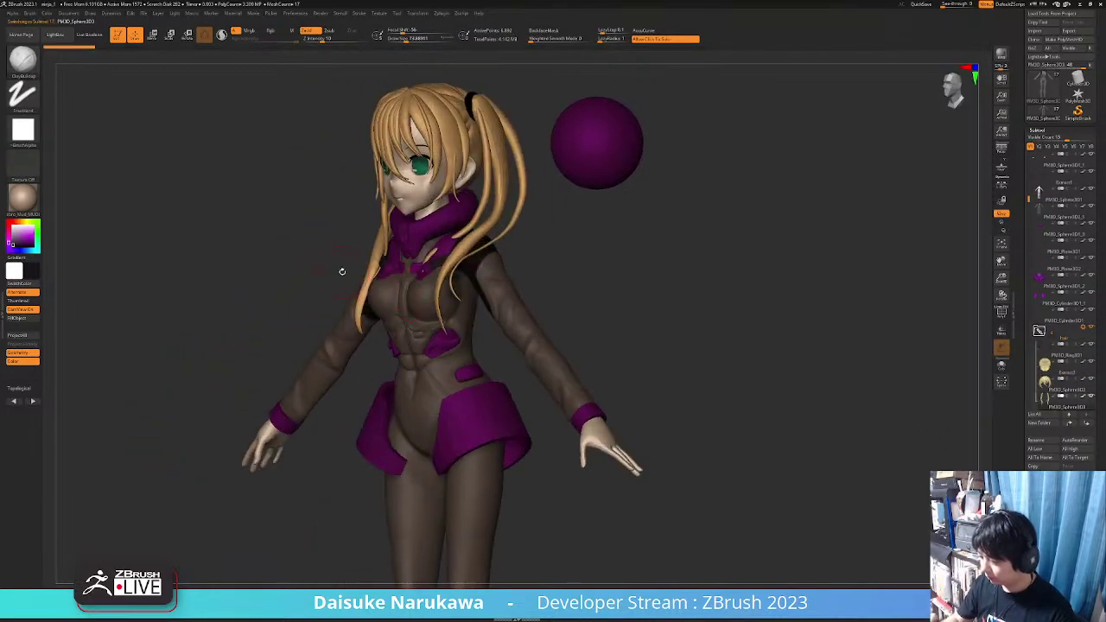
Reshape the long twin-tail strands around the shoulders and chest with the SnakeHook brush
click(23, 64)
click(415, 67)
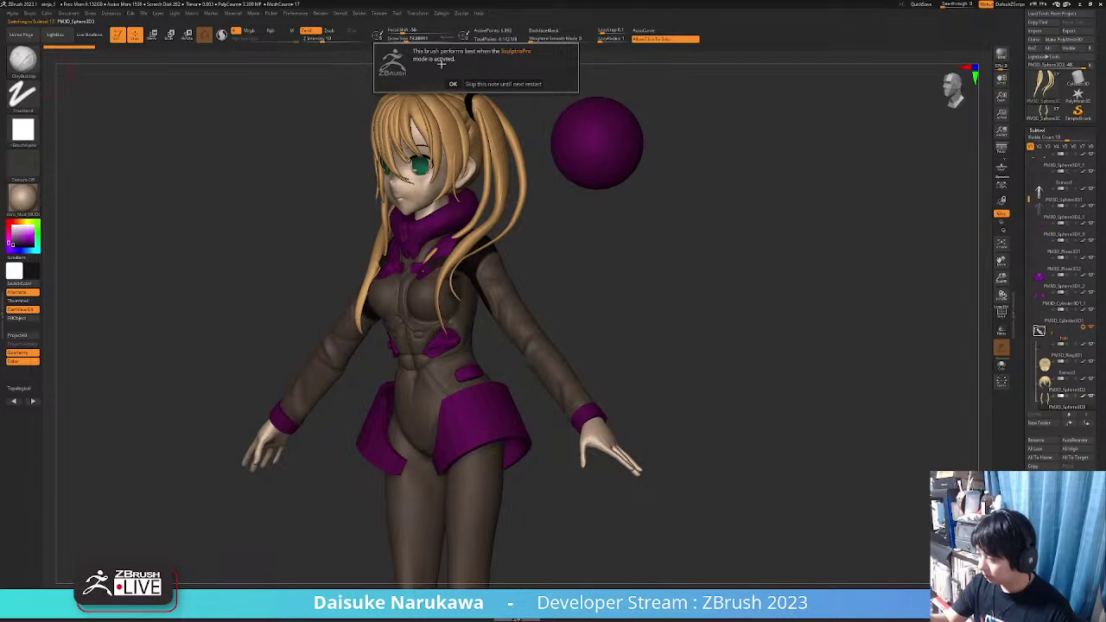
ctrl+right_drag(427, 228, 432, 253)
right_drag(432, 252, 399, 254)
drag(467, 246, 438, 249)
right_drag(325, 299, 411, 304)
right_drag(423, 264, 422, 409)
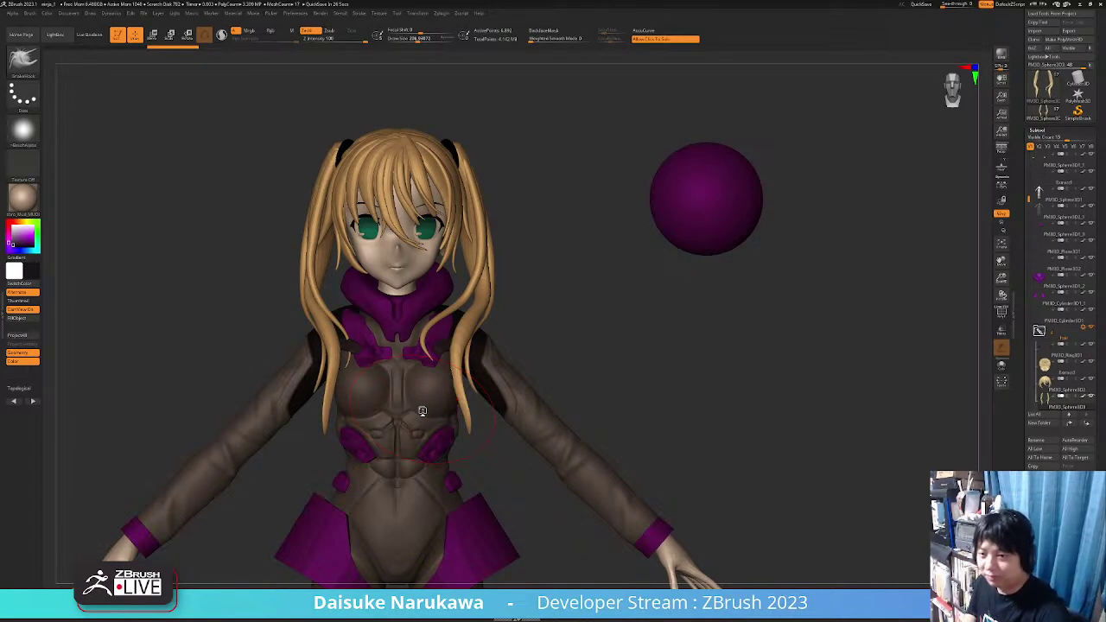
mouse_move(569, 327)
mouse_down()
mouse_move(617, 339)
mouse_move(531, 355)
mouse_move(549, 362)
mouse_up()
ctrl+right_drag(549, 362, 584, 308)
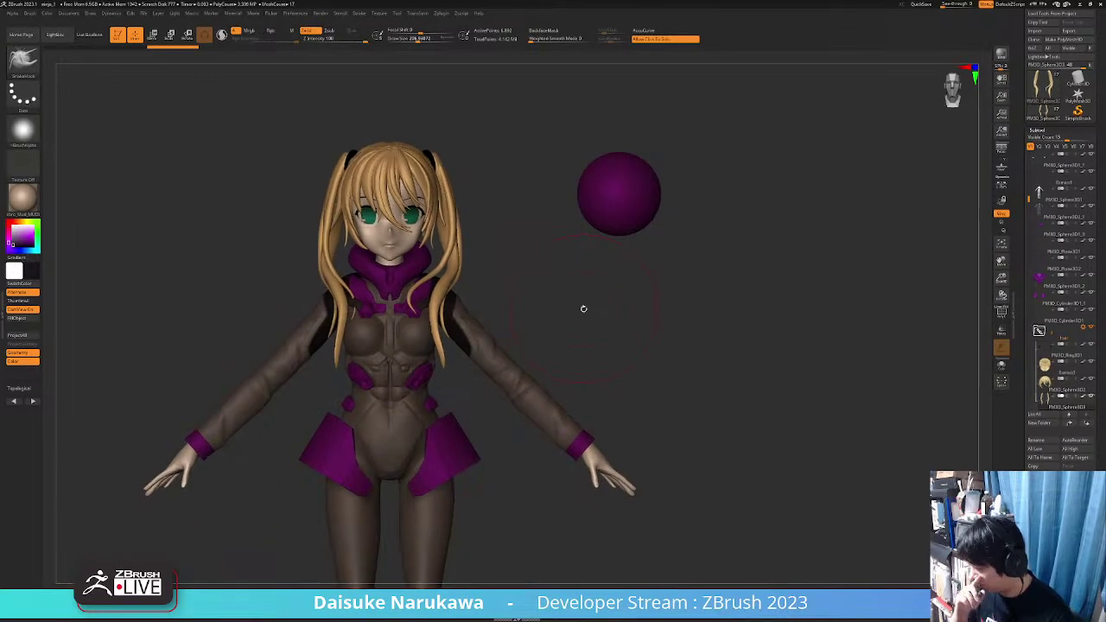
Append a Cylinder3D as a new subtool and make it the active one
drag(847, 386, 867, 400)
click(1074, 482)
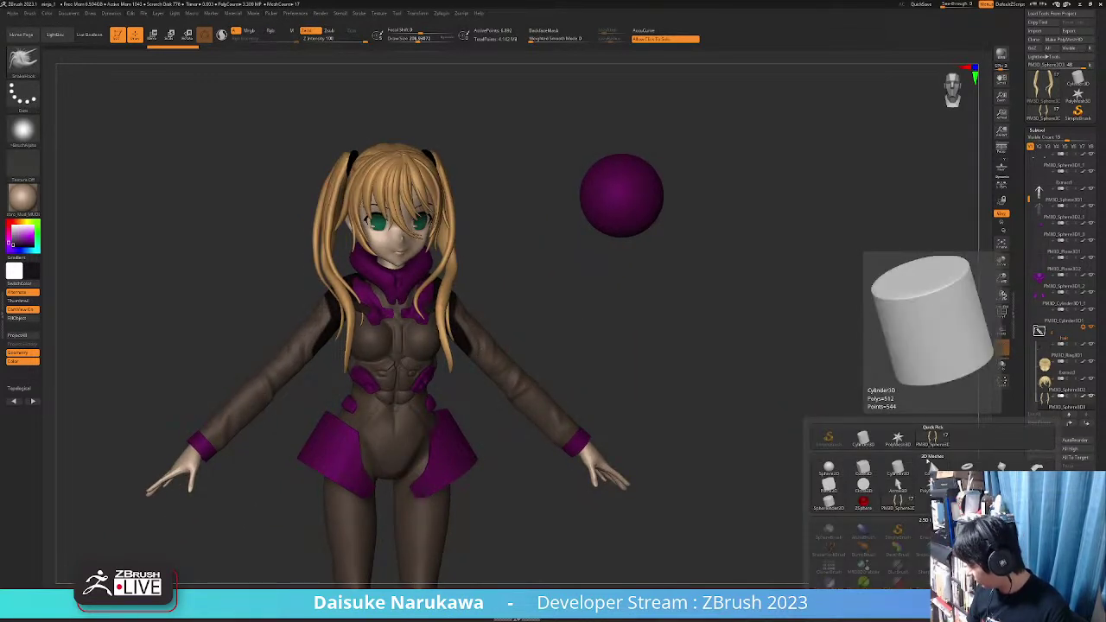
click(898, 471)
shift+right_drag(596, 407, 634, 395)
alt+click(437, 171)
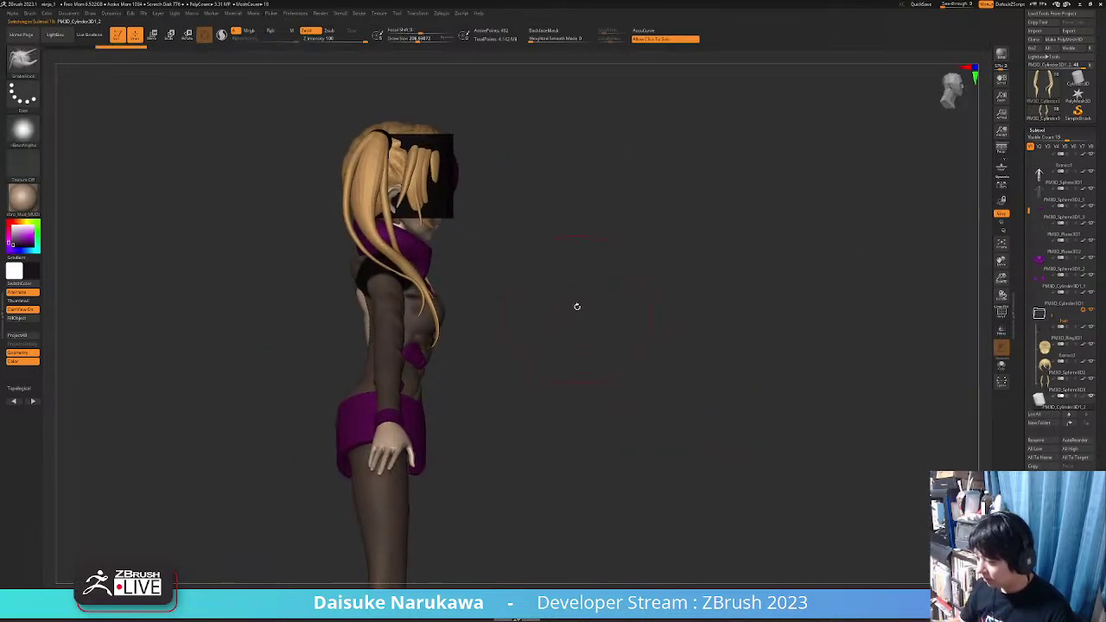
Rotate the cylinder 90 degrees with the gizmo so its round faces point to the front and back of the head
shift+right_drag(577, 306, 452, 230)
click(152, 34)
alt+right_drag(415, 147, 553, 246)
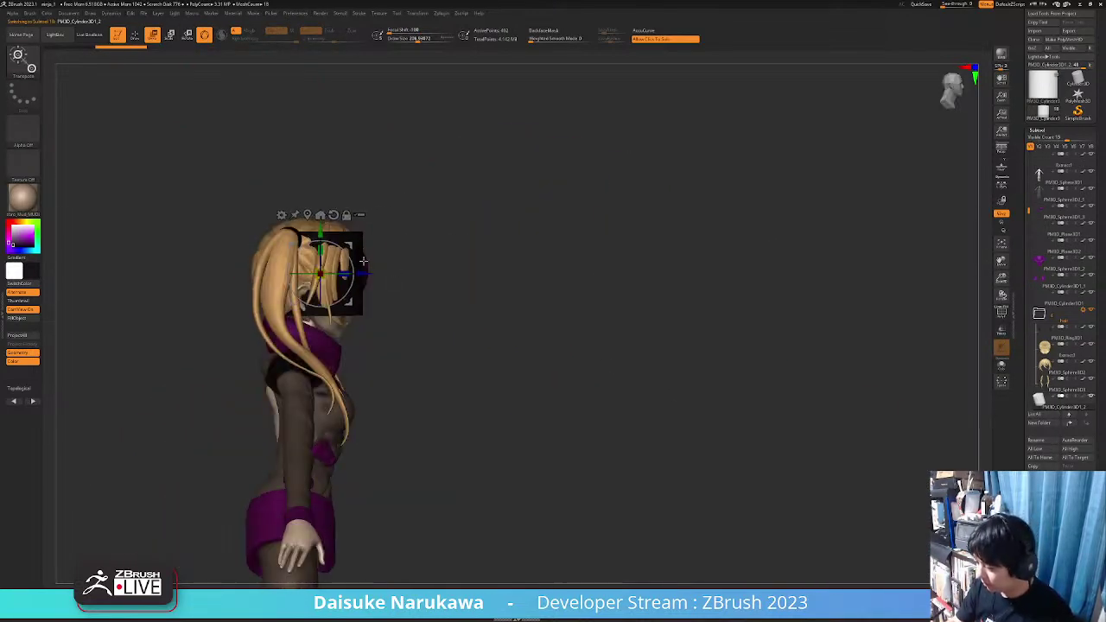
shift+drag(352, 264, 350, 217)
ctrl+right_drag(484, 234, 484, 294)
right_drag(484, 294, 405, 320)
Flatten the cylinder into a thin disc around the head and shift it back behind the bangs, close to the hair ties
alt+right_drag(405, 320, 387, 295)
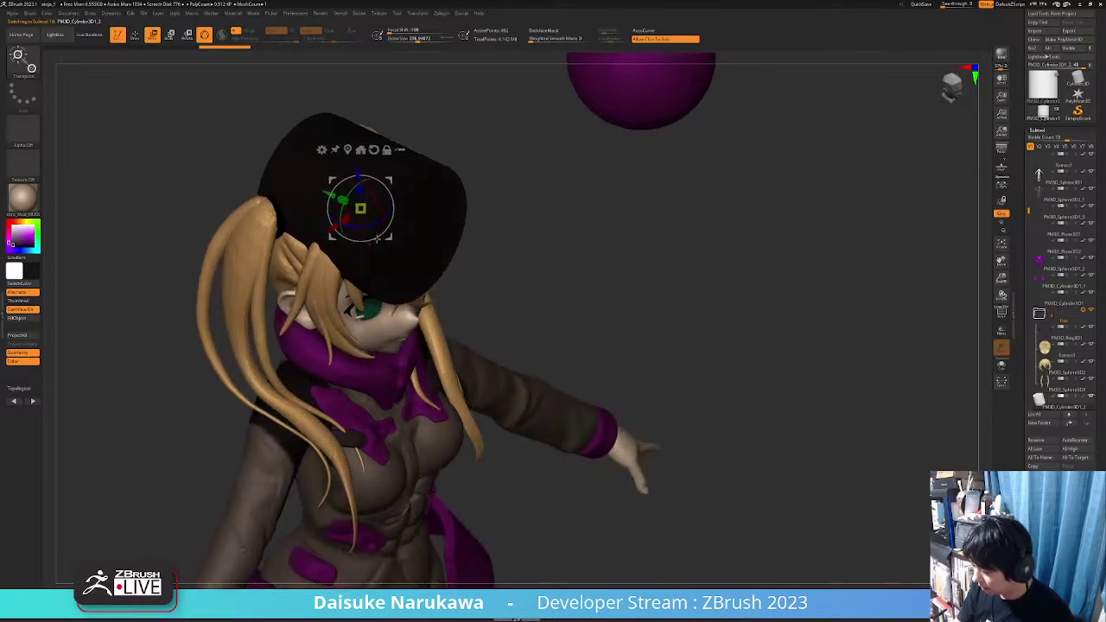
drag(343, 200, 344, 200)
drag(362, 266, 386, 207)
right_drag(386, 207, 489, 246)
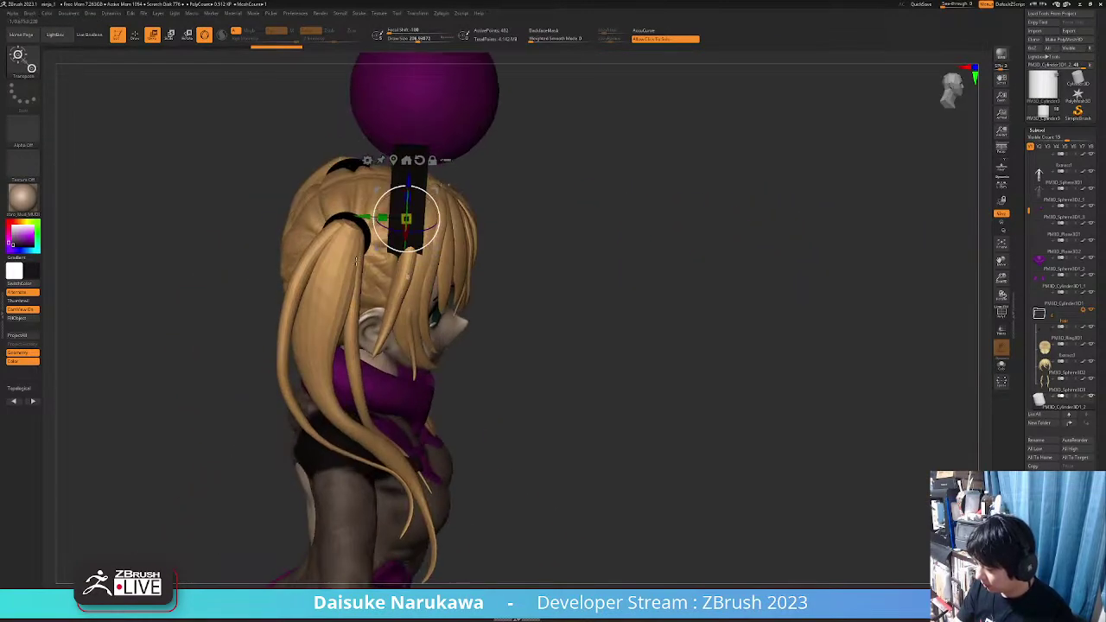
drag(375, 217, 345, 216)
shift+right_drag(640, 280, 575, 294)
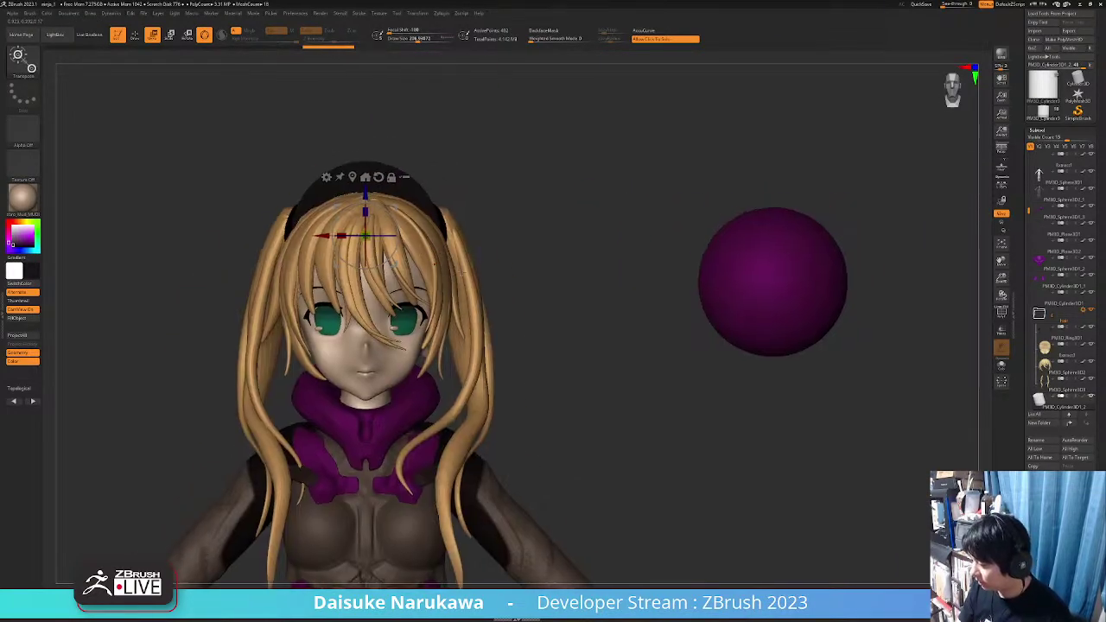
Isolate the disc with its wireframe shown and hide its caps and lower half, keeping only the upper arched band
mouse_move(514, 276)
ctrl+right_down()
mouse_move(536, 305)
mouse_move(553, 371)
ctrl+right_up()
click(1001, 365)
click(1002, 313)
key(ctrl+shift)
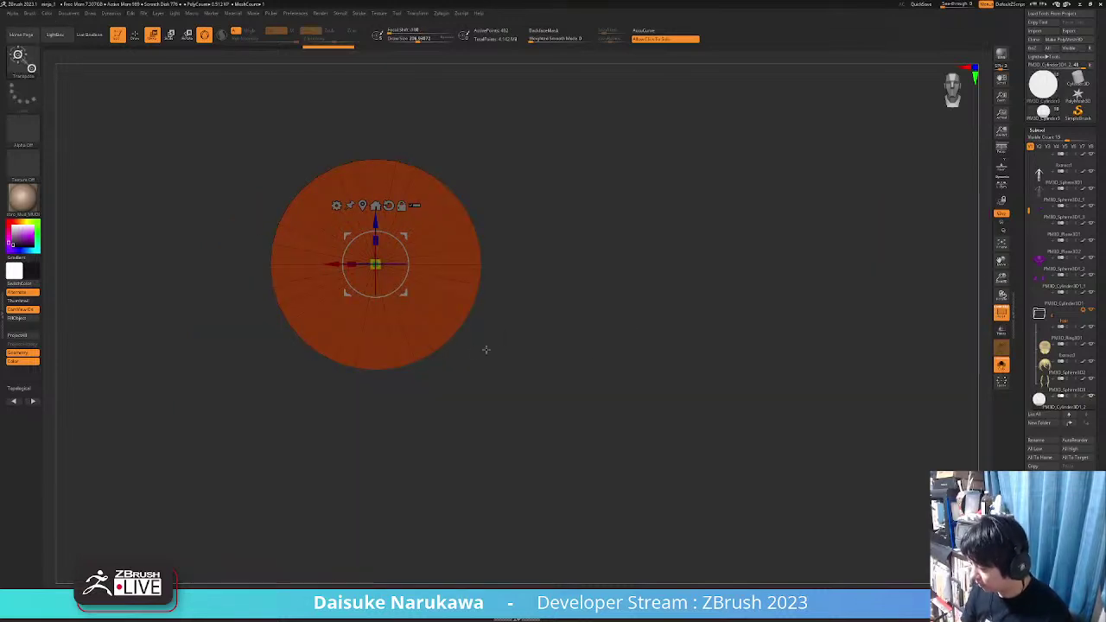
ctrl+shift+drag(522, 406, 221, 259)
ctrl+shift+click(426, 427)
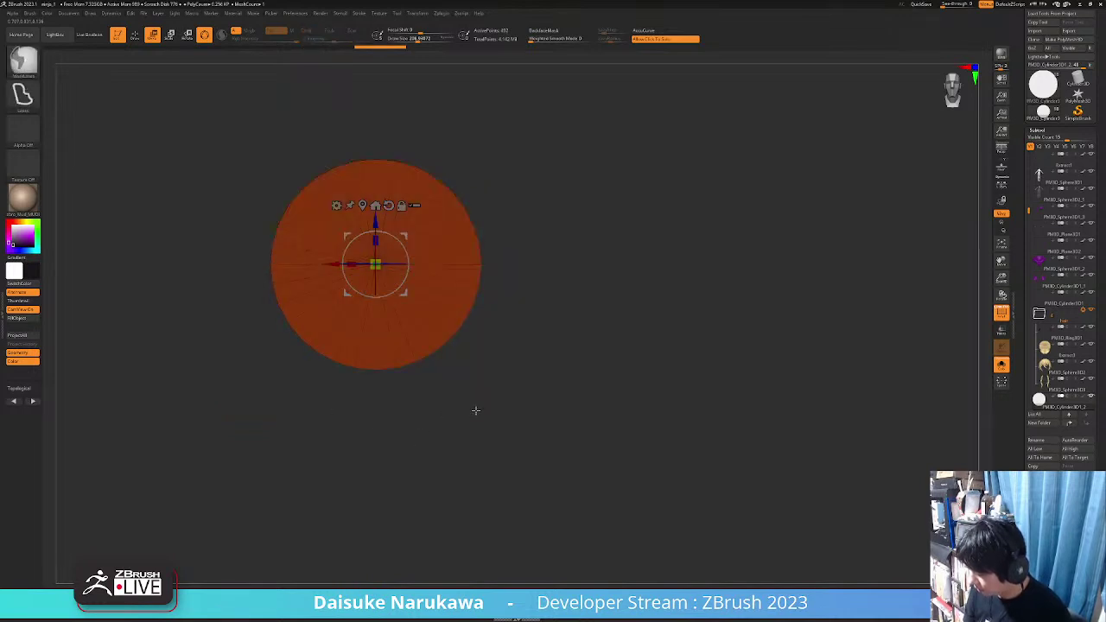
ctrl+alt+shift+drag(504, 434, 244, 259)
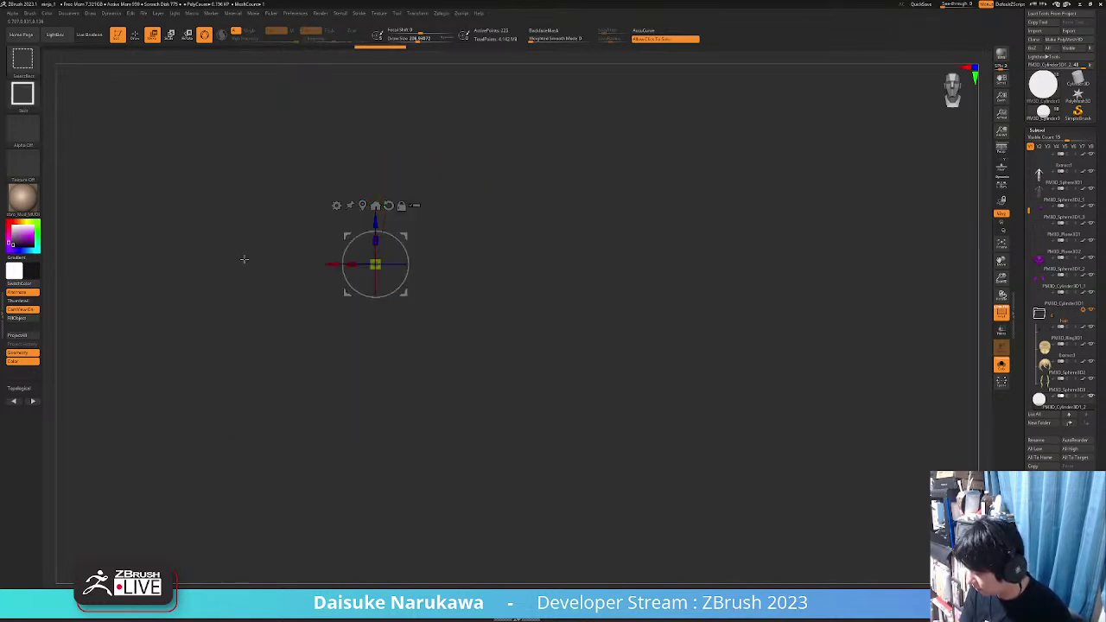
ctrl+alt+shift+drag(512, 424, 254, 261)
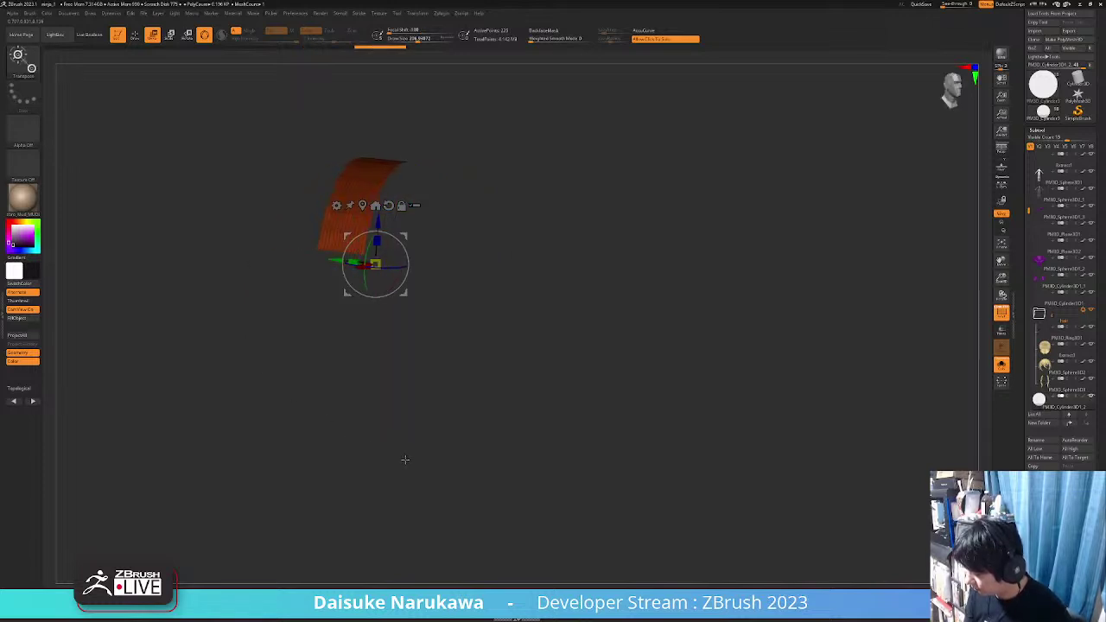
drag(383, 469, 362, 507)
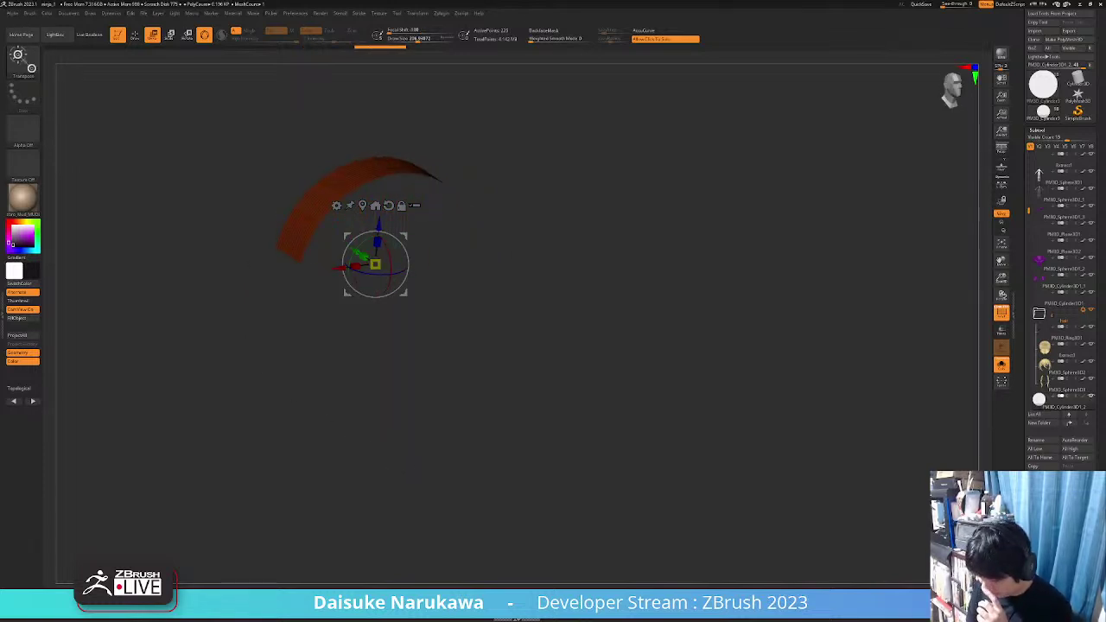
click(1001, 365)
mouse_move(484, 299)
ctrl+right_down()
mouse_move(491, 352)
mouse_move(553, 323)
mouse_move(598, 338)
ctrl+right_up()
click(1001, 365)
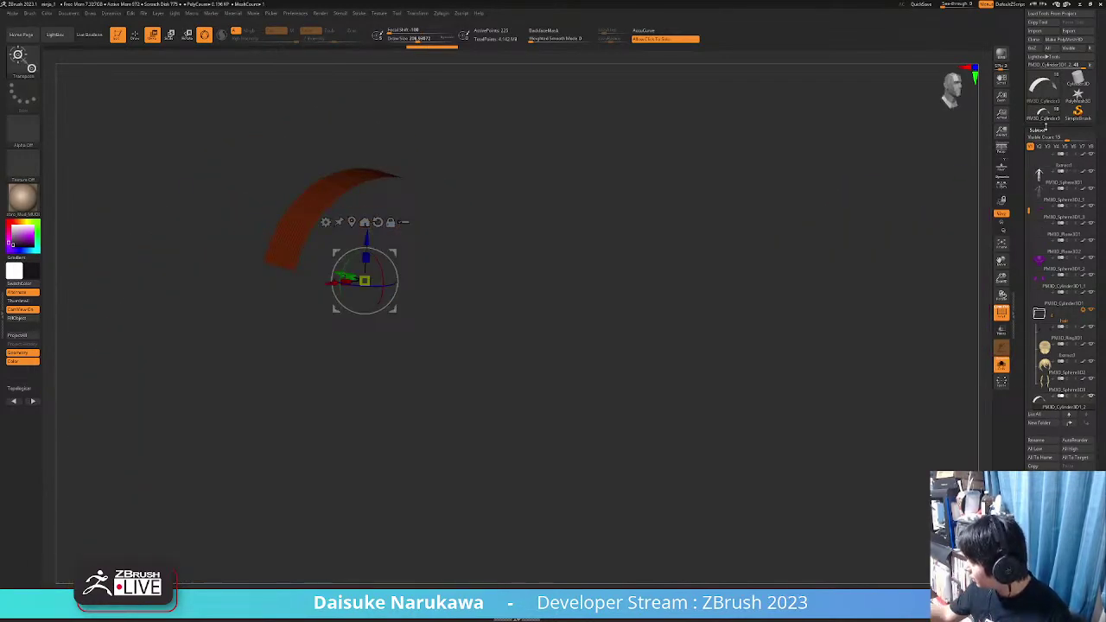
Turn on Dynamic Subdiv for the arched band and give it a slight thickness
click(1038, 130)
click(1037, 234)
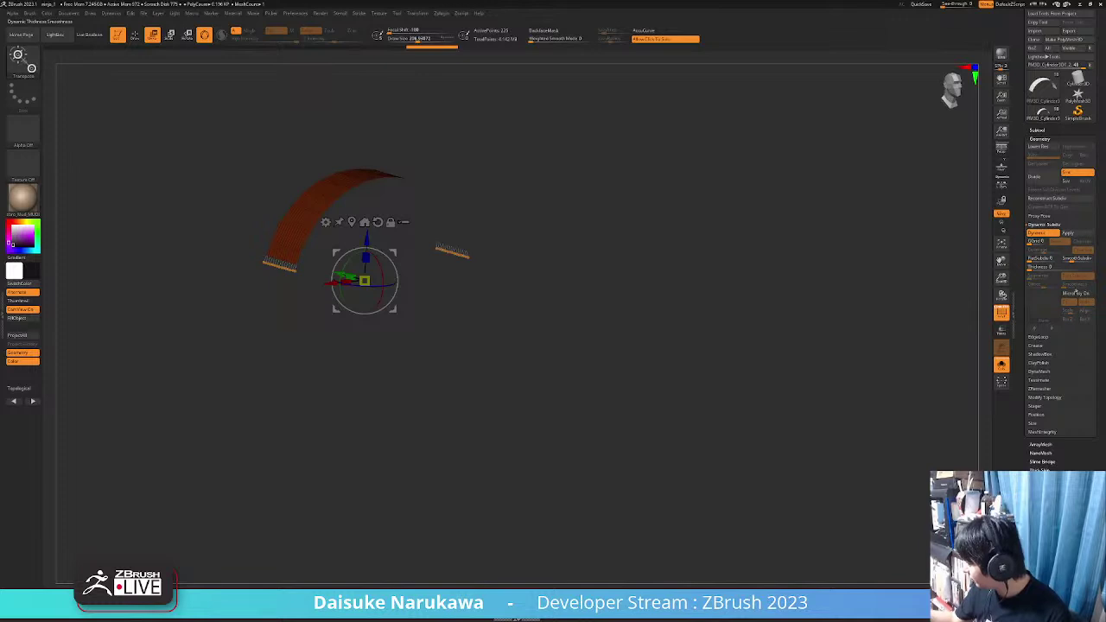
drag(1035, 267, 1061, 268)
shift+drag(926, 294, 645, 388)
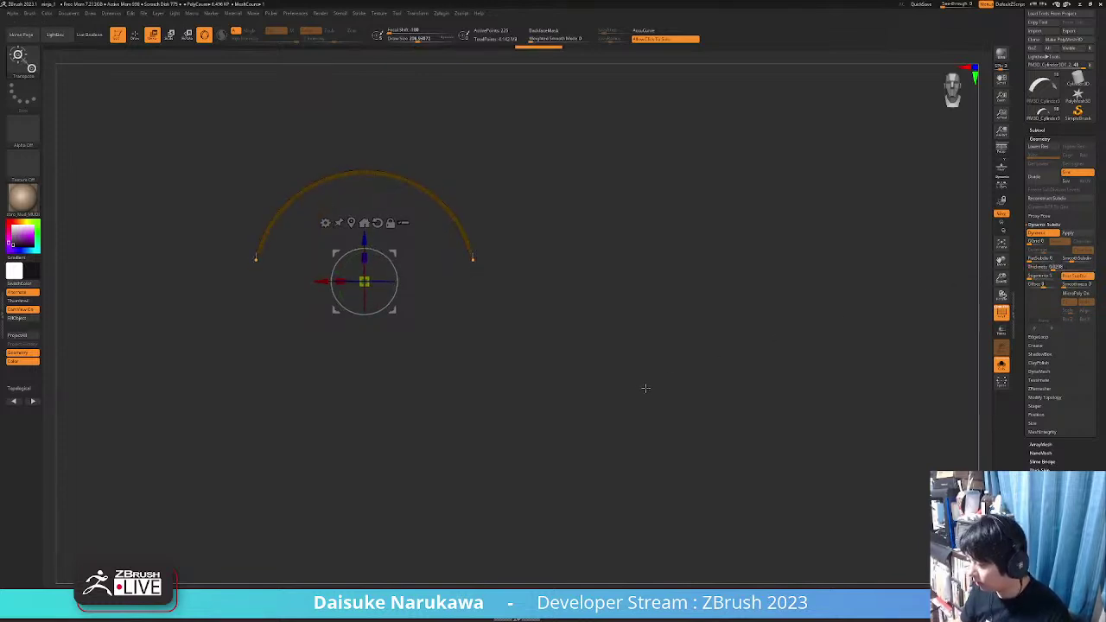
Bring the other subtools back into view and lower, widen and shift the band to sit on the hair between the hair ties
click(579, 406)
alt+drag(556, 399, 610, 405)
shift+drag(601, 356, 592, 346)
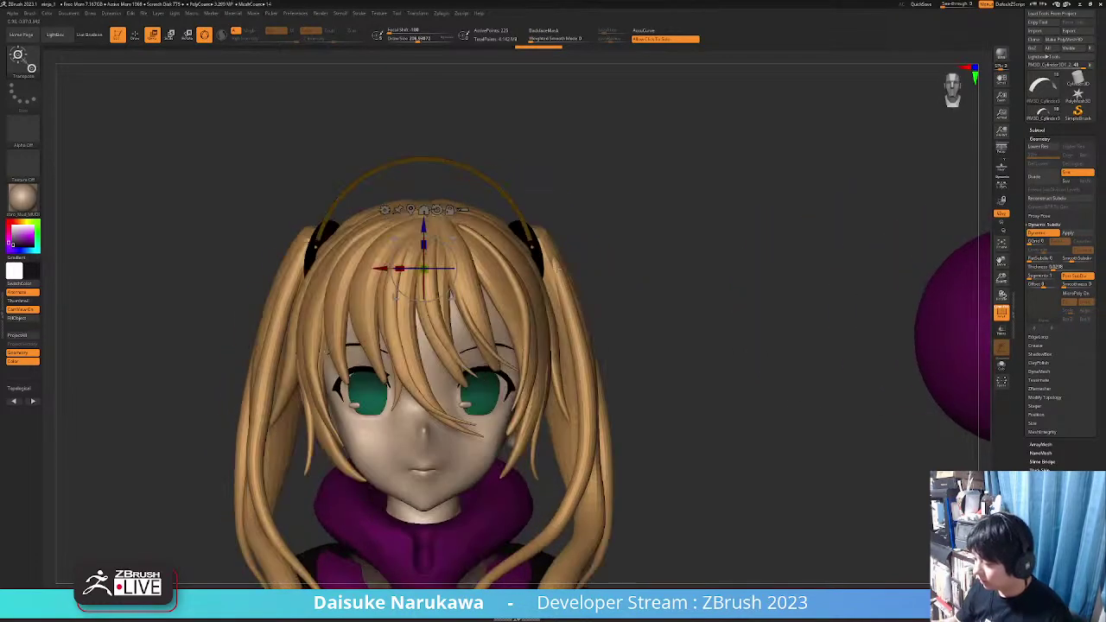
drag(424, 223, 424, 254)
right_drag(423, 256, 434, 278)
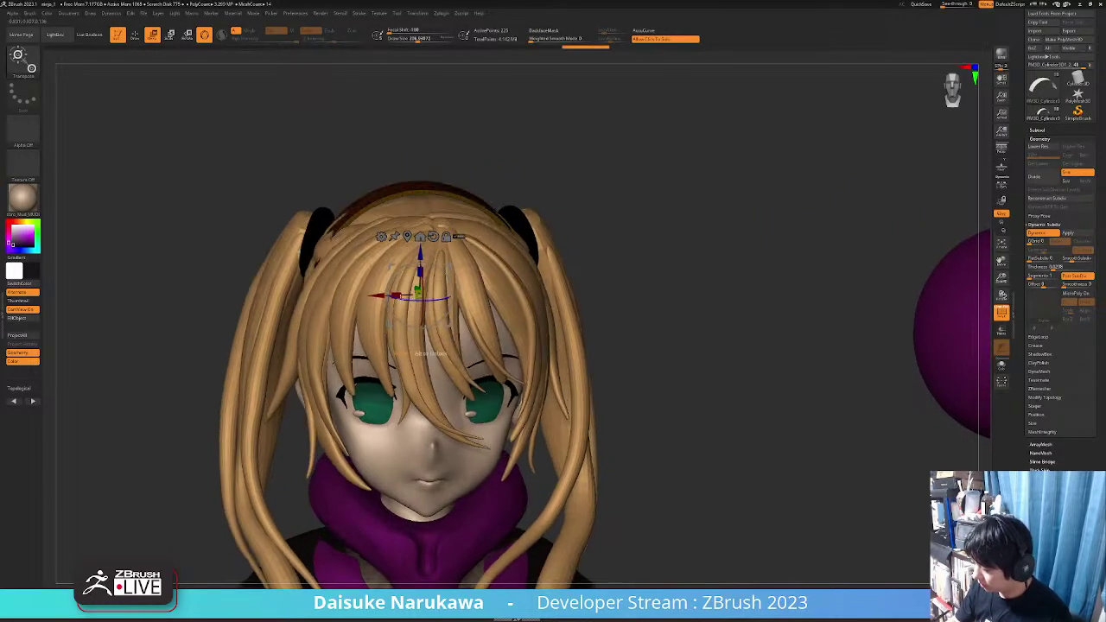
drag(397, 295, 384, 296)
drag(421, 254, 421, 264)
drag(420, 363, 413, 248)
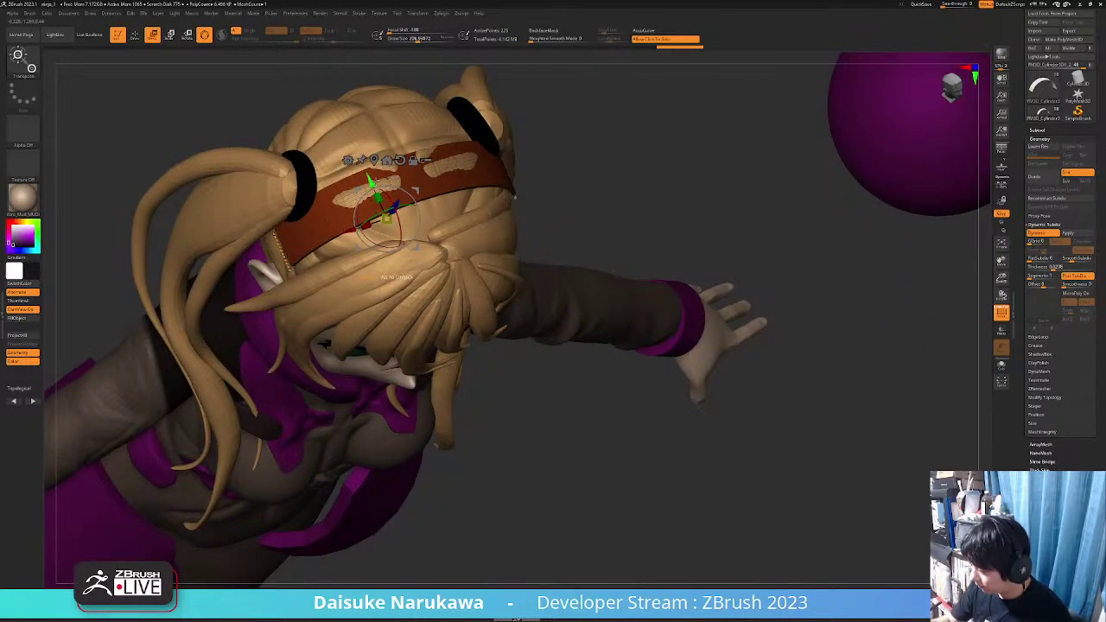
drag(372, 180, 374, 189)
drag(570, 268, 523, 241)
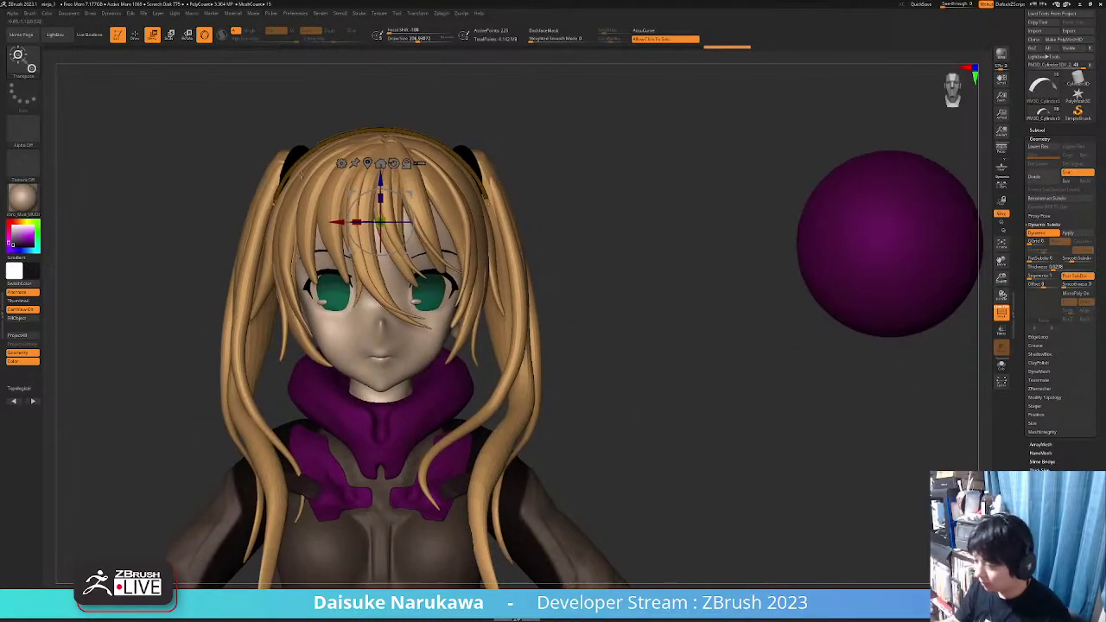
Switch to an enlarged Move brush with infinite depth and pull the headband's sides to follow the curve of the head
click(135, 36)
click(24, 61)
click(515, 75)
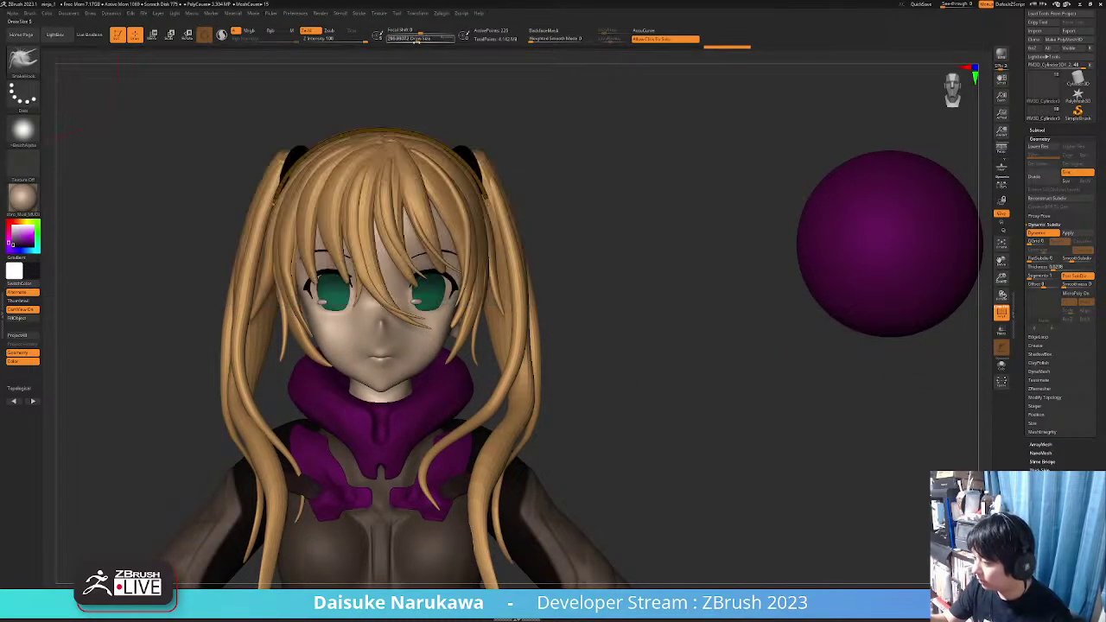
key(b)
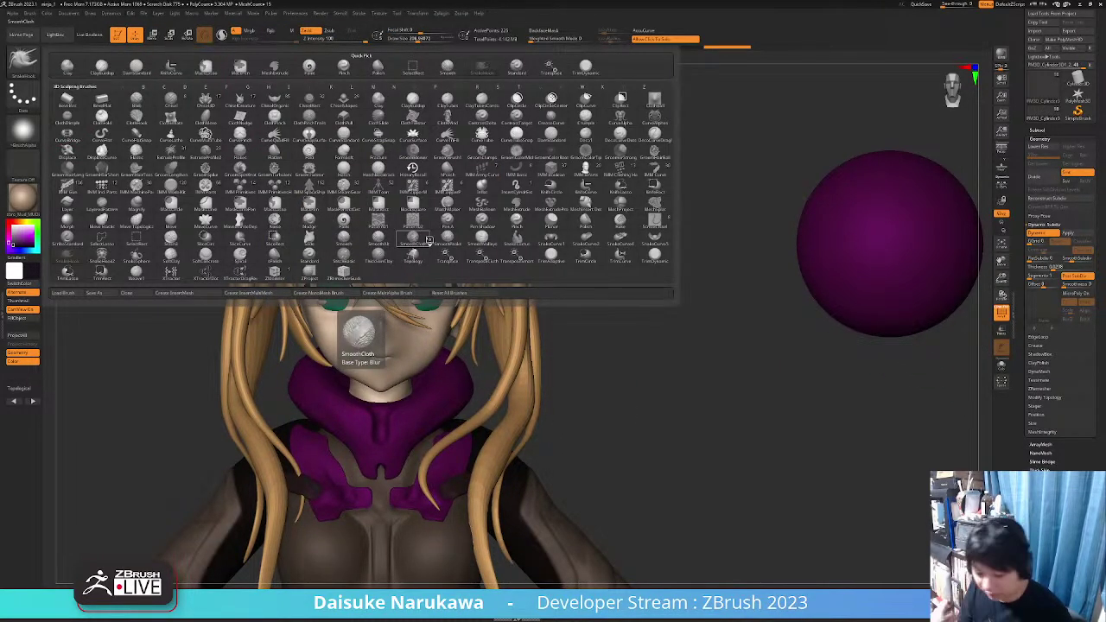
key(m)
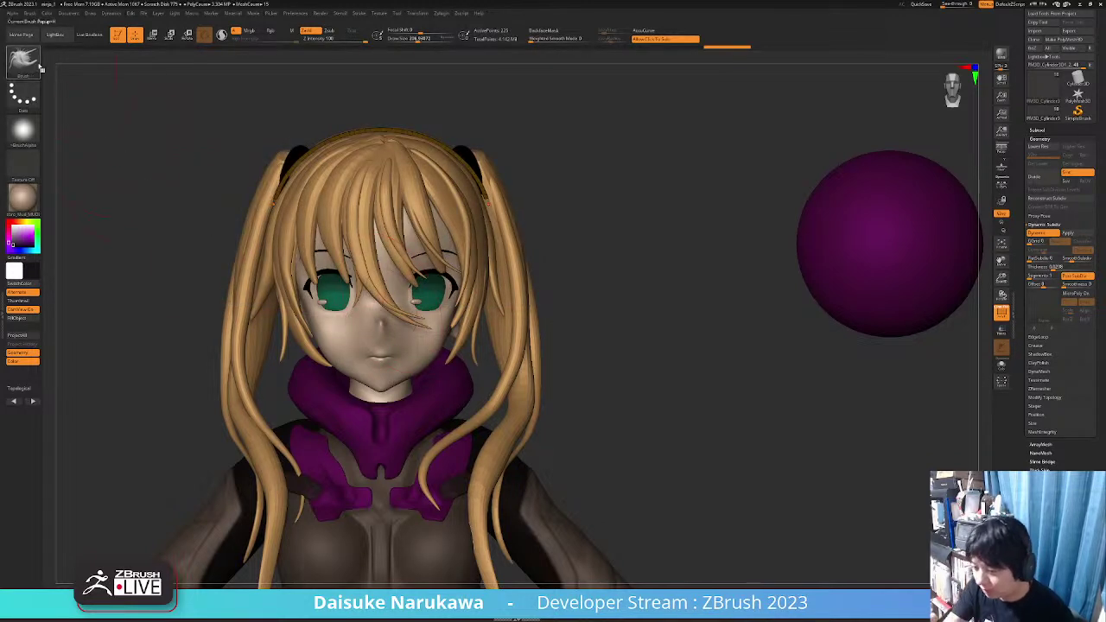
click(36, 63)
key(m)
click(238, 217)
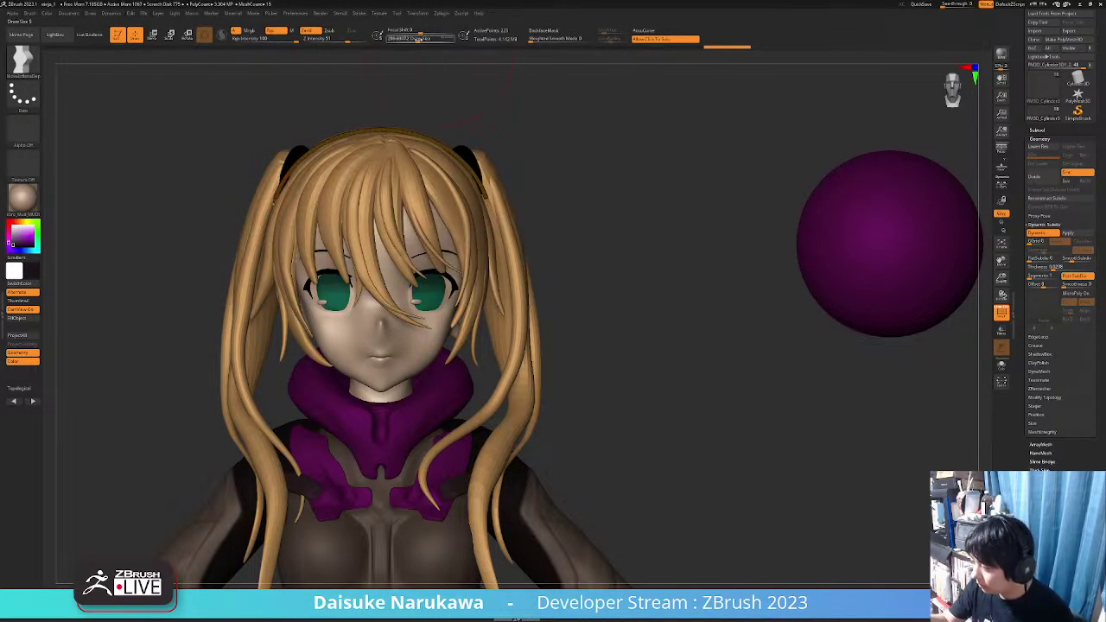
drag(504, 260, 504, 257)
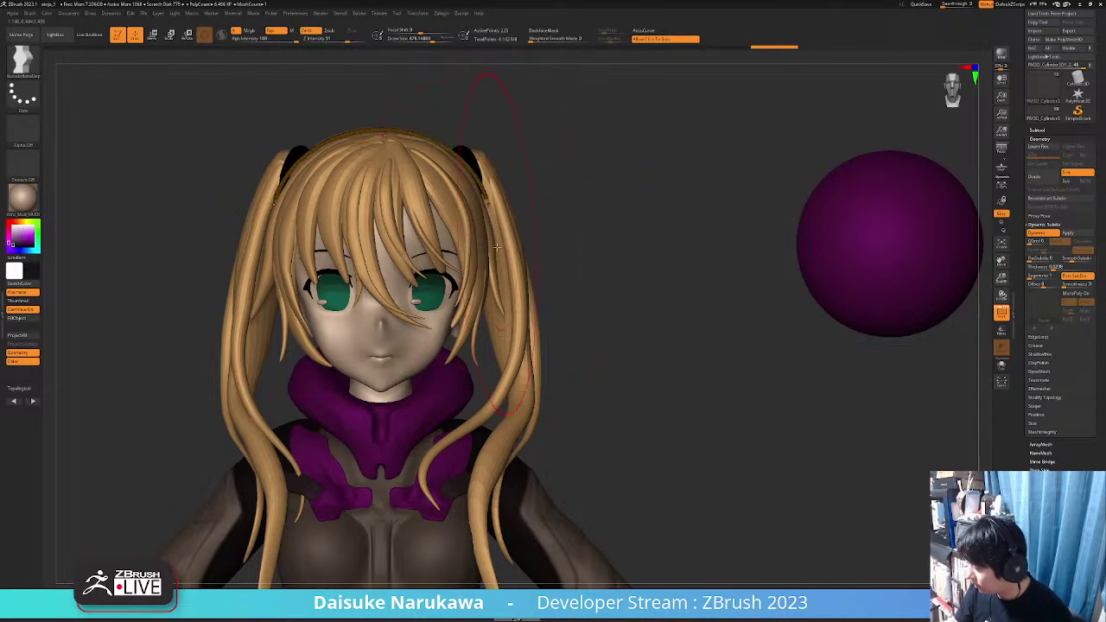
drag(506, 307, 503, 295)
drag(503, 333, 503, 332)
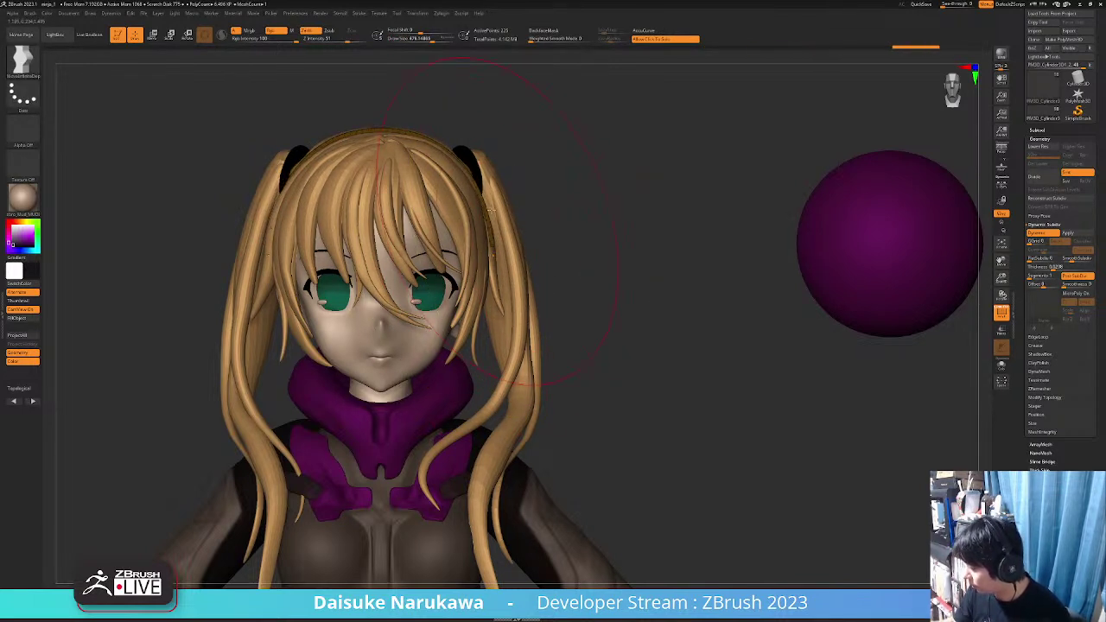
Refine the headband's ends so they sit against the hair in front of the hair ties, and hide the wireframe
drag(479, 200, 482, 204)
mouse_move(503, 309)
mouse_down()
mouse_move(402, 223)
mouse_move(409, 216)
mouse_up()
drag(553, 199, 408, 212)
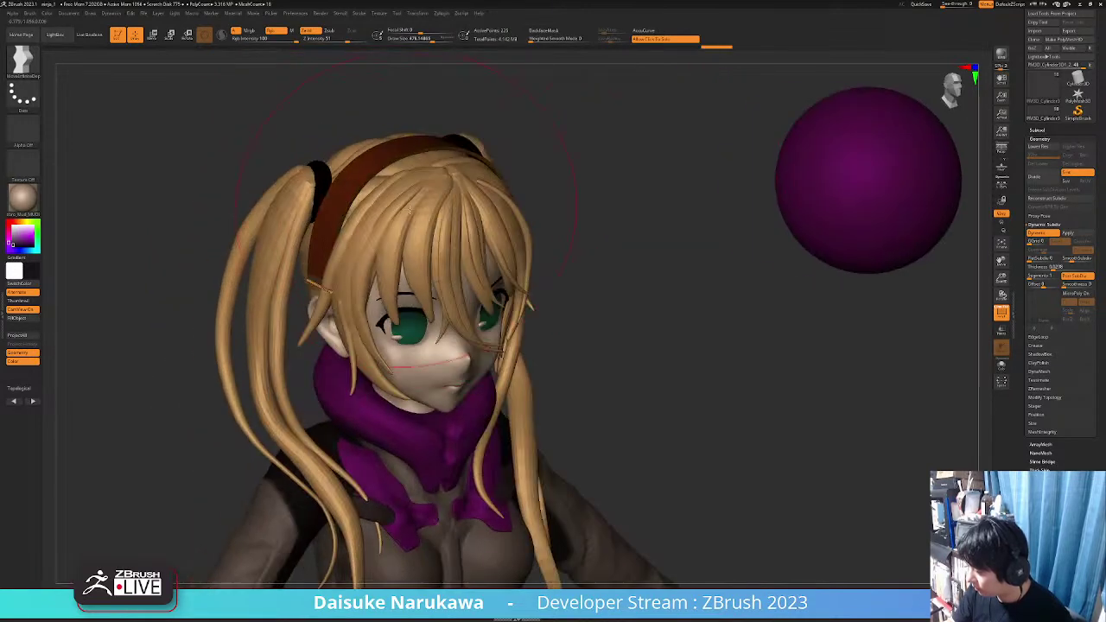
right_drag(506, 289, 437, 288)
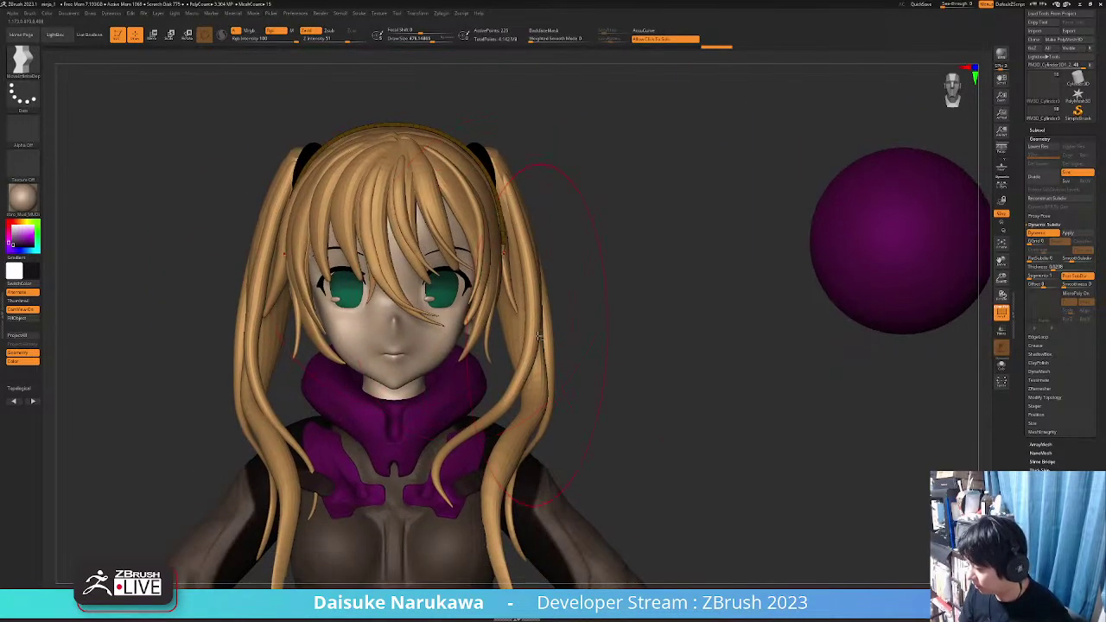
right_drag(541, 338, 472, 335)
drag(472, 332, 484, 337)
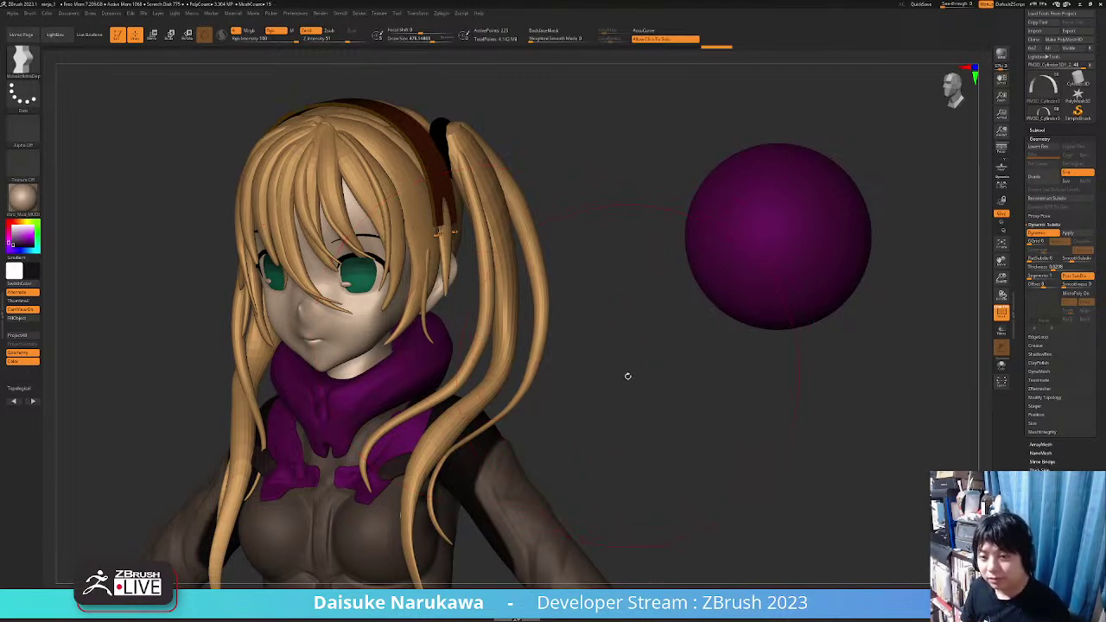
mouse_move(627, 378)
mouse_down()
mouse_move(659, 370)
mouse_move(648, 375)
mouse_up()
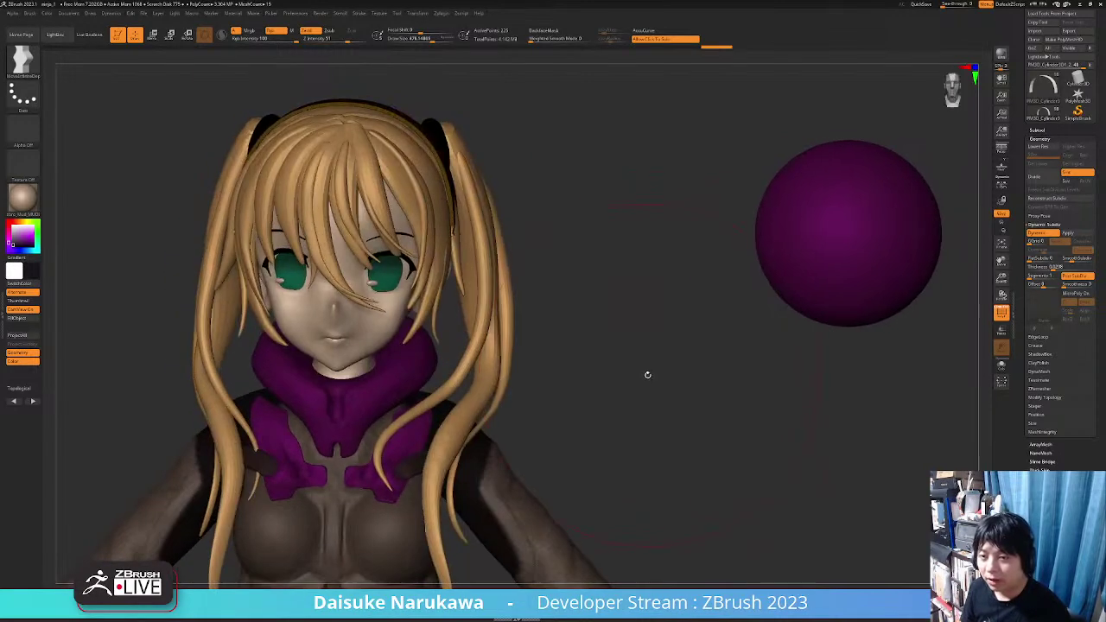
drag(620, 381, 420, 281)
alt+drag(559, 341, 514, 335)
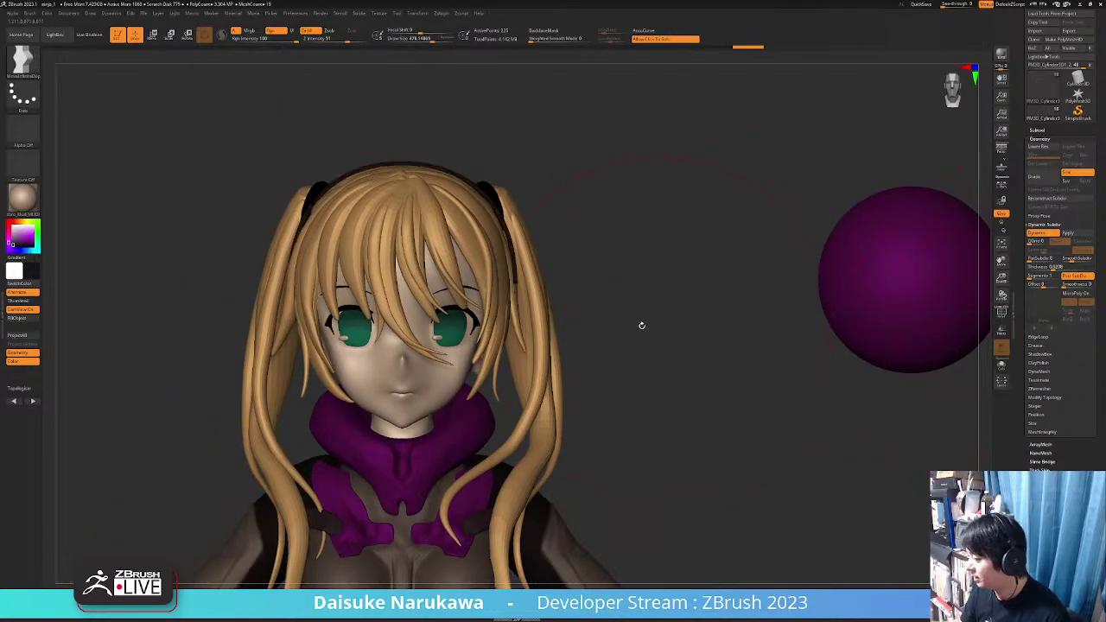
drag(640, 320, 514, 347)
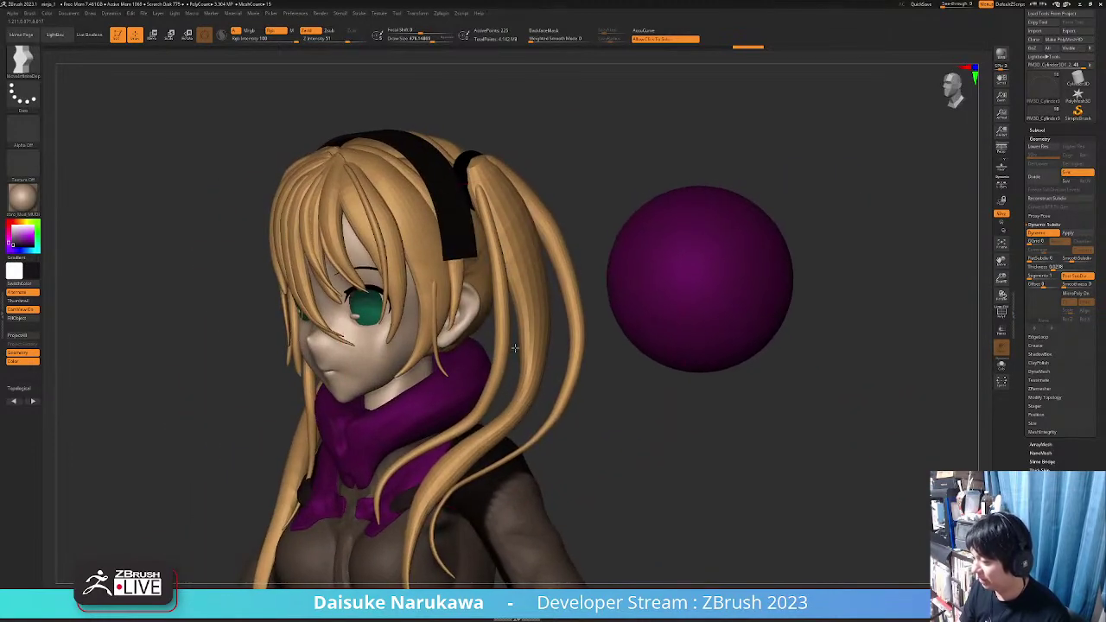
Append a cube subtool and squash it into a narrow slab beside the ear as an ear pad
click(1038, 129)
click(1070, 440)
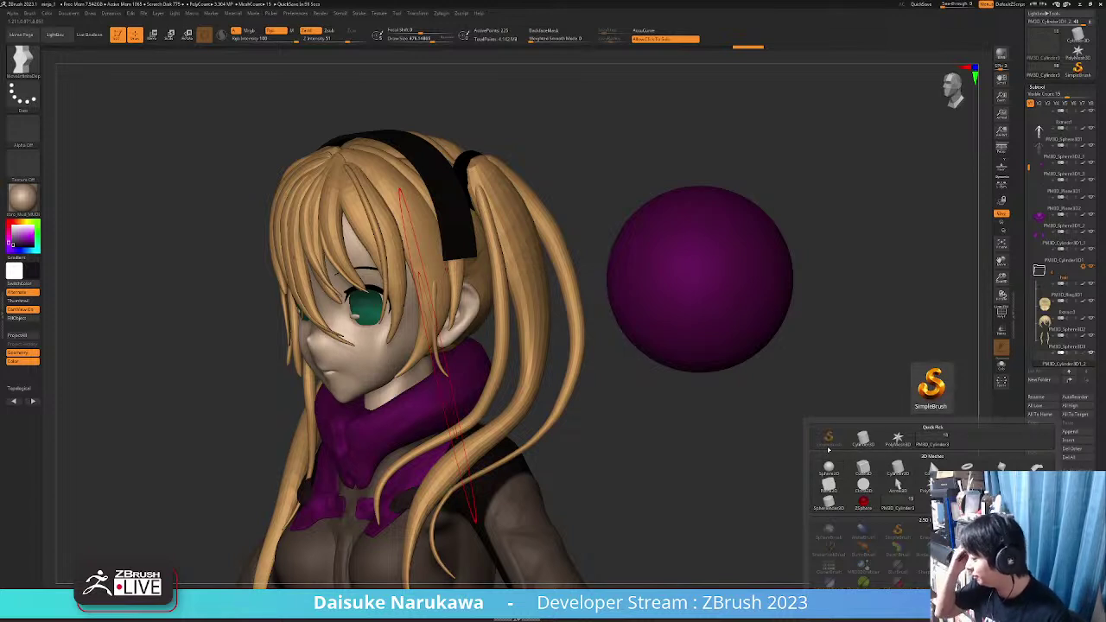
click(868, 477)
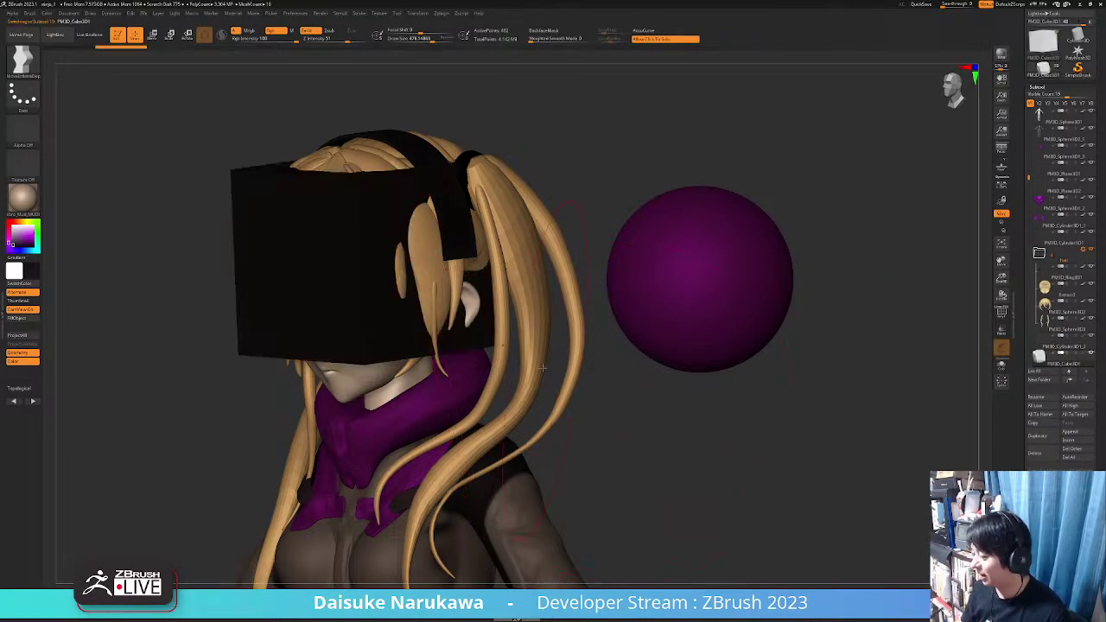
shift+right_drag(544, 368, 435, 281)
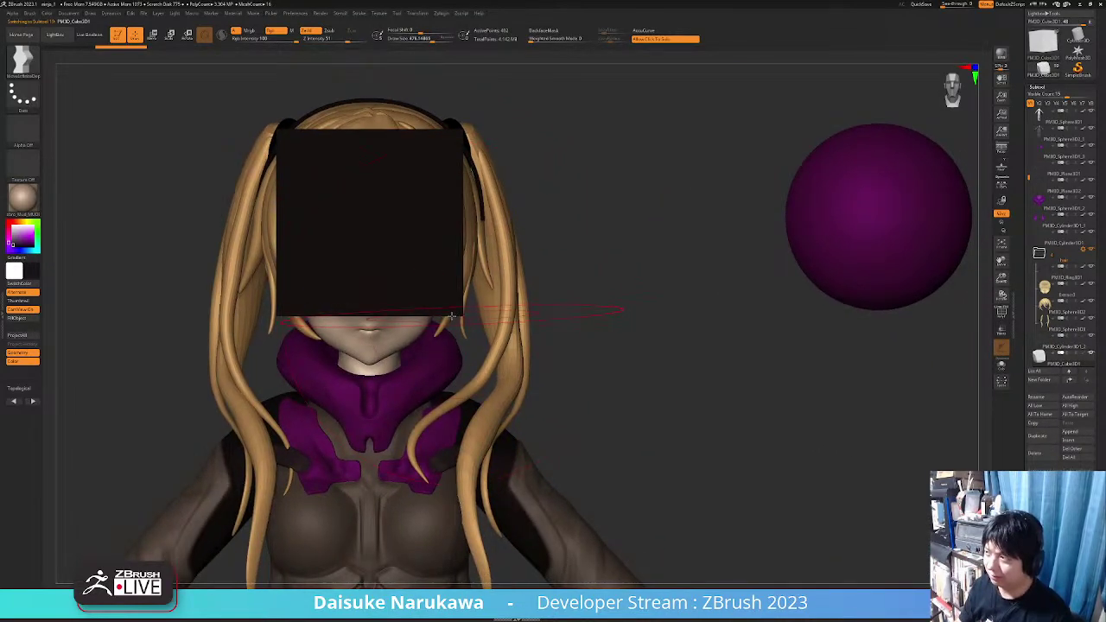
click(153, 35)
drag(348, 221, 512, 223)
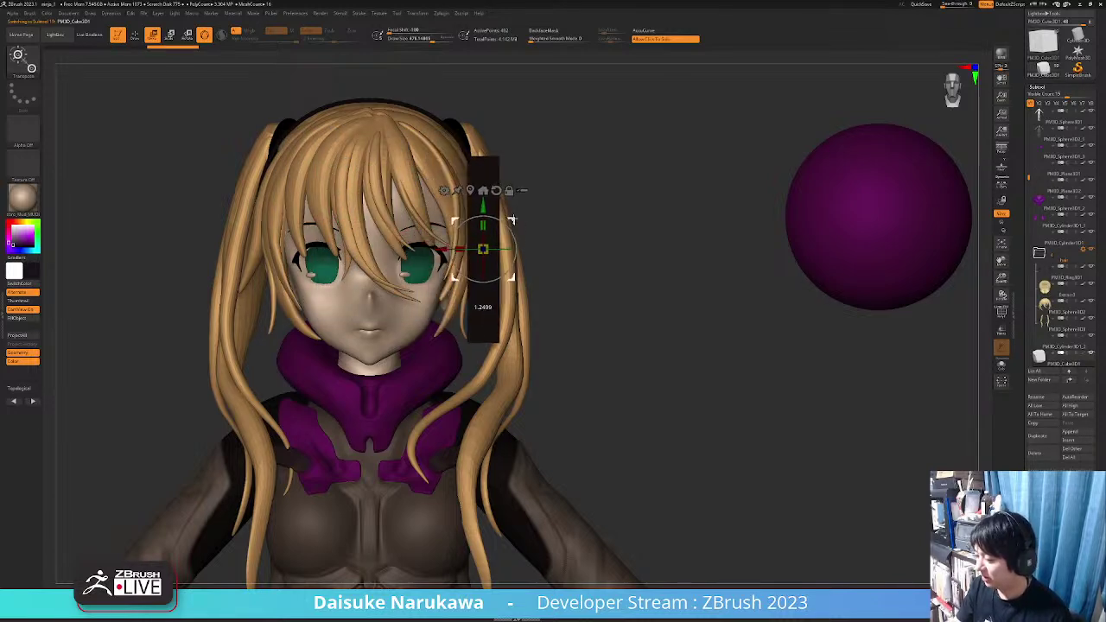
Scale the slab down to ear size in side view and tilt it to match the side of the head
right_drag(532, 224, 488, 261)
drag(456, 249, 492, 299)
shift+right_drag(492, 298, 460, 247)
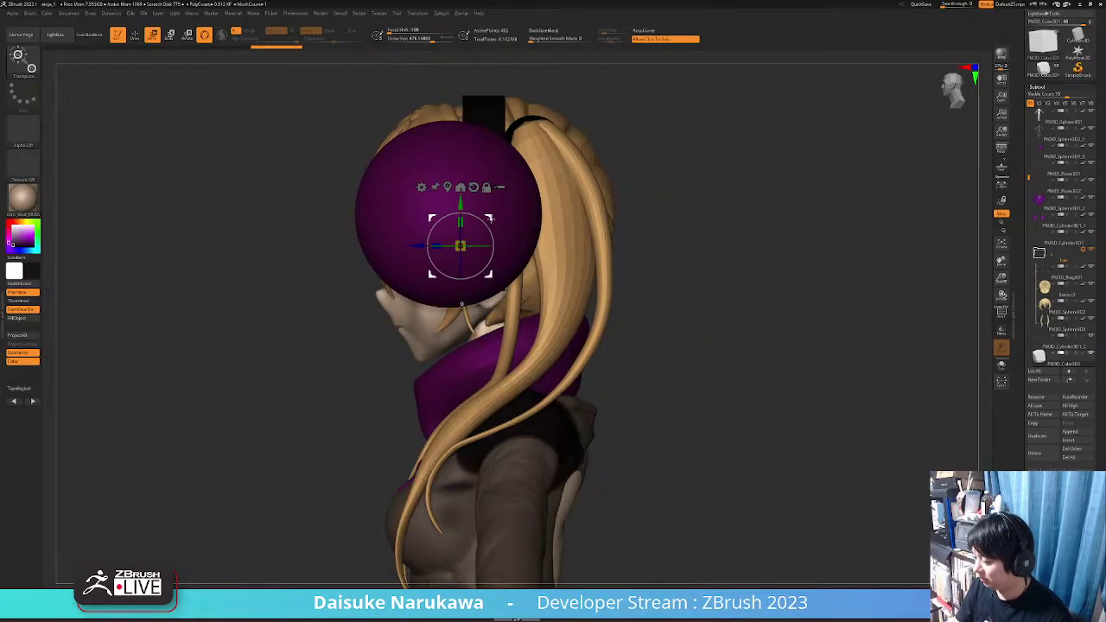
drag(491, 218, 516, 218)
shift+right_drag(516, 218, 540, 223)
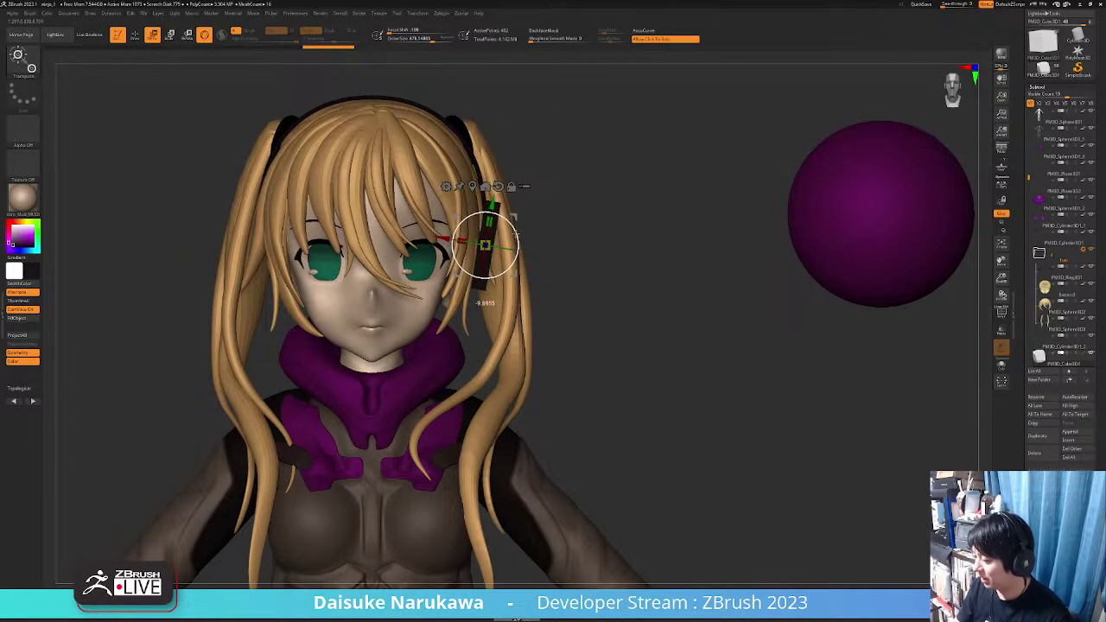
Shift and rotate the slab so it sits over the ear under the headband's end
scroll(484, 247, up, 2)
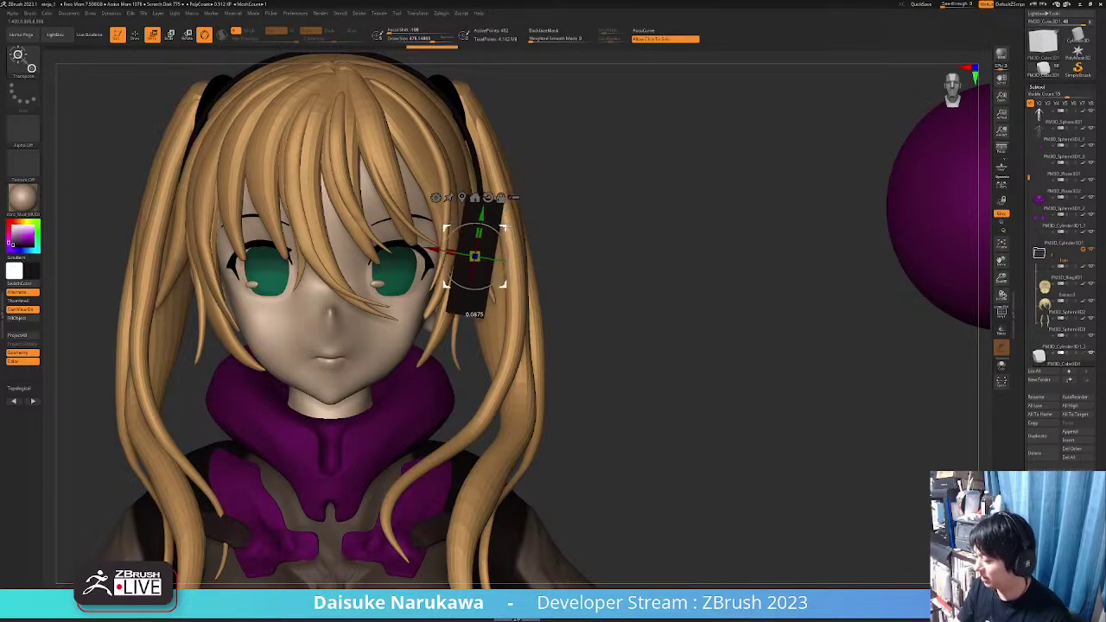
mouse_move(475, 256)
mouse_down()
mouse_move(459, 253)
mouse_move(465, 266)
mouse_up()
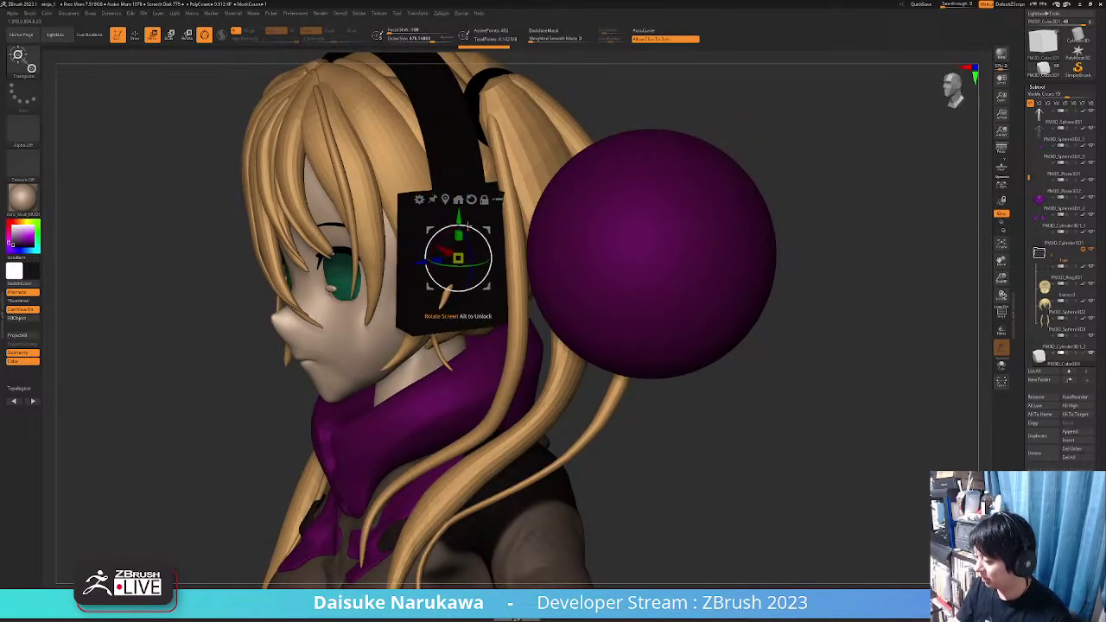
drag(468, 227, 478, 231)
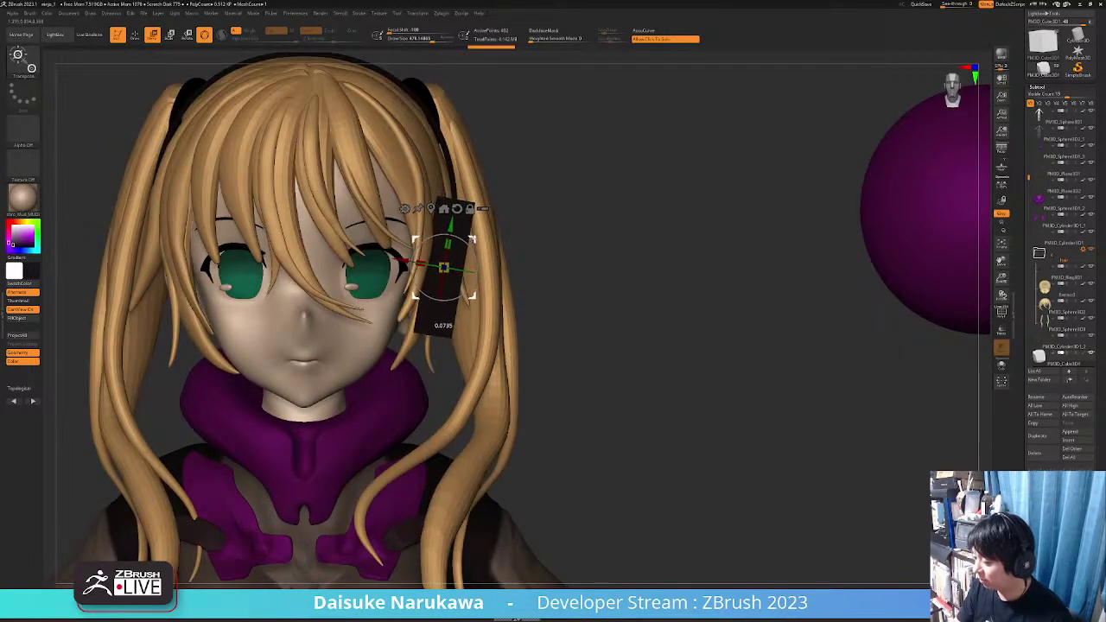
scroll(471, 232, down, 2)
drag(537, 429, 425, 444)
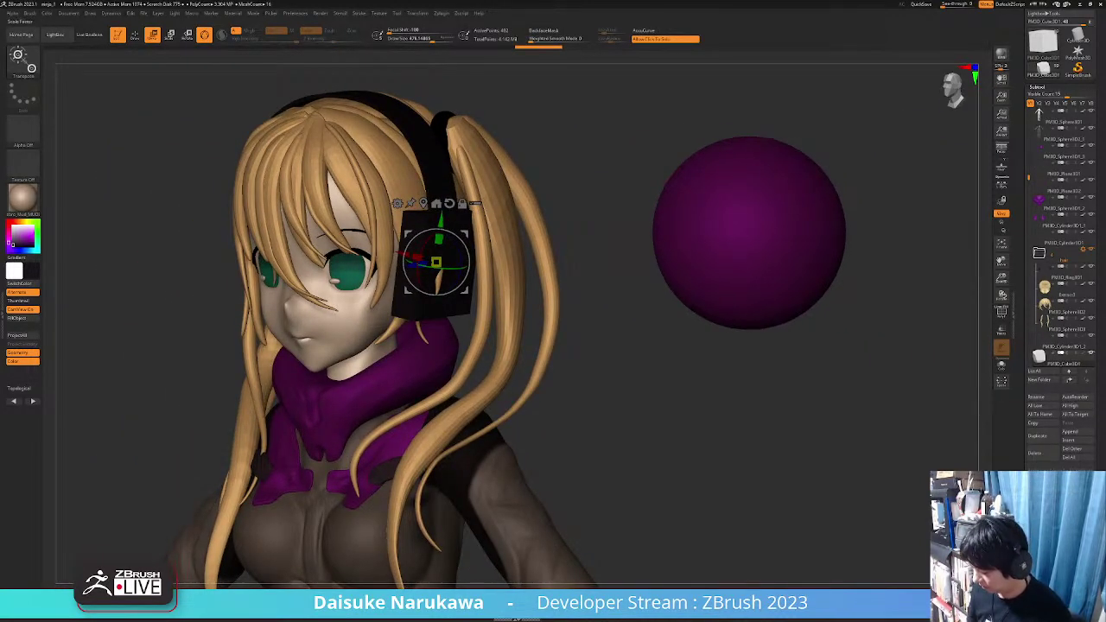
drag(536, 426, 427, 478)
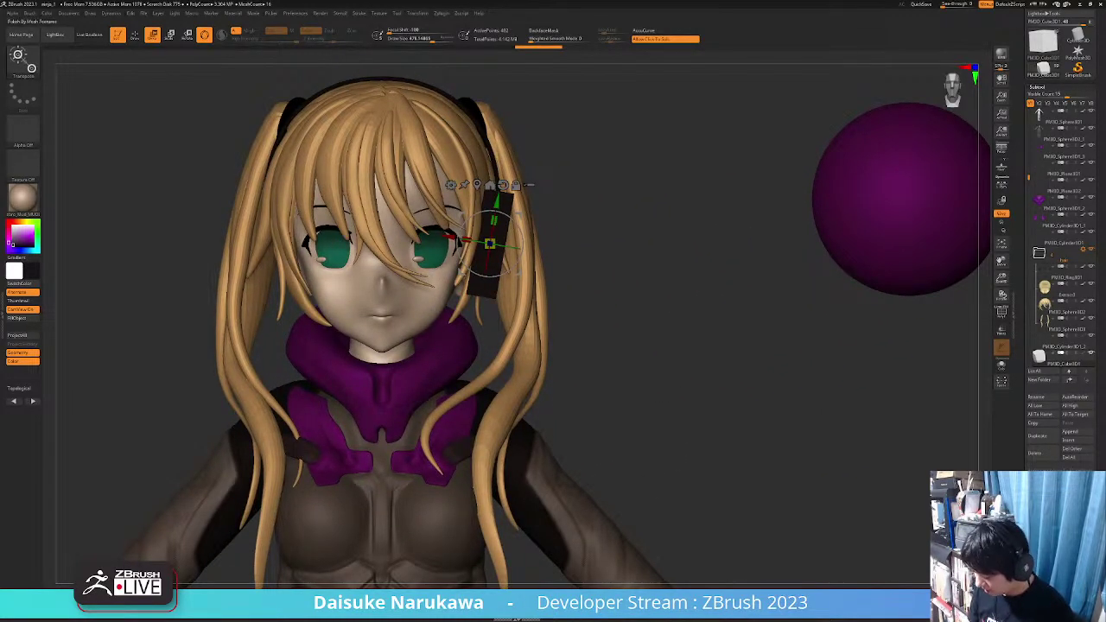
Mirror the ear pad to the other side, show the wireframe and remesh both pads with ZRemesher
key(ctrl+m)
drag(584, 413, 549, 410)
click(1005, 319)
alt+drag(568, 338, 479, 319)
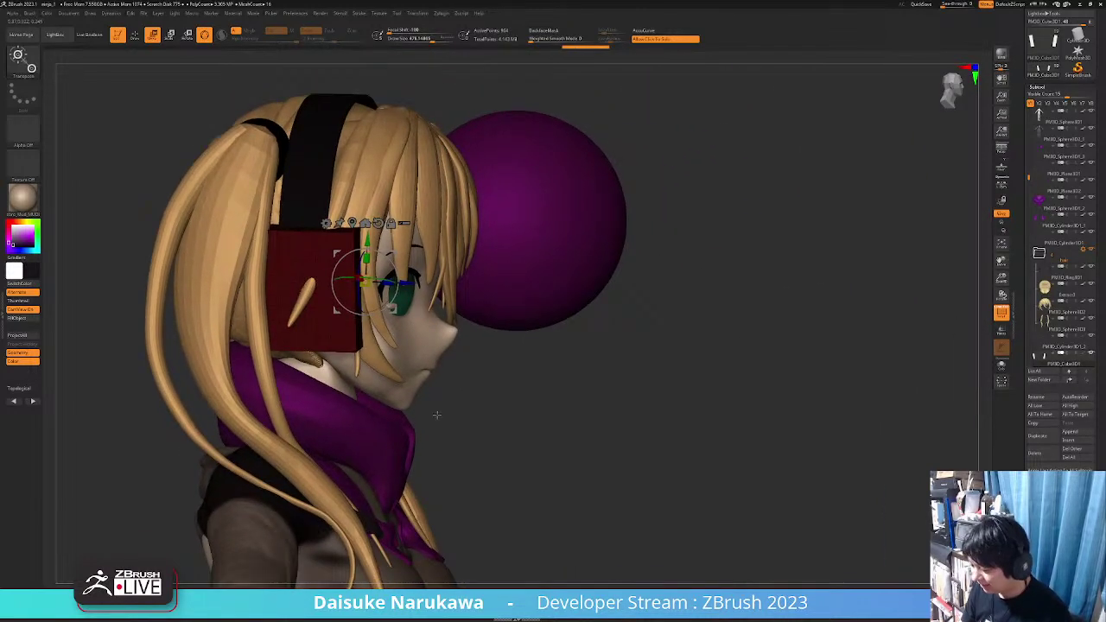
alt+drag(437, 415, 466, 411)
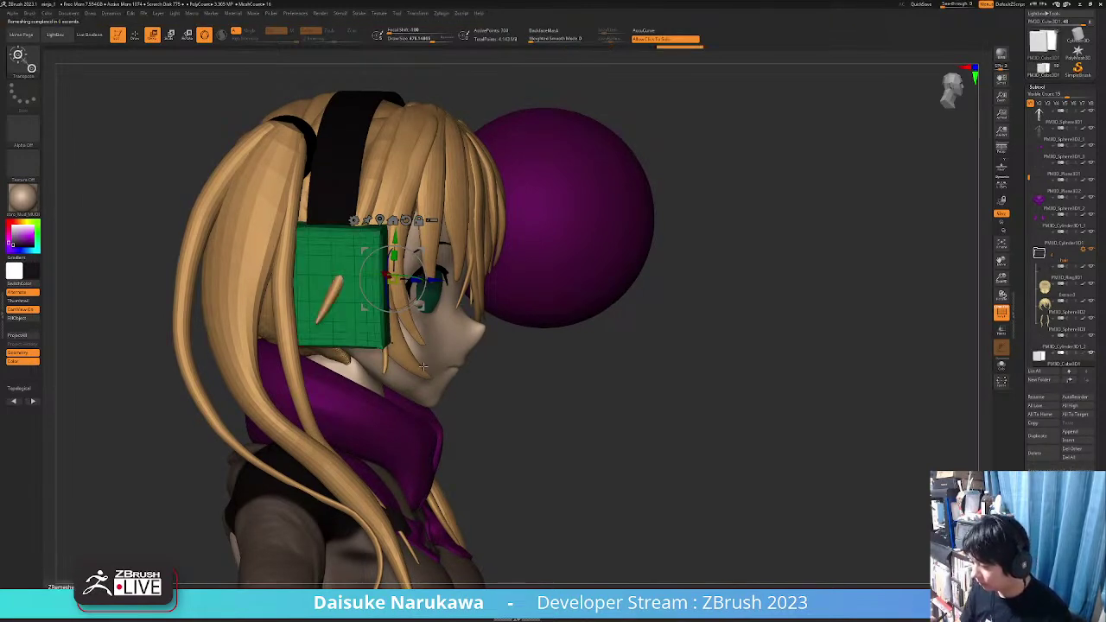
drag(423, 366, 419, 321)
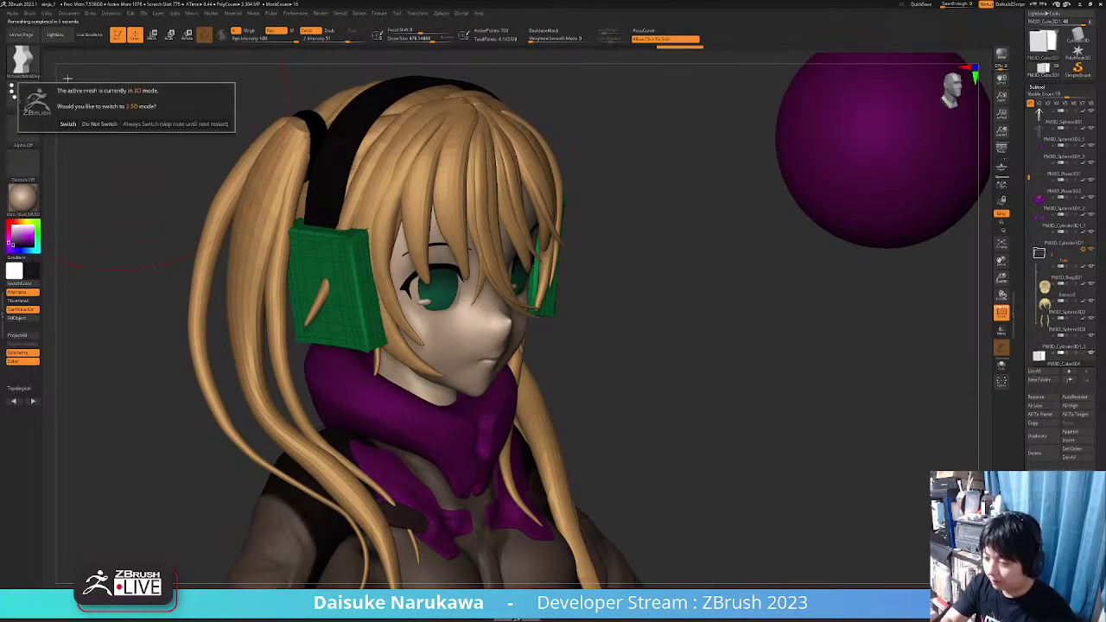
Pick the SnakeHook brush and smooth the edges and corners of one ear pad into a rounded shape
click(23, 63)
key(s)
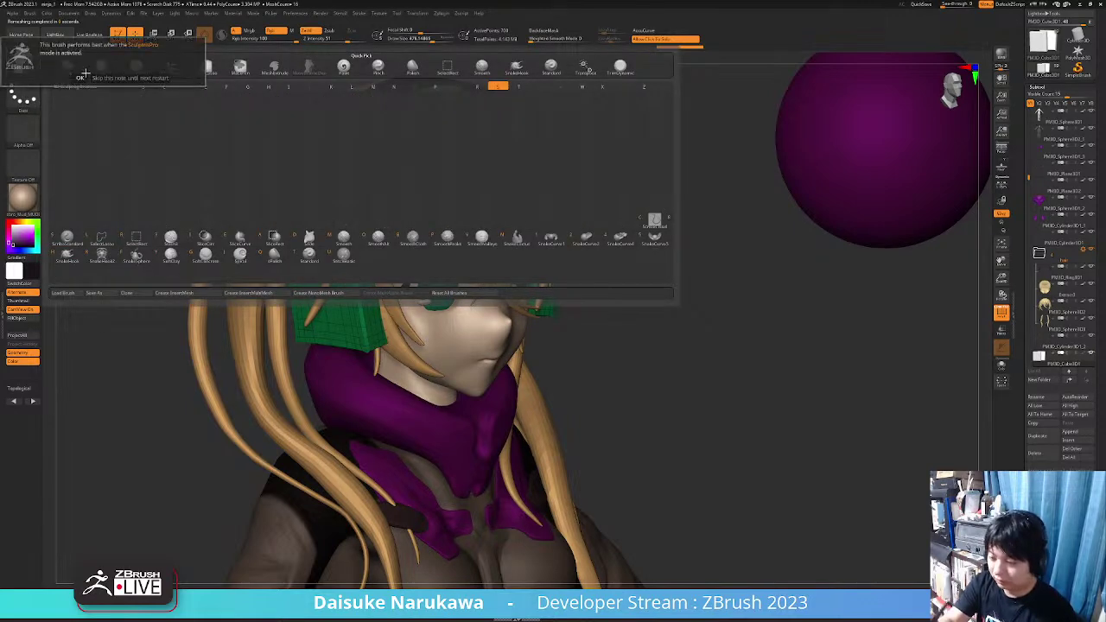
click(103, 78)
right_drag(295, 163, 373, 172)
mouse_move(353, 285)
shift+mouse_down()
mouse_move(350, 246)
mouse_move(388, 212)
shift+mouse_up()
shift+drag(304, 246, 363, 345)
right_drag(363, 345, 413, 339)
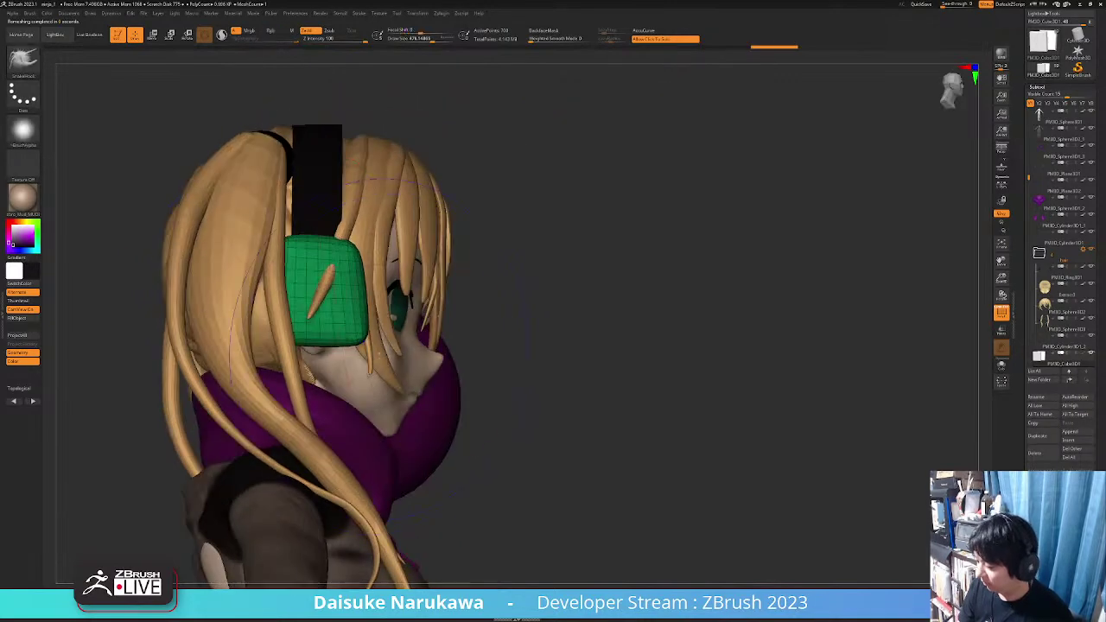
mouse_move(303, 333)
shift+mouse_down()
mouse_move(367, 377)
mouse_move(302, 350)
mouse_move(334, 349)
mouse_move(301, 356)
shift+mouse_up()
right_drag(359, 343, 298, 350)
mouse_move(389, 235)
right_down()
mouse_move(333, 234)
mouse_move(402, 251)
right_up()
right_drag(385, 208, 324, 216)
alt+click(441, 207)
right_drag(440, 212, 383, 218)
alt+right_drag(383, 300, 382, 335)
alt+right_drag(382, 335, 431, 310)
right_drag(355, 296, 363, 297)
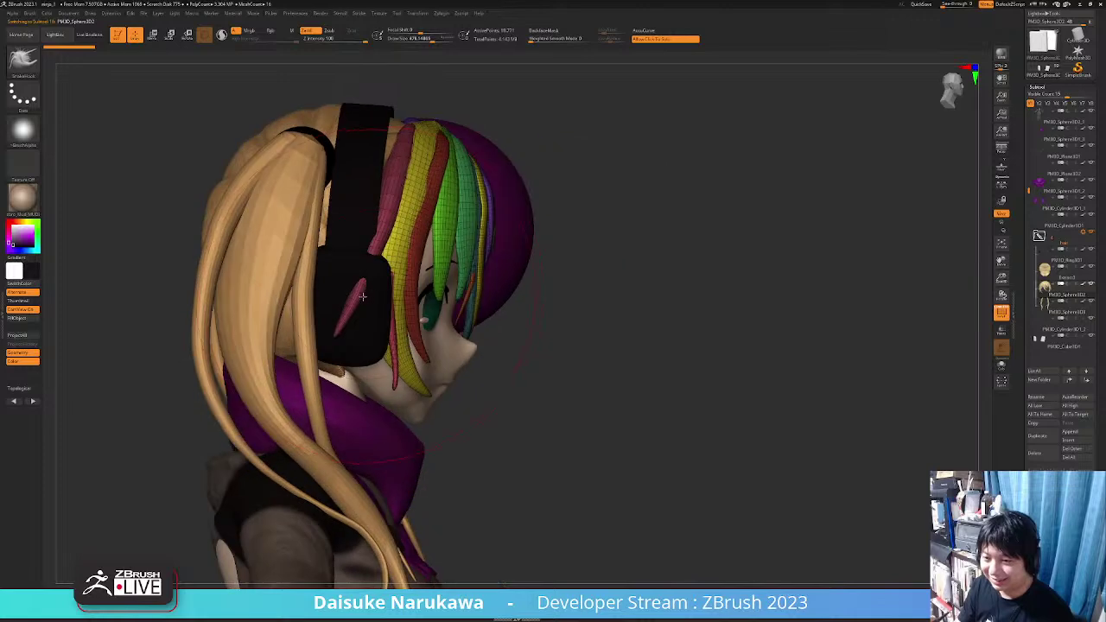
alt+click(340, 291)
Pull the rounded ear pad's lower and front edges to refine its outline below the headband
mouse_move(337, 212)
right_down()
mouse_move(281, 212)
mouse_move(332, 197)
right_up()
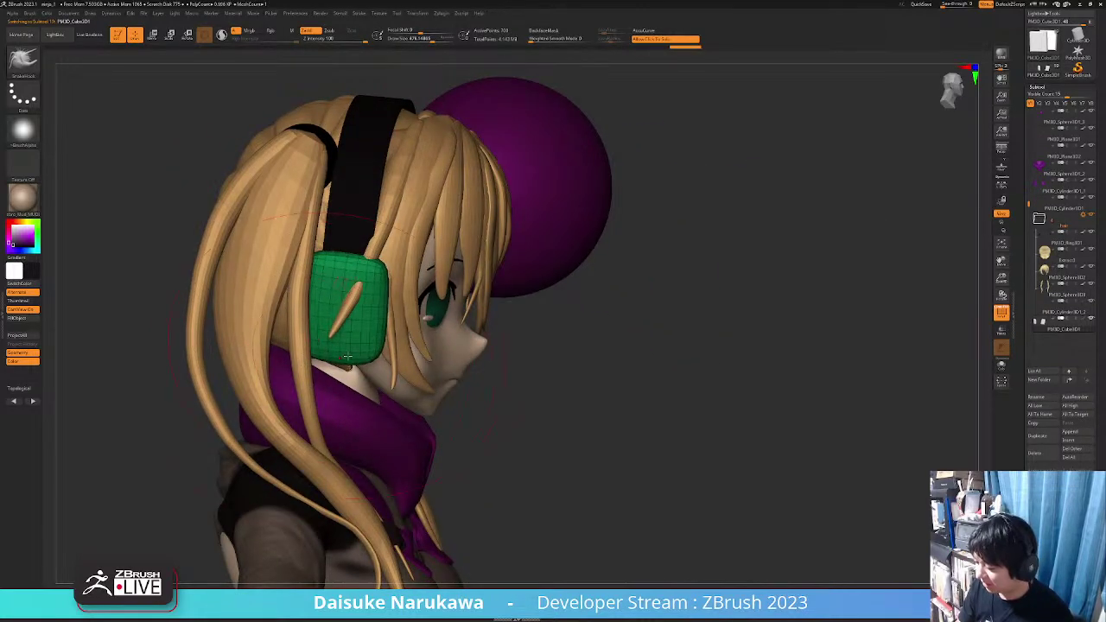
drag(348, 356, 350, 349)
mouse_move(414, 357)
right_down()
mouse_move(371, 336)
mouse_move(344, 374)
right_up()
drag(379, 285, 371, 288)
right_drag(391, 246, 437, 233)
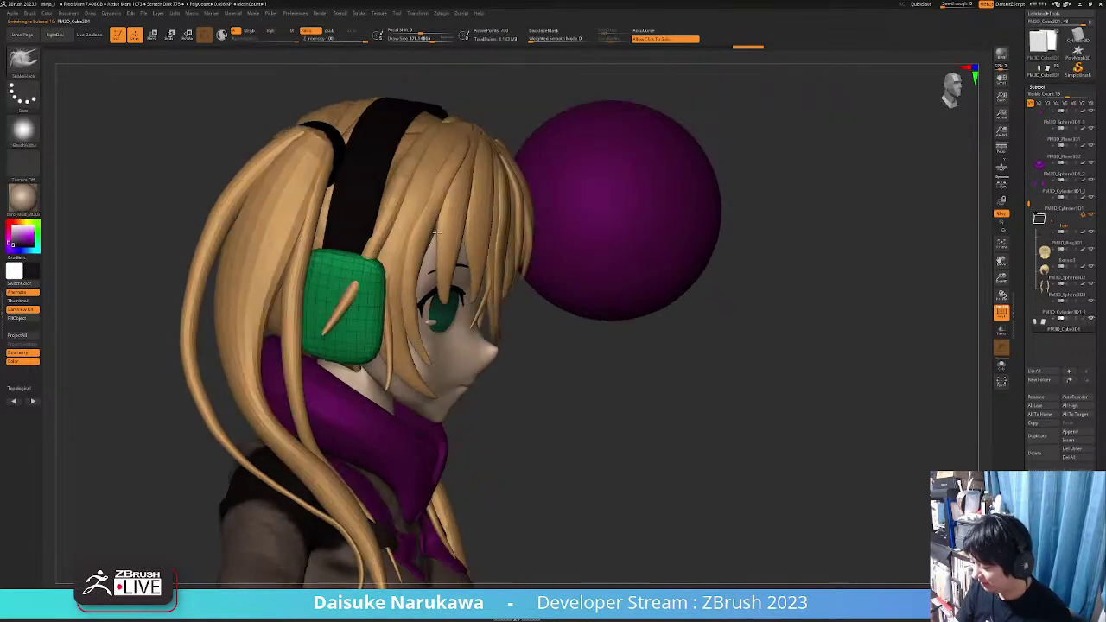
drag(435, 232, 427, 232)
Mirror and weld the rounded ear pad onto the other side, and turn on BackfaceMask with a smaller brush
drag(405, 325, 567, 330)
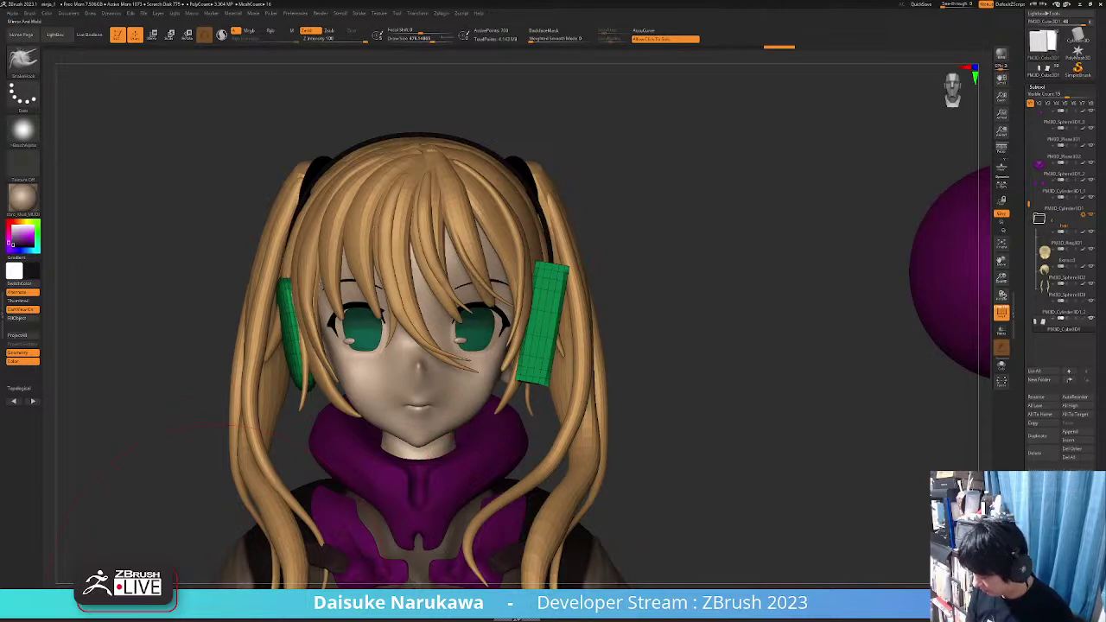
click(221, 598)
right_drag(534, 366, 384, 346)
right_drag(422, 300, 535, 264)
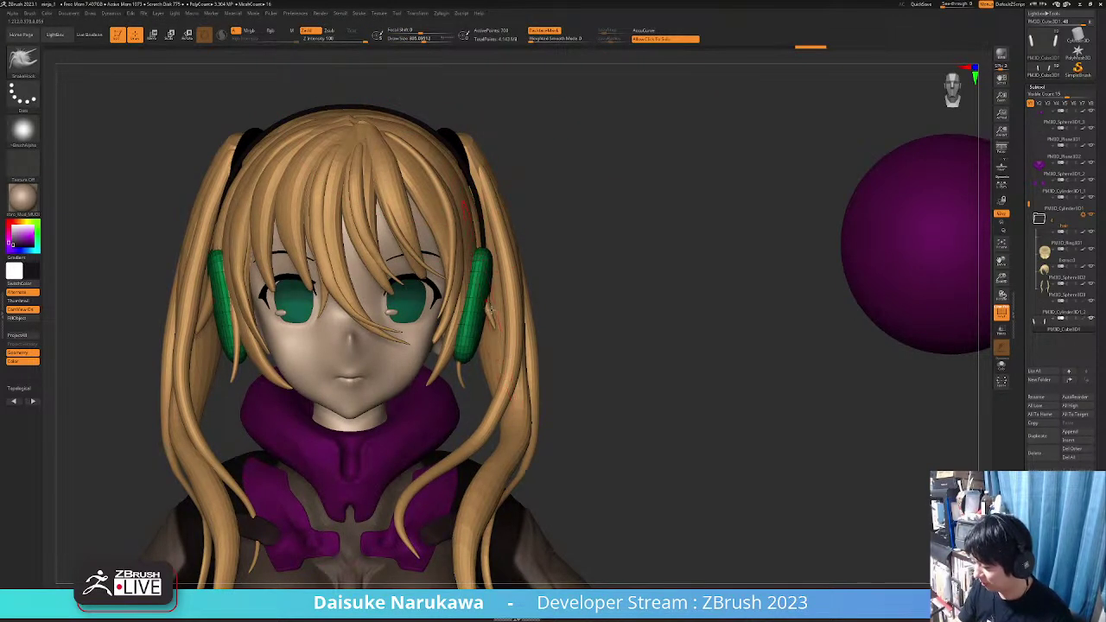
drag(491, 310, 495, 313)
key(ctrl+z)
right_drag(498, 309, 474, 321)
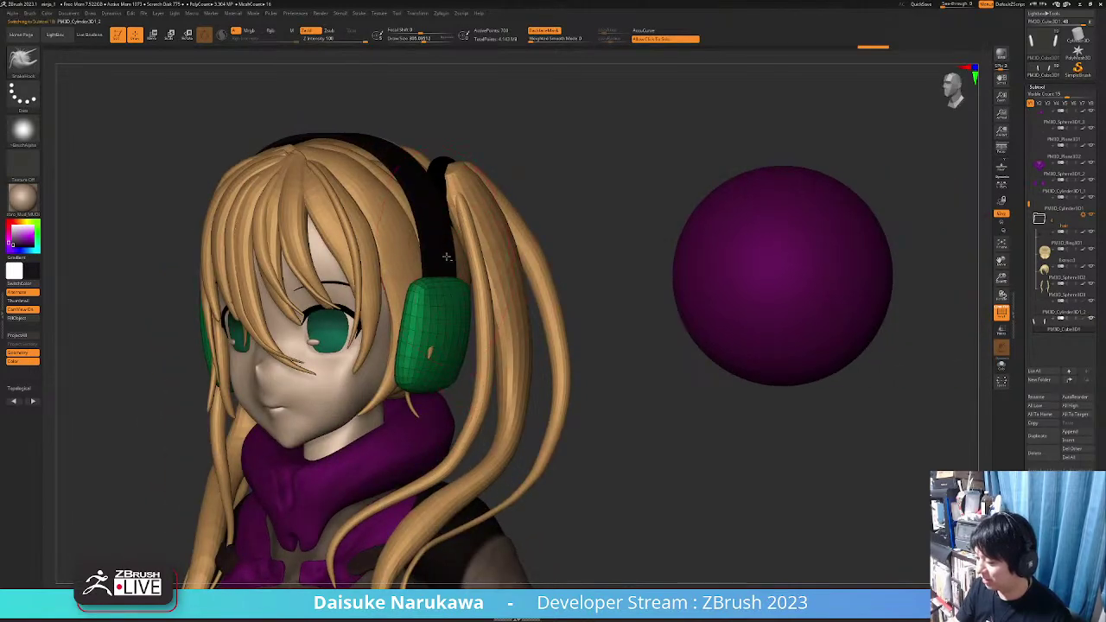
Turn off BackfaceMask and refit the headband's curve over the hair with the MoveInfiniteDepth brush
right_drag(446, 257, 436, 200)
click(551, 31)
right_drag(363, 166, 69, 88)
key(b)
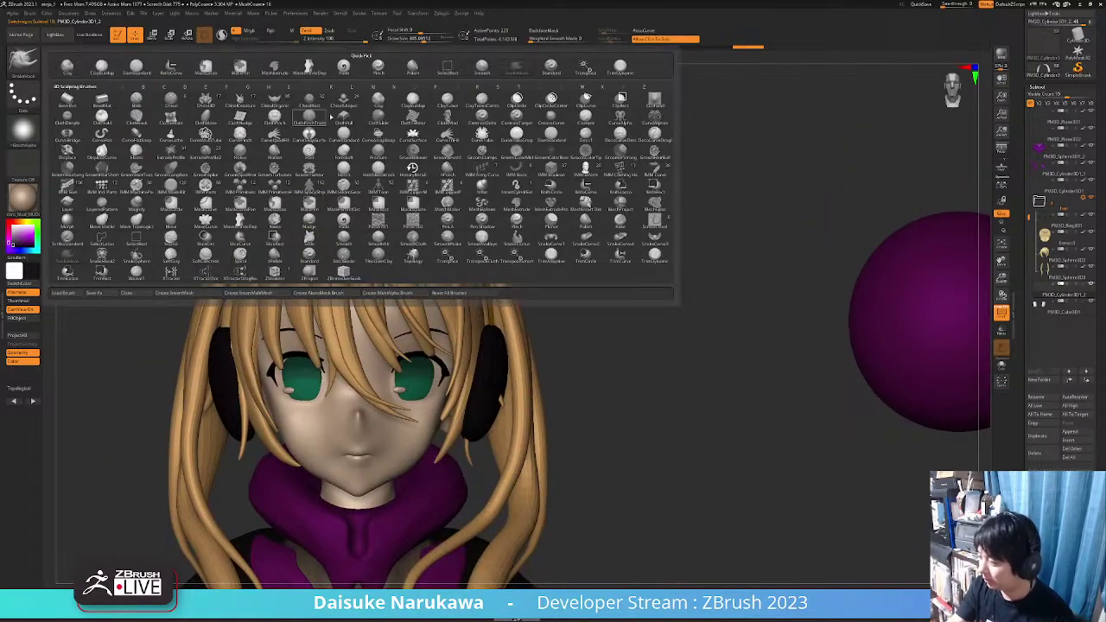
click(323, 71)
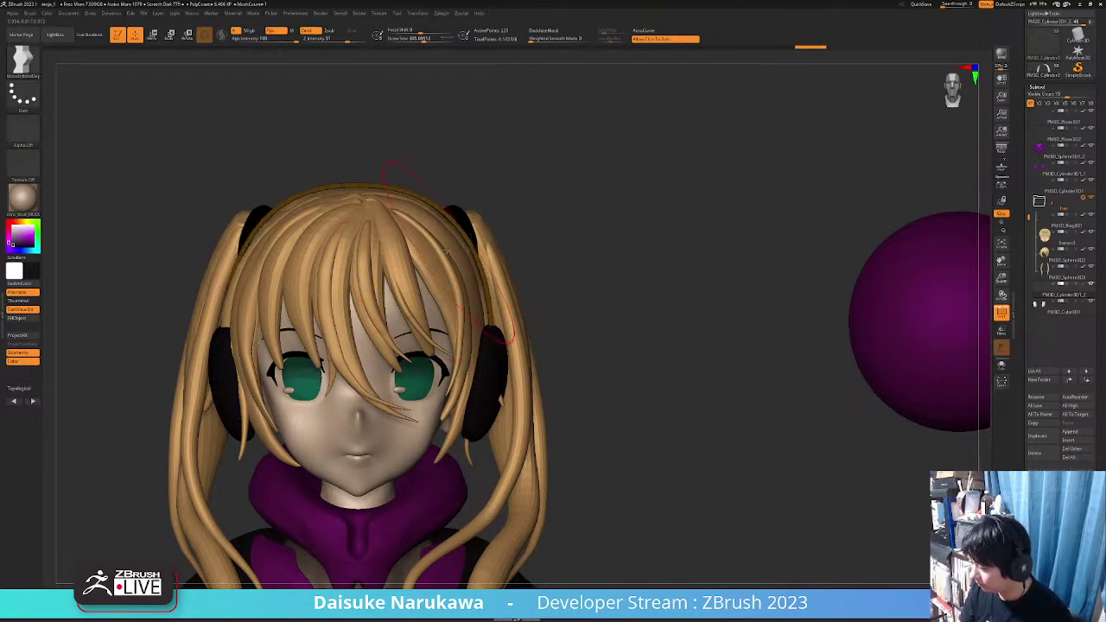
right_drag(381, 218, 539, 299)
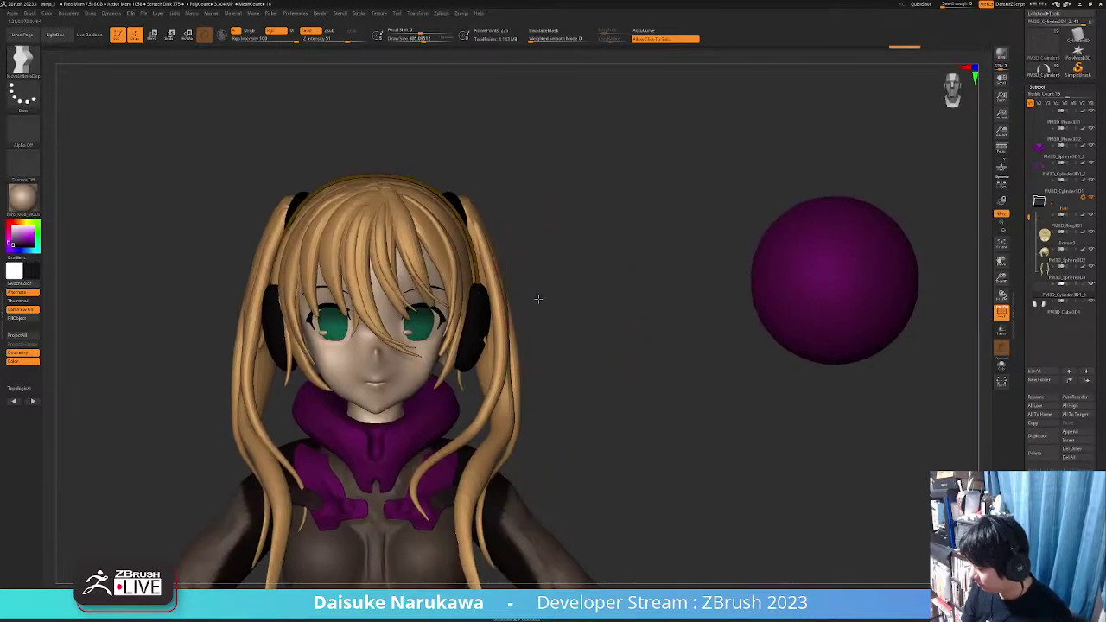
Hide the wireframe and pull the headband's lower ends up so they stop just above the ear pads
click(1004, 313)
mouse_move(506, 342)
right_down()
mouse_move(432, 368)
mouse_move(459, 353)
mouse_move(504, 363)
right_up()
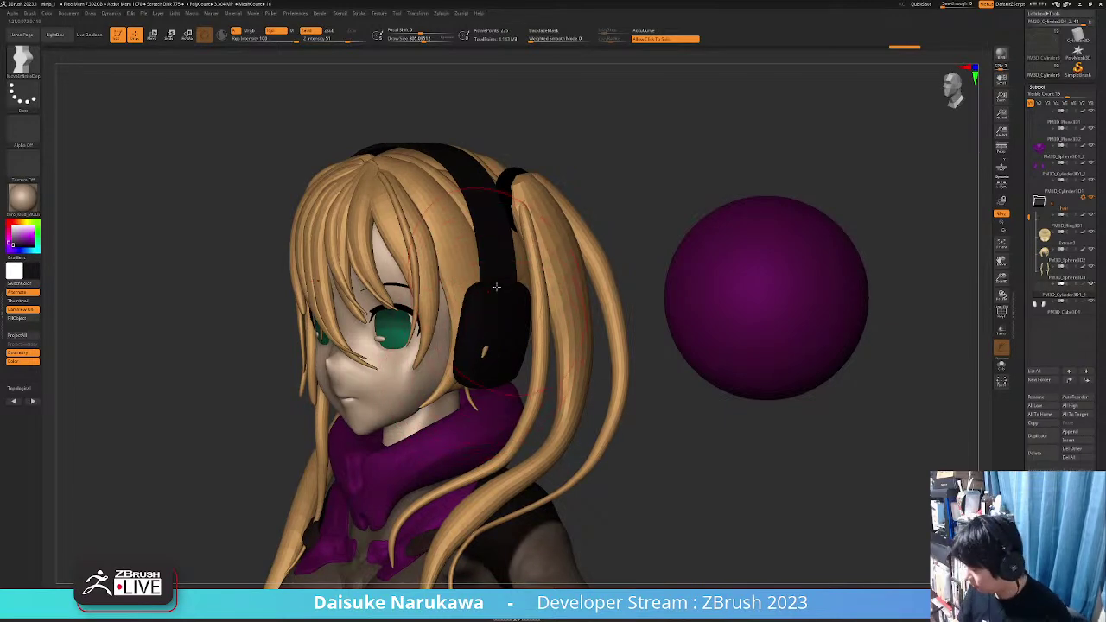
right_drag(499, 268, 489, 325)
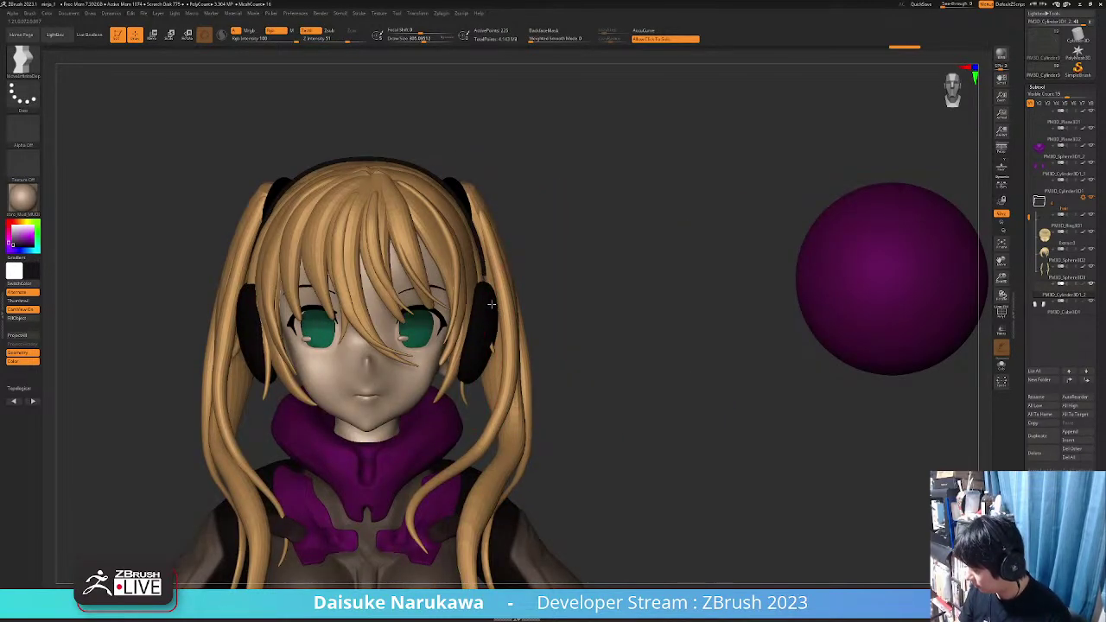
right_drag(489, 281, 493, 329)
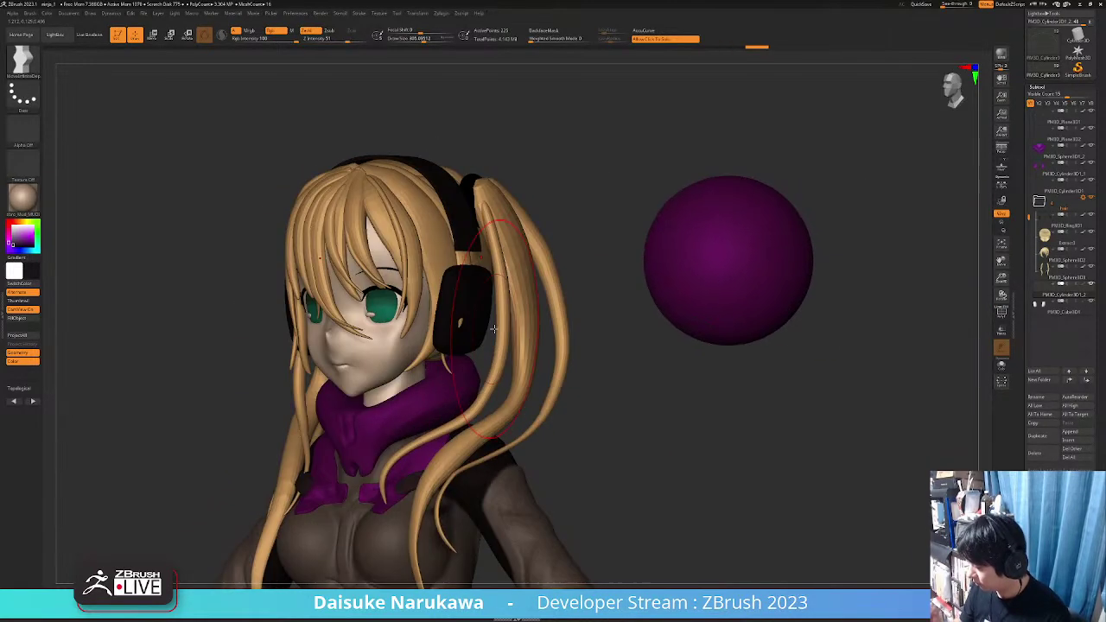
Insert a ring primitive as a new subtool and select it for transforming
click(1068, 441)
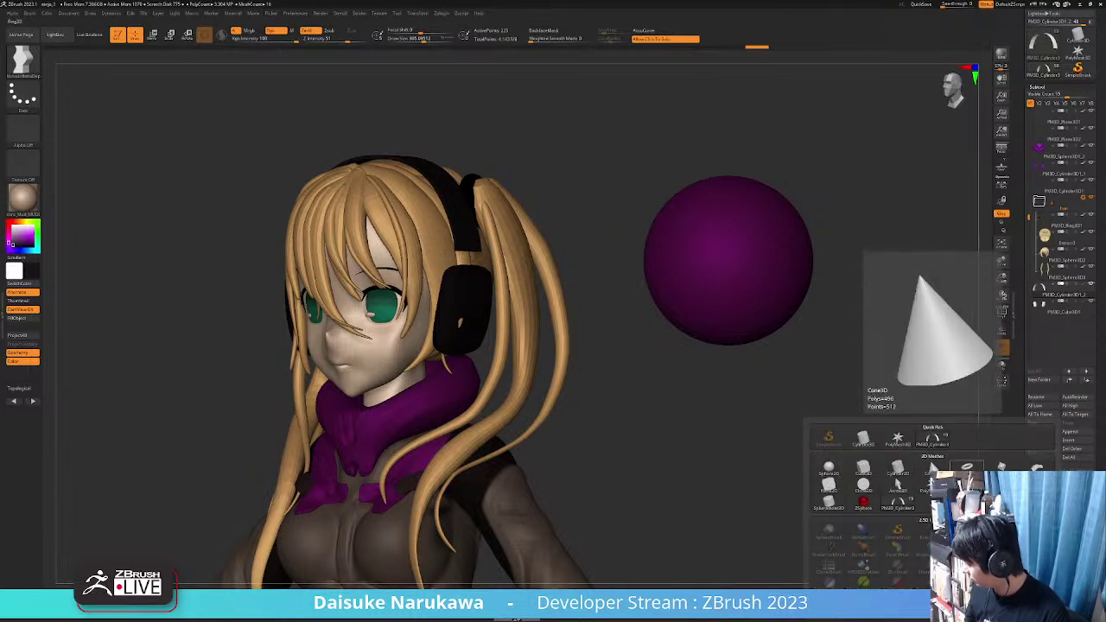
click(967, 468)
drag(579, 372, 536, 350)
alt+click(380, 242)
click(152, 35)
shift+drag(382, 218, 399, 281)
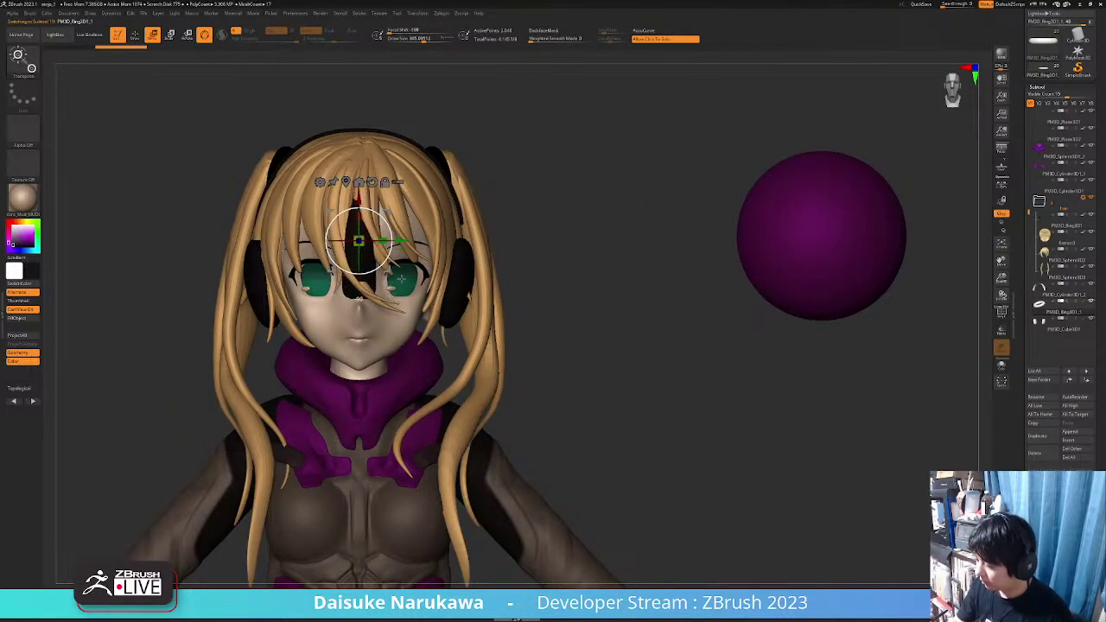
Move the ring out beside the head and thin its tube into a slim wire loop
drag(375, 228, 619, 217)
ctrl+right_drag(619, 217, 619, 226)
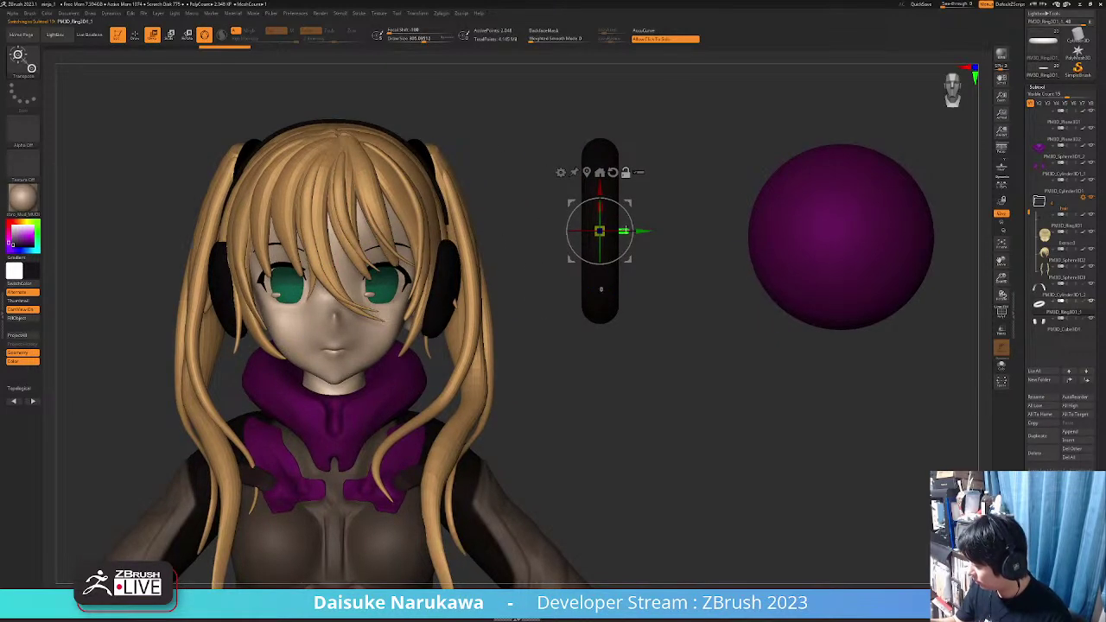
ctrl+drag(596, 226, 687, 352)
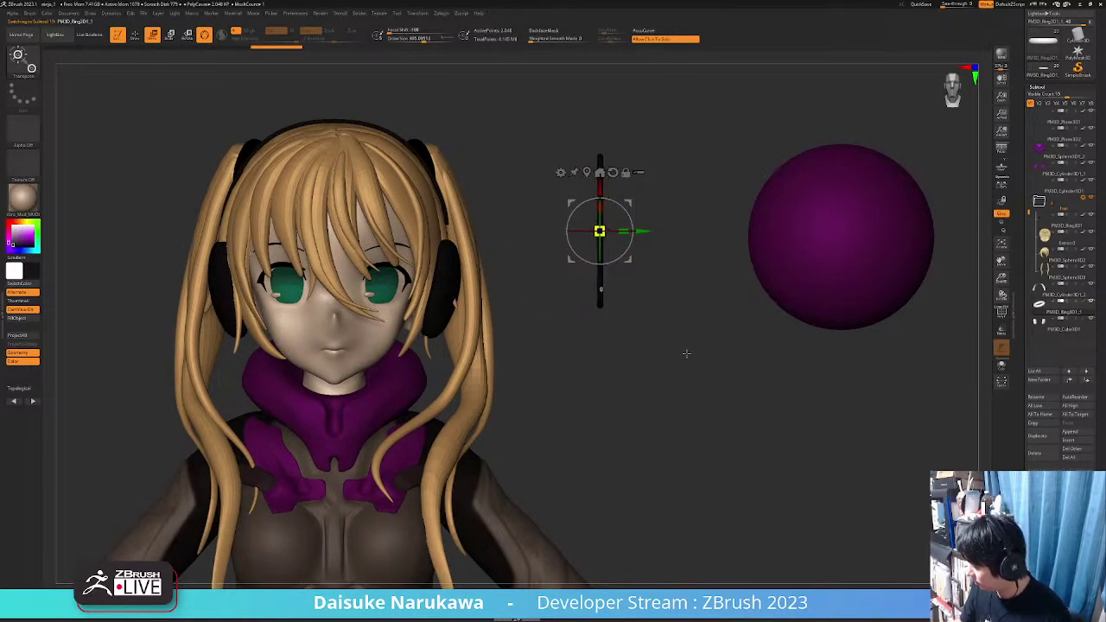
right_drag(686, 352, 607, 332)
drag(633, 244, 524, 350)
ctrl+right_drag(525, 351, 603, 291)
Hide and delete the large purple sphere beside the character, and return its subtool to the highest subdivision level
alt+click(544, 377)
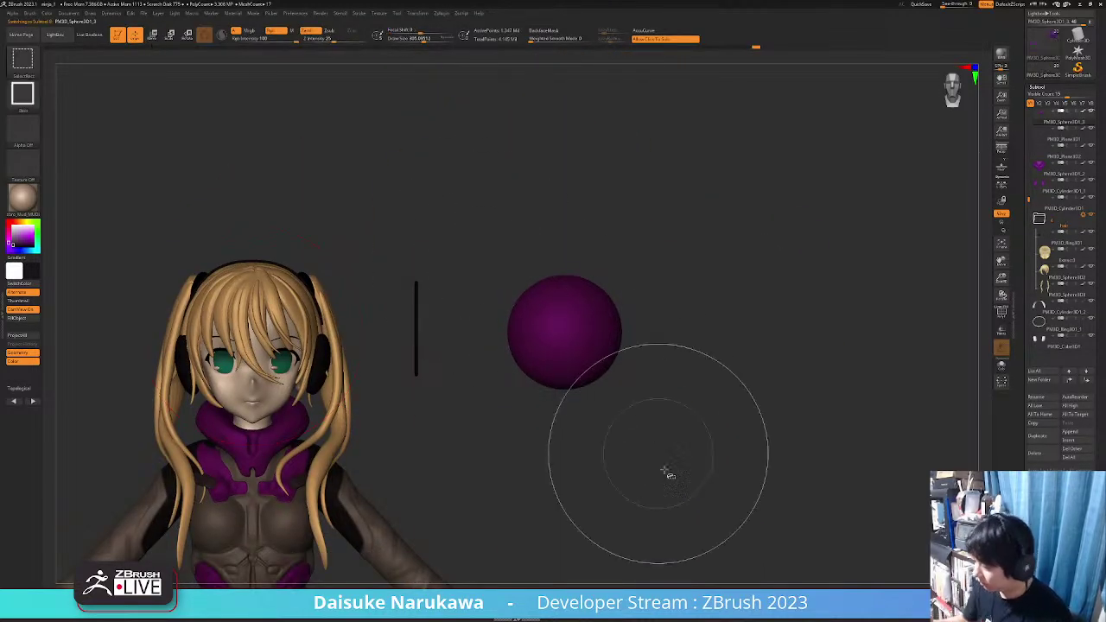
ctrl+alt+shift+drag(668, 473, 467, 219)
alt+right_drag(628, 391, 710, 316)
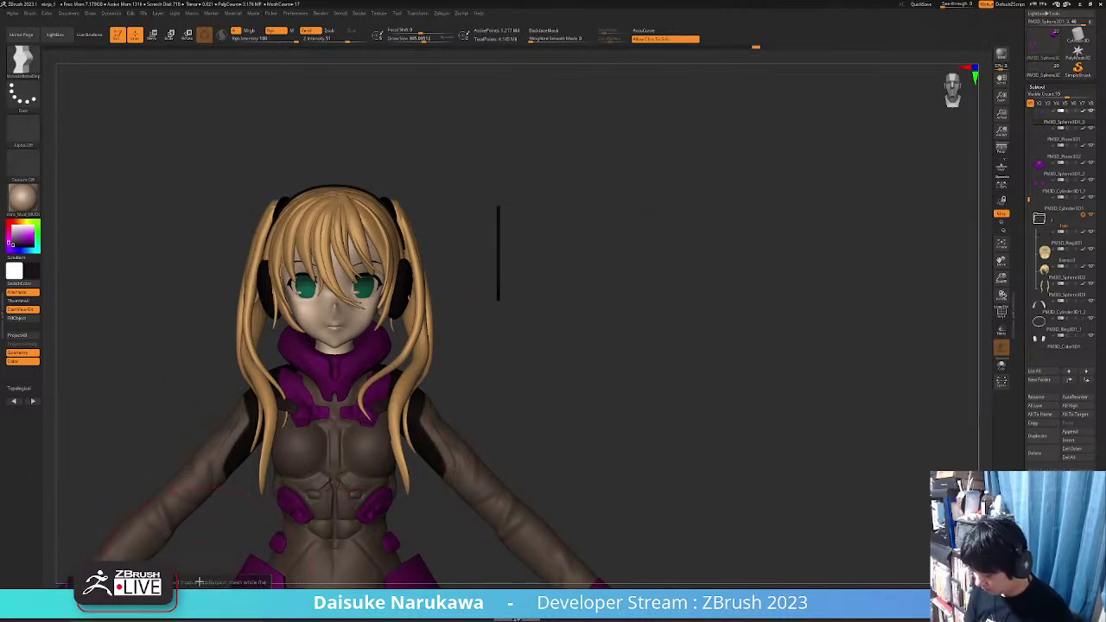
click(1056, 88)
click(1058, 96)
click(1055, 103)
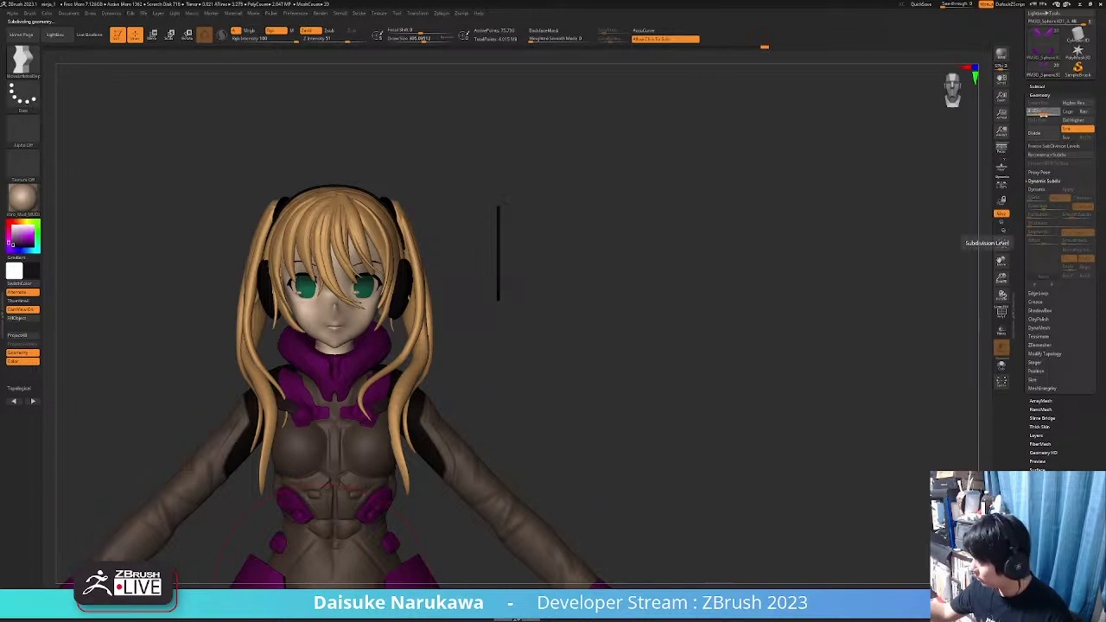
click(1055, 112)
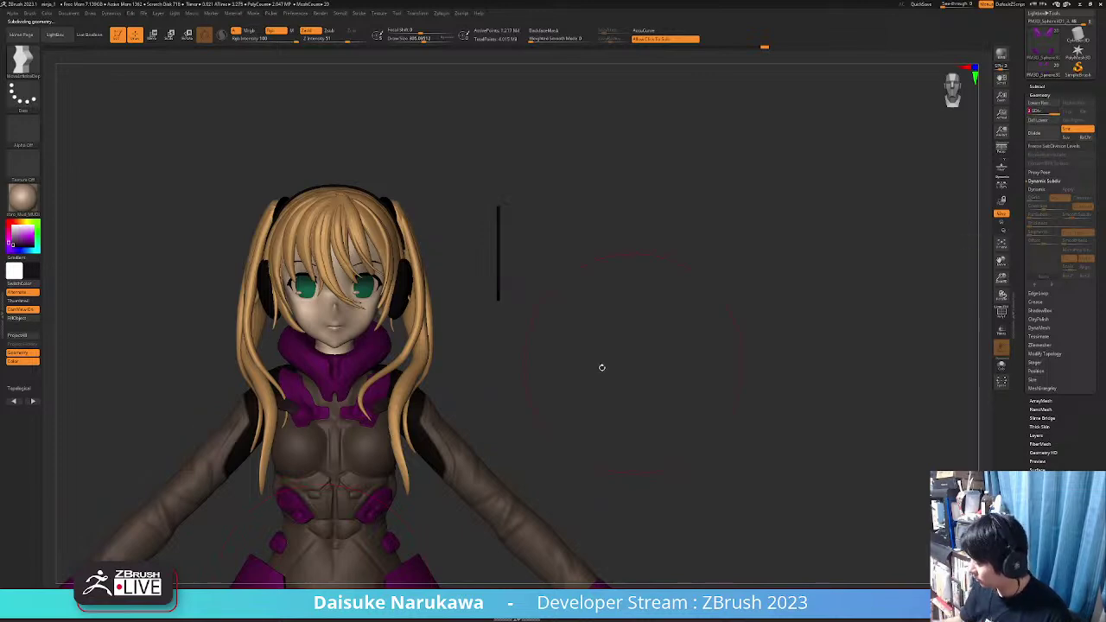
Select the thin ring and reshape it in side view into a narrower rounded loop, with the wireframe shown
alt+drag(602, 368, 448, 448)
alt+click(555, 159)
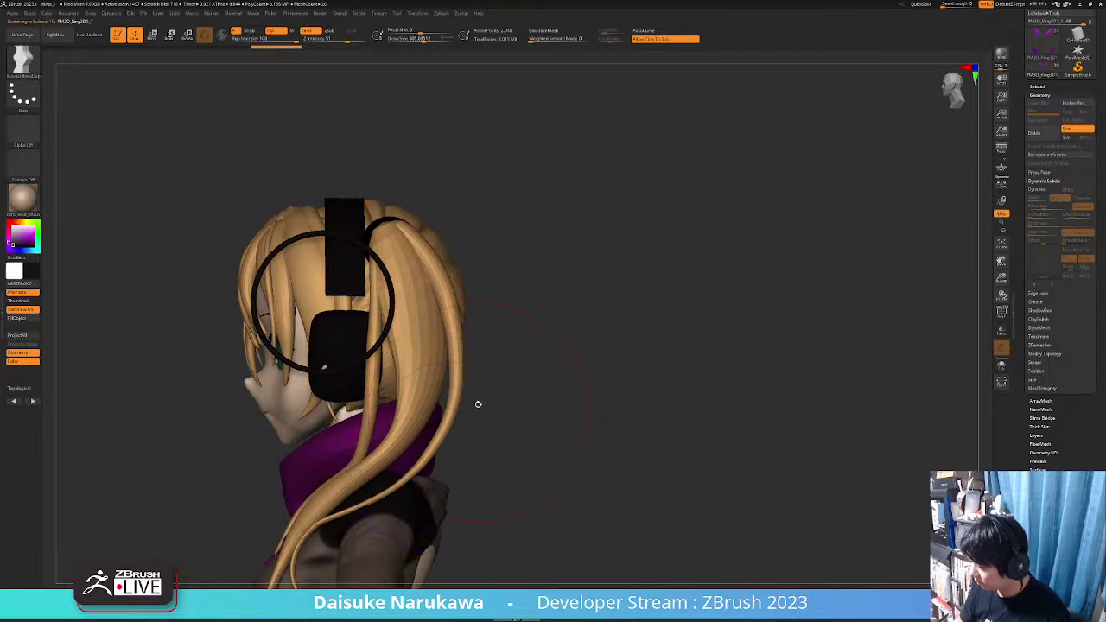
alt+drag(478, 404, 536, 361)
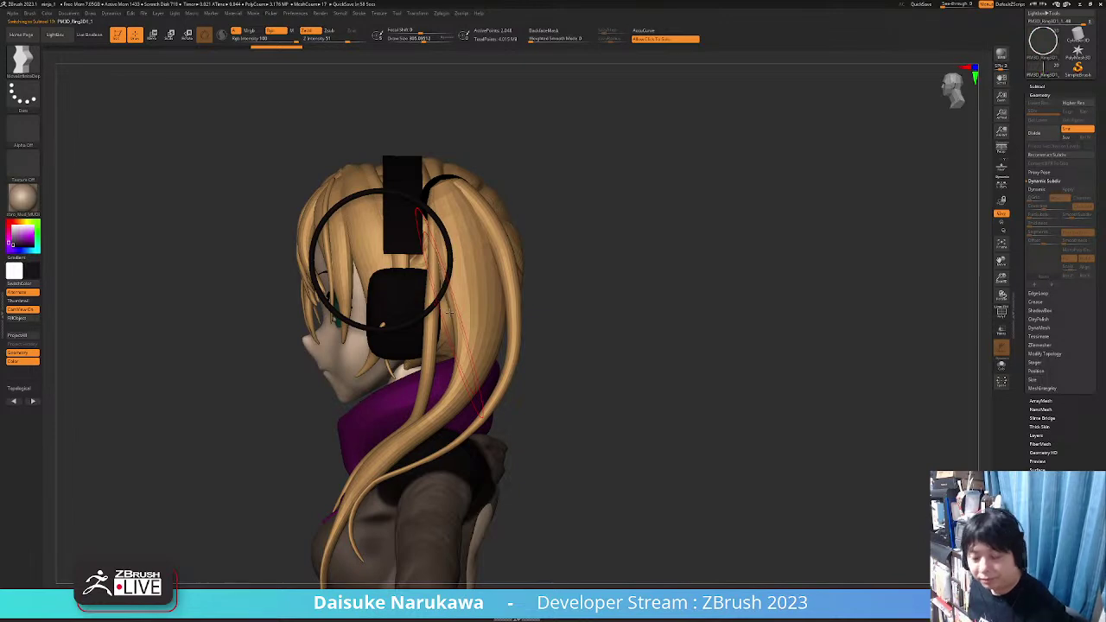
drag(449, 313, 417, 321)
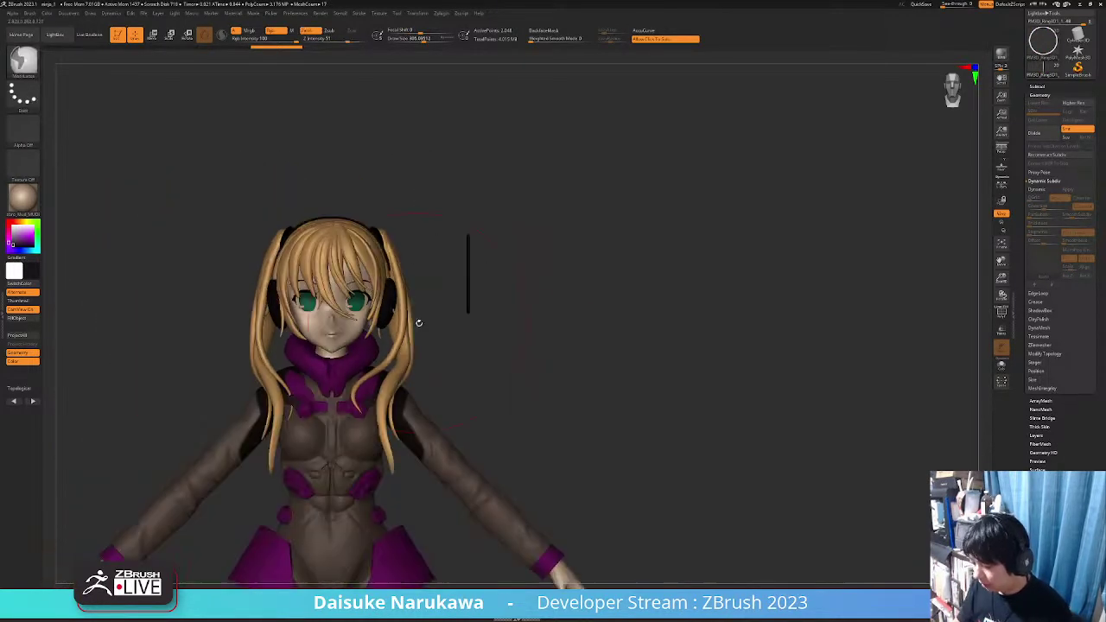
alt+drag(481, 501, 481, 380)
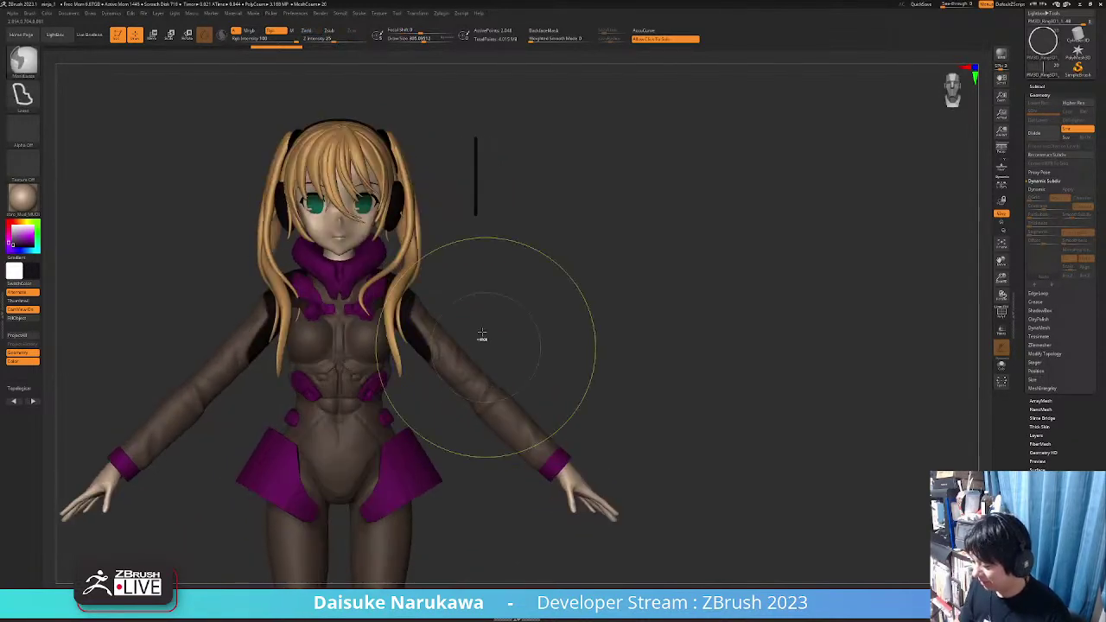
mouse_move(476, 163)
ctrl+right_down()
mouse_move(479, 360)
mouse_move(464, 408)
mouse_move(518, 396)
mouse_move(380, 394)
mouse_move(413, 396)
mouse_move(413, 373)
ctrl+right_up()
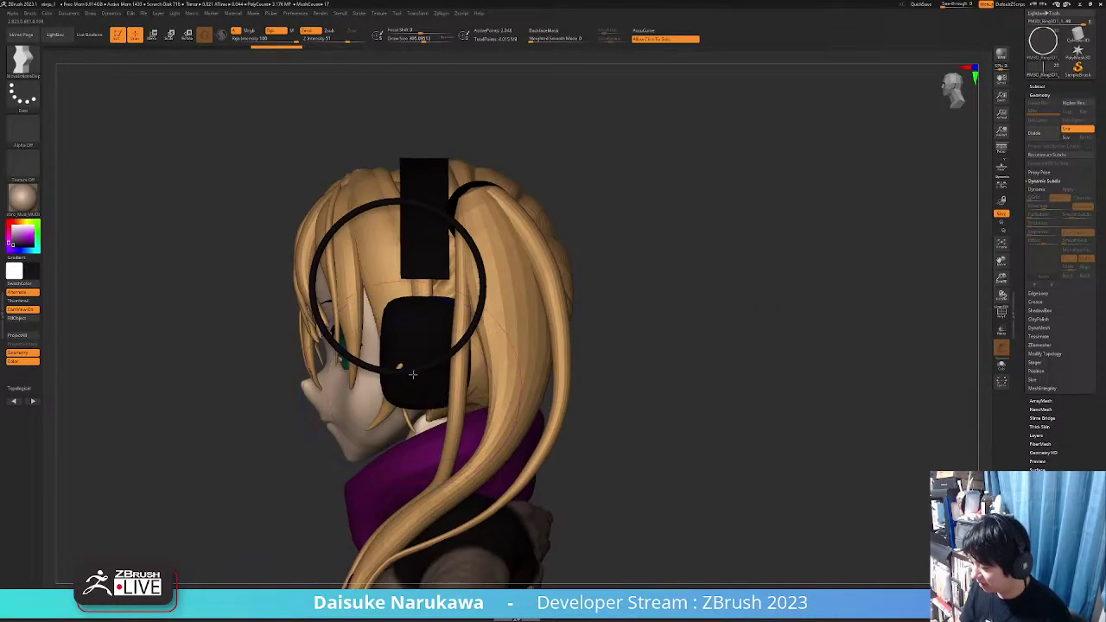
key(ctrl+shift)
click(1002, 313)
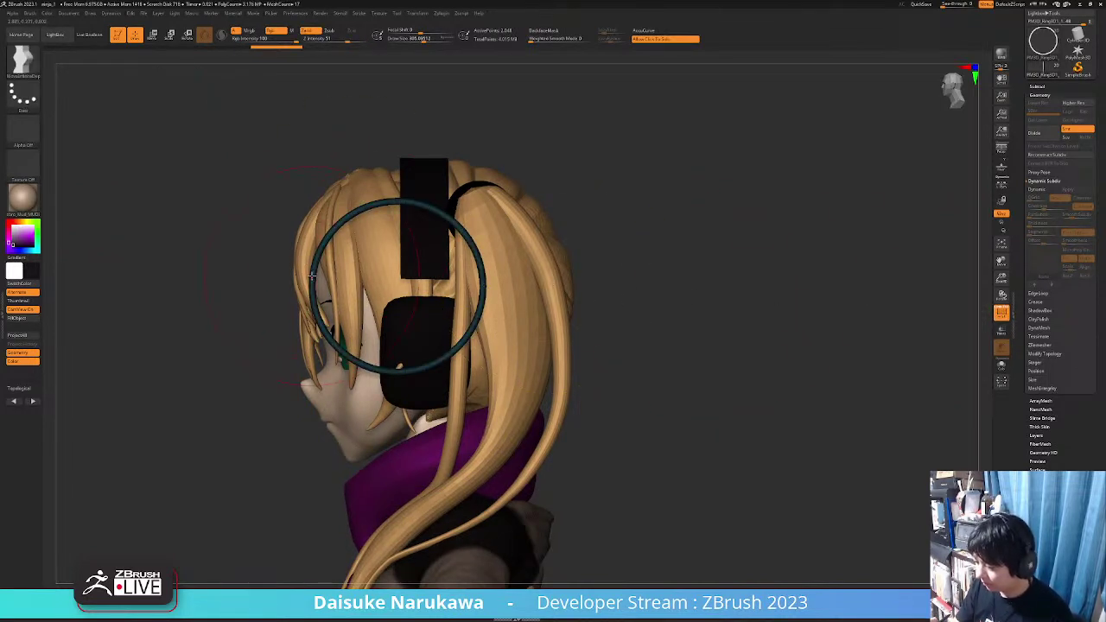
drag(312, 276, 335, 277)
mouse_move(481, 282)
mouse_down()
mouse_move(458, 283)
mouse_move(434, 261)
mouse_up()
mouse_move(403, 201)
mouse_down()
mouse_move(389, 206)
mouse_move(398, 210)
mouse_up()
click(415, 40)
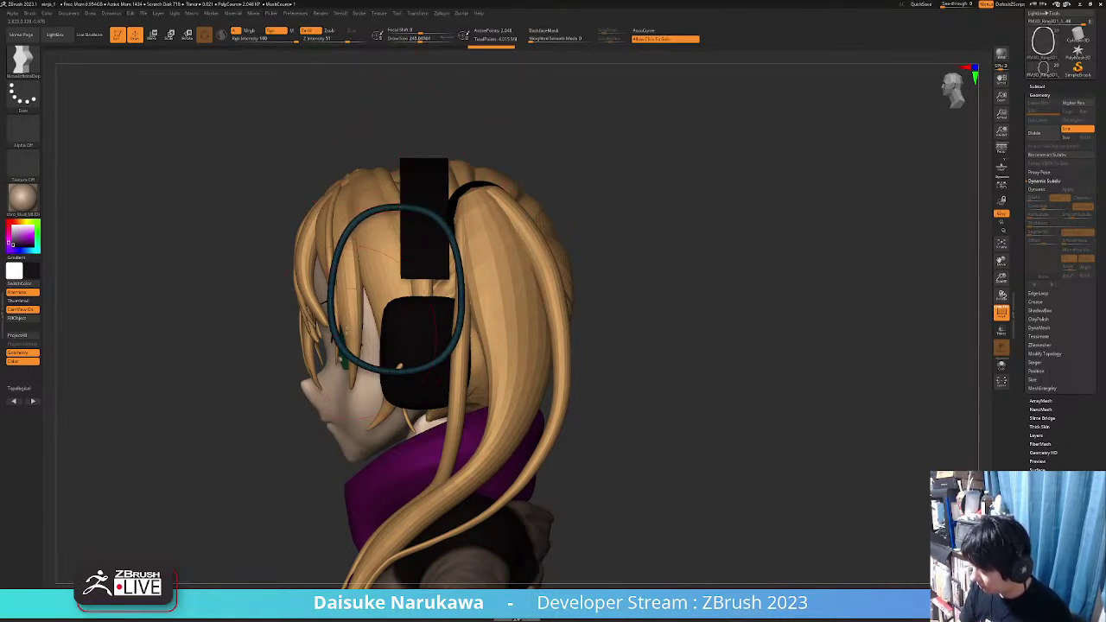
Remove the ring's lower half and move the remaining arch over to the ear pad
mouse_move(611, 462)
ctrl+alt+shift+mouse_down()
mouse_move(277, 291)
mouse_move(294, 242)
ctrl+alt+shift+mouse_up()
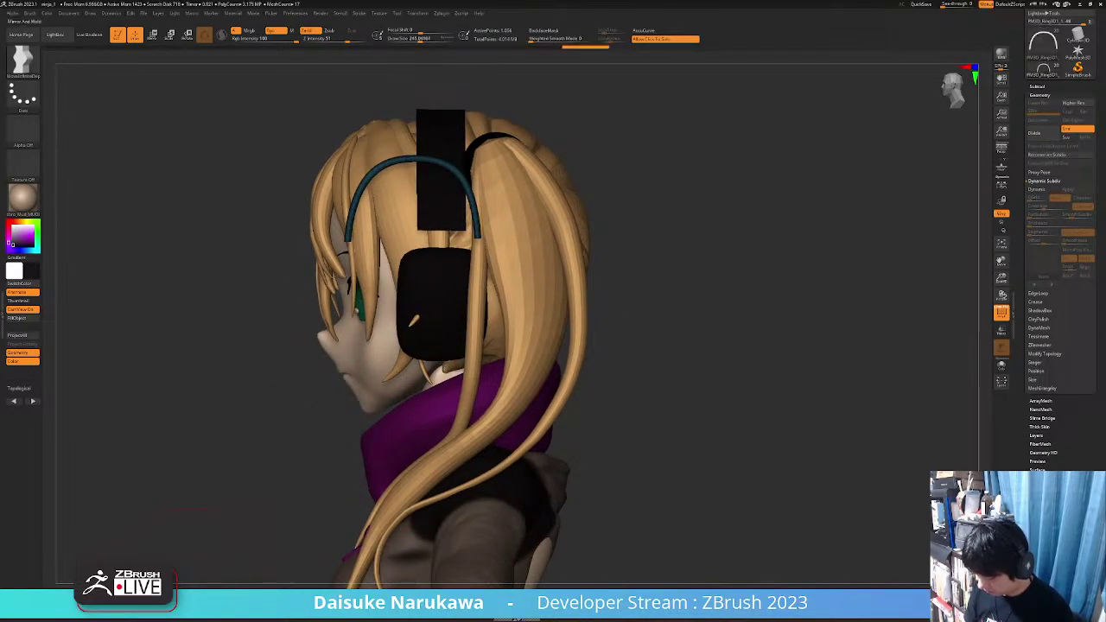
mouse_move(427, 300)
alt+mouse_down()
mouse_move(410, 350)
mouse_move(457, 312)
mouse_move(425, 291)
alt+mouse_up()
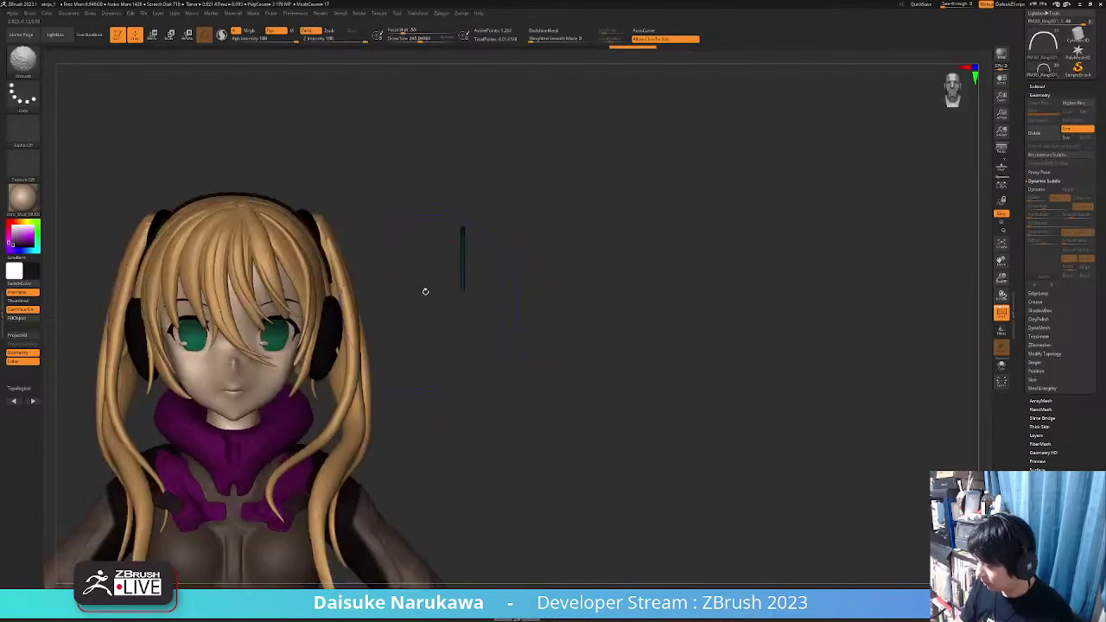
click(153, 36)
drag(505, 288, 241, 291)
Rotate and shift the wire arch so it bridges the gap between the headband's end and the ear pad
drag(295, 262, 334, 303)
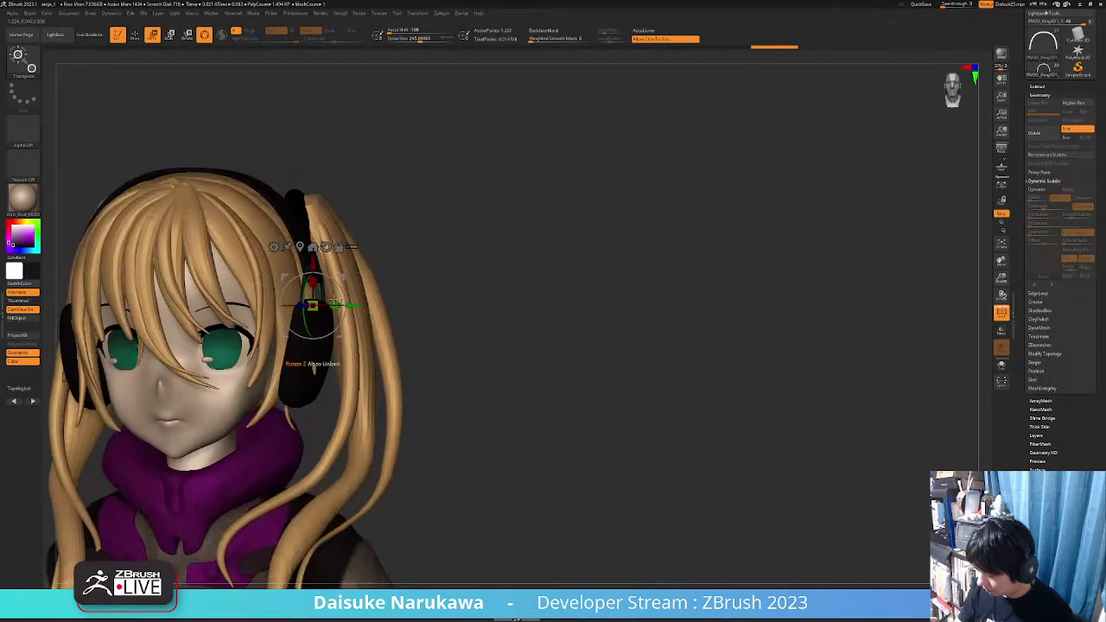
shift+right_drag(334, 302, 350, 301)
drag(350, 301, 278, 313)
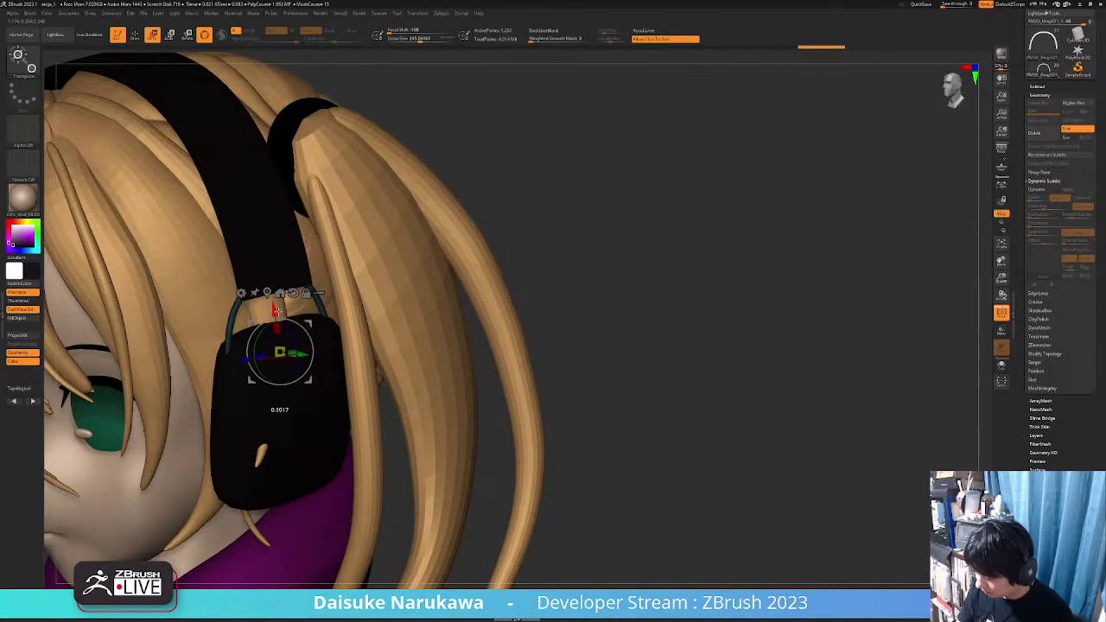
mouse_move(278, 313)
right_down()
mouse_move(291, 340)
mouse_move(383, 321)
right_up()
Hide the wireframe and adjust the wire arch's fit against the headband and the ear pad's upper corners
click(135, 36)
click(1002, 313)
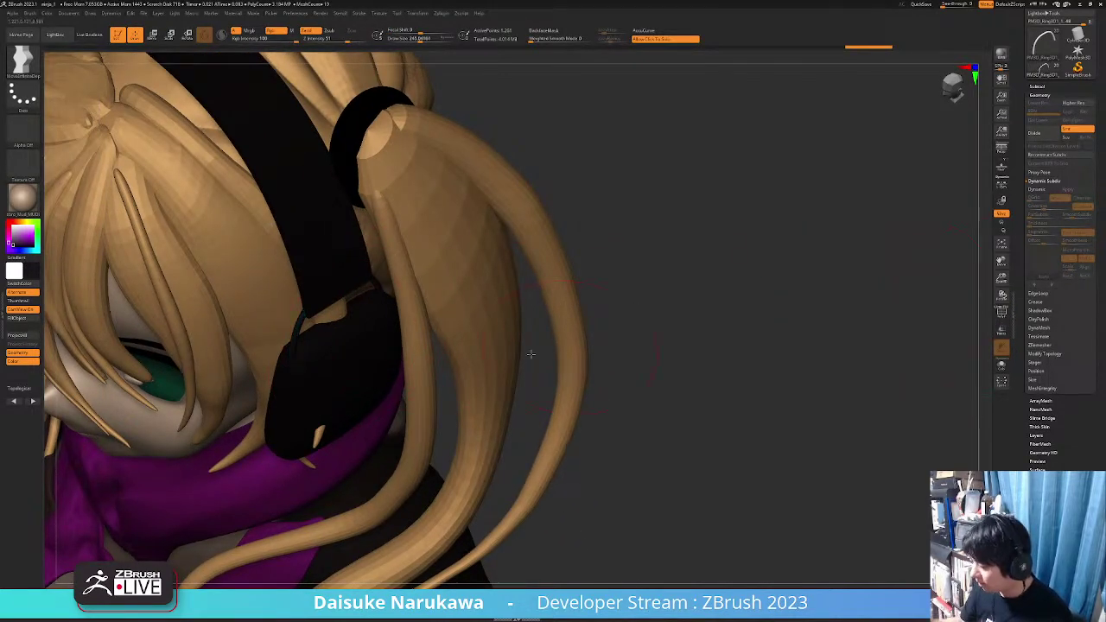
ctrl+right_drag(530, 354, 405, 299)
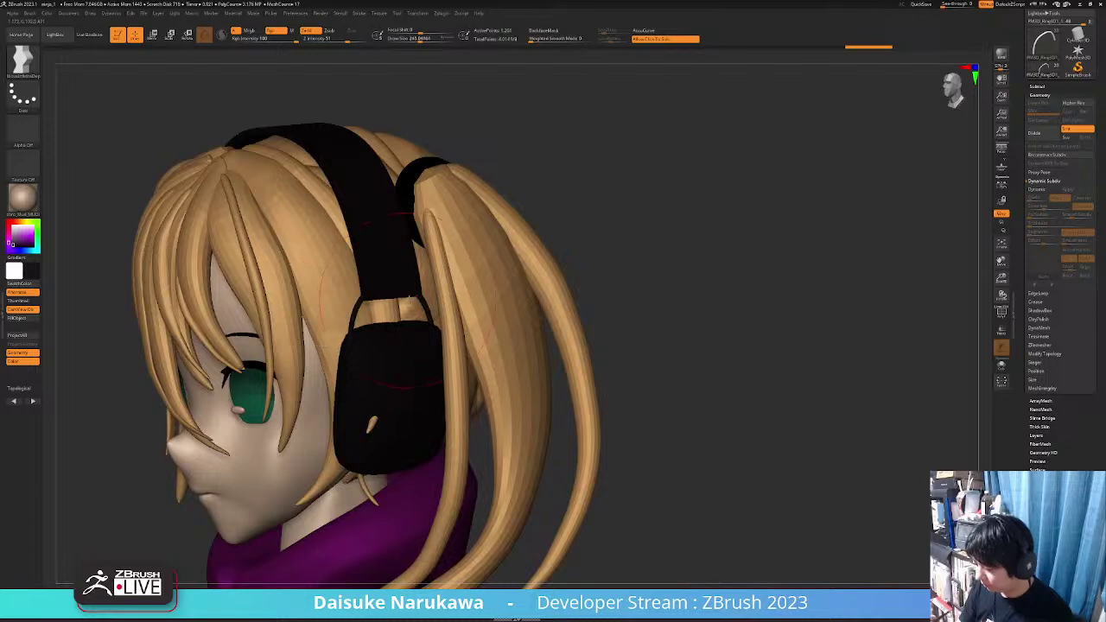
drag(406, 297, 398, 294)
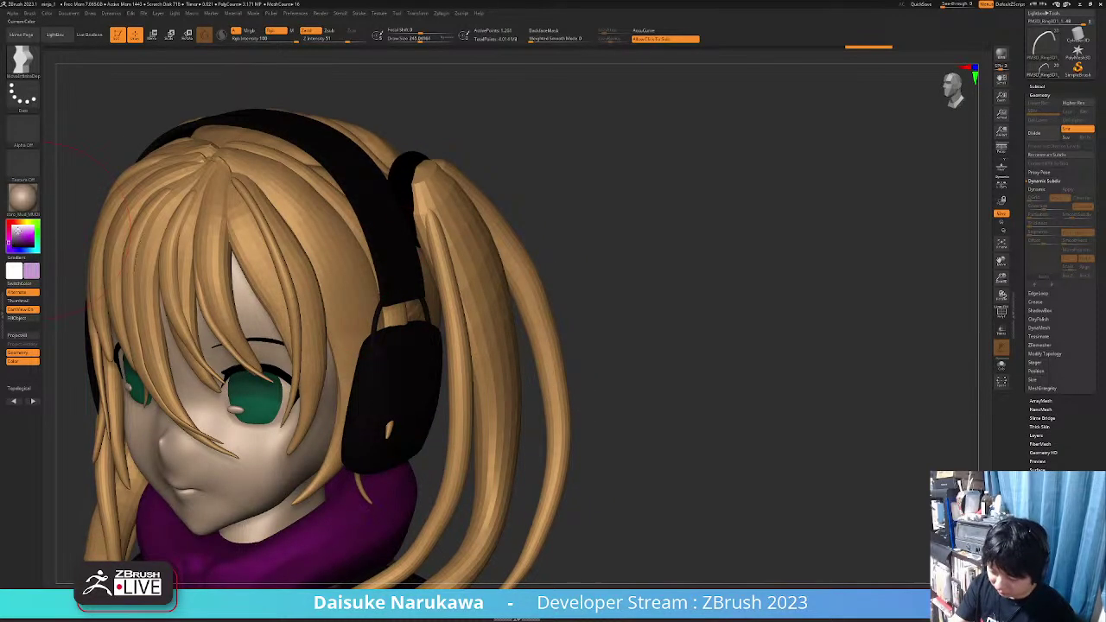
Fill the wire arch with light grey, and the ear pads and headband with very dark grey
click(33, 320)
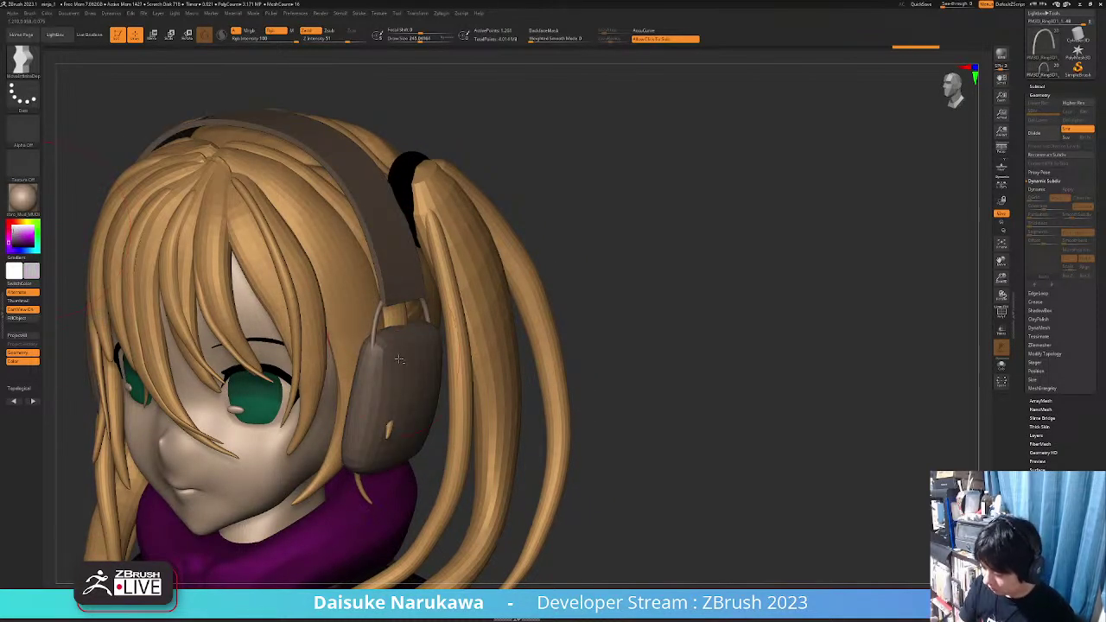
alt+click(372, 394)
click(12, 245)
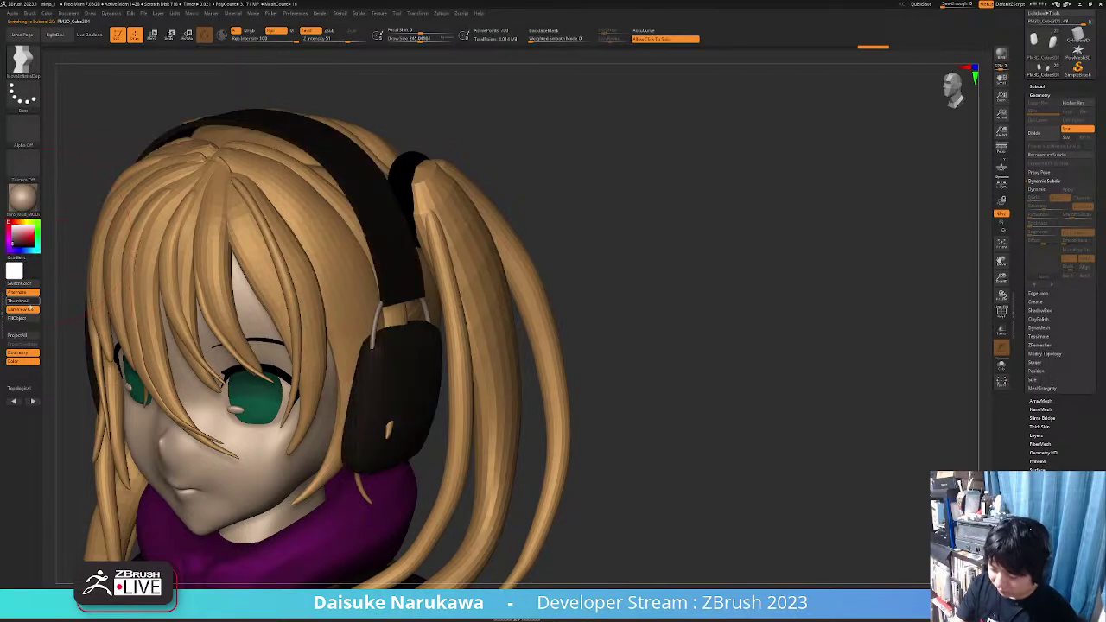
alt+click(385, 287)
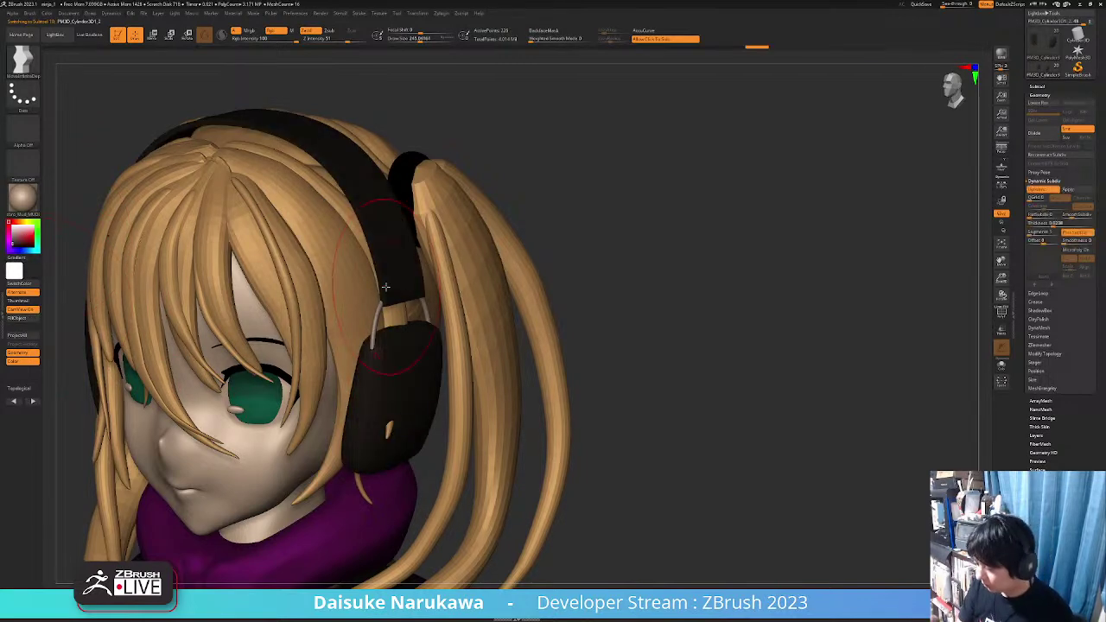
click(32, 320)
Select the wire arch and tuck its protruding rear part behind the headband
ctrl+right_drag(285, 363, 285, 320)
mouse_move(285, 319)
right_down()
mouse_move(372, 316)
mouse_move(392, 372)
mouse_move(408, 334)
mouse_move(380, 307)
mouse_move(391, 299)
right_up()
alt+click(380, 317)
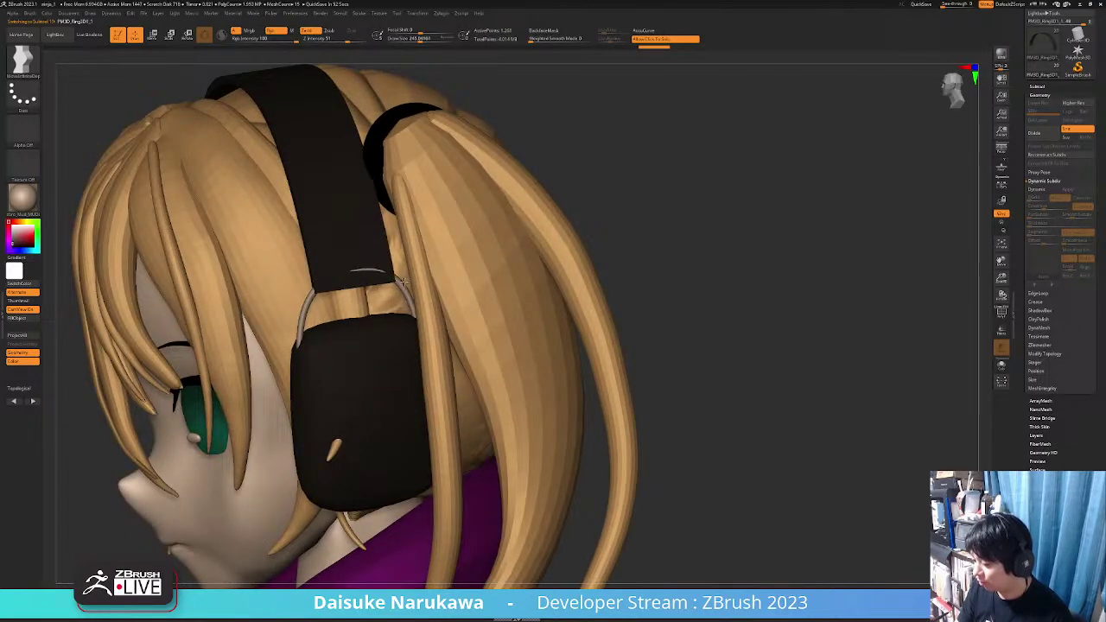
key(ctrl+z)
ctrl+right_drag(398, 213, 408, 275)
mouse_move(411, 287)
mouse_down()
mouse_move(416, 267)
mouse_move(370, 214)
mouse_up()
key(ctrl+z)
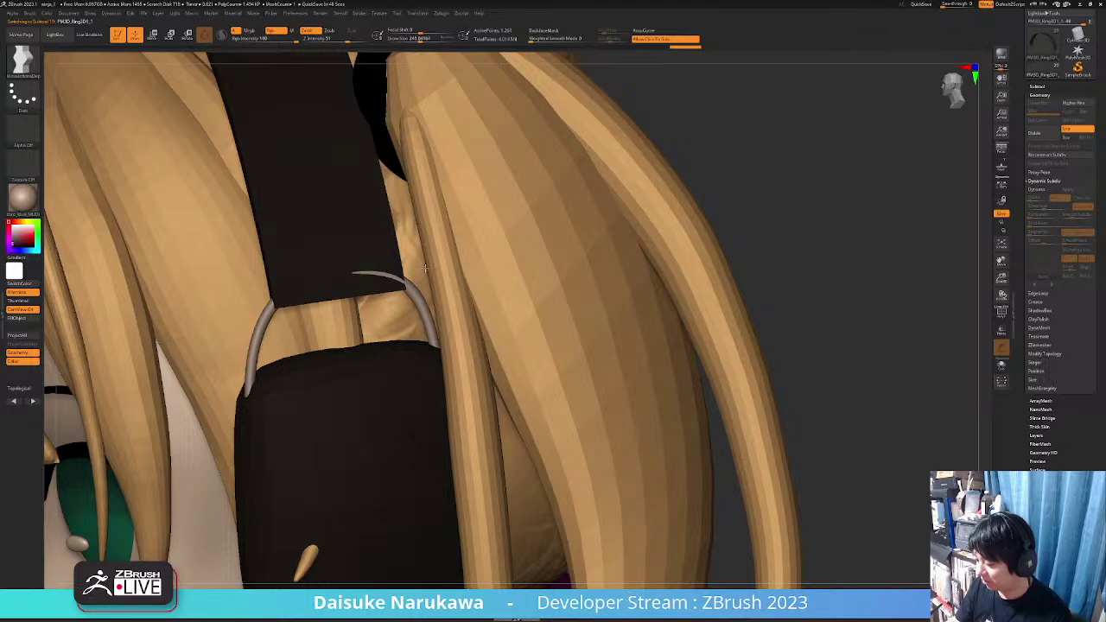
right_drag(362, 242, 328, 423)
ctrl+right_drag(329, 423, 371, 339)
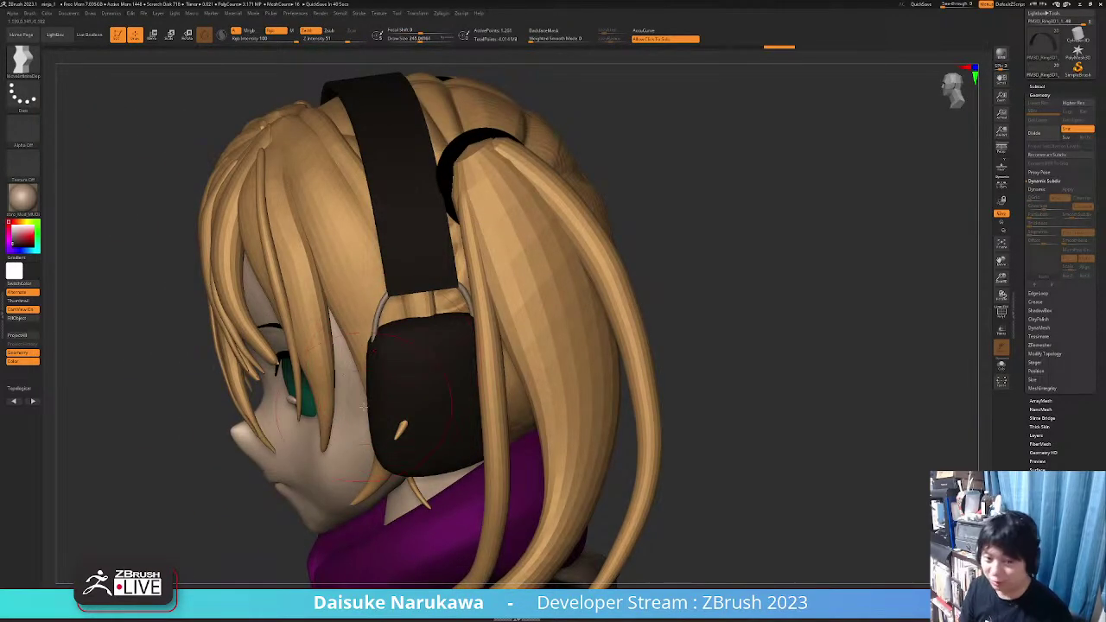
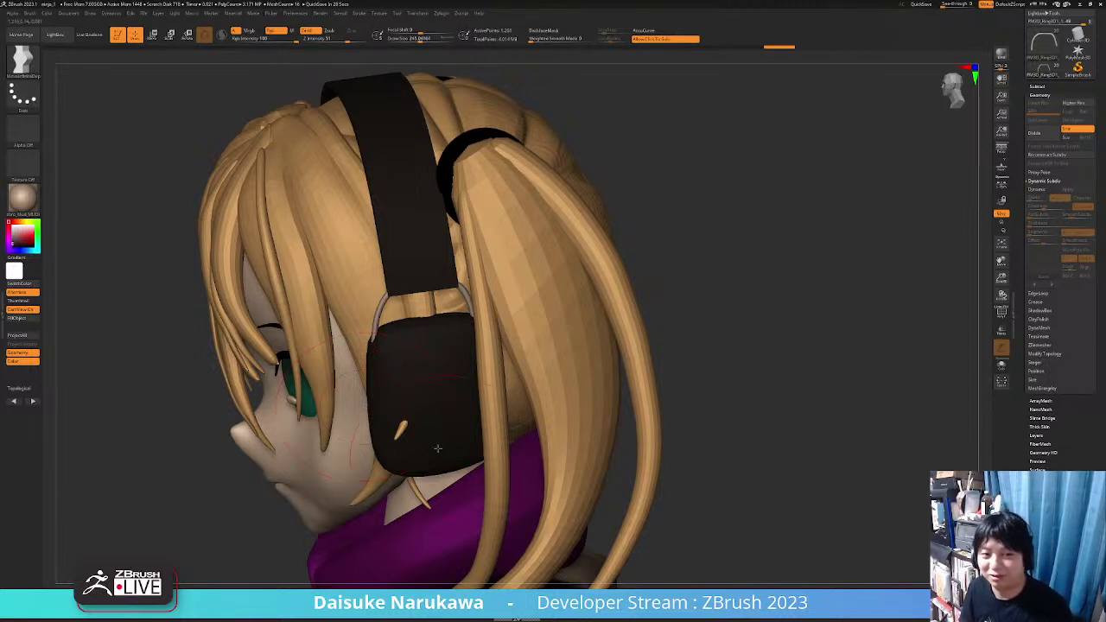
Check the wire arch's fit between the headband and the ear pad, and quick-save the project
ctrl+right_drag(438, 448, 420, 418)
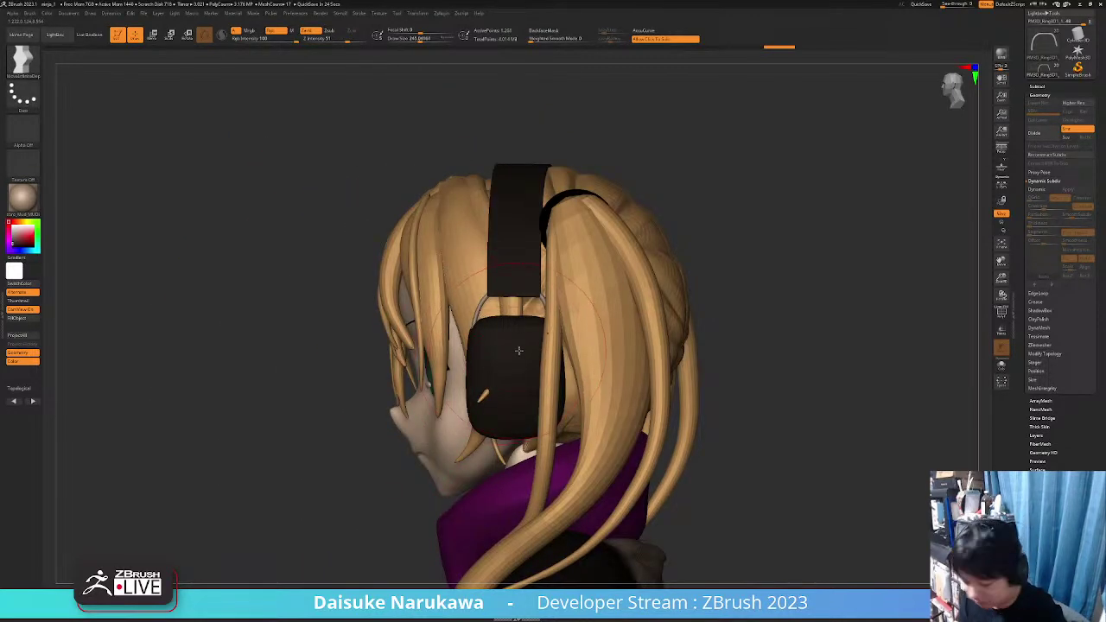
right_drag(509, 367, 484, 363)
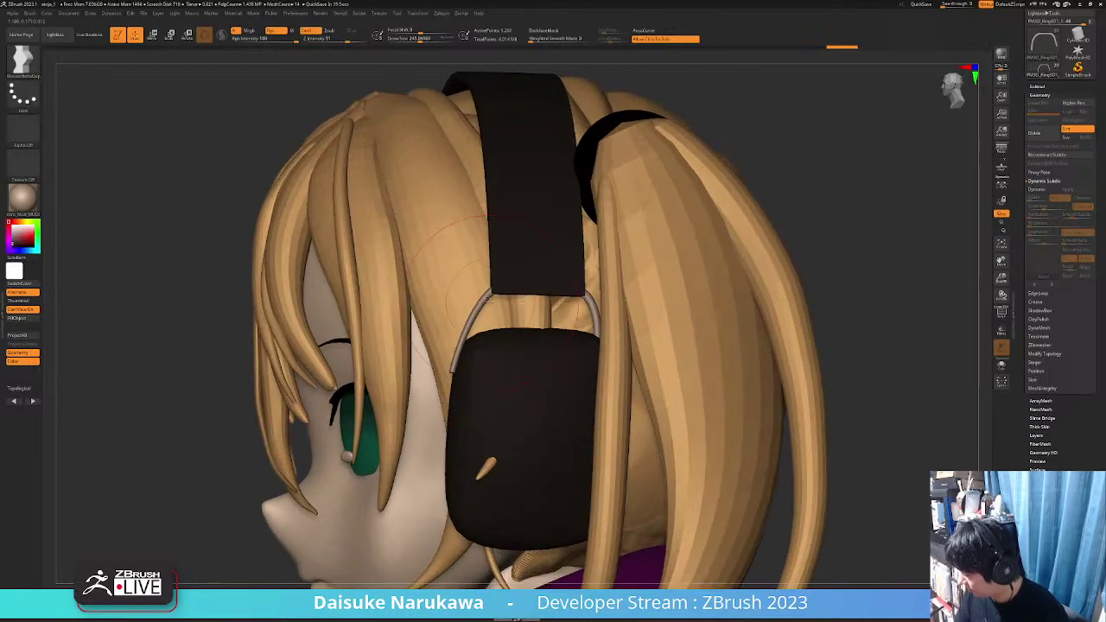
right_drag(505, 278, 509, 274)
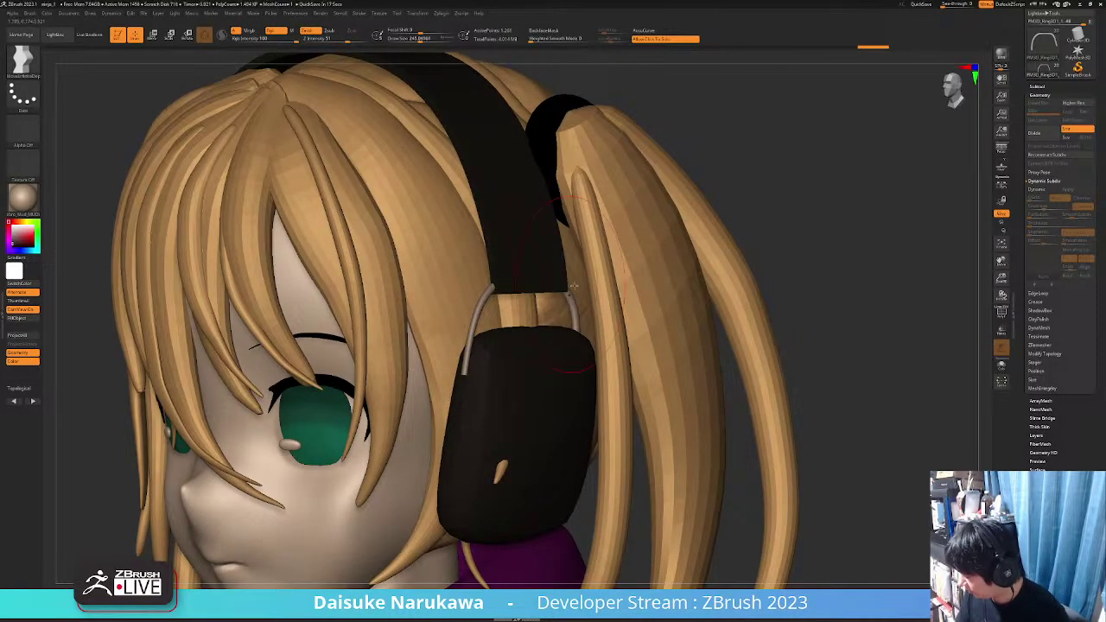
mouse_move(549, 341)
ctrl+right_down()
mouse_move(553, 356)
mouse_move(507, 332)
mouse_move(529, 345)
mouse_move(487, 300)
mouse_move(484, 285)
mouse_move(518, 328)
mouse_move(507, 260)
mouse_move(487, 285)
mouse_move(510, 363)
mouse_move(489, 360)
mouse_move(510, 367)
ctrl+right_up()
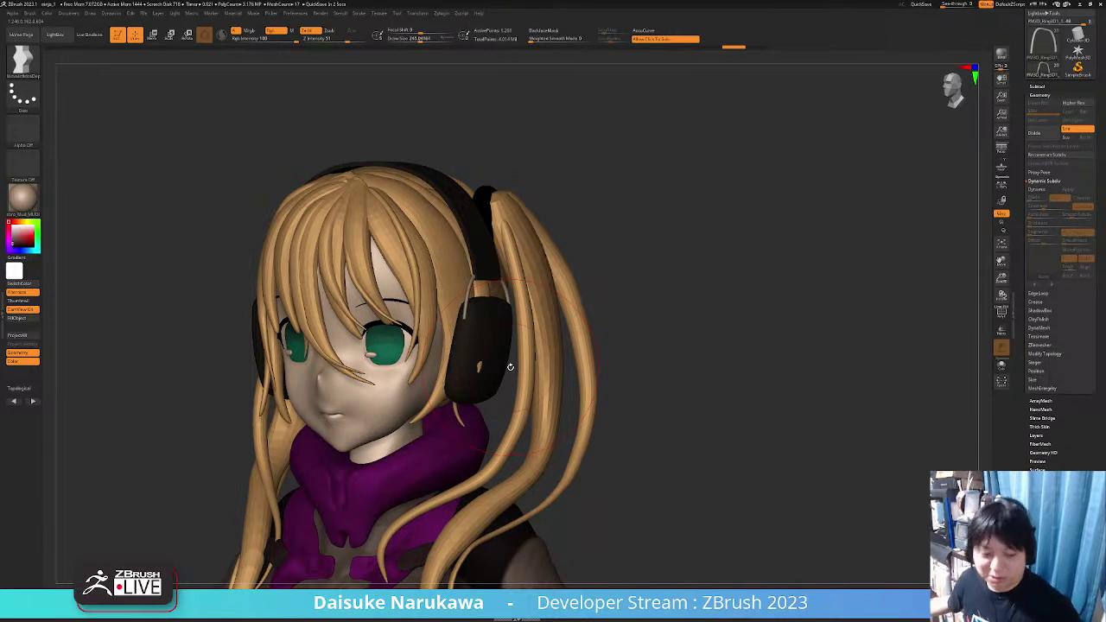
key(alt+shift+s)
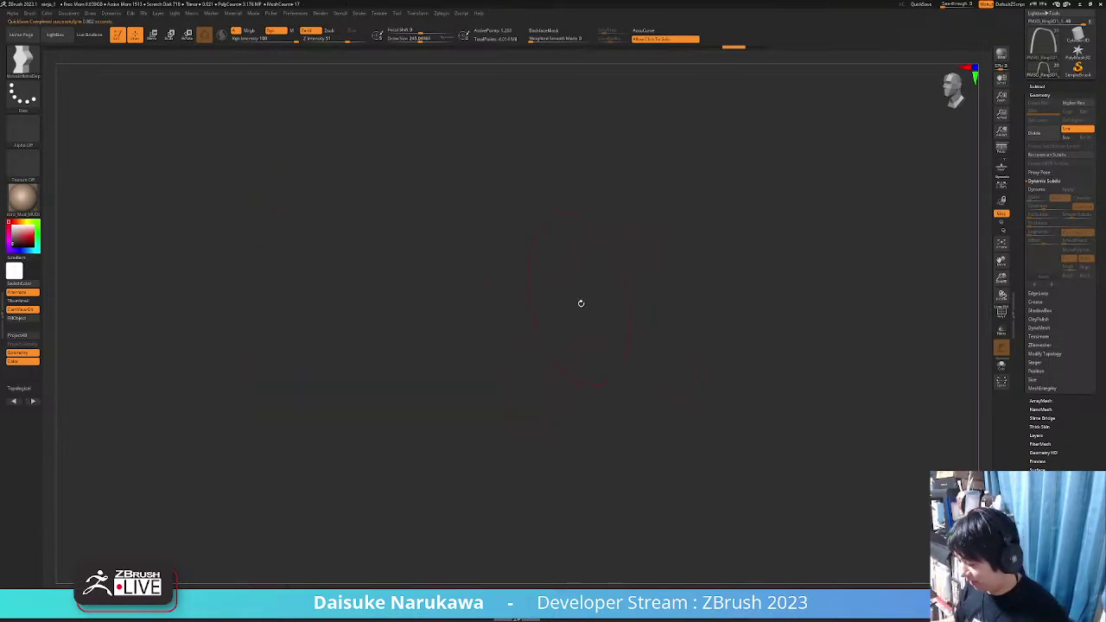
key(alt+s)
Examine the headphones and wire arches around the ear from the front and the side
right_drag(563, 348, 480, 325)
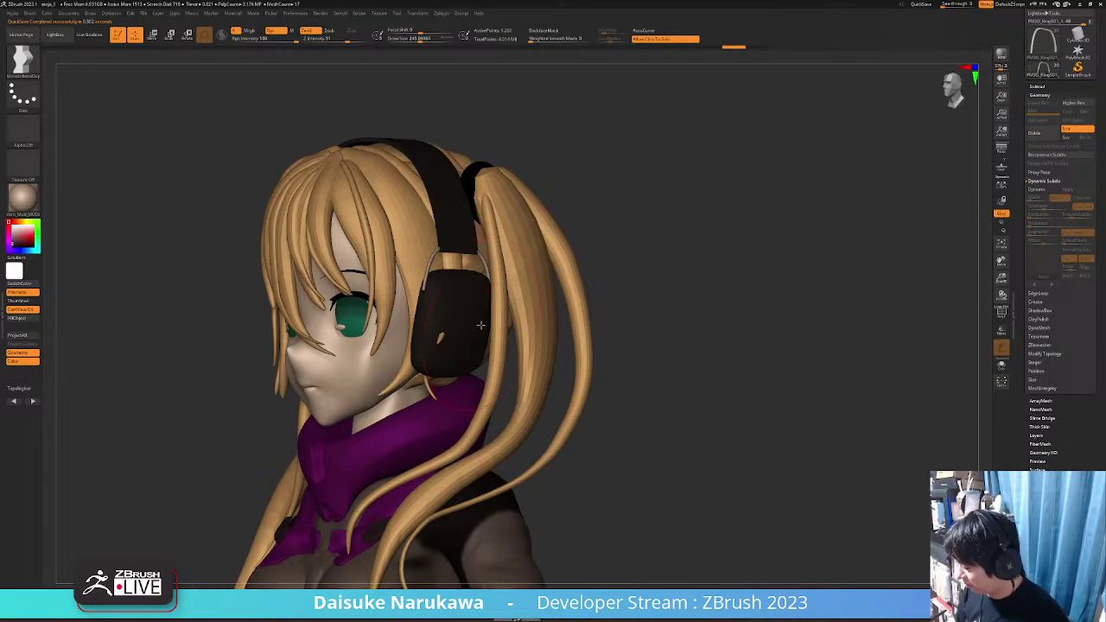
shift+drag(483, 330, 479, 364)
key(ctrl+z)
ctrl+right_drag(451, 315, 490, 263)
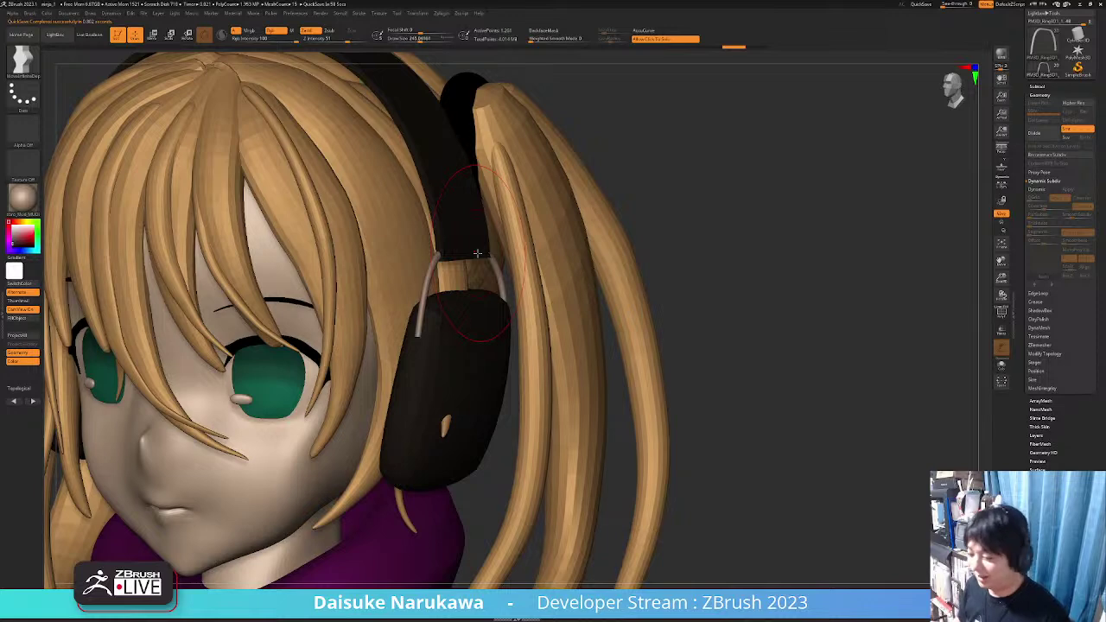
scroll(477, 252, down, 3)
right_drag(477, 252, 360, 320)
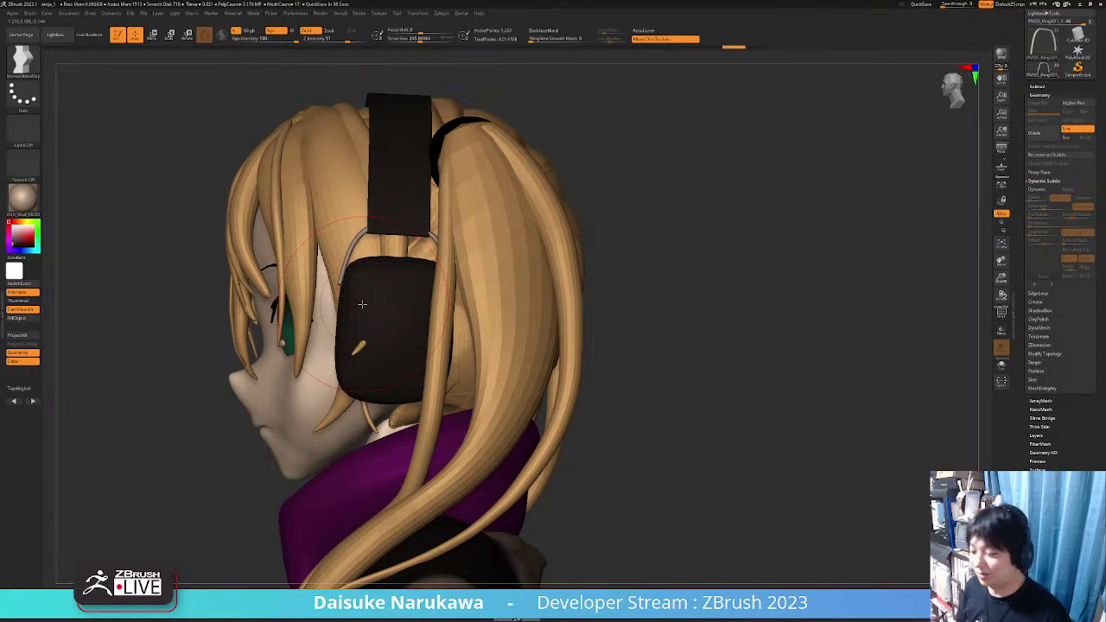
right_drag(375, 331, 385, 349)
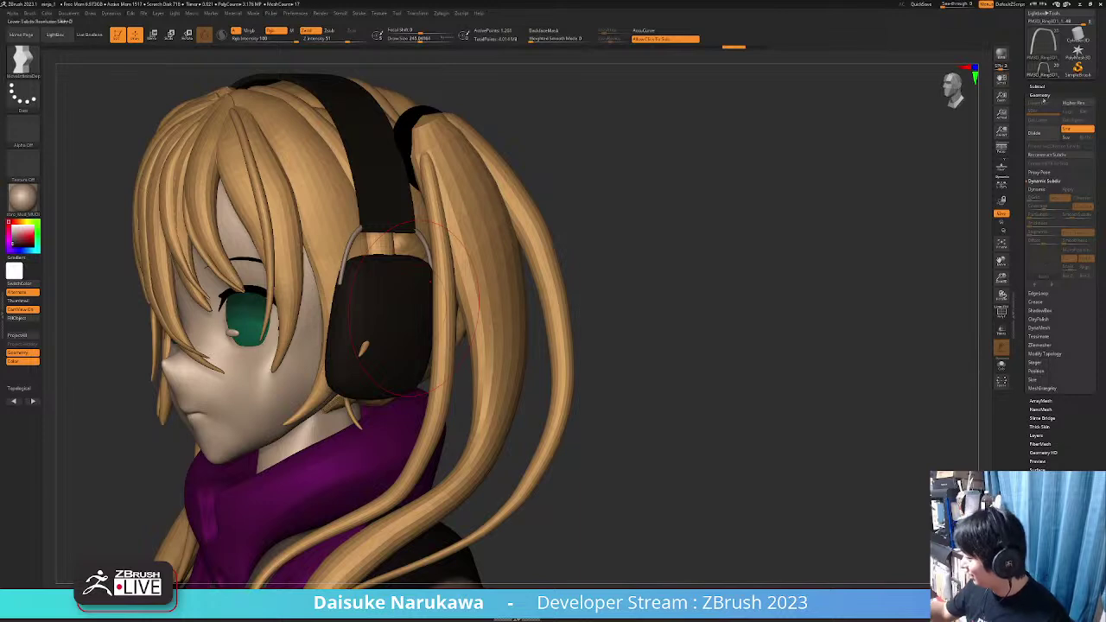
Insert a Cube3D as a new subtool and initialize it as a QCube
click(1038, 87)
mouse_move(587, 367)
right_down()
mouse_move(593, 334)
mouse_move(605, 363)
mouse_move(592, 362)
right_up()
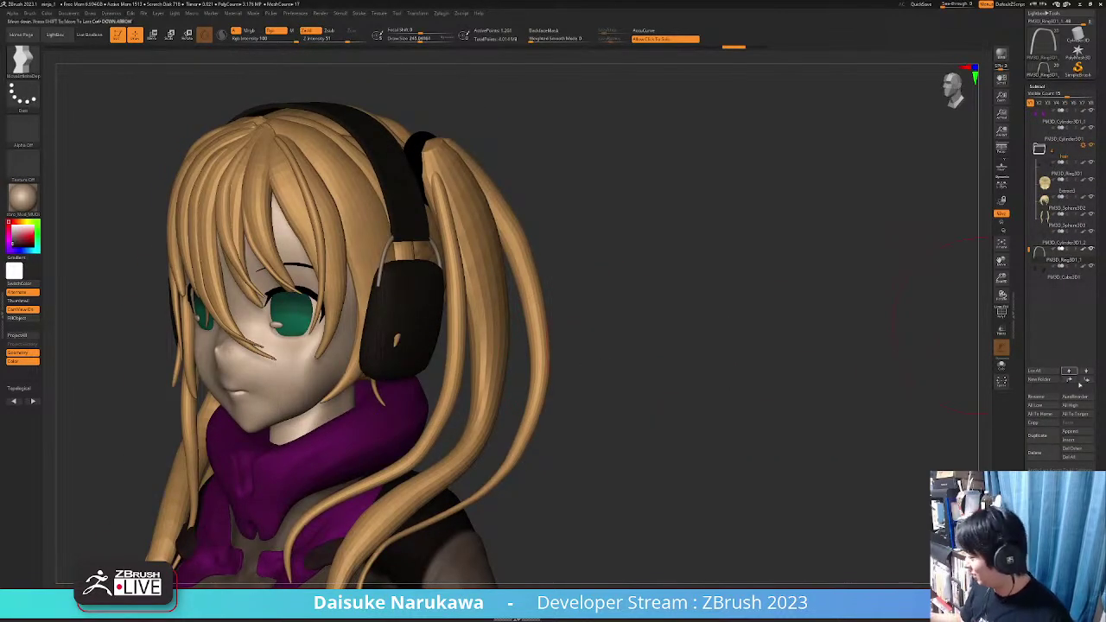
click(1069, 441)
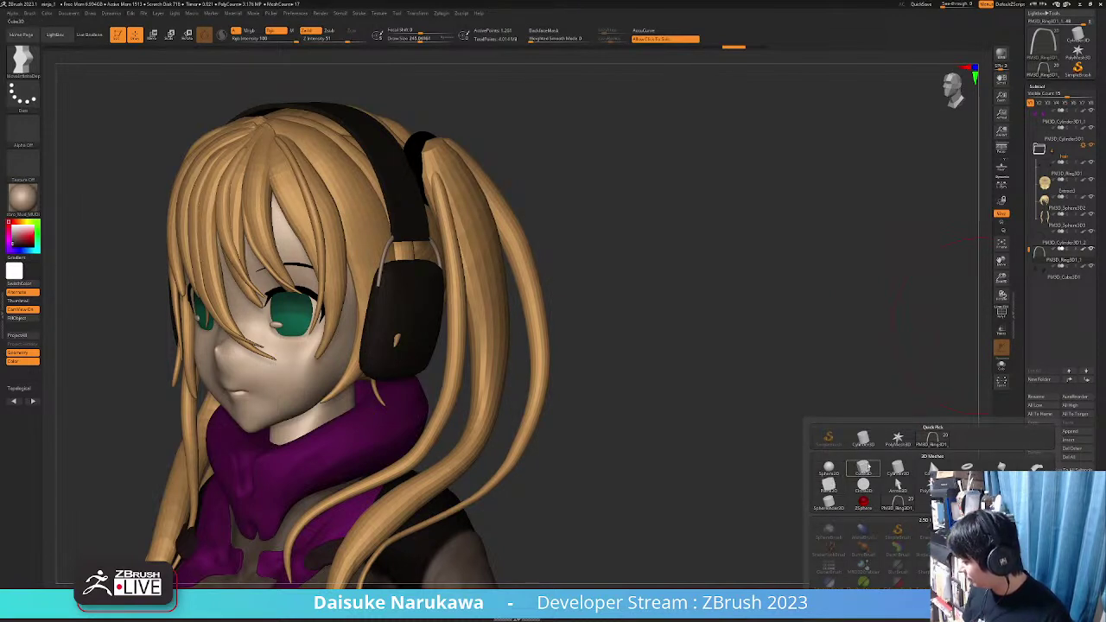
mouse_move(865, 468)
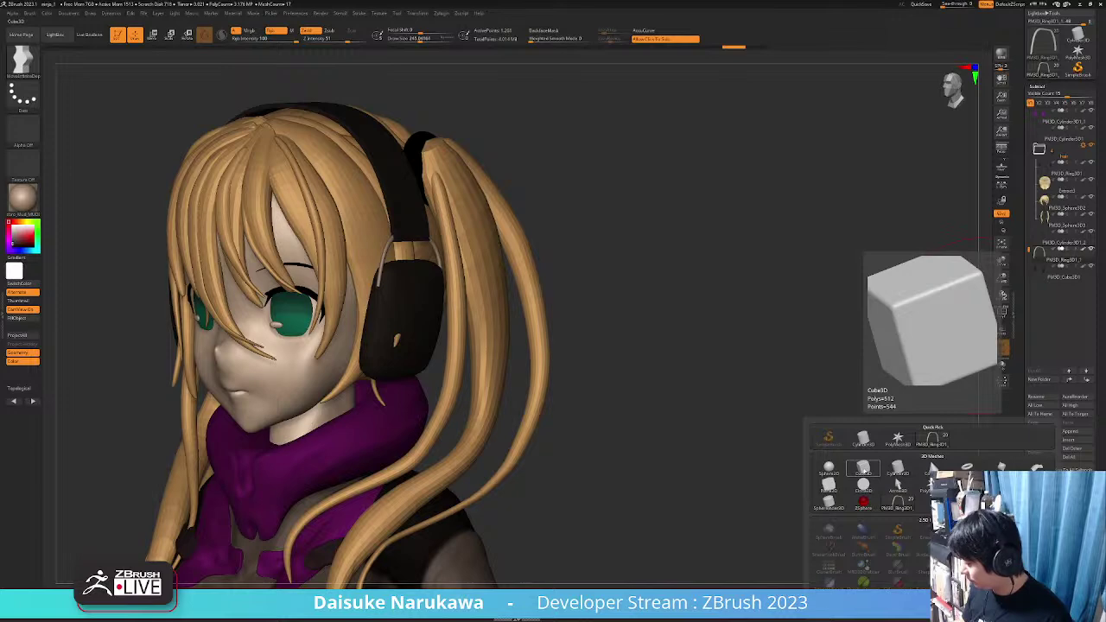
click(863, 467)
shift+drag(657, 351, 631, 302)
click(1039, 86)
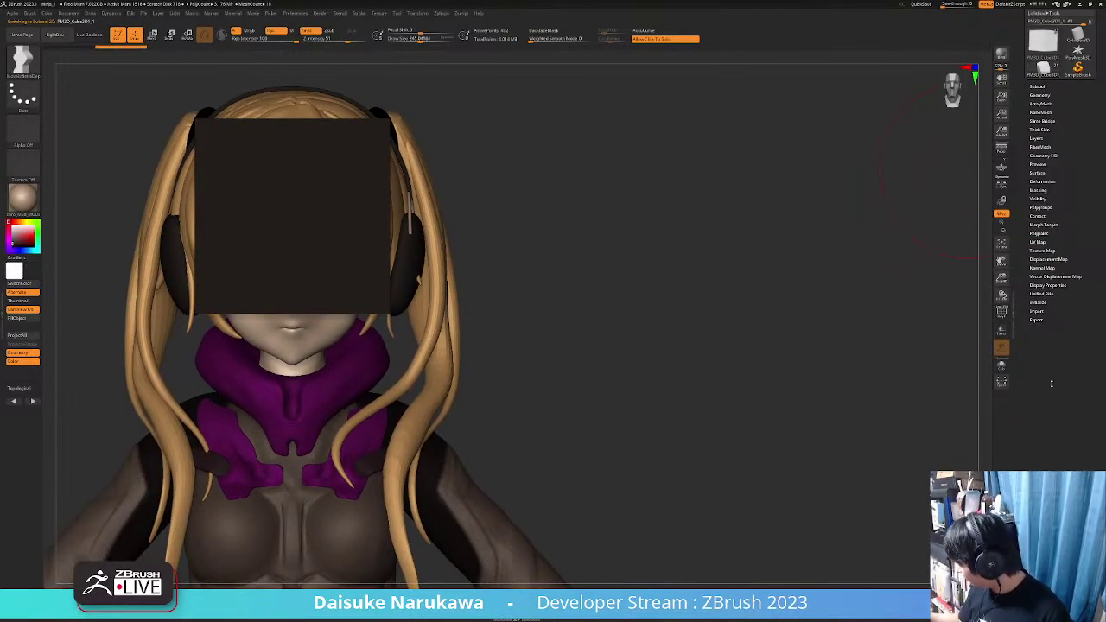
click(1040, 302)
click(1039, 312)
Shrink the cube to a small block and move it to the side of the head by the ear pad
alt+drag(744, 332, 546, 304)
drag(547, 305, 615, 316)
click(153, 35)
drag(450, 248, 502, 262)
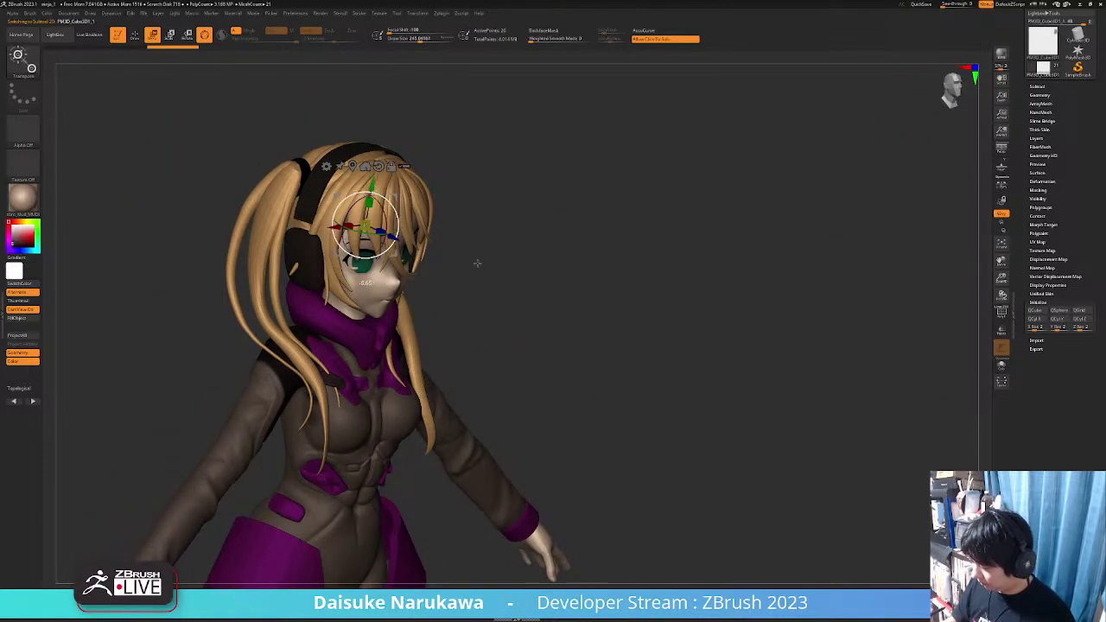
drag(400, 231, 471, 251)
drag(554, 272, 492, 268)
mouse_move(492, 268)
alt+mouse_down()
mouse_move(490, 253)
mouse_move(398, 256)
mouse_move(490, 257)
alt+mouse_up()
alt+drag(605, 285, 302, 296)
drag(225, 219, 523, 242)
right_drag(525, 242, 508, 264)
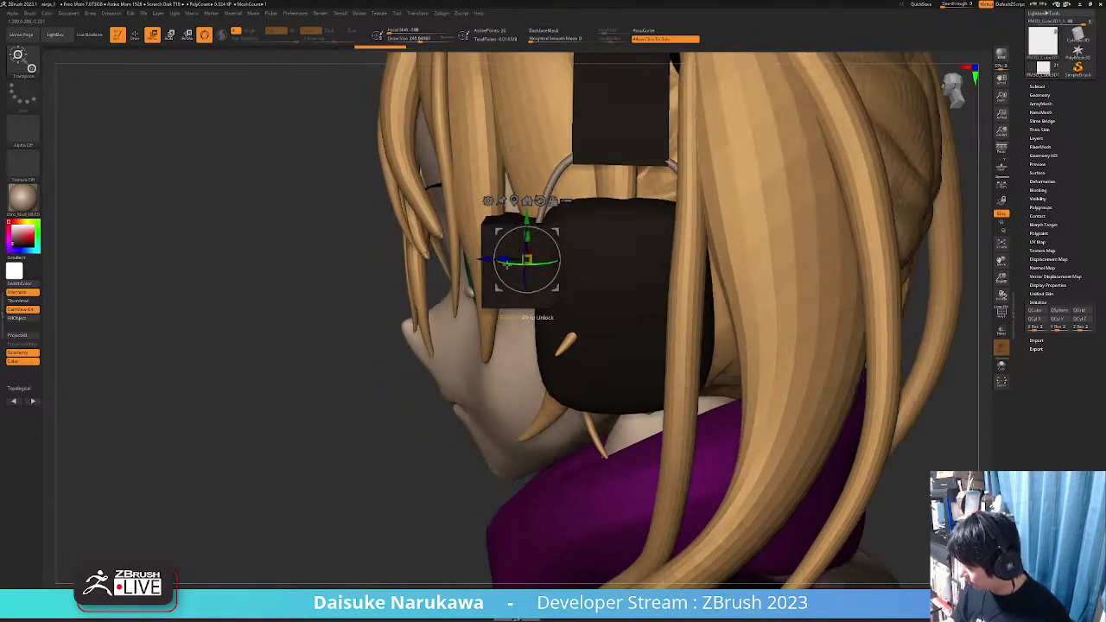
Shift the block against the ear pad's front edge and narrow it into a thin upright strip
drag(508, 265, 523, 262)
right_drag(523, 262, 639, 266)
alt+right_drag(477, 268, 445, 299)
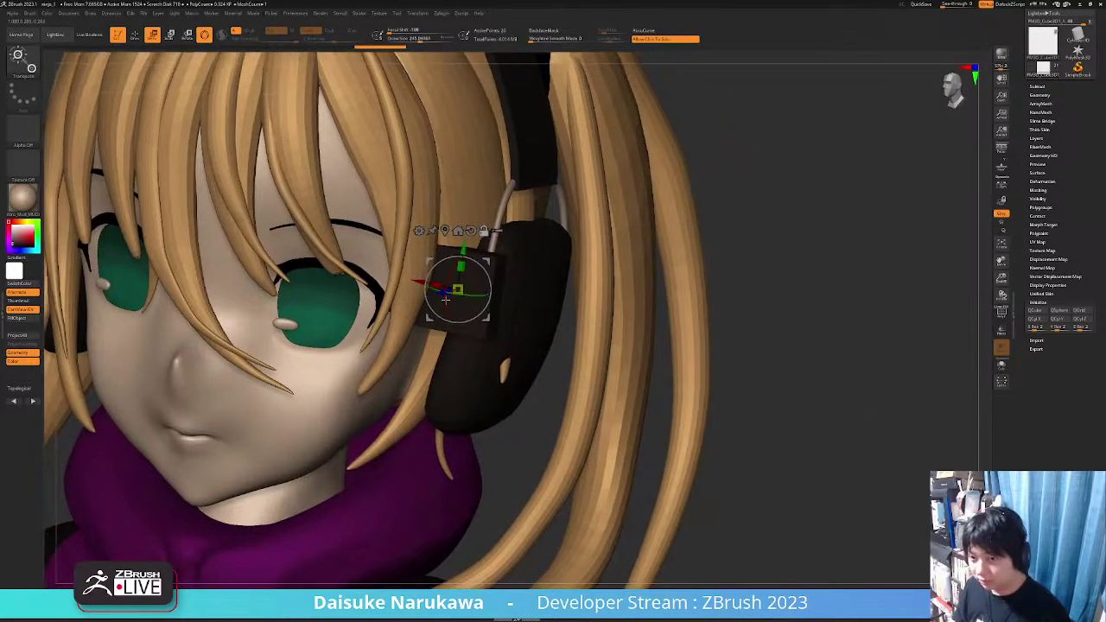
drag(445, 298, 451, 288)
right_drag(456, 290, 411, 301)
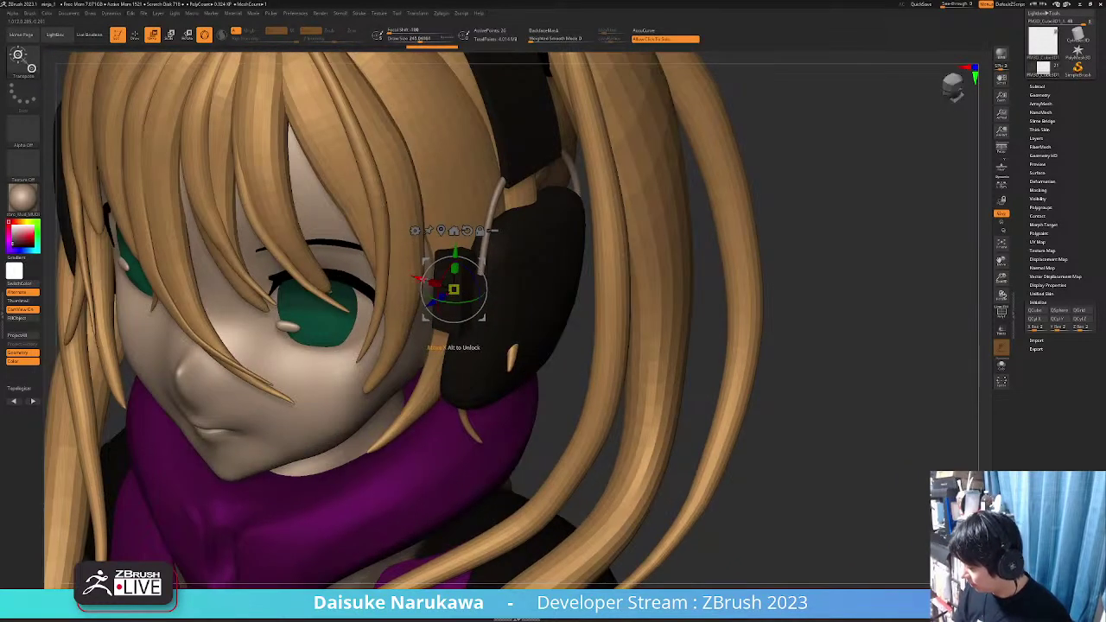
drag(420, 278, 406, 261)
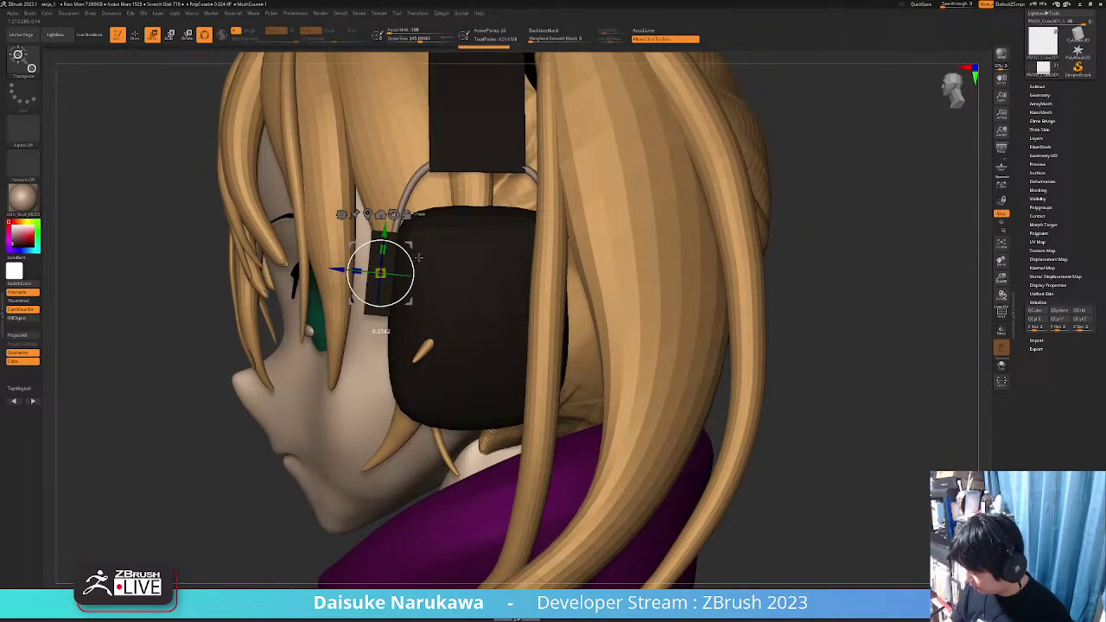
Rotate and nudge the thin block so it follows the slant of the ear pad's front edge
drag(418, 256, 419, 295)
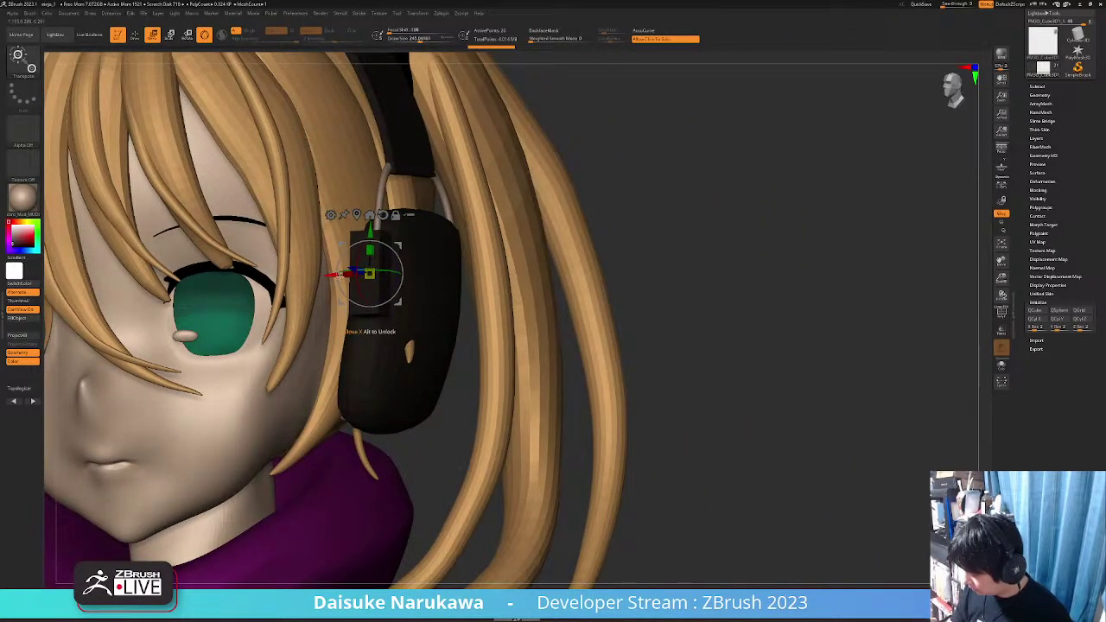
drag(352, 275, 347, 274)
right_drag(348, 274, 404, 280)
ctrl+right_drag(405, 280, 406, 258)
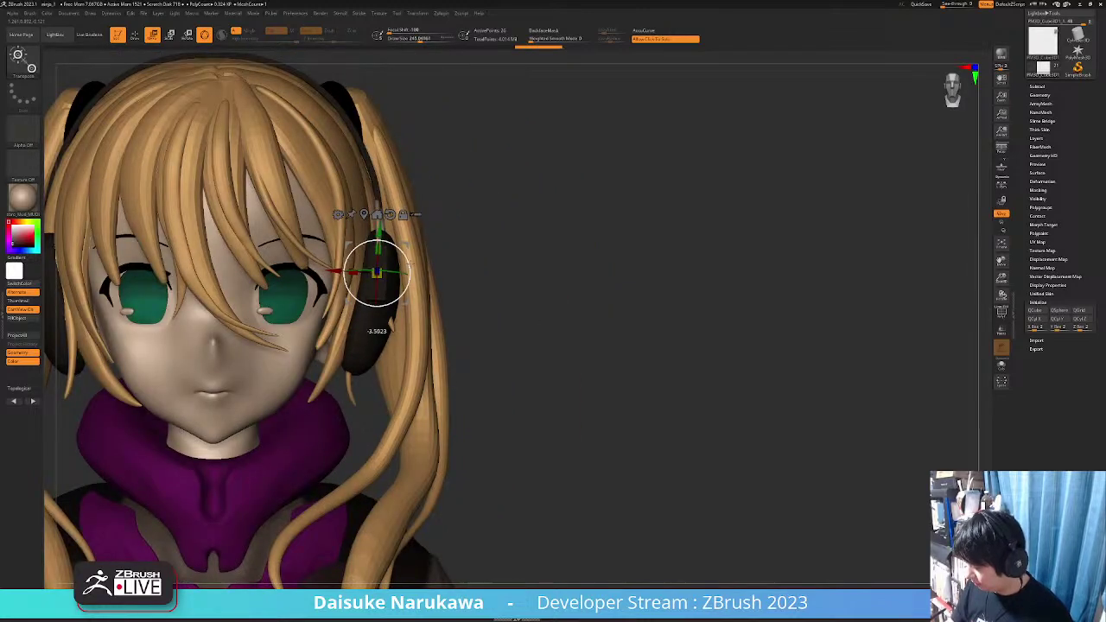
drag(410, 264, 411, 262)
drag(404, 300, 407, 306)
right_drag(435, 302, 384, 313)
ctrl+right_drag(385, 313, 405, 295)
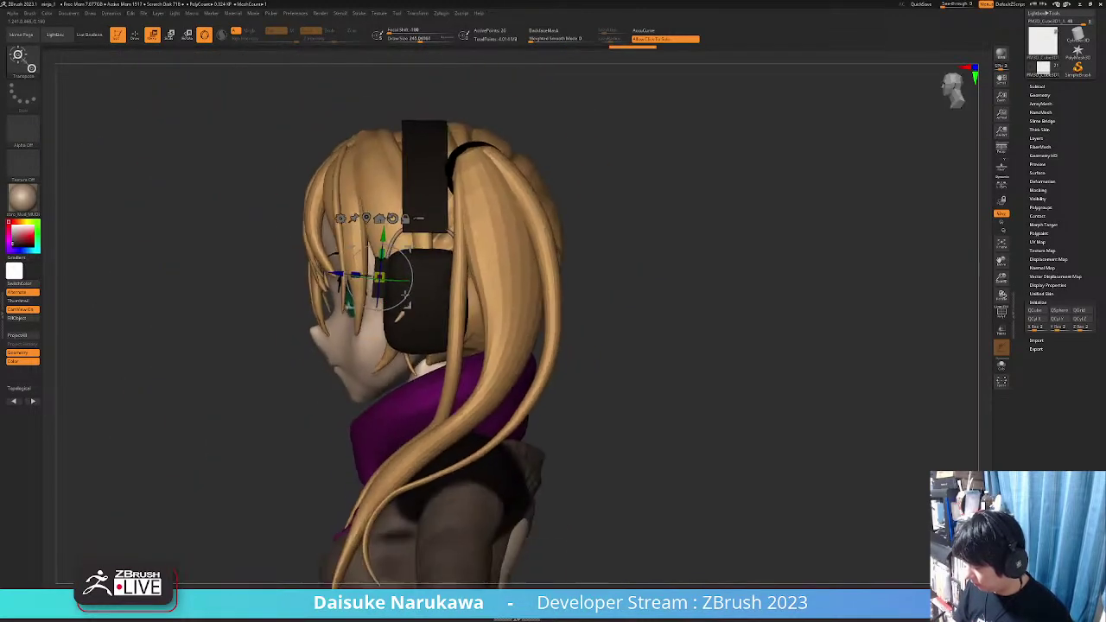
drag(404, 295, 411, 300)
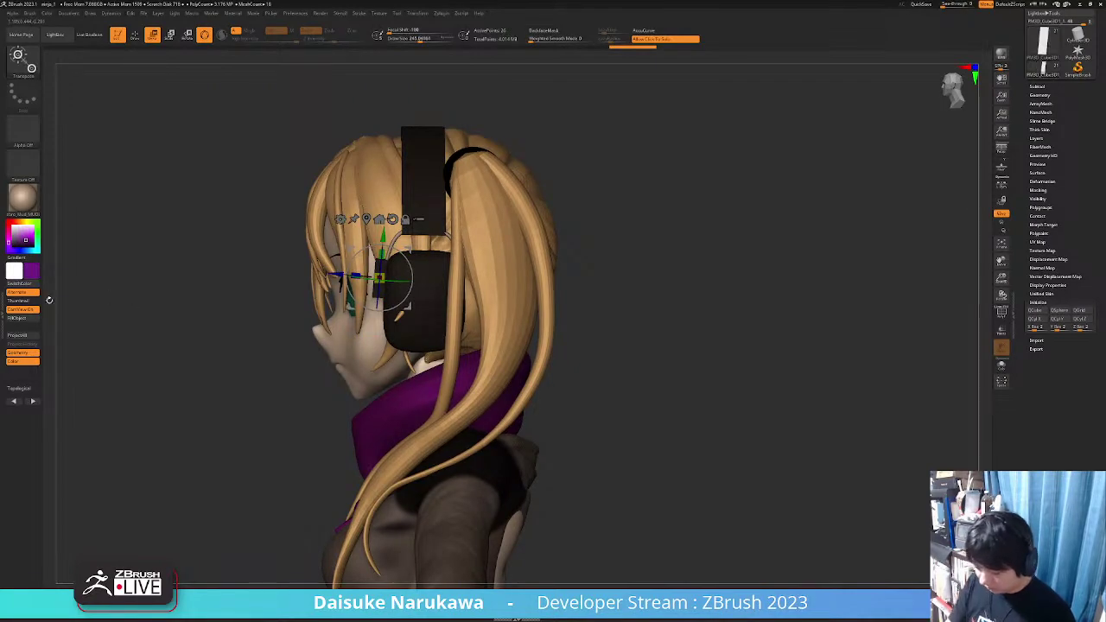
Fill the thin block with purple and fine-tune its tilt and depth against the ear pad's front edge
click(32, 318)
ctrl+right_drag(400, 298, 409, 367)
right_drag(409, 367, 375, 344)
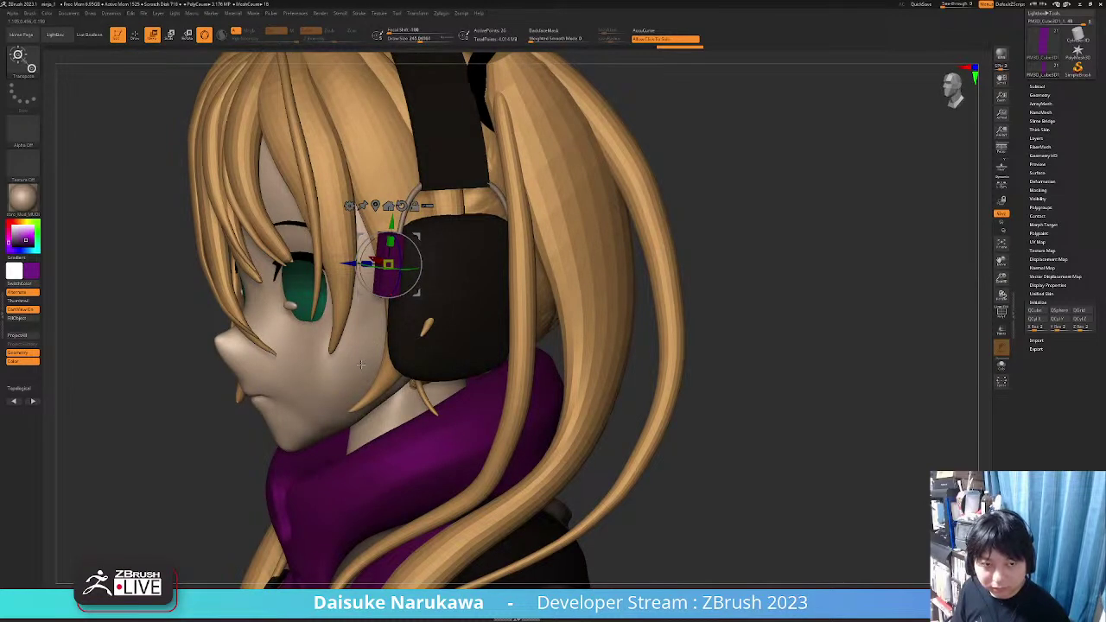
drag(362, 358, 348, 376)
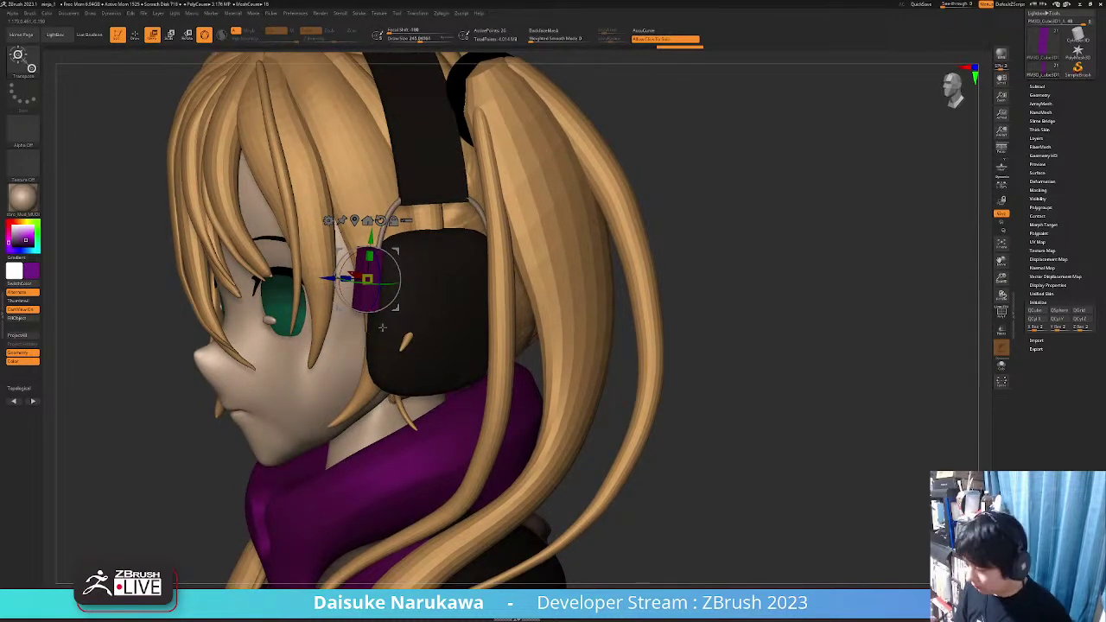
mouse_move(382, 328)
right_down()
mouse_move(415, 324)
mouse_move(375, 315)
right_up()
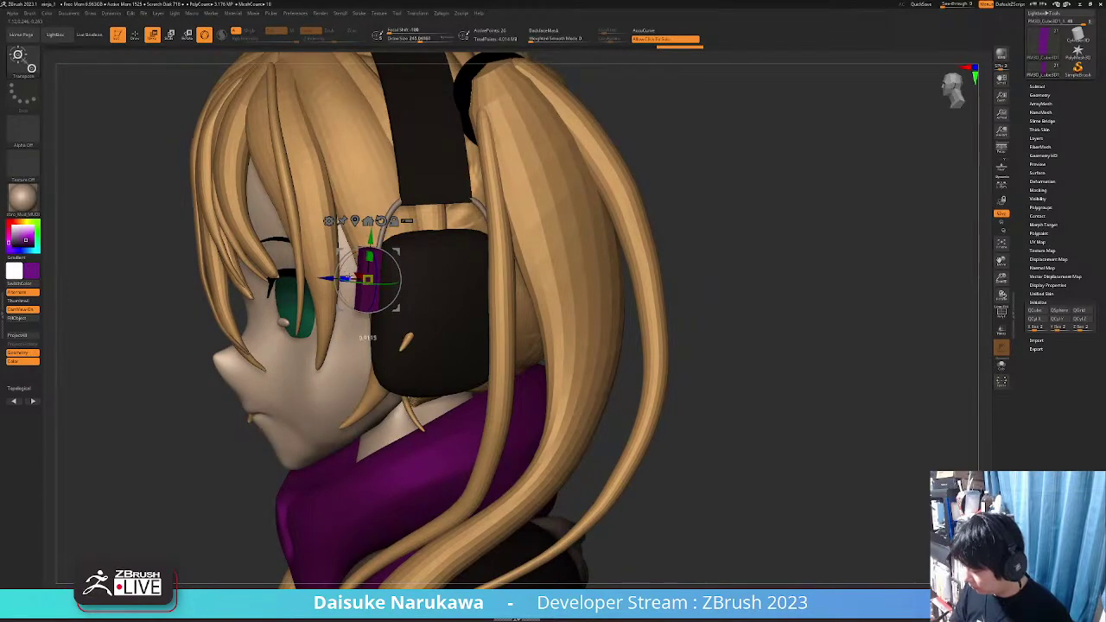
drag(346, 279, 347, 278)
right_drag(377, 304, 355, 299)
drag(323, 278, 401, 279)
right_drag(439, 313, 403, 321)
alt+right_drag(451, 355, 402, 381)
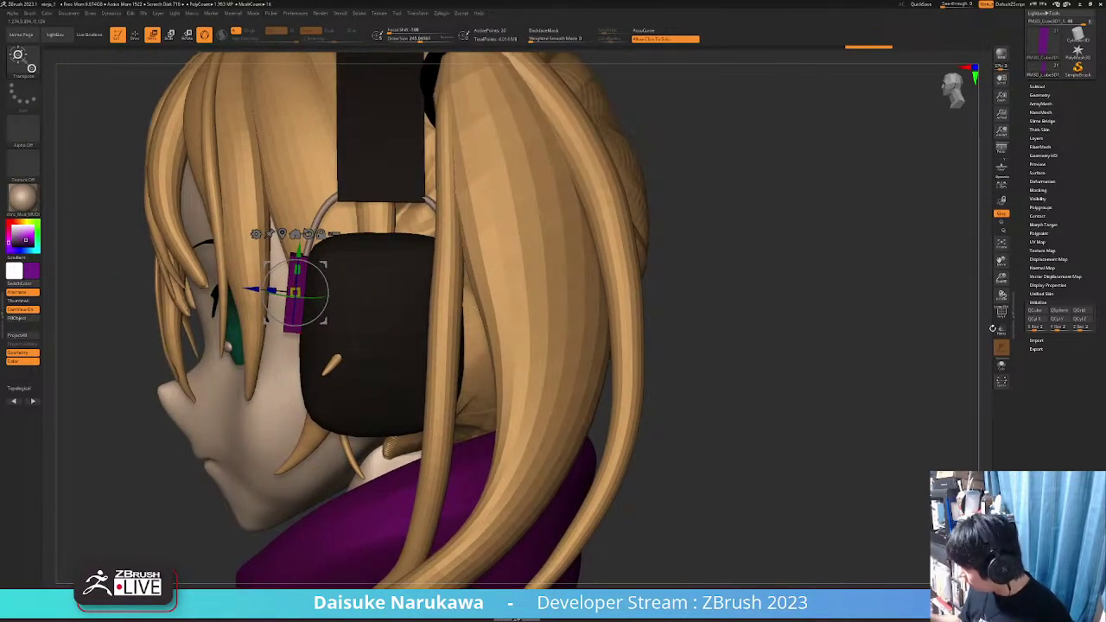
Apply Mirror And Weld to the purple block twice, making copies for the other ear and for the rear
click(1001, 315)
ctrl+right_drag(852, 319, 788, 293)
click(1000, 314)
ctrl+right_drag(406, 445, 400, 473)
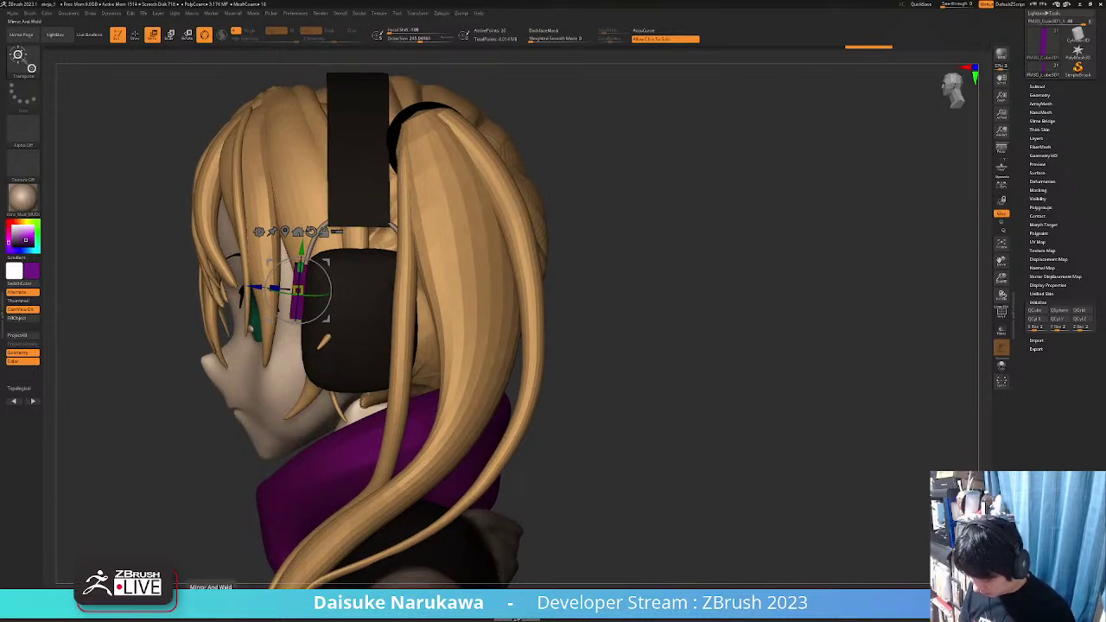
click(194, 587)
right_drag(333, 421, 493, 404)
drag(492, 403, 360, 479)
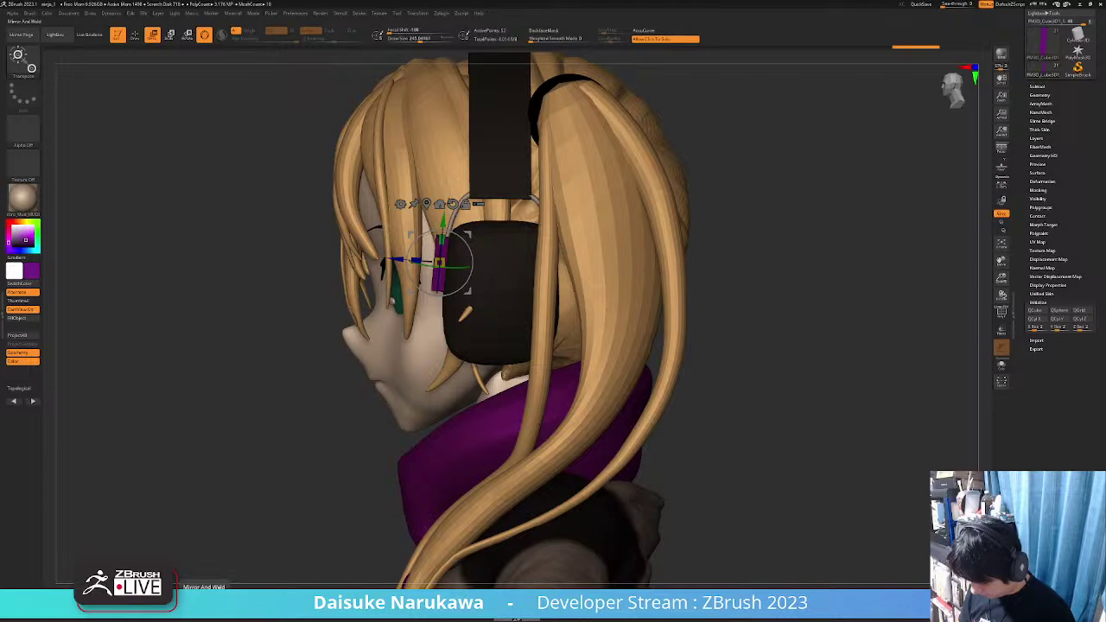
click(194, 587)
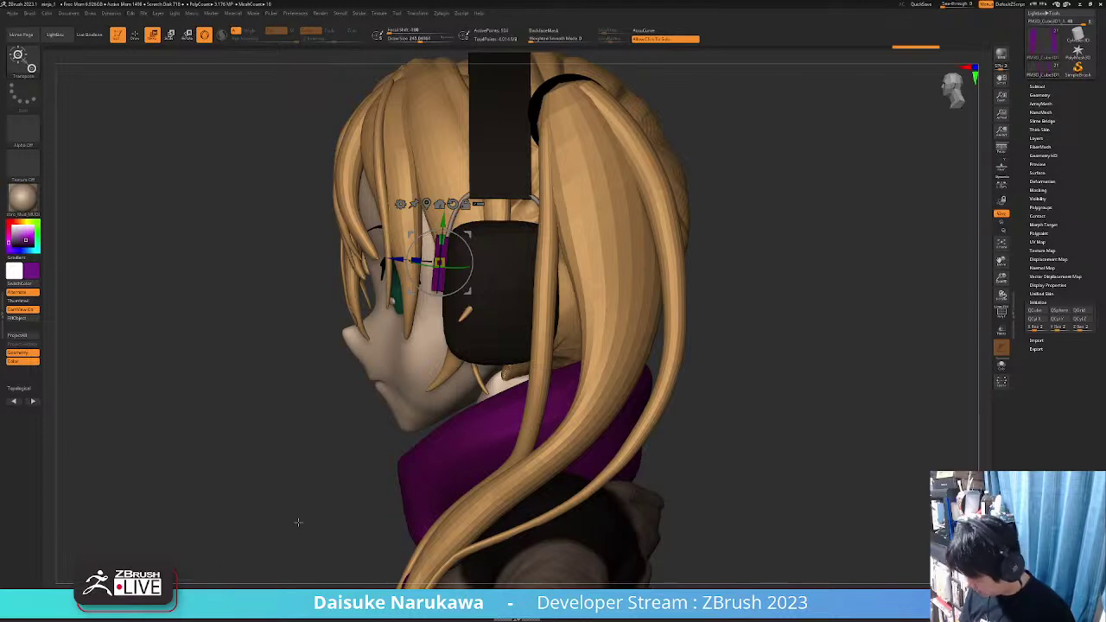
Frame the mirrored purple blocks and isolate them in Solo mode with the wireframe hidden
ctrl+right_drag(298, 521, 591, 322)
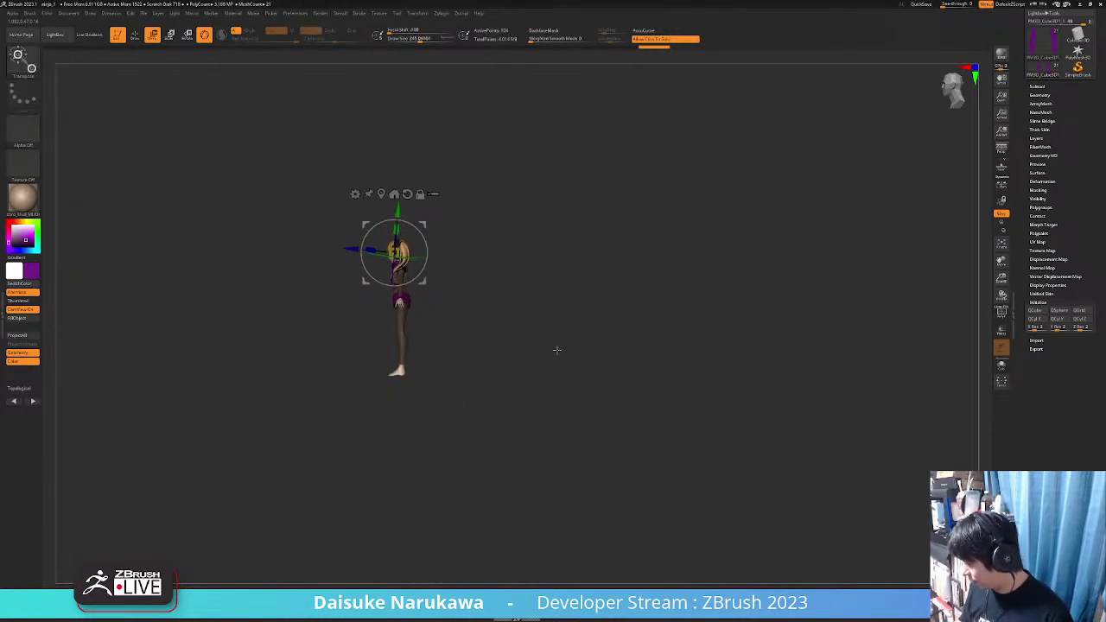
drag(504, 317, 532, 385)
click(1001, 314)
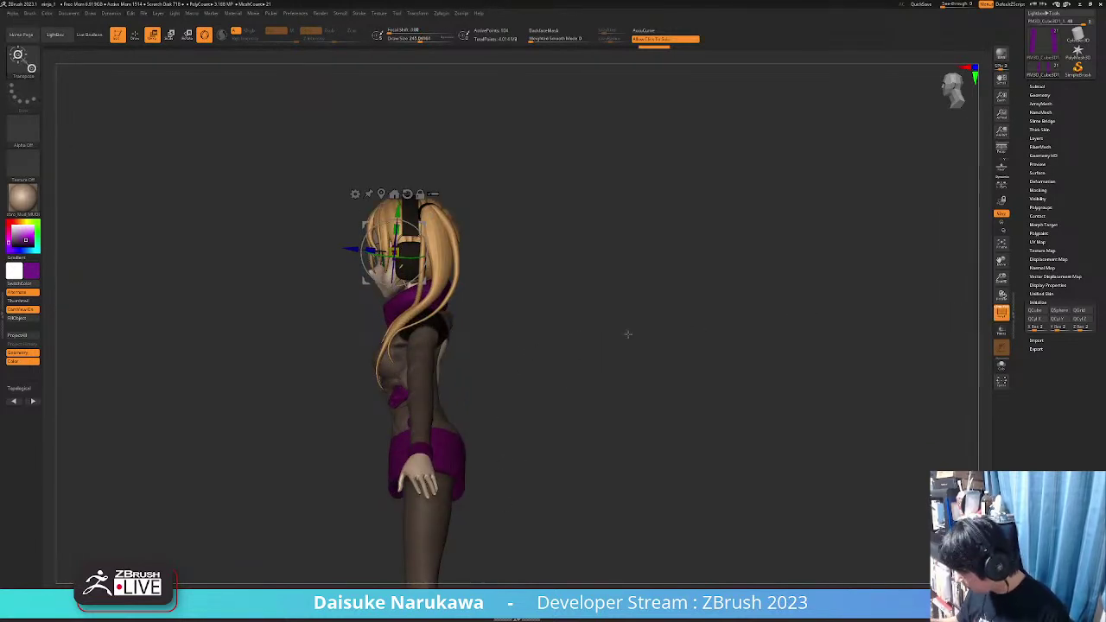
click(1002, 364)
ctrl+shift+click(564, 424)
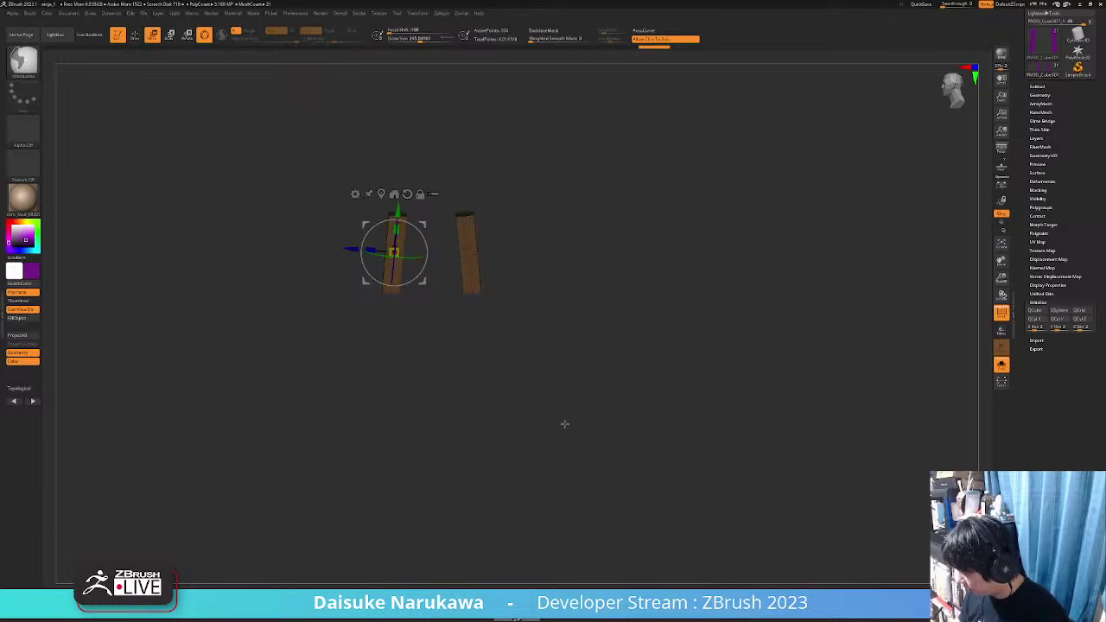
key(shift+f)
alt+drag(689, 348, 627, 339)
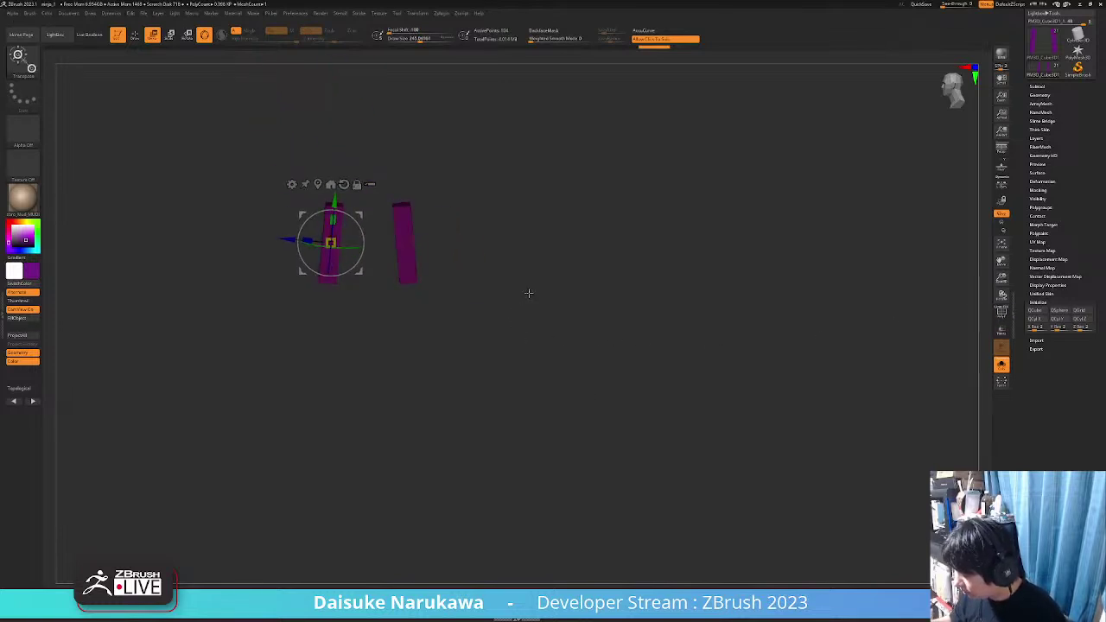
Mask the front purple blocks, leaving the rear ones editable, and reset the gizmo's orientation
mouse_move(530, 192)
ctrl+mouse_down()
mouse_move(455, 138)
mouse_move(382, 238)
mouse_move(466, 378)
ctrl+mouse_up()
ctrl+click(512, 329)
alt+drag(502, 313, 493, 340)
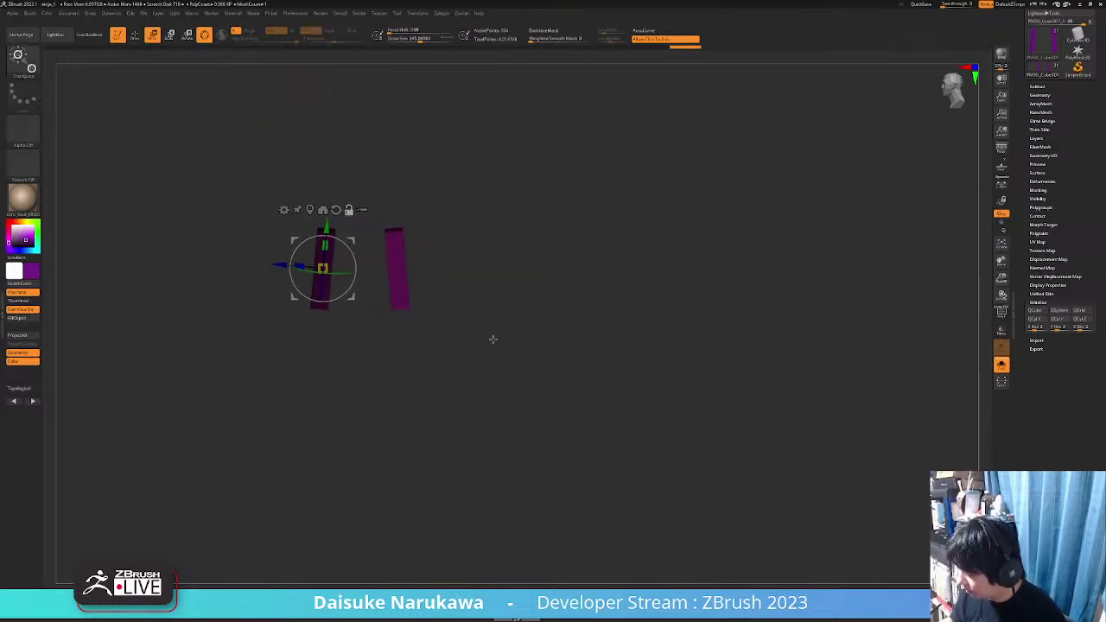
click(336, 211)
click(1001, 365)
key(q)
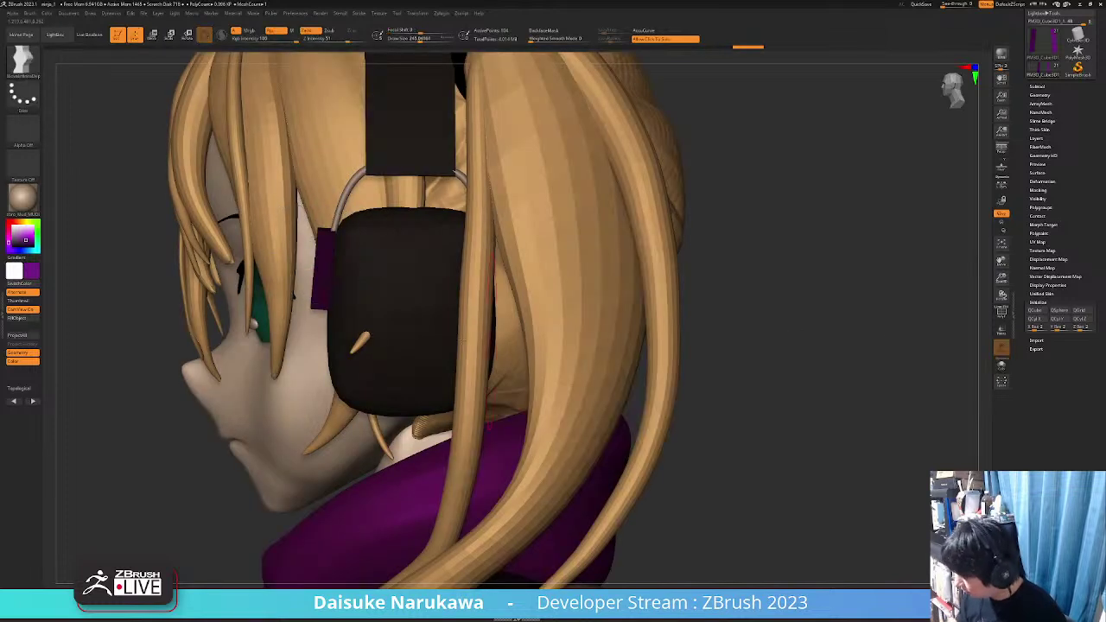
Move the unmasked rear purple blocks back to the ear pads' rear edges
key(w)
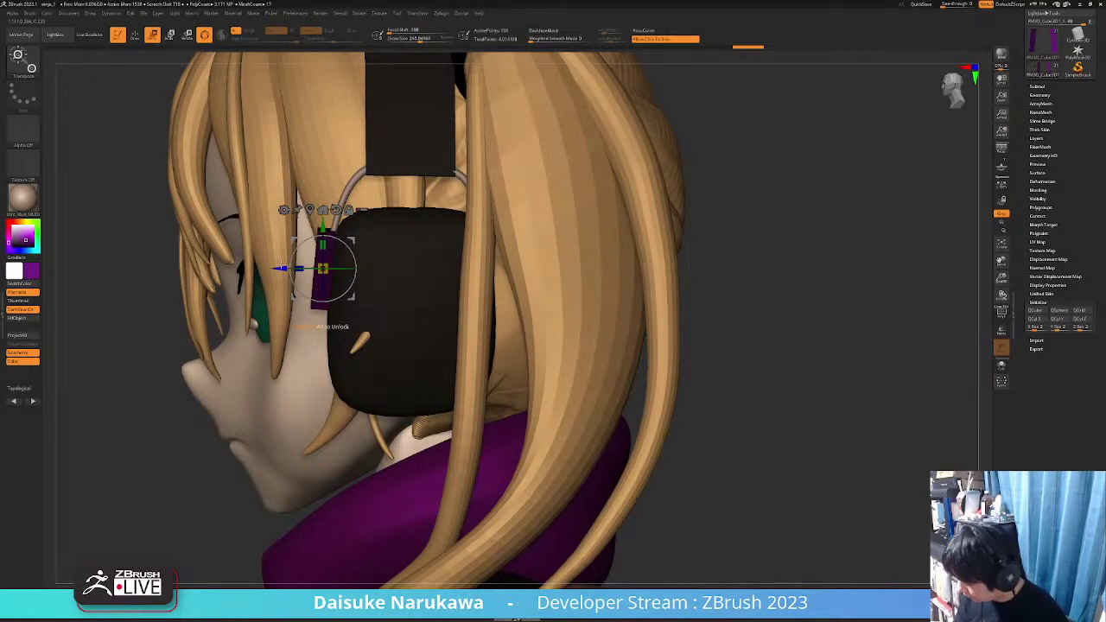
drag(283, 268, 385, 277)
ctrl+right_drag(389, 279, 548, 280)
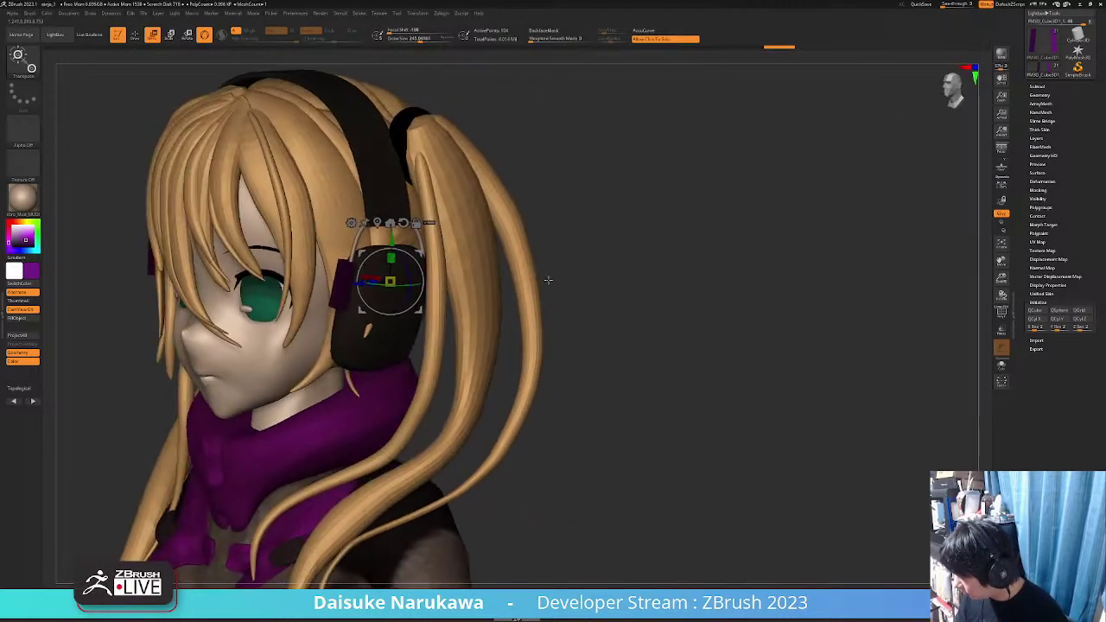
drag(548, 279, 603, 275)
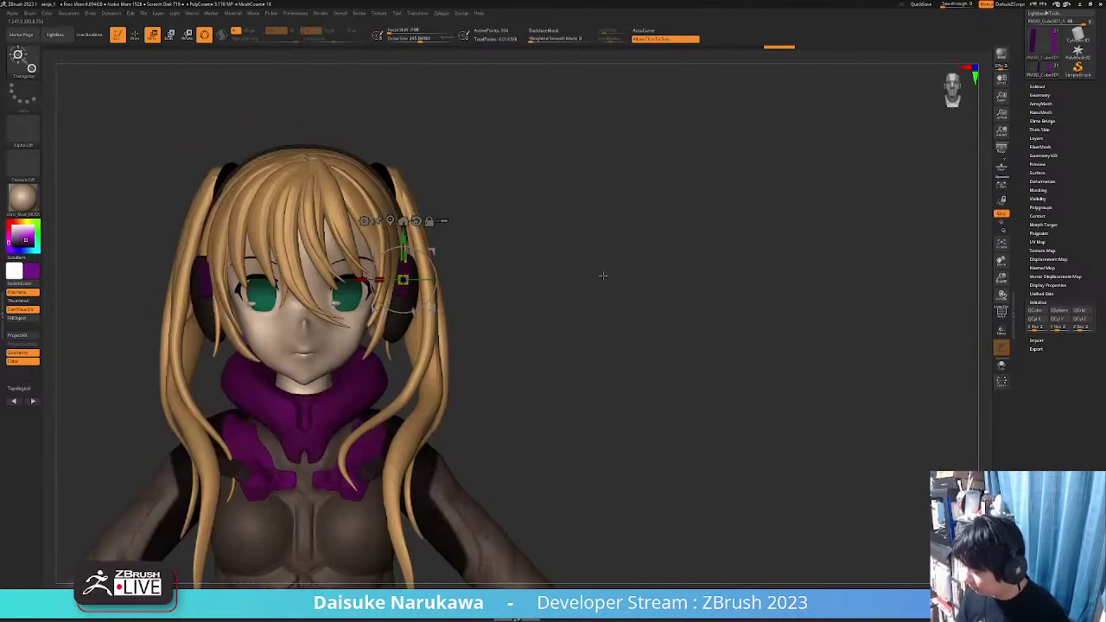
mouse_move(556, 327)
mouse_down()
mouse_move(576, 316)
mouse_move(579, 287)
mouse_move(498, 240)
mouse_up()
ctrl+right_drag(498, 239, 422, 315)
key(q)
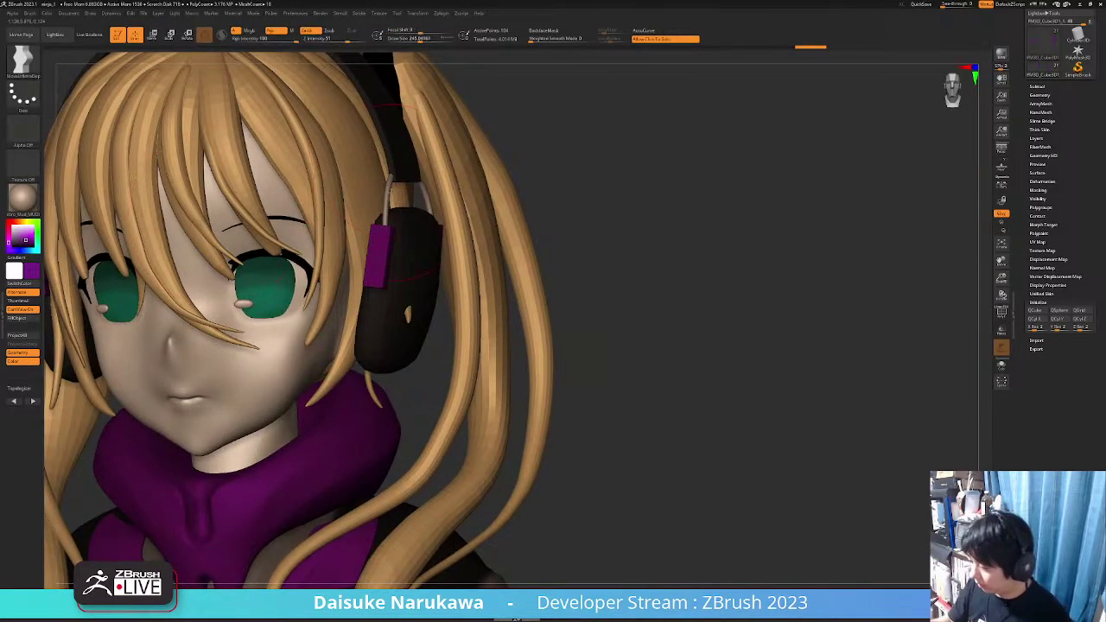
Select the headphones' wire arches and mirror them to the other ear
alt+click(394, 192)
ctrl+right_drag(393, 372, 451, 306)
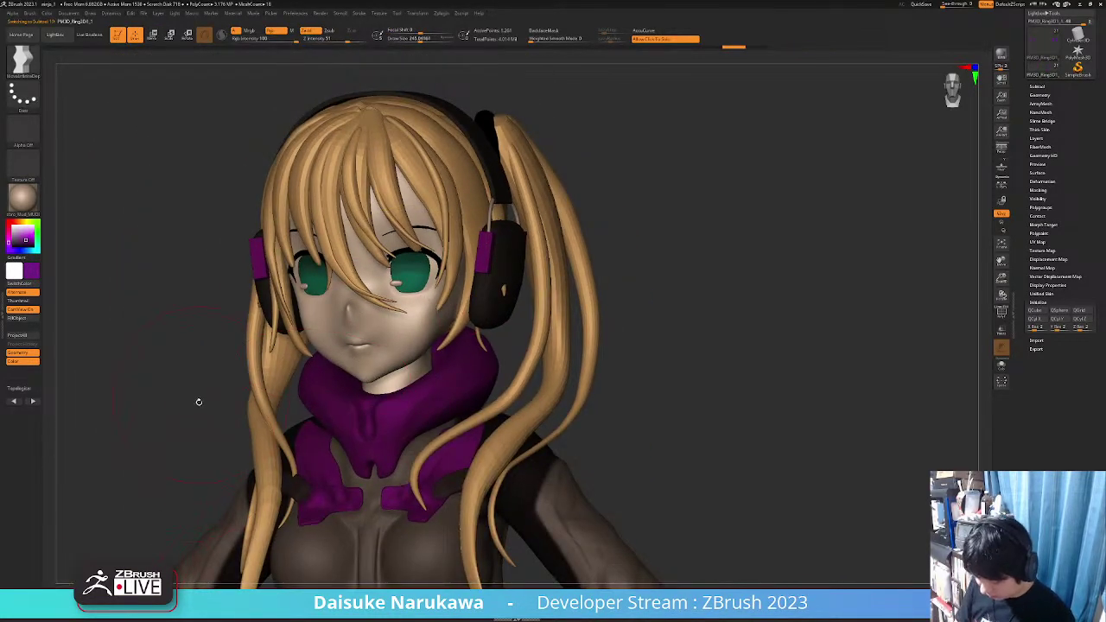
right_drag(452, 366, 487, 363)
right_drag(447, 296, 471, 333)
ctrl+right_drag(415, 189, 471, 142)
shift+right_drag(536, 242, 419, 291)
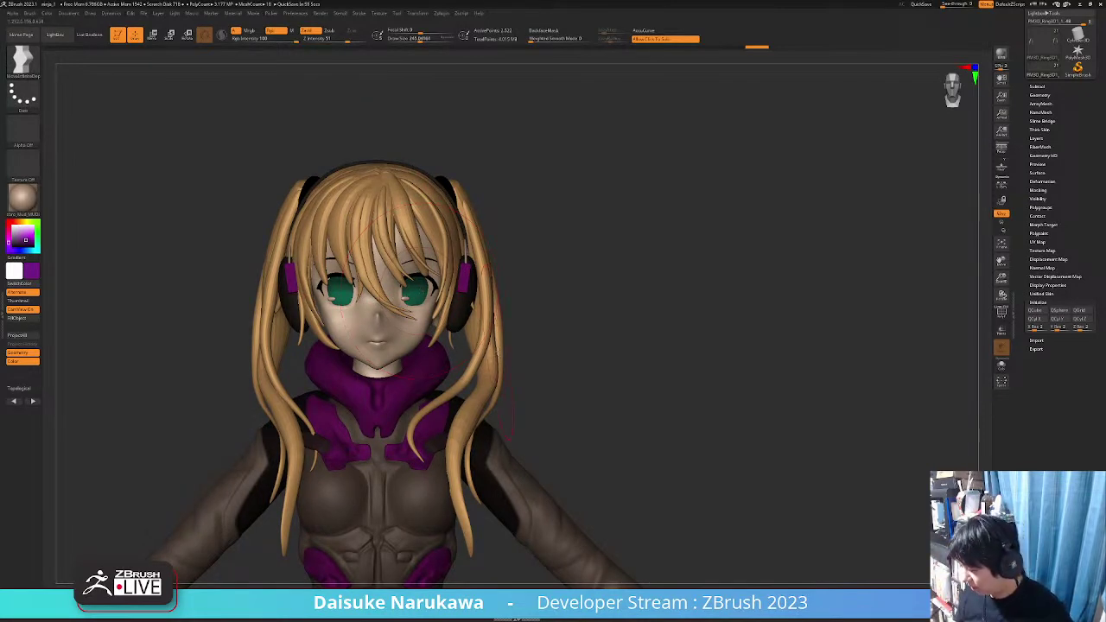
Select the ear pads, reduce the brush size and subdivide the pads' mesh once
right_drag(502, 356, 389, 350)
alt+click(445, 291)
drag(425, 39, 417, 39)
drag(368, 271, 427, 261)
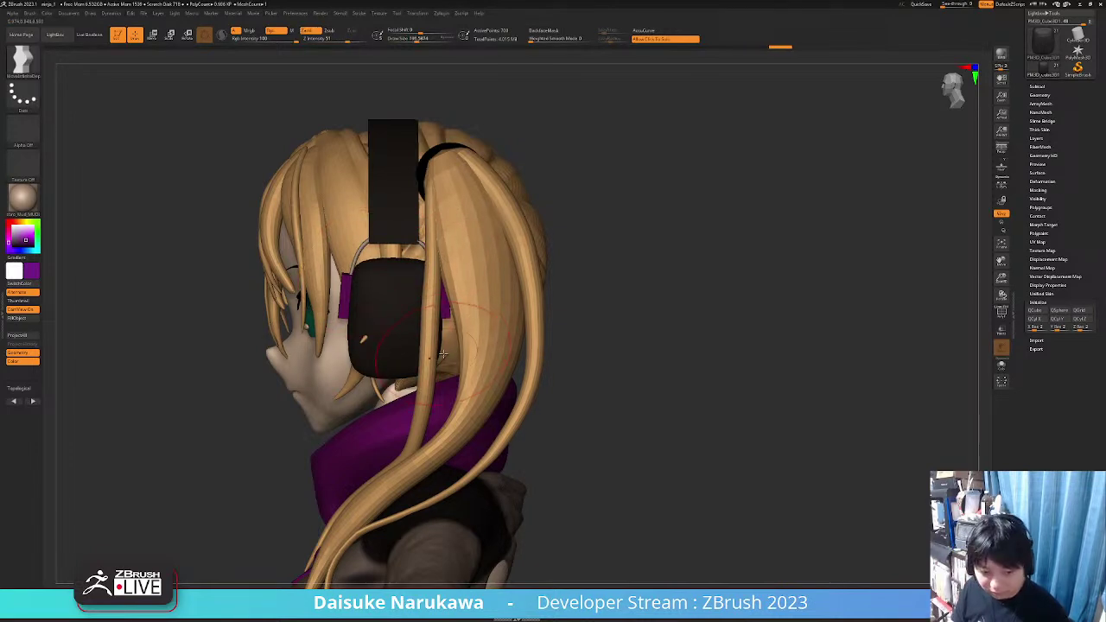
right_drag(442, 355, 450, 408)
key(ctrl+d)
Select the purple accent blocks, insert a Cylinder3D subtool after them and activate its Move gizmo
alt+click(328, 312)
ctrl+right_drag(327, 311, 357, 347)
alt+right_drag(461, 395, 457, 349)
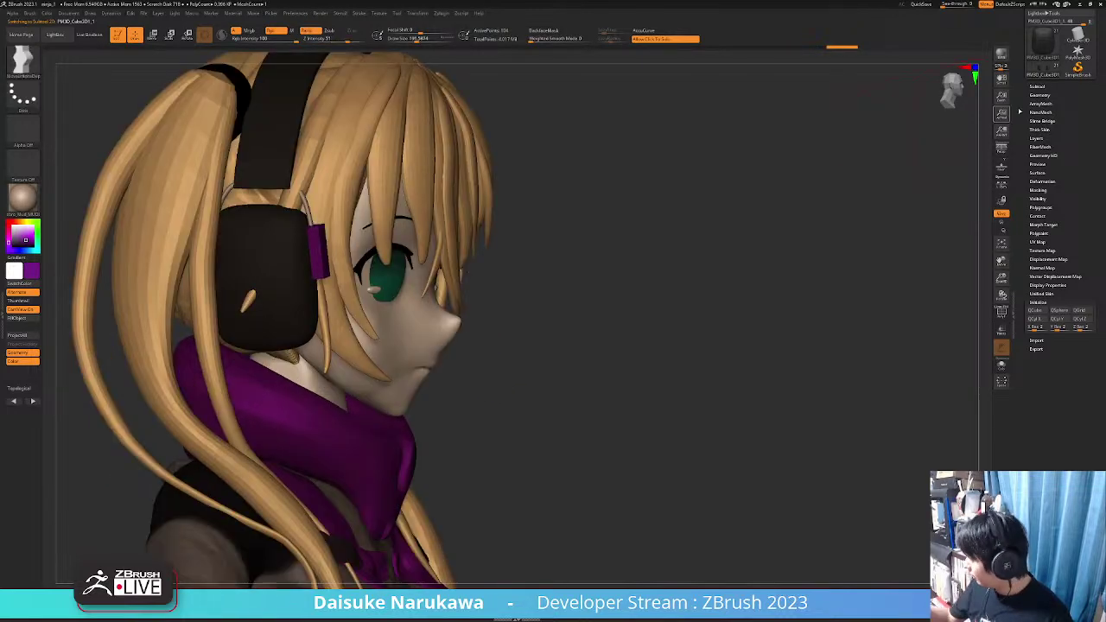
click(1037, 87)
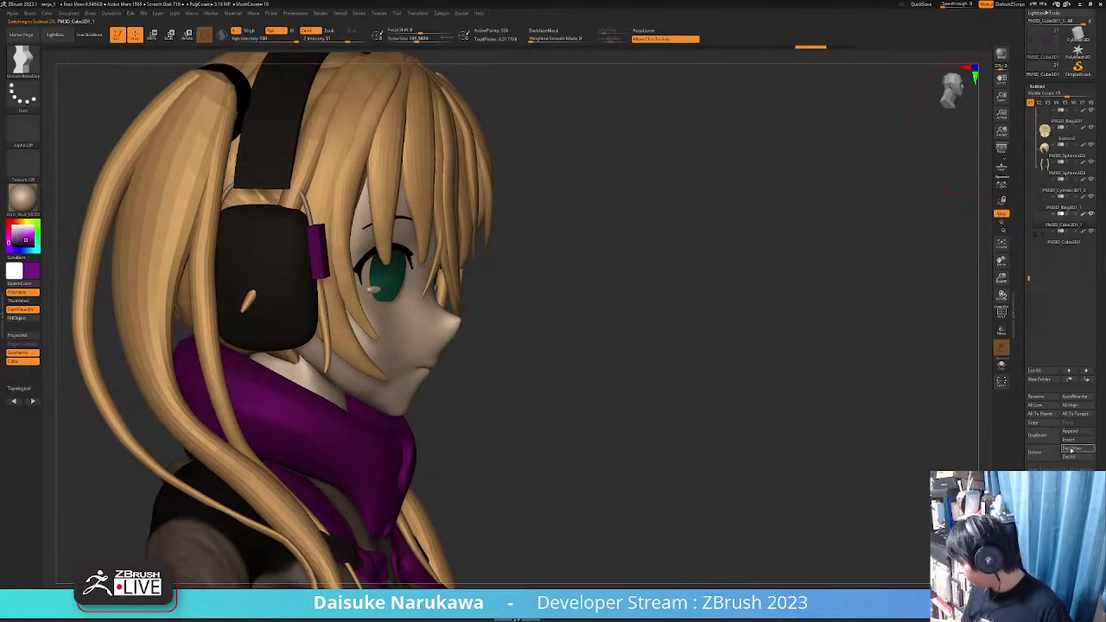
click(1074, 441)
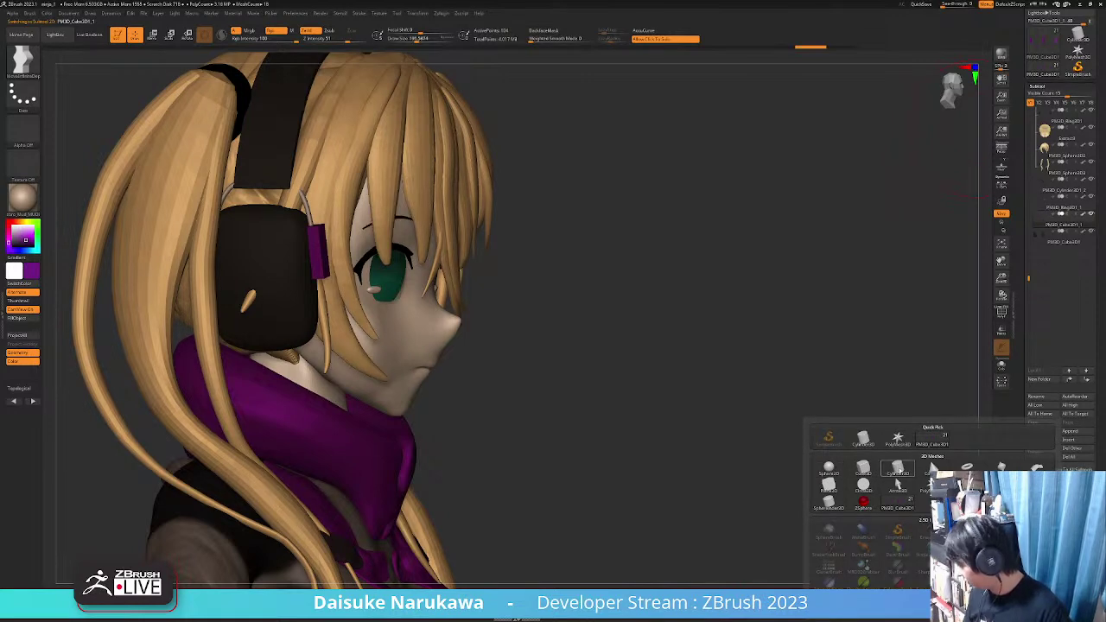
click(899, 470)
ctrl+right_drag(627, 397, 440, 298)
click(153, 35)
ctrl+right_drag(386, 240, 399, 291)
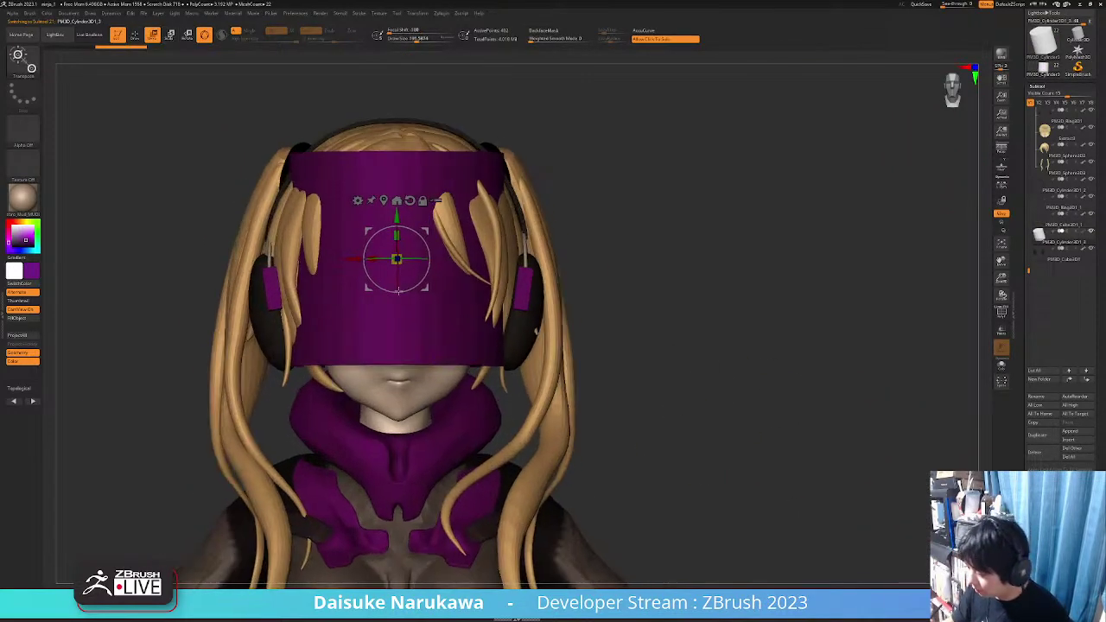
Sample the ear pad's black as the current colour and fill the new cylinder with it
drag(536, 331, 452, 198)
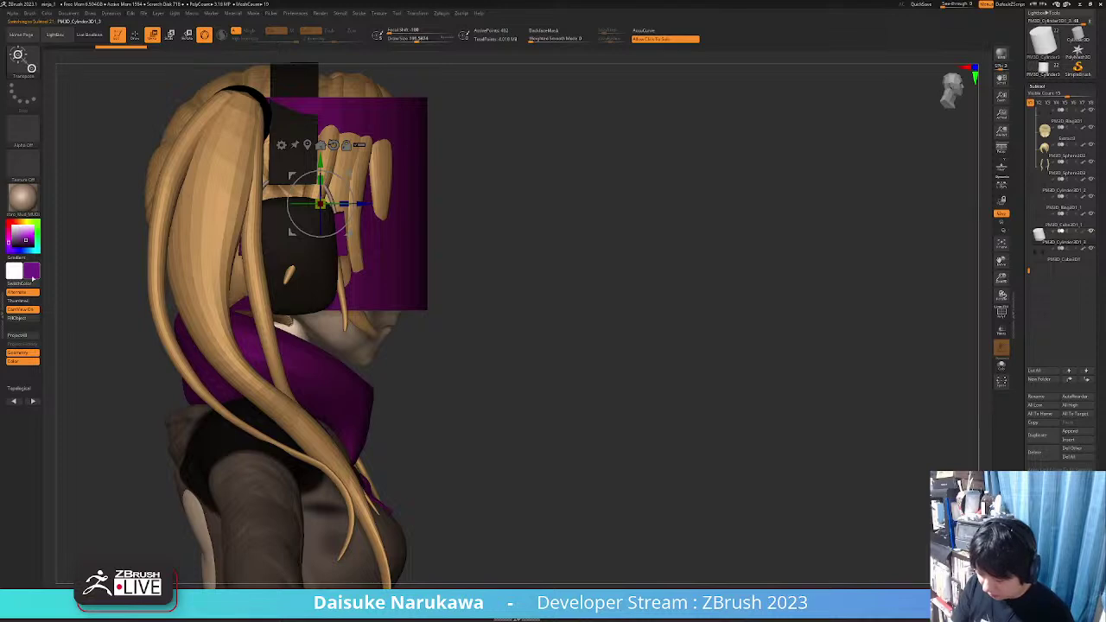
drag(32, 274, 286, 277)
drag(32, 272, 302, 268)
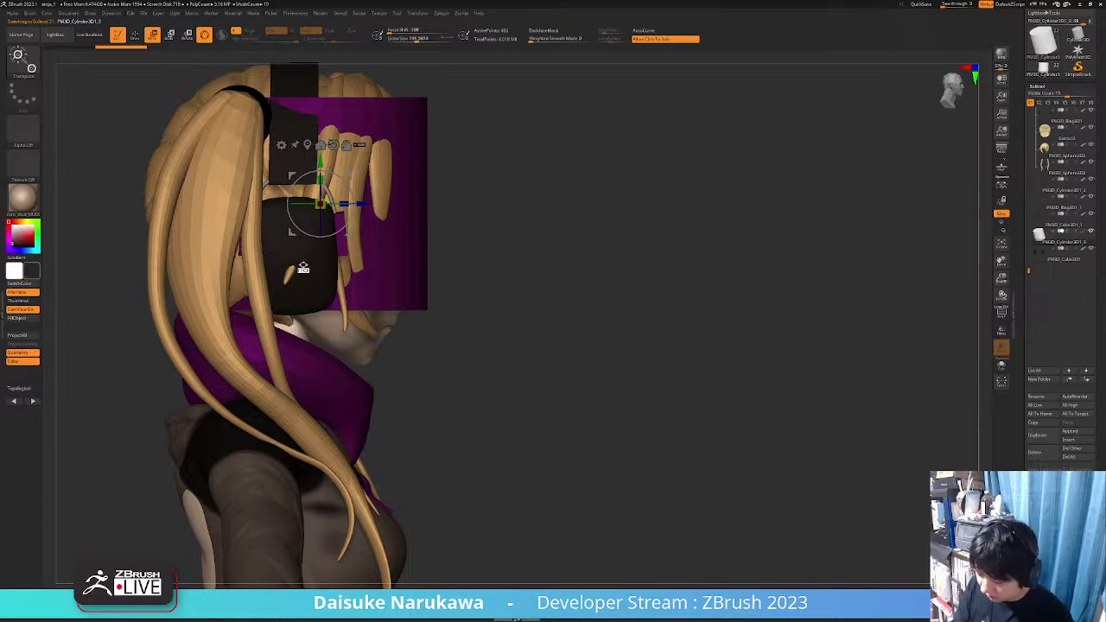
click(33, 319)
drag(536, 259, 367, 242)
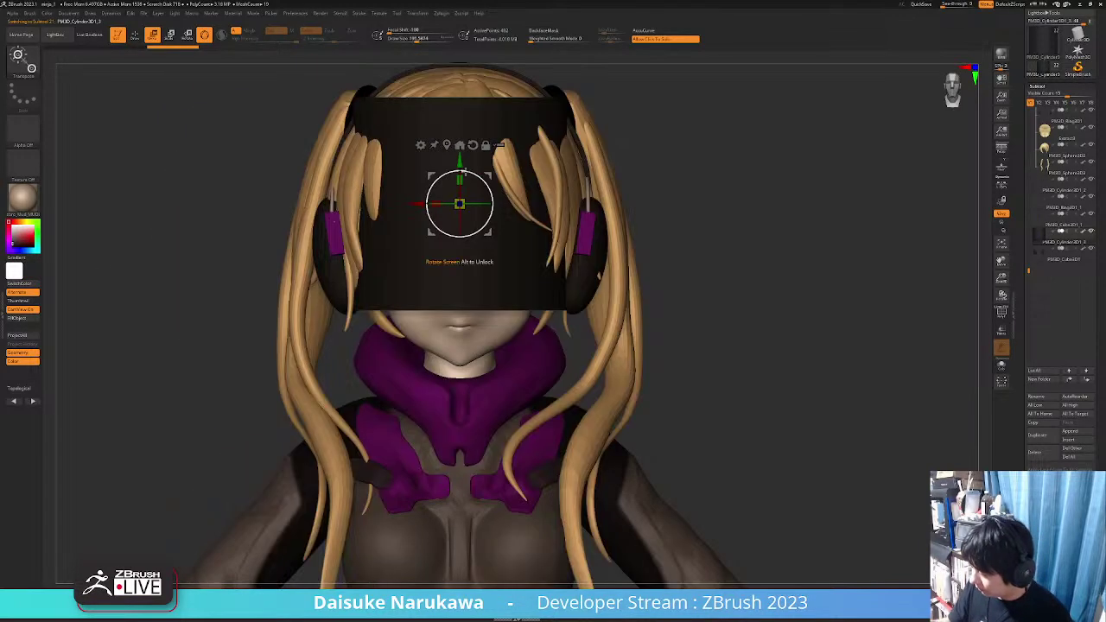
Turn the large cylinder to face forward, shrink it to a disc, and move it over the headphone on the character's right side
drag(459, 189, 467, 245)
drag(460, 204, 299, 264)
ctrl+right_drag(327, 236, 327, 255)
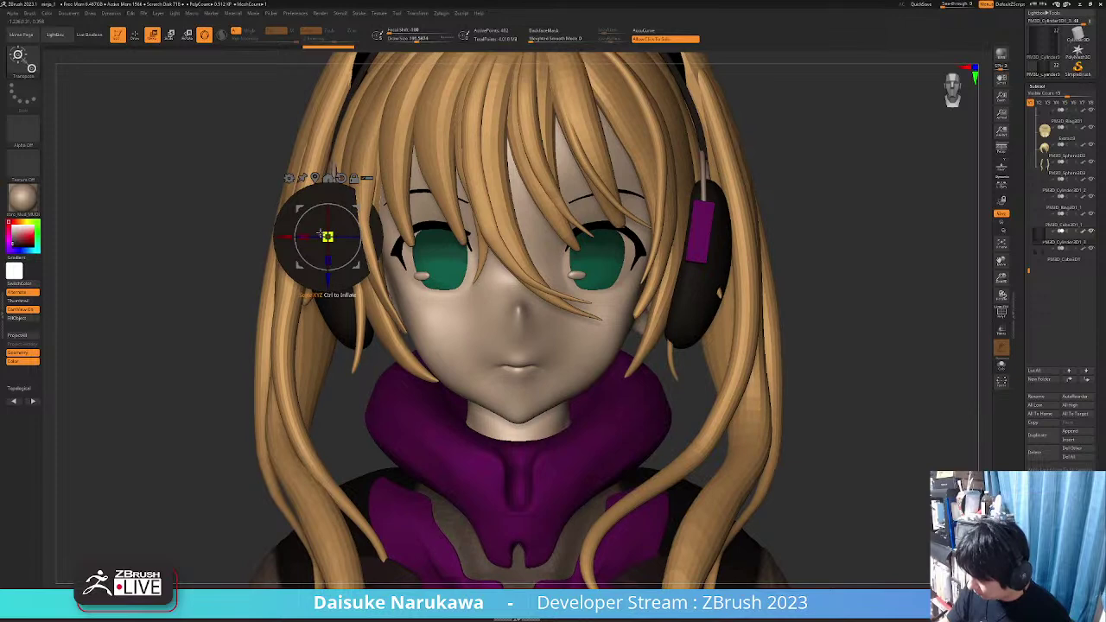
drag(327, 237, 338, 252)
Scale the disc down further and move it onto the front of the purple headphone block
right_drag(351, 273, 506, 274)
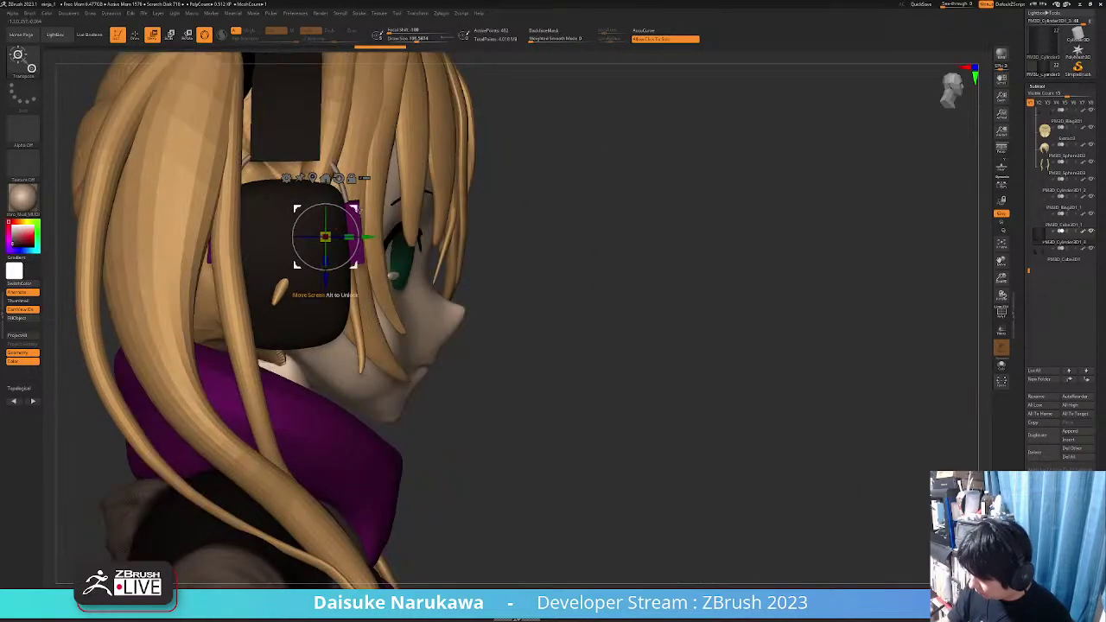
drag(355, 267, 395, 275)
mouse_move(383, 237)
right_down()
mouse_move(361, 249)
mouse_move(403, 230)
mouse_move(388, 232)
right_up()
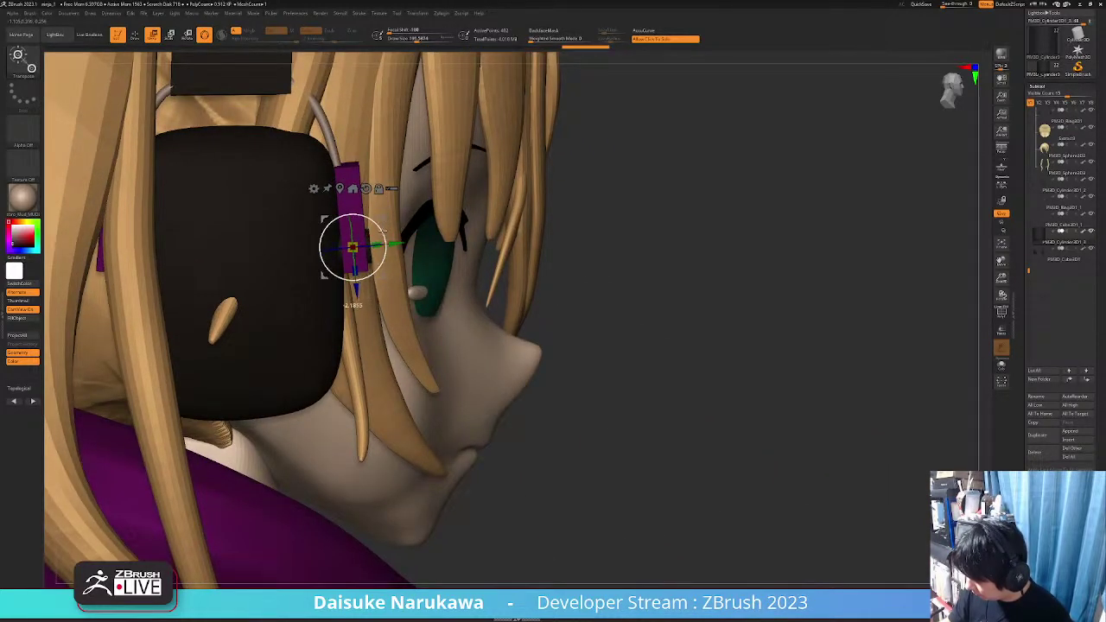
right_drag(381, 222, 410, 326)
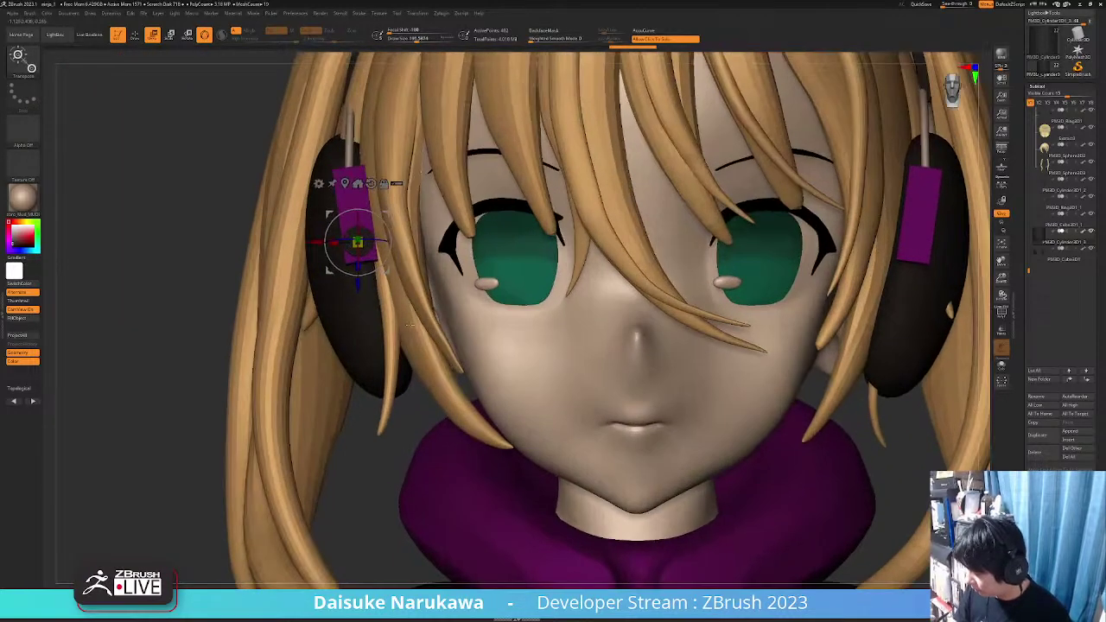
Align the small disc with the tilt of the purple block's front face and return to Draw mode
right_drag(357, 243, 336, 275)
right_drag(336, 274, 363, 274)
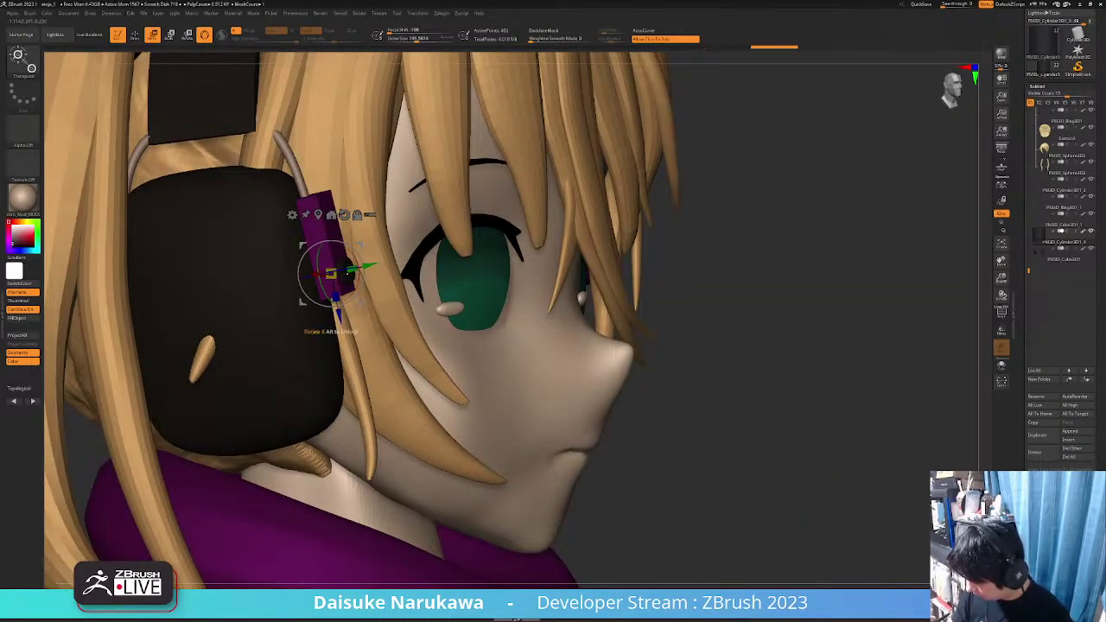
mouse_move(357, 275)
right_down()
mouse_move(373, 335)
mouse_move(370, 313)
right_up()
mouse_move(370, 313)
alt+right_down()
mouse_move(337, 320)
mouse_move(388, 353)
mouse_move(358, 346)
alt+right_up()
click(142, 34)
key(ctrl+shift)
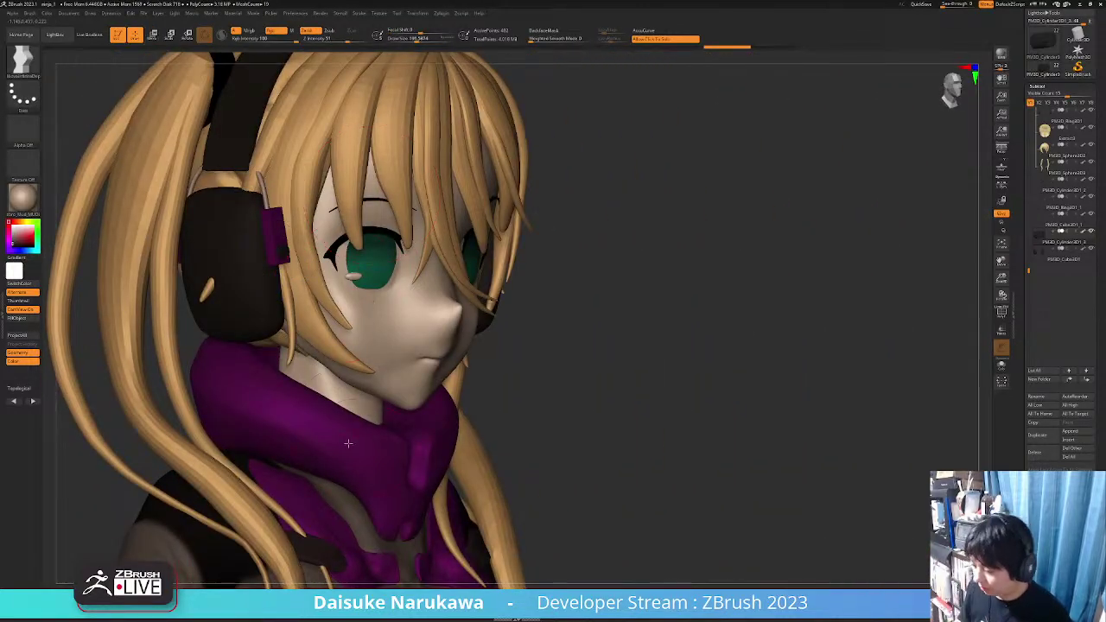
Examine the headphones from the side and select the wire ring between the headband and the ear cup
mouse_move(380, 417)
right_down()
mouse_move(324, 455)
mouse_move(333, 432)
mouse_move(313, 428)
mouse_move(463, 421)
mouse_move(391, 431)
right_up()
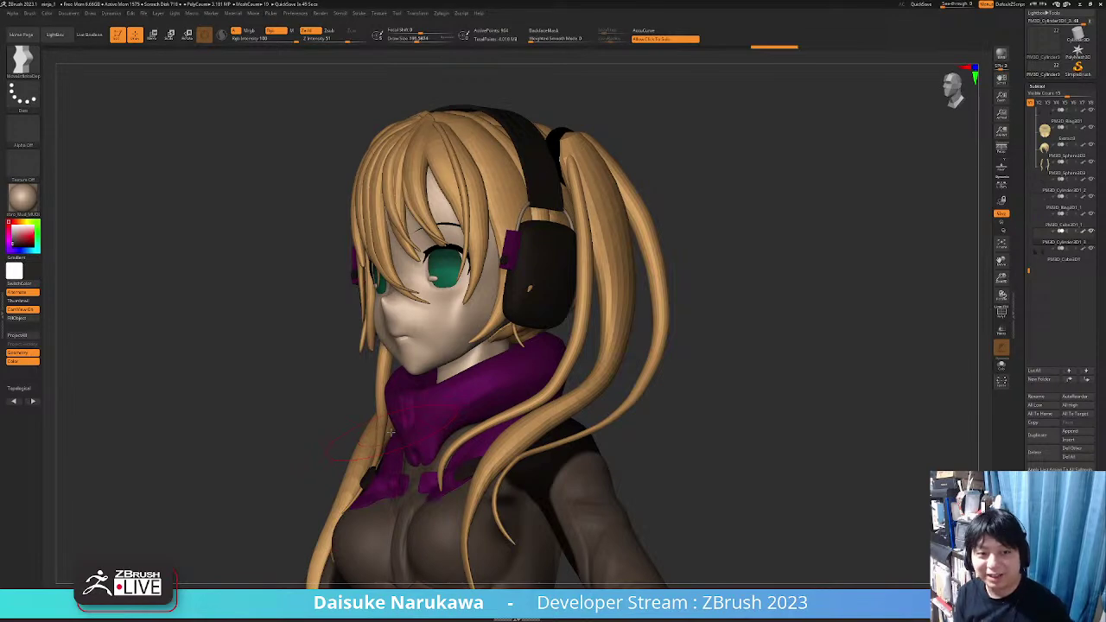
right_drag(391, 430, 398, 296)
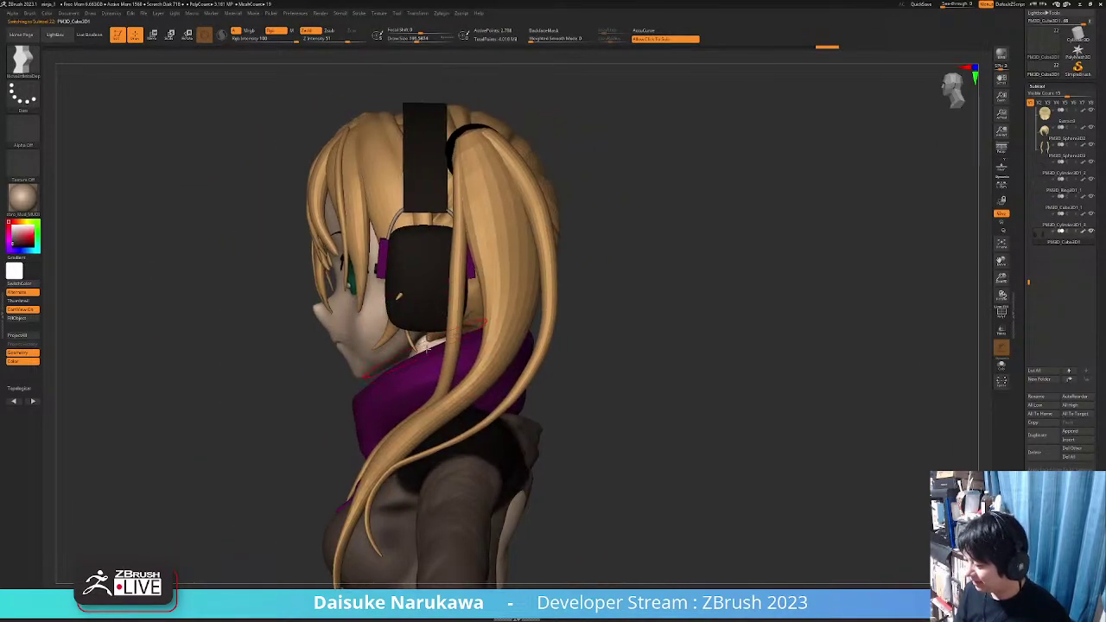
ctrl+right_drag(394, 230, 398, 242)
alt+click(397, 205)
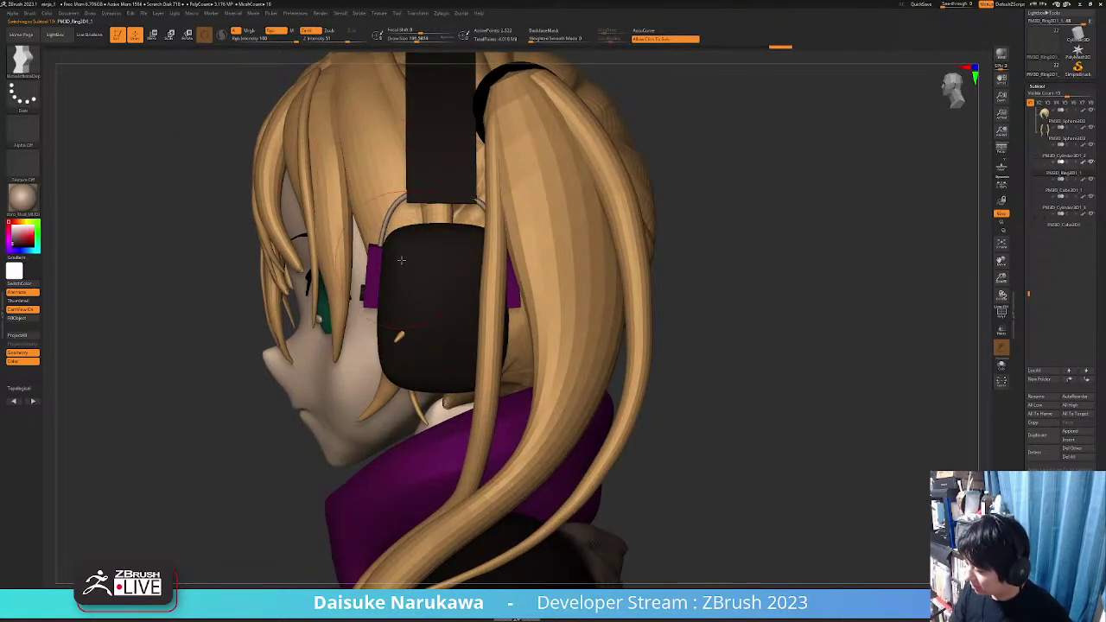
right_drag(451, 236, 529, 240)
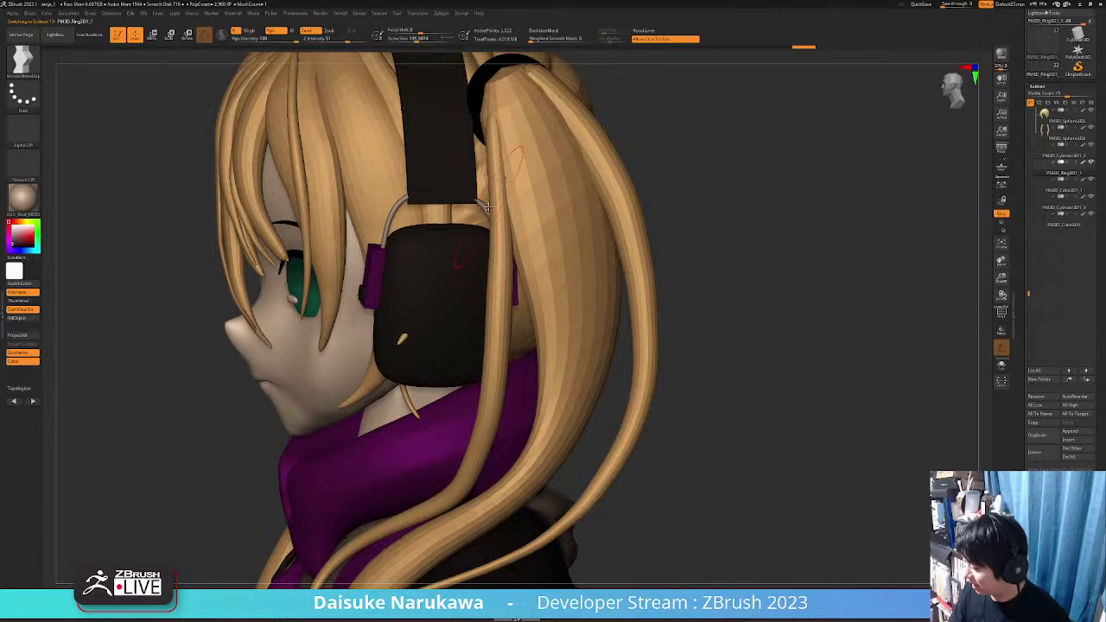
mouse_move(491, 198)
right_down()
mouse_move(510, 194)
mouse_move(487, 192)
mouse_move(501, 181)
mouse_move(494, 194)
right_up()
right_drag(495, 194, 550, 304)
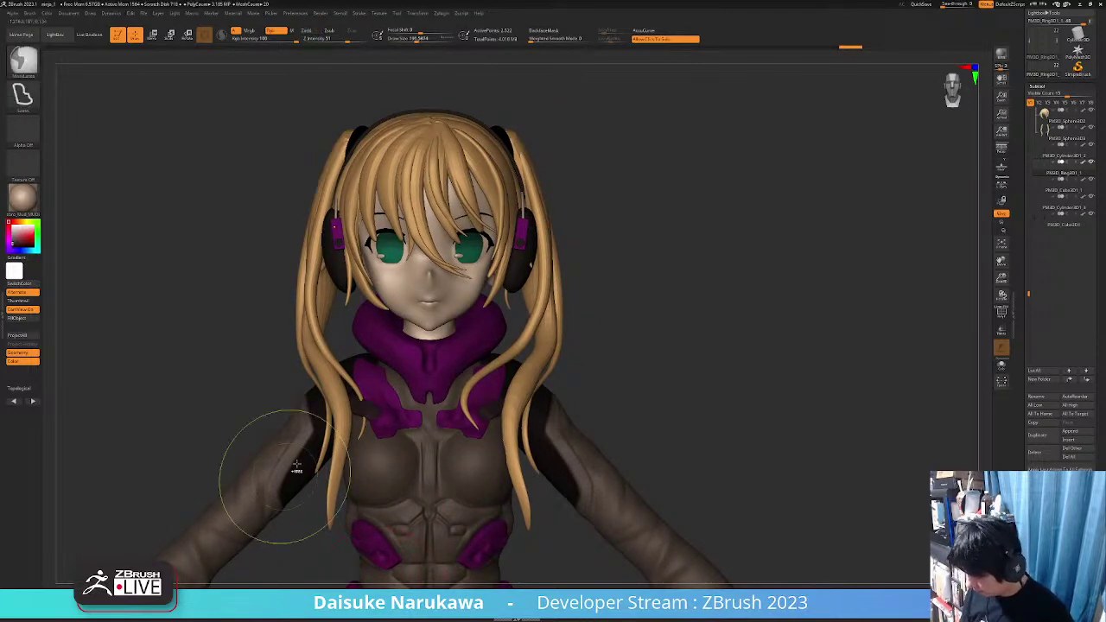
Select the headband and apply its dynamic subdivision as real geometry
ctrl+right_drag(297, 465, 597, 181)
mouse_move(822, 250)
right_down()
mouse_move(434, 291)
mouse_move(486, 304)
mouse_move(392, 378)
mouse_move(458, 269)
mouse_move(413, 318)
mouse_move(480, 333)
mouse_move(460, 339)
right_up()
click(1001, 314)
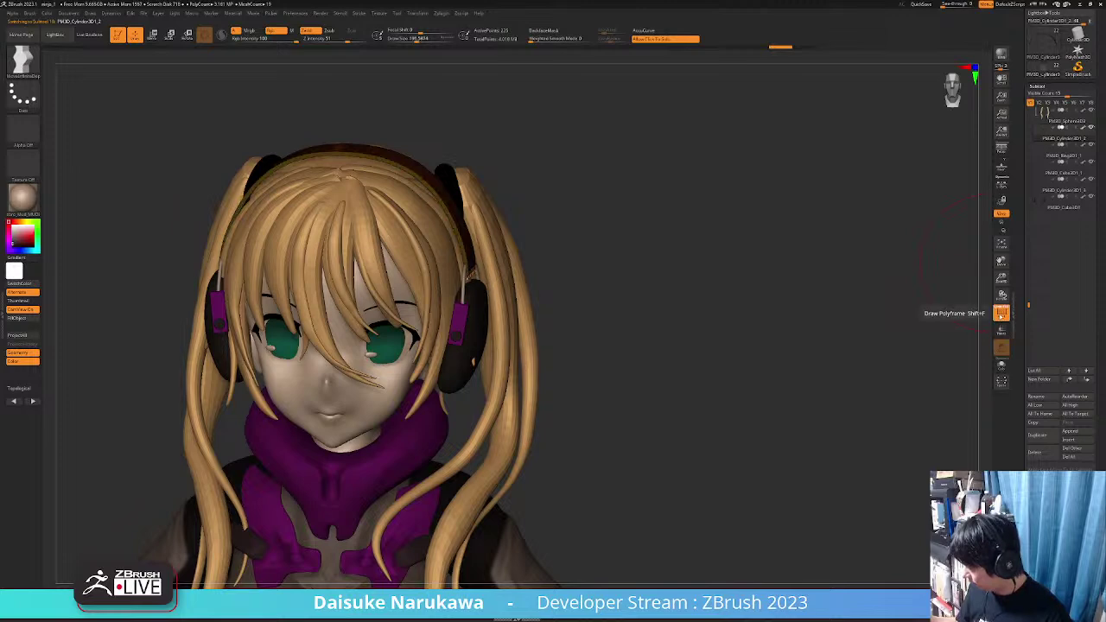
click(1001, 316)
shift+right_drag(600, 311, 694, 247)
click(1041, 86)
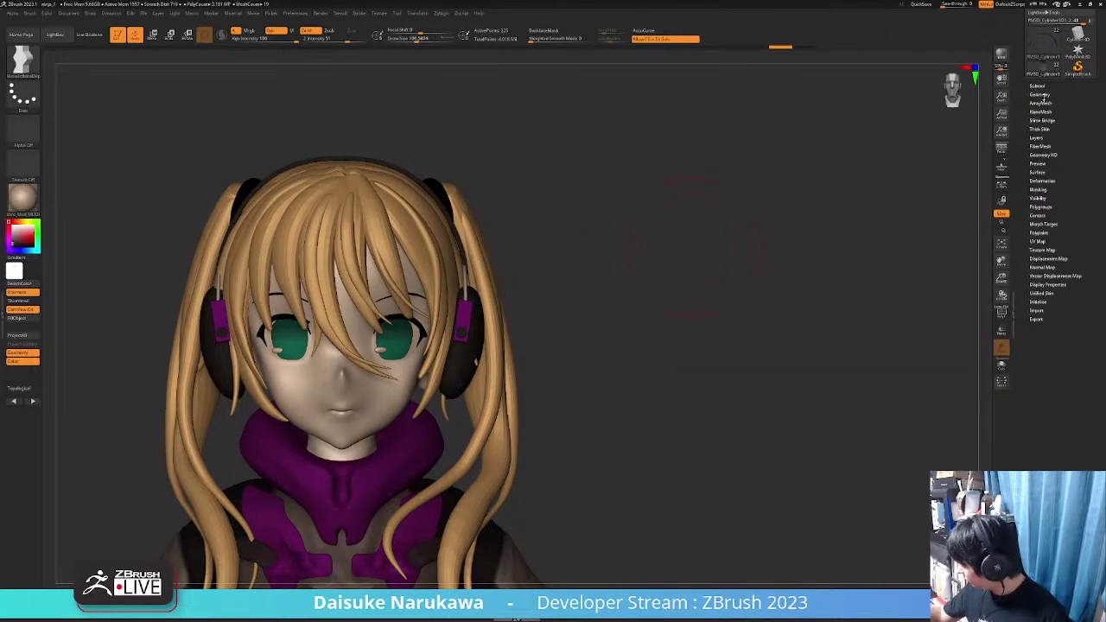
click(1042, 95)
click(1070, 190)
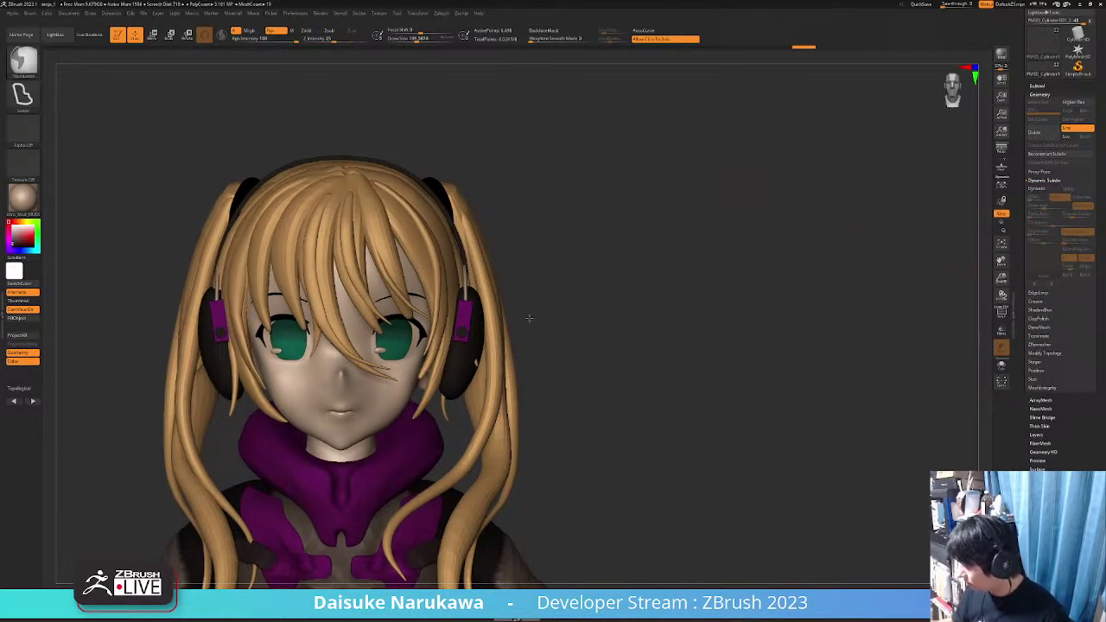
Choose the SnakeHook brush, enlarge it slightly, and pull the upper part of the headband outward from the hair
click(22, 61)
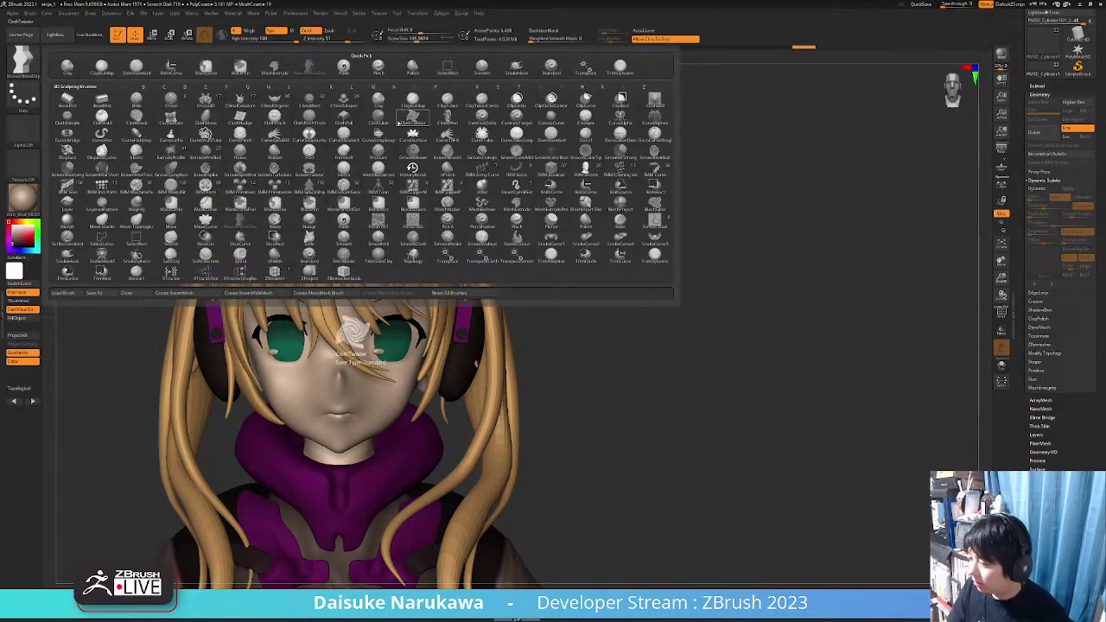
click(512, 70)
key(shift)
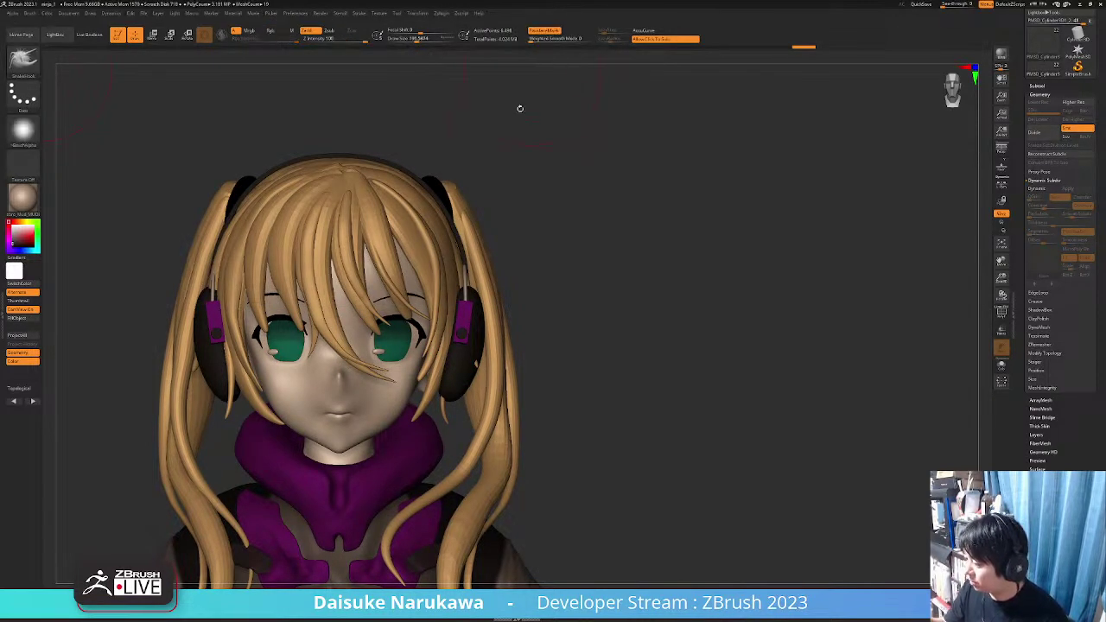
drag(418, 42, 424, 41)
mouse_move(489, 253)
right_down()
mouse_move(460, 289)
mouse_move(473, 274)
right_up()
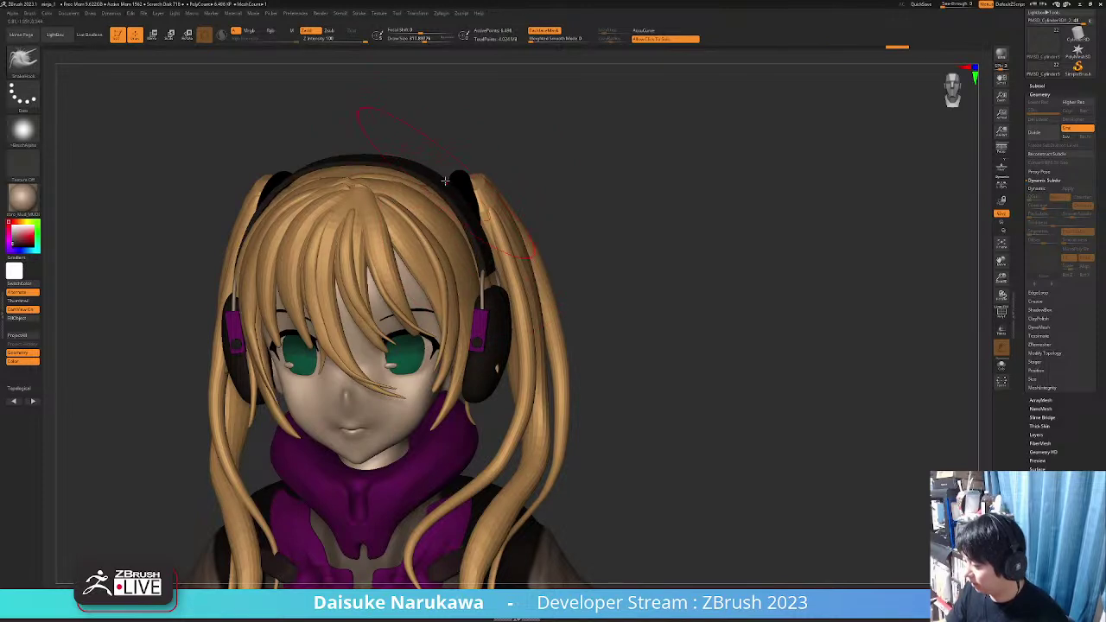
drag(413, 161, 413, 164)
mouse_move(464, 169)
right_down()
mouse_move(461, 203)
mouse_move(437, 222)
mouse_move(524, 156)
mouse_move(433, 141)
mouse_move(442, 176)
right_up()
Pull and smooth the sides of the headband into an even curve running down toward the ear cups
shift+right_click(437, 142)
ctrl+shift+click(471, 149)
drag(450, 170, 443, 174)
mouse_move(484, 177)
right_down()
mouse_move(462, 195)
mouse_move(475, 194)
right_up()
drag(473, 197, 470, 207)
mouse_move(471, 253)
right_down()
mouse_move(471, 277)
mouse_move(470, 251)
right_up()
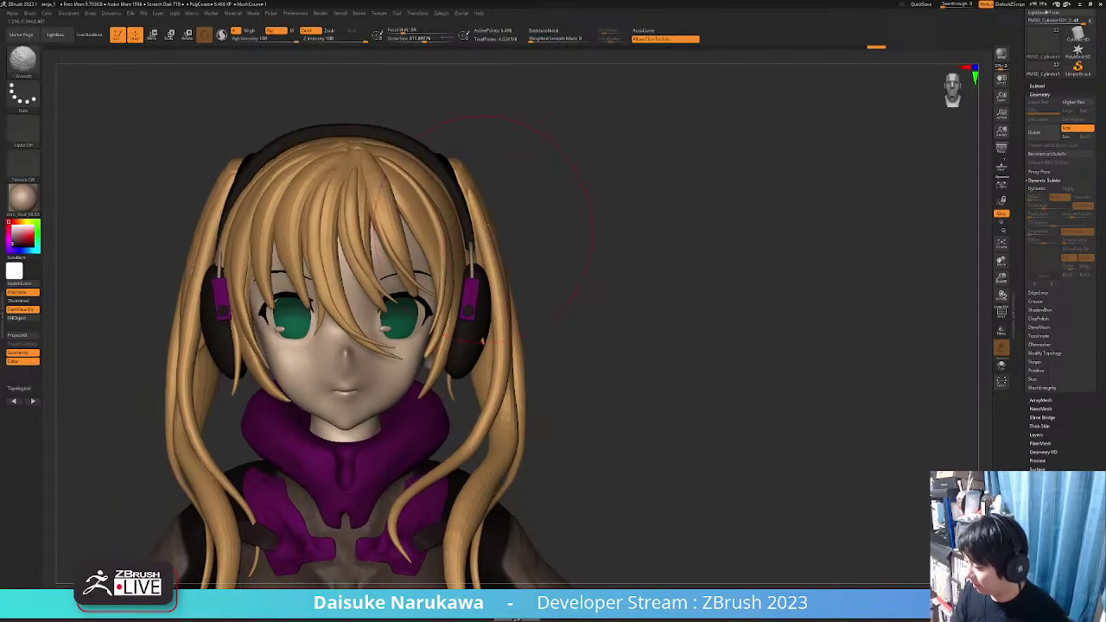
drag(468, 217, 471, 211)
Divide the headband to SDiv 2 and carve a groove across its lower end with a smaller DamStandard brush
right_drag(494, 261, 404, 304)
click(24, 63)
click(223, 69)
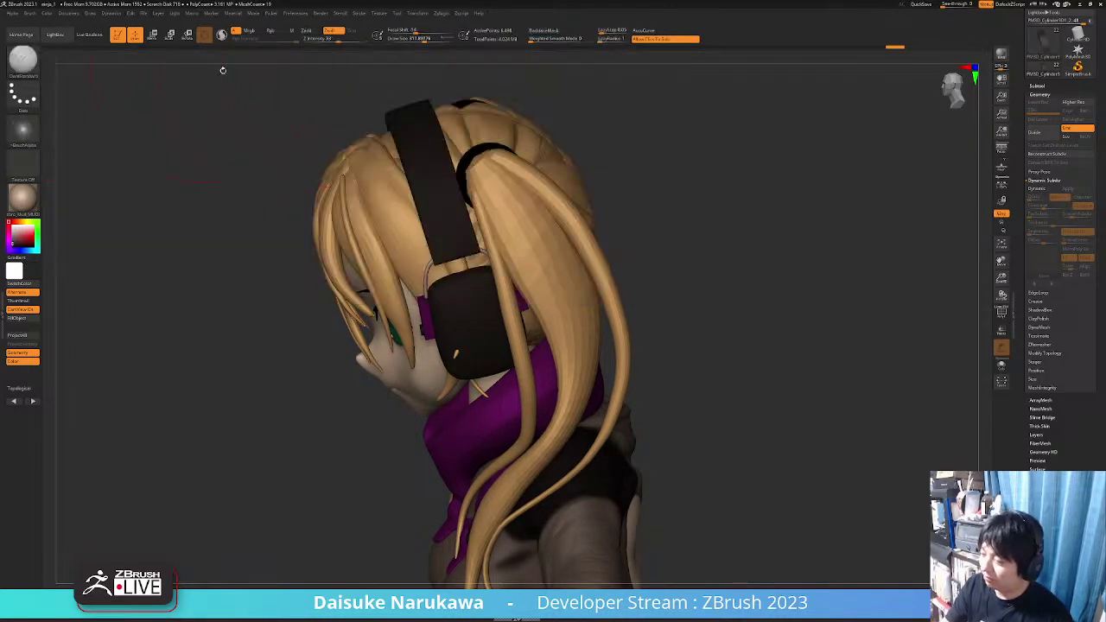
click(414, 40)
ctrl+right_drag(412, 58, 479, 54)
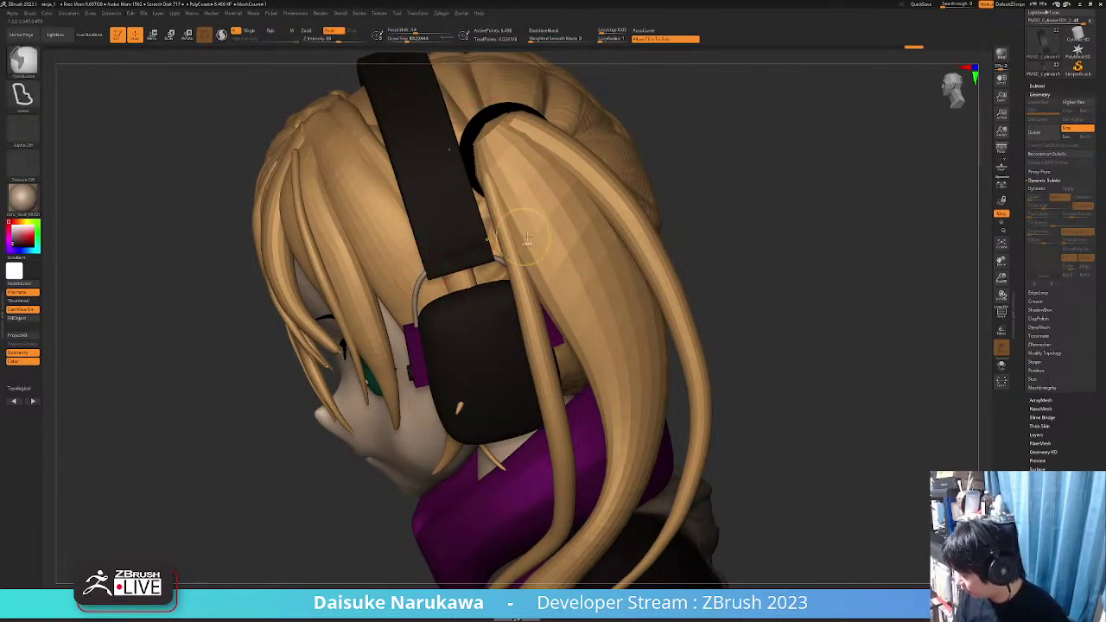
key(ctrl+d)
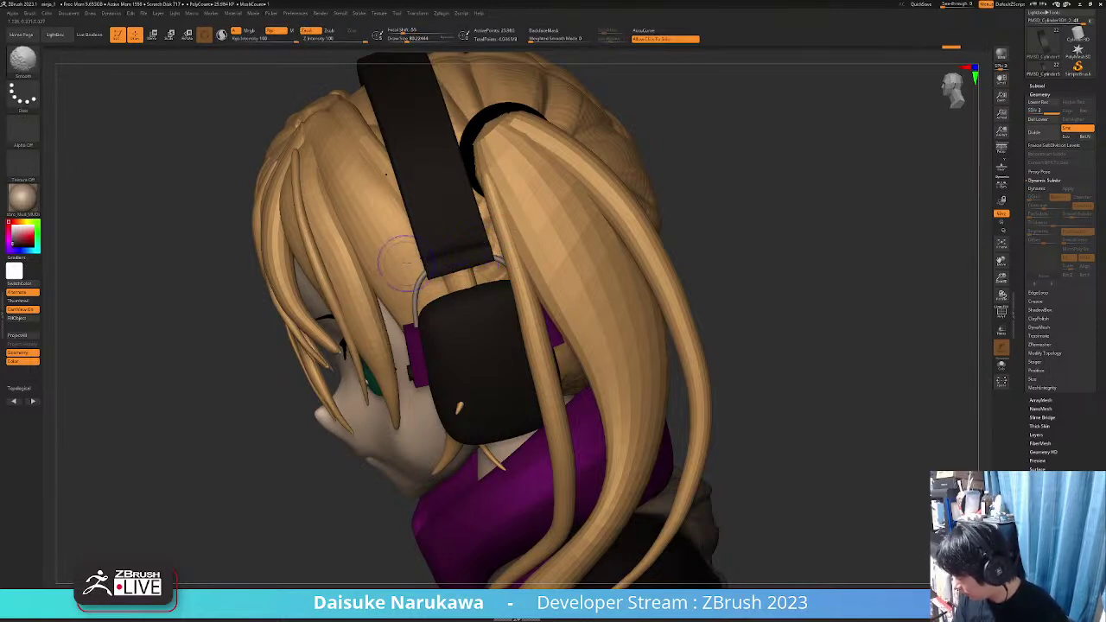
ctrl+right_drag(513, 249, 507, 205)
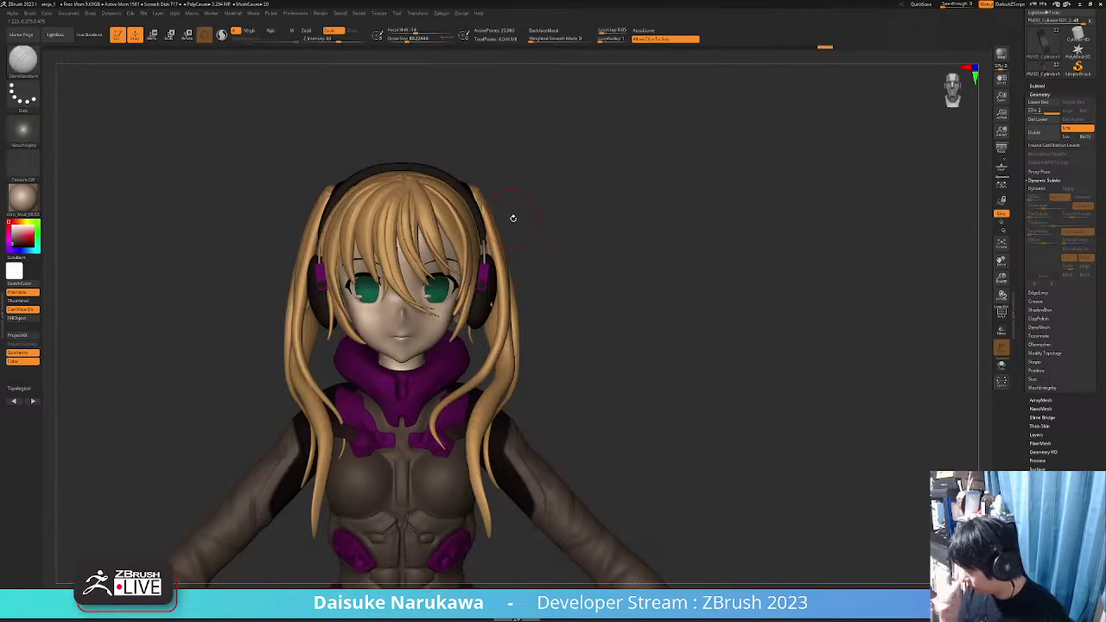
Choose the Standard brush and subdivide the headband up to SDiv 4
ctrl+right_drag(512, 227, 496, 333)
right_drag(571, 285, 498, 237)
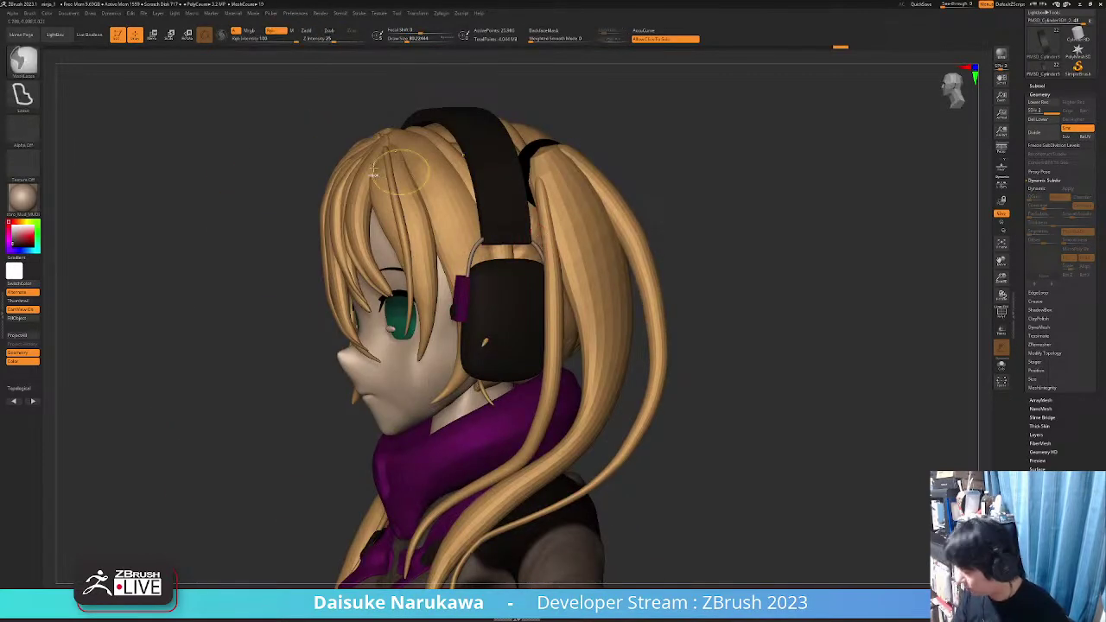
key(b)
key(m)
key(v)
ctrl+right_drag(297, 178, 292, 256)
right_drag(534, 244, 492, 241)
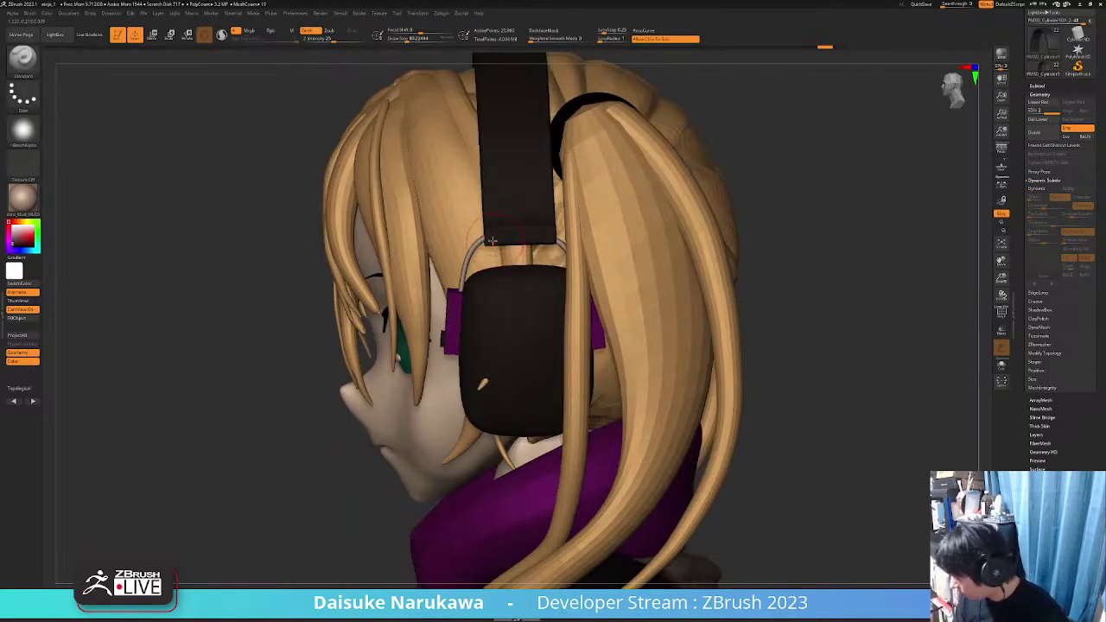
key(ctrl+d)
key(ctrl+d)
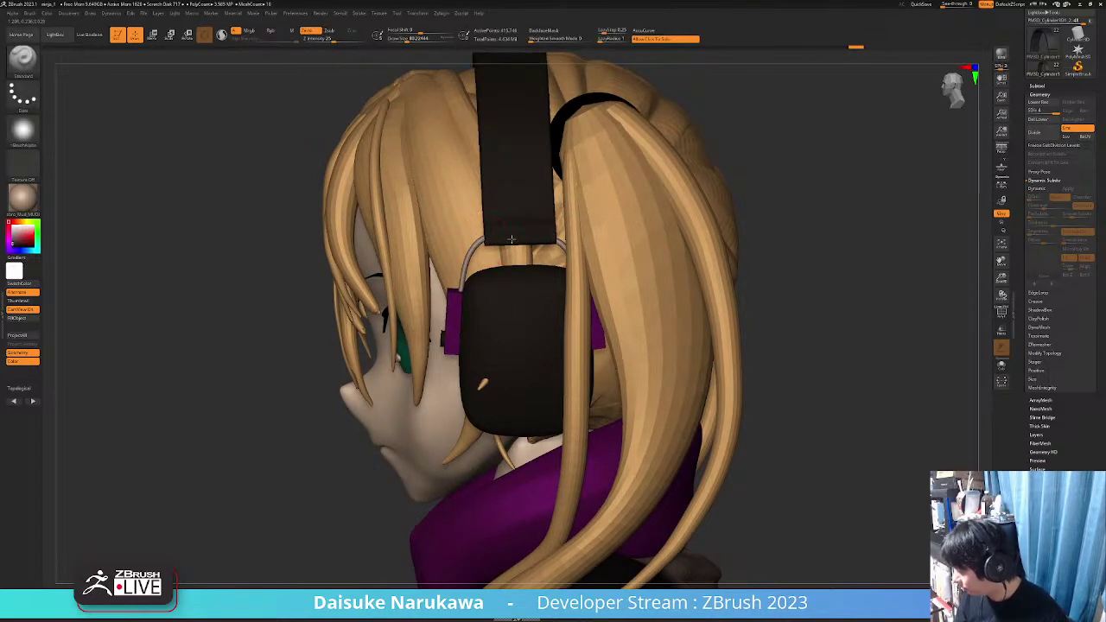
Smooth the lower end of the headband just above the ear cup
ctrl+right_drag(563, 228, 561, 200)
shift+drag(538, 233, 510, 239)
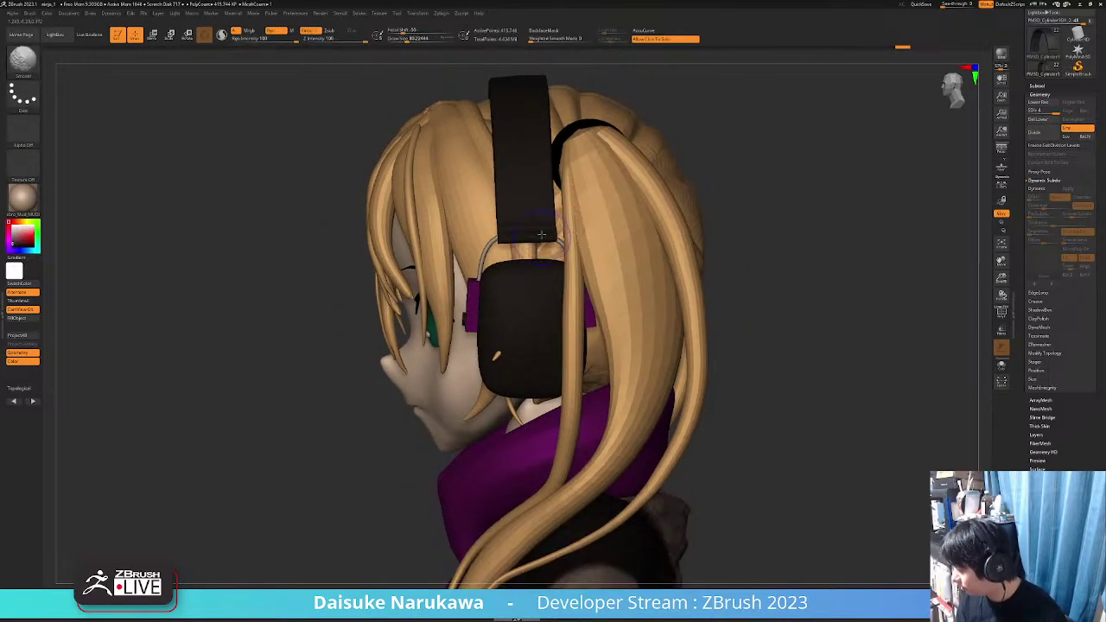
right_drag(510, 240, 631, 259)
shift+drag(524, 227, 480, 286)
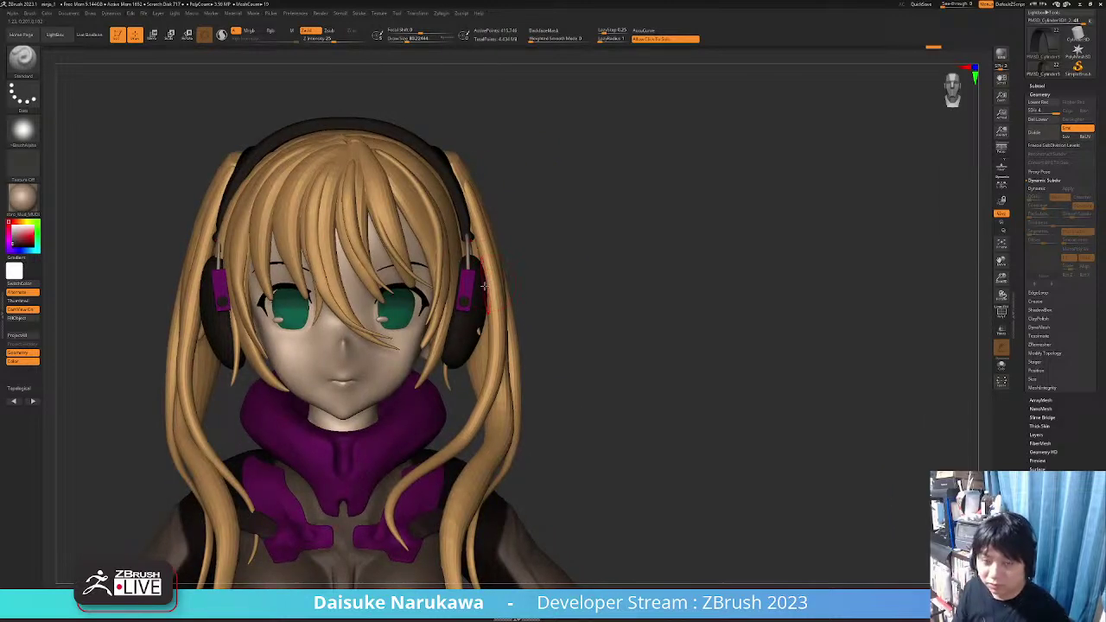
Select the ear cup and insert a Cylinder3D as a new subtool
ctrl+right_drag(479, 294, 483, 323)
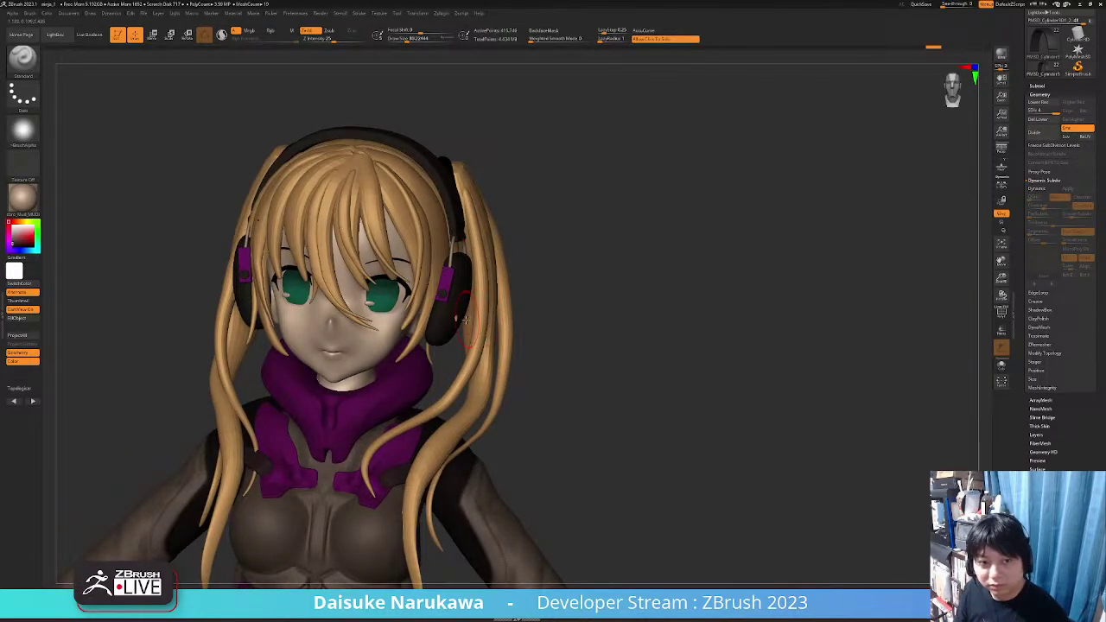
drag(456, 322, 525, 326)
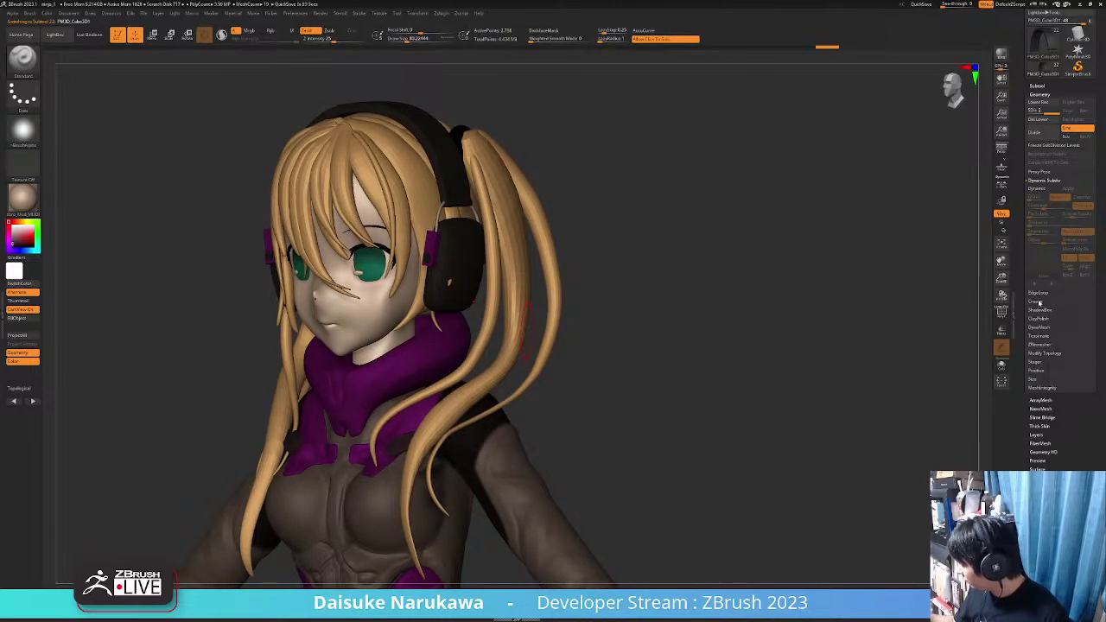
drag(635, 307, 531, 324)
key(alt+s)
key(ctrl+shift+f)
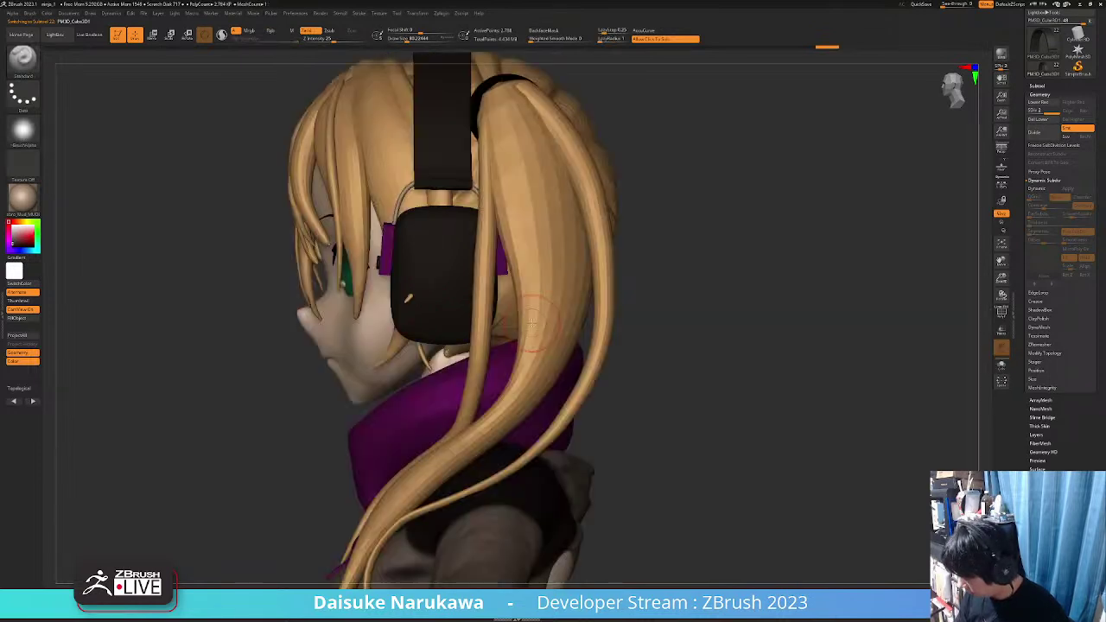
click(1037, 85)
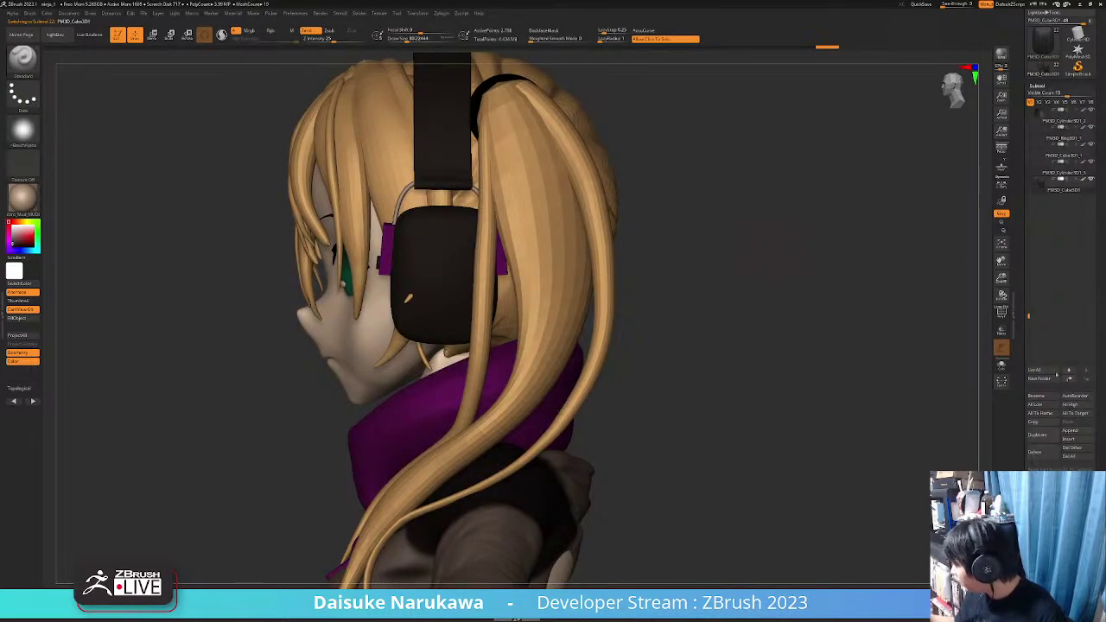
click(1070, 439)
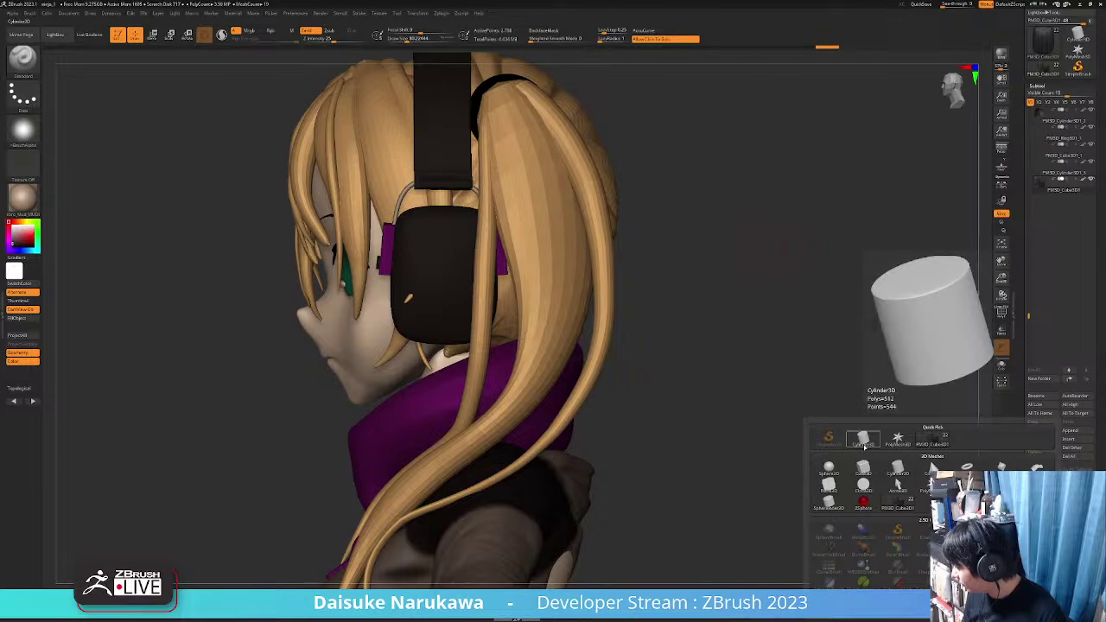
click(865, 442)
Fill the newly inserted cylinder with white in place of its dark colour
ctrl+right_drag(865, 441, 474, 285)
click(153, 35)
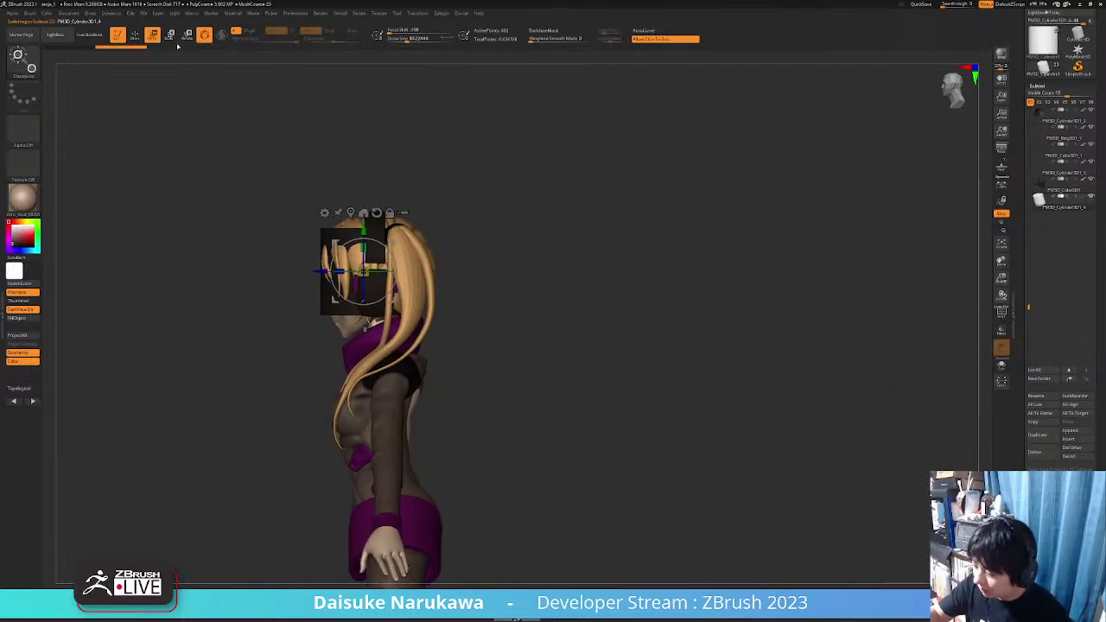
right_drag(375, 259, 450, 259)
ctrl+right_drag(449, 259, 484, 333)
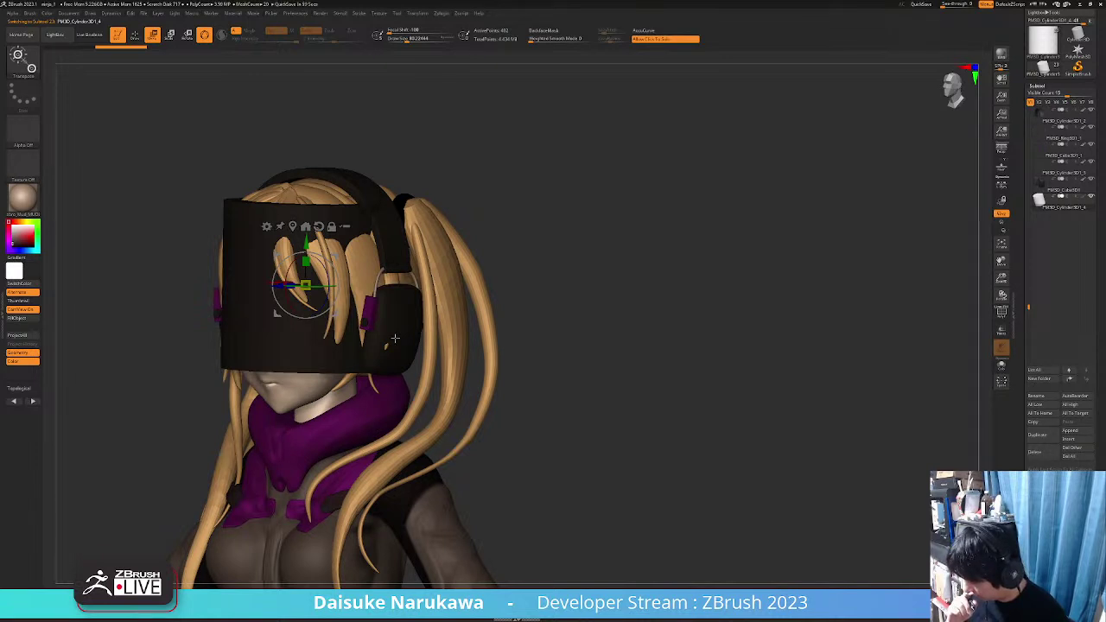
right_drag(395, 338, 122, 334)
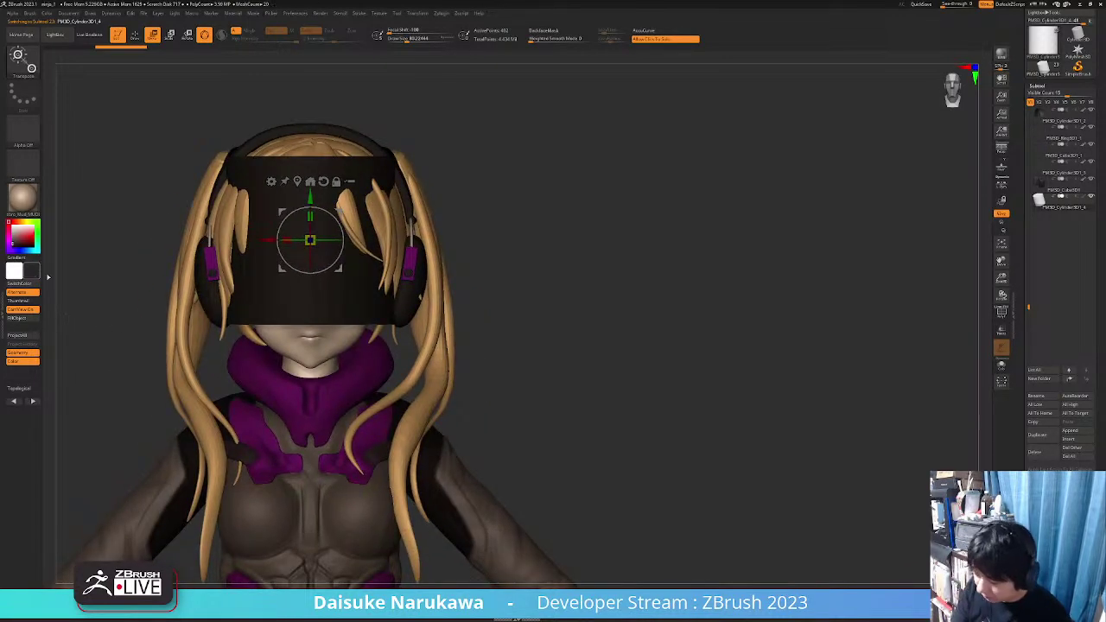
click(31, 318)
Scale the cylinder into a long, very thin vertical rod and move it out beside the character's ear cup
ctrl+right_drag(294, 203, 288, 159)
drag(286, 274, 289, 67)
alt+drag(285, 192, 286, 260)
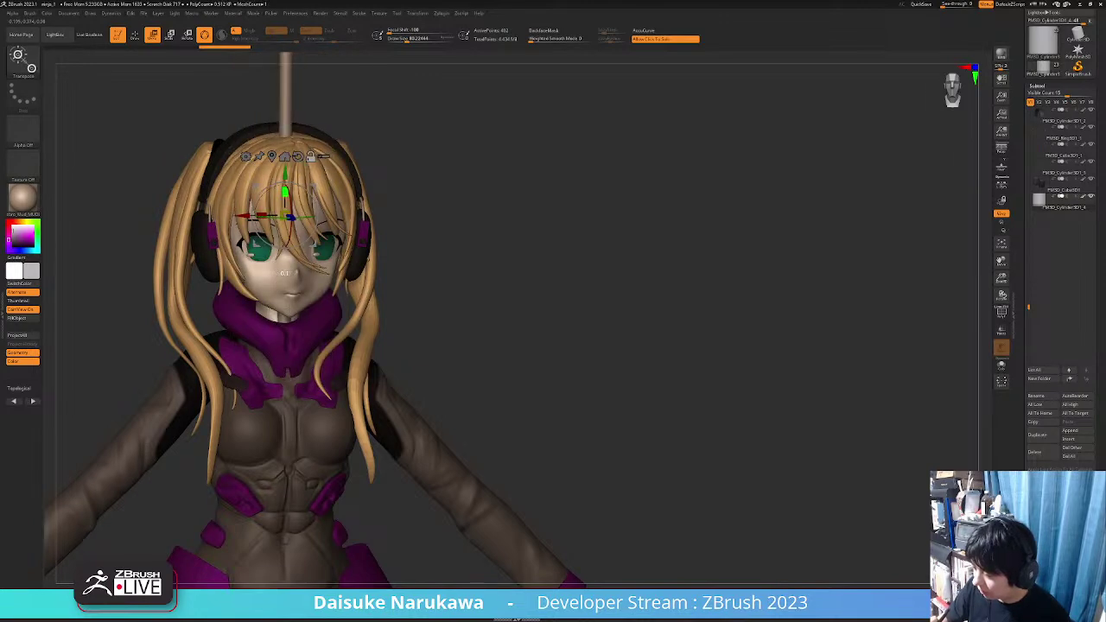
right_drag(303, 259, 268, 233)
drag(242, 277, 360, 277)
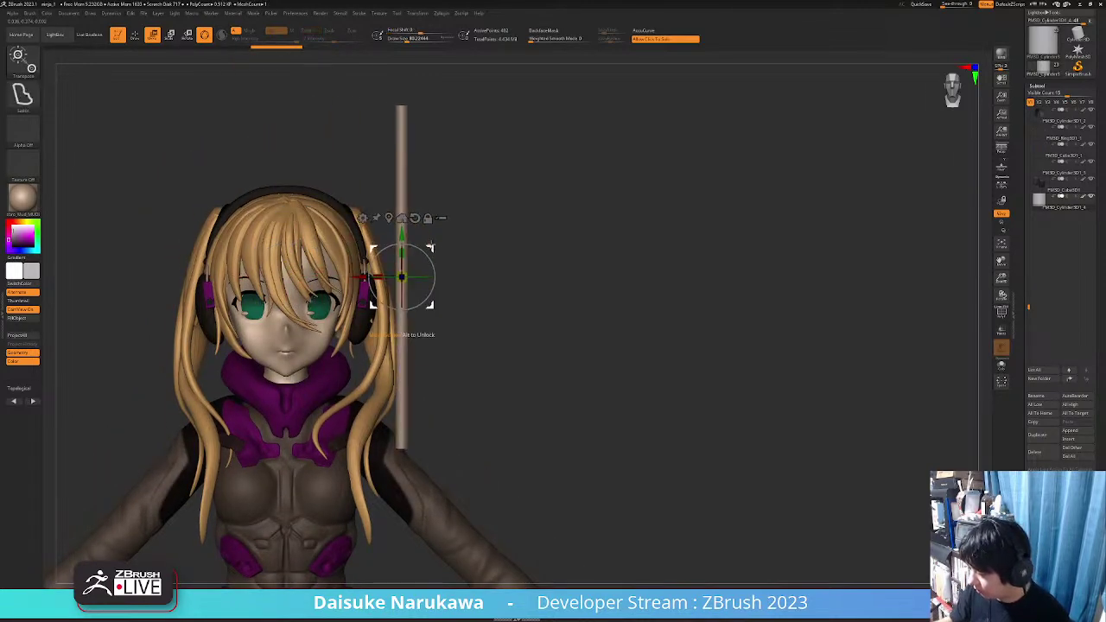
ctrl+right_drag(385, 203, 395, 255)
drag(401, 263, 397, 393)
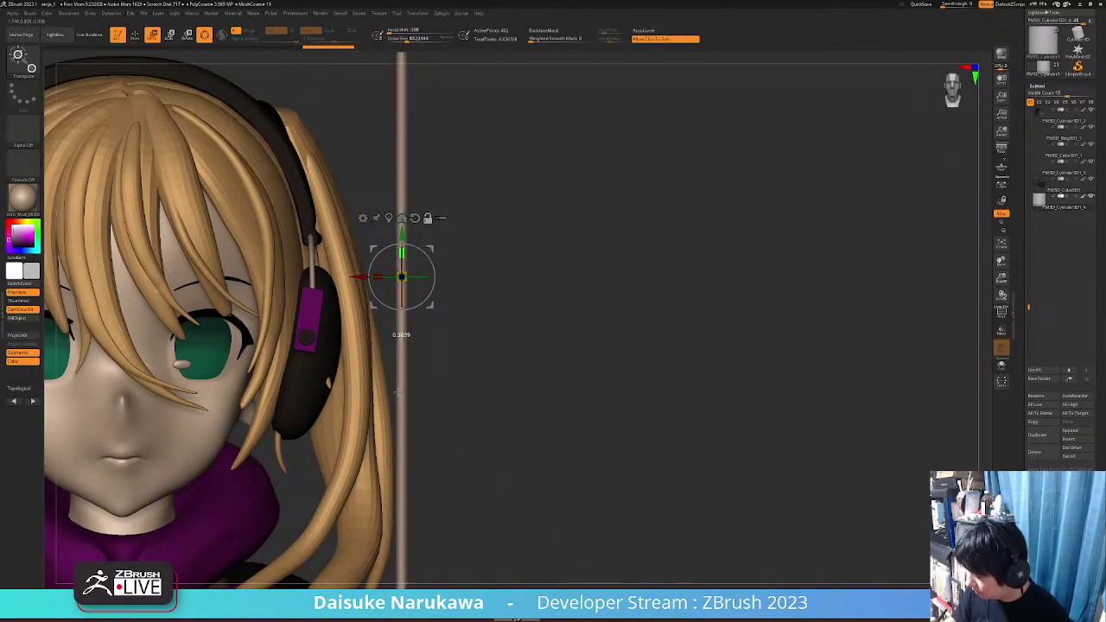
ctrl+right_drag(445, 350, 380, 274)
click(363, 218)
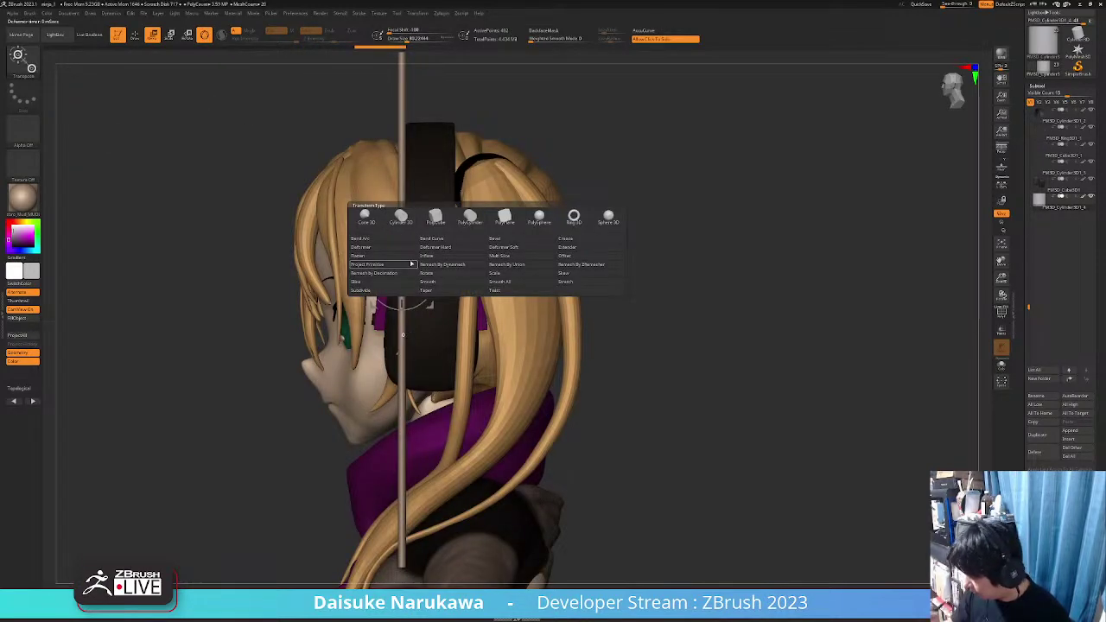
click(389, 245)
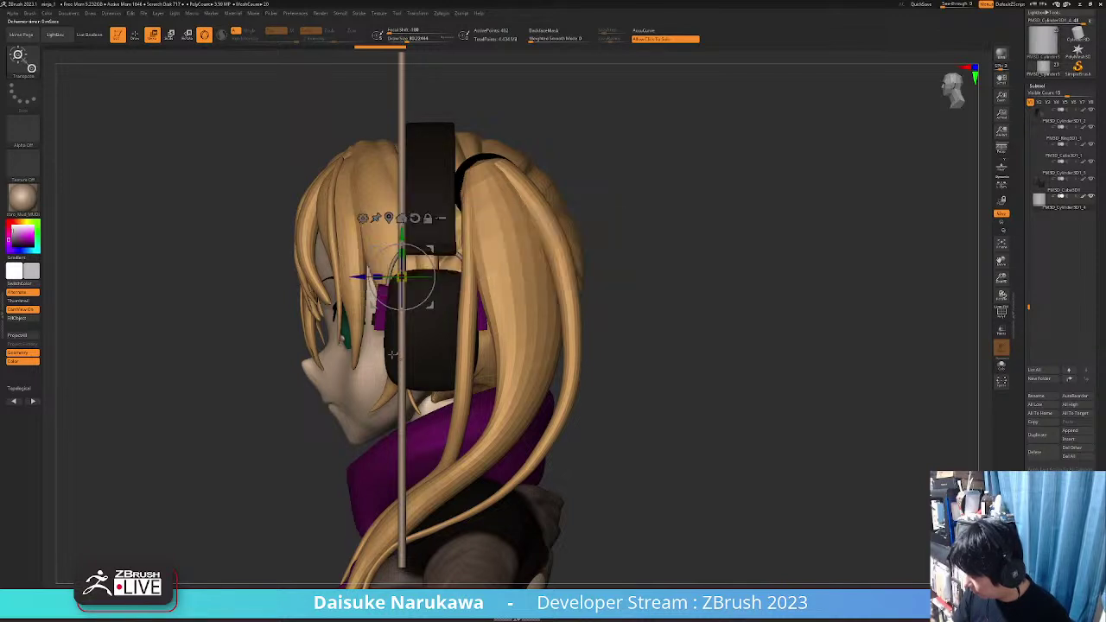
alt+drag(400, 262, 403, 359)
key(ctrl+z)
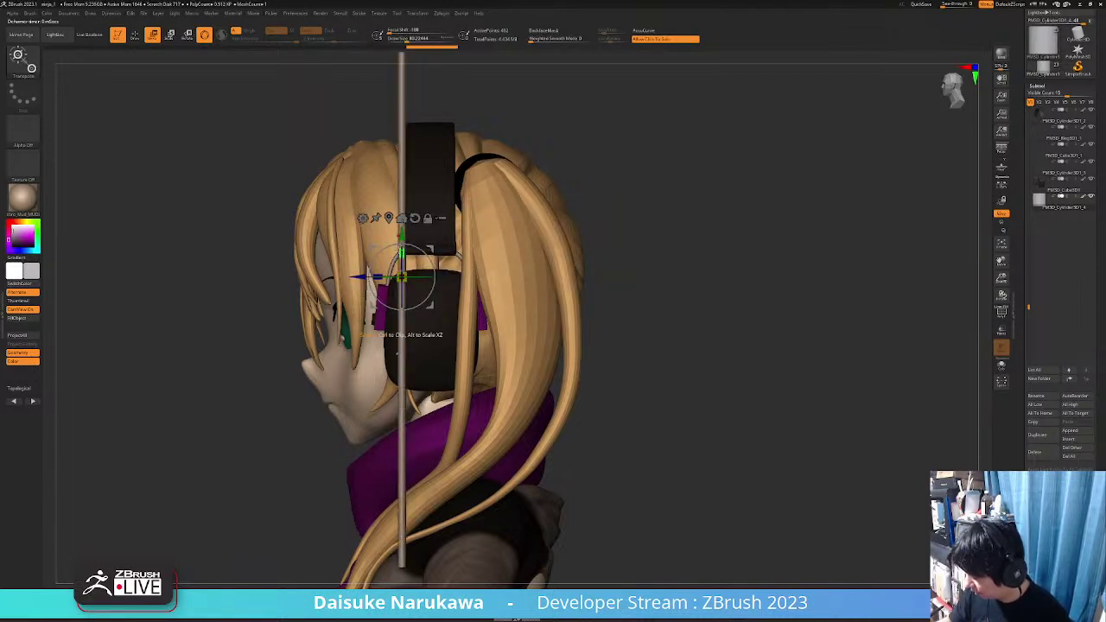
Shorten the rod, rotate it to horizontal across the ear cup and isolate it
drag(401, 254, 407, 374)
shift+drag(427, 255, 447, 324)
key(alt+s)
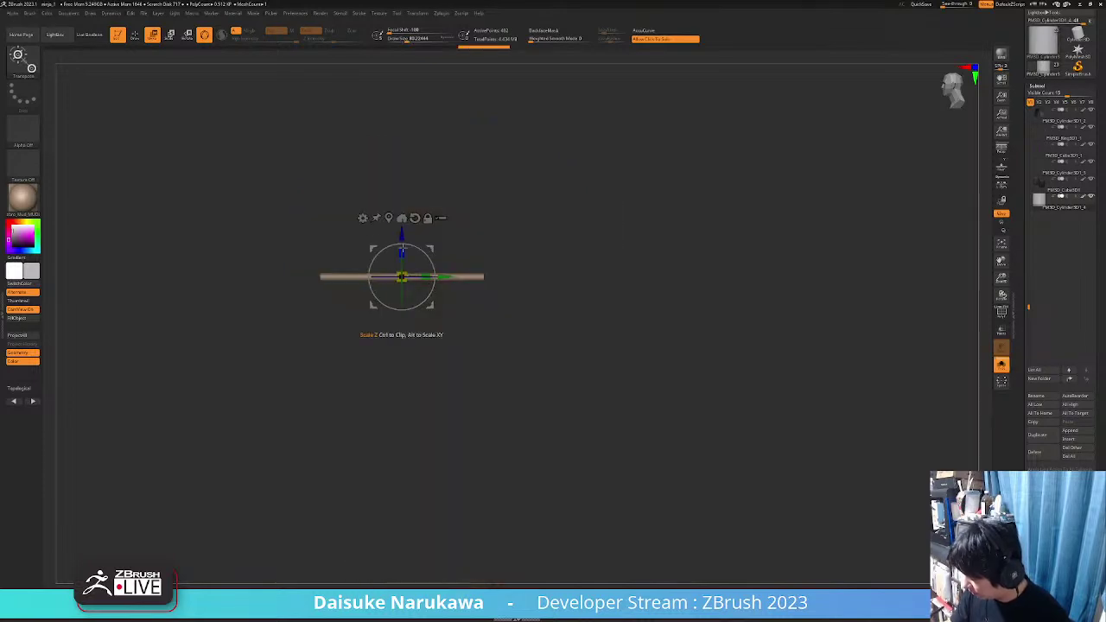
Apply the Bend Curve deformer to the rod, show the whole character again and adjust the curve resolution
click(363, 219)
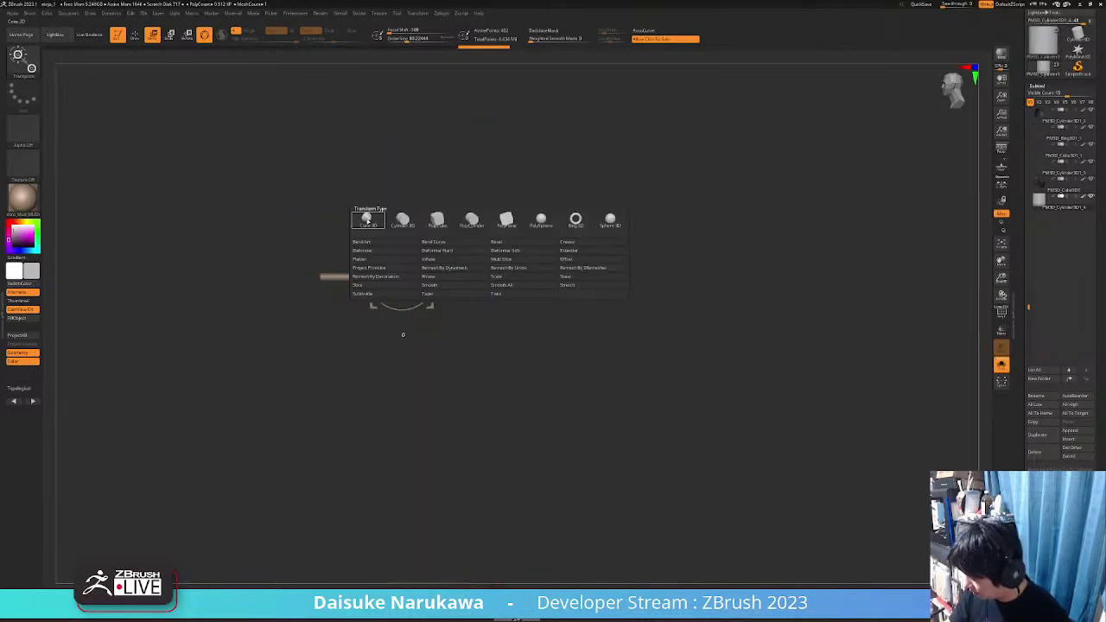
click(450, 243)
key(alt+s)
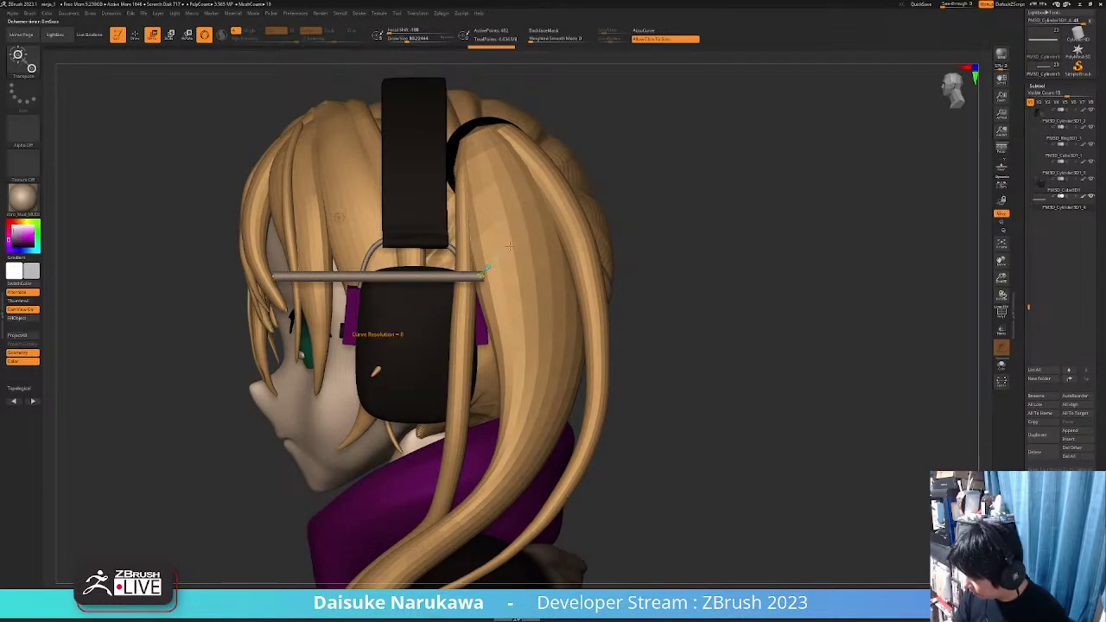
drag(512, 242, 506, 242)
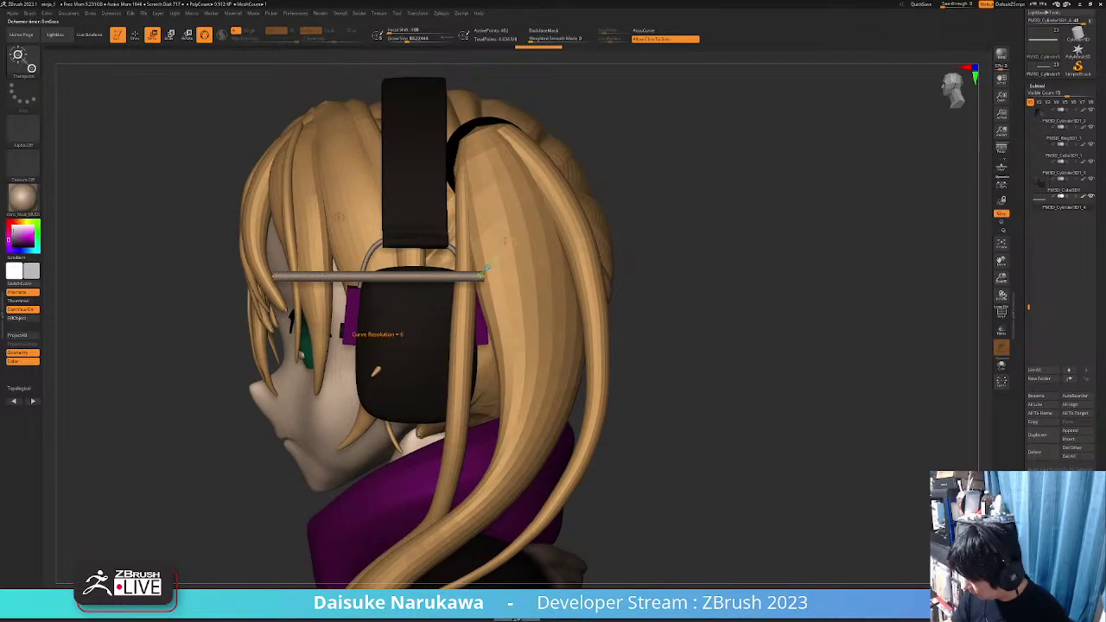
Bend both ends of the rod inward towards the head so it wraps around the ear cup, and finish the deformation
drag(481, 275, 475, 296)
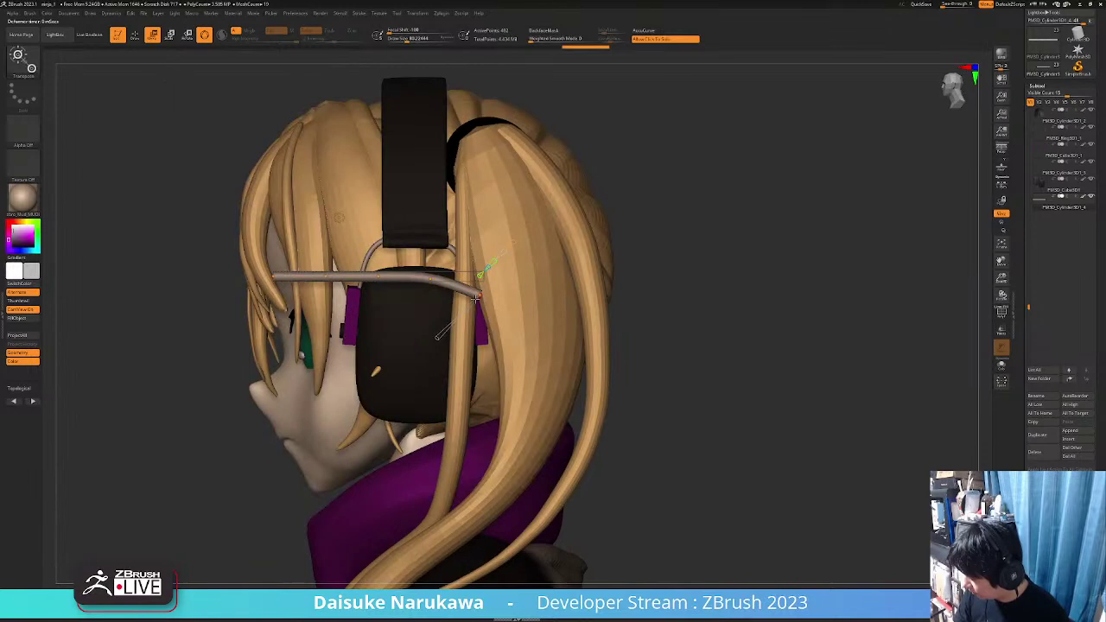
right_drag(475, 297, 477, 373)
drag(479, 300, 482, 227)
drag(436, 290, 428, 276)
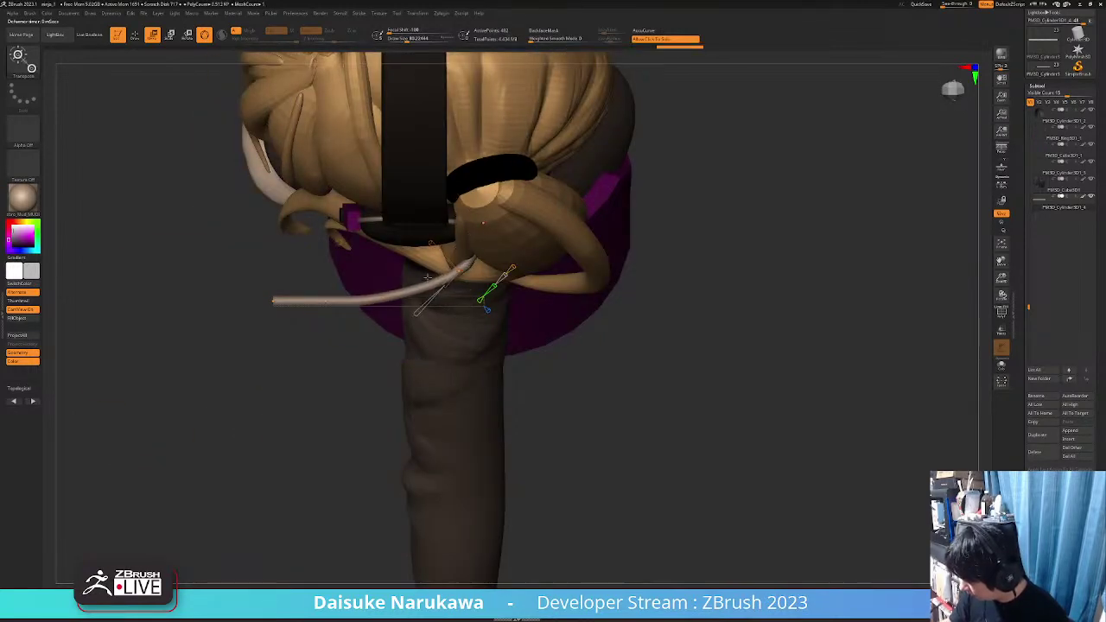
drag(357, 294, 356, 278)
drag(274, 300, 345, 226)
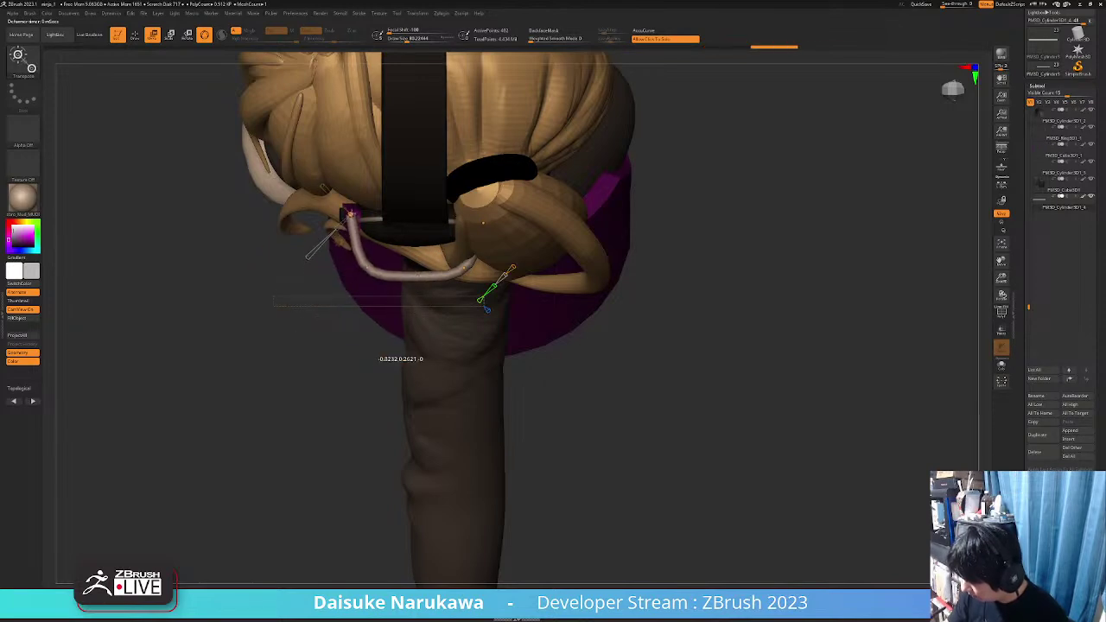
mouse_move(276, 363)
mouse_down()
mouse_move(268, 333)
mouse_move(281, 260)
mouse_move(421, 271)
mouse_move(345, 285)
mouse_move(421, 306)
mouse_move(471, 268)
mouse_up()
key(q)
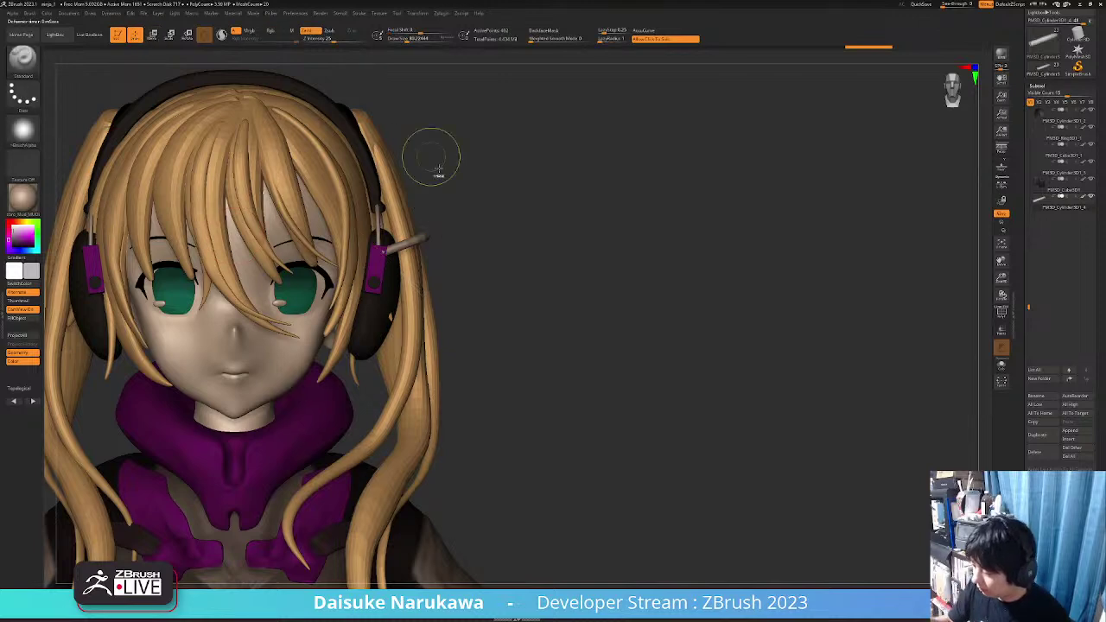
Subdivide the bent rod and fit it at an angle against the purple ear-cup mount, mirrored to the other side
mouse_move(439, 168)
alt+mouse_down()
mouse_move(441, 282)
mouse_move(423, 357)
alt+mouse_up()
key(ctrl+d)
mouse_move(409, 265)
shift+mouse_down()
mouse_move(432, 284)
mouse_move(420, 222)
shift+mouse_up()
key(w)
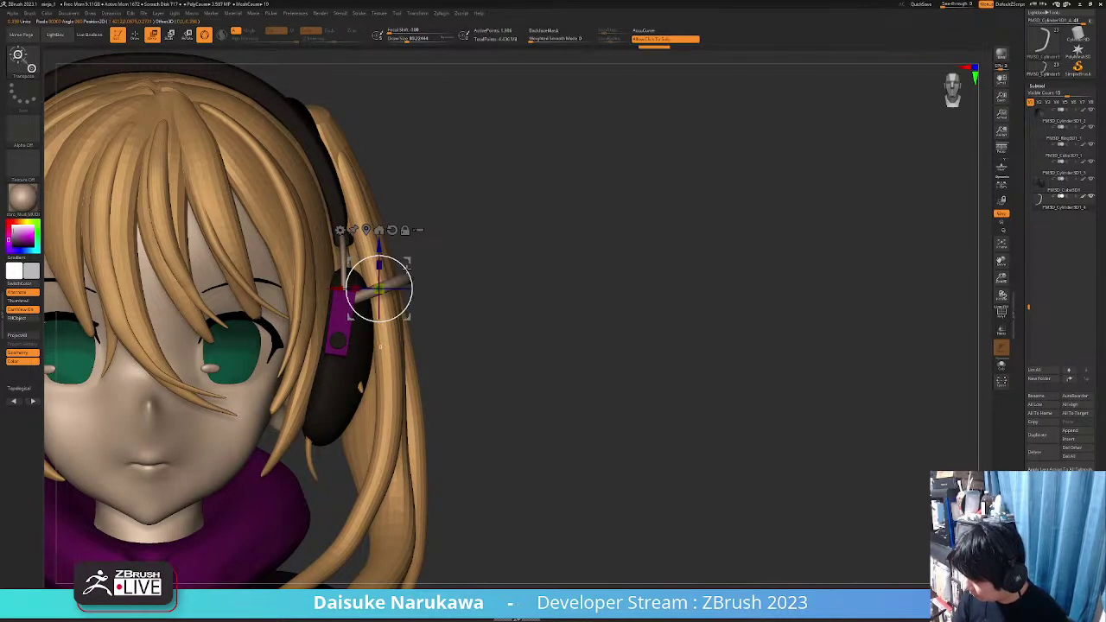
drag(380, 294, 454, 246)
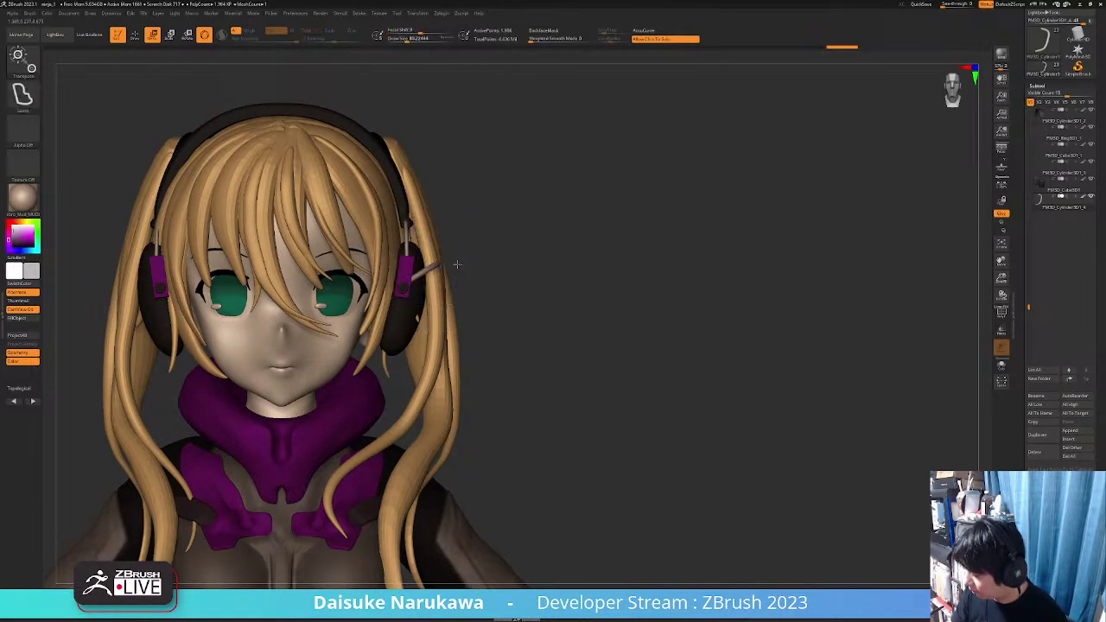
right_drag(458, 265, 497, 281)
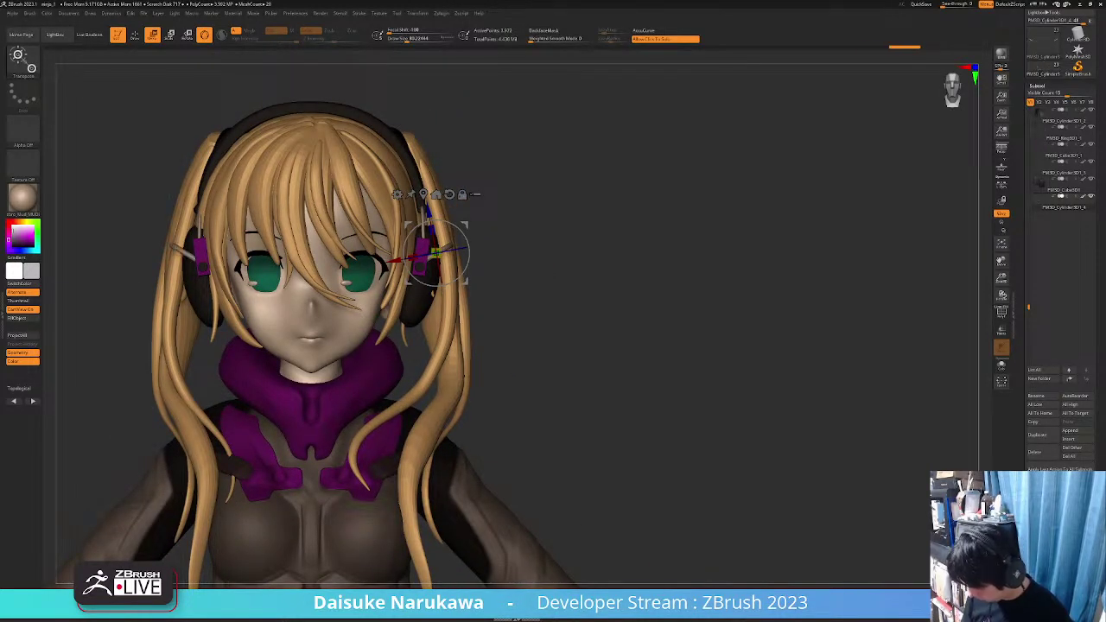
Select the ear cup and insert a Cube3D as a new subtool
ctrl+right_drag(406, 380, 318, 359)
drag(317, 360, 484, 373)
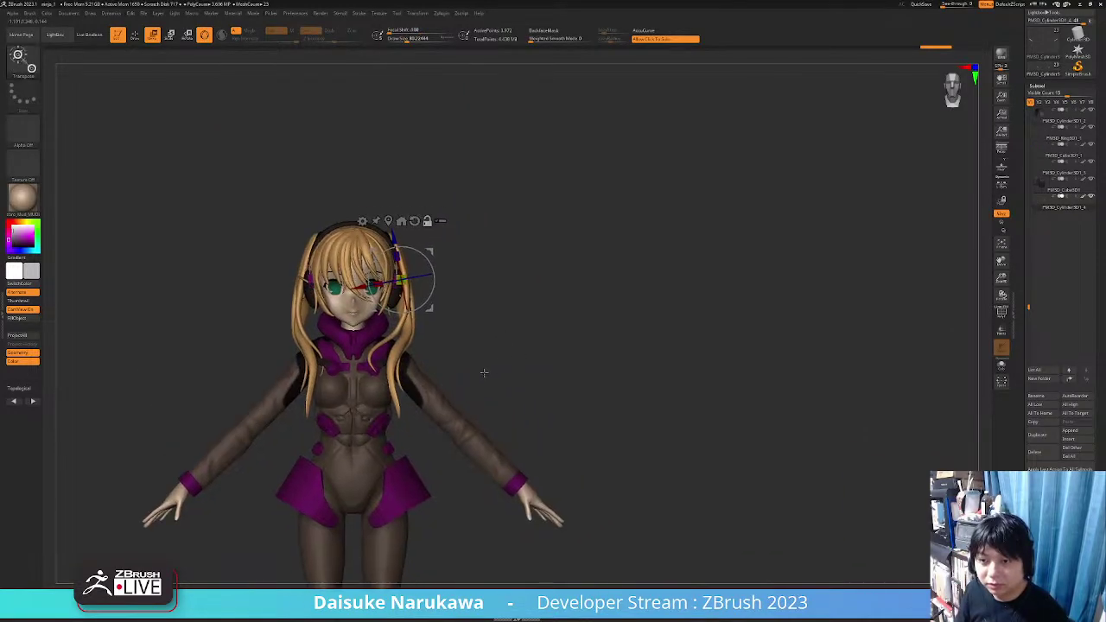
alt+right_drag(446, 344, 410, 312)
click(137, 37)
ctrl+right_drag(391, 270, 311, 299)
alt+click(334, 273)
right_drag(299, 303, 340, 313)
drag(339, 313, 421, 320)
mouse_move(420, 319)
right_down()
mouse_move(436, 313)
mouse_move(350, 264)
mouse_move(348, 282)
mouse_move(398, 314)
mouse_move(387, 275)
right_up()
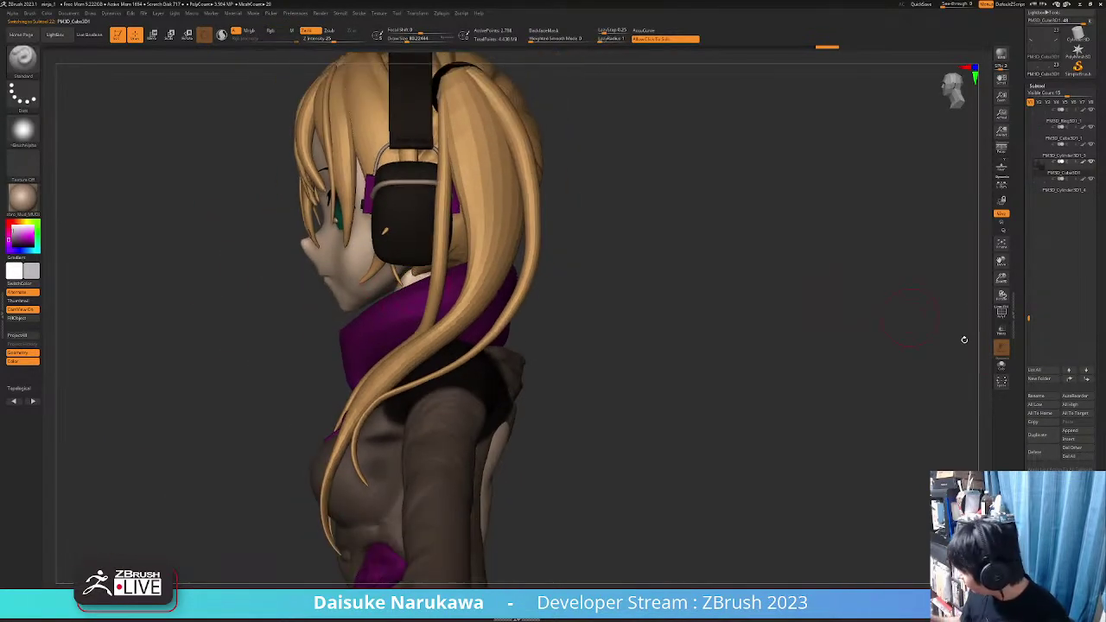
click(1070, 439)
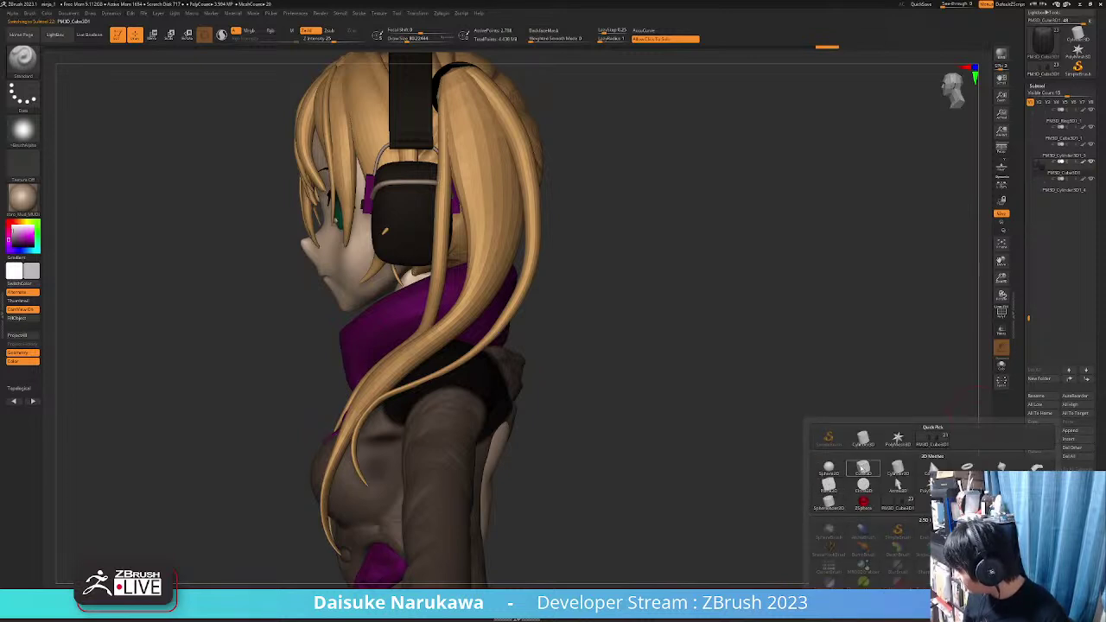
click(863, 469)
drag(625, 382, 467, 238)
Move the new cube from the head centre to the ear cup and scale it down to a small block
click(152, 35)
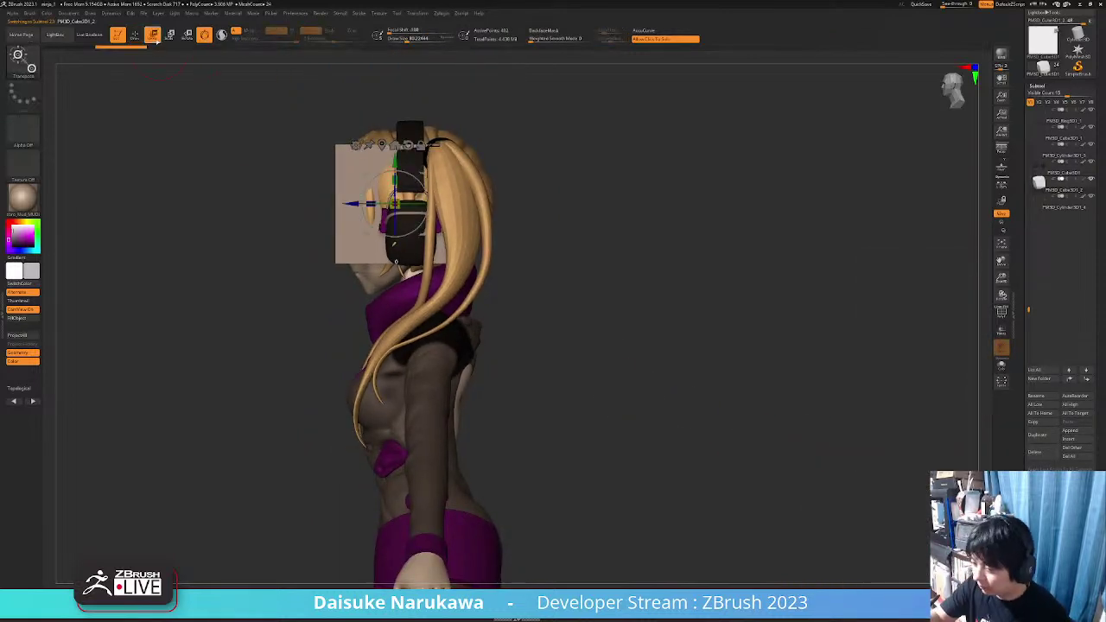
drag(421, 182, 403, 210)
shift+drag(528, 233, 614, 234)
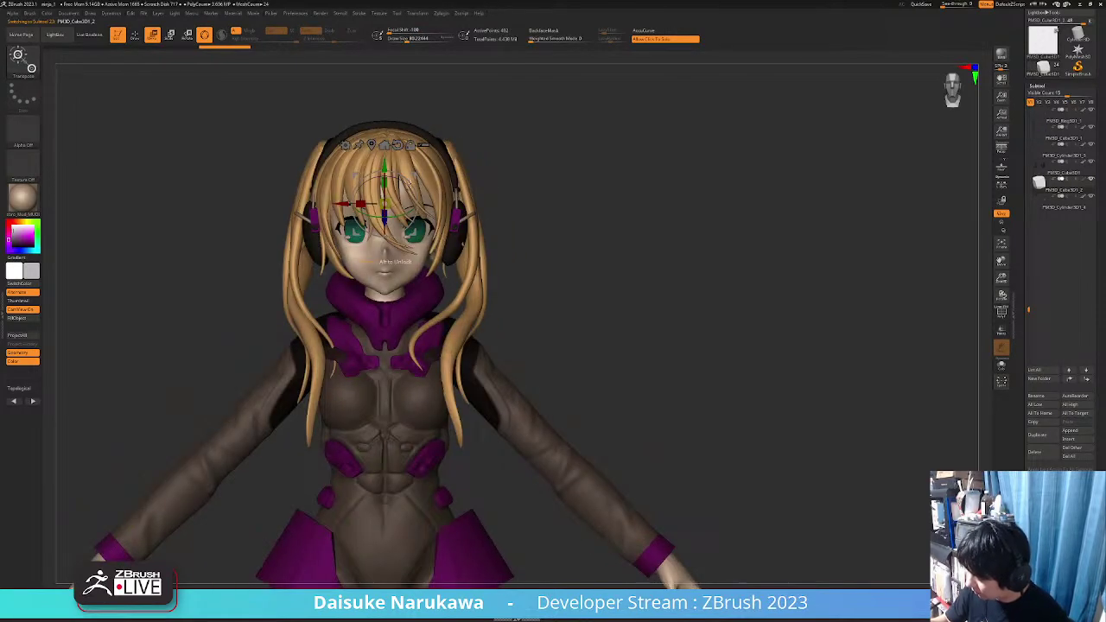
drag(418, 178, 492, 197)
ctrl+right_drag(491, 197, 463, 230)
drag(463, 230, 469, 242)
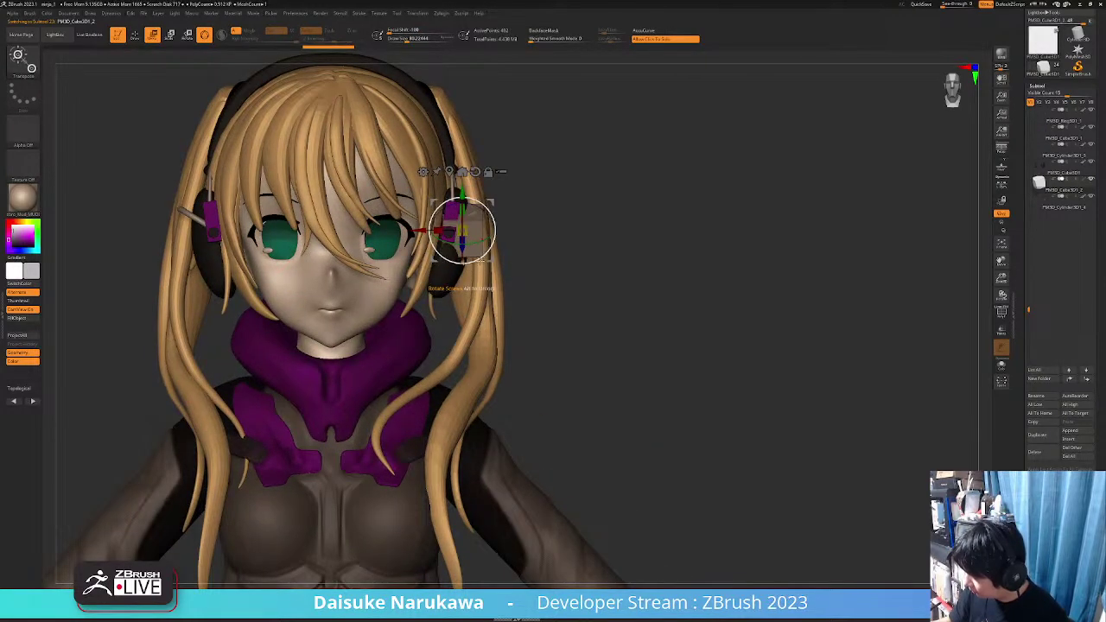
Tilt and stretch the block into a slanted bar and place it at the ear cup's lower front as a microphone arm
right_drag(536, 238, 437, 242)
drag(471, 241, 453, 251)
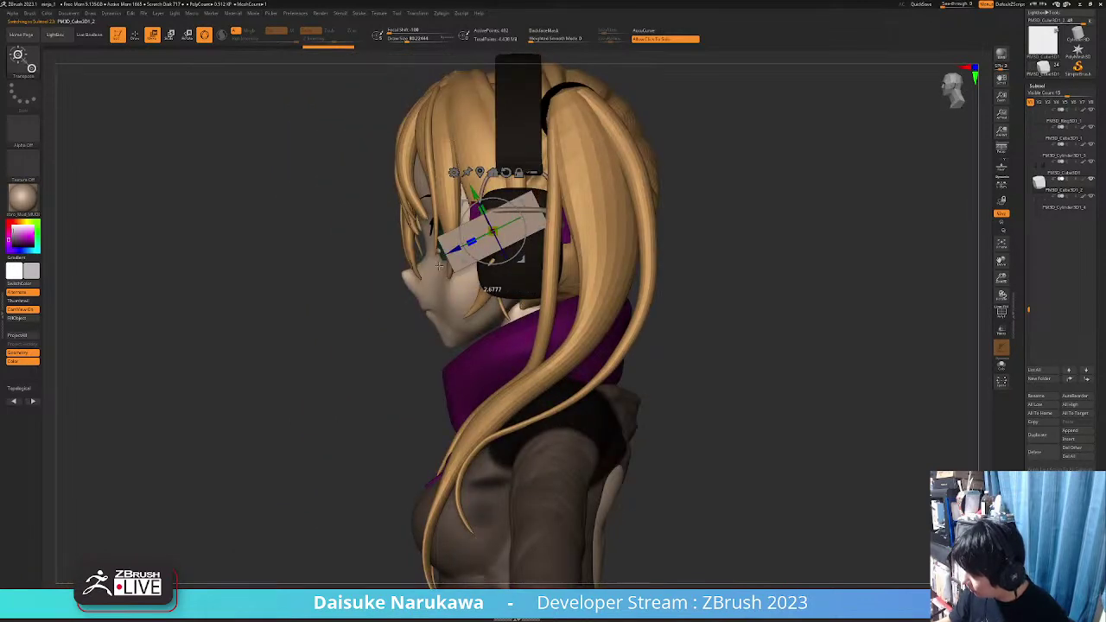
right_drag(466, 244, 541, 212)
drag(539, 210, 486, 226)
right_drag(520, 223, 491, 216)
drag(493, 216, 507, 257)
right_drag(507, 256, 513, 255)
drag(508, 256, 499, 256)
Rotate the microphone bar to follow the line of the cheek towards the mouth
right_drag(498, 259, 604, 265)
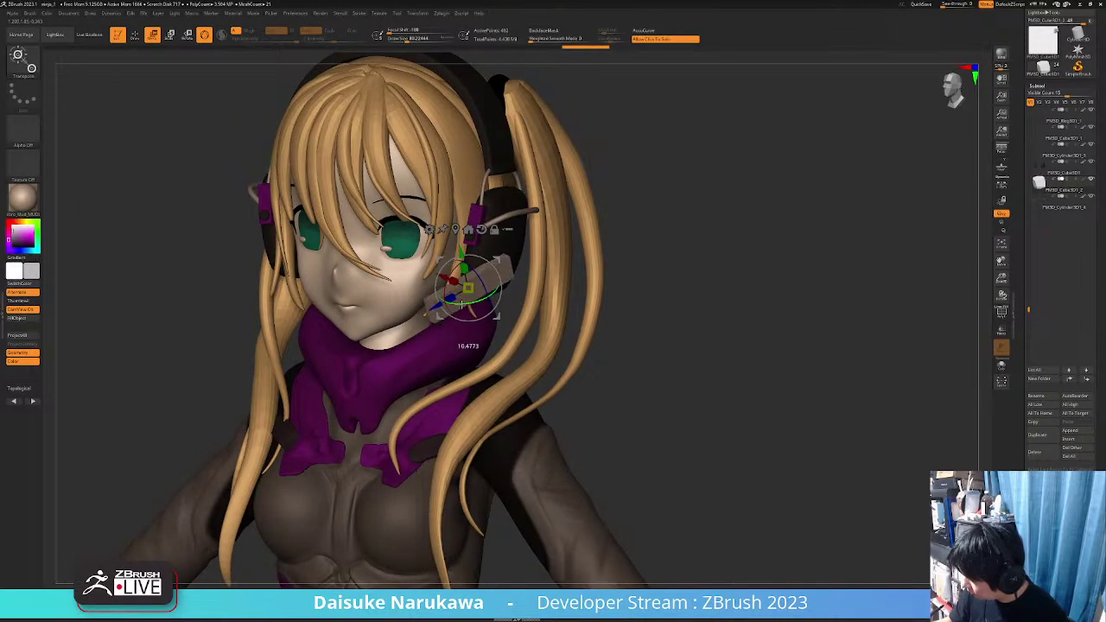
drag(462, 304, 464, 303)
right_drag(484, 304, 465, 309)
drag(463, 304, 471, 302)
Apply the Taper deformer to the microphone bar and narrow its front end near the mouth
ctrl+right_drag(518, 199, 540, 221)
right_drag(540, 220, 472, 191)
click(415, 211)
click(415, 210)
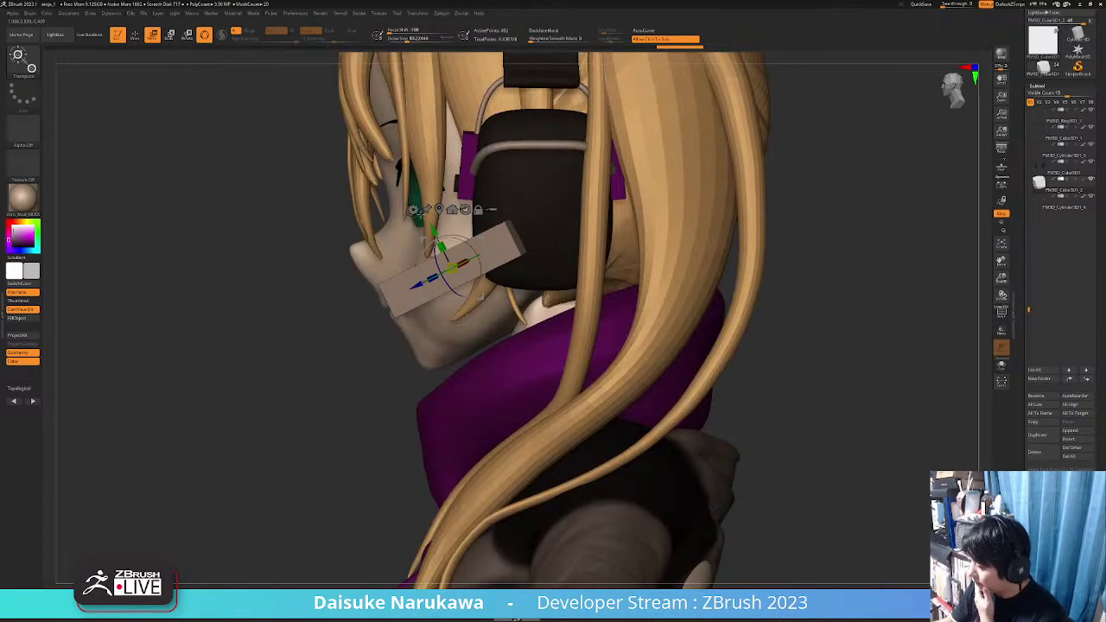
click(413, 210)
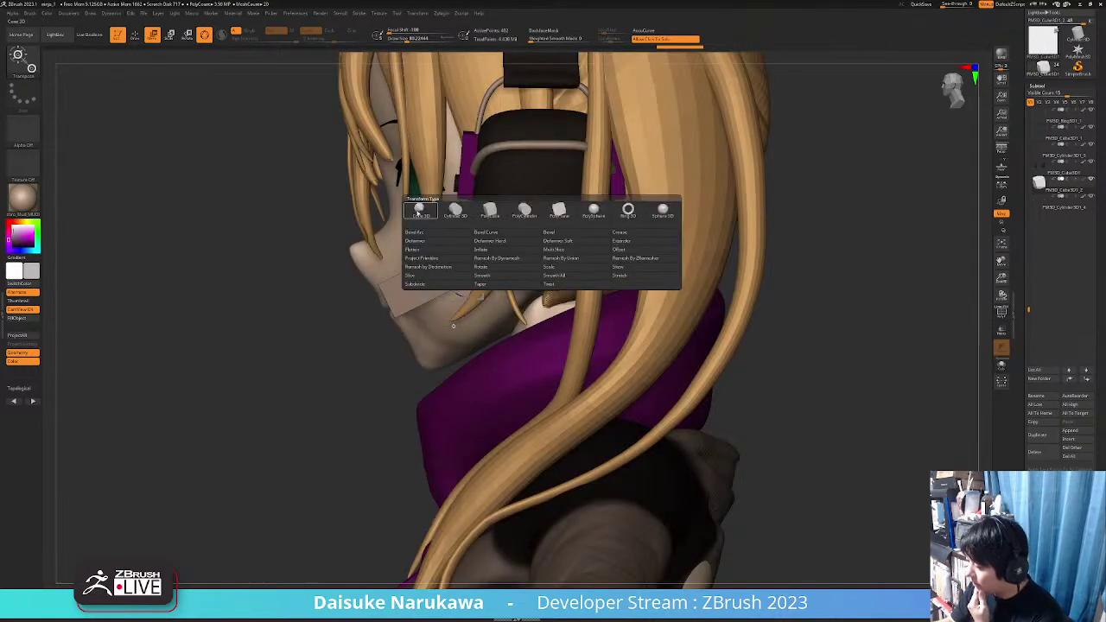
click(503, 282)
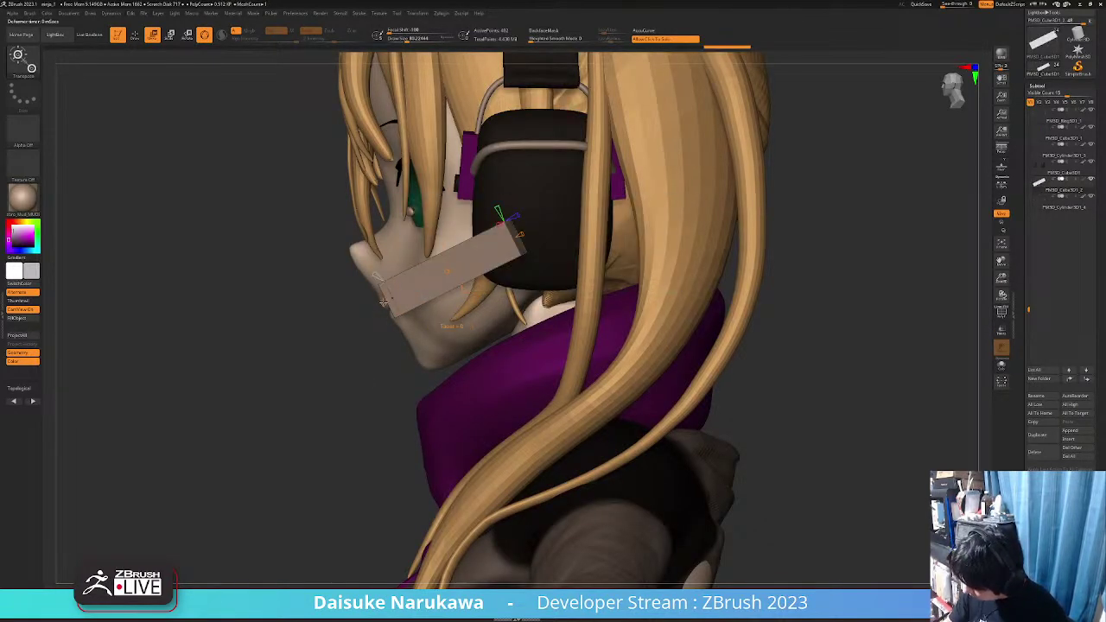
mouse_move(383, 302)
mouse_down()
mouse_move(388, 311)
mouse_move(401, 294)
mouse_up()
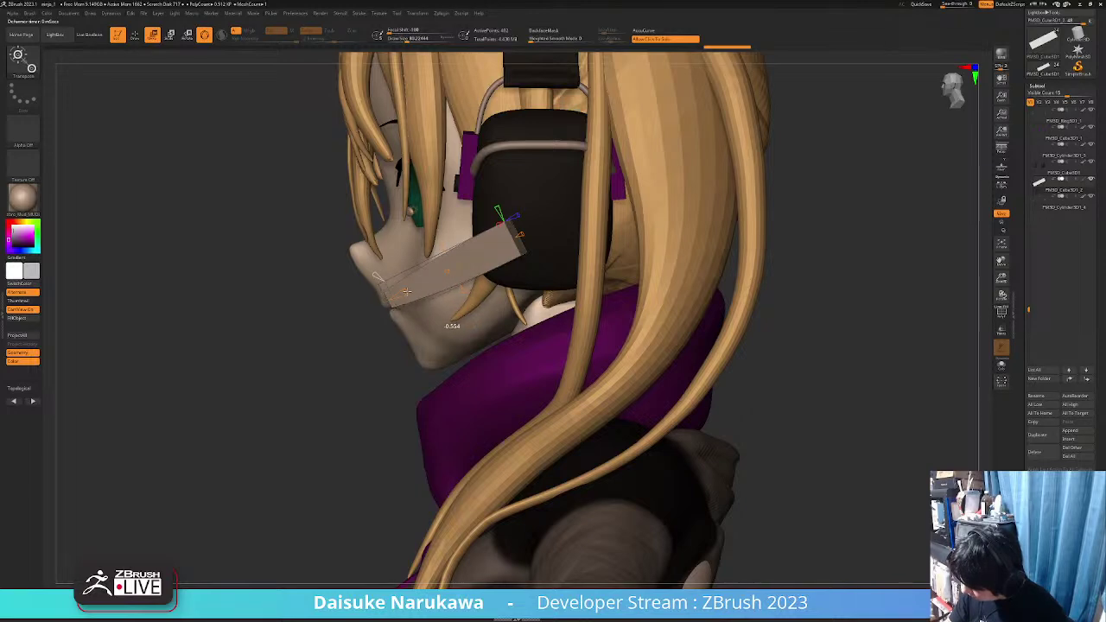
drag(299, 339, 415, 344)
drag(521, 210, 395, 230)
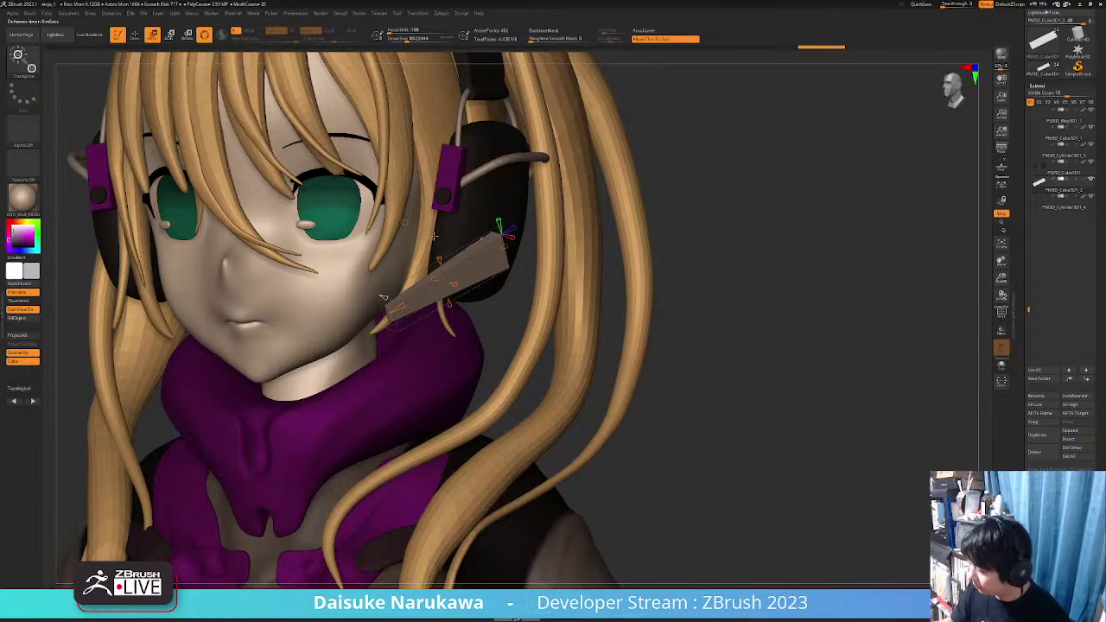
Bend the microphone bar's front end inward with the deformer's control points so it curves around the jaw
click(405, 223)
click(519, 225)
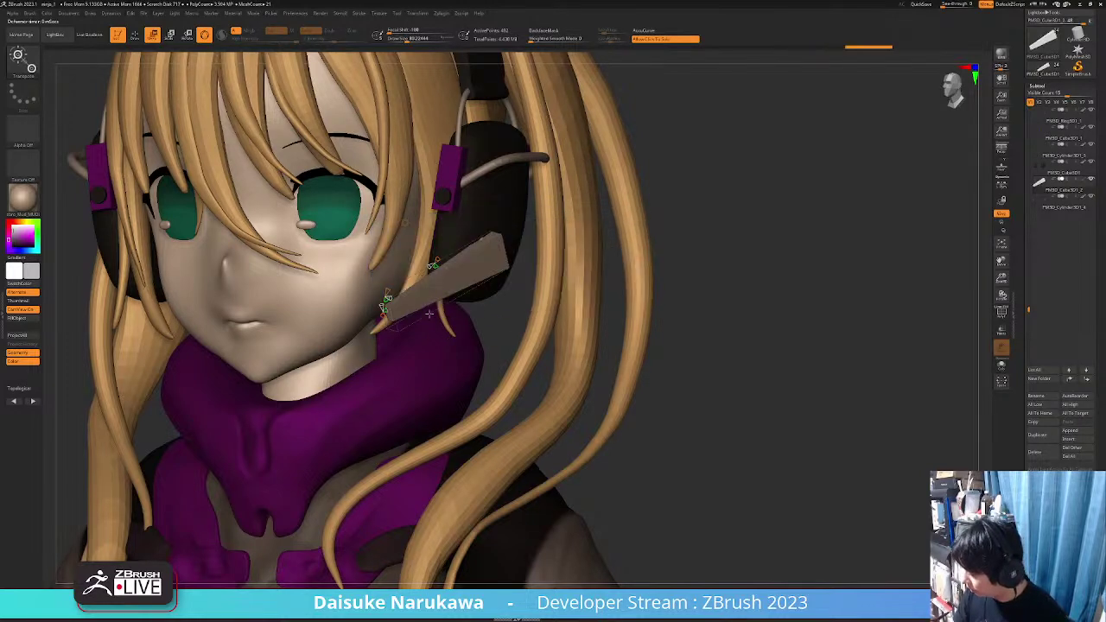
right_drag(458, 241, 433, 363)
click(406, 231)
click(462, 267)
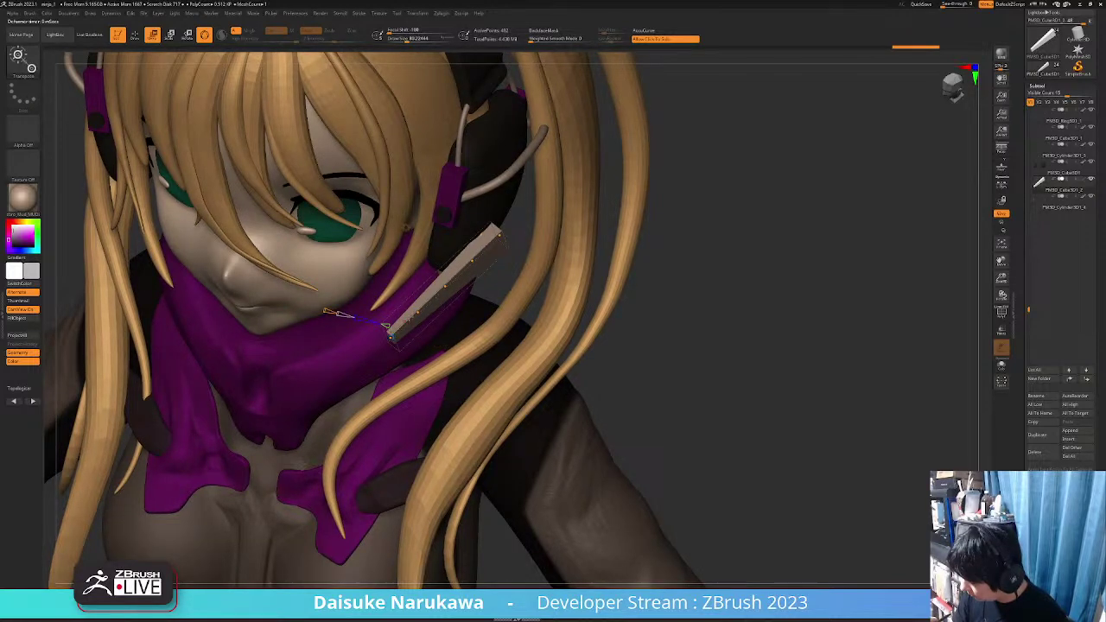
drag(389, 336, 373, 329)
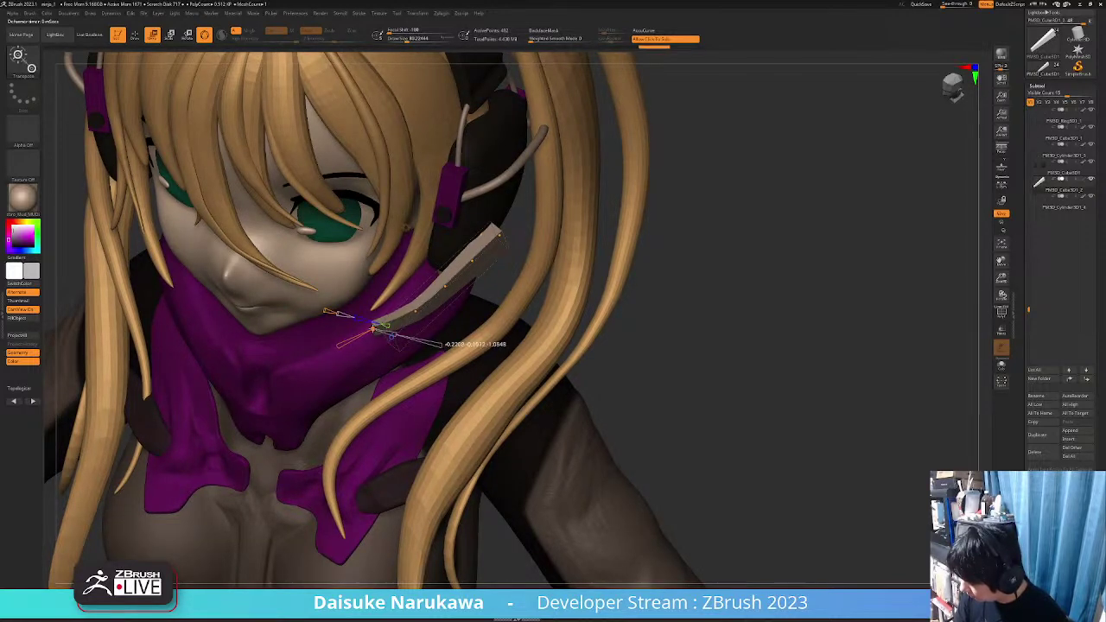
right_drag(411, 317, 446, 303)
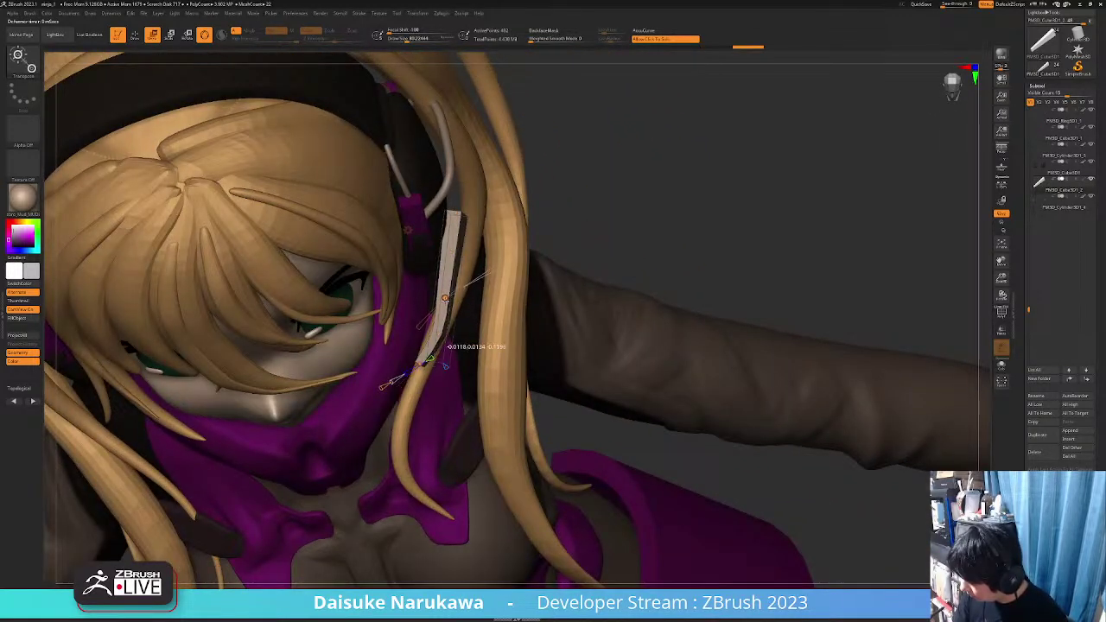
drag(443, 313, 442, 319)
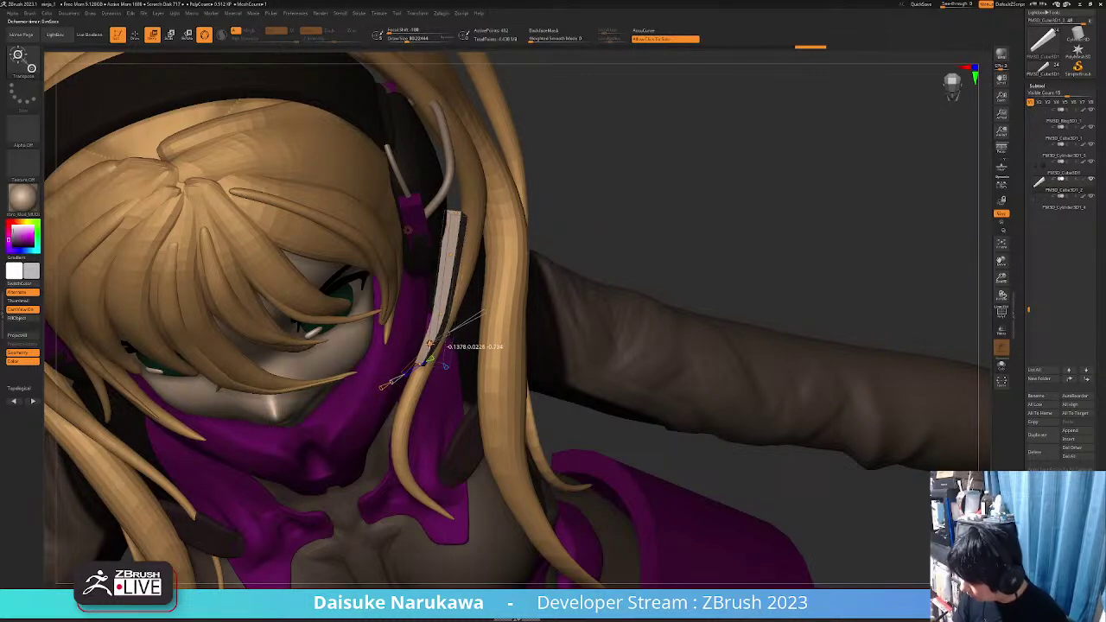
mouse_move(419, 363)
ctrl+right_down()
mouse_move(449, 173)
mouse_move(389, 152)
mouse_move(423, 147)
mouse_move(389, 144)
mouse_move(393, 277)
ctrl+right_up()
key(q)
Subdivide the curved microphone arm and mirror it to the other side of the head
mouse_move(394, 276)
right_down()
mouse_move(468, 303)
mouse_move(376, 268)
mouse_move(481, 300)
mouse_move(475, 226)
right_up()
key(ctrl+d)
drag(473, 227, 446, 200)
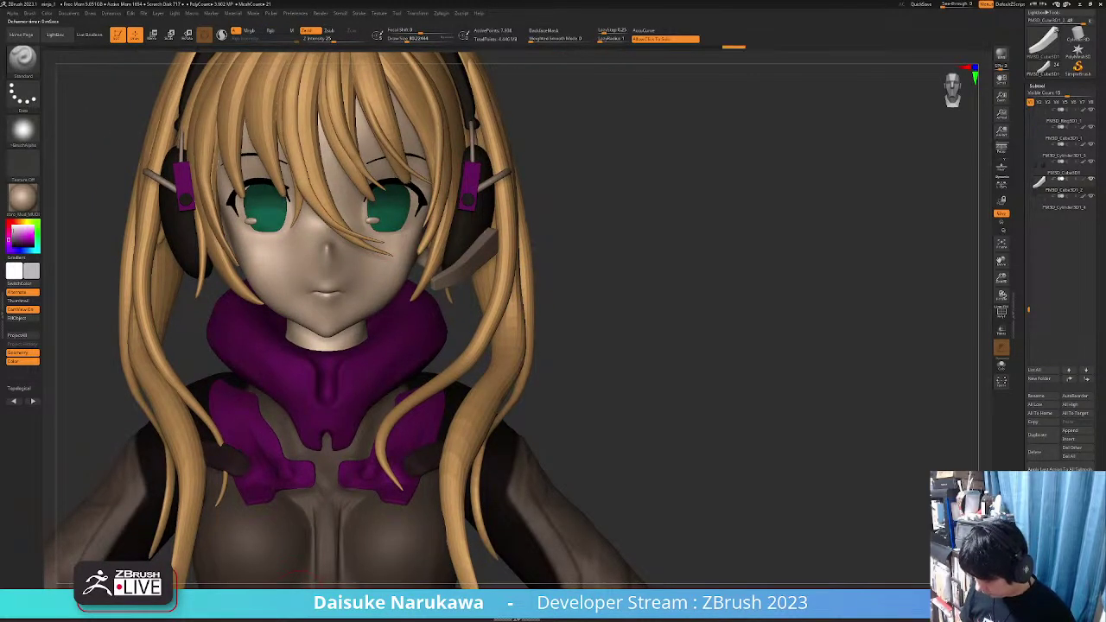
click(298, 603)
right_drag(380, 386, 377, 357)
Shift the mirrored pair of microphone arms inward so they sit closer to the cheeks
click(153, 36)
right_drag(529, 259, 532, 219)
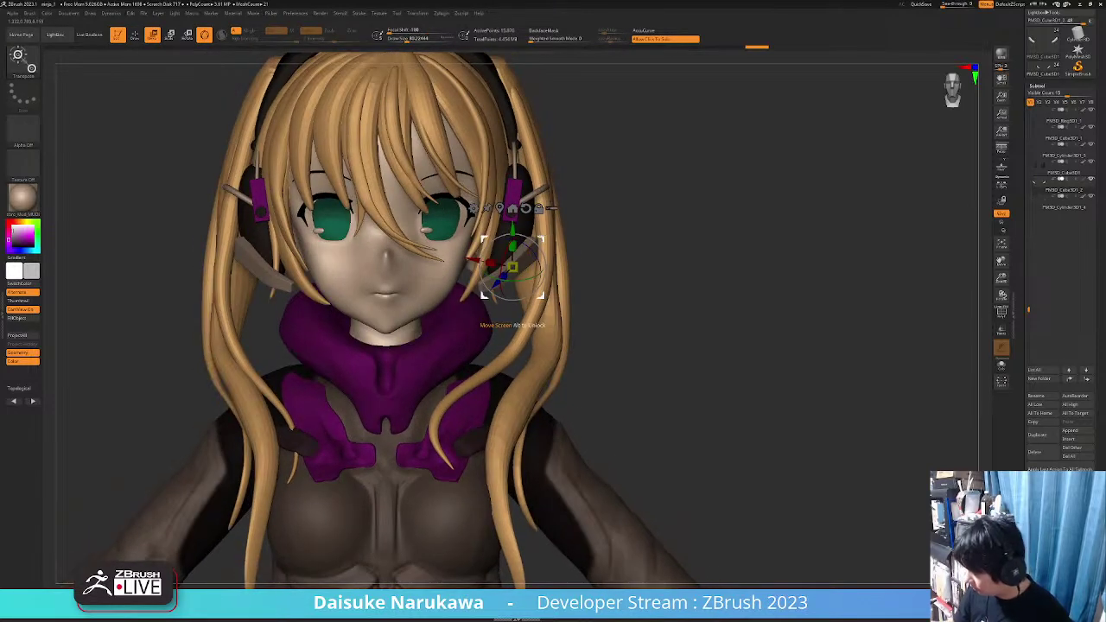
click(526, 209)
drag(474, 268, 444, 268)
ctrl+right_drag(461, 302, 273, 299)
key(q)
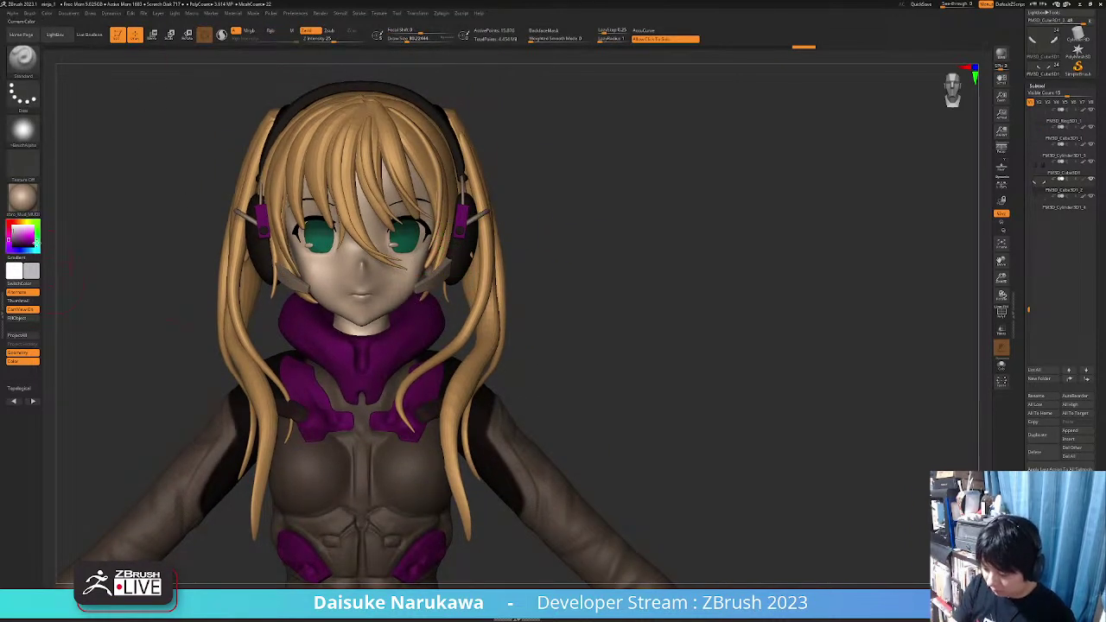
Sample the collar's purple and fill both microphone arms with it
drag(33, 271, 310, 351)
click(51, 16)
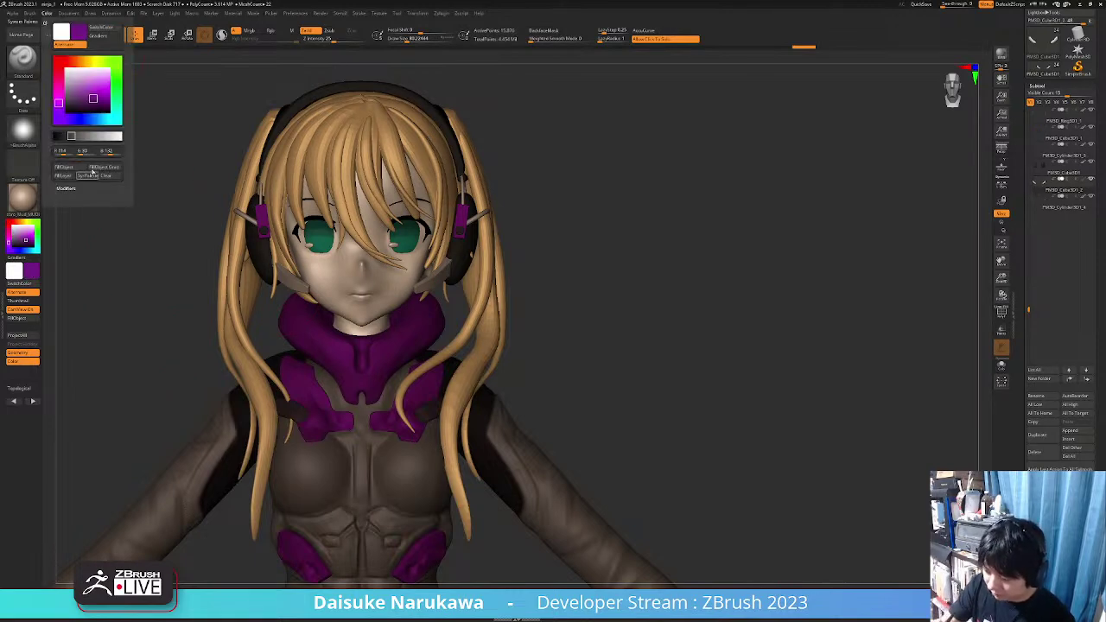
click(94, 175)
mouse_move(418, 285)
ctrl+right_down()
mouse_move(424, 371)
mouse_move(399, 313)
ctrl+right_up()
right_drag(399, 313, 329, 322)
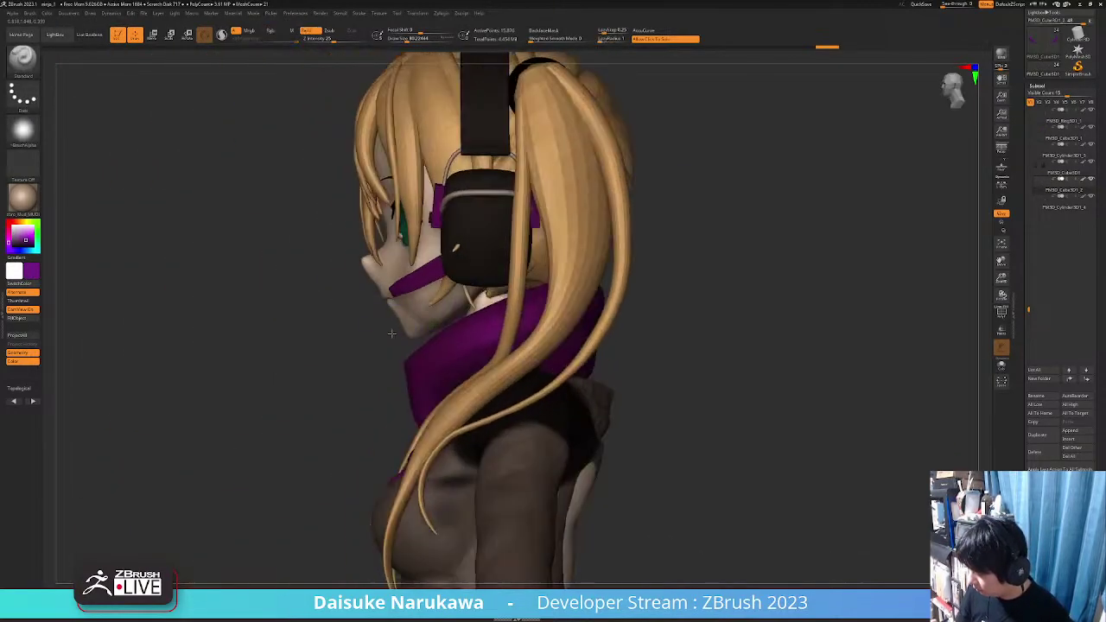
alt+right_drag(413, 338, 390, 354)
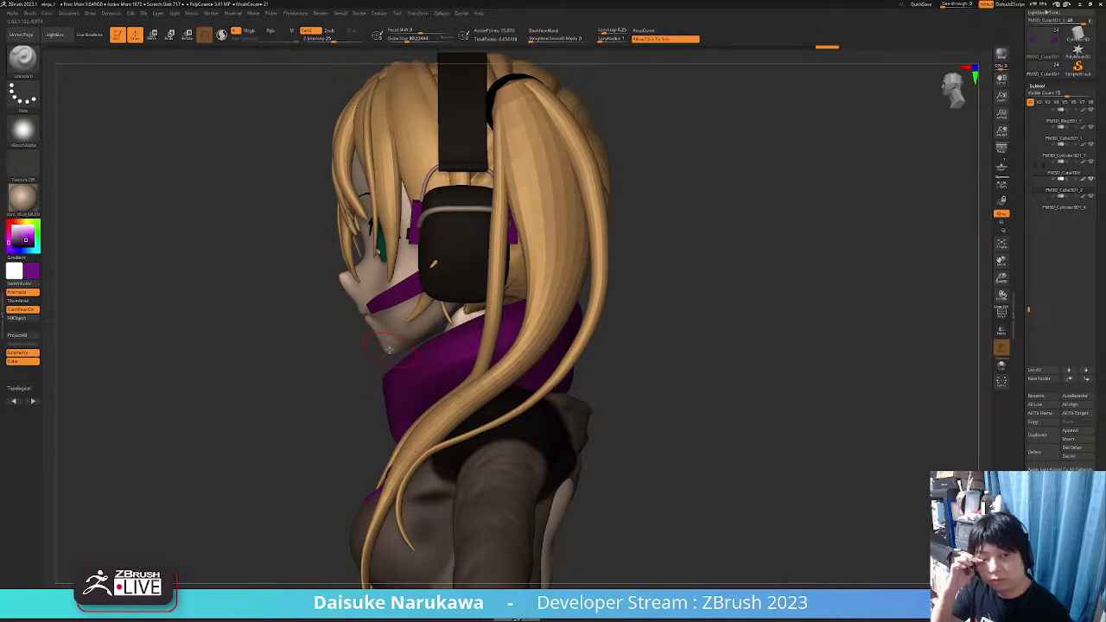
Try to raise the purple collar over the lower part of the face
mouse_move(475, 354)
right_down()
mouse_move(344, 341)
mouse_move(395, 339)
mouse_move(375, 332)
mouse_move(384, 364)
mouse_move(430, 363)
mouse_move(425, 322)
mouse_move(345, 299)
mouse_move(384, 293)
right_up()
alt+click(377, 330)
alt+click(424, 322)
key(w)
drag(381, 291, 381, 261)
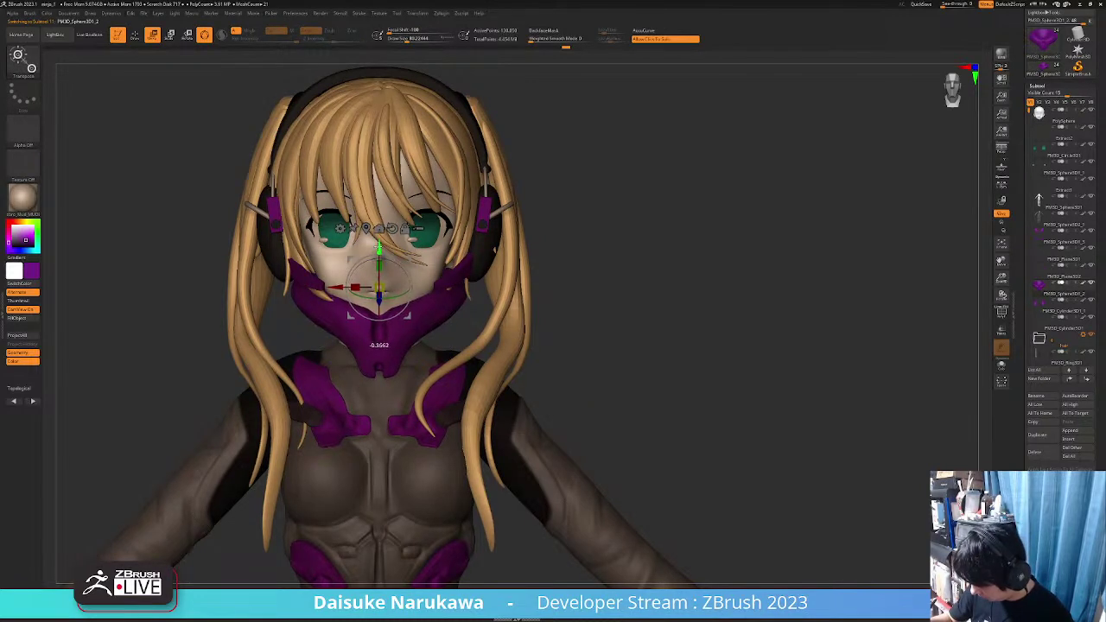
mouse_move(436, 356)
right_down()
mouse_move(423, 358)
mouse_move(445, 362)
mouse_move(447, 321)
mouse_move(426, 327)
mouse_move(426, 246)
mouse_move(458, 194)
mouse_move(467, 233)
right_up()
Make the head the active subtool and show it alone
click(136, 36)
alt+click(468, 234)
right_drag(483, 272, 397, 307)
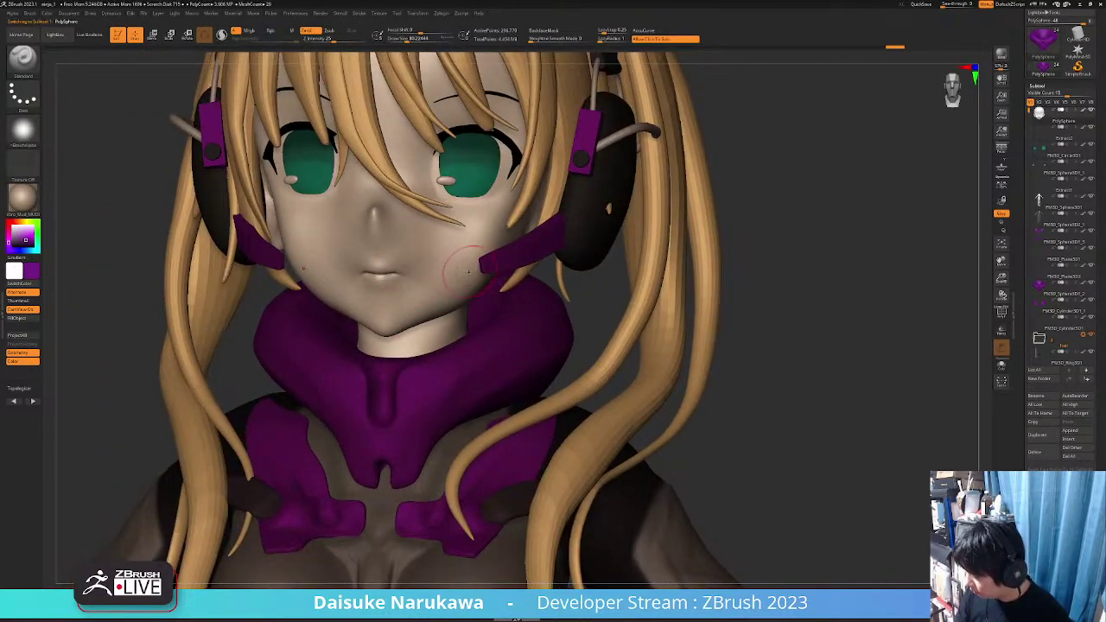
right_drag(464, 253, 469, 257)
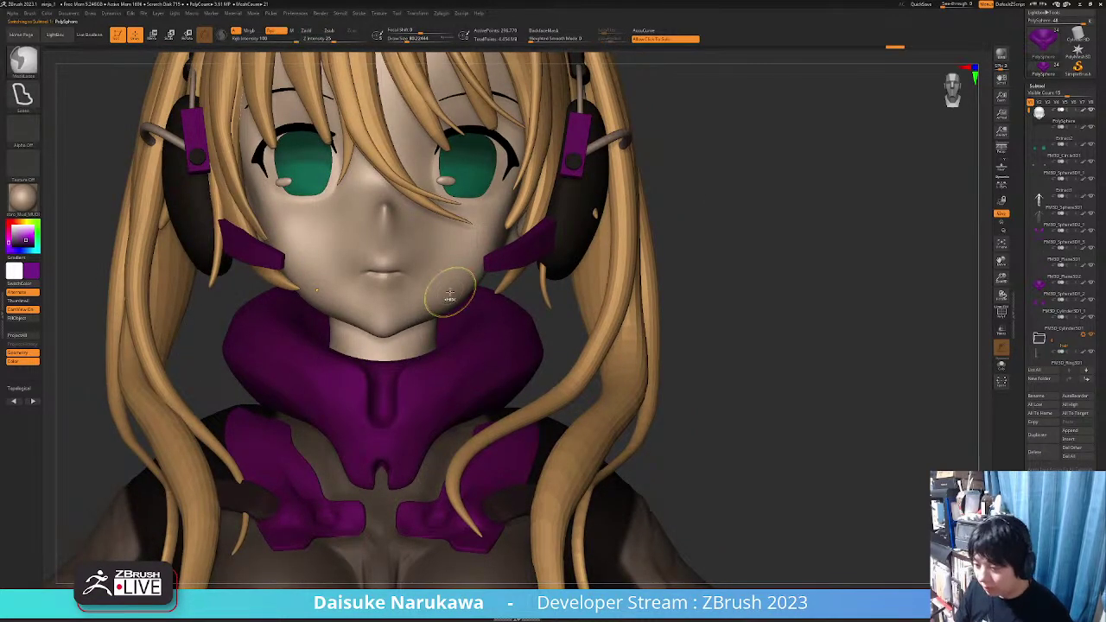
key(alt+s)
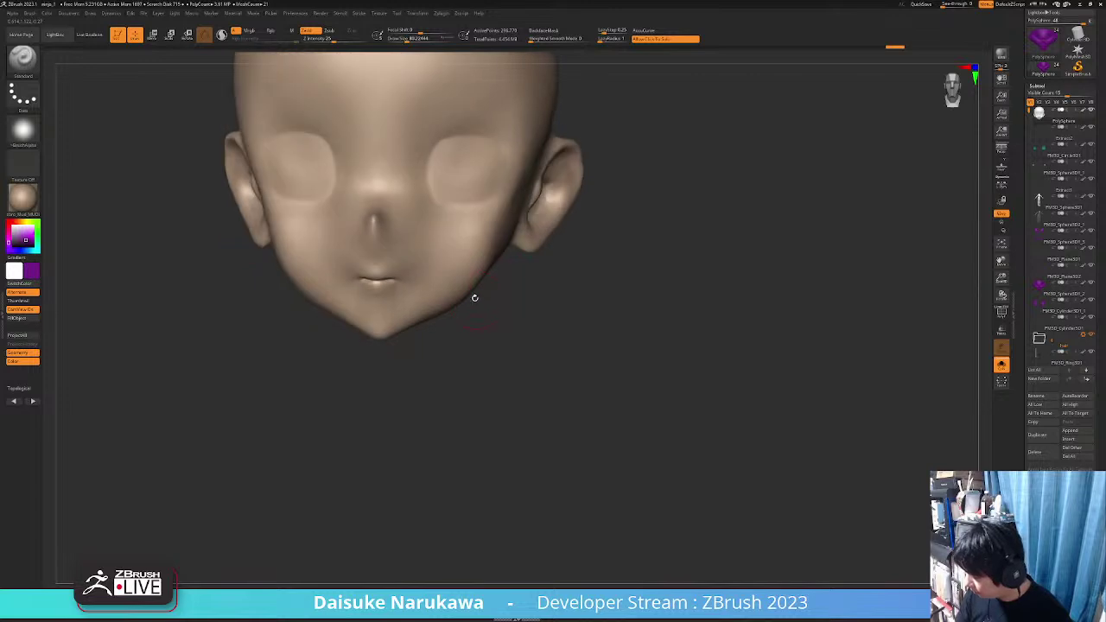
Paint a symmetrical mask band with a smaller freehand mask brush along the jawline from chin towards the ears
ctrl+click(24, 62)
ctrl+click(136, 71)
click(403, 39)
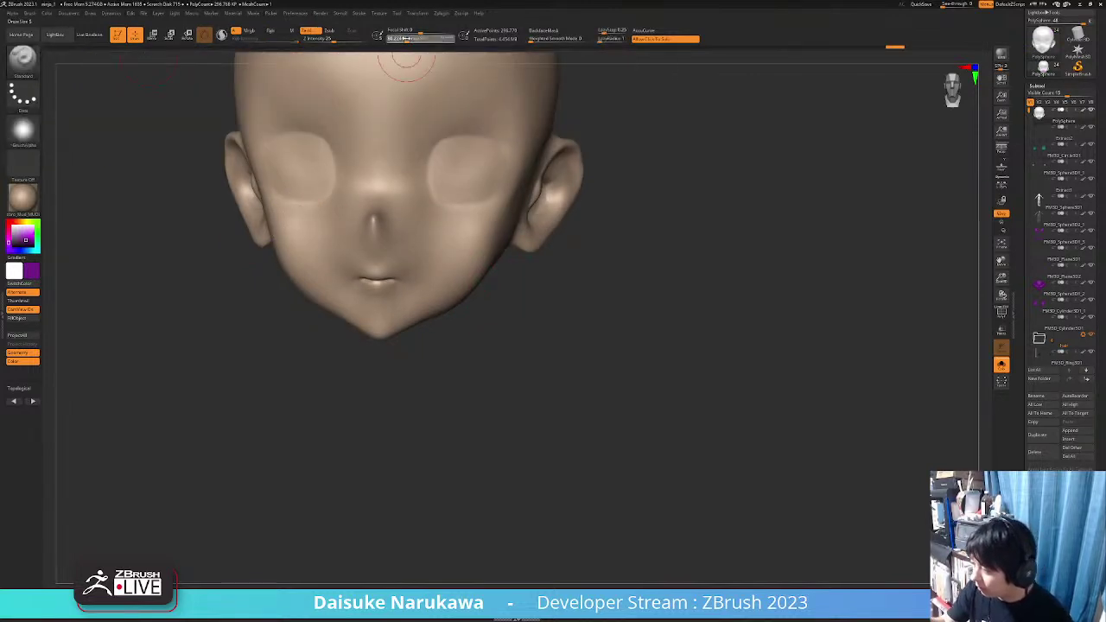
mouse_move(536, 289)
mouse_down()
mouse_move(421, 284)
mouse_move(396, 329)
mouse_move(454, 296)
mouse_move(380, 318)
mouse_move(401, 335)
mouse_up()
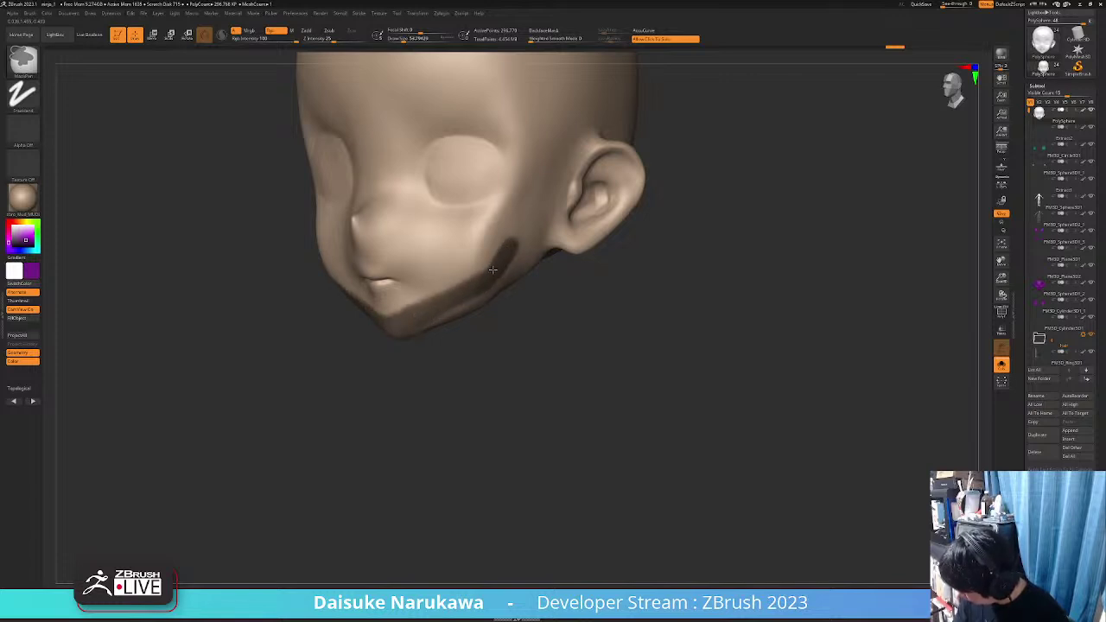
ctrl+drag(492, 270, 483, 272)
mouse_move(540, 311)
mouse_down()
mouse_move(480, 307)
mouse_move(439, 325)
mouse_up()
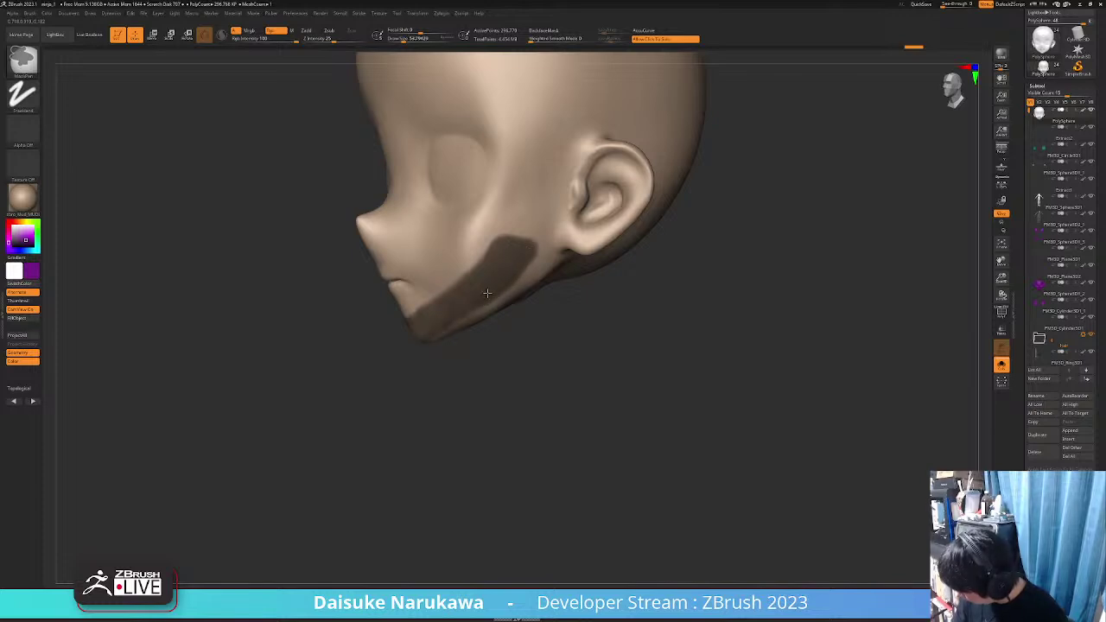
right_drag(487, 293, 408, 317)
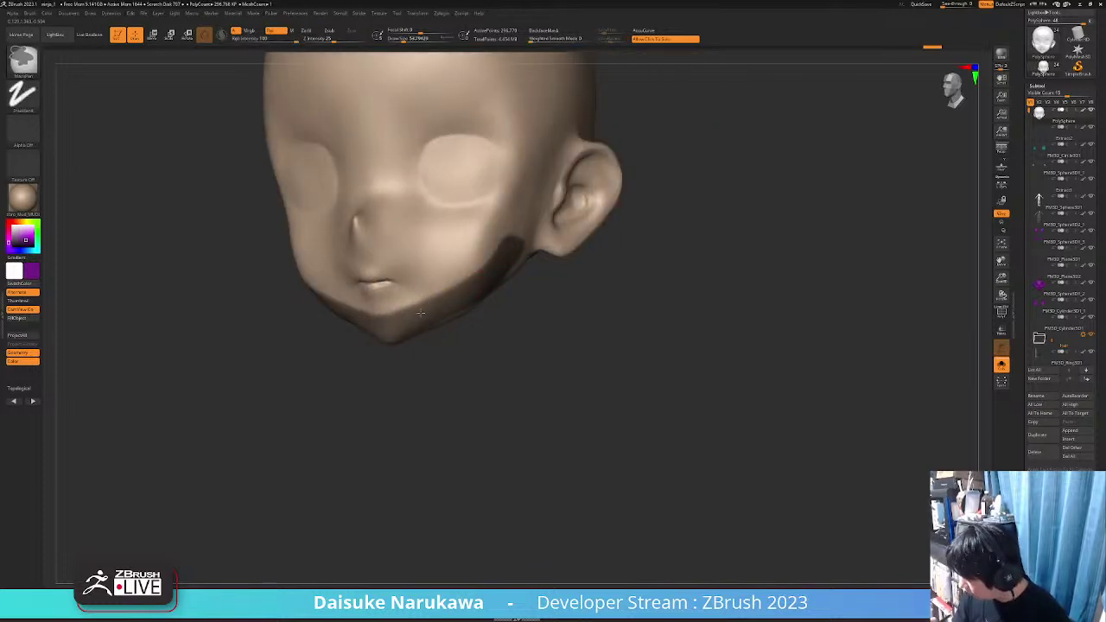
mouse_move(424, 350)
mouse_down()
mouse_move(516, 291)
mouse_move(571, 372)
mouse_up()
Extract the masked jaw band as a separate piece, clear the mask and select the new strap
key(ctrl+shift+z)
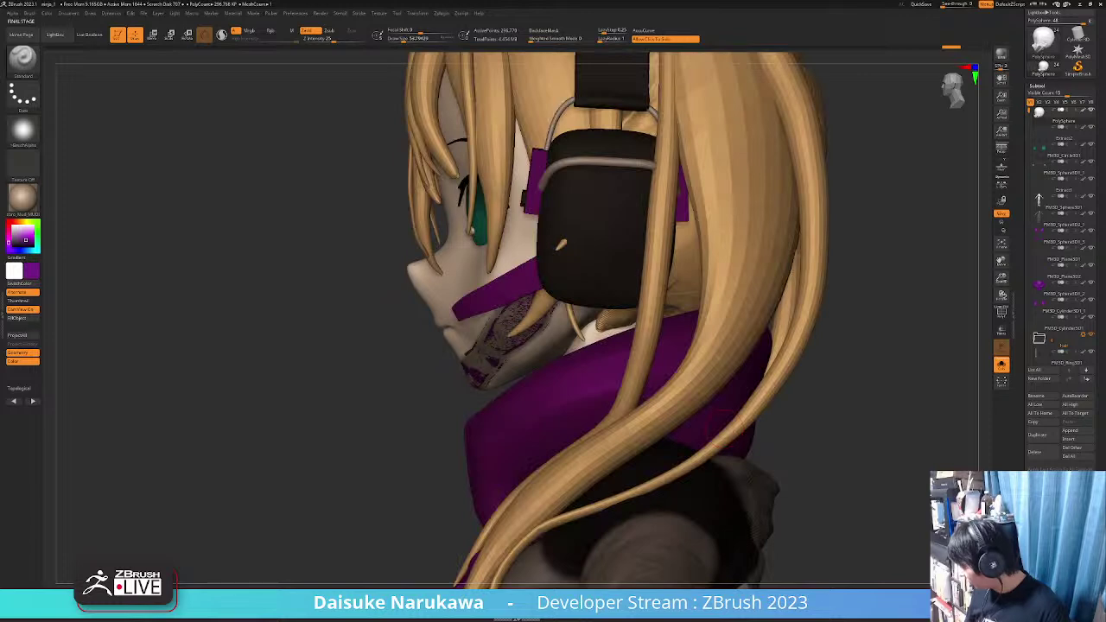
ctrl+drag(817, 504, 817, 449)
key(alt+s)
alt+drag(748, 399, 721, 386)
Pull the extracted strap outward from the chin and jaw with a large SnakeHook brush
drag(303, 289, 270, 273)
click(31, 72)
click(308, 69)
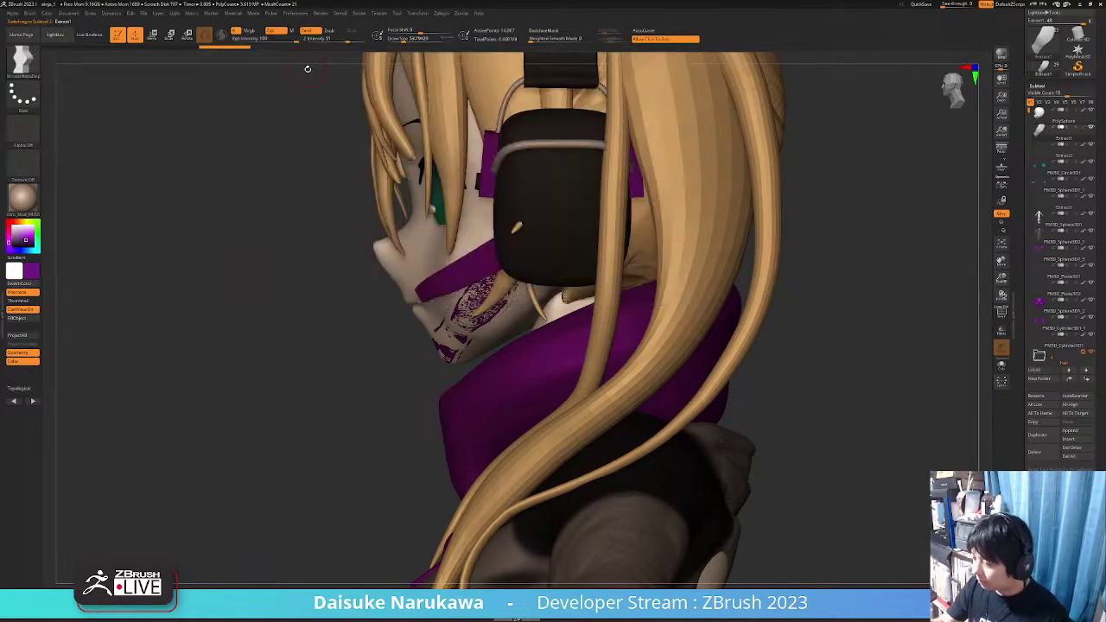
click(28, 67)
key(s)
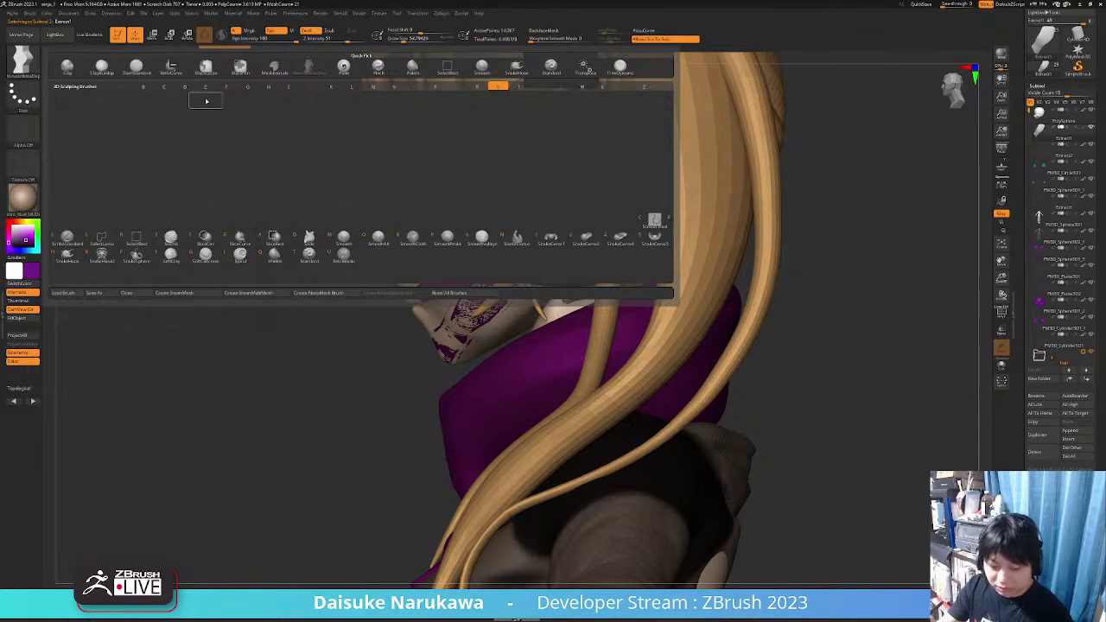
key(h)
click(183, 116)
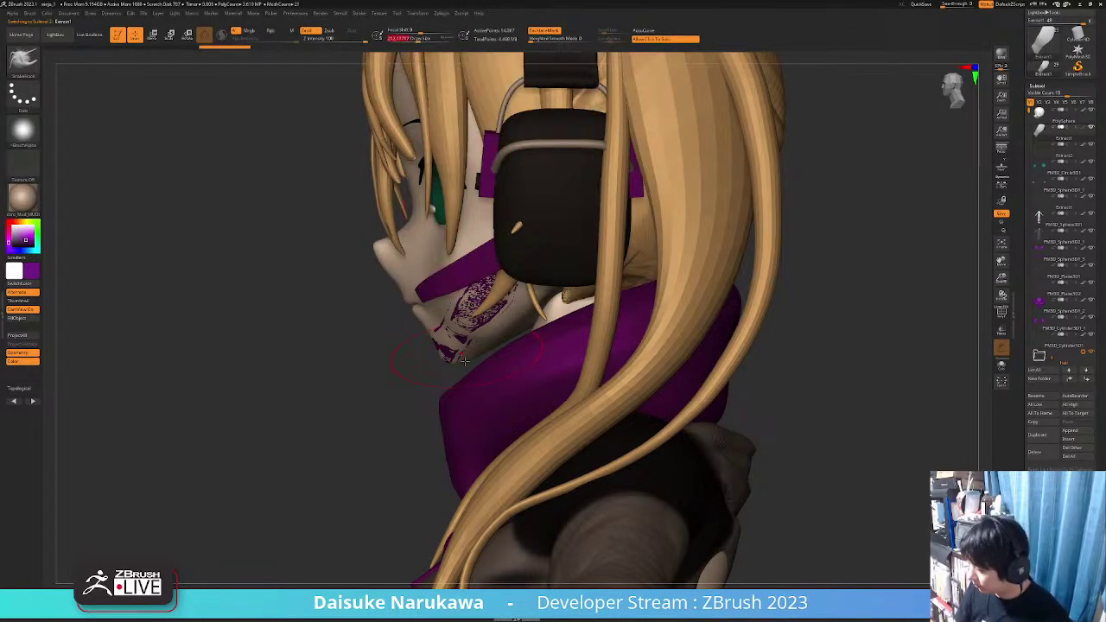
drag(465, 362, 454, 365)
right_drag(454, 365, 588, 320)
drag(497, 303, 488, 313)
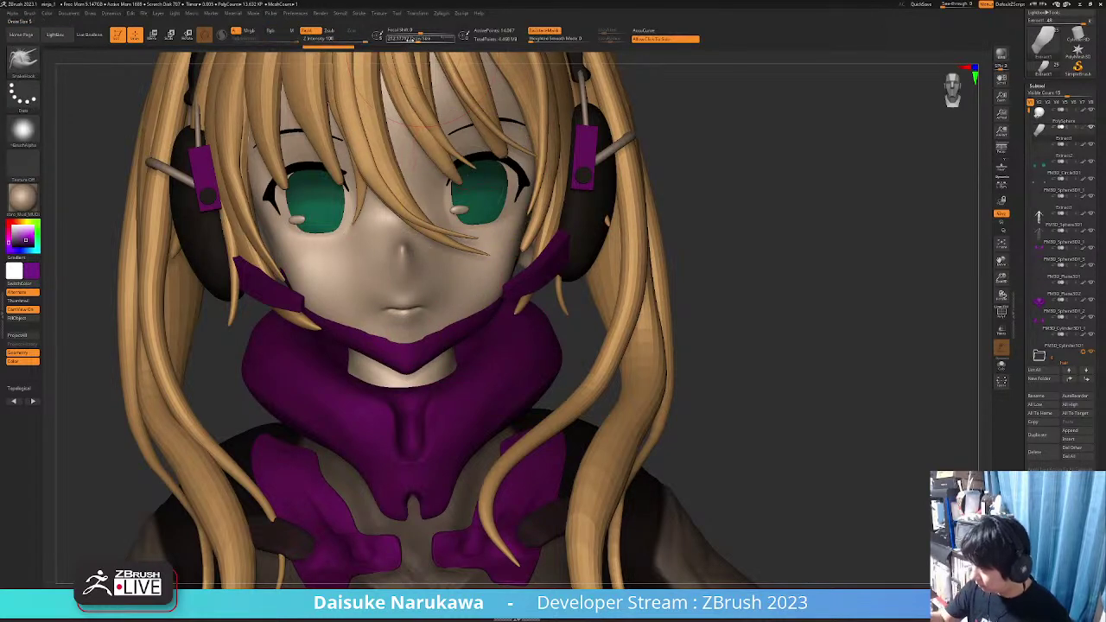
Remesh the chin strap with ZRemesher into a coarse mesh and display its polygon wireframe
mouse_move(483, 292)
ctrl+right_down()
mouse_move(457, 312)
mouse_move(467, 299)
mouse_move(495, 304)
mouse_move(553, 330)
mouse_move(441, 304)
mouse_move(511, 273)
mouse_move(522, 311)
ctrl+right_up()
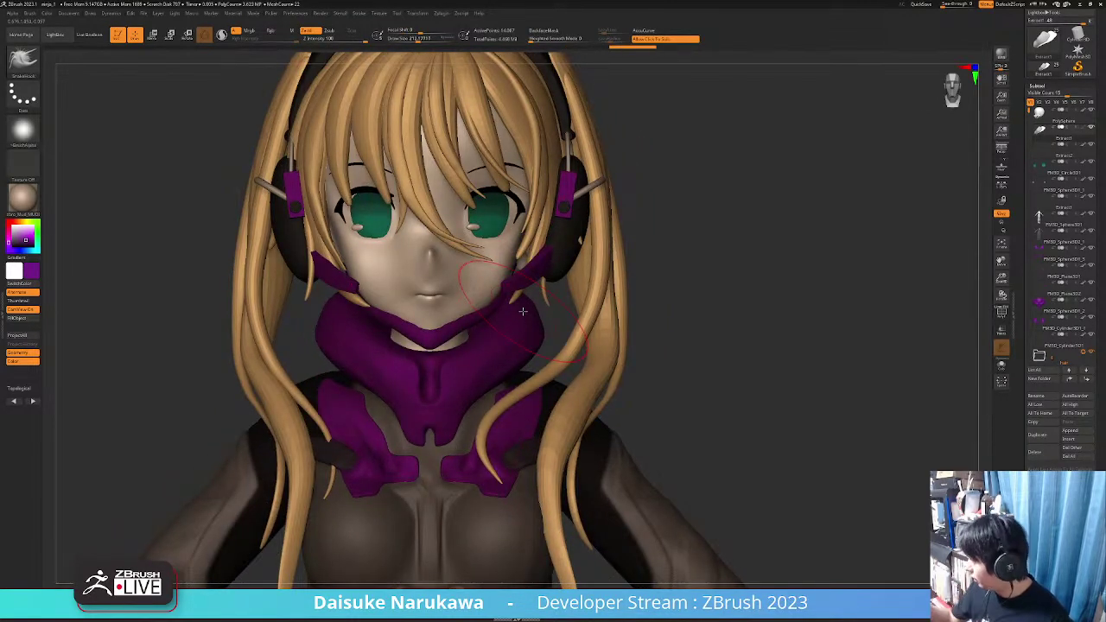
click(1044, 85)
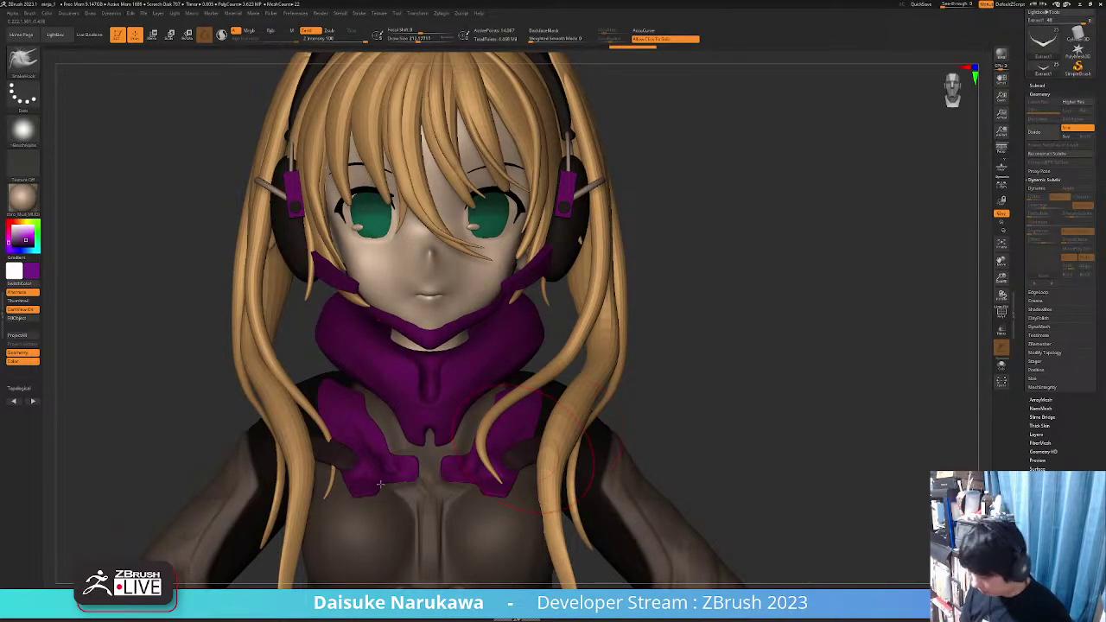
click(1002, 314)
ctrl+right_drag(459, 372, 445, 456)
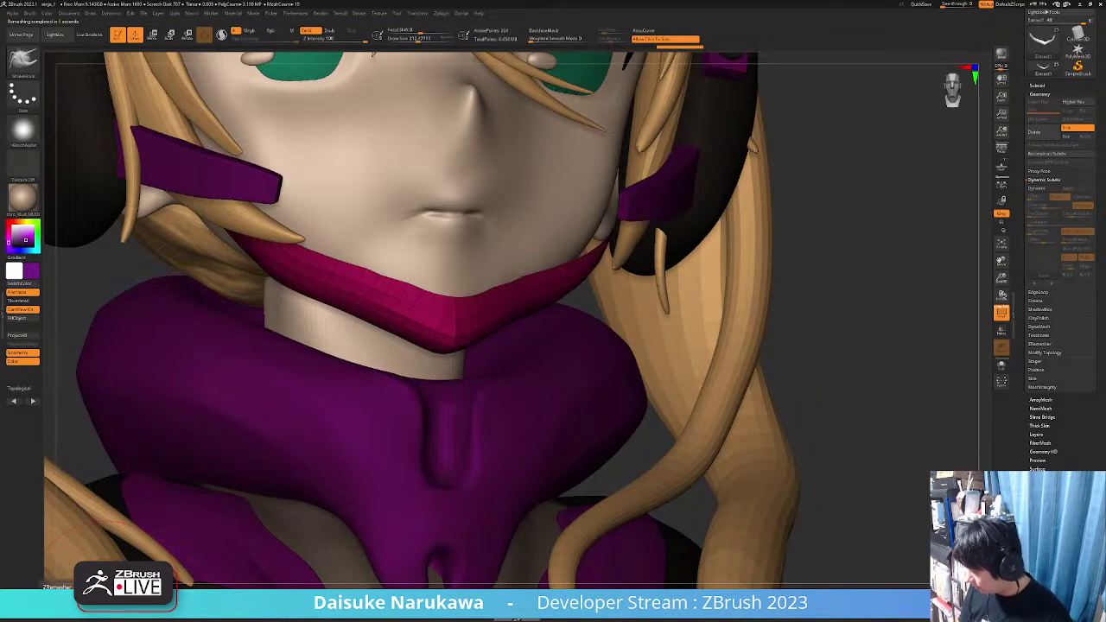
mouse_move(485, 358)
ctrl+right_down()
mouse_move(501, 297)
mouse_move(441, 311)
ctrl+right_up()
Reshape the strap's upper edge with a smaller SnakeHook brush to form a notch at the chin's centre
drag(418, 39, 410, 39)
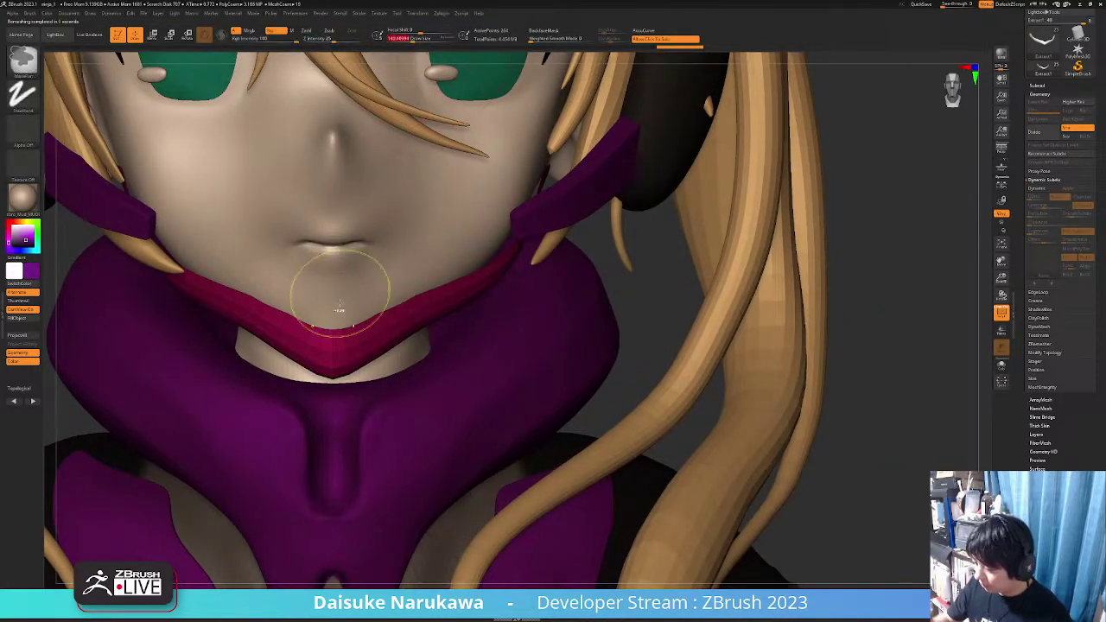
ctrl+right_drag(340, 294, 338, 321)
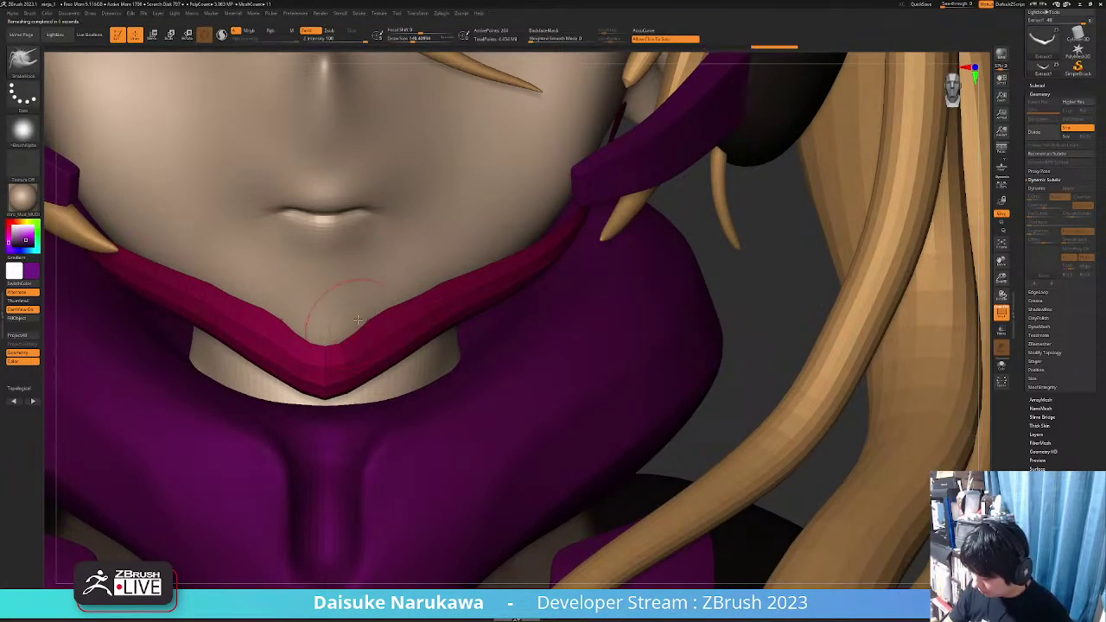
drag(370, 325, 373, 317)
mouse_move(373, 317)
right_down()
mouse_move(333, 310)
mouse_move(320, 321)
right_up()
click(413, 39)
mouse_move(320, 321)
ctrl+right_down()
mouse_move(321, 337)
mouse_move(366, 321)
ctrl+right_up()
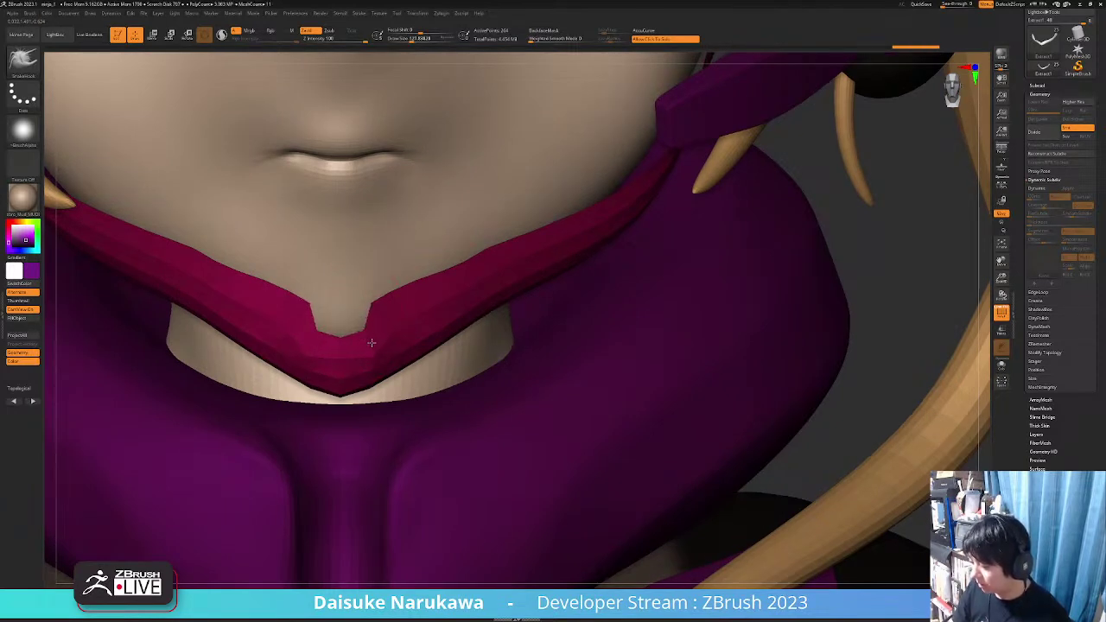
Turn on Dynamic Subdiv thickness for the chin strap with an offset of -100 and hide its polygon wireframe
mouse_move(367, 347)
ctrl+right_down()
mouse_move(377, 361)
mouse_move(412, 335)
mouse_move(415, 316)
ctrl+right_up()
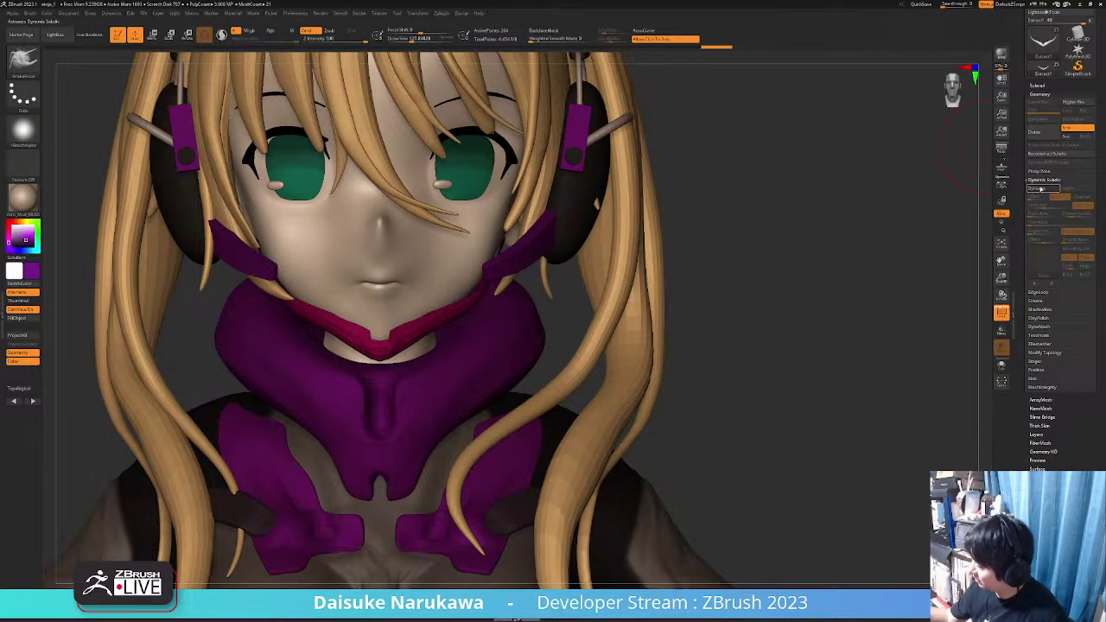
click(1040, 190)
alt+right_drag(699, 309, 688, 341)
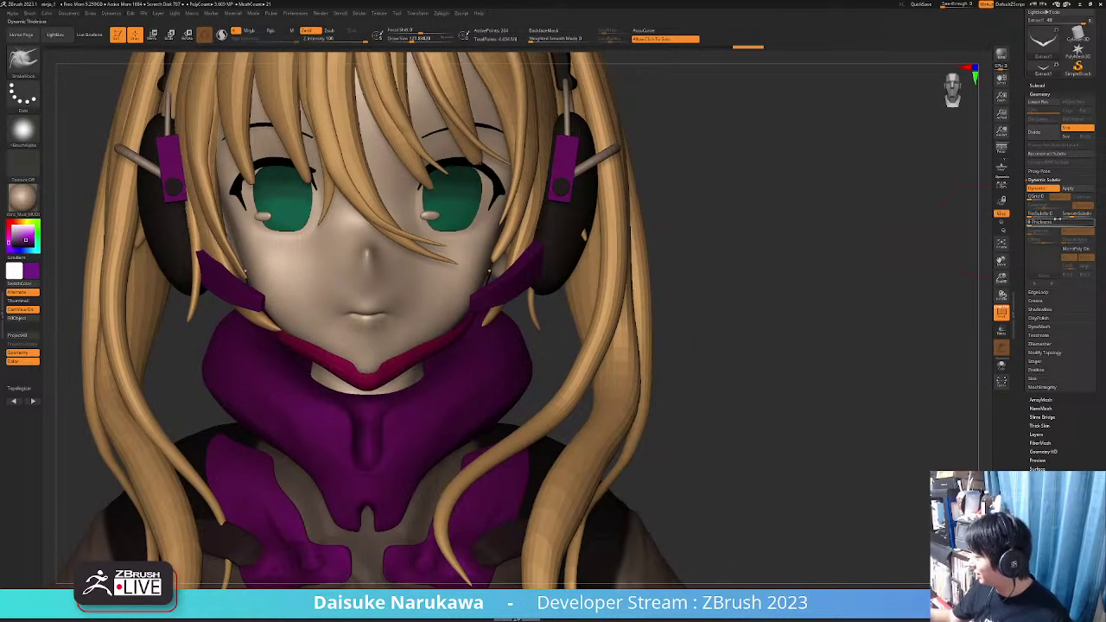
drag(1071, 216, 1016, 240)
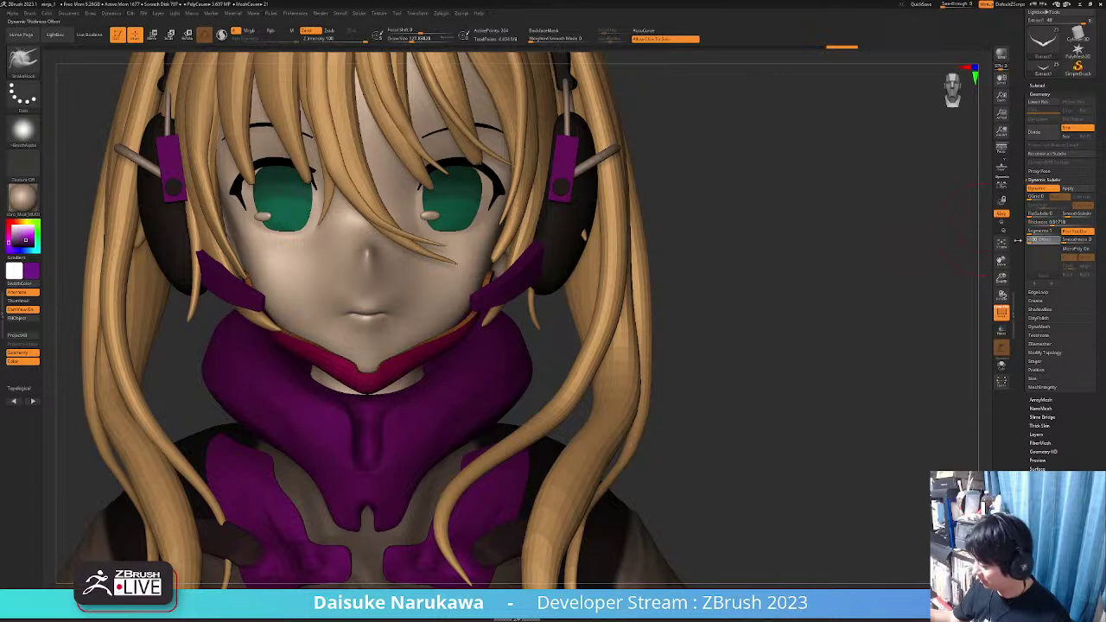
ctrl+right_drag(574, 372, 581, 424)
click(1002, 313)
mouse_move(467, 311)
ctrl+right_down()
mouse_move(459, 260)
mouse_move(461, 284)
mouse_move(443, 273)
mouse_move(417, 295)
mouse_move(407, 327)
mouse_move(397, 336)
mouse_move(400, 315)
mouse_move(384, 322)
mouse_move(450, 290)
mouse_move(418, 313)
mouse_move(421, 371)
mouse_move(462, 270)
mouse_move(430, 268)
mouse_move(452, 252)
mouse_move(431, 273)
mouse_move(449, 346)
mouse_move(436, 303)
ctrl+right_up()
alt+right_drag(535, 305, 570, 309)
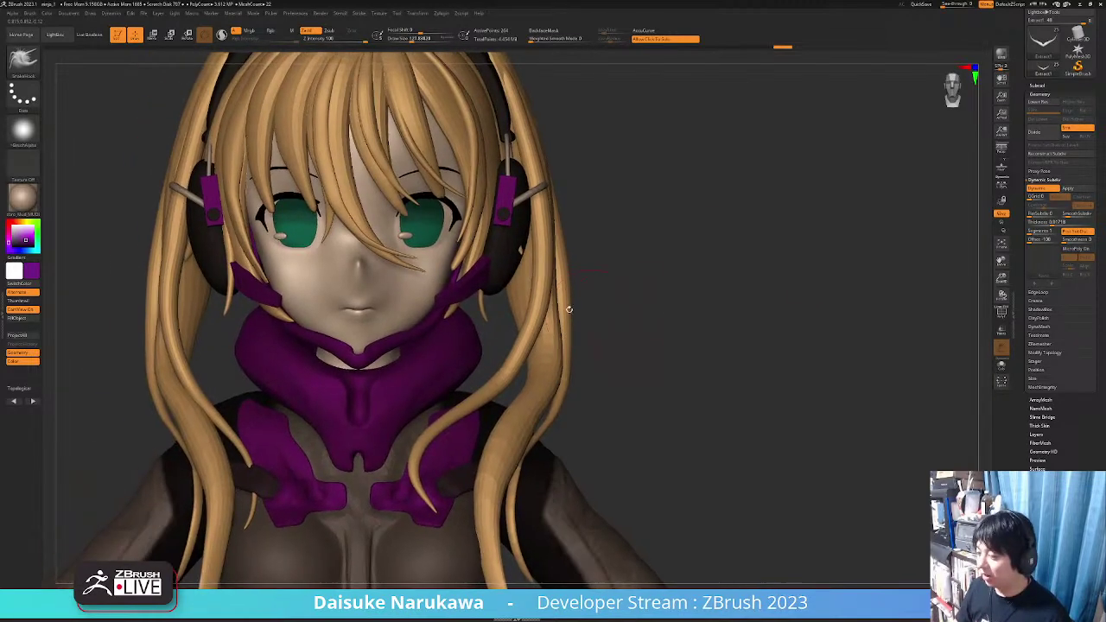
right_drag(465, 294, 446, 283)
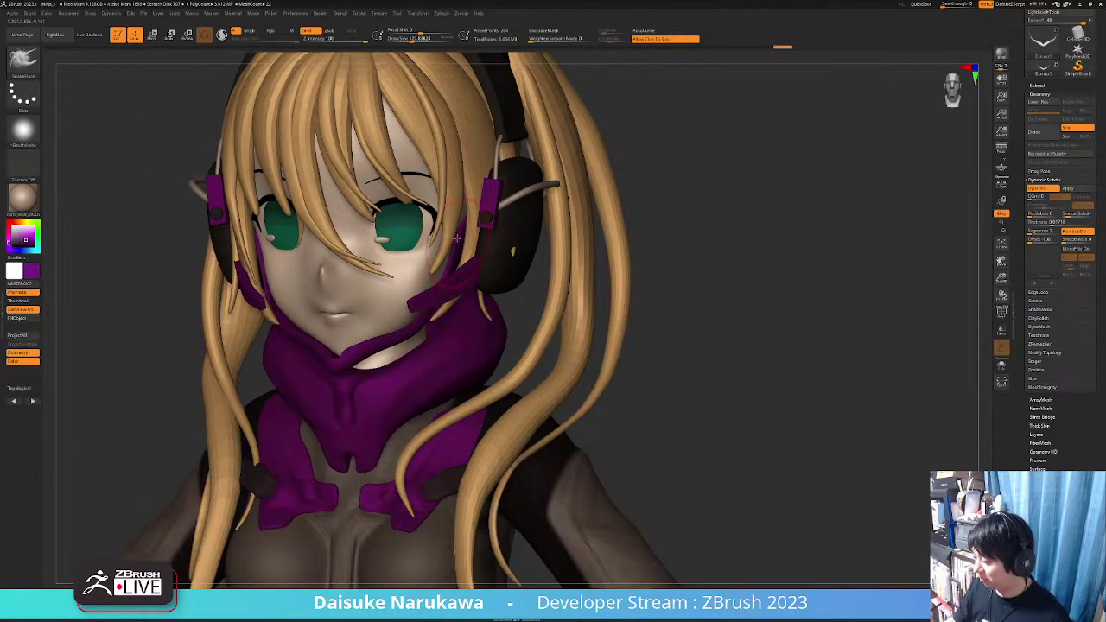
Turn on BackfaceMask for the SnakeHook brush and apply the chin strap's Dynamic Subdiv thickness as real geometry
right_drag(457, 238, 452, 303)
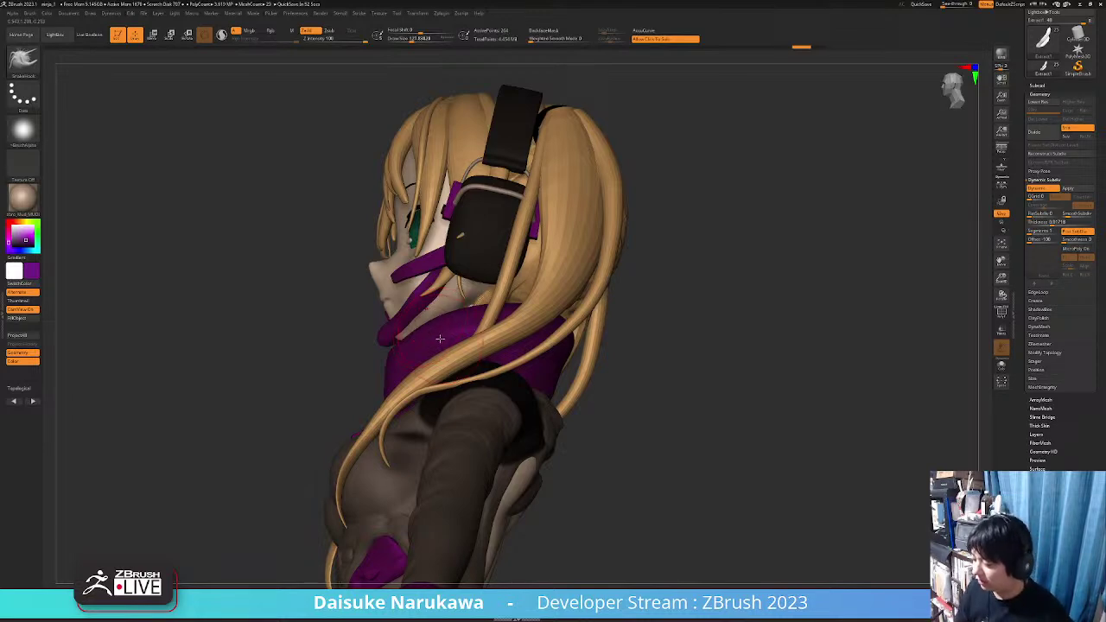
right_drag(448, 363, 422, 349)
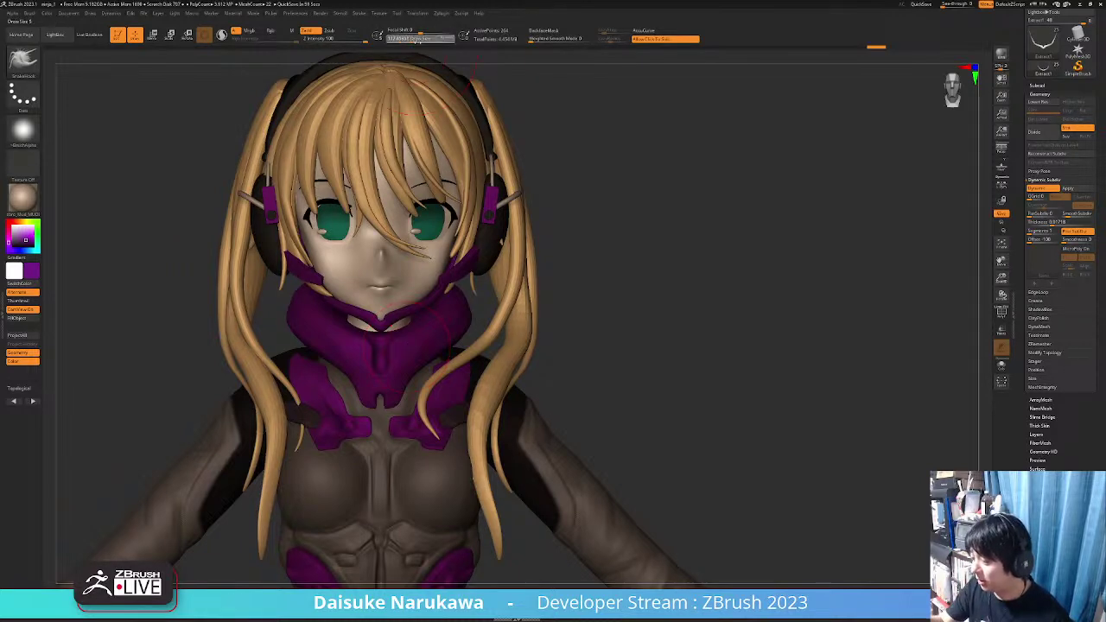
ctrl+right_drag(441, 211, 431, 312)
click(544, 31)
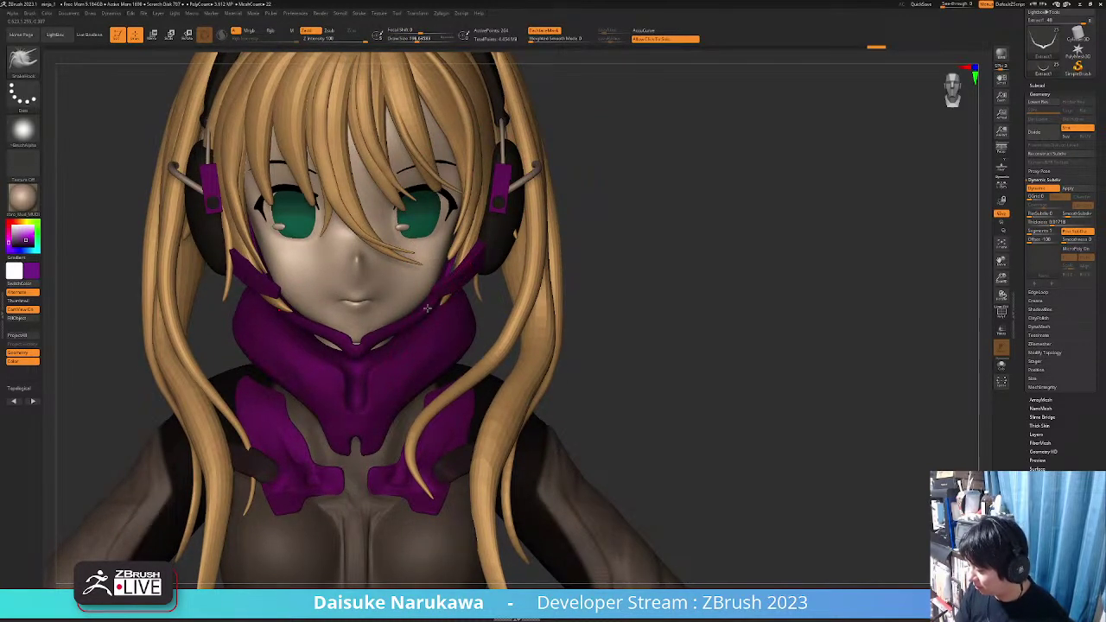
right_drag(486, 333, 467, 354)
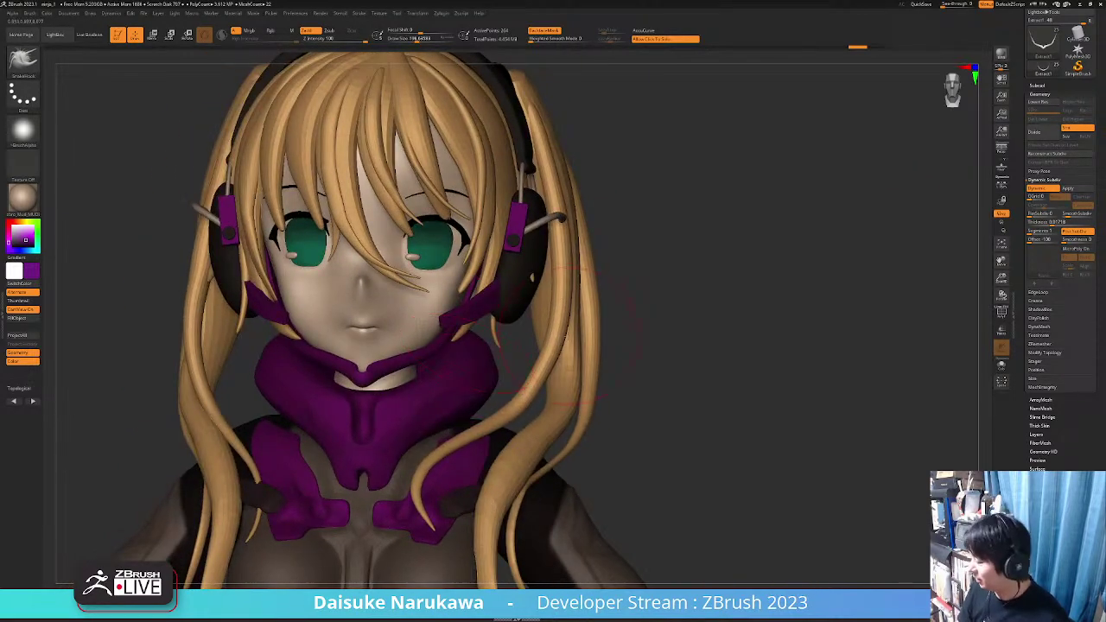
click(1076, 187)
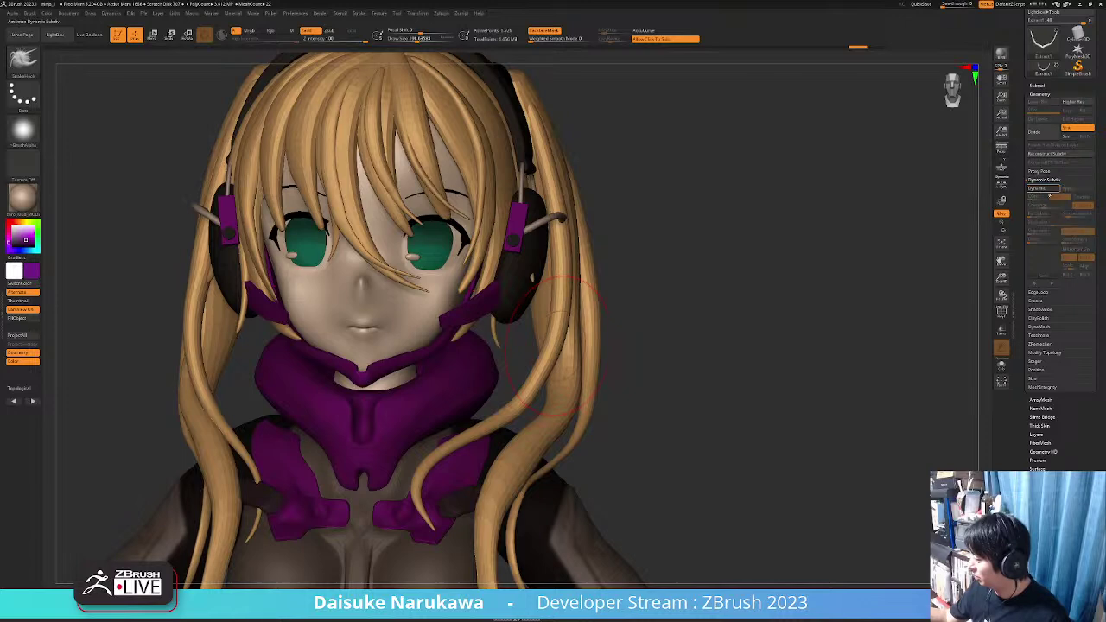
Adjust and smooth the thickened chin strap along the jaw and up towards the headphones
right_drag(435, 341, 466, 304)
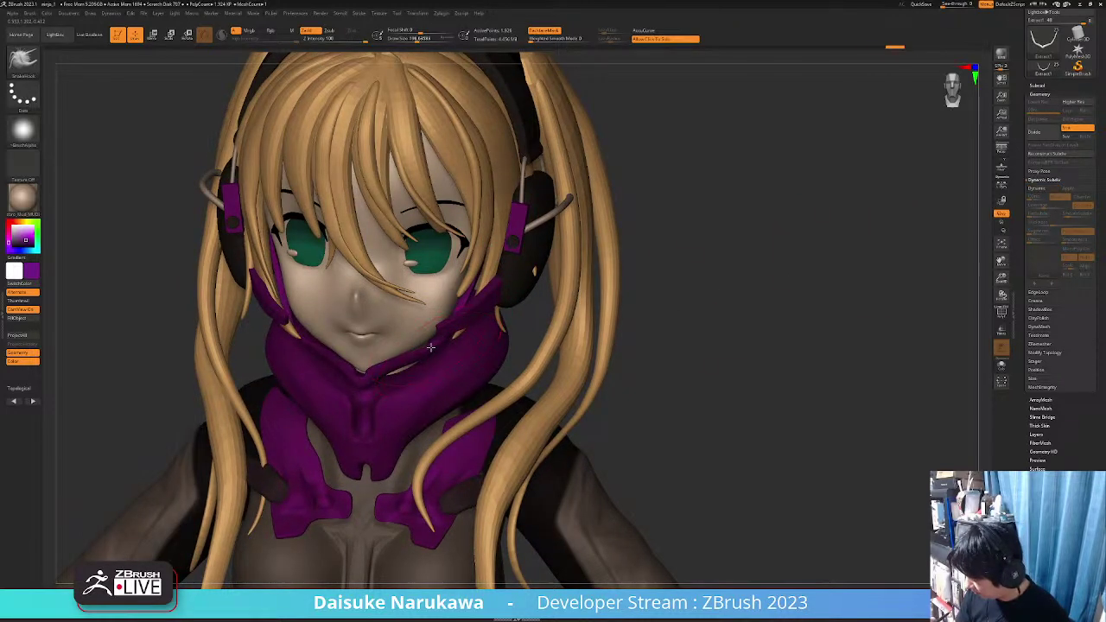
right_drag(430, 347, 277, 301)
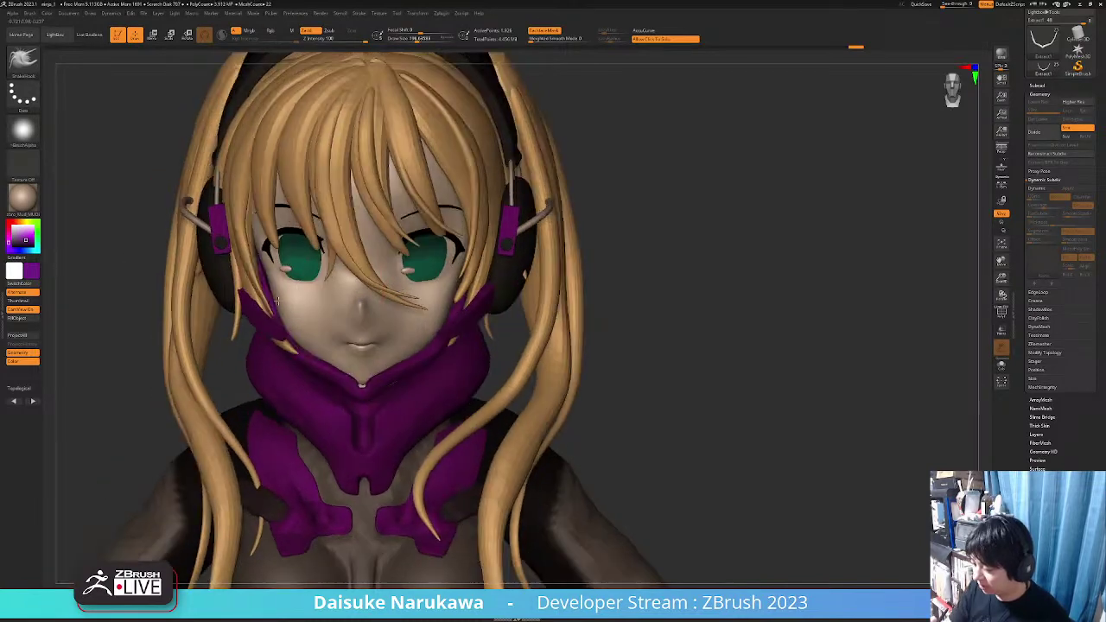
shift+drag(277, 282, 268, 268)
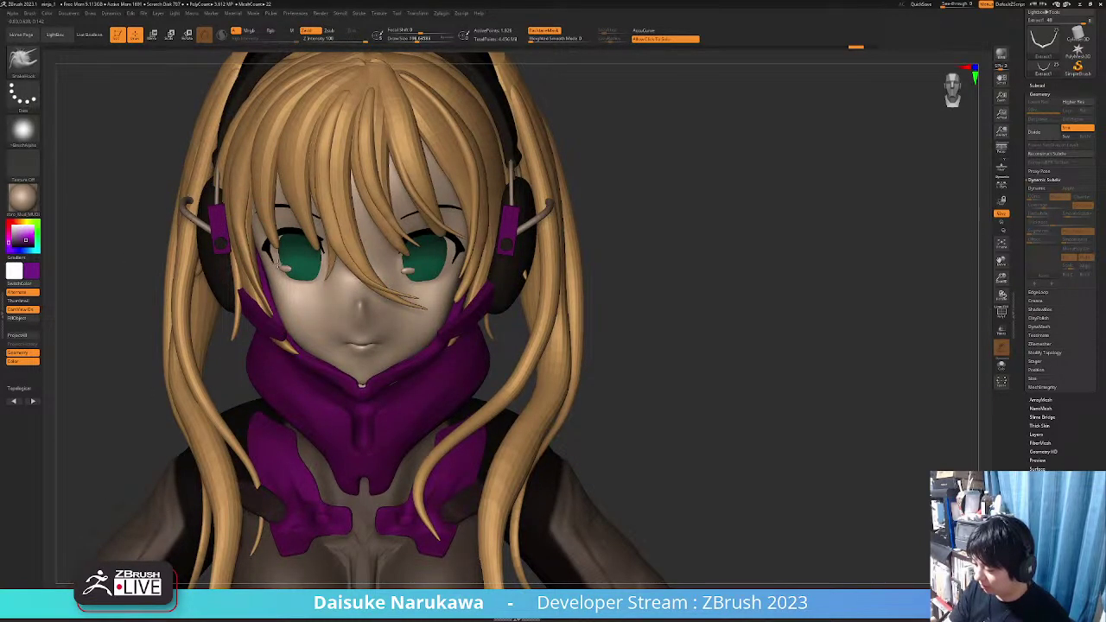
mouse_move(281, 265)
ctrl+right_down()
mouse_move(280, 225)
mouse_move(302, 274)
mouse_move(432, 311)
mouse_move(346, 358)
ctrl+right_up()
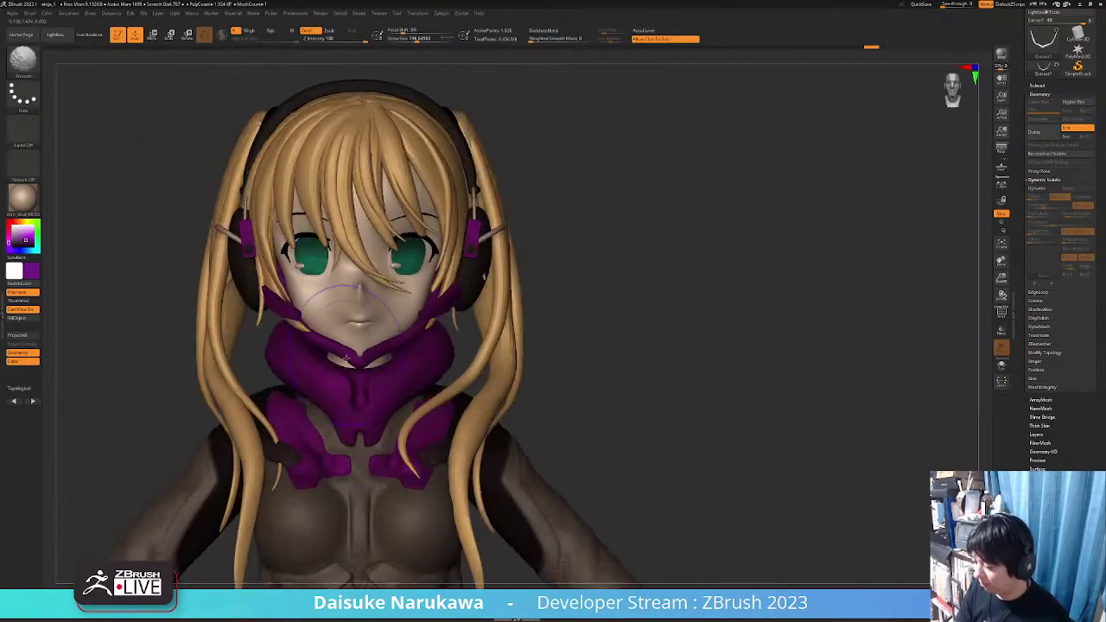
key(shift)
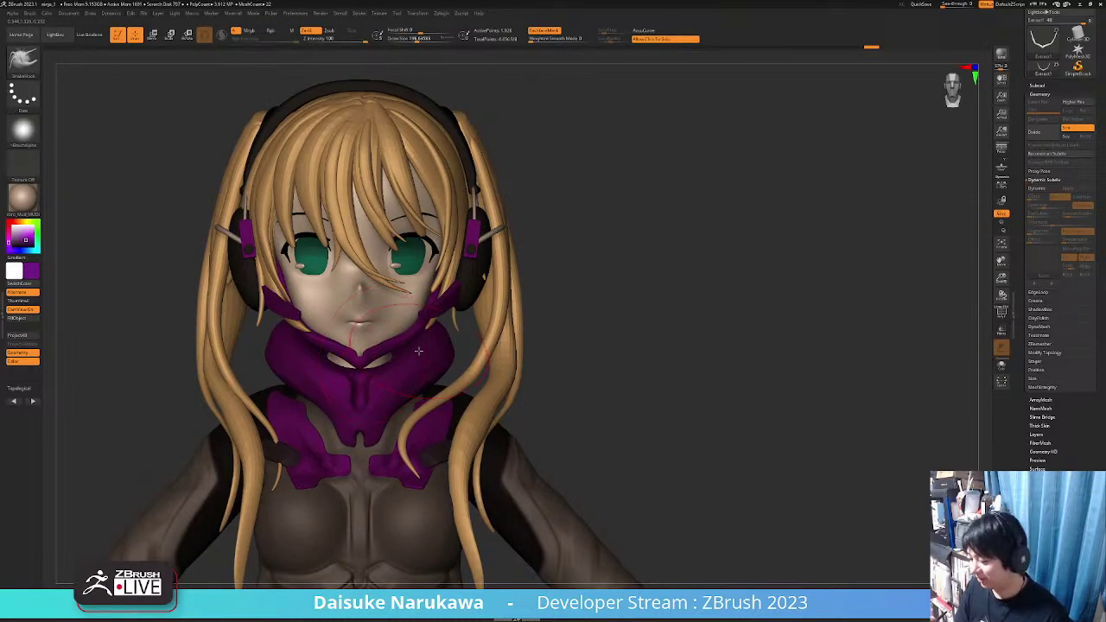
Subdivide the chin strap and fill it with black
right_drag(418, 350, 375, 364)
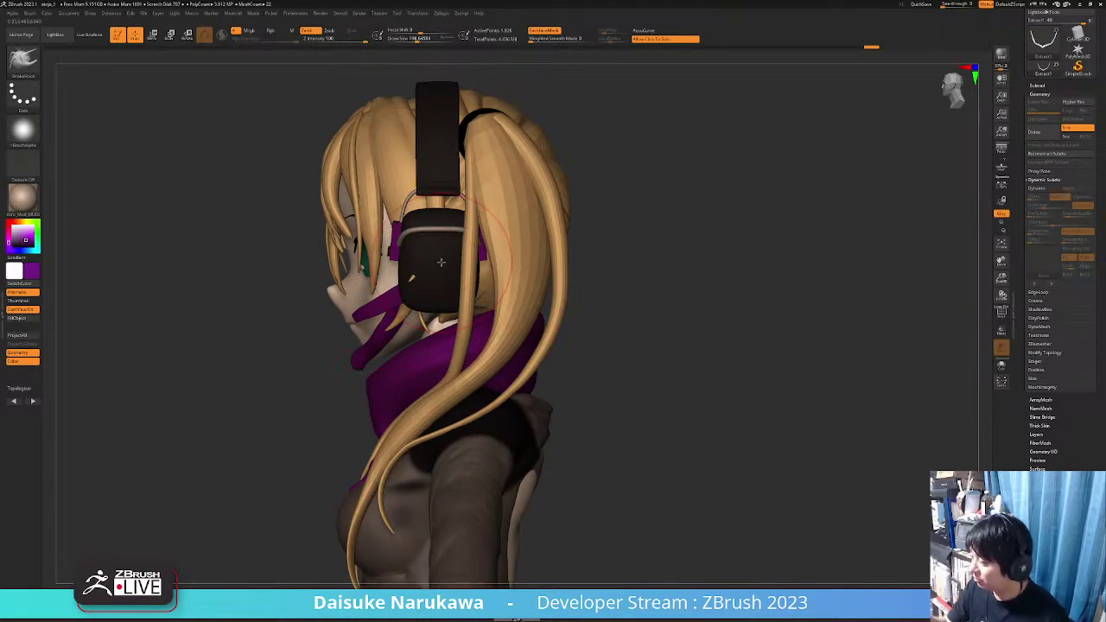
ctrl+right_drag(529, 66, 518, 156)
right_drag(346, 285, 354, 377)
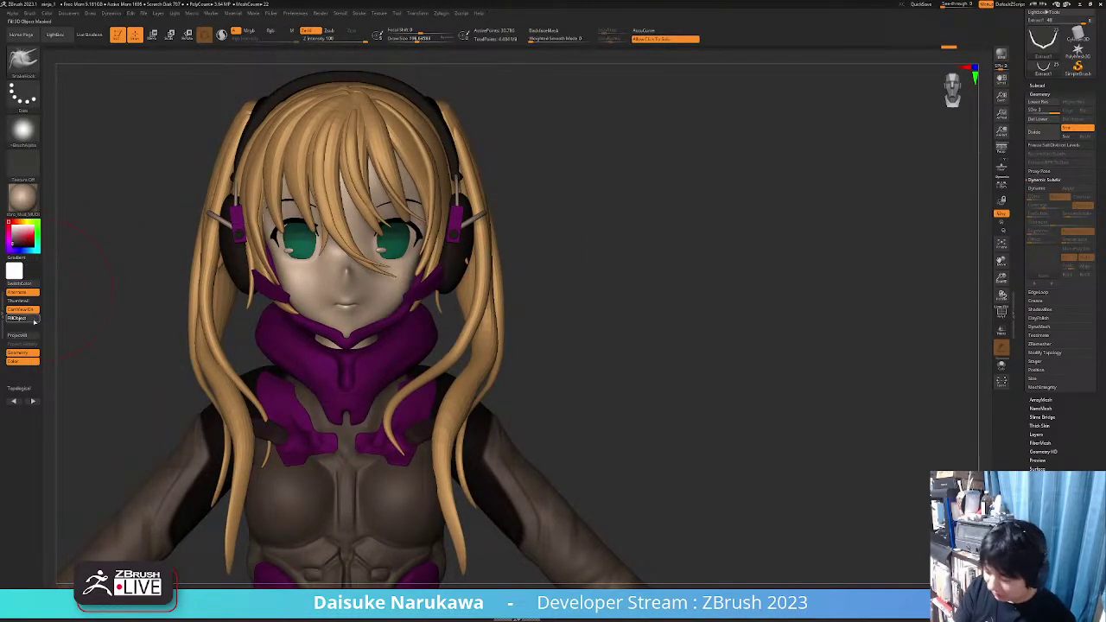
right_drag(377, 374, 351, 373)
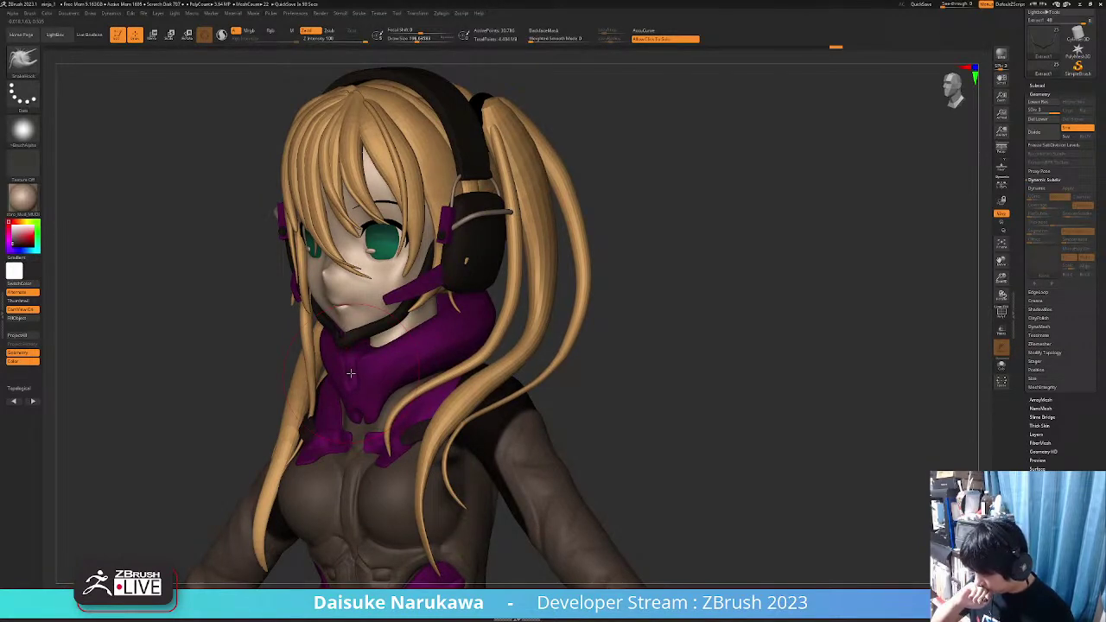
Examine the head, the full body and the torso to judge the overall costume design
right_drag(351, 373, 345, 285)
right_drag(521, 200, 432, 263)
mouse_move(420, 325)
right_down()
mouse_move(458, 371)
mouse_move(433, 371)
mouse_move(450, 392)
mouse_move(472, 390)
mouse_move(425, 395)
mouse_move(438, 395)
right_up()
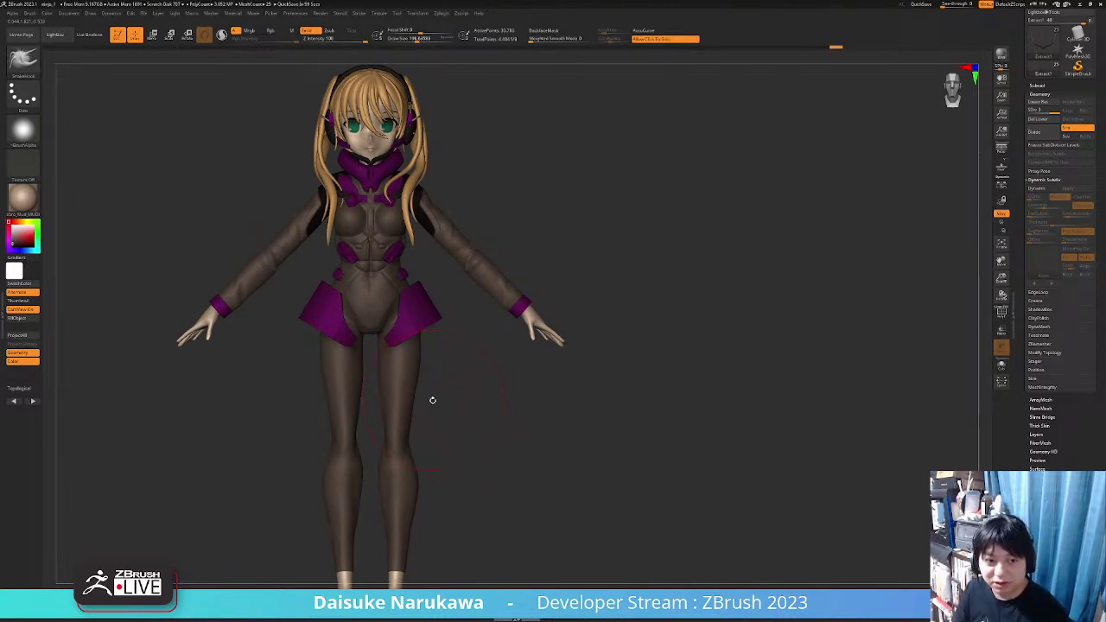
right_drag(257, 311, 311, 451)
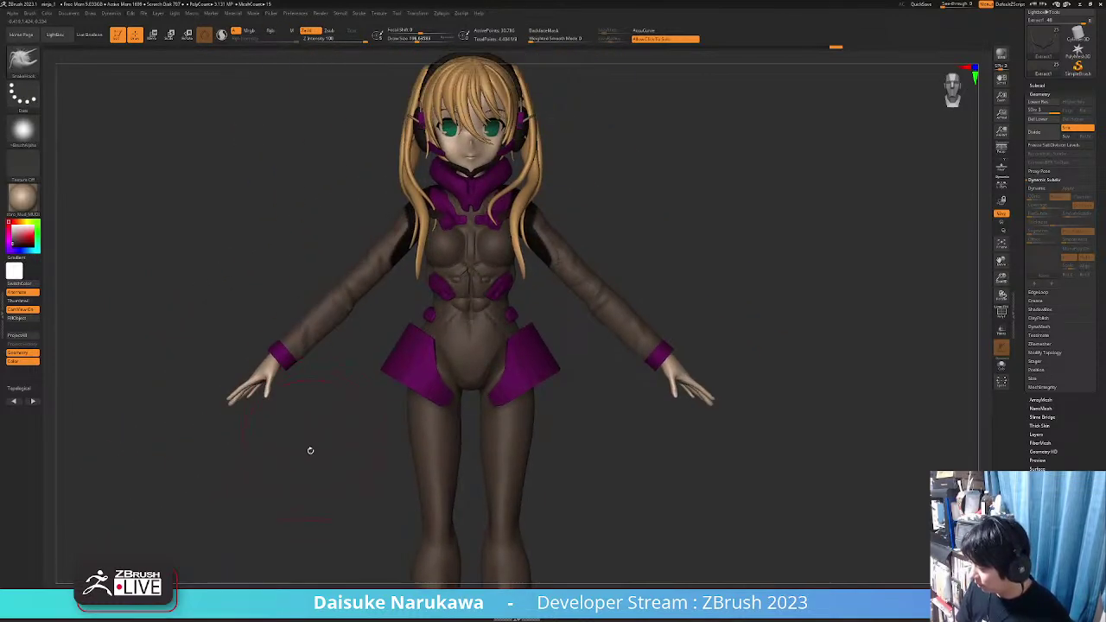
alt+right_drag(397, 456, 482, 389)
alt+right_drag(404, 319, 420, 401)
ctrl+right_drag(410, 334, 412, 389)
right_drag(364, 348, 396, 291)
Insert a sphere subtool and place it, scaled down, over the outer side of the character's left shoulder
click(1036, 86)
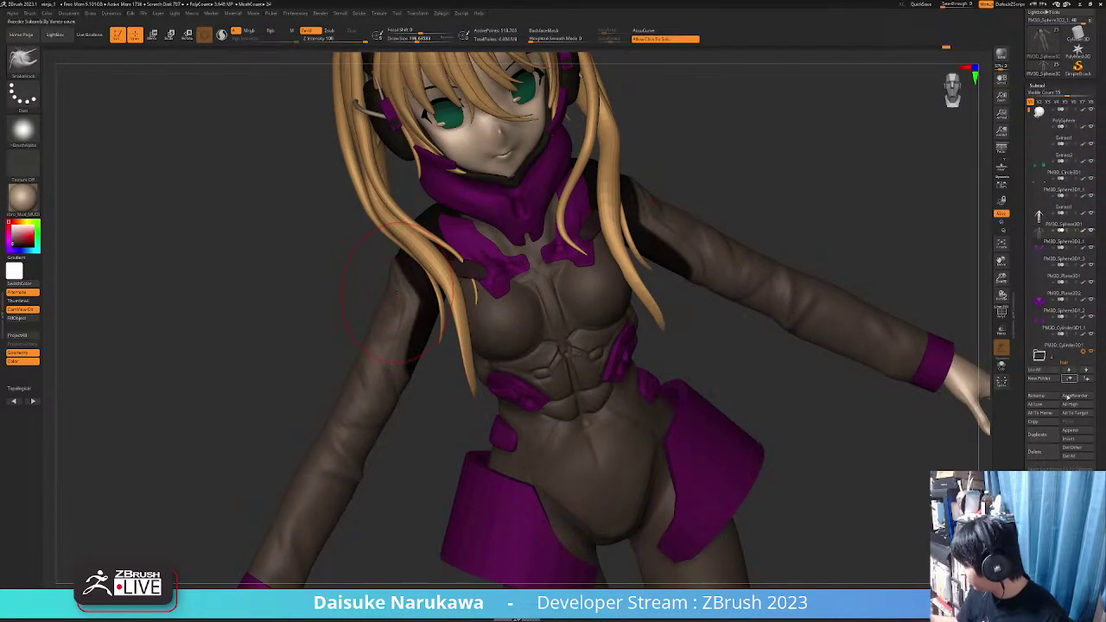
click(1075, 438)
click(829, 467)
ctrl+right_drag(616, 389, 596, 303)
alt+right_drag(596, 302, 411, 313)
click(153, 36)
ctrl+right_drag(356, 63, 353, 105)
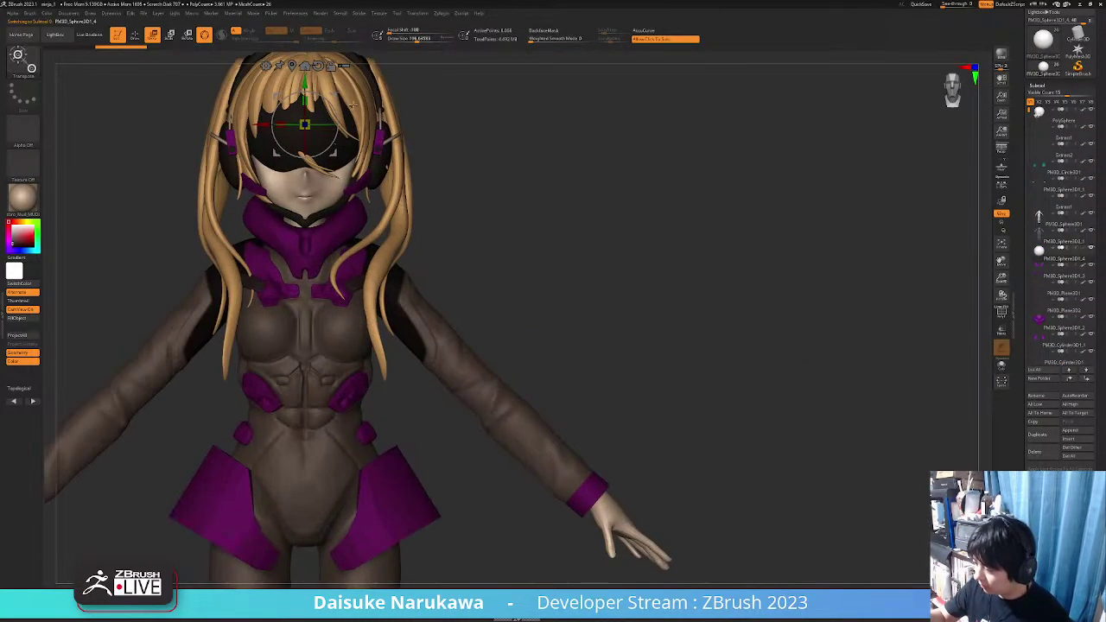
drag(333, 98, 487, 258)
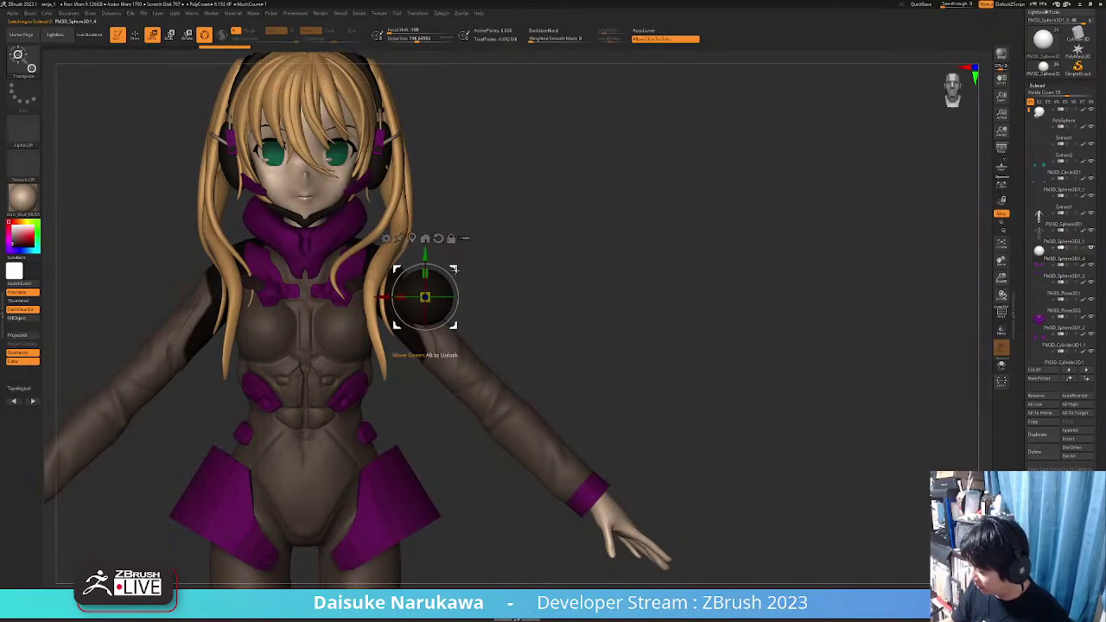
right_drag(456, 270, 285, 278)
mouse_move(506, 274)
right_down()
mouse_move(484, 259)
mouse_move(500, 266)
right_up()
Flatten the shoulder sphere into a boxy pad with the TrimDynamic brush
click(135, 36)
mouse_move(484, 331)
ctrl+right_down()
mouse_move(484, 289)
mouse_move(441, 339)
mouse_move(397, 363)
mouse_move(423, 277)
mouse_move(358, 227)
ctrl+right_up()
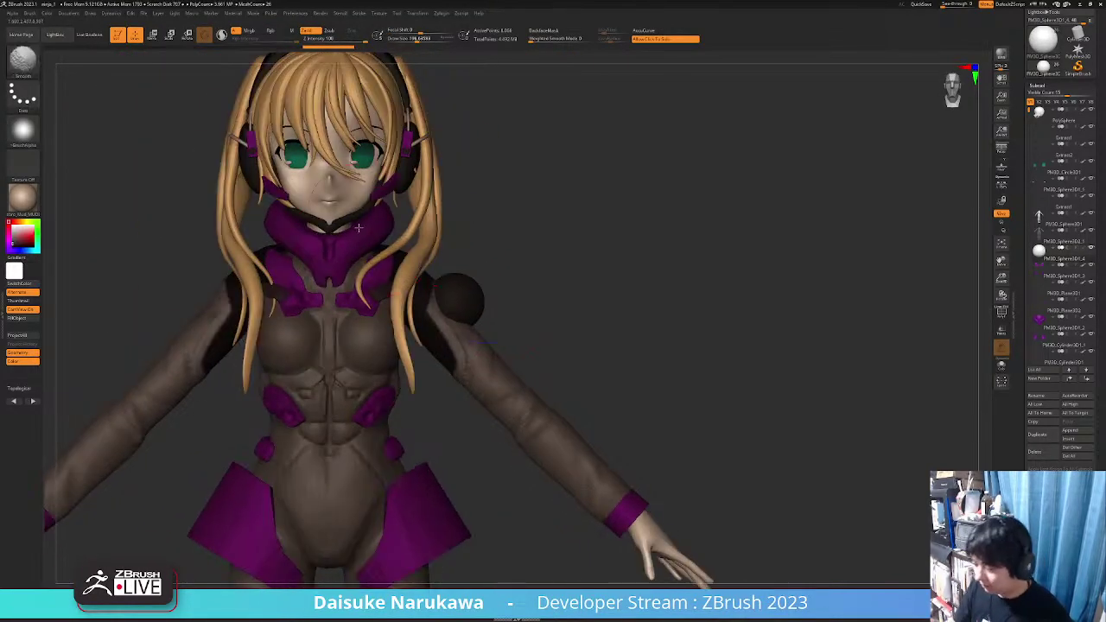
click(32, 62)
key(t)
key(d)
mouse_move(562, 233)
right_down()
mouse_move(486, 291)
mouse_move(515, 274)
mouse_move(411, 328)
right_up()
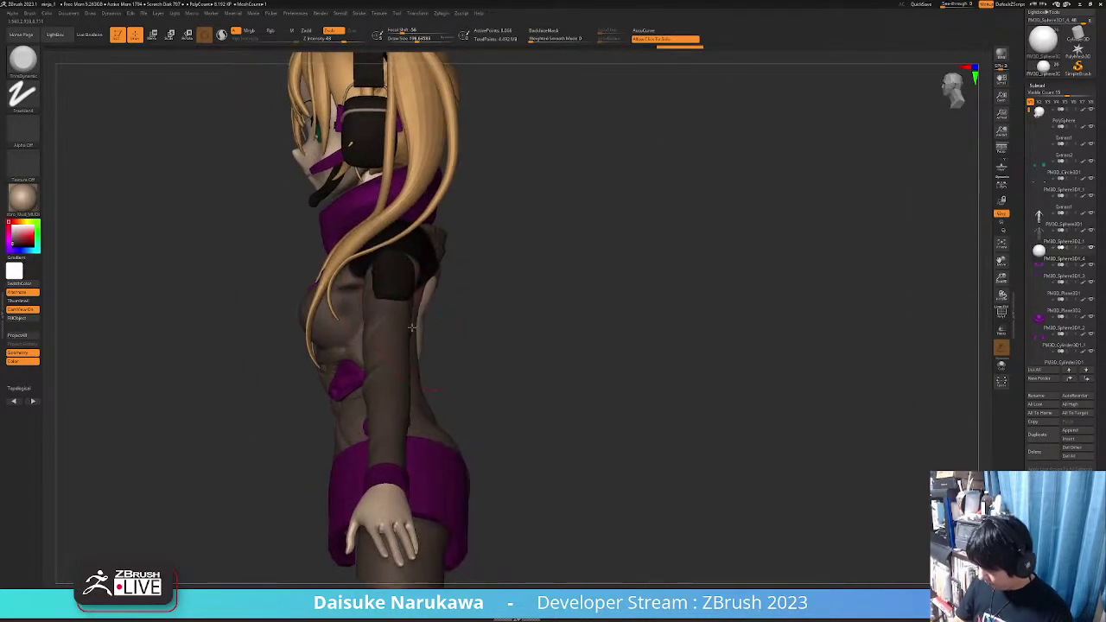
key(f)
Reshape the shoulder pad around the upper arm with the SnakeHook brush and mirror it to the other arm
click(26, 59)
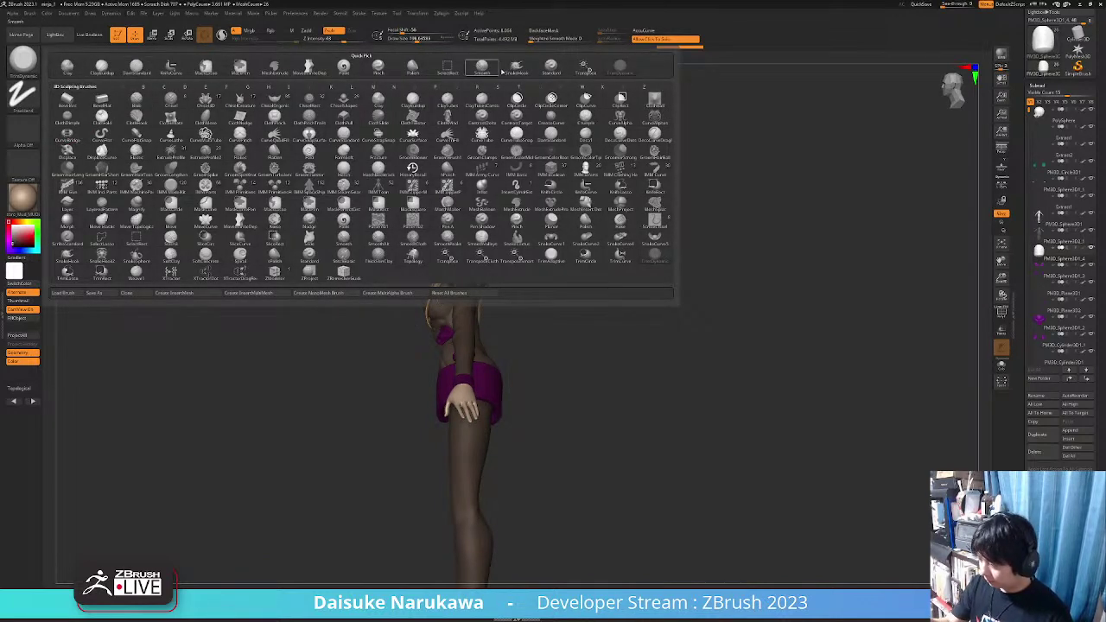
click(515, 68)
click(480, 86)
mouse_move(451, 177)
right_down()
mouse_move(447, 313)
mouse_move(461, 291)
mouse_move(459, 315)
right_up()
mouse_move(459, 314)
mouse_down()
mouse_move(439, 243)
mouse_move(453, 261)
mouse_move(450, 300)
mouse_move(526, 256)
mouse_move(546, 259)
mouse_move(517, 252)
mouse_move(511, 309)
mouse_up()
mouse_move(519, 310)
right_down()
mouse_move(553, 303)
mouse_move(466, 321)
right_up()
mouse_move(466, 321)
mouse_down()
mouse_move(488, 331)
mouse_move(500, 317)
mouse_move(462, 286)
mouse_move(458, 265)
mouse_move(455, 321)
mouse_move(449, 308)
mouse_move(416, 328)
mouse_move(470, 306)
mouse_move(486, 274)
mouse_move(457, 317)
mouse_up()
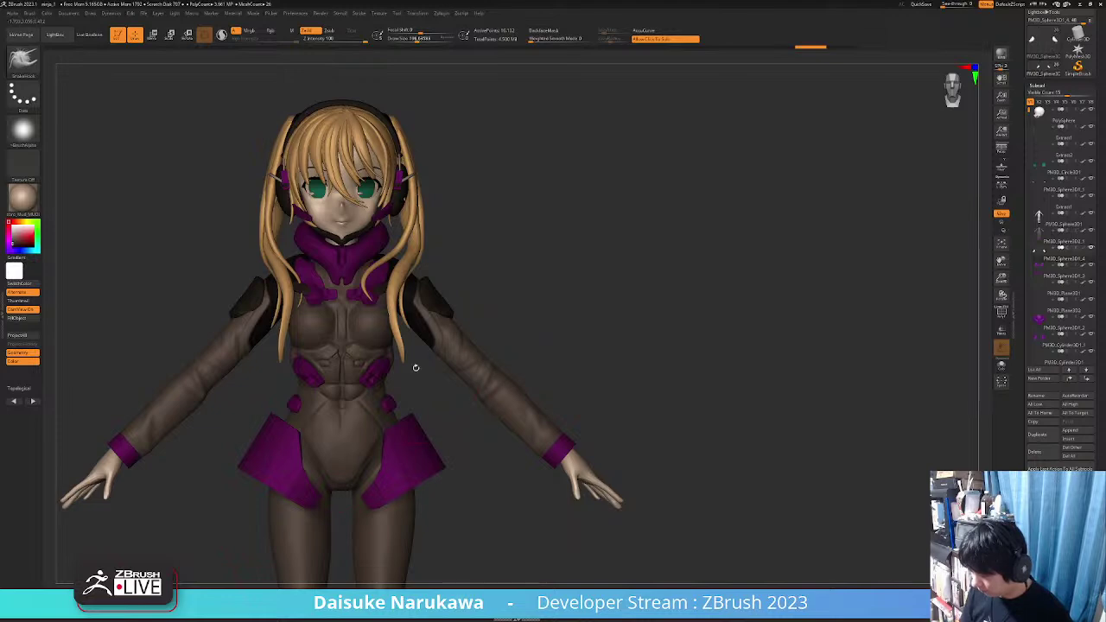
Pull the lower outer edge of both shoulder pads down along the upper arms, reworking the first strokes
ctrl+right_drag(416, 367, 431, 393)
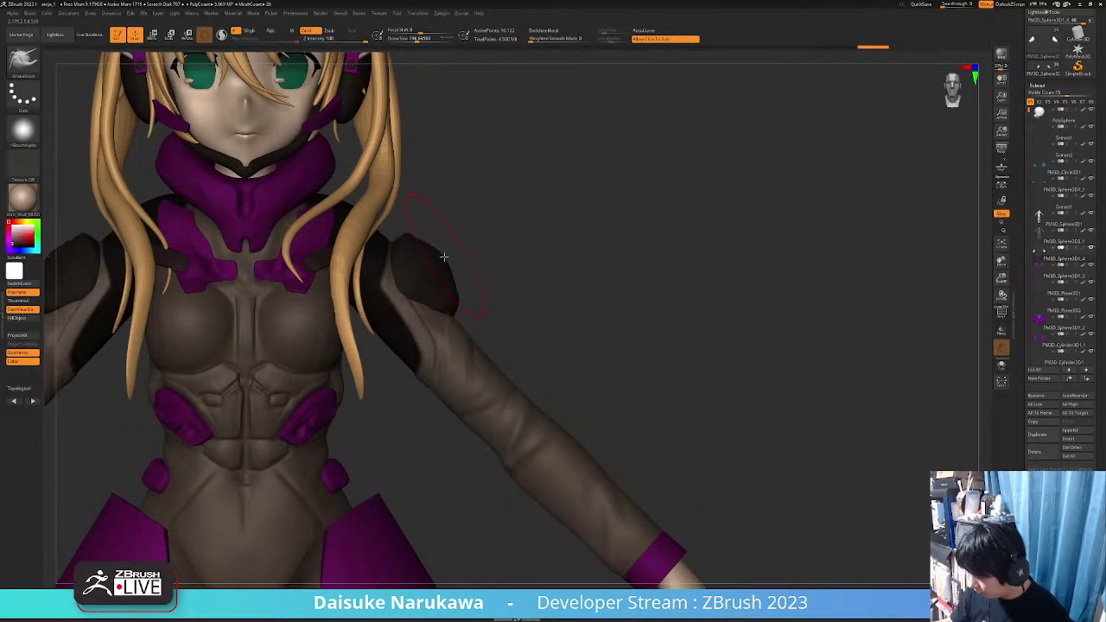
scroll(444, 257, down, 5)
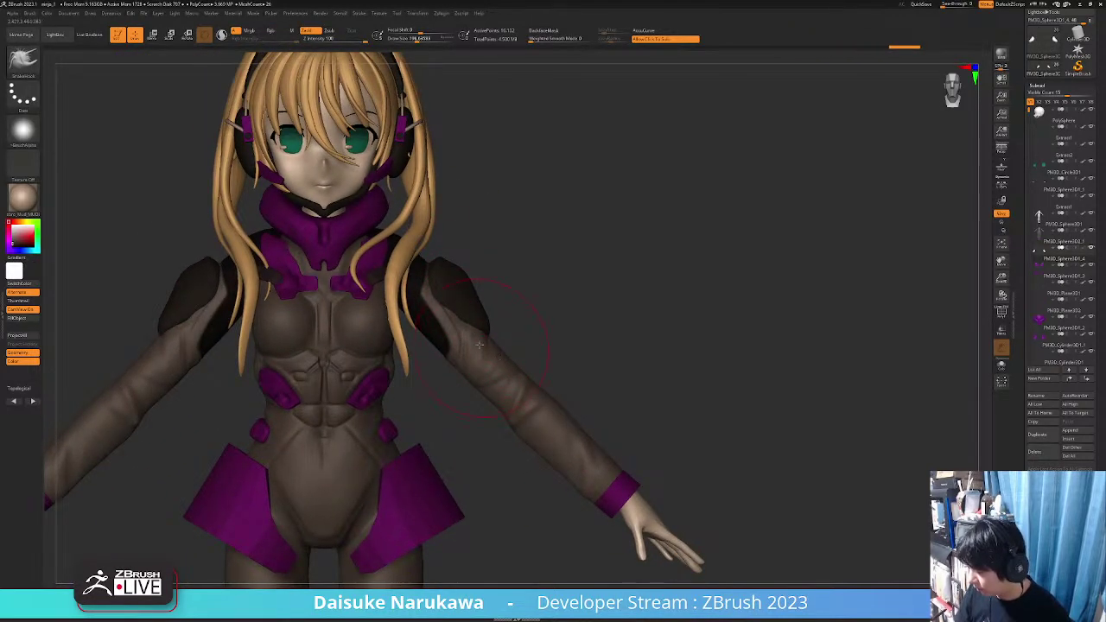
key(ctrl+z)
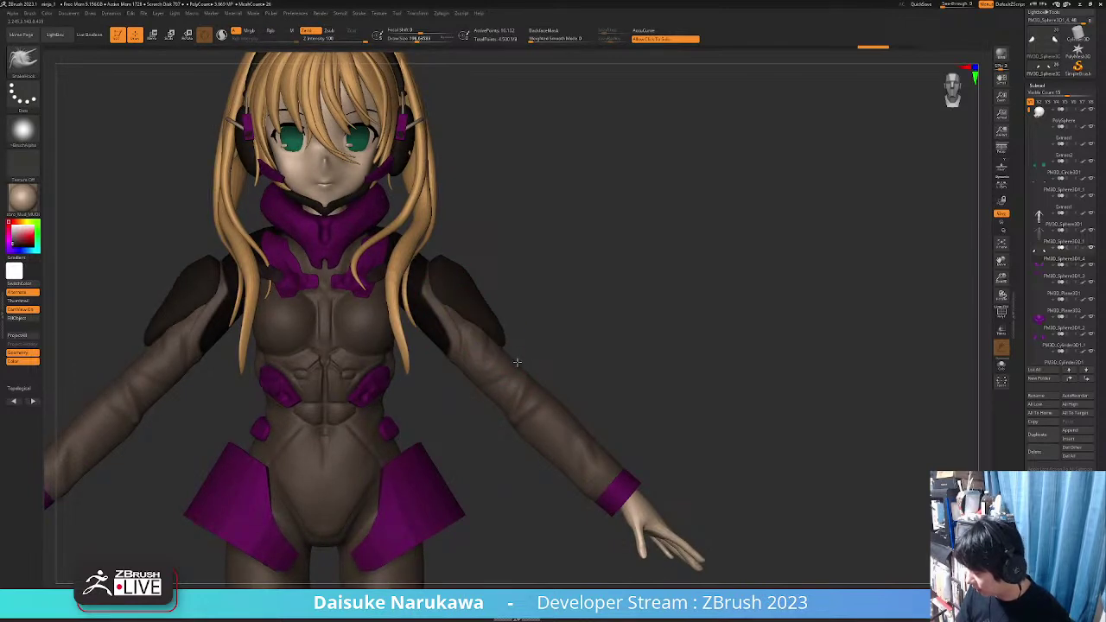
key(ctrl+z)
drag(475, 317, 498, 353)
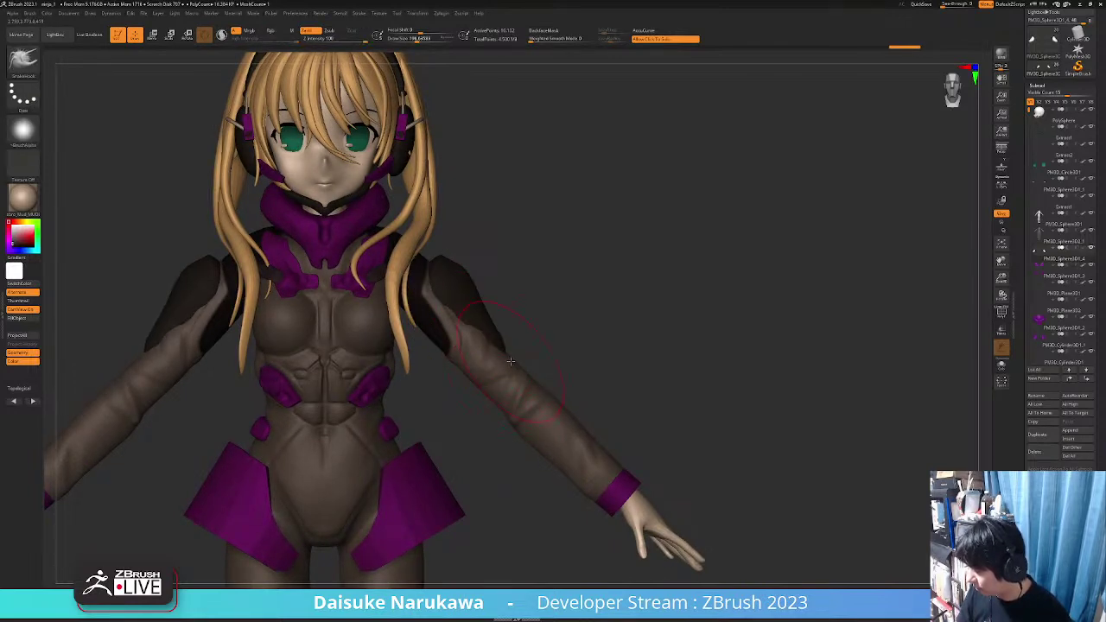
ctrl+right_drag(511, 361, 484, 362)
mouse_move(484, 362)
right_down()
mouse_move(470, 355)
mouse_move(485, 353)
mouse_move(488, 327)
mouse_move(514, 363)
mouse_move(502, 398)
mouse_move(509, 378)
mouse_move(517, 402)
mouse_move(503, 406)
mouse_move(555, 299)
mouse_move(526, 381)
right_up()
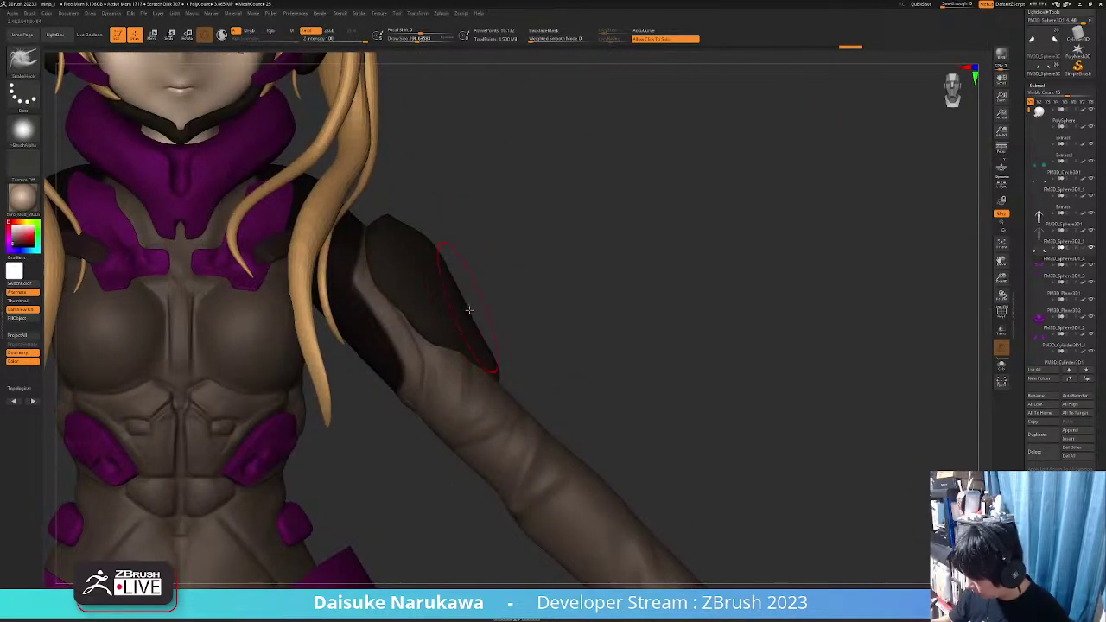
Refine the outer contour of the shoulder pads with the SnakeHook brush so they taper towards the elbows
click(508, 335)
ctrl+right_drag(508, 335, 563, 296)
click(576, 355)
mouse_move(575, 355)
ctrl+right_down()
mouse_move(545, 348)
mouse_move(597, 377)
mouse_move(539, 356)
mouse_move(547, 386)
mouse_move(534, 370)
mouse_move(558, 368)
mouse_move(519, 373)
mouse_move(537, 387)
ctrl+right_up()
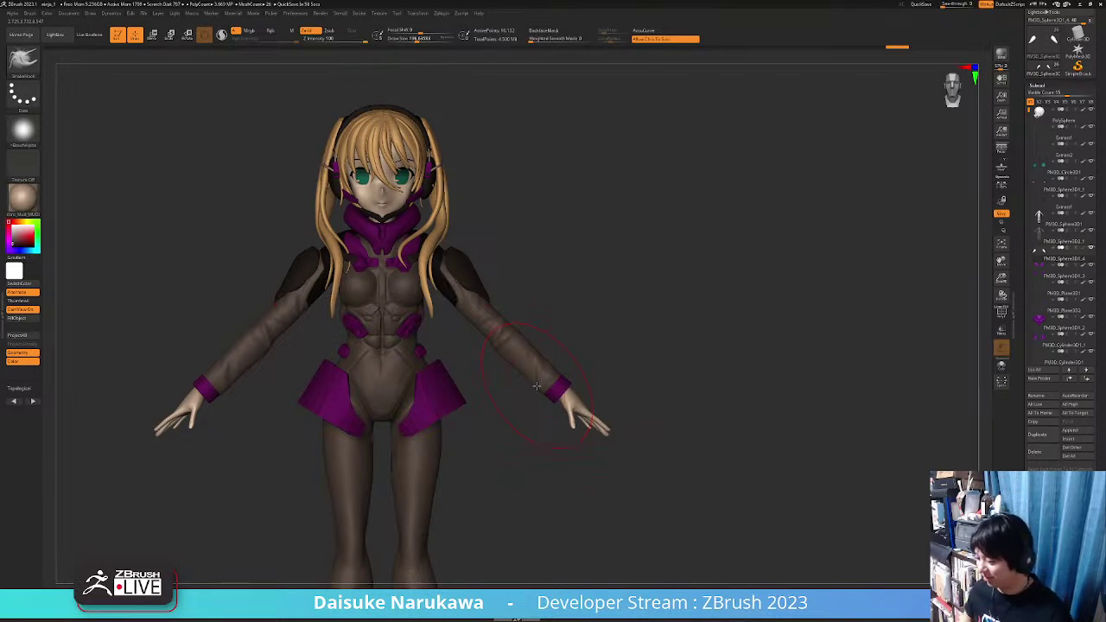
mouse_move(479, 383)
ctrl+right_down()
mouse_move(459, 341)
mouse_move(406, 324)
mouse_move(433, 336)
ctrl+right_up()
Flatten the outer surfaces of the shoulder pads with the TrimDynamic brush
right_drag(506, 338, 509, 321)
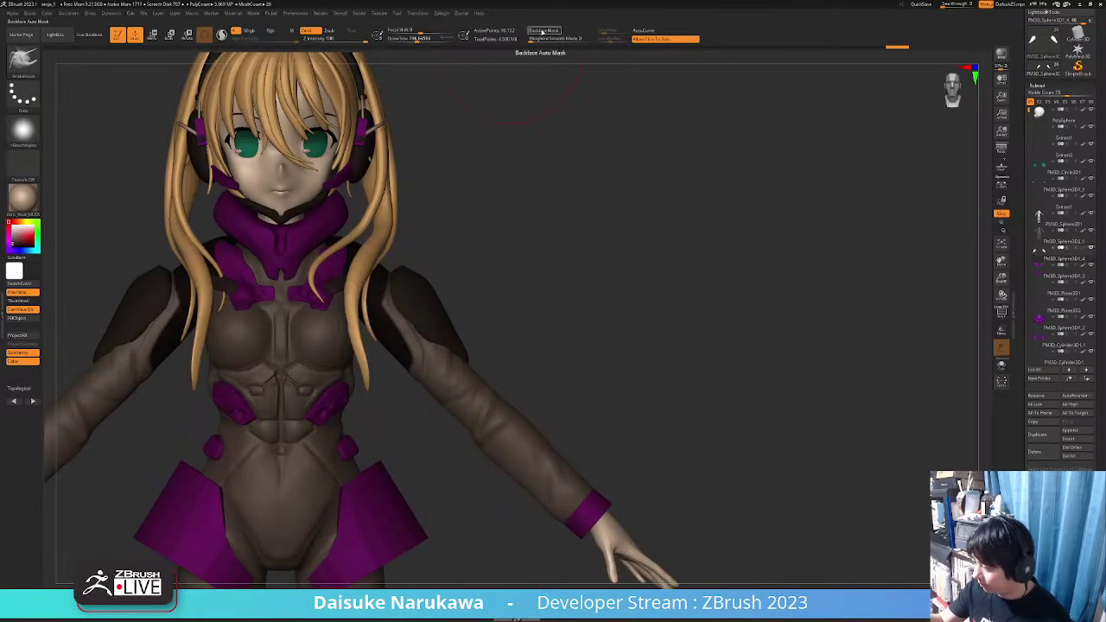
key(b)
key(d)
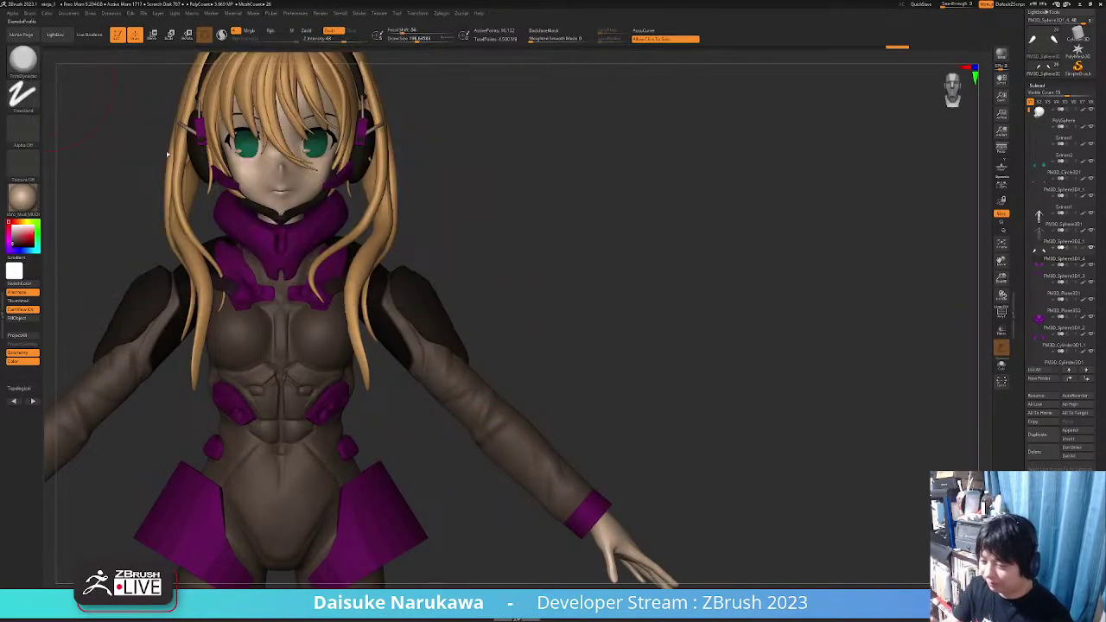
drag(121, 152, 63, 203)
mouse_move(441, 290)
right_down()
mouse_move(424, 301)
mouse_move(477, 259)
mouse_move(447, 326)
mouse_move(452, 284)
mouse_move(519, 287)
right_up()
alt+right_drag(485, 343, 478, 332)
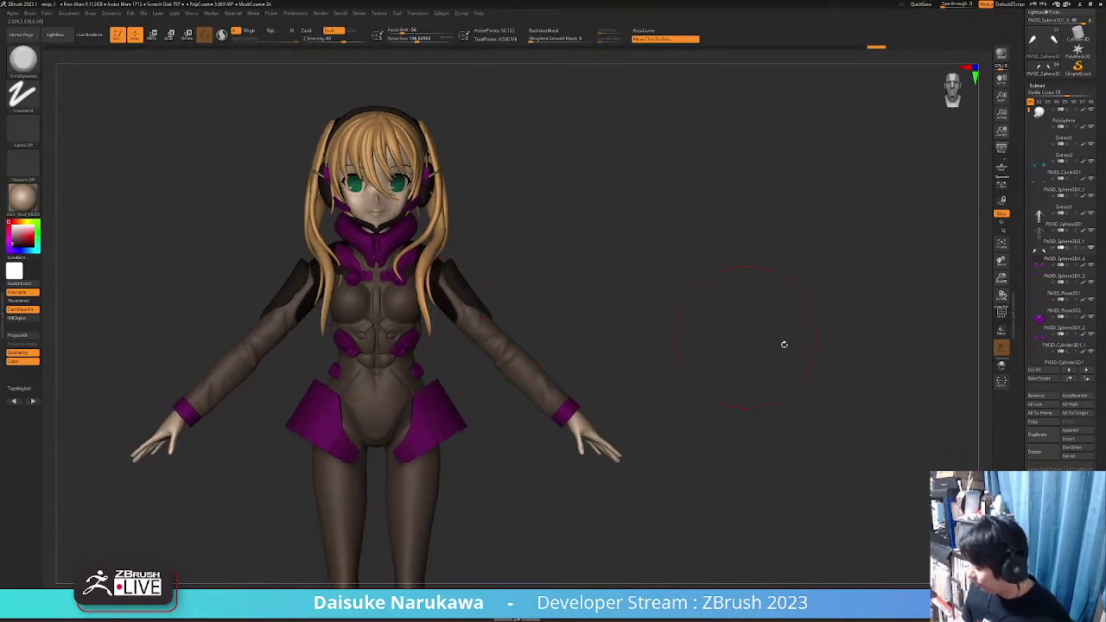
Insert another sphere subtool, scale it down and position it at the top of the character's left shoulder
click(1074, 440)
click(868, 447)
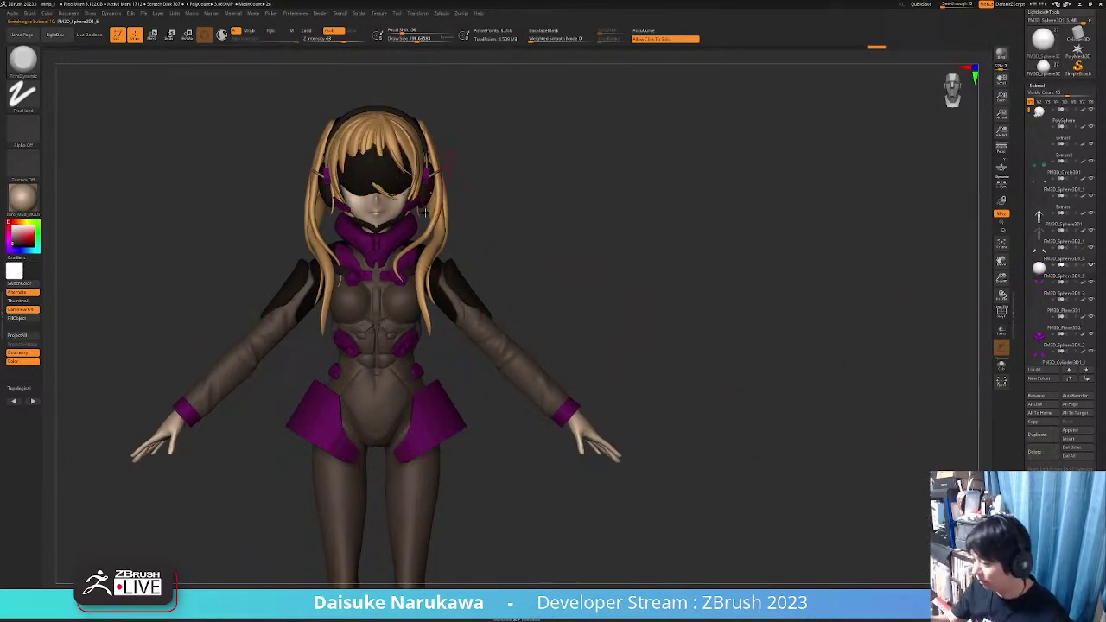
key(w)
drag(403, 136, 505, 266)
ctrl+right_drag(504, 266, 517, 228)
drag(518, 225, 478, 238)
shift+right_drag(466, 250, 412, 251)
drag(479, 236, 516, 239)
shift+right_drag(515, 242, 535, 253)
drag(536, 243, 529, 237)
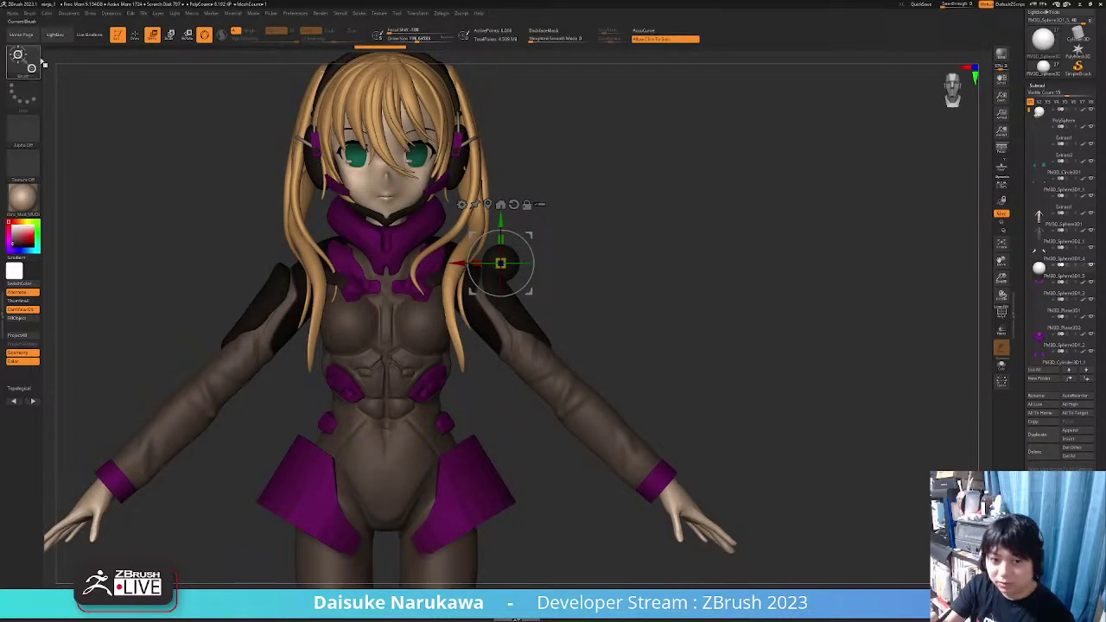
Try to shape the new sphere into an upright shoulder plate with the SnakeHook brush
click(135, 35)
mouse_move(610, 252)
right_down()
mouse_move(511, 263)
mouse_move(555, 266)
mouse_move(541, 274)
mouse_move(518, 251)
mouse_move(506, 281)
mouse_move(390, 304)
right_up()
shift+click(515, 273)
shift+click(519, 263)
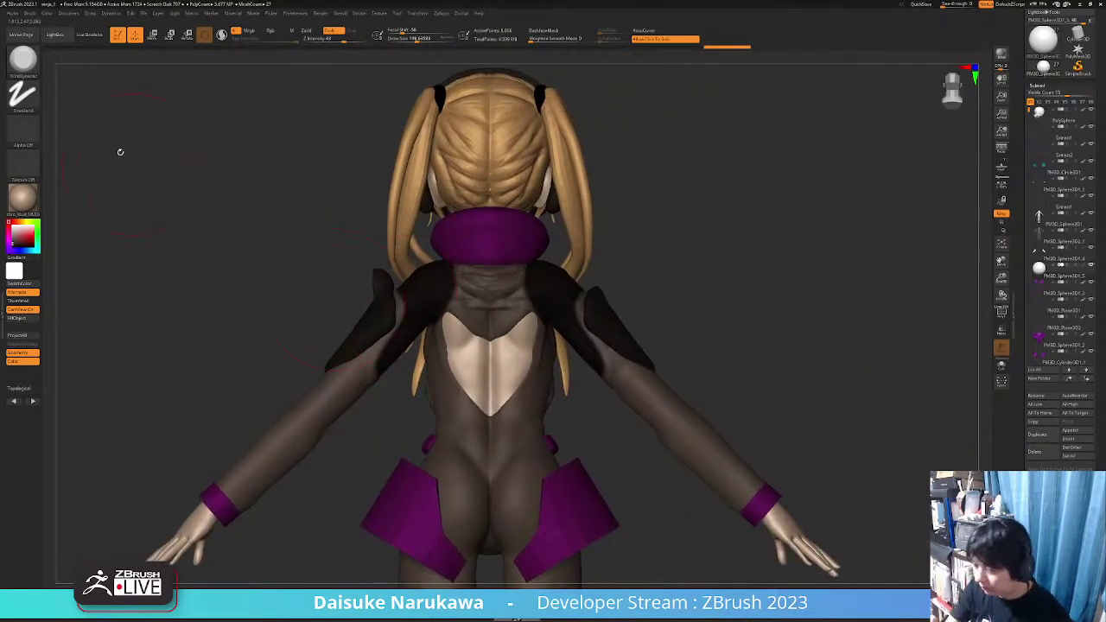
click(24, 62)
click(490, 73)
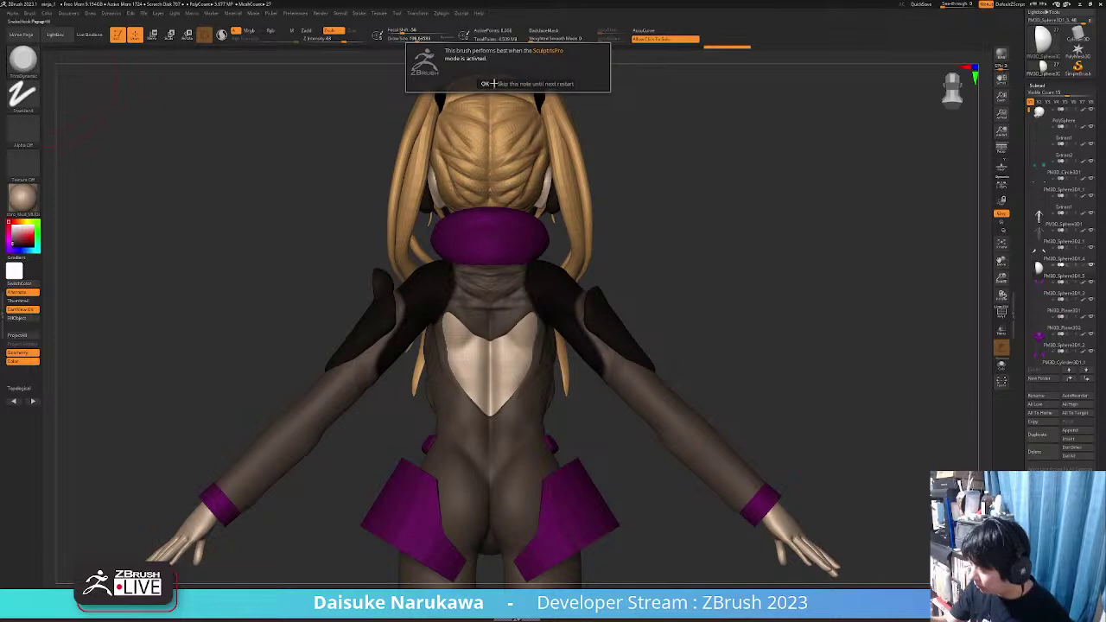
click(484, 84)
mouse_move(485, 95)
right_down()
mouse_move(371, 283)
mouse_move(377, 255)
mouse_move(365, 270)
mouse_move(413, 295)
mouse_move(379, 317)
mouse_move(401, 267)
mouse_move(425, 260)
mouse_move(464, 331)
mouse_move(505, 321)
right_up()
ctrl+right_drag(461, 275, 461, 267)
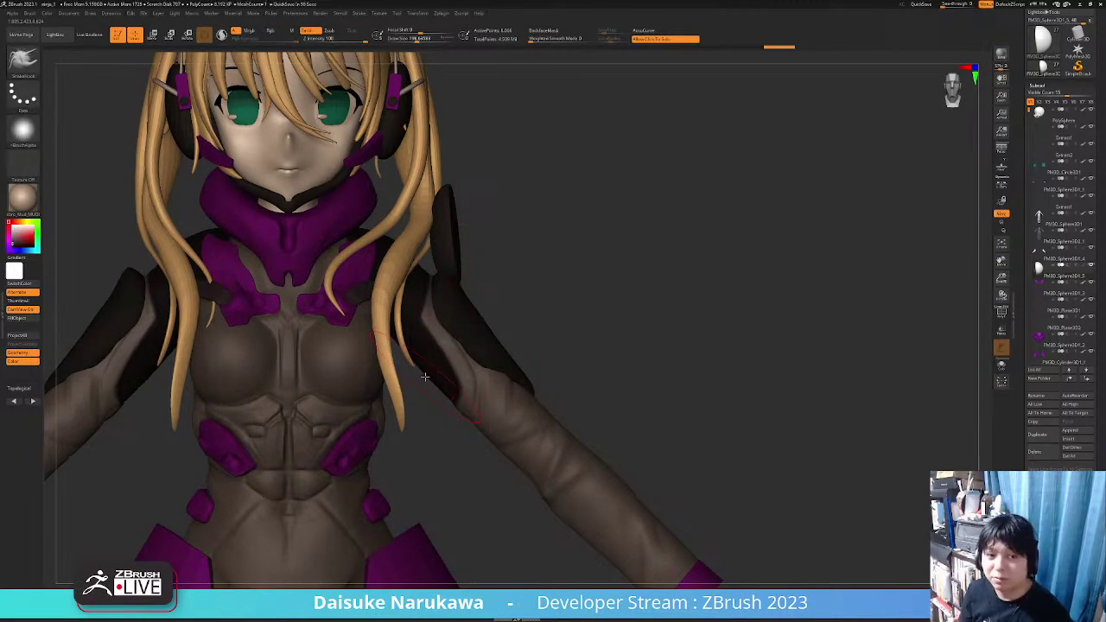
Delete the extra sphere subtool standing on top of the left shoulder
ctrl+right_drag(425, 378, 486, 360)
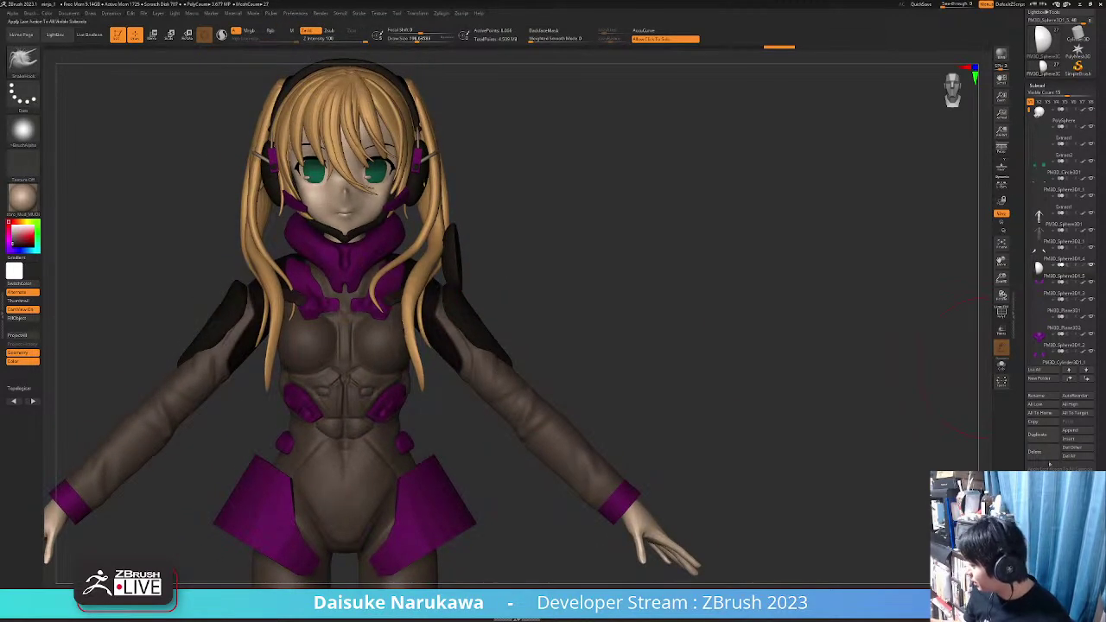
click(1035, 451)
click(980, 467)
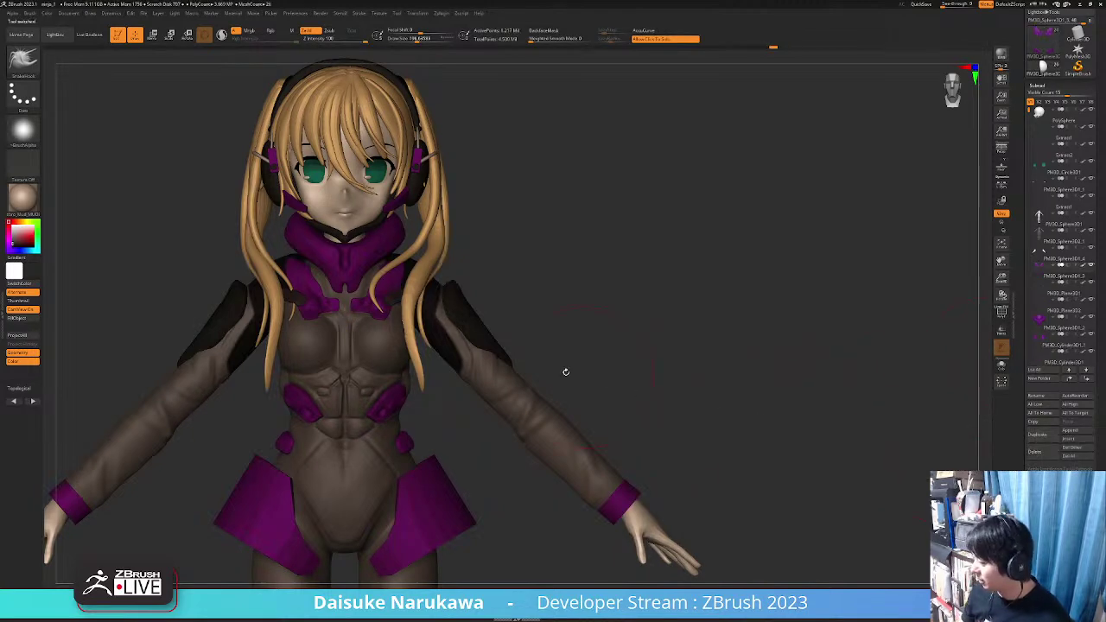
Try to carve a lengthwise groove down the outer face of the black shoulder pads with the DamStandard brush
mouse_move(463, 363)
right_down()
mouse_move(432, 328)
mouse_move(242, 198)
right_up()
click(23, 61)
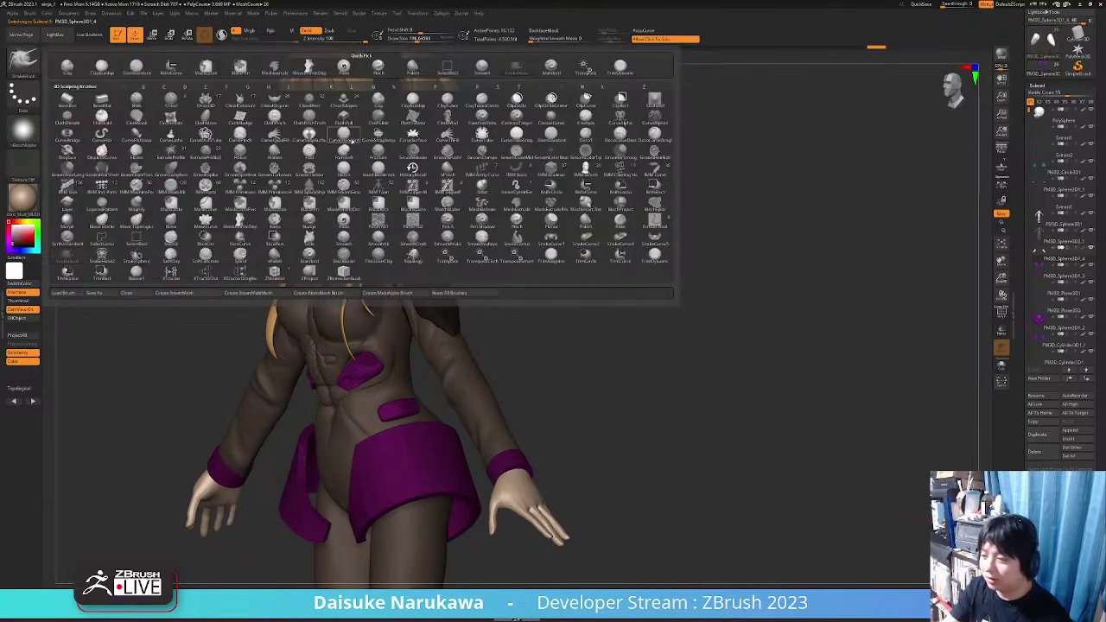
click(182, 89)
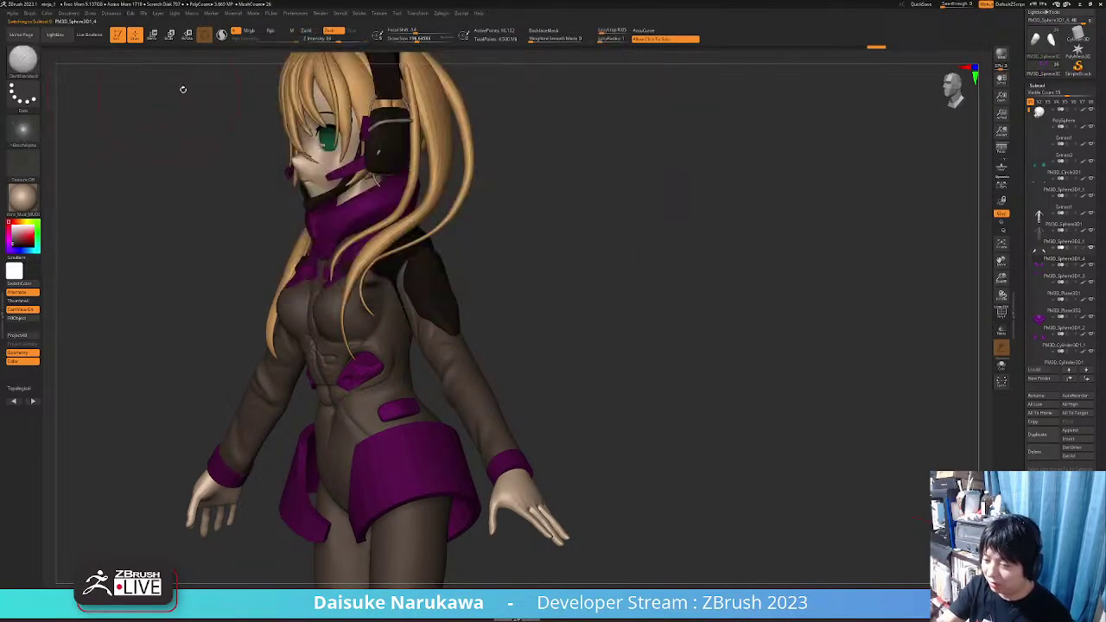
right_drag(431, 289, 383, 275)
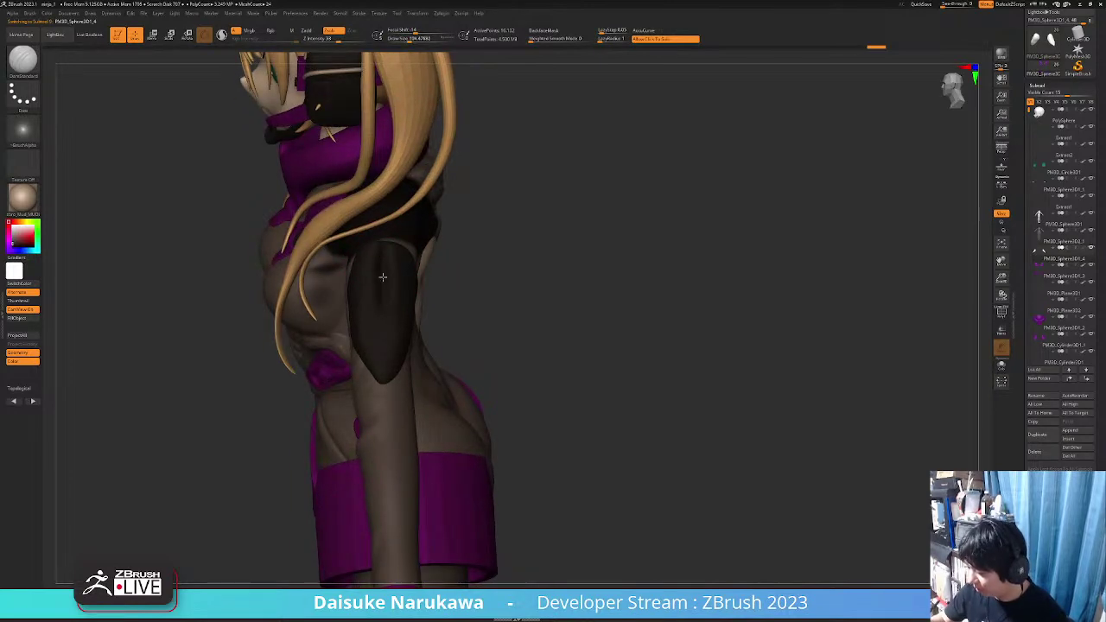
right_drag(382, 287, 388, 336)
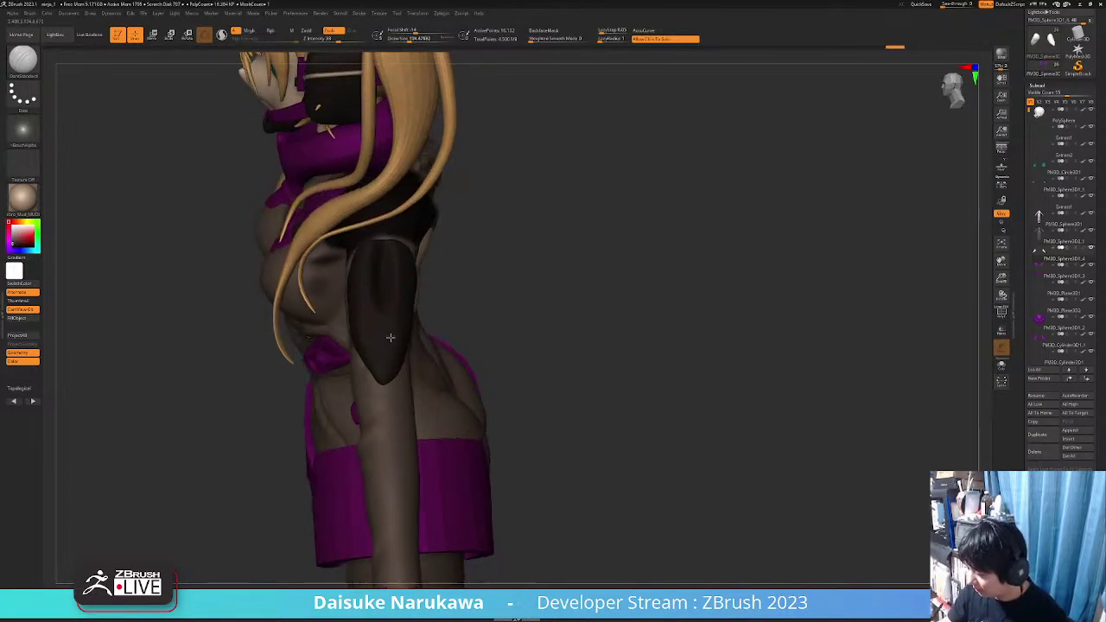
Cut a rounded notch into the upper end of the black shoulder pads with the ClayBuildup brush
click(23, 61)
click(129, 72)
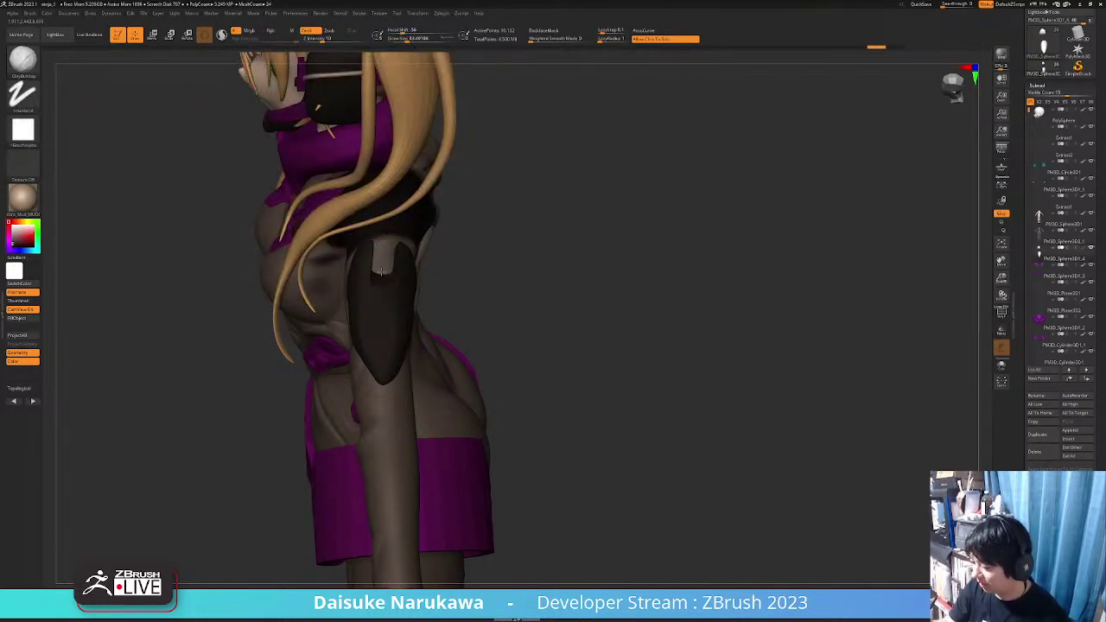
key(shift)
mouse_move(375, 258)
right_down()
mouse_move(377, 247)
mouse_move(390, 277)
right_up()
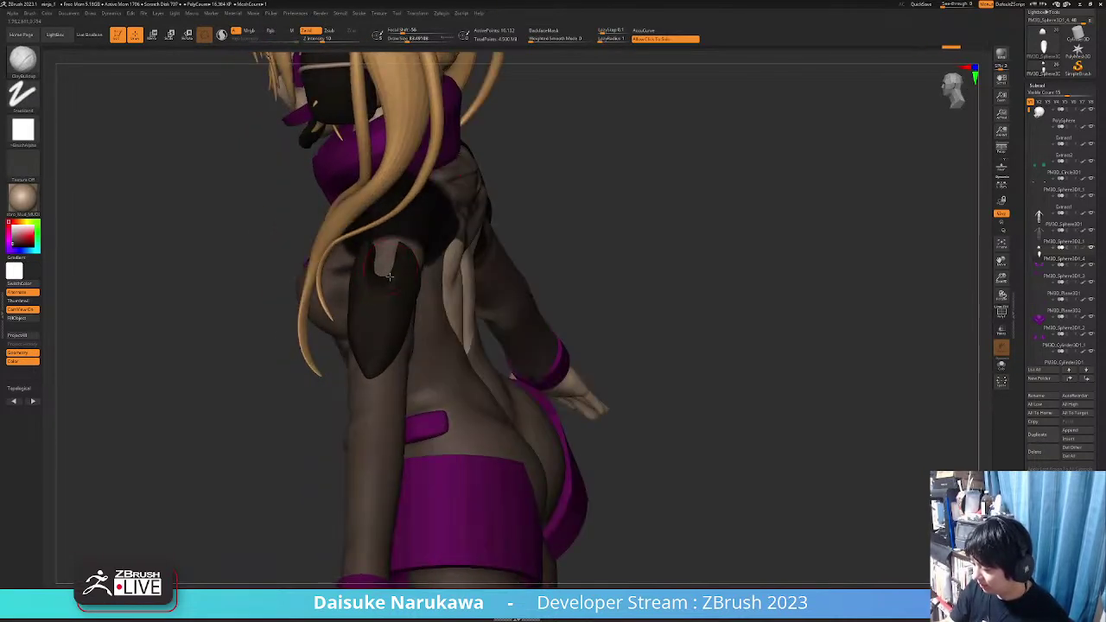
drag(389, 269, 362, 316)
mouse_move(361, 316)
right_down()
mouse_move(386, 272)
mouse_move(372, 280)
mouse_move(371, 242)
mouse_move(362, 258)
mouse_move(380, 250)
mouse_move(363, 288)
right_up()
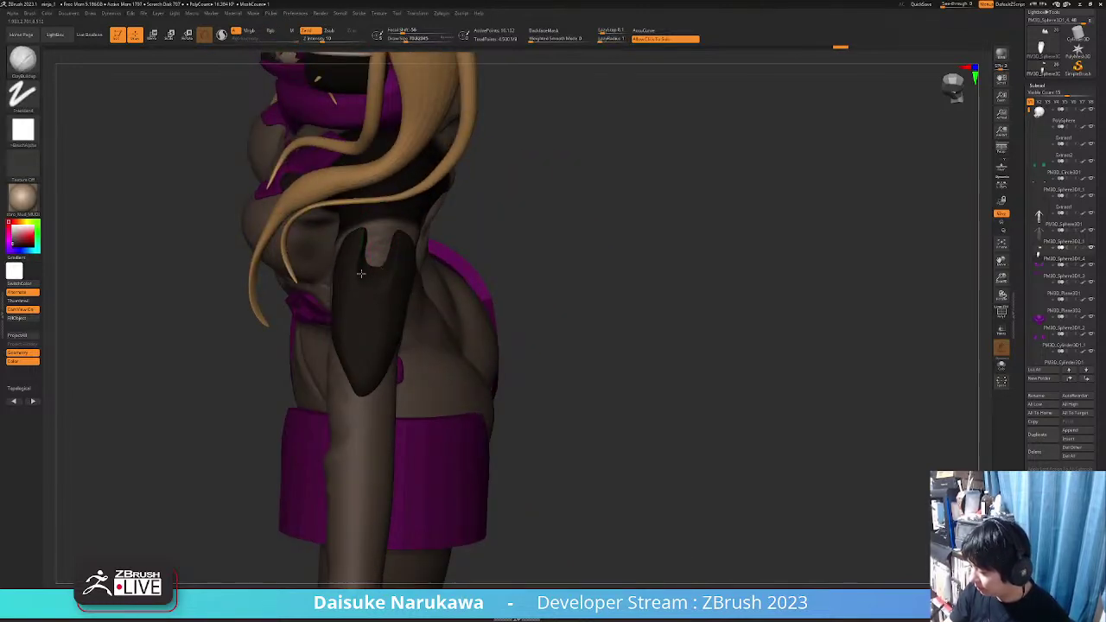
mouse_move(379, 280)
right_down()
mouse_move(407, 250)
mouse_move(441, 288)
mouse_move(504, 302)
mouse_move(237, 264)
mouse_move(389, 252)
right_up()
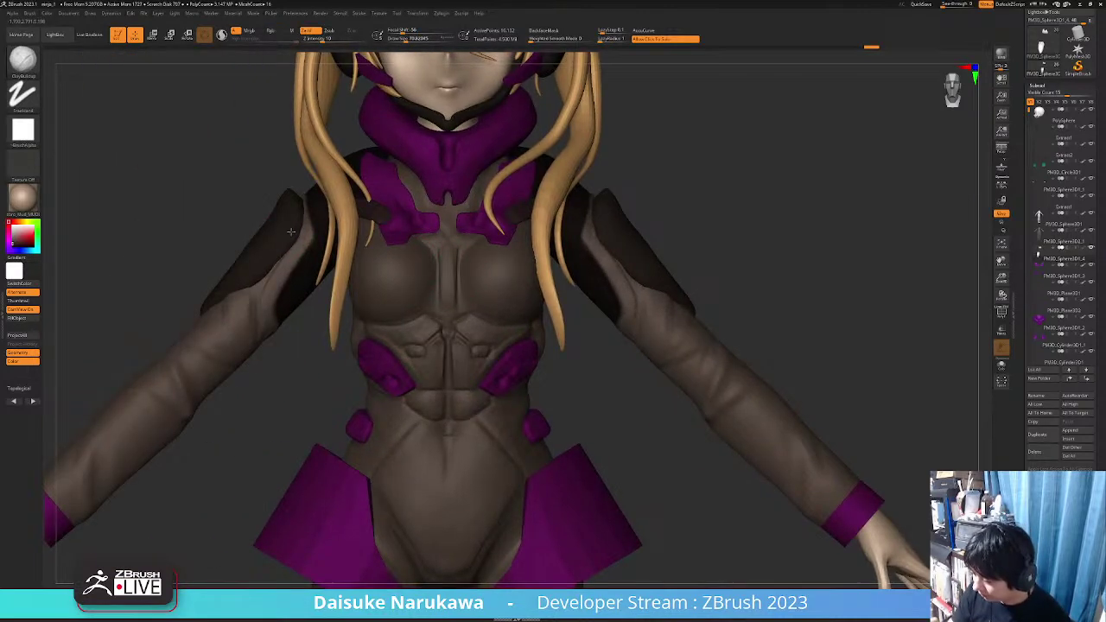
Touch up the front side of the black shoulder pads with the ClayBuildup brush
key(shift)
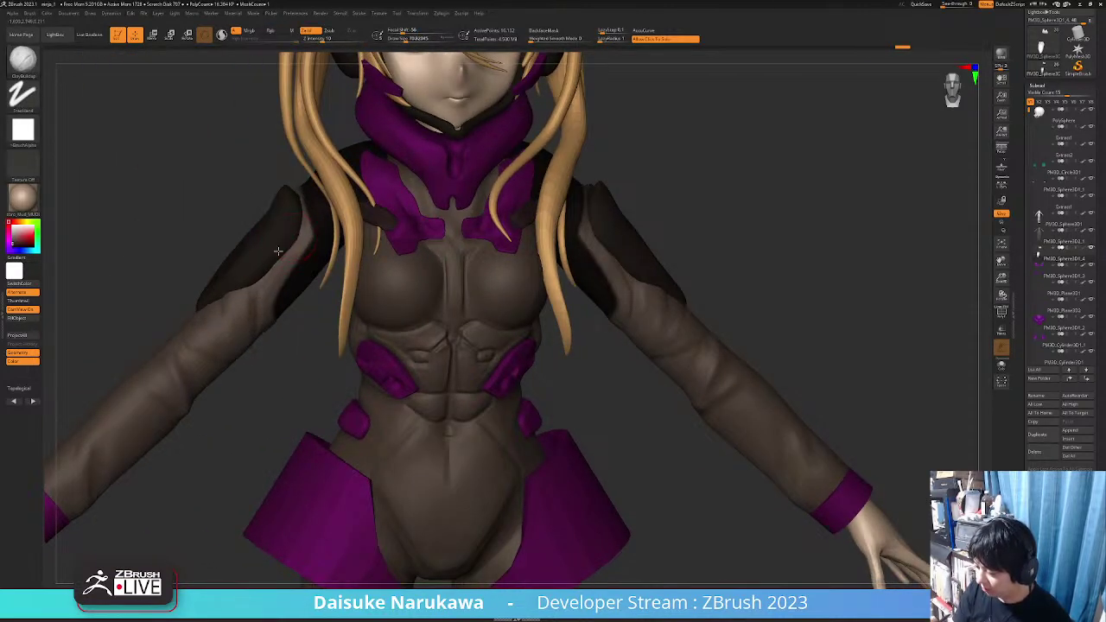
drag(276, 250, 280, 255)
ctrl+right_drag(278, 256, 262, 266)
mouse_move(200, 281)
right_down()
mouse_move(230, 286)
mouse_move(279, 265)
mouse_move(278, 295)
mouse_move(333, 275)
mouse_move(316, 263)
right_up()
Make the purple wrist cuffs the active subtool
alt+click(333, 275)
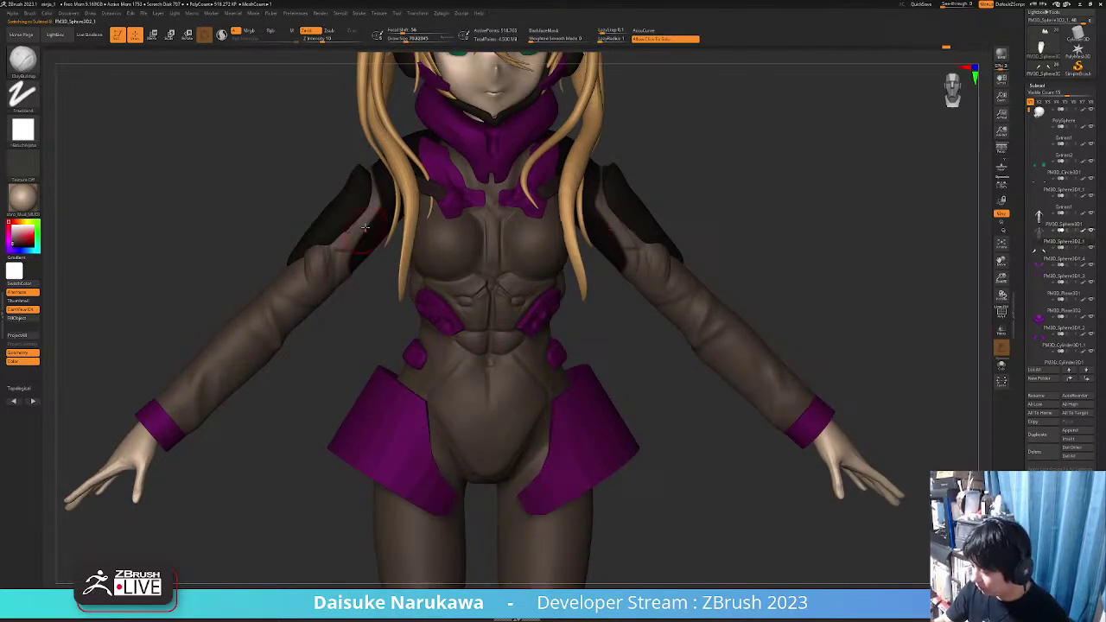
alt+right_drag(365, 227, 350, 235)
right_drag(344, 284, 356, 357)
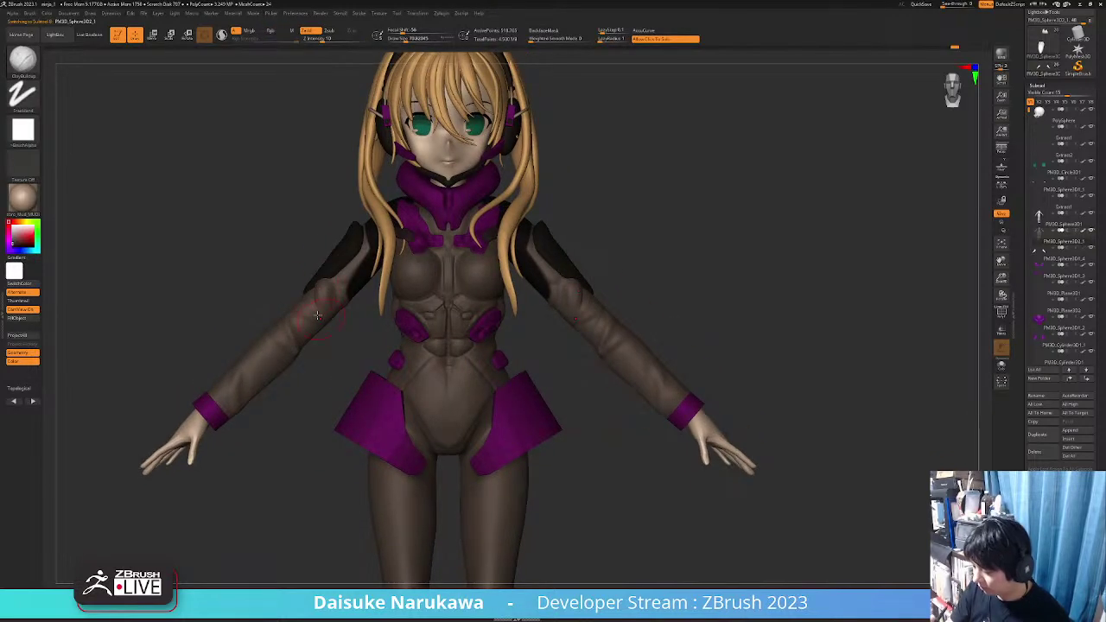
right_drag(318, 315, 565, 355)
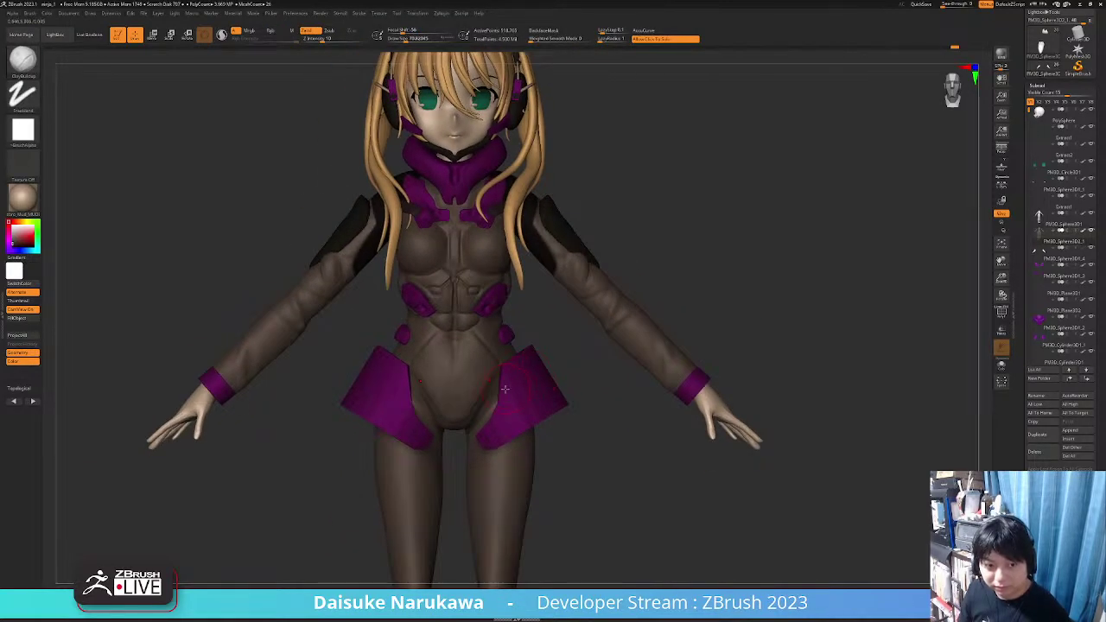
alt+right_drag(493, 395, 543, 352)
right_drag(337, 354, 248, 185)
Try to pull the cuff's lower edge over the back of the hand with the SnakeHook brush
key(b)
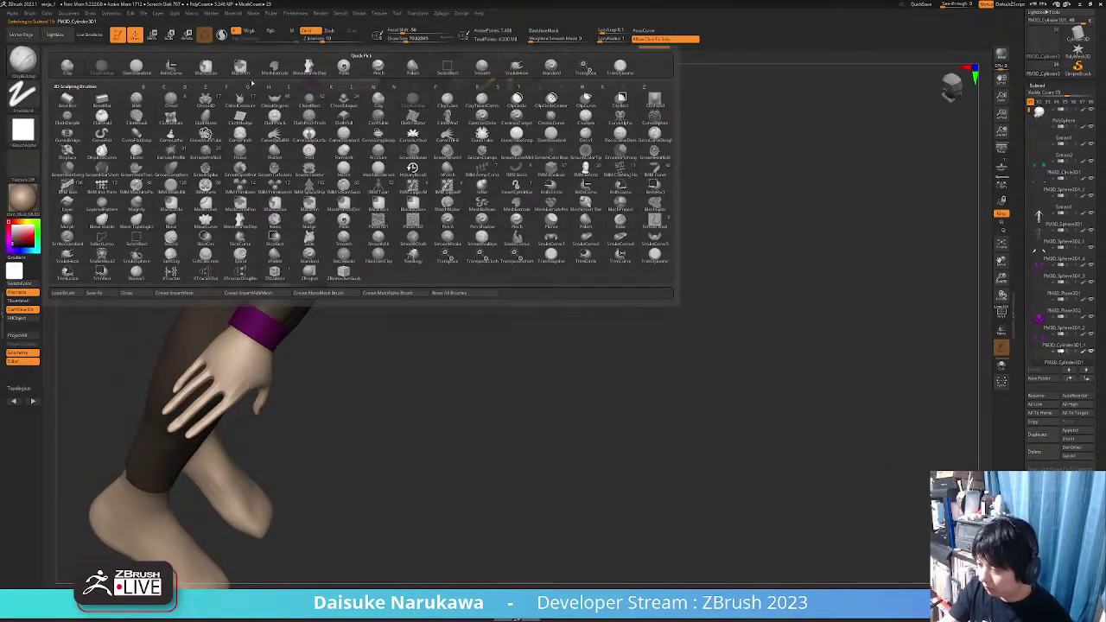
click(484, 69)
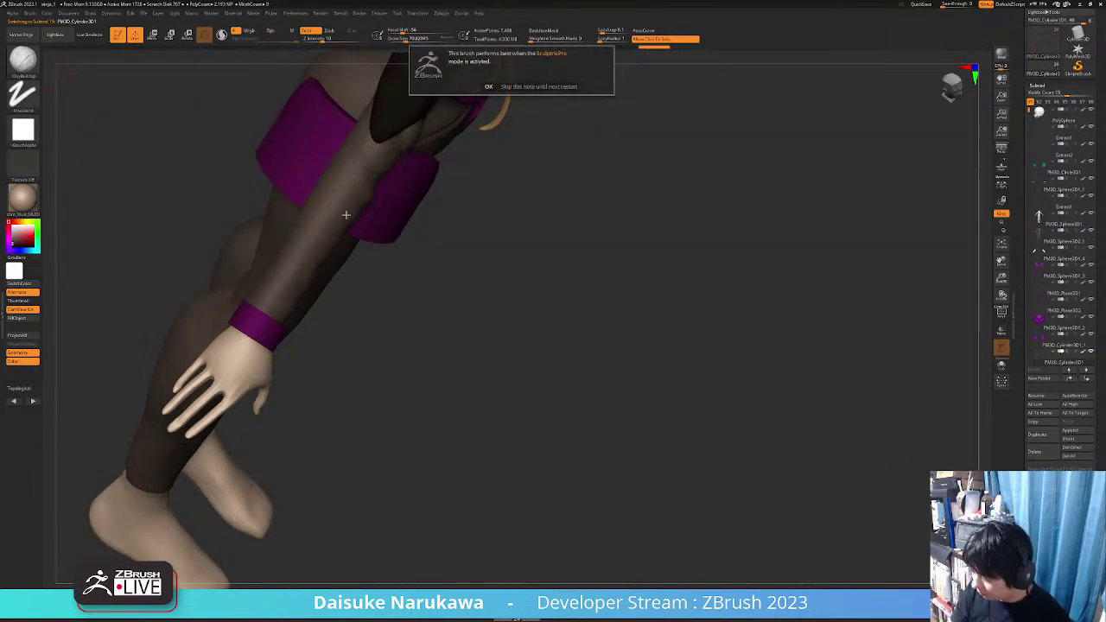
click(488, 87)
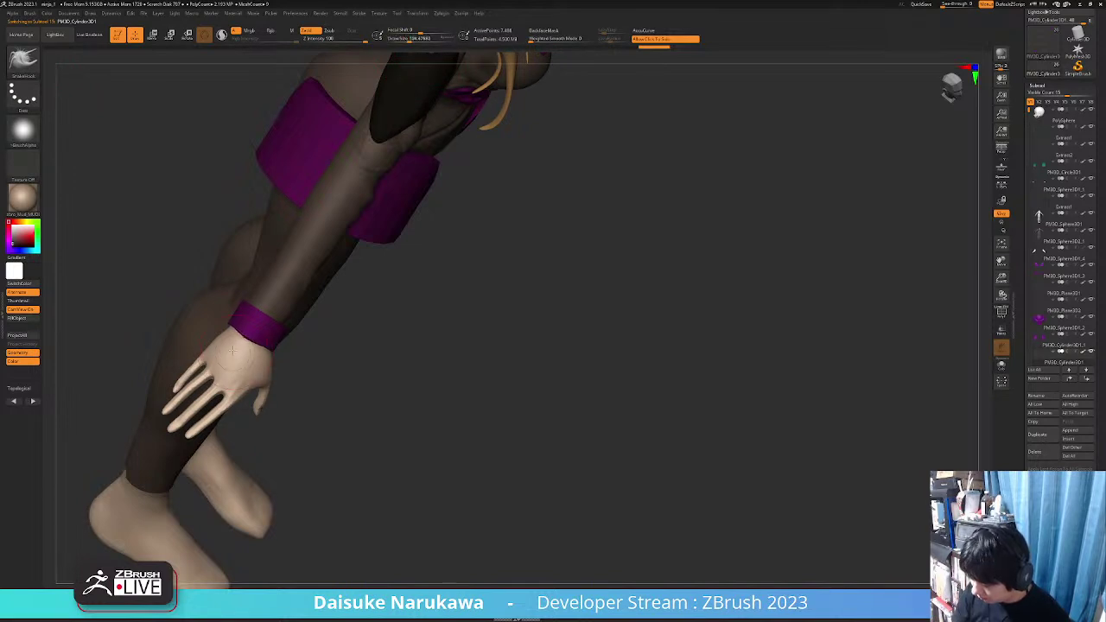
mouse_move(252, 325)
ctrl+right_down()
mouse_move(252, 359)
mouse_move(247, 334)
ctrl+right_up()
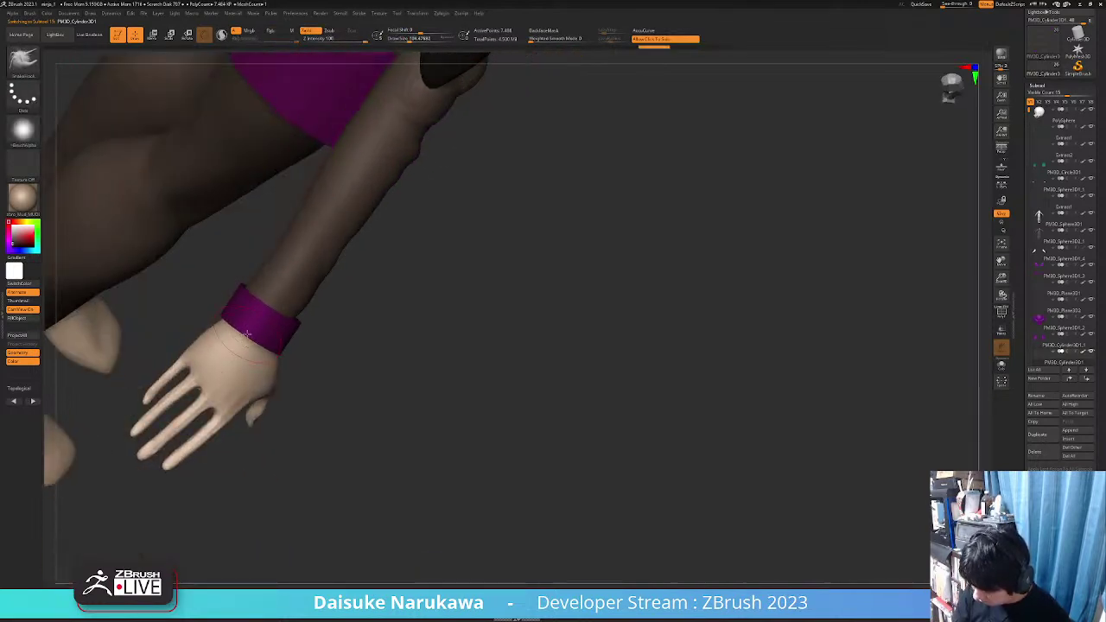
drag(238, 357, 249, 362)
key(ctrl+z)
key(ctrl+z)
ctrl+drag(192, 434, 189, 439)
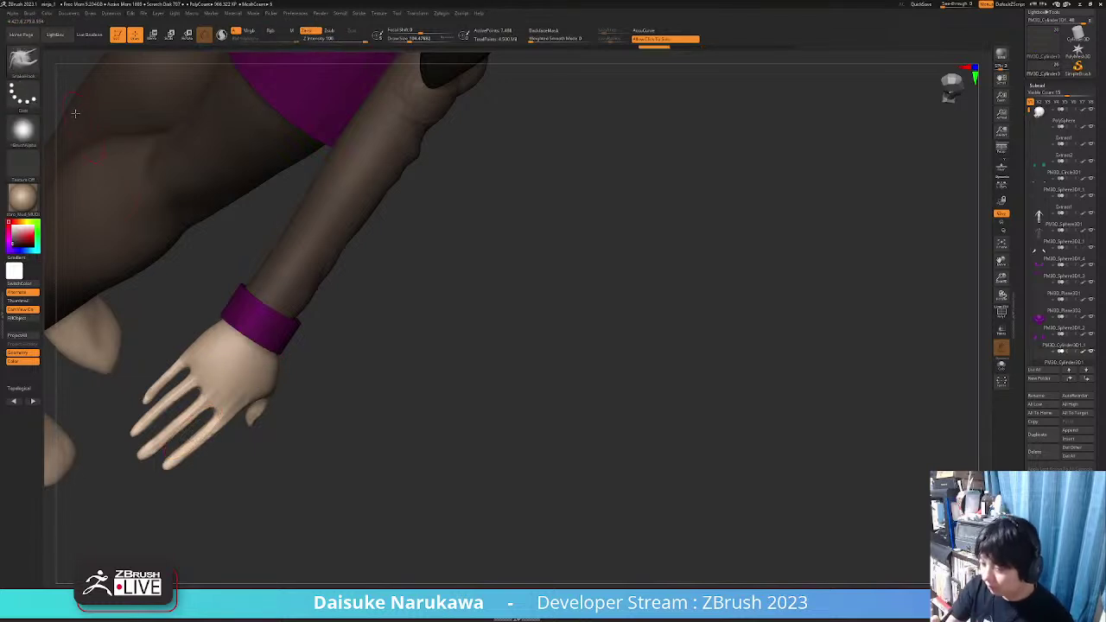
Extend the purple cuff's lower edge into a rounded flap over the back of the hand with the MoveInfiniteDepth brush
key(b)
click(309, 68)
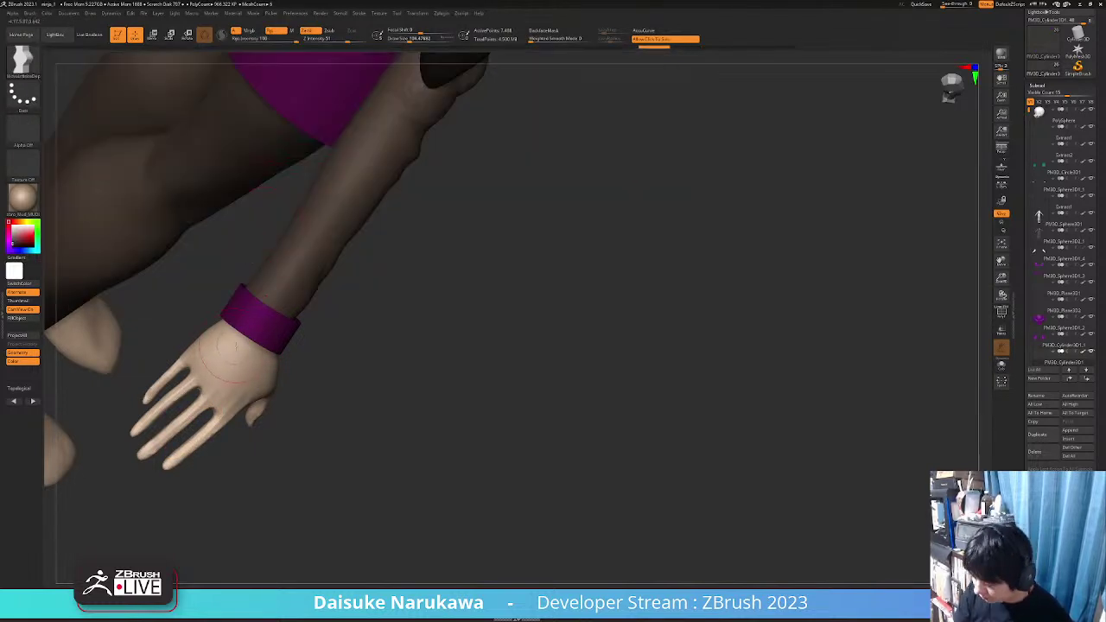
drag(210, 369, 253, 376)
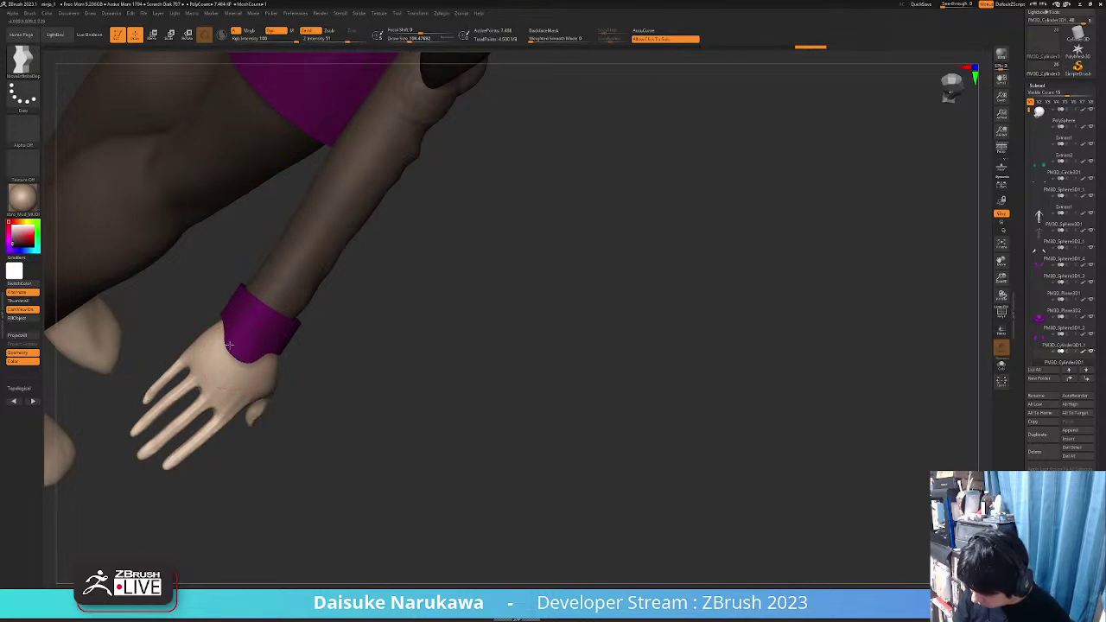
right_drag(252, 336, 281, 320)
right_drag(282, 320, 258, 371)
Flatten the purple cuff's flap with the TrimDynamic brush at an adjusted draw size
click(23, 59)
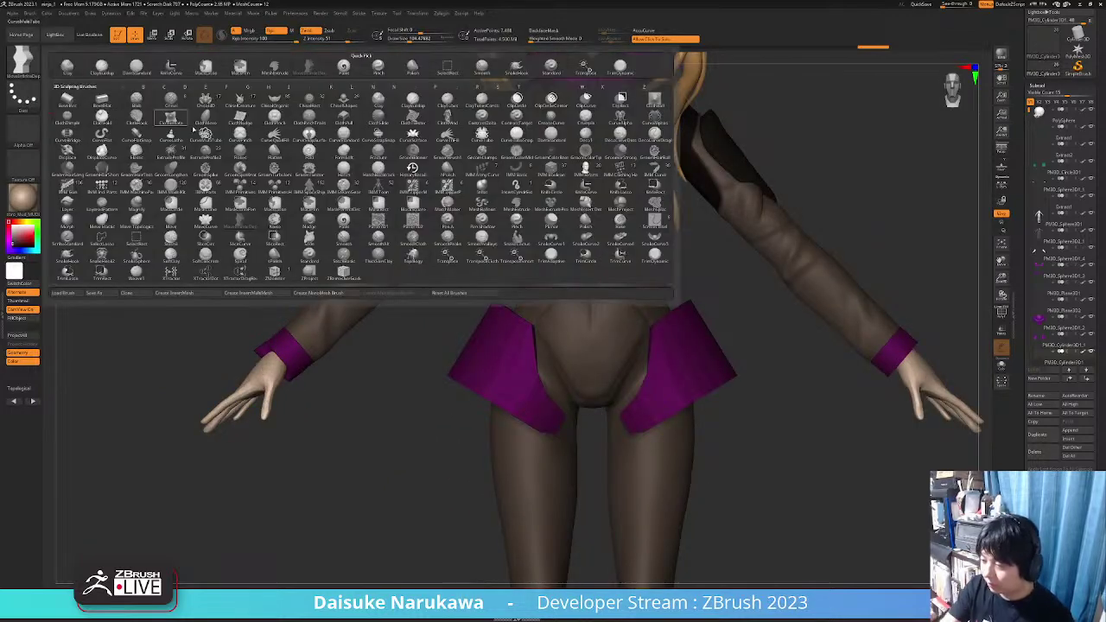
click(411, 71)
click(437, 40)
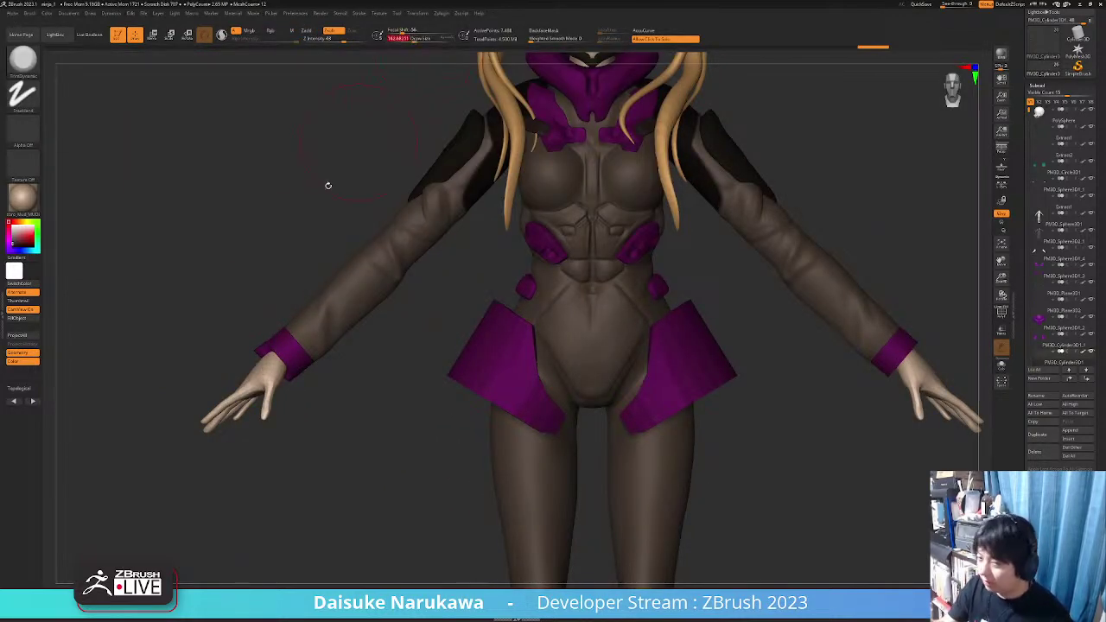
right_drag(328, 185, 292, 353)
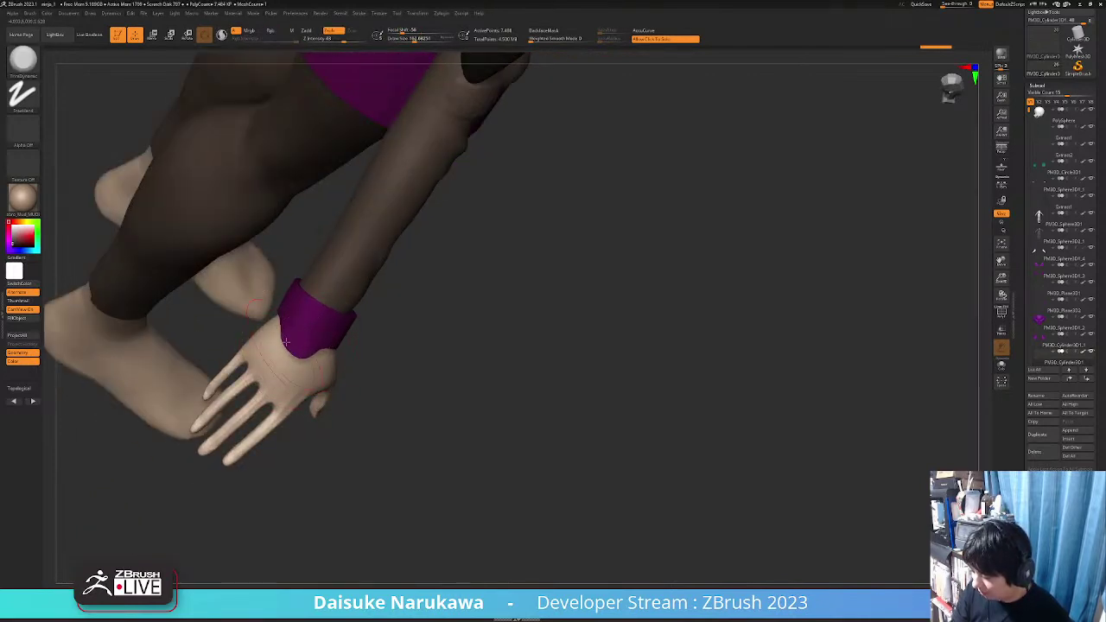
right_drag(298, 348, 192, 248)
Refine the contour of the cuff's flap over the back of the hand with the SnakeHook brush
key(b)
click(437, 72)
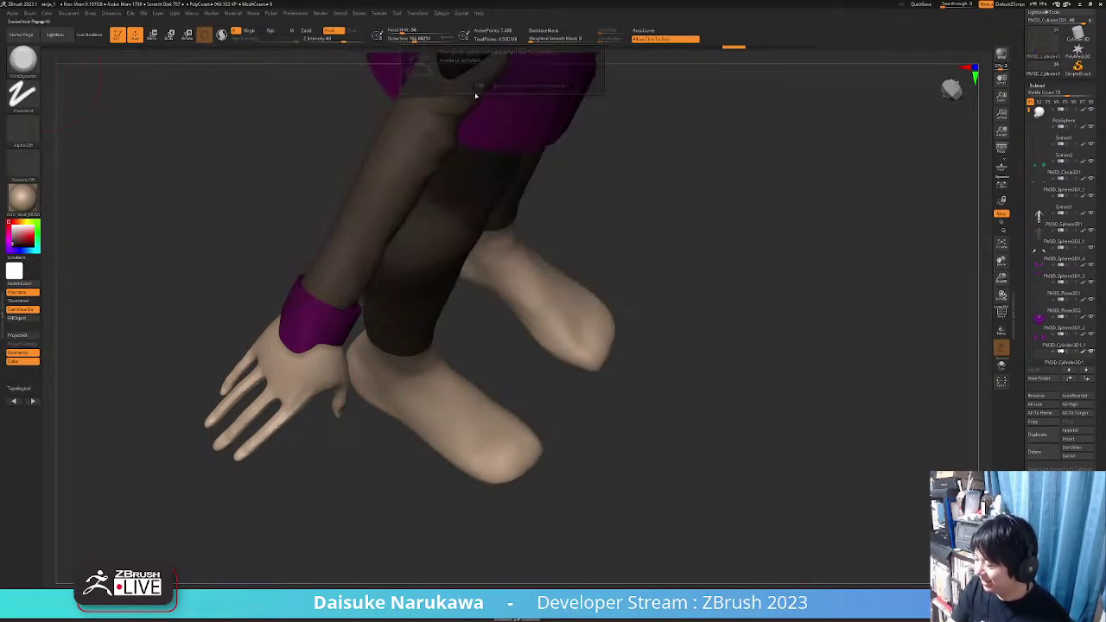
click(36, 66)
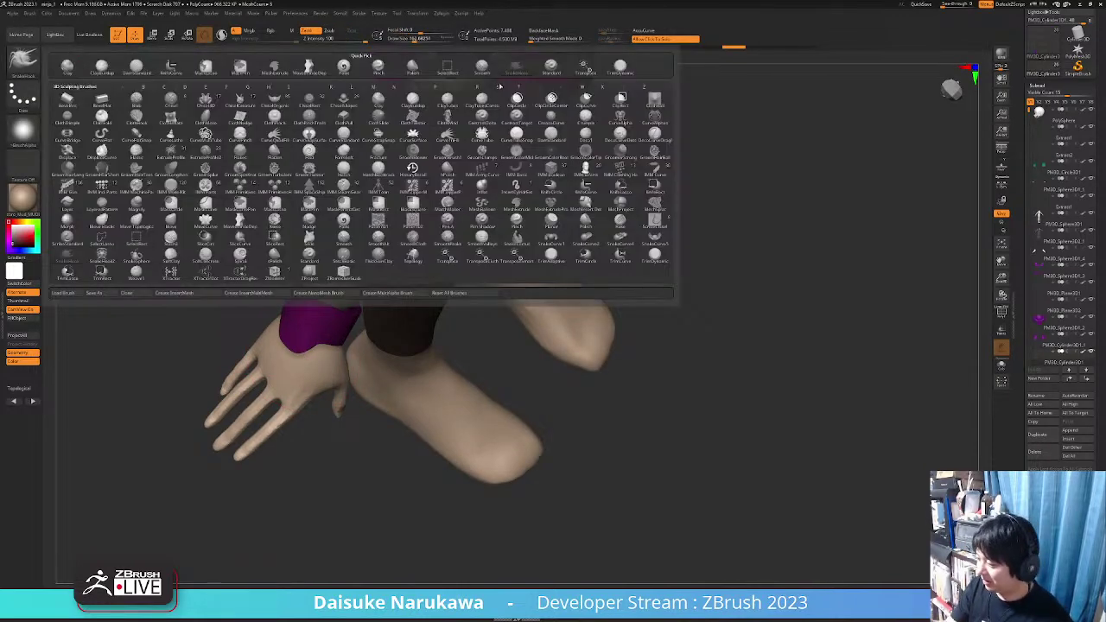
mouse_move(194, 358)
right_down()
mouse_move(281, 363)
mouse_move(310, 336)
right_up()
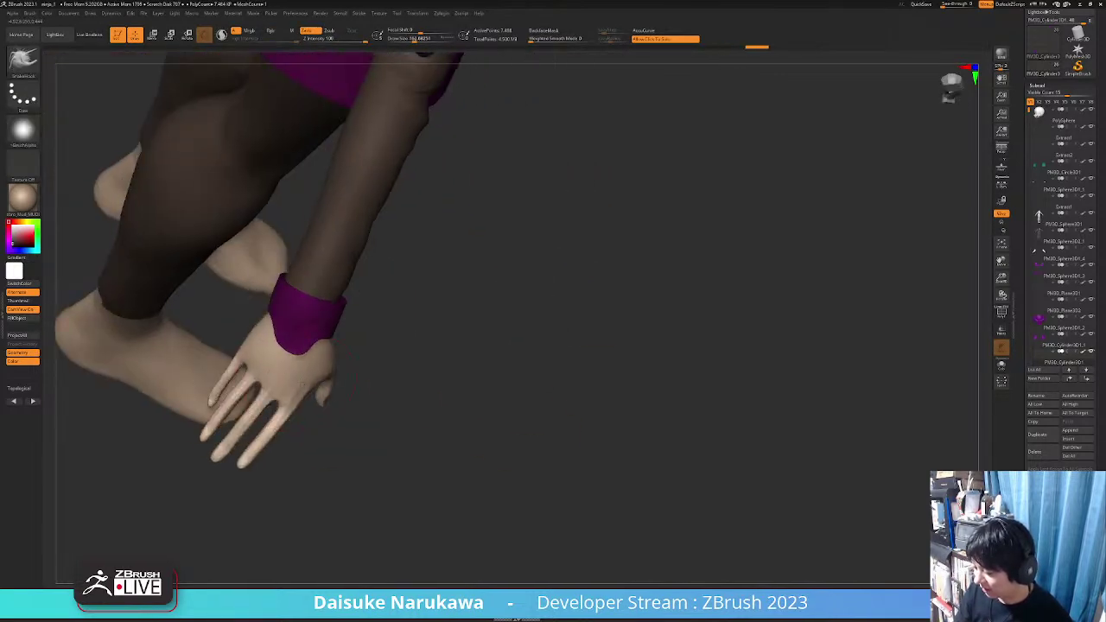
right_drag(303, 375, 402, 311)
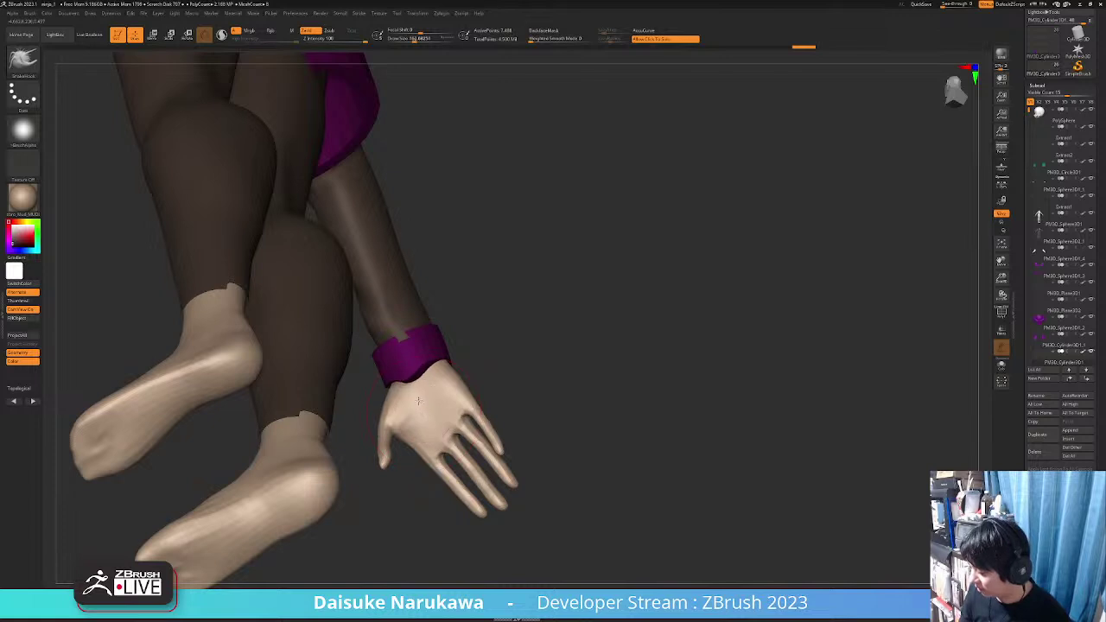
Smooth the purple cuff's lower edge on the palm side
key(shift)
shift+drag(413, 396, 426, 401)
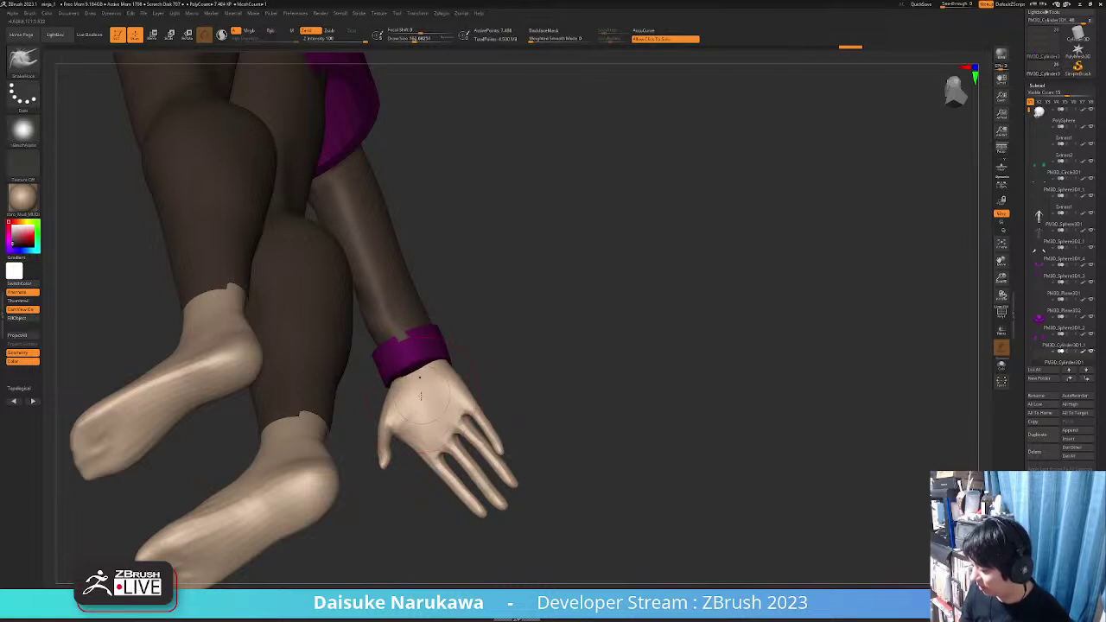
right_drag(410, 352, 410, 378)
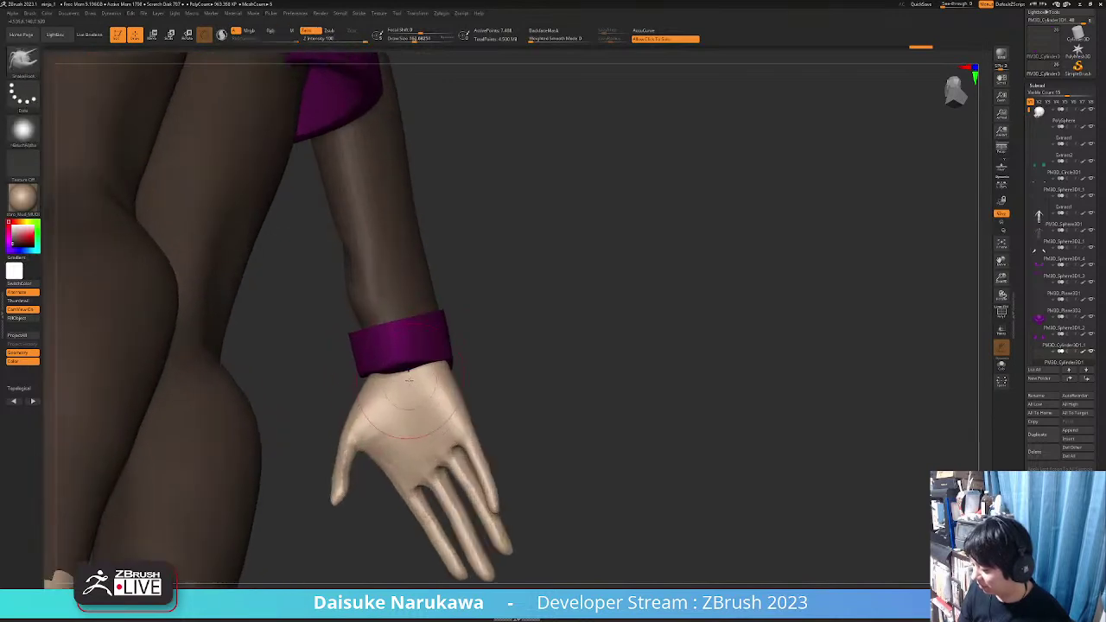
shift+drag(409, 373, 407, 365)
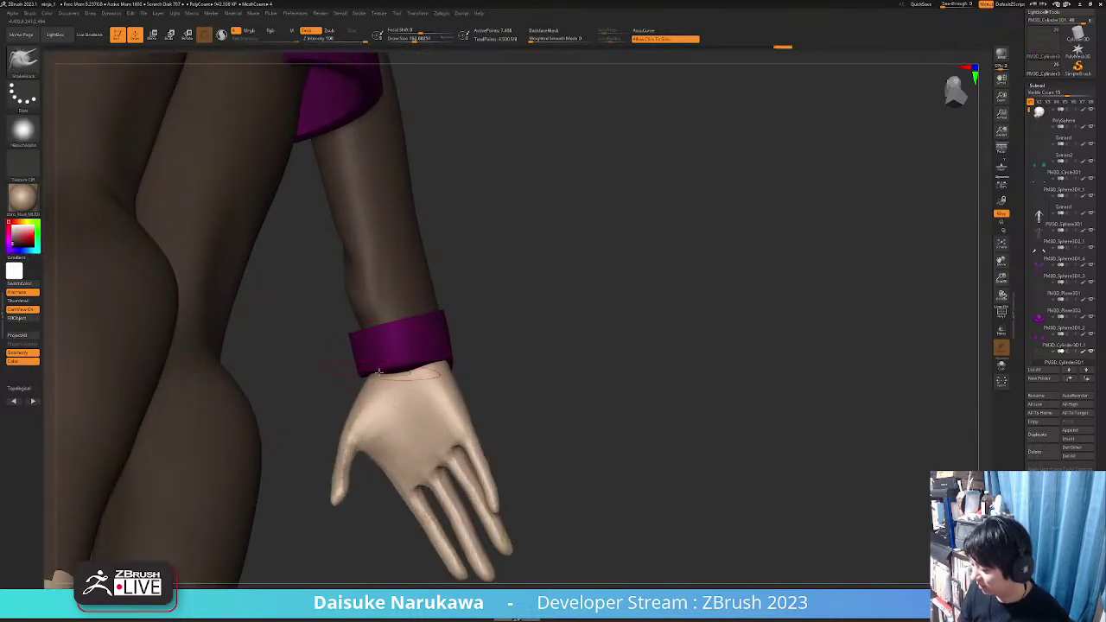
right_drag(367, 377, 362, 573)
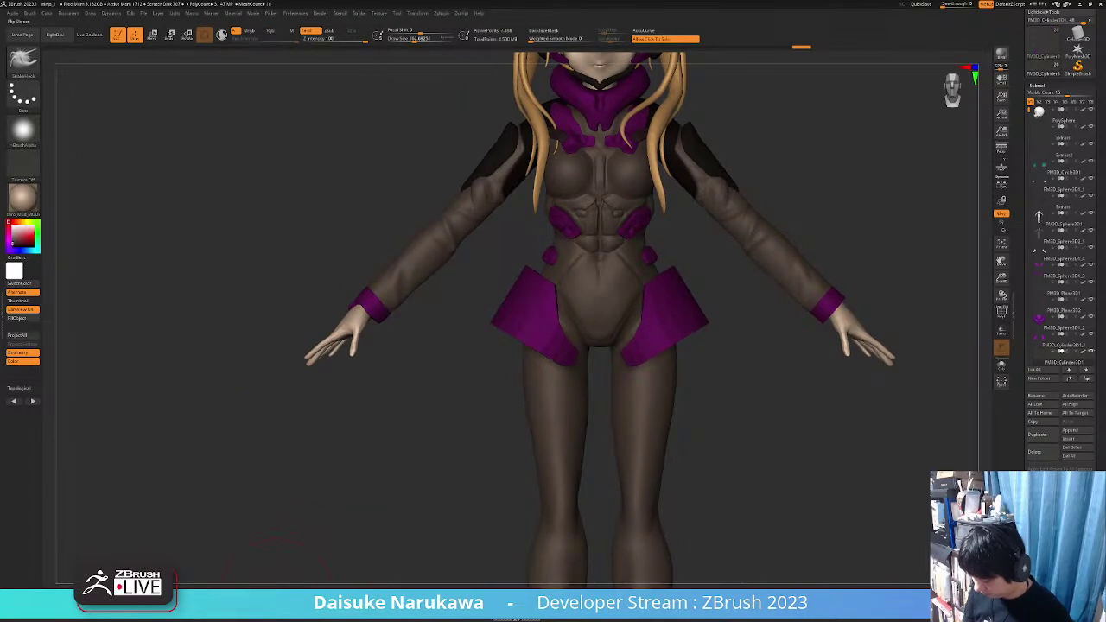
Choose the SnakeHook brush and make the purple hip armour the active subtool
click(192, 598)
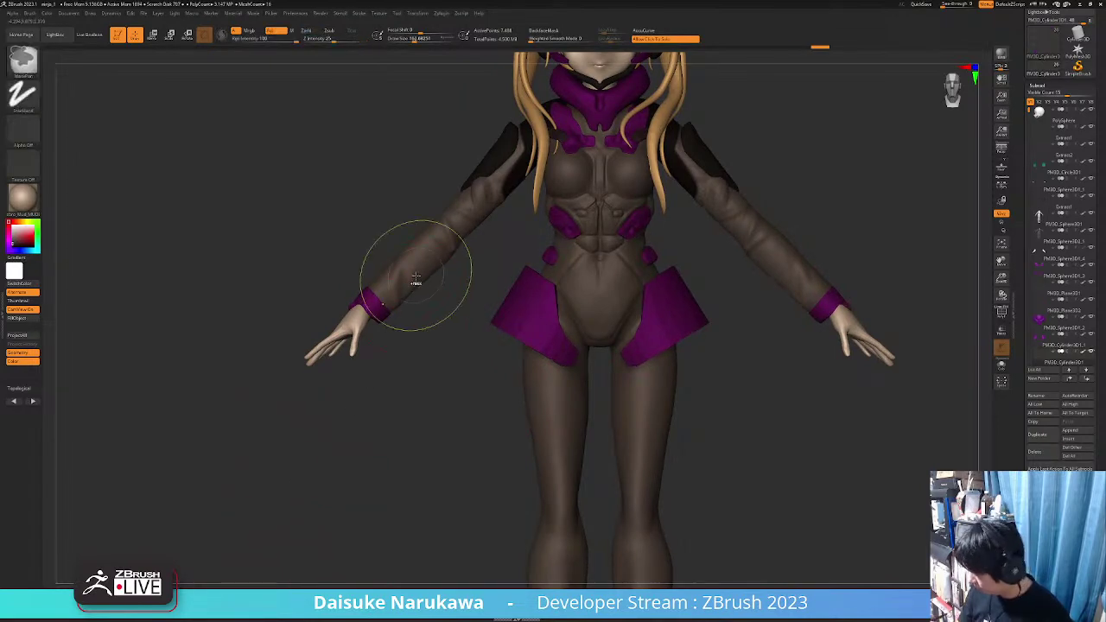
mouse_move(416, 278)
right_down()
mouse_move(354, 294)
mouse_move(309, 274)
mouse_move(311, 302)
mouse_move(354, 274)
mouse_move(331, 320)
mouse_move(313, 299)
mouse_move(350, 315)
mouse_move(392, 283)
right_up()
key(b)
key(s)
key(h)
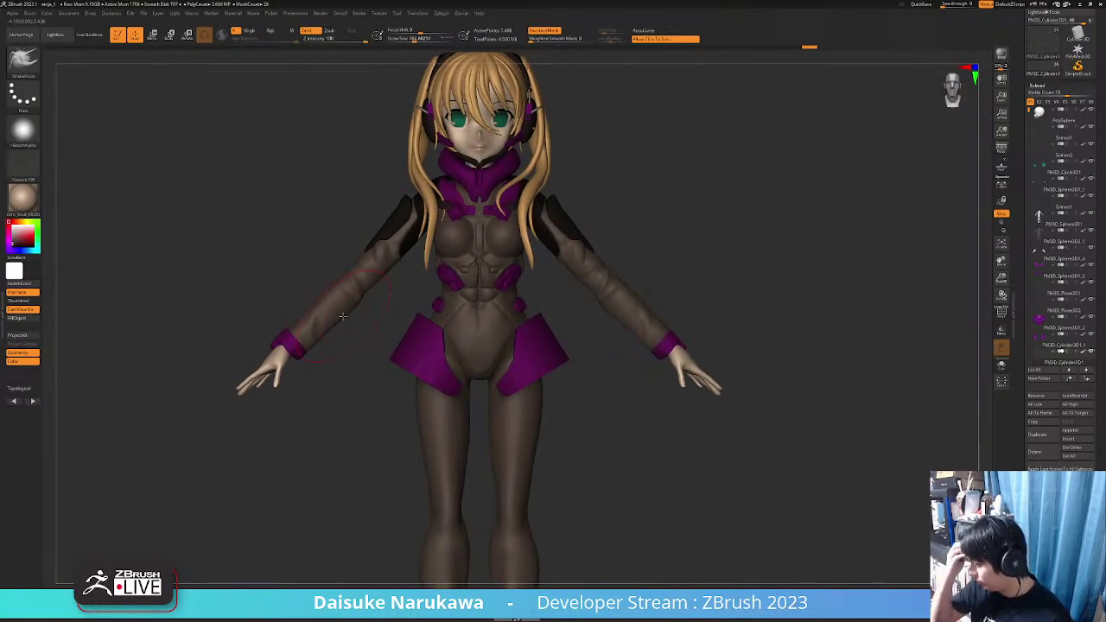
mouse_move(498, 347)
alt+right_down()
mouse_move(452, 292)
mouse_move(462, 343)
mouse_move(441, 314)
mouse_move(490, 314)
mouse_move(479, 340)
mouse_move(430, 362)
mouse_move(437, 337)
mouse_move(413, 372)
alt+right_up()
alt+click(466, 301)
right_drag(413, 371, 439, 328)
right_drag(367, 376, 404, 423)
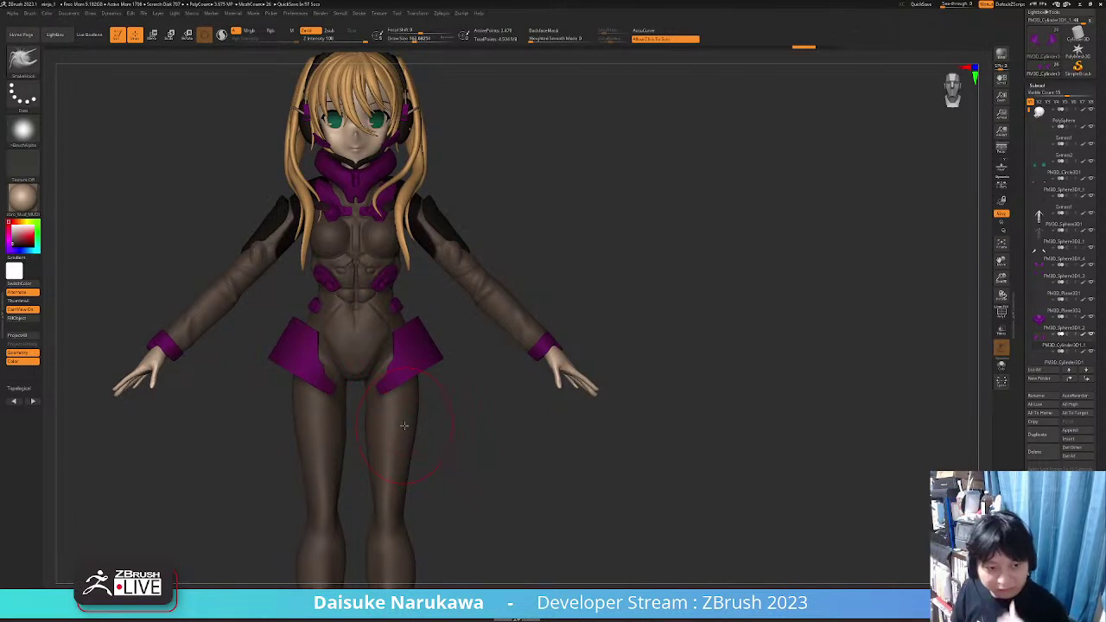
Pull the lower rear edge of the purple hip armour outward with the SnakeHook brush at an adjusted draw size
right_drag(403, 424, 457, 150)
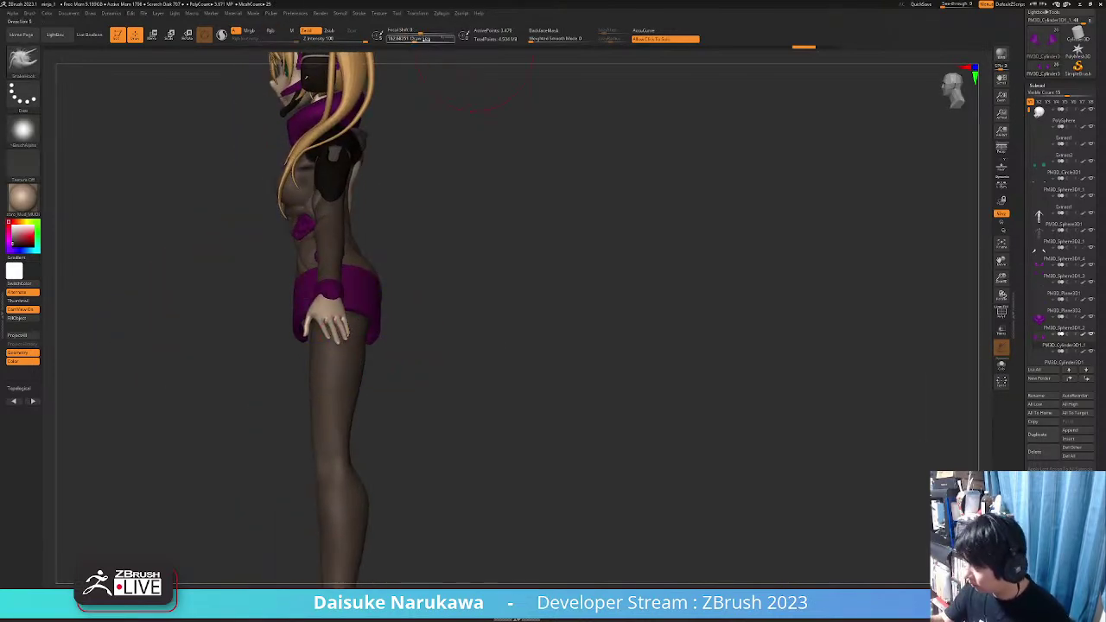
drag(371, 340, 393, 325)
mouse_move(430, 337)
right_down()
mouse_move(390, 343)
mouse_move(397, 352)
mouse_move(370, 361)
mouse_move(414, 341)
mouse_move(383, 333)
right_up()
drag(381, 334, 388, 333)
mouse_move(393, 331)
right_down()
mouse_move(366, 278)
mouse_move(279, 362)
mouse_move(264, 348)
mouse_move(289, 361)
mouse_move(251, 389)
mouse_move(321, 345)
mouse_move(330, 387)
mouse_move(340, 347)
mouse_move(319, 353)
right_up()
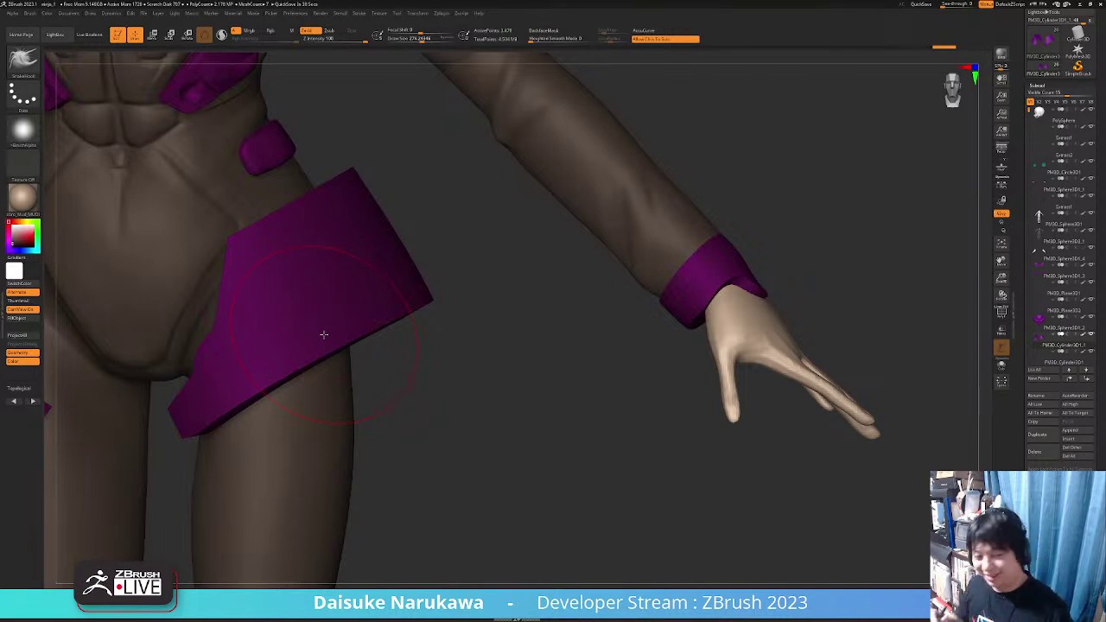
mouse_move(357, 287)
ctrl+right_down()
mouse_move(376, 272)
mouse_move(398, 188)
ctrl+right_up()
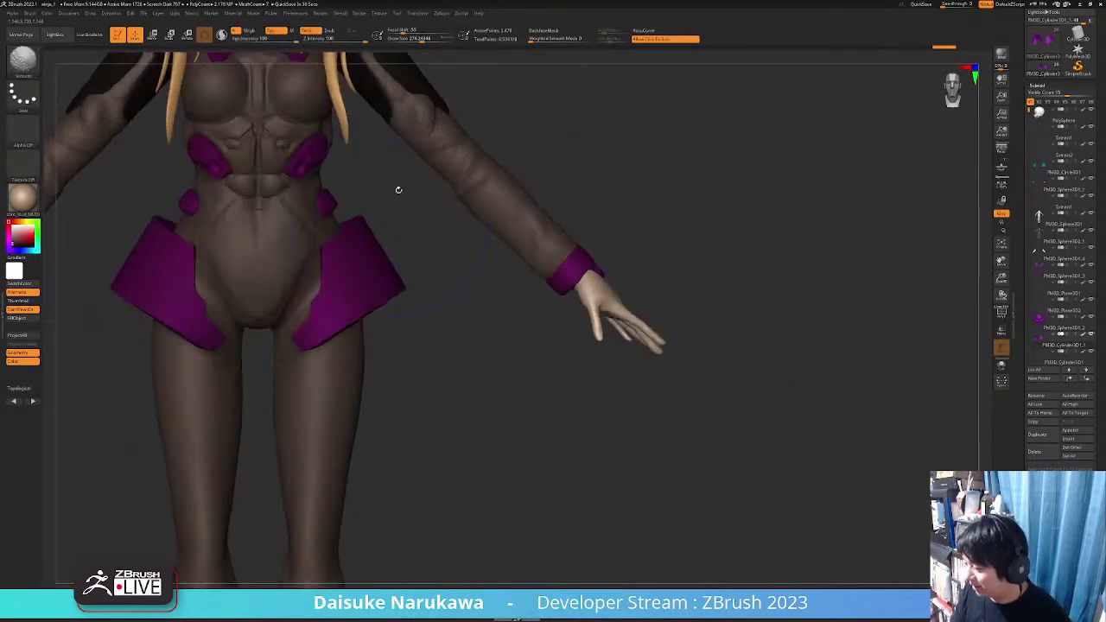
Bend the outer side of the purple hip armour inward into a flared, concave silhouette with the MoveInfiniteDepth brush at an adjusted draw size
drag(421, 39, 426, 38)
drag(372, 232, 358, 239)
key(b)
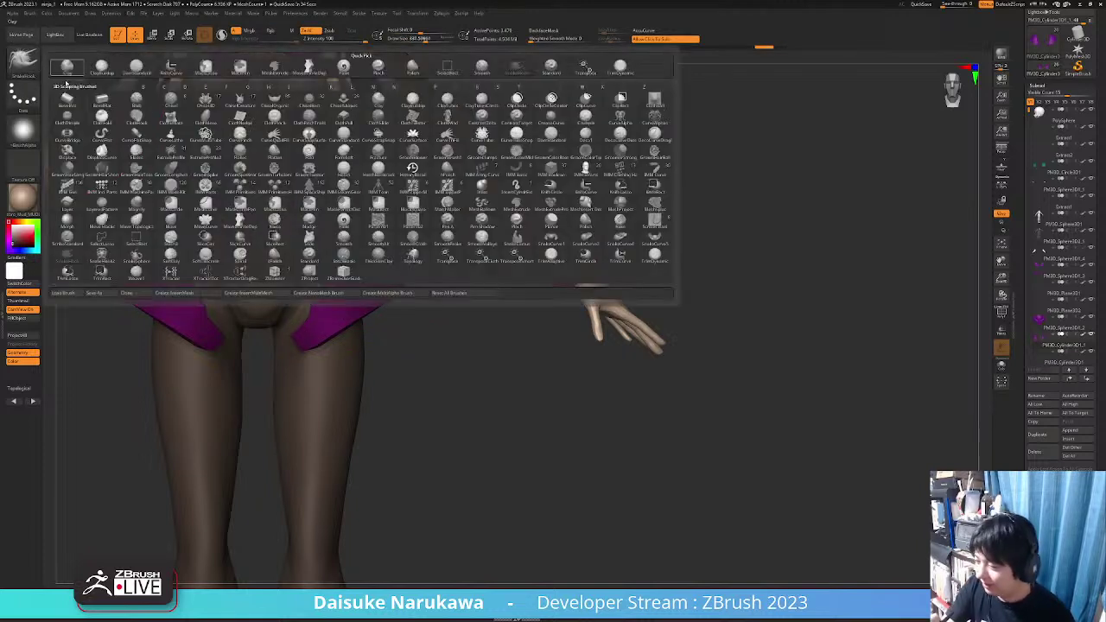
click(313, 68)
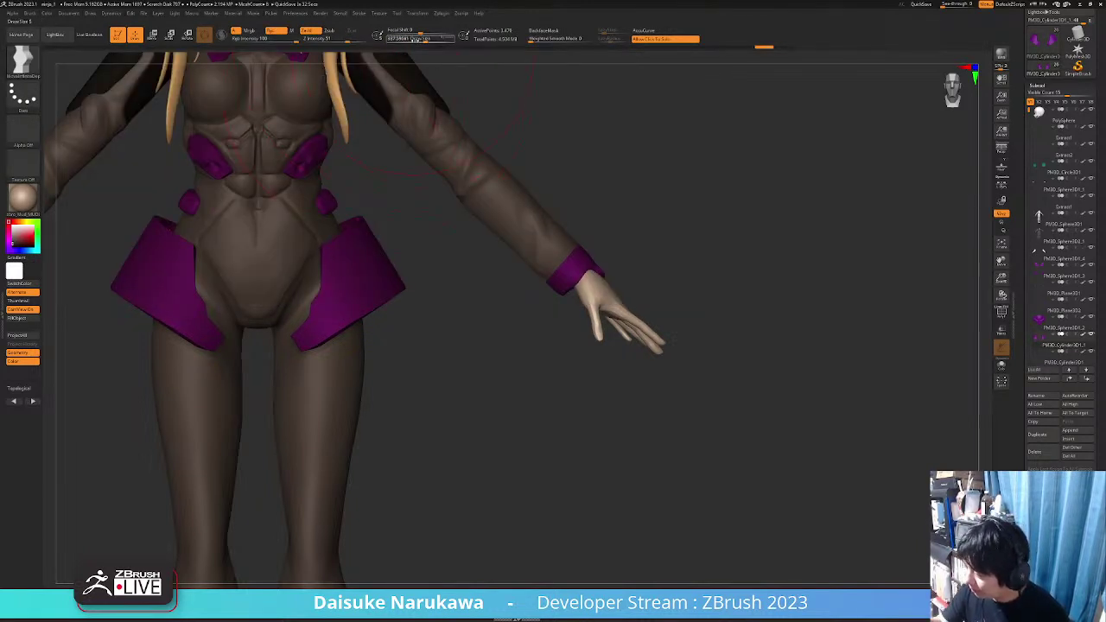
click(416, 38)
drag(380, 244, 348, 249)
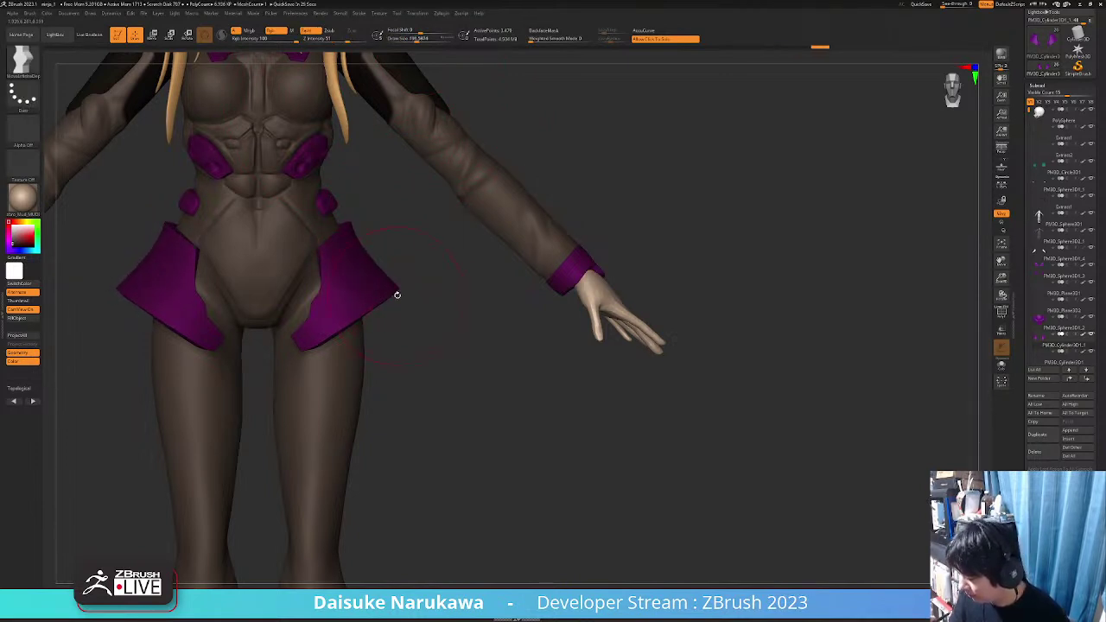
drag(397, 295, 392, 296)
right_drag(394, 292, 415, 289)
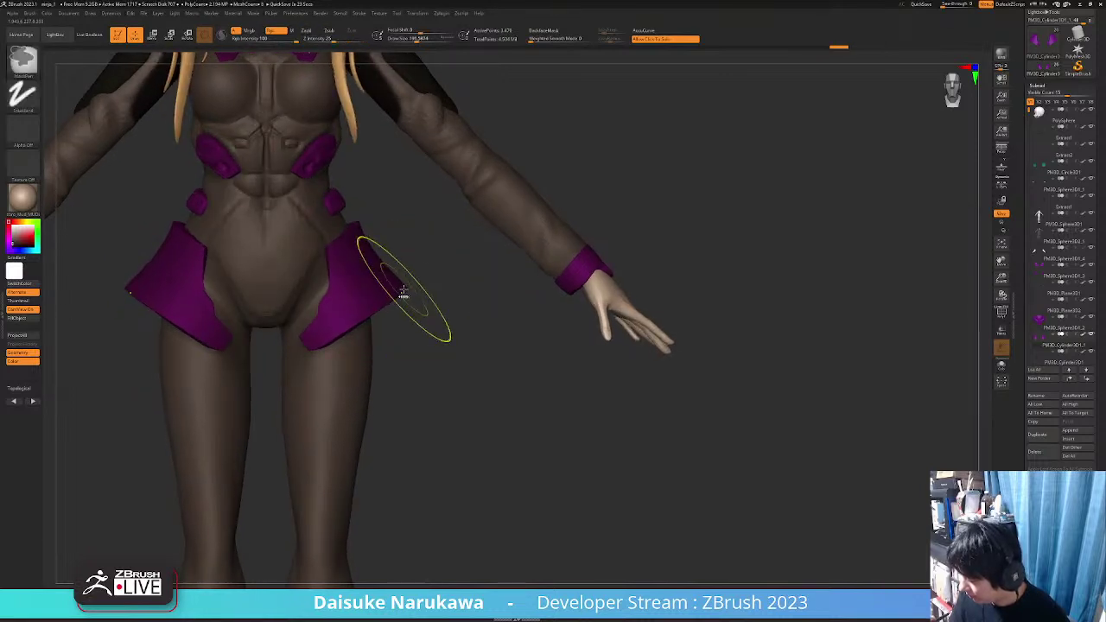
drag(403, 296, 401, 291)
shift+right_drag(400, 292, 406, 288)
mouse_move(401, 290)
mouse_down()
mouse_move(410, 262)
mouse_move(363, 324)
mouse_move(446, 311)
mouse_up()
Examine the flared hip armour's silhouette from the side and from the front
right_drag(389, 310, 466, 338)
drag(466, 338, 372, 338)
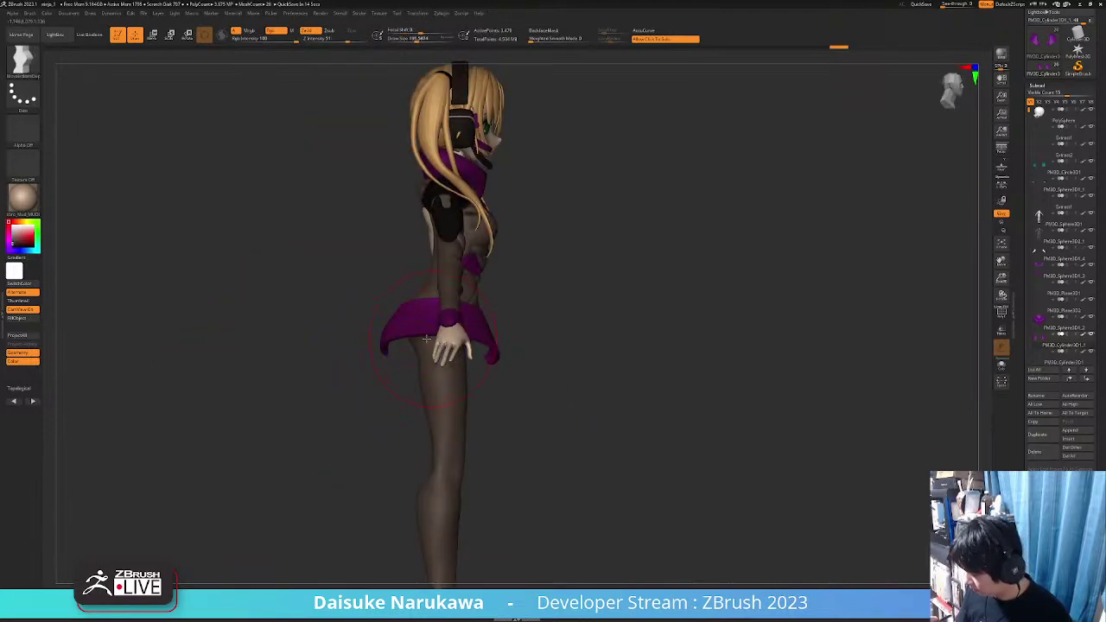
ctrl+right_drag(393, 342, 410, 407)
right_drag(409, 406, 449, 356)
ctrl+right_drag(451, 399, 449, 329)
right_drag(449, 328, 520, 346)
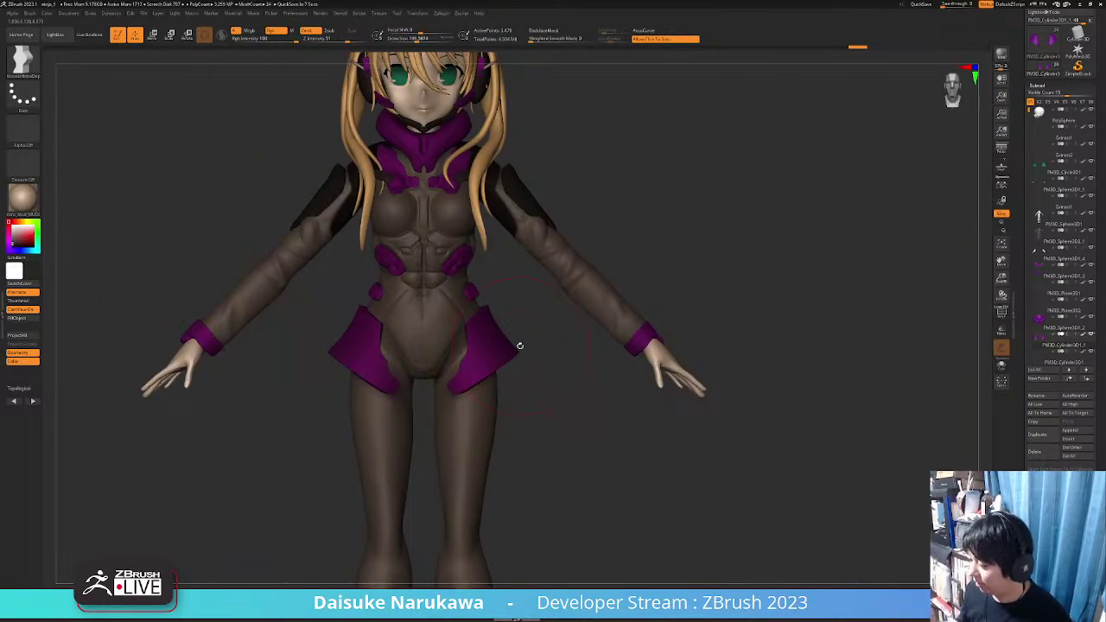
alt+right_drag(449, 316, 358, 313)
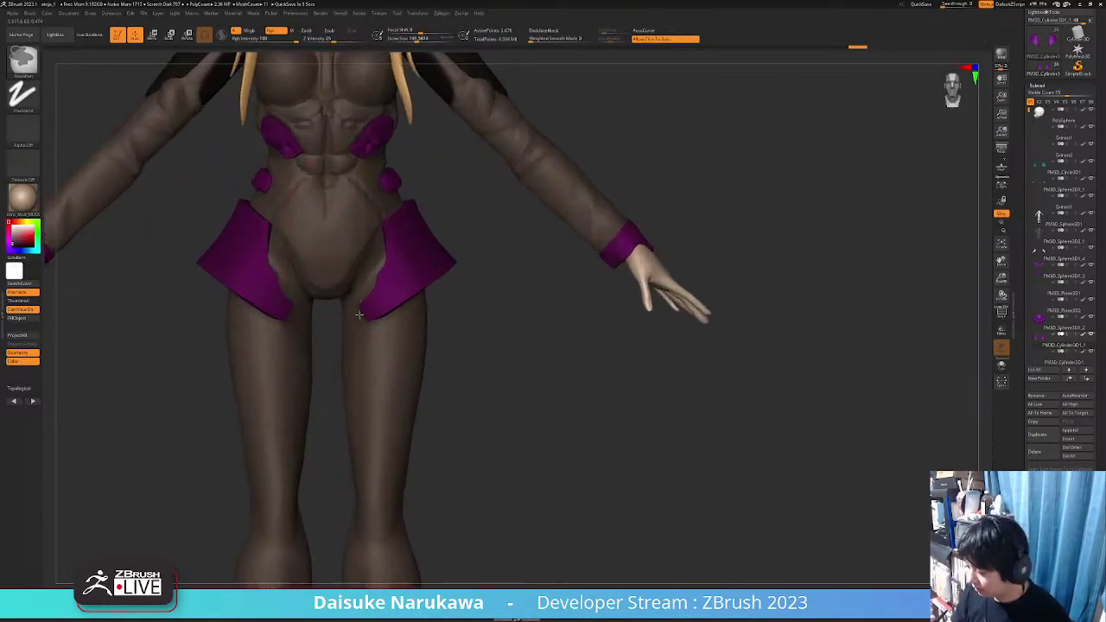
alt+right_drag(352, 260, 344, 292)
alt+right_drag(339, 363, 348, 336)
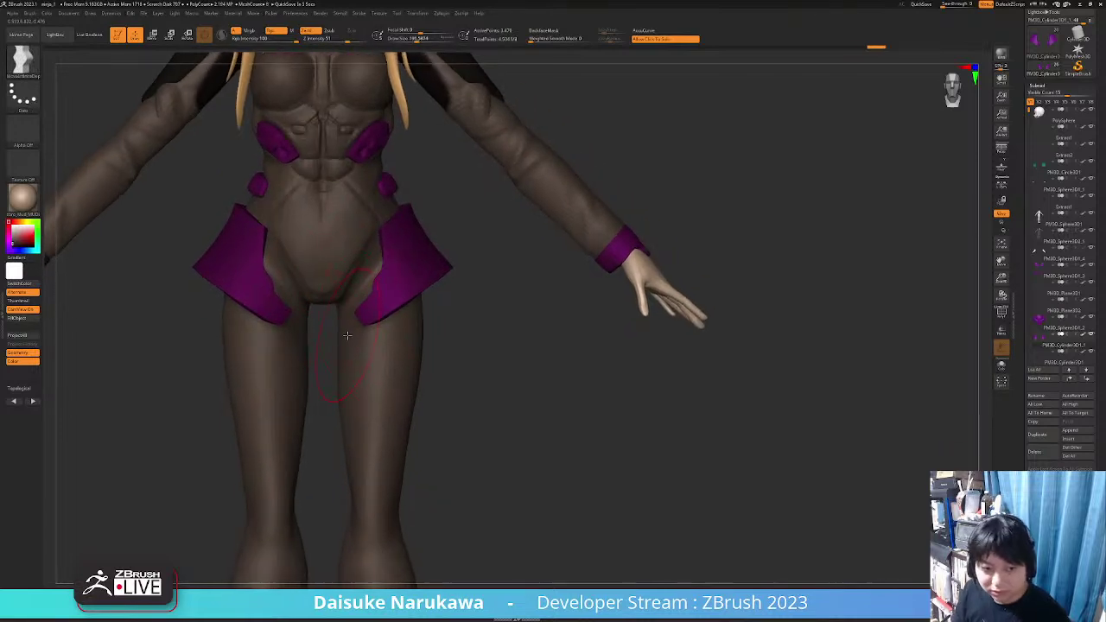
alt+drag(348, 347, 398, 235)
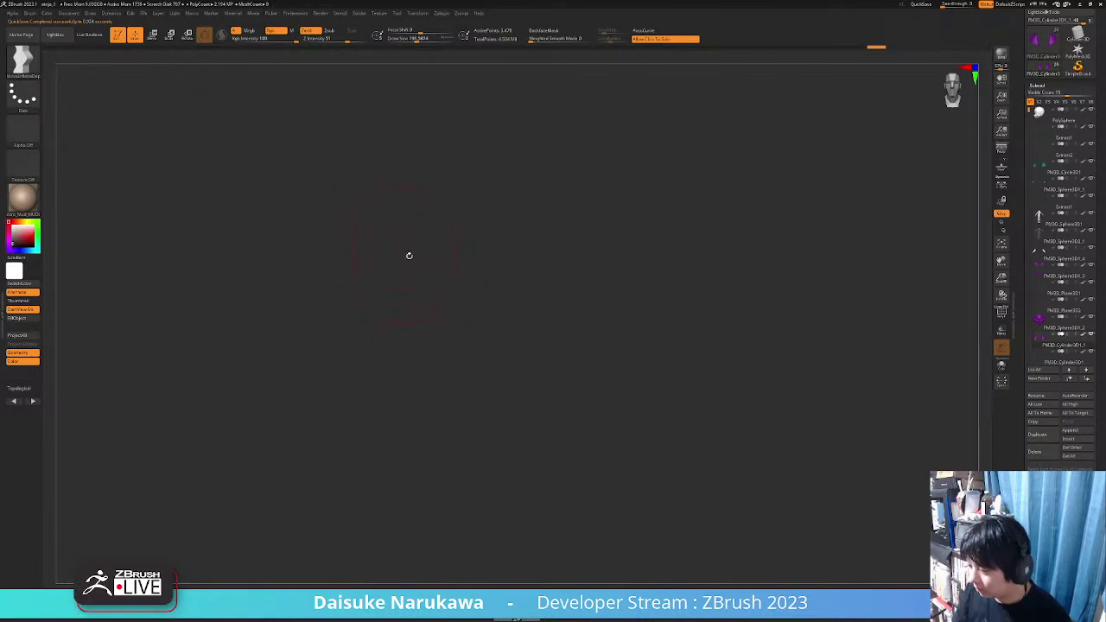
Select the bodysuit and mask the groin areas beside the hip armour symmetrically with the MaskLasso brush
click(421, 262)
alt+click(400, 268)
alt+right_drag(400, 268, 404, 323)
shift+drag(402, 321, 386, 334)
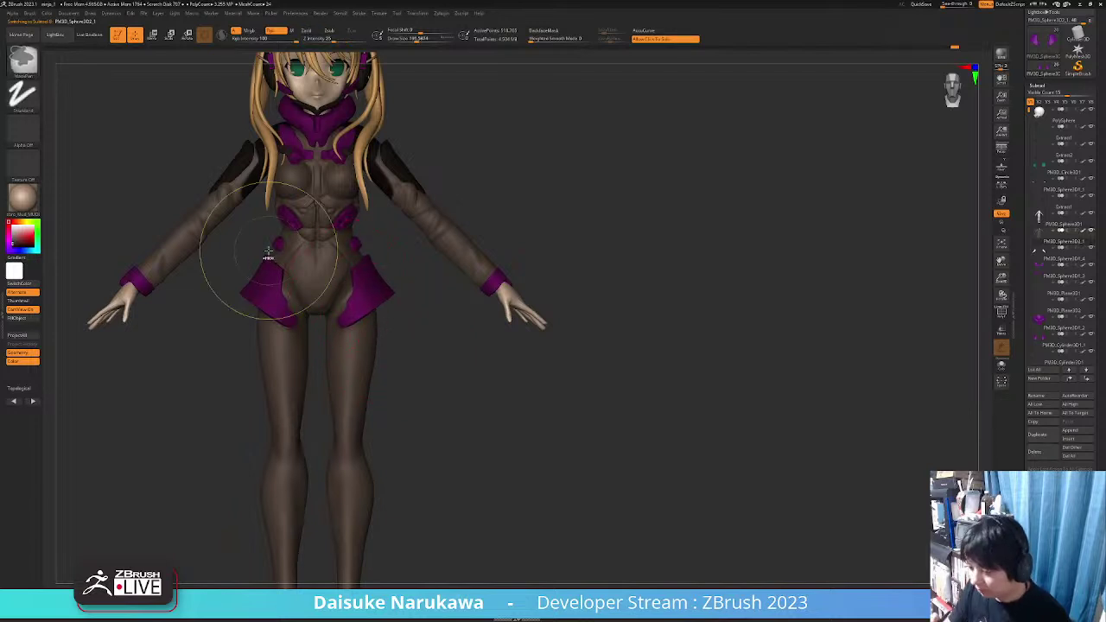
ctrl+click(26, 65)
ctrl+click(104, 73)
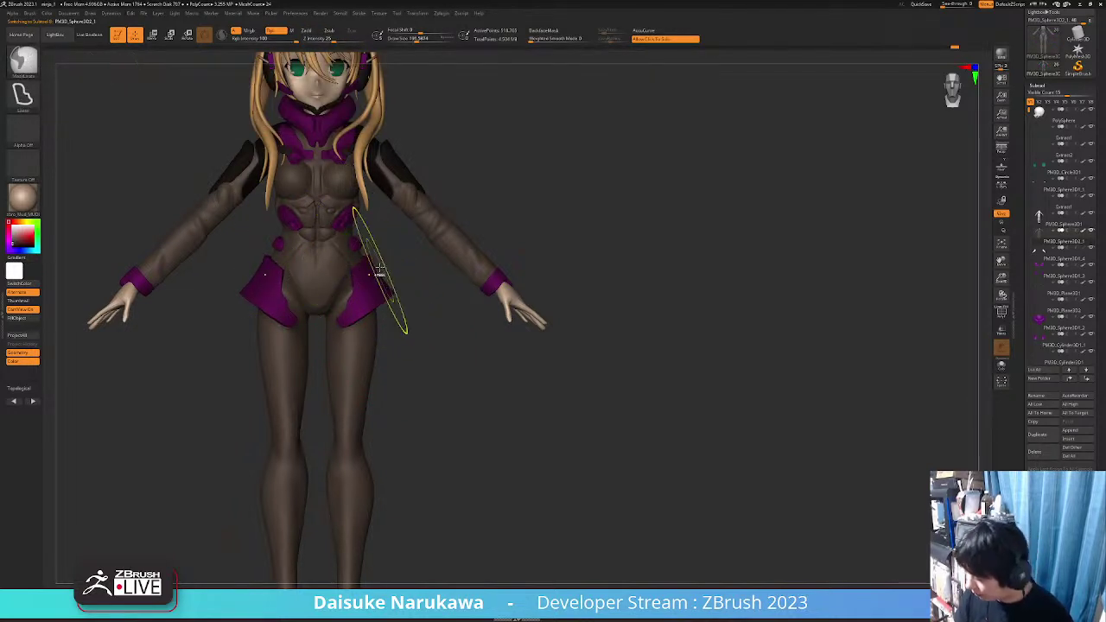
mouse_move(384, 262)
ctrl+mouse_down()
mouse_move(351, 285)
mouse_move(316, 345)
mouse_move(332, 342)
ctrl+mouse_up()
key(ctrl+z)
mouse_move(377, 256)
ctrl+mouse_down()
mouse_move(324, 323)
mouse_move(319, 350)
mouse_move(398, 271)
ctrl+mouse_up()
alt+drag(400, 305, 410, 289)
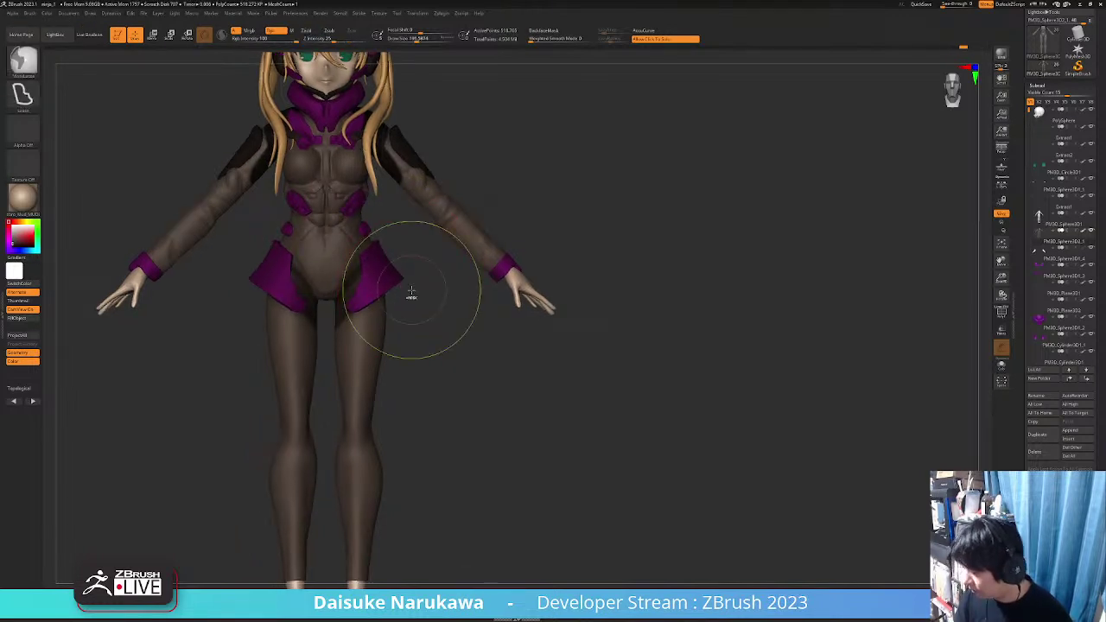
Invert the bodysuit's mask, fill the areas beside the hip armour with black and clear the mask
ctrl+right_drag(412, 292, 400, 284)
alt+drag(400, 284, 413, 341)
ctrl+click(413, 342)
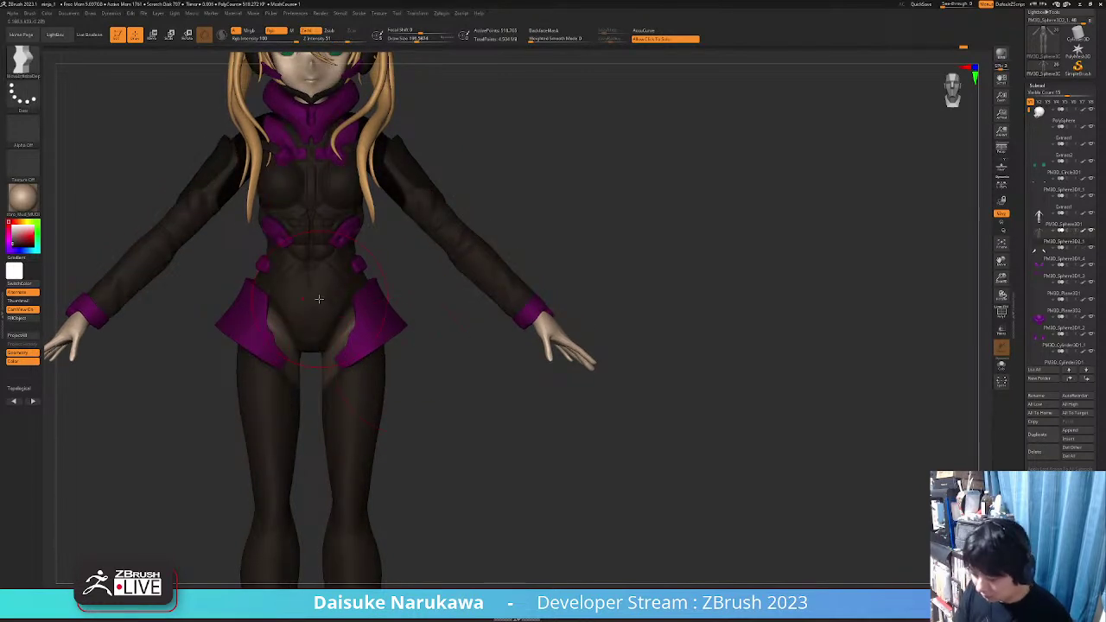
click(19, 318)
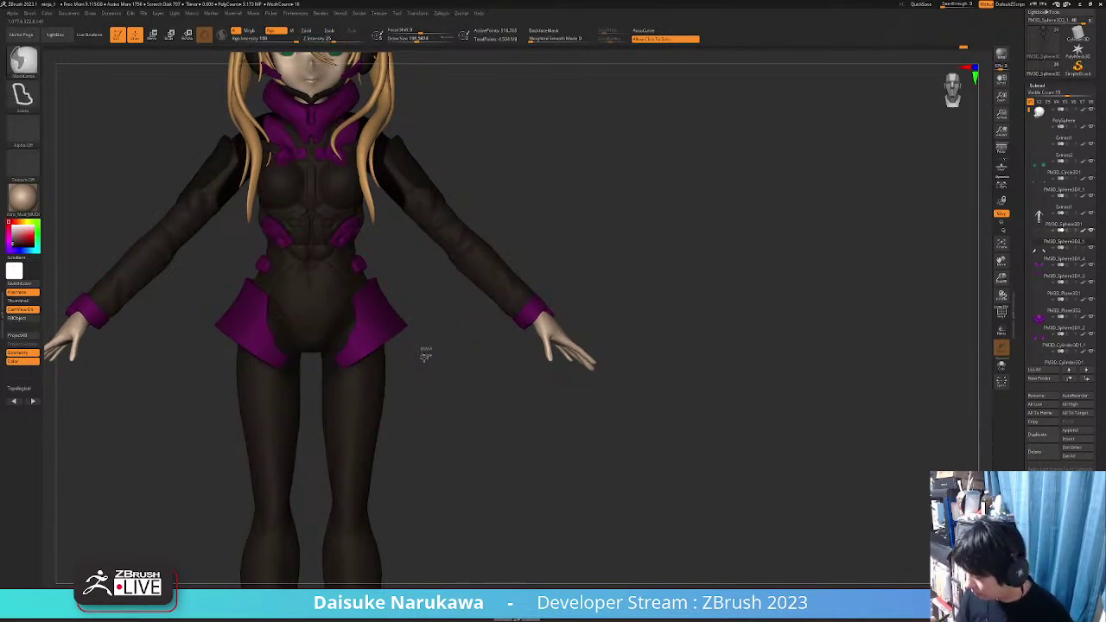
ctrl+click(424, 353)
ctrl+right_drag(422, 372, 407, 341)
alt+drag(407, 341, 380, 298)
ctrl+right_drag(380, 298, 377, 366)
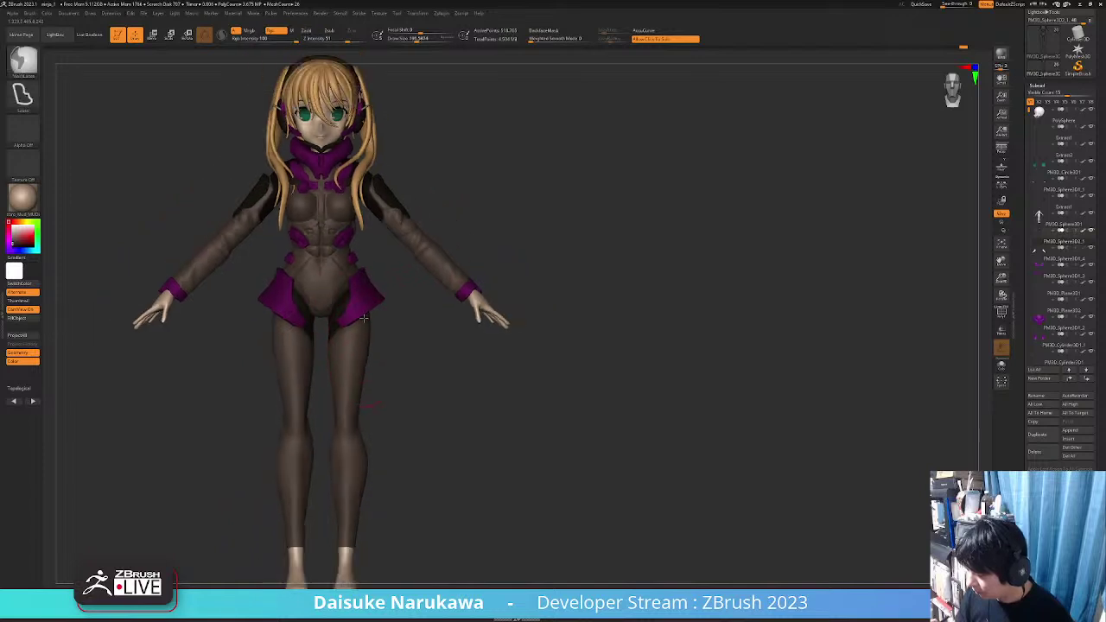
mouse_move(377, 366)
alt+mouse_down()
mouse_move(360, 342)
mouse_move(354, 407)
mouse_move(336, 301)
mouse_move(350, 415)
mouse_move(352, 396)
alt+mouse_up()
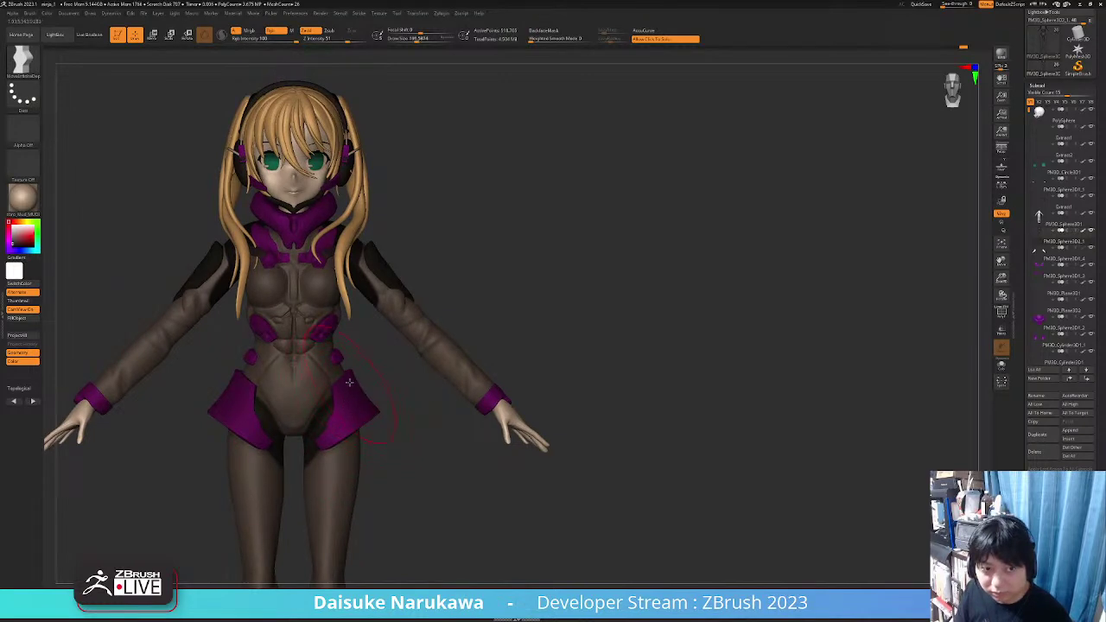
drag(359, 359, 368, 328)
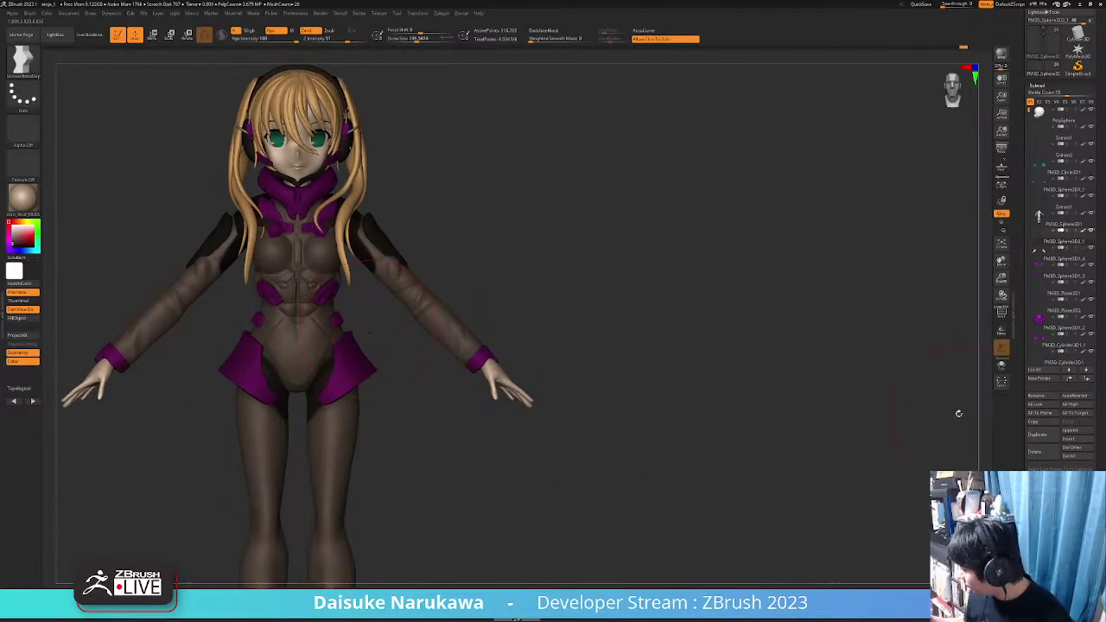
Choose the CurveTube brush and adjust its draw size
click(23, 61)
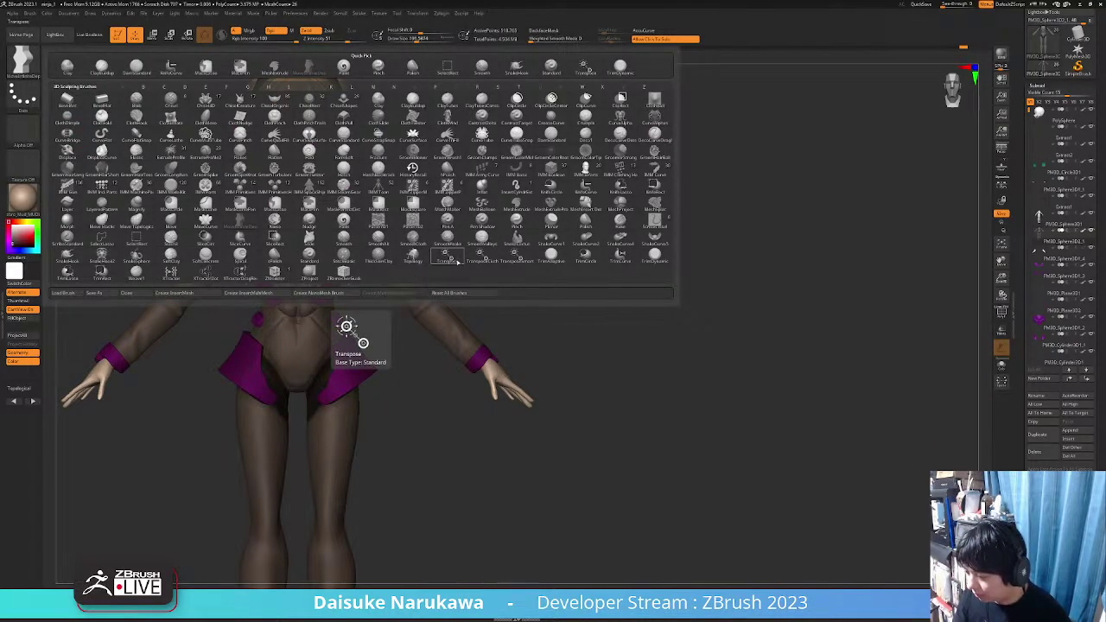
click(482, 138)
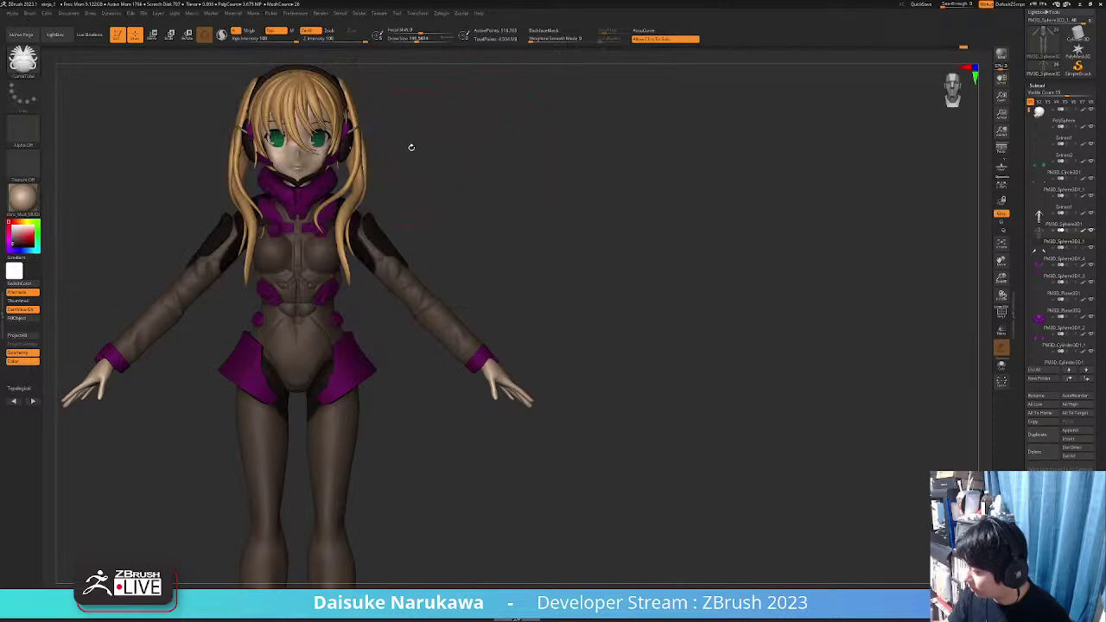
click(418, 40)
mouse_move(326, 223)
ctrl+right_down()
mouse_move(328, 294)
mouse_move(358, 329)
mouse_move(340, 259)
mouse_move(345, 207)
ctrl+right_up()
alt+right_drag(384, 344, 398, 324)
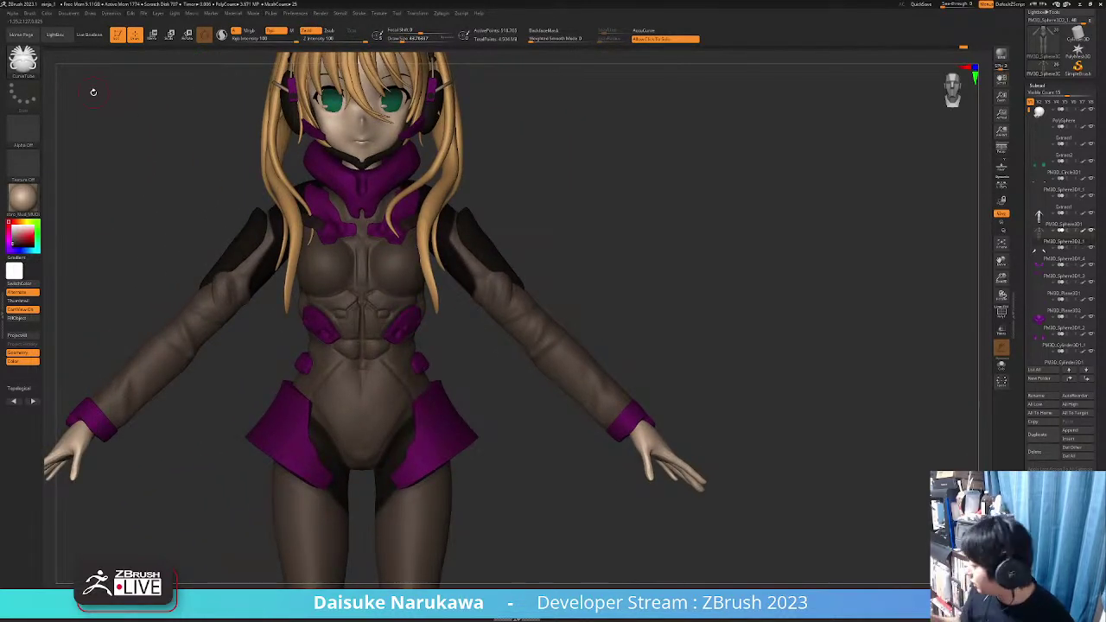
Insert a Sphere3D subtool and move it out to the side of the character's head
click(1069, 439)
click(830, 469)
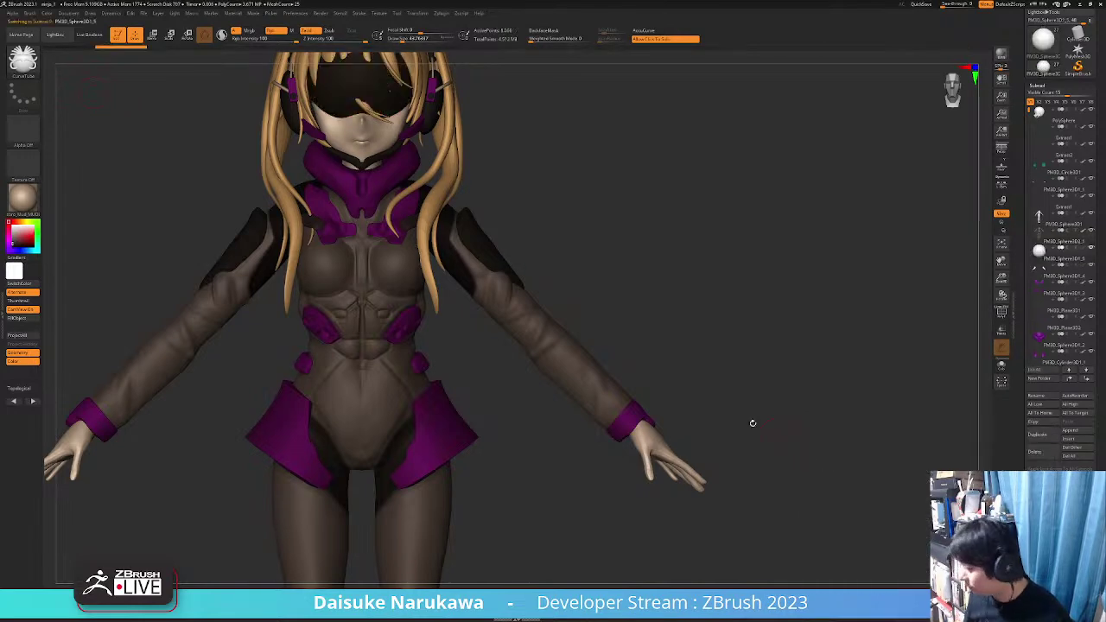
ctrl+right_drag(524, 276, 494, 223)
click(153, 36)
drag(318, 127, 501, 128)
ctrl+right_drag(514, 169, 515, 278)
click(135, 35)
Adjust the CurveTube brush's draw size for drawing thin tubes over the chest
alt+right_drag(256, 191, 403, 167)
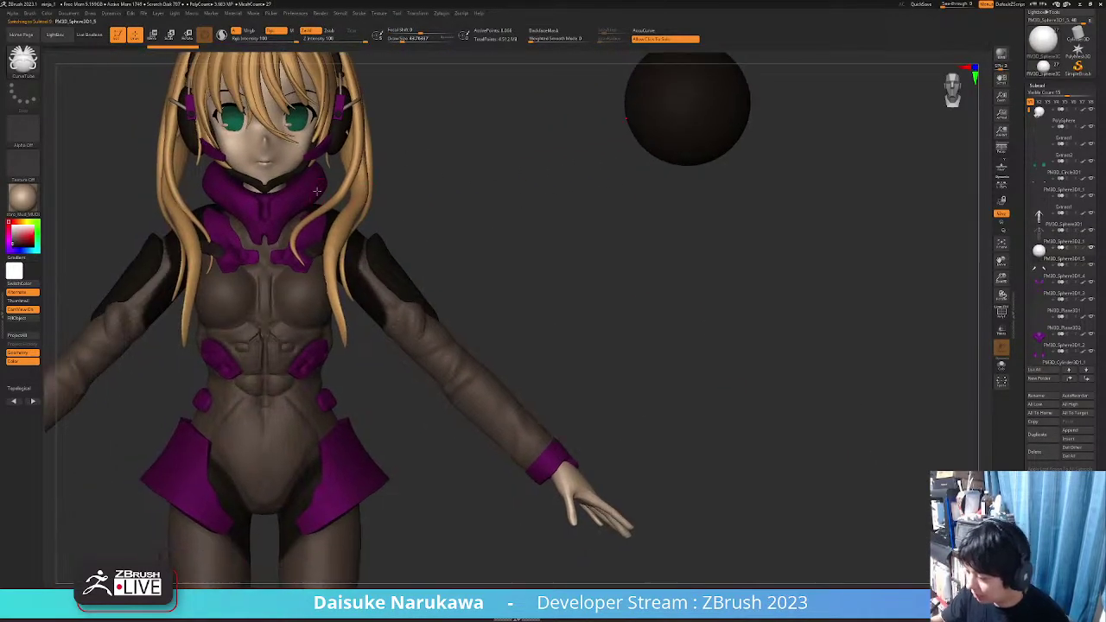
ctrl+right_drag(304, 113, 296, 175)
alt+right_drag(295, 174, 541, 43)
mouse_move(369, 116)
right_down()
mouse_move(432, 119)
mouse_move(377, 107)
right_up()
alt+right_drag(378, 107, 360, 140)
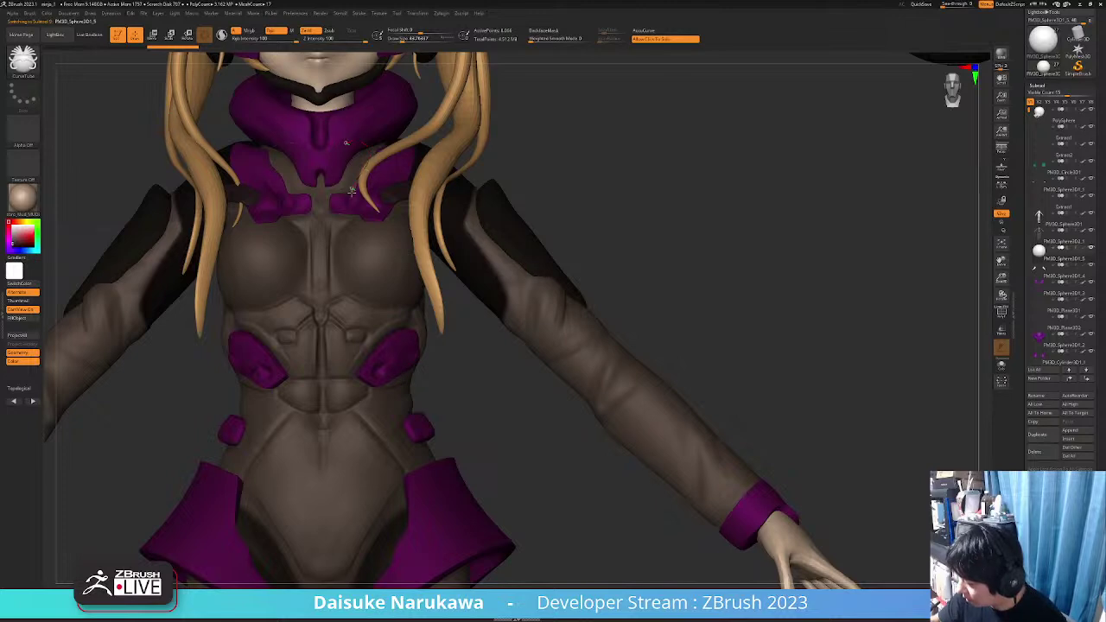
click(397, 38)
mouse_move(343, 156)
right_down()
mouse_move(365, 146)
mouse_move(360, 159)
mouse_move(342, 152)
mouse_move(366, 153)
mouse_move(299, 171)
right_up()
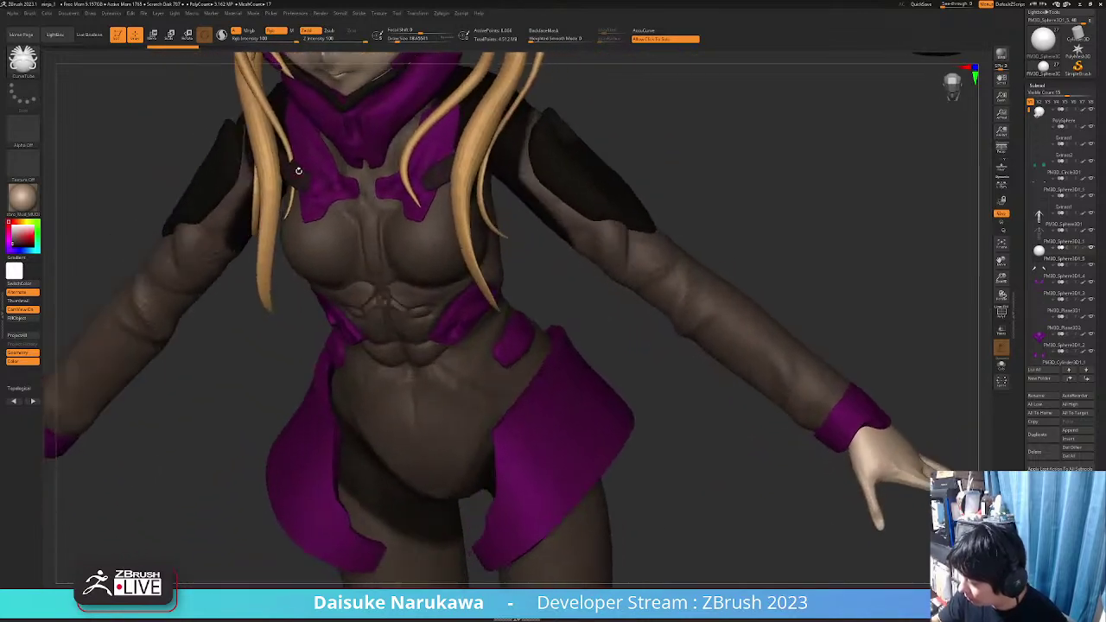
Try to draw a tube from the purple collar down the chest to the hip armour, and undo it
right_drag(378, 146, 525, 254)
alt+right_drag(525, 255, 533, 286)
alt+right_drag(259, 349, 359, 228)
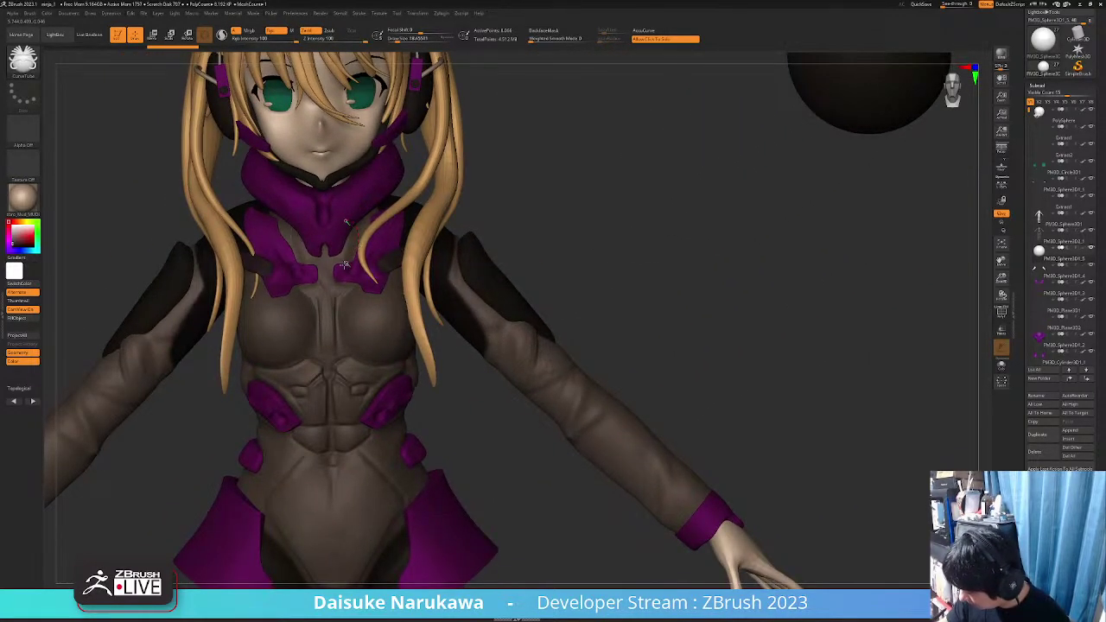
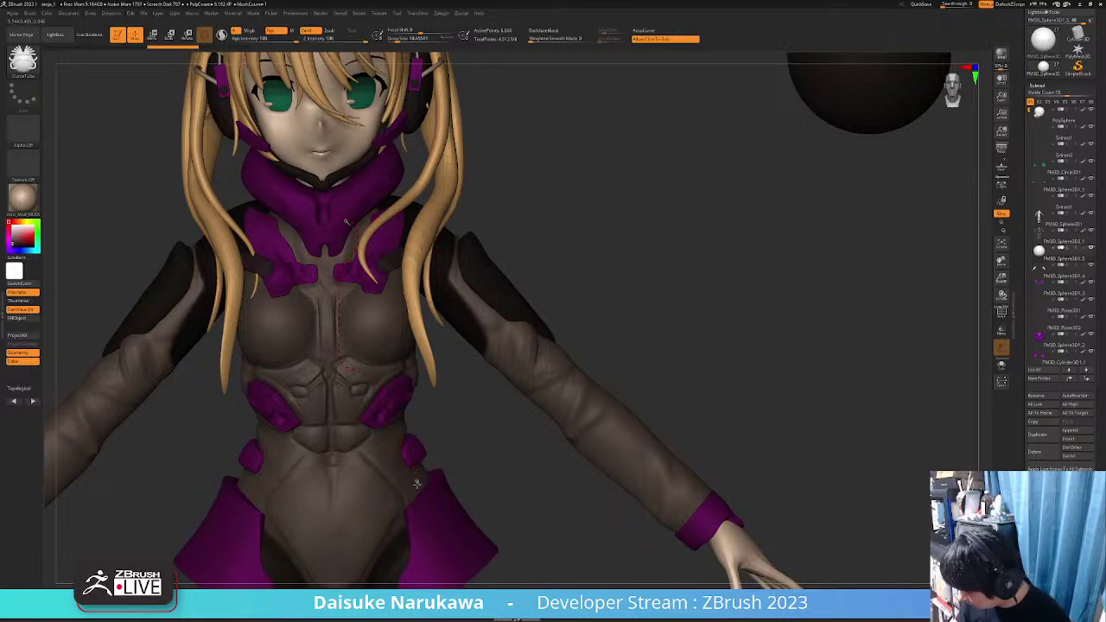
drag(417, 500, 419, 505)
mouse_move(466, 432)
alt+right_down()
mouse_move(487, 368)
mouse_move(439, 301)
alt+right_up()
mouse_move(408, 226)
alt+right_down()
mouse_move(417, 167)
mouse_move(324, 186)
mouse_move(393, 222)
mouse_move(403, 216)
alt+right_up()
key(ctrl+z)
alt+right_drag(424, 252, 441, 292)
Draw mirrored tubes from the purple collar down the centre of the chest to the purple rib plates with the CurveTube brush
mouse_move(356, 23)
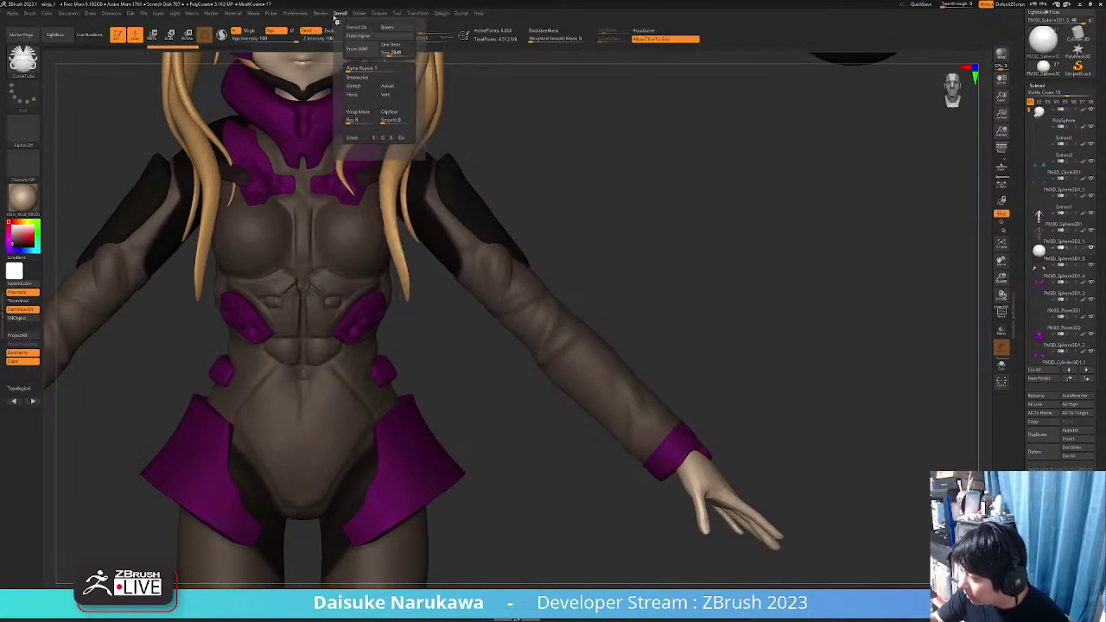
mouse_move(275, 16)
right_drag(338, 174, 321, 97)
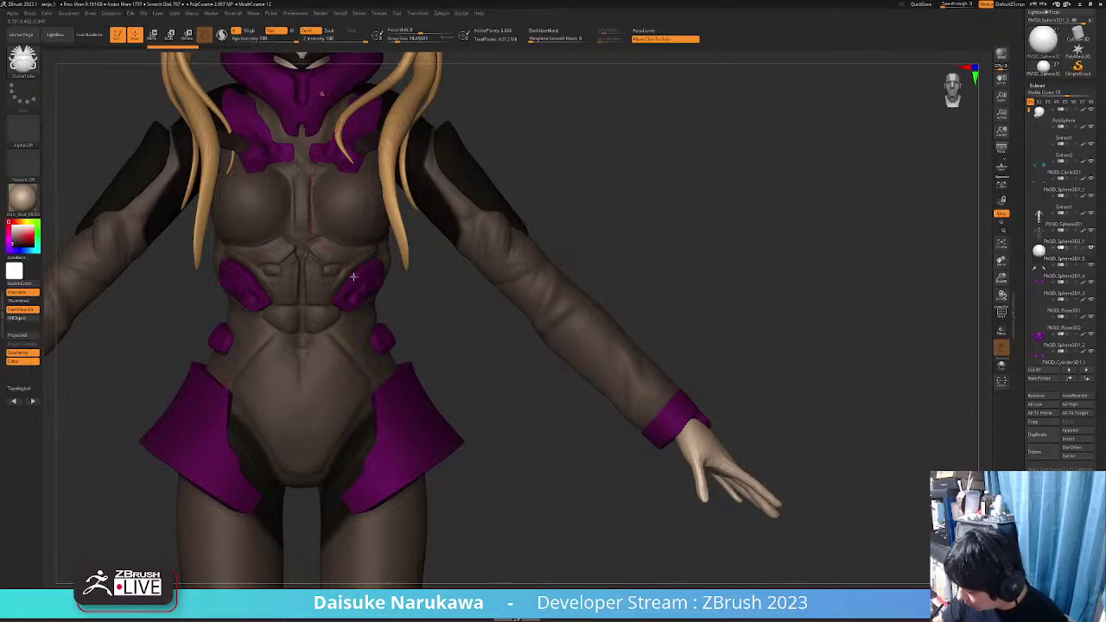
drag(346, 298, 350, 300)
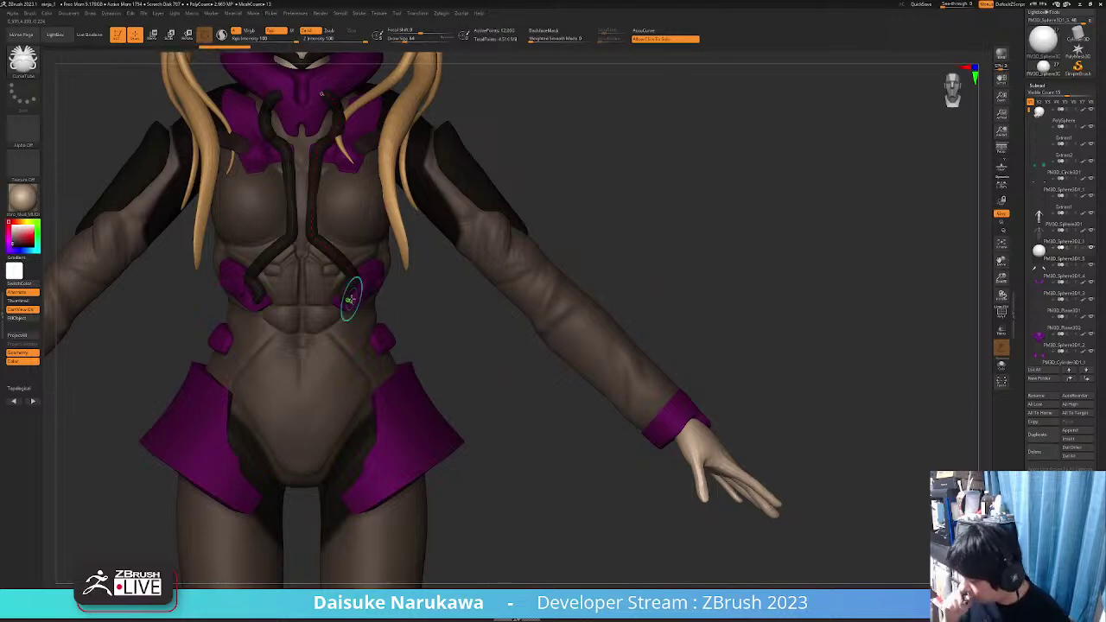
Reduce the CurveTube brush's draw size and update the mirrored chest curves to make the tubes thinner
mouse_move(366, 402)
right_down()
mouse_move(397, 379)
mouse_move(378, 355)
right_up()
click(399, 39)
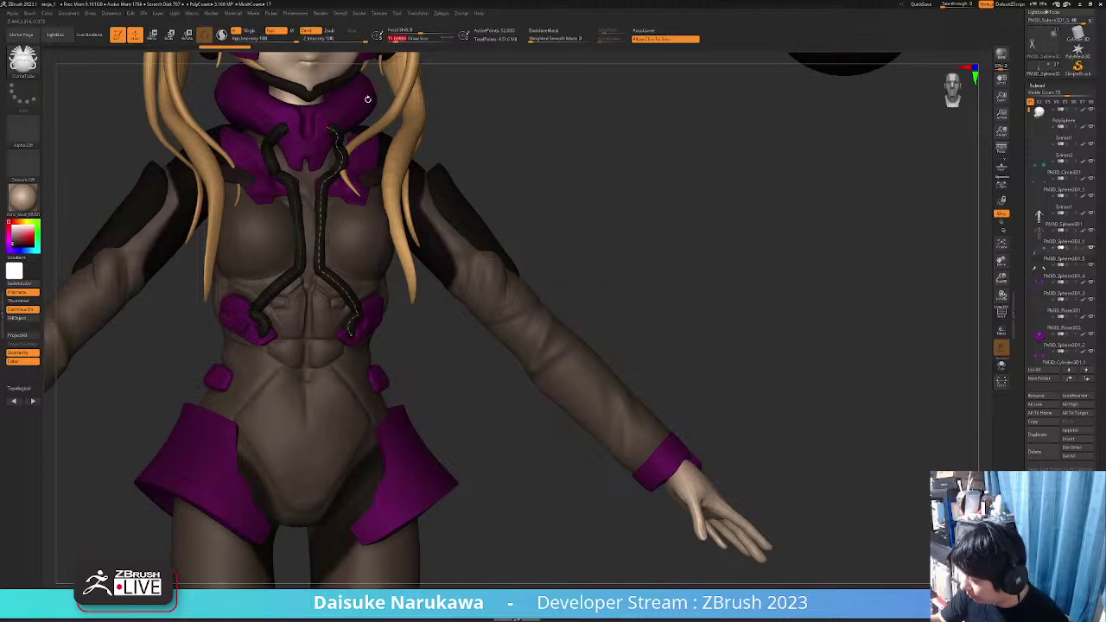
ctrl+right_drag(368, 98, 350, 160)
click(333, 180)
mouse_move(332, 227)
right_down()
mouse_move(373, 223)
mouse_move(370, 212)
right_up()
mouse_move(334, 180)
ctrl+right_down()
mouse_move(316, 220)
mouse_move(373, 262)
ctrl+right_up()
click(317, 221)
Choose the SnakeHook brush and set a draw size of about 108 for reshaping the chest tubes
click(36, 62)
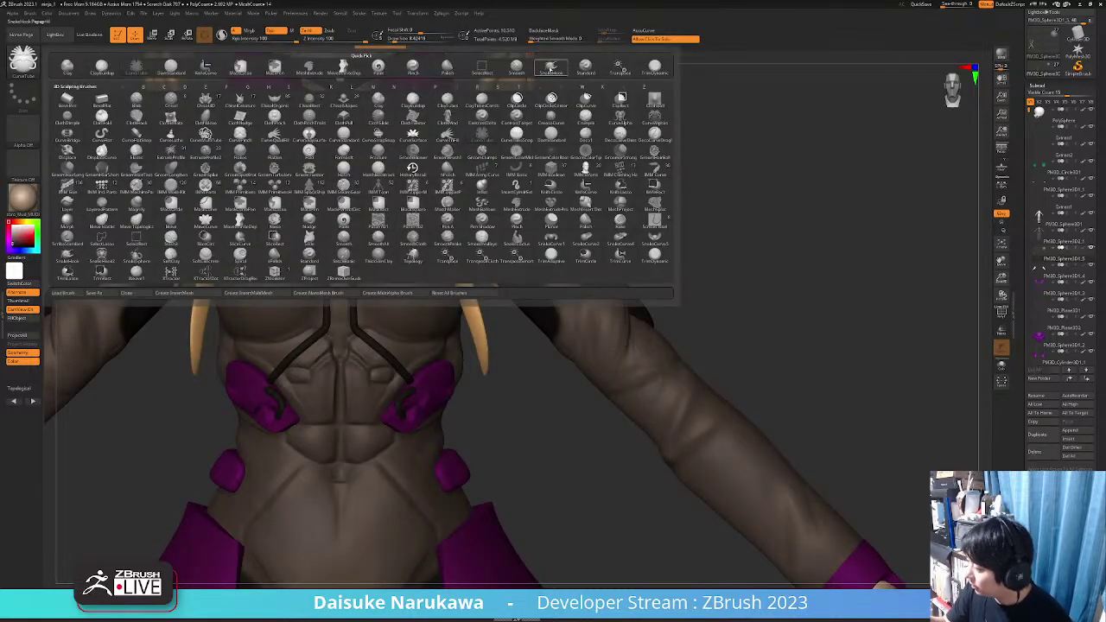
click(551, 67)
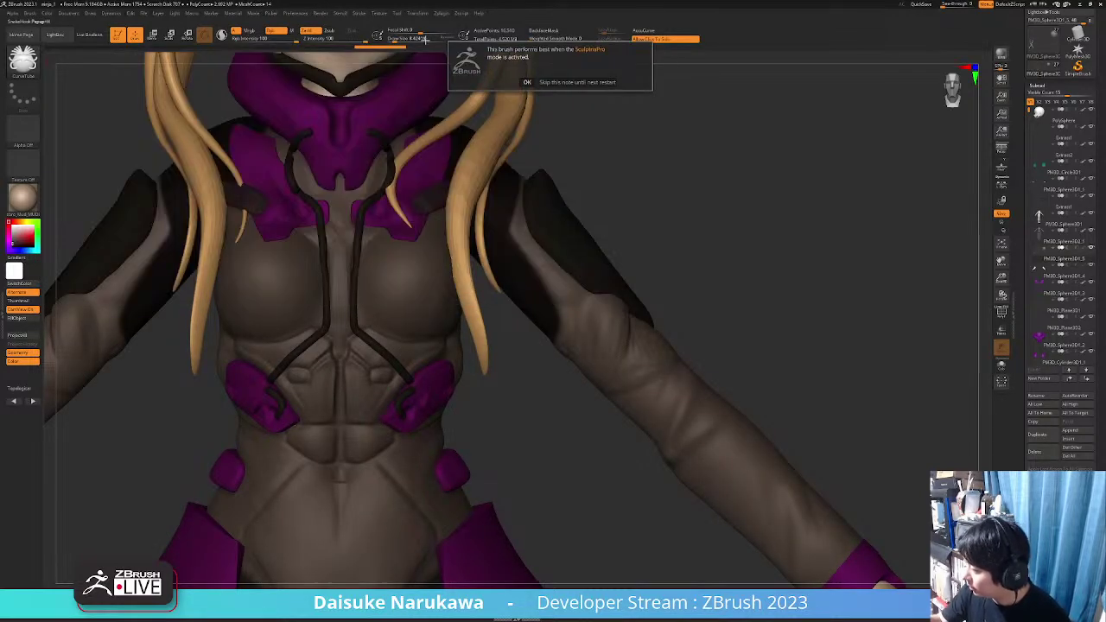
click(529, 83)
drag(391, 39, 399, 39)
mouse_move(423, 116)
right_down()
mouse_move(400, 133)
mouse_move(405, 121)
right_up()
drag(404, 120, 736, 216)
alt+right_drag(324, 112, 318, 211)
Isolate and delete the spare sphere beside the head, keeping only the chest tubes in the subtool
right_drag(449, 336, 538, 217)
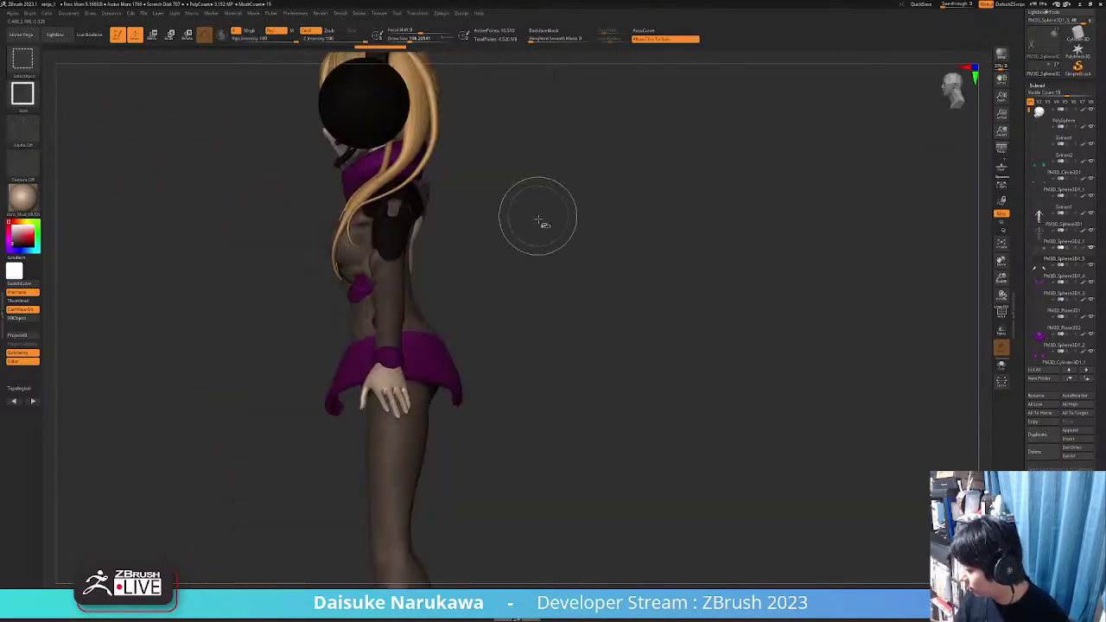
right_drag(537, 338, 631, 297)
alt+right_drag(669, 260, 607, 348)
ctrl+alt+shift+drag(676, 296, 520, 101)
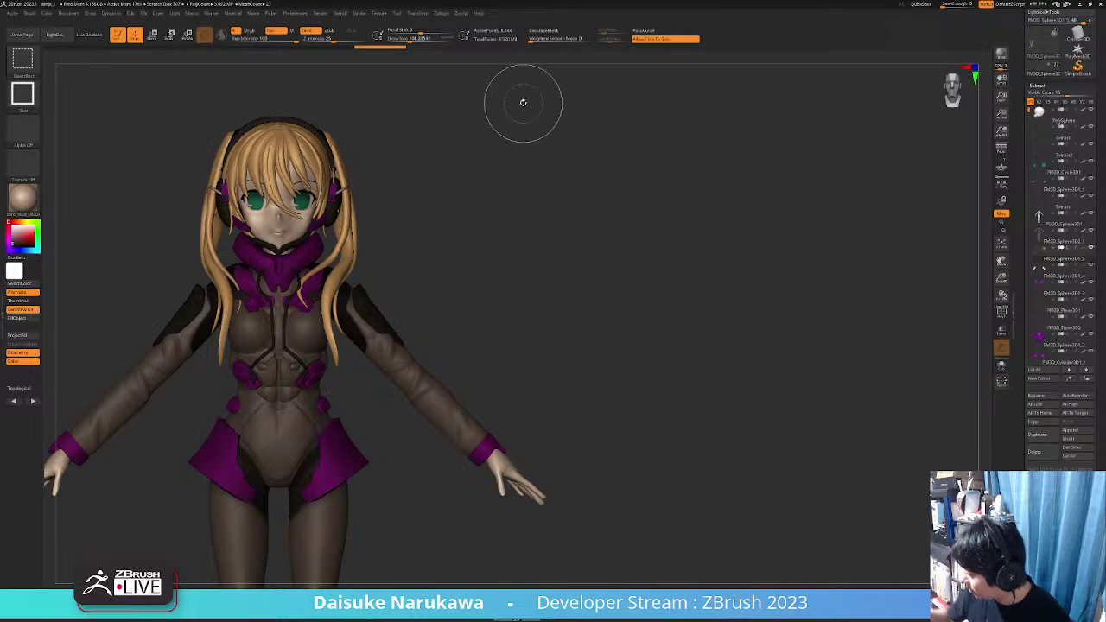
alt+right_drag(493, 367, 563, 314)
click(253, 603)
Bend the upper part of the tubes below the collar with SnakeHook so they pass behind the purple chest plates
ctrl+right_drag(519, 346, 553, 441)
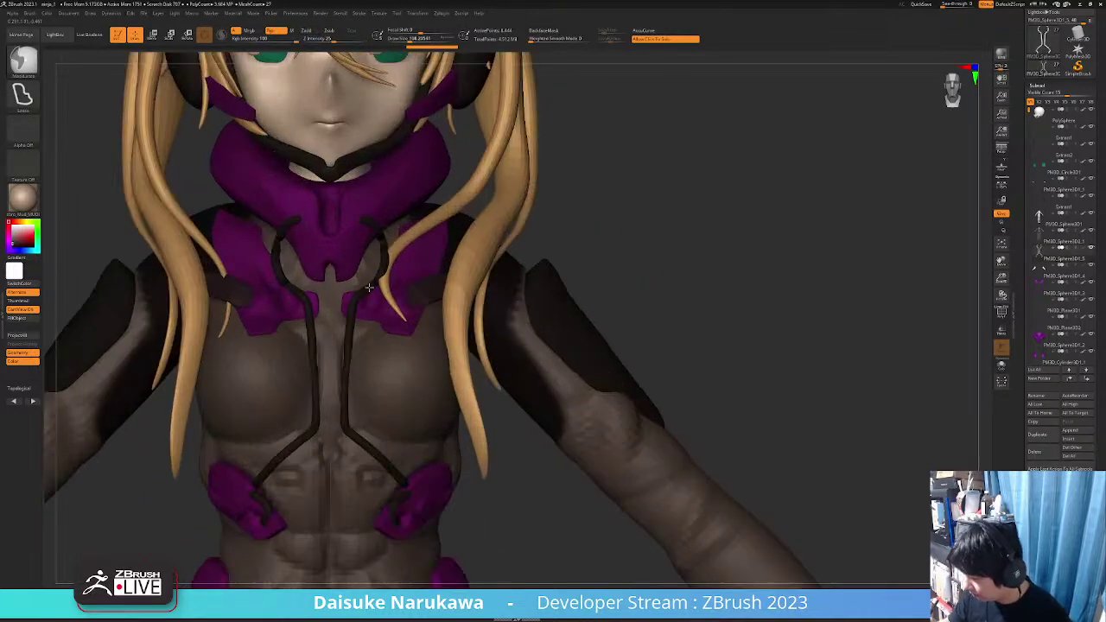
right_drag(554, 346, 562, 324)
mouse_move(367, 214)
mouse_down()
mouse_move(316, 202)
mouse_move(341, 238)
mouse_move(328, 243)
mouse_move(331, 269)
mouse_move(372, 222)
mouse_move(373, 251)
mouse_move(348, 267)
mouse_move(365, 285)
mouse_up()
key(shift)
mouse_move(375, 264)
right_down()
mouse_move(356, 262)
mouse_move(341, 292)
mouse_move(325, 276)
right_up()
drag(324, 277, 331, 299)
mouse_move(341, 274)
ctrl+right_down()
mouse_move(333, 294)
mouse_move(355, 283)
mouse_move(353, 246)
ctrl+right_up()
mouse_move(354, 245)
mouse_down()
mouse_move(344, 241)
mouse_move(361, 235)
mouse_up()
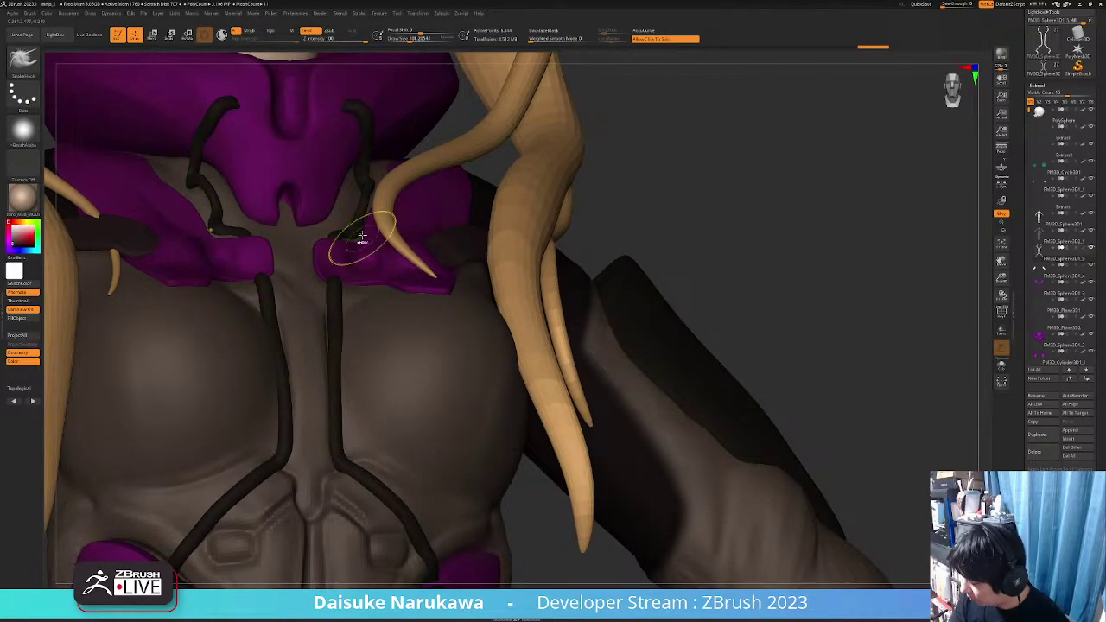
Reposition the vertical tube runs along the centre of the chest, undoing one stroke and reducing the SnakeHook draw size
mouse_move(362, 235)
ctrl+right_down()
mouse_move(362, 281)
mouse_move(365, 215)
ctrl+right_up()
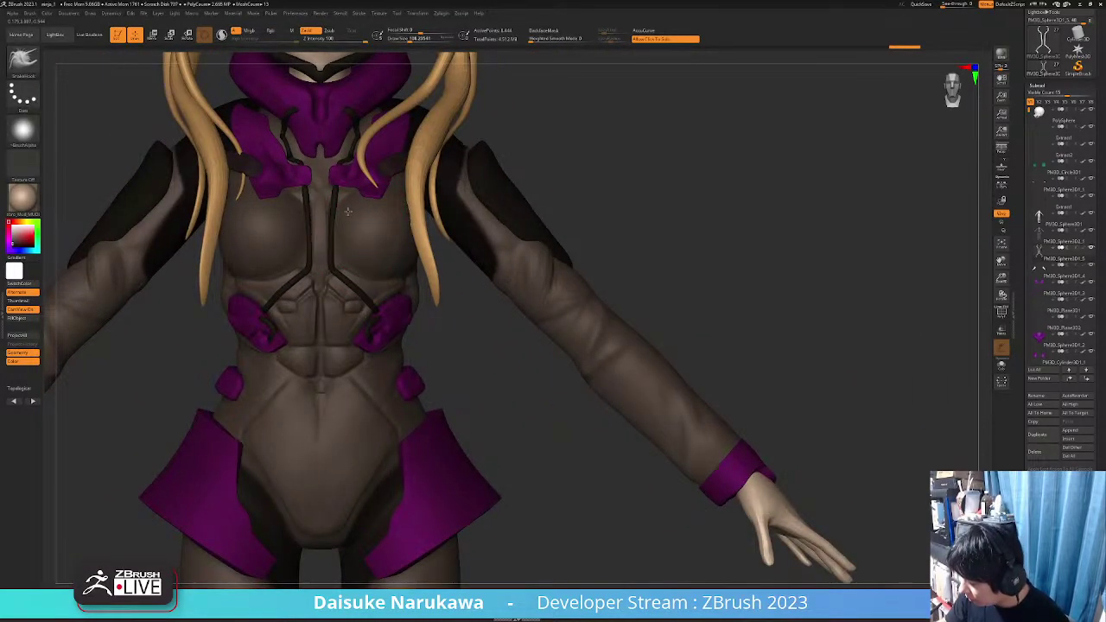
drag(338, 204, 335, 207)
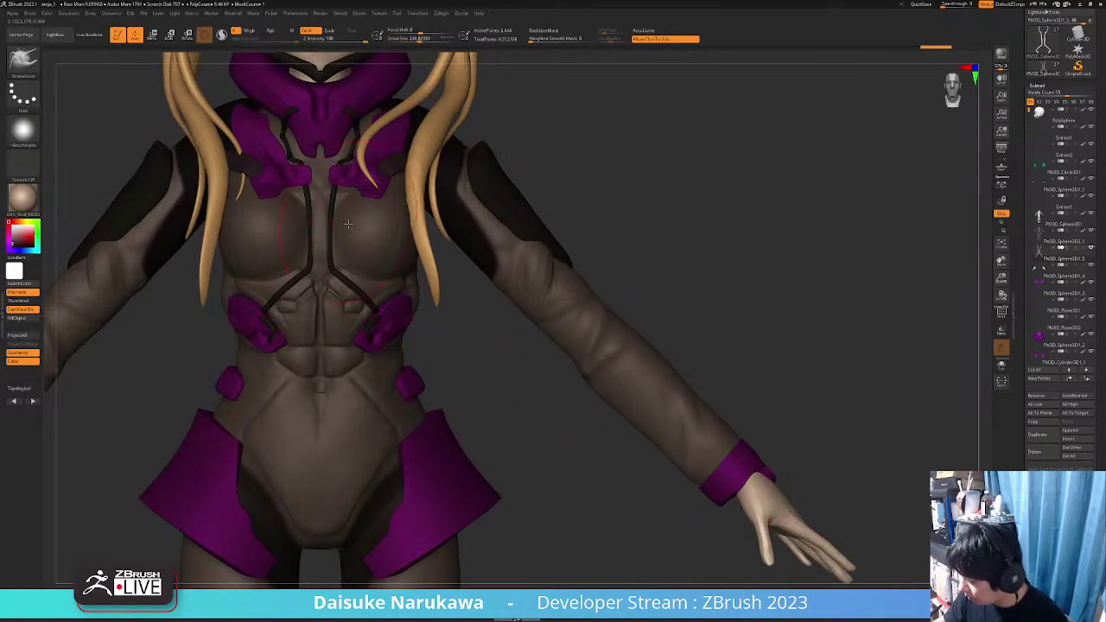
key(ctrl+z)
drag(418, 40, 409, 40)
right_drag(333, 233, 342, 208)
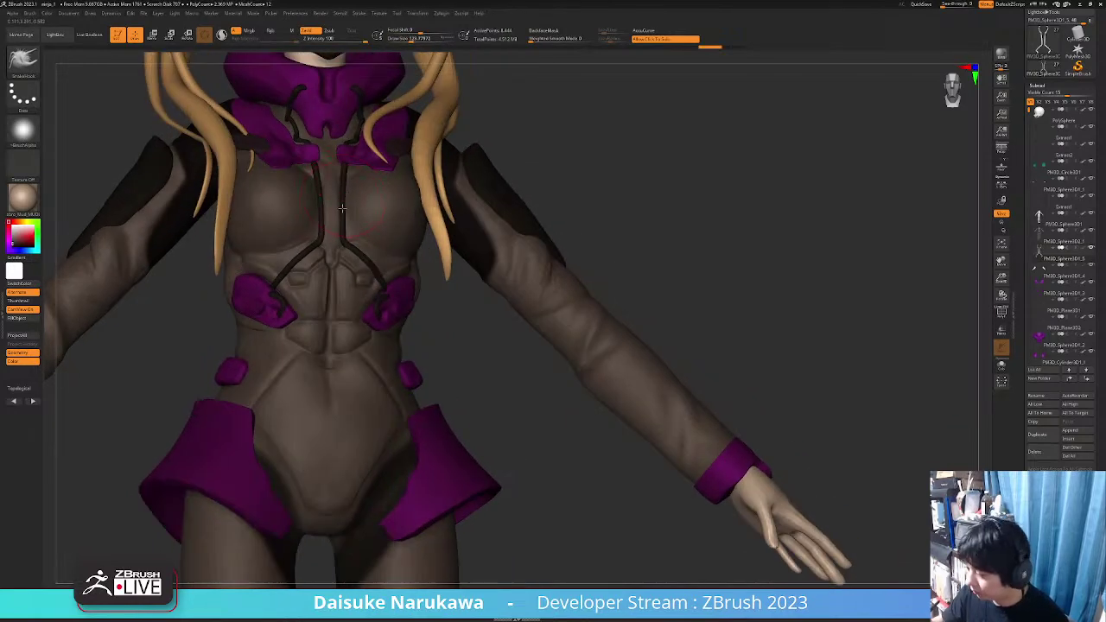
drag(342, 208, 350, 188)
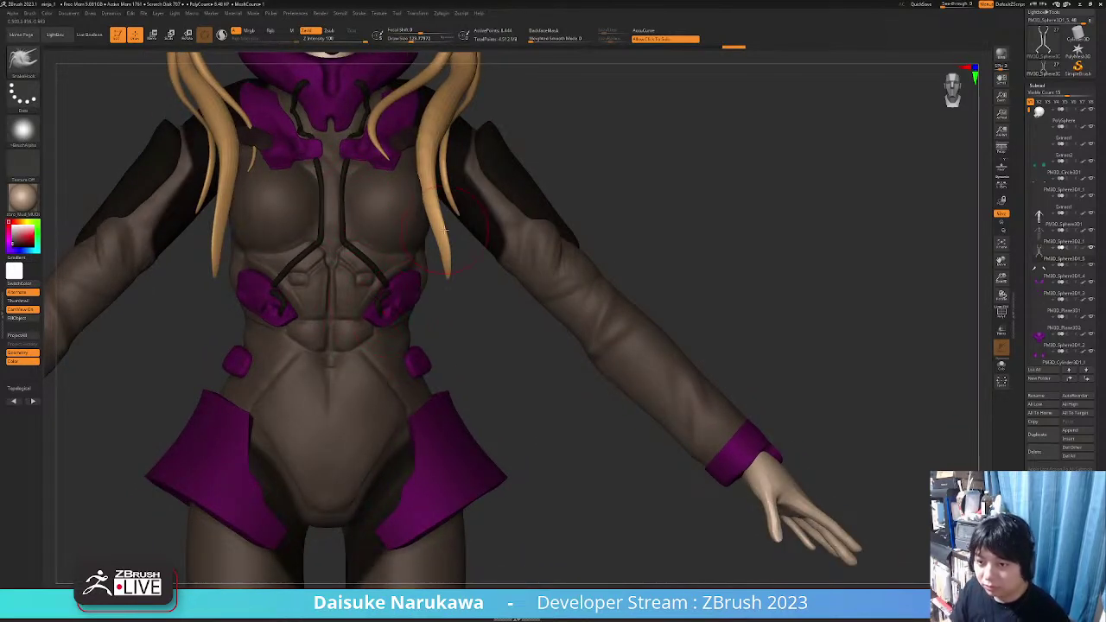
Fit the vertical tubes closer to the chest surface with SnakeHook, switching BackfaceMask on and back off
alt+right_drag(434, 249, 452, 285)
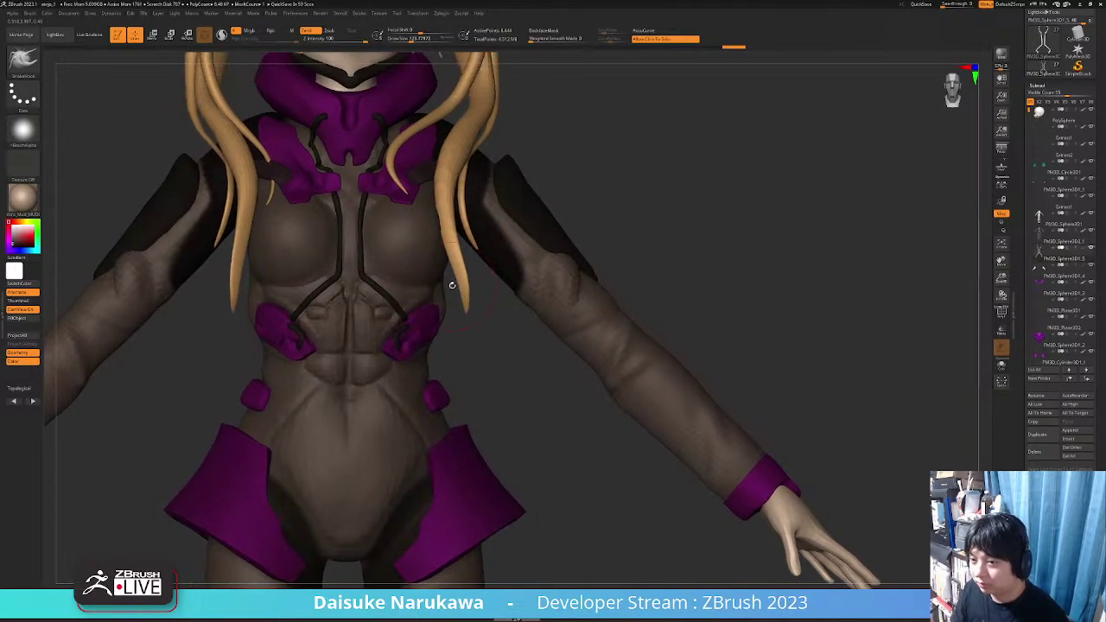
alt+drag(440, 281, 445, 241)
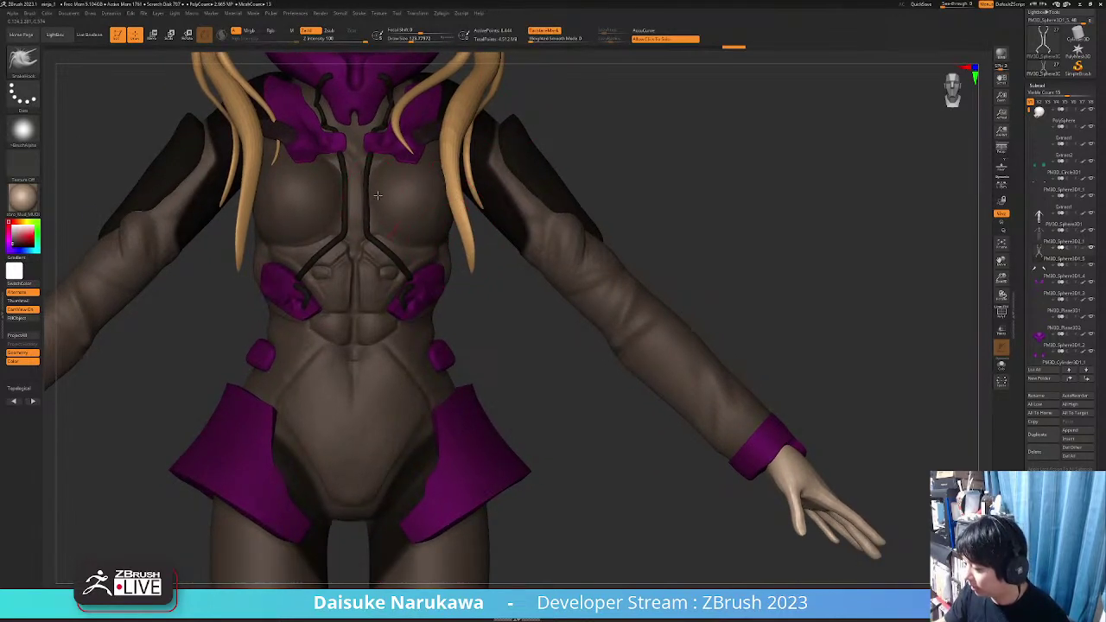
right_drag(377, 195, 380, 224)
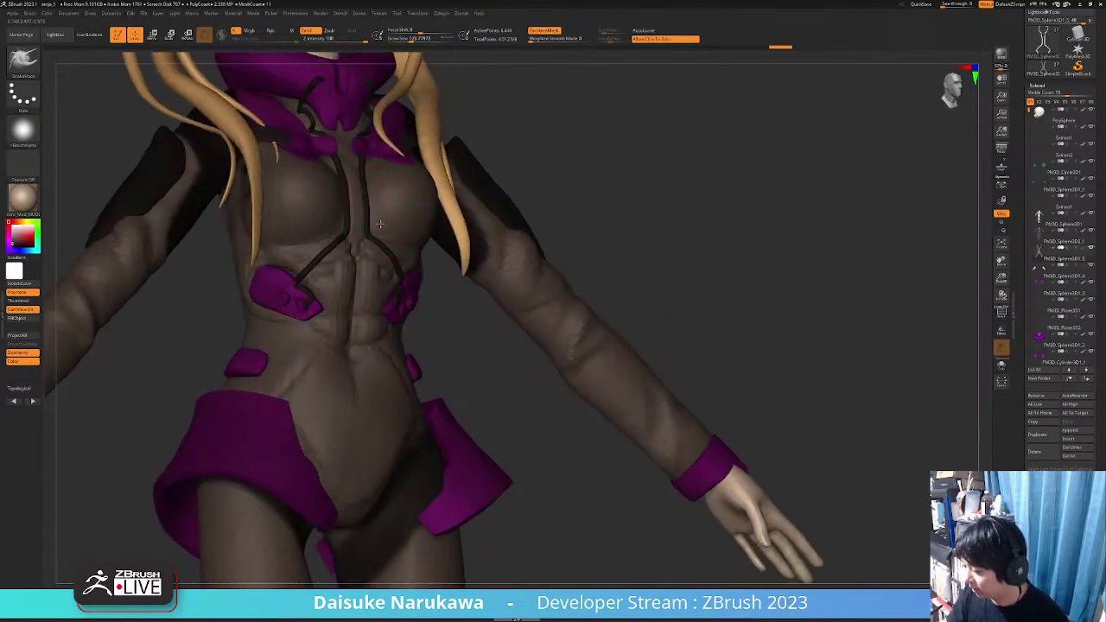
drag(379, 224, 379, 227)
click(543, 30)
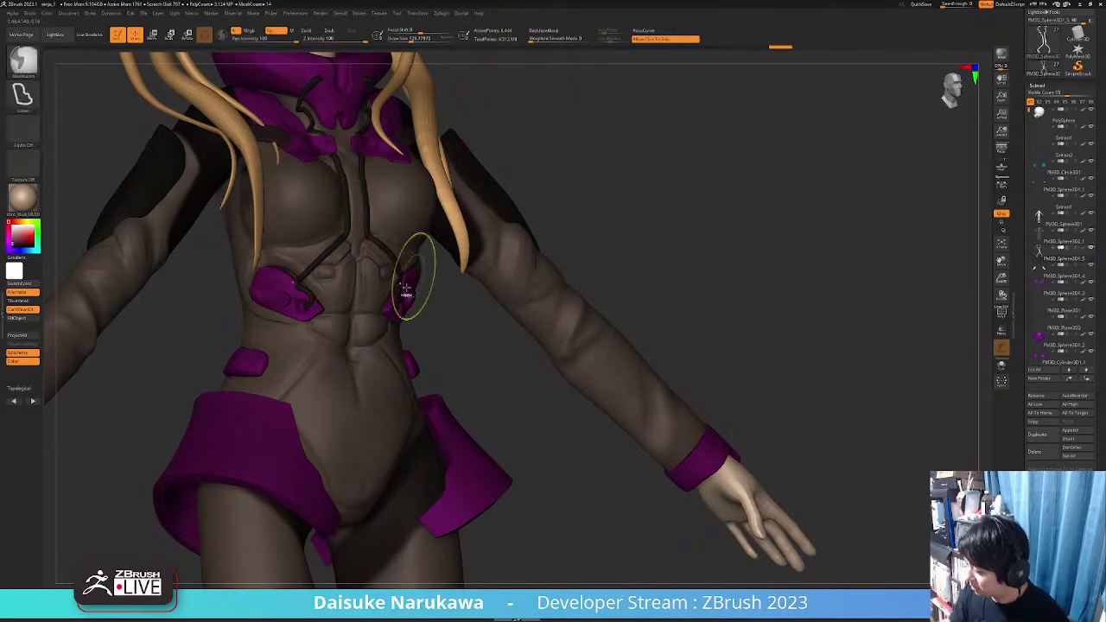
Reshape the lower tube ends to tuck behind the purple rib plates, with BackfaceMask enabled for the last adjustments
ctrl+right_drag(407, 292, 434, 299)
right_drag(434, 299, 408, 295)
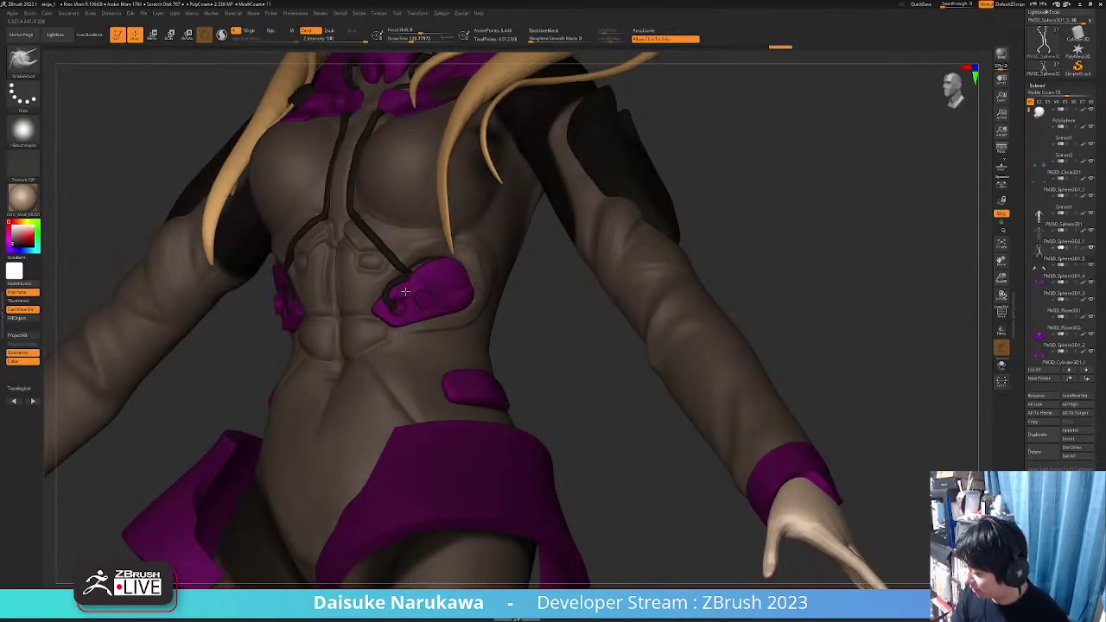
drag(405, 292, 390, 310)
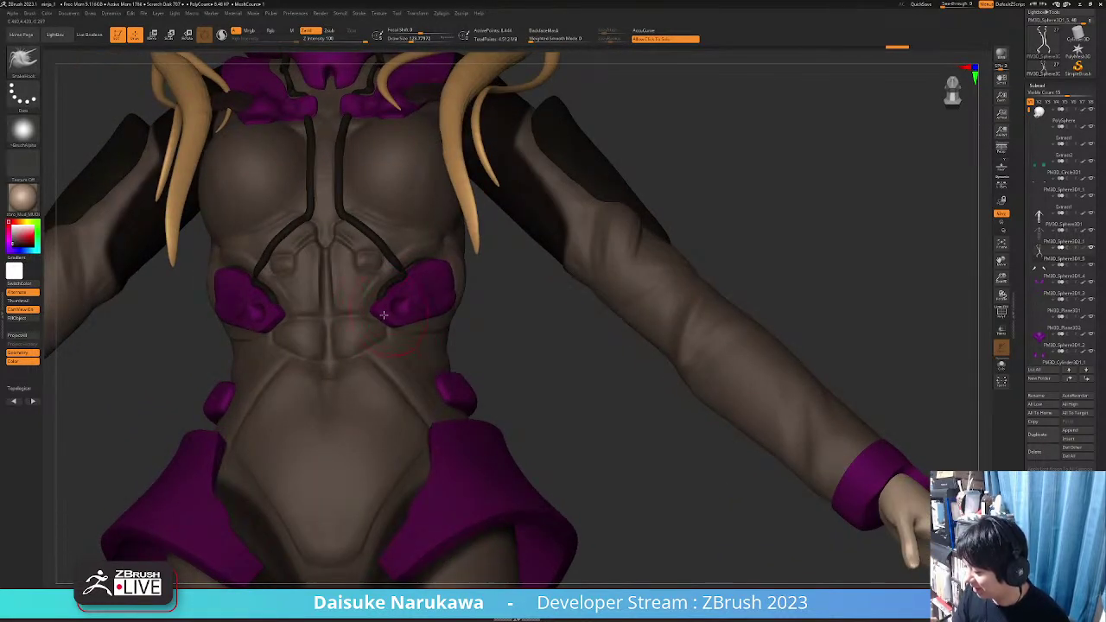
right_drag(384, 315, 399, 300)
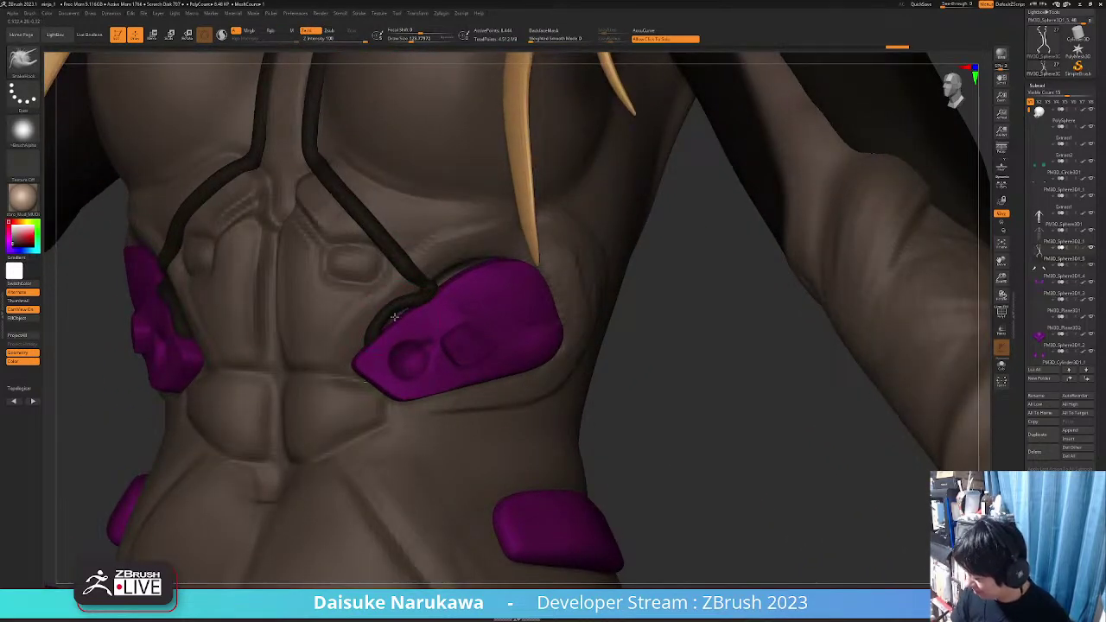
drag(413, 325, 439, 276)
click(553, 31)
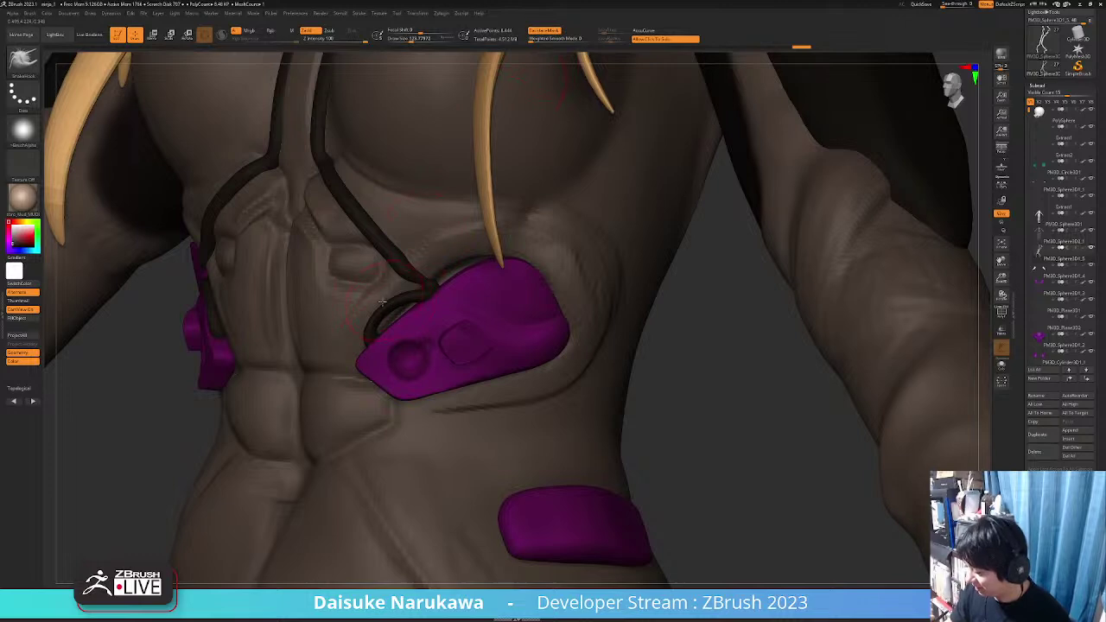
ctrl+right_drag(374, 321, 375, 252)
Build up small mirrored bridges on the bodysuit over the tube bends below the chest with the ClayBuildup brush
key(b)
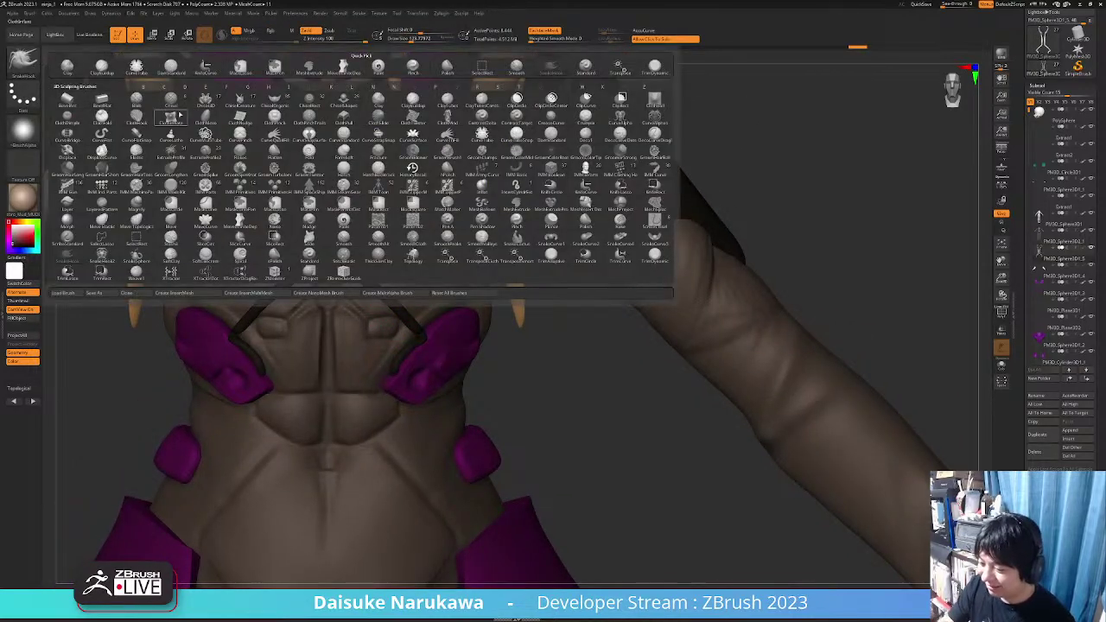
click(205, 131)
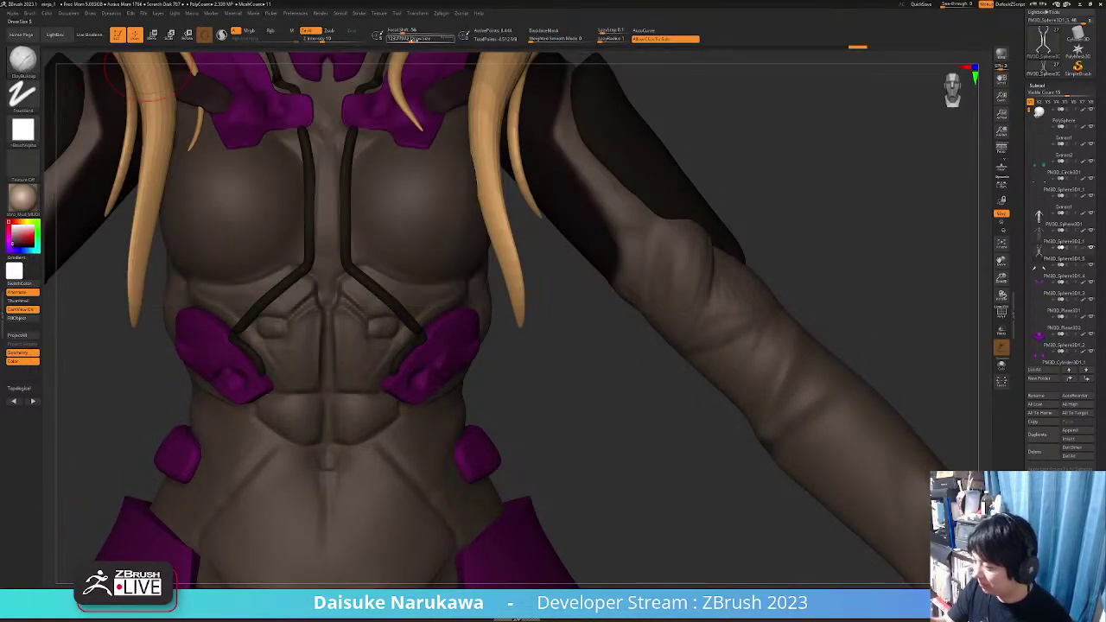
alt+click(351, 259)
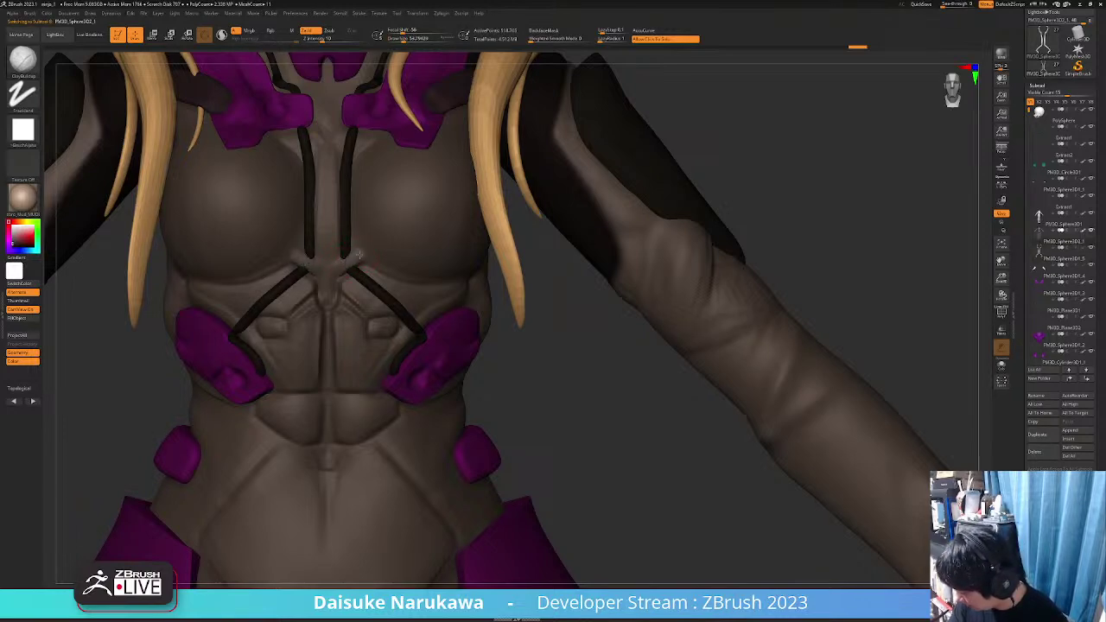
ctrl+right_drag(361, 253, 420, 198)
drag(476, 333, 546, 340)
Sculpt mirrored bodysuit clips over the tubes above and below the purple chest plates, and refine those under the chest
ctrl+right_drag(363, 156, 363, 218)
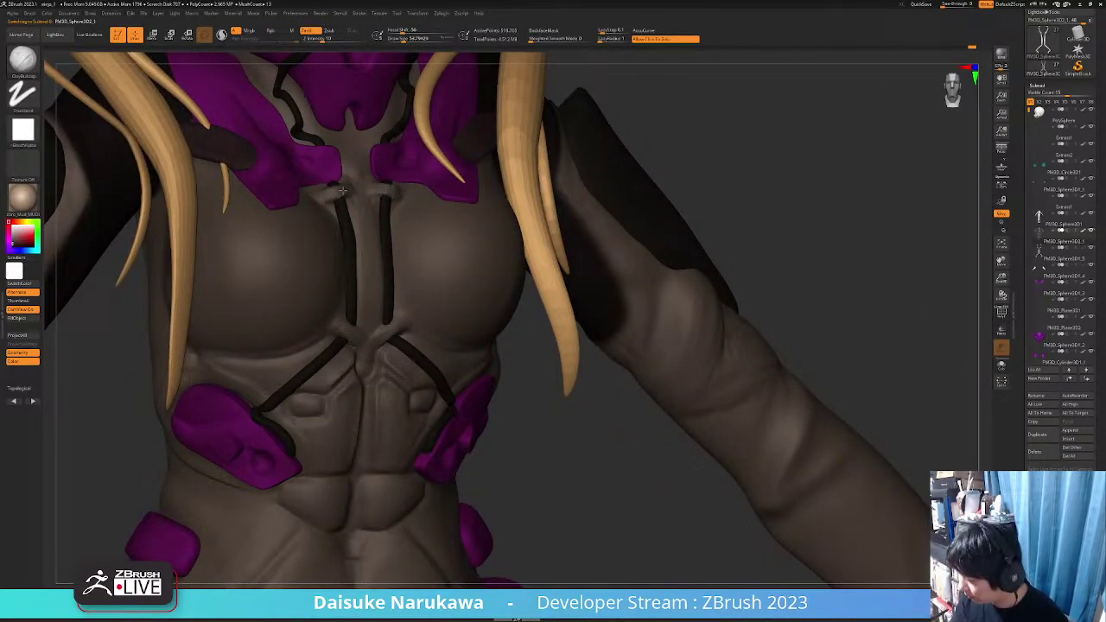
right_drag(321, 141, 388, 317)
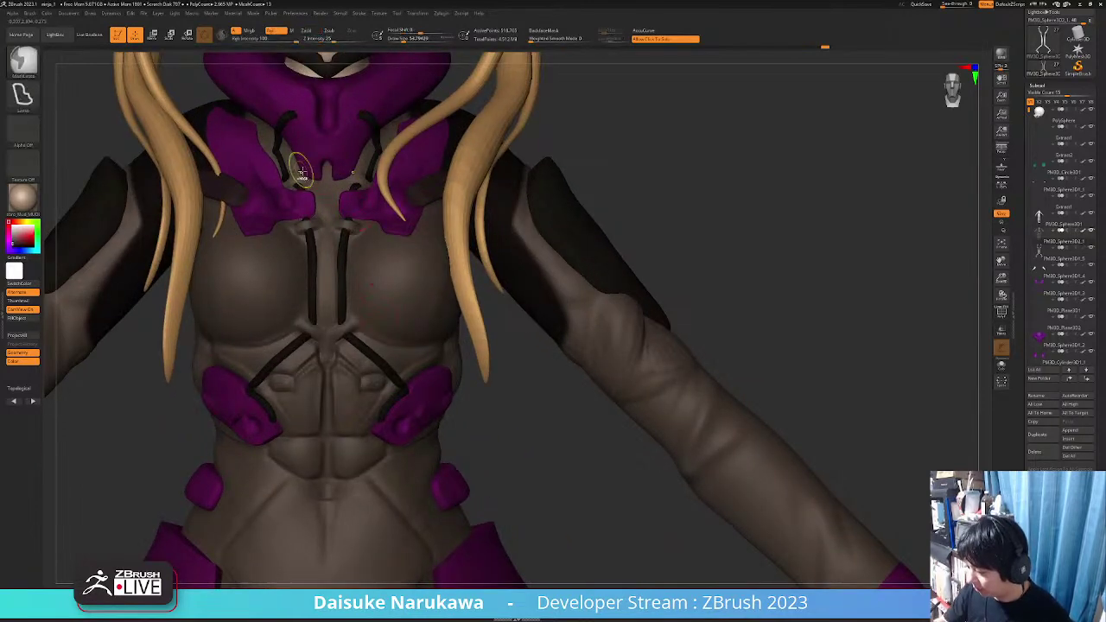
mouse_move(301, 173)
ctrl+right_down()
mouse_move(283, 187)
mouse_move(334, 161)
mouse_move(419, 310)
mouse_move(395, 320)
mouse_move(433, 320)
mouse_move(400, 327)
mouse_move(475, 326)
mouse_move(406, 336)
mouse_move(391, 292)
mouse_move(359, 361)
ctrl+right_up()
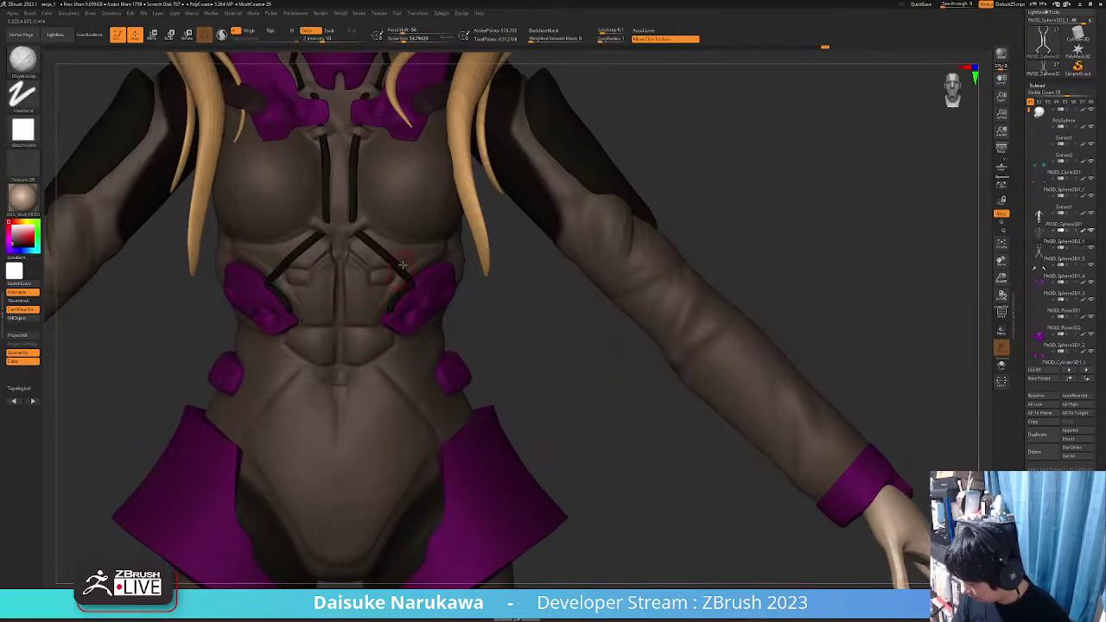
right_drag(374, 300, 382, 236)
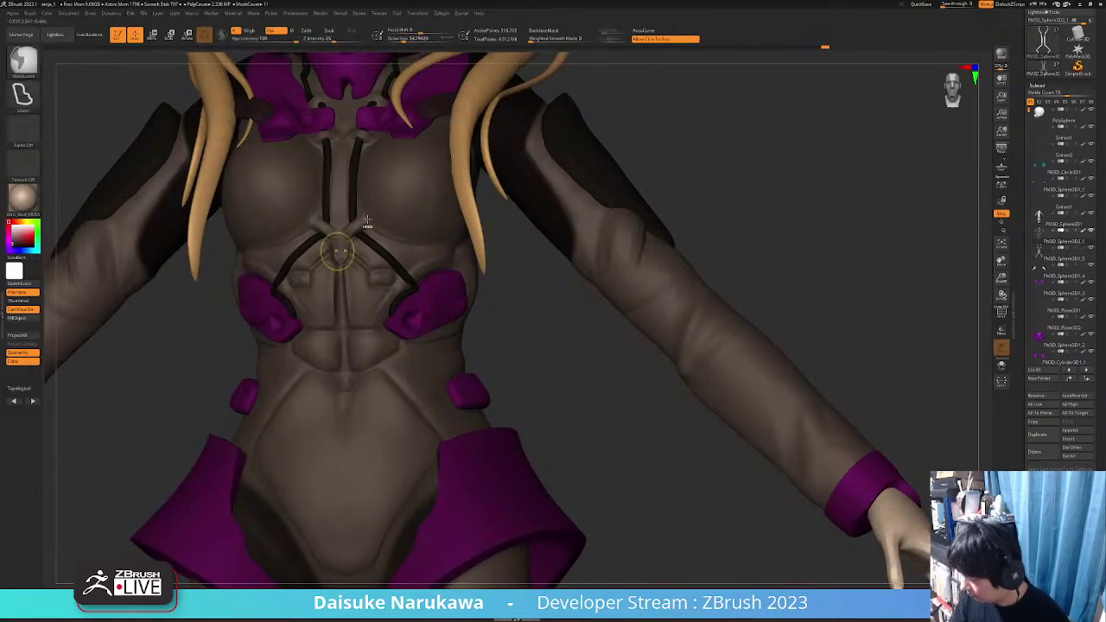
ctrl+right_drag(460, 413, 443, 315)
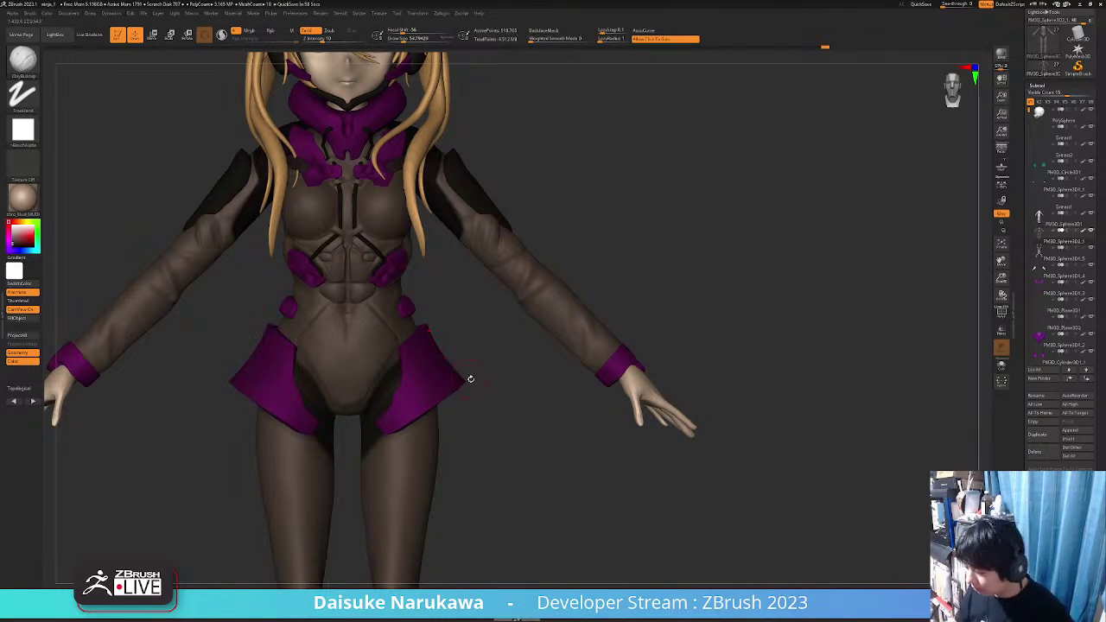
Select the tube subtool and reshape its lower ends against the purple rib plates with a larger SnakeHook brush
right_drag(471, 380, 508, 374)
mouse_move(372, 312)
alt+right_down()
mouse_move(357, 271)
mouse_move(346, 292)
mouse_move(311, 226)
mouse_move(356, 209)
mouse_move(338, 239)
mouse_move(328, 212)
alt+right_up()
click(33, 74)
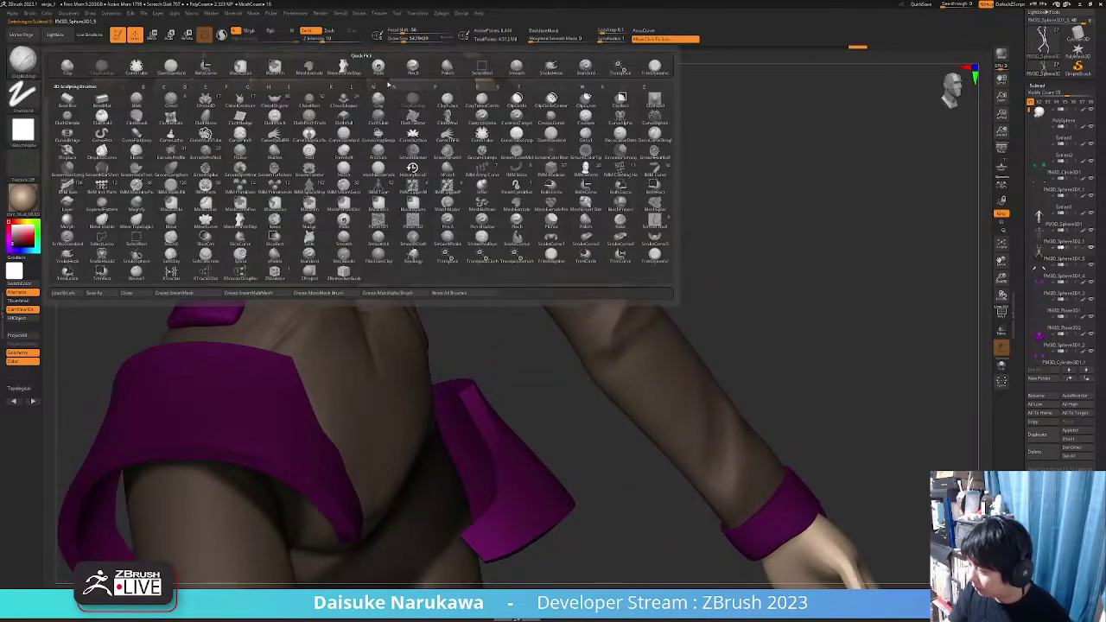
click(551, 67)
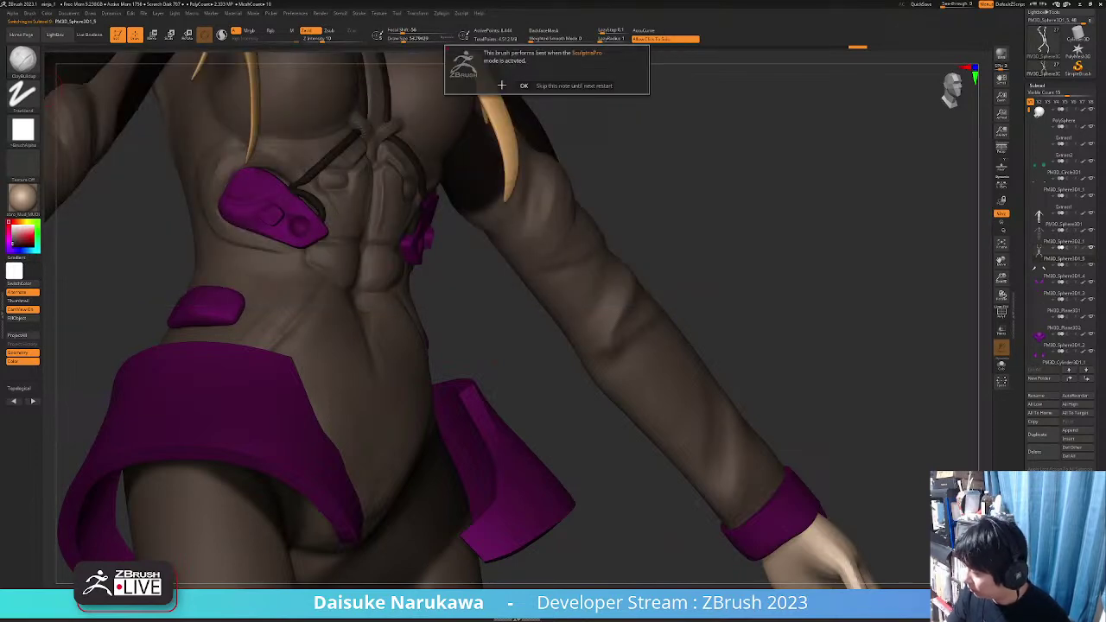
click(523, 86)
ctrl+shift+click(316, 214)
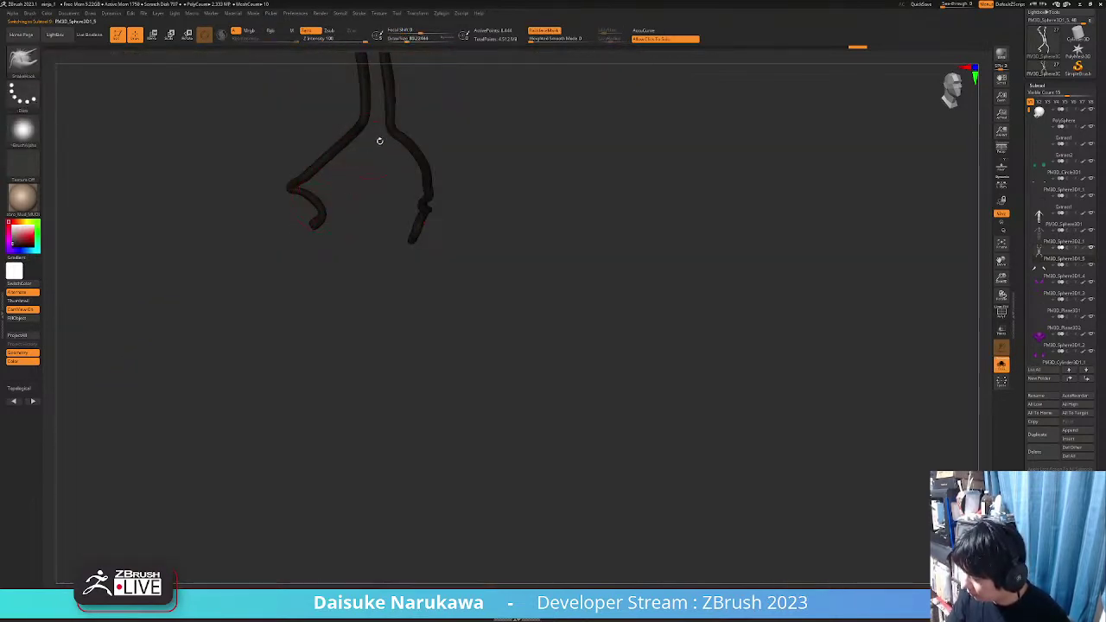
ctrl+shift+click(362, 174)
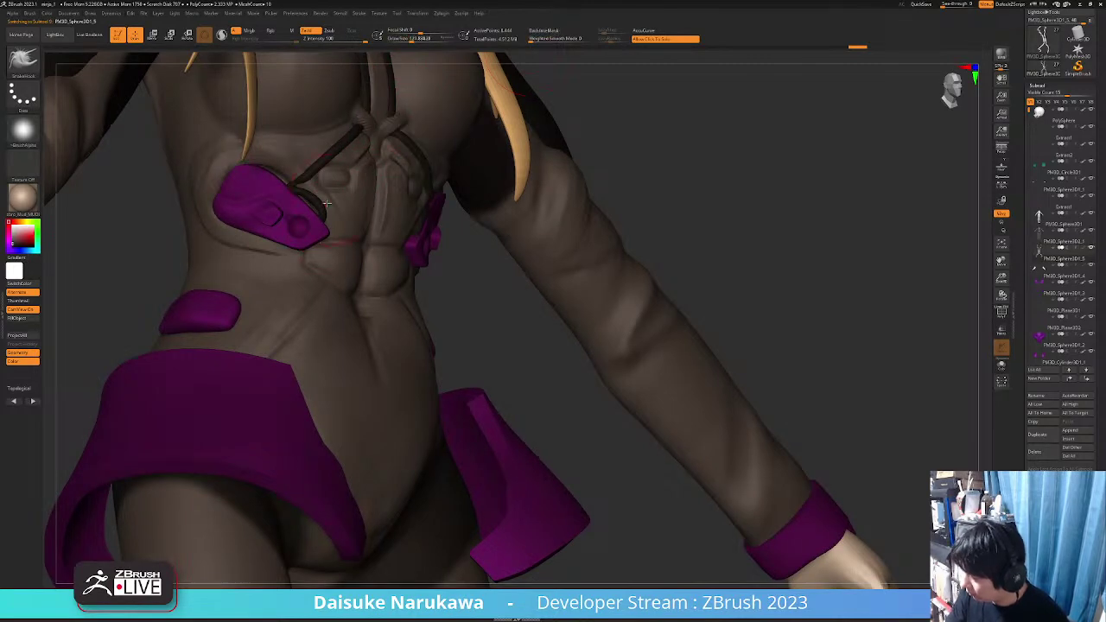
right_drag(305, 232, 338, 188)
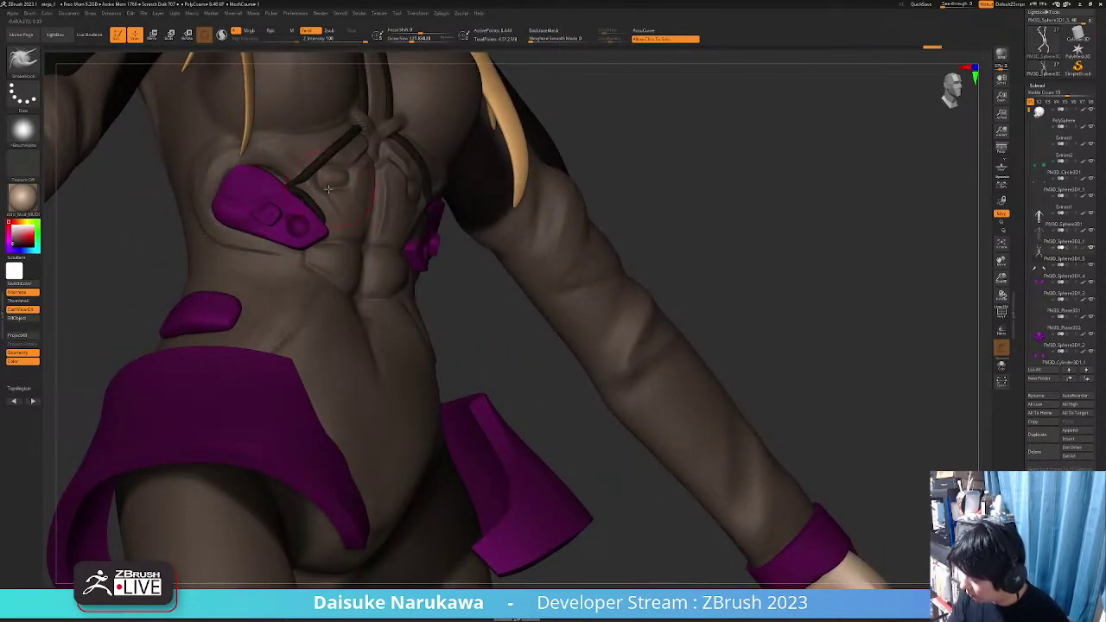
Select the purple chest armour subtool and insert a Cylinder3D primitive as a new subtool, ready for moving
ctrl+right_drag(296, 220, 349, 356)
mouse_move(352, 162)
ctrl+right_down()
mouse_move(346, 203)
mouse_move(341, 112)
ctrl+right_up()
alt+right_drag(340, 113, 333, 180)
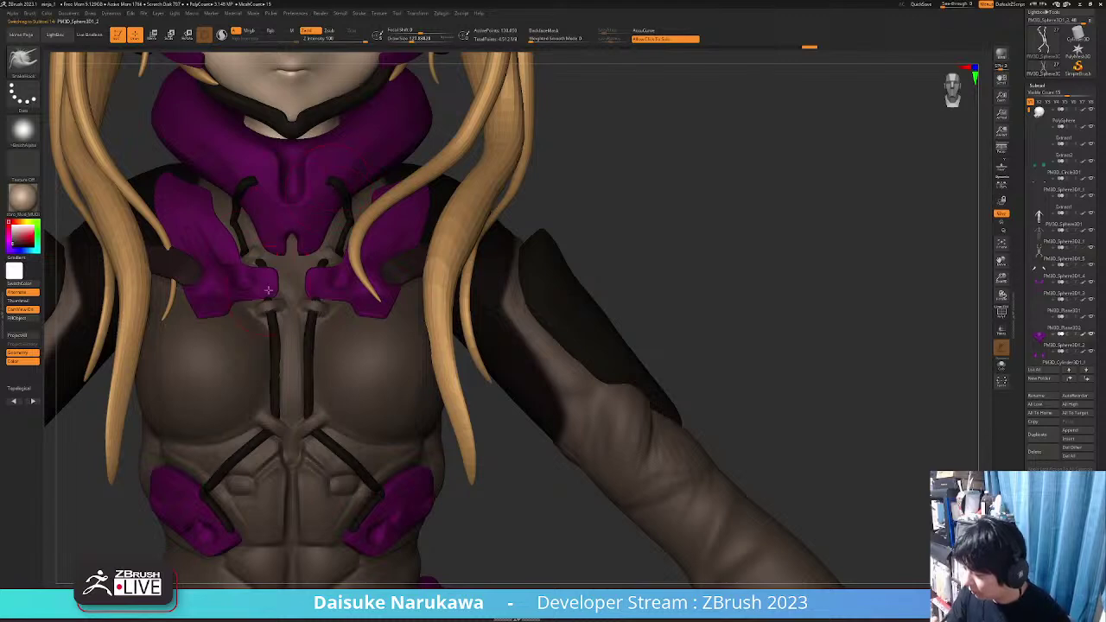
key(b)
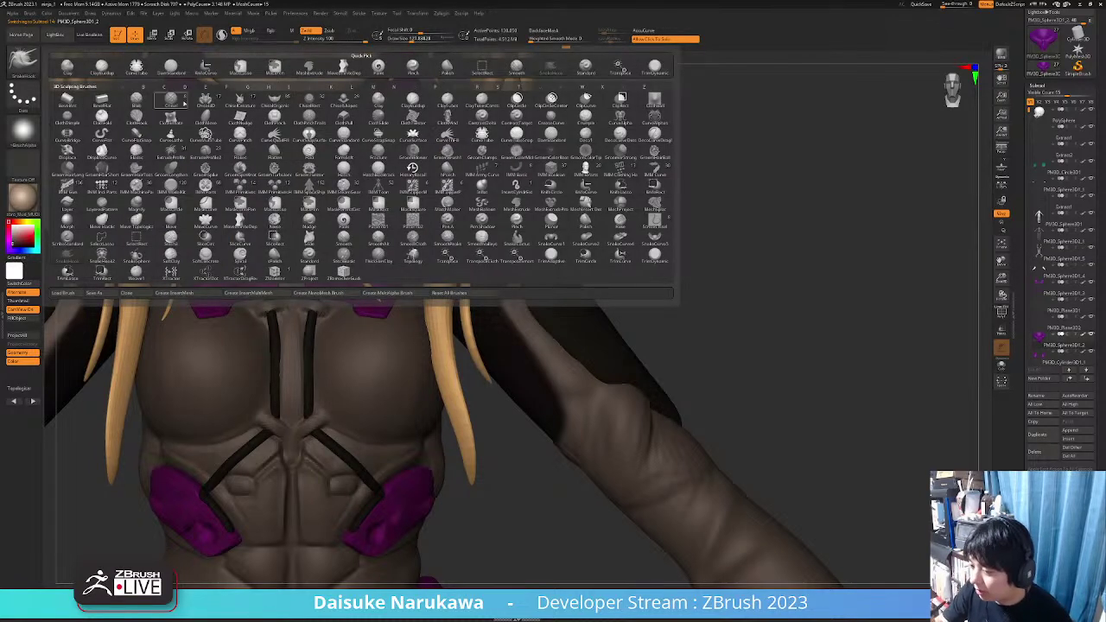
click(1072, 439)
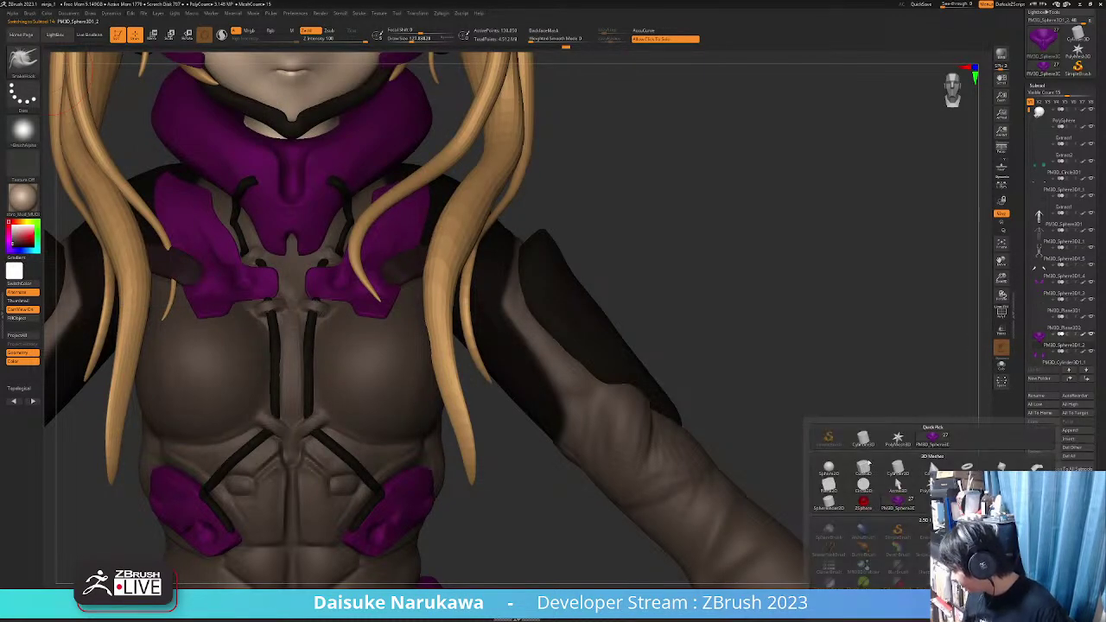
click(863, 440)
ctrl+right_drag(671, 356, 610, 263)
alt+right_drag(492, 225, 528, 320)
click(153, 35)
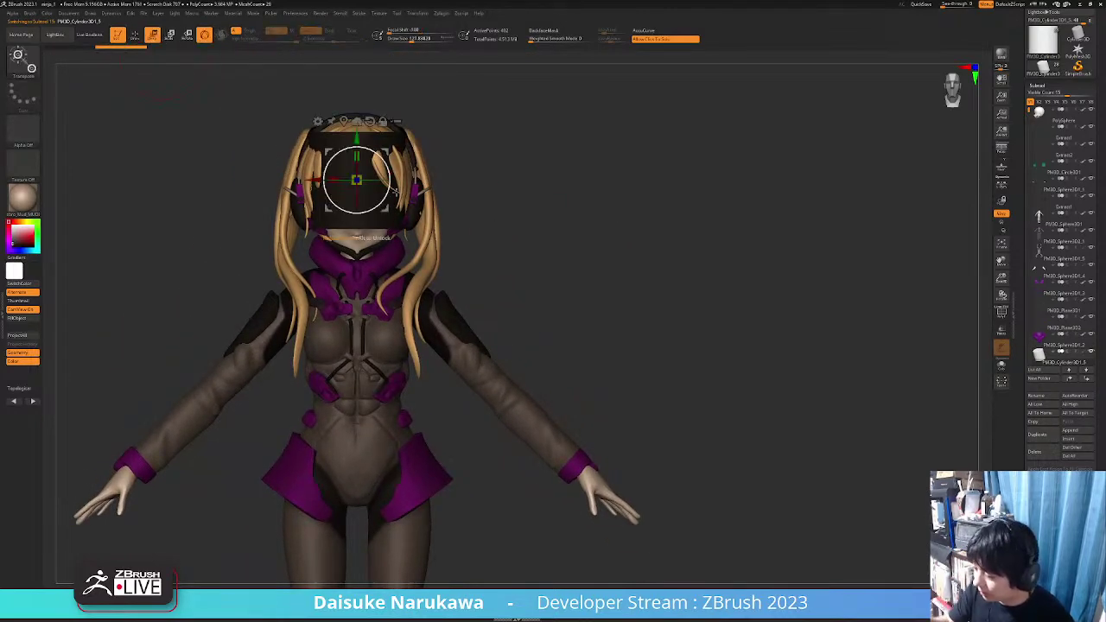
Shrink the cylinder, tilt it, and place it on the purple collar at the upper end of one tube
ctrl+right_drag(381, 157, 415, 210)
ctrl+right_drag(474, 320, 459, 261)
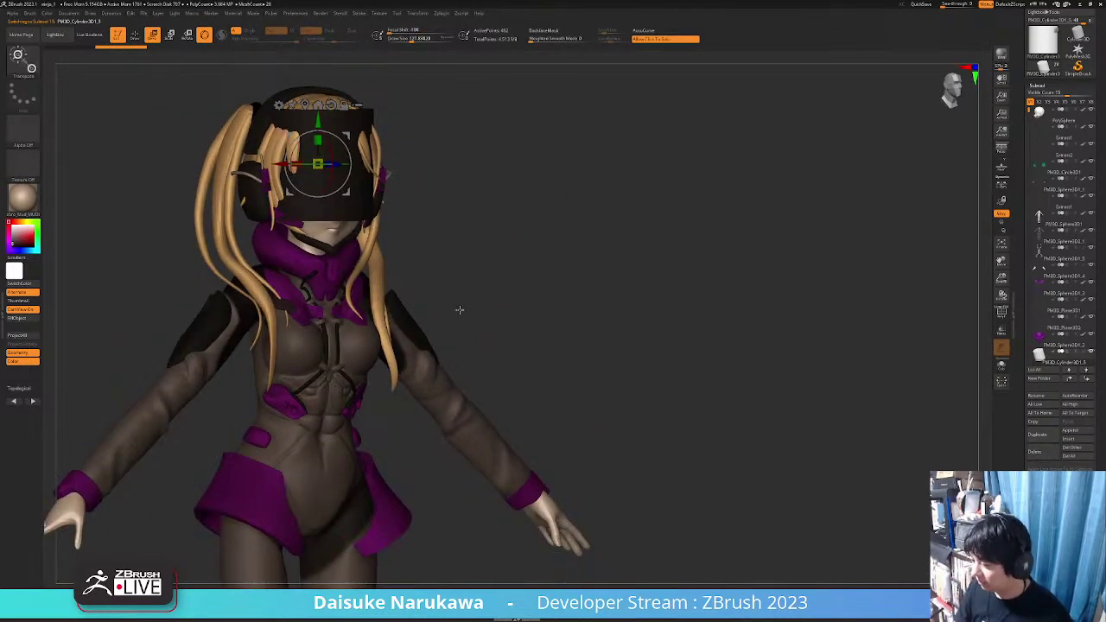
shift+right_drag(356, 164, 394, 164)
drag(313, 132, 383, 239)
ctrl+right_drag(383, 240, 377, 290)
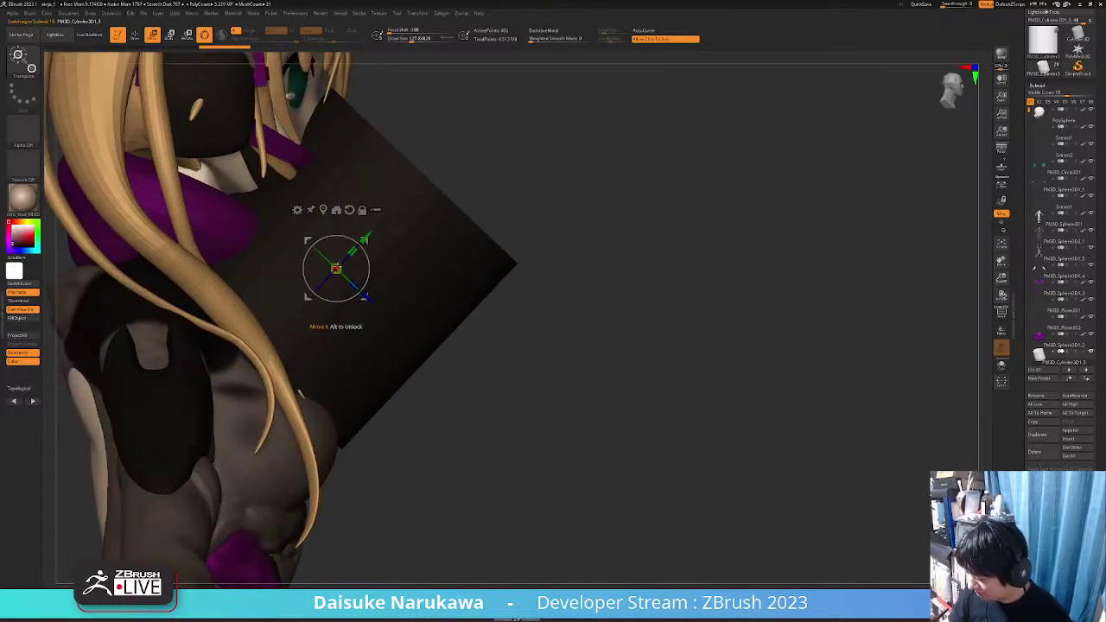
mouse_move(369, 261)
mouse_down()
mouse_move(372, 272)
mouse_move(365, 247)
mouse_up()
right_drag(336, 254, 294, 254)
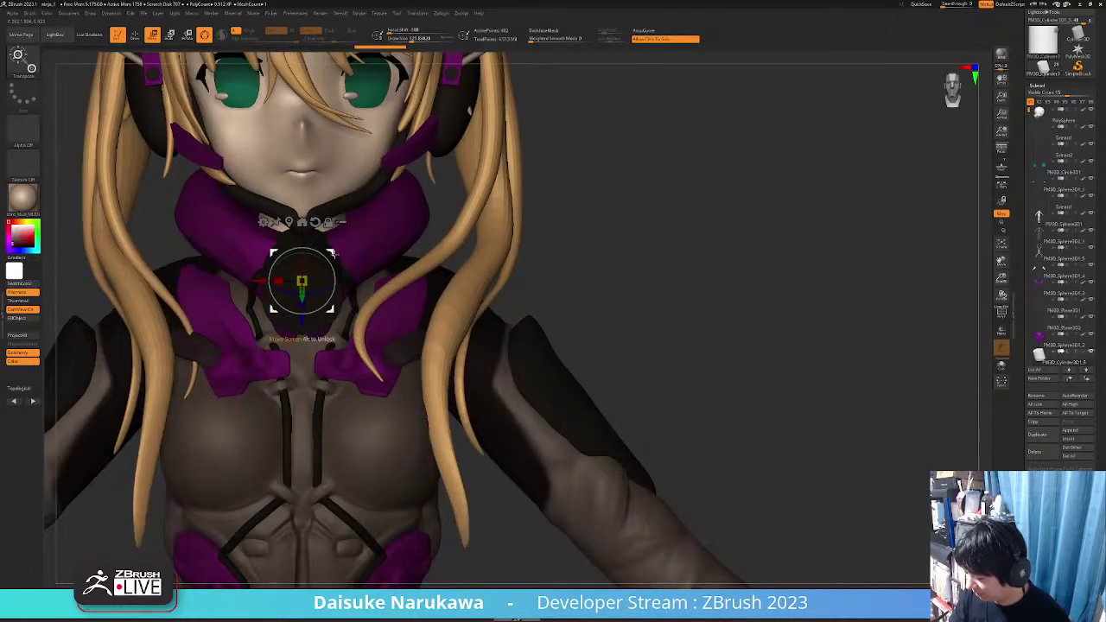
ctrl+right_drag(360, 254, 332, 296)
drag(325, 295, 337, 308)
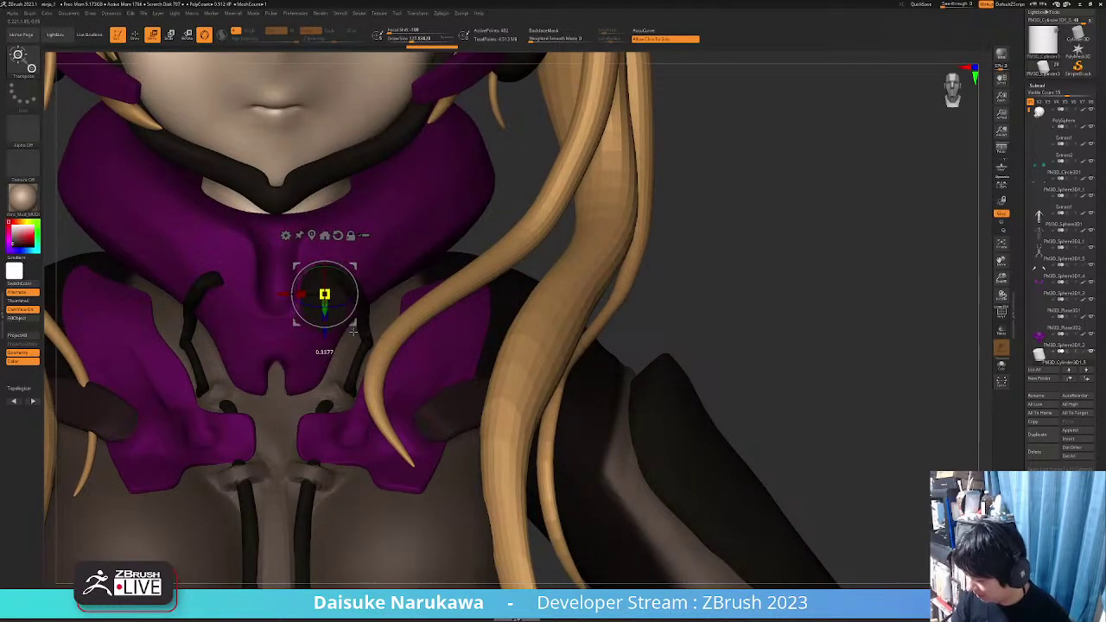
right_drag(353, 332, 300, 285)
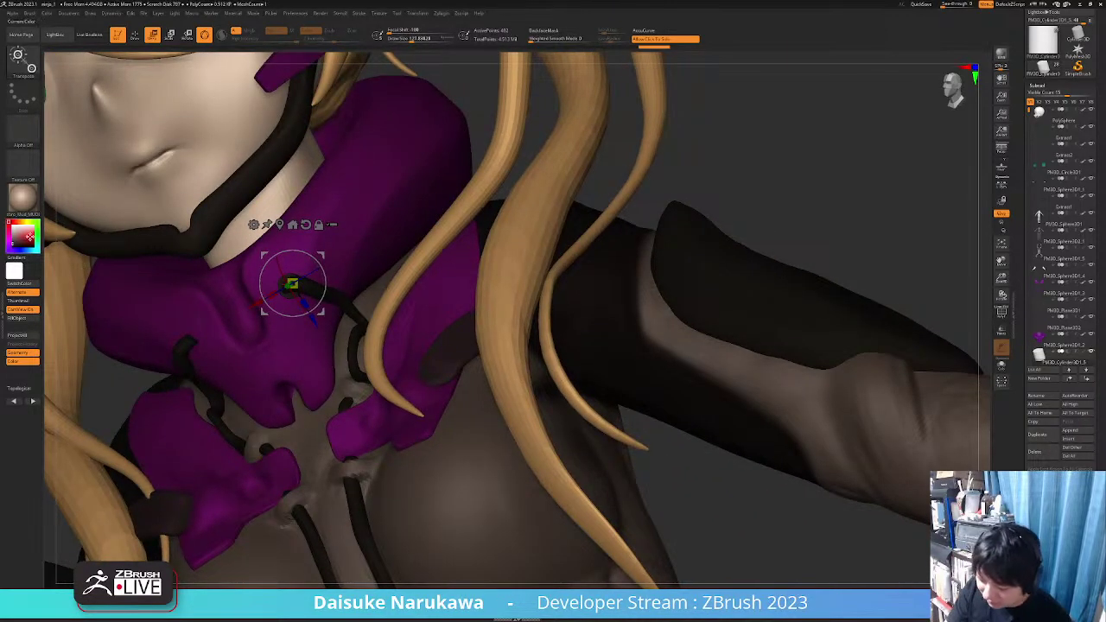
Fill the collar cylinder with grey and duplicate it to the opposite tube end with Mirror And Weld
ctrl+right_drag(415, 275, 148, 322)
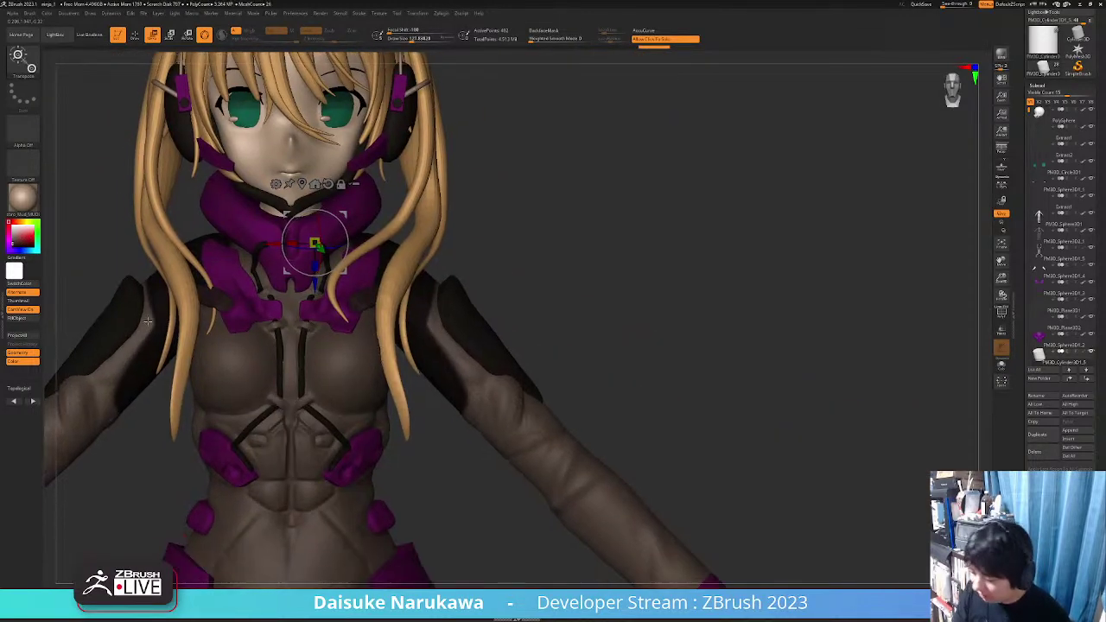
click(36, 321)
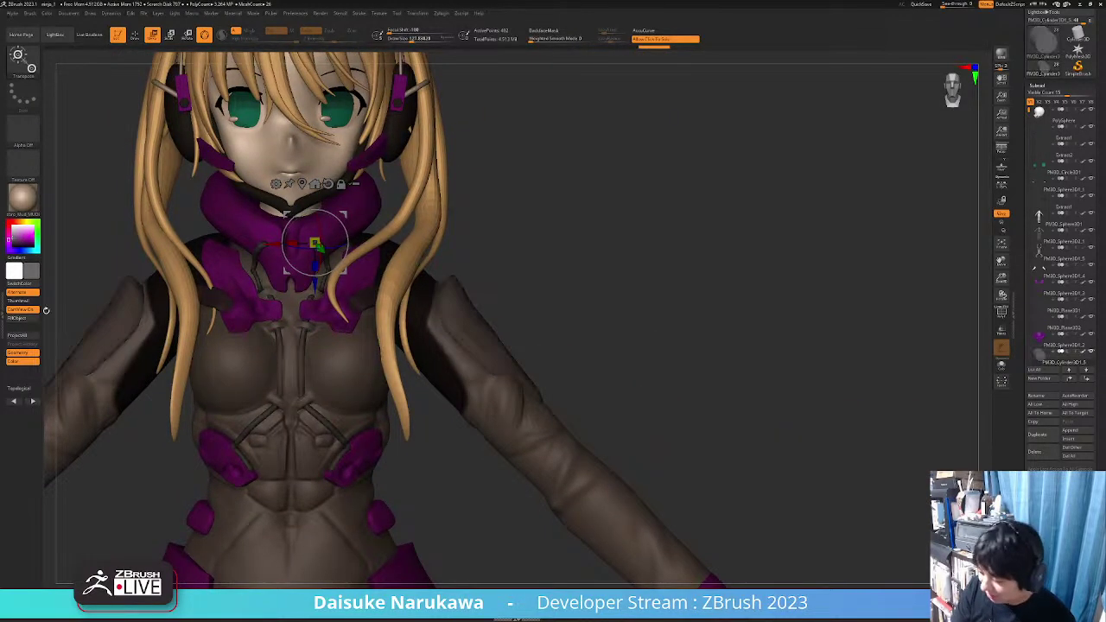
ctrl+right_drag(367, 277, 378, 361)
right_drag(356, 307, 304, 339)
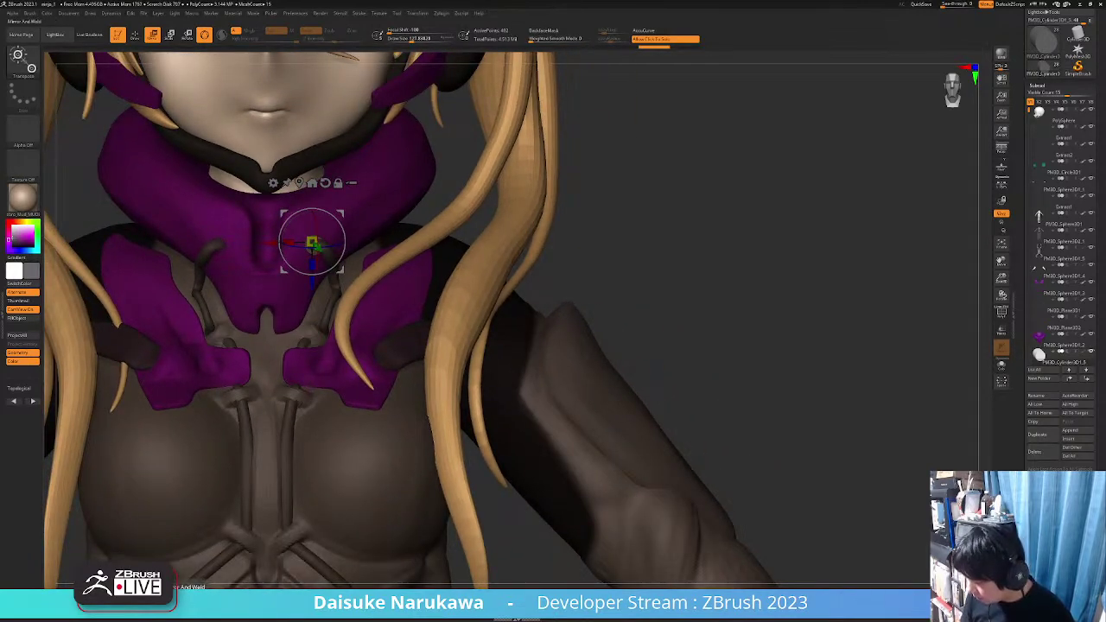
ctrl+right_drag(333, 421, 446, 220)
key(q)
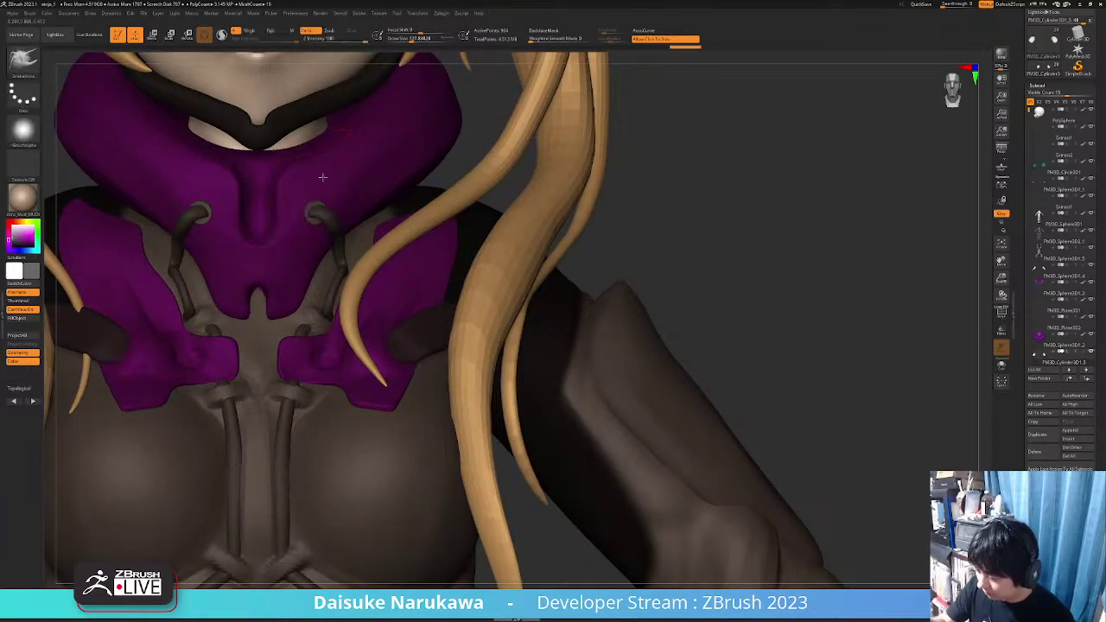
Select the tube subtool and fill it with a near-black colour sampled from the upper sleeve
alt+click(340, 244)
ctrl+right_drag(341, 245, 341, 191)
drag(31, 270, 484, 271)
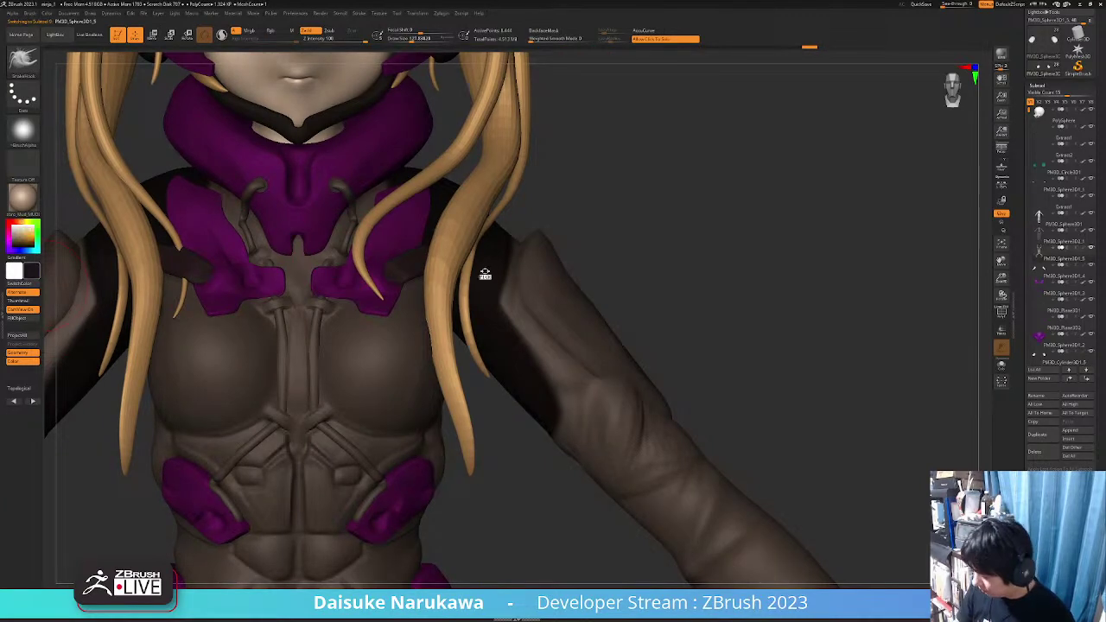
click(33, 319)
ctrl+right_drag(339, 334, 340, 268)
ctrl+right_drag(320, 403, 327, 294)
click(657, 344)
click(656, 343)
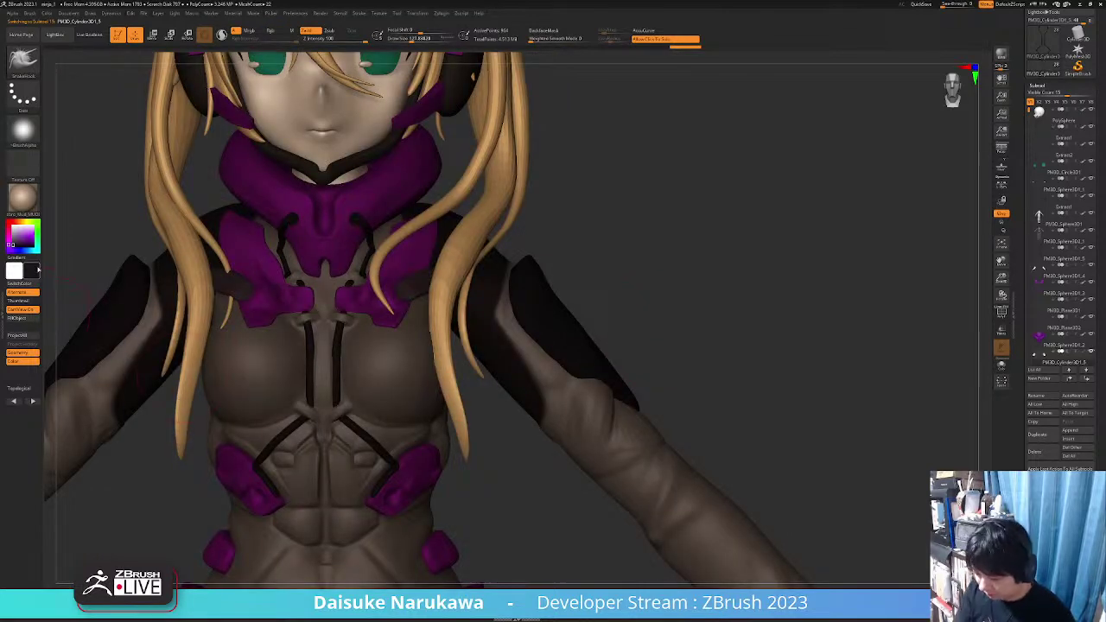
click(39, 318)
Select the upper-arm armour plates and fill them with near-black
right_drag(259, 353, 290, 360)
alt+click(103, 310)
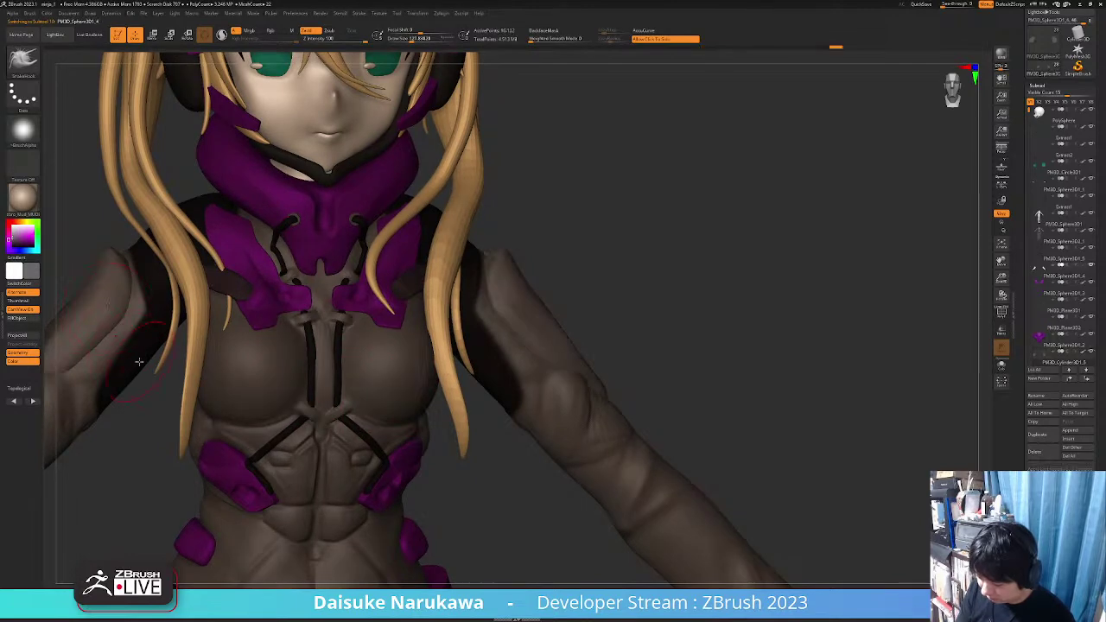
click(28, 319)
right_drag(333, 272, 302, 292)
Select the head subtool and insert a Cylinder3D primitive after it as the base for a visor
alt+click(337, 236)
ctrl+drag(512, 271, 478, 323)
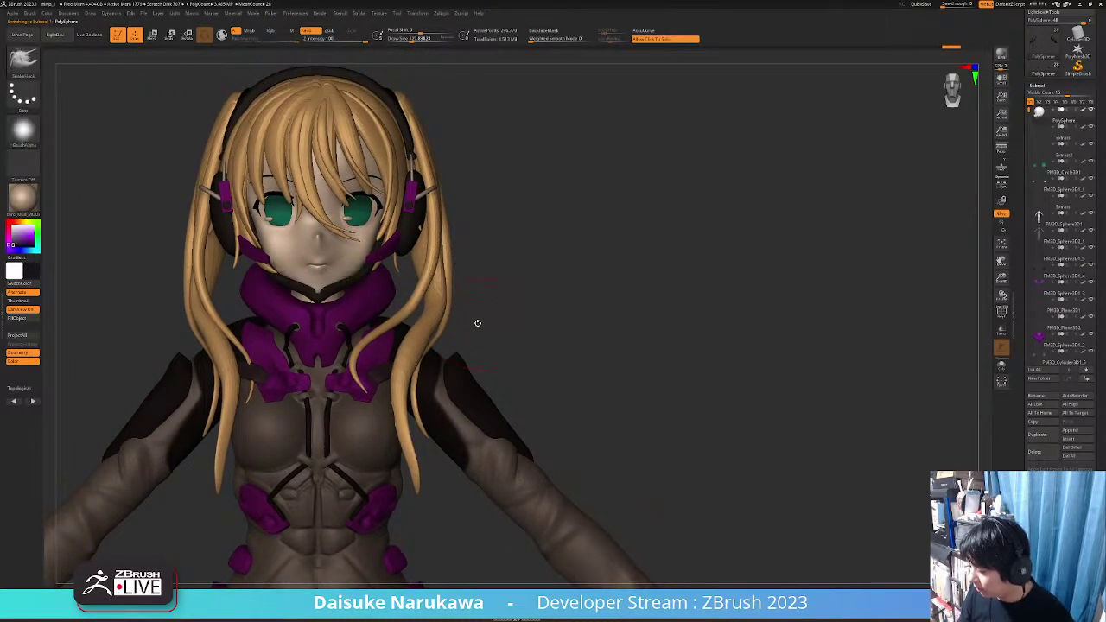
right_drag(477, 322, 515, 327)
click(1072, 439)
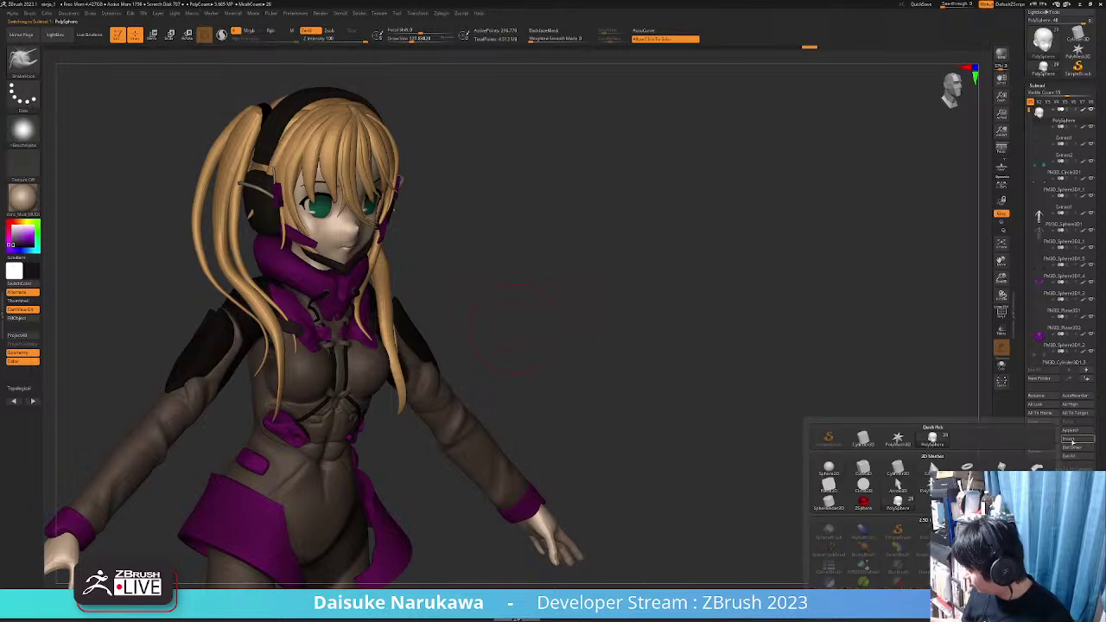
click(897, 467)
shift+right_drag(541, 313, 529, 345)
click(152, 35)
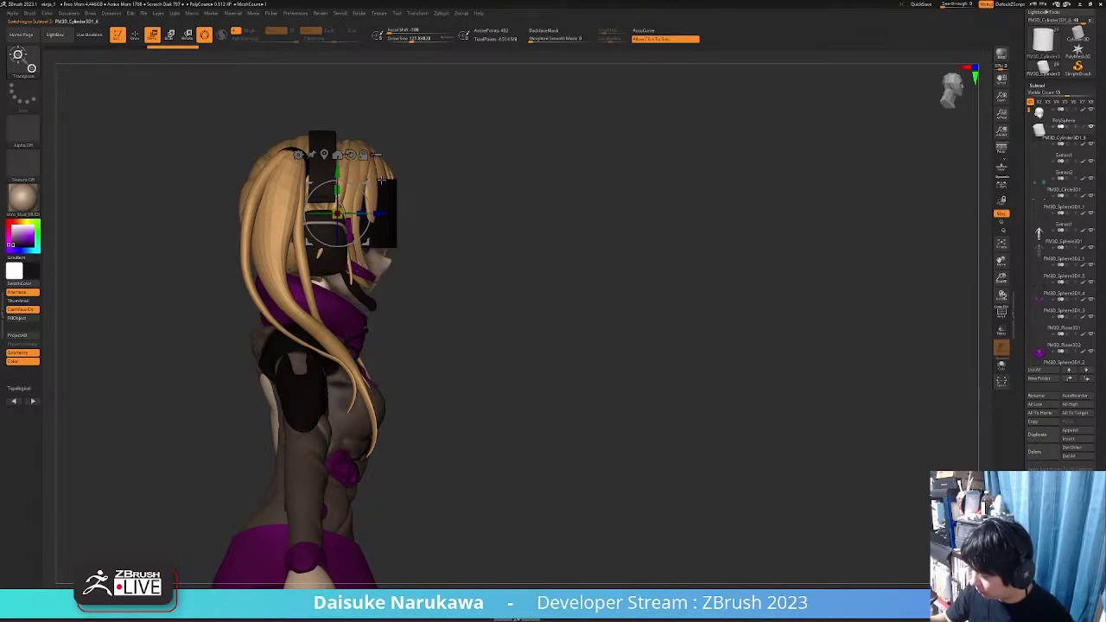
Move and scale the cylinder into a short visor band in front of the eyes, between the headphones
right_drag(529, 346, 479, 348)
drag(407, 170, 407, 186)
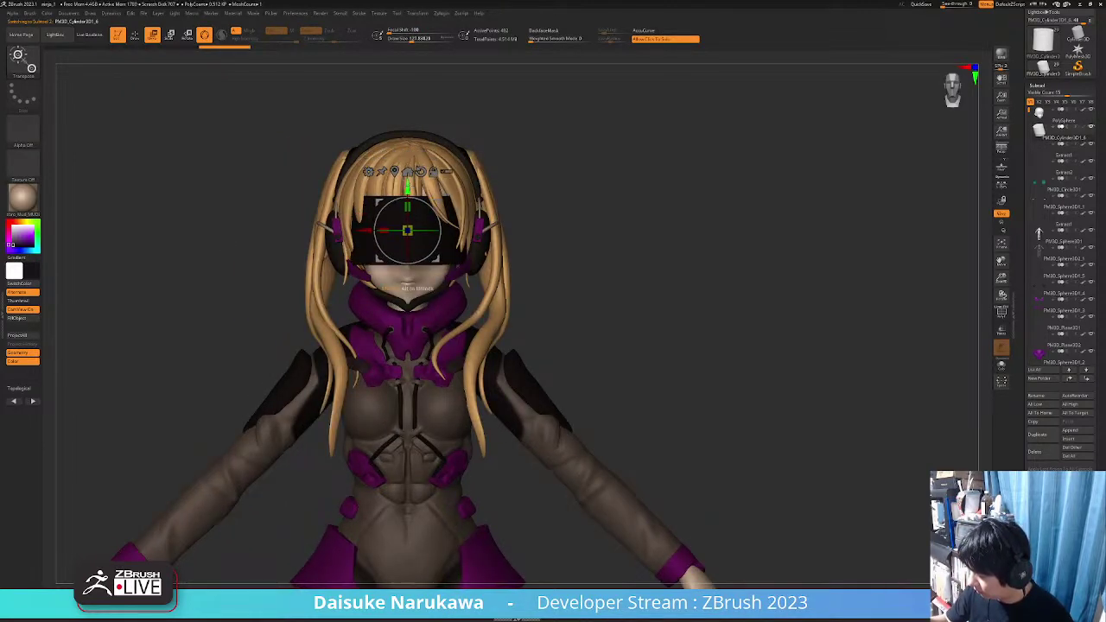
right_drag(419, 236, 447, 249)
drag(398, 224, 400, 236)
right_drag(415, 234, 364, 247)
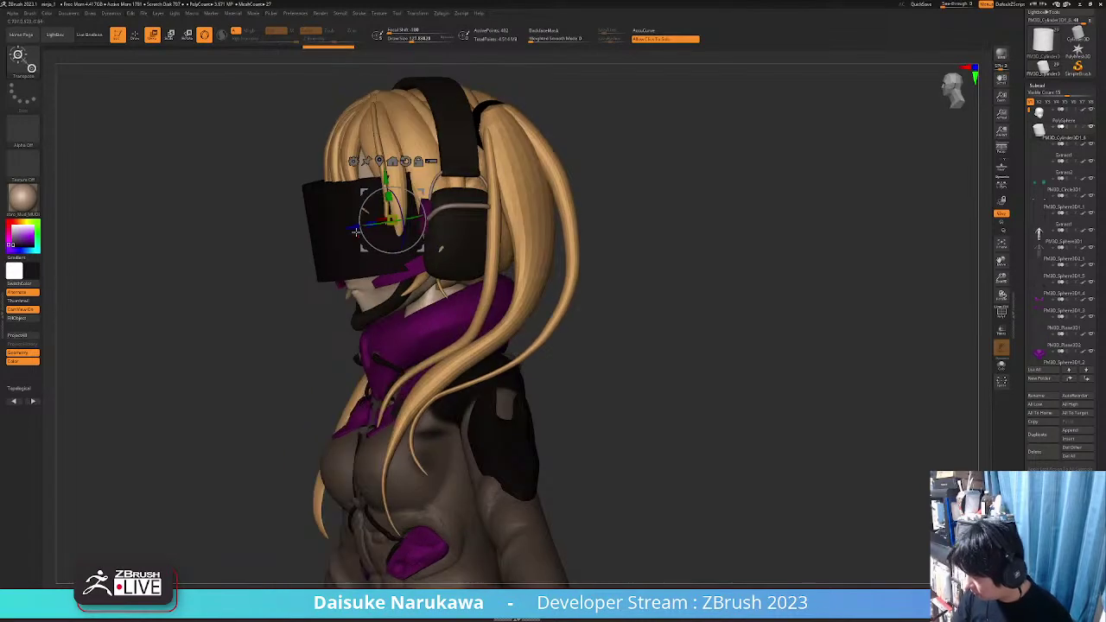
drag(353, 228, 370, 223)
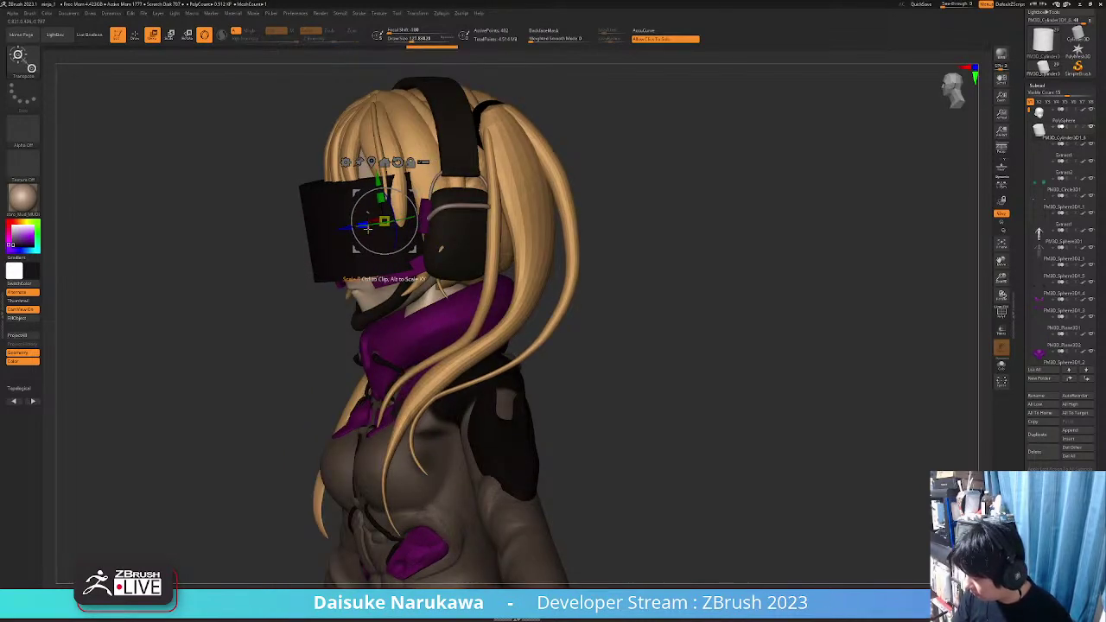
shift+right_drag(368, 226, 390, 221)
drag(308, 199, 313, 210)
mouse_move(342, 261)
ctrl+right_down()
mouse_move(366, 238)
mouse_move(454, 319)
ctrl+right_up()
click(136, 37)
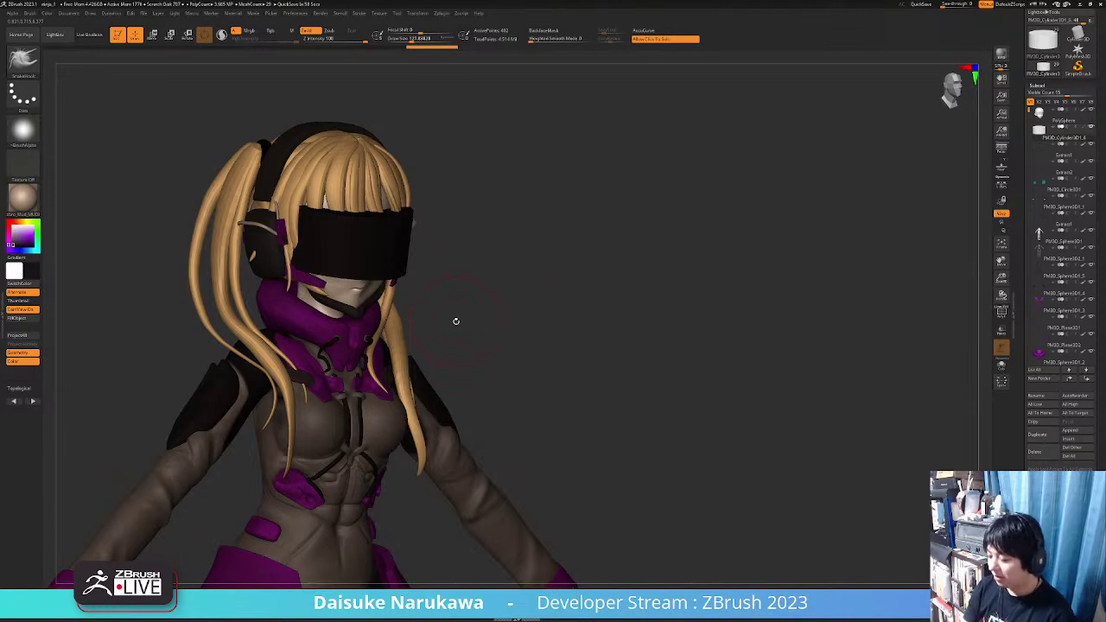
Refine the visor's height and position over the eyes from the front view
right_drag(456, 321, 561, 369)
click(154, 36)
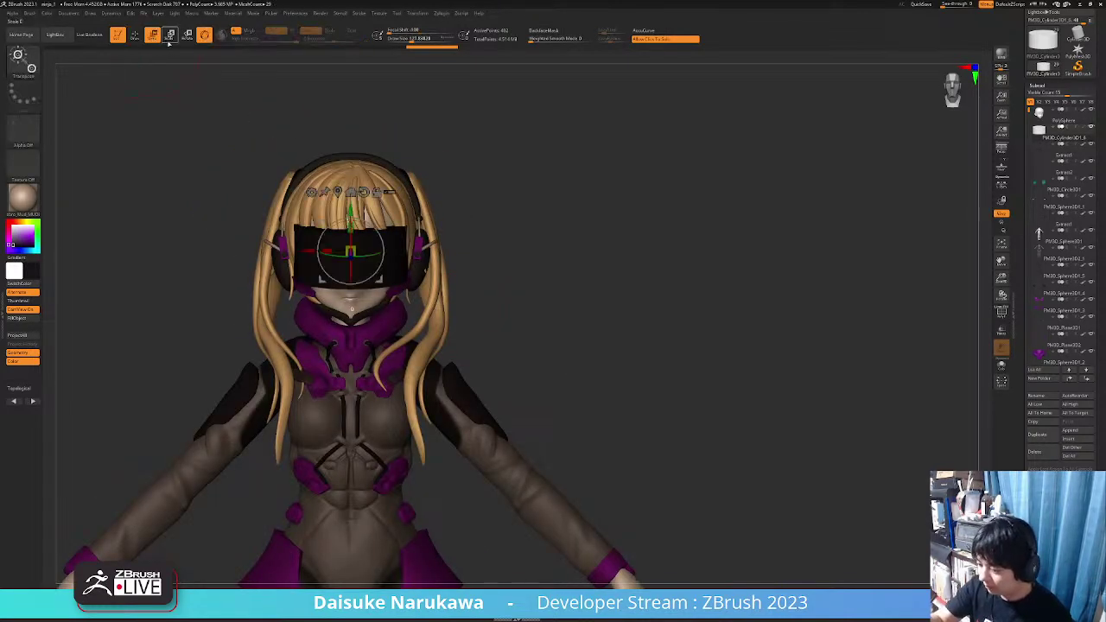
ctrl+right_drag(341, 173, 389, 248)
drag(302, 236, 304, 248)
right_drag(303, 248, 358, 293)
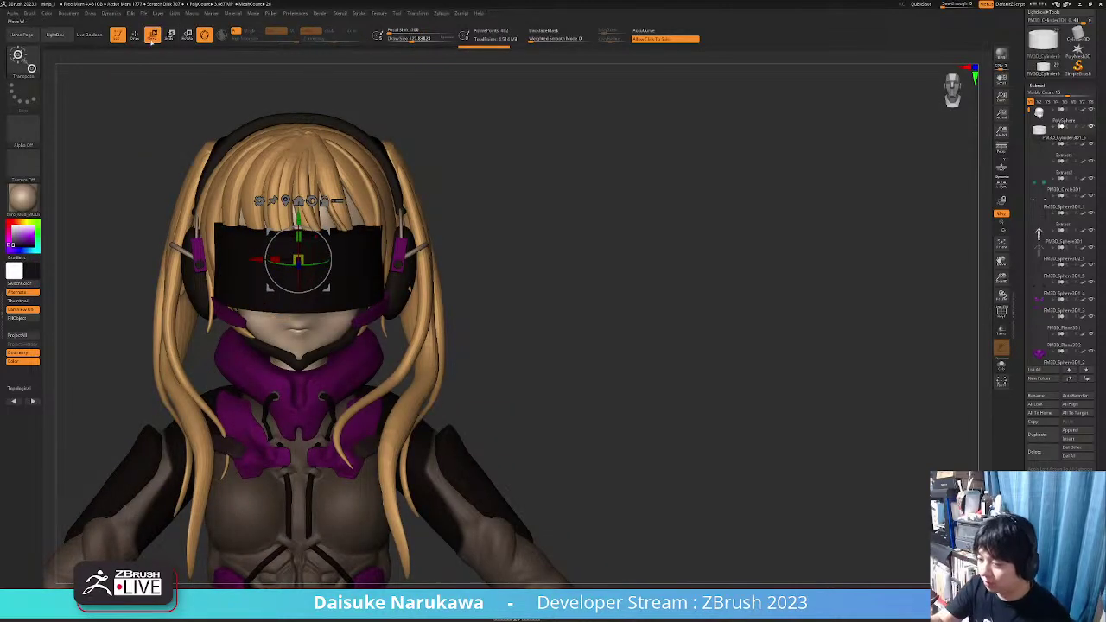
Try to shape a nose notch into the visor's lower edge with a Move brush, and undo the strokes
key(q)
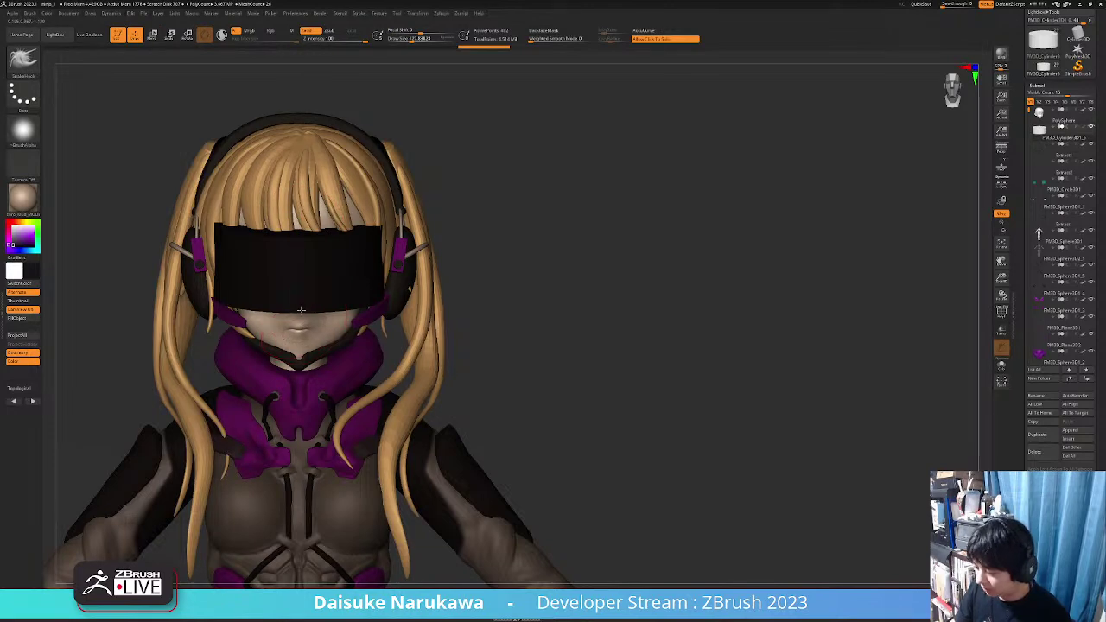
click(23, 58)
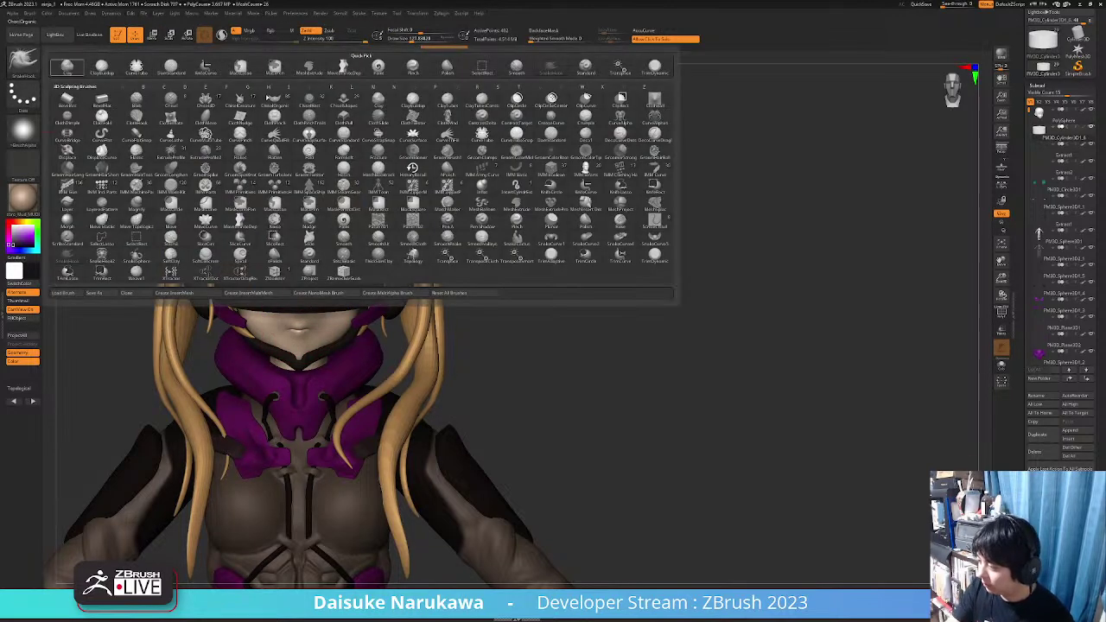
click(343, 67)
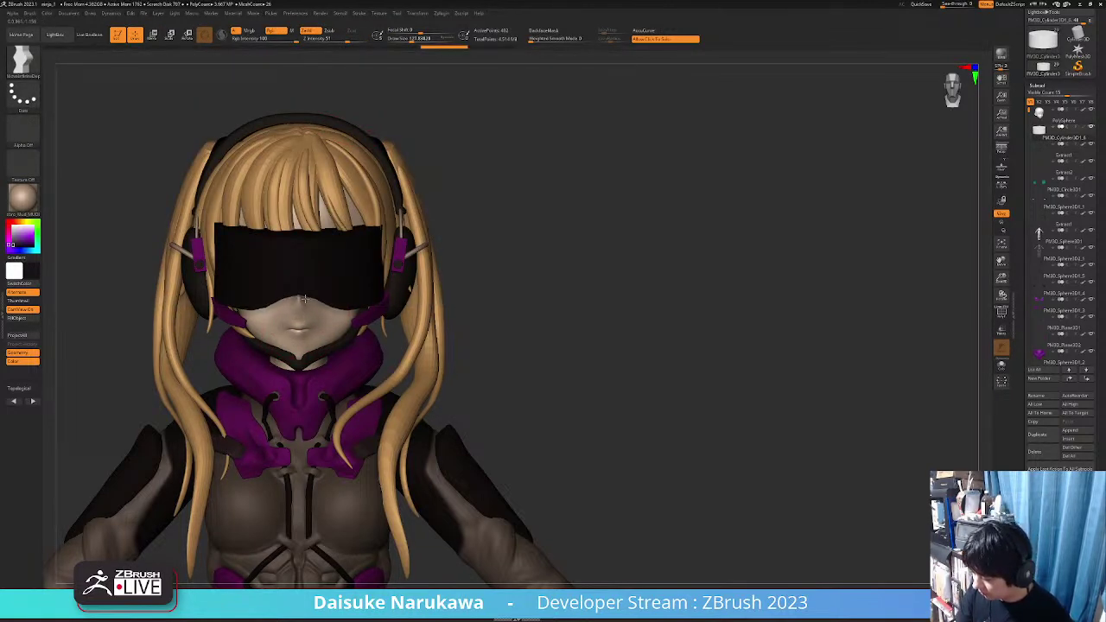
drag(320, 312, 320, 319)
ctrl+right_drag(320, 316, 299, 310)
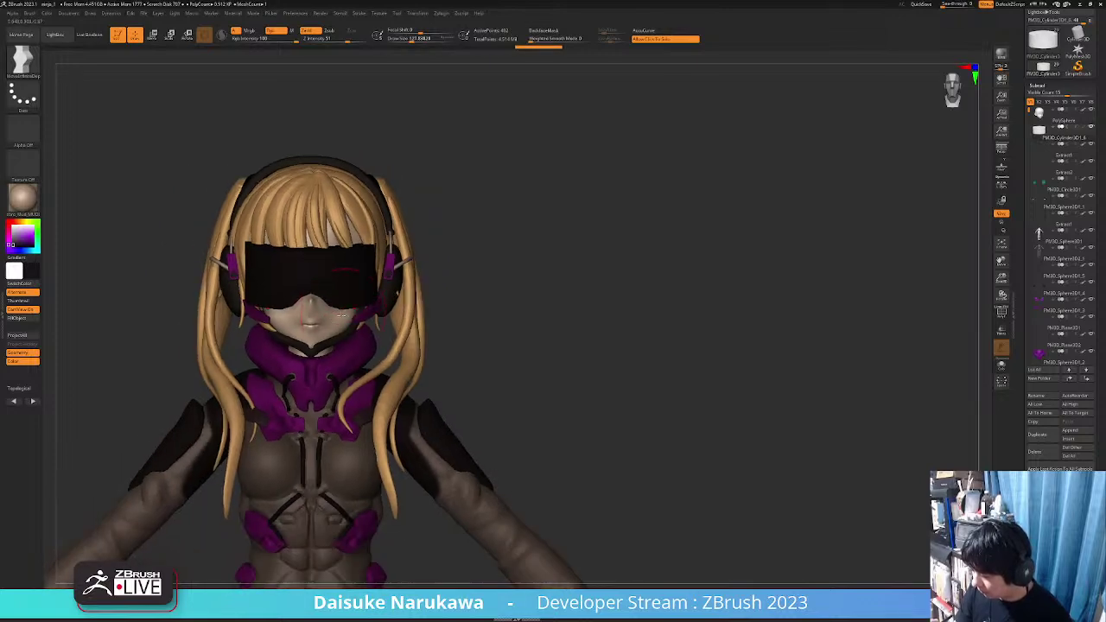
mouse_move(402, 342)
right_down()
mouse_move(355, 351)
mouse_move(317, 321)
mouse_move(373, 321)
right_up()
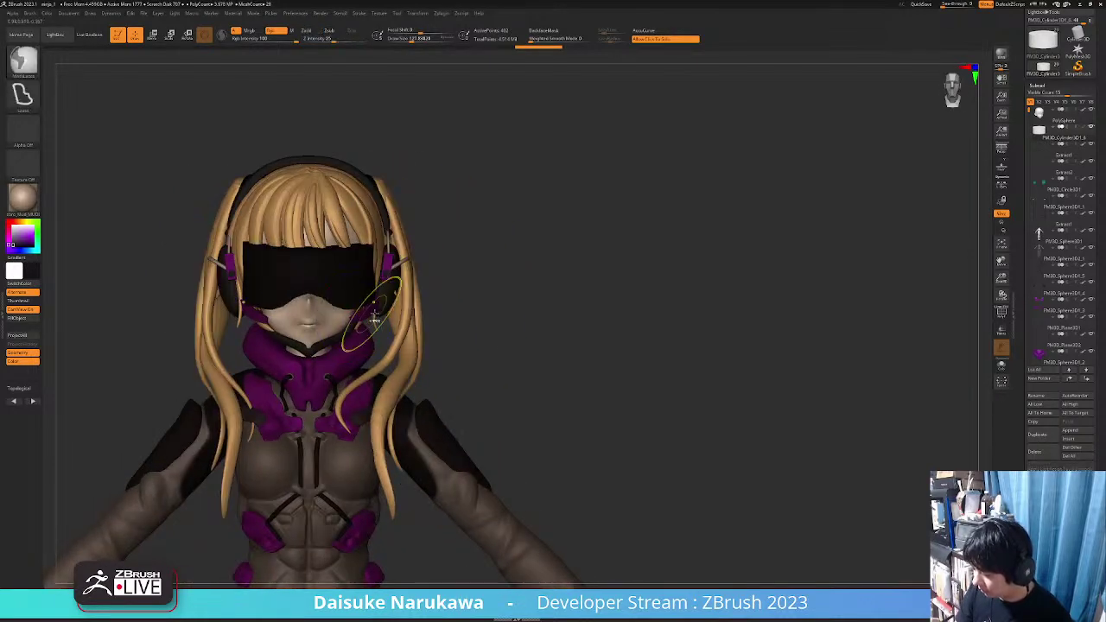
key(ctrl+z)
key(ctrl+z)
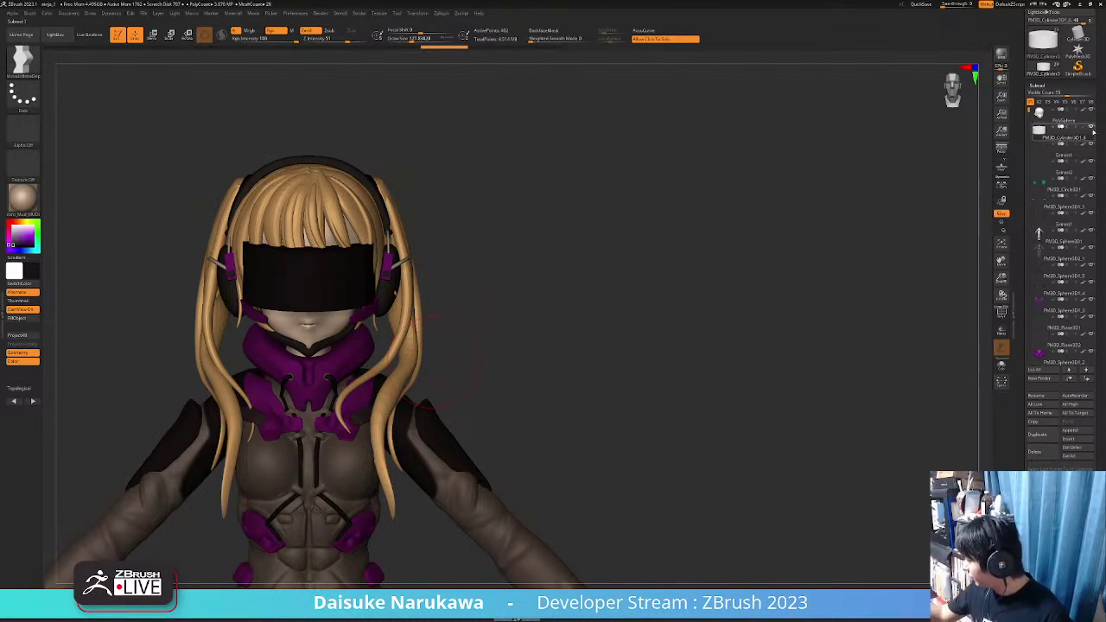
Hide the visor cylinder and select the Extract1 subtool
alt+right_drag(751, 288, 821, 247)
click(1064, 148)
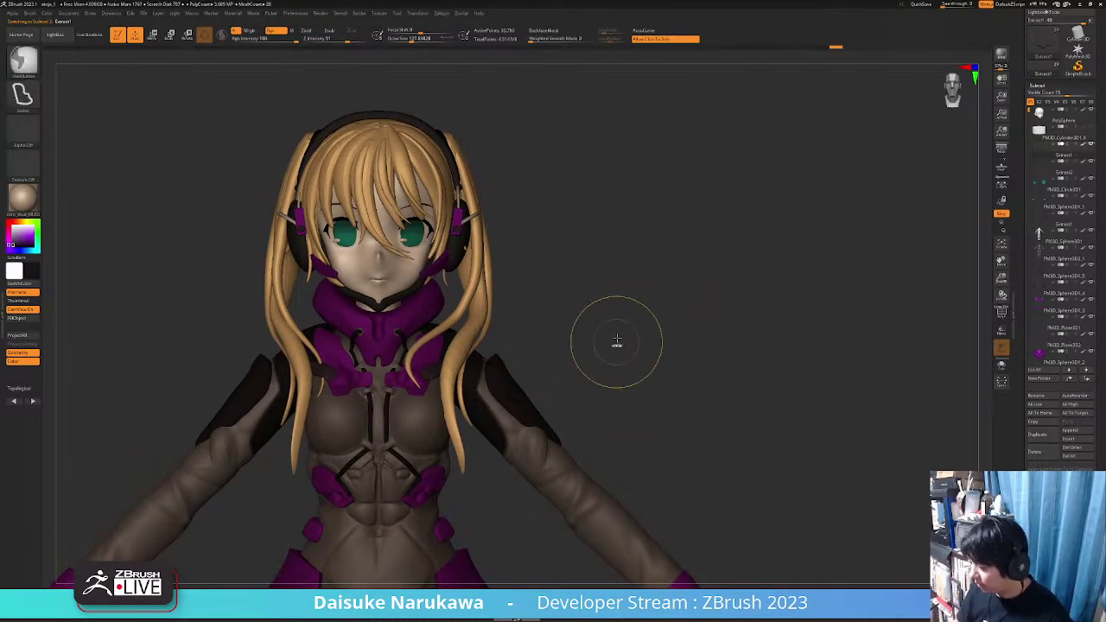
Insert a Sphere3D as a new subtool
ctrl+right_drag(616, 344, 621, 377)
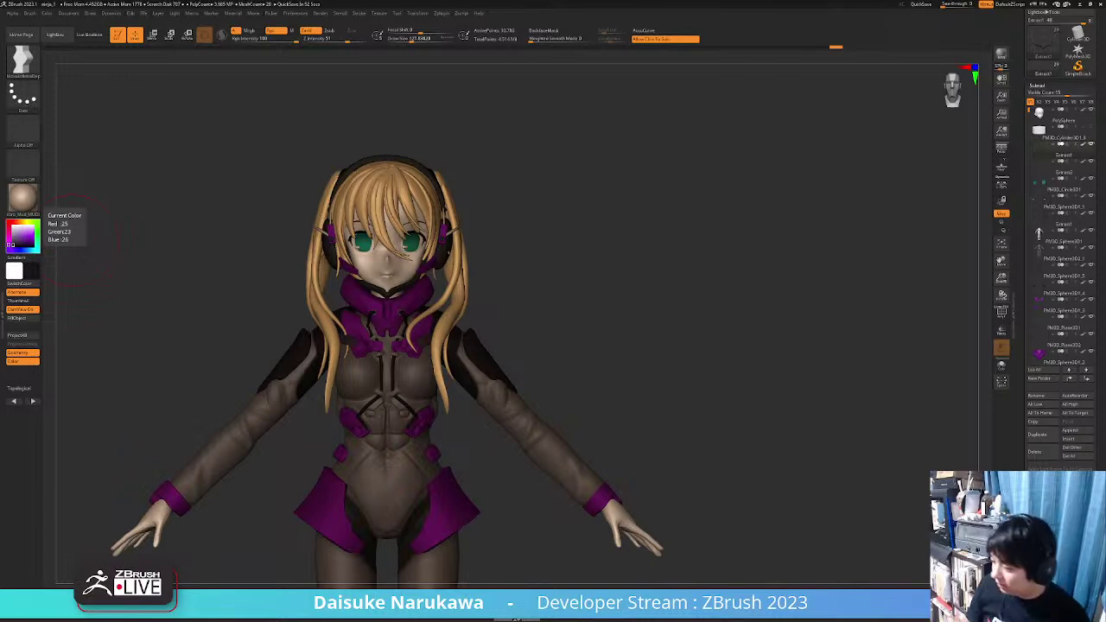
mouse_move(617, 309)
mouse_down()
mouse_move(664, 320)
mouse_move(634, 319)
mouse_up()
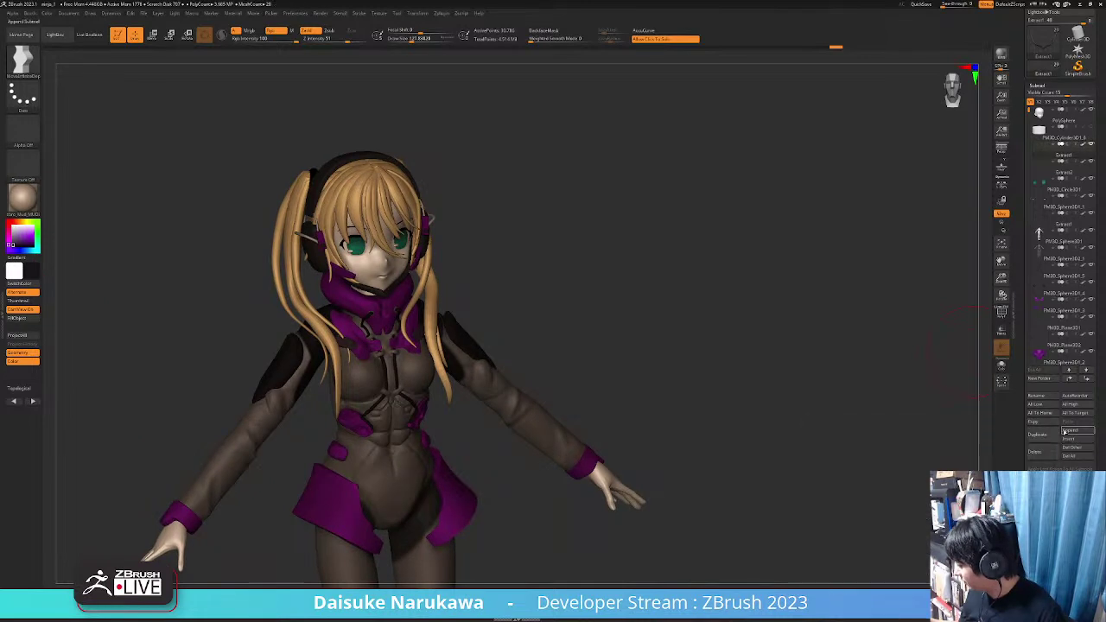
click(1072, 439)
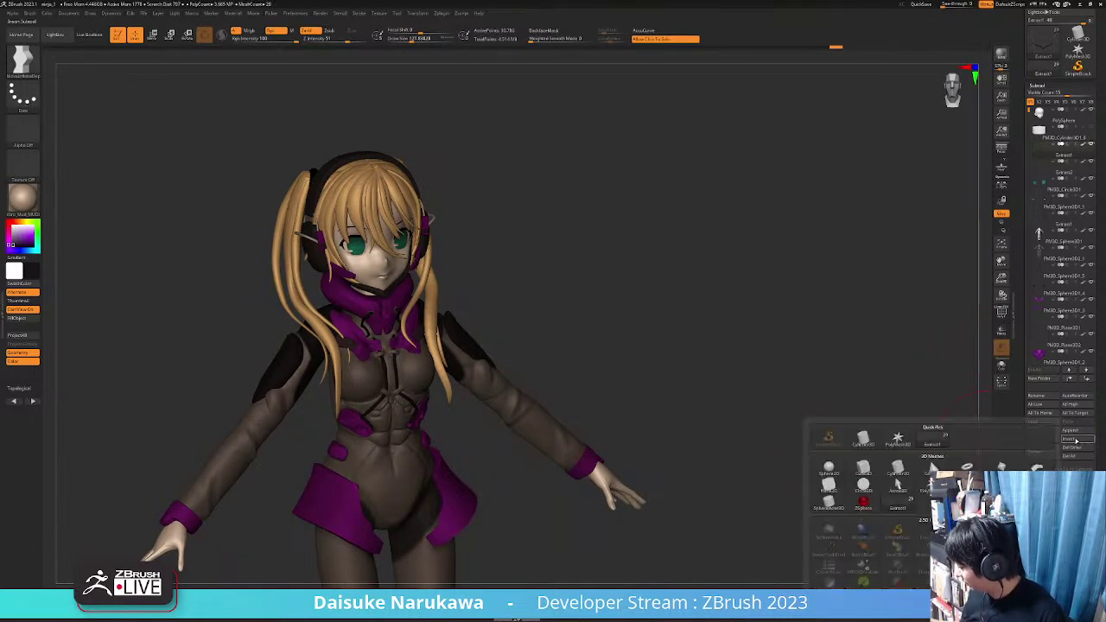
click(828, 471)
Move and size the sphere in front of the face so that it covers the eyes between the headphones
drag(513, 366, 409, 208)
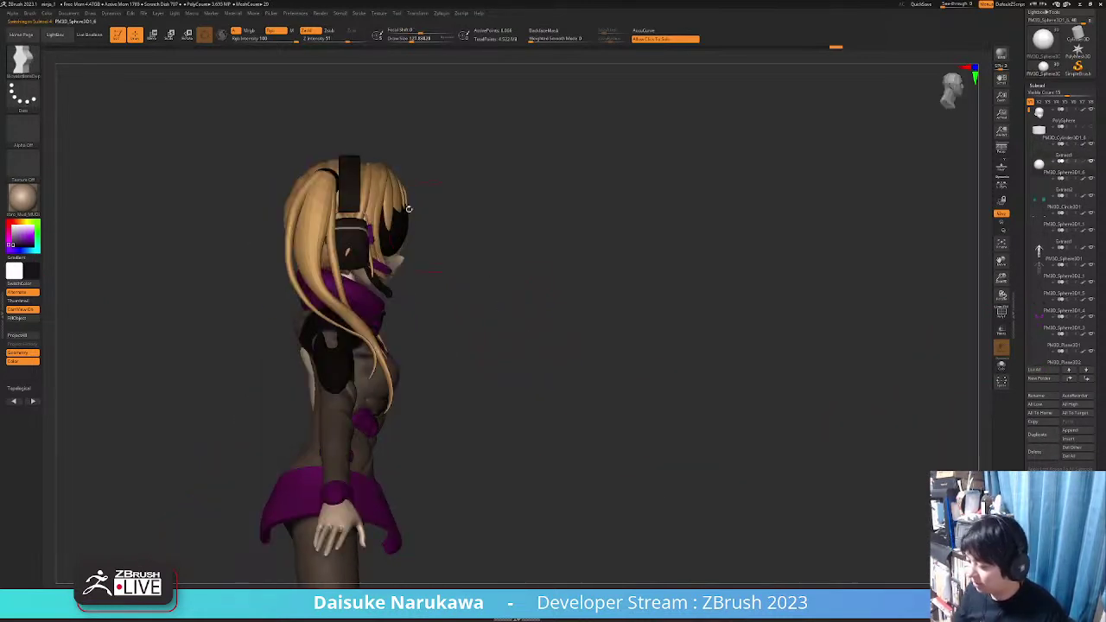
click(154, 34)
ctrl+right_drag(389, 219, 389, 251)
mouse_move(376, 199)
mouse_down()
mouse_move(434, 178)
mouse_move(411, 200)
mouse_move(389, 195)
mouse_up()
shift+right_drag(484, 203, 392, 222)
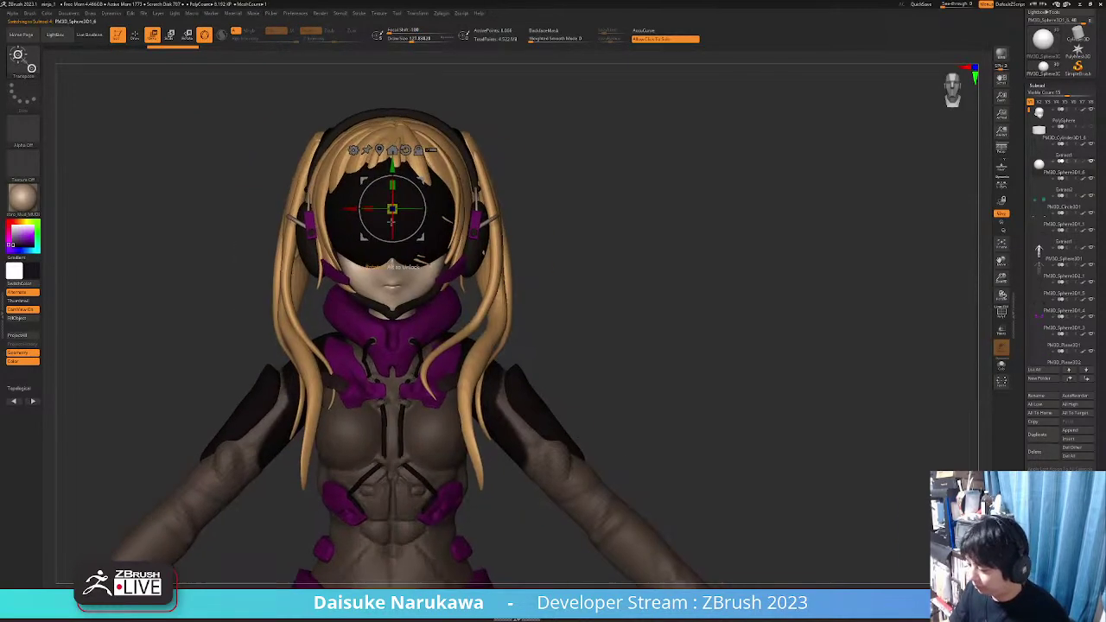
right_drag(403, 290, 445, 287)
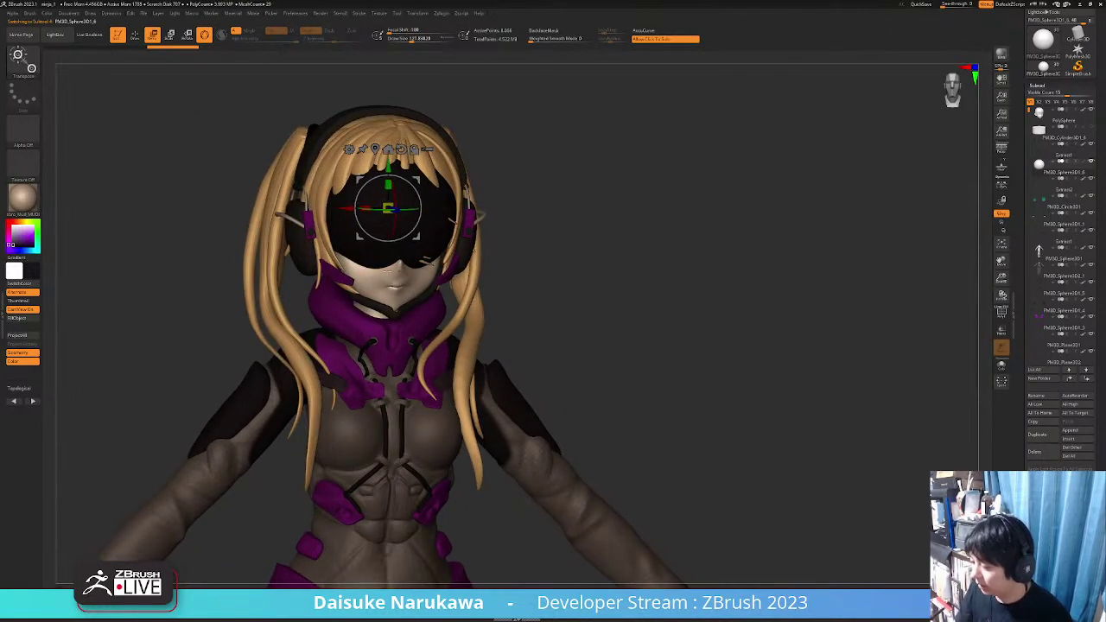
Isolate the sphere, fill it with a dark grey-brown colour, and show the whole character again
click(136, 35)
click(1001, 364)
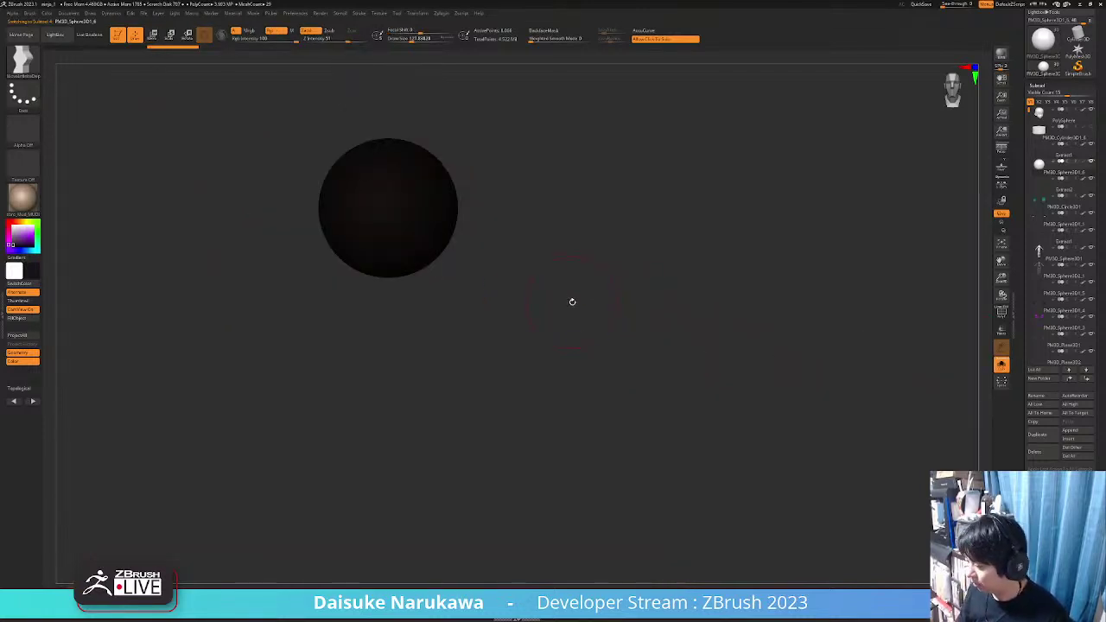
click(599, 314)
click(523, 301)
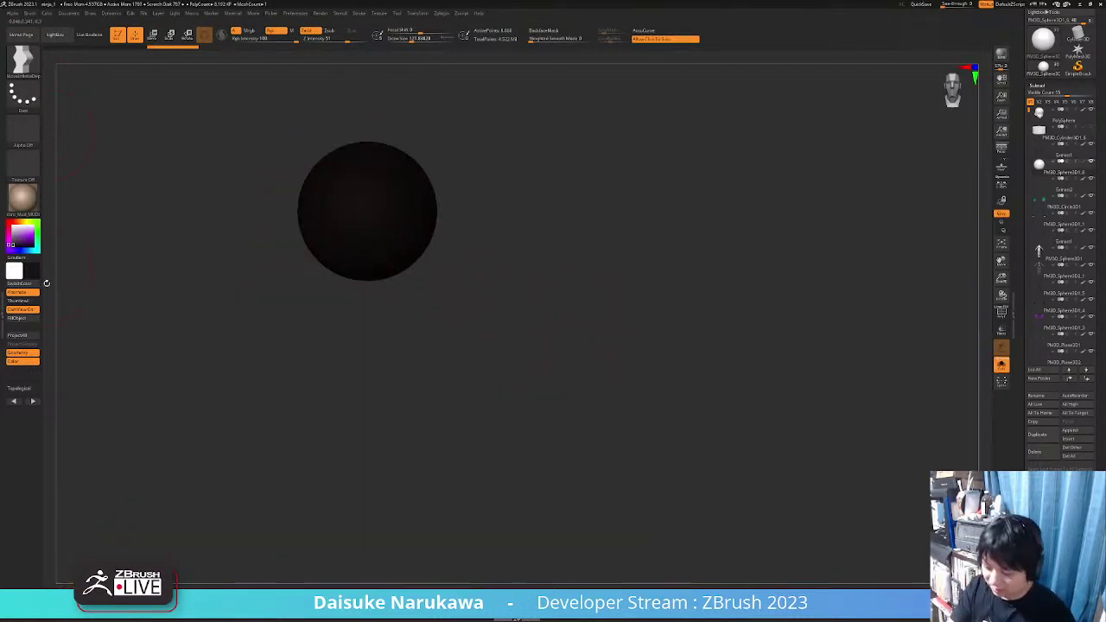
click(15, 235)
click(11, 238)
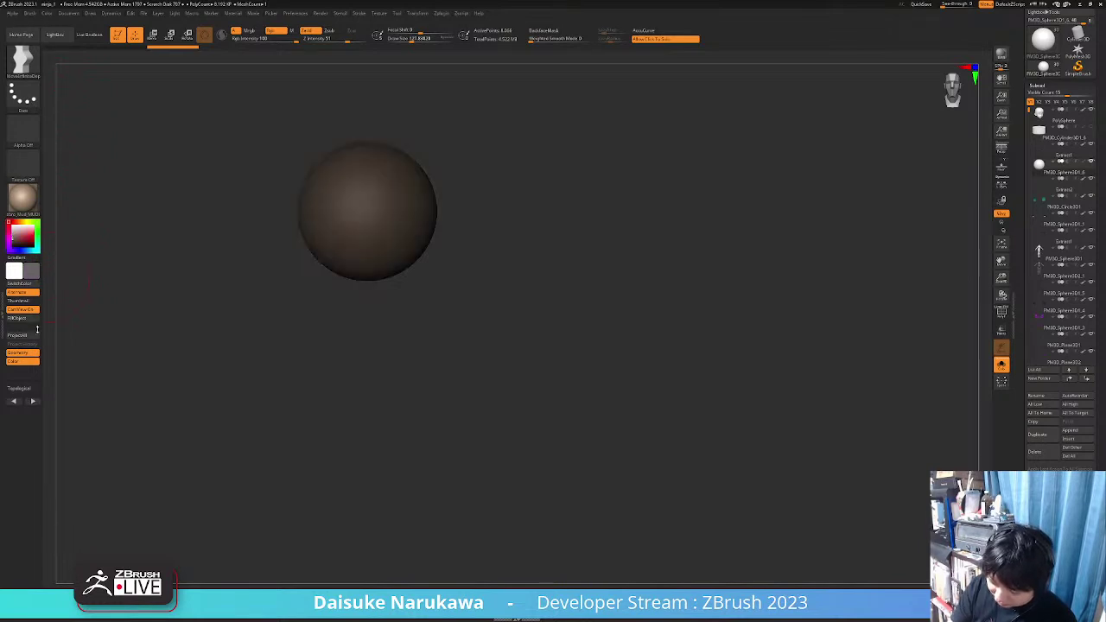
click(24, 319)
click(548, 291)
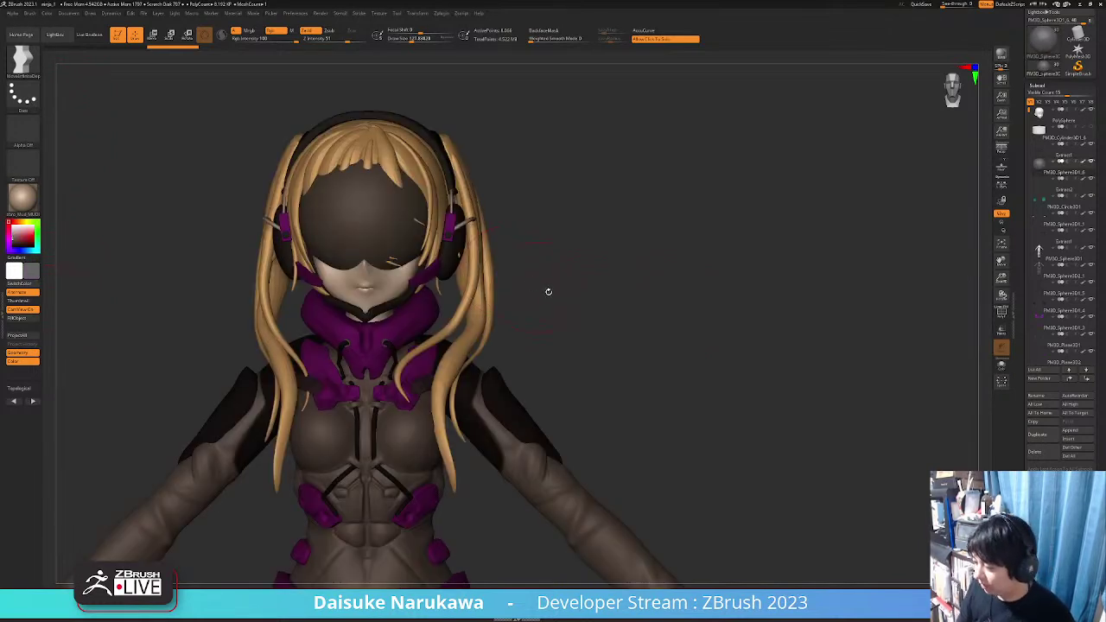
click(23, 60)
click(112, 73)
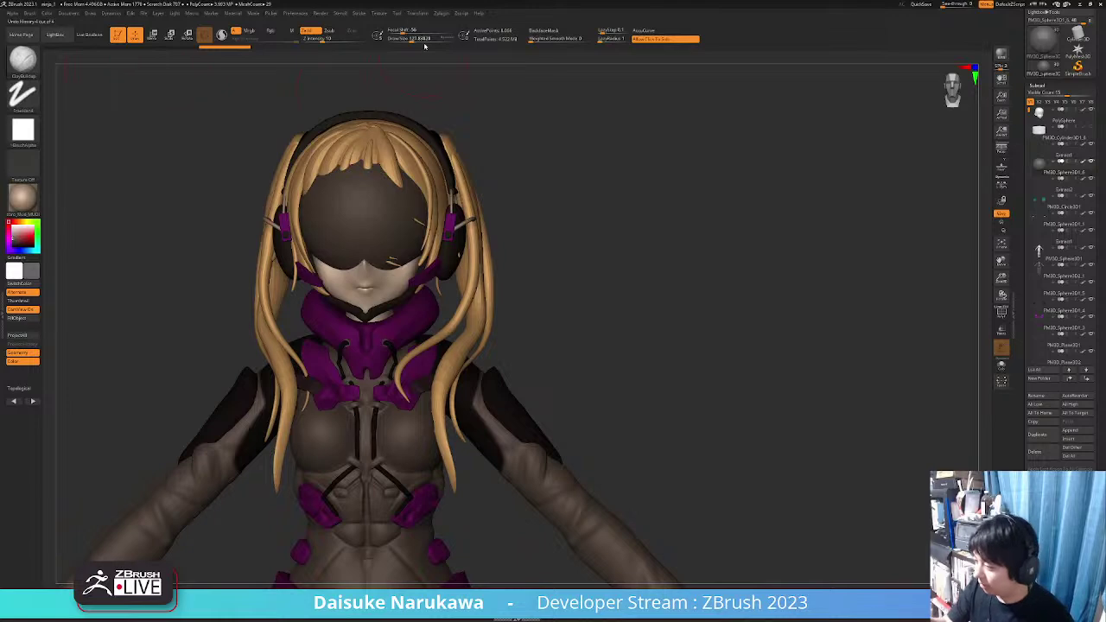
drag(425, 41, 396, 39)
ctrl+right_drag(287, 252, 282, 215)
Pull the sphere's lower part down with the SnakeHook brush into a full-face mask with a pointed chin, undoing the first stroke
click(23, 62)
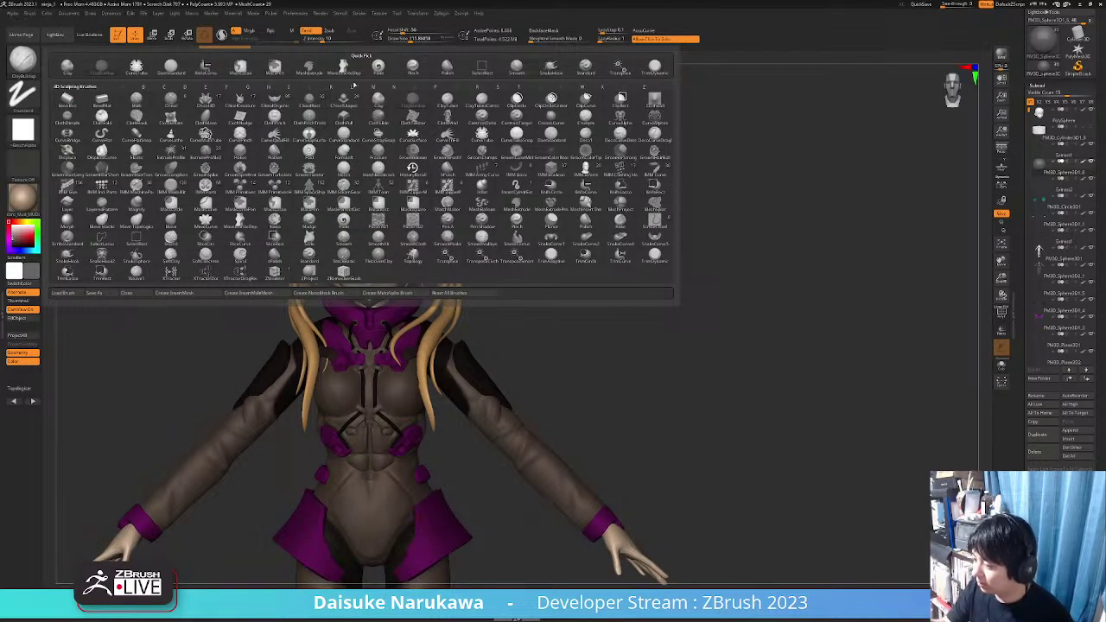
click(551, 67)
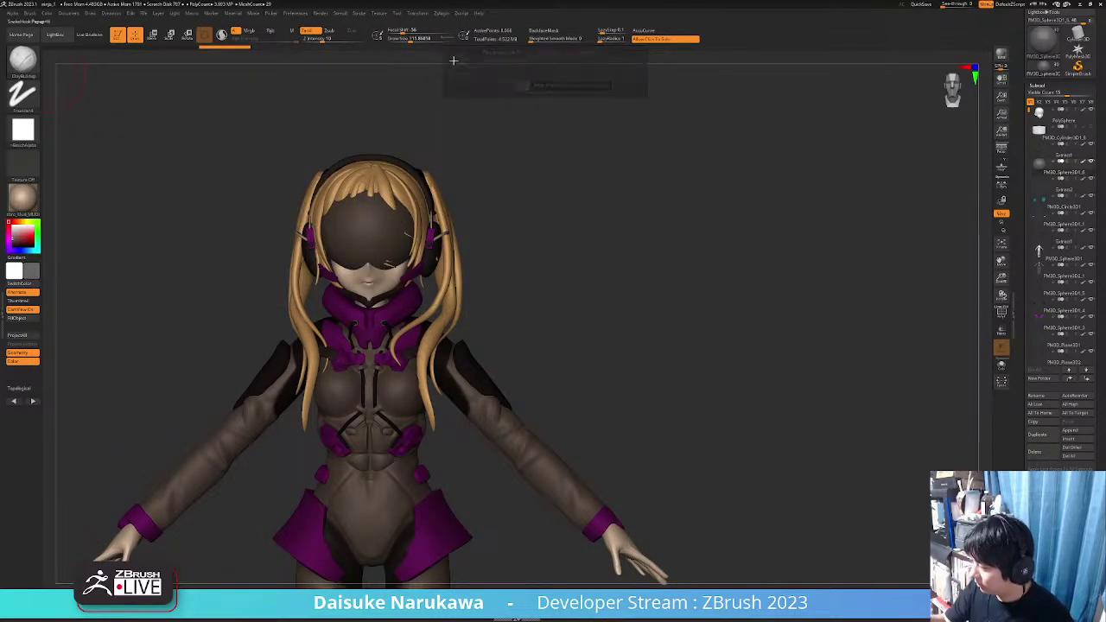
click(414, 40)
right_drag(395, 201, 417, 206)
drag(372, 262, 374, 296)
key(ctrl+z)
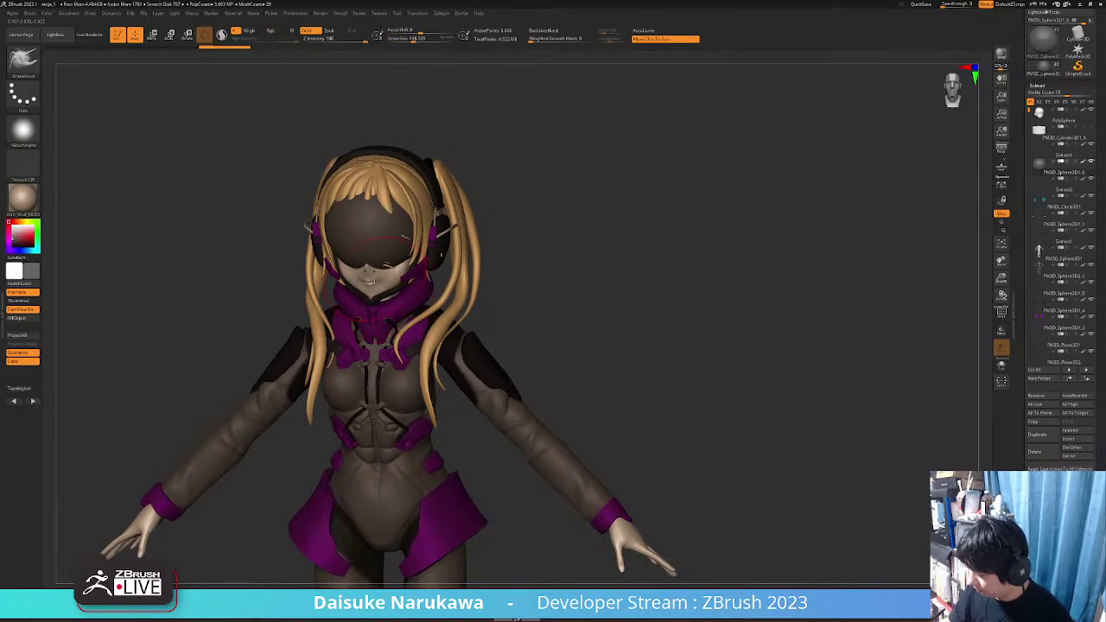
right_drag(377, 275, 356, 282)
drag(370, 265, 373, 308)
right_drag(373, 307, 402, 294)
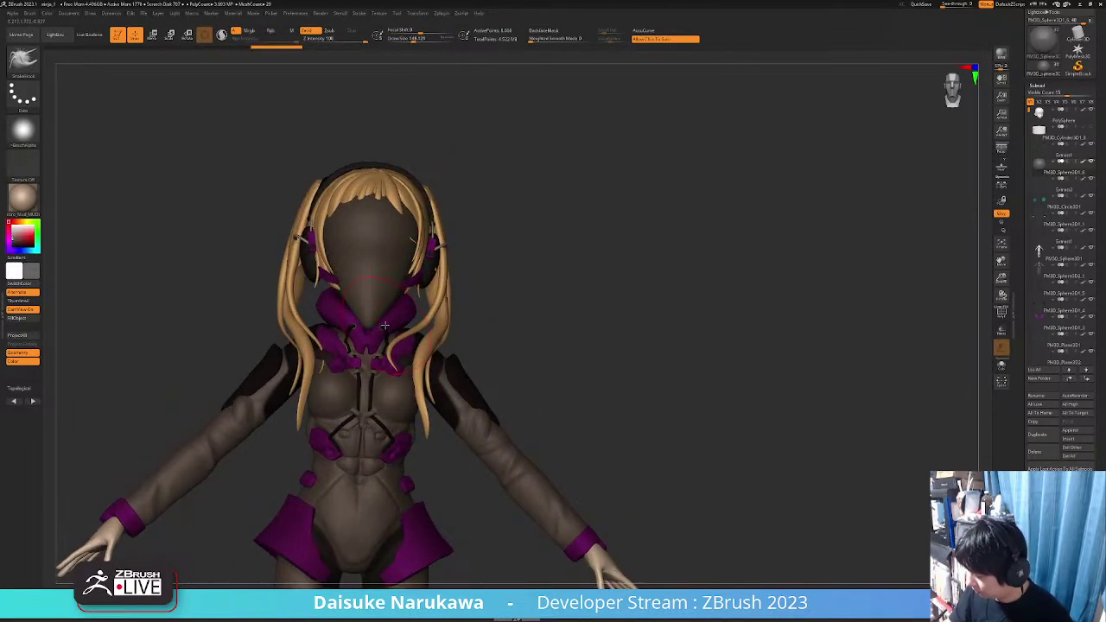
drag(384, 325, 386, 298)
Shape the mask's profile and chin with a larger SnakeHook brush from the side, and smooth its cheek
mouse_move(380, 297)
ctrl+right_down()
mouse_move(371, 312)
mouse_move(368, 247)
mouse_move(380, 234)
ctrl+right_up()
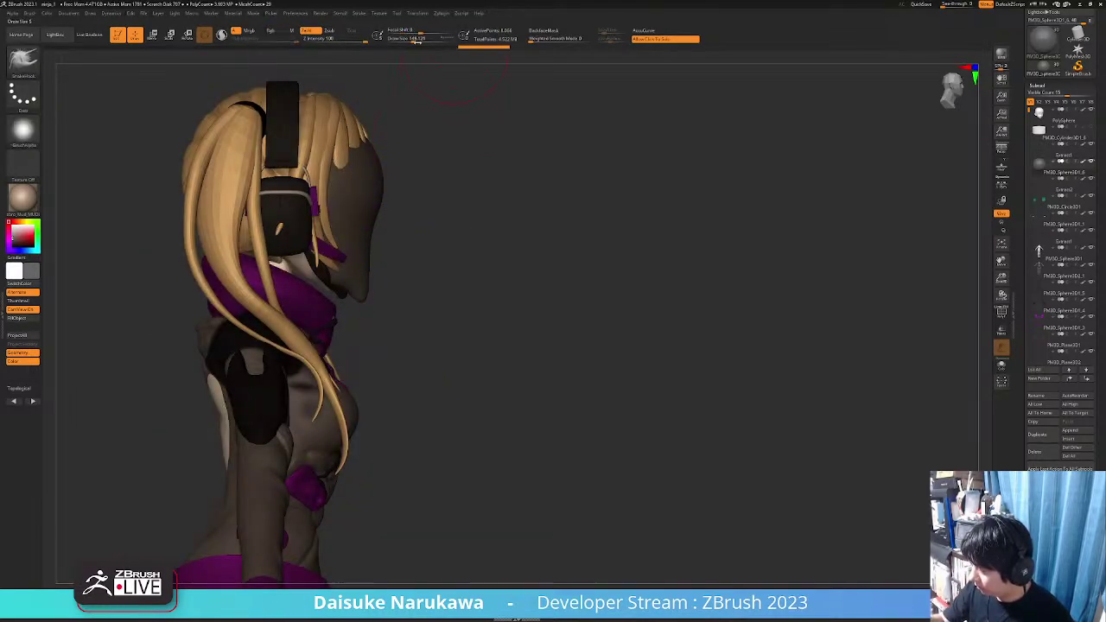
right_drag(378, 182, 414, 108)
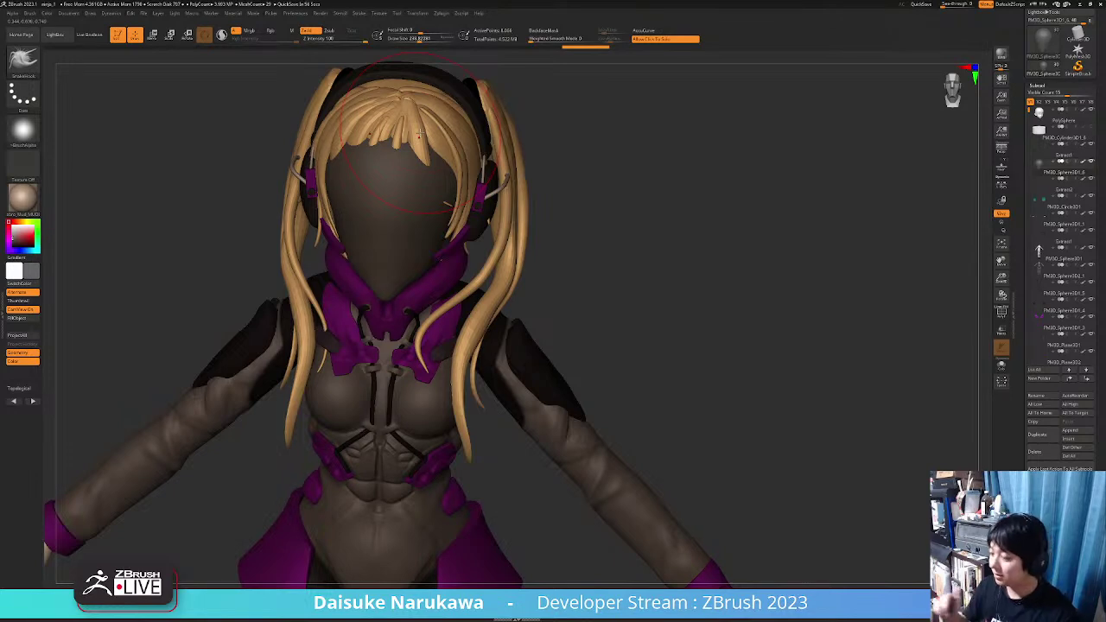
right_drag(462, 265, 447, 270)
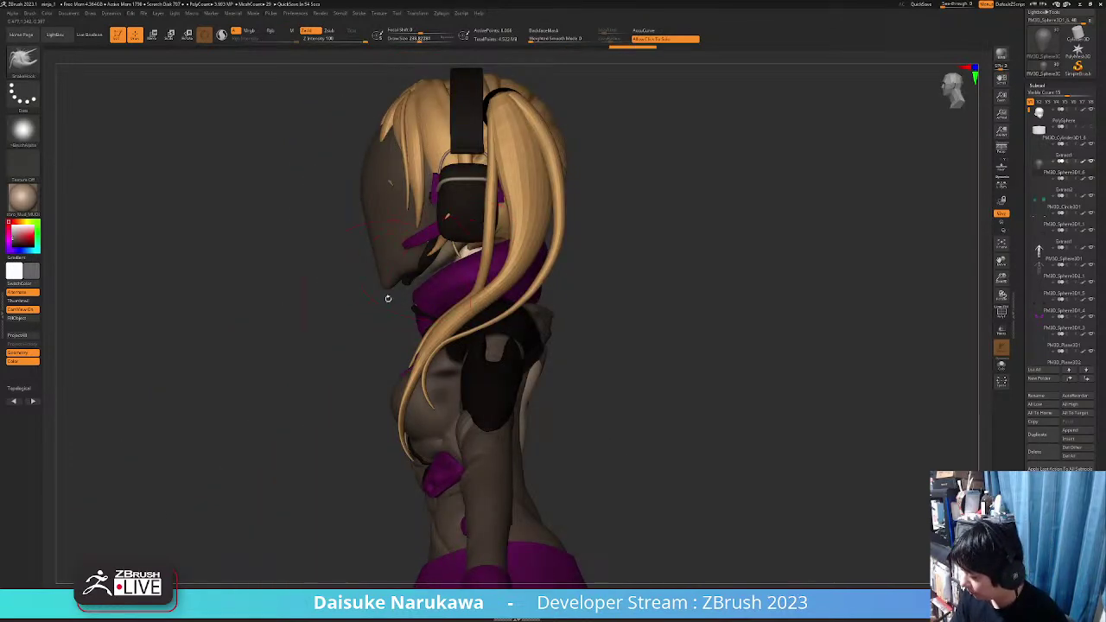
drag(393, 286, 392, 278)
right_drag(372, 230, 383, 223)
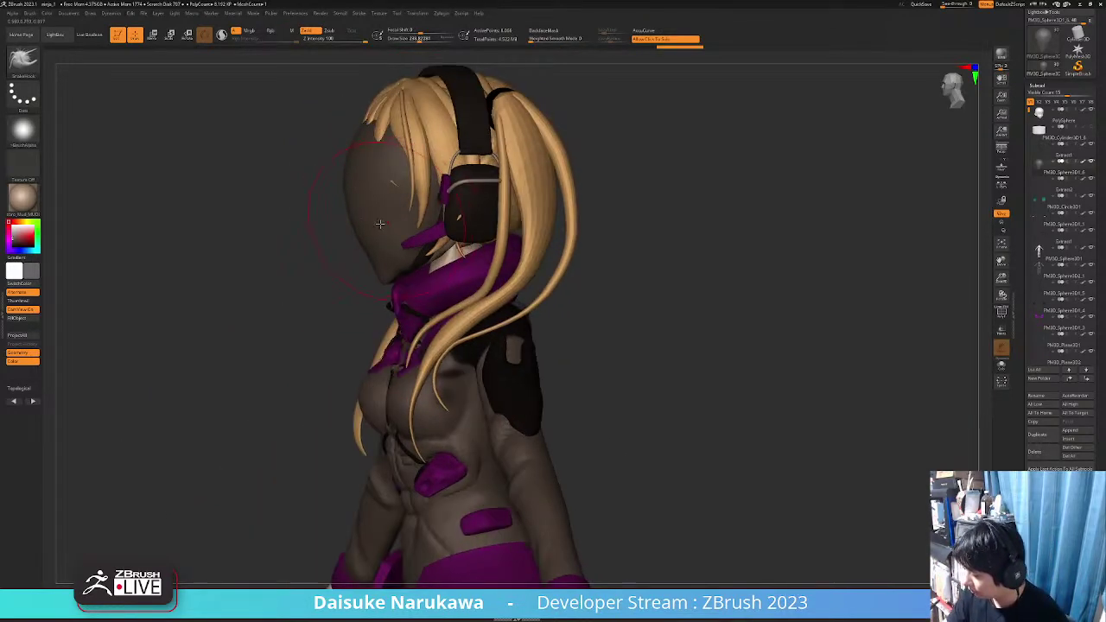
shift+drag(383, 223, 375, 205)
right_drag(383, 250, 401, 235)
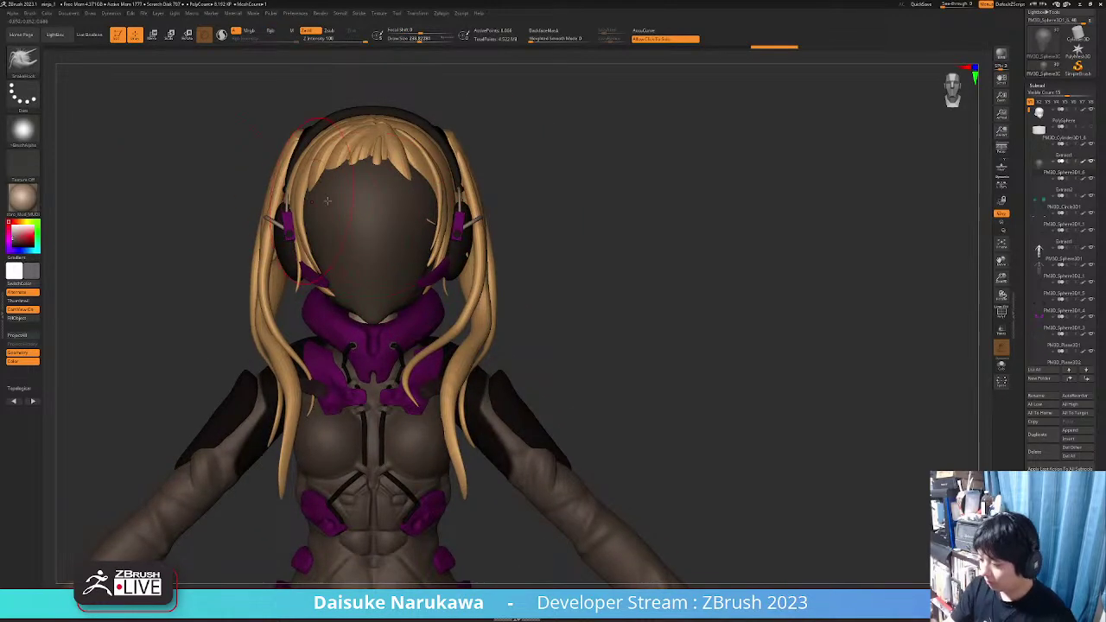
Try to slice off the mask's top at the fringe with a straight KnifeCurve cut, and undo the cut
mouse_move(327, 200)
right_down()
mouse_move(406, 178)
mouse_move(436, 190)
mouse_move(397, 207)
right_up()
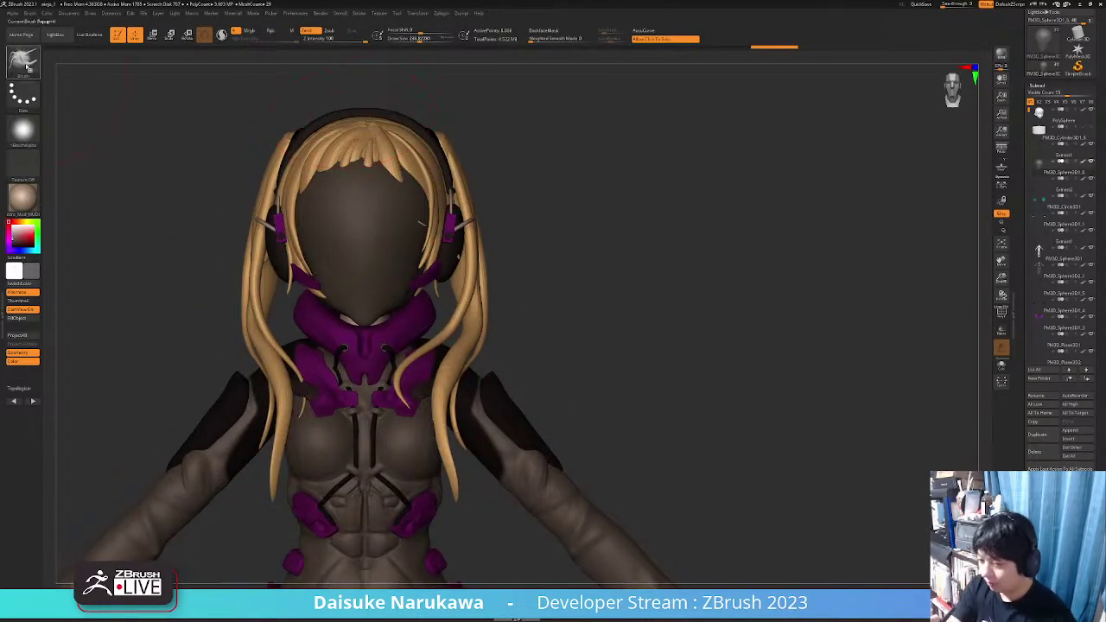
key(ctrl+shift)
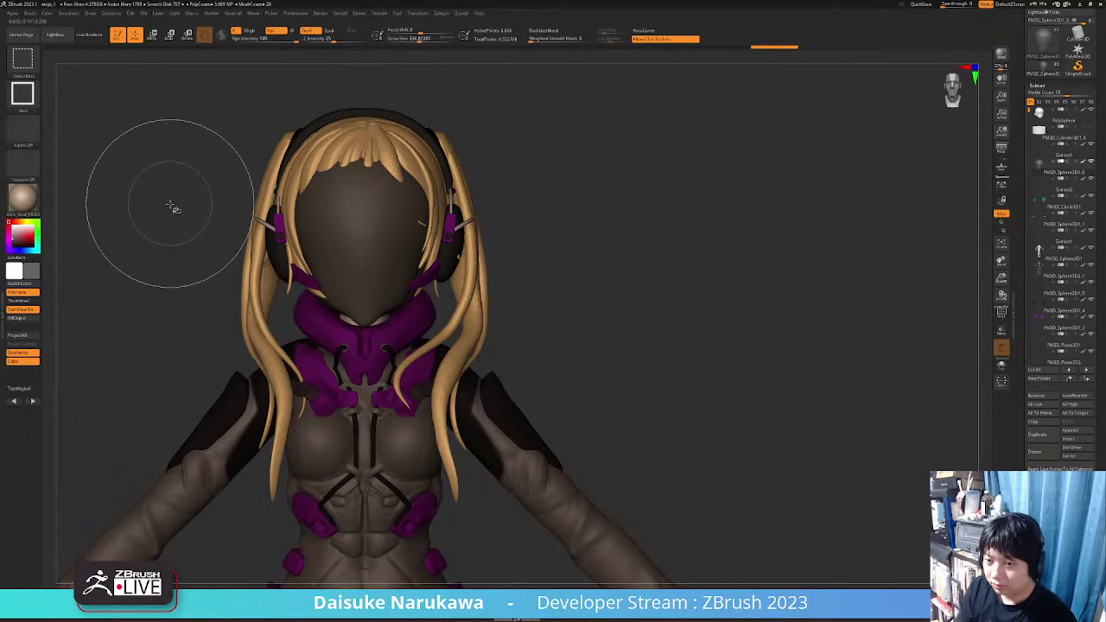
click(23, 59)
click(68, 66)
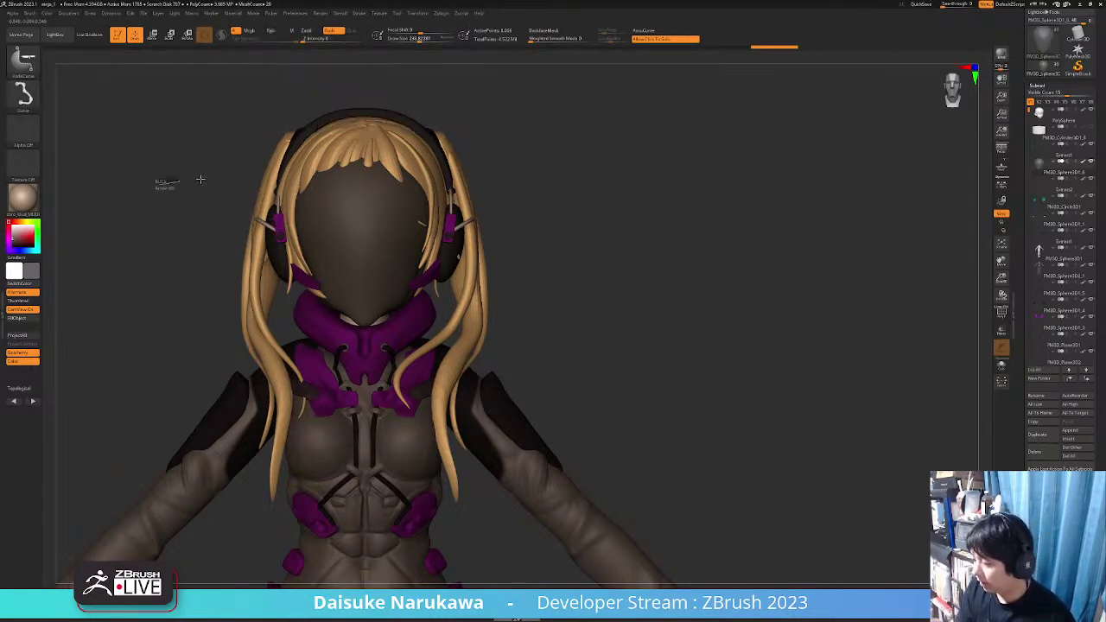
ctrl+shift+drag(159, 182, 556, 183)
mouse_move(486, 270)
right_down()
mouse_move(499, 294)
mouse_move(486, 287)
right_up()
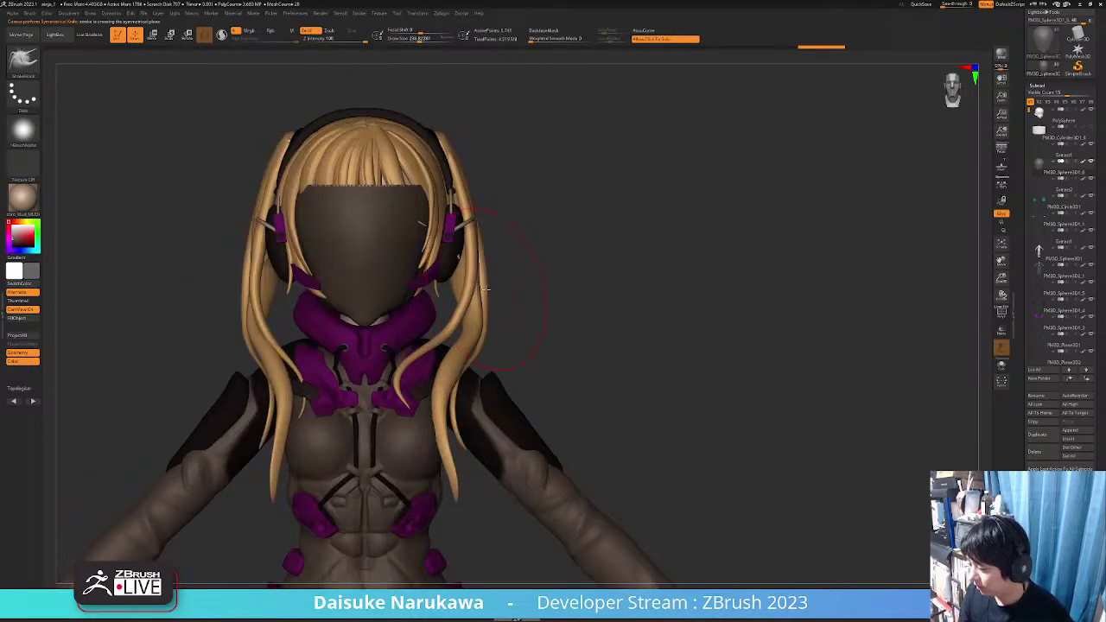
key(ctrl+z)
Slice off the mask's top with a slightly lower horizontal KnifeCurve cut, and inspect the cut mask in isolation
click(24, 60)
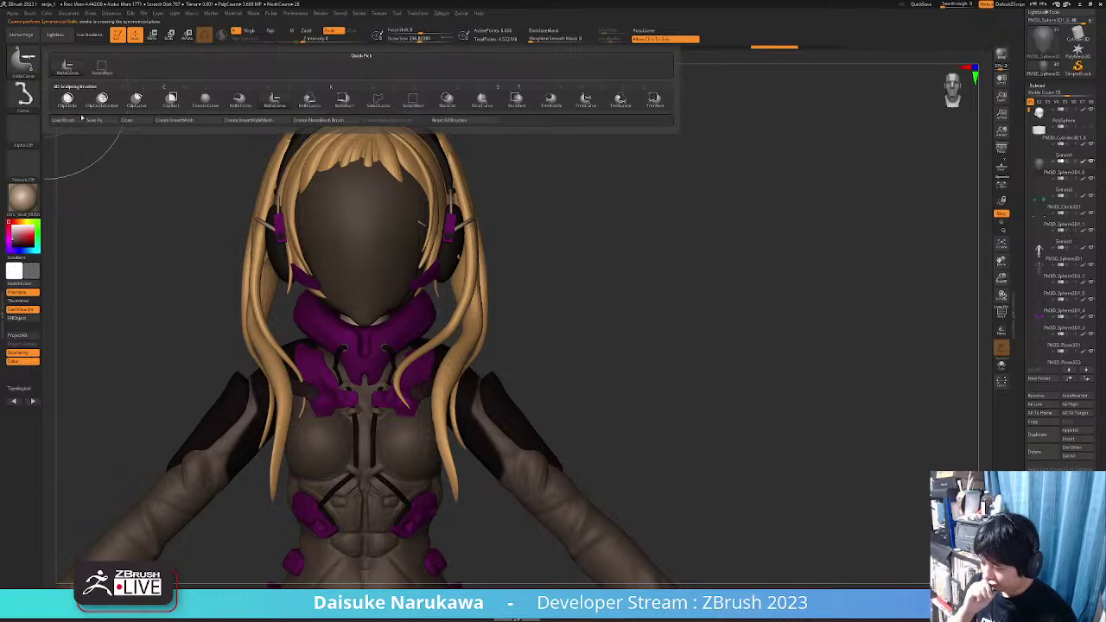
ctrl+shift+drag(177, 195, 555, 199)
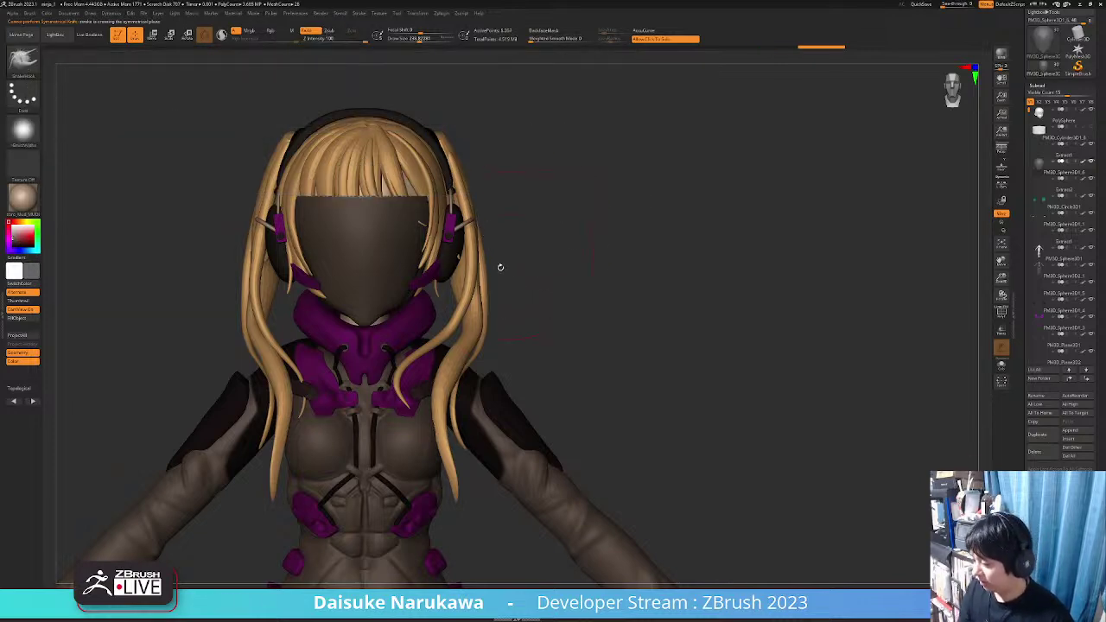
mouse_move(499, 267)
right_down()
mouse_move(510, 309)
mouse_move(355, 298)
right_up()
click(496, 314)
right_drag(449, 303, 496, 313)
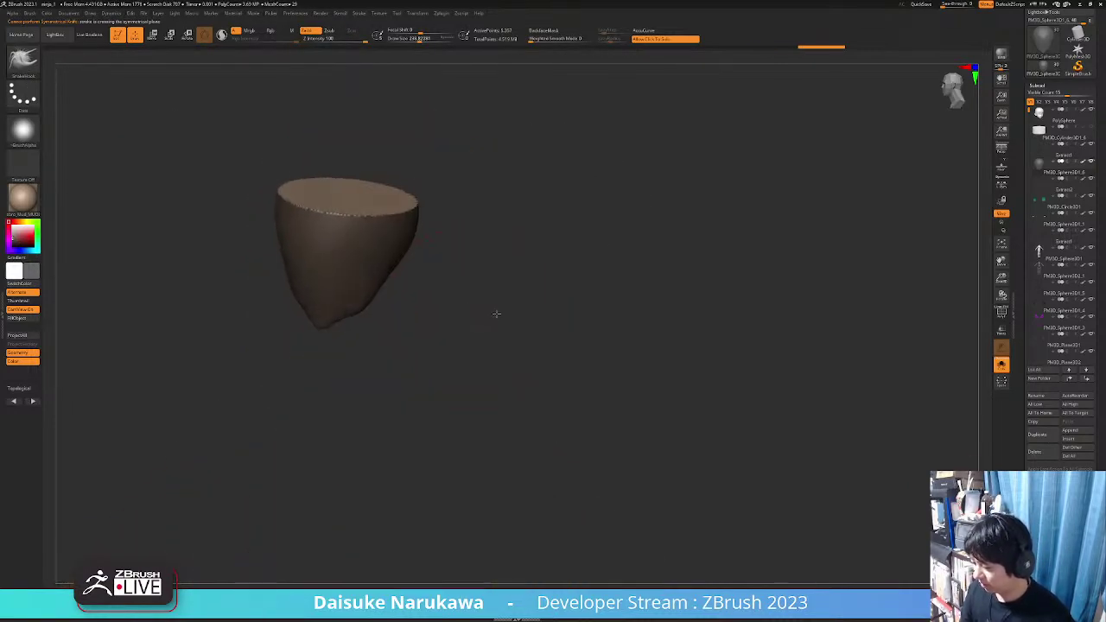
click(484, 312)
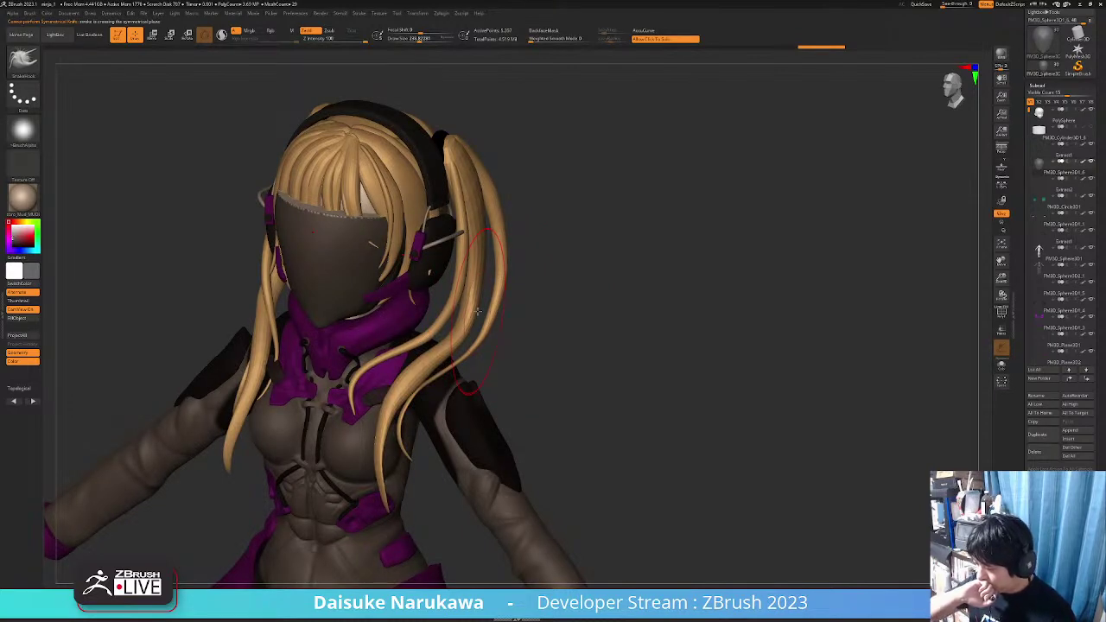
Refill the cut mask with the current dark grey-brown colour and refine its jawline toward the pointed chin with SnakeHook
drag(478, 309, 484, 367)
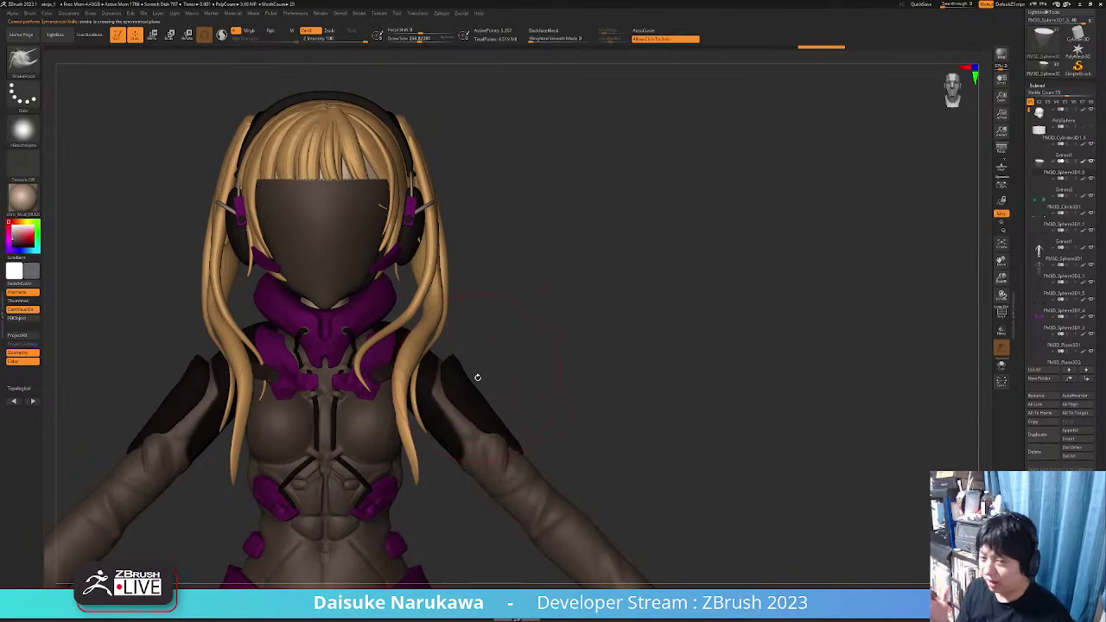
mouse_move(450, 318)
mouse_down()
mouse_move(385, 260)
mouse_move(357, 270)
mouse_move(366, 276)
mouse_move(386, 255)
mouse_move(395, 201)
mouse_move(306, 240)
mouse_up()
right_drag(314, 200, 463, 213)
ctrl+right_drag(389, 219, 392, 268)
drag(392, 269, 460, 309)
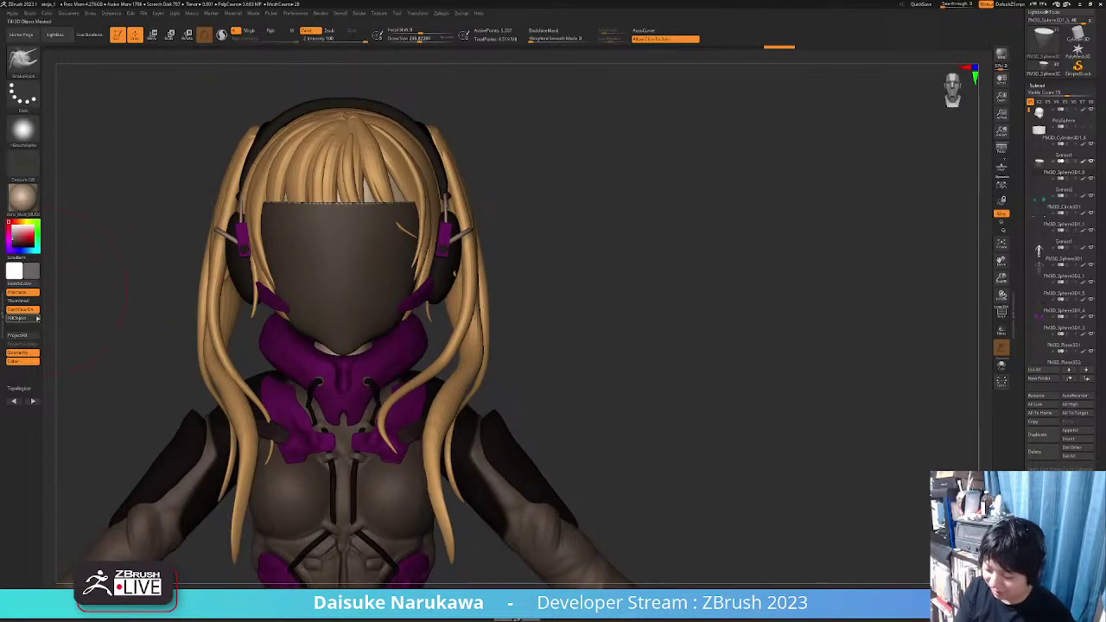
right_drag(381, 333, 397, 352)
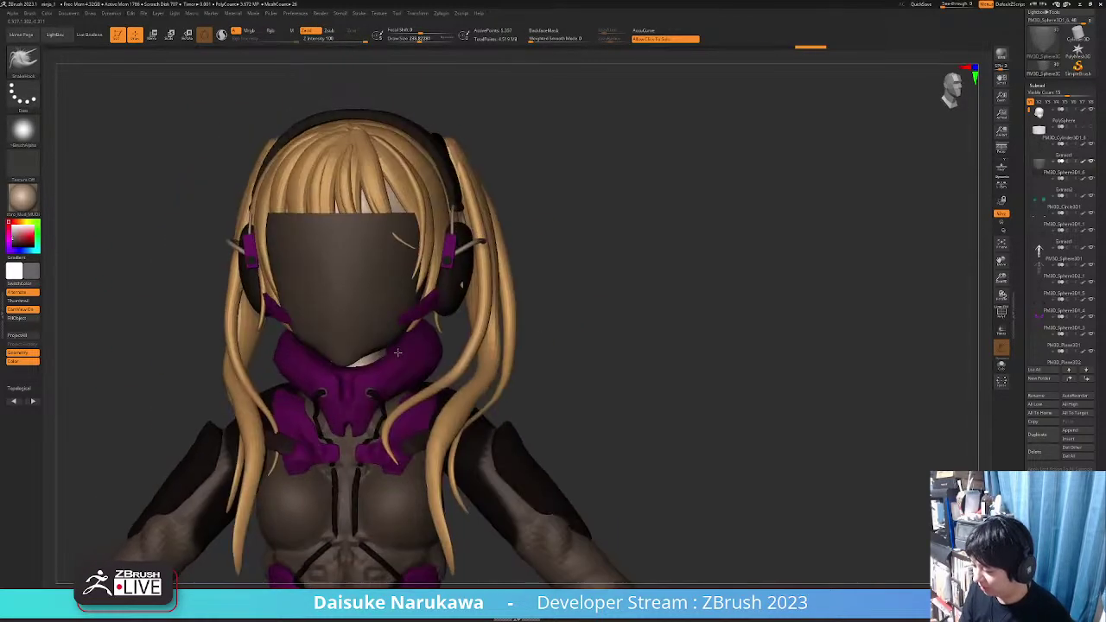
drag(397, 351, 365, 330)
mouse_move(433, 316)
right_down()
mouse_move(359, 313)
mouse_move(413, 316)
right_up()
Carve two symmetrical eye sockets into the isolated mask with a smaller ClayBuildup brush until the eyes are exposed
click(104, 78)
click(23, 60)
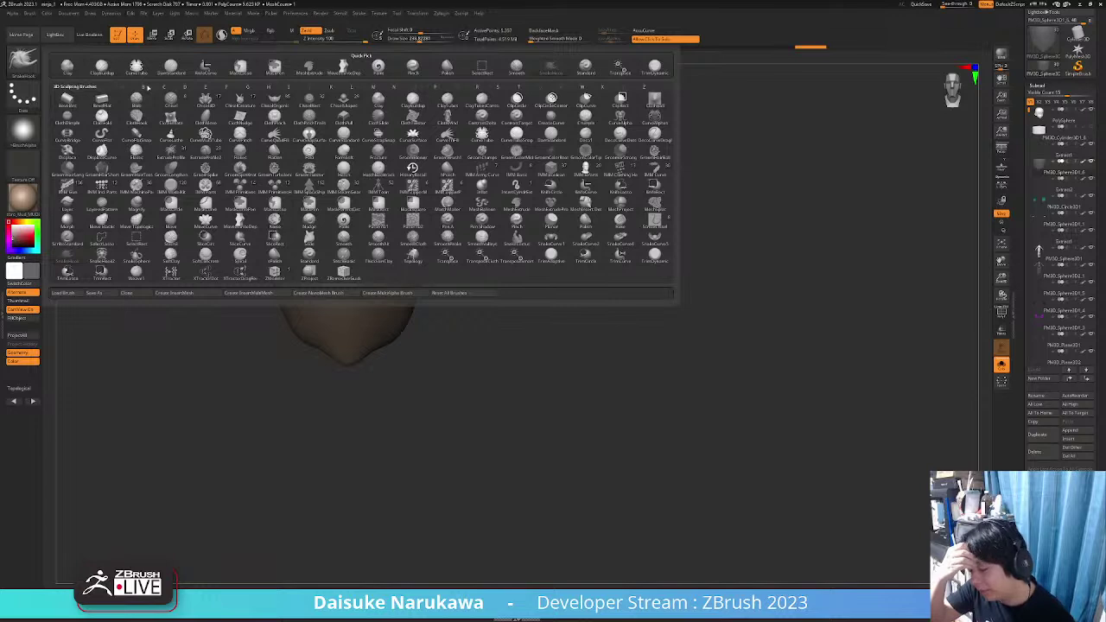
click(102, 68)
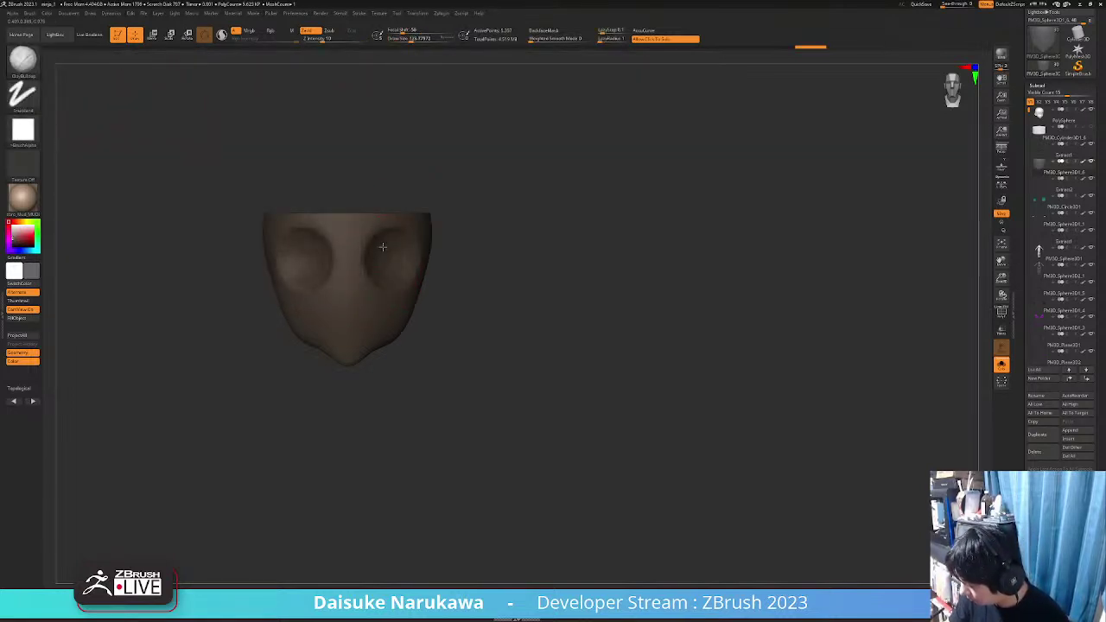
click(407, 39)
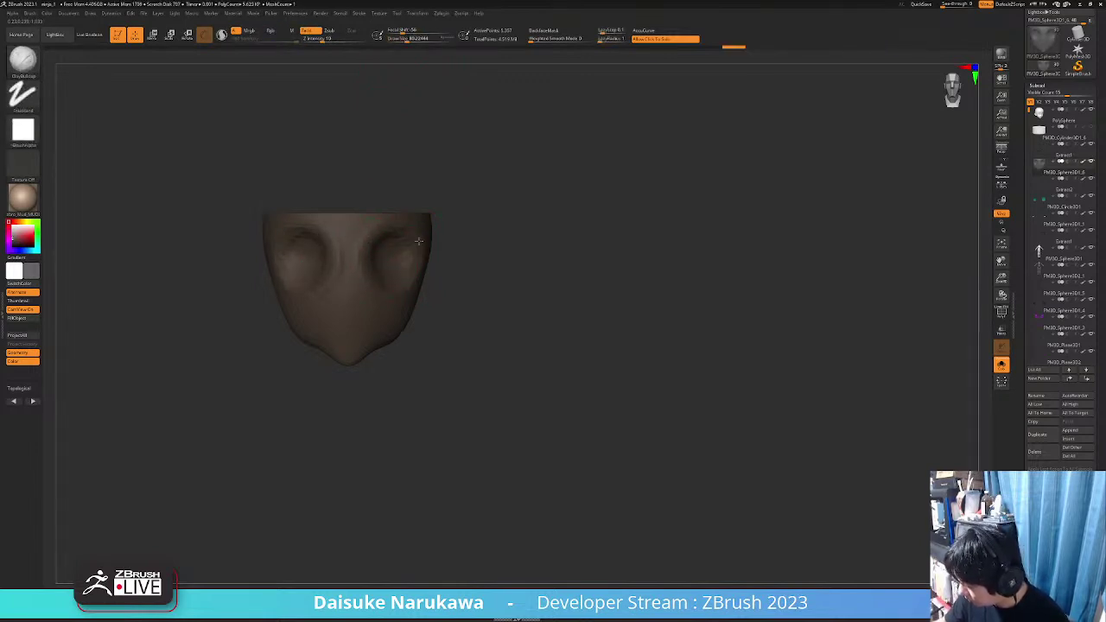
mouse_move(449, 272)
mouse_down()
mouse_move(389, 281)
mouse_move(432, 264)
mouse_move(432, 251)
mouse_up()
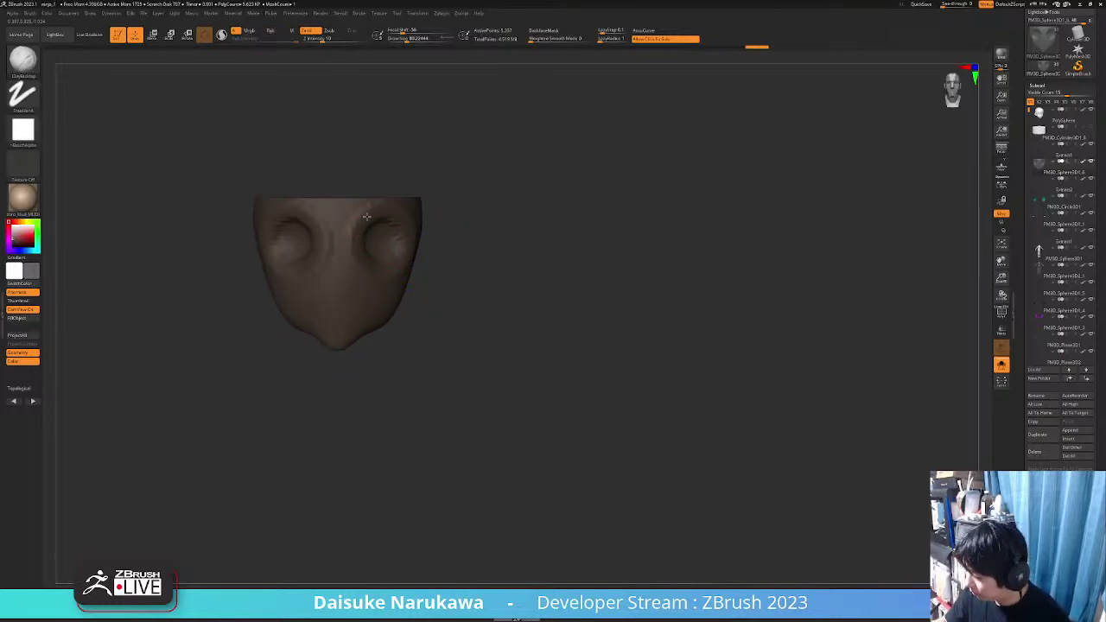
drag(428, 307, 471, 352)
key(alt+shift+s)
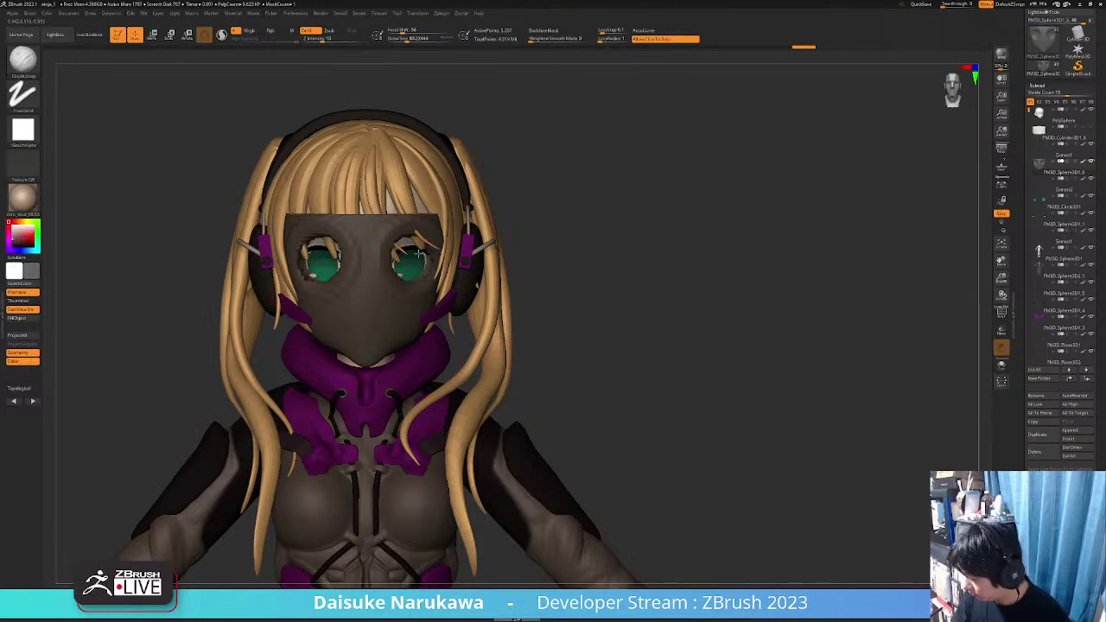
Nudge the mask slightly back toward the face, and smooth the surface around its eye sockets
ctrl+right_drag(413, 270, 349, 227)
click(154, 36)
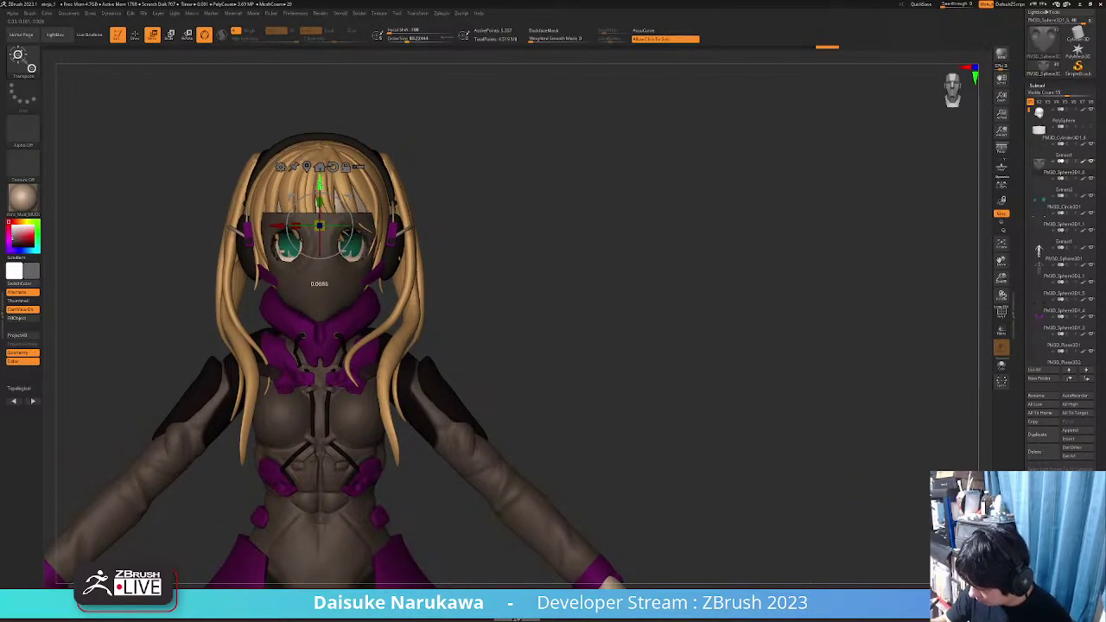
mouse_move(363, 276)
ctrl+right_down()
mouse_move(406, 294)
mouse_move(375, 291)
ctrl+right_up()
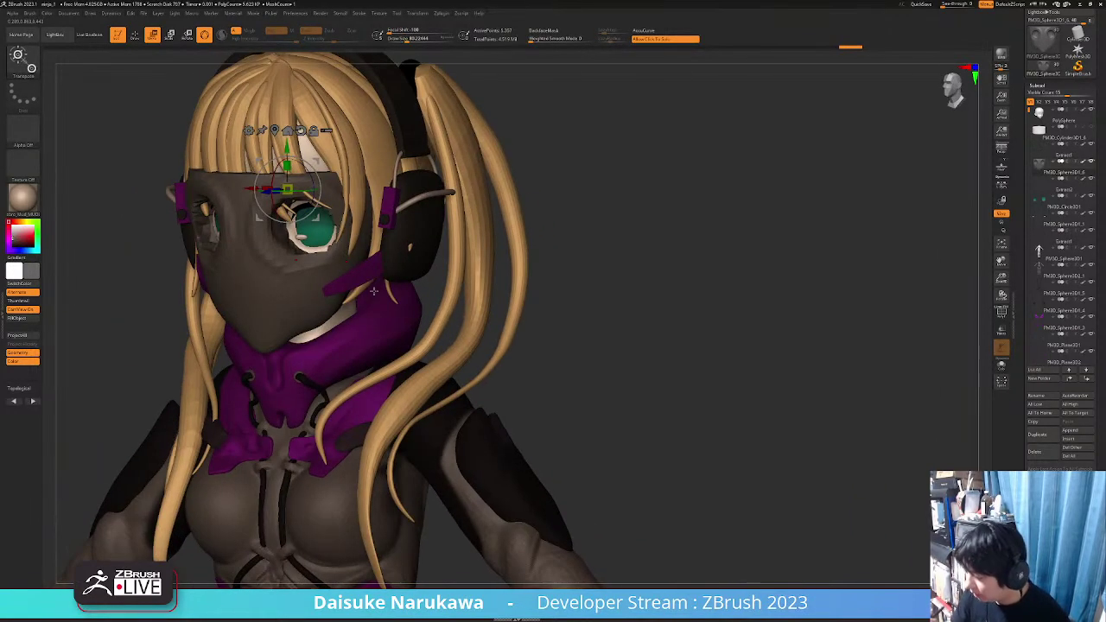
click(135, 35)
shift+drag(301, 253, 294, 209)
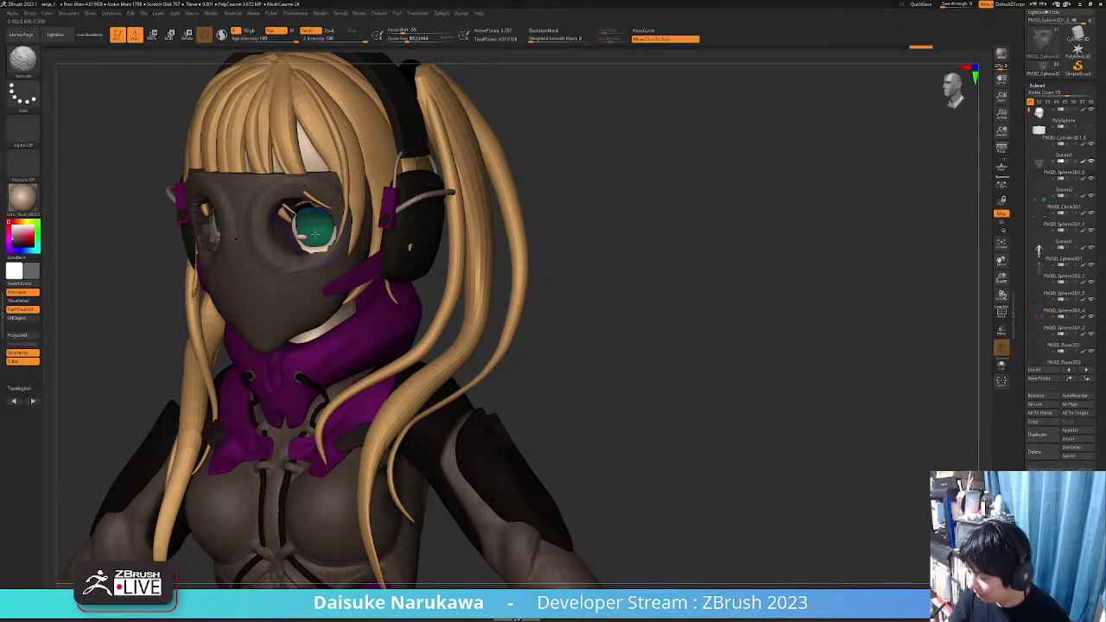
right_drag(294, 210, 294, 175)
Pull the rims of the mask's eye openings into rounder outlines around the eyes with SnakeHook
key(b)
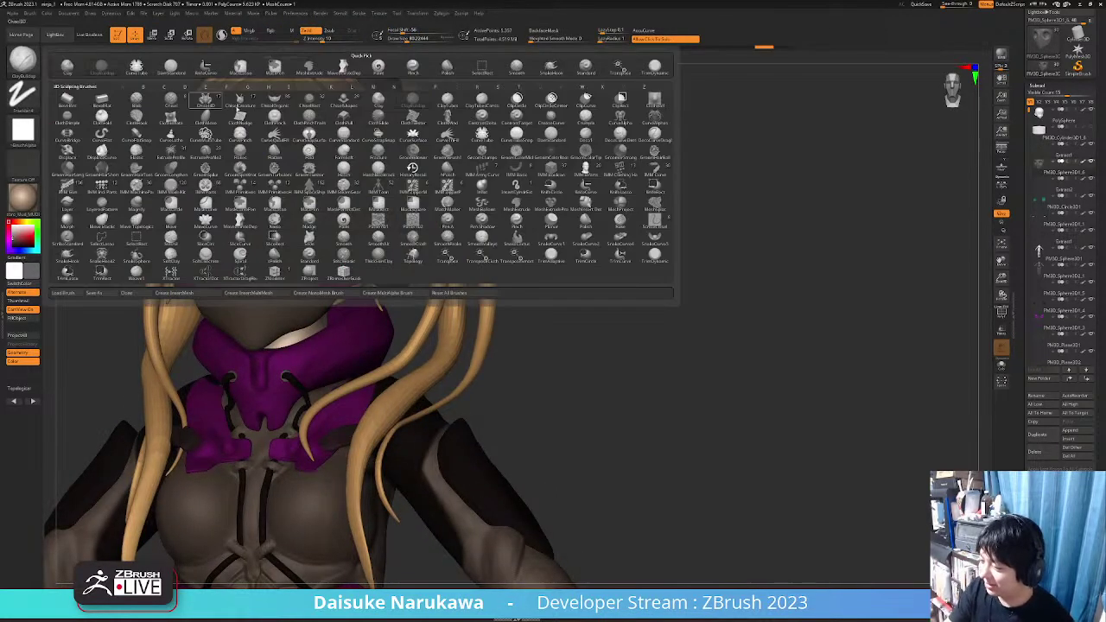
click(550, 69)
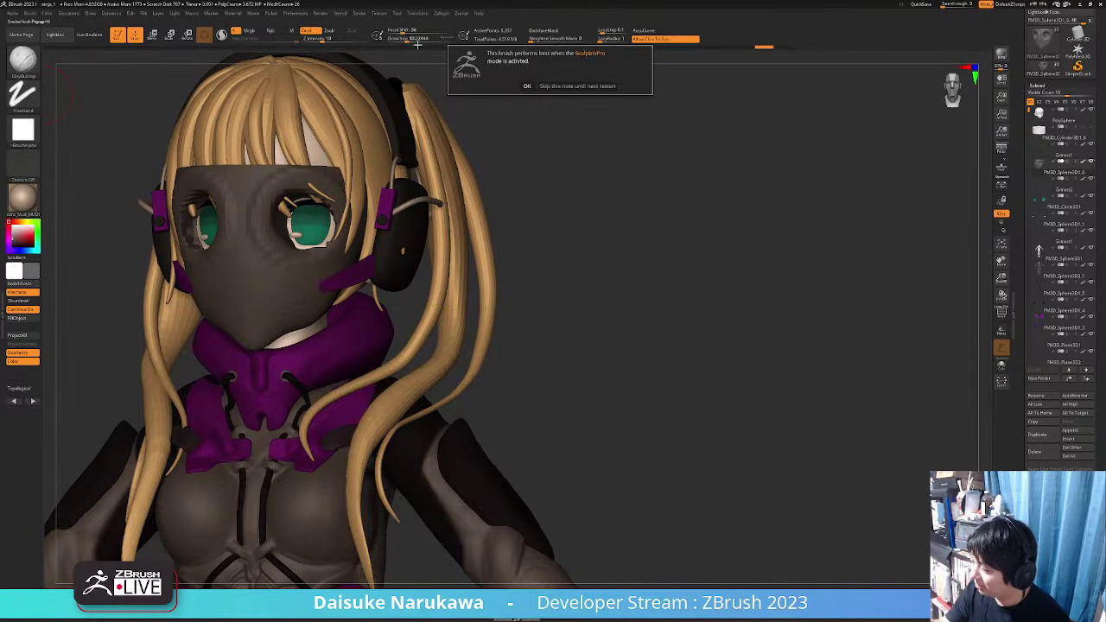
click(529, 86)
drag(315, 216, 321, 214)
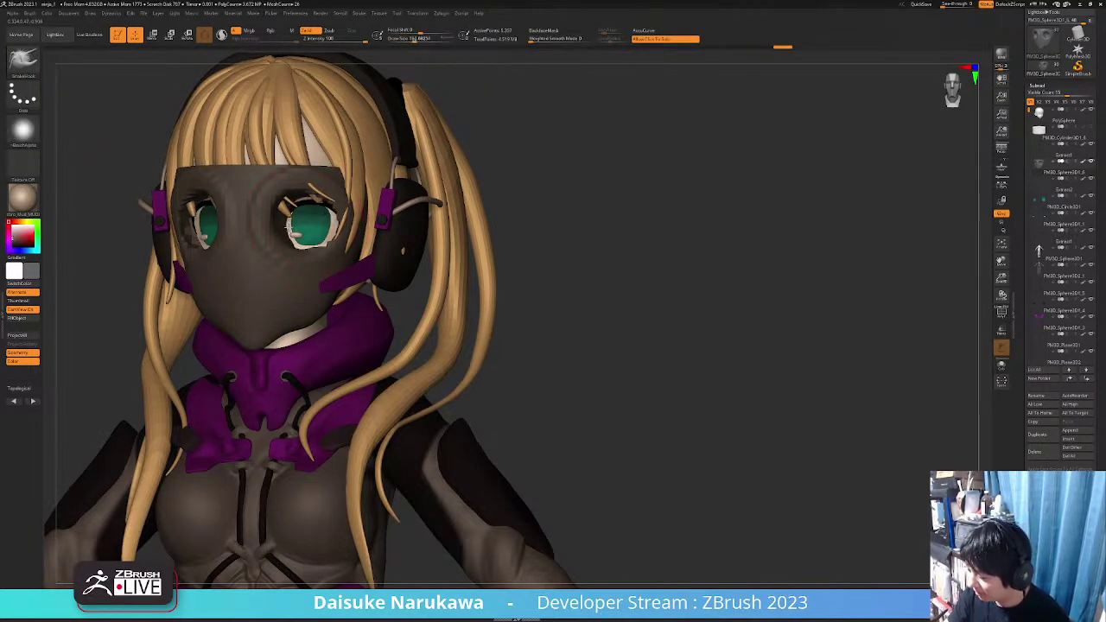
right_drag(300, 227, 335, 232)
drag(339, 236, 328, 232)
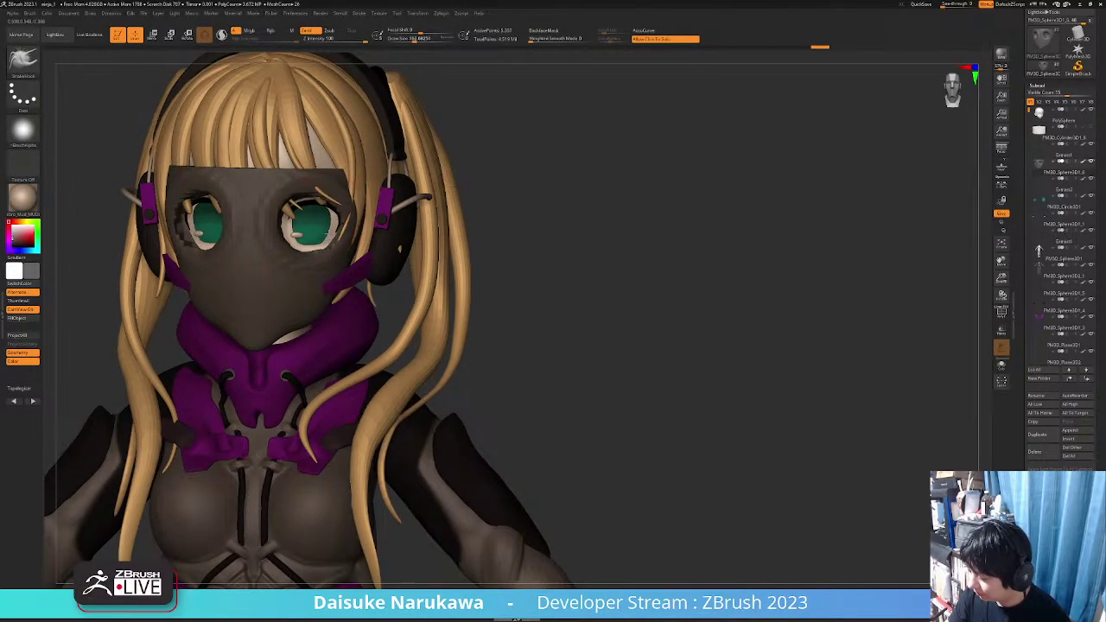
Smooth the mask between and above the eyes, refine its brow with SnakeHook, and remesh the mask
mouse_move(327, 229)
right_down()
mouse_move(322, 214)
mouse_move(265, 215)
right_up()
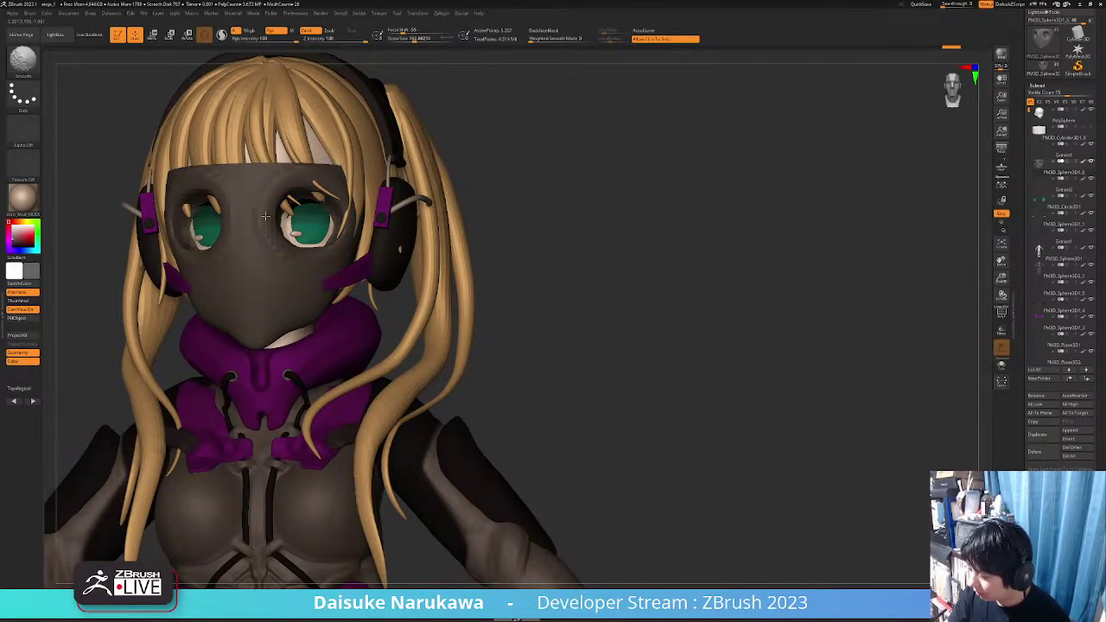
right_drag(311, 149, 294, 172)
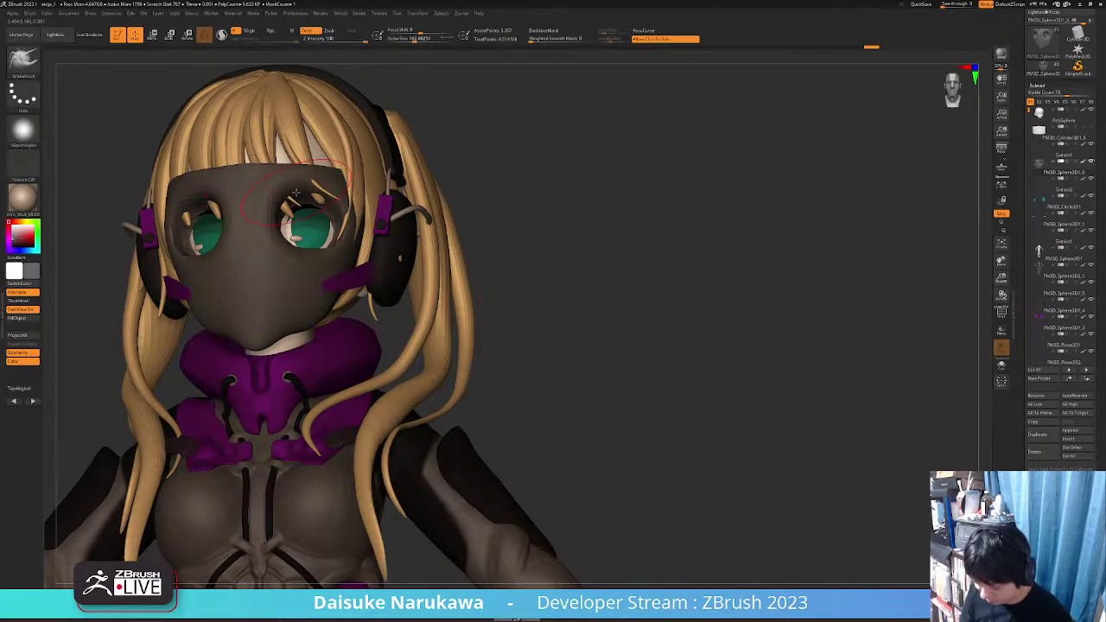
right_drag(526, 390, 548, 433)
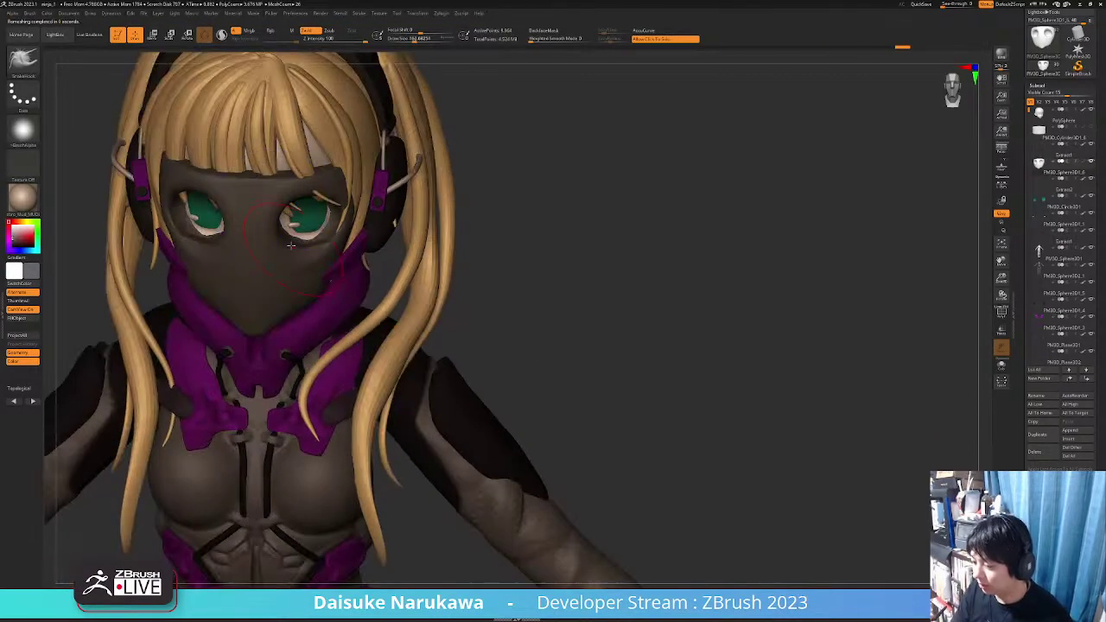
shift+right_drag(360, 218, 346, 206)
mouse_move(346, 205)
ctrl+right_down()
mouse_move(313, 244)
mouse_move(377, 263)
mouse_move(363, 226)
mouse_move(432, 294)
ctrl+right_up()
Append a cylinder subtool, isolate it, and turn it into an adjustable Cylinder3D primitive
click(1070, 439)
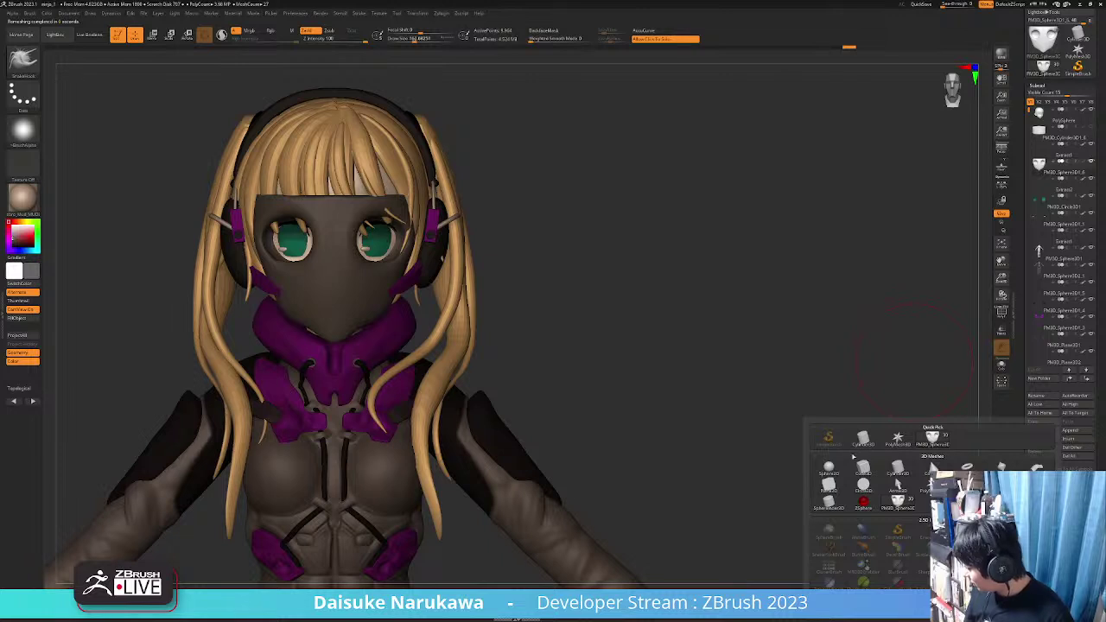
click(901, 472)
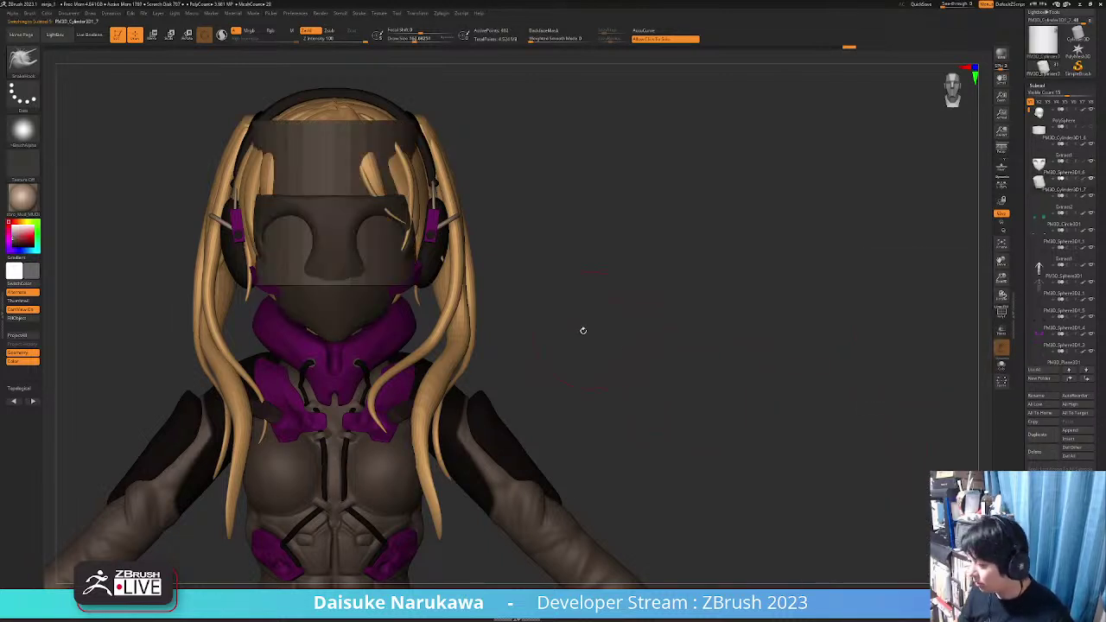
ctrl+right_drag(583, 331, 484, 259)
click(152, 36)
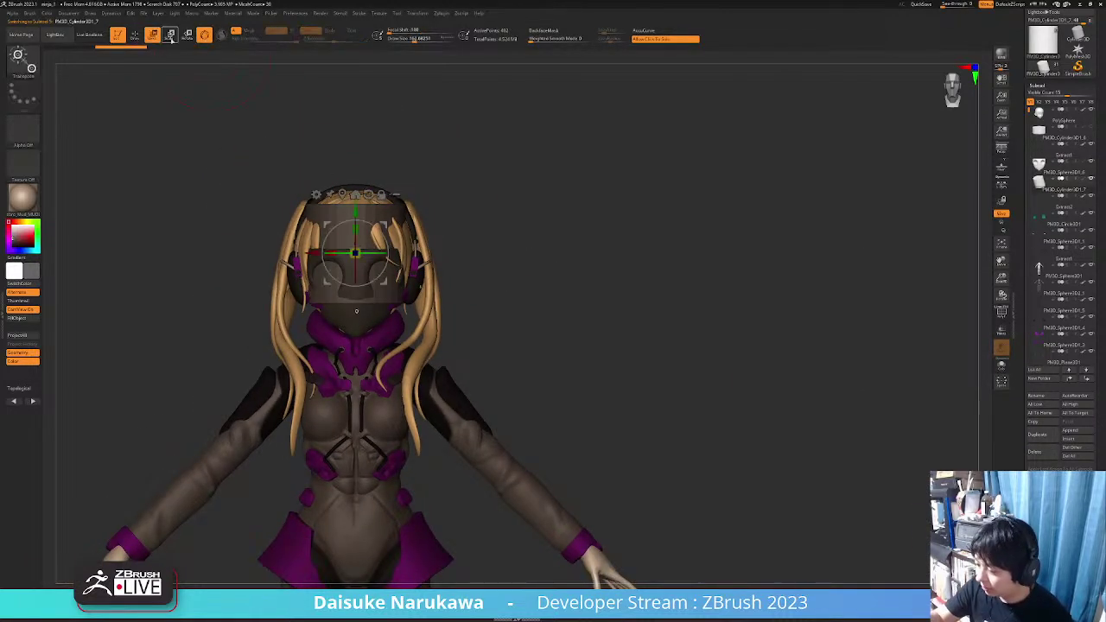
click(315, 193)
click(317, 194)
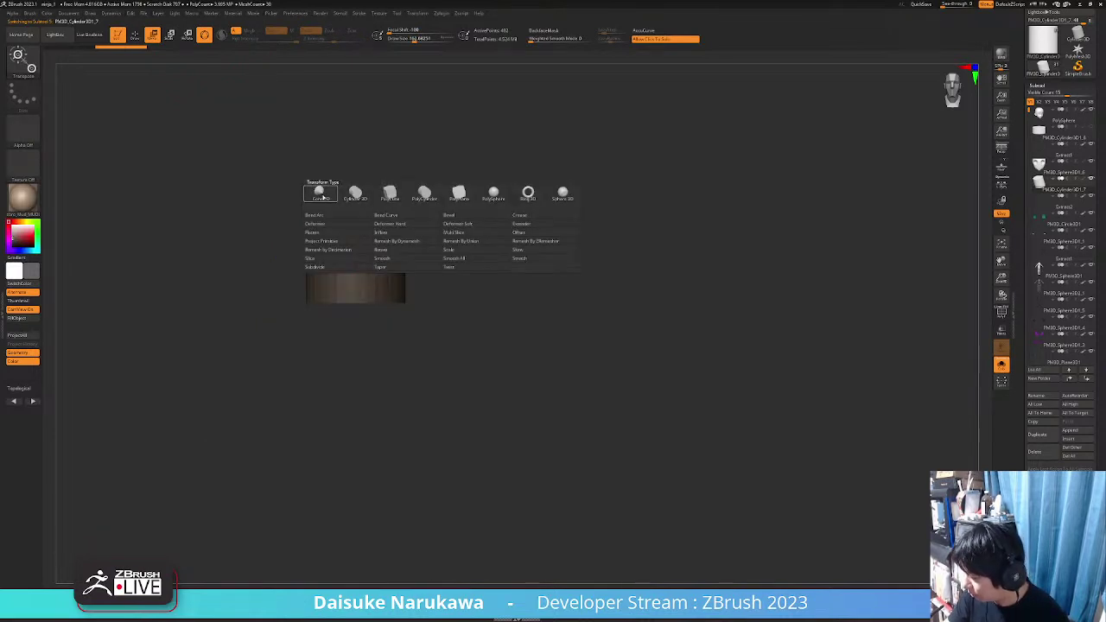
click(356, 197)
Reshape the cylinder primitive into a hollow, low-sided ring with its opening facing forward
mouse_move(412, 284)
ctrl+right_down()
mouse_move(407, 306)
mouse_move(400, 270)
ctrl+right_up()
ctrl+right_drag(359, 211, 348, 282)
drag(341, 257, 304, 263)
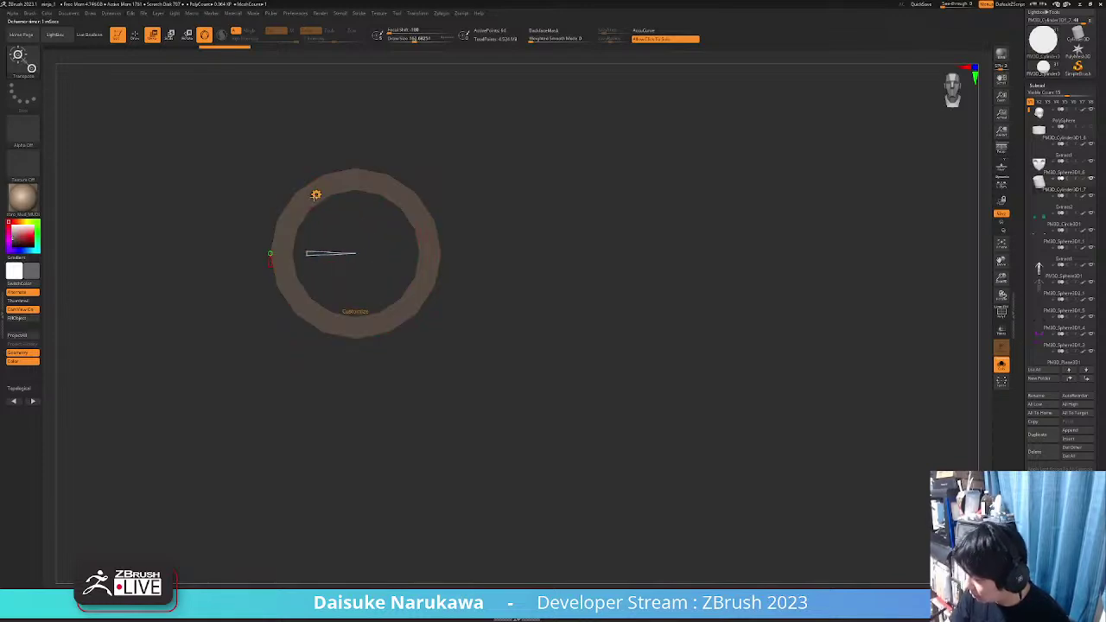
click(317, 194)
click(302, 202)
click(464, 303)
Scale the ring down and move it forward out of the head to the front of the mask's brow
ctrl+right_drag(464, 304, 428, 260)
drag(416, 231, 415, 228)
right_drag(416, 230, 518, 252)
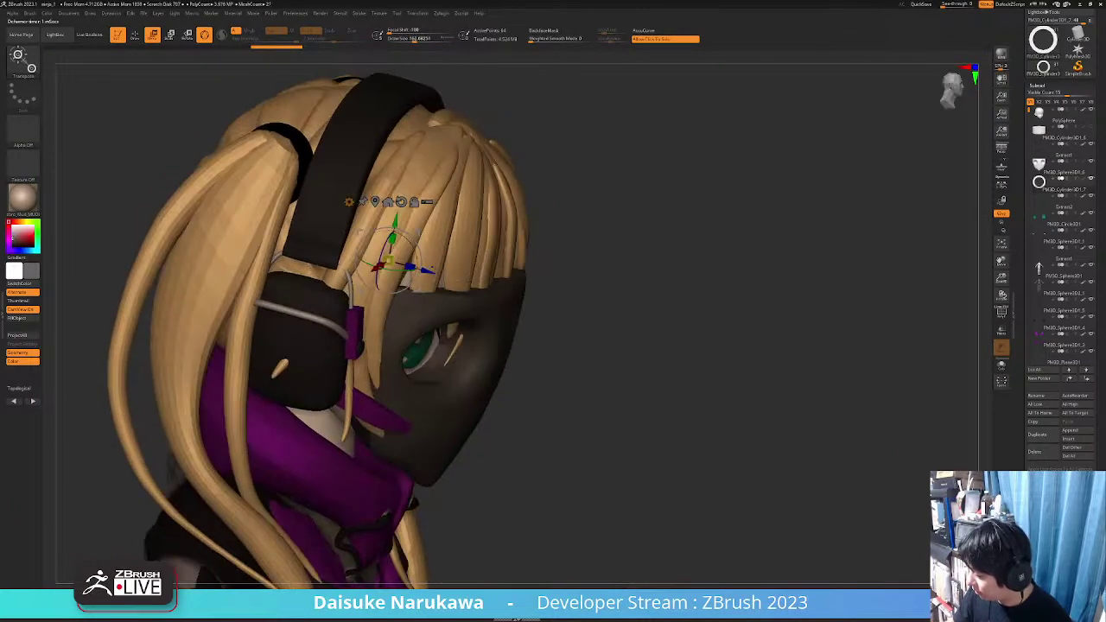
drag(428, 271, 566, 338)
shift+right_drag(566, 338, 502, 324)
alt+right_drag(623, 299, 526, 234)
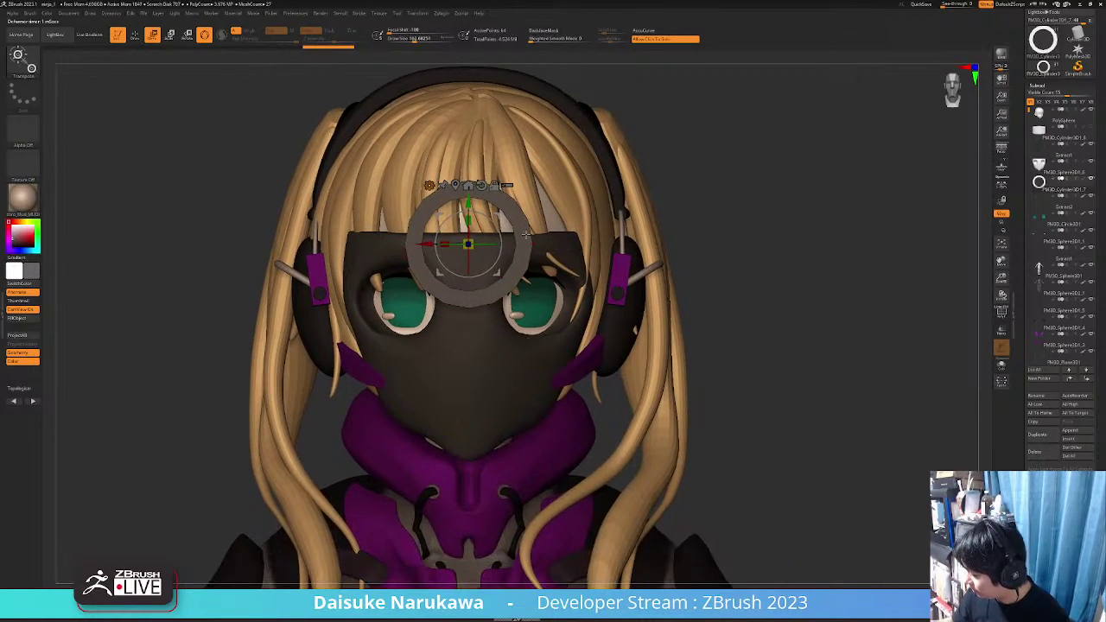
Move the ring over the character's left eye and push it back against the mask's eye socket
drag(499, 219, 541, 311)
right_drag(541, 312, 613, 401)
drag(614, 401, 686, 264)
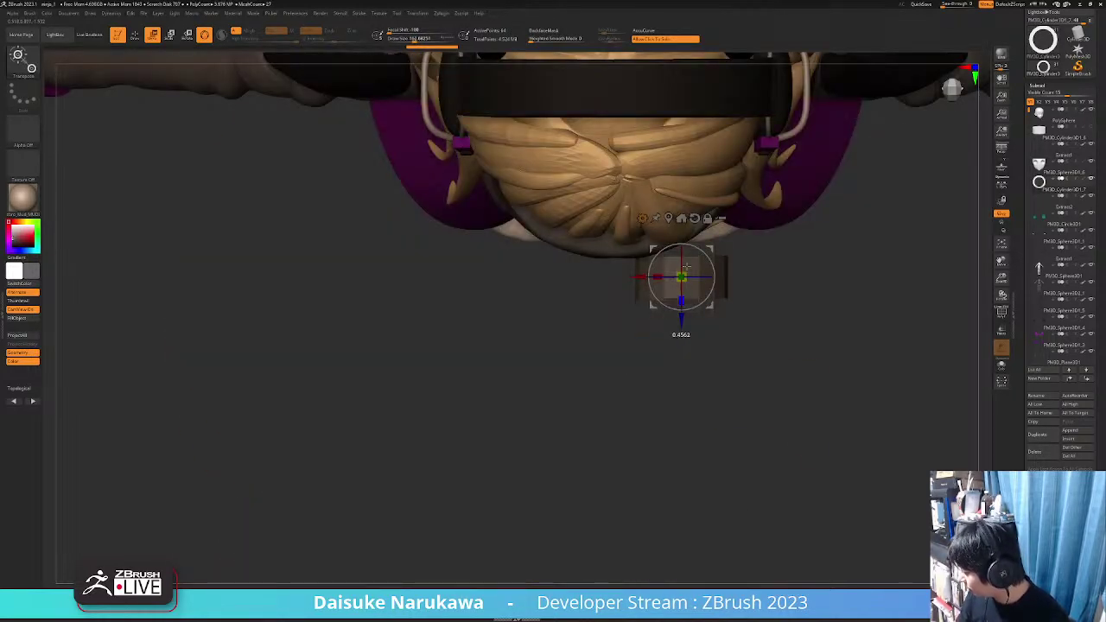
drag(682, 319, 682, 278)
right_drag(682, 277, 690, 256)
drag(689, 256, 494, 249)
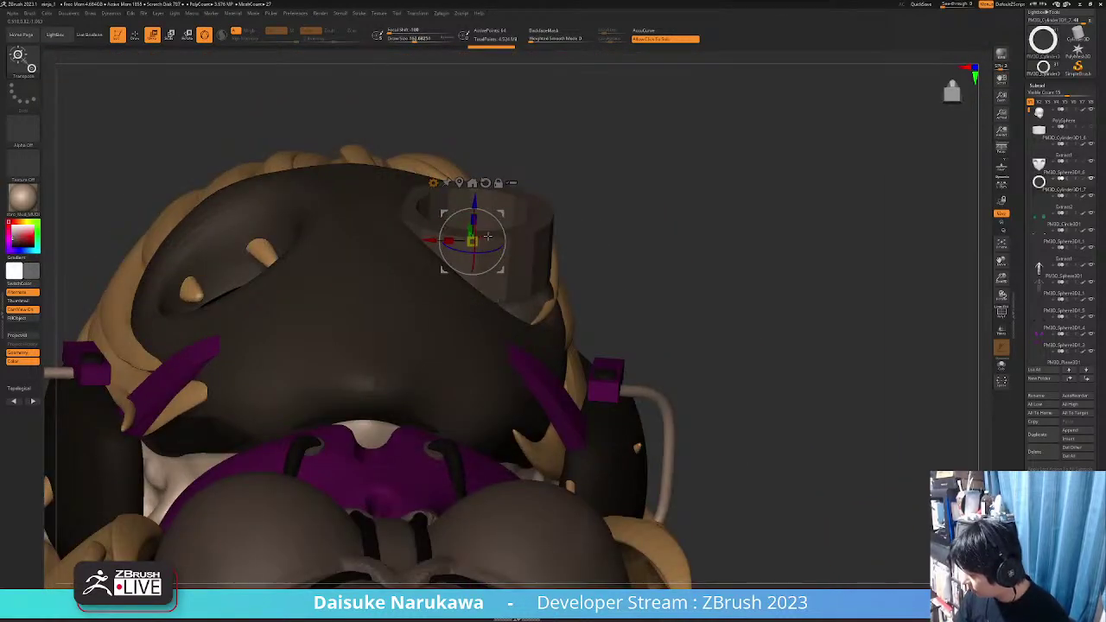
mouse_move(471, 210)
mouse_down()
mouse_move(471, 252)
mouse_move(467, 225)
mouse_up()
right_drag(466, 226, 496, 282)
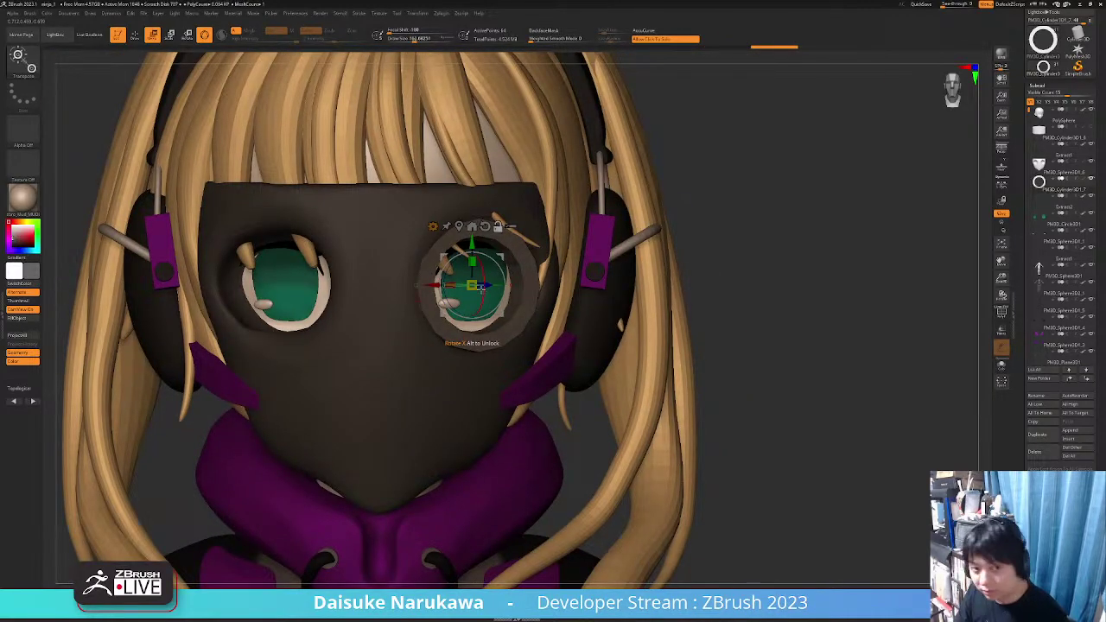
Rotate the ring to follow the mask's curvature, and adjust its position and scale to seat it inside the eye socket
right_drag(481, 288, 452, 345)
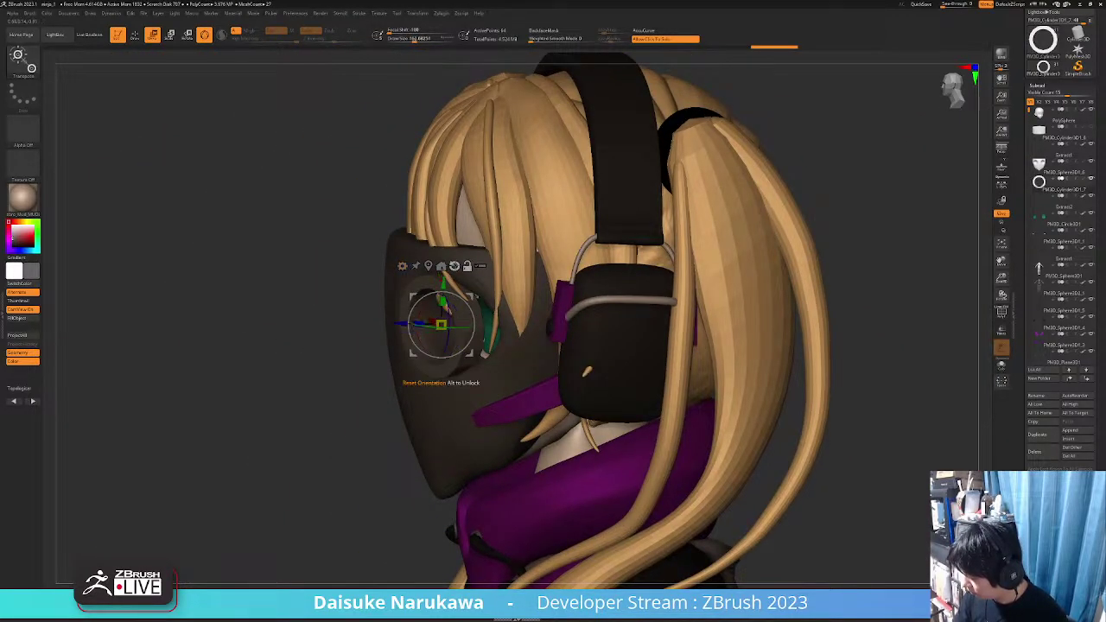
right_drag(416, 324, 461, 388)
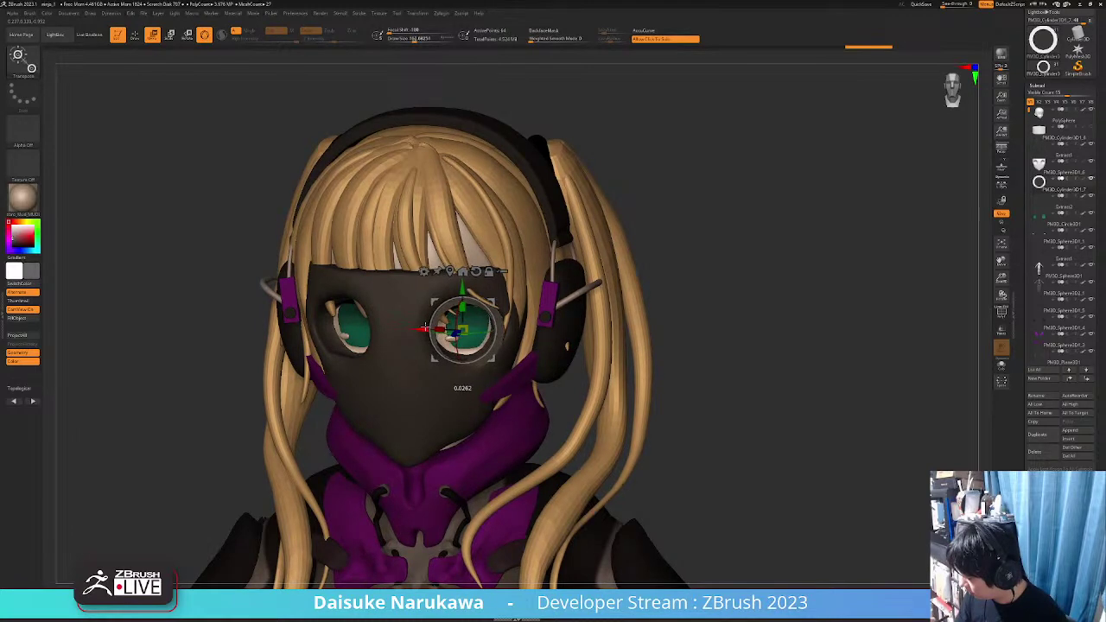
mouse_move(424, 327)
right_down()
mouse_move(473, 341)
mouse_move(445, 358)
mouse_move(438, 290)
mouse_move(412, 321)
right_up()
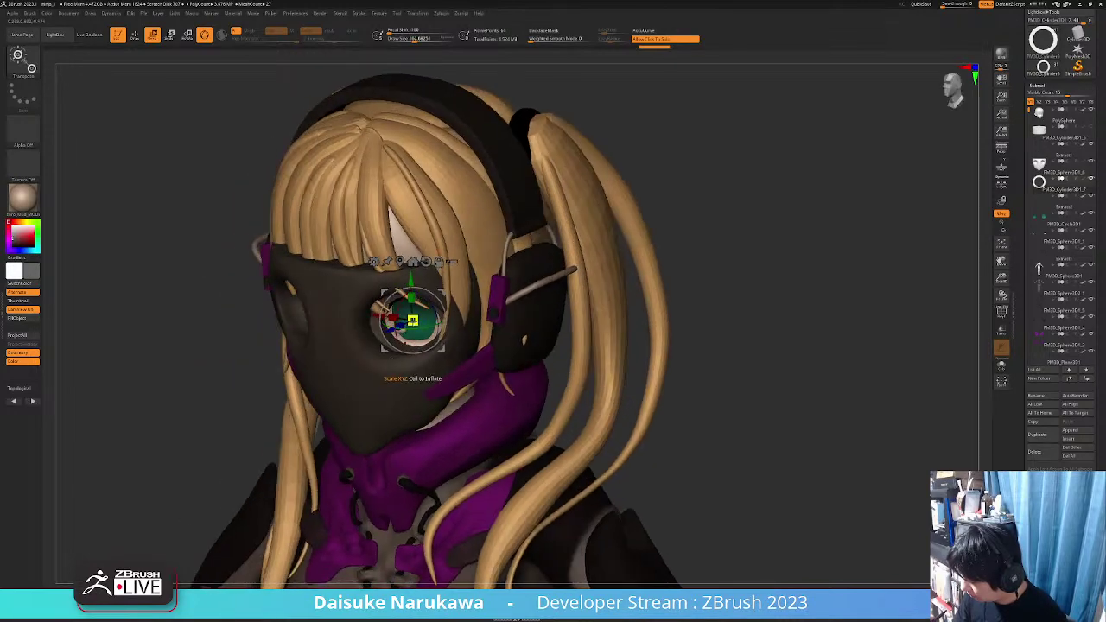
drag(401, 325, 403, 324)
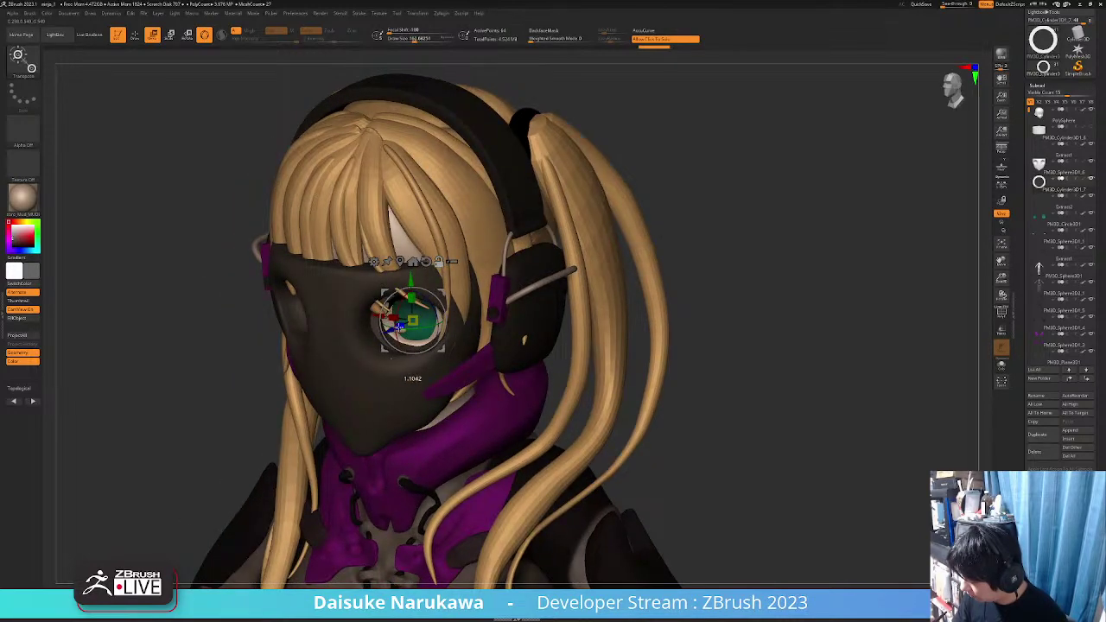
right_drag(413, 319, 412, 320)
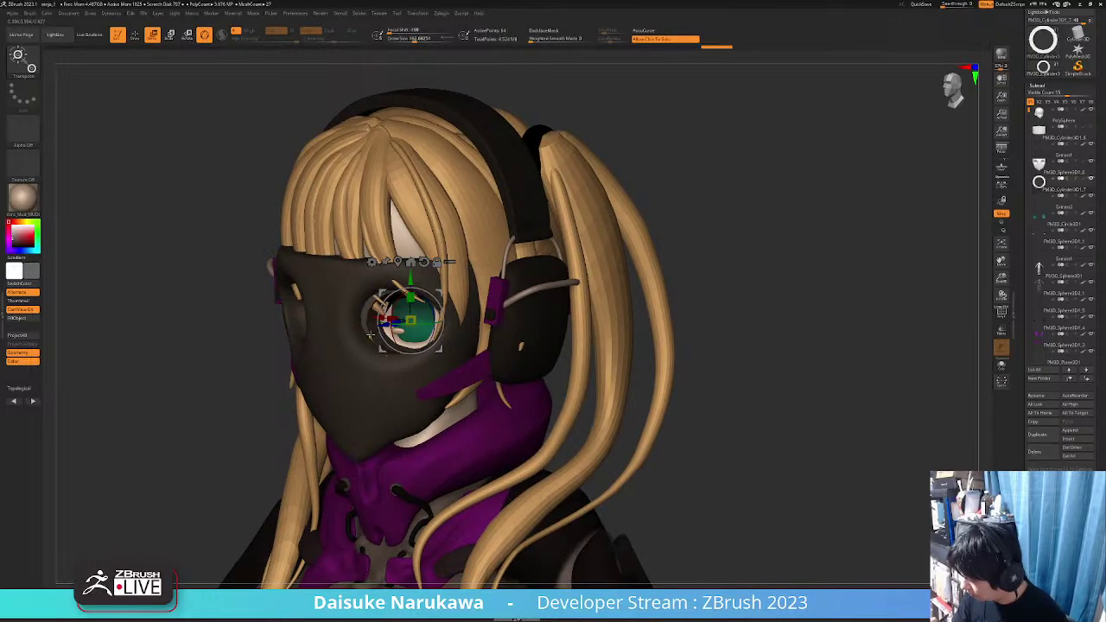
mouse_move(351, 379)
ctrl+right_down()
mouse_move(351, 393)
mouse_move(380, 395)
mouse_move(349, 393)
mouse_move(377, 379)
mouse_move(484, 415)
mouse_move(355, 416)
ctrl+right_up()
Fill the eye ring with a near-black colour and refill the remeshed mask with dark grey-brown
click(135, 34)
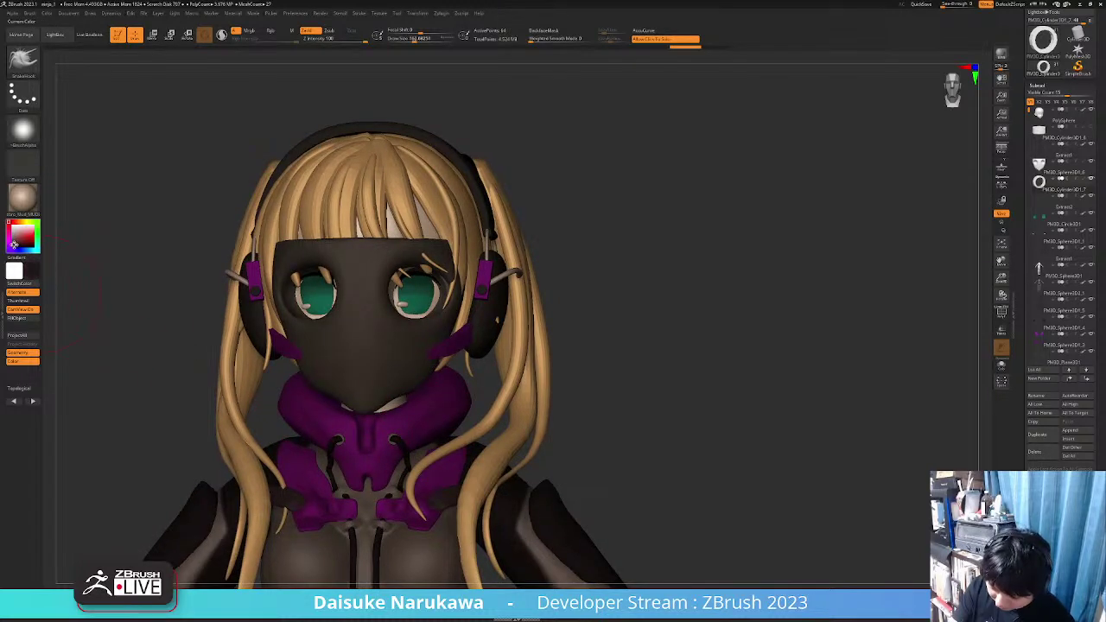
click(14, 247)
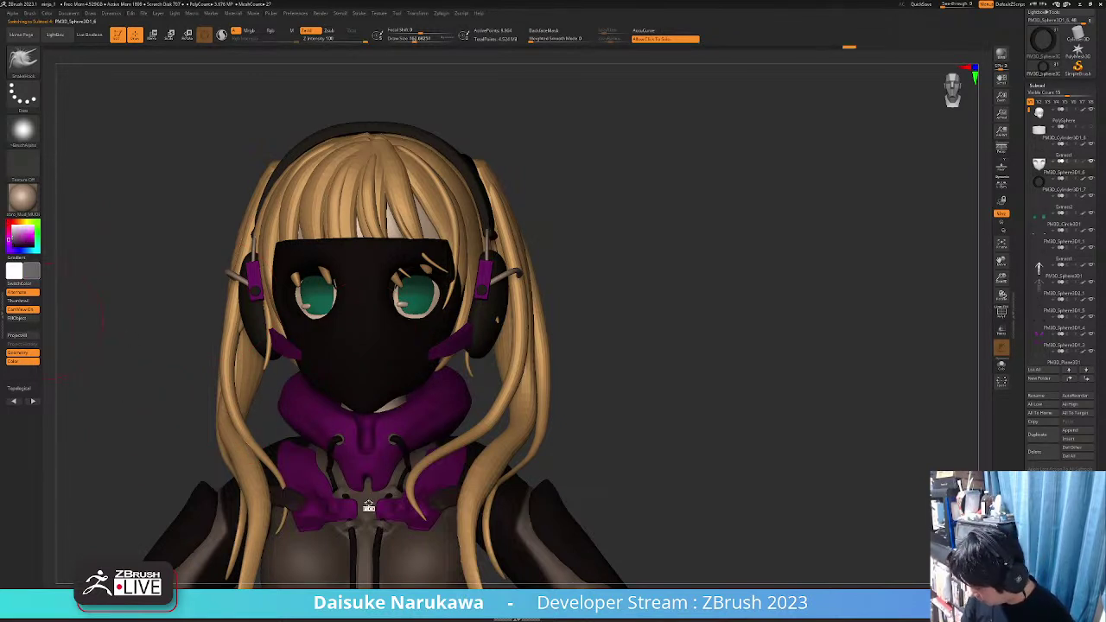
click(34, 320)
right_drag(355, 352, 383, 298)
Mirror the eye ring to the opposite eye socket, and reselect the mask
alt+click(453, 312)
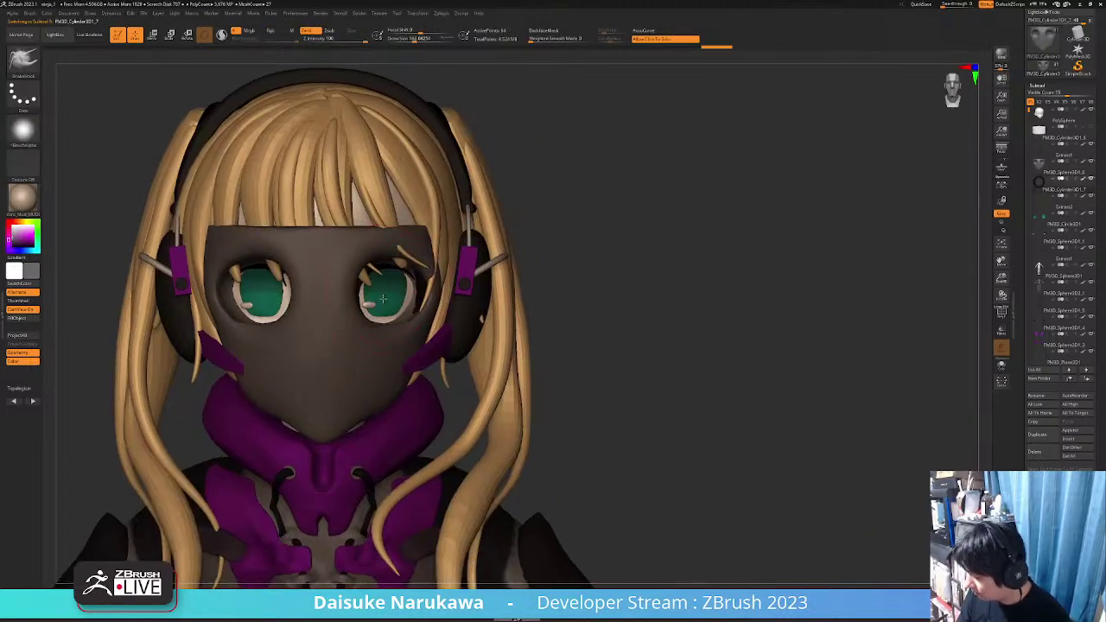
alt+click(361, 319)
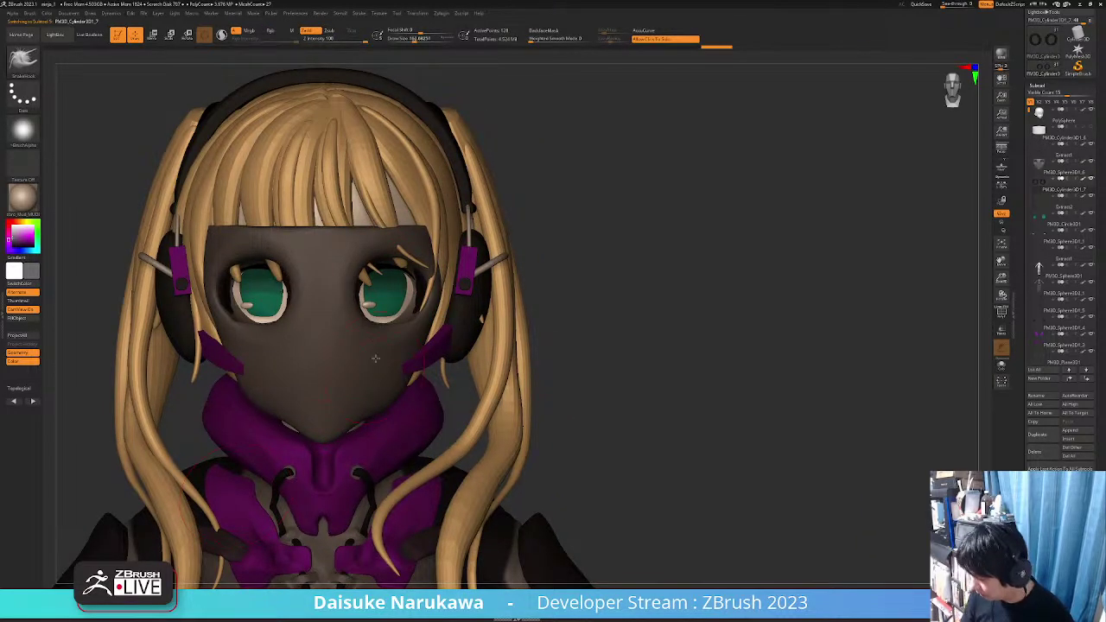
right_drag(375, 361, 437, 350)
right_drag(365, 340, 316, 320)
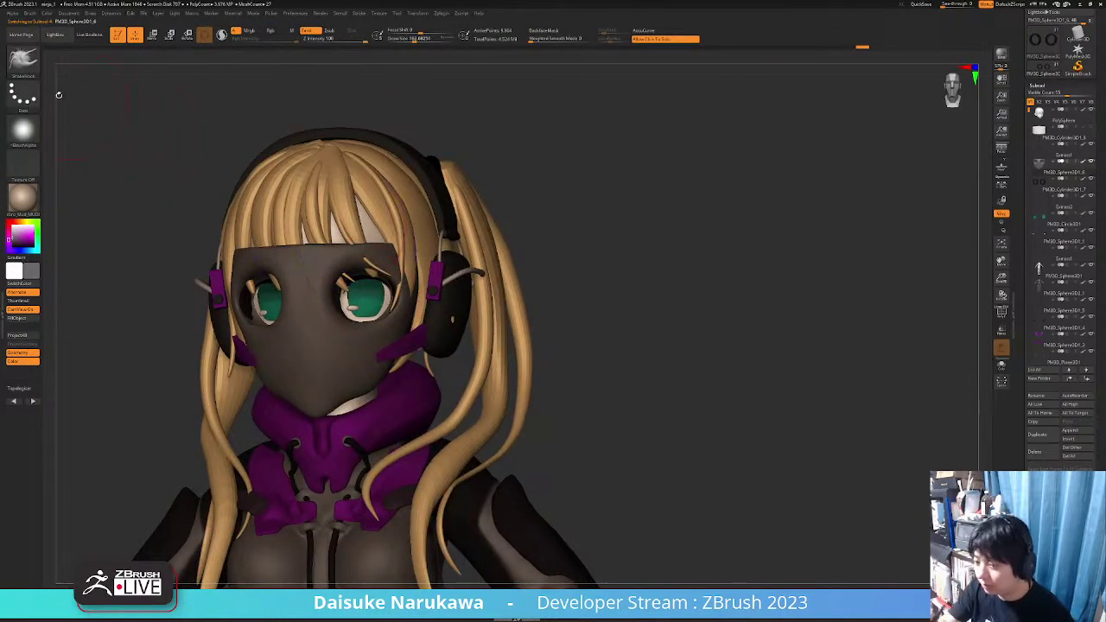
Try to flatten the mask's surface around the character's left eye socket with the TrimDynamic brush
click(23, 64)
key(t)
key(d)
drag(418, 41, 428, 50)
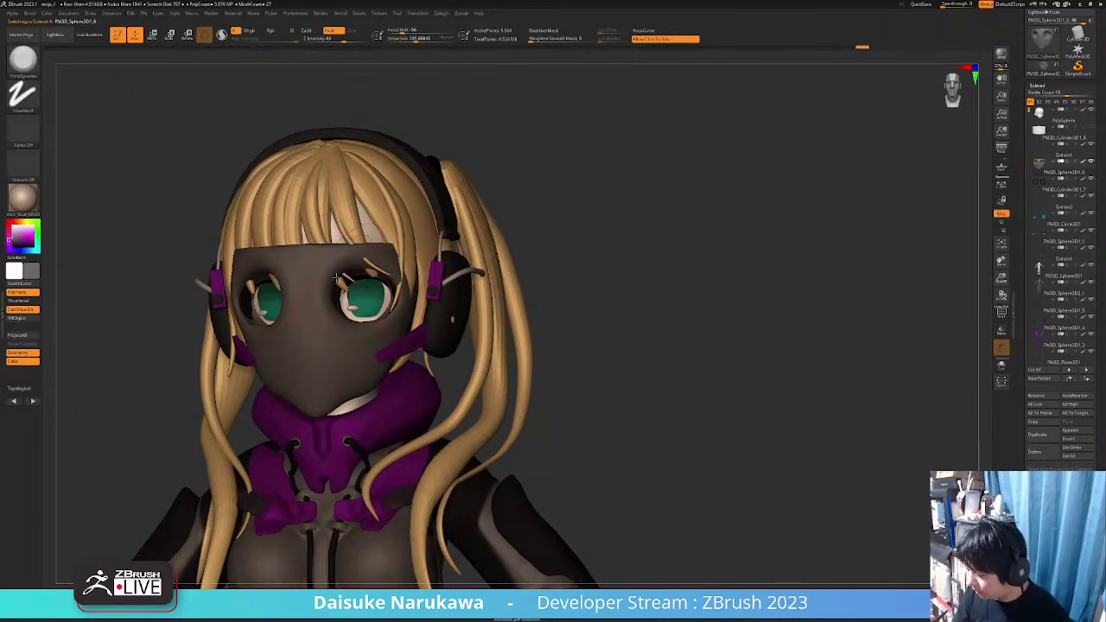
key(ctrl+z)
mouse_move(344, 274)
mouse_down()
mouse_move(309, 276)
mouse_move(319, 313)
mouse_move(385, 320)
mouse_up()
right_drag(377, 276, 447, 281)
key(ctrl+z)
right_drag(294, 290, 328, 265)
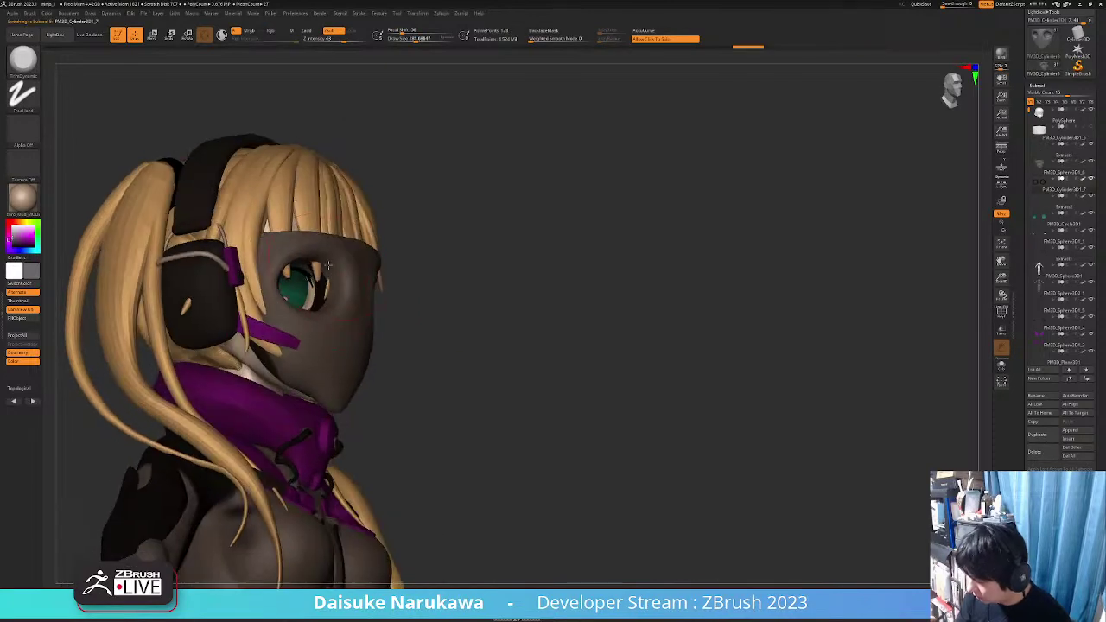
Scale the eye ring over the character's left eye by about 1.06 to refine its fit in the mask's socket
click(158, 36)
right_drag(361, 299, 325, 300)
mouse_move(424, 303)
right_down()
mouse_move(328, 312)
mouse_move(350, 325)
mouse_move(396, 322)
mouse_move(432, 394)
right_up()
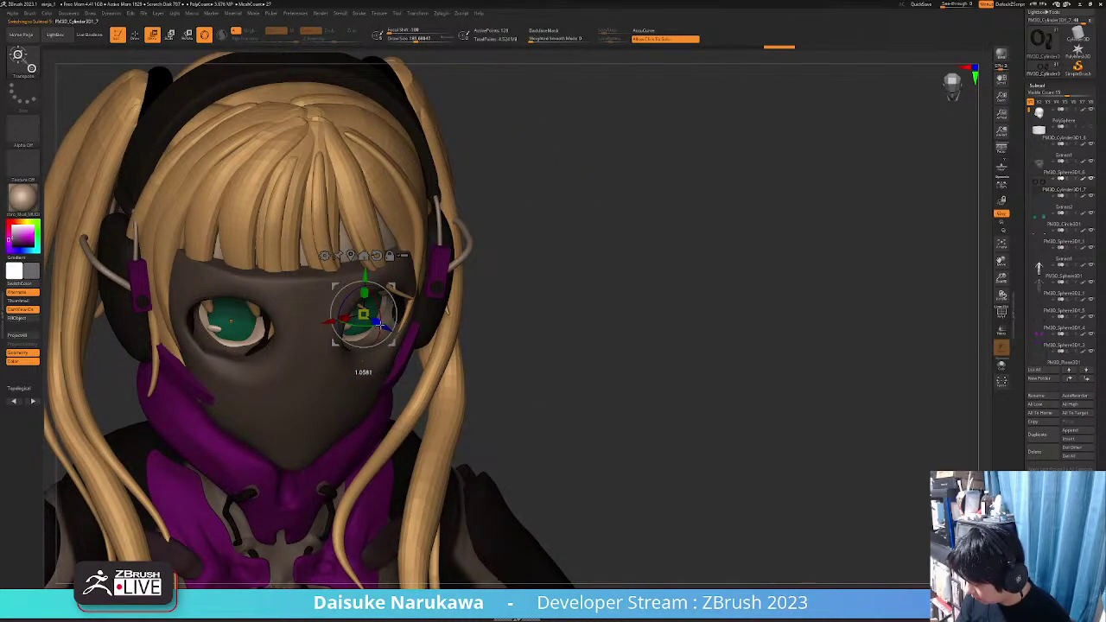
drag(432, 394, 424, 383)
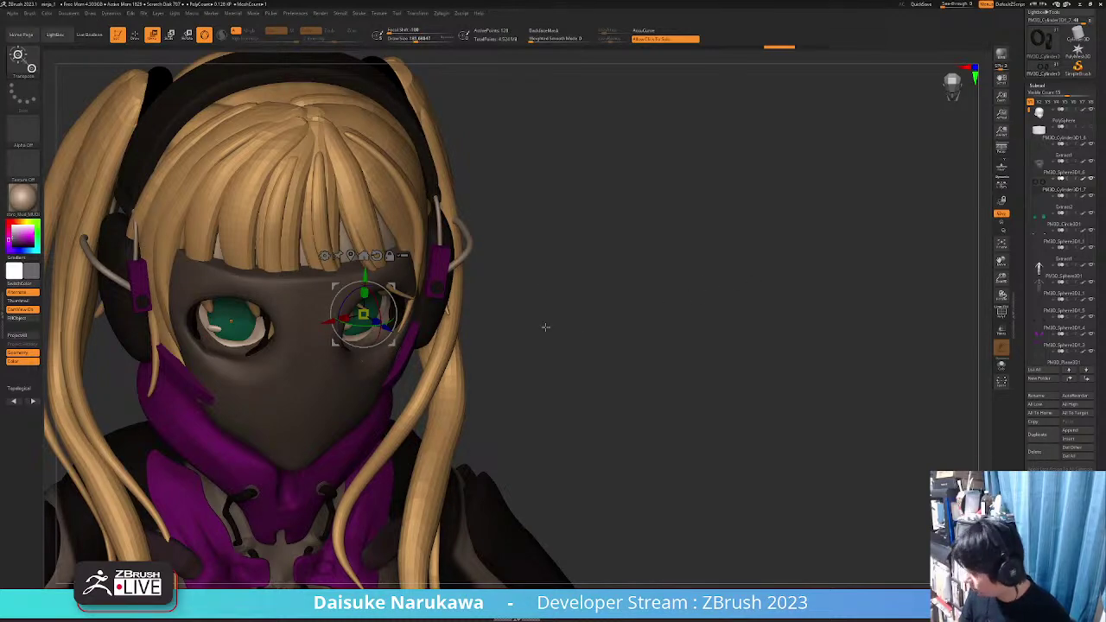
right_drag(546, 327, 500, 316)
key(q)
mouse_move(413, 333)
ctrl+right_down()
mouse_move(414, 283)
mouse_move(313, 267)
mouse_move(321, 280)
mouse_move(304, 302)
mouse_move(281, 291)
ctrl+right_up()
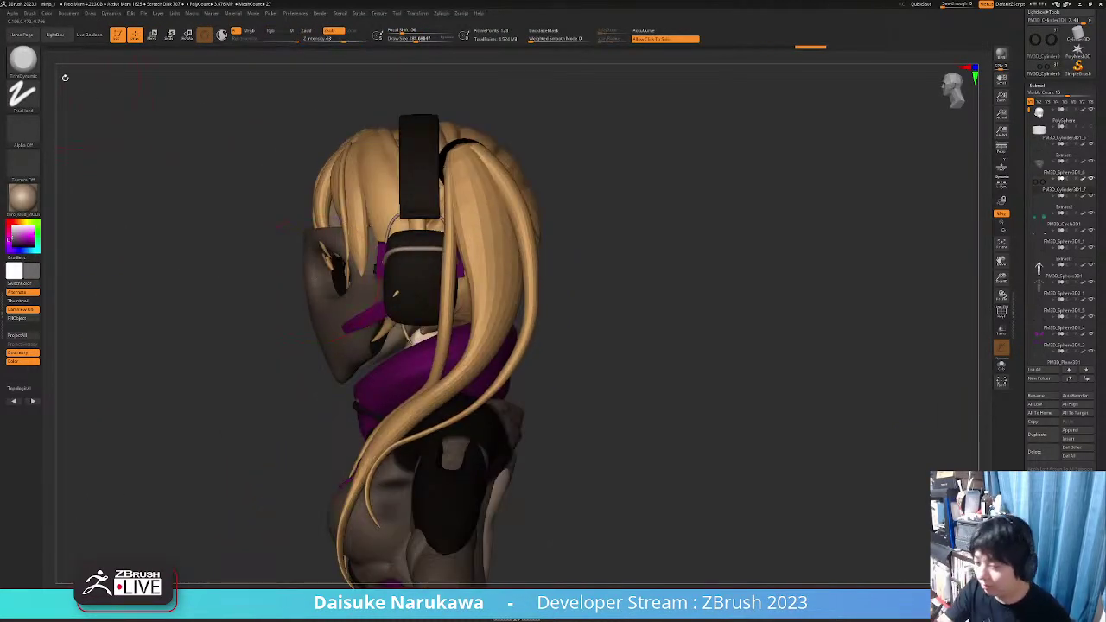
Reshape the mask's front profile with the SnakeHook brush, pushing it back so it sits closer to the face under the bangs
click(24, 62)
click(550, 68)
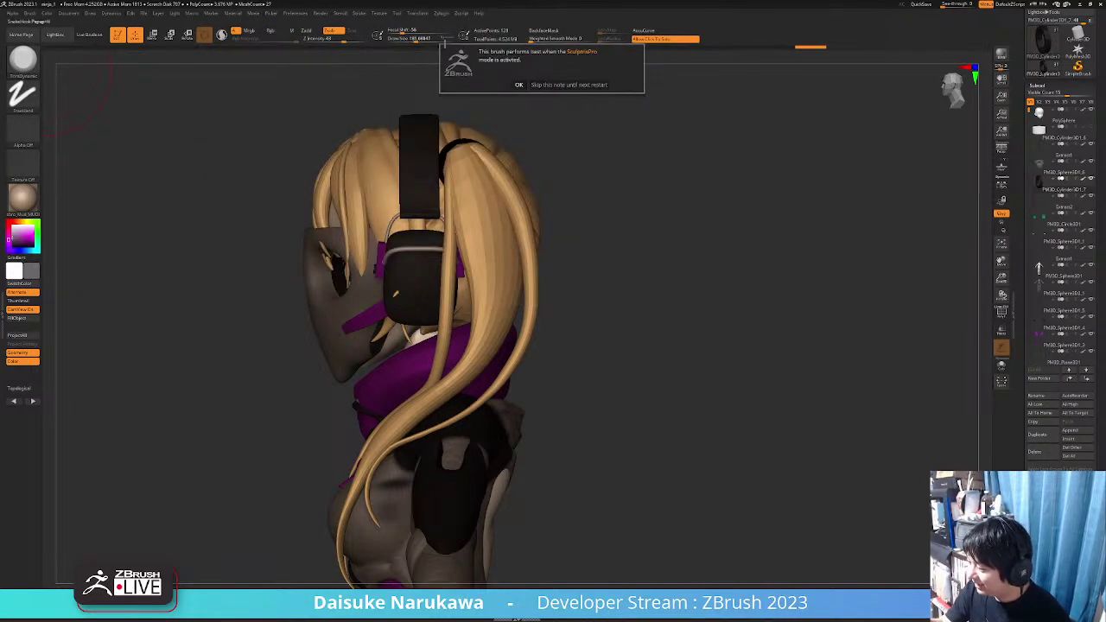
click(519, 84)
alt+click(313, 268)
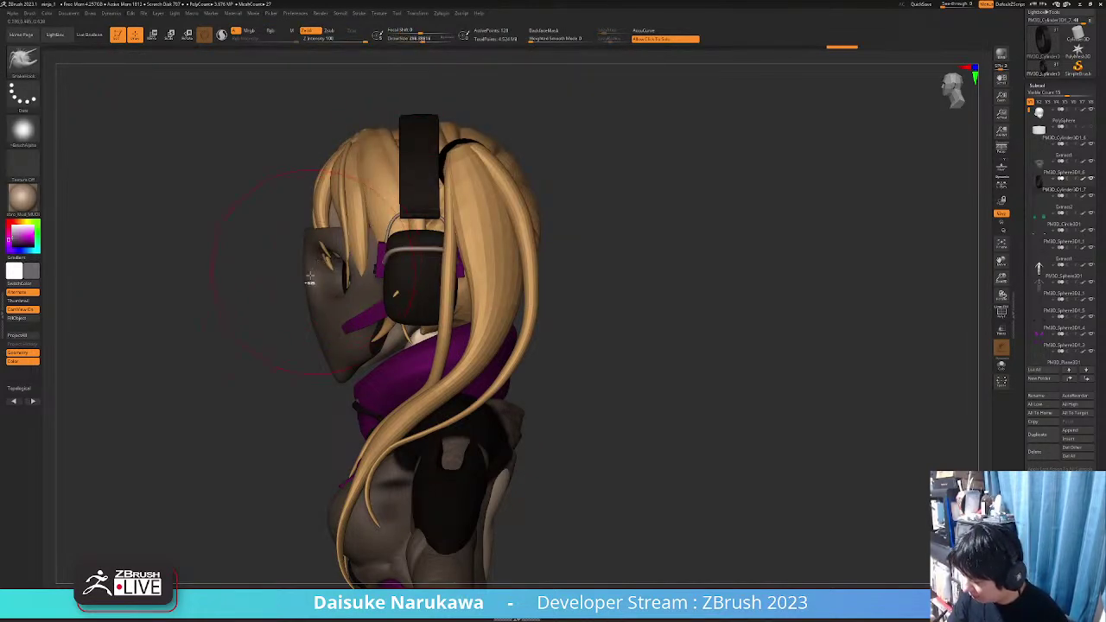
drag(316, 272, 316, 354)
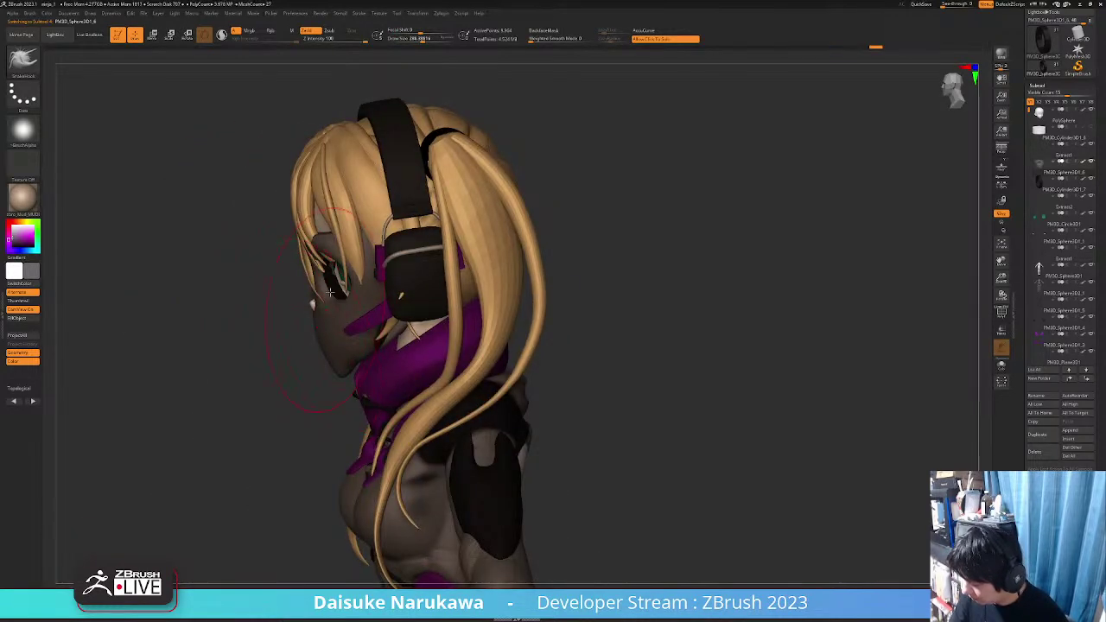
click(412, 39)
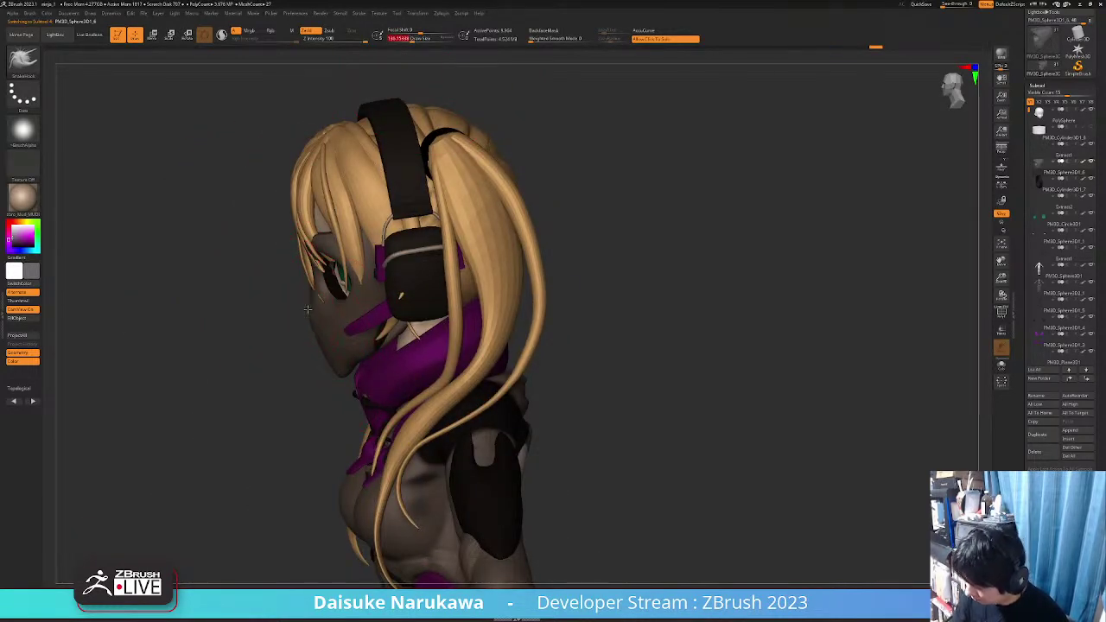
mouse_move(314, 296)
right_down()
mouse_move(329, 284)
mouse_move(313, 269)
mouse_move(333, 261)
mouse_move(331, 220)
mouse_move(356, 233)
mouse_move(362, 243)
mouse_move(337, 247)
mouse_move(345, 255)
mouse_move(315, 271)
right_up()
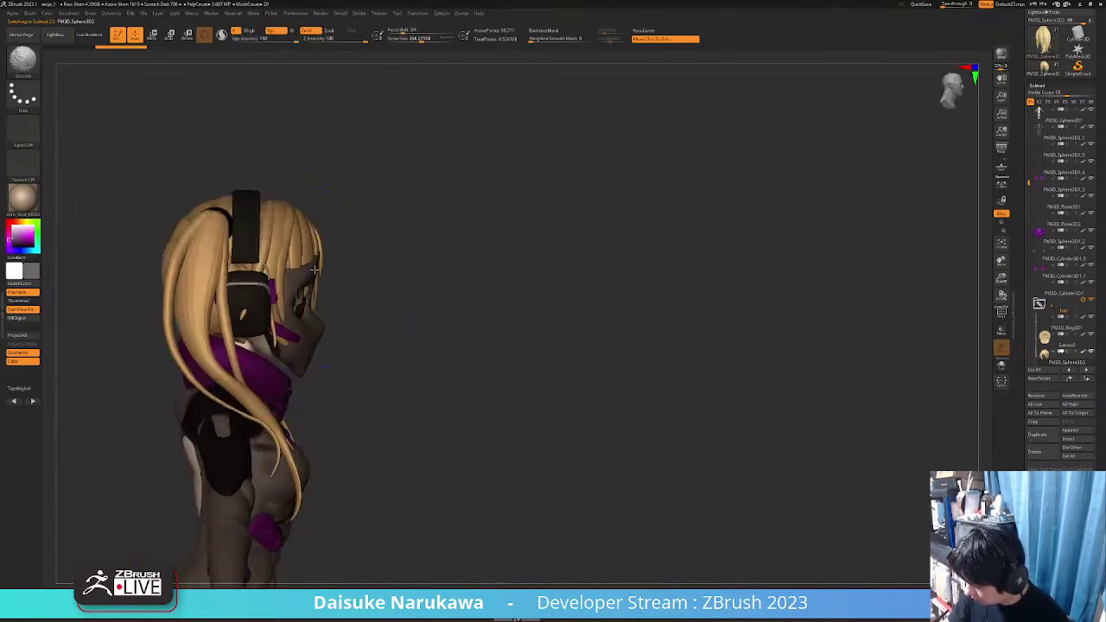
Refine the mask's brow, nose and cheek contours with SnakeHook strokes, using a smaller brush size for the cheeks
key(shift)
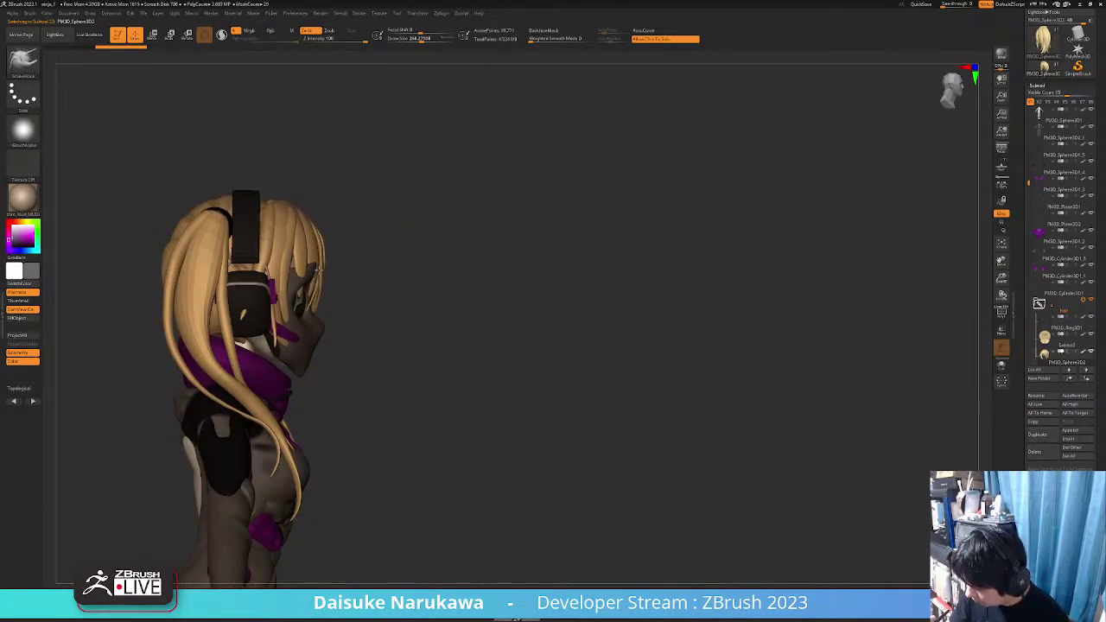
drag(318, 271, 309, 275)
ctrl+right_drag(311, 255, 311, 266)
drag(317, 266, 401, 294)
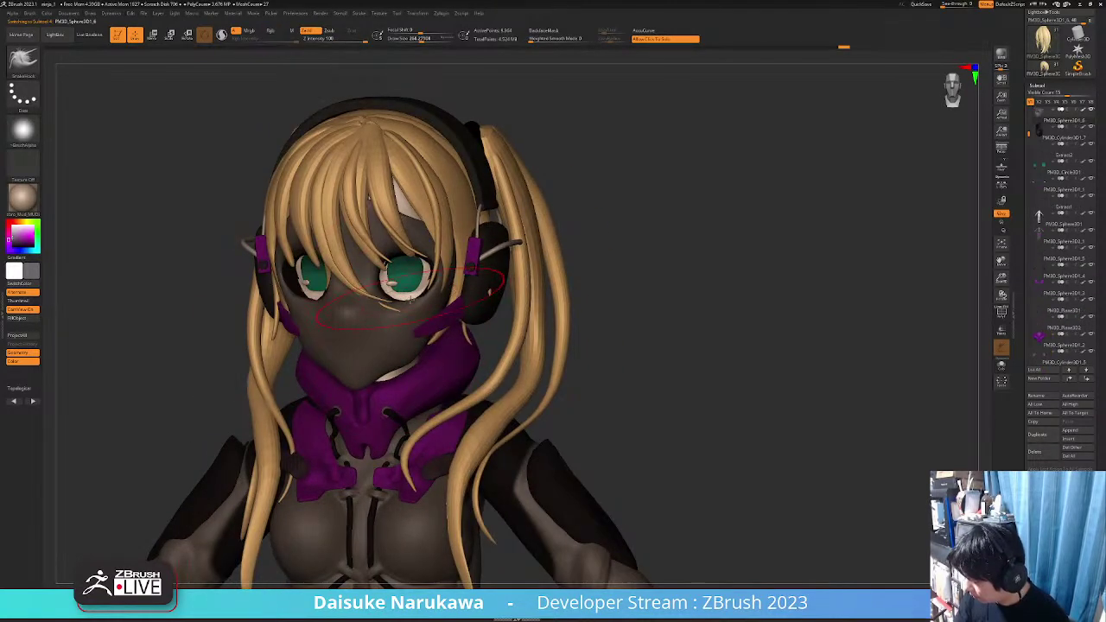
right_drag(410, 298, 439, 277)
ctrl+right_drag(439, 276, 415, 318)
drag(423, 40, 418, 39)
mouse_move(432, 272)
right_down()
mouse_move(403, 302)
mouse_move(436, 295)
mouse_move(409, 288)
right_up()
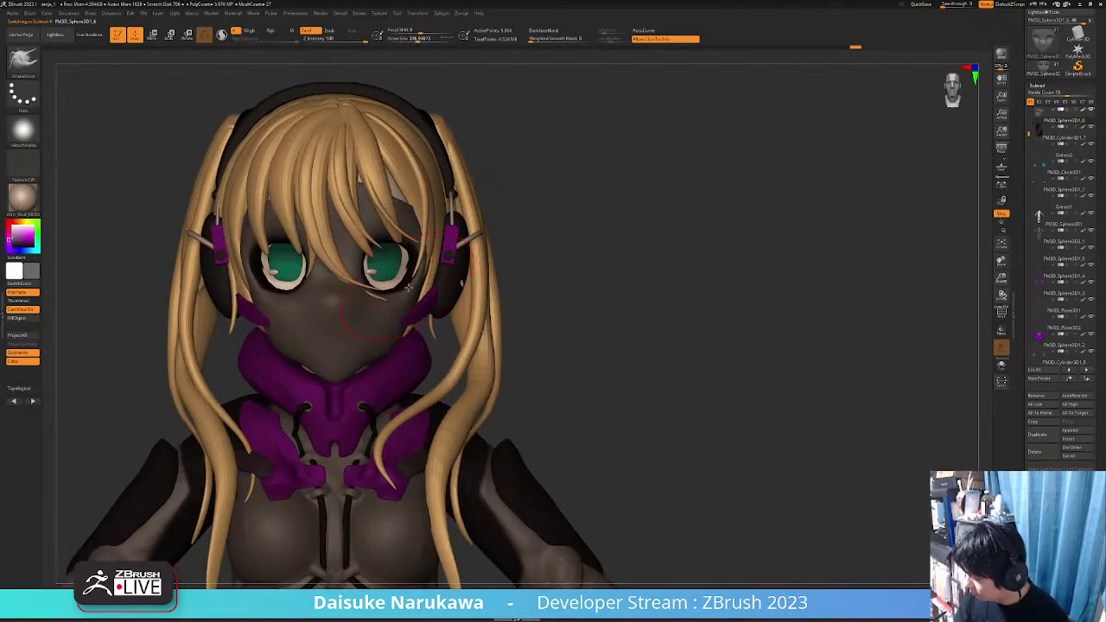
drag(405, 283, 366, 305)
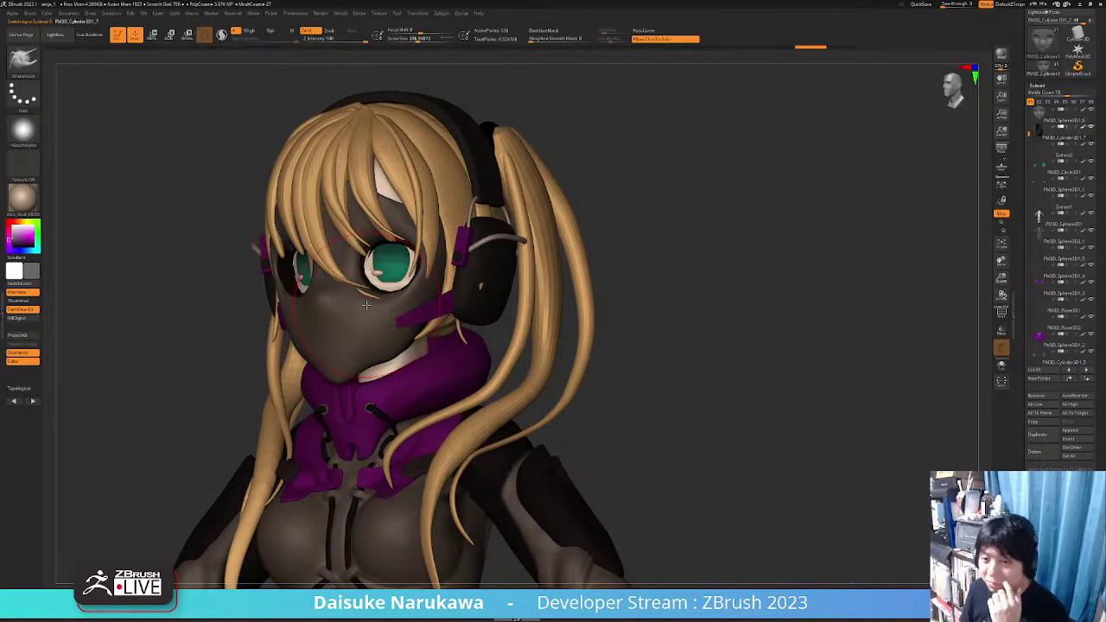
Insert a cylinder as a new subtool, shrink it and place it lengthwise in front of the mask's mouth area
drag(674, 360, 627, 363)
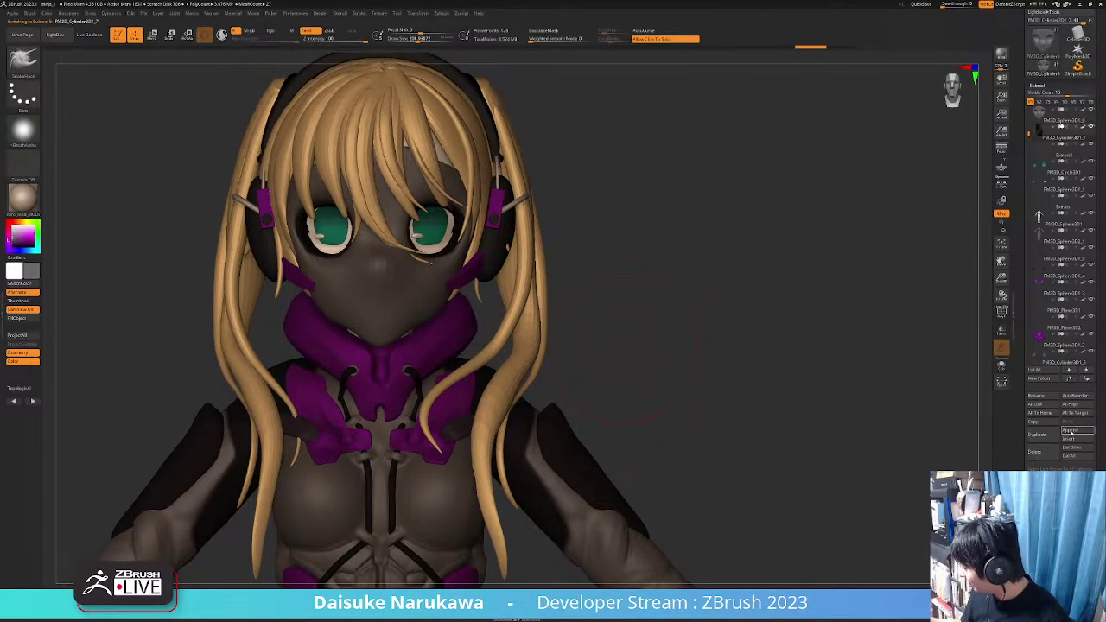
click(1070, 439)
click(896, 471)
ctrl+right_drag(683, 415, 553, 251)
alt+right_drag(536, 249, 475, 220)
click(153, 34)
ctrl+right_drag(346, 172, 370, 259)
drag(370, 258, 393, 327)
ctrl+right_drag(387, 319, 386, 297)
drag(385, 296, 350, 334)
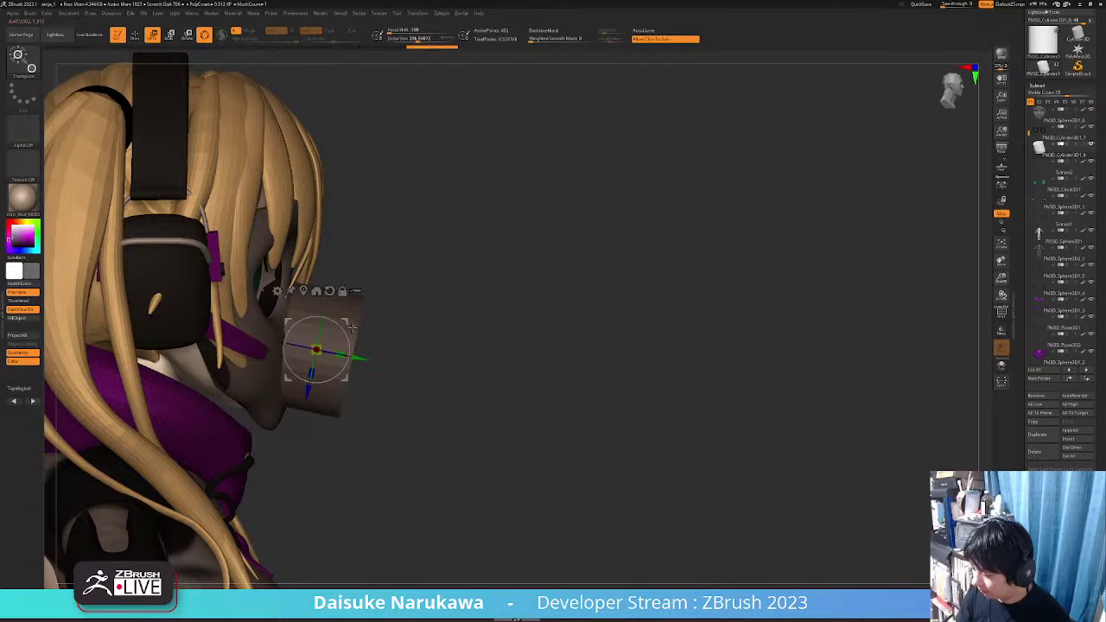
Resize the cylinder and set it against the mask over the mouth as a round mouthpiece
right_drag(424, 332, 345, 349)
alt+right_drag(345, 349, 353, 324)
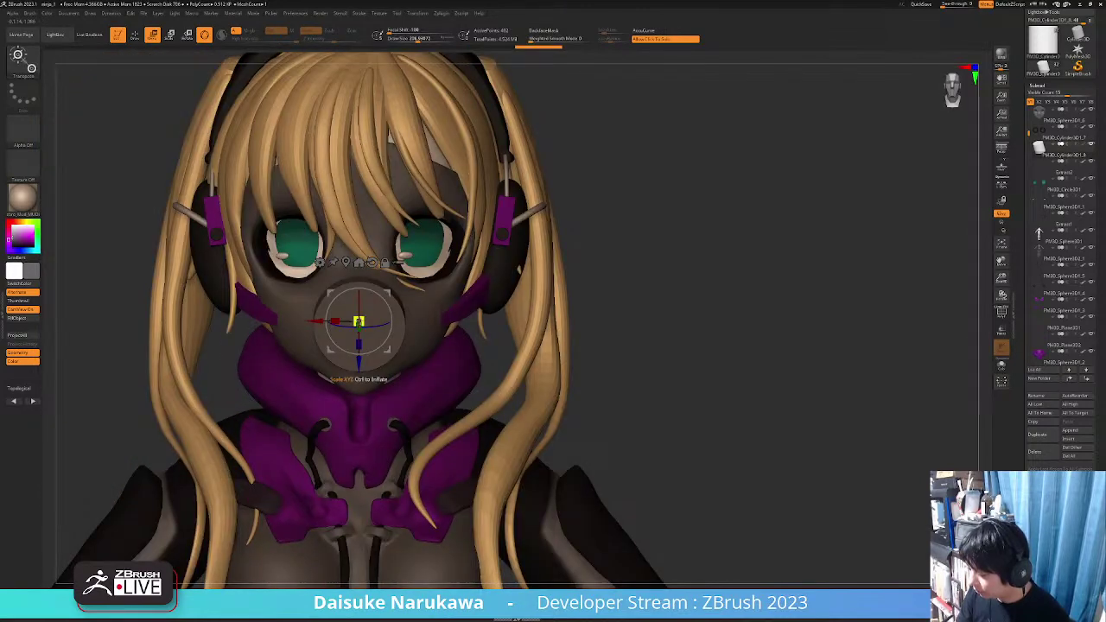
drag(359, 322, 341, 356)
key(f)
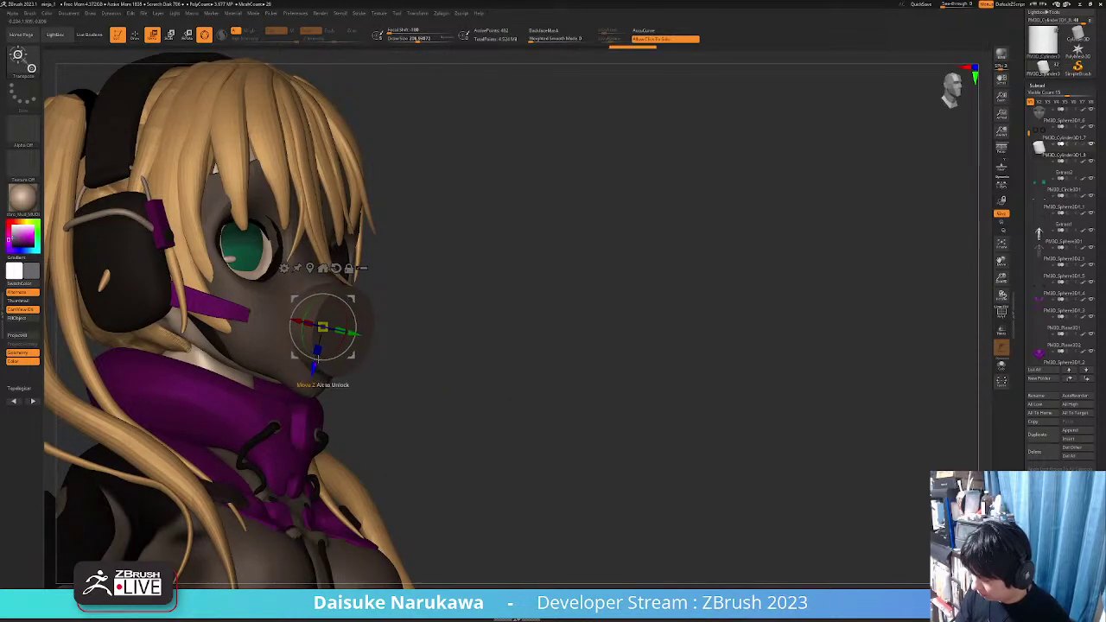
right_drag(322, 315, 385, 351)
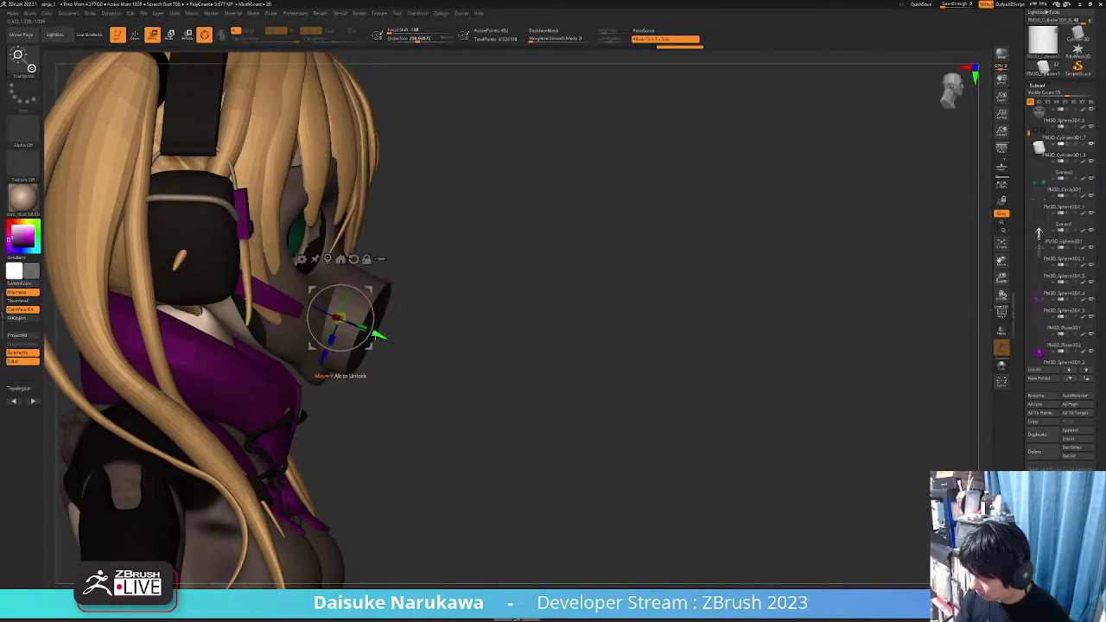
key(f)
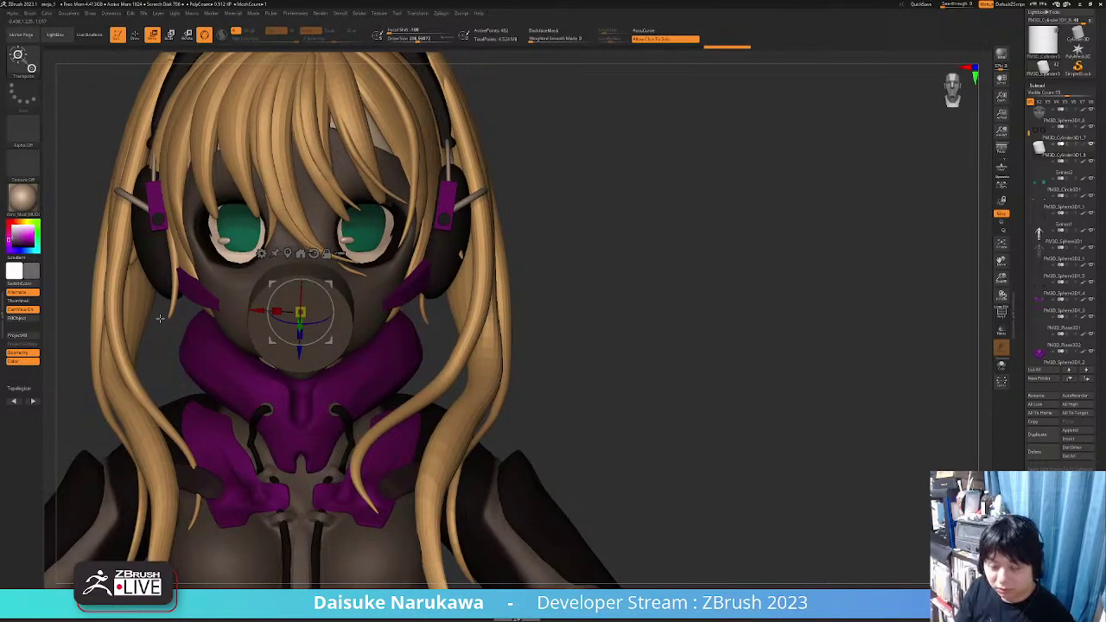
drag(285, 357, 246, 360)
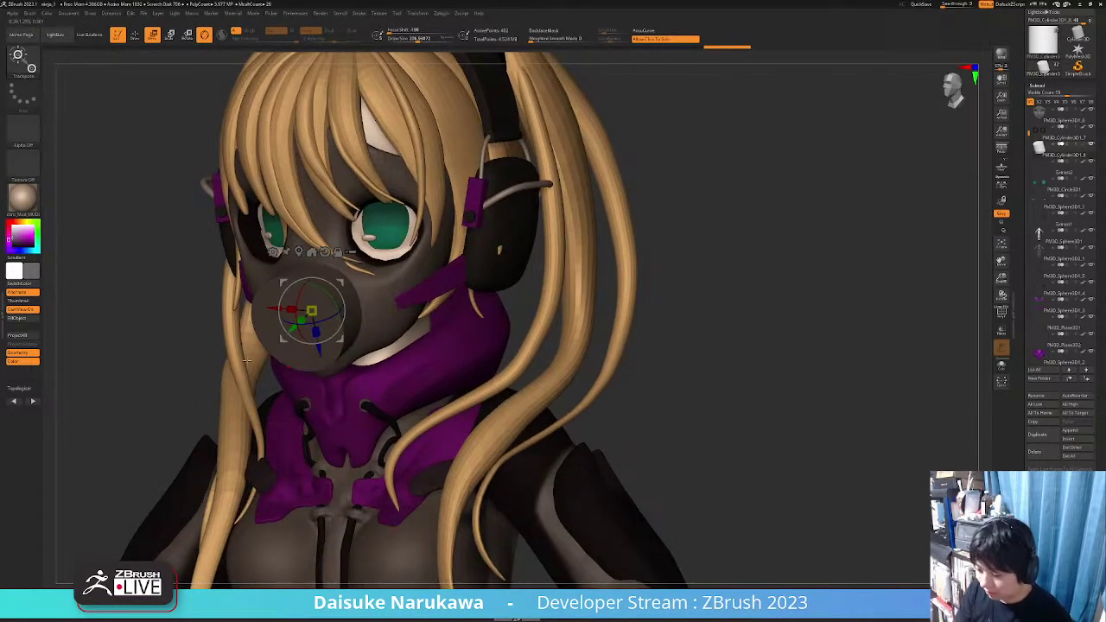
Fill the mouthpiece cylinder with a near-black colour
drag(254, 245, 239, 247)
click(35, 319)
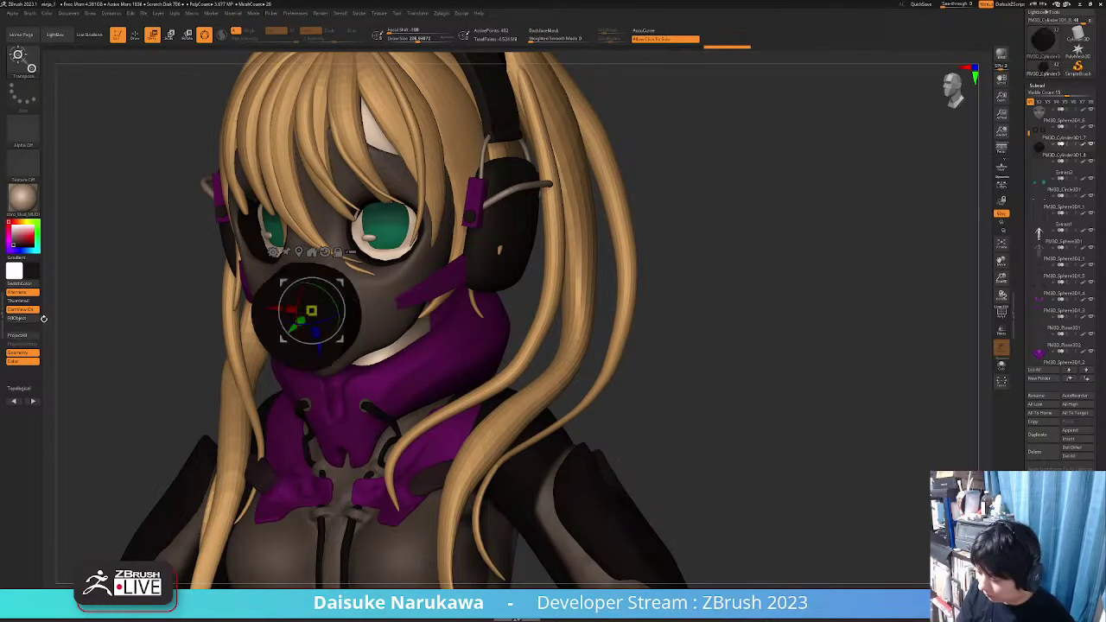
shift+drag(78, 298, 149, 240)
Stretch the mouthpiece cylinder along its length by about 1.42
click(135, 36)
mouse_move(387, 246)
mouse_down()
mouse_move(343, 276)
mouse_move(384, 274)
mouse_move(342, 223)
mouse_up()
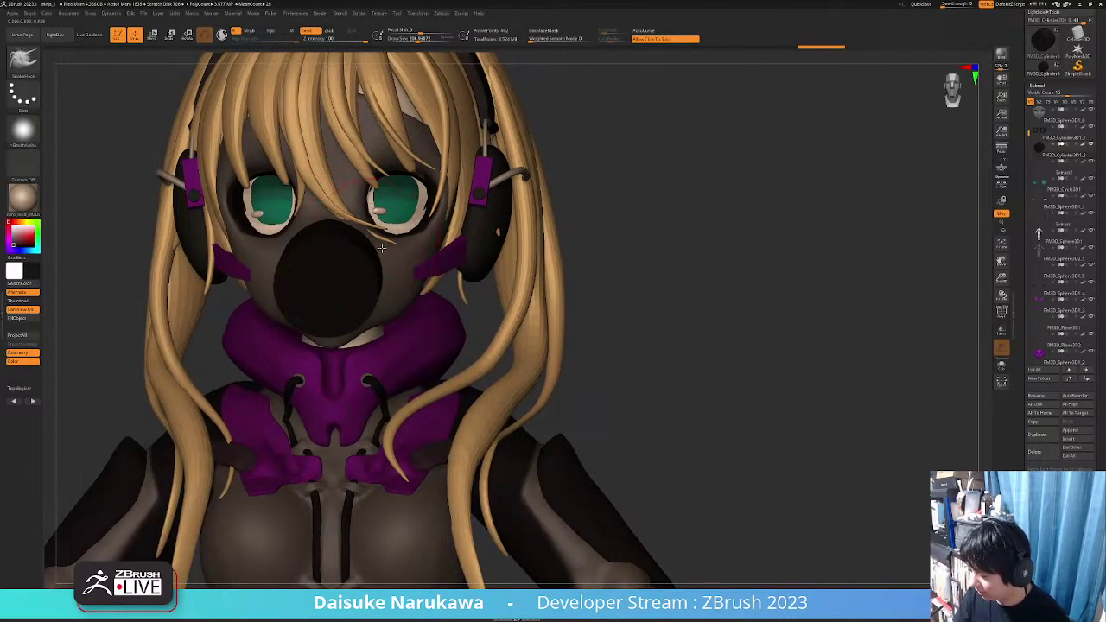
mouse_move(397, 257)
mouse_down()
mouse_move(367, 246)
mouse_move(400, 258)
mouse_up()
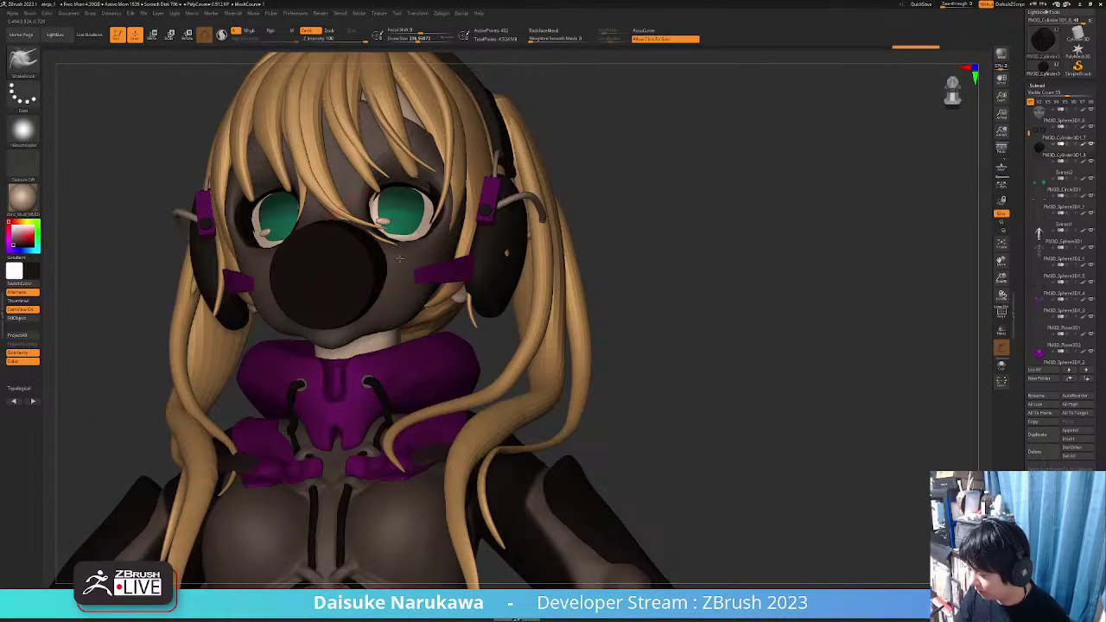
drag(377, 322, 376, 298)
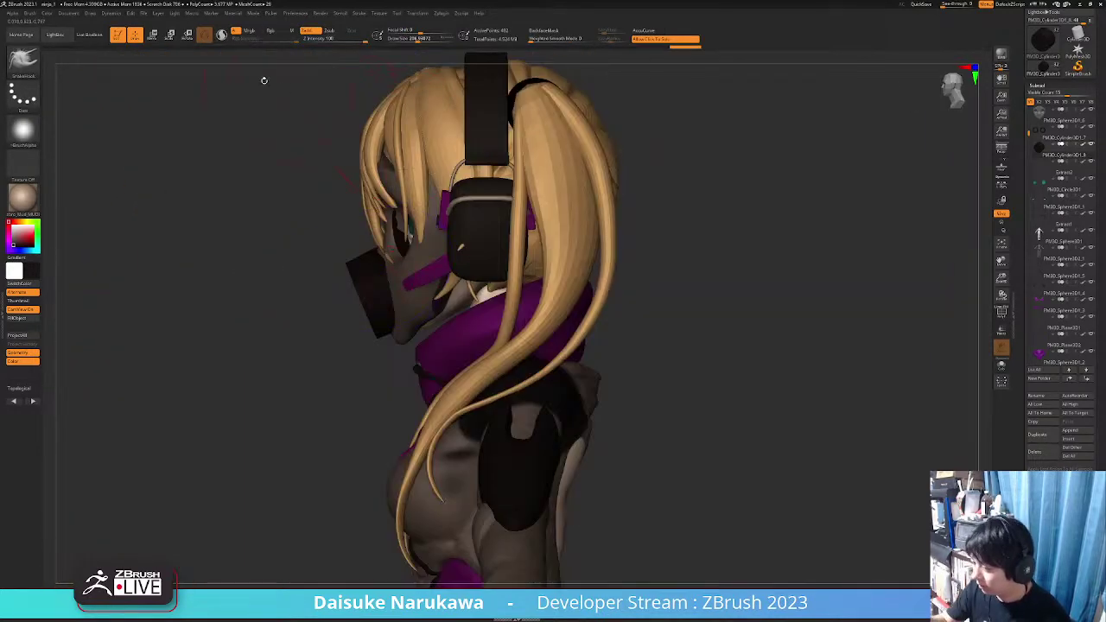
key(w)
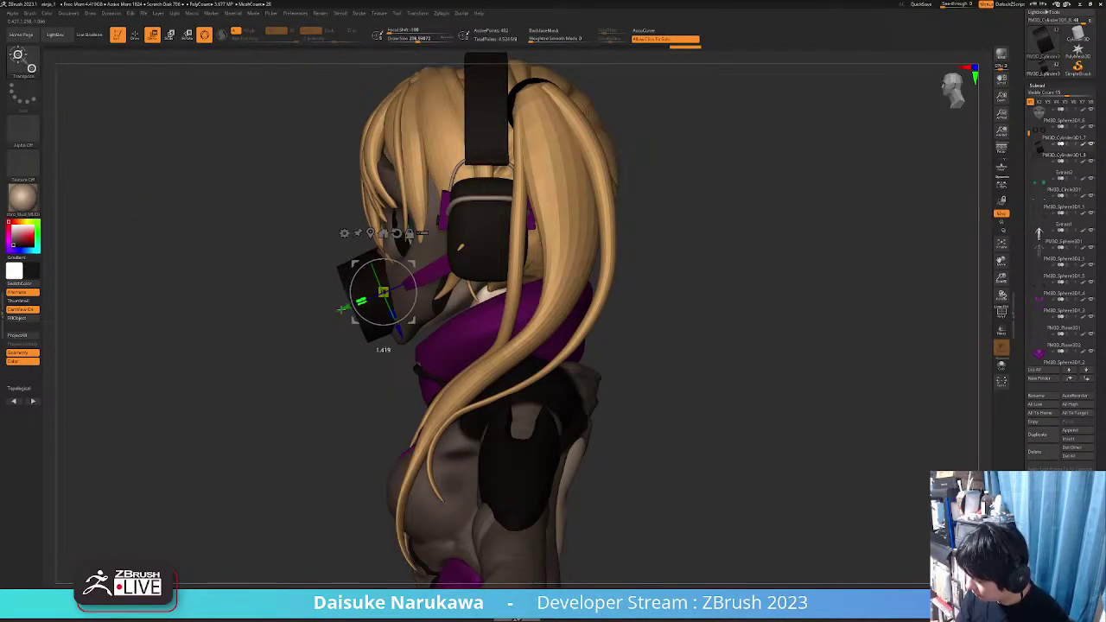
drag(341, 308, 339, 309)
shift+drag(86, 103, 213, 81)
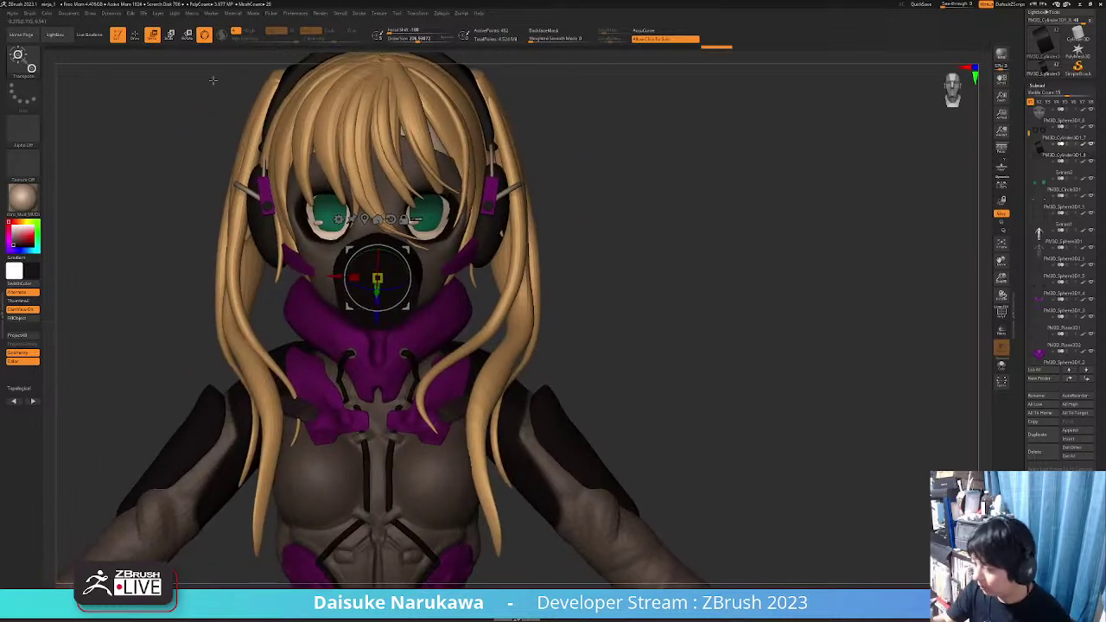
click(136, 37)
Insert a second cylinder subtool and prepare it for transforming with the gizmo
mouse_move(143, 103)
alt+mouse_down()
mouse_move(166, 186)
mouse_move(246, 197)
alt+mouse_up()
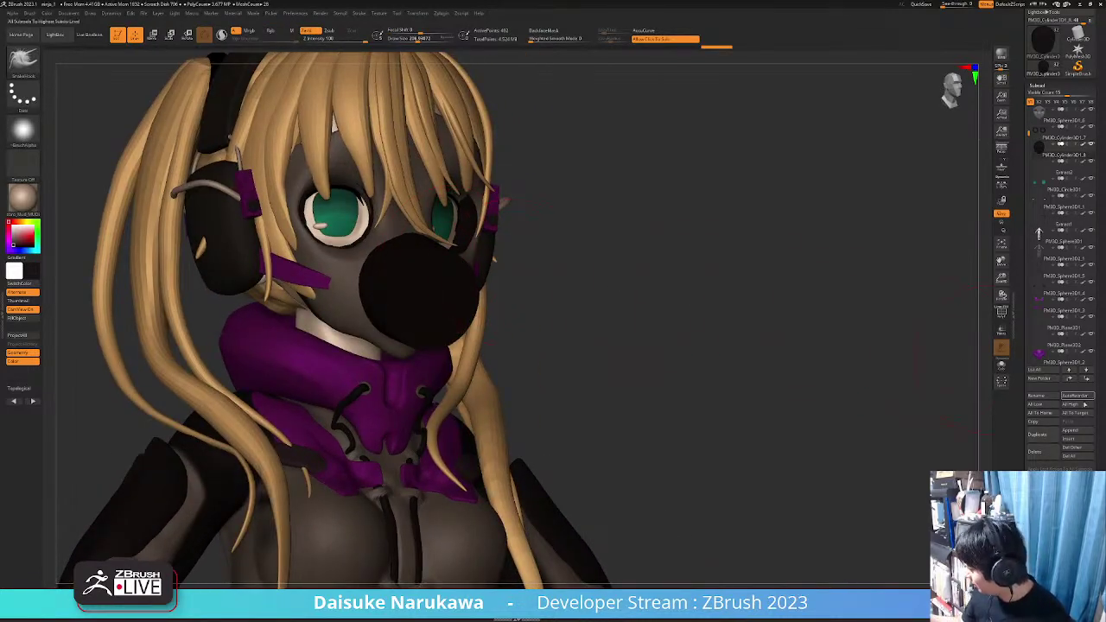
click(1078, 440)
click(897, 469)
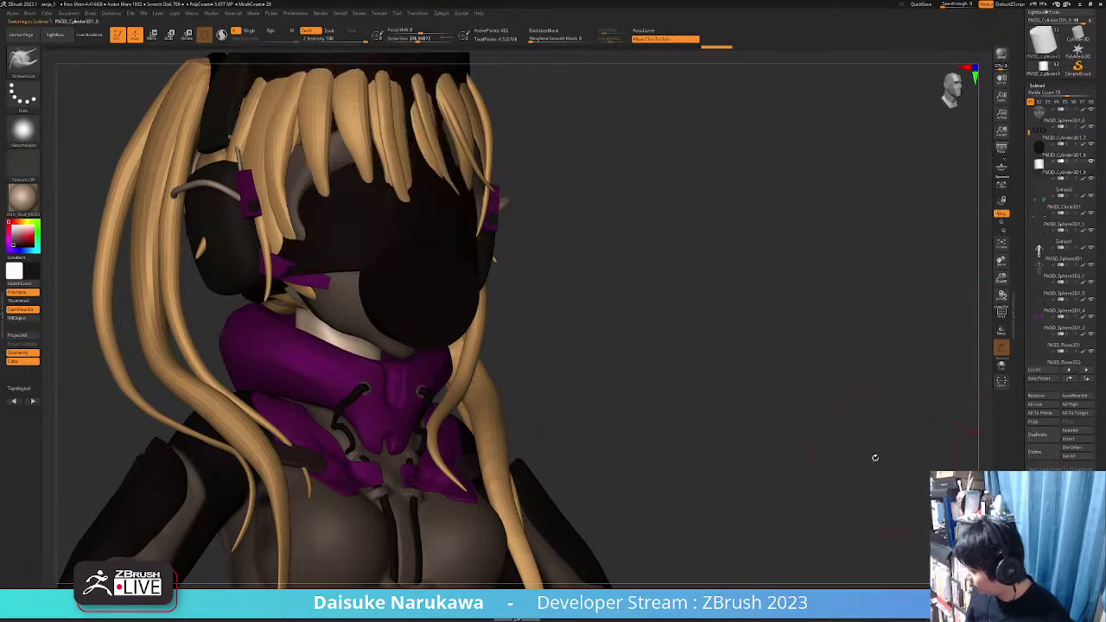
shift+drag(874, 457, 735, 445)
alt+drag(734, 445, 506, 360)
click(153, 36)
alt+drag(165, 95, 168, 164)
drag(169, 164, 165, 192)
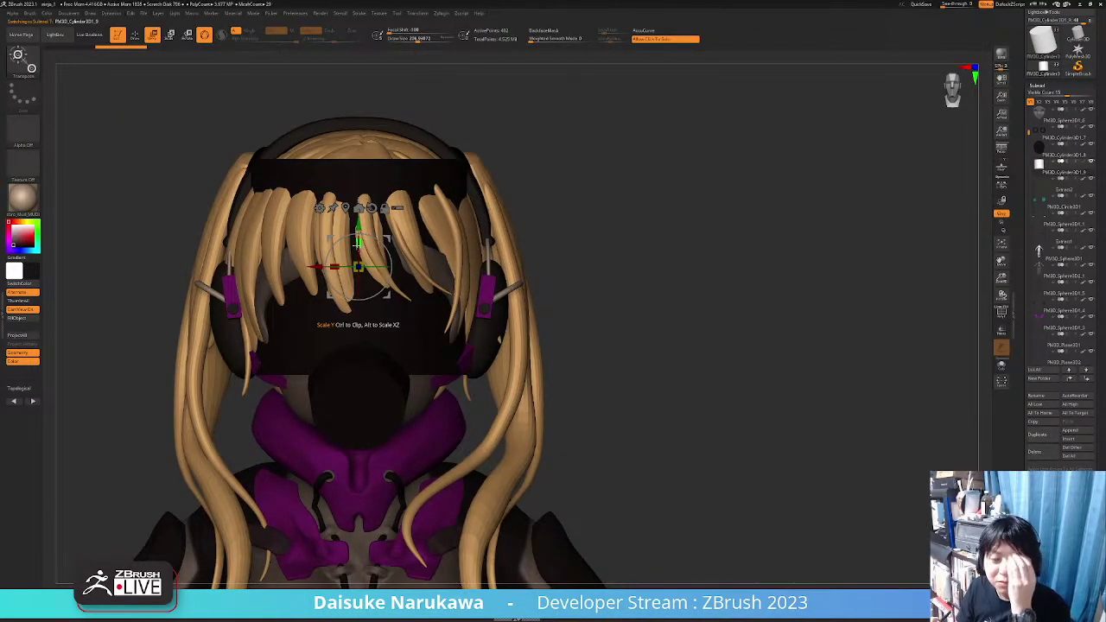
Move and tilt the new cylinder beside the mask on the character's right, and scale it down into a thin disc
drag(388, 252, 184, 397)
drag(269, 407, 292, 429)
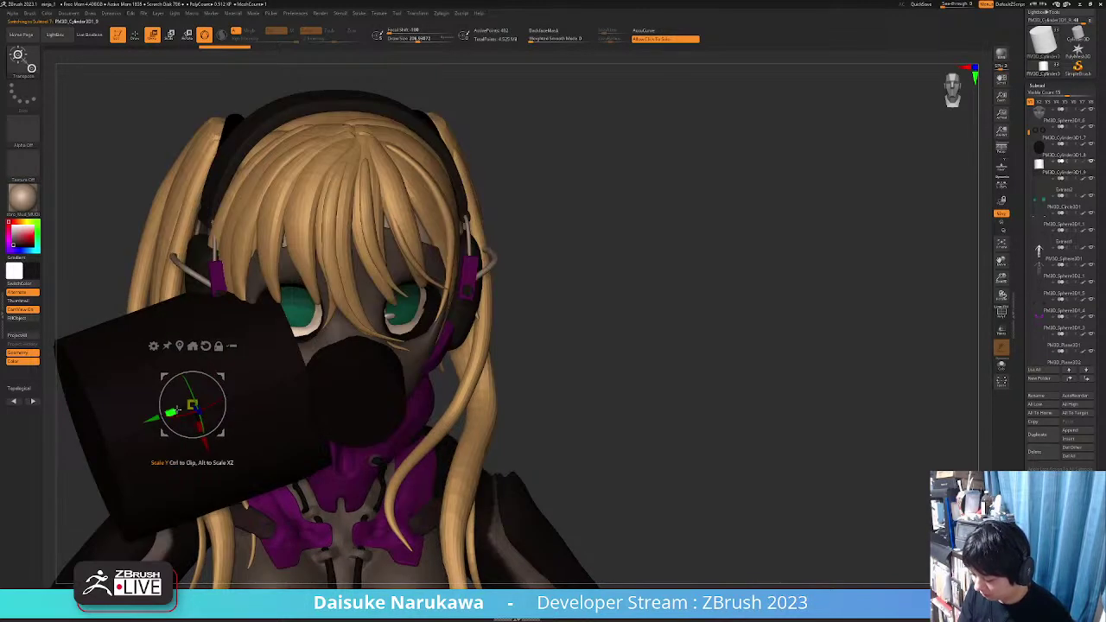
drag(175, 410, 200, 406)
right_drag(112, 406, 162, 407)
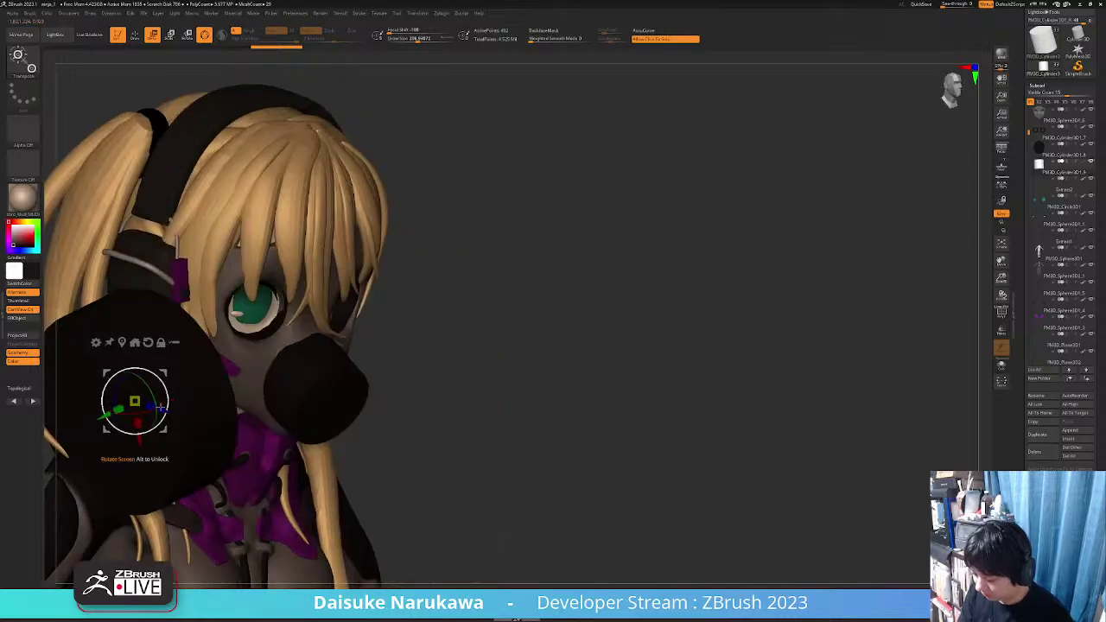
drag(135, 401, 100, 407)
shift+right_drag(180, 382, 194, 382)
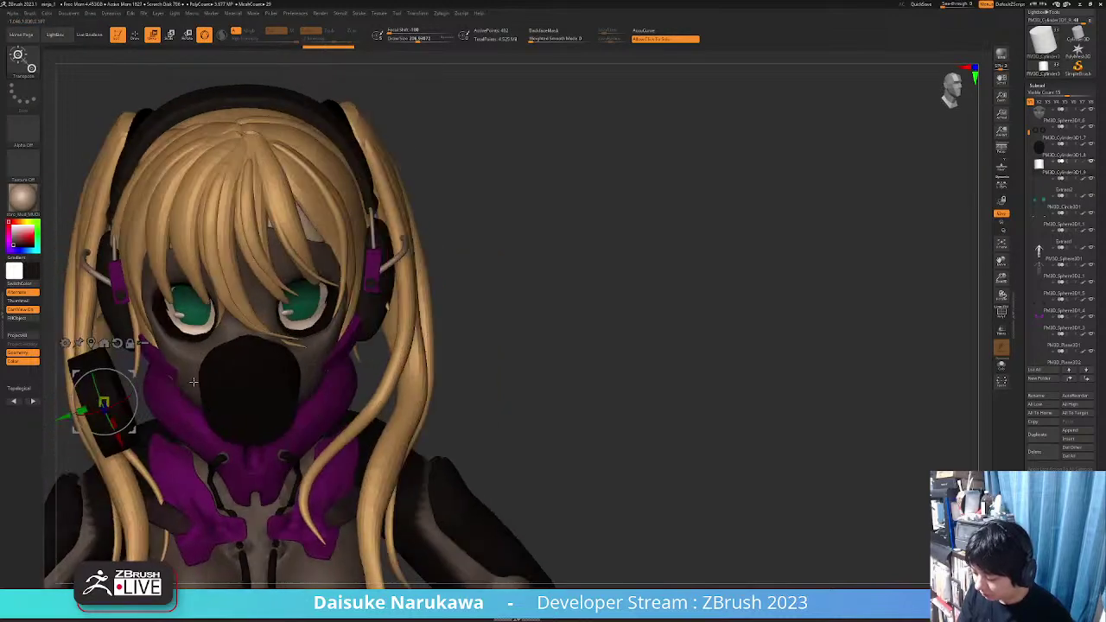
drag(193, 381, 273, 397)
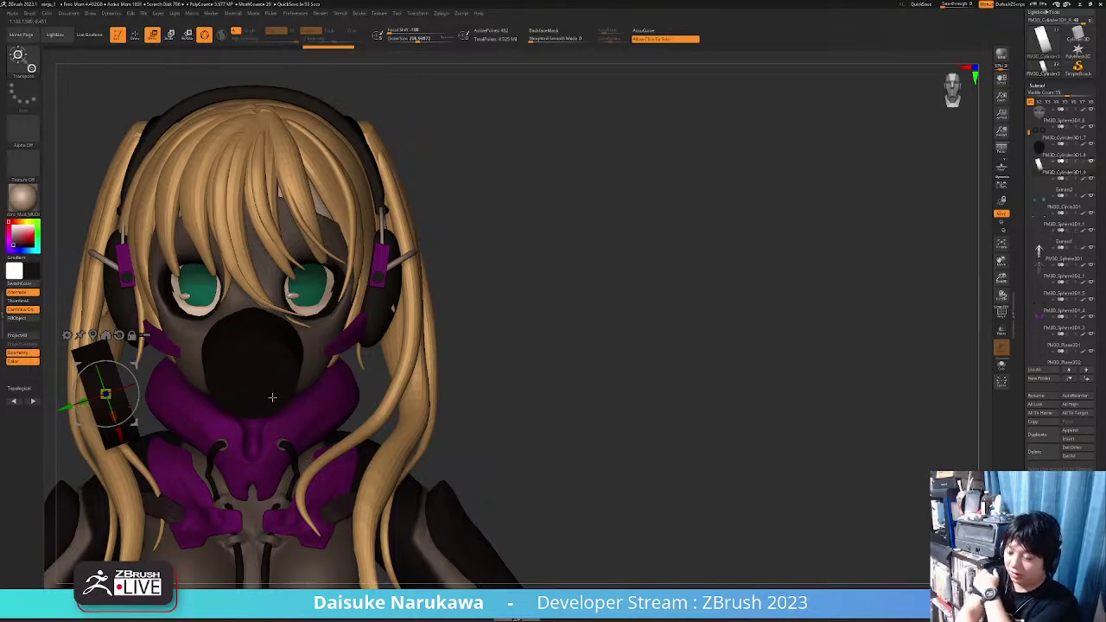
drag(272, 396, 433, 338)
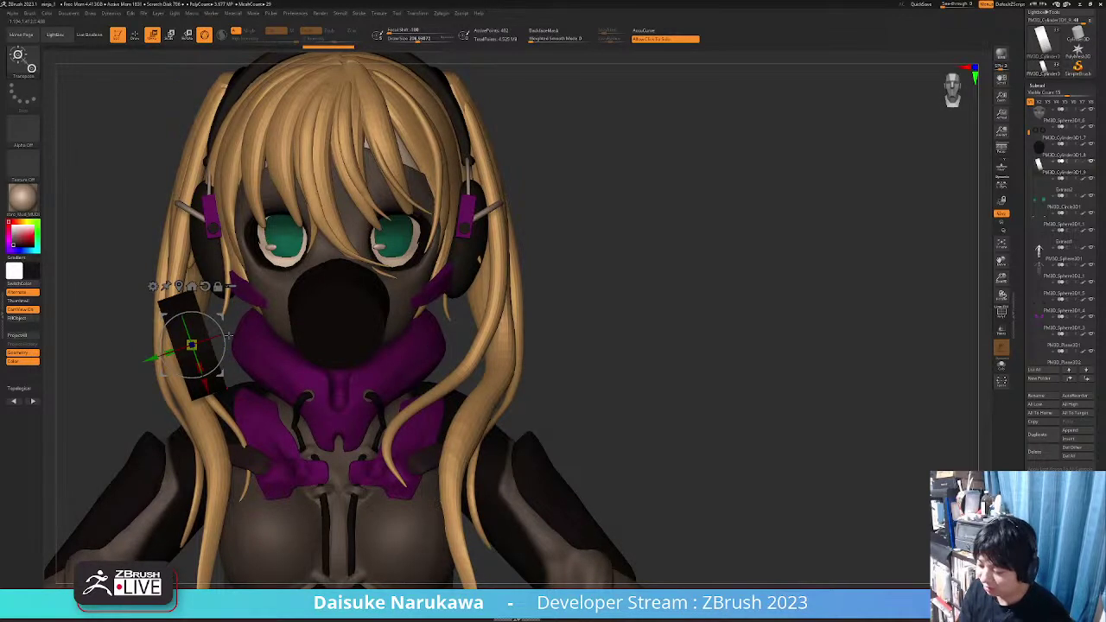
Tilt the side cylinder and move it across to the character's left side of the mouthpiece
drag(161, 328, 142, 352)
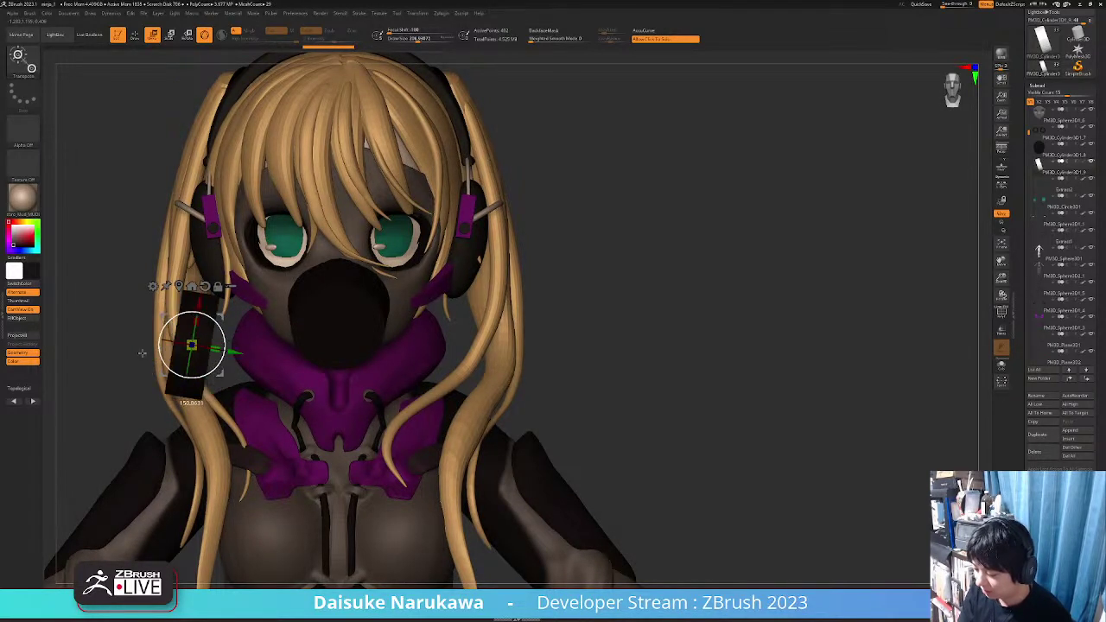
drag(221, 317, 434, 313)
right_drag(471, 311, 347, 318)
drag(508, 309, 415, 300)
right_drag(344, 320, 441, 324)
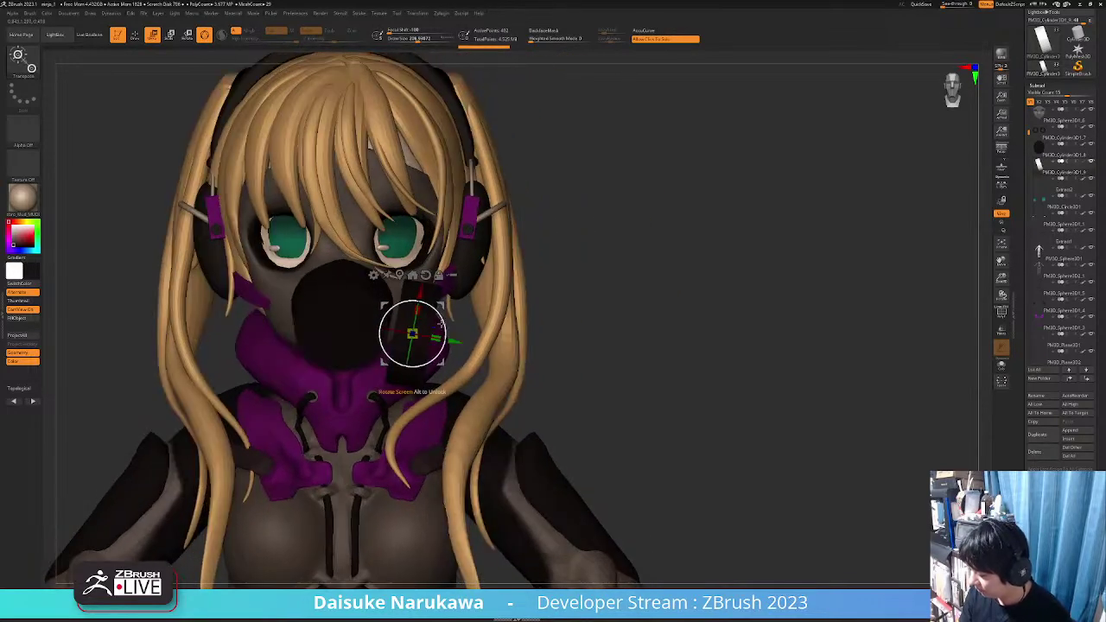
Thicken the side cylinder along its Y axis and shift it slightly outward from the mouthpiece
drag(444, 317, 450, 316)
ctrl+right_drag(444, 319, 441, 354)
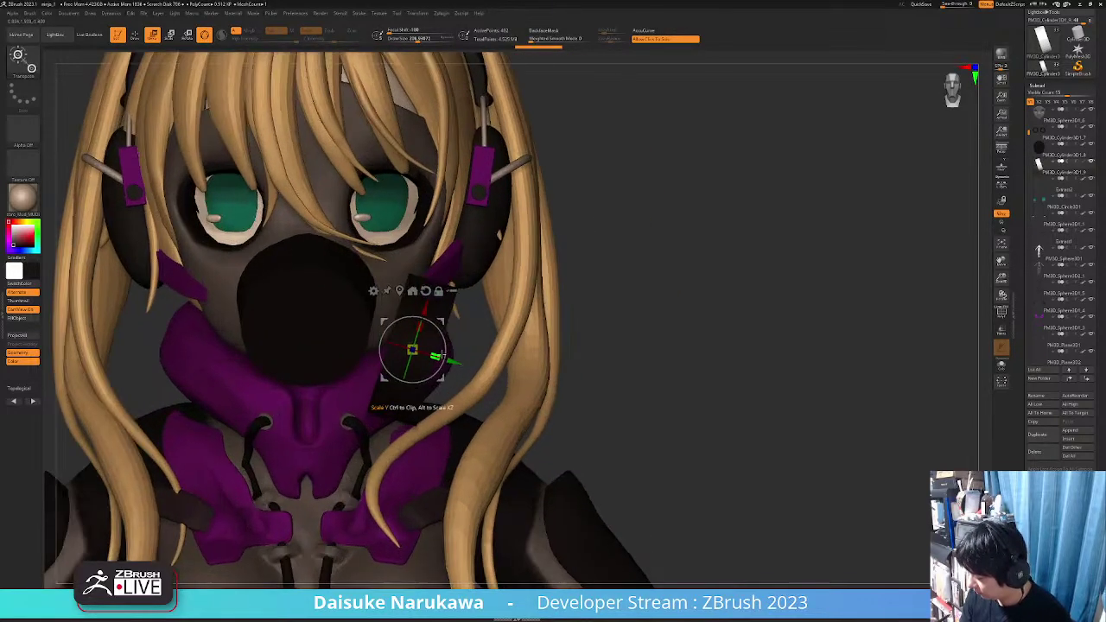
drag(408, 344, 471, 365)
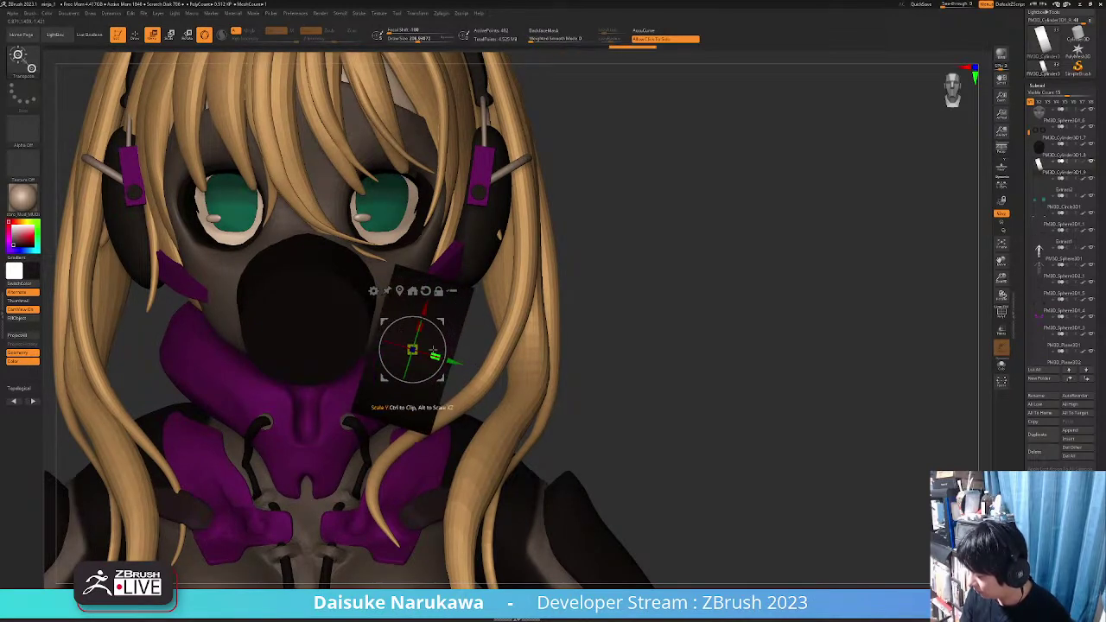
drag(441, 323, 451, 317)
ctrl+right_drag(454, 320, 460, 353)
drag(460, 352, 430, 320)
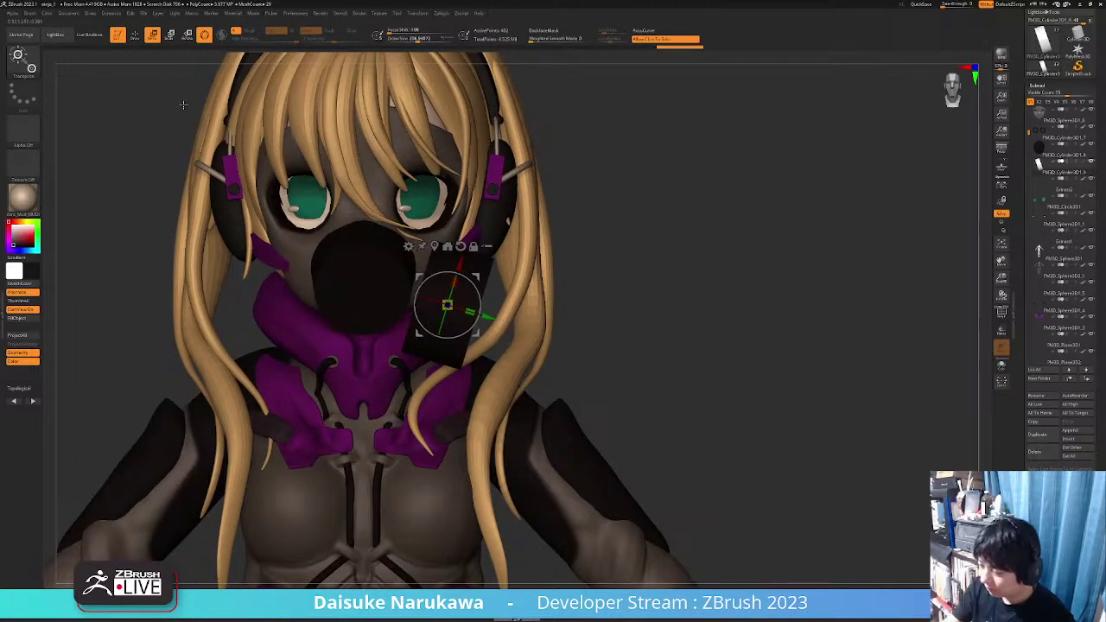
Fill the mouthpiece and side cylinders with a grey-brown colour matching the mask
click(136, 35)
mouse_move(395, 285)
alt+right_down()
mouse_move(412, 347)
mouse_move(471, 353)
alt+right_up()
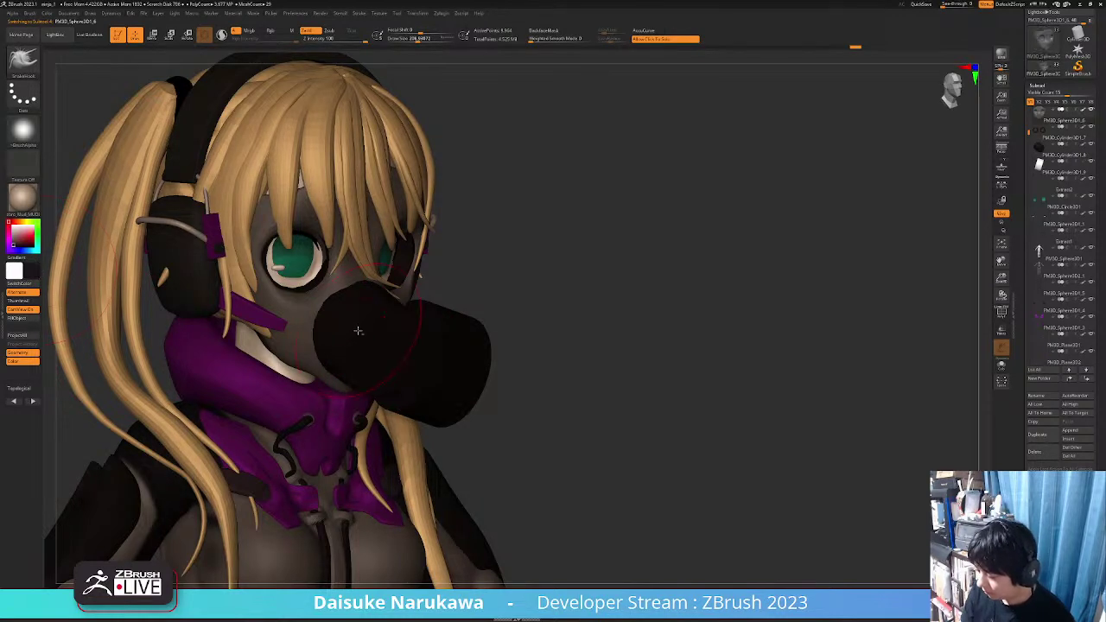
click(28, 318)
right_drag(451, 363, 390, 361)
alt+click(460, 363)
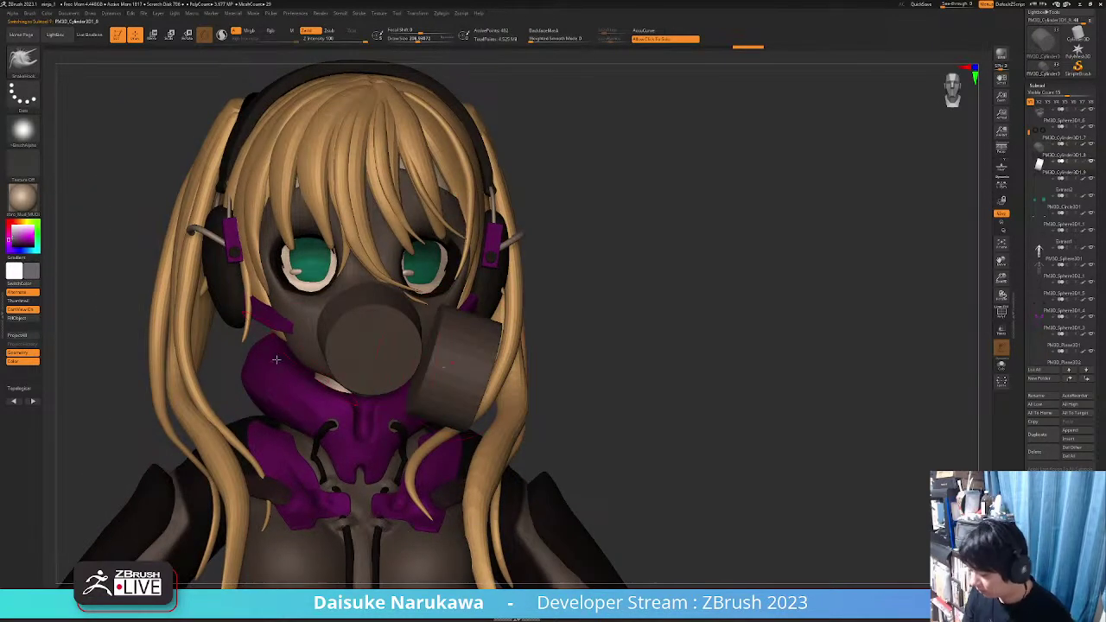
Duplicate the side cylinder, then shrink and shift the copy toward the mouthpiece to form a narrower connector
drag(474, 378, 650, 316)
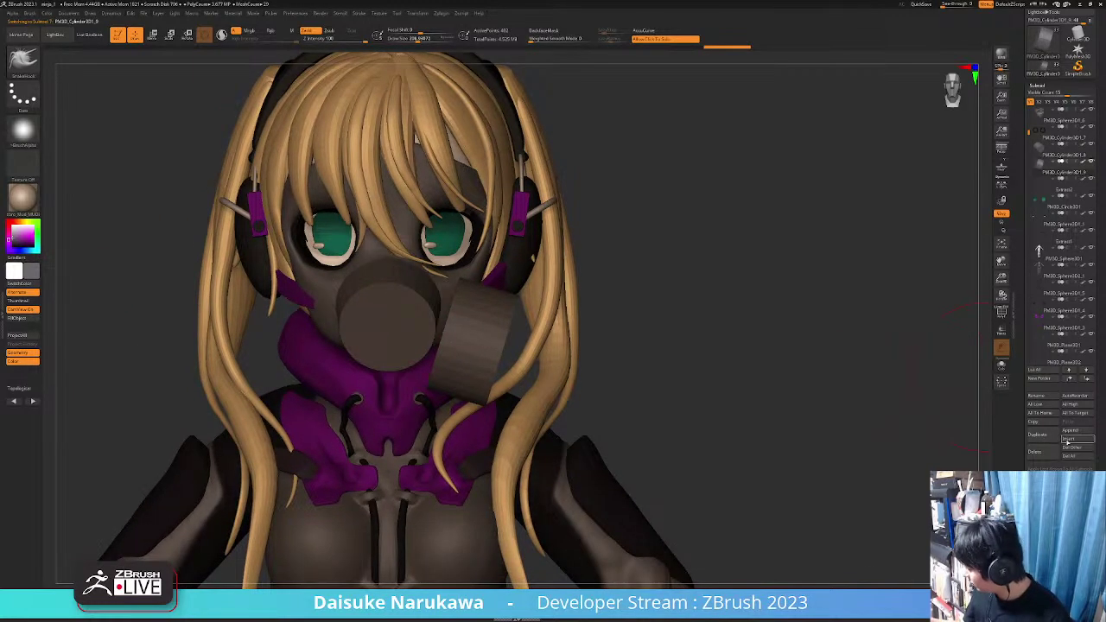
click(1050, 437)
click(155, 36)
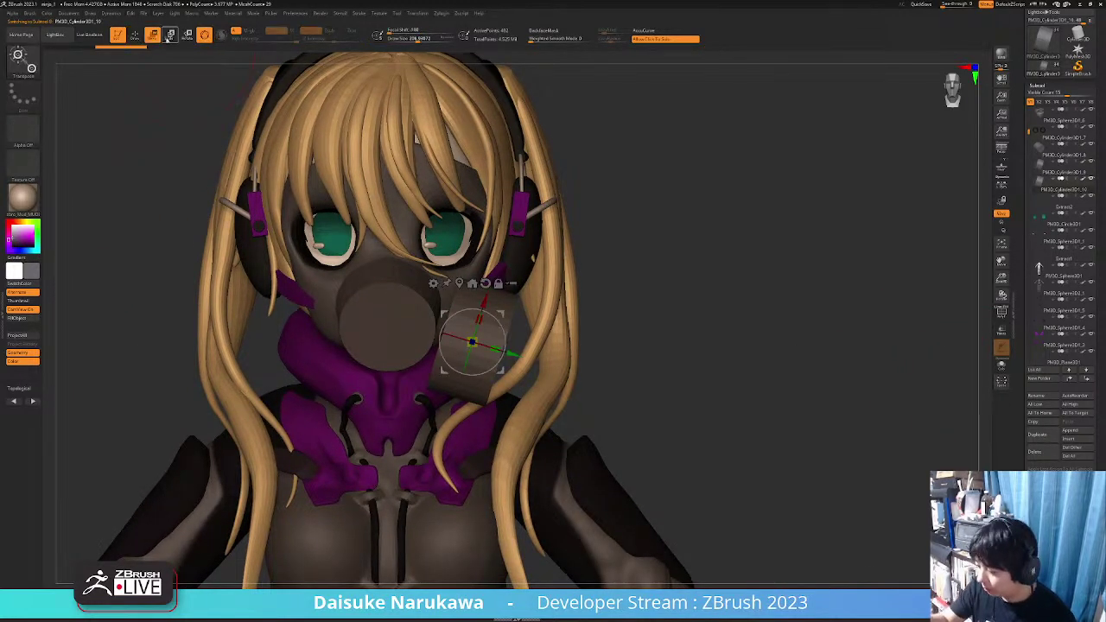
drag(511, 354, 466, 339)
right_drag(467, 339, 475, 348)
drag(465, 330, 474, 333)
right_drag(444, 296, 434, 342)
drag(432, 309, 431, 308)
shift+right_drag(431, 308, 436, 275)
alt+click(485, 327)
drag(514, 353, 476, 344)
mouse_move(519, 337)
ctrl+right_down()
mouse_move(523, 300)
mouse_move(506, 326)
mouse_move(480, 327)
mouse_move(547, 328)
mouse_move(467, 262)
mouse_move(462, 226)
mouse_move(489, 276)
mouse_move(446, 307)
ctrl+right_up()
key(q)
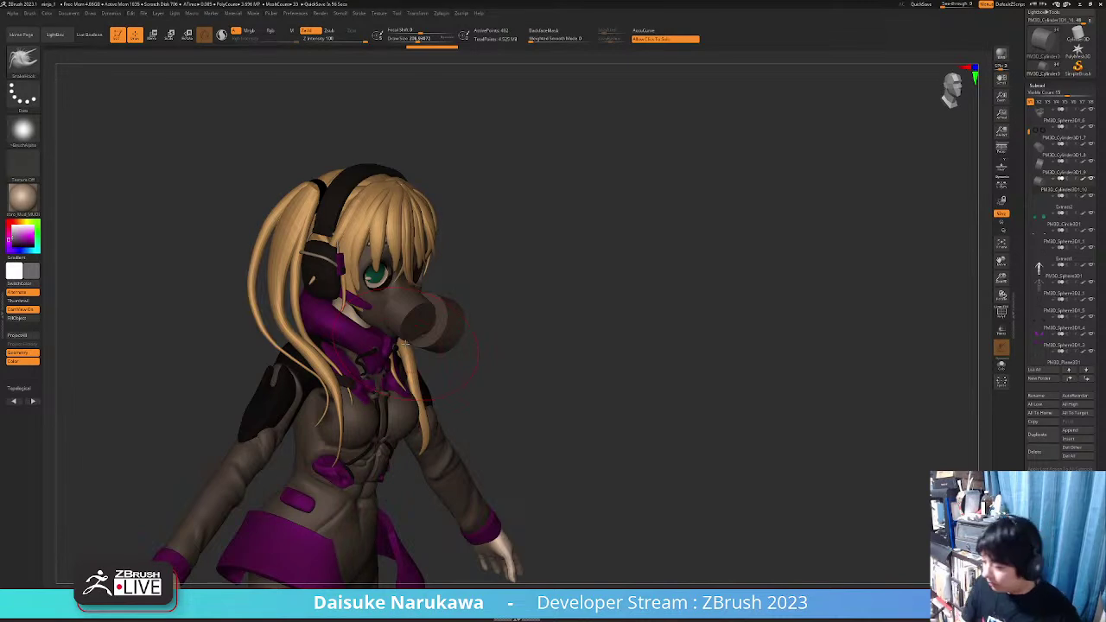
Examine the mask, eye openings and side cylinder from the front and both sides
right_drag(405, 343, 363, 359)
alt+click(443, 252)
mouse_move(443, 253)
alt+right_down()
mouse_move(434, 271)
mouse_move(426, 264)
mouse_move(441, 258)
alt+right_up()
alt+click(448, 269)
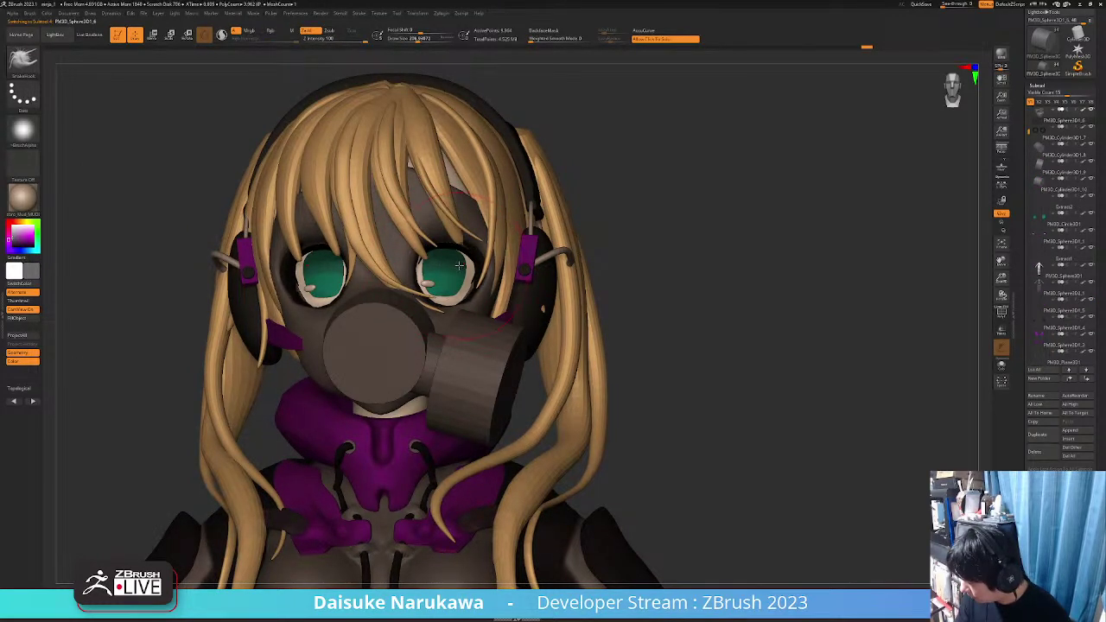
right_drag(461, 263, 497, 275)
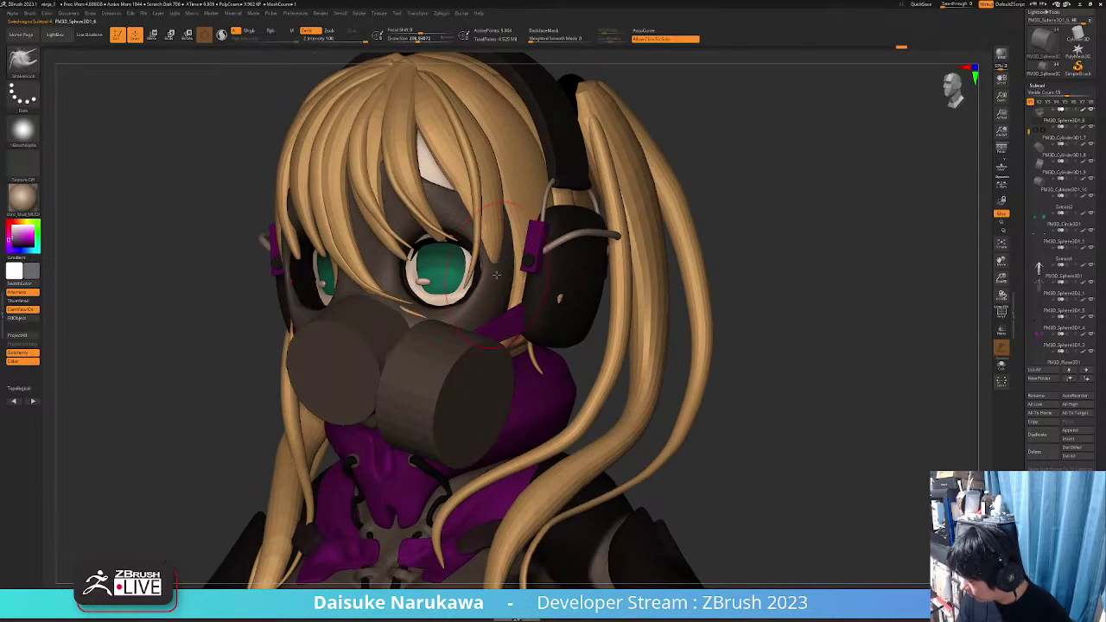
mouse_move(536, 218)
right_down()
mouse_move(480, 232)
mouse_move(467, 207)
mouse_move(461, 280)
mouse_move(486, 282)
mouse_move(397, 333)
mouse_move(383, 296)
right_up()
mouse_move(383, 346)
right_down()
mouse_move(413, 299)
mouse_move(467, 292)
mouse_move(416, 295)
mouse_move(401, 223)
mouse_move(346, 201)
right_up()
Select the eye rings and adjust their depth on the mask along the front-to-back axis
key(alt+s)
ctrl+shift+click(419, 306)
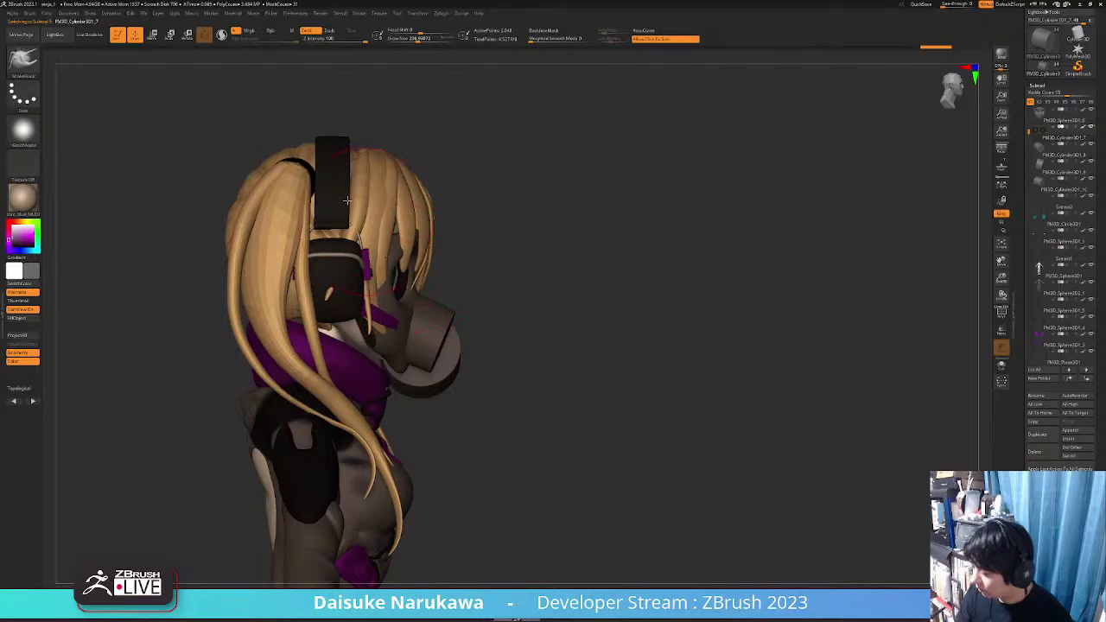
click(156, 36)
ctrl+right_drag(386, 268, 389, 333)
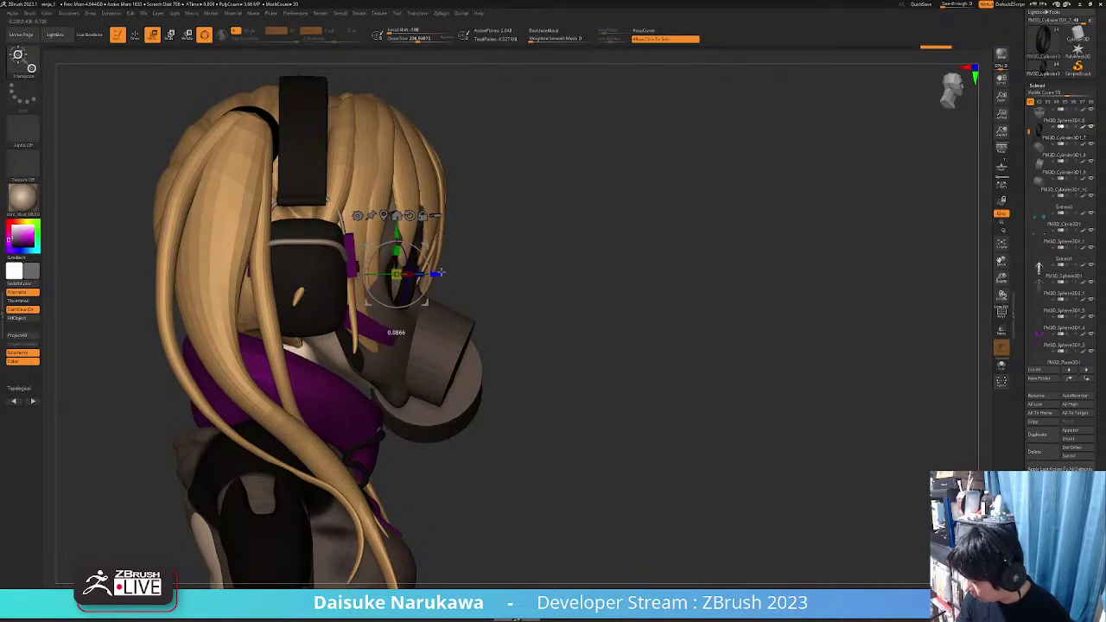
right_drag(495, 279, 452, 287)
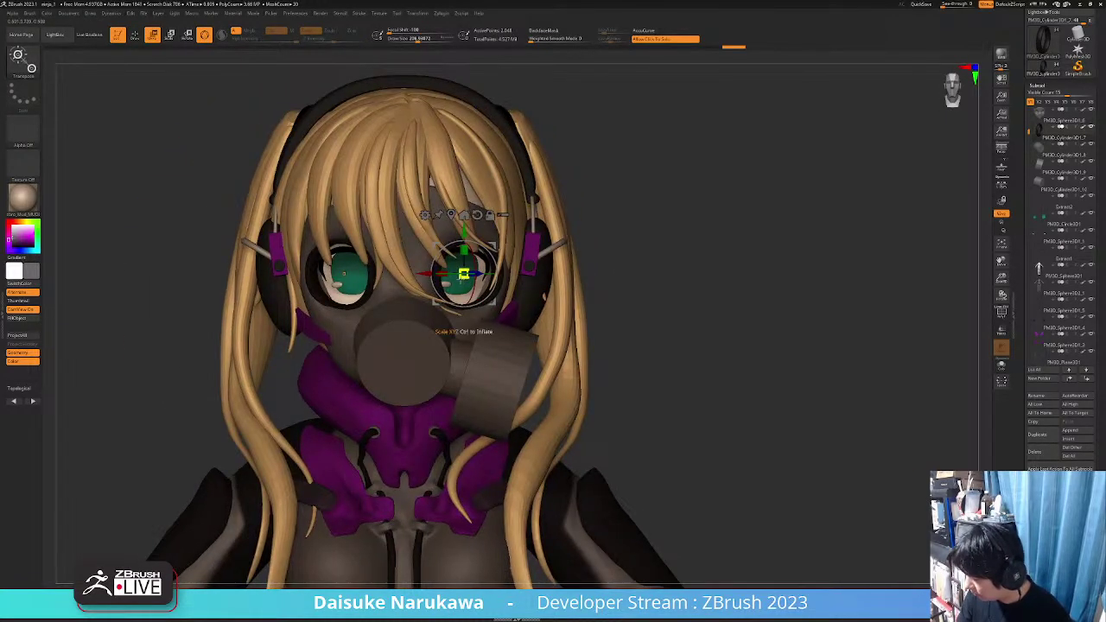
click(137, 36)
right_drag(309, 192, 370, 207)
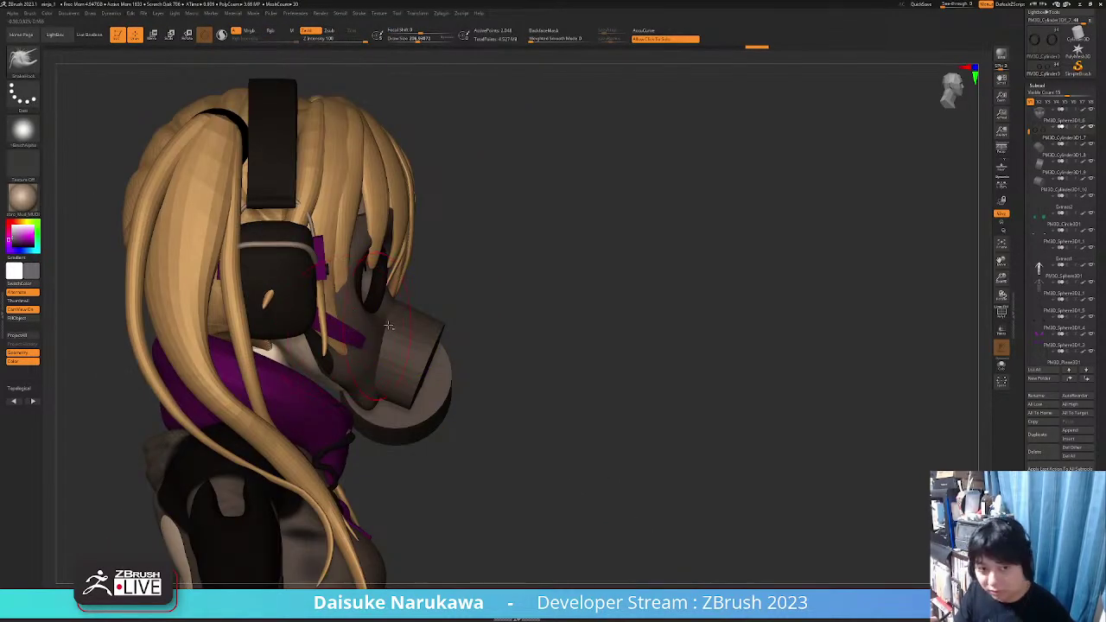
right_drag(379, 334, 433, 269)
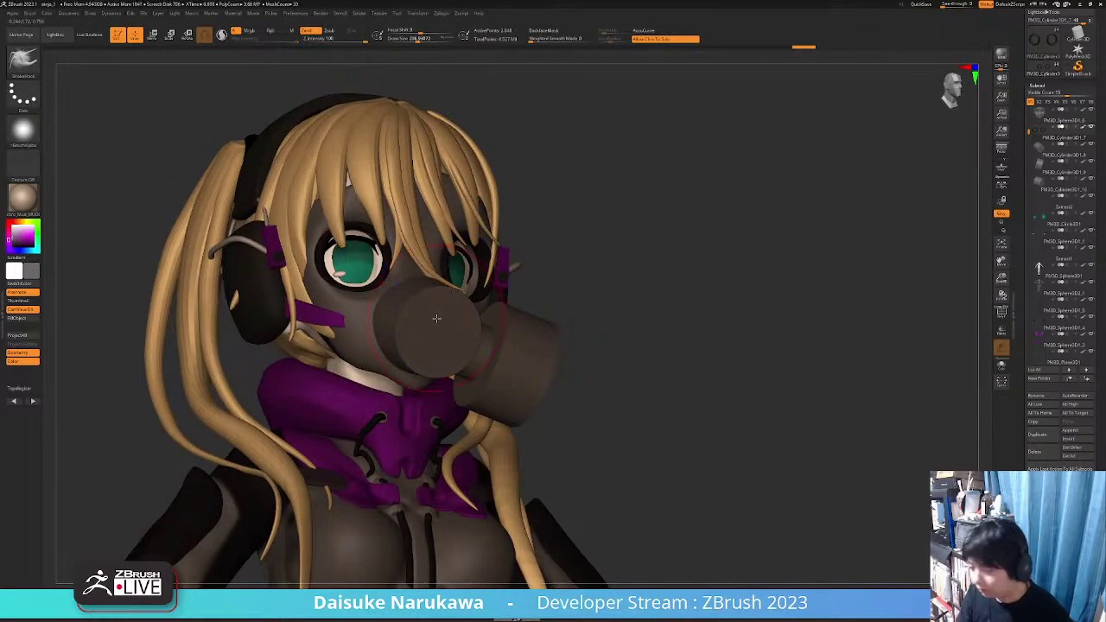
Fill the full-face mask with black
mouse_move(436, 319)
right_down()
mouse_move(411, 338)
mouse_move(420, 251)
mouse_move(417, 325)
right_up()
alt+click(409, 328)
alt+click(411, 327)
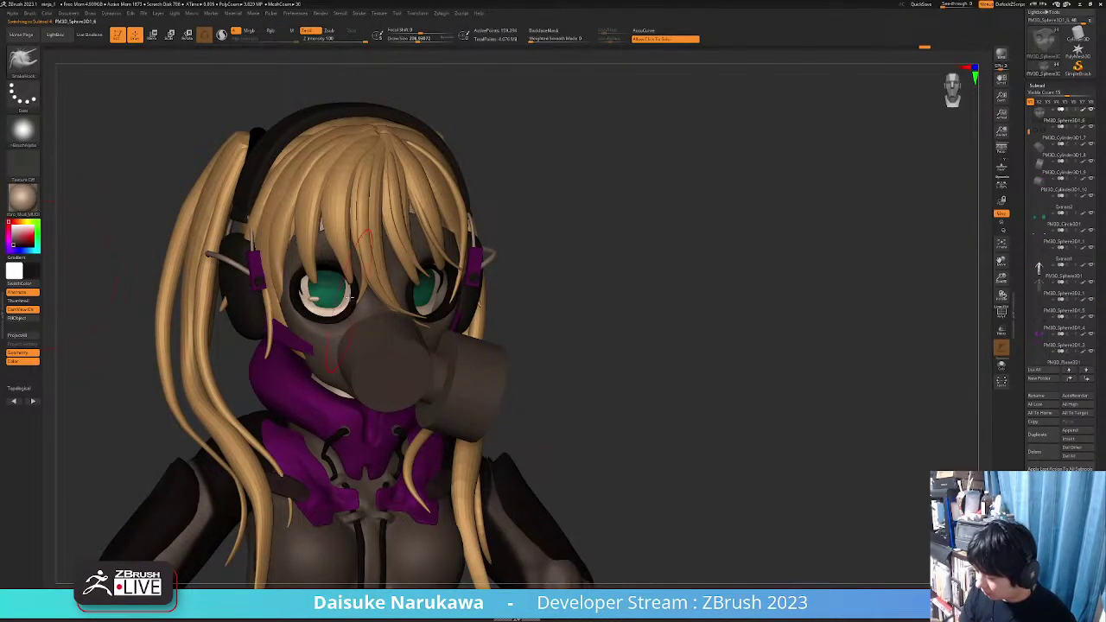
click(47, 13)
click(66, 166)
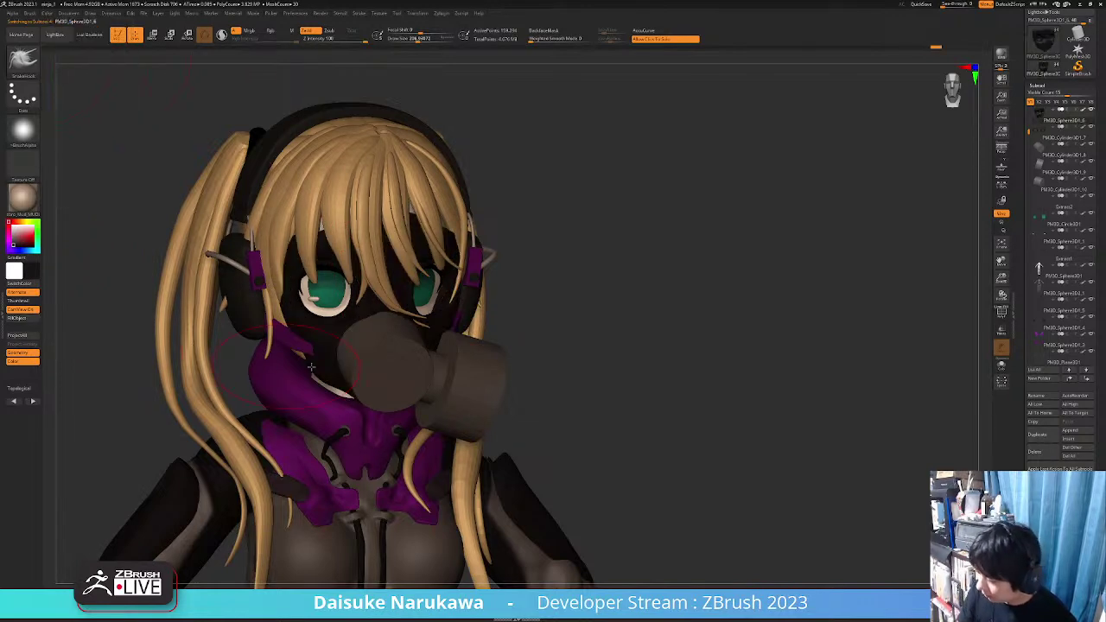
Refill the full-face mask with a dark grey colour and select the mouthpiece cylinder
right_drag(422, 344, 361, 391)
mouse_move(360, 392)
mouse_down()
mouse_move(328, 380)
mouse_move(357, 377)
mouse_up()
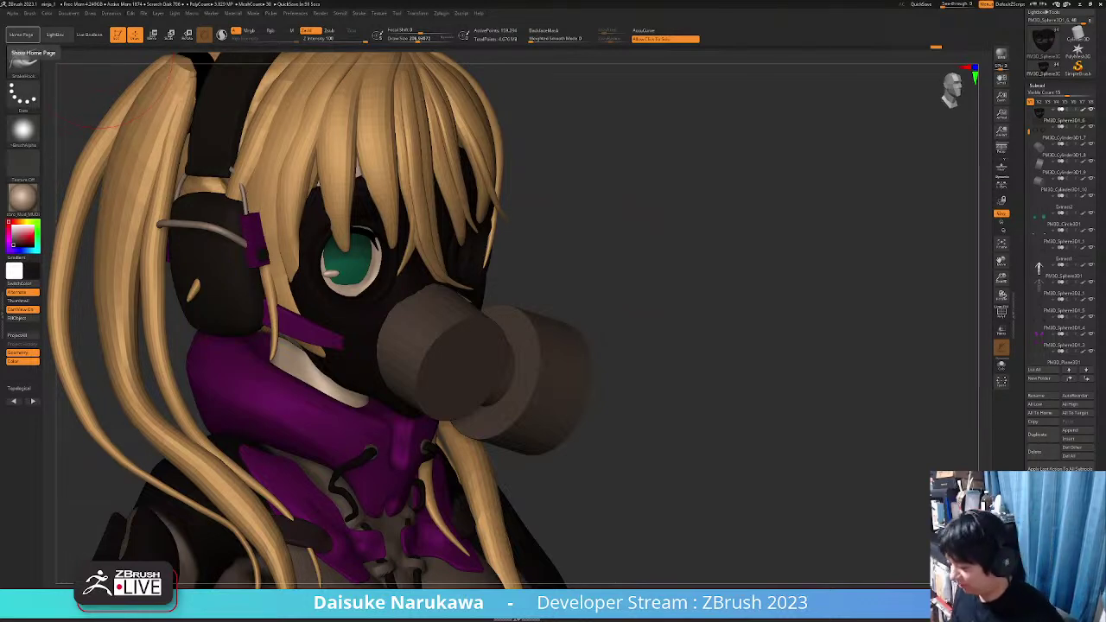
right_drag(603, 360, 488, 382)
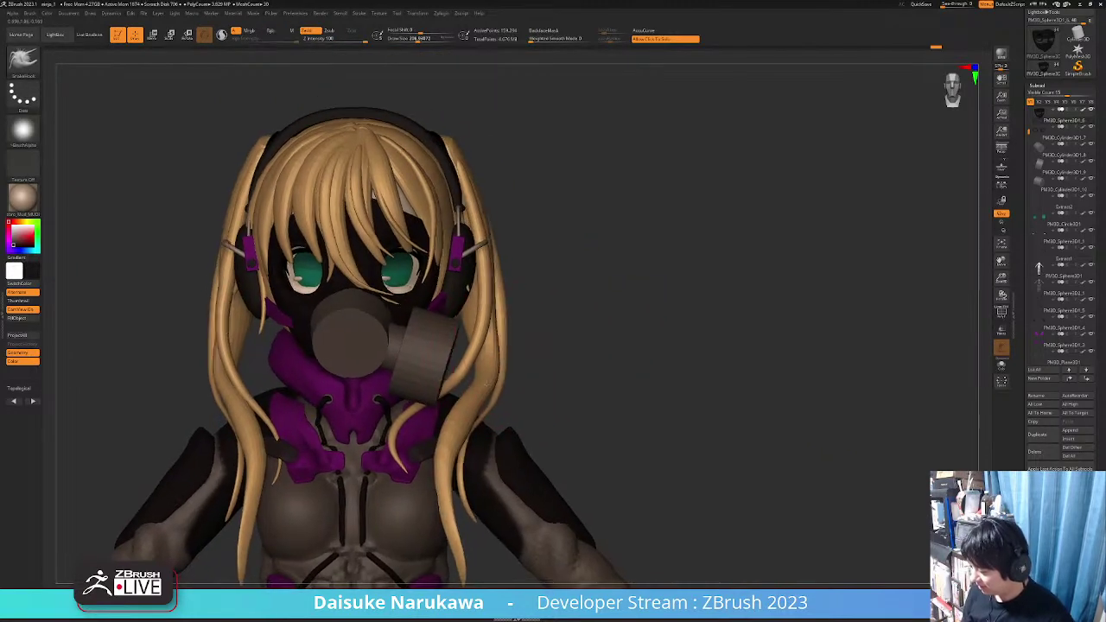
drag(487, 383, 512, 357)
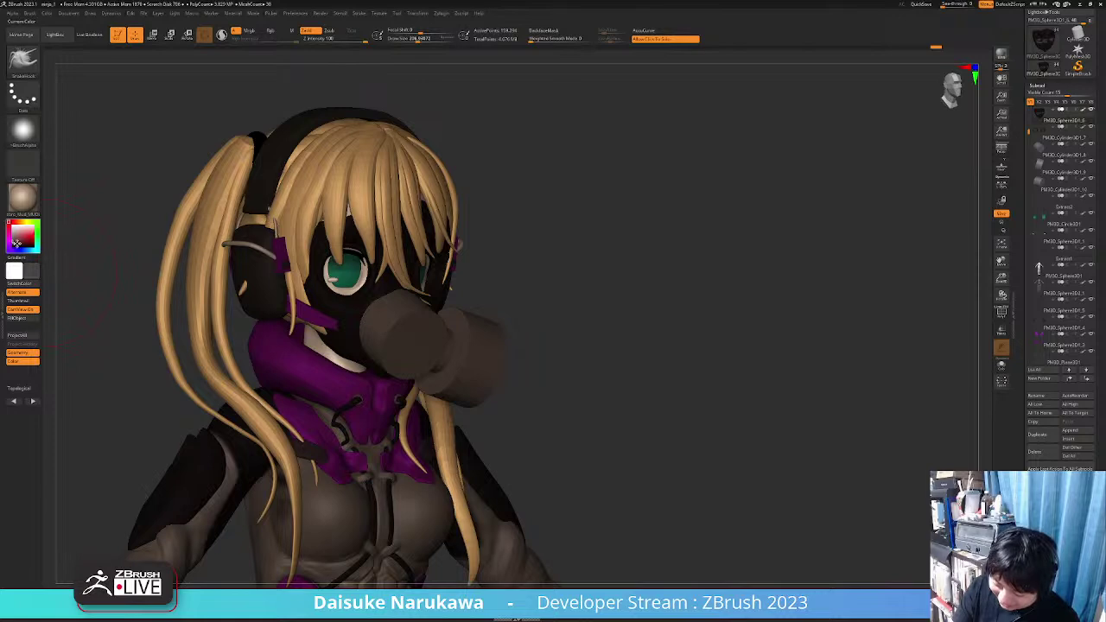
click(18, 318)
ctrl+right_drag(406, 208, 376, 279)
alt+click(370, 287)
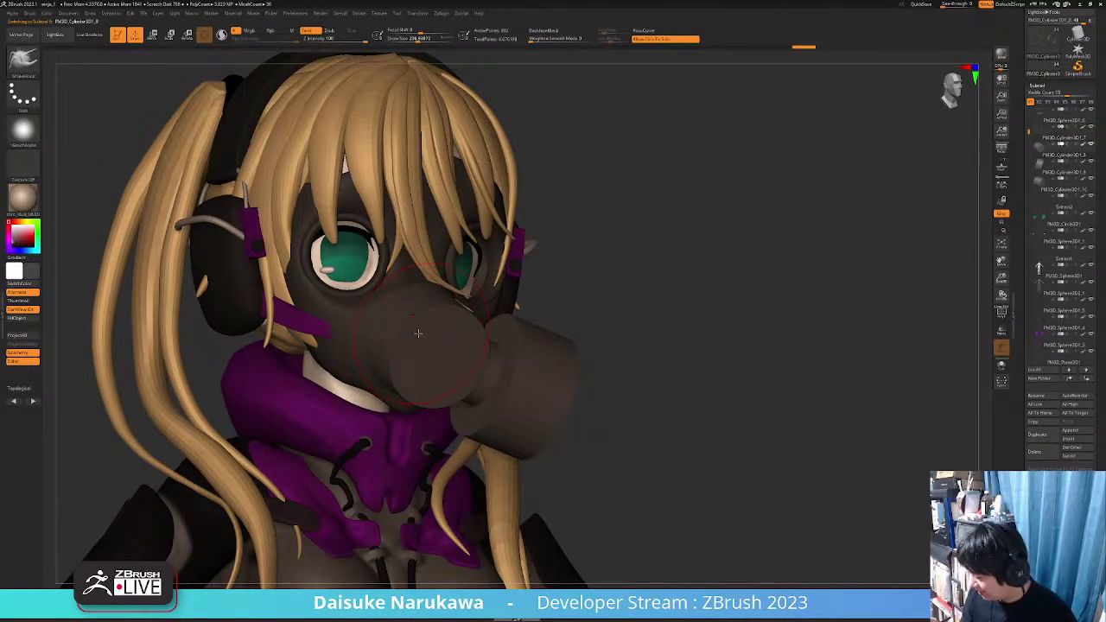
Fill the gas mask's front cylinder and side canister with the current colour
right_drag(418, 333, 356, 344)
click(22, 318)
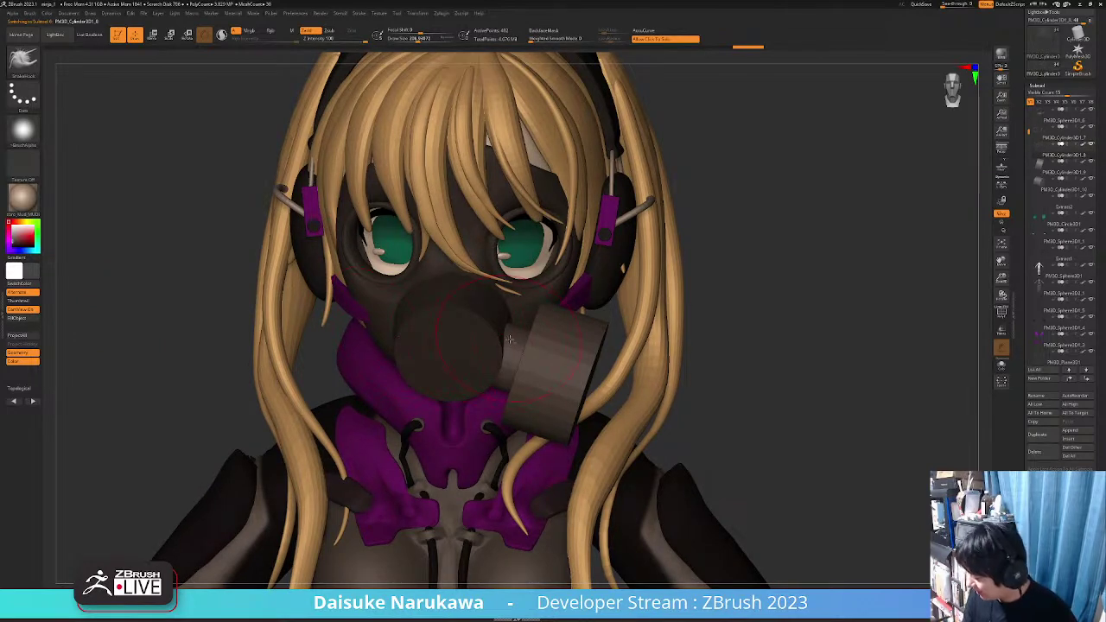
click(33, 318)
ctrl+right_drag(415, 372, 490, 350)
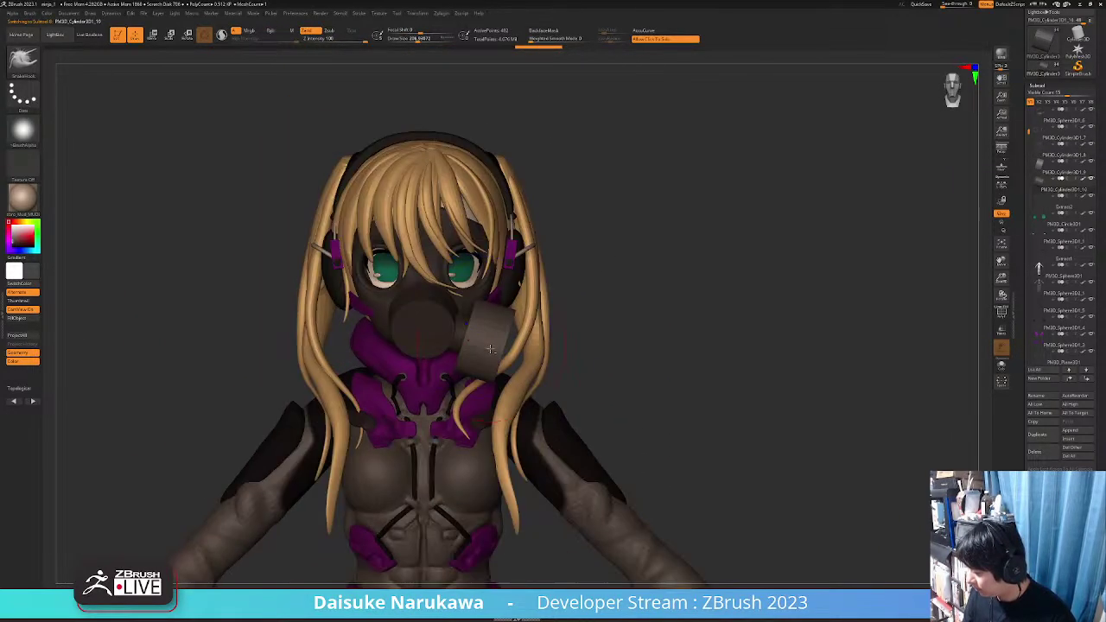
Select the full face mask and isolate it to examine its shape around the eyes and nose
drag(490, 348, 453, 349)
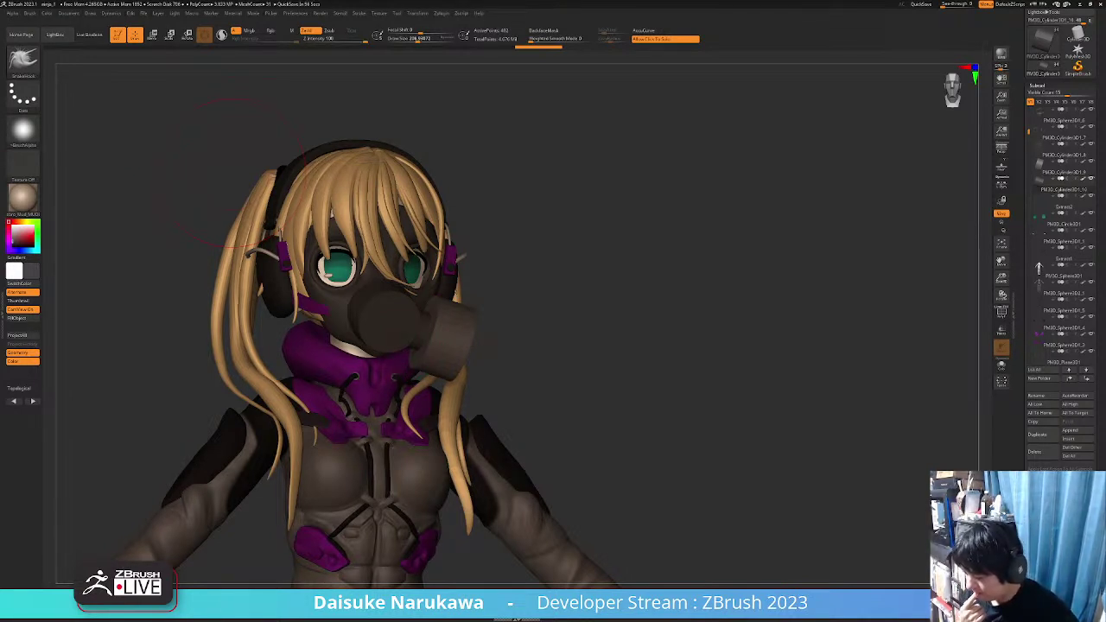
right_drag(501, 321, 462, 336)
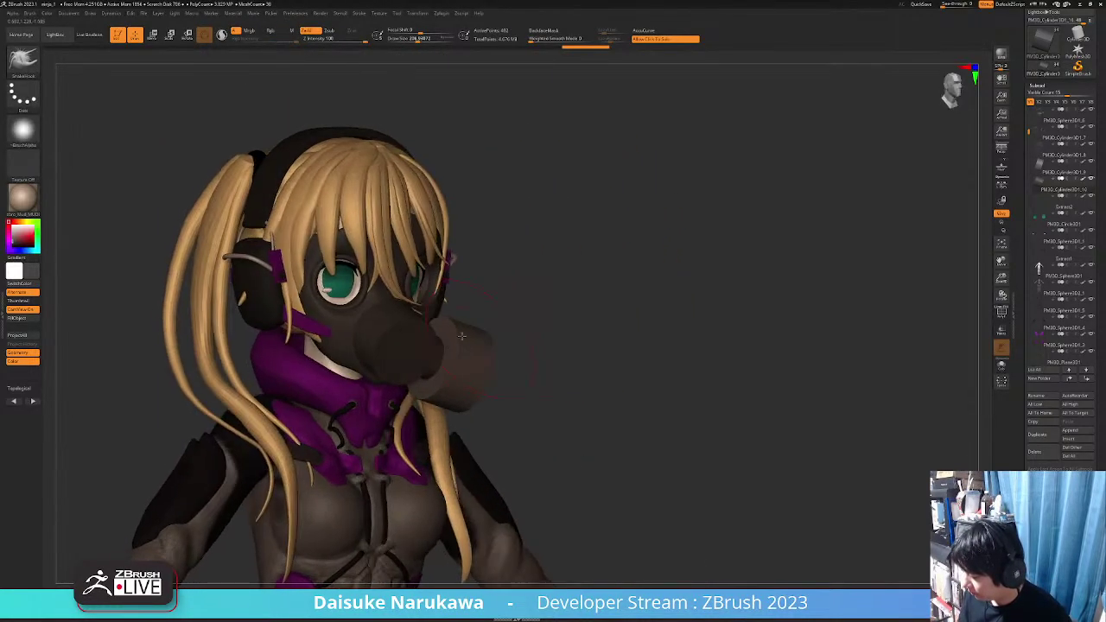
click(529, 342)
click(530, 348)
drag(530, 348, 474, 348)
alt+click(361, 317)
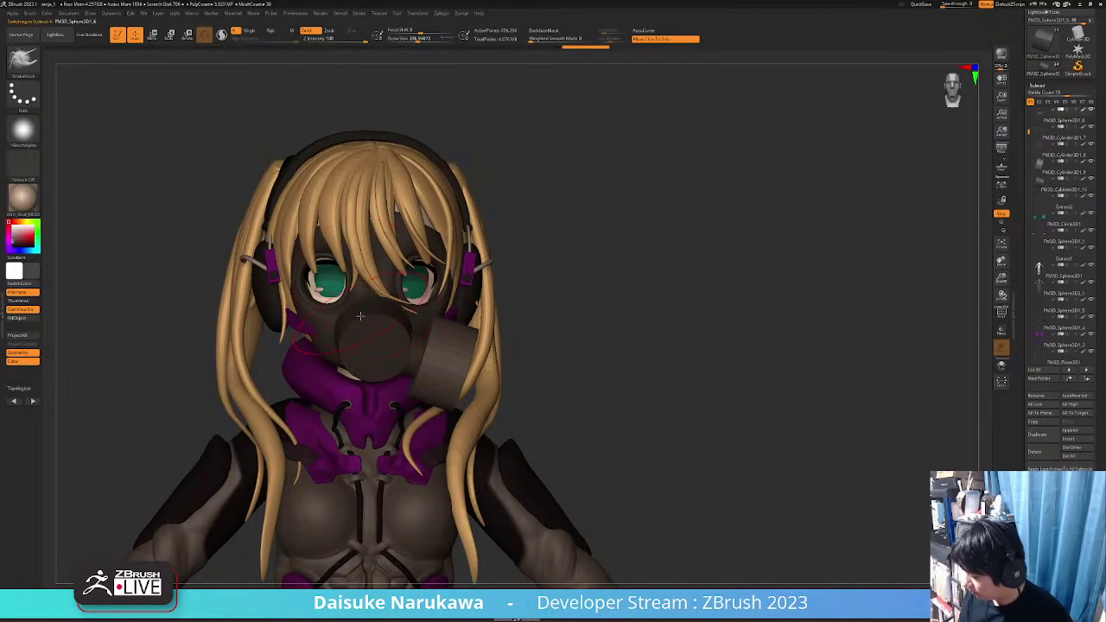
right_drag(361, 317, 447, 334)
click(476, 333)
shift+drag(479, 331, 481, 329)
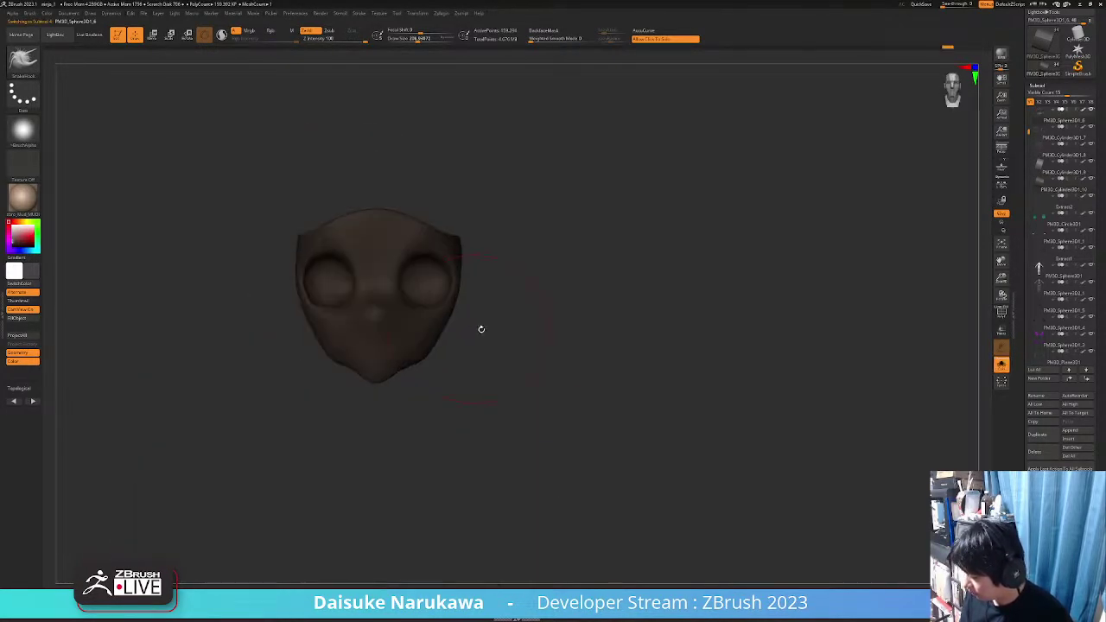
click(481, 329)
right_drag(478, 335, 489, 329)
click(519, 323)
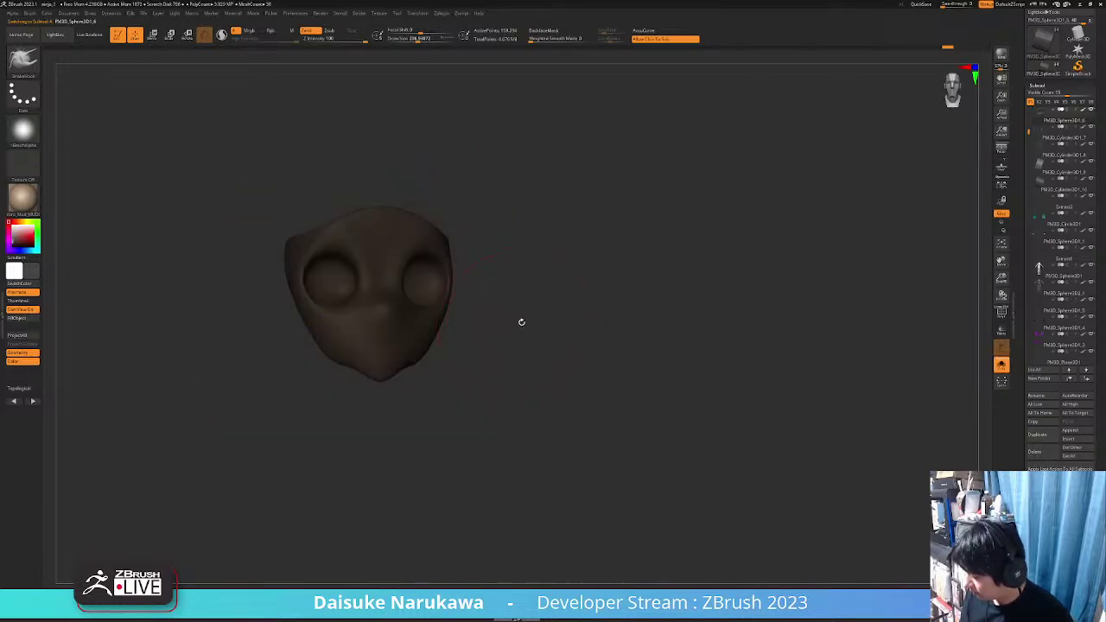
Duplicate the full face mask and try a KnifeCurve cut across the copy below the eyes
key(ctrl+shift+s)
click(24, 59)
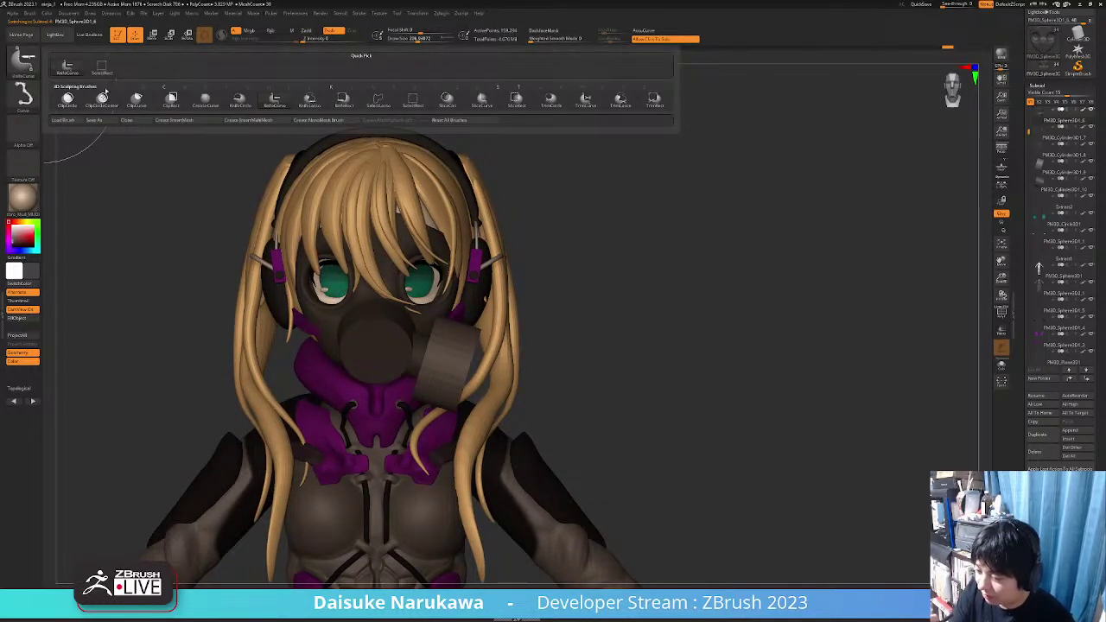
click(922, 4)
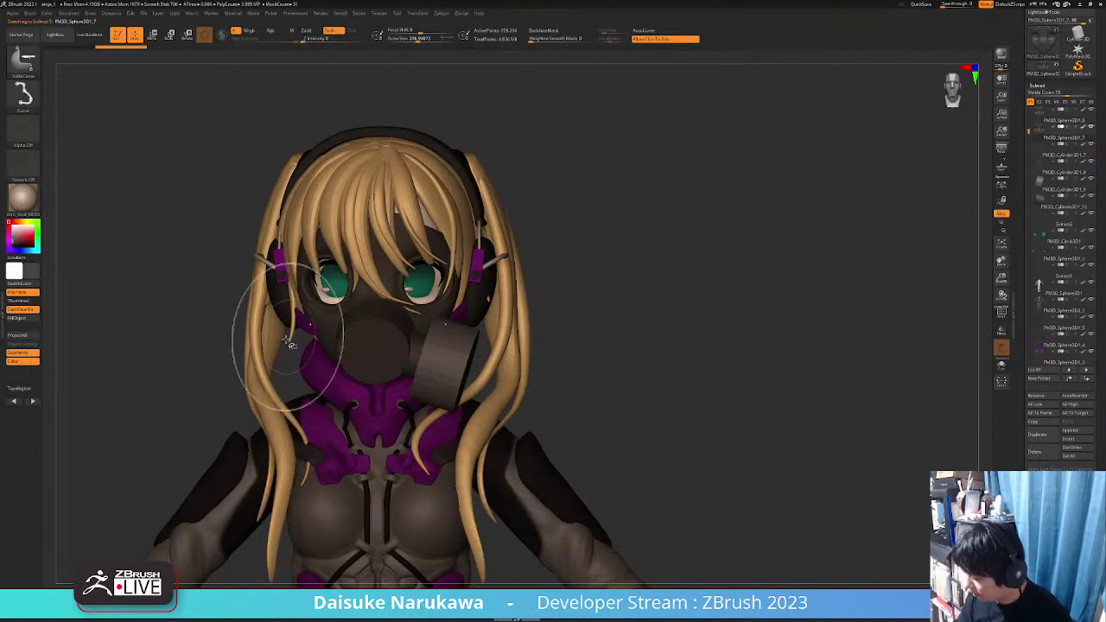
mouse_move(284, 339)
ctrl+shift+mouse_down()
mouse_move(378, 294)
mouse_move(481, 344)
ctrl+shift+mouse_up()
right_drag(478, 373, 519, 354)
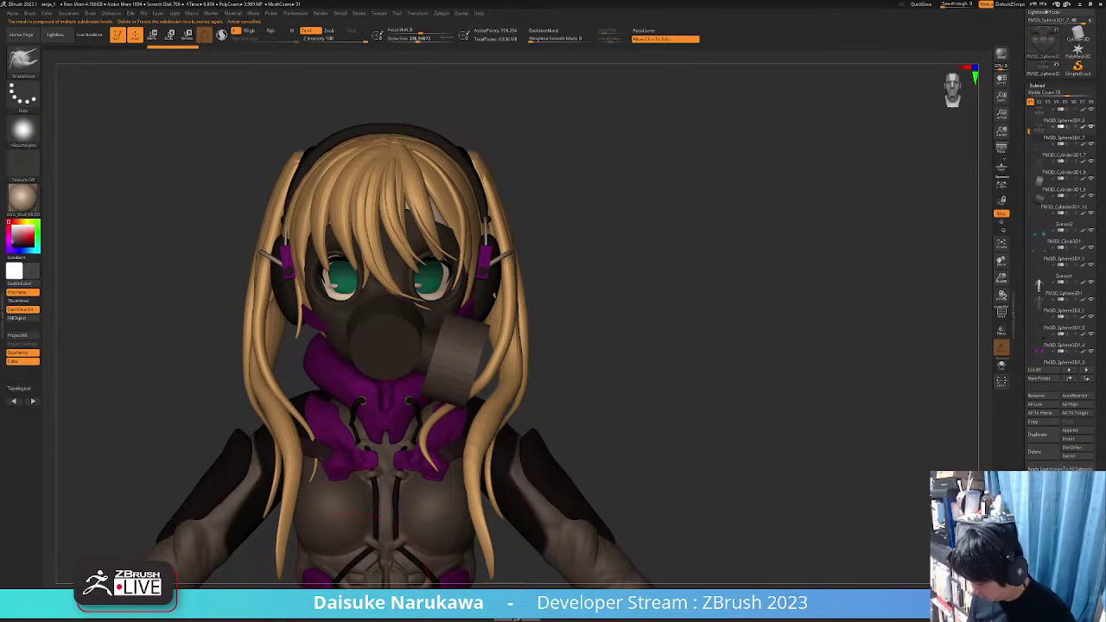
Cut away the duplicated mask's upper part below the eyes with KnifeCurve and check the remaining half mask in isolation
key(b)
key(c)
key(t)
mouse_move(292, 337)
mouse_down()
mouse_move(389, 288)
mouse_move(484, 351)
mouse_up()
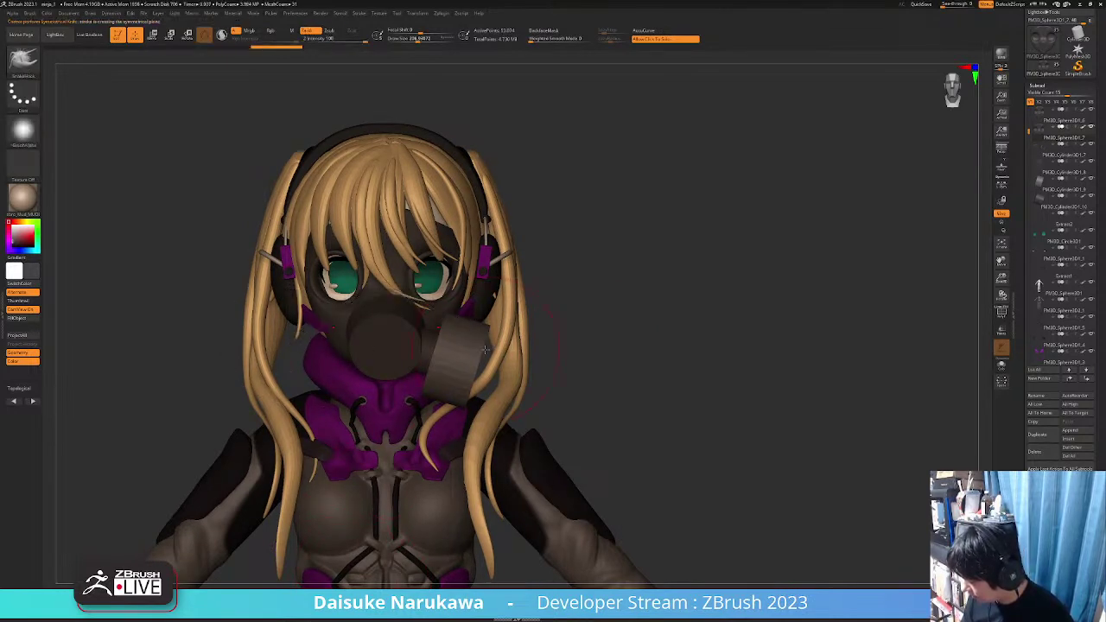
drag(483, 398, 555, 381)
key(alt+s)
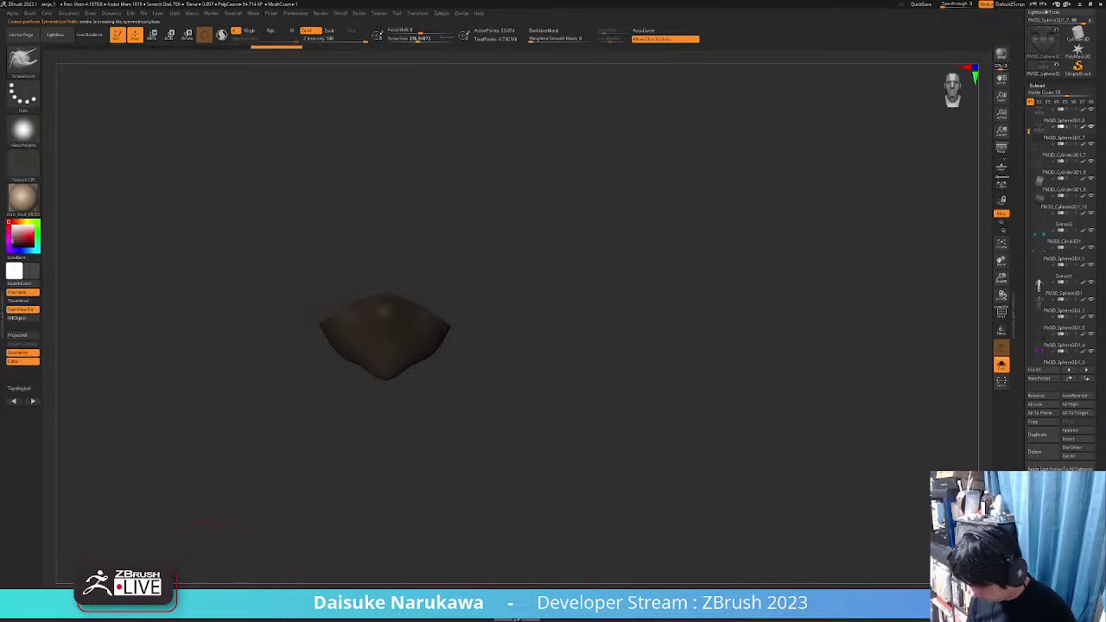
key(alt+s)
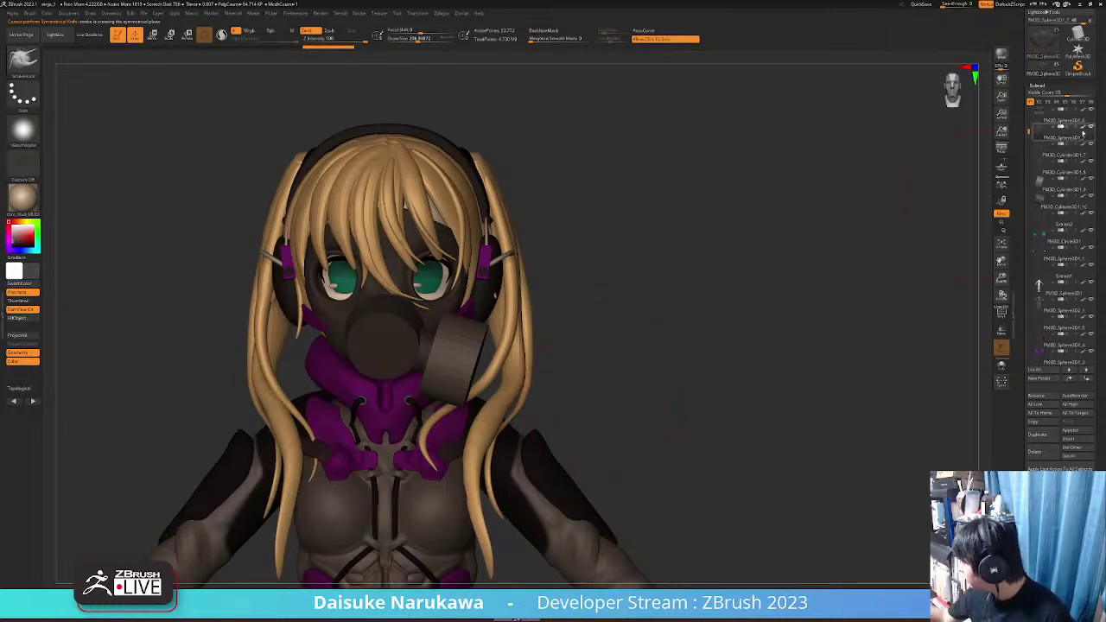
Hide the original full face mask and the round goggle rims, and select the half mask
drag(593, 321, 417, 315)
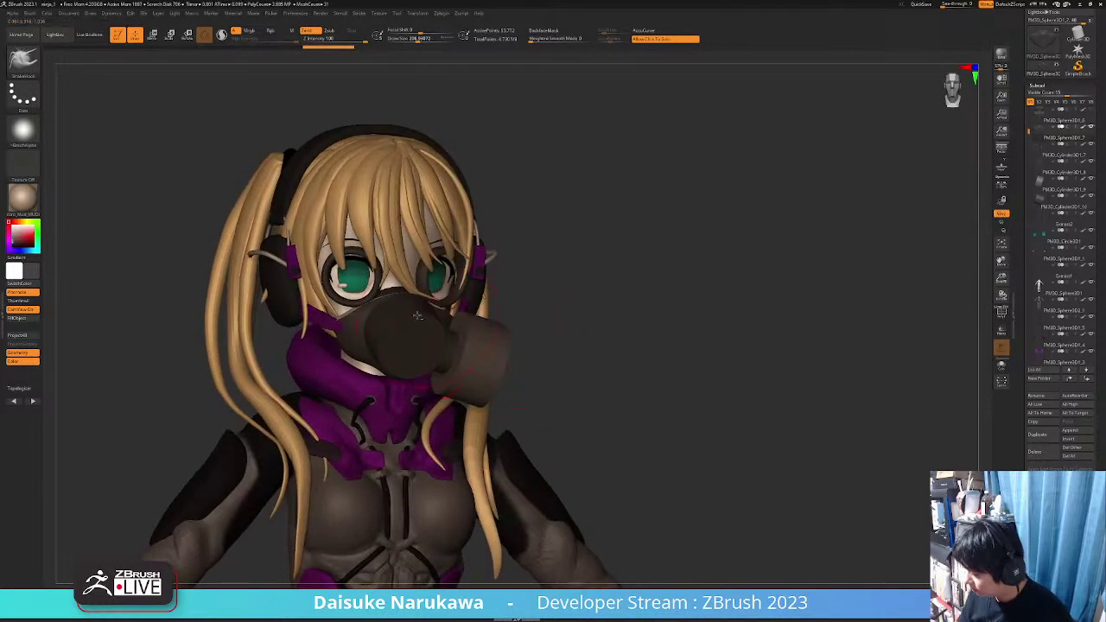
alt+click(375, 293)
click(1091, 144)
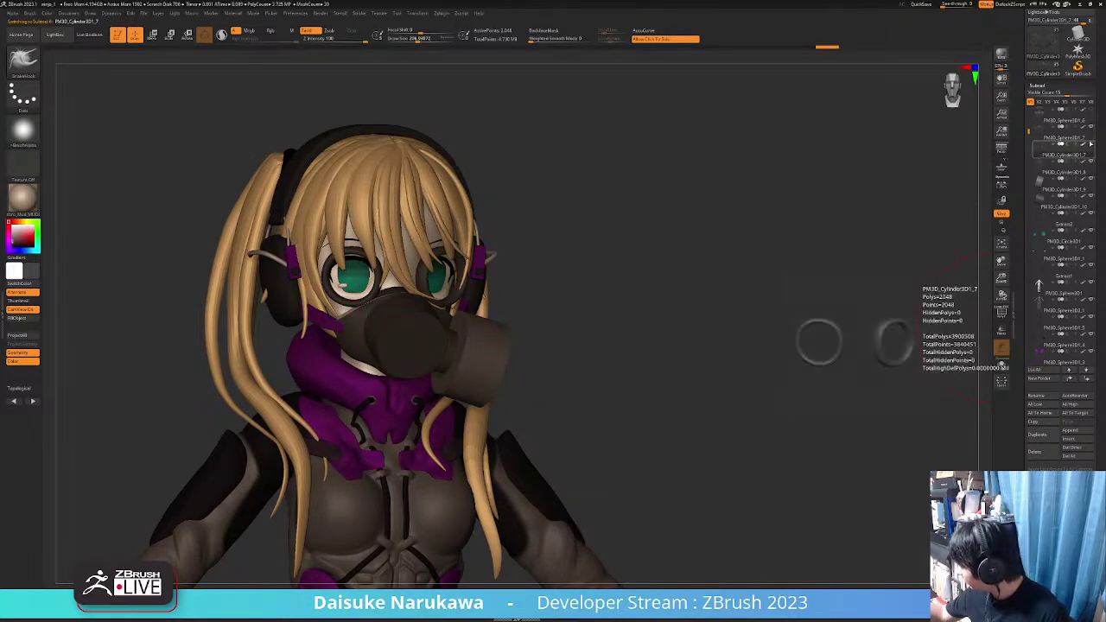
drag(518, 363, 458, 317)
alt+click(430, 316)
Pull the half mask's upper edge slightly up over the nose bridge and cheek
ctrl+right_drag(458, 317, 408, 398)
mouse_move(405, 395)
mouse_down()
mouse_move(435, 397)
mouse_move(376, 405)
mouse_move(453, 395)
mouse_move(409, 398)
mouse_up()
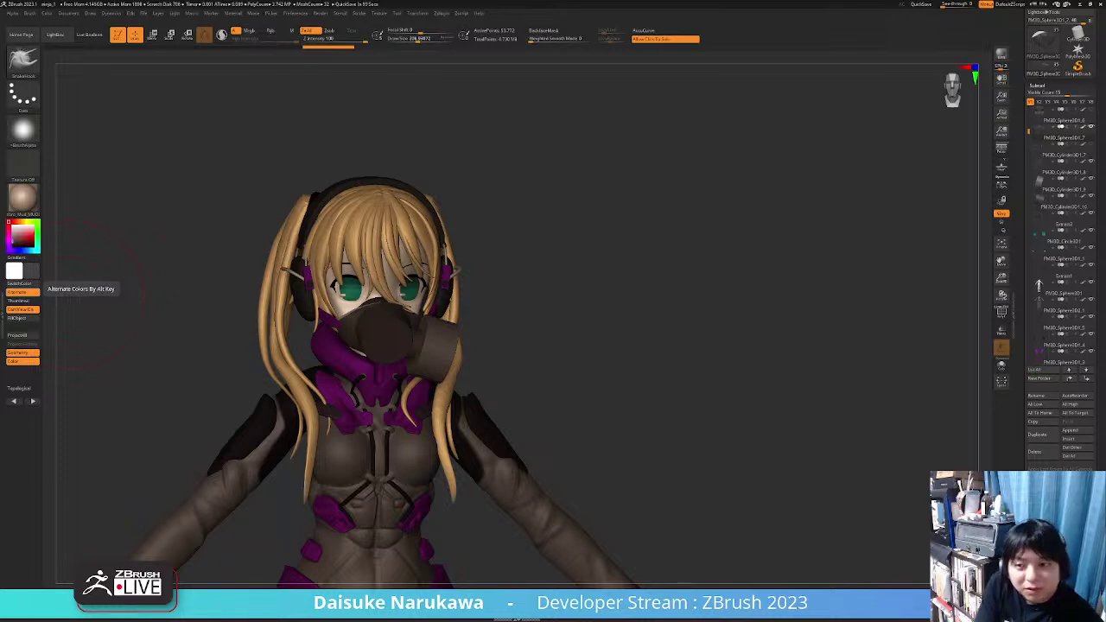
drag(761, 370, 487, 341)
alt+drag(596, 346, 558, 403)
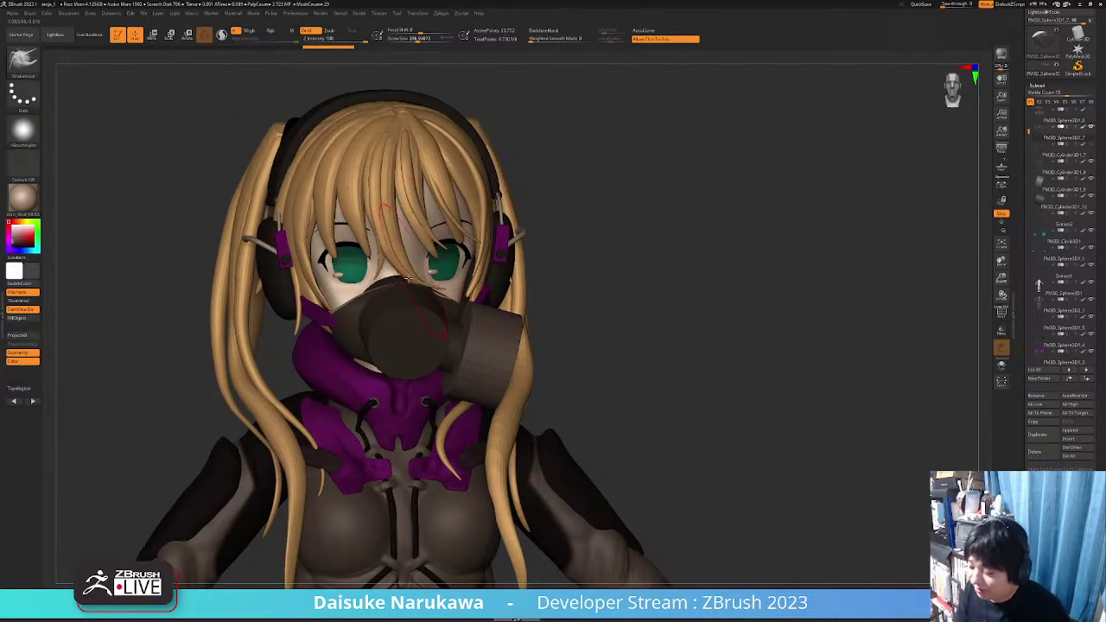
key(ctrl+shift+Left)
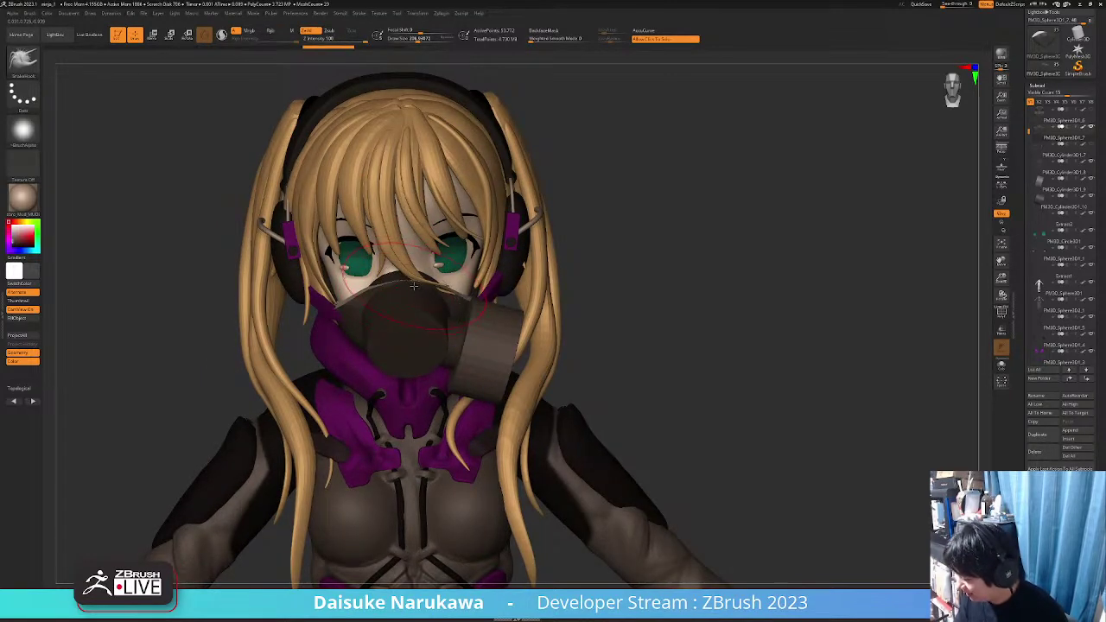
drag(415, 276, 418, 269)
drag(356, 299, 363, 292)
Fill the half mask with the current colour and smooth its side edge along the cheek
right_drag(367, 302, 391, 344)
drag(391, 344, 352, 336)
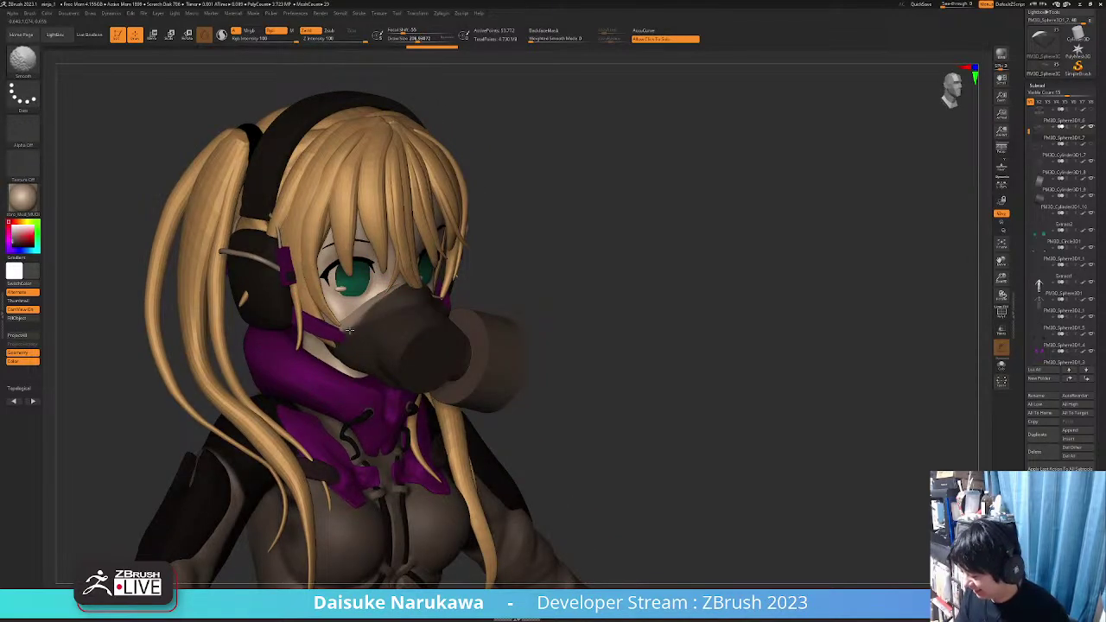
click(33, 318)
right_drag(403, 324, 369, 315)
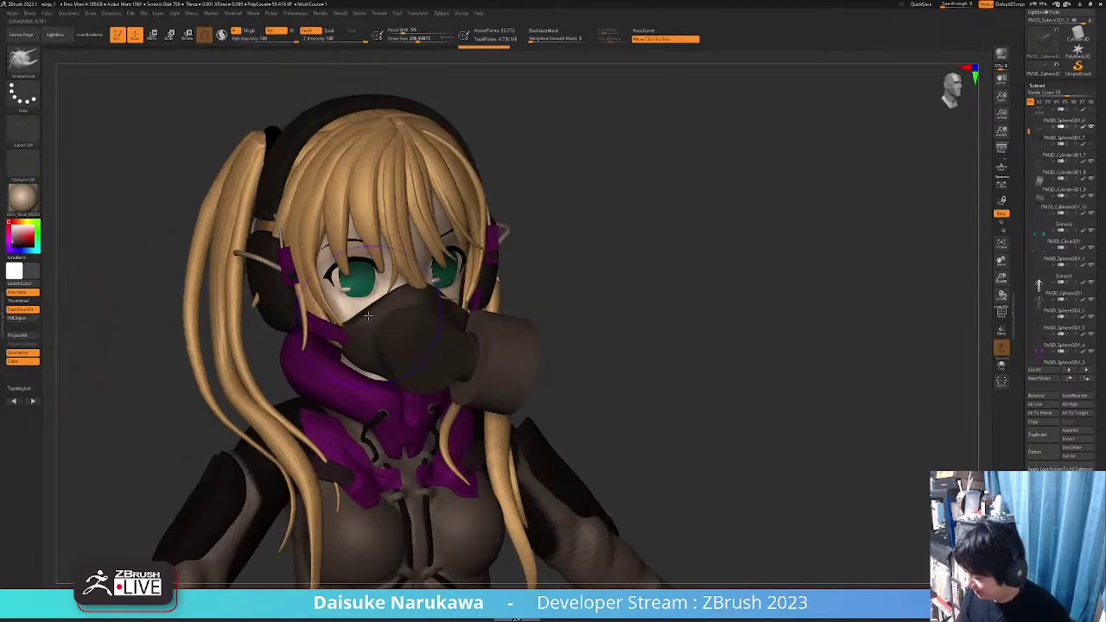
shift+drag(368, 316, 390, 334)
mouse_move(422, 376)
right_down()
mouse_move(448, 353)
mouse_move(456, 371)
mouse_move(406, 363)
mouse_move(445, 368)
mouse_move(419, 358)
mouse_move(415, 318)
mouse_move(406, 354)
right_up()
Select the mask's front cylinder and side canister together with SelectRect for transforming multiple subtools
click(152, 36)
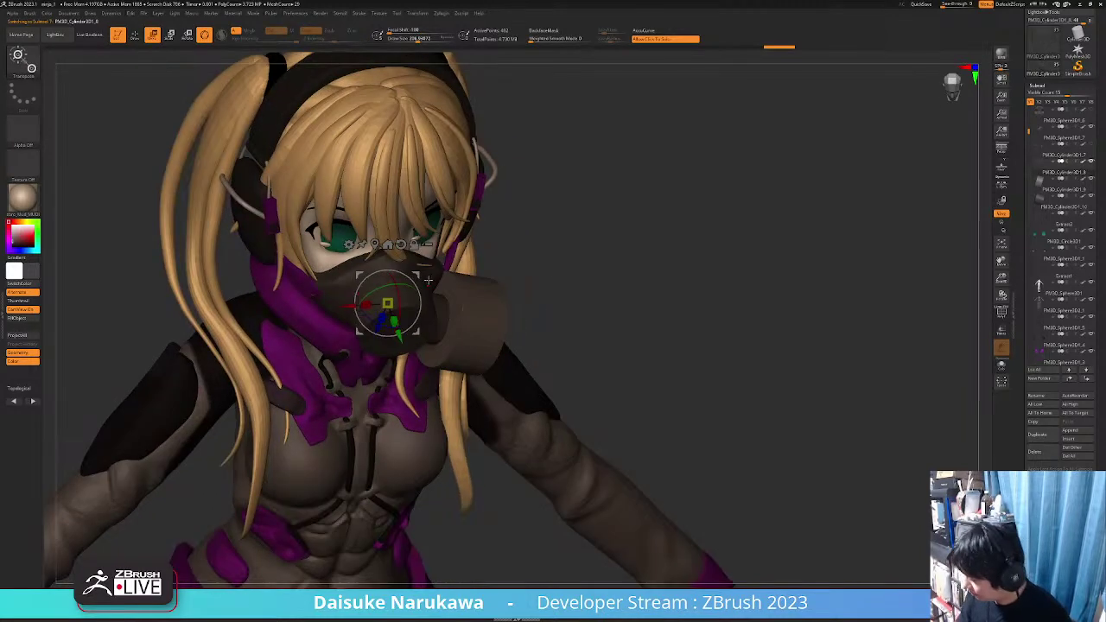
key(alt+s)
right_drag(486, 330, 485, 371)
key(alt+s)
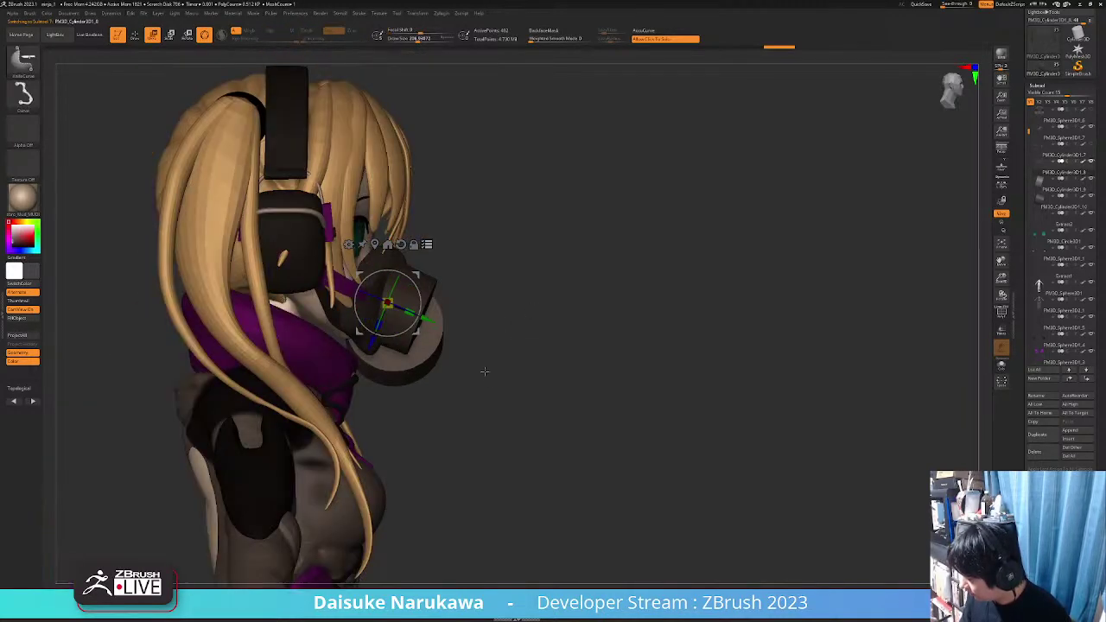
ctrl+shift+drag(489, 391, 415, 309)
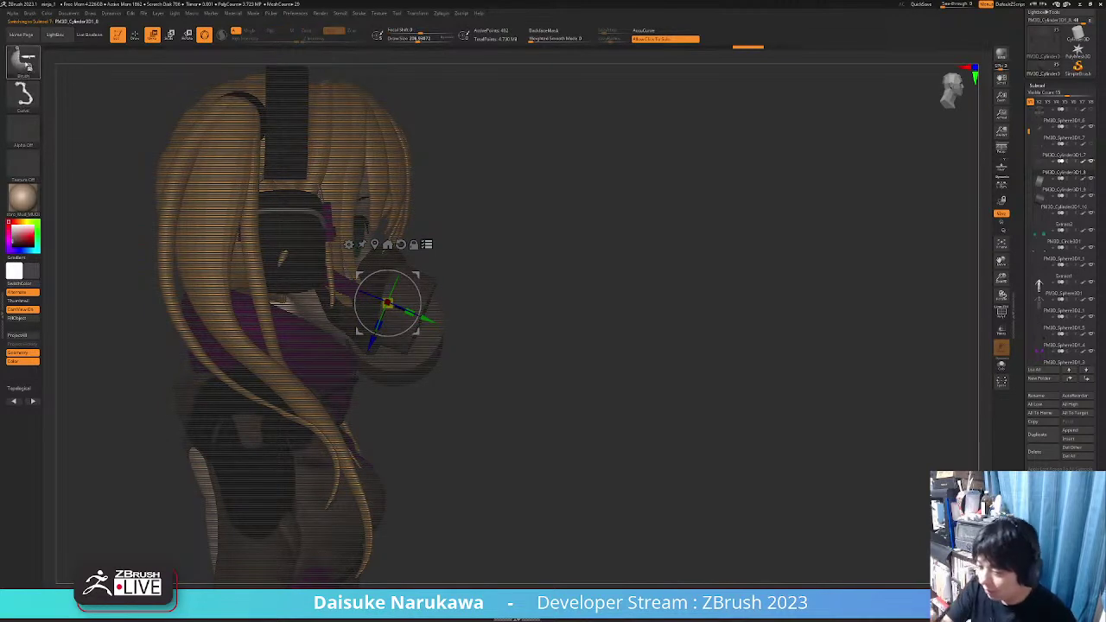
ctrl+shift+click(28, 66)
ctrl+shift+click(413, 101)
mouse_move(494, 406)
ctrl+shift+mouse_down()
mouse_move(403, 285)
mouse_move(442, 302)
ctrl+shift+mouse_up()
Reset the gizmo orientation, move the selected mask cylinders slightly down, and return to Draw mode
key(w)
click(402, 244)
drag(400, 260, 400, 274)
shift+drag(536, 303, 431, 308)
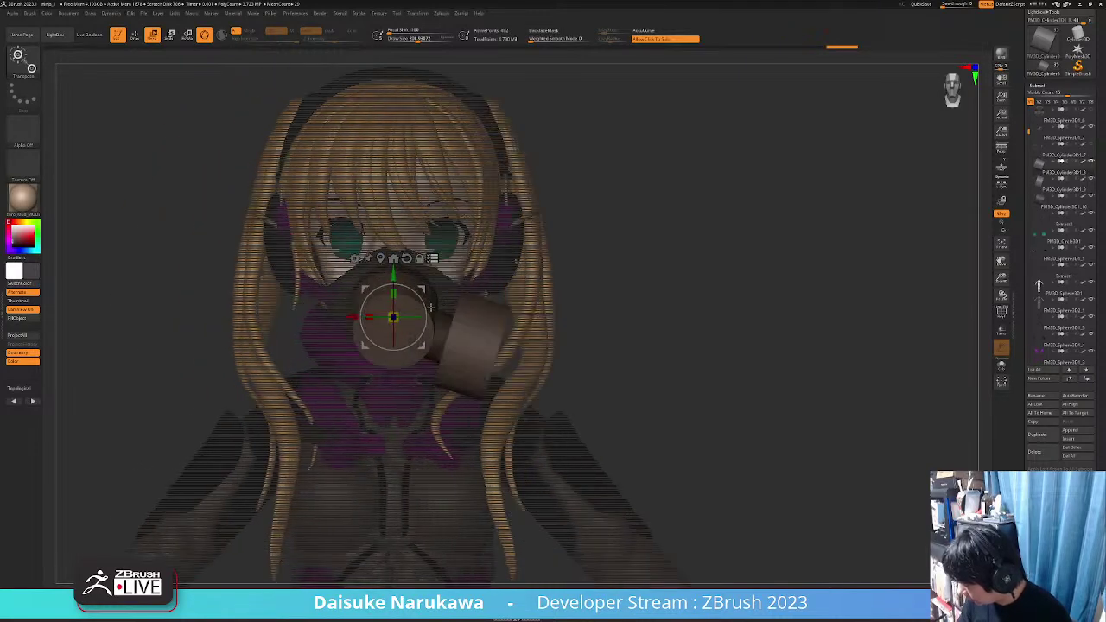
mouse_move(430, 308)
alt+right_down()
mouse_move(413, 307)
mouse_move(441, 301)
mouse_move(388, 312)
mouse_move(472, 287)
mouse_move(444, 271)
alt+right_up()
click(135, 34)
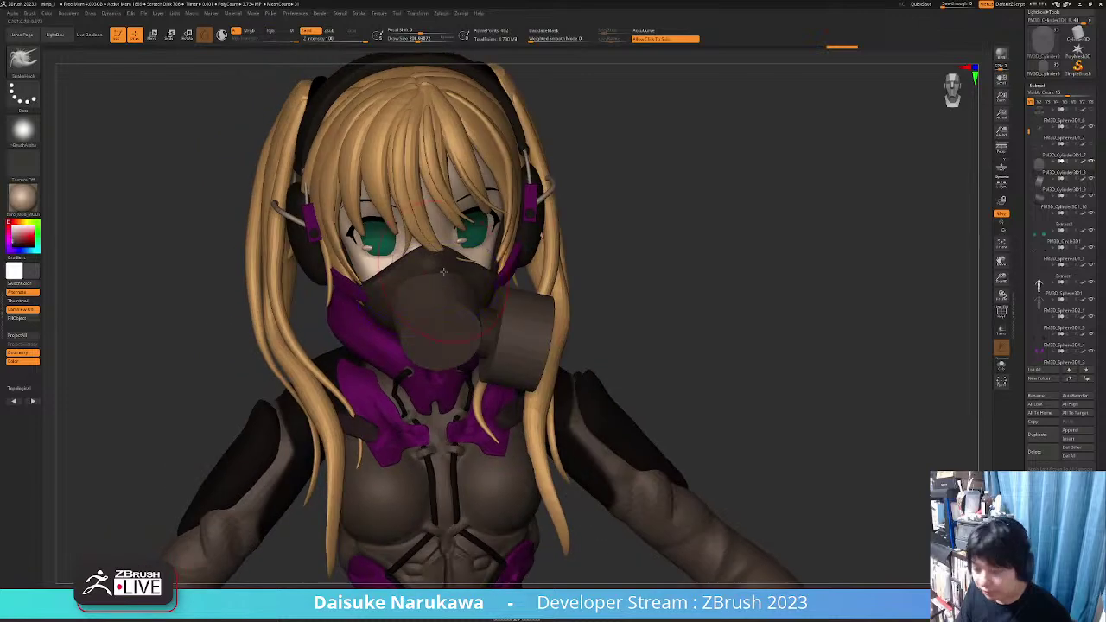
Refine the half mask's upper edge at the nose and adjust the hair strand hanging in front of it
drag(444, 273, 446, 269)
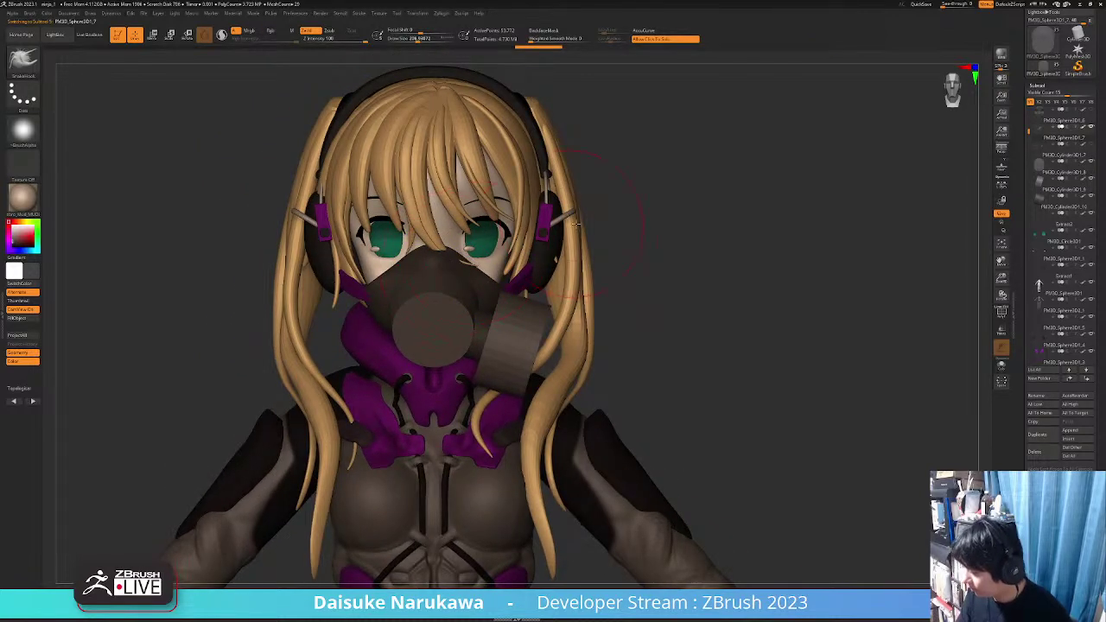
mouse_move(471, 277)
right_down()
mouse_move(404, 281)
mouse_move(453, 270)
right_up()
alt+click(463, 255)
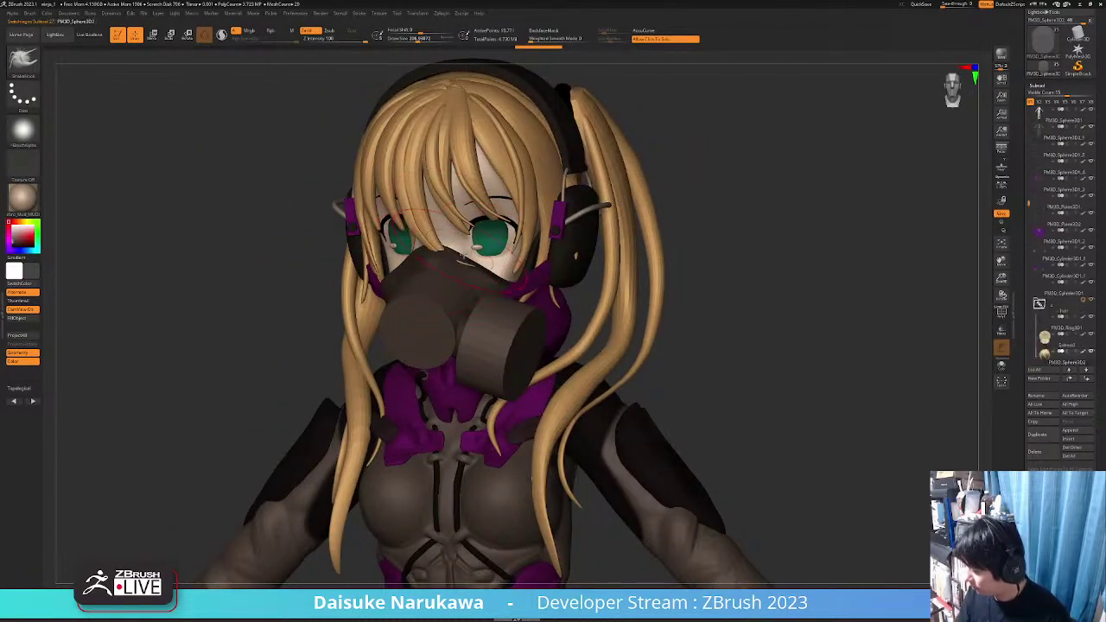
drag(437, 263, 393, 274)
right_drag(394, 274, 424, 244)
right_drag(423, 244, 413, 238)
mouse_move(399, 230)
right_down()
mouse_move(415, 288)
mouse_move(424, 255)
mouse_move(400, 250)
right_up()
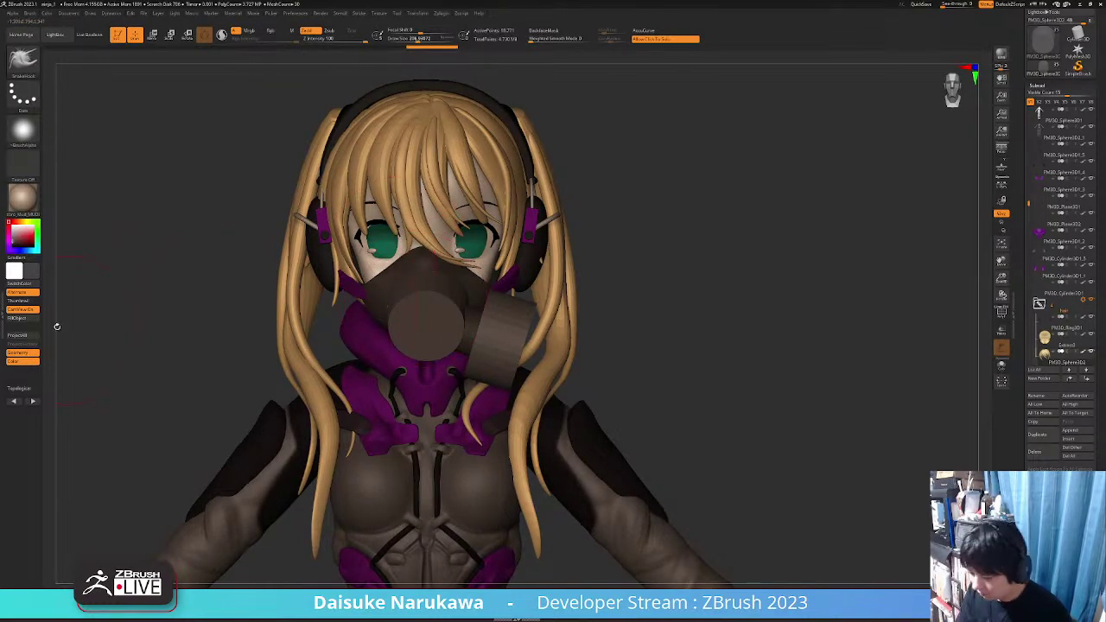
Change the model's material to SkinShade4 and inspect the character's head and mask with it
click(26, 205)
click(206, 205)
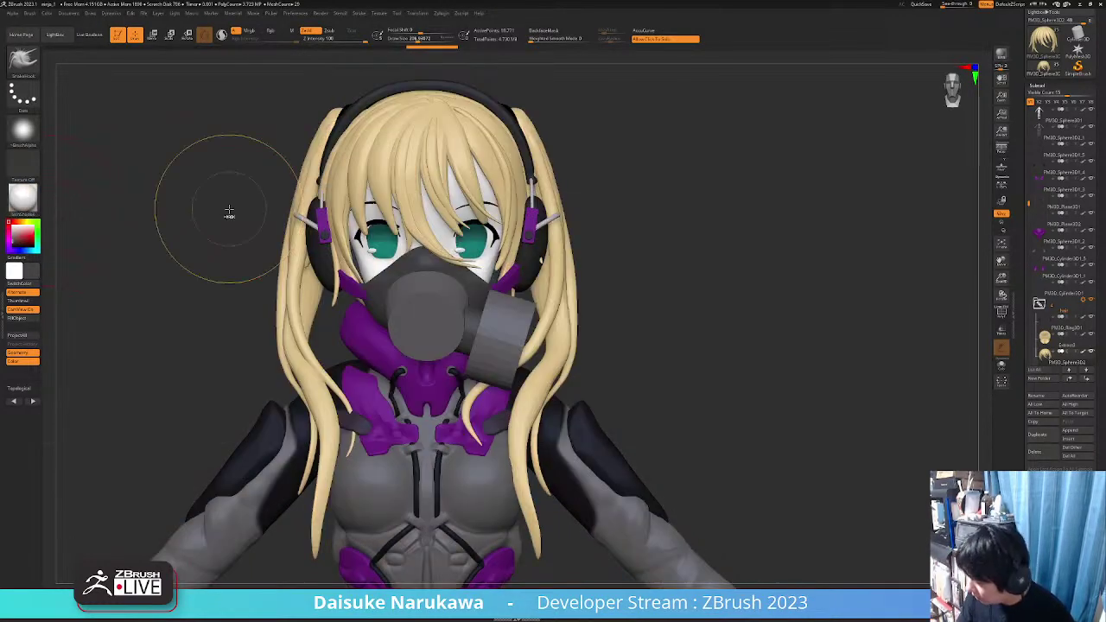
mouse_move(493, 259)
ctrl+right_down()
mouse_move(514, 323)
mouse_move(475, 327)
mouse_move(454, 361)
mouse_move(494, 292)
ctrl+right_up()
key(ctrl+shift+s)
ctrl+shift+click(494, 291)
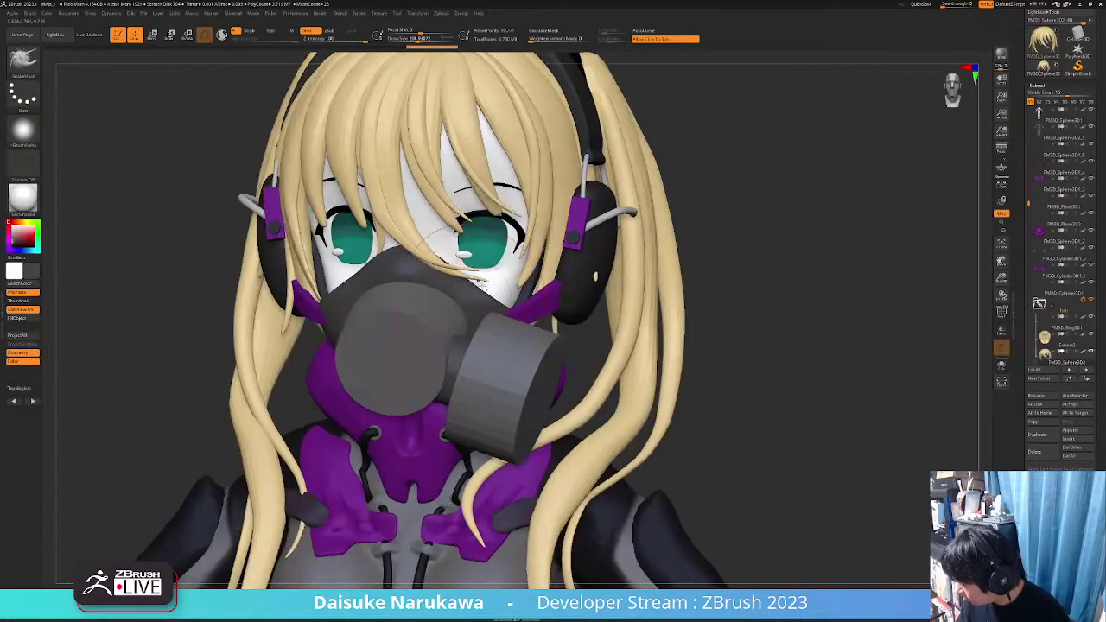
right_drag(522, 287, 574, 275)
mouse_move(467, 406)
ctrl+right_down()
mouse_move(441, 348)
mouse_move(346, 361)
mouse_move(374, 311)
mouse_move(320, 326)
mouse_move(376, 350)
mouse_move(391, 318)
ctrl+right_up()
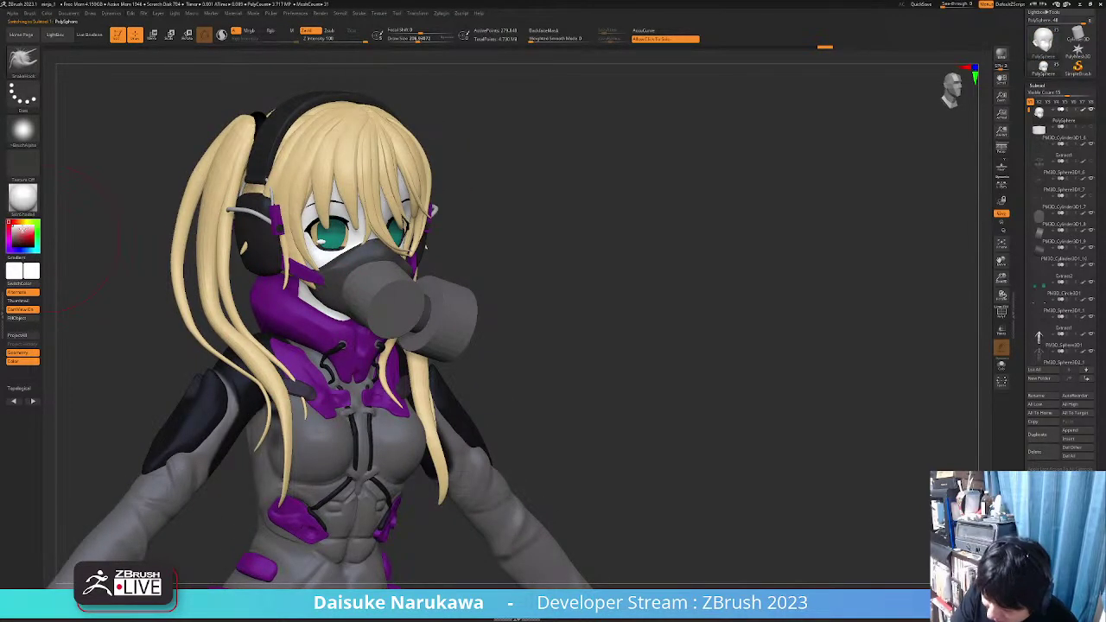
Choose a light skin tone and fill both the face and the neck's body mesh with it
click(18, 222)
click(23, 232)
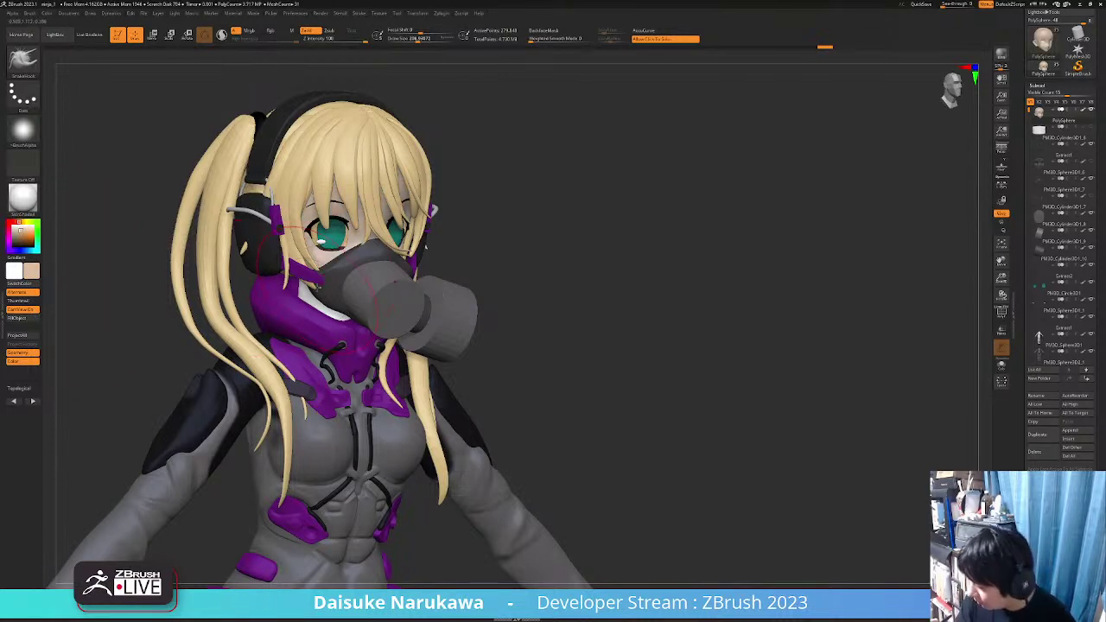
right_drag(319, 288, 300, 292)
alt+click(320, 304)
click(29, 318)
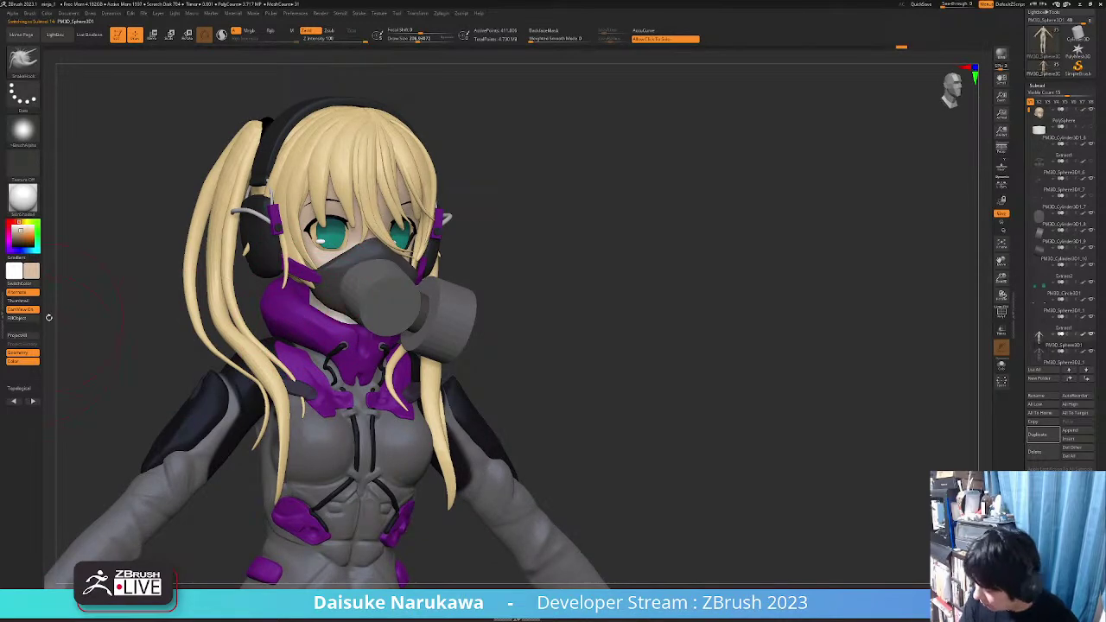
ctrl+shift+click(527, 304)
shift+right_drag(522, 303, 506, 314)
key(shift+s)
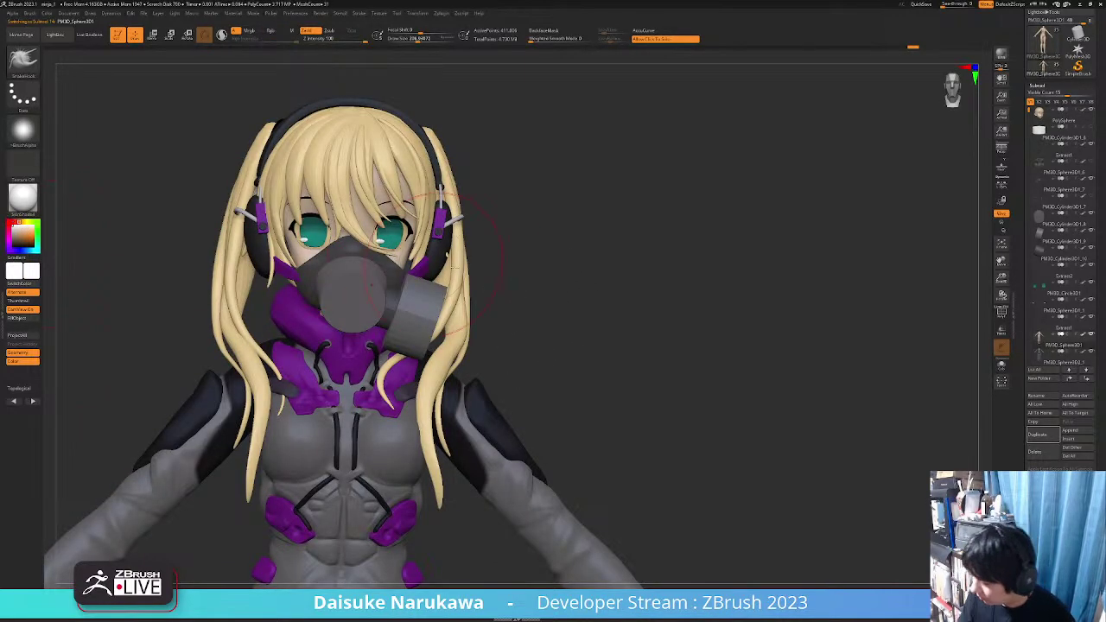
right_drag(455, 267, 425, 273)
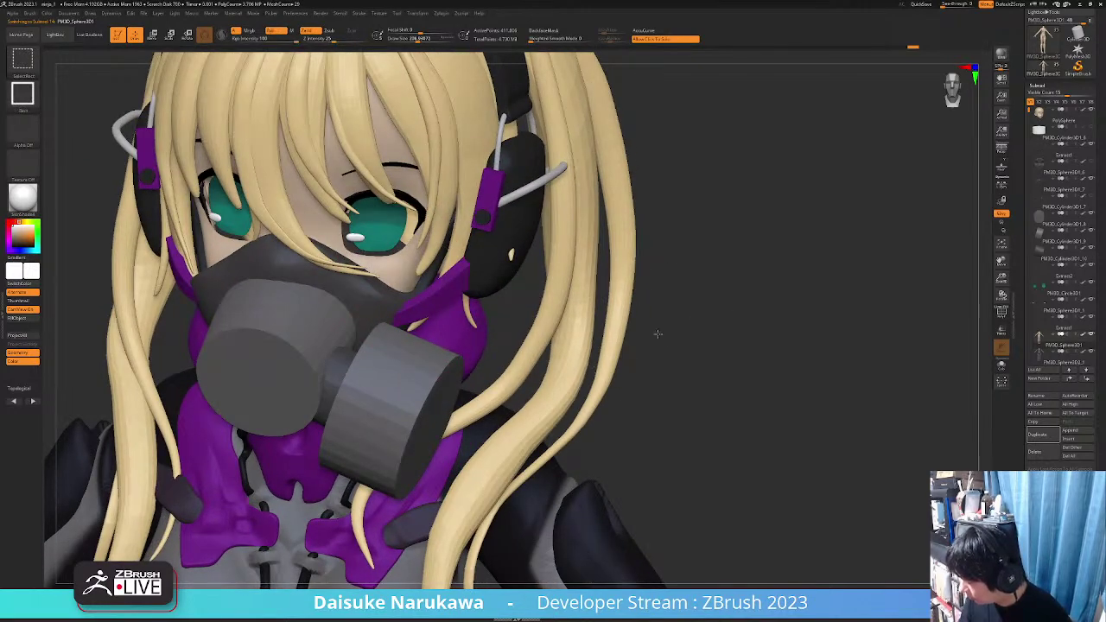
Select the head mesh and isolate its eye whites by hiding the face skin
key(shift+s)
key(shift+s)
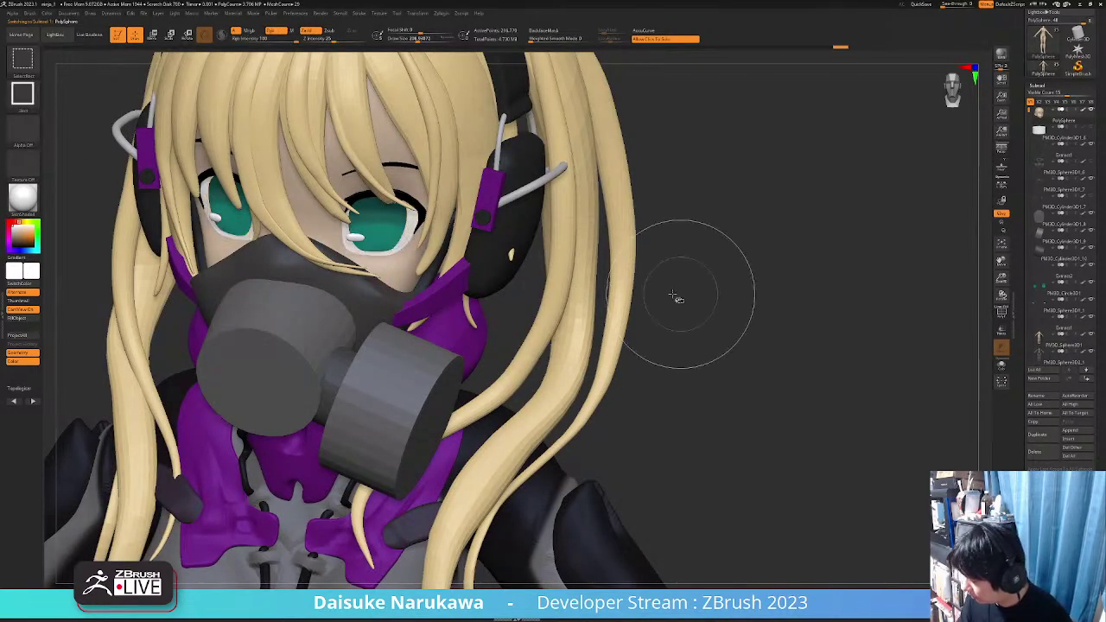
ctrl+shift+click(672, 295)
right_drag(673, 295, 553, 285)
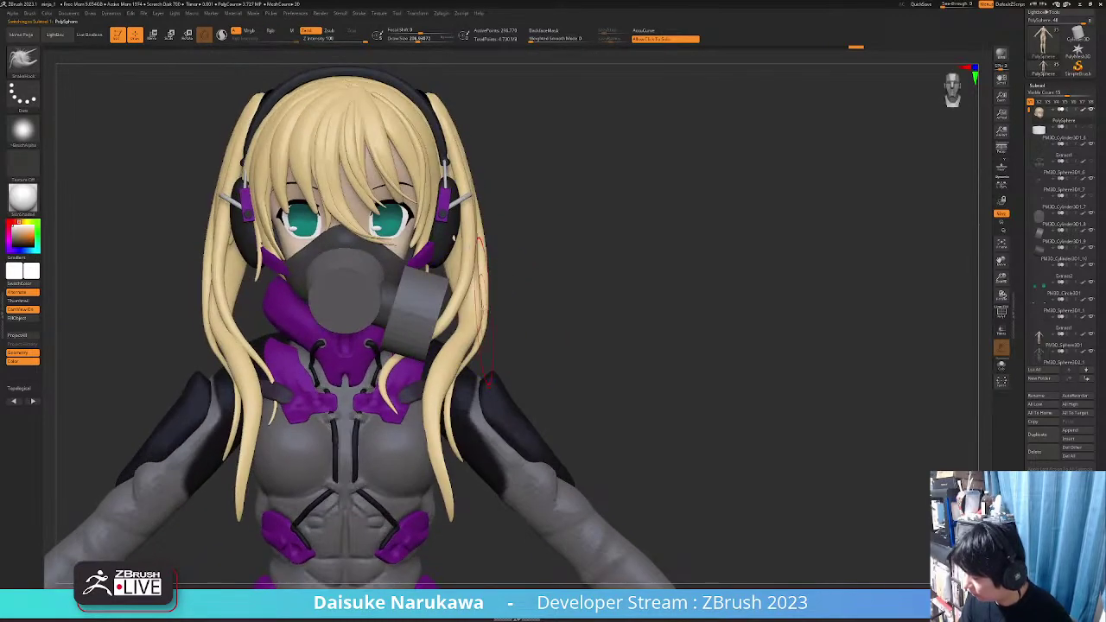
mouse_move(409, 257)
right_down()
mouse_move(415, 290)
mouse_move(371, 320)
mouse_move(388, 343)
mouse_move(286, 340)
mouse_move(375, 346)
mouse_move(370, 275)
mouse_move(385, 280)
mouse_move(360, 290)
right_up()
ctrl+shift+click(339, 243)
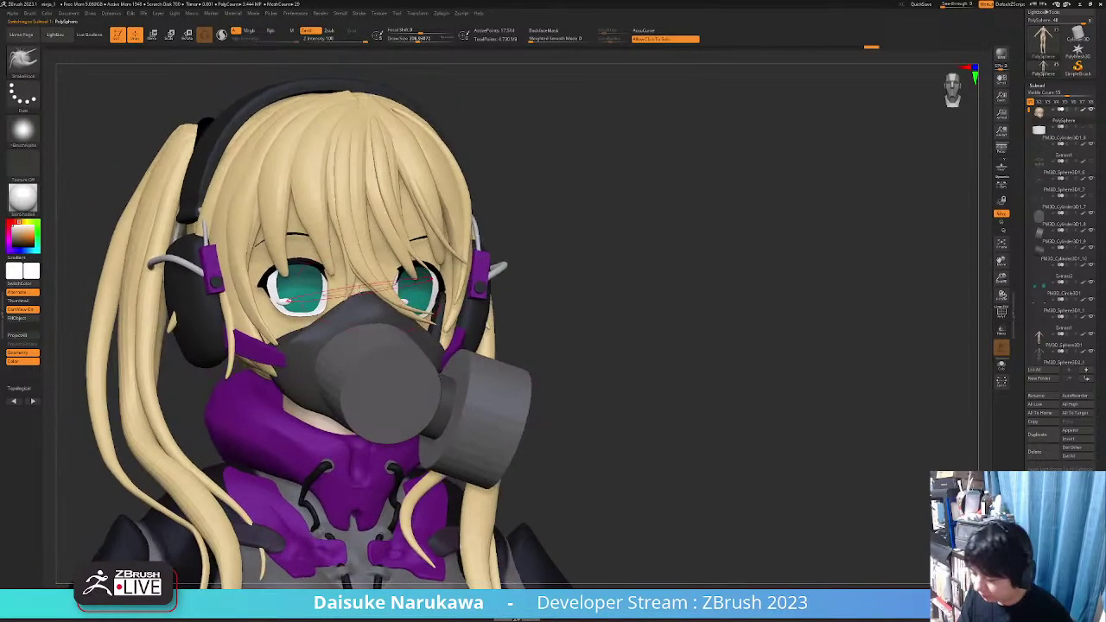
Set a light grey paint colour and switch to the Paint brush with a draw size of about 57
click(38, 272)
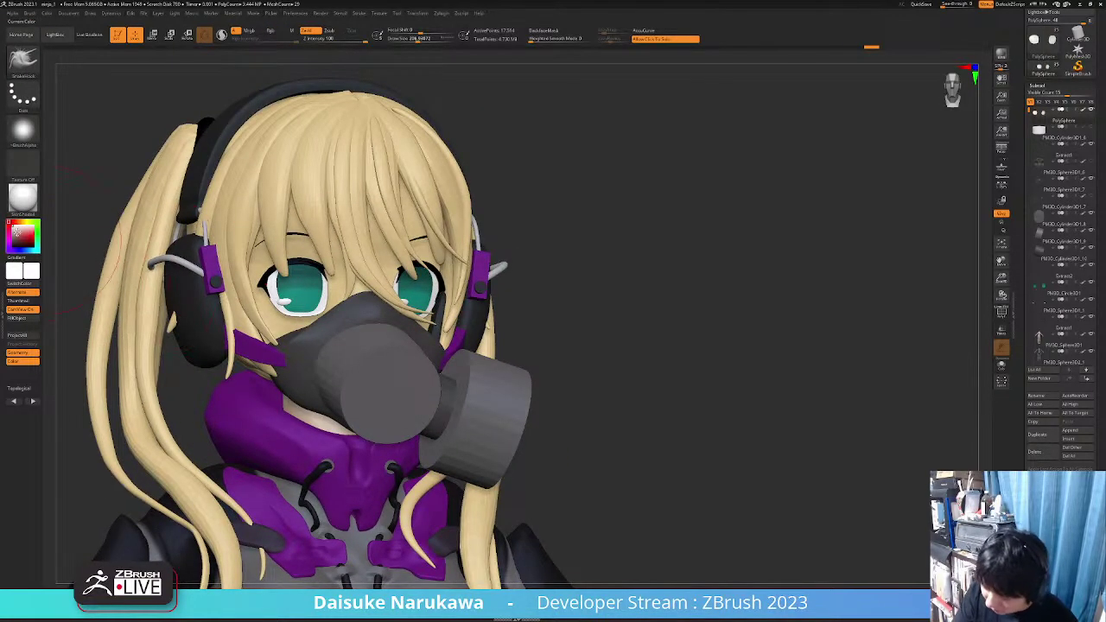
click(23, 63)
click(378, 68)
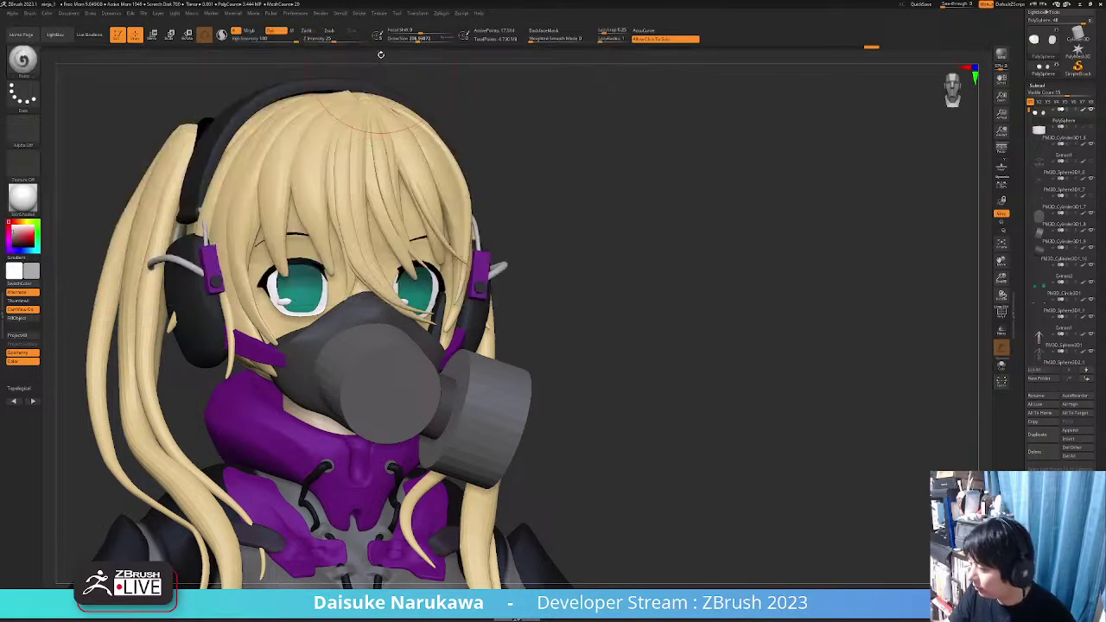
drag(418, 38, 400, 39)
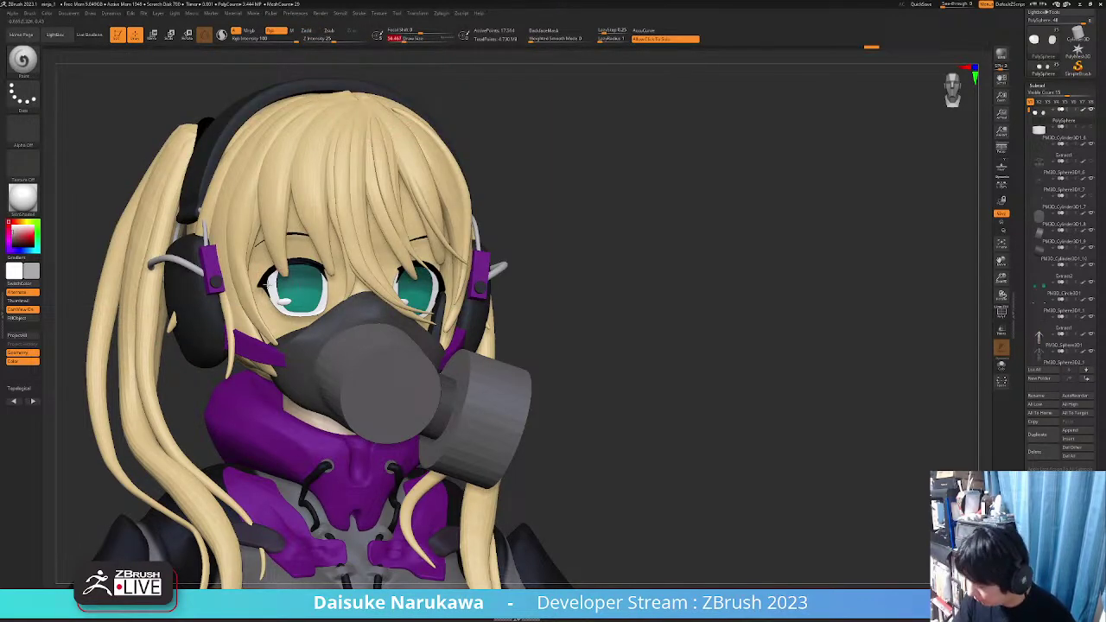
alt+click(313, 275)
mouse_move(631, 304)
right_down()
mouse_move(596, 308)
mouse_move(624, 285)
mouse_move(596, 320)
mouse_move(554, 326)
mouse_move(539, 315)
right_up()
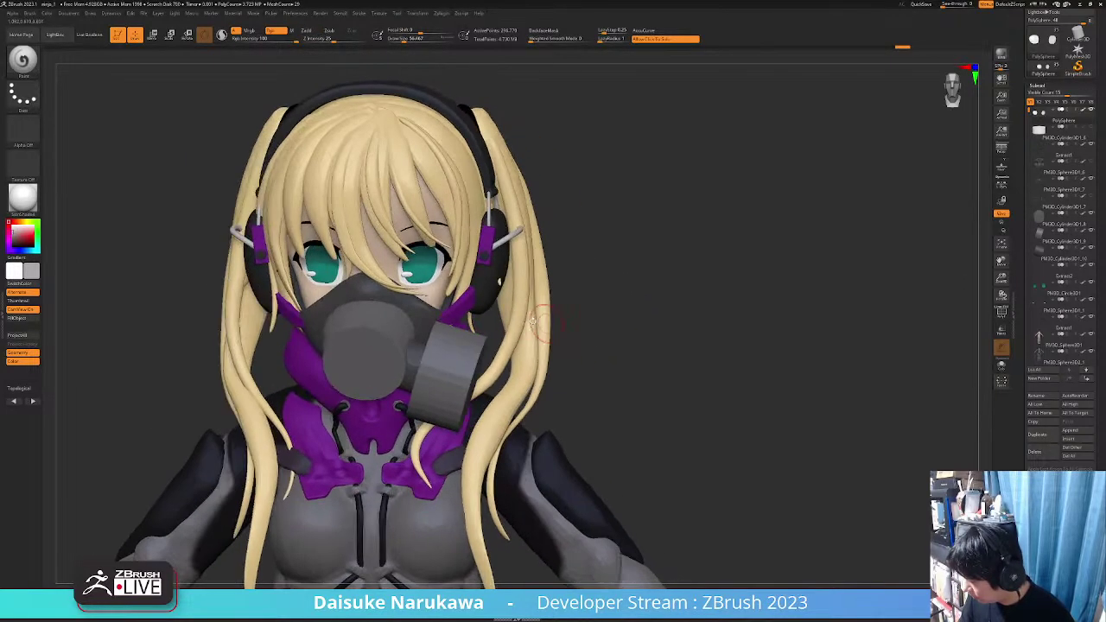
Isolate the eye whites again and fill them with a light grey
ctrl+shift+click(428, 270)
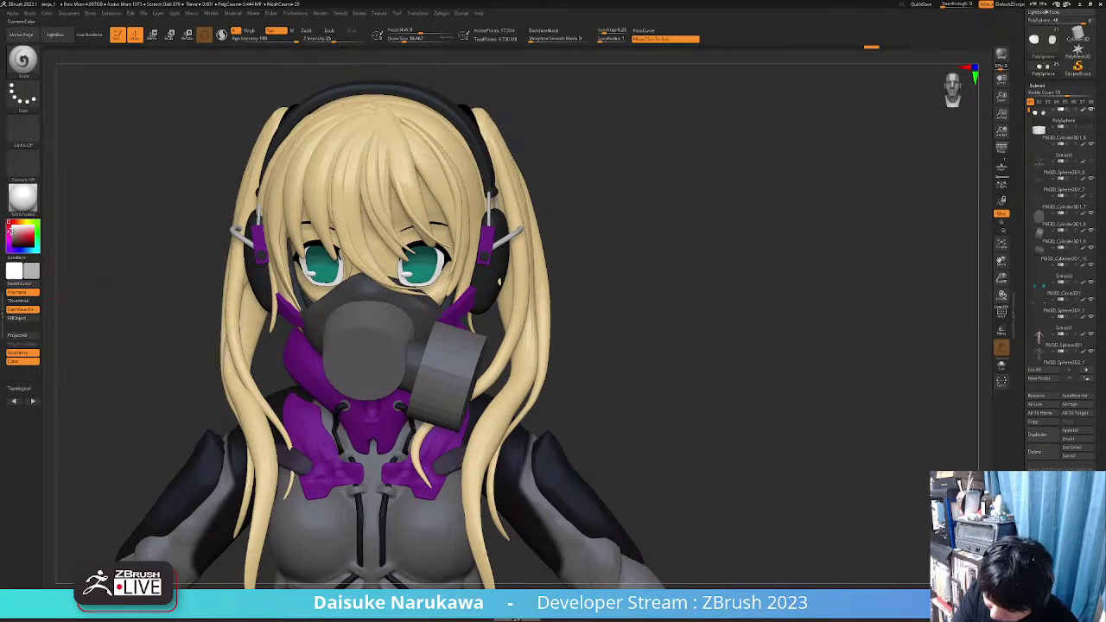
click(26, 318)
mouse_move(73, 286)
ctrl+right_down()
mouse_move(94, 287)
mouse_move(84, 273)
ctrl+right_up()
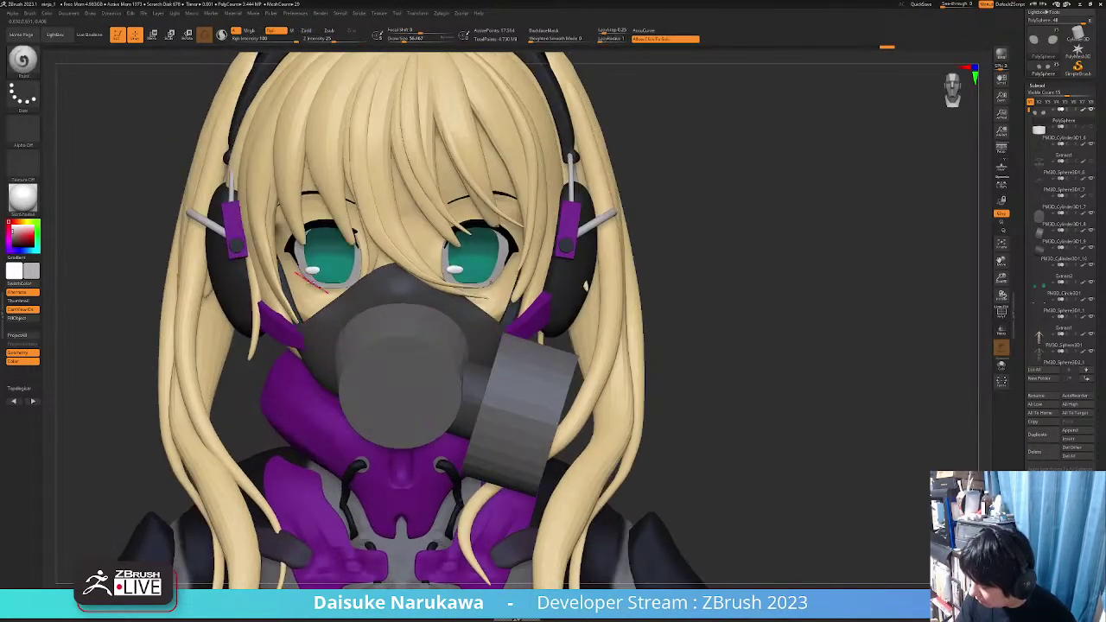
key(ctrl+z)
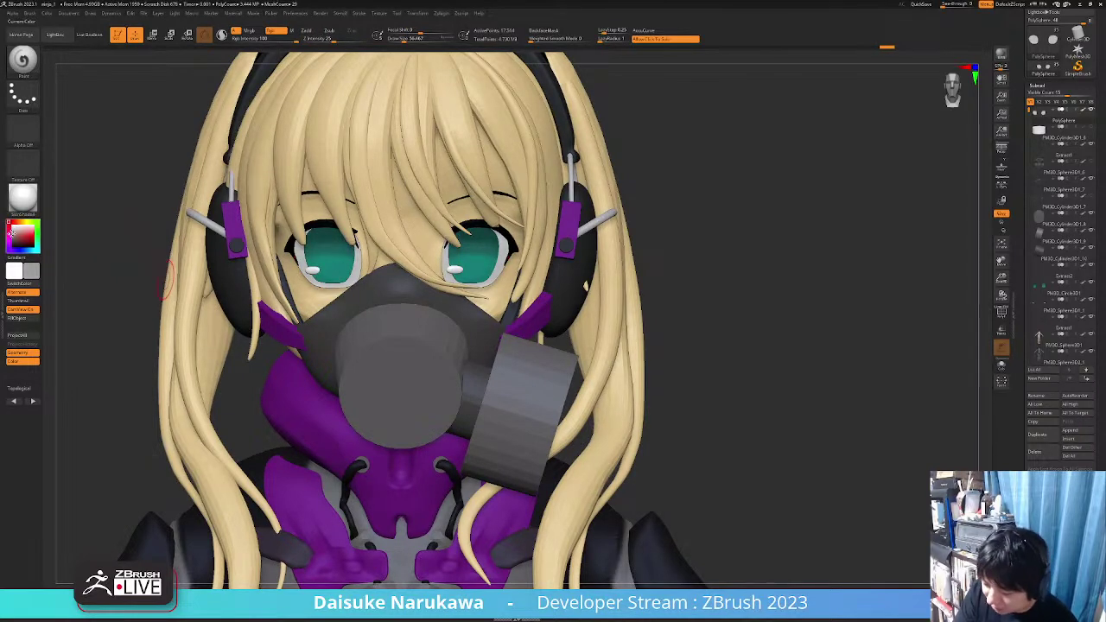
drag(164, 276, 301, 246)
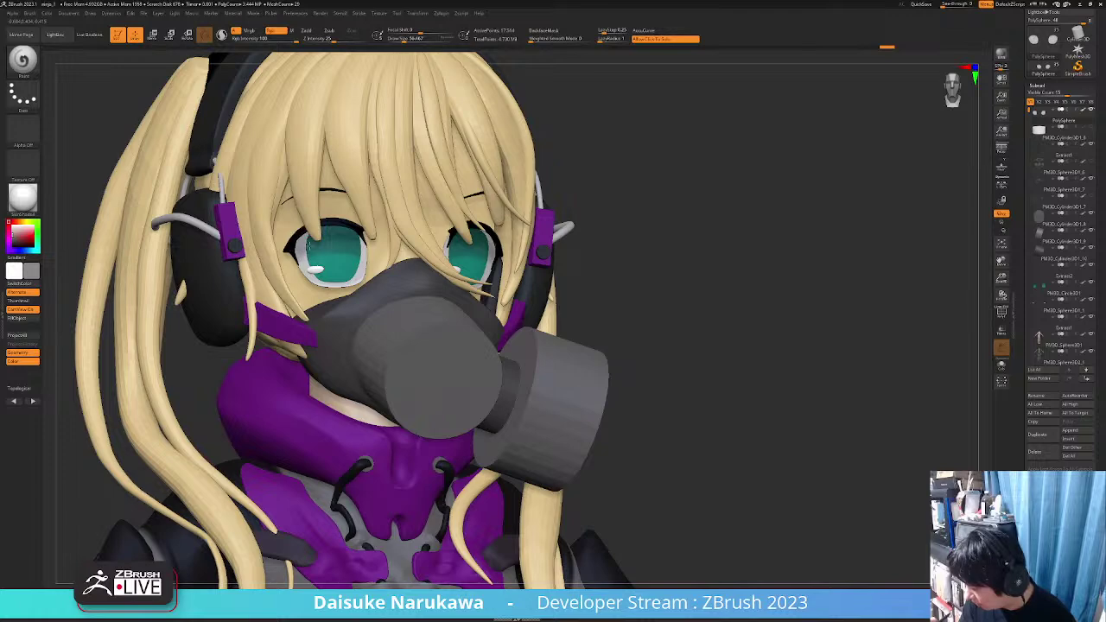
Scale the mask's filter cylinders down uniformly to about 0.86 and return to Draw mode
mouse_move(632, 274)
mouse_down()
mouse_move(648, 279)
mouse_move(554, 308)
mouse_move(575, 309)
mouse_move(542, 299)
mouse_move(558, 289)
mouse_move(539, 316)
mouse_move(520, 306)
mouse_move(533, 319)
mouse_move(498, 320)
mouse_move(535, 339)
mouse_move(510, 350)
mouse_move(369, 389)
mouse_up()
click(154, 36)
drag(186, 130, 380, 212)
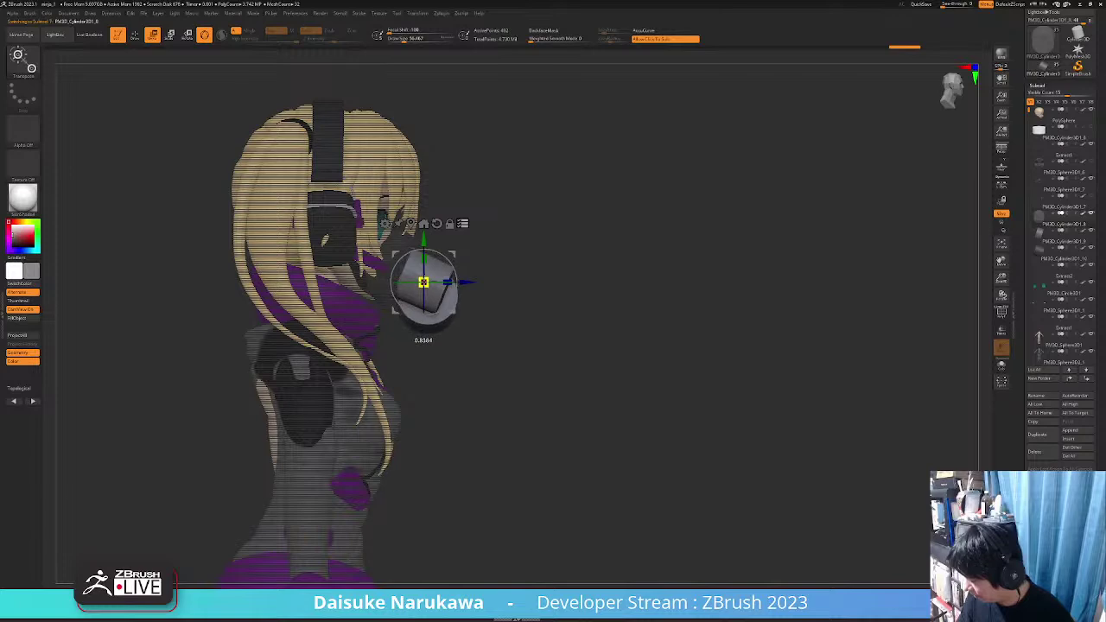
shift+drag(562, 257, 423, 255)
drag(432, 342, 351, 344)
click(138, 38)
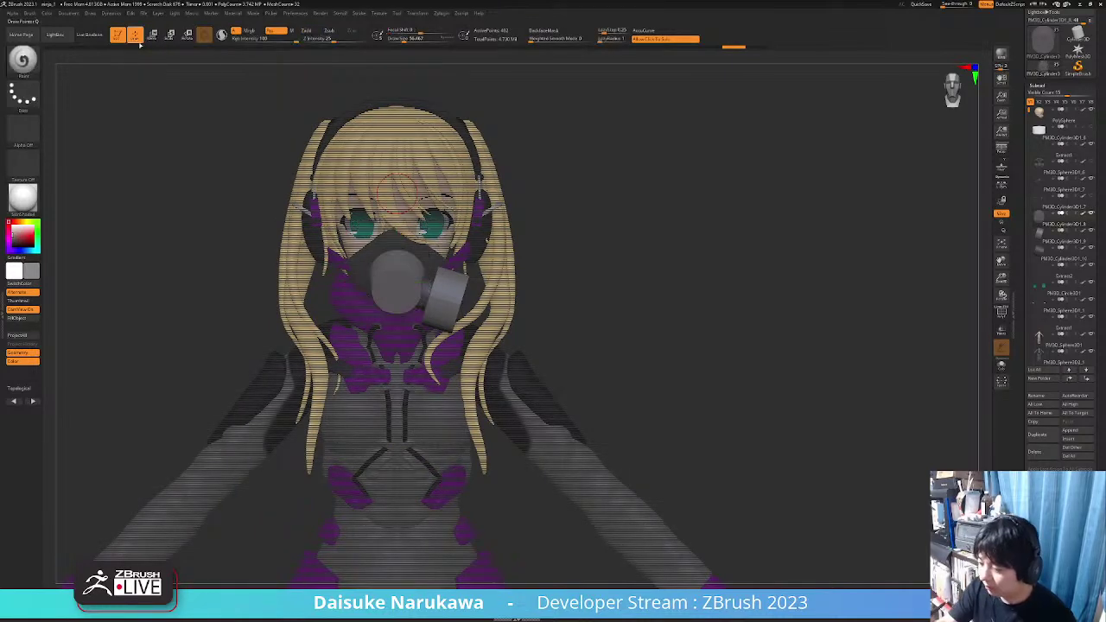
mouse_move(478, 327)
mouse_down()
mouse_move(521, 336)
mouse_move(475, 328)
mouse_up()
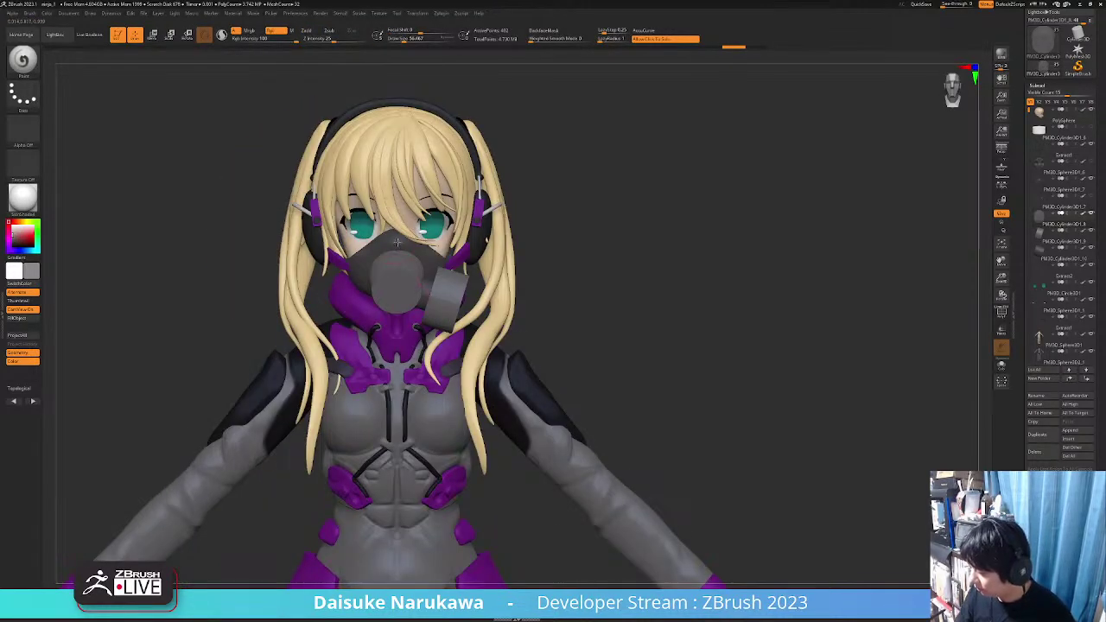
Select the half mask and move it slightly back towards the face in side view
alt+click(395, 240)
ctrl+right_drag(395, 240, 402, 302)
alt+click(318, 246)
right_drag(367, 227, 431, 237)
alt+click(377, 232)
click(153, 37)
click(419, 120)
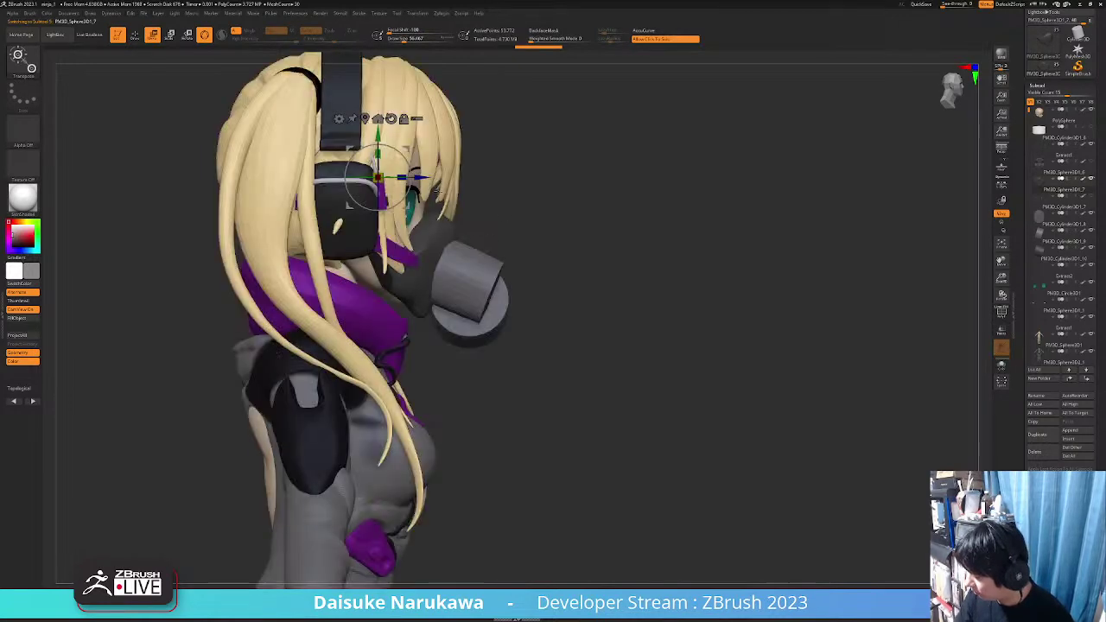
drag(421, 177, 412, 177)
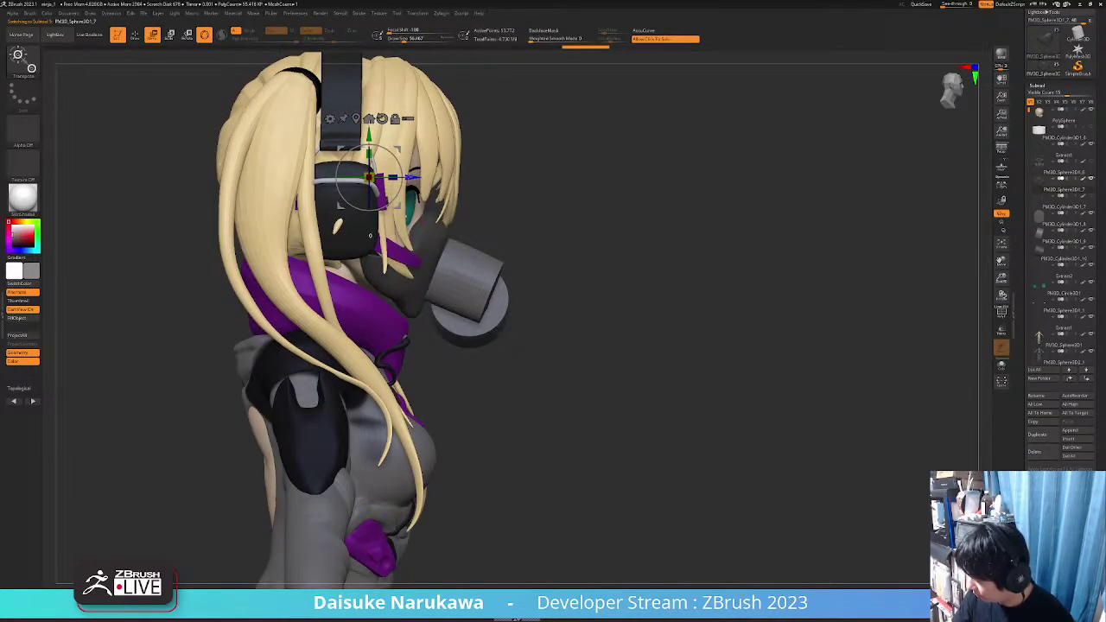
right_drag(449, 241, 401, 237)
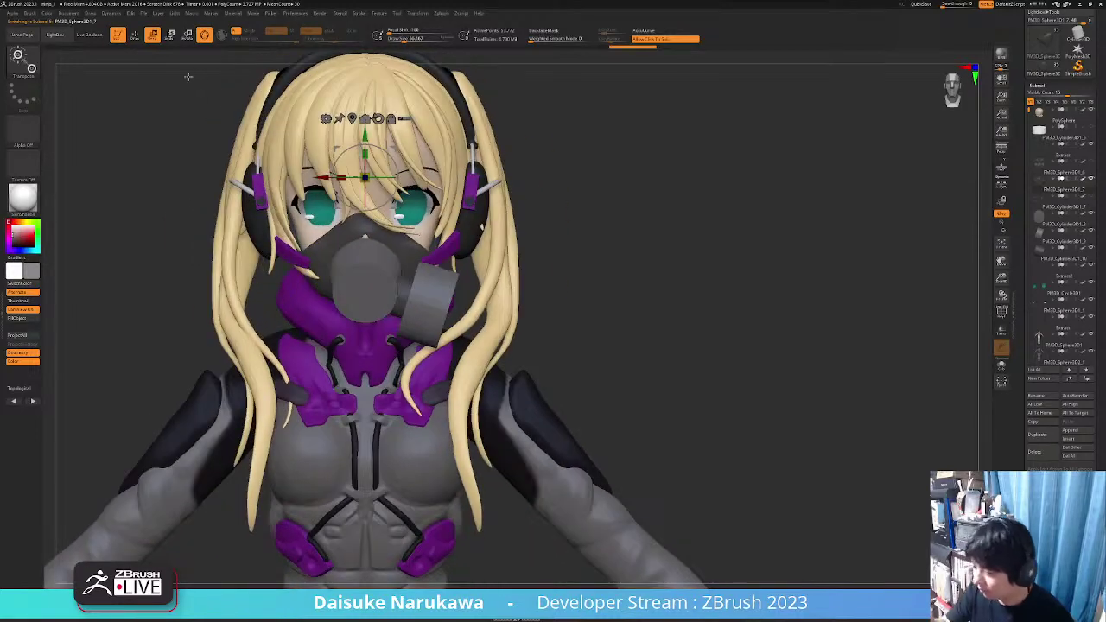
Reshape the half mask's edges around the nose and cheeks with the SnakeHook brush
key(q)
click(23, 60)
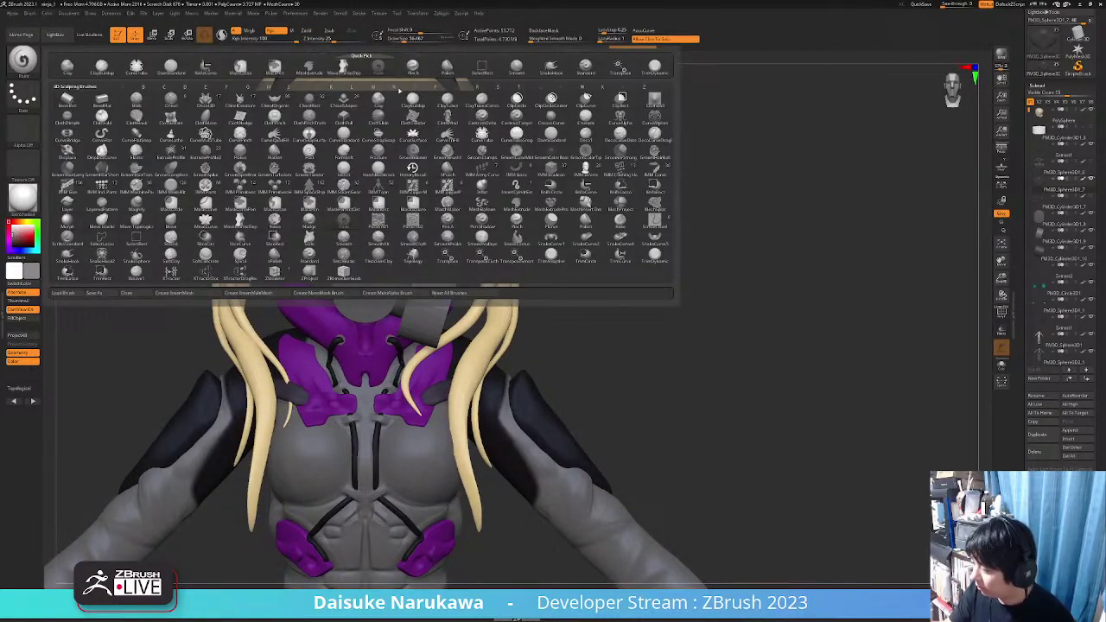
click(510, 69)
click(520, 86)
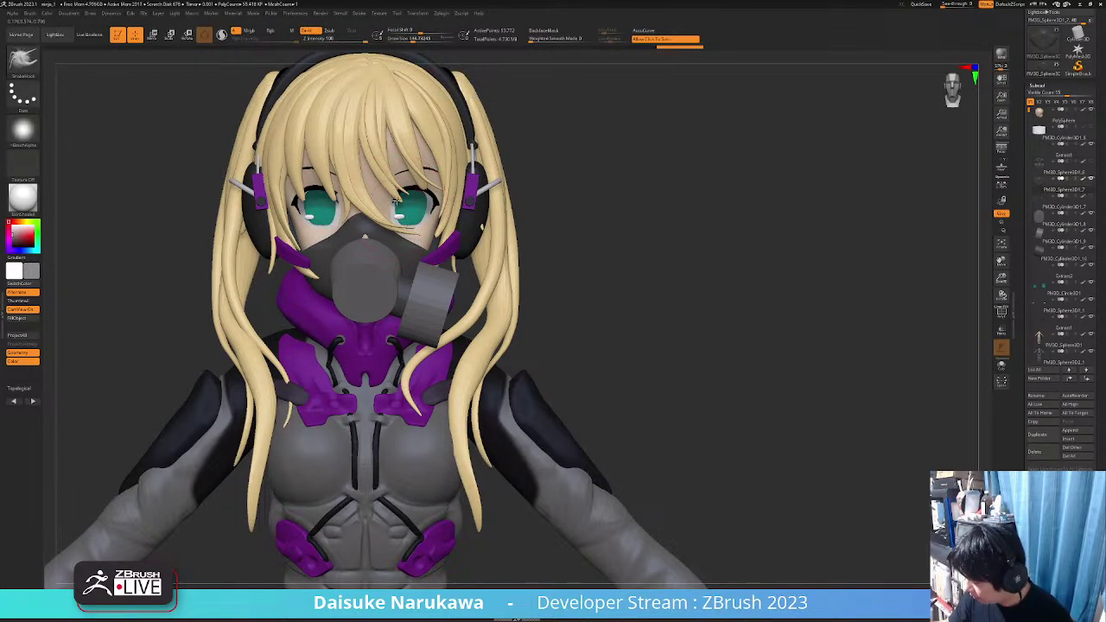
mouse_move(394, 201)
right_down()
mouse_move(298, 248)
mouse_move(362, 253)
mouse_move(346, 246)
mouse_move(362, 235)
mouse_move(360, 296)
mouse_move(299, 313)
mouse_move(270, 273)
mouse_move(311, 304)
mouse_move(249, 269)
mouse_move(358, 283)
mouse_move(363, 266)
mouse_move(328, 278)
right_up()
key(ctrl+z)
right_drag(329, 278, 340, 272)
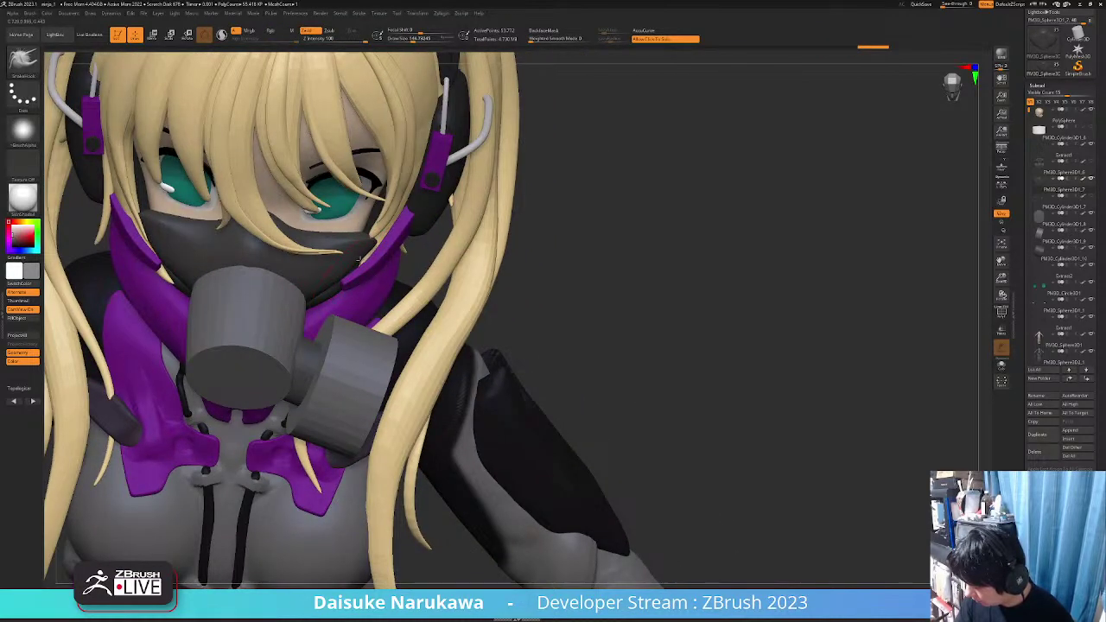
right_drag(370, 245, 380, 216)
mouse_move(380, 216)
right_down()
mouse_move(358, 233)
mouse_move(369, 256)
mouse_move(366, 370)
mouse_move(327, 352)
right_up()
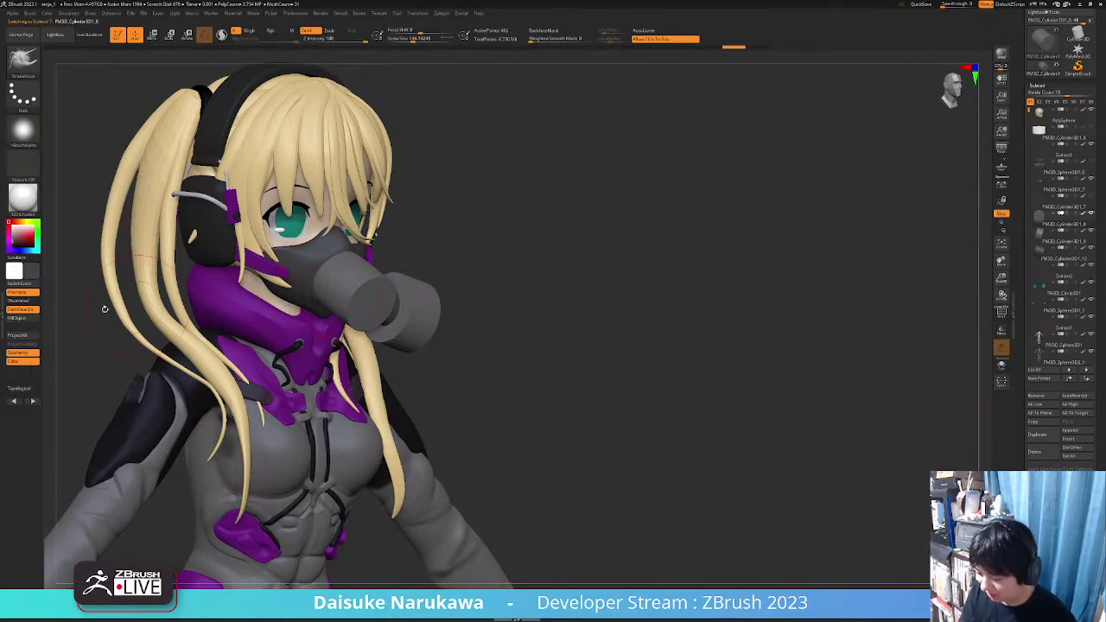
Fill the front and side filter cylinders of the mask with dark grey
click(23, 318)
right_drag(398, 302, 370, 303)
alt+click(421, 302)
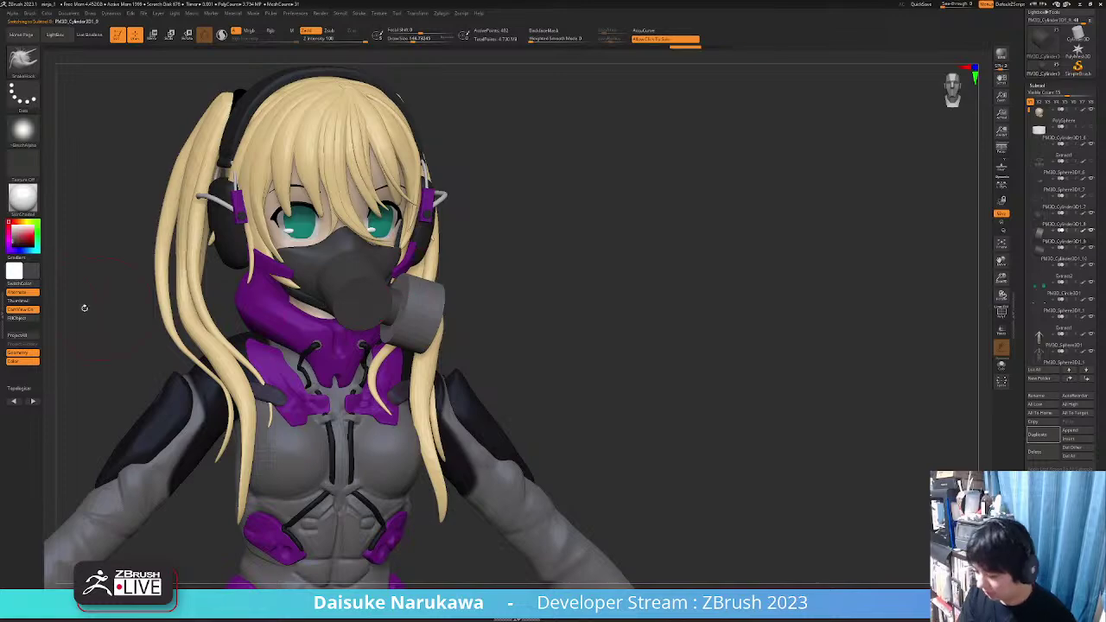
click(23, 318)
right_drag(449, 336, 363, 363)
key(shift)
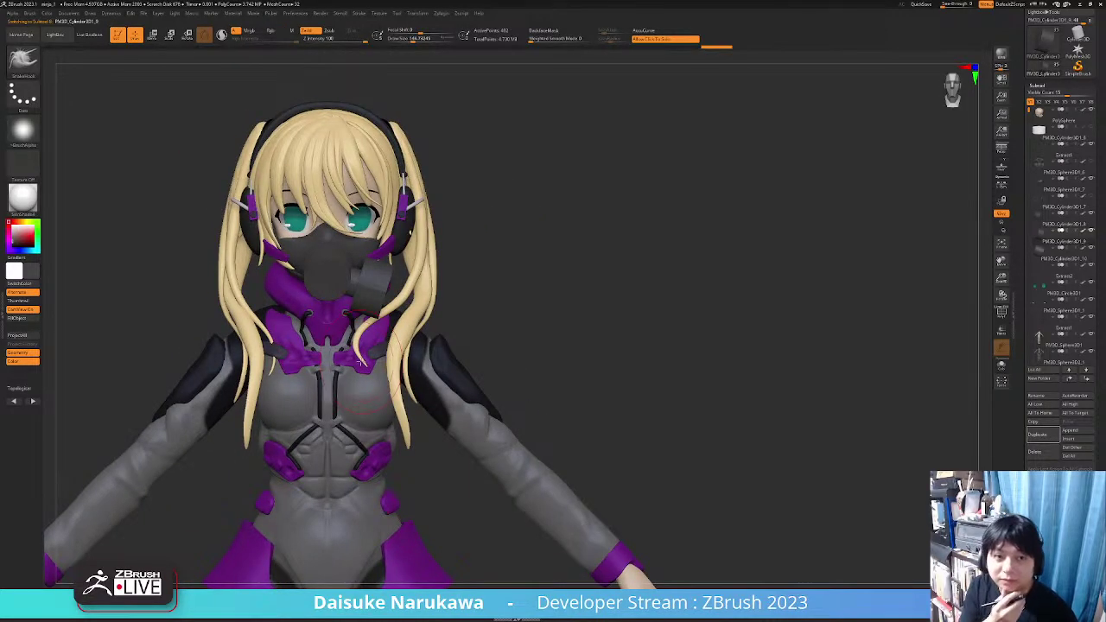
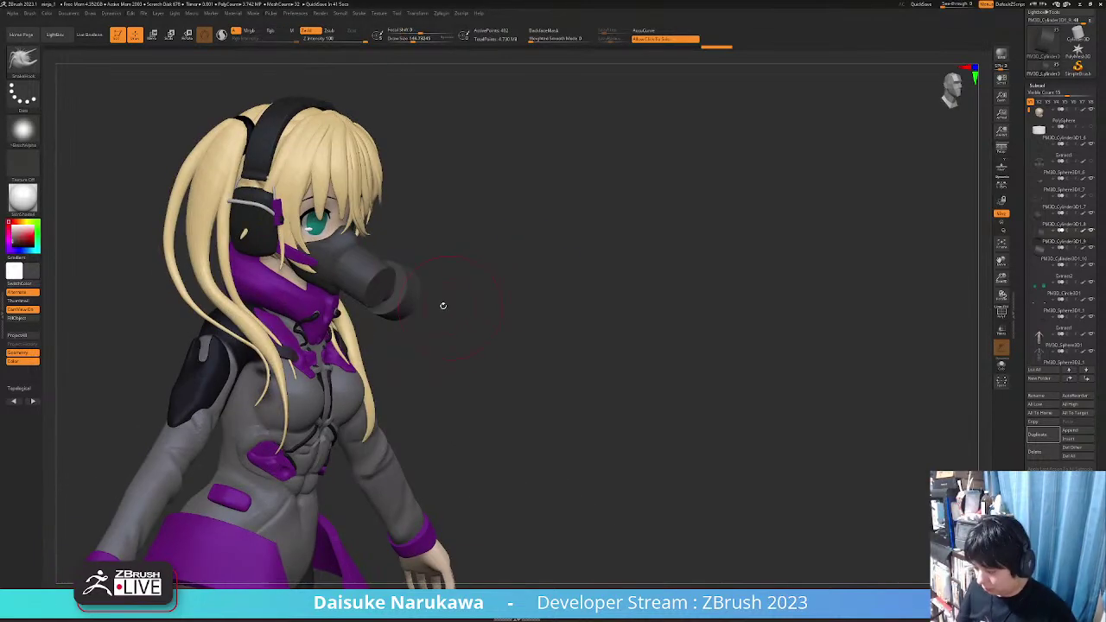
Delete the hidden goggle rings around the eyes, the PM3D_Cylinder3D1_7 subtool
drag(442, 305, 368, 275)
drag(440, 334, 417, 331)
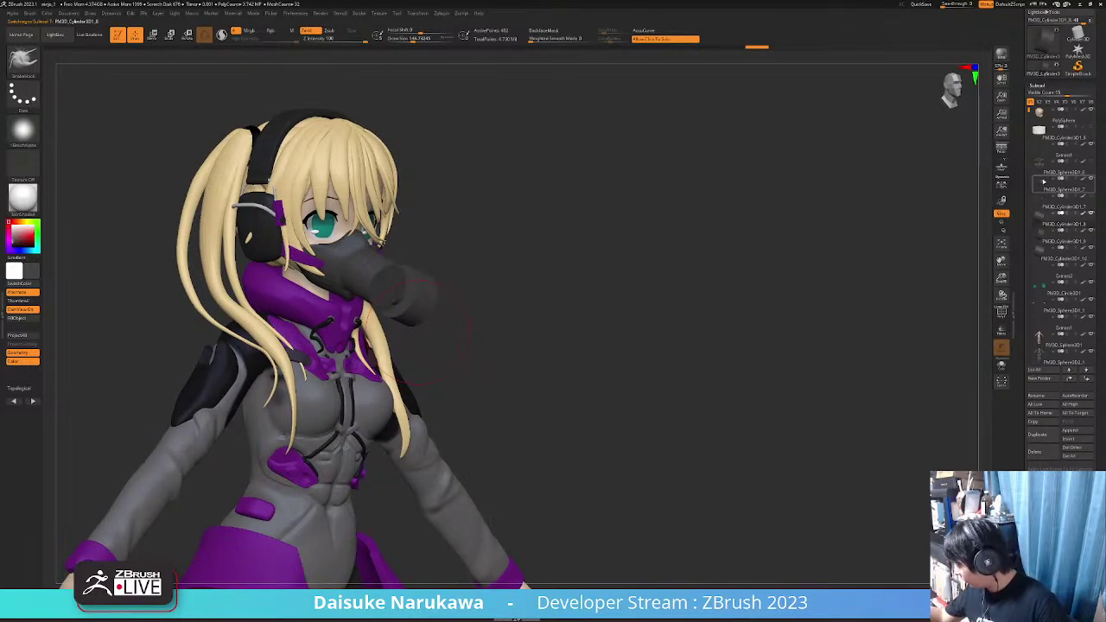
ctrl+right_drag(547, 304, 708, 285)
right_drag(709, 285, 672, 279)
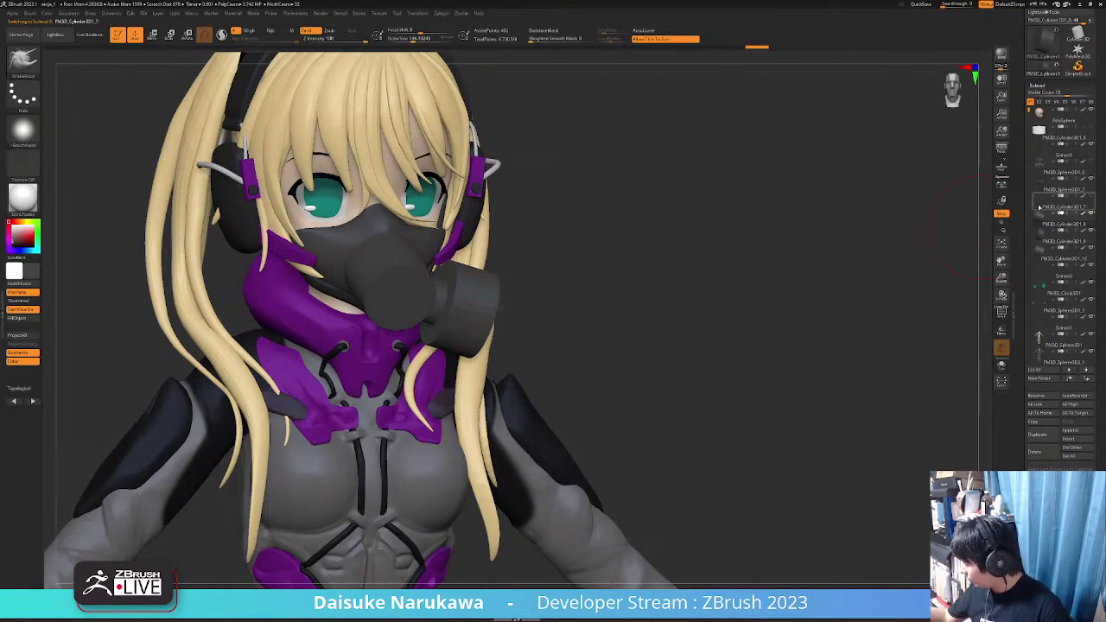
click(1036, 451)
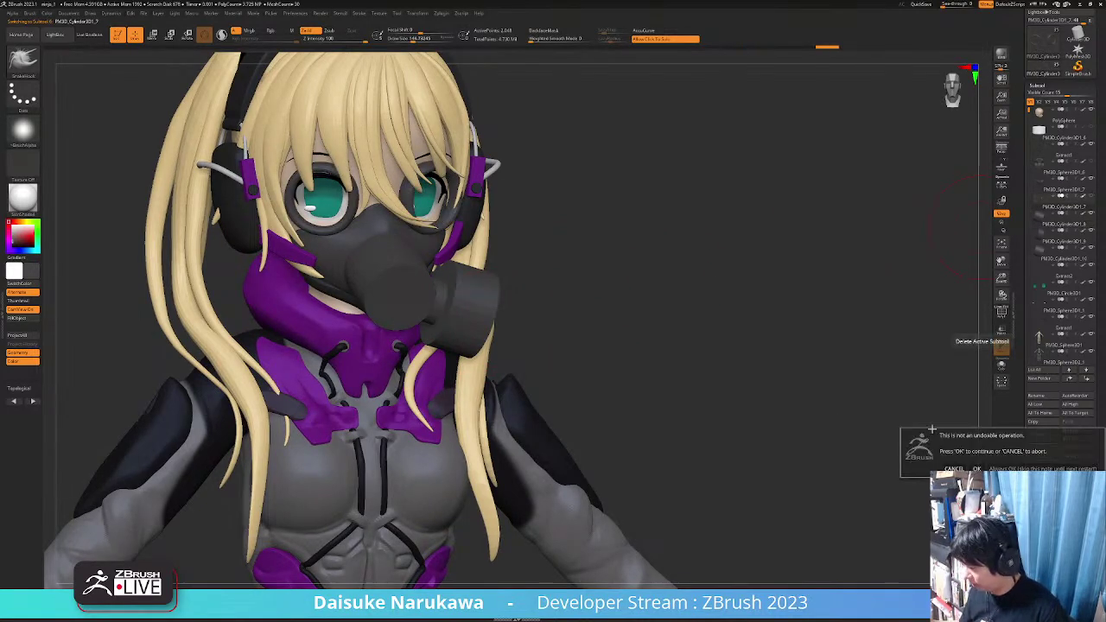
click(975, 469)
Delete the old full face mask, the PM3D_Sphere3D1_6 subtool
drag(721, 314, 657, 359)
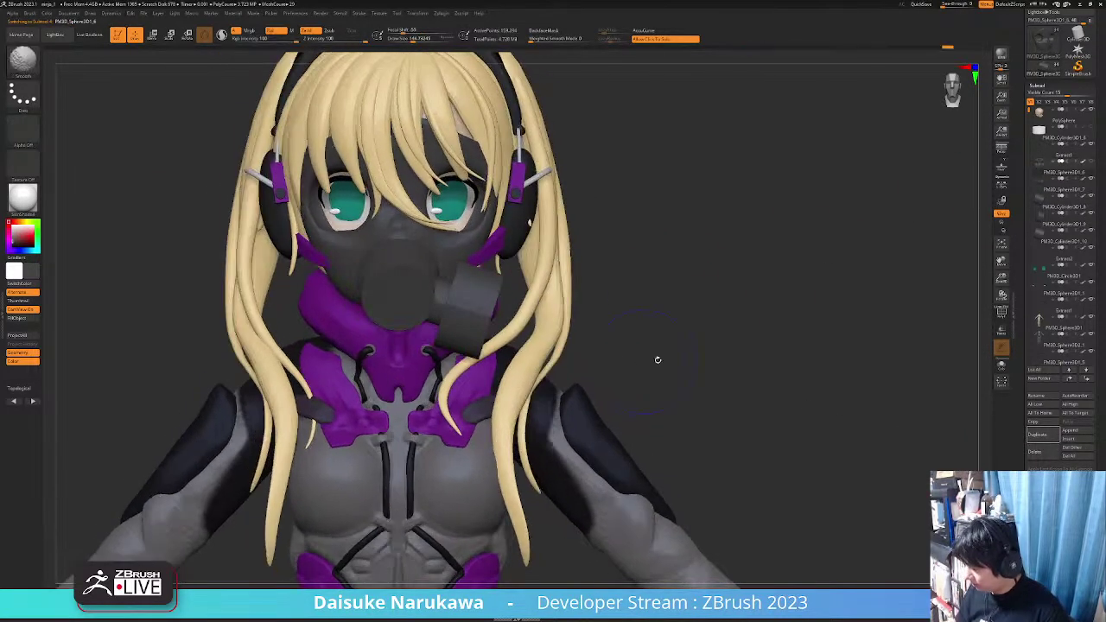
click(1036, 452)
click(966, 480)
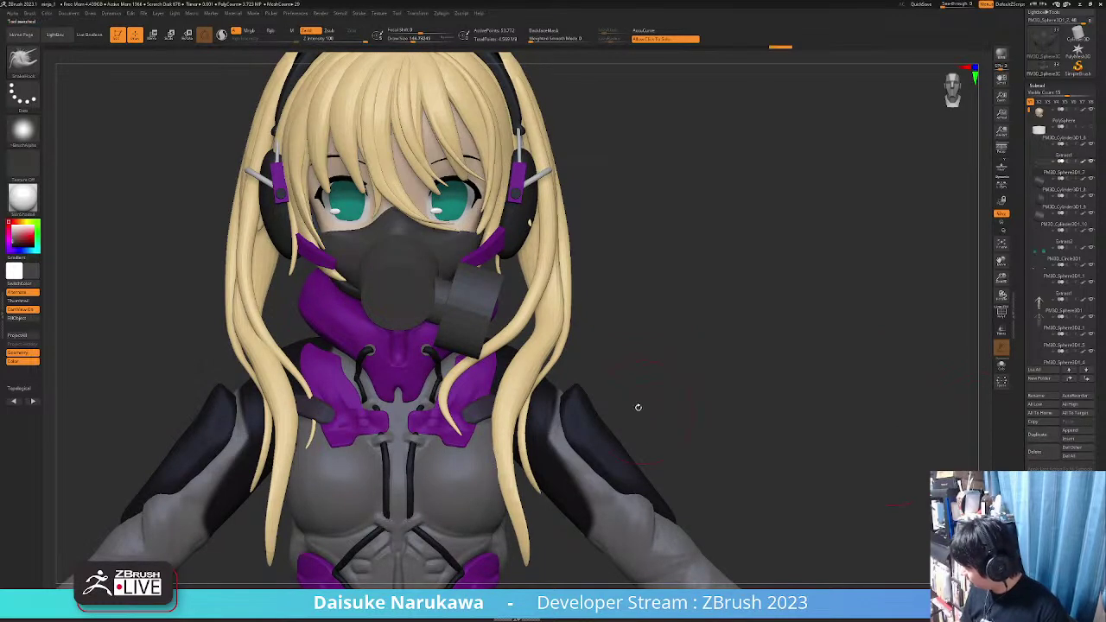
Merge the front filter cylinder into the half mask subtool and show the merged mesh alone
drag(637, 407, 556, 378)
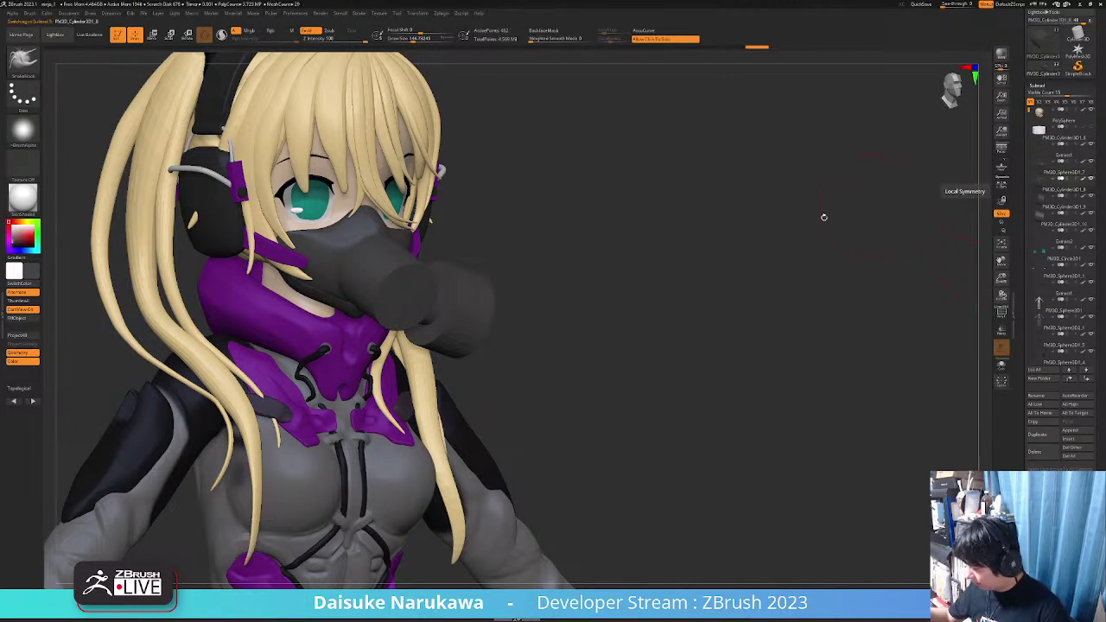
click(424, 277)
mouse_move(1044, 170)
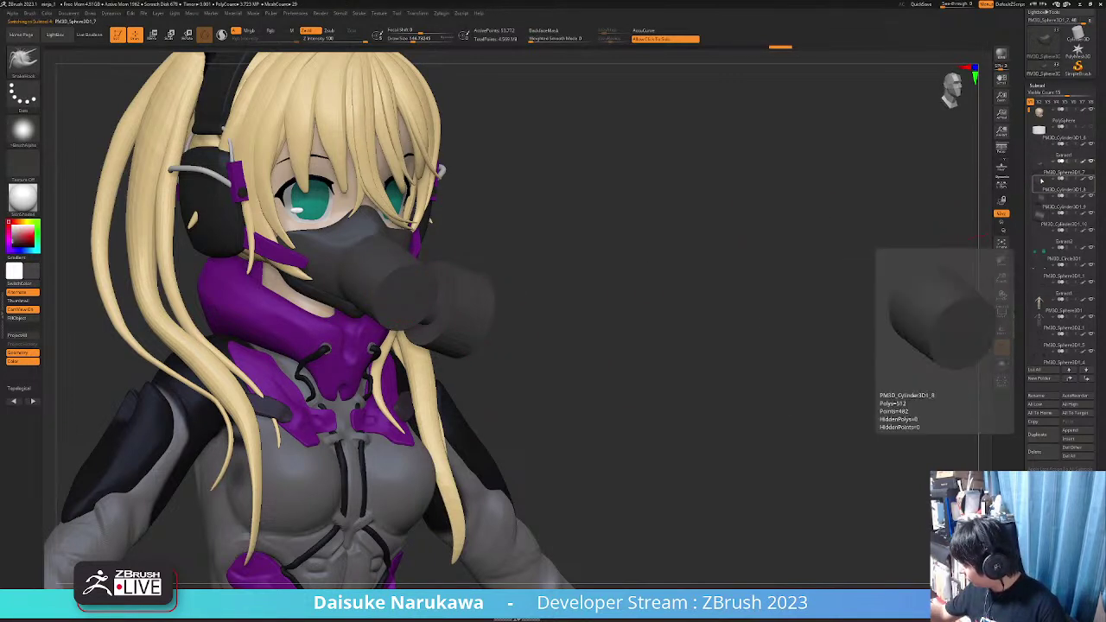
click(1002, 346)
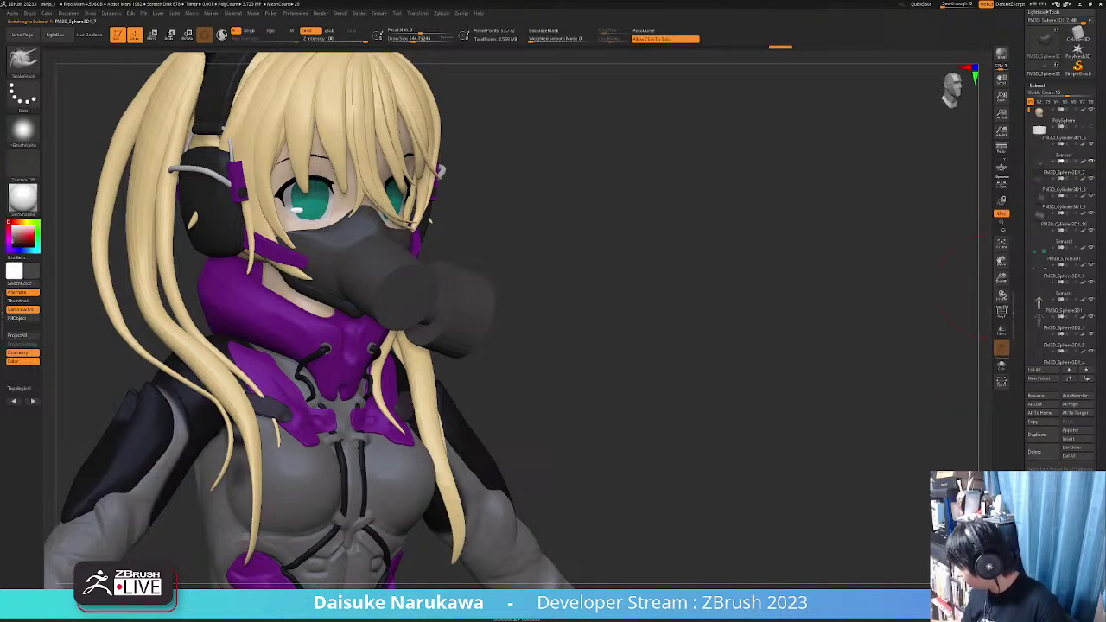
click(567, 431)
mouse_move(564, 432)
mouse_down()
mouse_move(600, 446)
mouse_move(568, 406)
mouse_up()
Set the selection brush to KnifeCurve and quick-save the project
key(ctrl+shift)
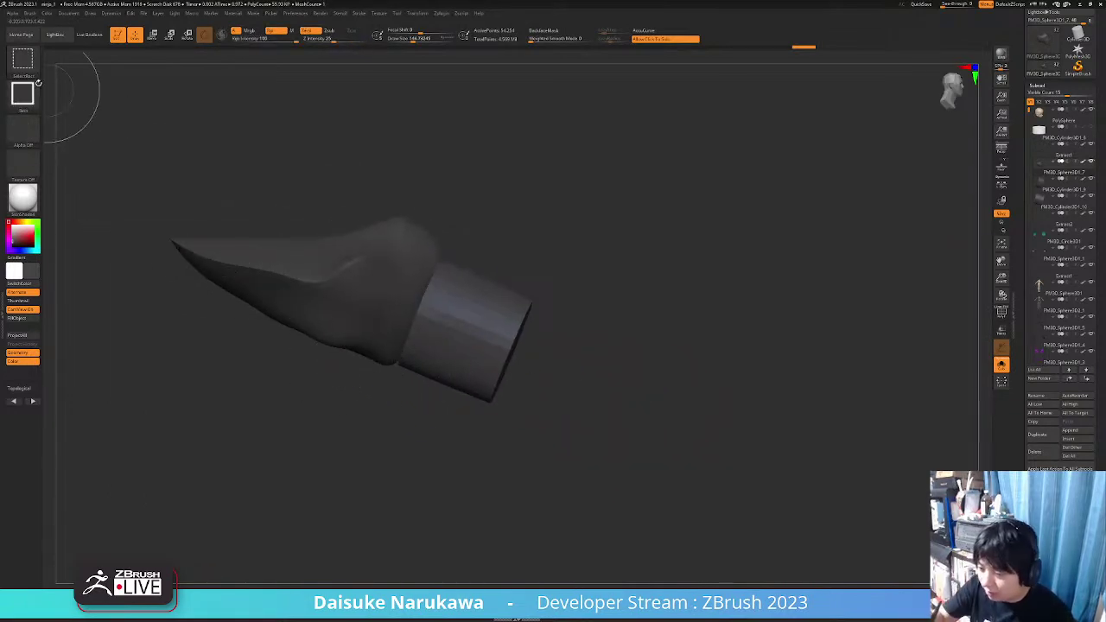
ctrl+shift+click(24, 62)
ctrl+shift+click(24, 63)
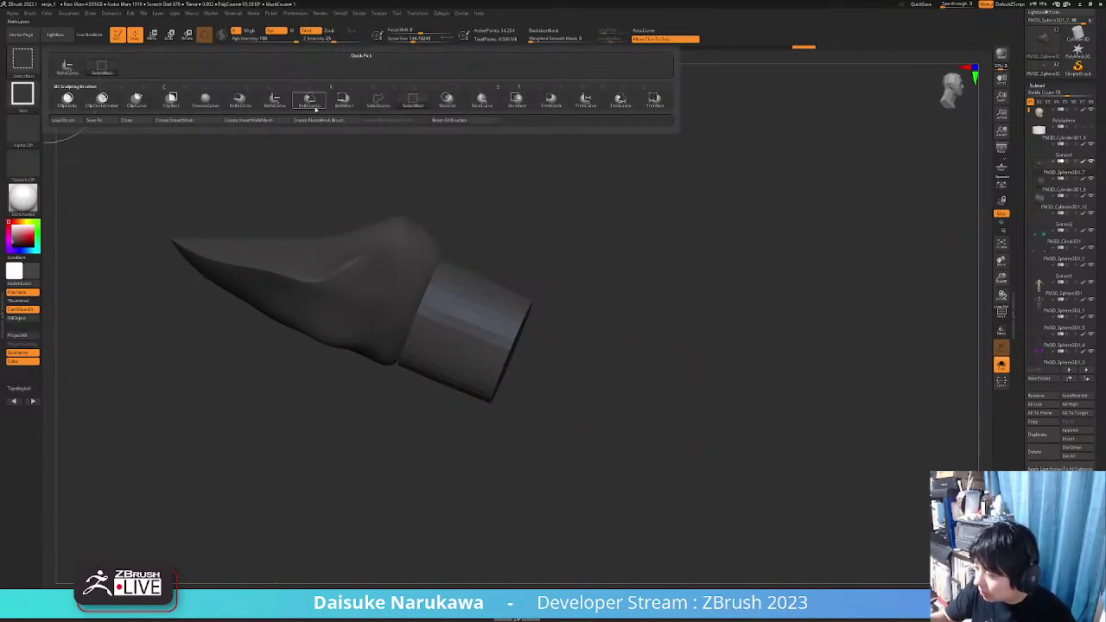
click(313, 102)
click(925, 7)
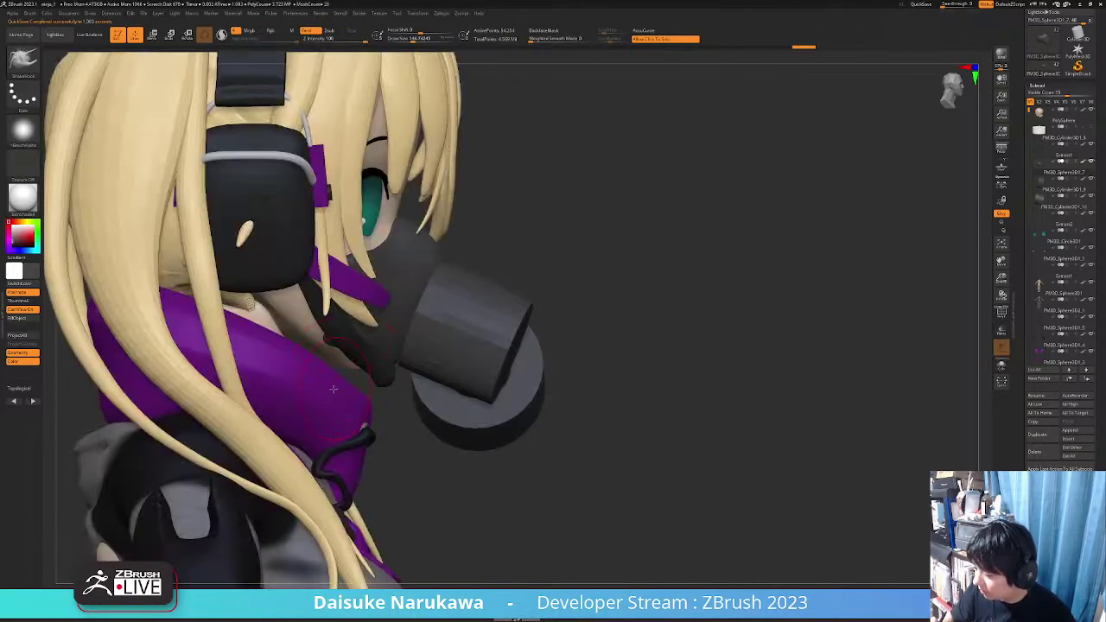
Restore the merged mask and cylinder from the undo history and slice off the mask's rear ends with the KnifeCurve in side view
mouse_move(361, 390)
mouse_down()
mouse_move(394, 417)
mouse_move(410, 403)
mouse_up()
key(ctrl+z)
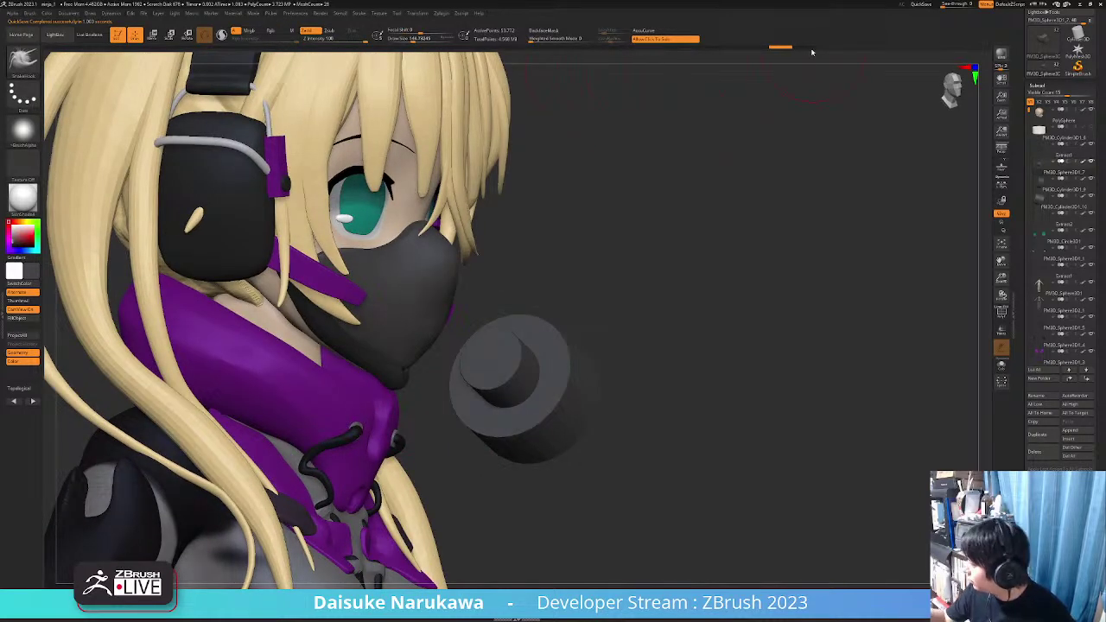
click(806, 47)
mouse_move(603, 247)
mouse_down()
mouse_move(622, 302)
mouse_move(608, 321)
mouse_up()
click(555, 327)
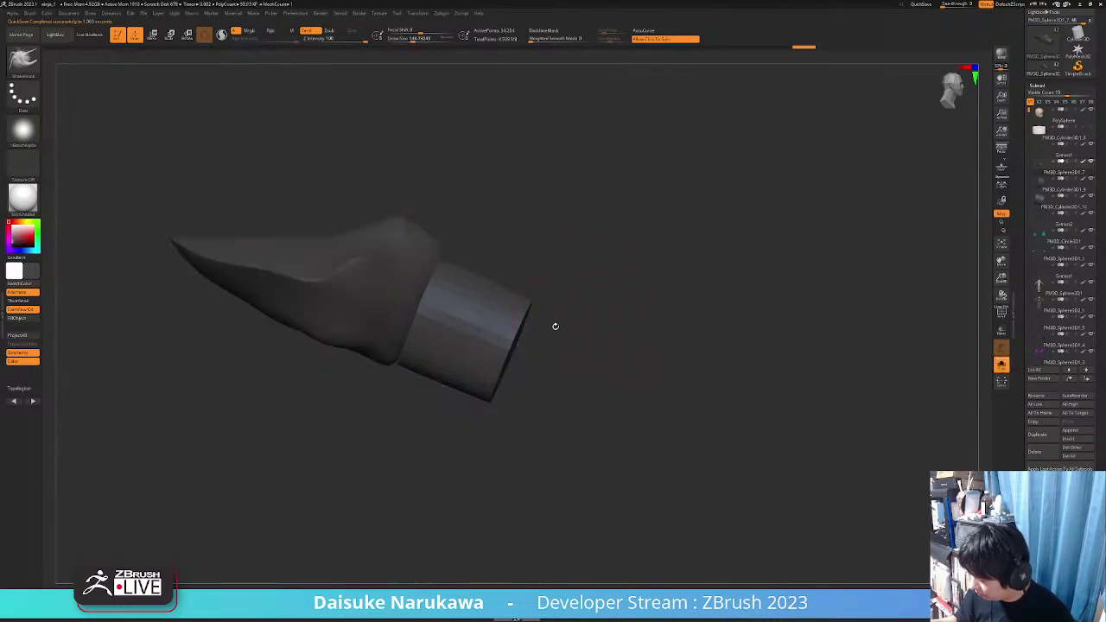
mouse_move(324, 380)
ctrl+shift+mouse_down()
mouse_move(324, 357)
mouse_move(203, 173)
mouse_move(113, 173)
ctrl+shift+mouse_up()
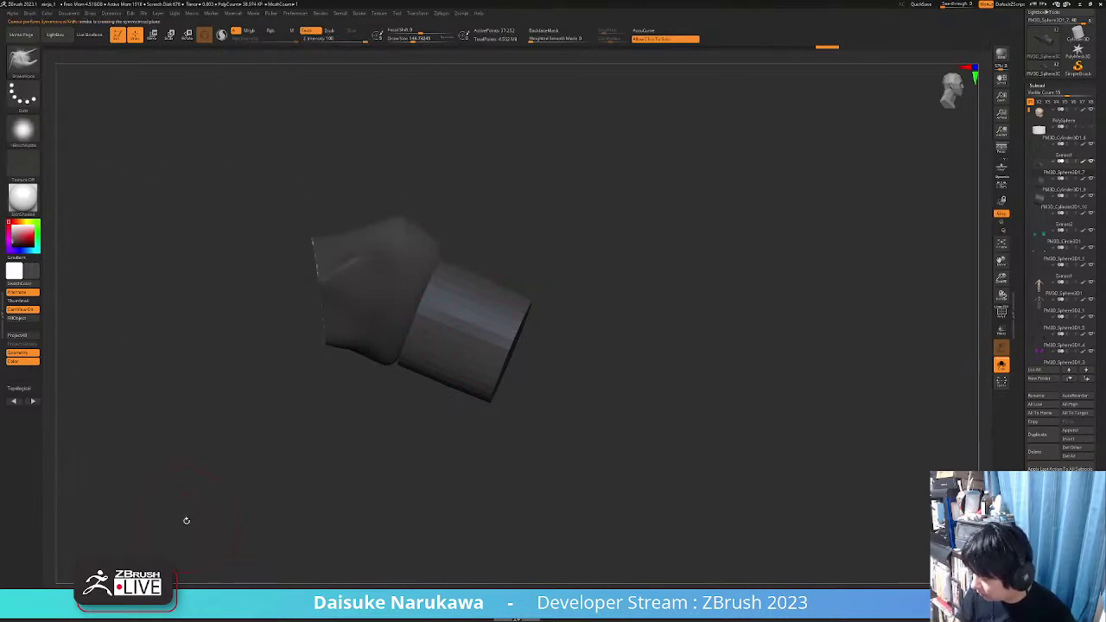
key(shift+ctrl+s)
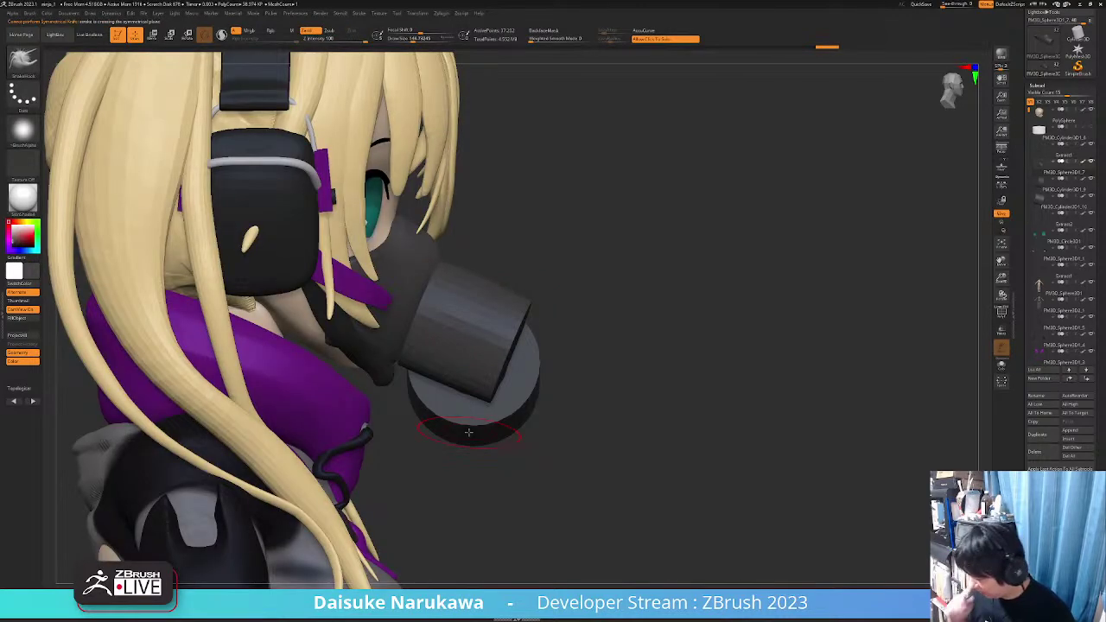
Remesh the merged half mask and smooth the joint between the mask and its front cylinder
right_drag(469, 432, 424, 457)
key(shift+z)
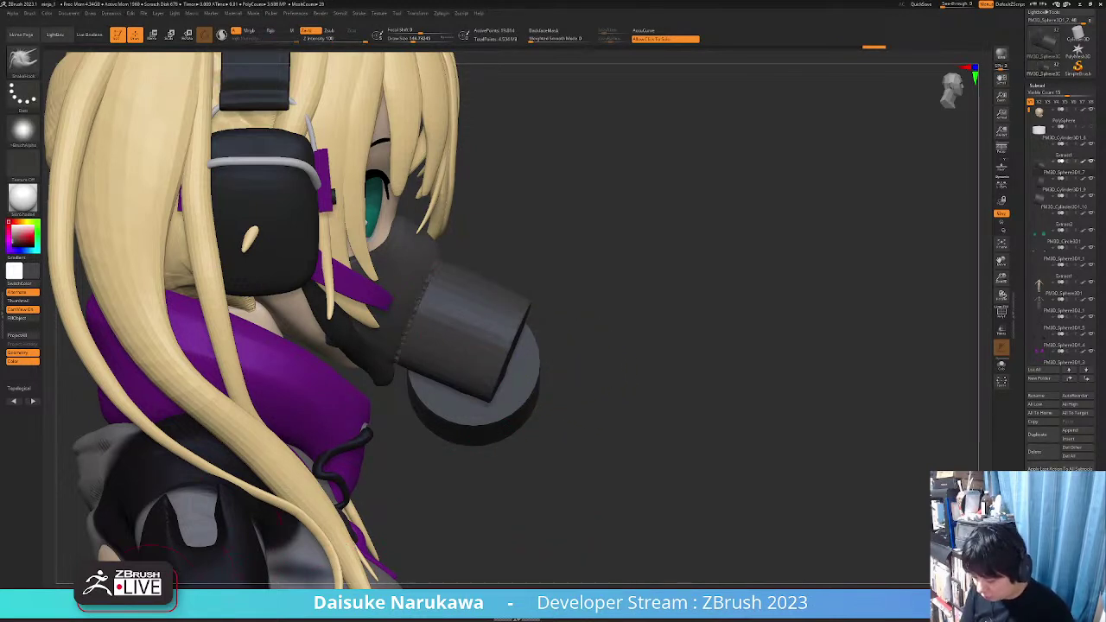
click(69, 596)
key(shift)
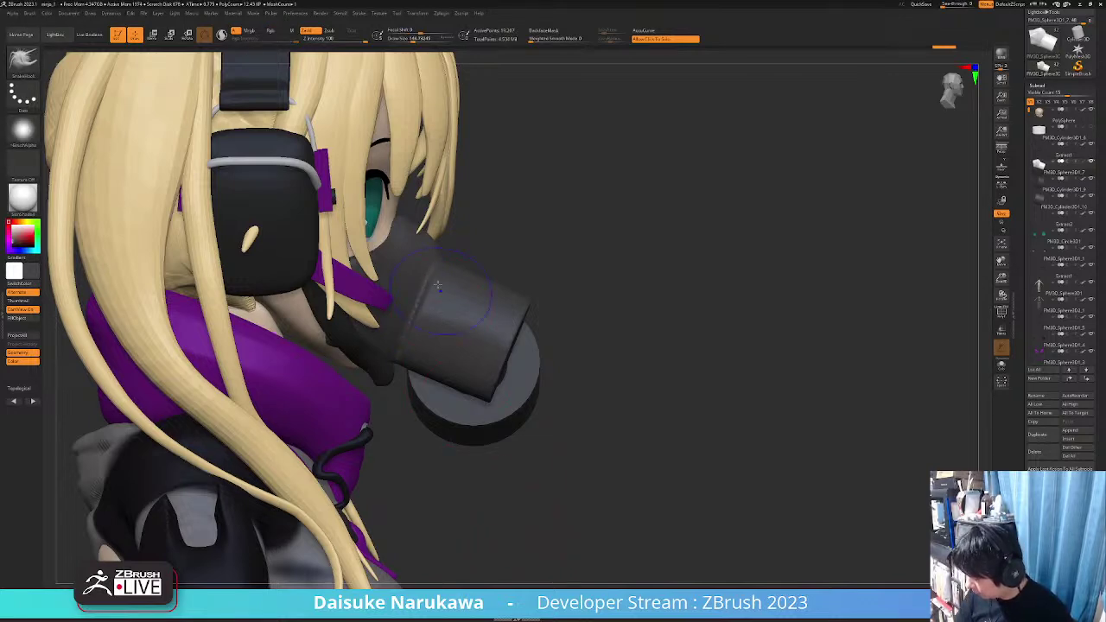
key(shift)
right_drag(402, 359, 413, 414)
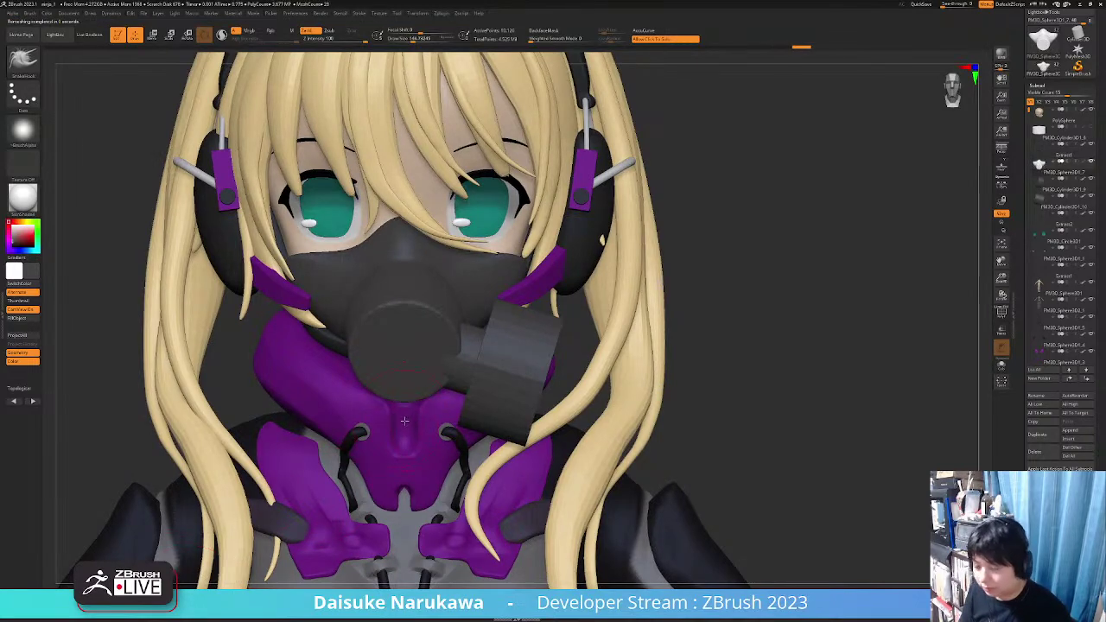
Shorten the mask's front cylinder with a KnifeCurve cut in side view and remesh the mask
right_drag(450, 408, 441, 323)
key(ctrl+shift)
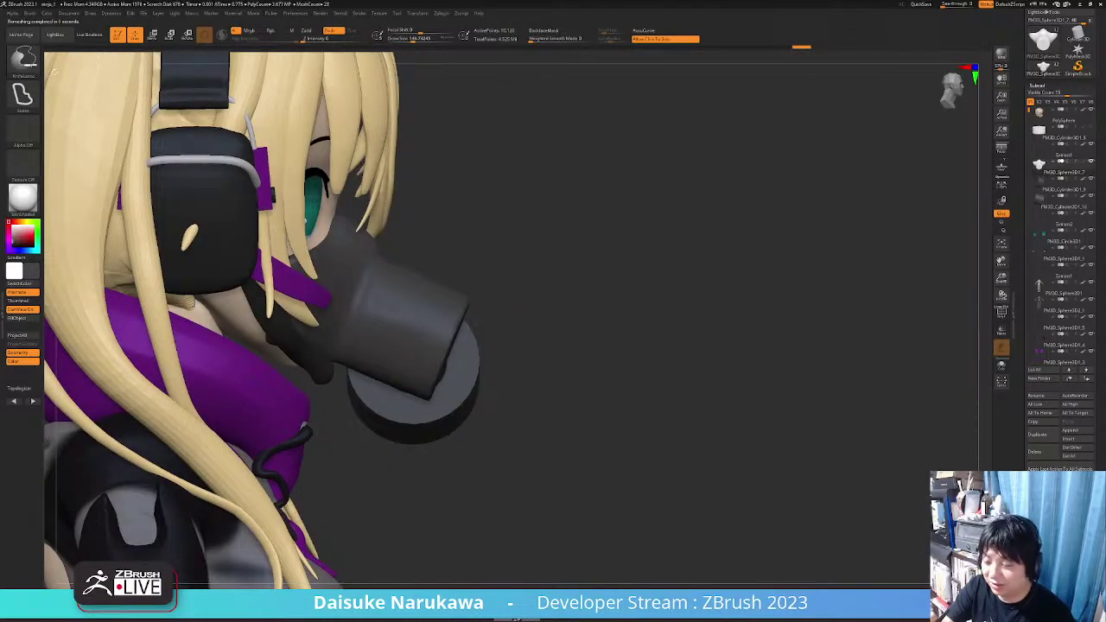
click(42, 70)
click(135, 69)
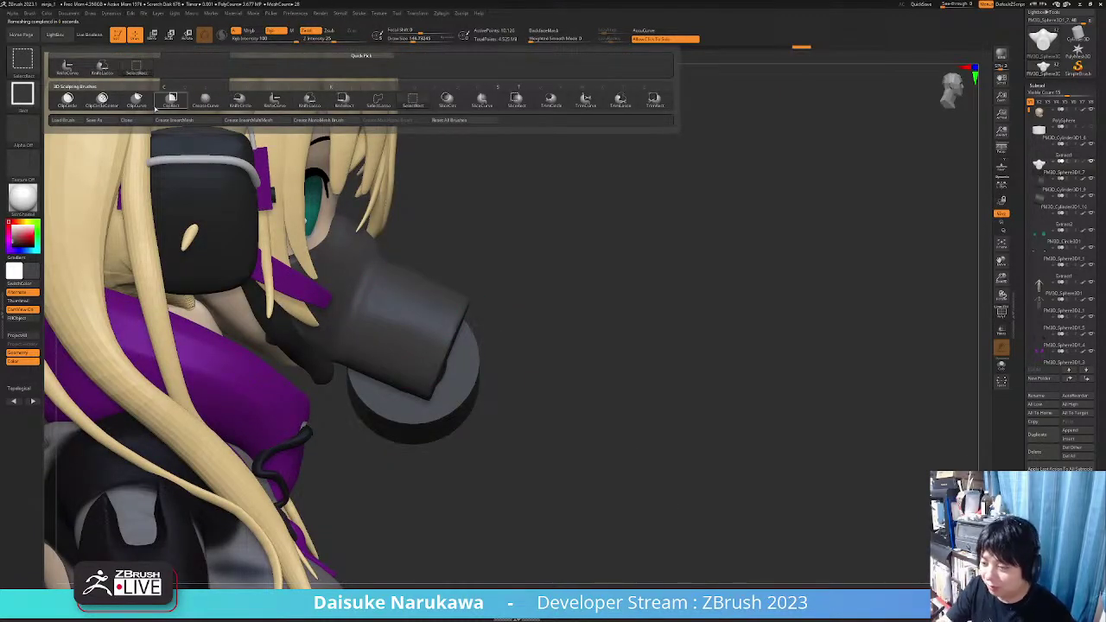
click(28, 66)
click(68, 71)
mouse_move(436, 213)
ctrl+shift+mouse_down()
mouse_move(349, 426)
mouse_move(322, 457)
mouse_move(346, 444)
mouse_move(335, 433)
ctrl+shift+mouse_up()
right_drag(338, 420, 242, 403)
right_drag(346, 402, 413, 404)
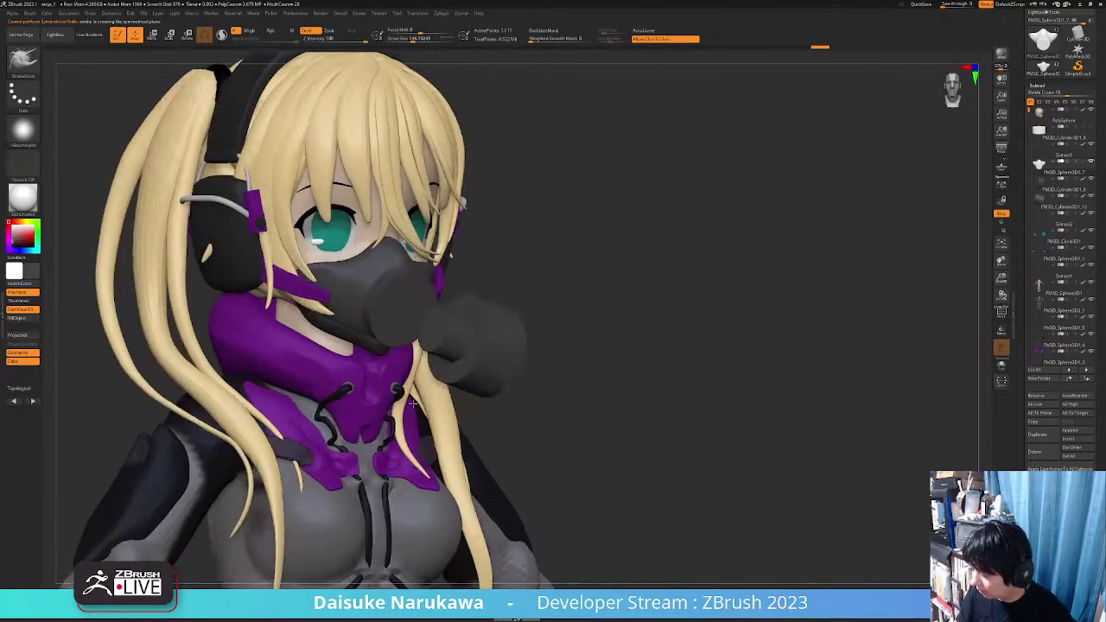
mouse_move(412, 404)
mouse_down()
mouse_move(436, 402)
mouse_move(422, 402)
mouse_move(427, 233)
mouse_move(440, 211)
mouse_up()
mouse_move(373, 313)
right_down()
mouse_move(447, 257)
mouse_move(542, 366)
right_up()
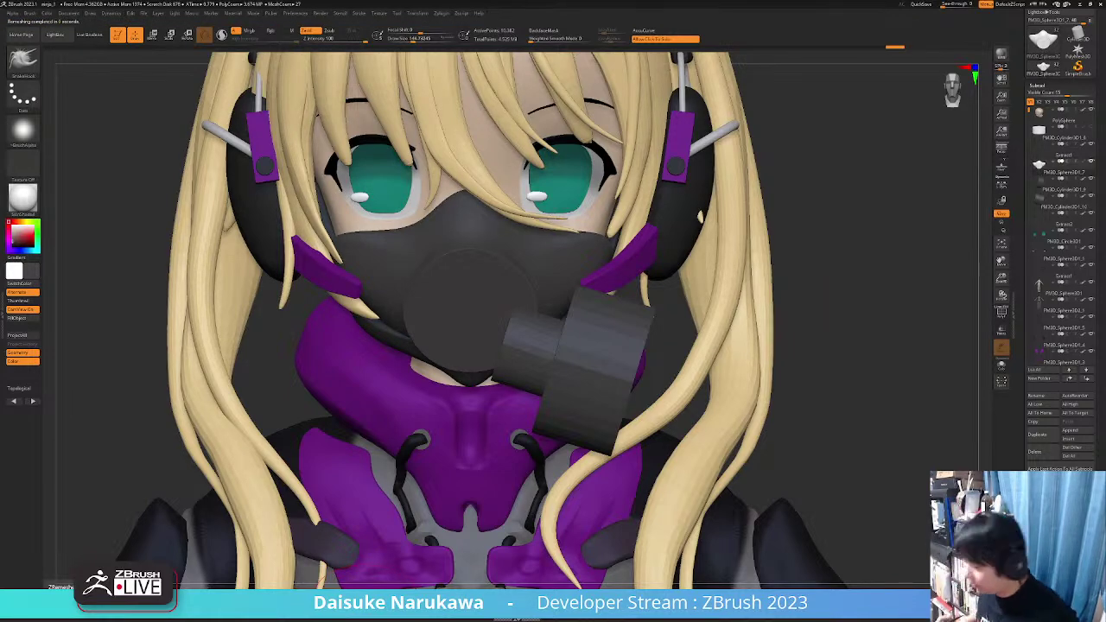
mouse_move(475, 346)
right_down()
mouse_move(527, 215)
mouse_move(508, 101)
mouse_move(470, 356)
right_up()
Select the small and large cylinders of the side filter together for the Gizmo transform, using the SelectRect brush
drag(474, 360, 440, 371)
alt+click(441, 372)
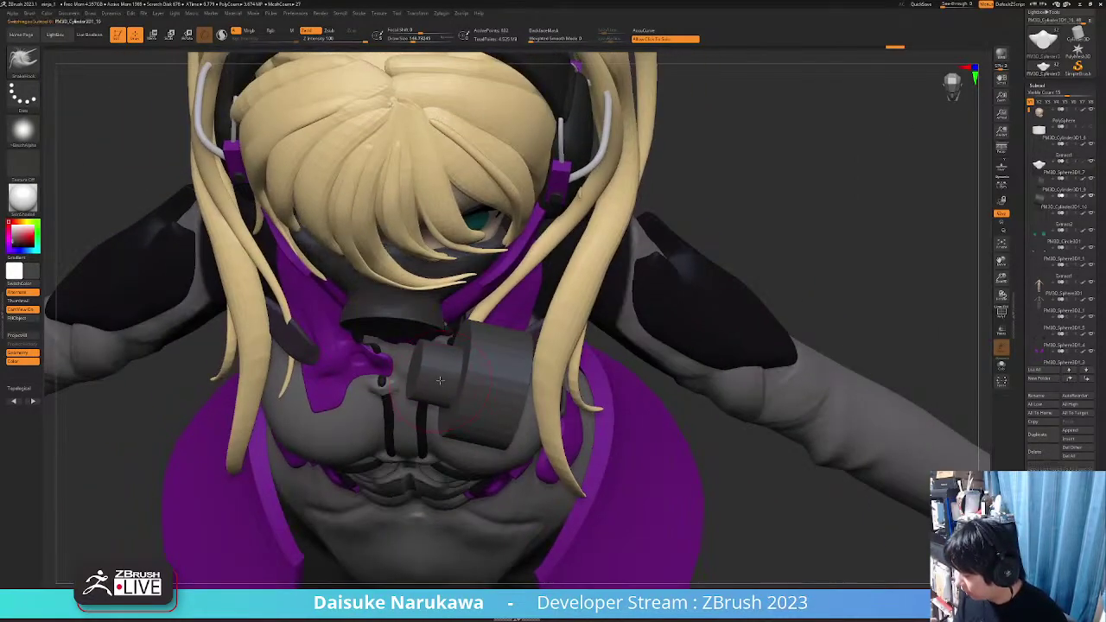
alt+right_drag(450, 385, 384, 355)
key(w)
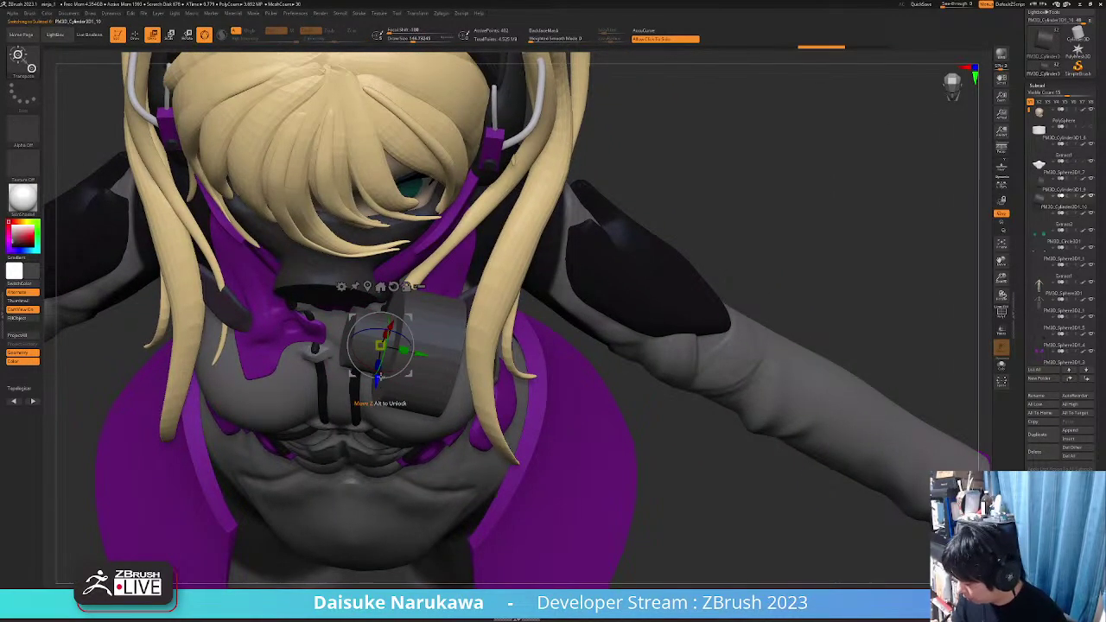
drag(380, 381, 386, 330)
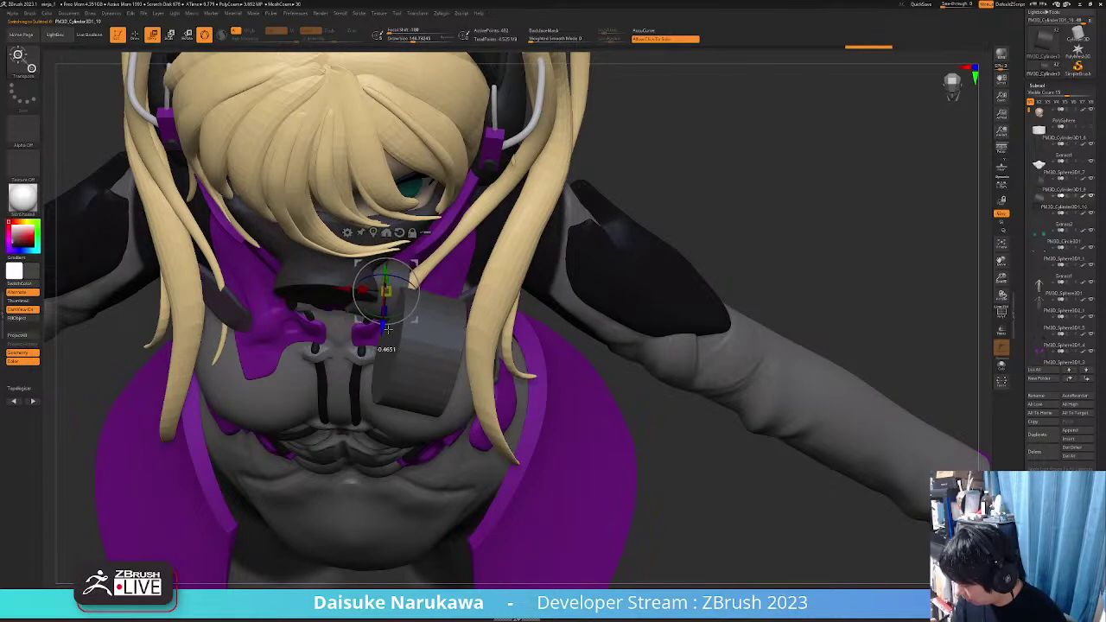
key(ctrl+z)
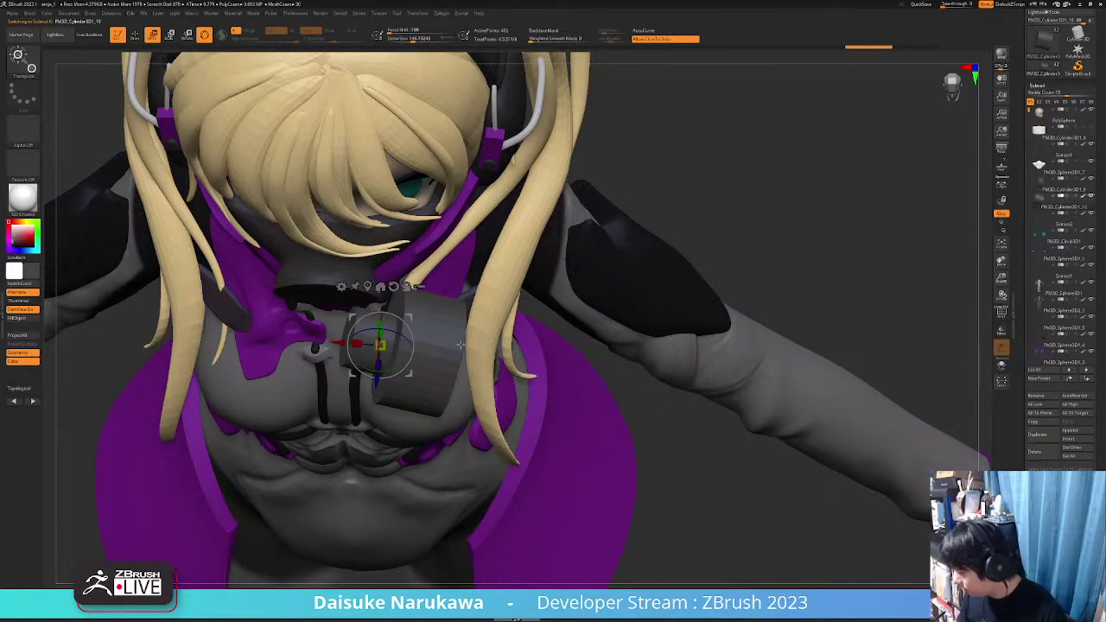
right_drag(460, 344, 556, 380)
ctrl+shift+click(504, 346)
ctrl+shift+click(317, 323)
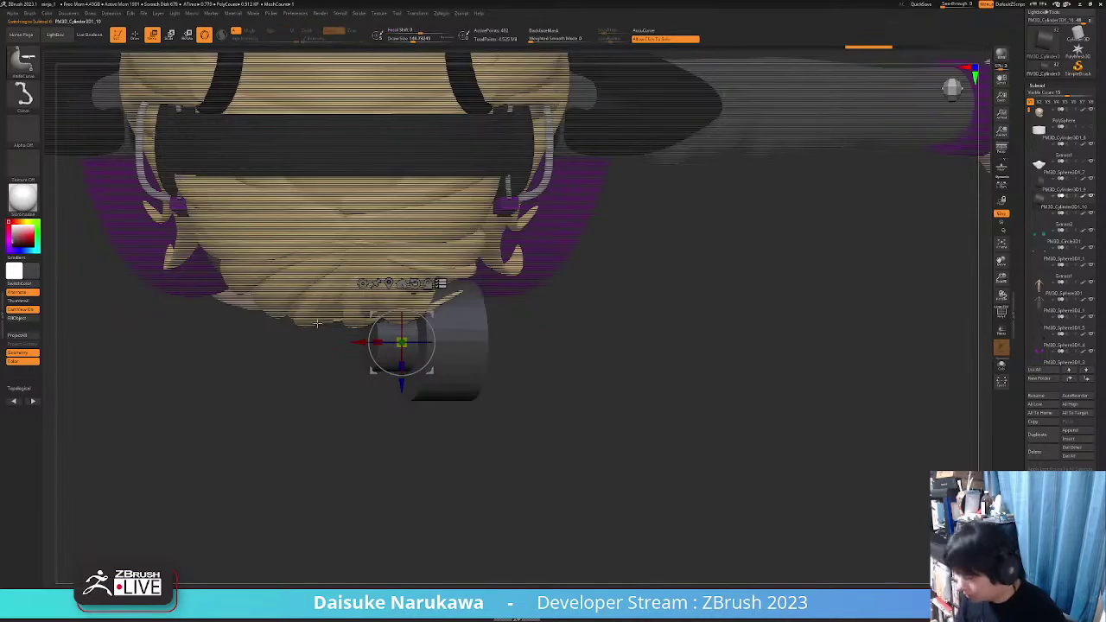
ctrl+shift+click(31, 68)
ctrl+shift+click(378, 102)
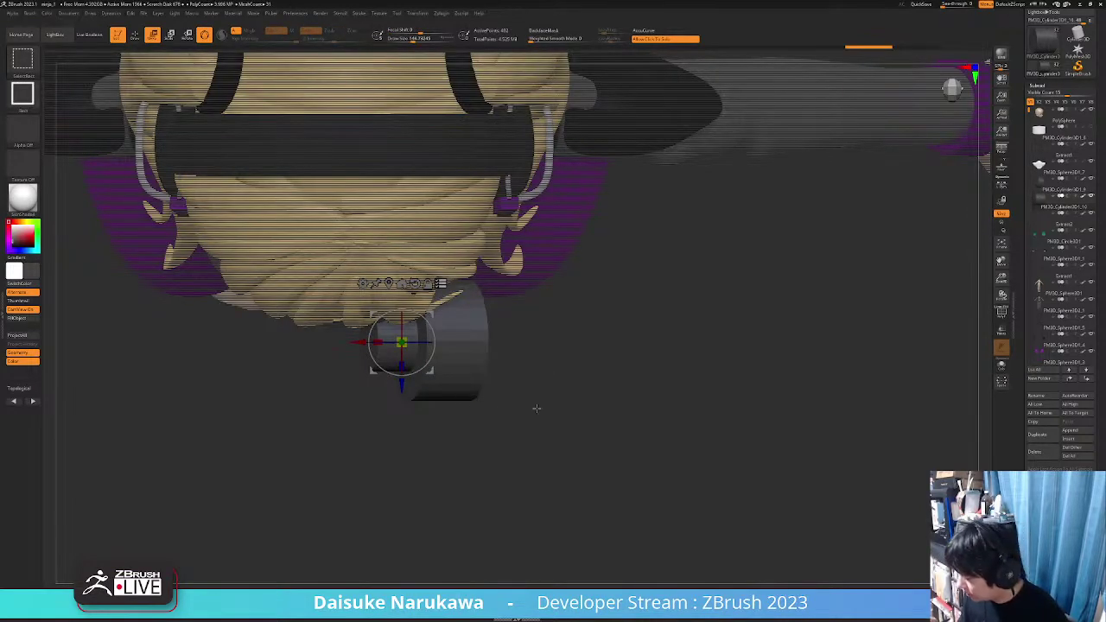
ctrl+shift+drag(511, 440, 381, 336)
Move both side filter cylinders inward against the half mask and adjust their size and depth with the Gizmo
mouse_move(389, 381)
right_down()
mouse_move(393, 363)
mouse_move(393, 405)
mouse_move(440, 391)
right_up()
drag(401, 350, 339, 316)
mouse_move(411, 374)
shift+right_down()
mouse_move(359, 371)
mouse_move(425, 363)
shift+right_up()
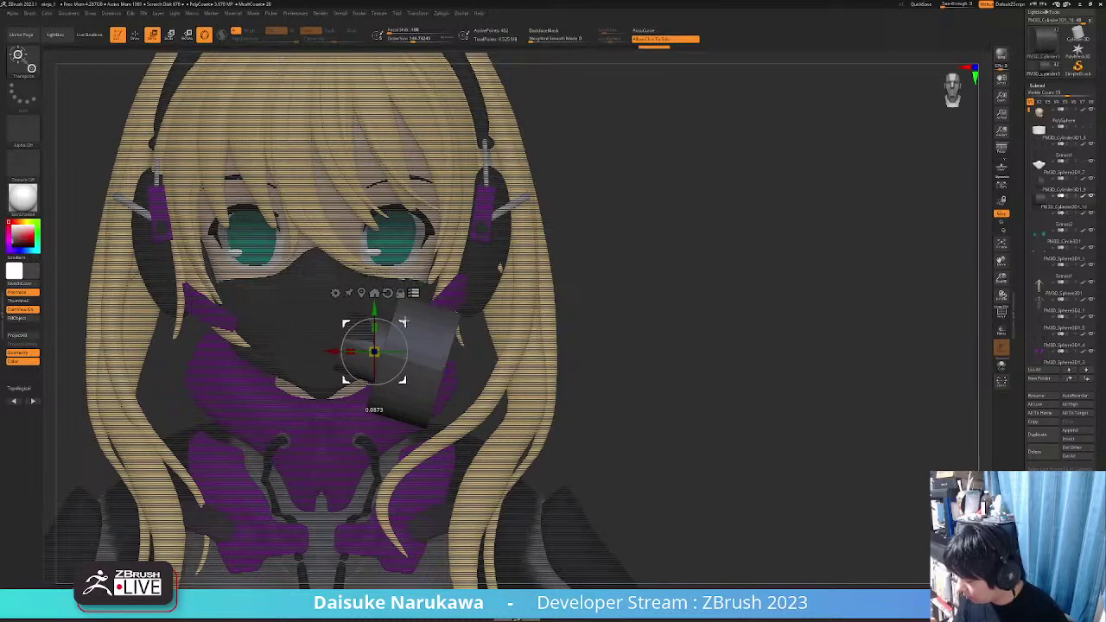
mouse_move(360, 358)
right_down()
mouse_move(385, 354)
mouse_move(322, 355)
mouse_move(362, 370)
right_up()
drag(361, 371, 393, 316)
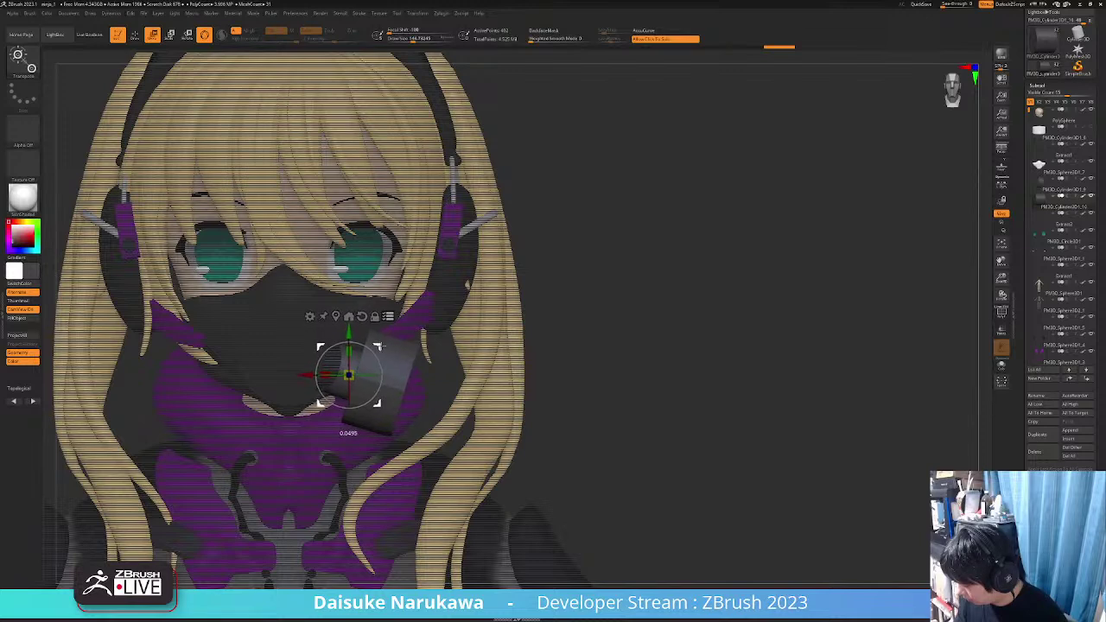
right_drag(346, 371, 341, 367)
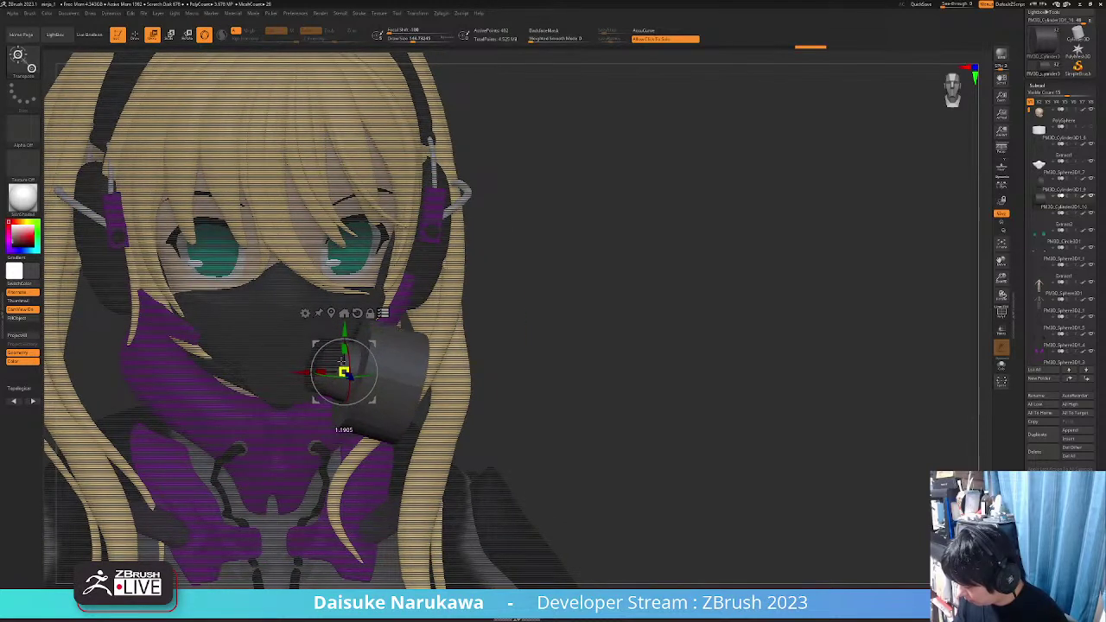
drag(375, 350, 377, 383)
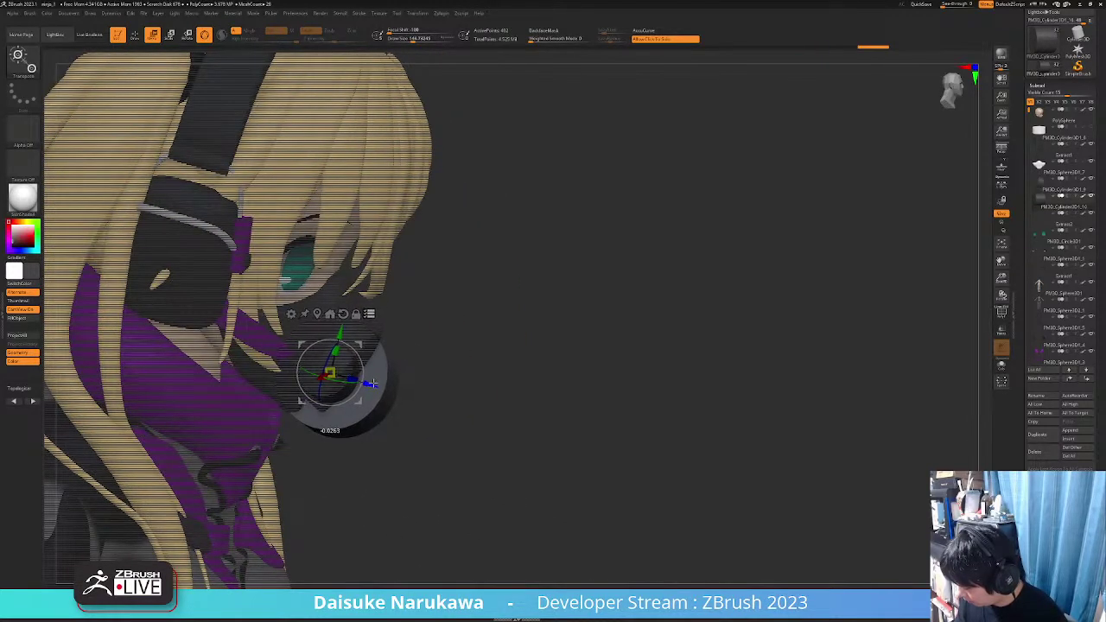
drag(536, 247, 464, 227)
click(135, 35)
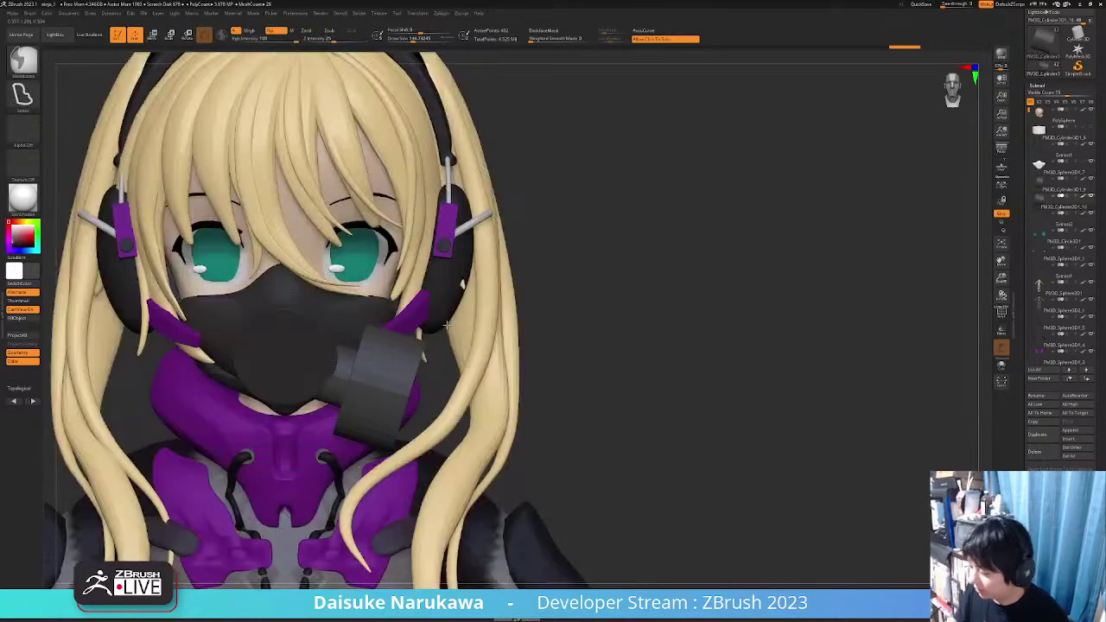
Refine the position of the paired filter cylinders on the mask's cheek and check the fit from both sides
drag(446, 325, 415, 363)
drag(190, 77, 370, 286)
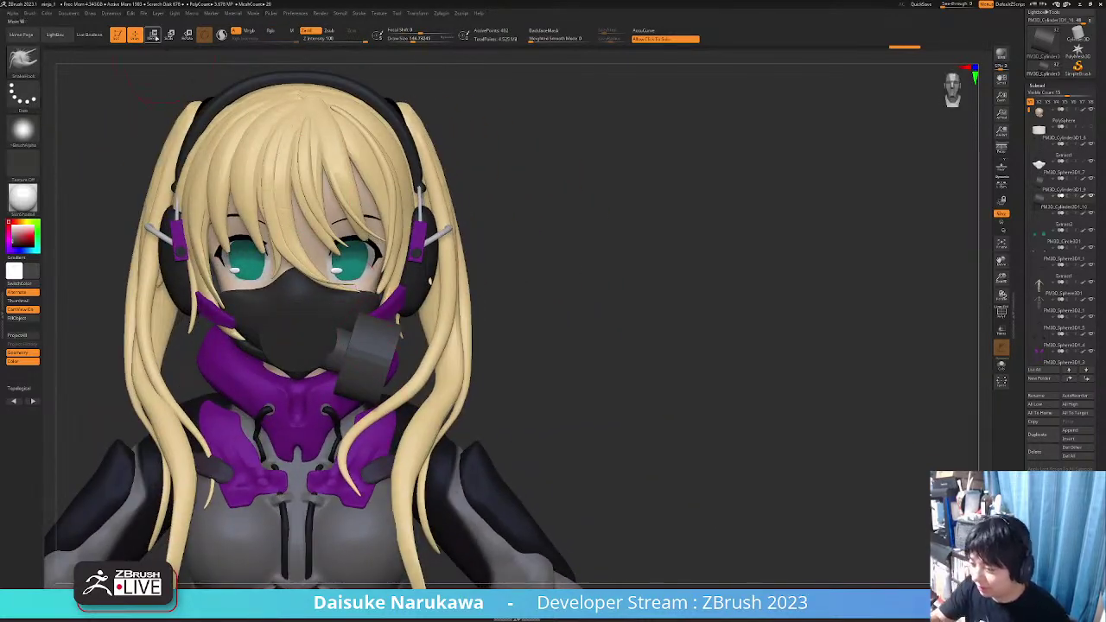
click(154, 37)
drag(535, 363, 670, 365)
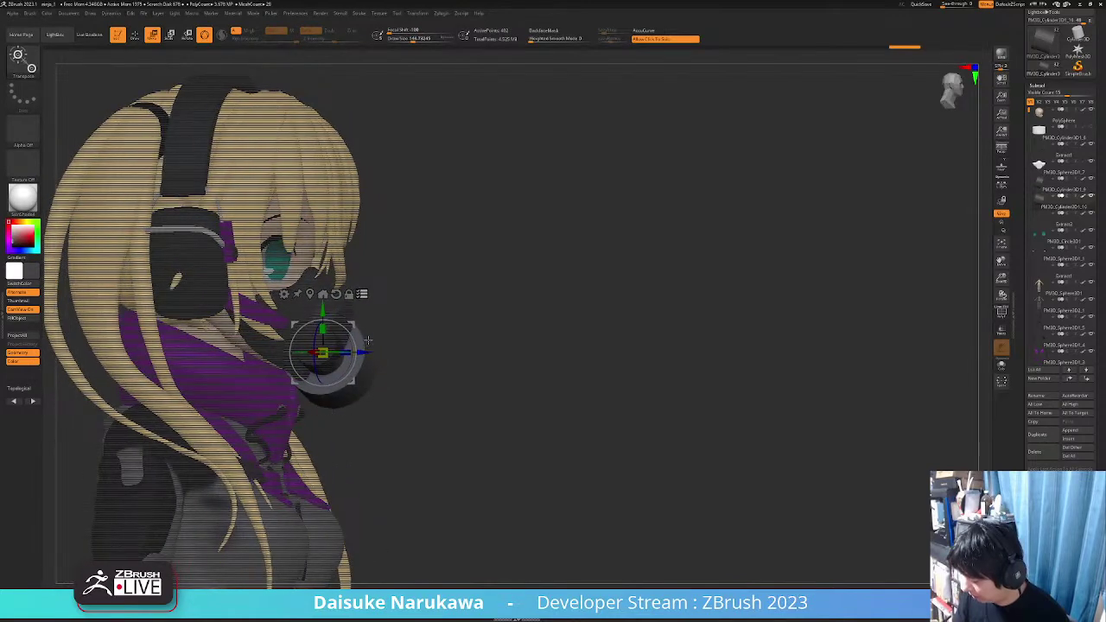
drag(368, 342, 359, 327)
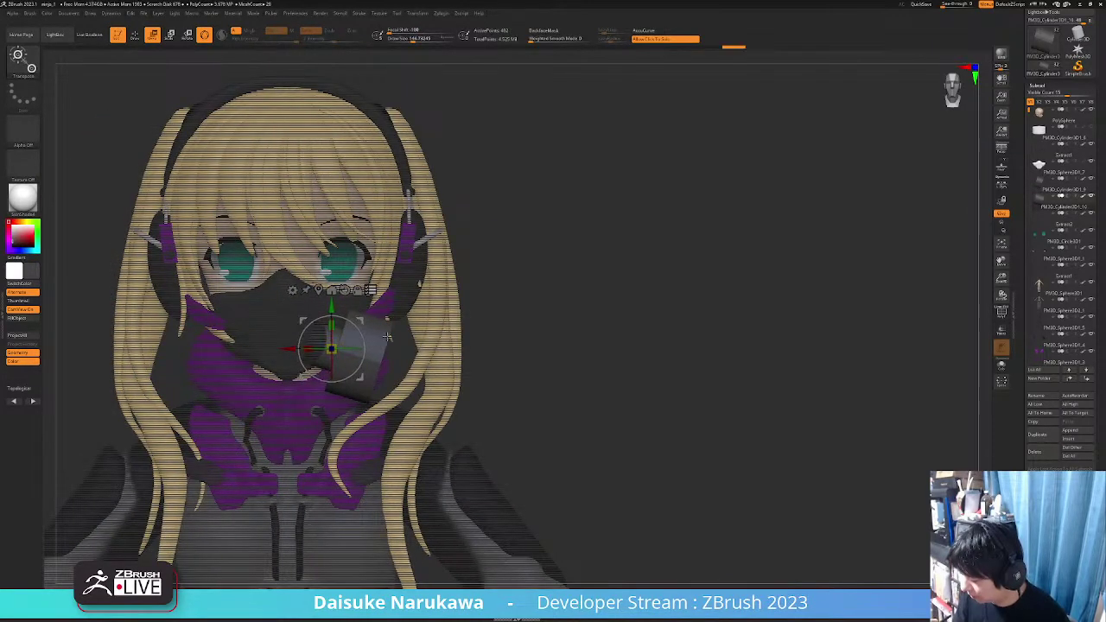
mouse_move(388, 337)
right_down()
mouse_move(350, 332)
mouse_move(399, 307)
mouse_move(359, 327)
mouse_move(407, 335)
right_up()
click(134, 35)
alt+click(399, 307)
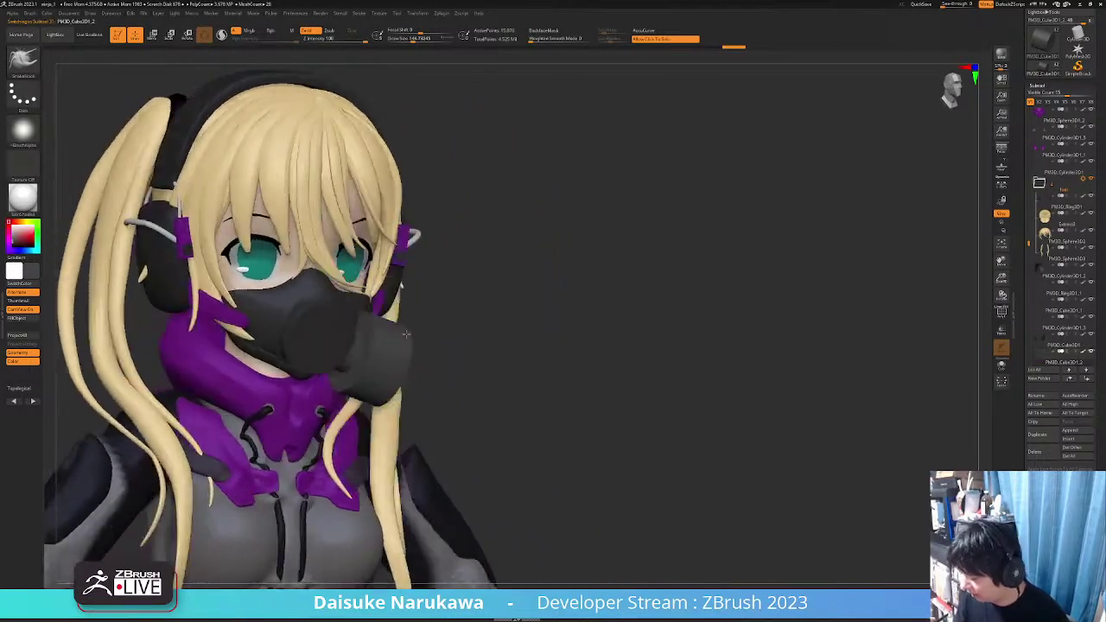
drag(406, 333, 827, 275)
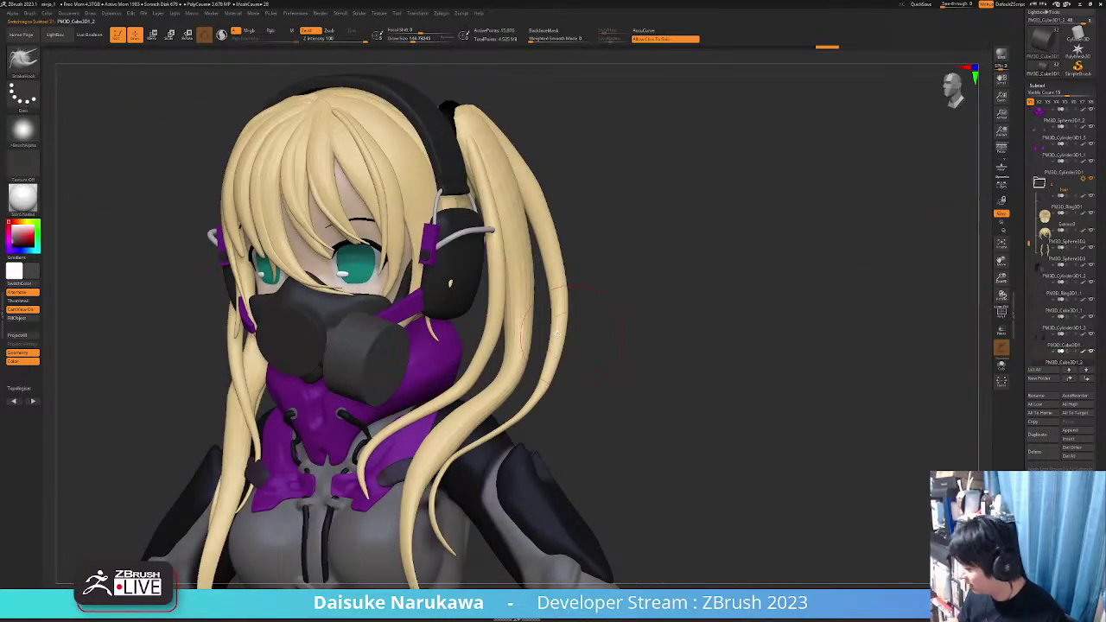
drag(560, 327, 417, 338)
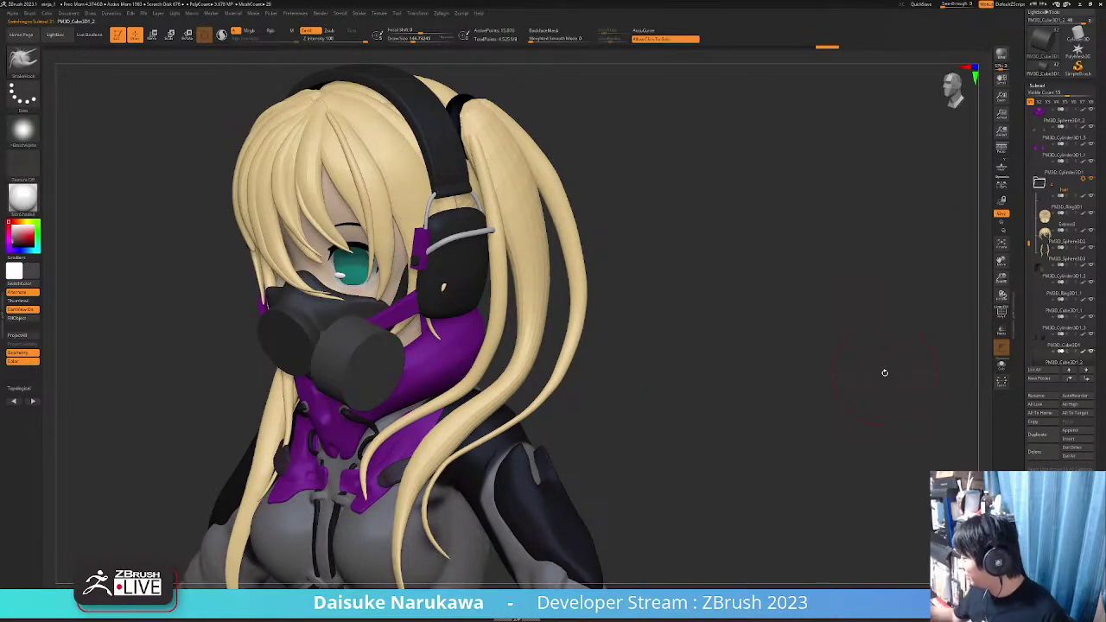
Select the large filter cylinder and nudge the side filter pair slightly in front view with the Gizmo
right_drag(259, 346, 422, 369)
alt+click(389, 350)
drag(421, 369, 381, 388)
shift+right_drag(381, 388, 413, 375)
click(152, 34)
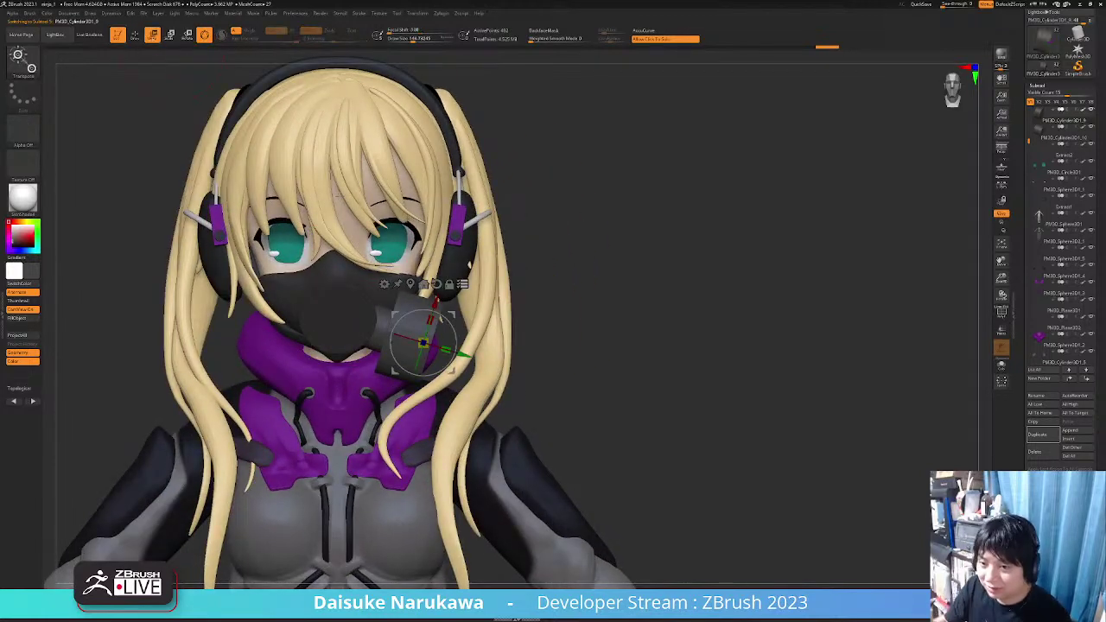
drag(452, 313, 453, 311)
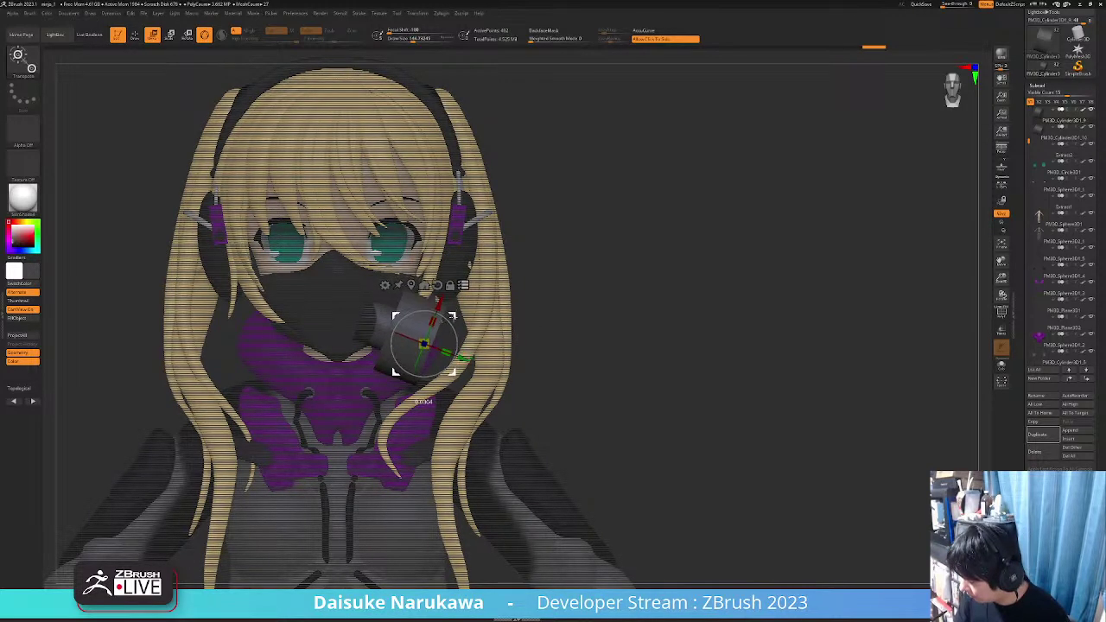
drag(449, 321, 450, 320)
click(136, 35)
Undo the last change and shift the side filter pair slightly down and toward the mask's centre
mouse_move(499, 322)
right_down()
mouse_move(511, 324)
mouse_move(500, 363)
mouse_move(511, 333)
right_up()
mouse_move(383, 462)
right_down()
mouse_move(290, 458)
mouse_move(439, 459)
mouse_move(407, 458)
mouse_move(394, 437)
mouse_move(407, 451)
mouse_move(384, 463)
right_up()
right_click(384, 463)
key(ctrl+z)
key(alt+s)
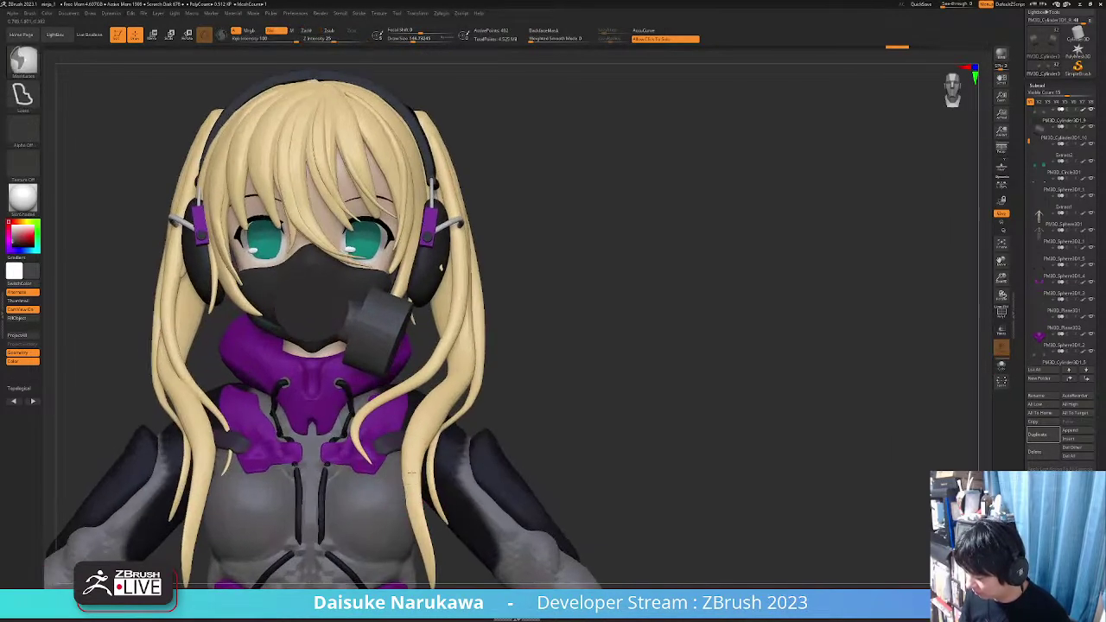
key(w)
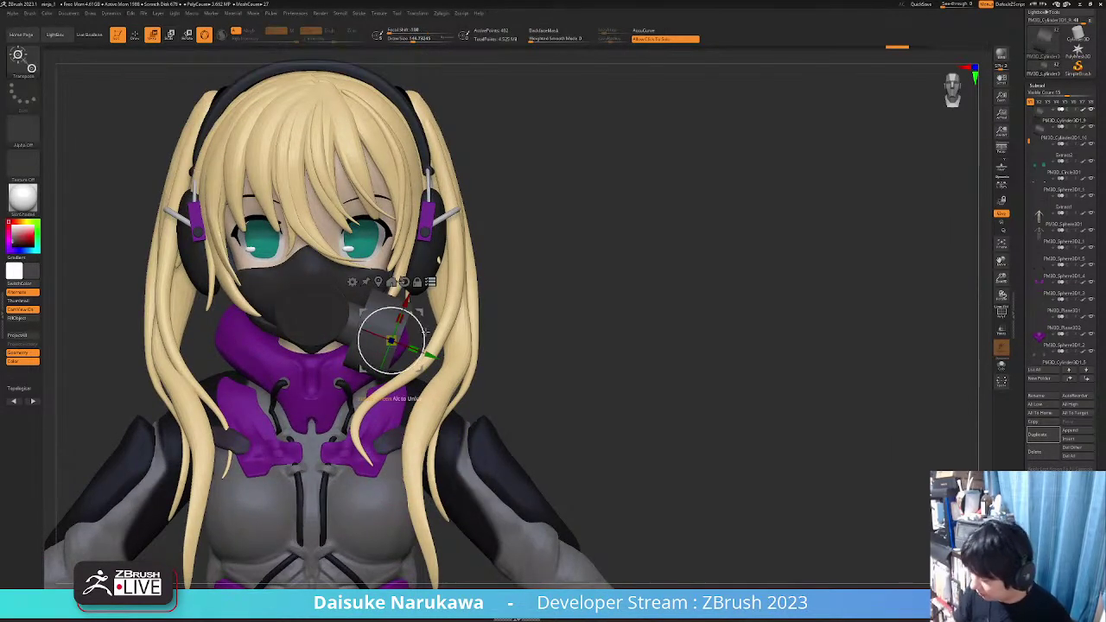
drag(423, 313, 420, 319)
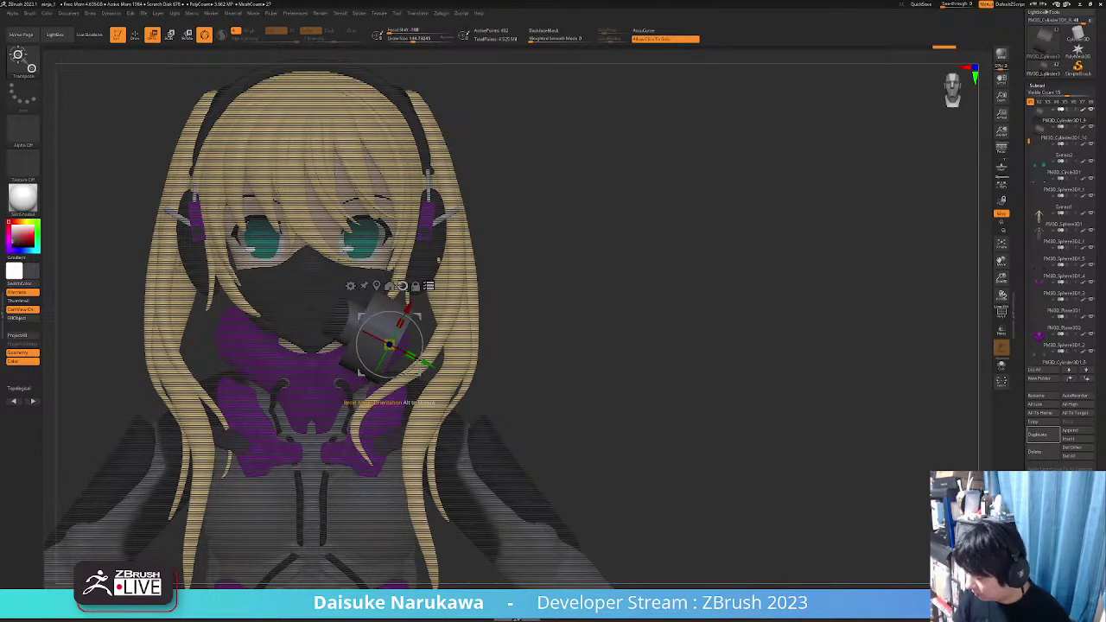
click(135, 35)
Insert a Circle3D primitive as a new subtool after the selected filter cylinder
mouse_move(350, 322)
right_down()
mouse_move(395, 341)
mouse_move(380, 315)
mouse_move(428, 289)
right_up()
click(1074, 439)
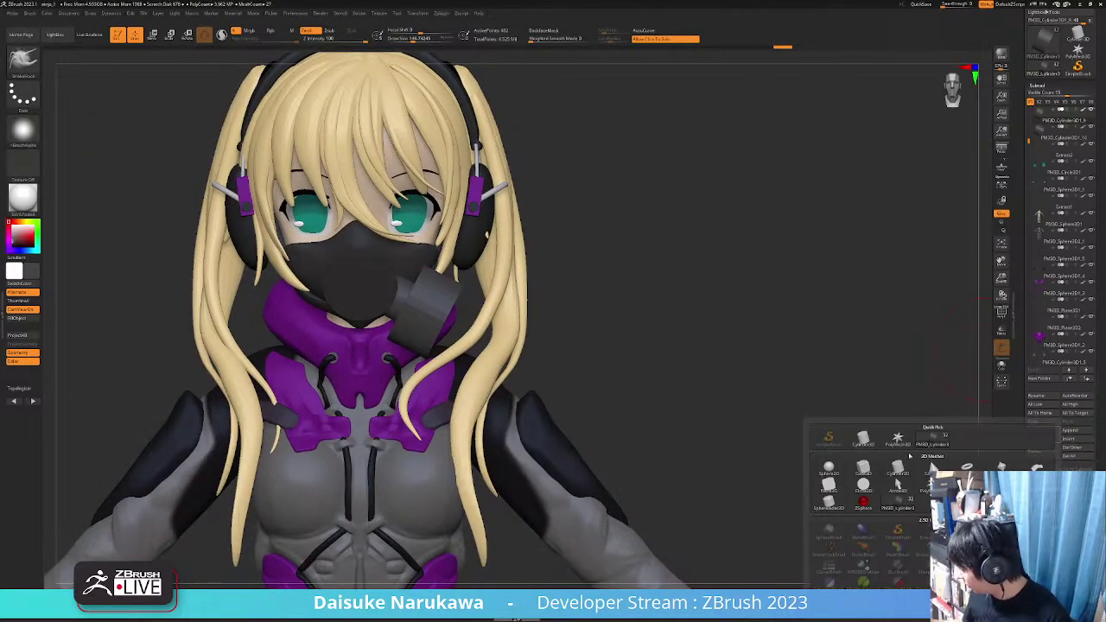
mouse_move(909, 470)
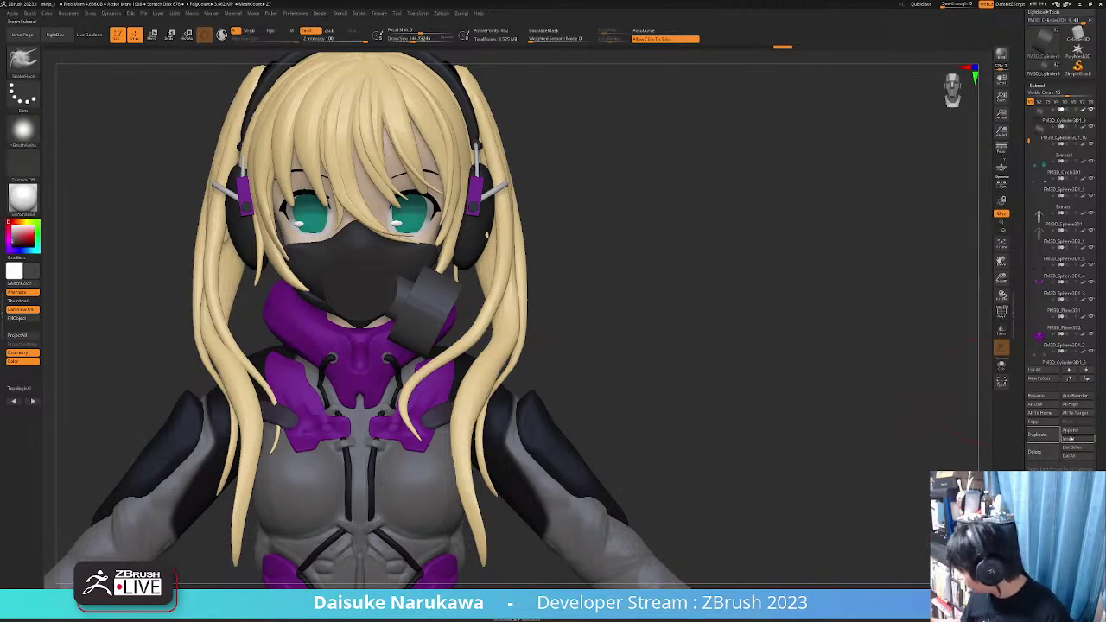
click(1068, 439)
click(869, 489)
ctrl+right_drag(692, 397, 593, 347)
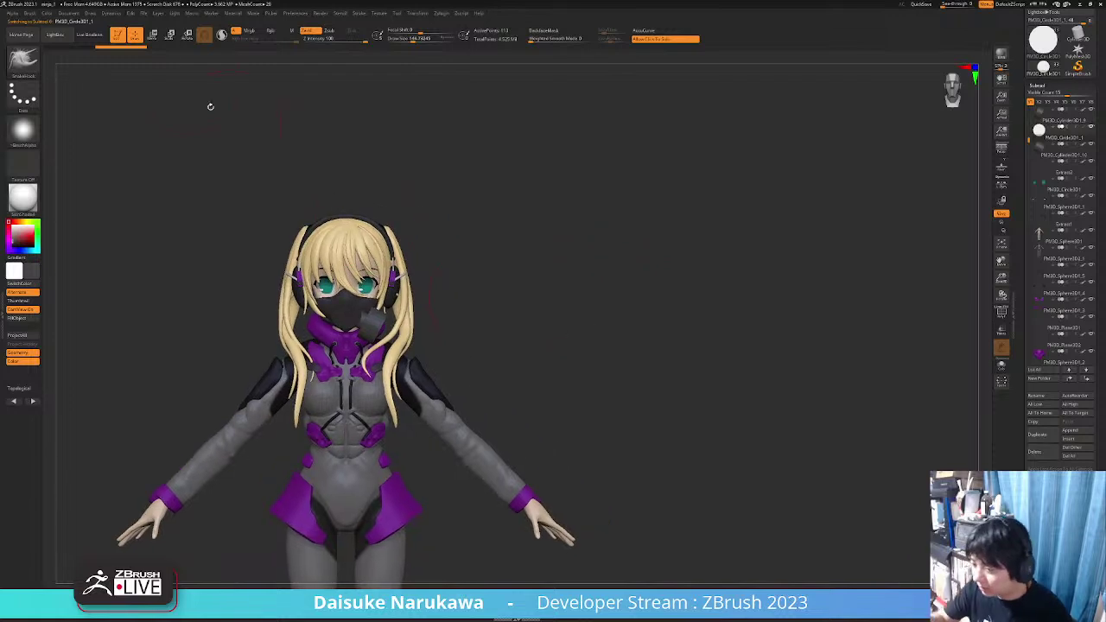
Turn the inserted circle into an open ring with the Gizmo's customize options
click(153, 36)
key(alt+s)
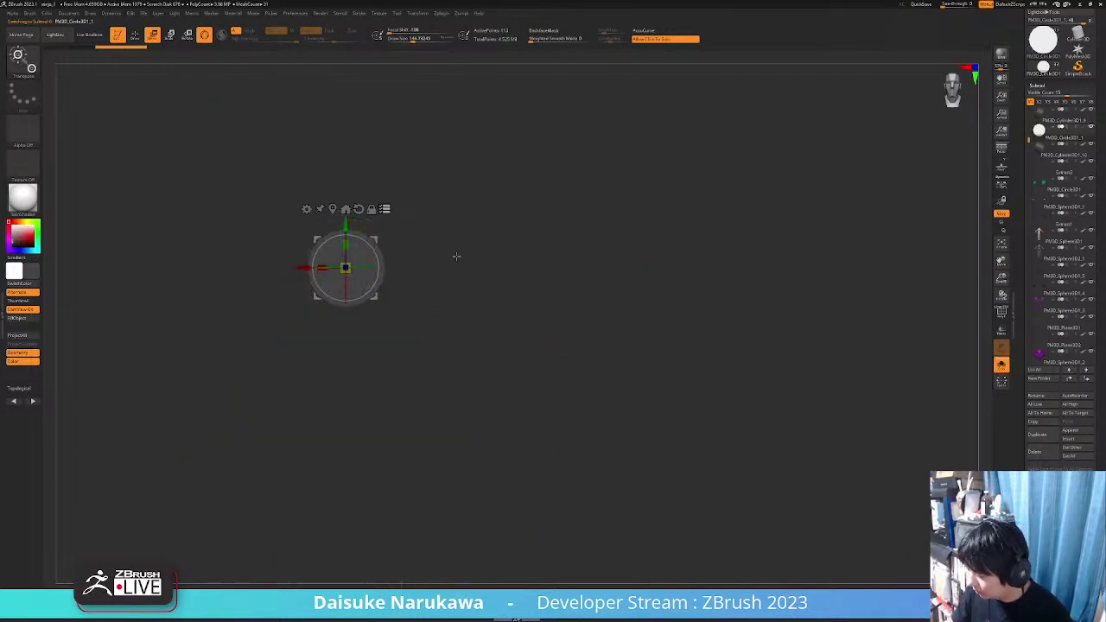
shift+right_drag(457, 256, 479, 294)
ctrl+right_drag(479, 295, 432, 303)
key(alt+s)
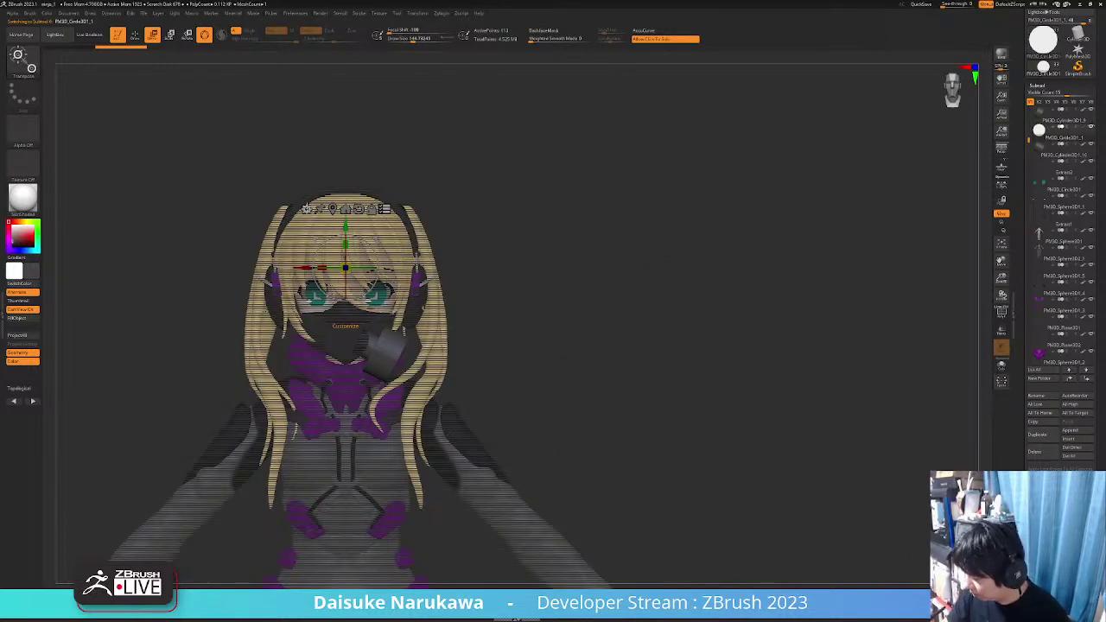
click(307, 209)
click(516, 209)
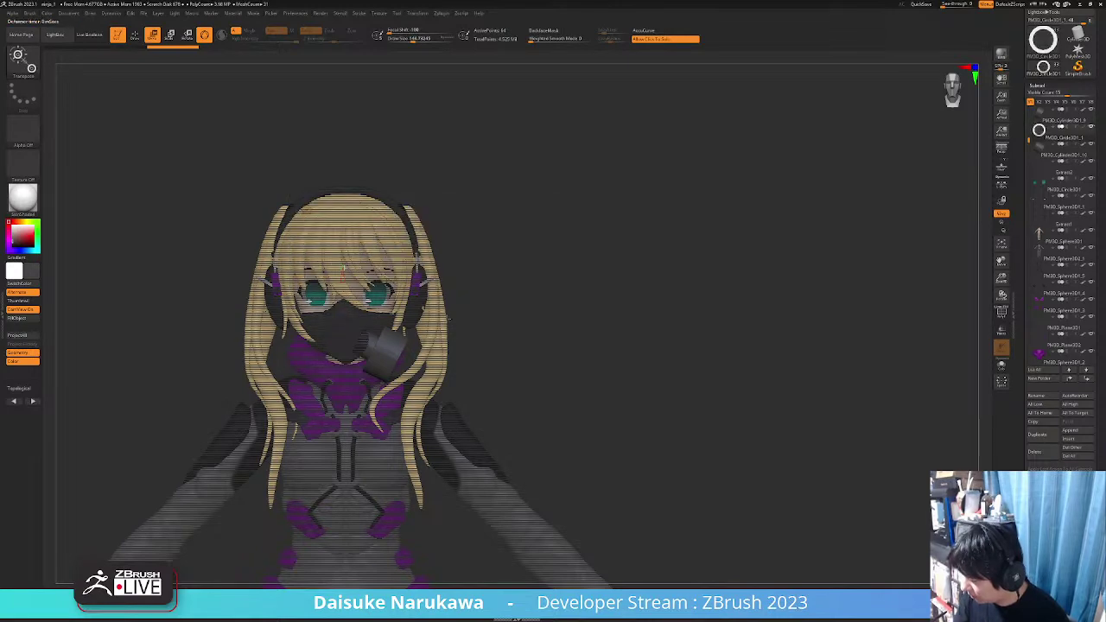
Move the ring forward and down to the front of the half mask in side view
shift+right_drag(456, 325, 503, 322)
key(alt+s)
key(alt+s)
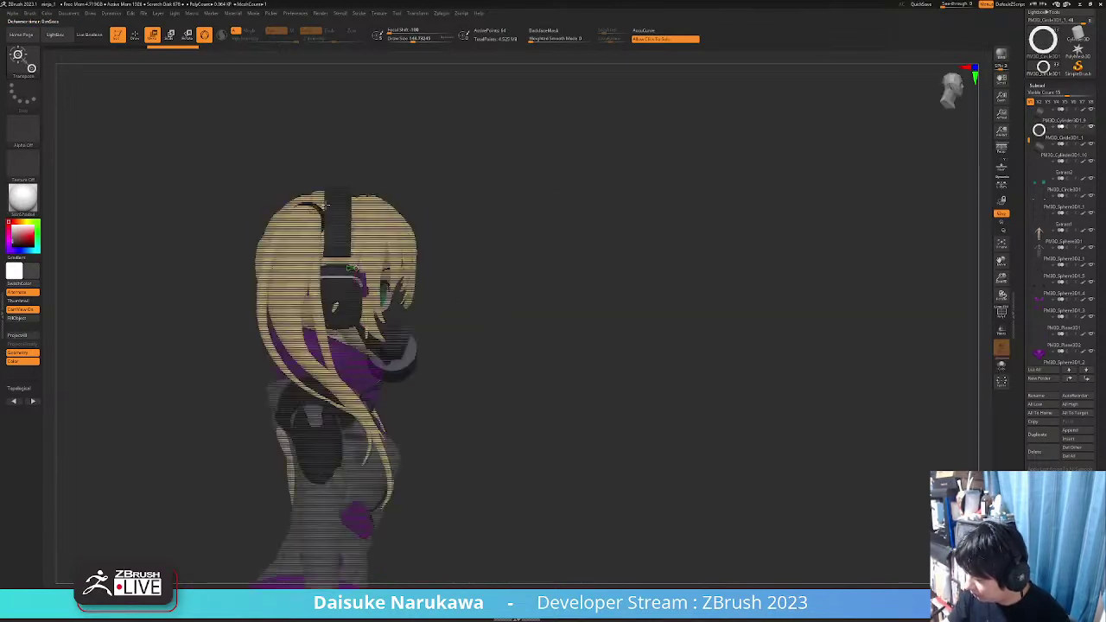
click(314, 209)
click(365, 210)
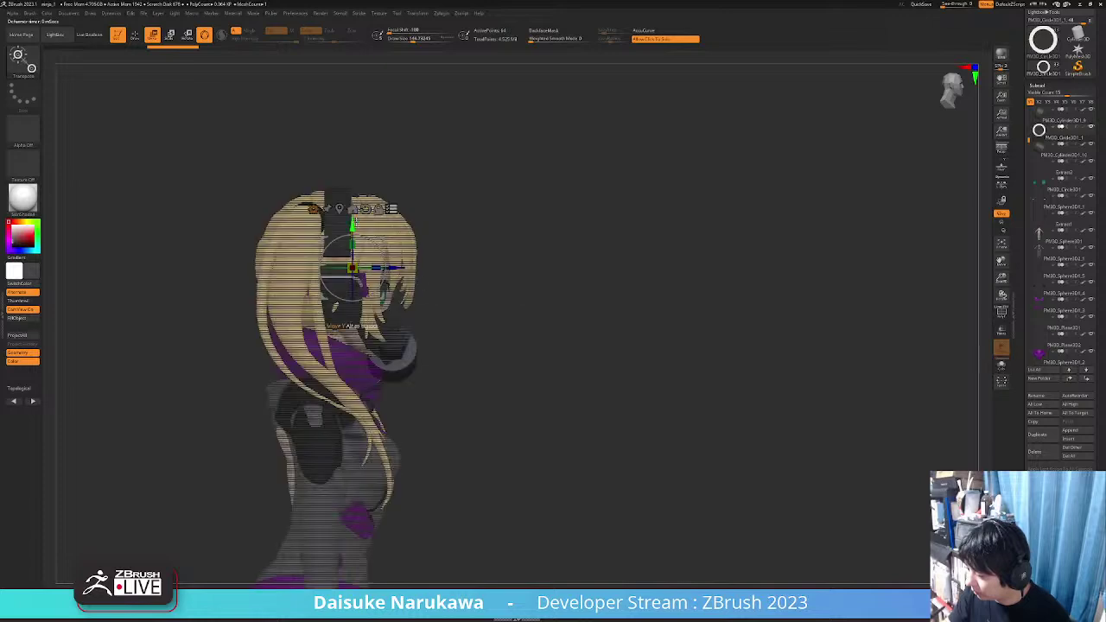
drag(352, 268, 452, 244)
mouse_move(452, 245)
right_down()
mouse_move(354, 250)
mouse_move(453, 252)
right_up()
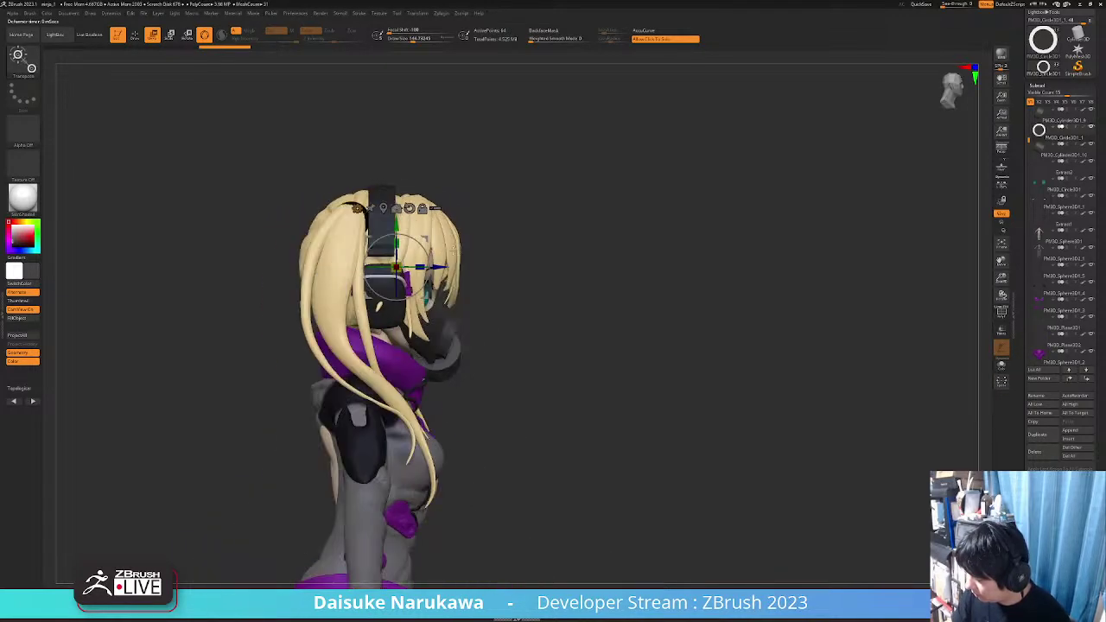
drag(426, 241, 483, 310)
ctrl+right_drag(483, 309, 458, 342)
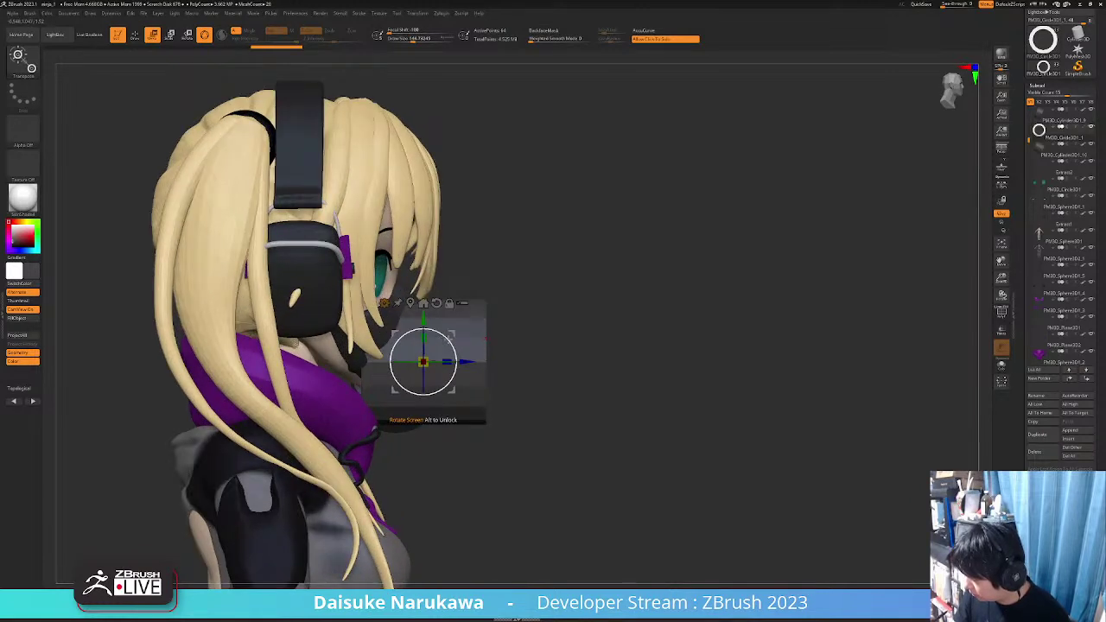
Tilt the ring to match the slope of the mask's front and fine-tune its position and scale
drag(449, 340, 447, 394)
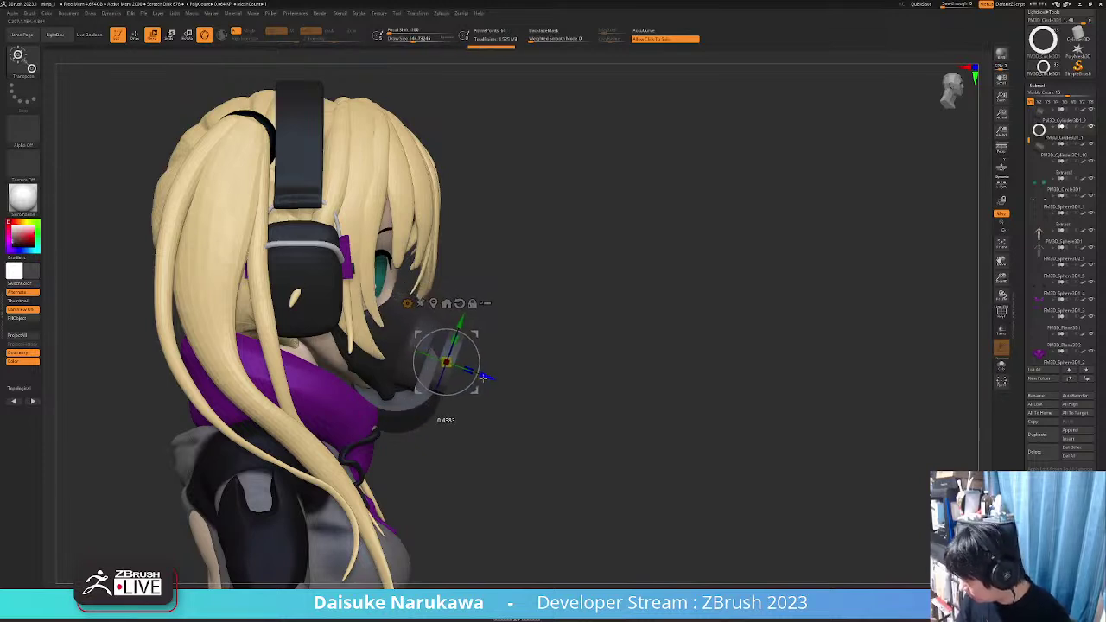
drag(464, 369, 465, 370)
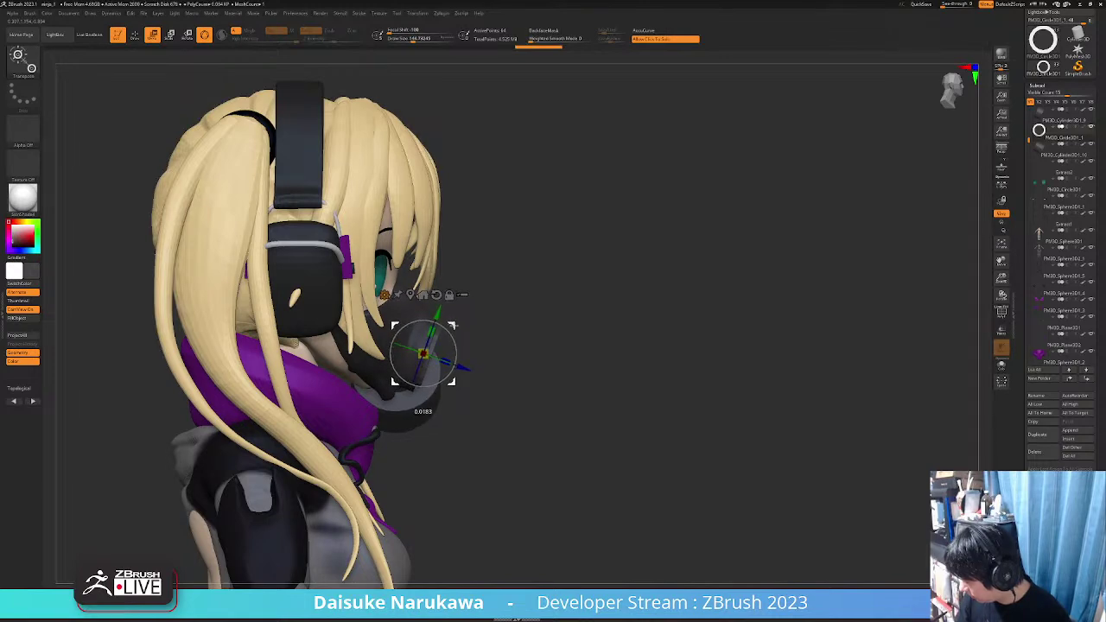
drag(454, 325, 454, 325)
shift+right_drag(518, 328, 415, 338)
mouse_move(411, 277)
ctrl+right_down()
mouse_move(405, 319)
mouse_move(386, 311)
mouse_move(424, 278)
ctrl+right_up()
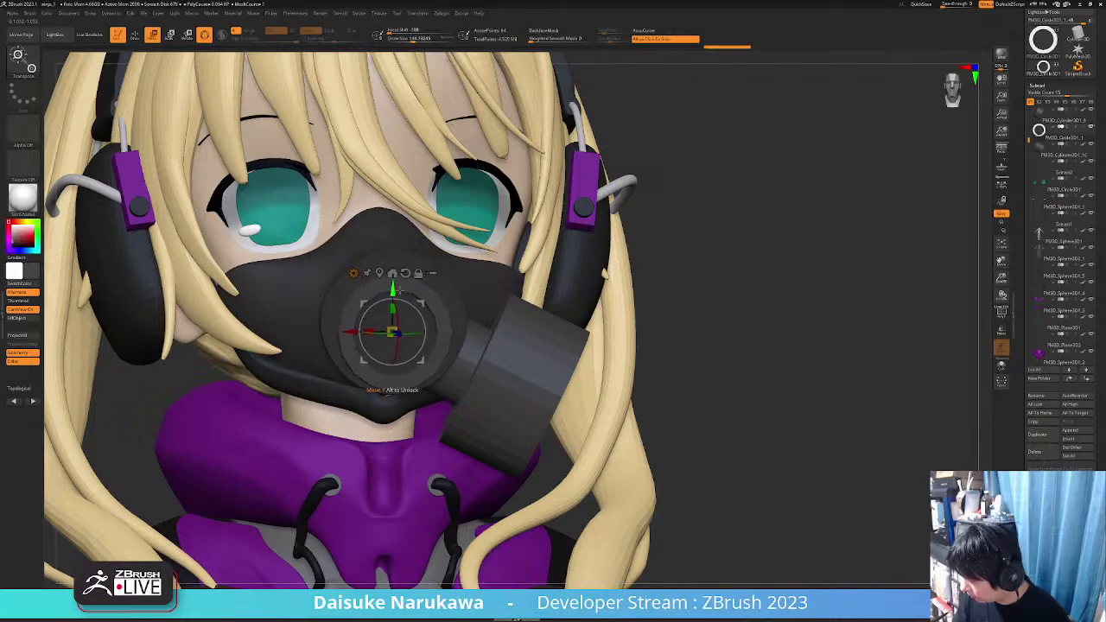
right_drag(398, 288, 445, 322)
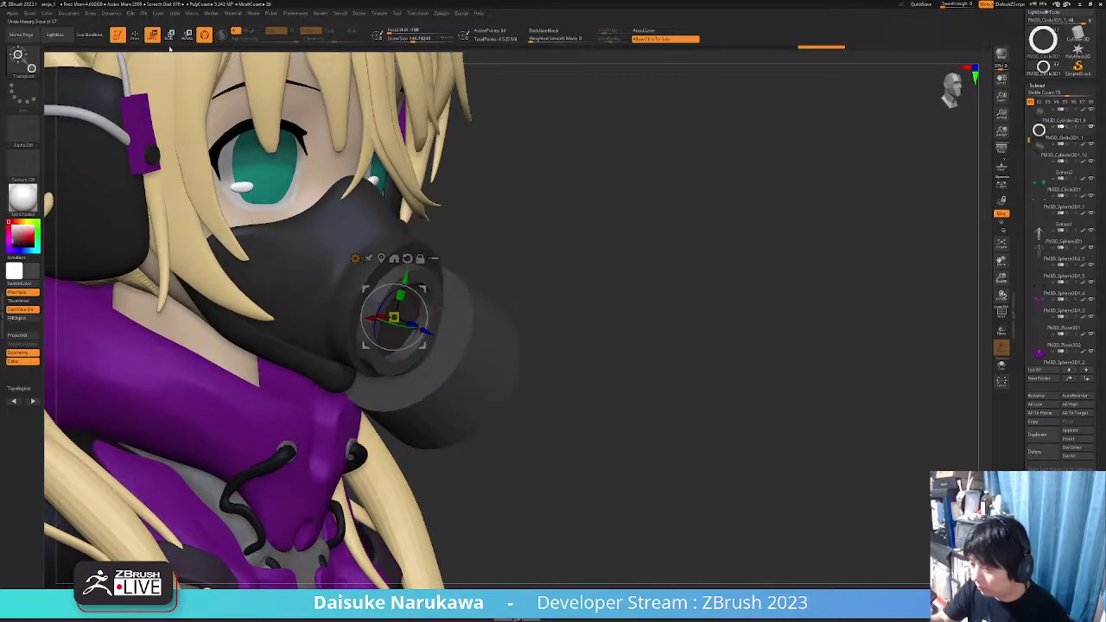
Turn off the ring's dynamic smoothing, show its PolyFrame and crease its polygroup borders
click(134, 35)
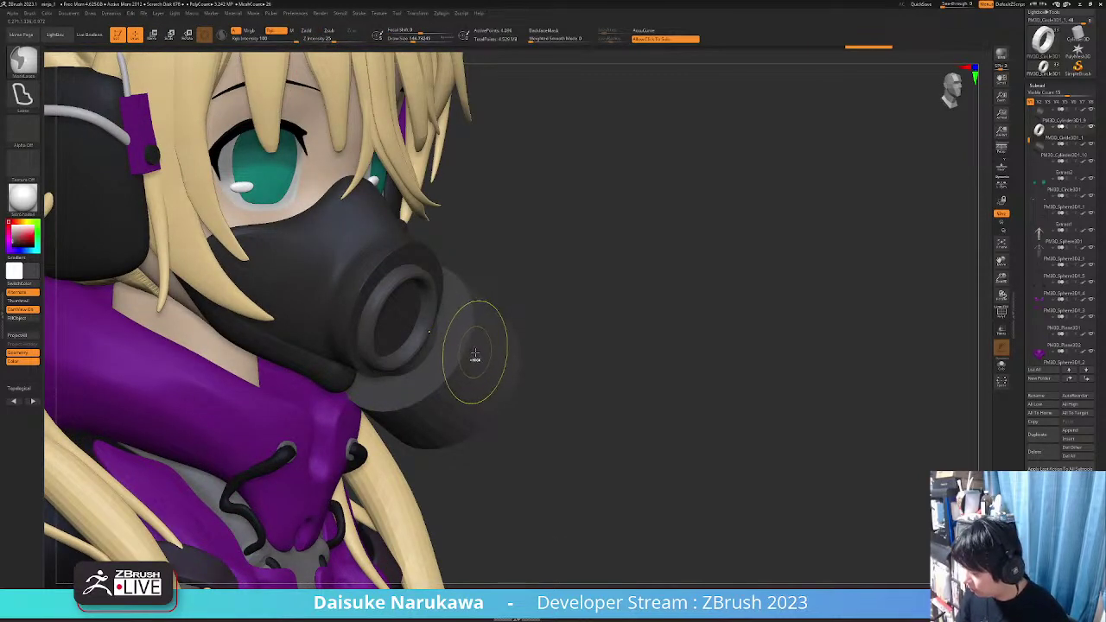
right_drag(475, 355, 446, 408)
key(shift+d)
key(shift+f)
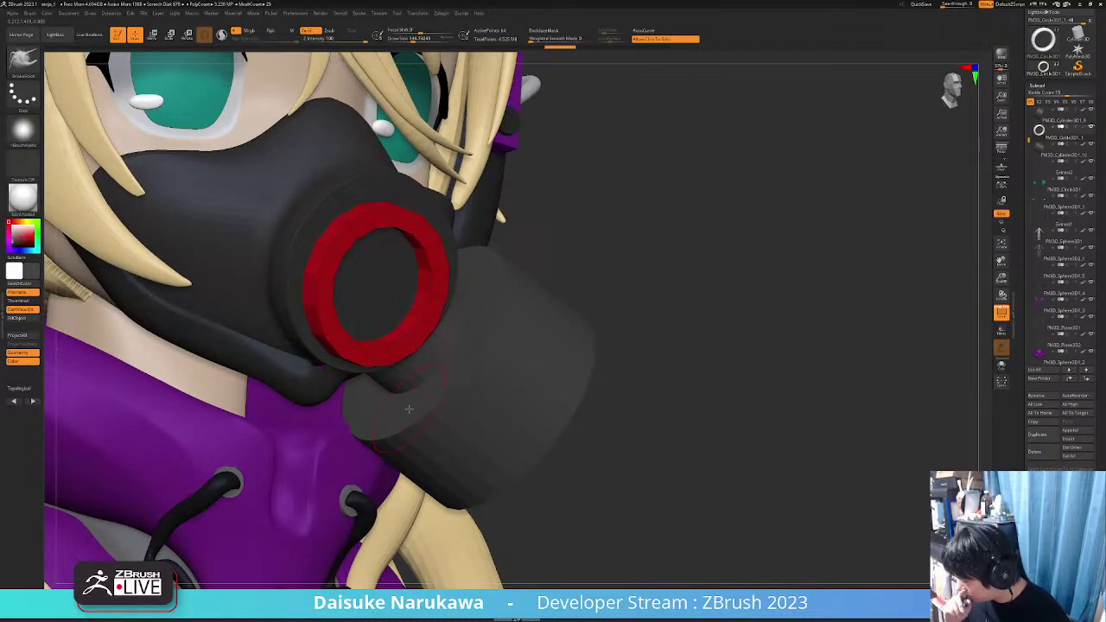
click(1053, 83)
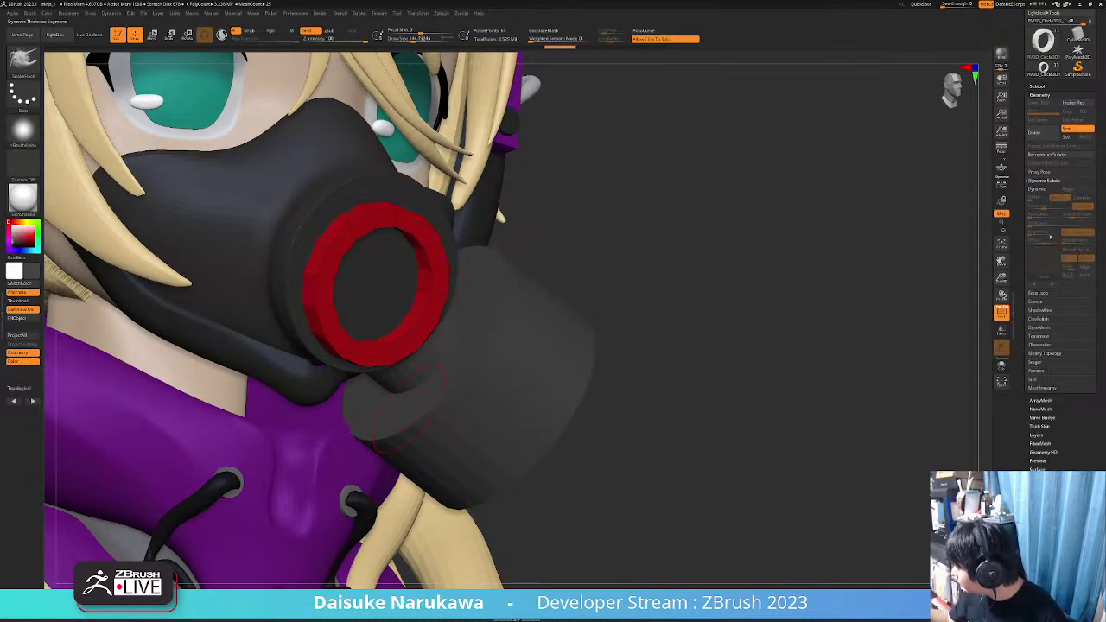
click(1046, 304)
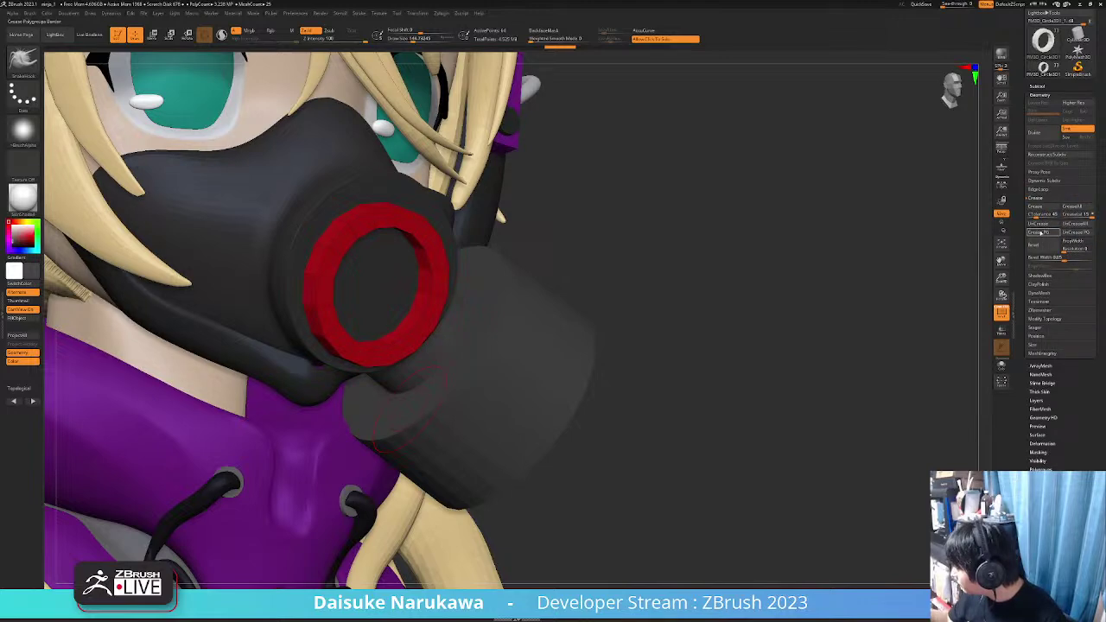
Try subdividing the creased ring and inspect its edges, undoing the added levels
key(ctrl+d)
key(ctrl+d)
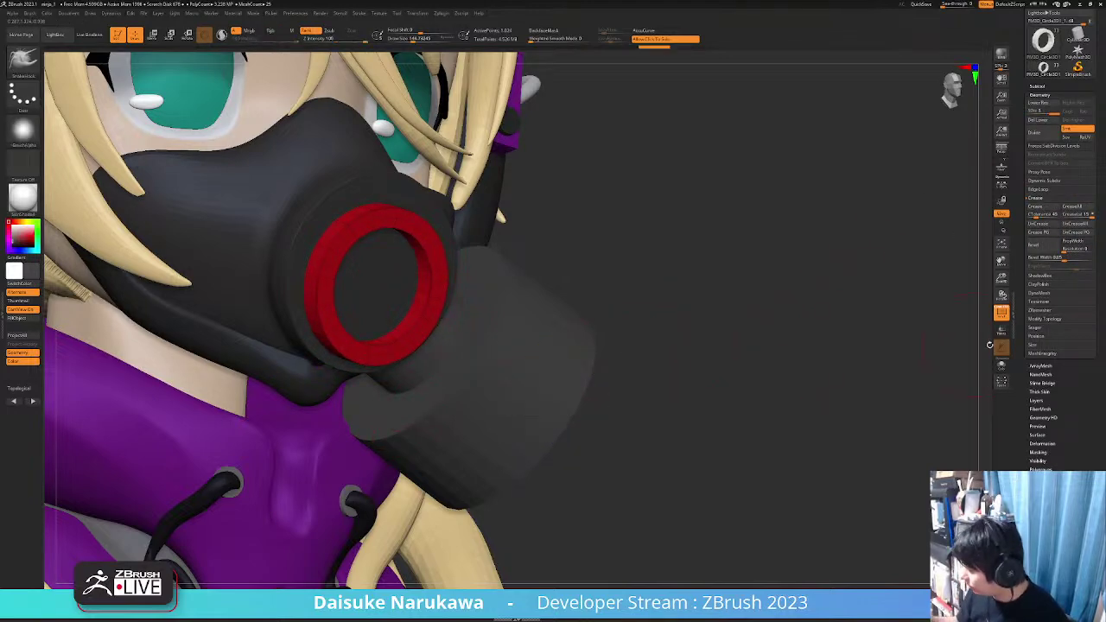
click(1002, 313)
shift+right_drag(623, 327, 467, 278)
drag(465, 279, 606, 257)
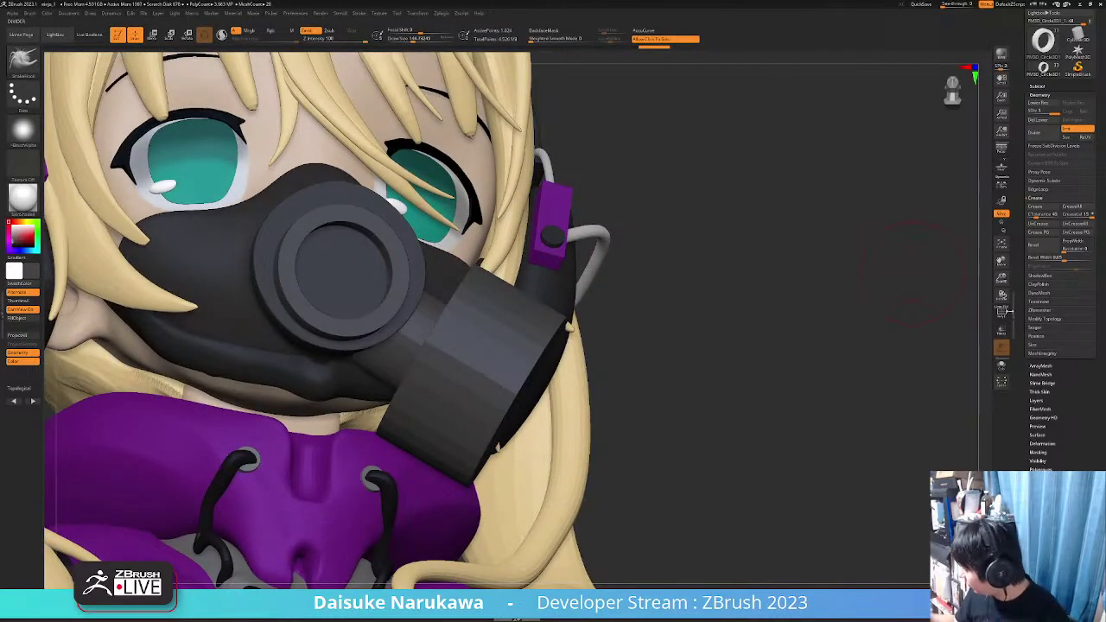
click(1002, 312)
ctrl+right_drag(700, 216, 788, 277)
key(ctrl+z)
key(ctrl+z)
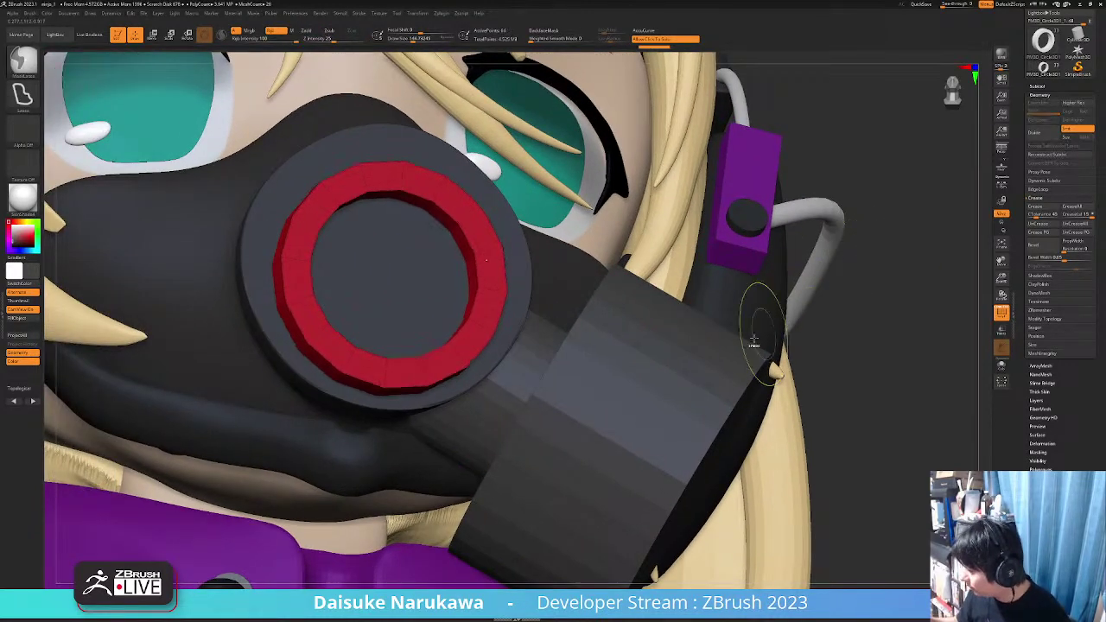
Bevel the ring's creased edges using a narrower bevel width
key(b)
key(s)
key(h)
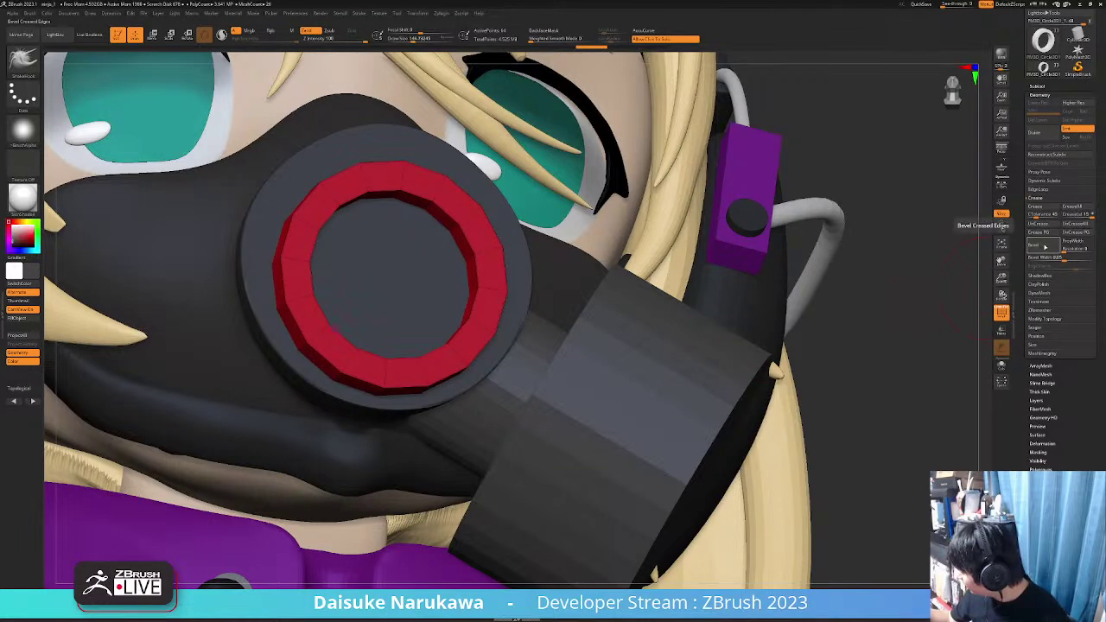
click(1046, 244)
drag(1062, 258, 1052, 257)
key(ctrl+z)
Try subdividing the bevelled ring at different levels to compare how its edges smooth
key(ctrl+d)
key(ctrl+d)
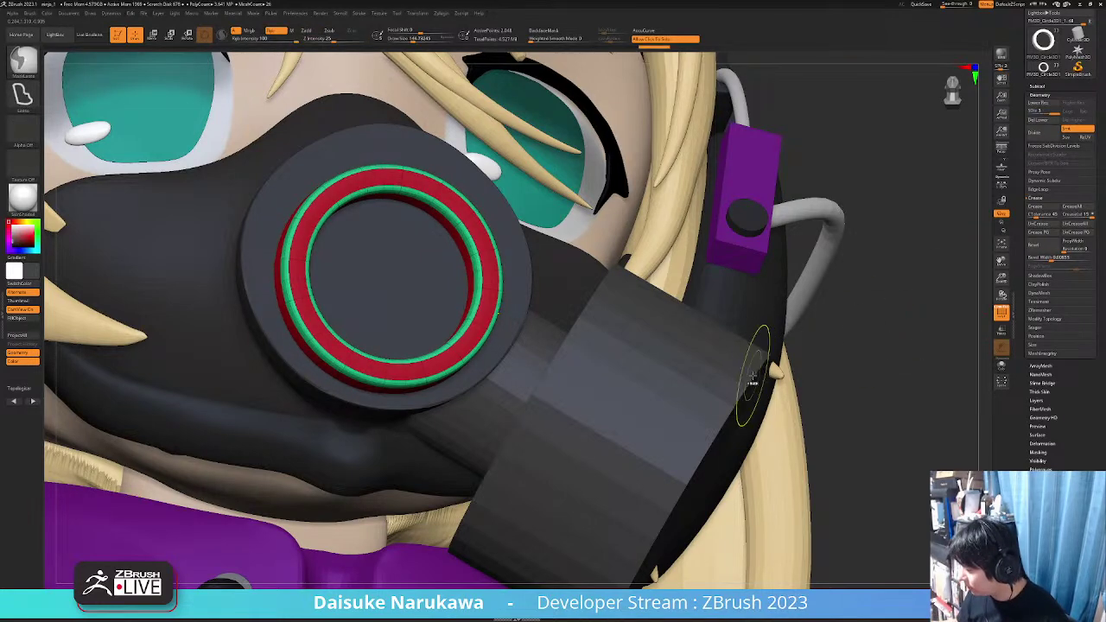
ctrl+right_drag(755, 371, 819, 340)
key(ctrl+z)
key(ctrl+z)
ctrl+right_drag(683, 329, 765, 316)
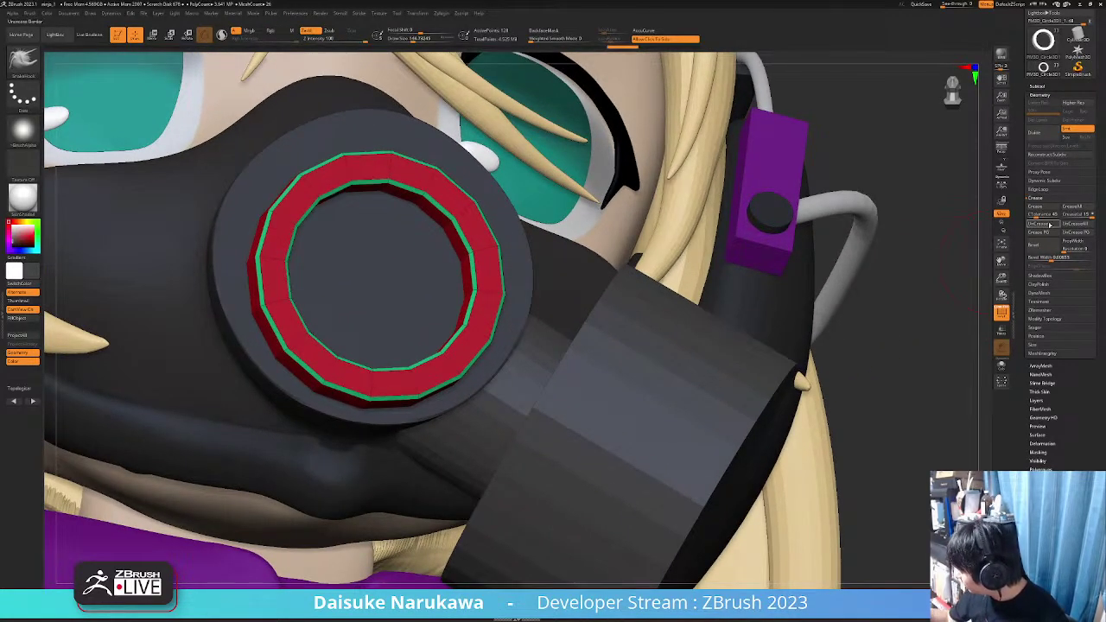
key(ctrl+d)
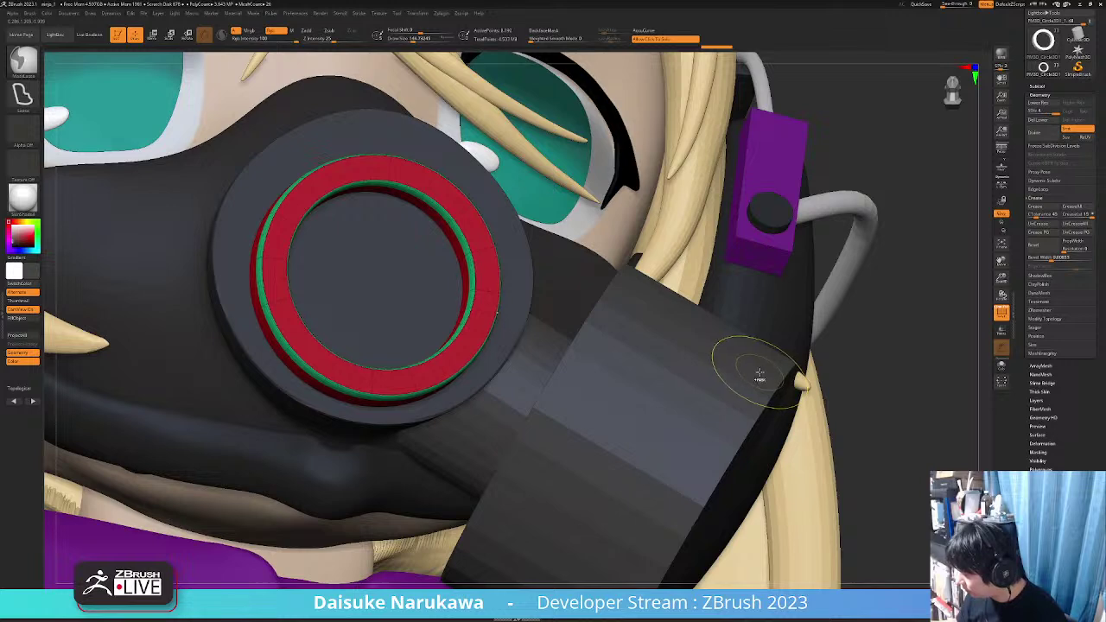
key(shift+d)
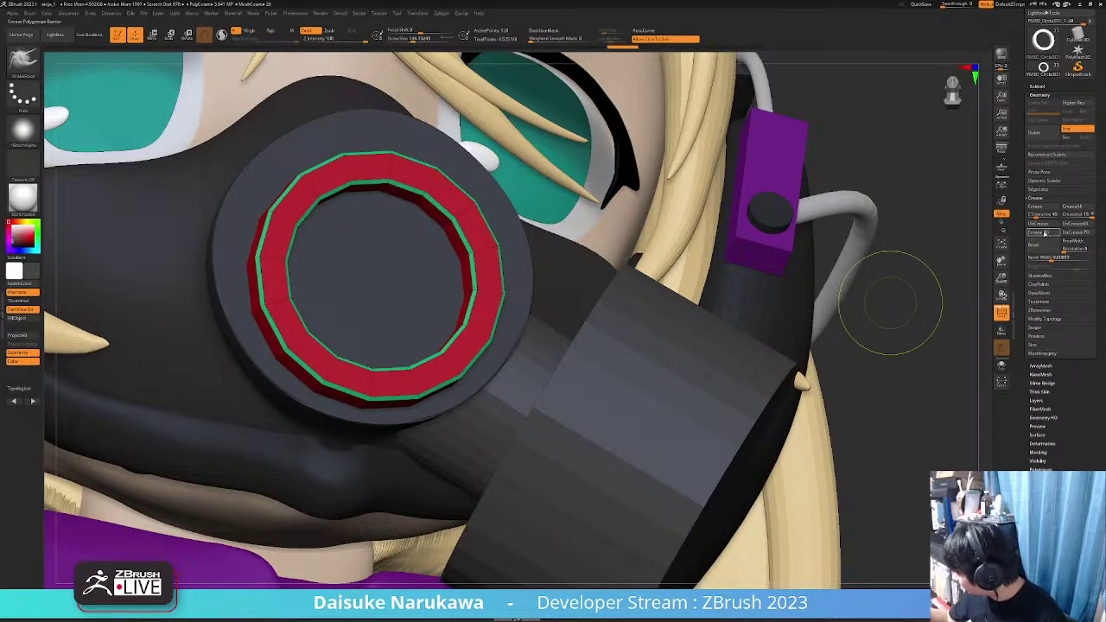
Crease the bevelled ring's polygroup borders, subdivide it three times and hide the PolyFrame
key(ctrl+d)
key(ctrl+d)
key(ctrl+d)
key(shift+f)
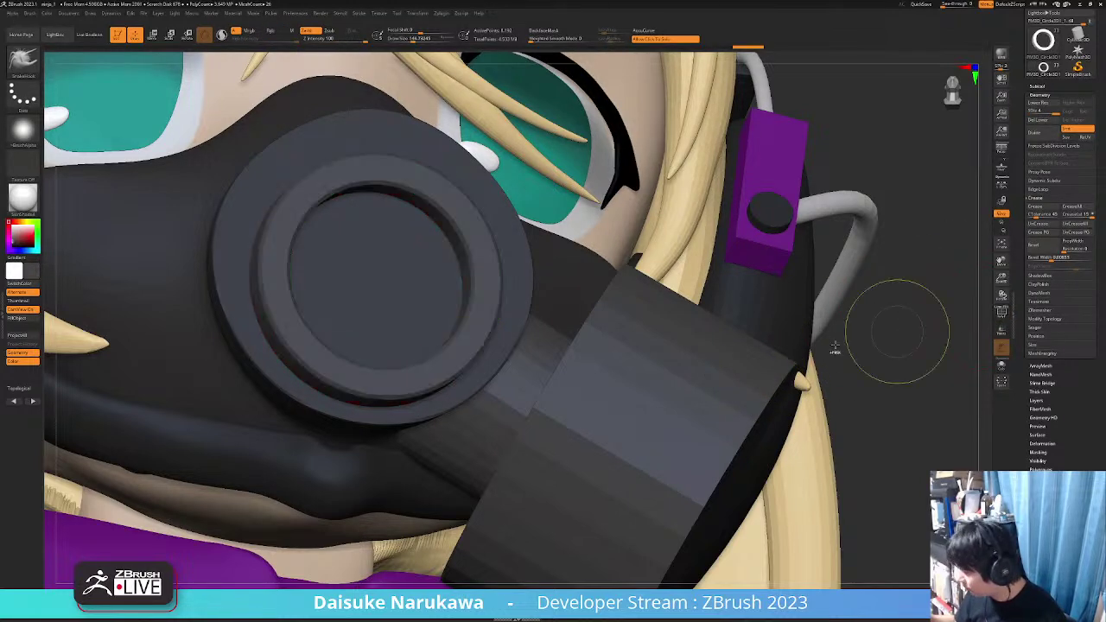
Examine the ring's fit on the front of the half mask from several angles
alt+drag(835, 348, 777, 389)
shift+drag(778, 389, 629, 419)
alt+right_drag(630, 420, 587, 385)
mouse_move(466, 389)
right_down()
mouse_move(551, 407)
mouse_move(553, 363)
right_up()
shift+right_drag(605, 406, 511, 421)
mouse_move(510, 421)
mouse_down()
mouse_move(484, 419)
mouse_move(521, 420)
mouse_move(500, 418)
mouse_up()
right_drag(424, 268, 437, 389)
Select the side filter cylinder and shift it slightly down and outward from the mask's centre in front view
alt+click(467, 301)
right_drag(467, 300, 432, 199)
key(w)
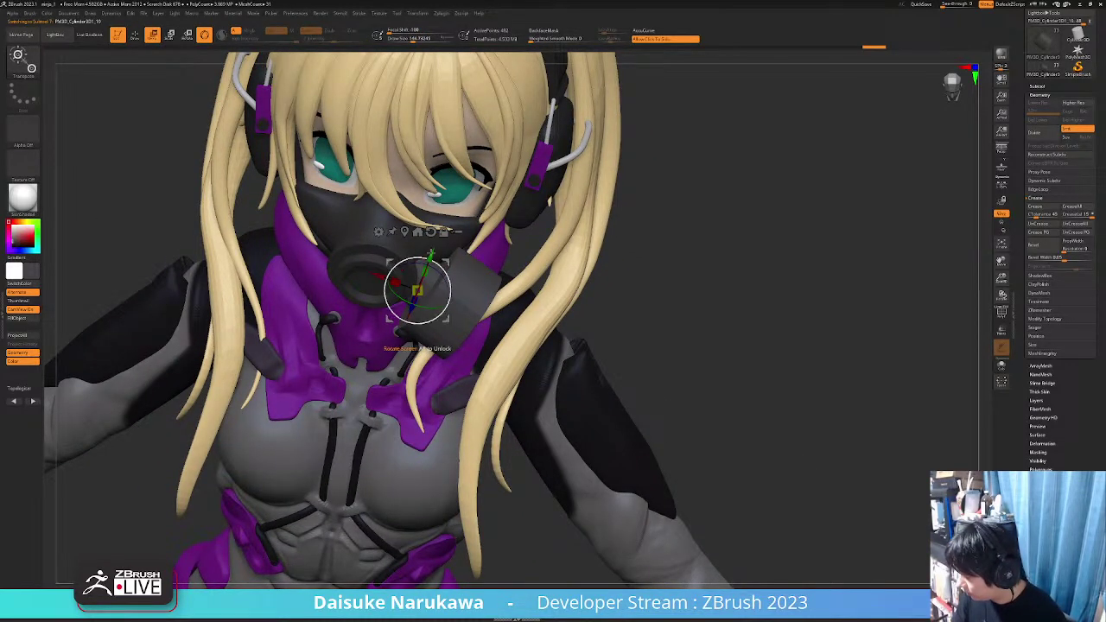
key(alt+shift+s)
key(alt+shift+s)
shift+right_drag(491, 263, 397, 274)
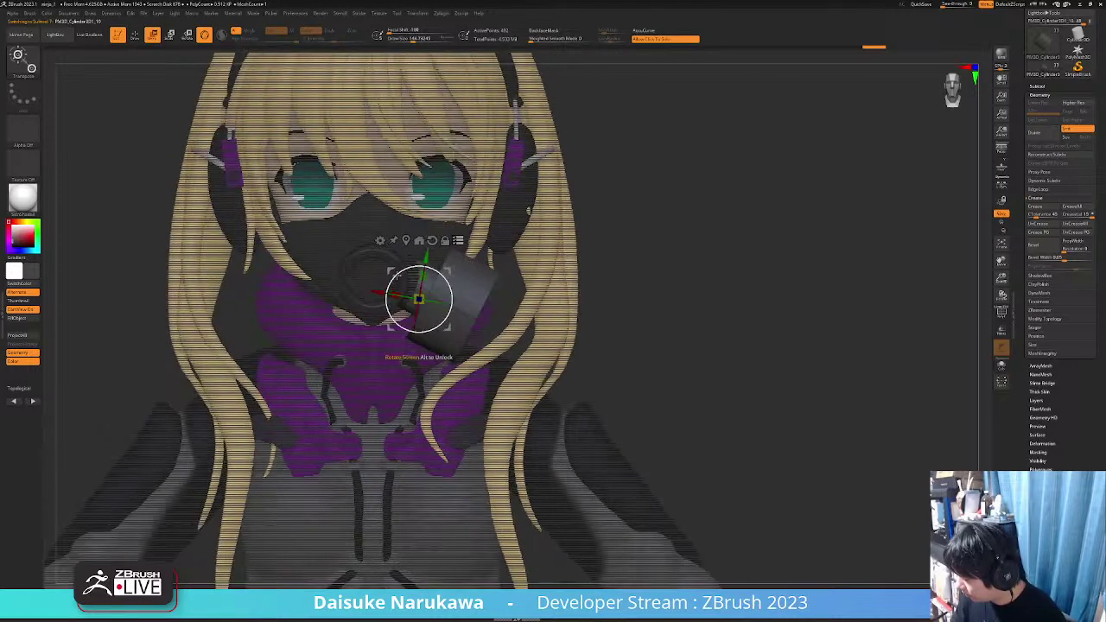
drag(457, 274, 450, 269)
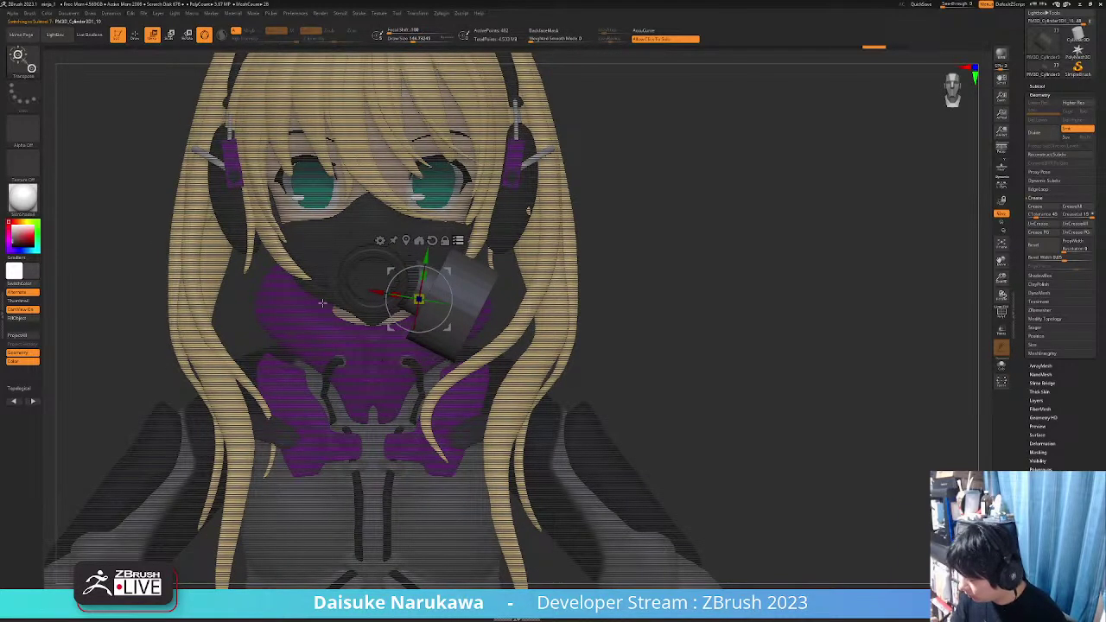
right_drag(406, 271, 255, 271)
ctrl+alt+shift+drag(329, 278, 329, 281)
shift+right_drag(329, 281, 411, 270)
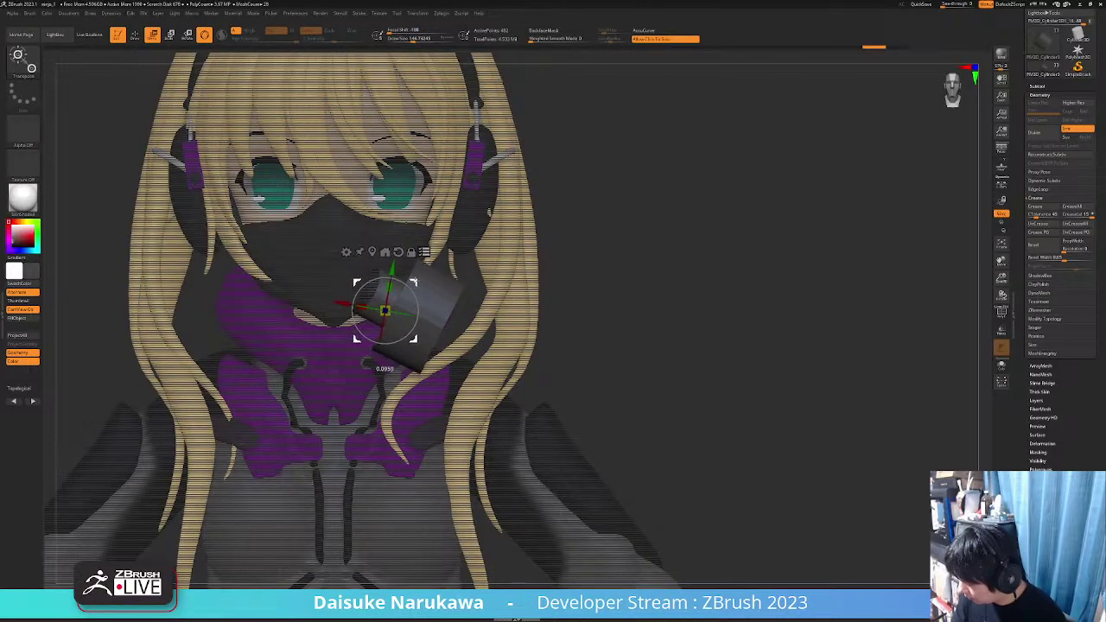
click(142, 38)
mouse_move(410, 272)
right_down()
mouse_move(320, 354)
mouse_move(386, 299)
mouse_move(362, 354)
mouse_move(375, 364)
right_up()
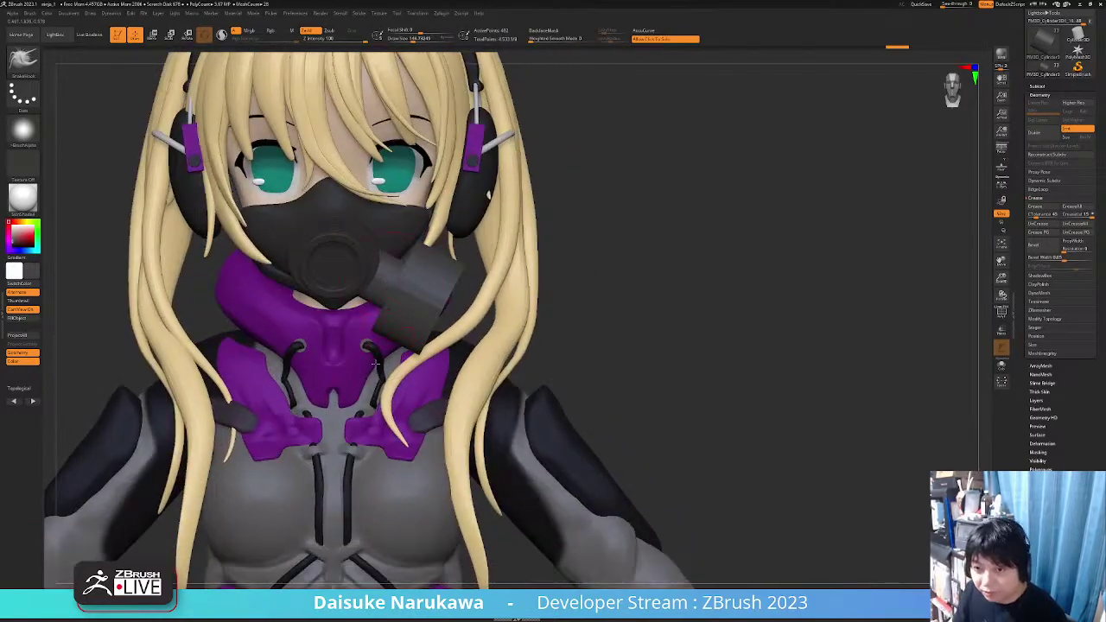
mouse_move(393, 288)
right_down()
mouse_move(342, 281)
mouse_move(446, 297)
mouse_move(367, 320)
mouse_move(373, 342)
right_up()
Select the half mask and choose the ClayBuildup brush with a smaller draw size
alt+click(341, 281)
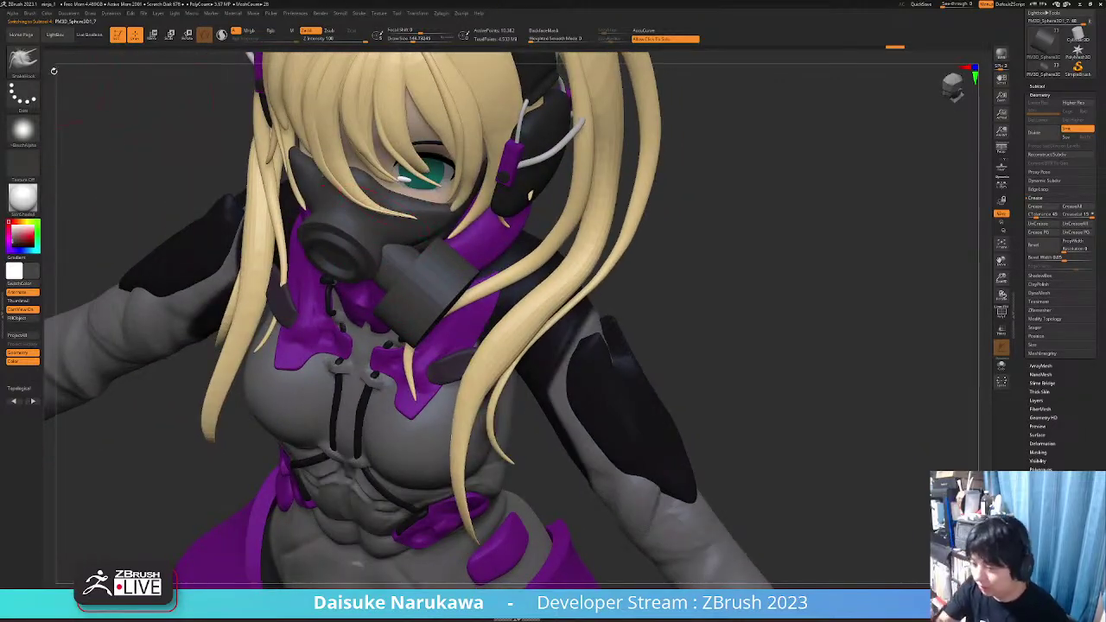
key(b)
click(180, 66)
drag(412, 40, 406, 40)
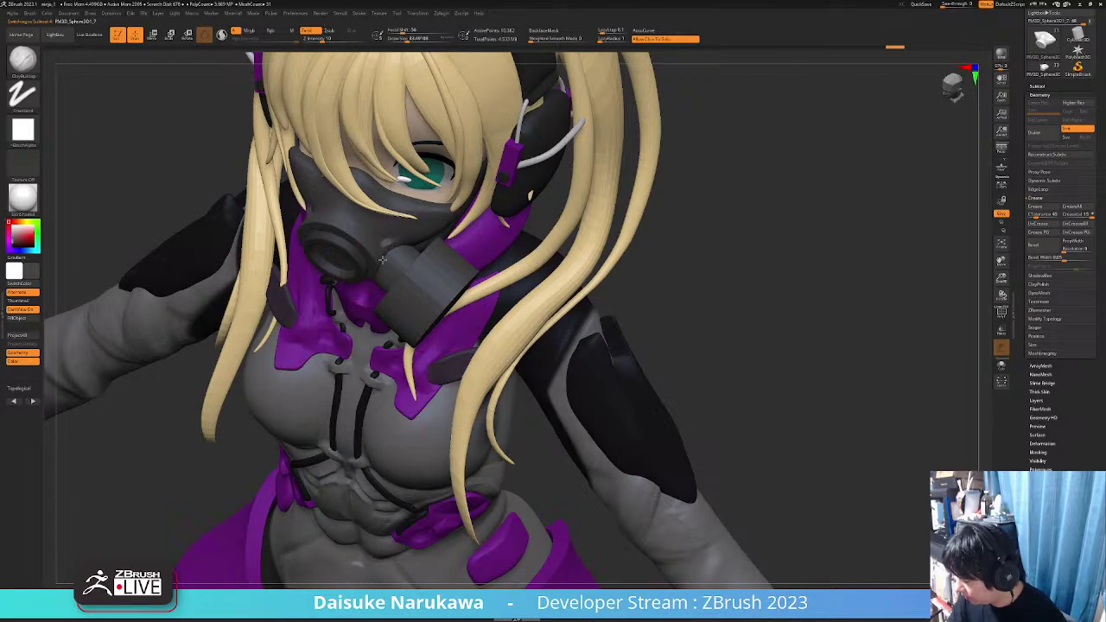
key(shift)
mouse_move(413, 238)
right_down()
mouse_move(449, 239)
mouse_move(394, 242)
mouse_move(360, 285)
mouse_move(369, 308)
mouse_move(430, 312)
right_up()
right_drag(386, 281, 382, 291)
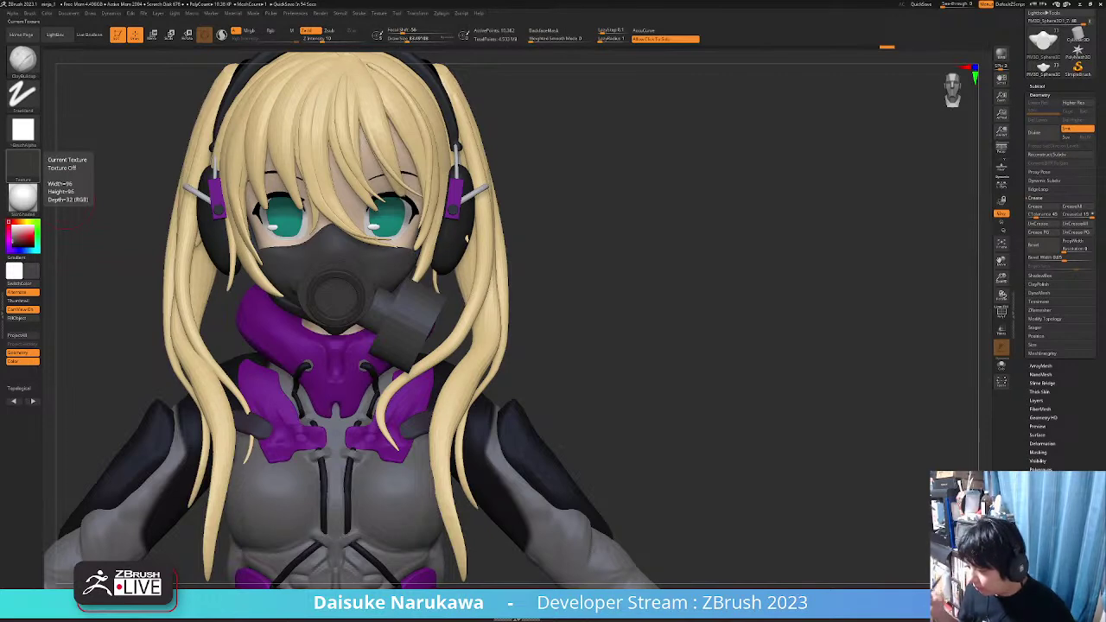
Select the side filter cylinder and mirror it to the opposite side of the half mask as a separate subtool
right_drag(407, 338, 494, 338)
alt+click(403, 338)
shift+right_drag(403, 344, 345, 344)
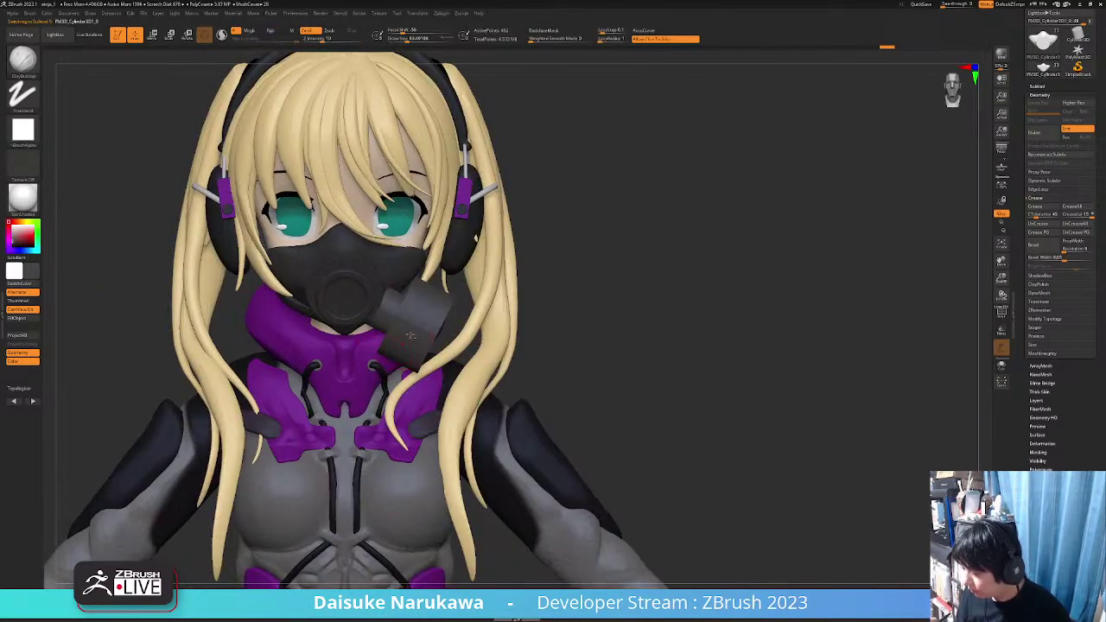
alt+right_drag(375, 299, 392, 271)
click(155, 34)
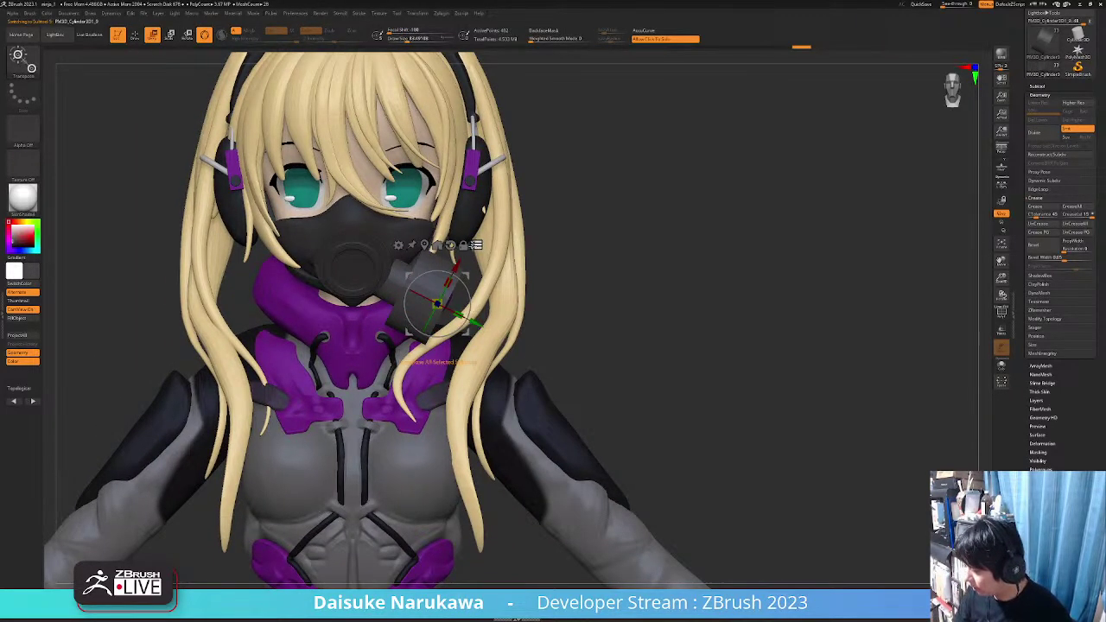
click(530, 364)
key(shift+alt+s)
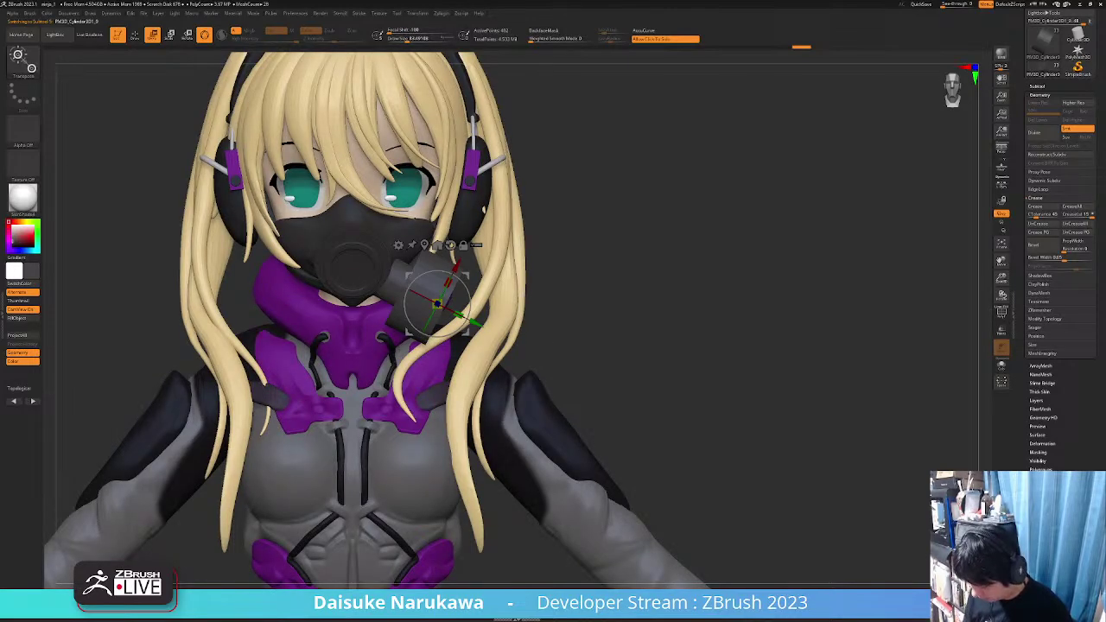
key(ctrl+z)
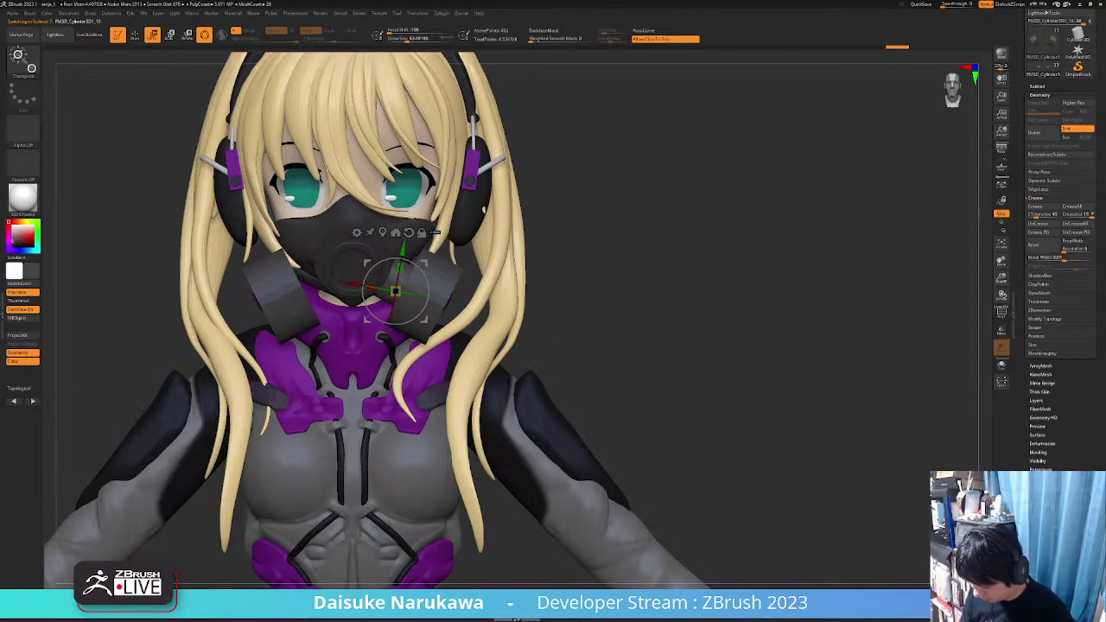
key(ctrl+shift+z)
mouse_move(439, 413)
right_down()
mouse_move(501, 402)
mouse_move(418, 398)
right_up()
Select the front ring and examine the half mask with both side filters from the front and at an angle
click(136, 36)
mouse_move(406, 233)
ctrl+right_down()
mouse_move(407, 293)
mouse_move(371, 290)
mouse_move(410, 291)
mouse_move(403, 274)
mouse_move(370, 274)
mouse_move(408, 287)
mouse_move(417, 303)
ctrl+right_up()
alt+click(403, 264)
alt+click(370, 276)
ctrl+right_drag(464, 394, 484, 381)
mouse_move(484, 381)
alt+right_down()
mouse_move(541, 349)
mouse_move(517, 371)
alt+right_up()
ctrl+right_drag(517, 371, 515, 320)
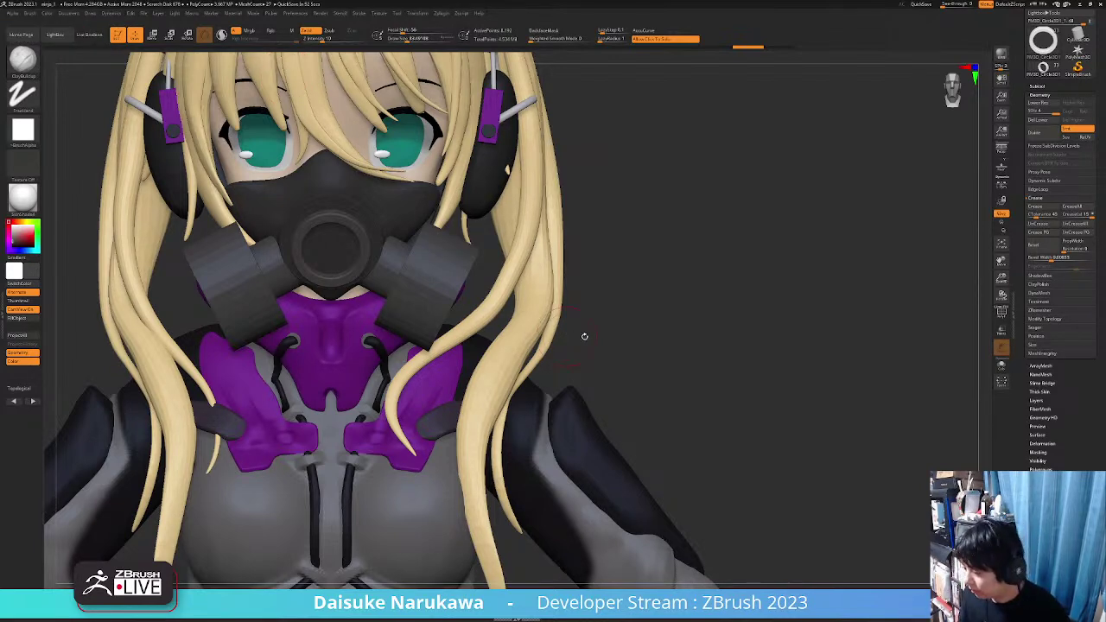
mouse_move(584, 336)
mouse_down()
mouse_move(566, 353)
mouse_move(593, 326)
mouse_up()
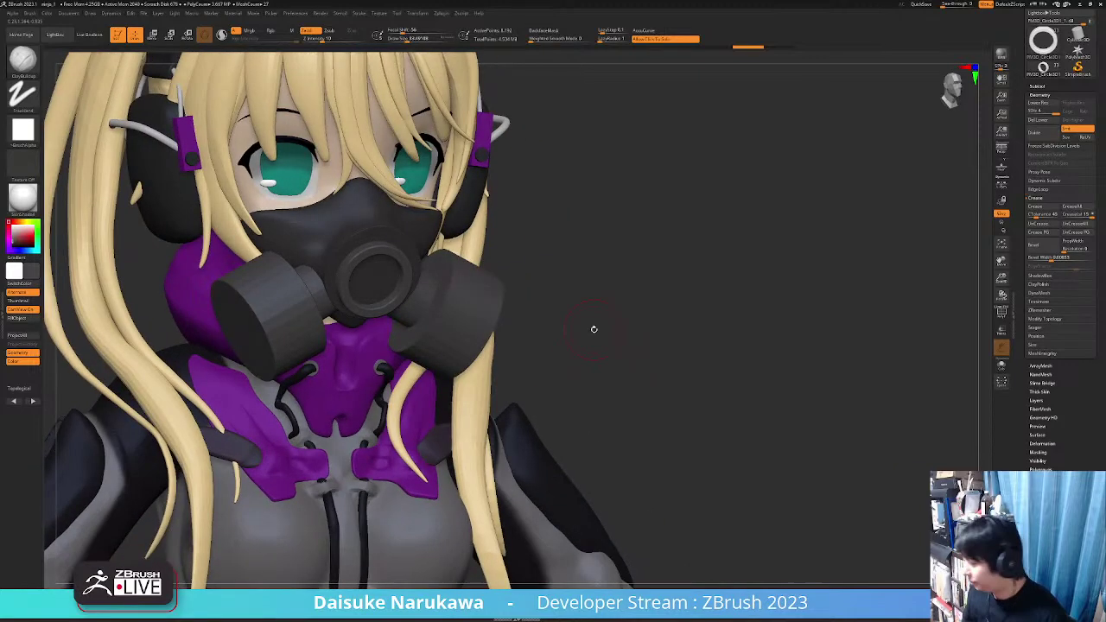
Insert a Sphere3D subtool, shrink it and move it forward so it floats in front of the upper mask
click(1040, 86)
click(1071, 441)
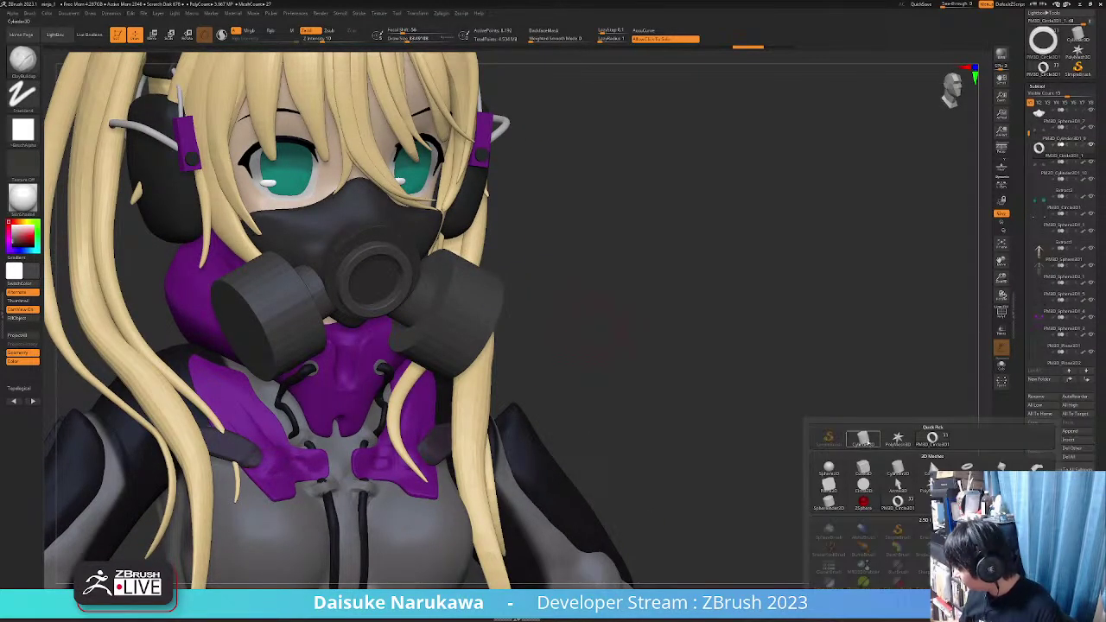
click(828, 468)
alt+drag(683, 432, 618, 376)
click(154, 36)
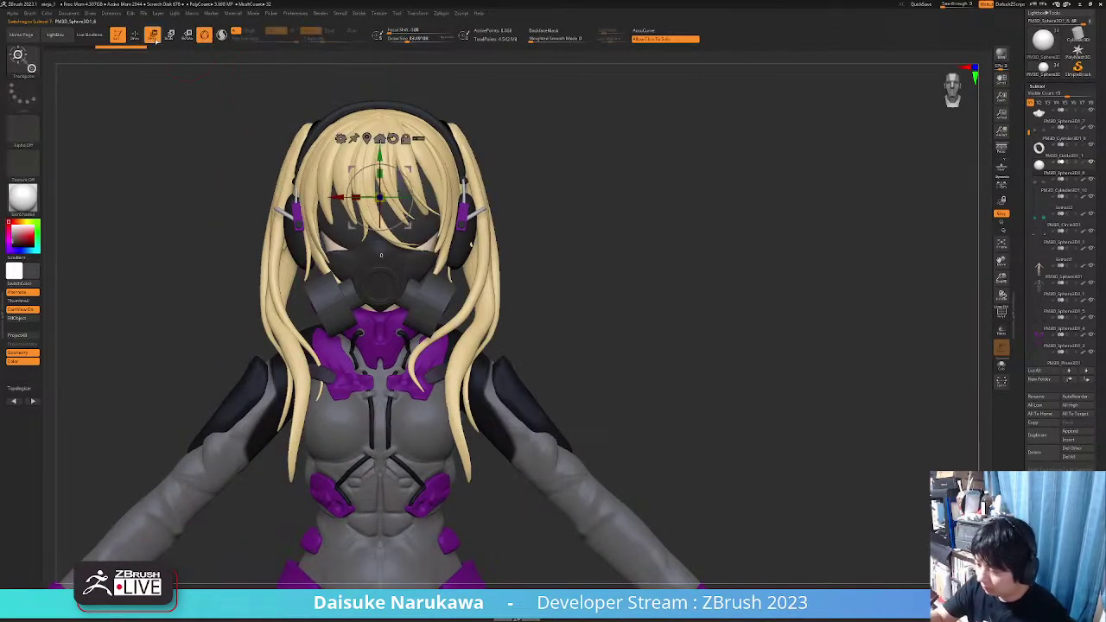
shift+drag(221, 130, 434, 176)
drag(337, 197, 361, 214)
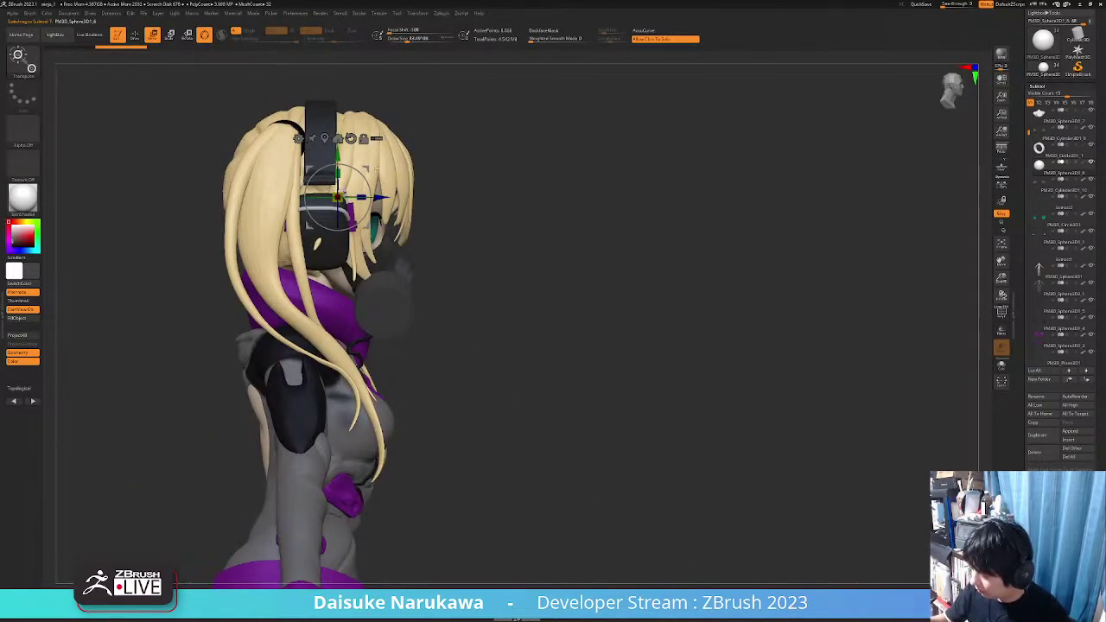
drag(372, 169, 455, 210)
alt+drag(455, 259, 450, 303)
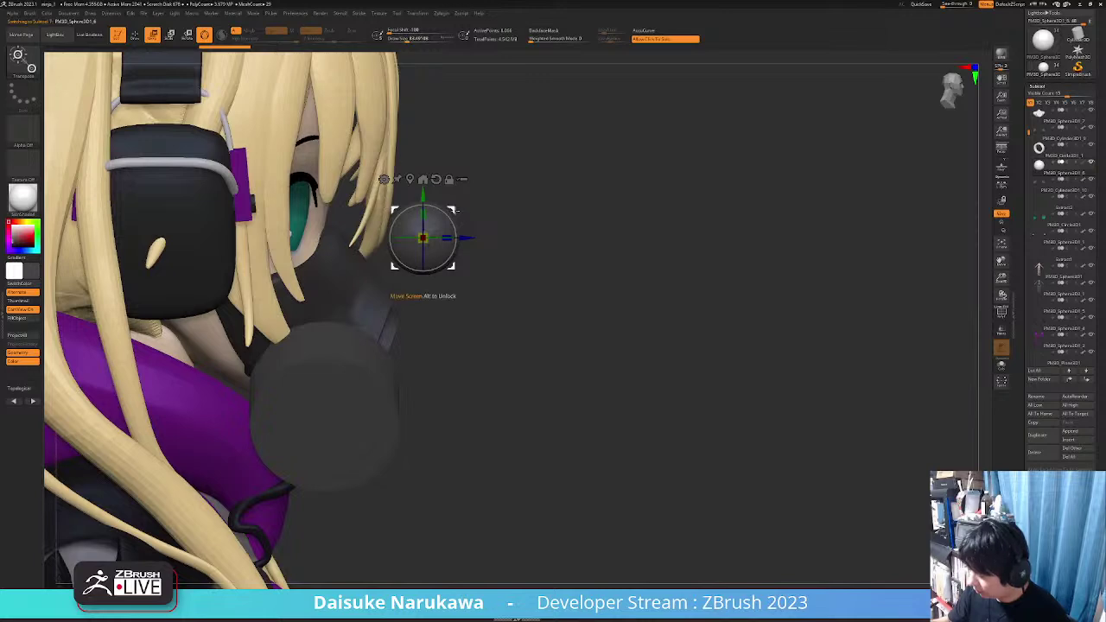
drag(529, 281, 374, 295)
alt+drag(373, 296, 363, 261)
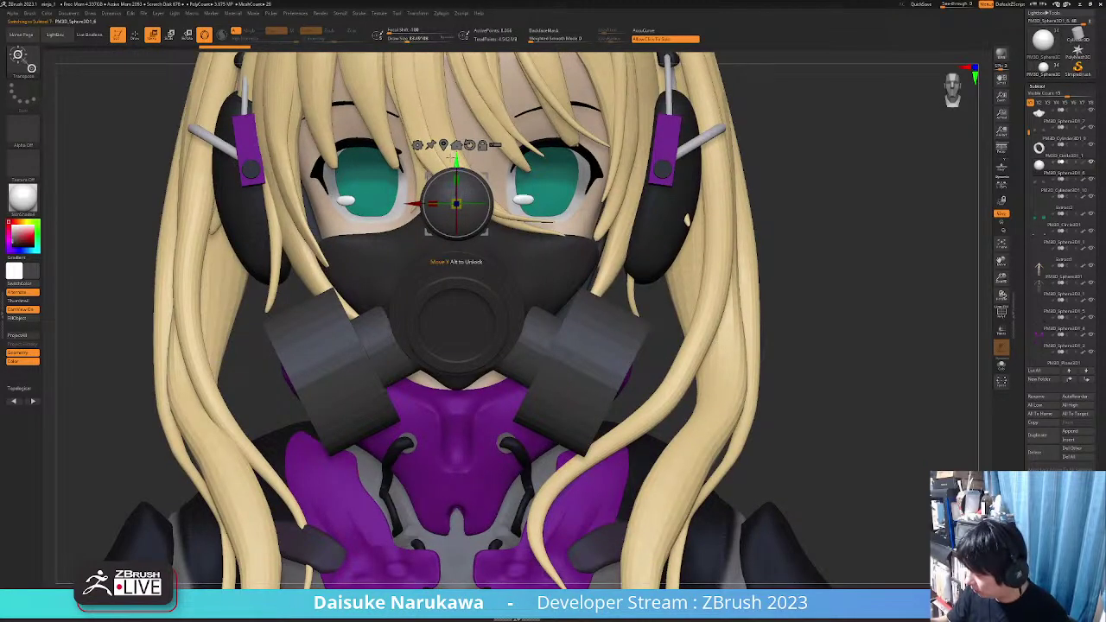
Try replacing the inserted sphere with a PolyCylinder primitive, undo the changes and show the whole character again
click(418, 144)
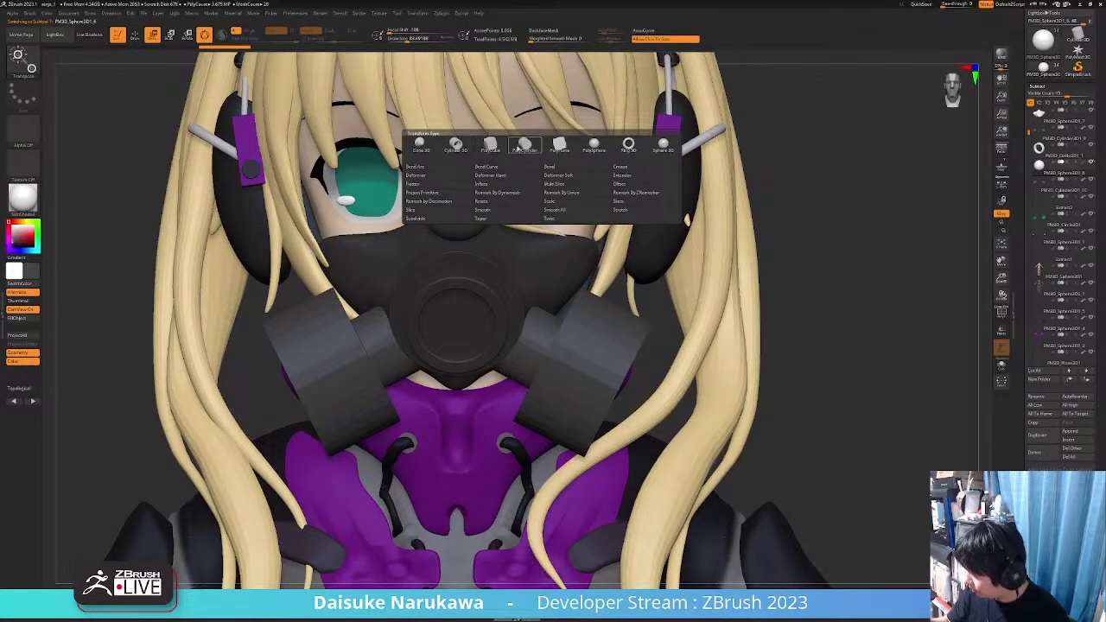
click(531, 149)
alt+drag(500, 261, 527, 215)
click(445, 153)
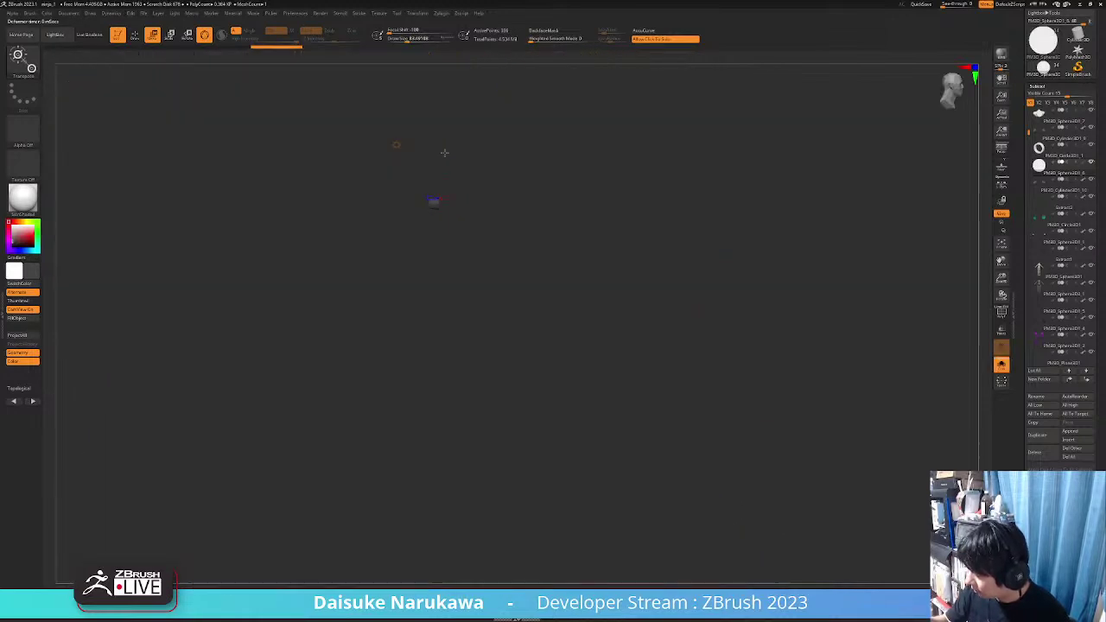
click(397, 145)
click(420, 145)
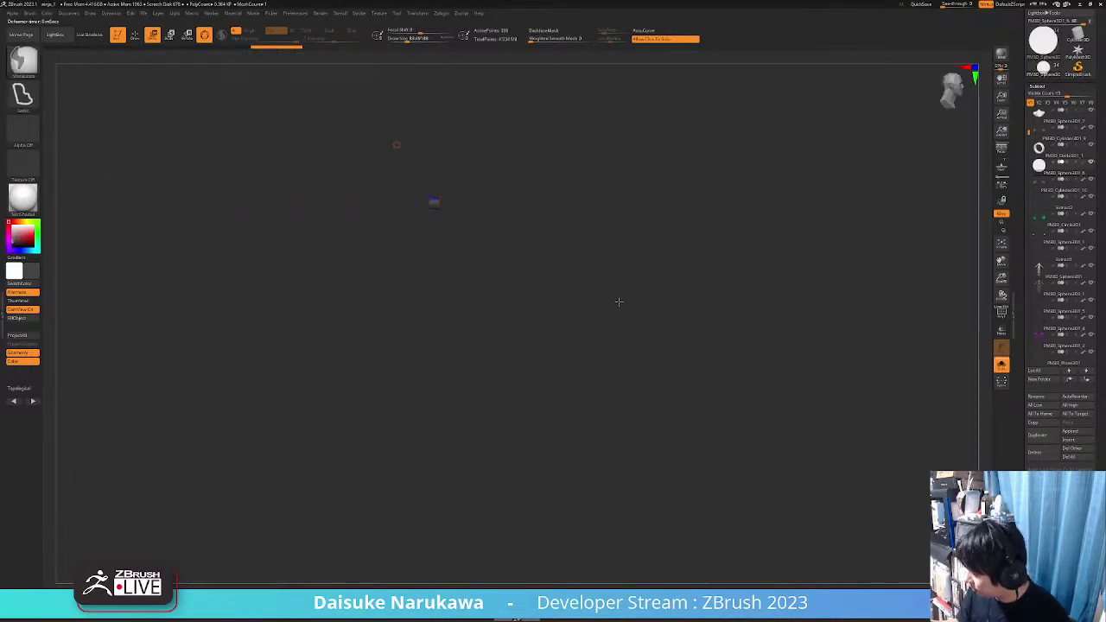
key(ctrl+z)
key(ctrl+z)
key(f)
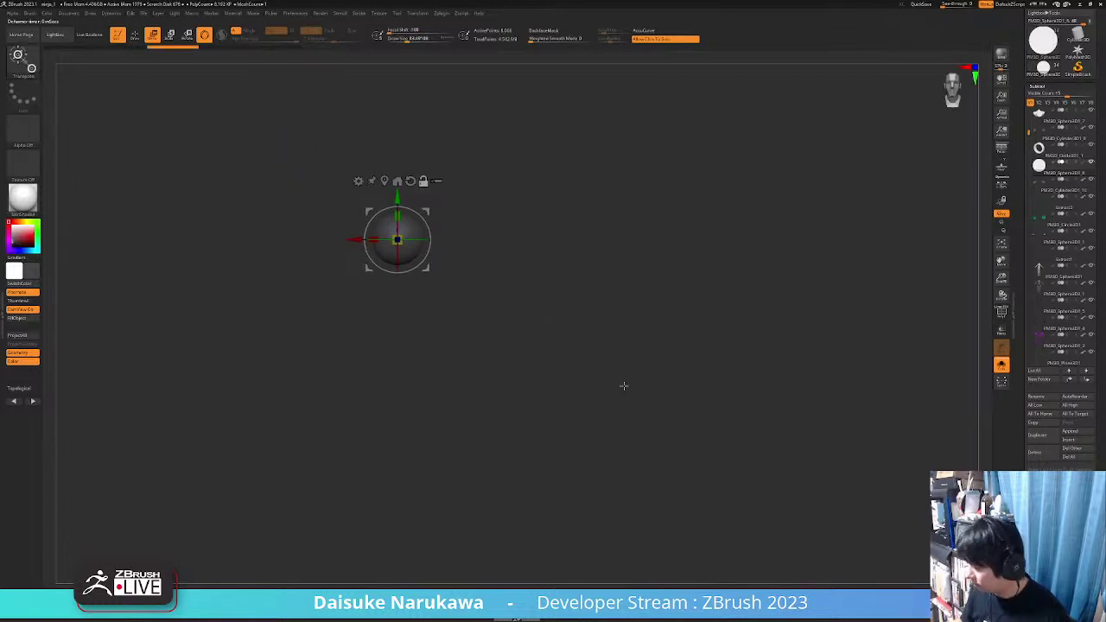
key(space)
click(412, 255)
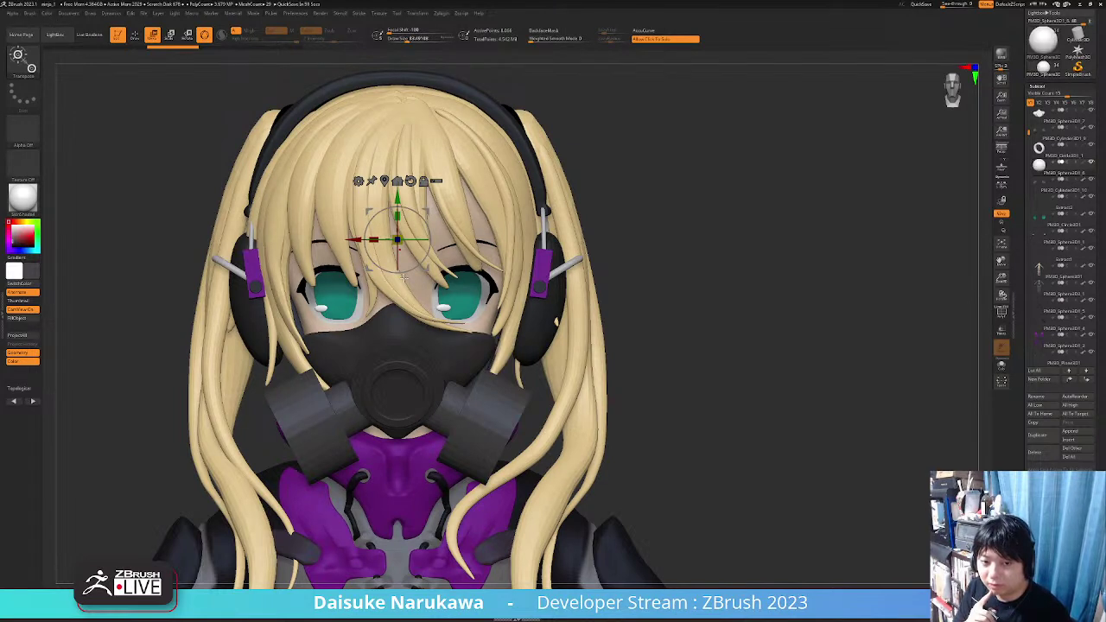
alt+right_drag(404, 277, 436, 223)
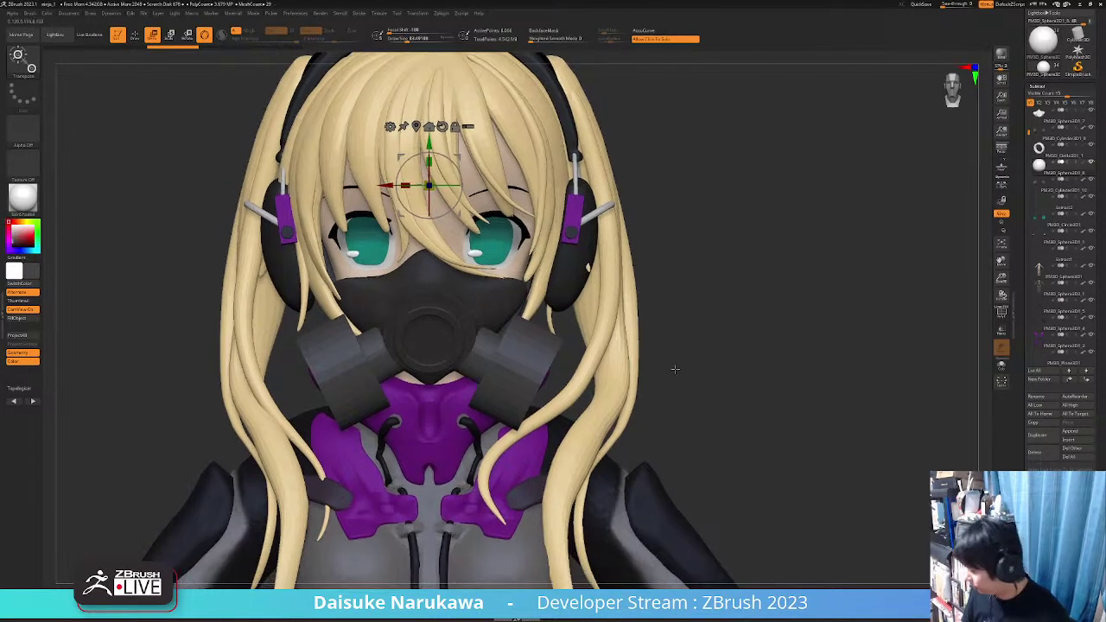
Insert a Cylinder3D subtool and move it forward, clear of the character's face
click(1070, 442)
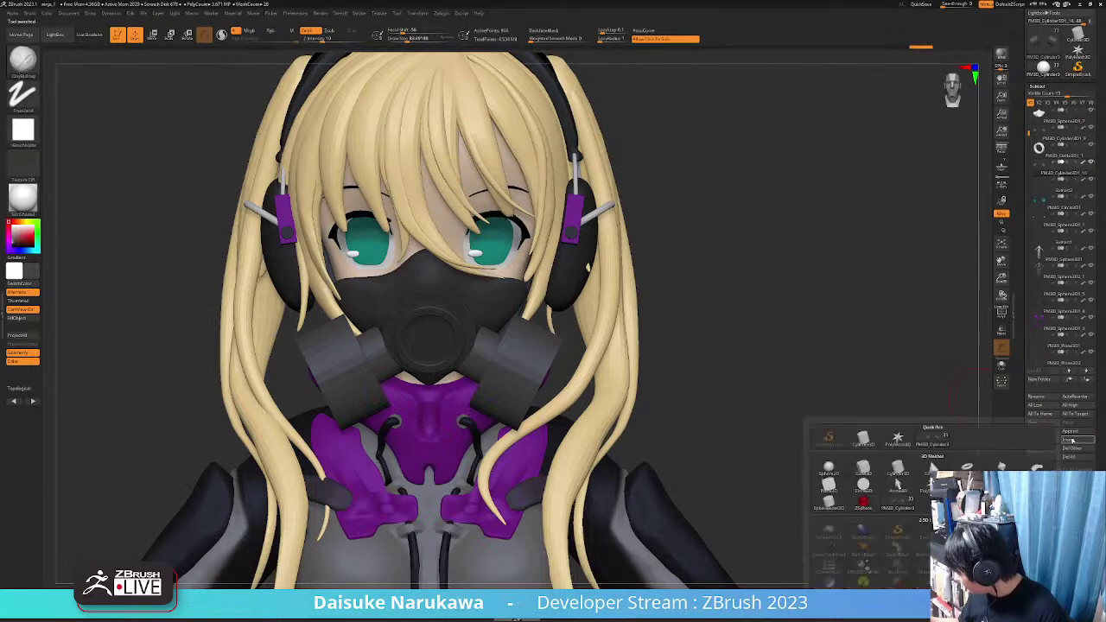
click(894, 471)
right_drag(588, 382, 668, 311)
click(154, 36)
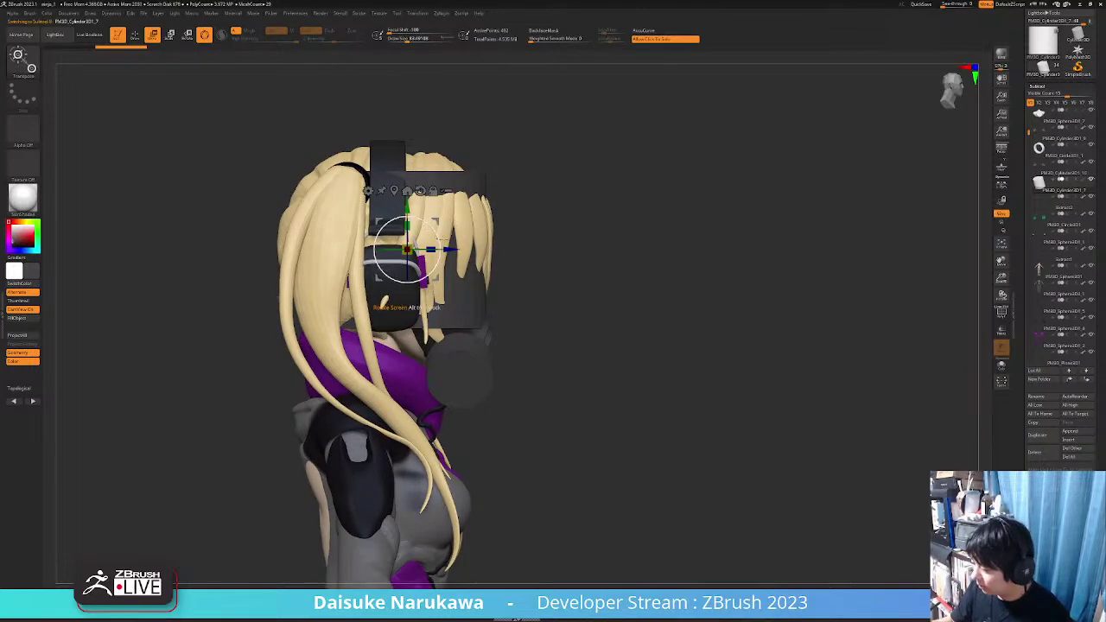
right_drag(441, 240, 519, 257)
drag(429, 238, 573, 228)
right_drag(574, 228, 543, 232)
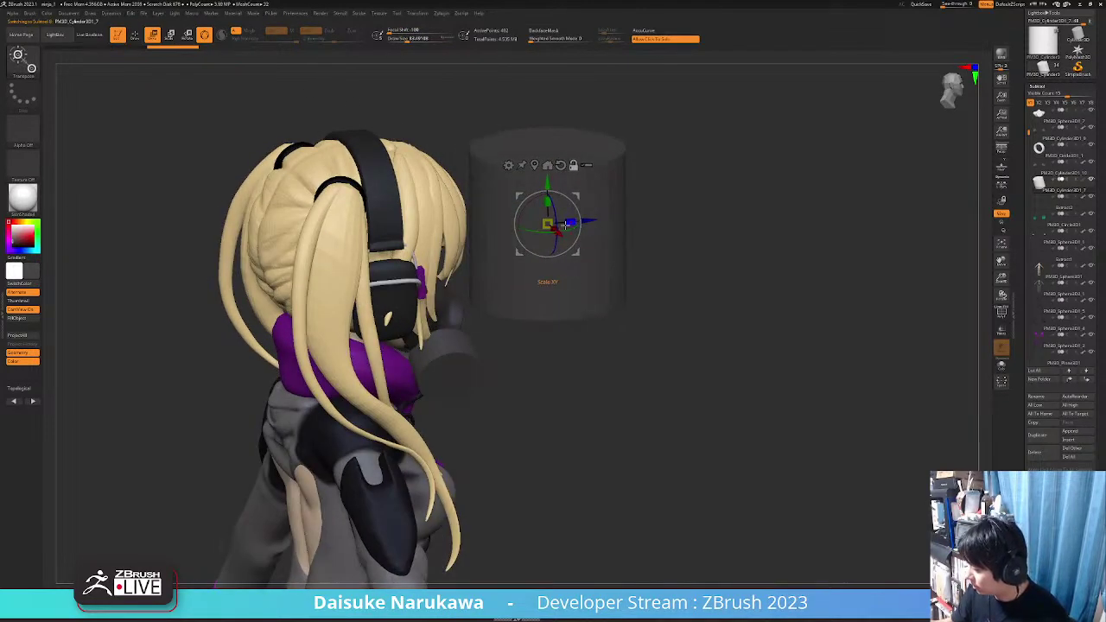
mouse_move(569, 222)
alt+mouse_down()
mouse_move(536, 226)
mouse_move(631, 220)
mouse_move(522, 225)
mouse_move(562, 224)
alt+mouse_up()
key(ctrl+z)
key(ctrl+z)
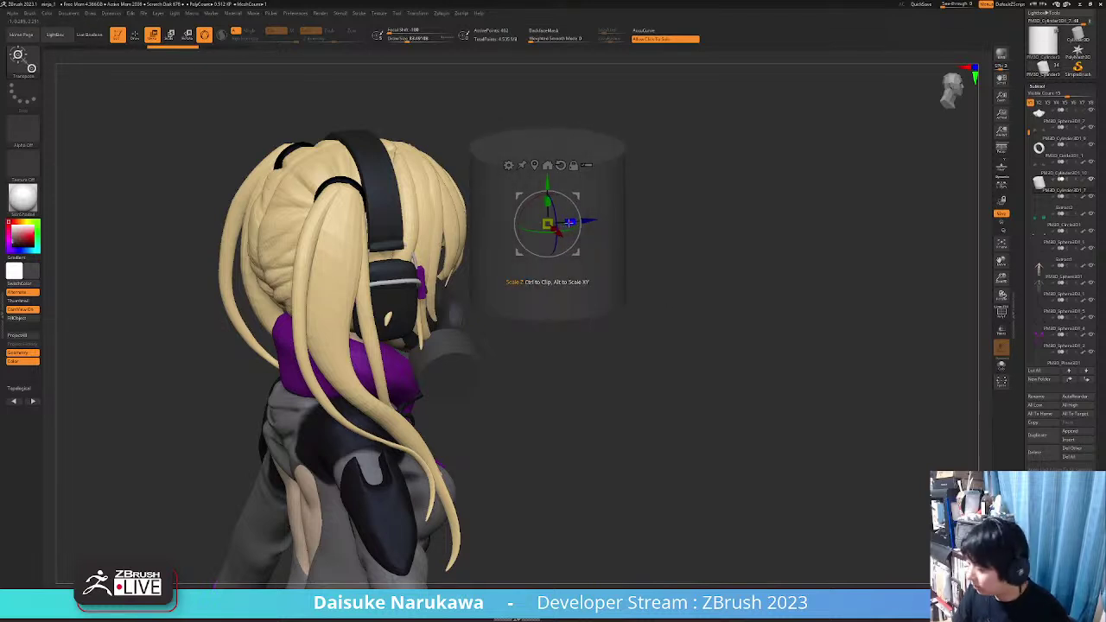
shift+right_drag(567, 225, 501, 188)
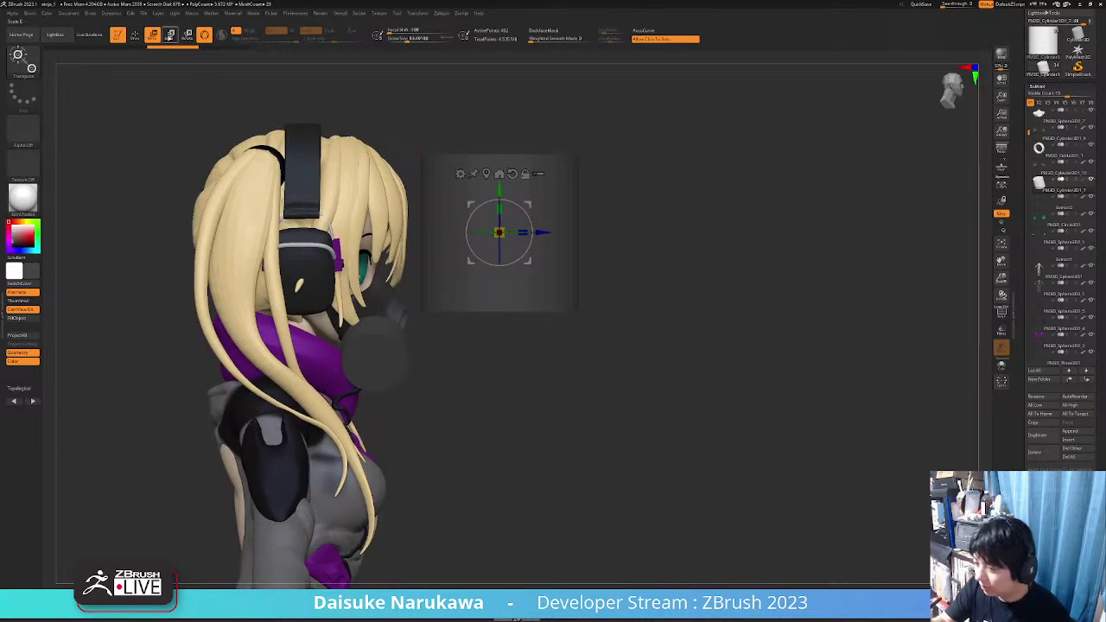
click(170, 34)
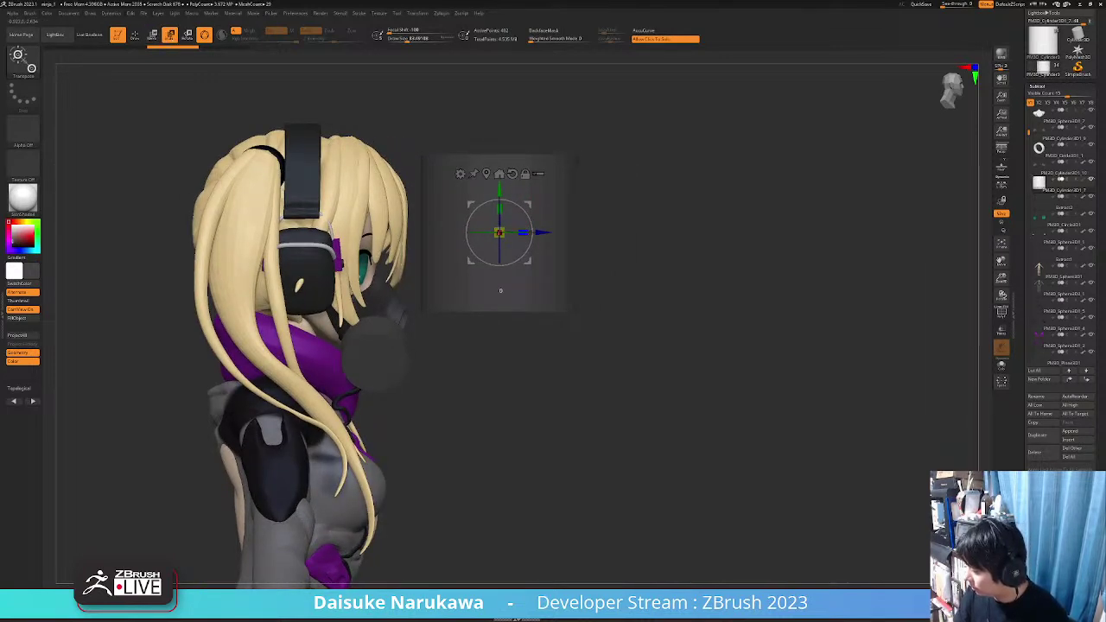
ctrl+drag(500, 233, 437, 253)
key(ctrl+z)
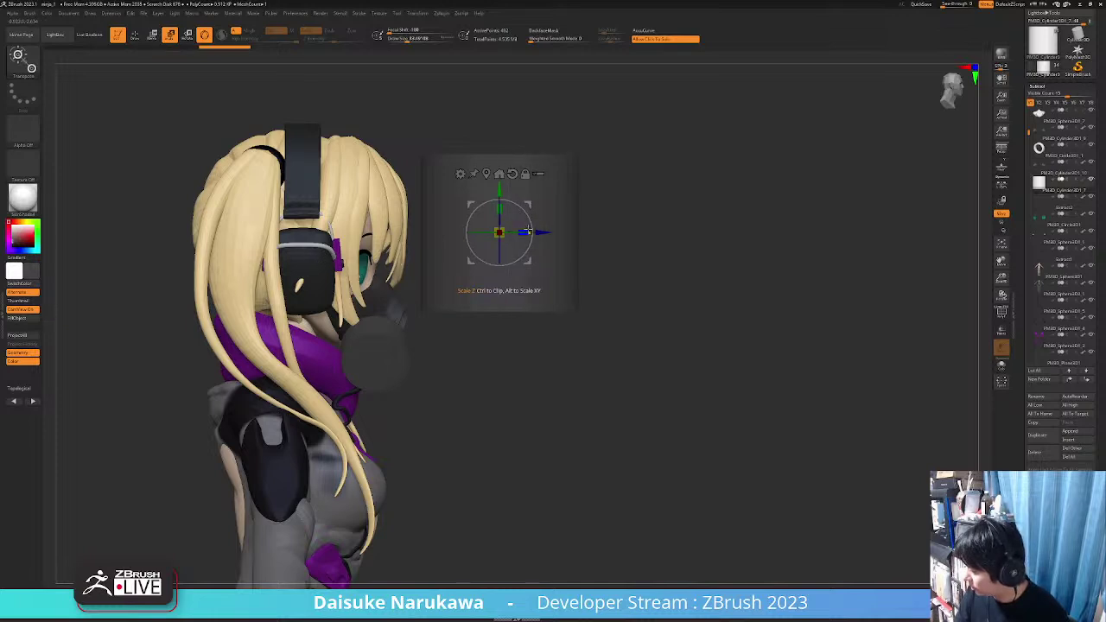
Scale the cylinder down to a small piece in front of the forehead and tilt it in side view
drag(524, 231, 624, 215)
drag(467, 213, 475, 223)
mouse_move(474, 223)
ctrl+right_down()
mouse_move(449, 226)
mouse_move(479, 219)
mouse_move(465, 214)
ctrl+right_up()
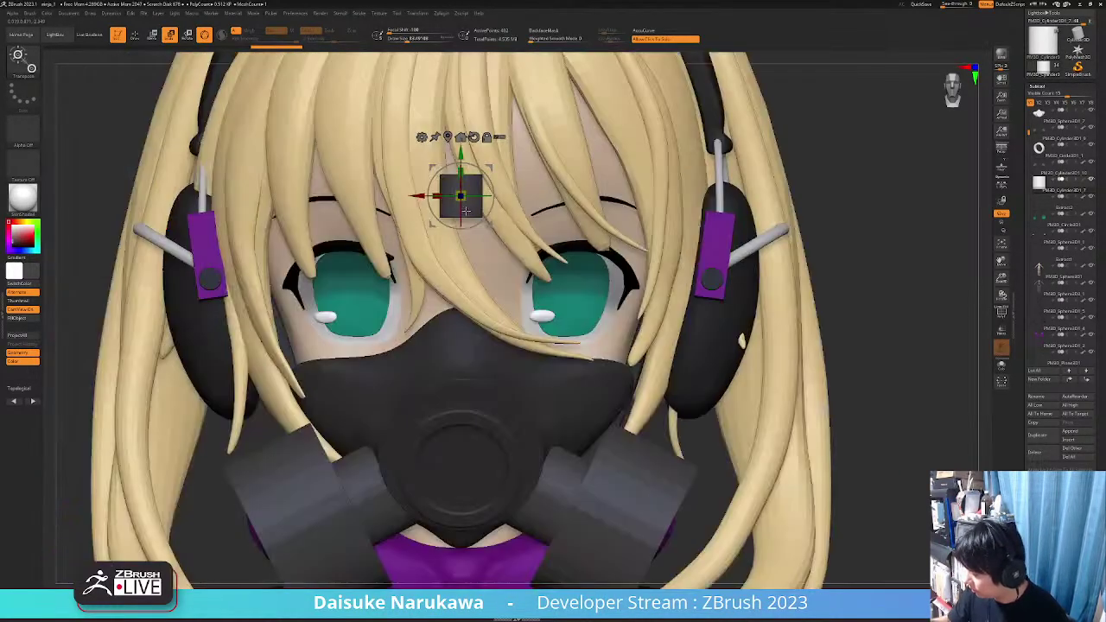
drag(464, 210, 463, 197)
right_drag(463, 197, 551, 172)
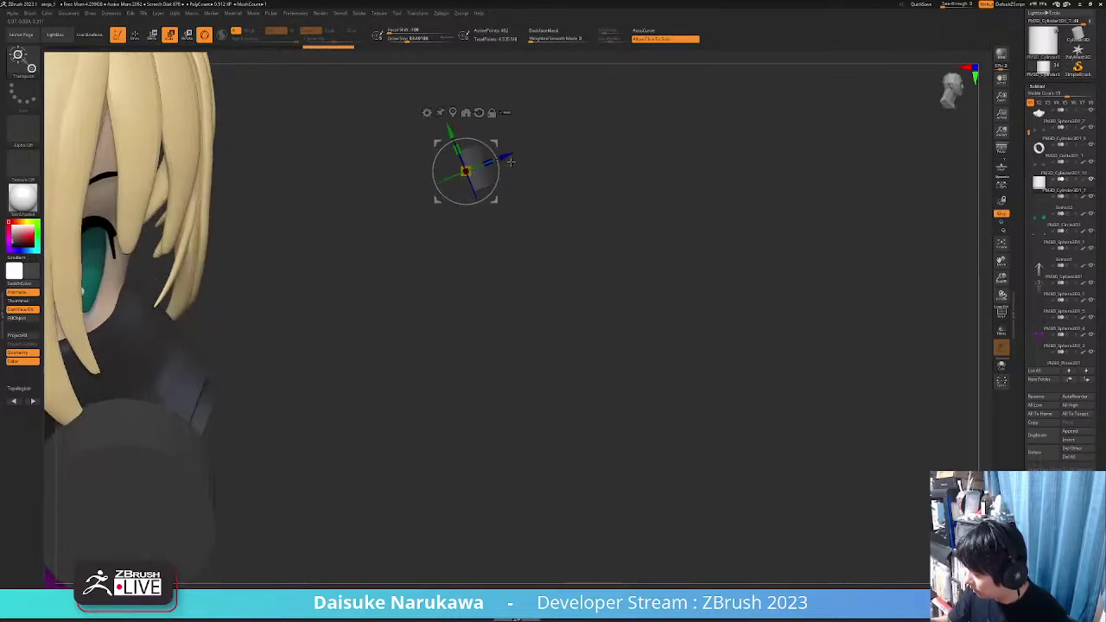
Realign the gizmo to the world axes and scale the tilted cylinder along Z into a thin slab
drag(487, 159, 474, 164)
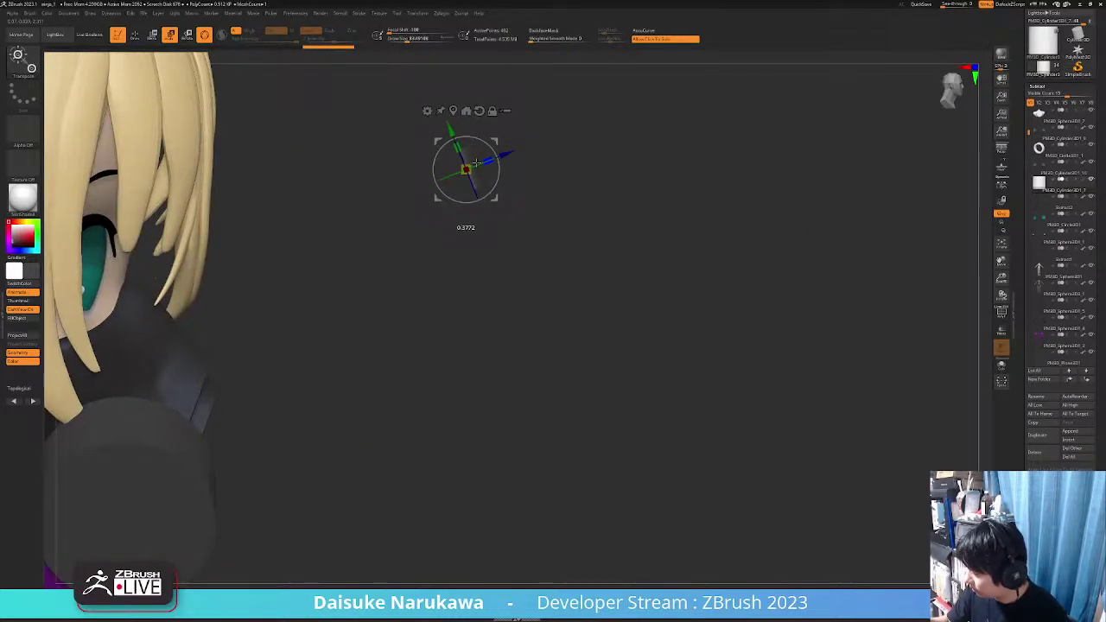
shift+right_drag(480, 163, 496, 157)
alt+click(471, 114)
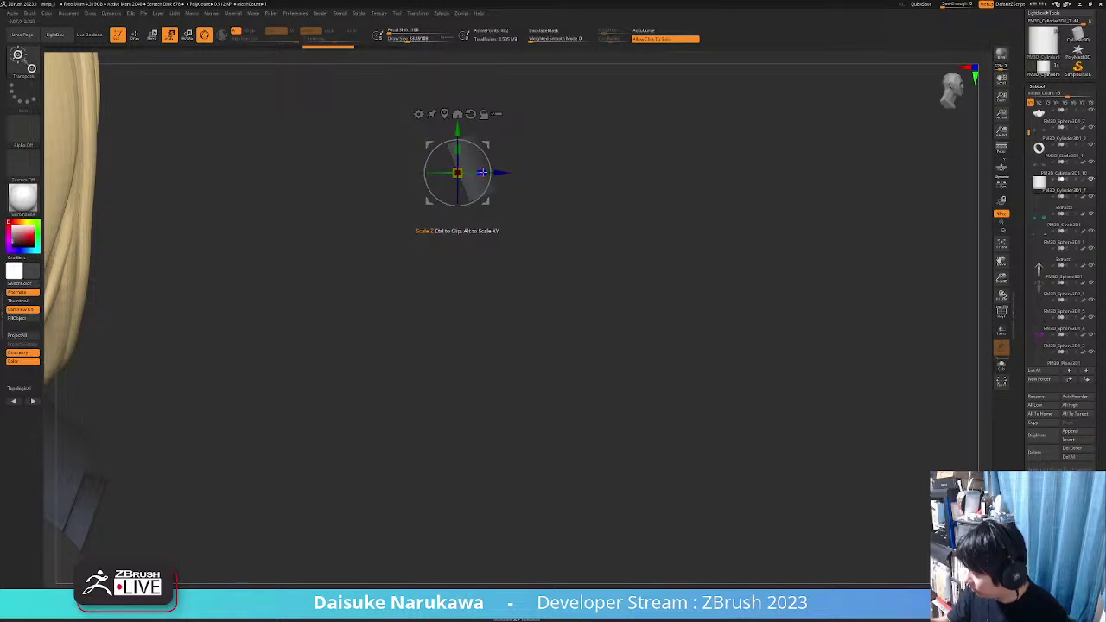
mouse_move(482, 173)
mouse_down()
mouse_move(458, 173)
mouse_move(472, 174)
mouse_up()
alt+right_drag(485, 147, 440, 203)
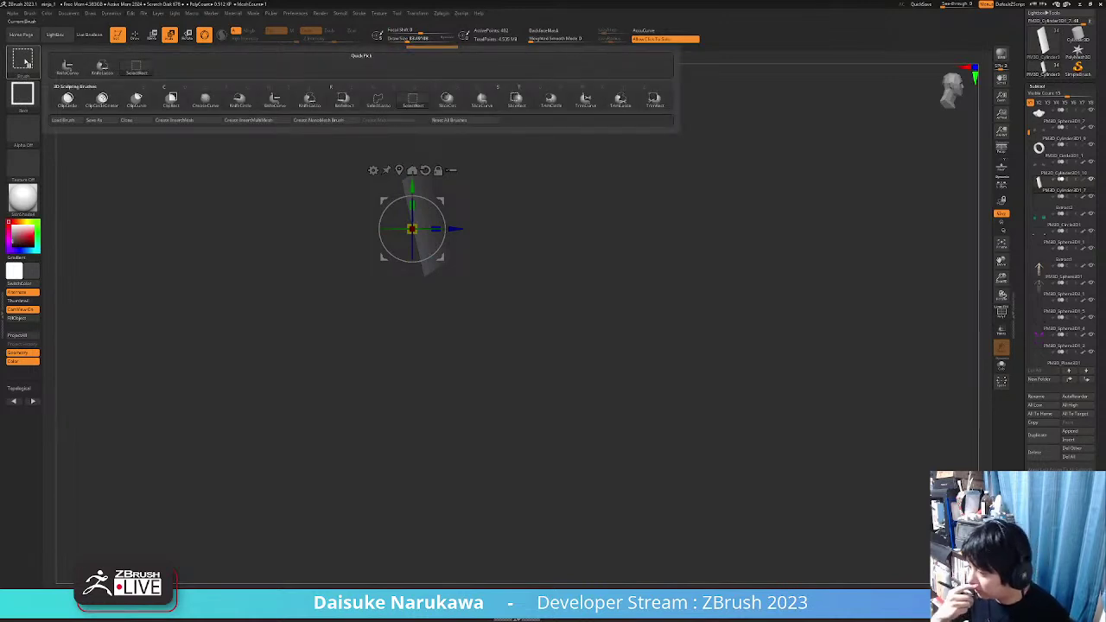
Slice the face side off the tilted slab with a vertical KnifeCurve cut in side view and quick-save the project
click(32, 62)
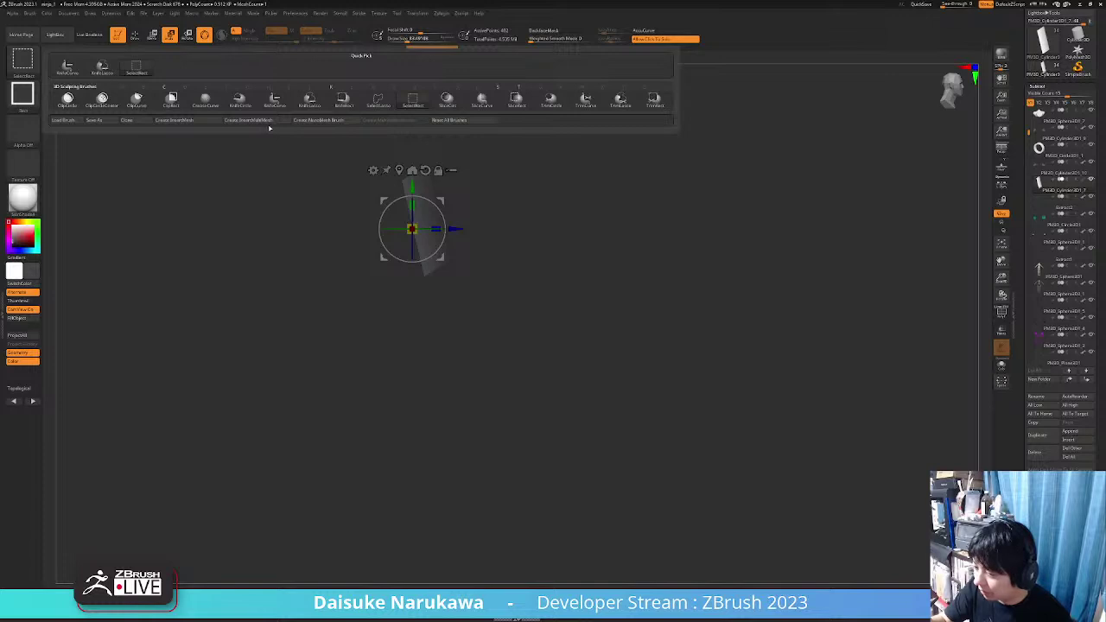
click(311, 102)
click(920, 5)
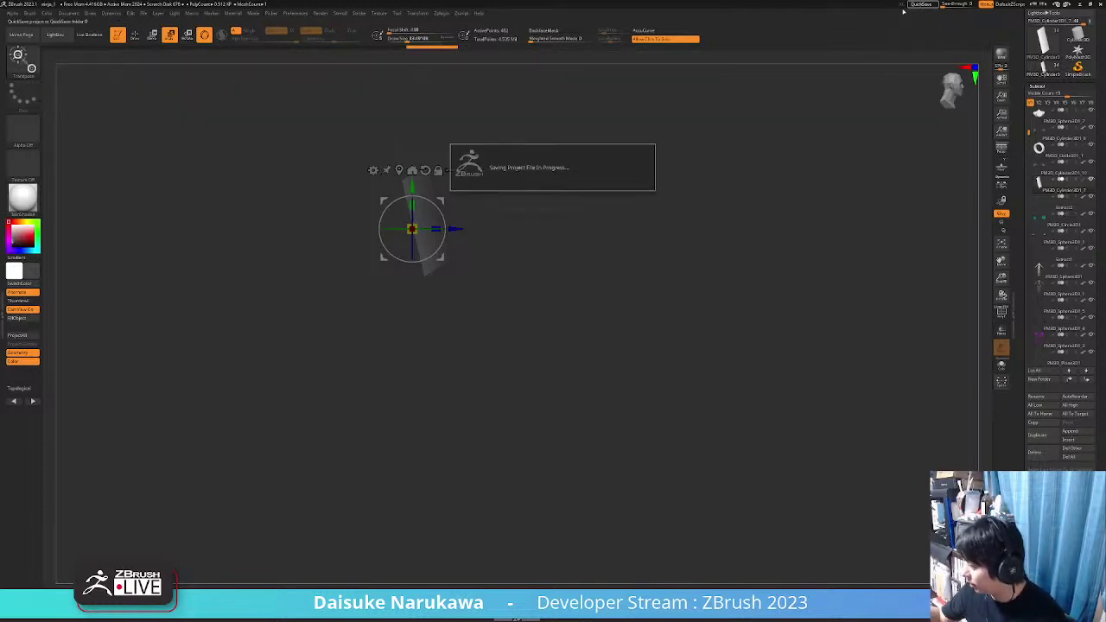
click(35, 69)
click(100, 73)
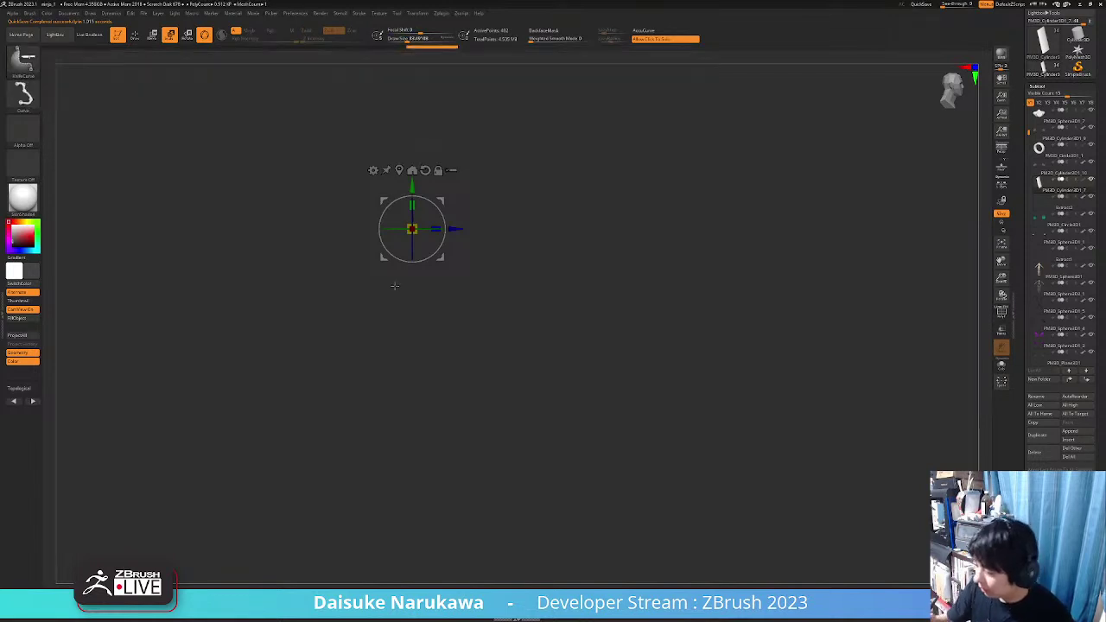
mouse_move(427, 353)
mouse_down()
mouse_move(429, 82)
mouse_move(442, 84)
mouse_up()
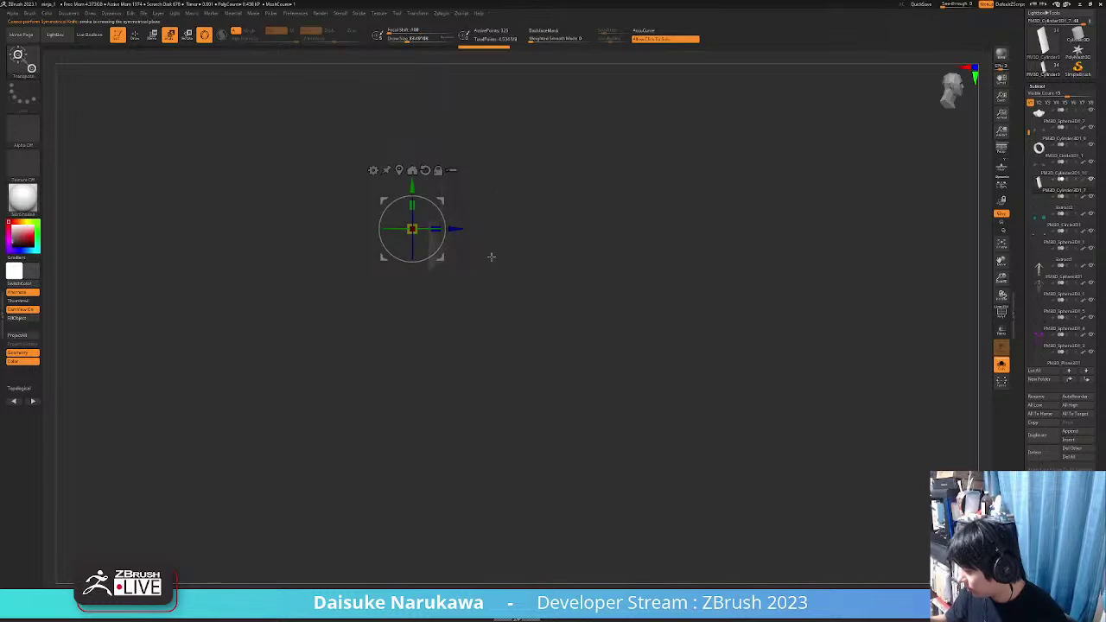
mouse_move(491, 256)
shift+mouse_down()
mouse_move(484, 274)
mouse_move(508, 215)
shift+mouse_up()
key(q)
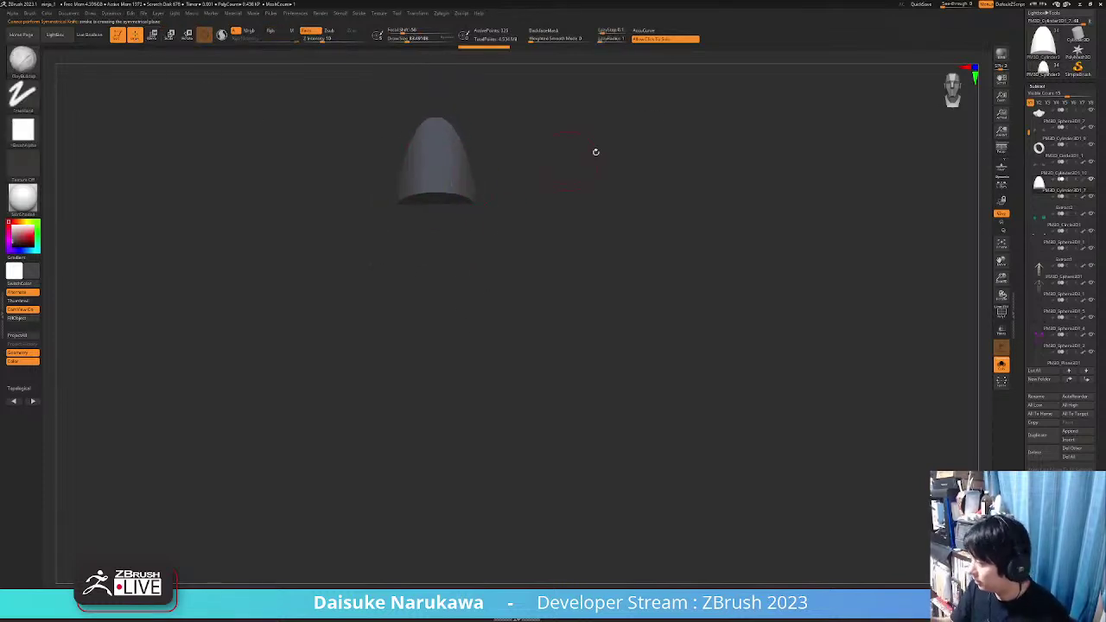
click(922, 7)
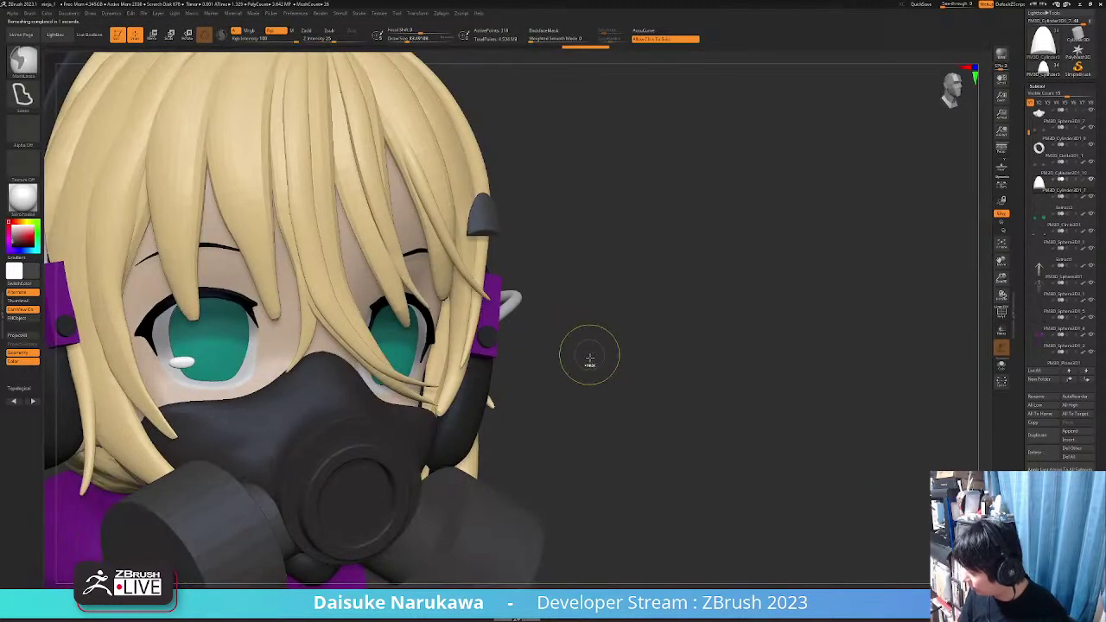
Move the sliced slab down from the forehead to the front ring of the gas mask
shift+right_drag(573, 393, 561, 392)
alt+right_drag(423, 240, 525, 198)
key(w)
drag(484, 93, 226, 335)
shift+right_drag(250, 339, 191, 352)
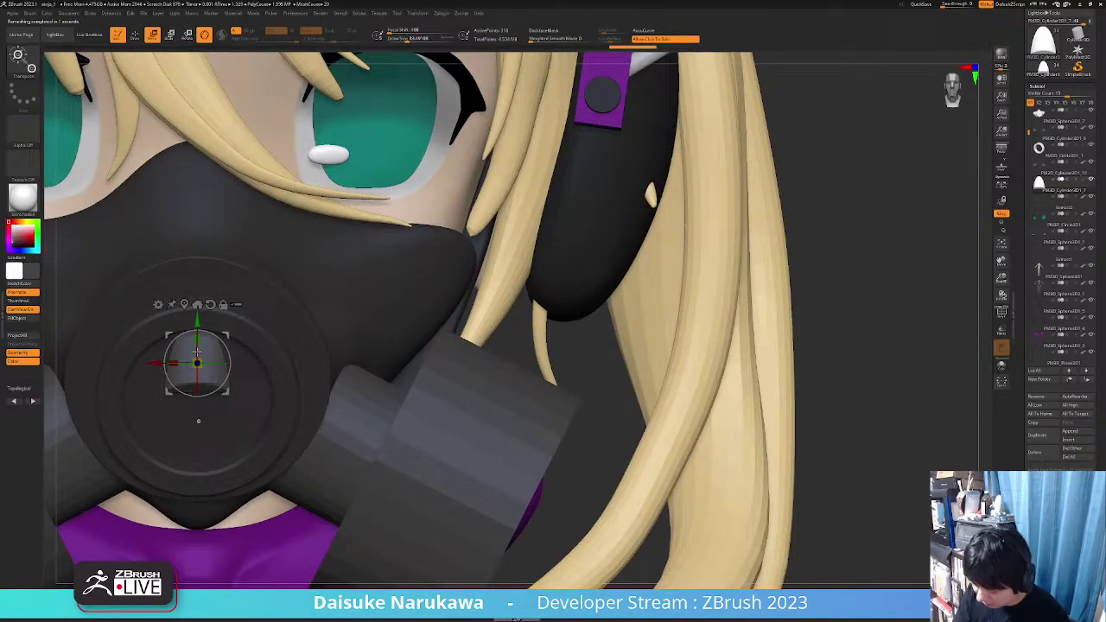
drag(197, 352, 196, 370)
Scale the slab and adjust its depth and height so it sits in the upper part of the ring's recess
mouse_move(180, 366)
right_down()
mouse_move(275, 262)
mouse_move(312, 255)
right_up()
click(368, 256)
drag(306, 268, 292, 278)
click(363, 256)
right_drag(363, 257, 283, 289)
drag(279, 287, 271, 291)
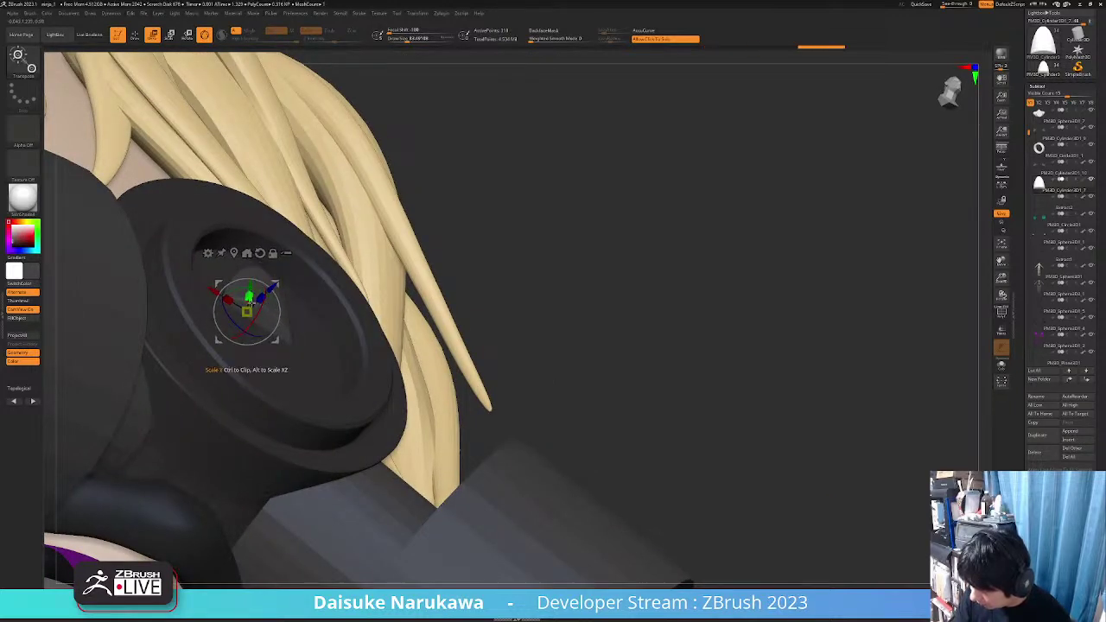
drag(253, 312, 277, 282)
right_drag(281, 286, 335, 286)
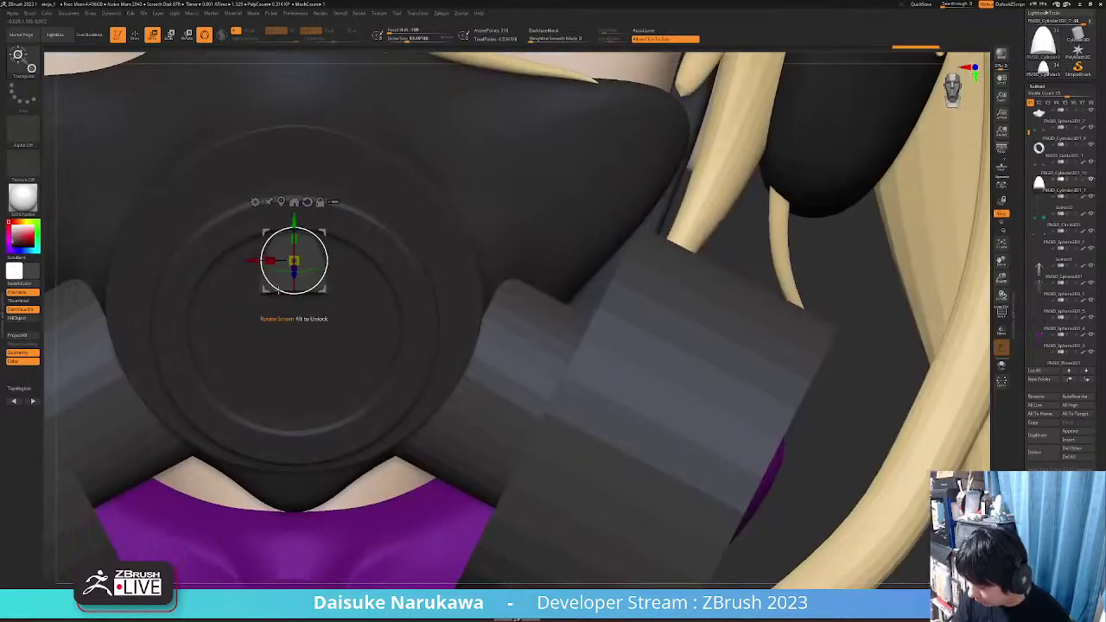
drag(295, 261, 299, 264)
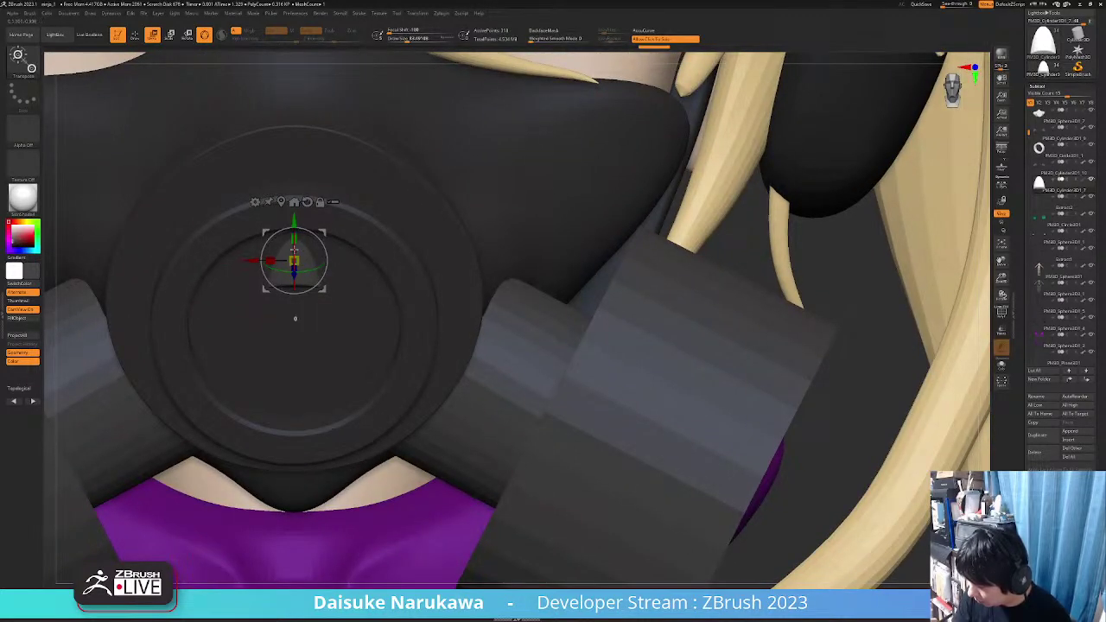
right_drag(304, 251, 290, 269)
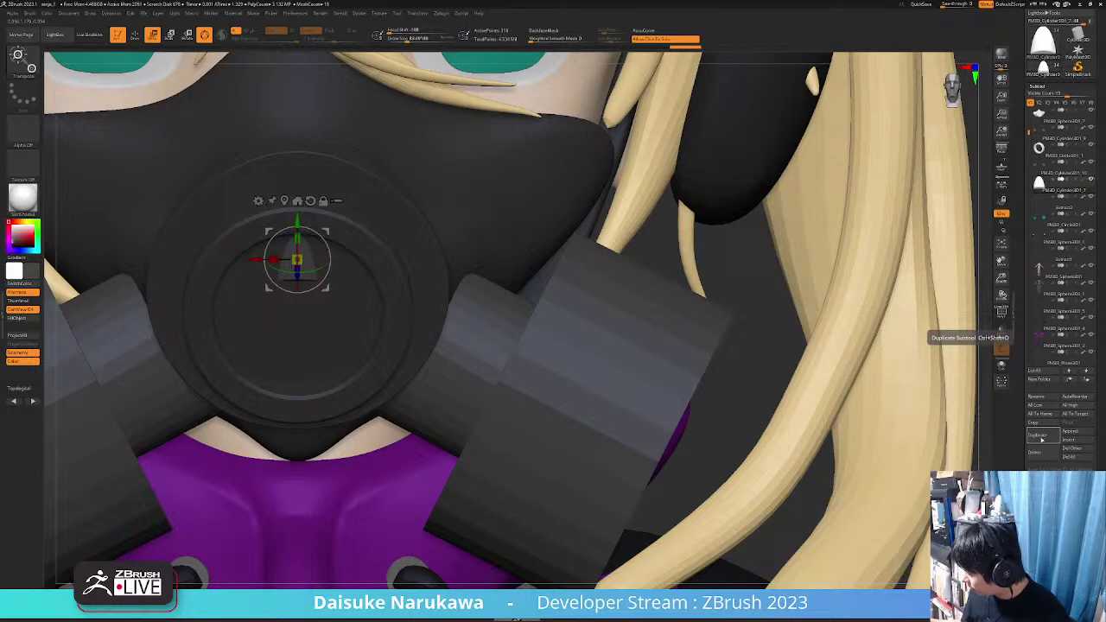
Duplicate the slab subtool, shift the copy sideways along X, and mirror and weld it to the other side
click(1042, 439)
drag(254, 263, 294, 265)
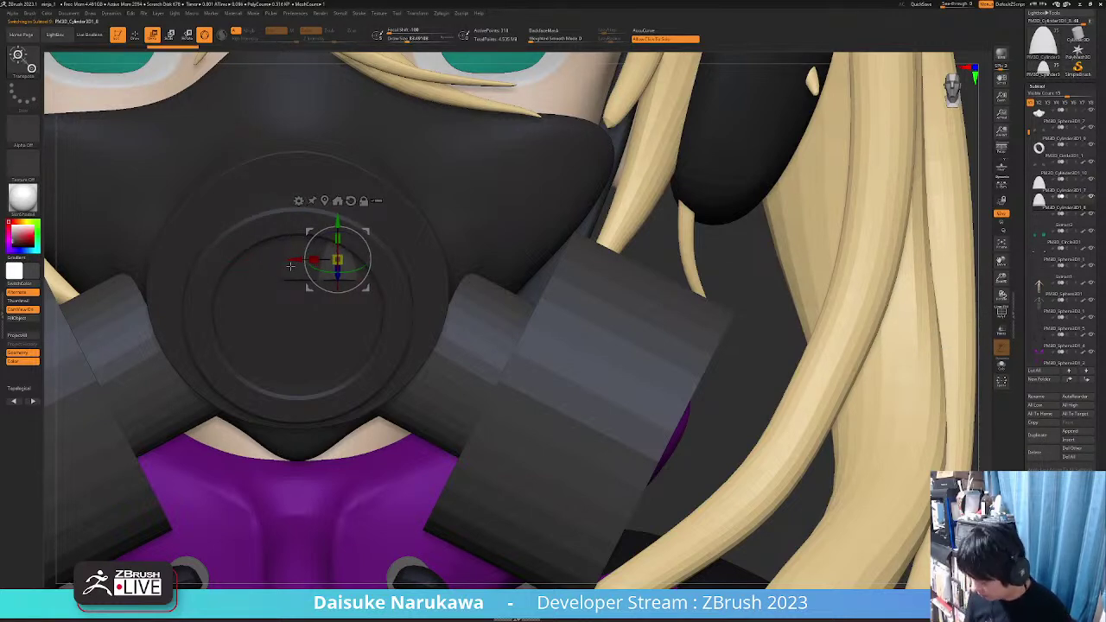
key(ctrl+m)
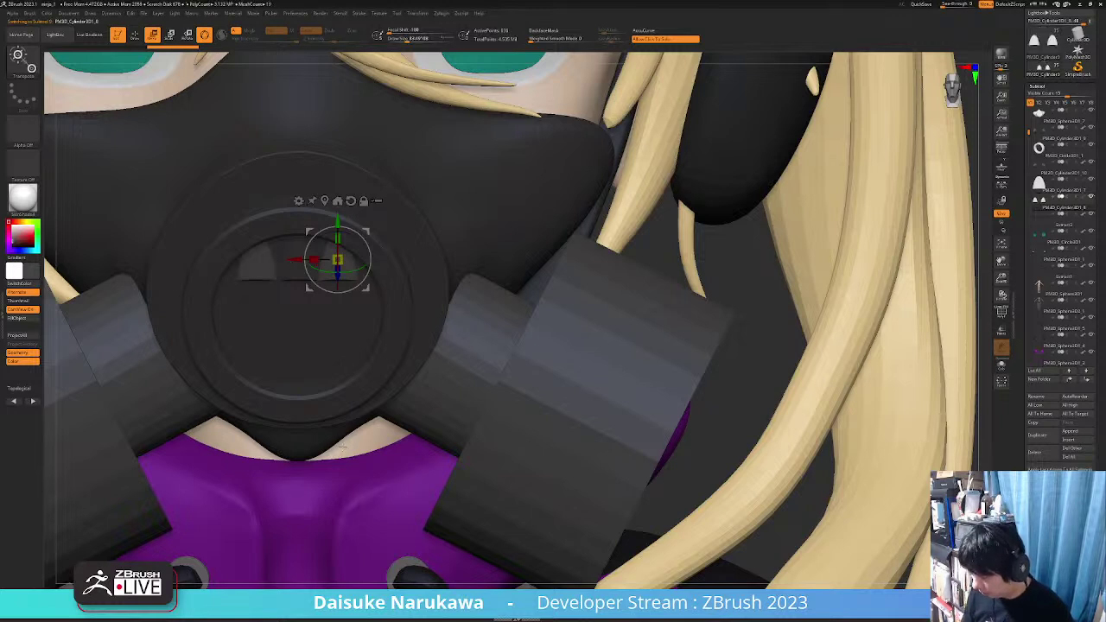
alt+drag(409, 412, 487, 394)
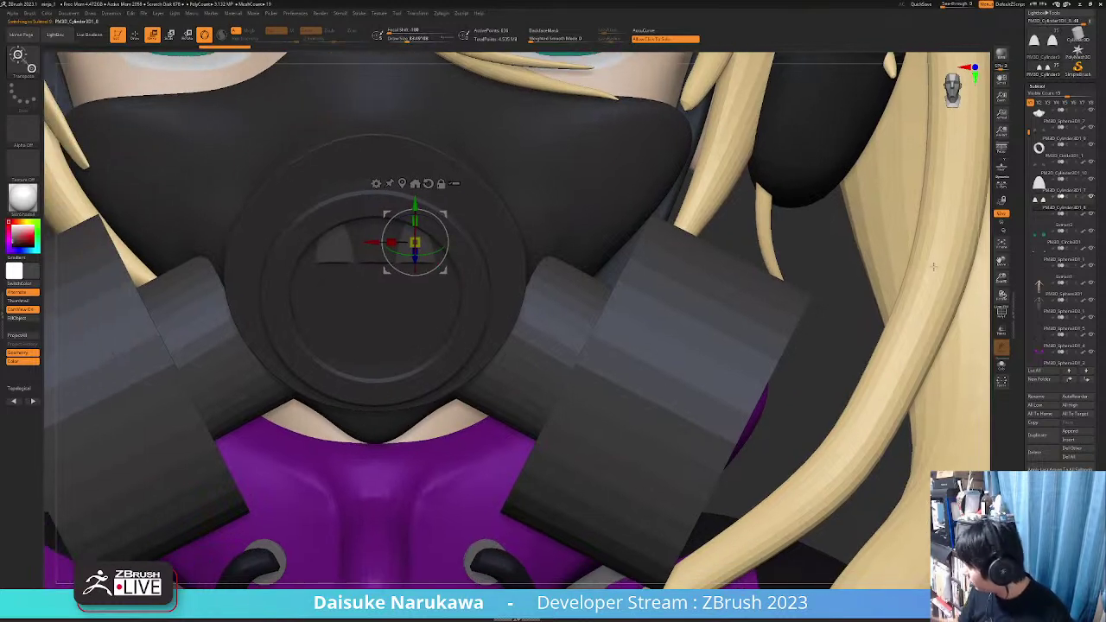
Merge the centre slab with the mirrored side copies below it into one subtool, forming a row of three
click(1057, 187)
click(1043, 502)
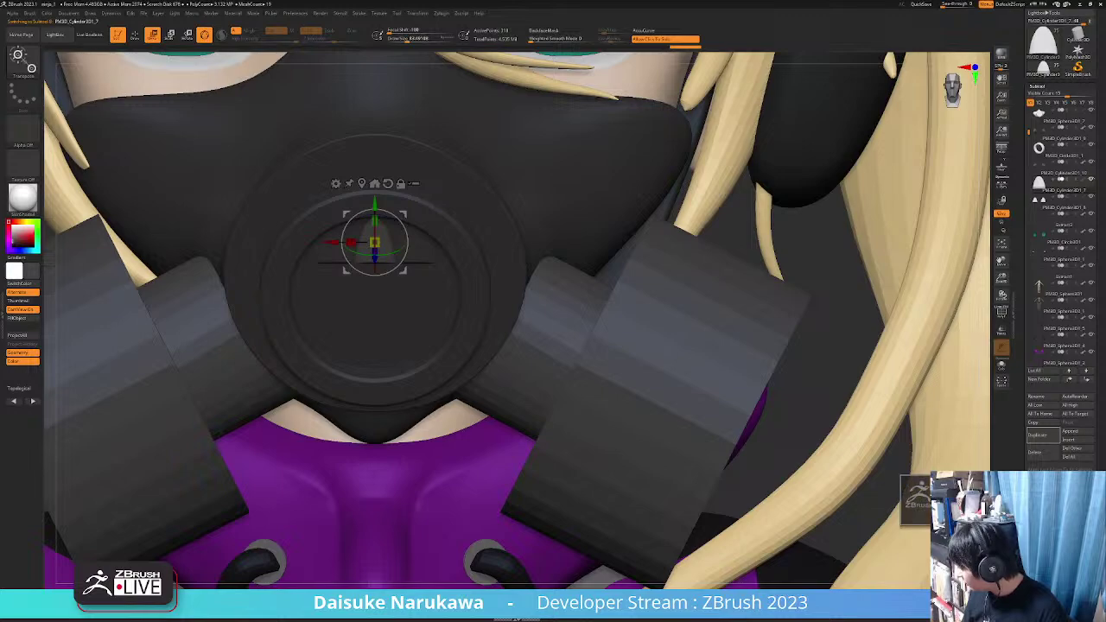
click(959, 521)
drag(717, 483, 503, 337)
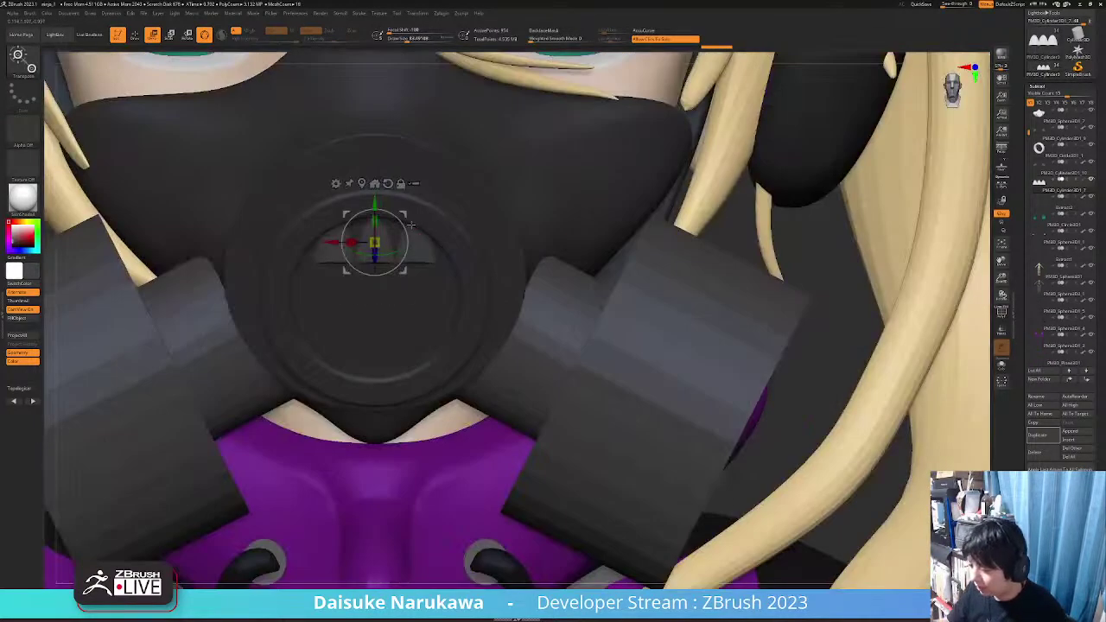
Copy the row of three slabs downward as a second row and adjust its depth inside the ring
mouse_move(385, 201)
right_down()
mouse_move(377, 244)
mouse_move(375, 204)
right_up()
drag(374, 204, 375, 249)
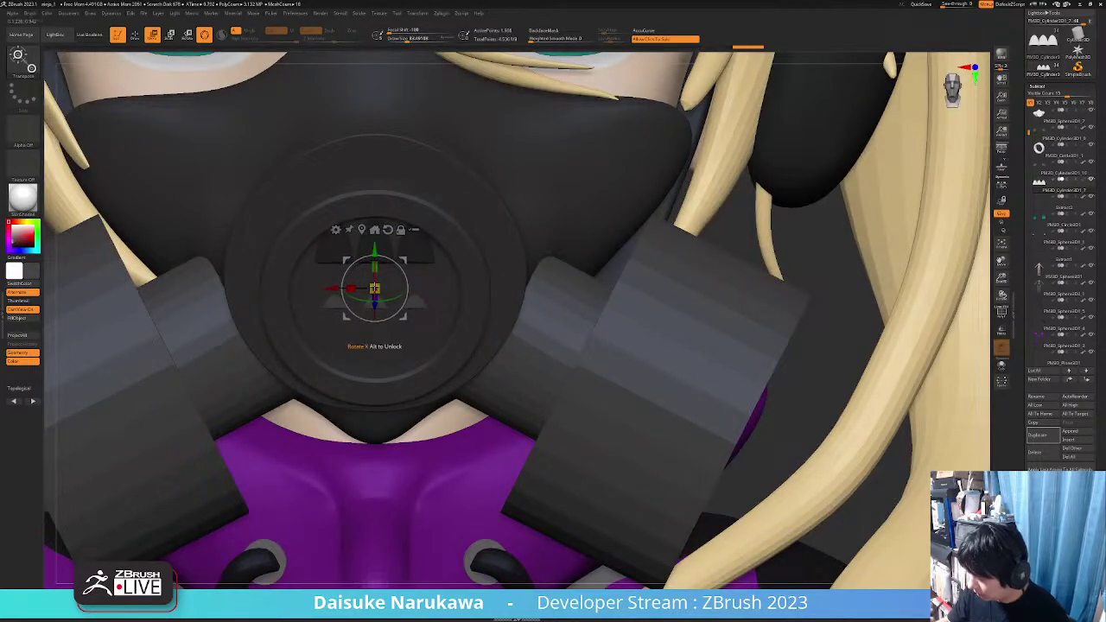
drag(376, 305, 375, 314)
right_drag(375, 313, 418, 274)
drag(393, 296, 385, 298)
shift+right_drag(385, 298, 386, 273)
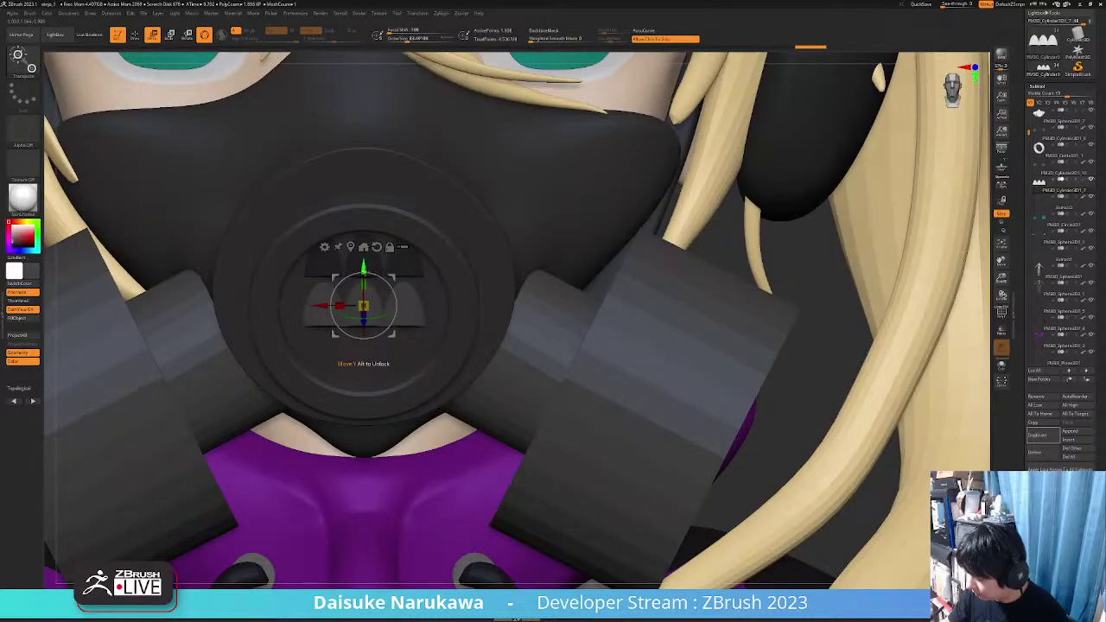
Copy the row downward again as a third row, adjust its depth, and clear the mask
drag(363, 269, 363, 316)
right_drag(363, 317, 374, 375)
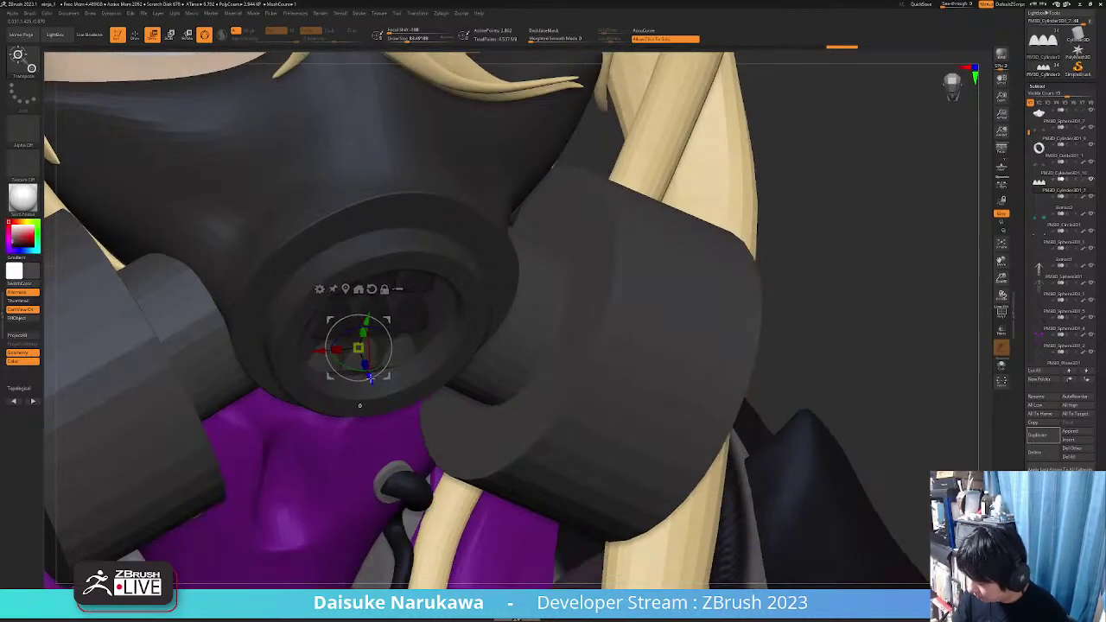
drag(370, 377, 371, 381)
right_drag(370, 380, 402, 339)
ctrl+right_drag(402, 339, 449, 251)
ctrl+drag(734, 320, 769, 355)
ctrl+right_drag(692, 311, 712, 401)
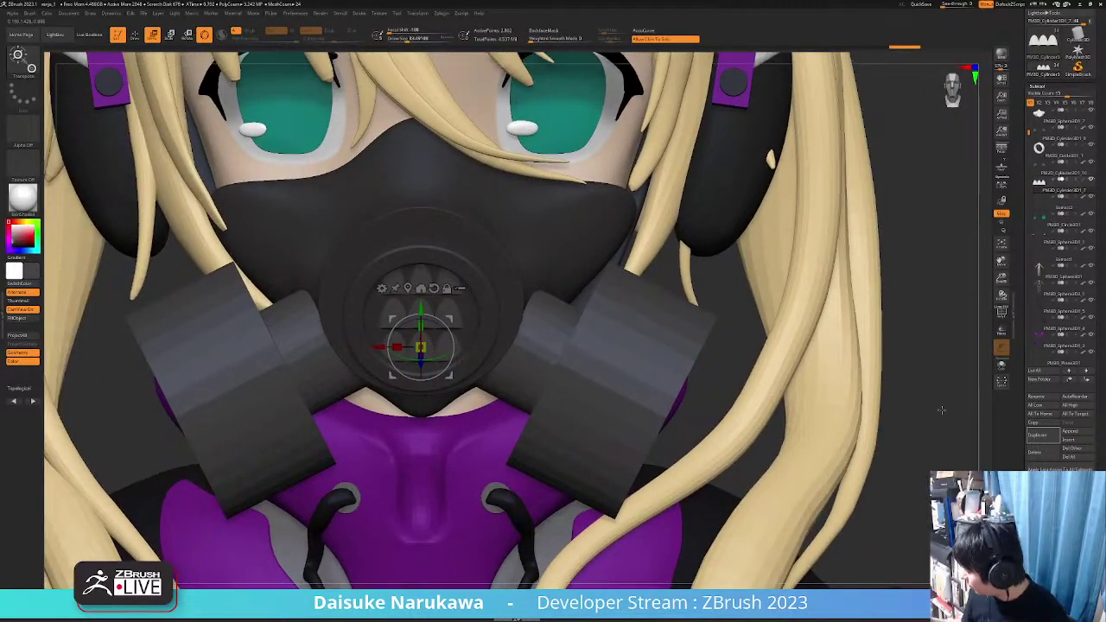
mouse_move(942, 409)
mouse_down()
mouse_move(830, 348)
mouse_move(881, 381)
mouse_move(866, 405)
mouse_move(851, 333)
mouse_move(860, 371)
mouse_up()
Duplicate the nine-slab subtool, show it alone with PolyFrame on, and split it into polygroups with Auto Groups
click(1041, 436)
click(138, 35)
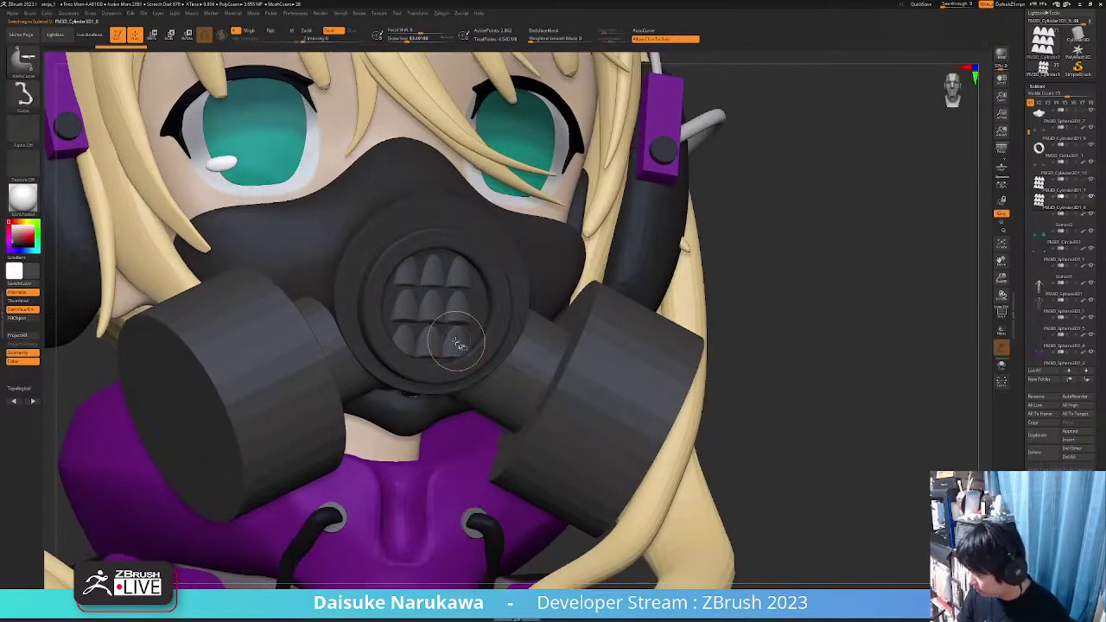
key(alt+shift+s)
click(1002, 313)
ctrl+right_drag(553, 376, 548, 452)
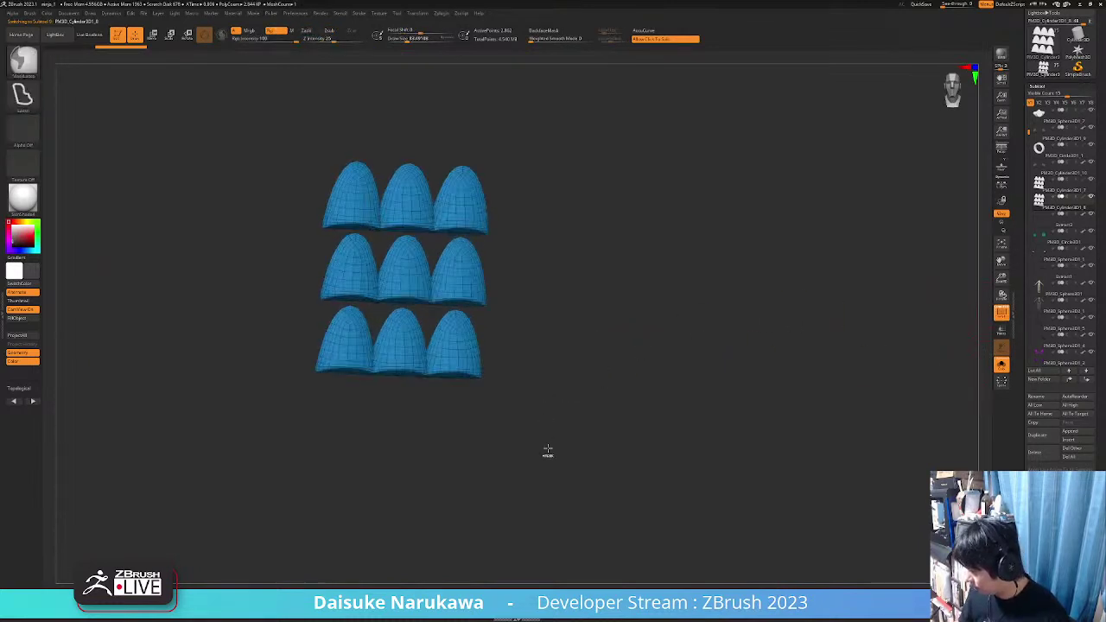
drag(929, 205, 975, 188)
click(1043, 86)
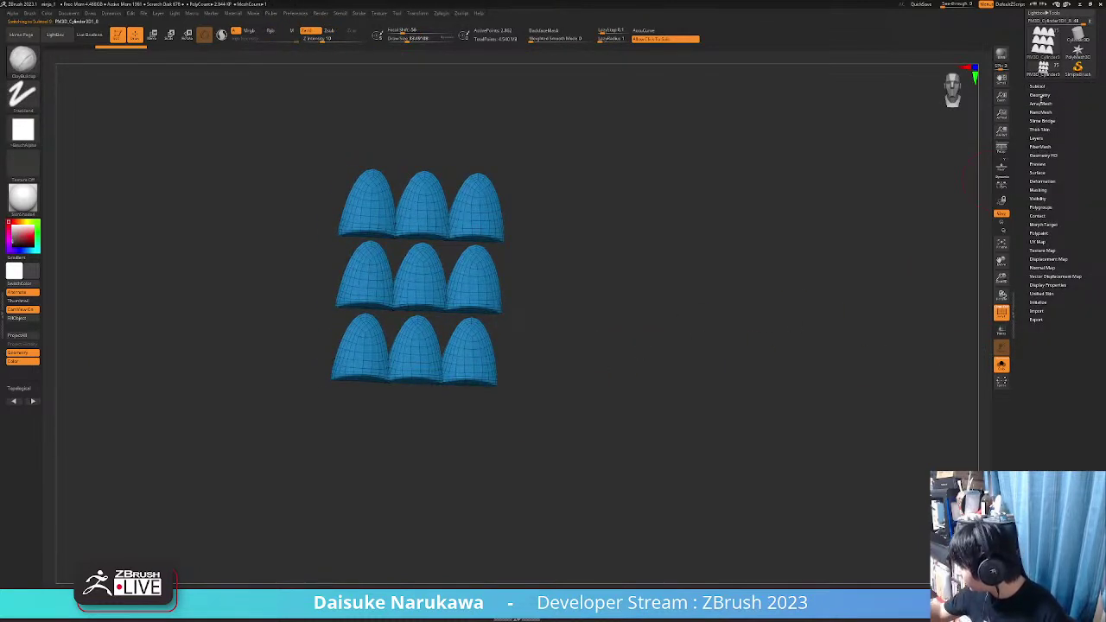
click(1041, 95)
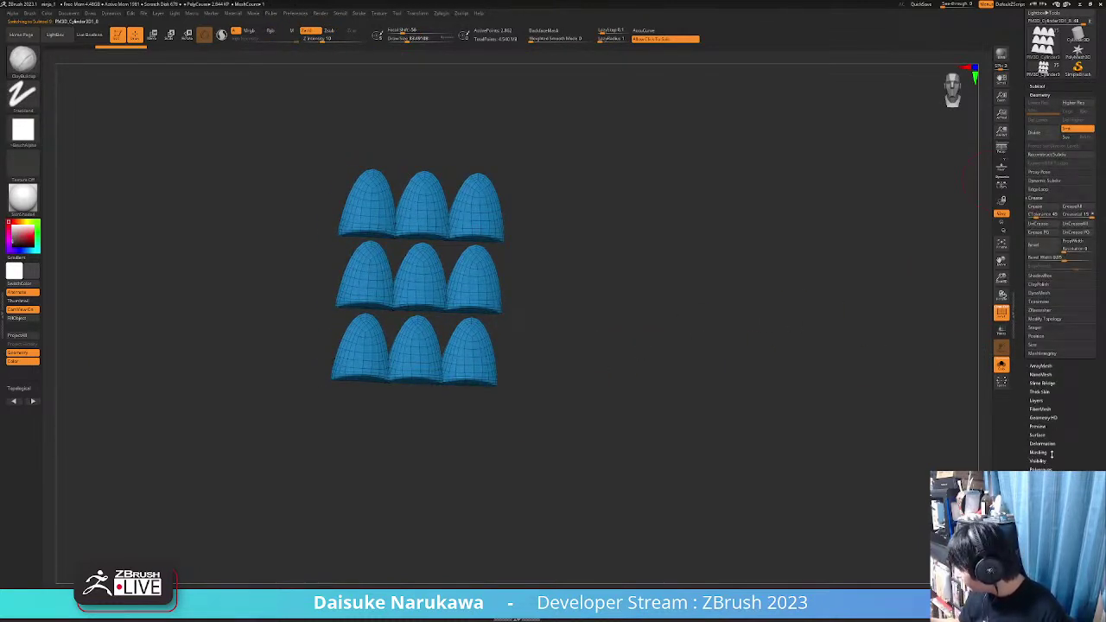
click(1041, 470)
click(1042, 216)
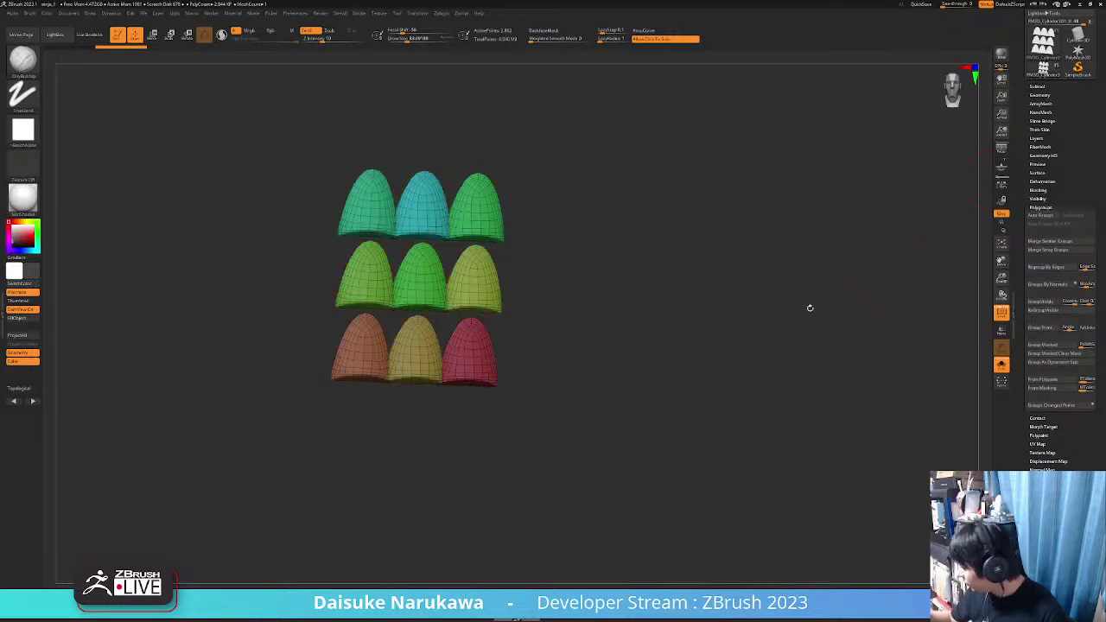
Isolate the end slab of the middle row, delete the other slabs of the duplicate, and show all subtools again
ctrl+shift+click(482, 291)
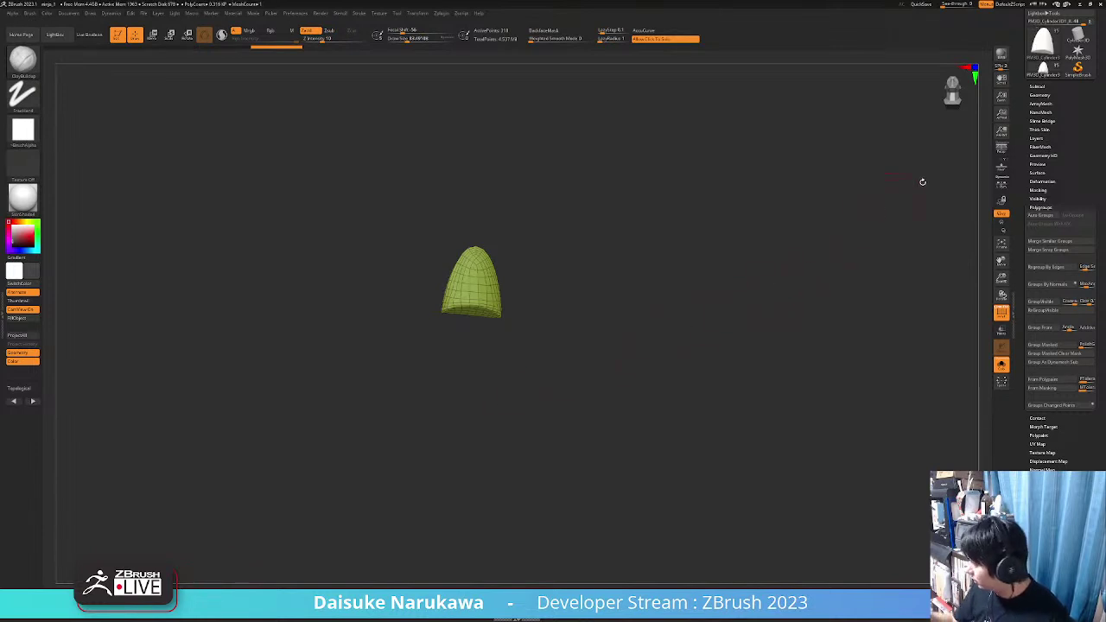
click(1038, 87)
drag(795, 324, 790, 363)
key(alt+s)
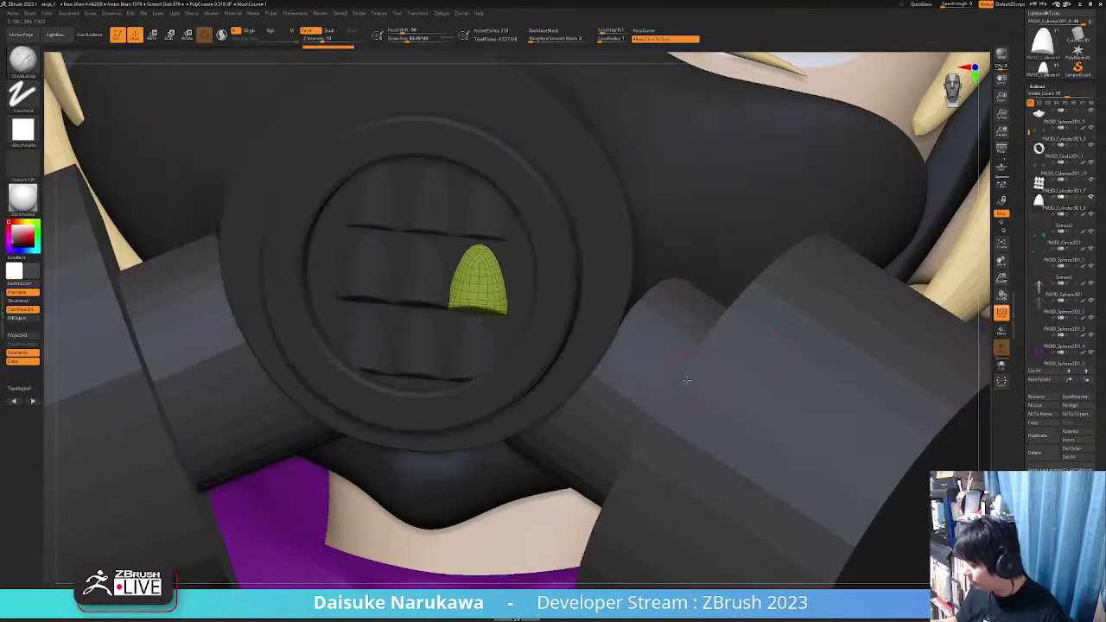
Move the single slab sideways to the inner edge of the ring, then mirror and weld it to the opposite side
shift+drag(686, 383, 524, 328)
click(153, 35)
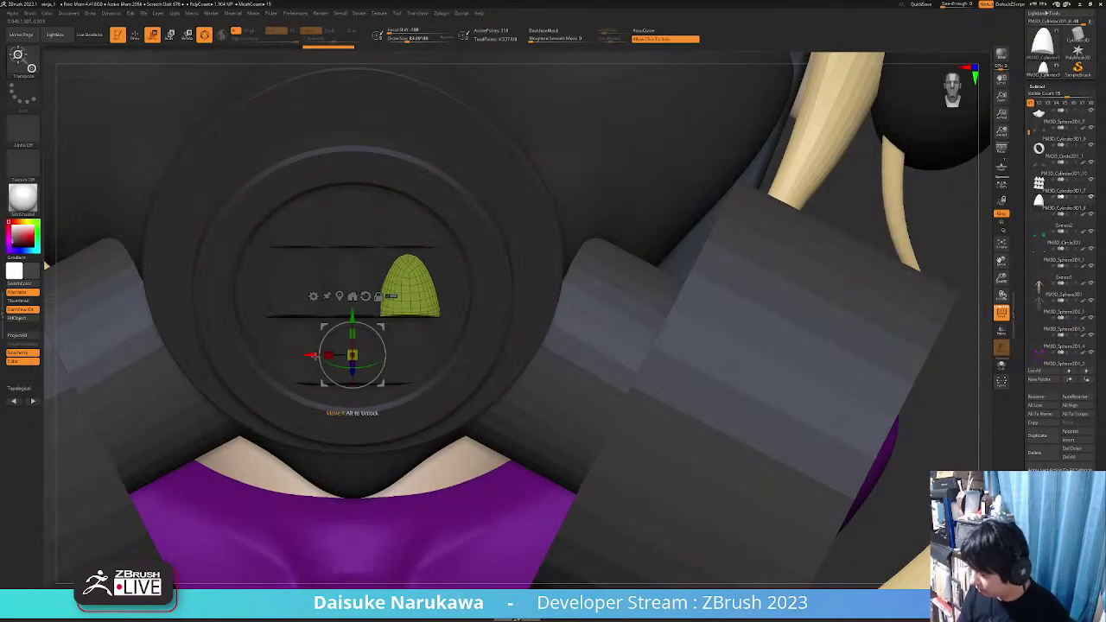
drag(310, 354, 367, 353)
key(ctrl+shift+m)
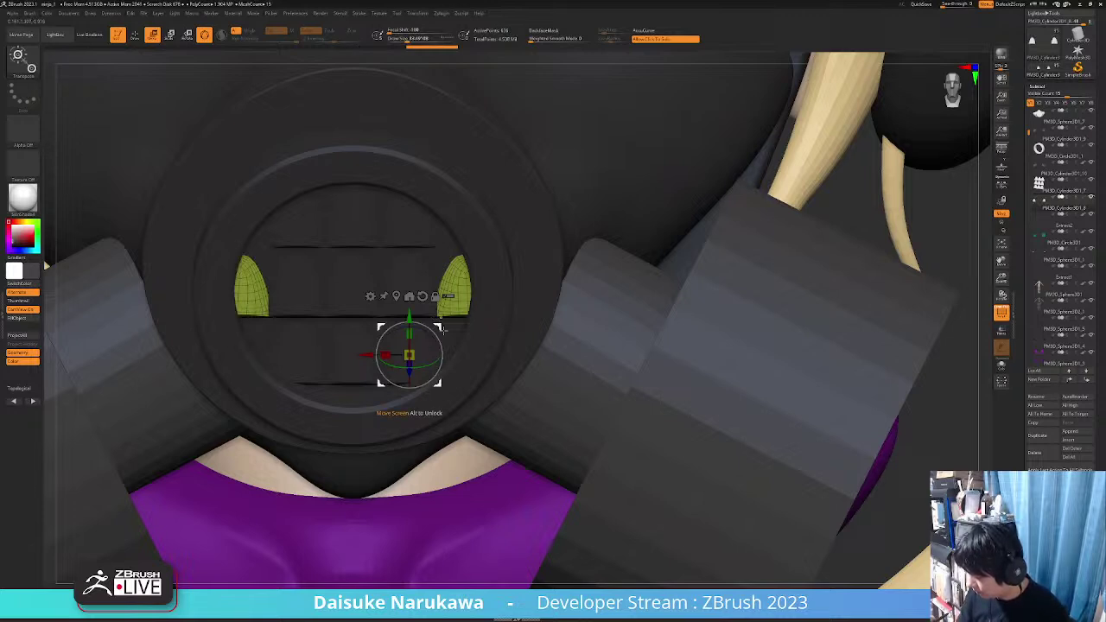
Copy the side slab down to the bottom row, fit its depth and position along the ring's edge, and mirror it across
drag(443, 329, 417, 401)
right_drag(380, 422, 415, 439)
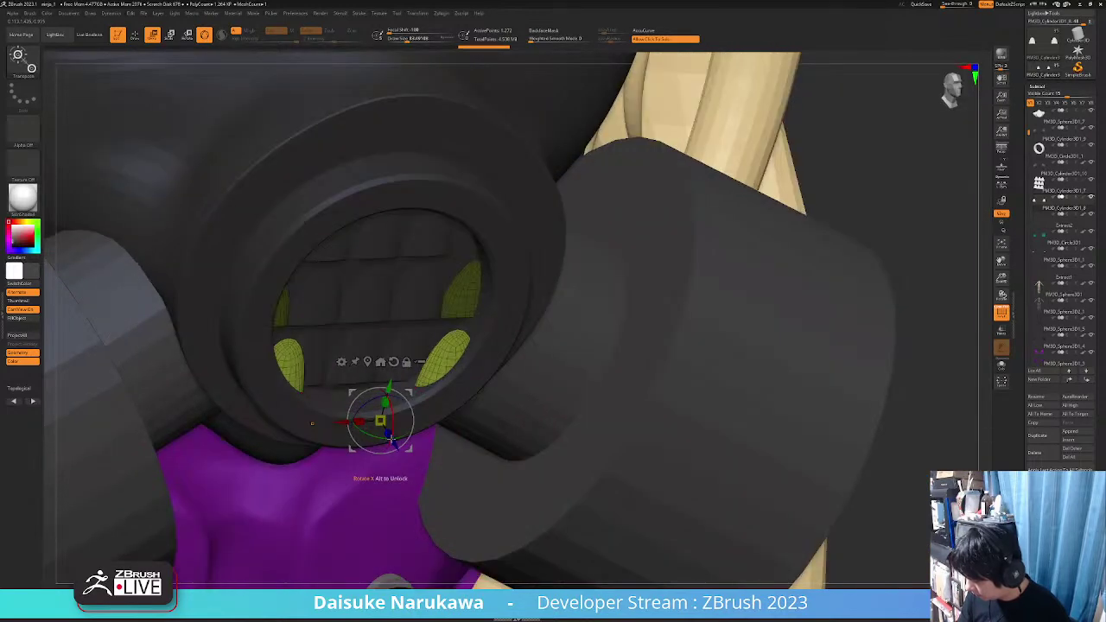
drag(392, 442, 387, 431)
right_drag(388, 430, 350, 417)
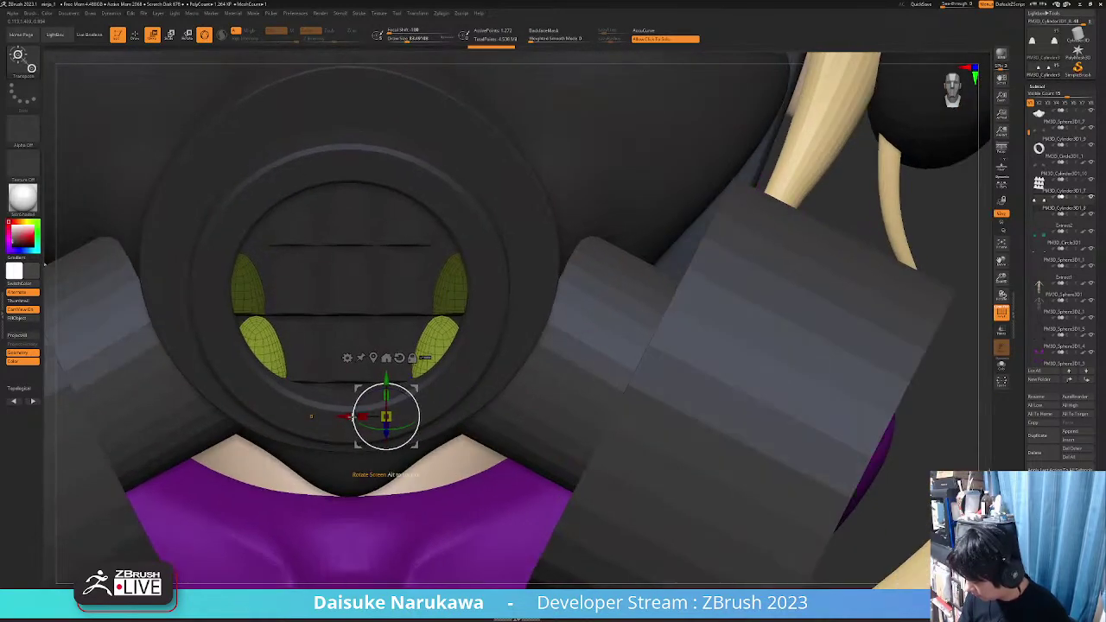
drag(345, 416, 359, 416)
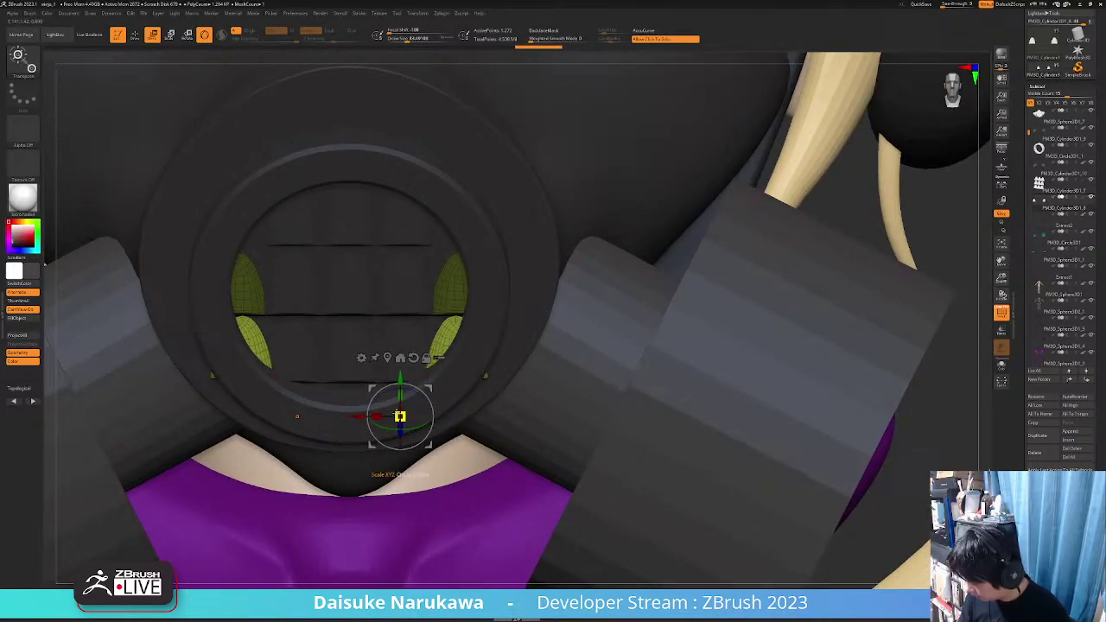
drag(401, 378, 401, 380)
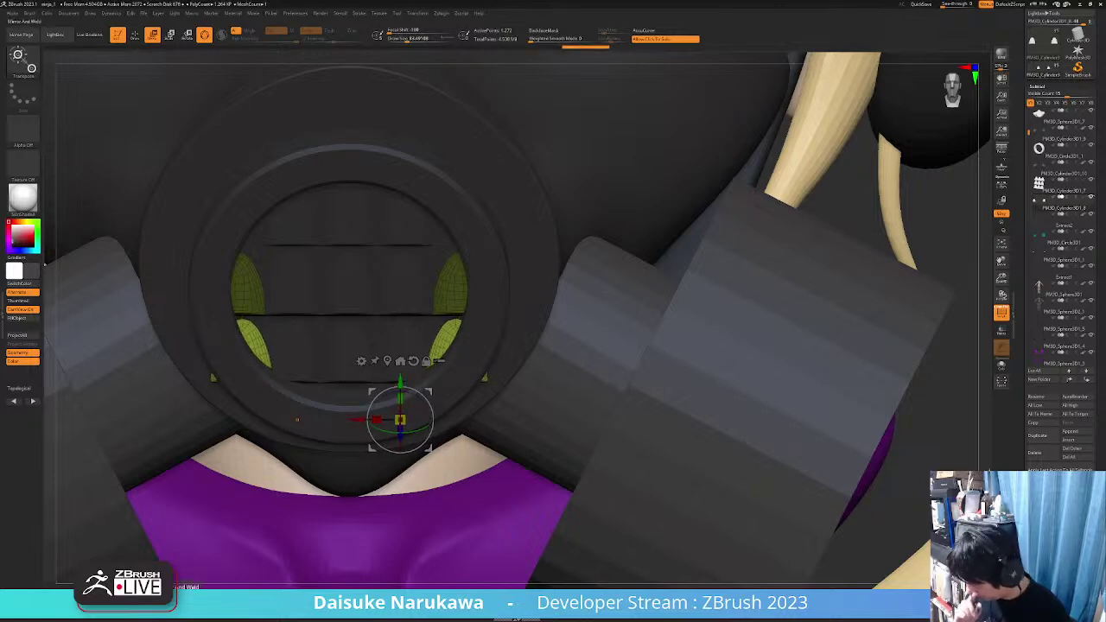
Merge the side slabs into the nine-slab subtool and combine them all into one polygroup
ctrl+right_drag(683, 467, 892, 379)
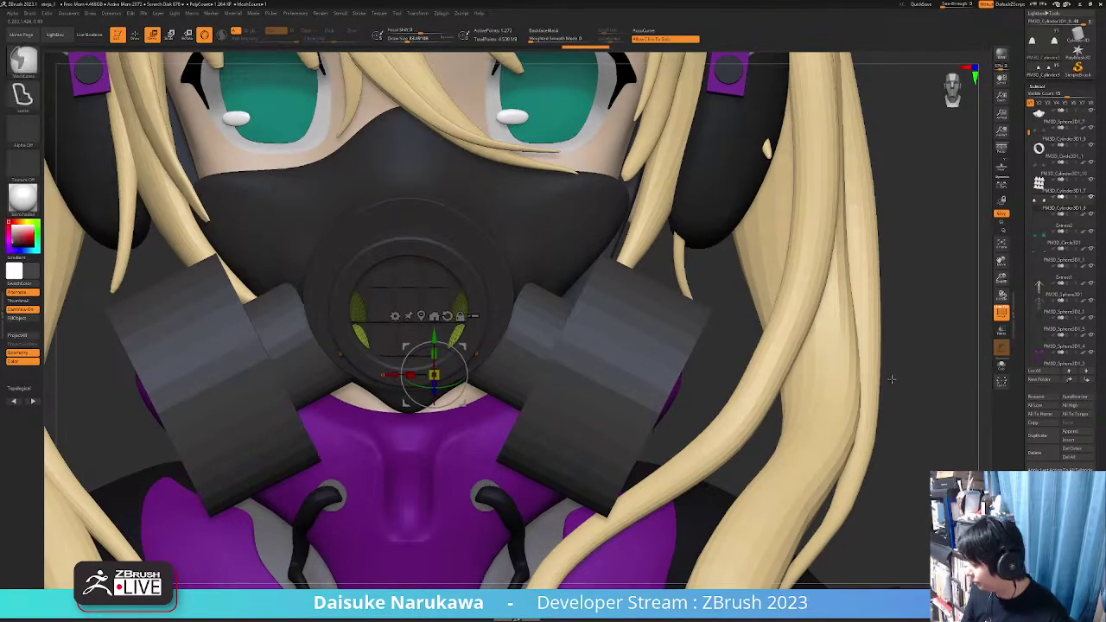
click(1056, 185)
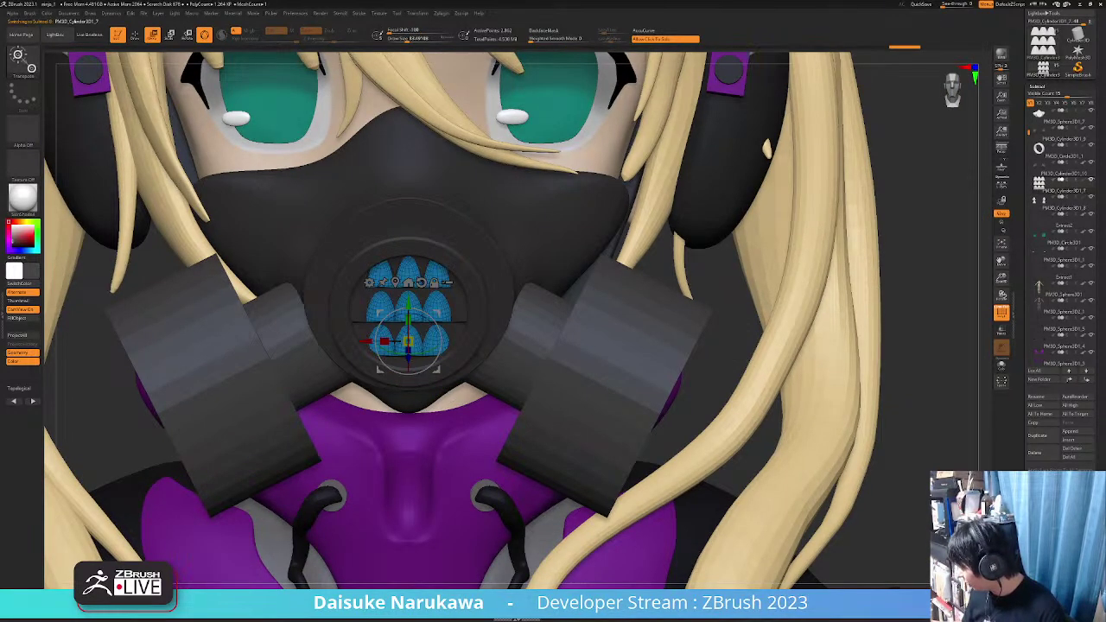
scroll(501, 420, up, 5)
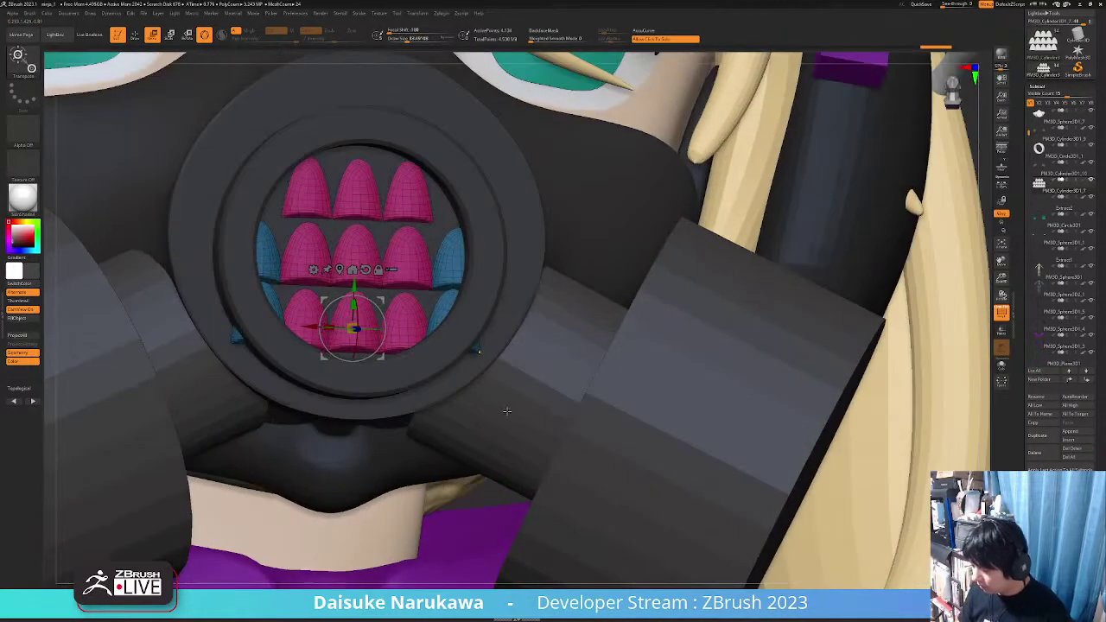
ctrl+right_drag(501, 420, 502, 354)
right_drag(501, 420, 519, 389)
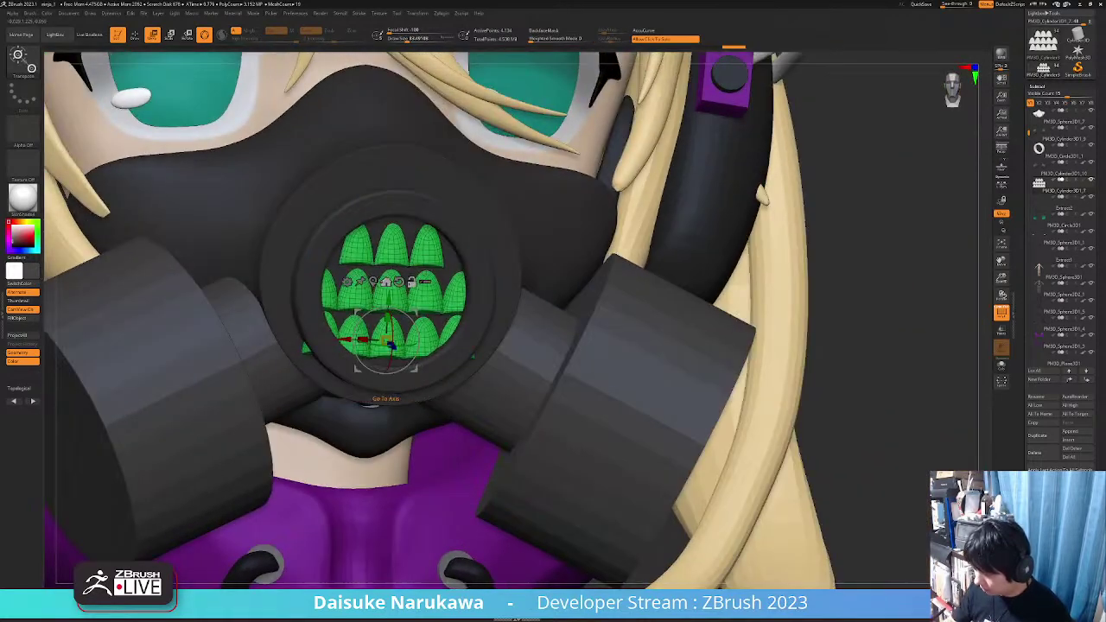
Centre the transform gizmo on the slab group and adjust the rows' height and depth inside the front ring's recess
mouse_move(390, 312)
alt+mouse_down()
mouse_move(391, 268)
mouse_move(377, 299)
alt+mouse_up()
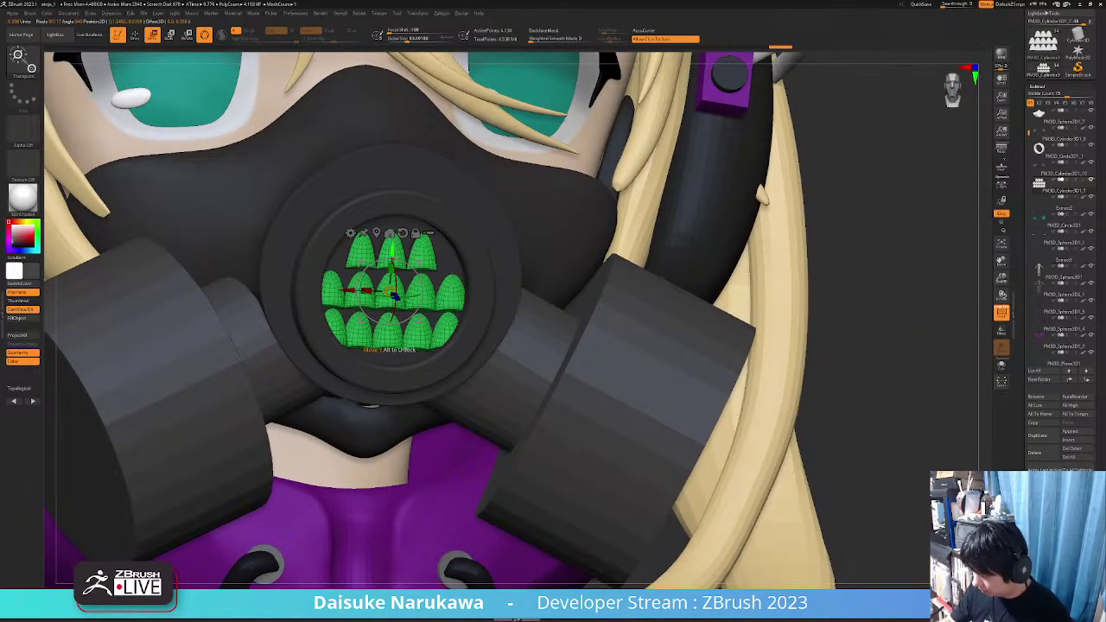
drag(392, 251, 392, 246)
drag(390, 289, 386, 286)
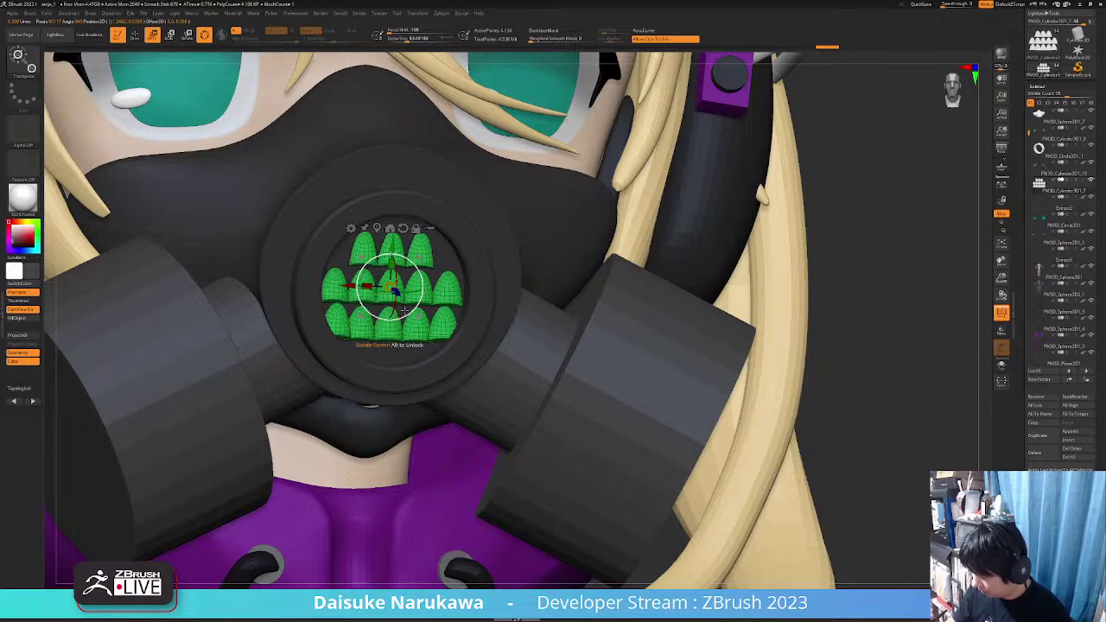
right_drag(386, 287, 405, 279)
drag(391, 285, 394, 249)
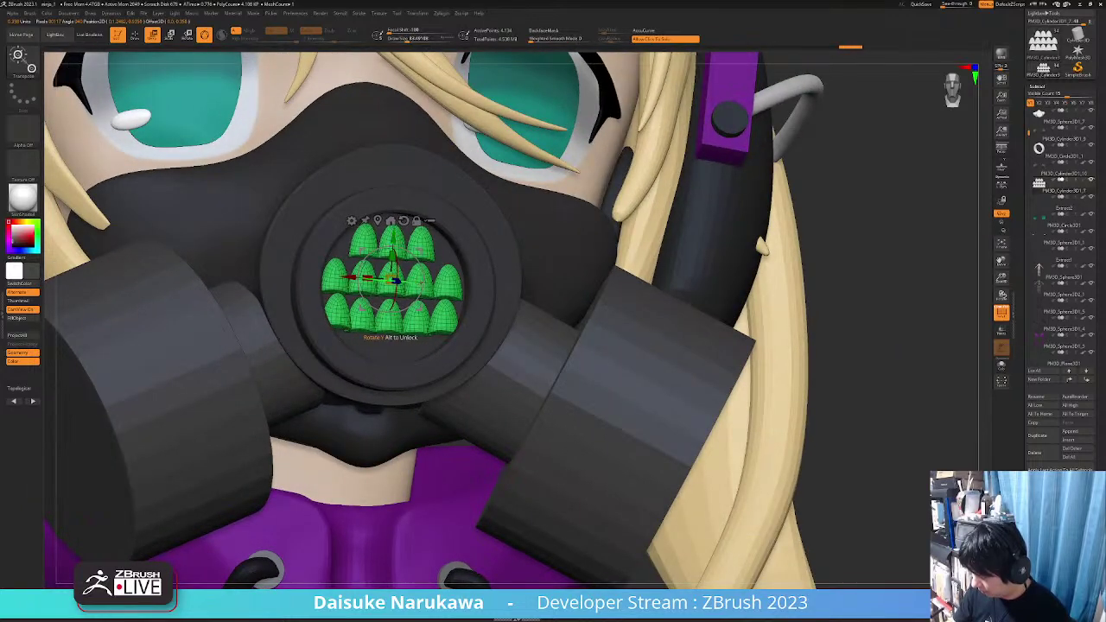
right_drag(422, 283, 480, 285)
drag(419, 286, 421, 288)
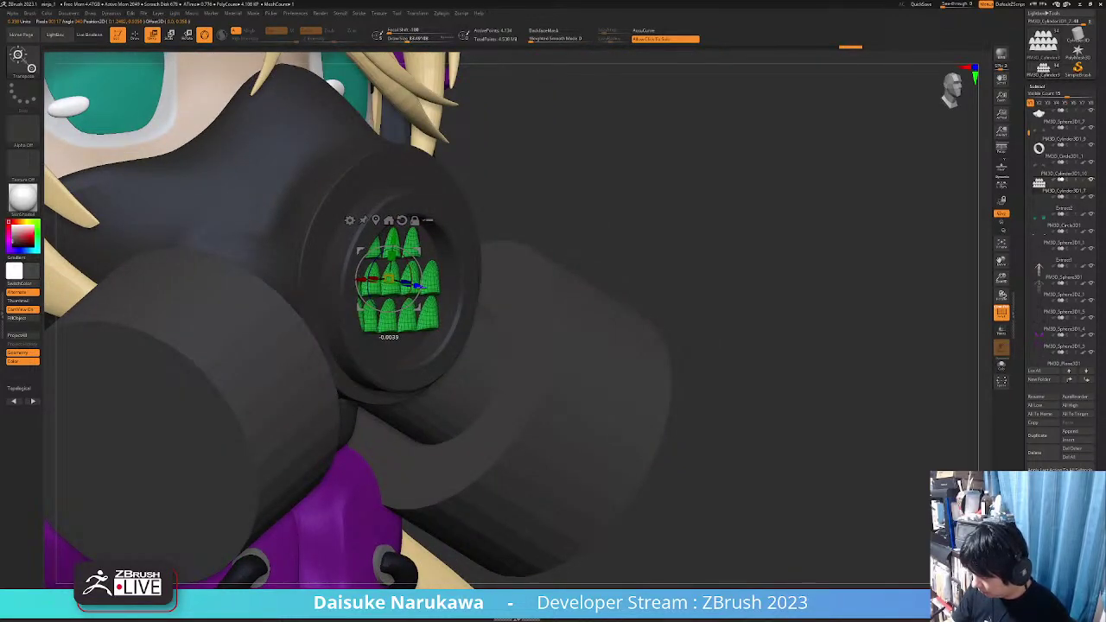
shift+right_drag(416, 285, 400, 289)
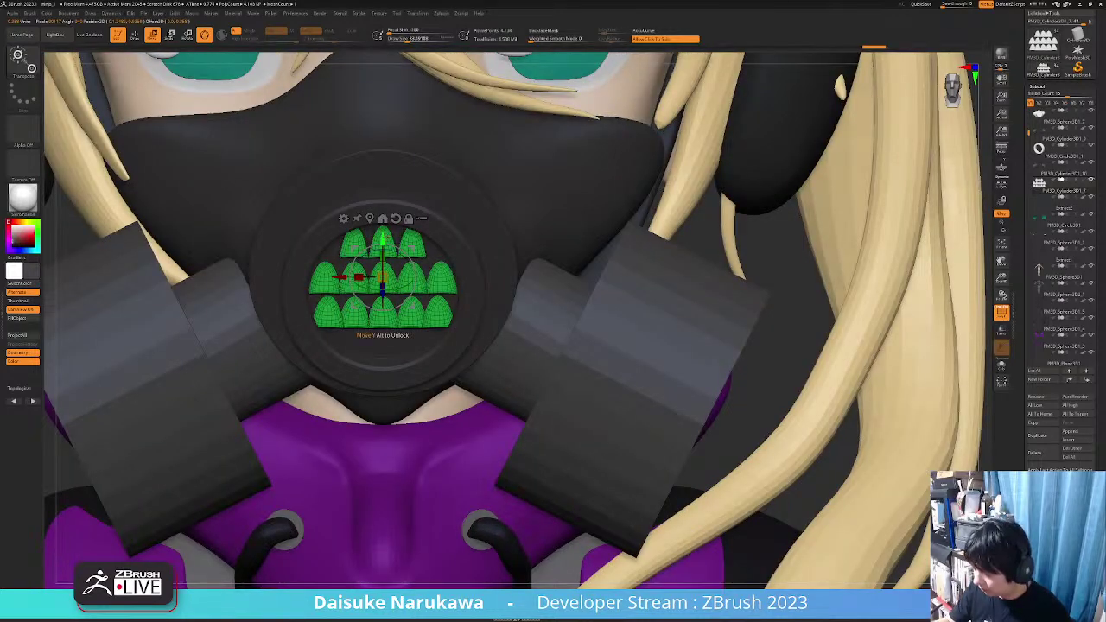
drag(382, 246, 383, 244)
right_drag(383, 245, 514, 299)
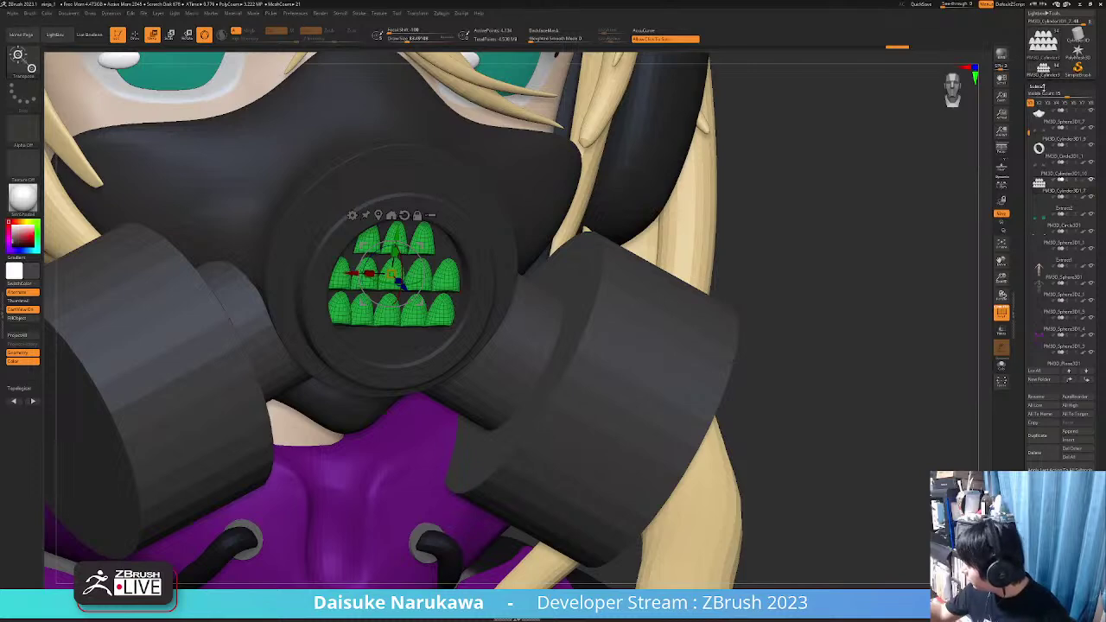
Give every slab its own polygroup with Auto Groups
click(1044, 87)
click(1042, 207)
click(1041, 215)
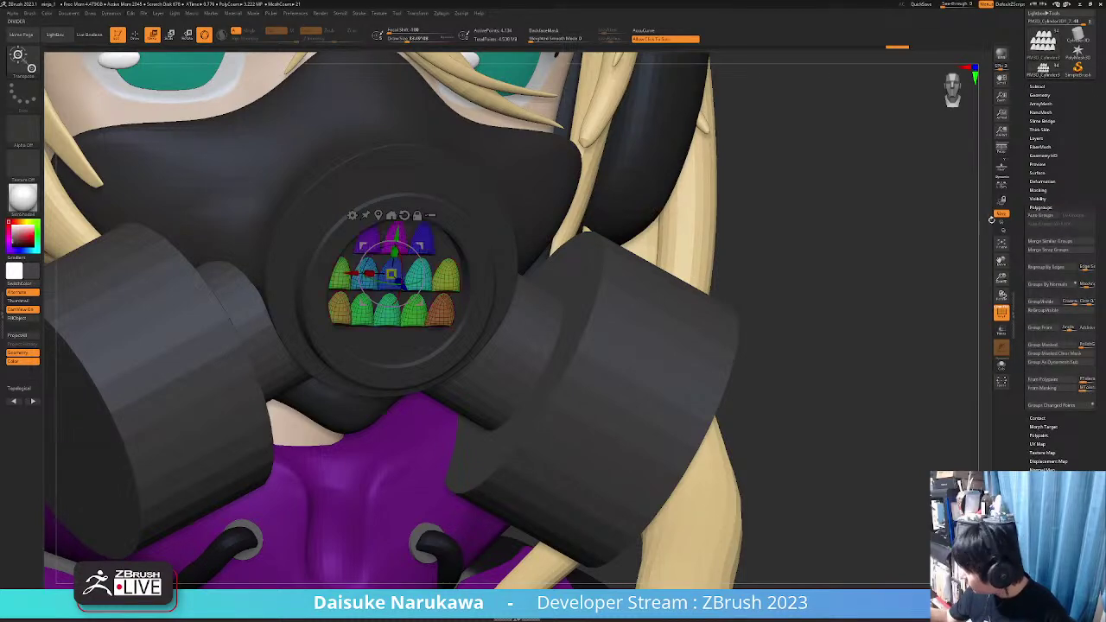
Isolate the two end slabs of the bottom row using the SelectRect brush and clear the mask
ctrl+right_drag(444, 310, 444, 320)
click(135, 36)
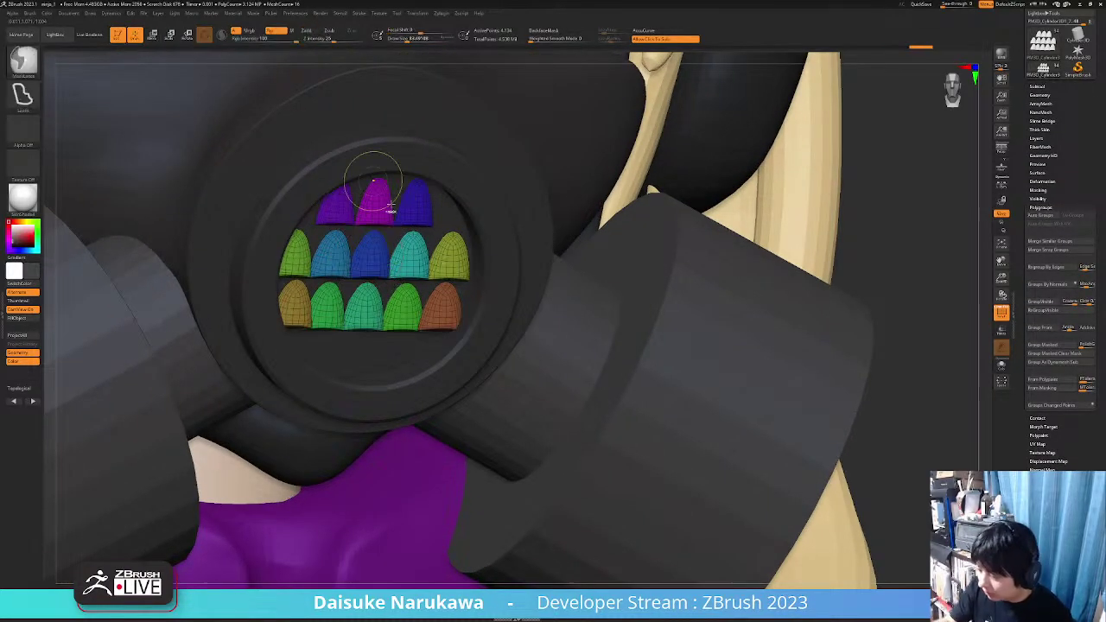
click(153, 36)
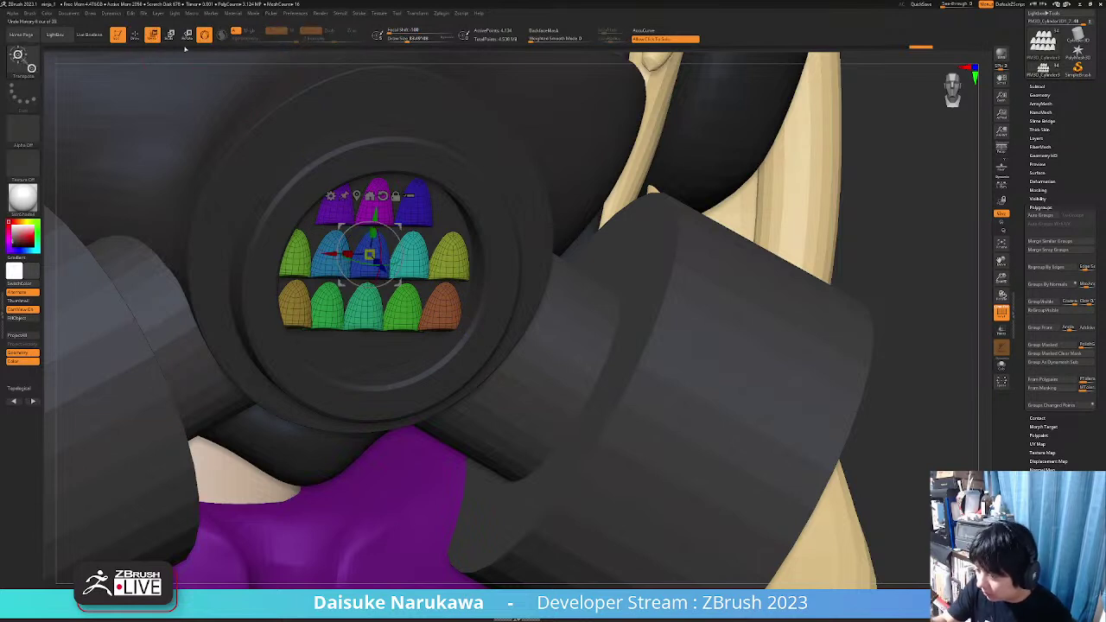
ctrl+shift+click(450, 307)
ctrl+shift+click(297, 310)
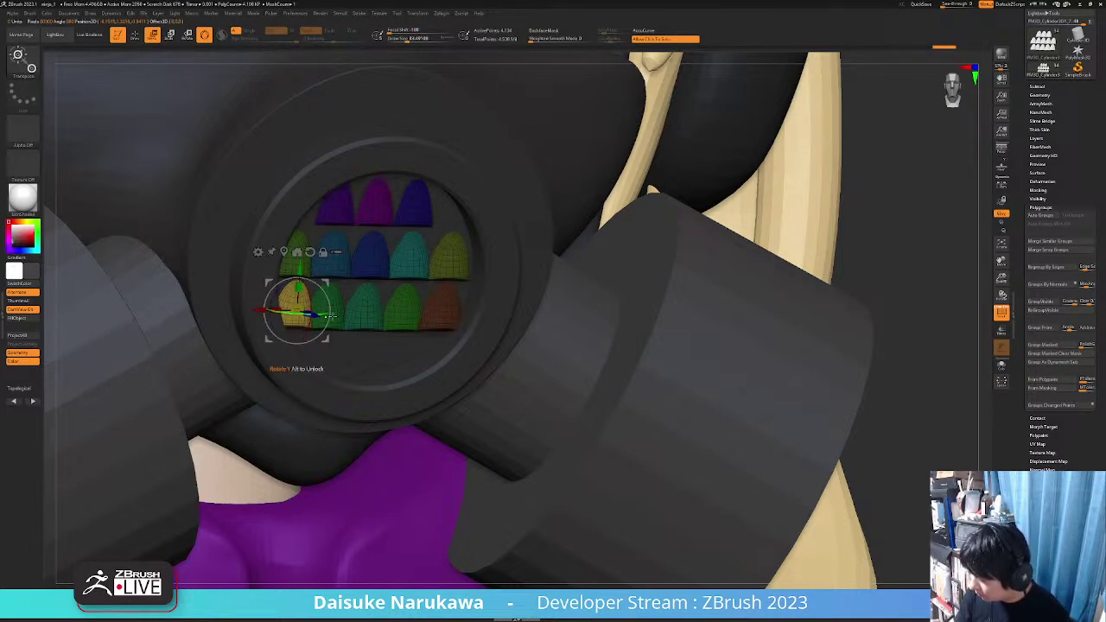
click(136, 36)
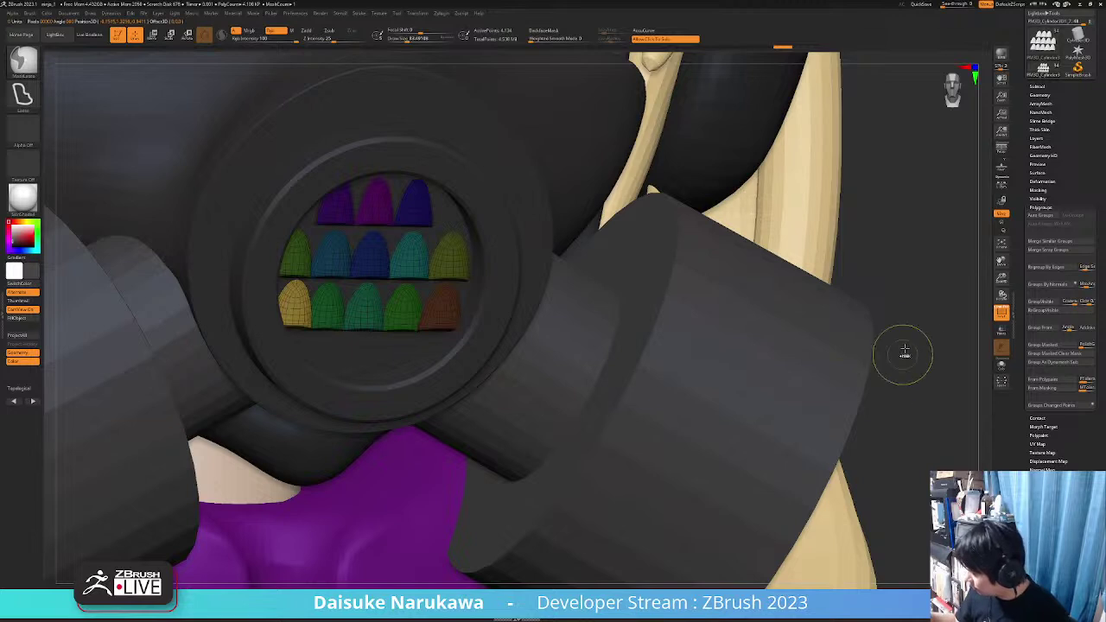
ctrl+shift+click(295, 310)
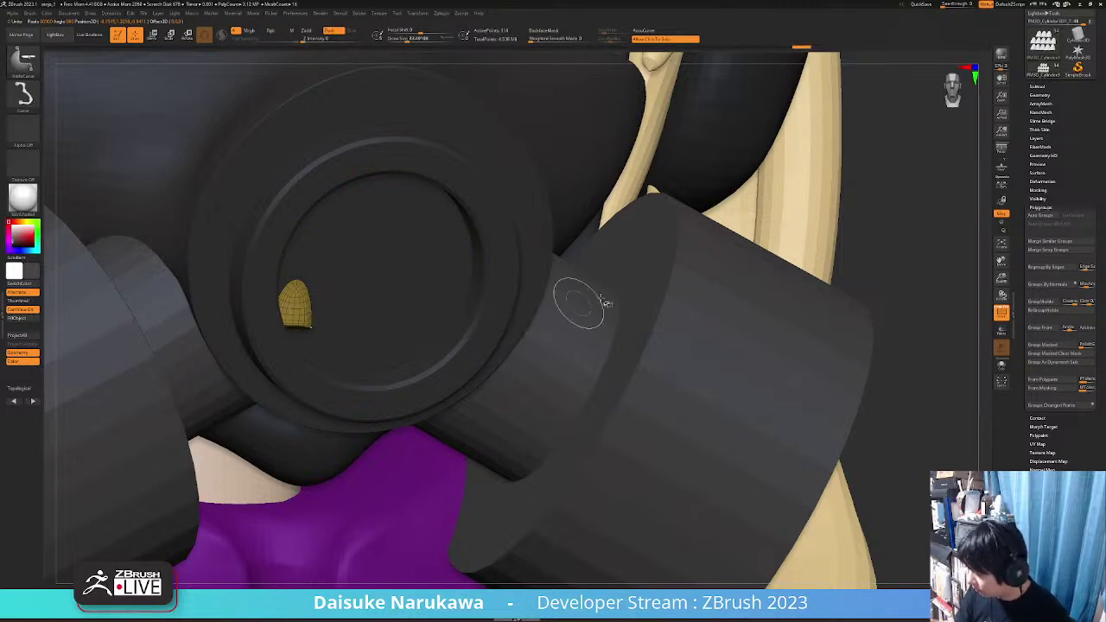
click(23, 61)
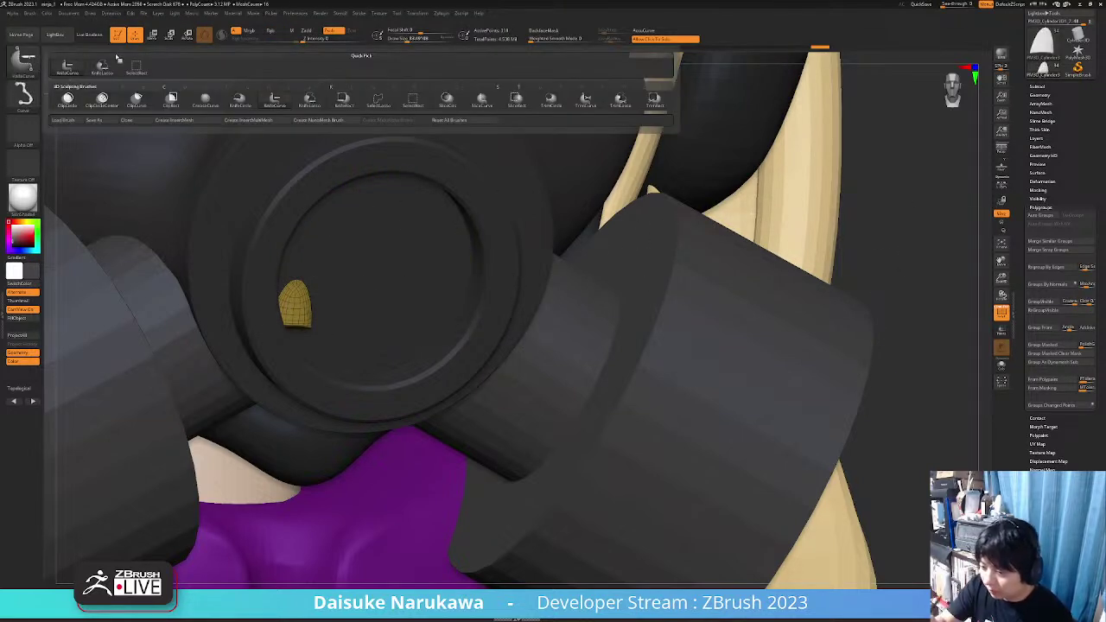
click(152, 66)
ctrl+shift+click(438, 298)
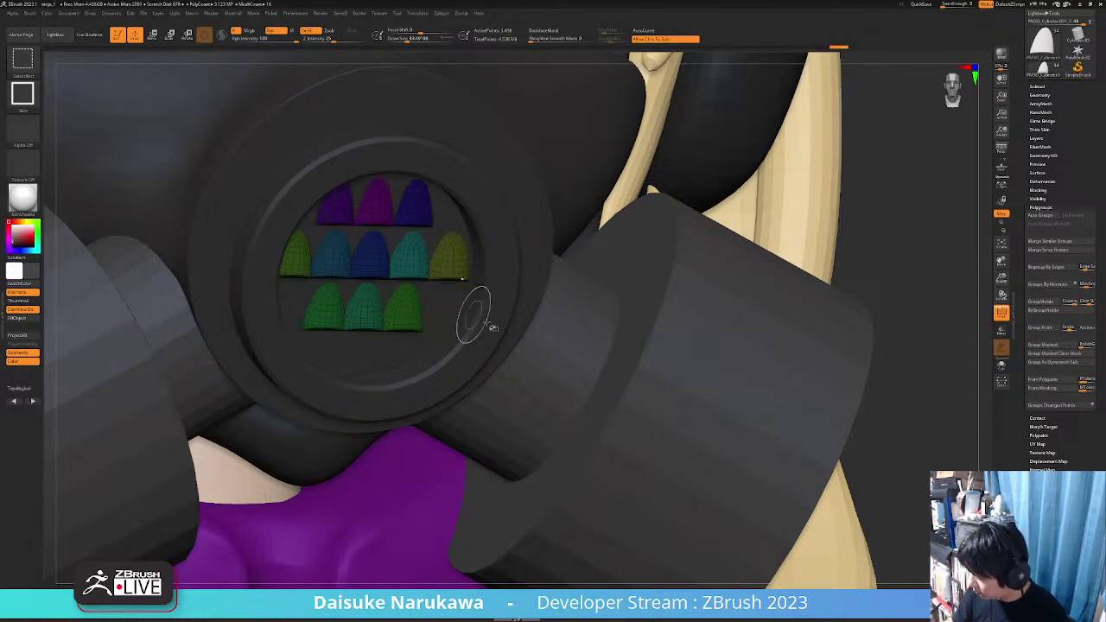
ctrl+shift+drag(900, 260, 874, 223)
ctrl+drag(590, 311, 527, 337)
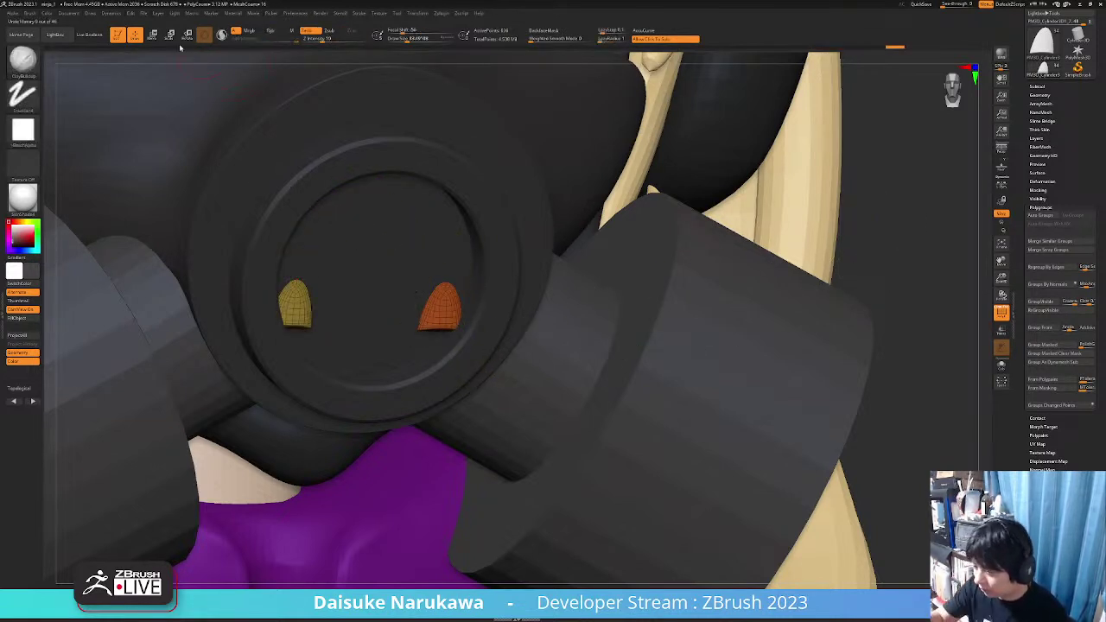
Nudge the two bottom-row end slabs in depth so they fit against the ring's recess
click(152, 35)
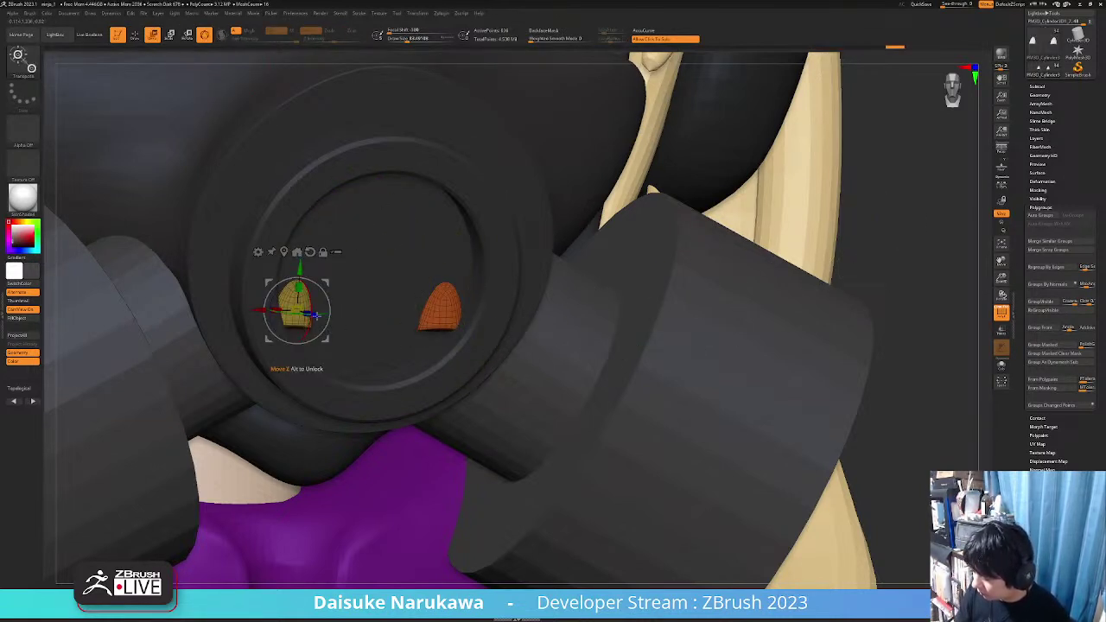
drag(316, 317, 313, 315)
shift+drag(381, 350, 323, 390)
drag(291, 334, 286, 327)
key(q)
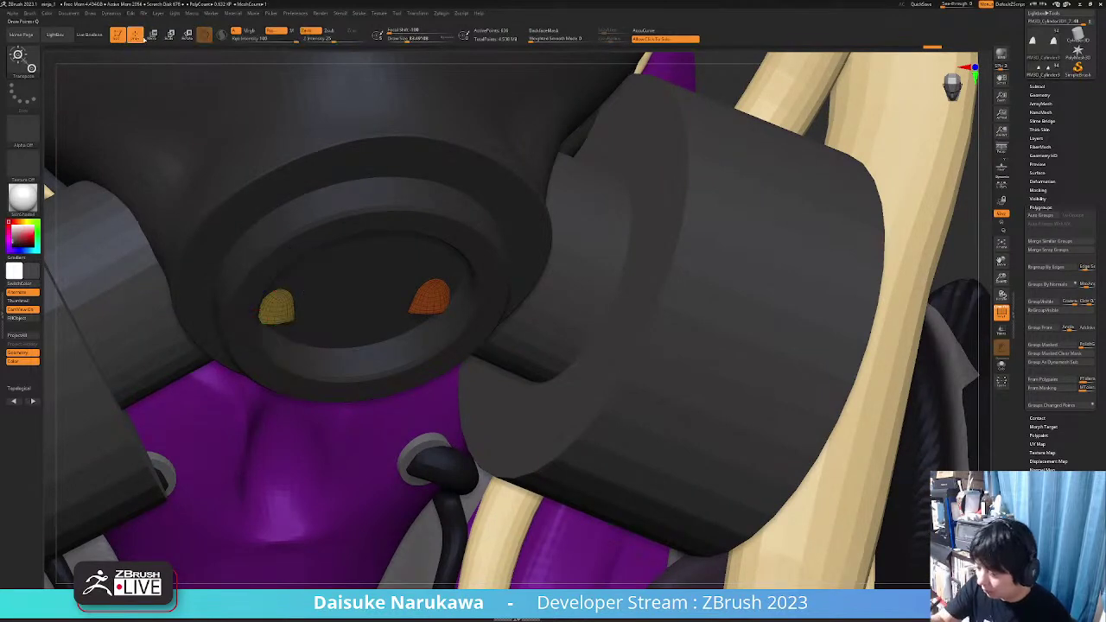
Unhide all slabs, show the slab subtool alone from the front, and turn off its polygroup wireframe
ctrl+shift+click(911, 380)
shift+drag(907, 383, 816, 367)
ctrl+shift+click(785, 372)
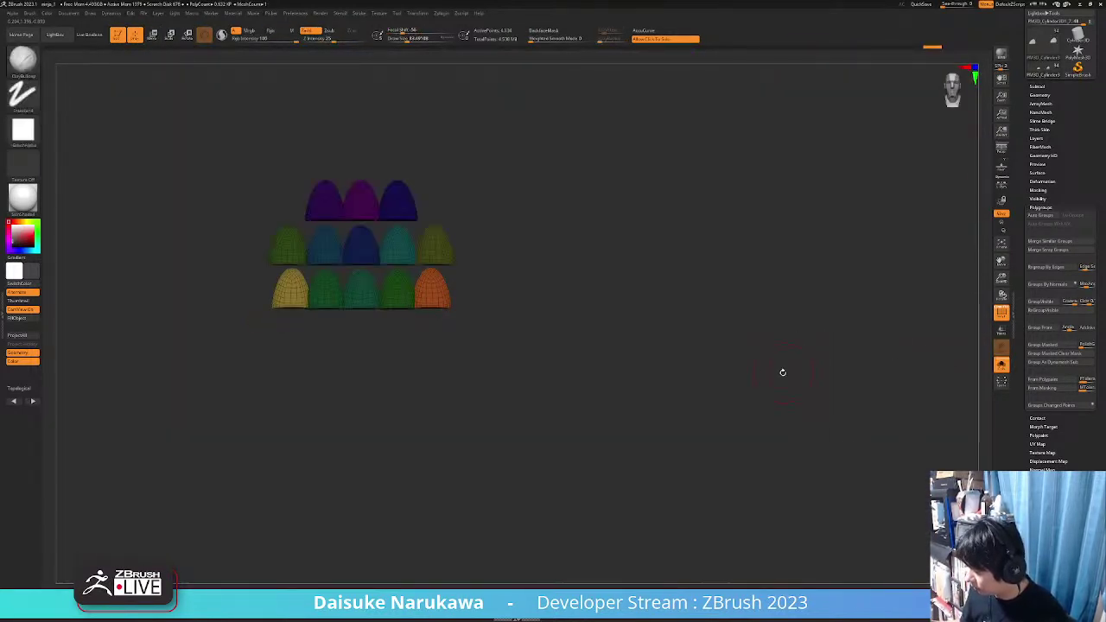
drag(553, 306, 512, 308)
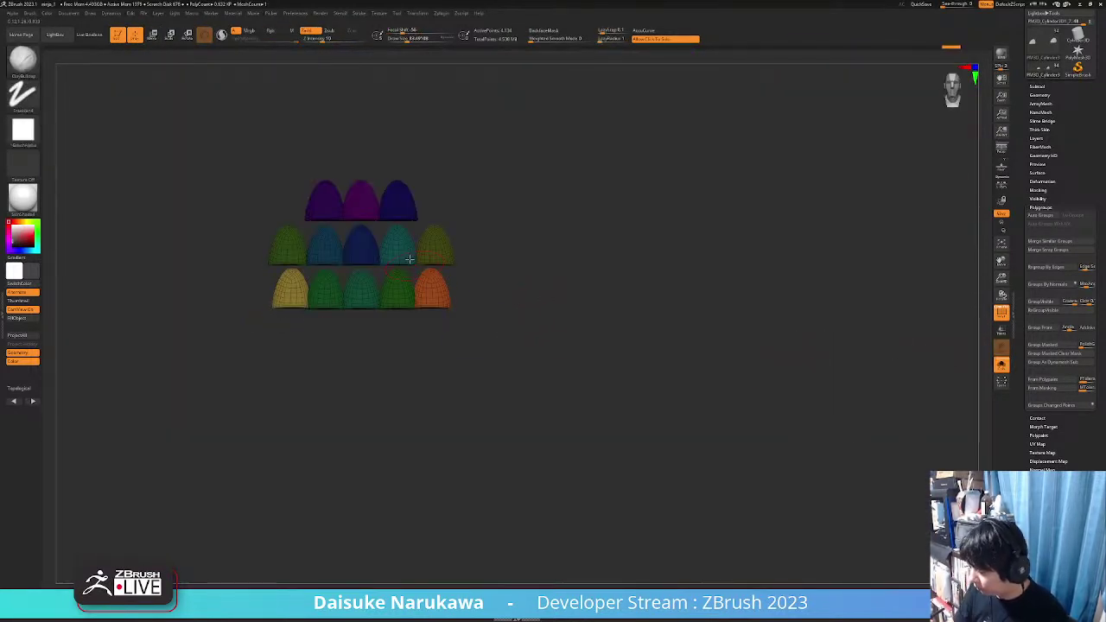
click(996, 316)
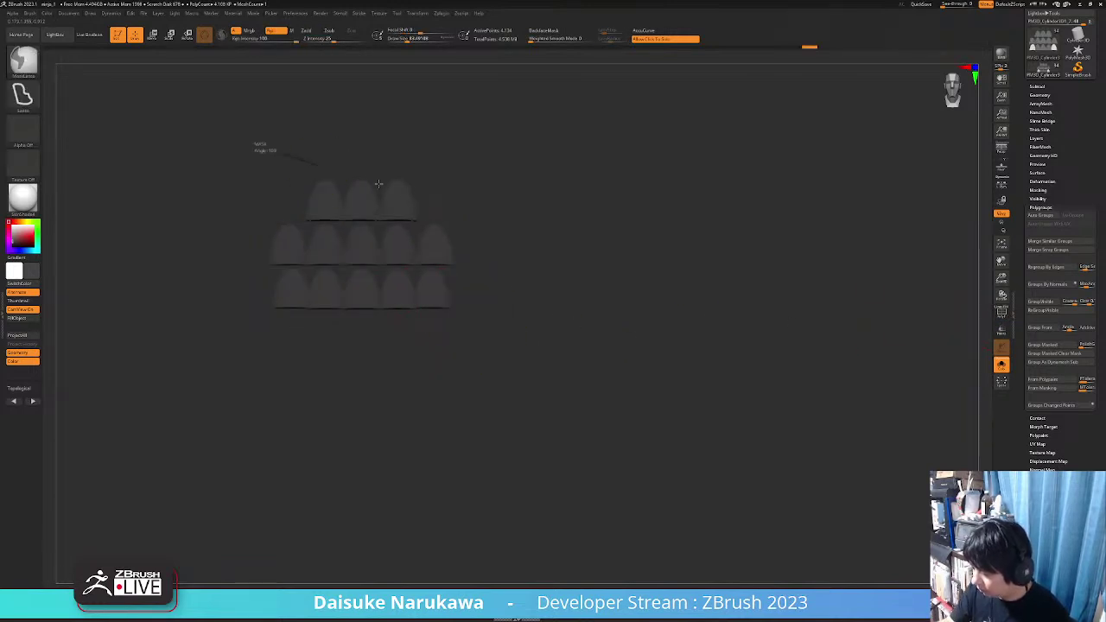
Mask the three top-row slabs, invert the mask, and centre the transform gizmo on that row
click(22, 58)
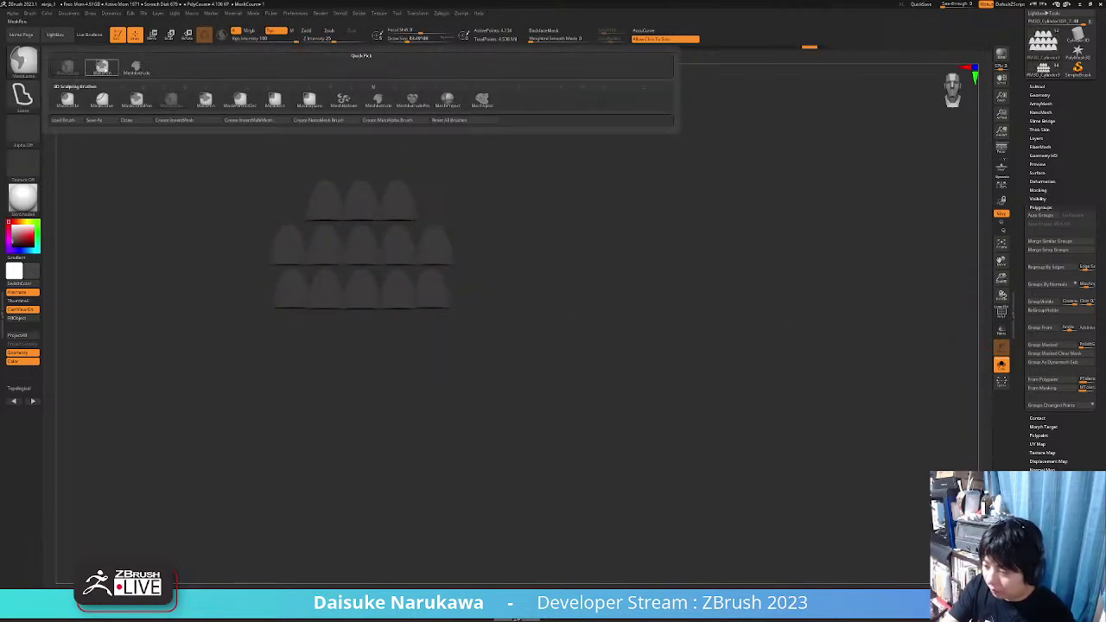
click(101, 68)
ctrl+drag(274, 148, 455, 217)
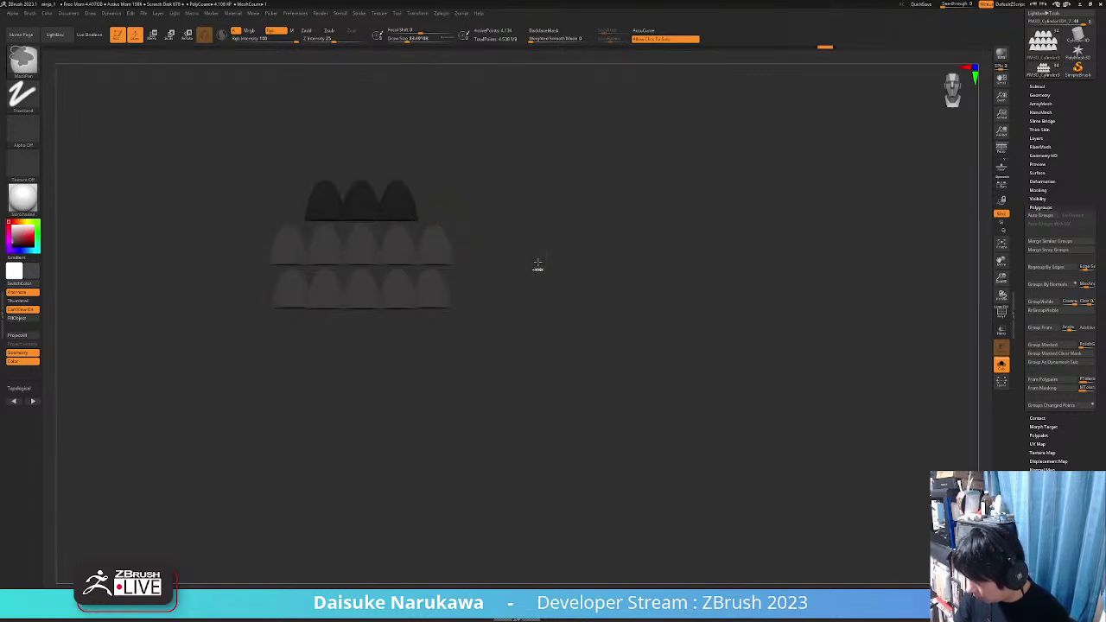
ctrl+click(538, 263)
click(152, 35)
click(282, 237)
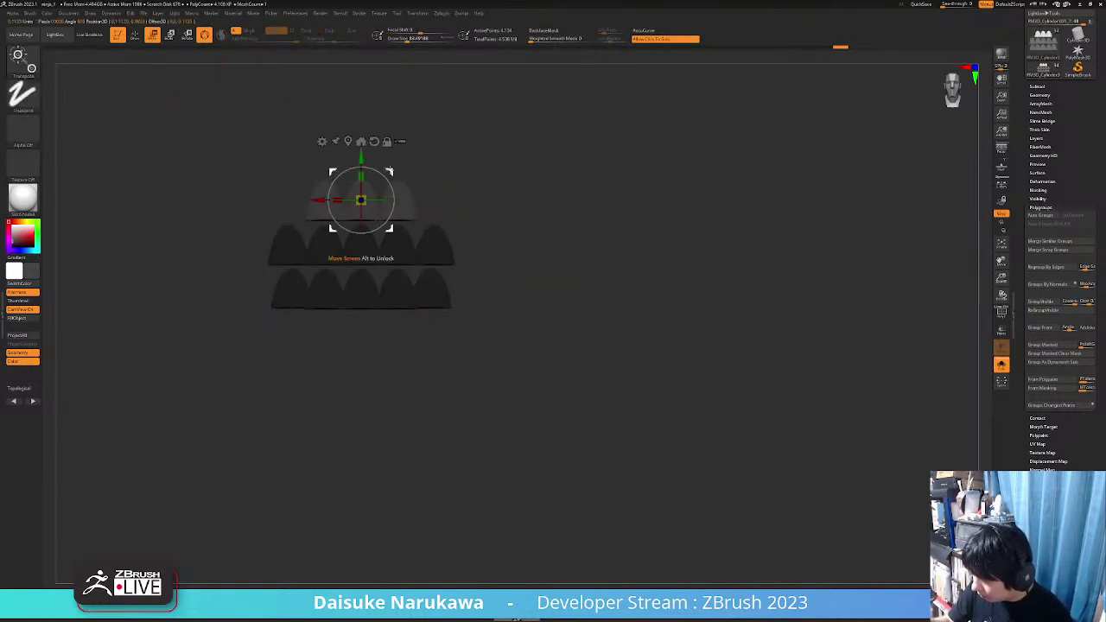
Copy the three-slab top row straight down as a fourth row and fit its height and depth inside the ring
ctrl+drag(365, 156, 365, 291)
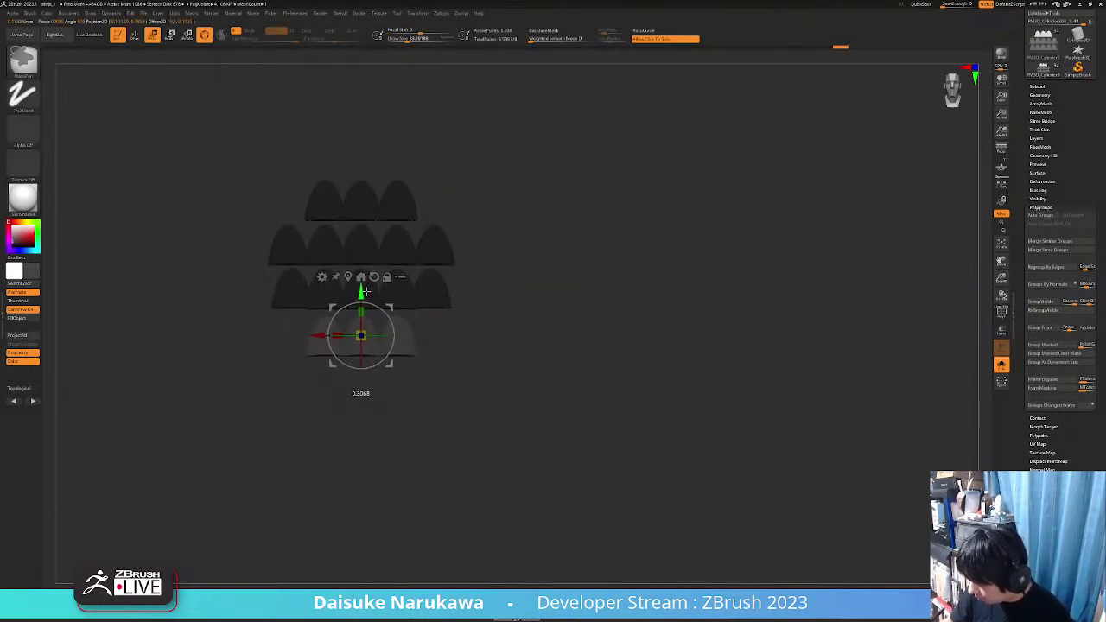
ctrl+drag(506, 299, 506, 345)
click(509, 389)
drag(507, 388, 571, 372)
drag(444, 343, 429, 342)
right_drag(403, 340, 359, 294)
drag(326, 291, 326, 286)
right_drag(321, 346, 366, 359)
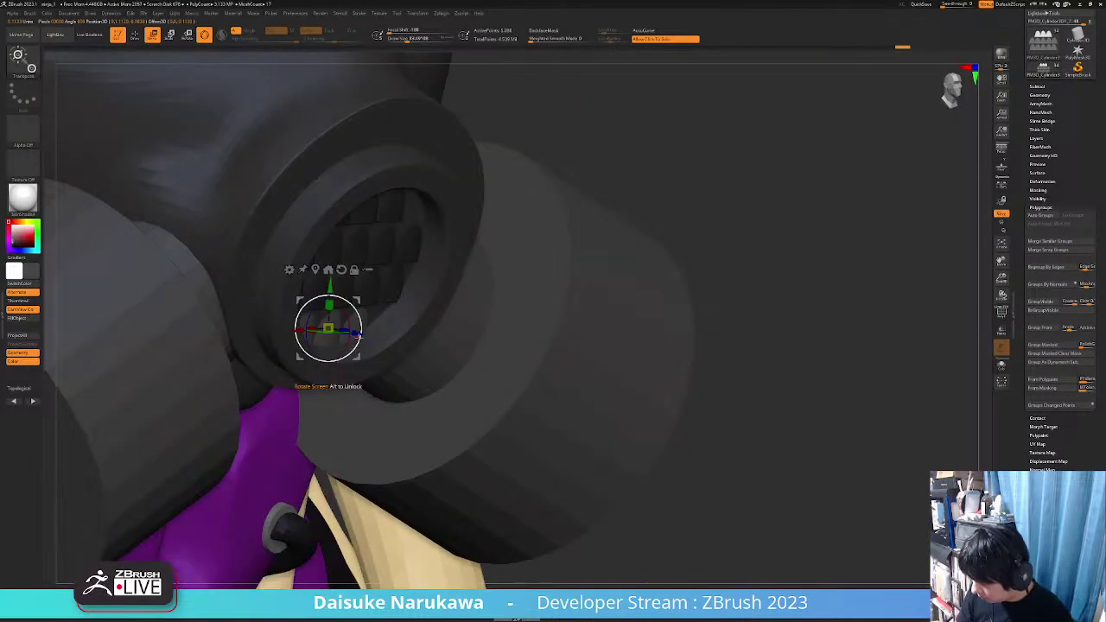
drag(359, 333, 357, 334)
right_drag(358, 334, 673, 216)
Clear the mask, recentre the gizmo, and move the whole four-row slab grid to sit centred in the ring's recess
ctrl+right_drag(905, 423, 813, 331)
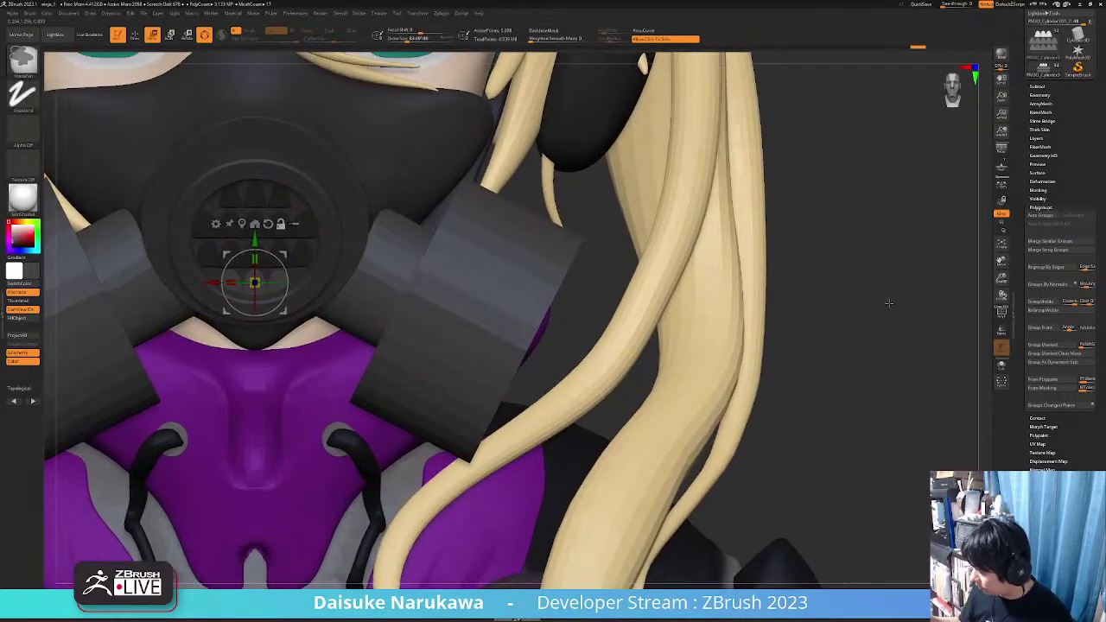
right_drag(267, 363, 247, 294)
drag(257, 230, 245, 226)
right_drag(244, 226, 247, 264)
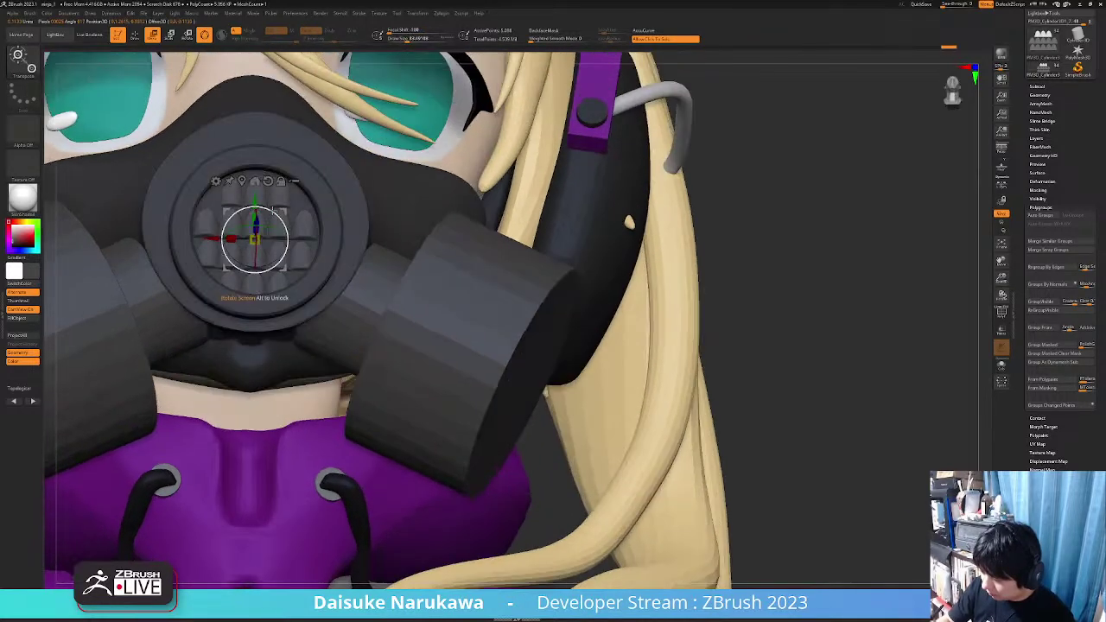
drag(255, 199, 255, 197)
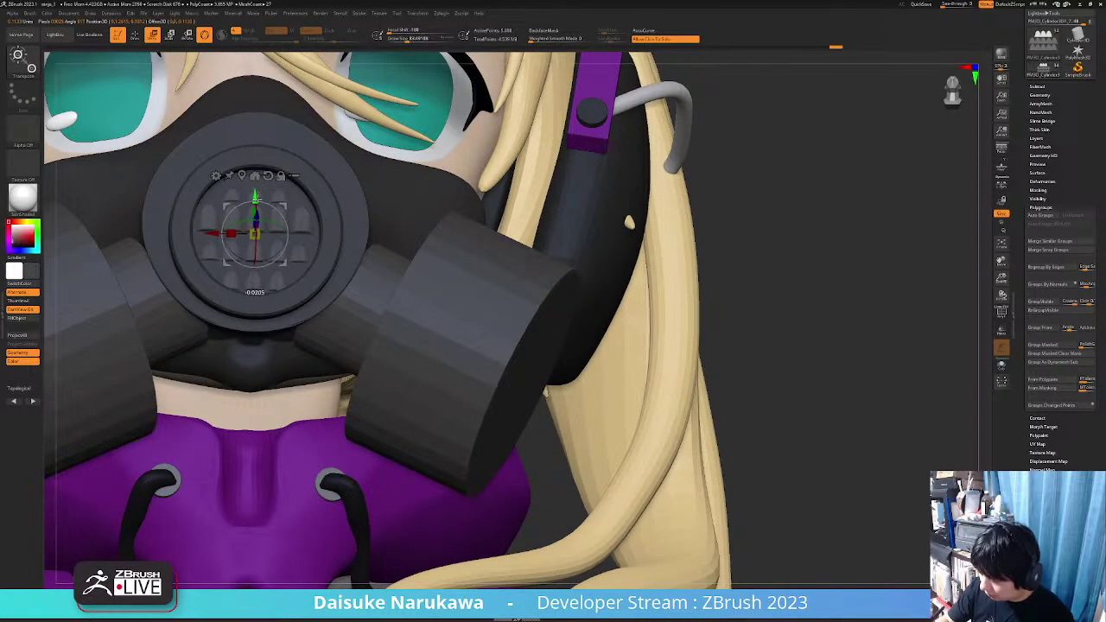
right_drag(256, 197, 299, 201)
drag(265, 221, 269, 218)
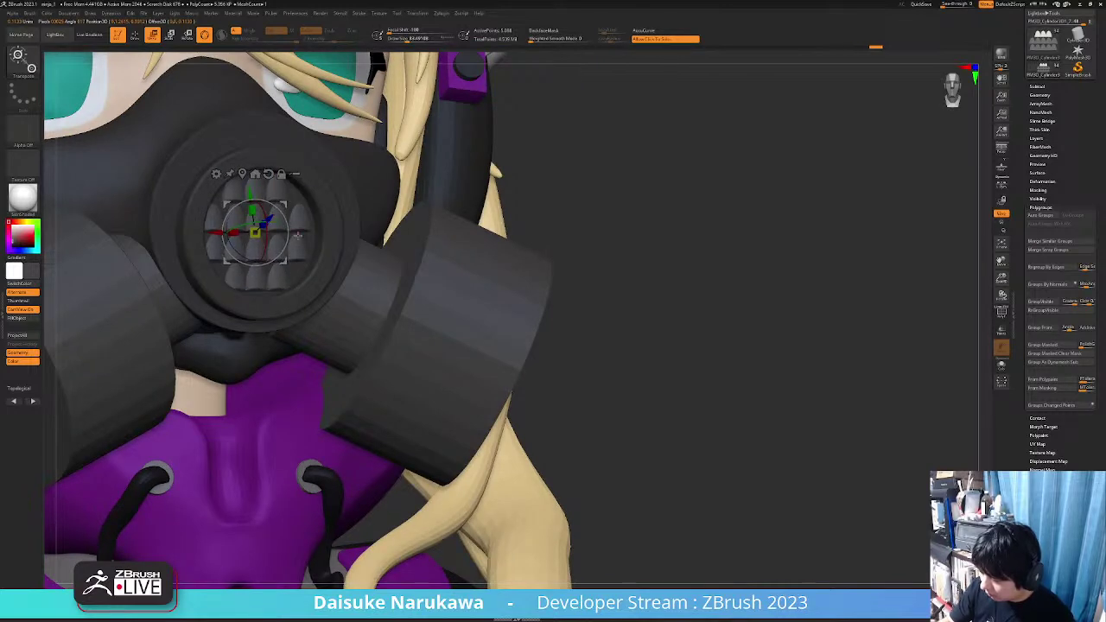
mouse_move(268, 217)
right_down()
mouse_move(227, 221)
mouse_move(246, 222)
right_up()
ctrl+right_drag(246, 222, 242, 186)
click(134, 36)
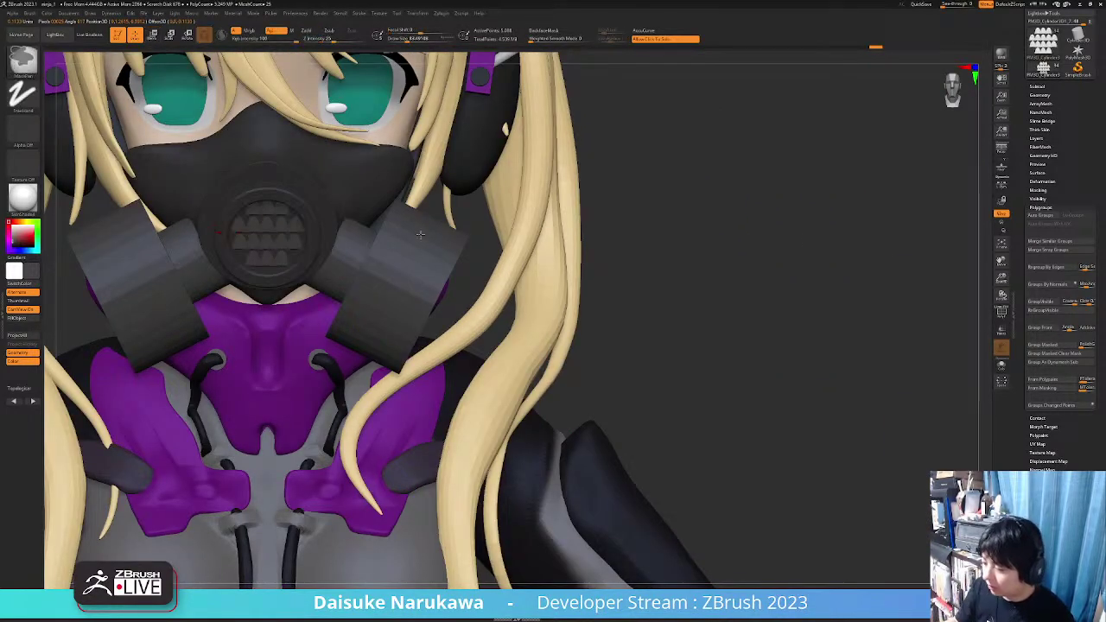
mouse_move(432, 372)
ctrl+right_down()
mouse_move(432, 338)
mouse_move(431, 347)
mouse_move(540, 360)
ctrl+right_up()
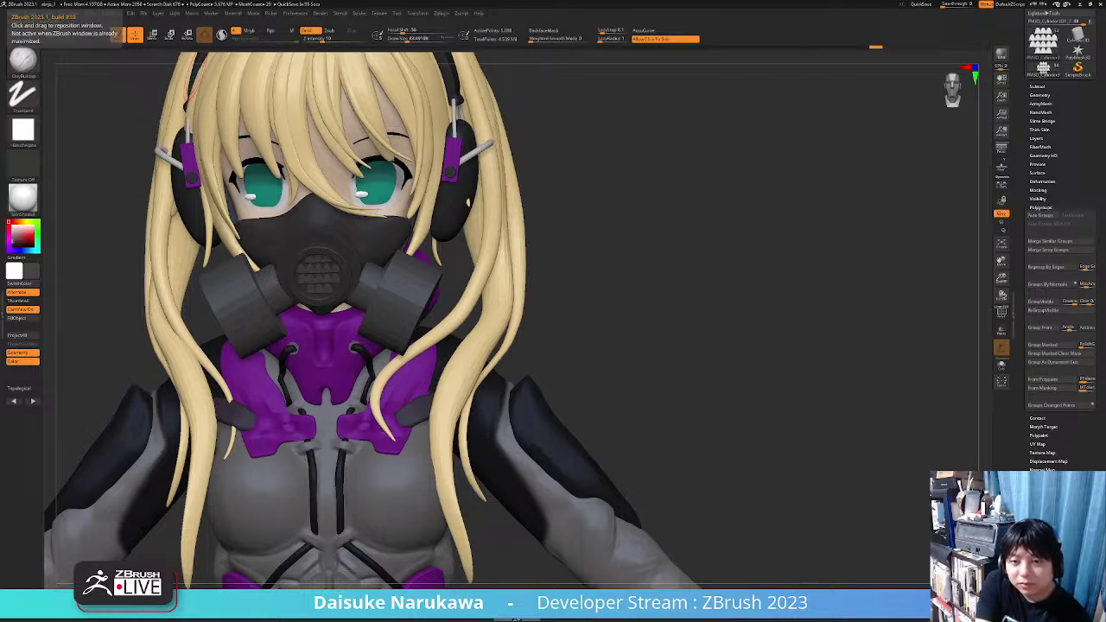
drag(458, 351, 529, 359)
alt+drag(454, 299, 446, 338)
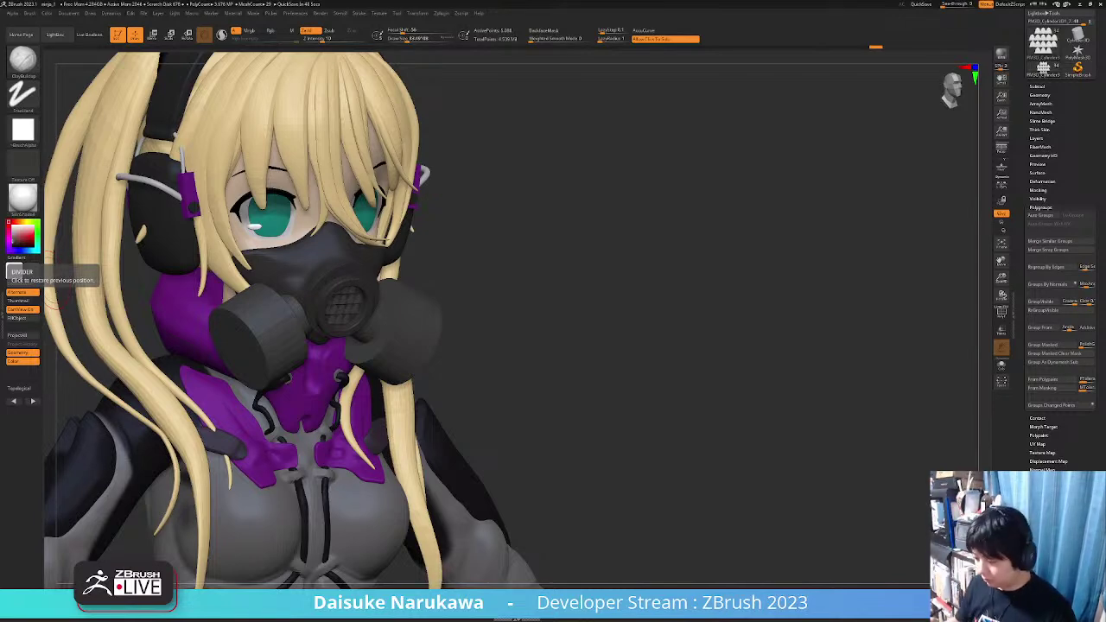
Make the gas mask's body the active subtool and choose the DamStandard brush
click(22, 271)
alt+click(391, 246)
drag(138, 156, 207, 157)
click(24, 62)
click(131, 71)
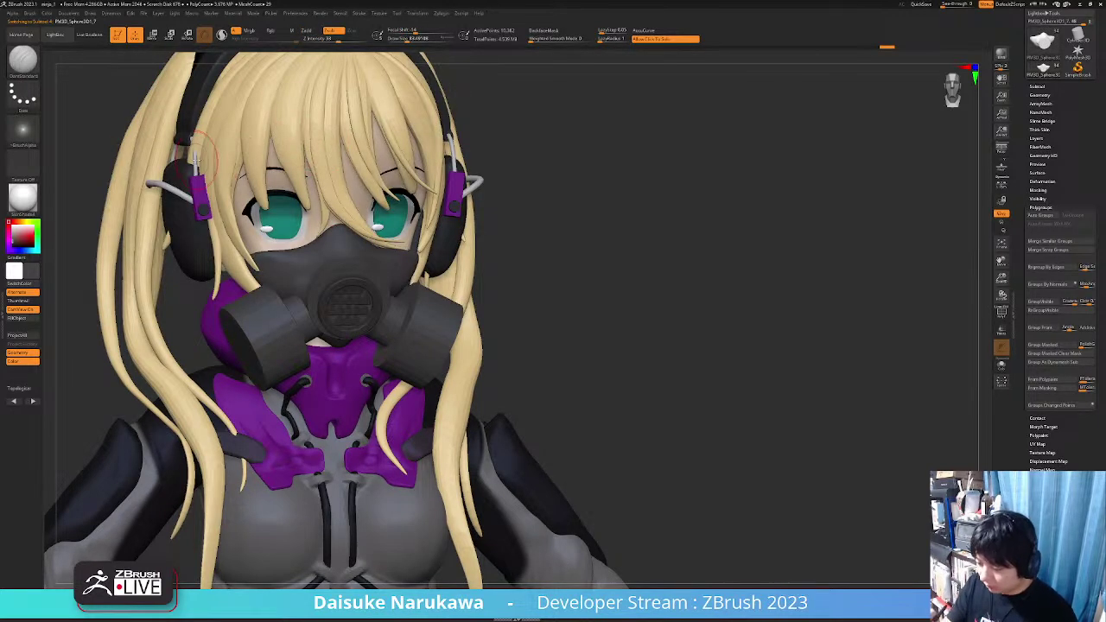
Switch to the ClayBuildup brush, subdivide the mask body once, and start smoothing its surface beside the nose
click(26, 61)
click(330, 250)
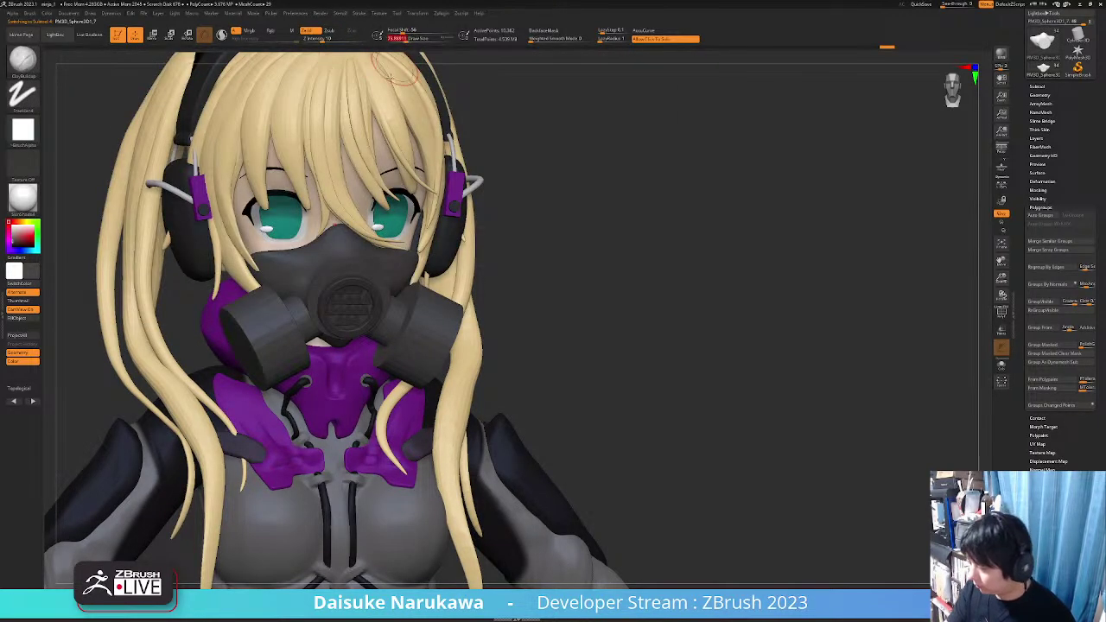
click(333, 250)
right_drag(336, 250, 393, 250)
key(ctrl+z)
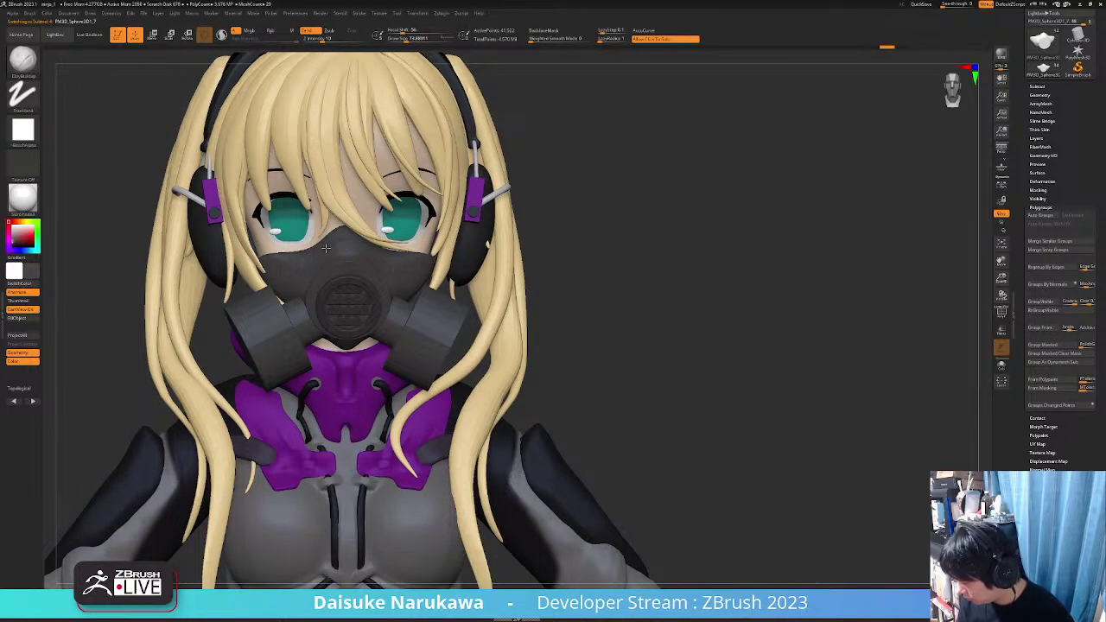
key(ctrl+d)
shift+drag(378, 258, 391, 265)
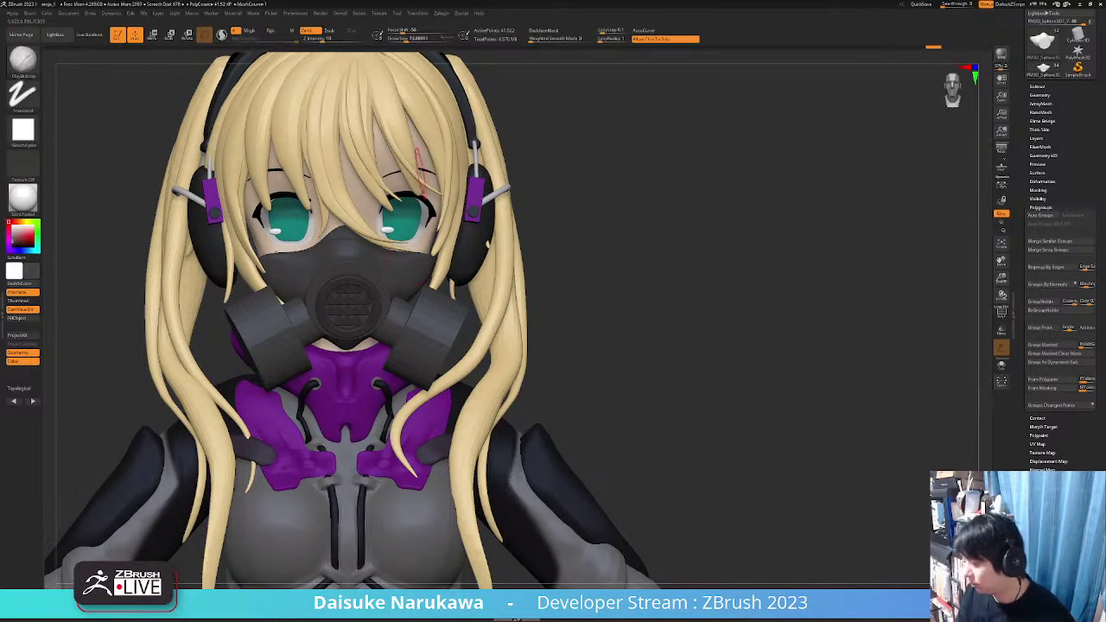
Refine the mask body's upper cheek and nose area with smaller ClayBuildup strokes and smoothing
click(24, 64)
click(407, 39)
right_drag(285, 240, 331, 248)
key(shift)
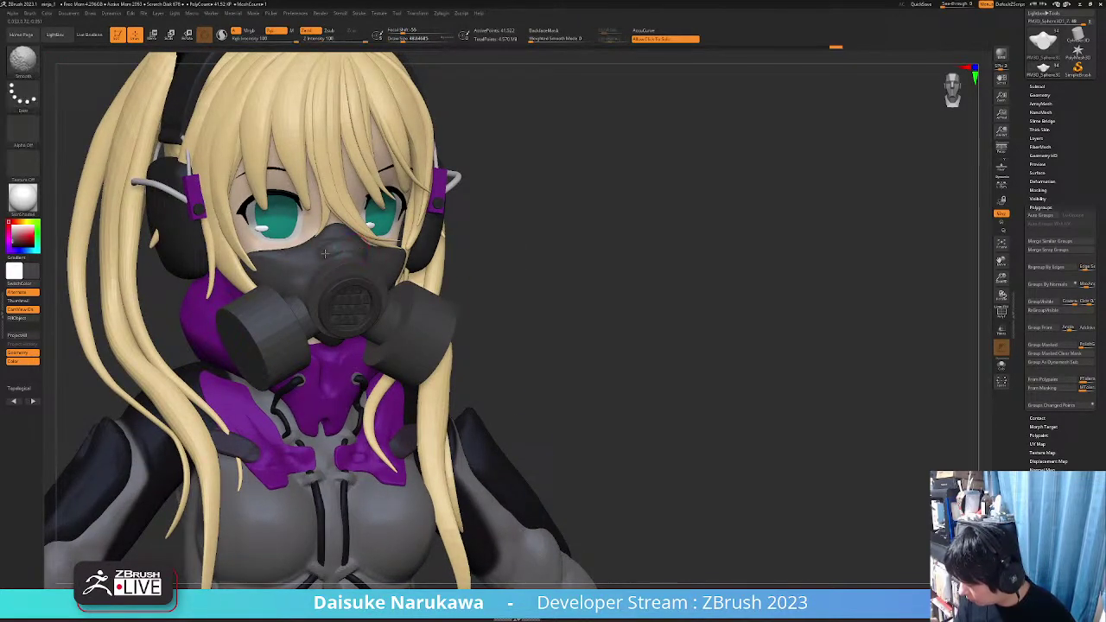
right_drag(398, 250, 365, 259)
drag(353, 245, 333, 275)
right_drag(397, 251, 320, 259)
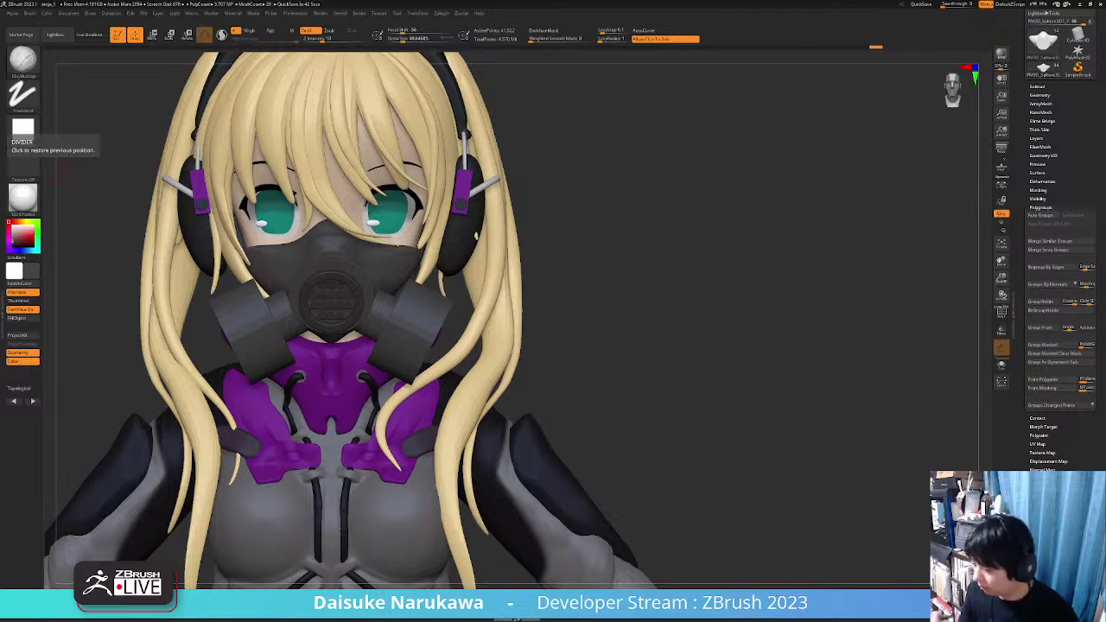
Make the connectors between the mask and the side filters the active subtool and nudge them with the transform gizmo
drag(691, 371, 721, 268)
mouse_move(391, 281)
right_down()
mouse_move(359, 378)
mouse_move(363, 318)
right_up()
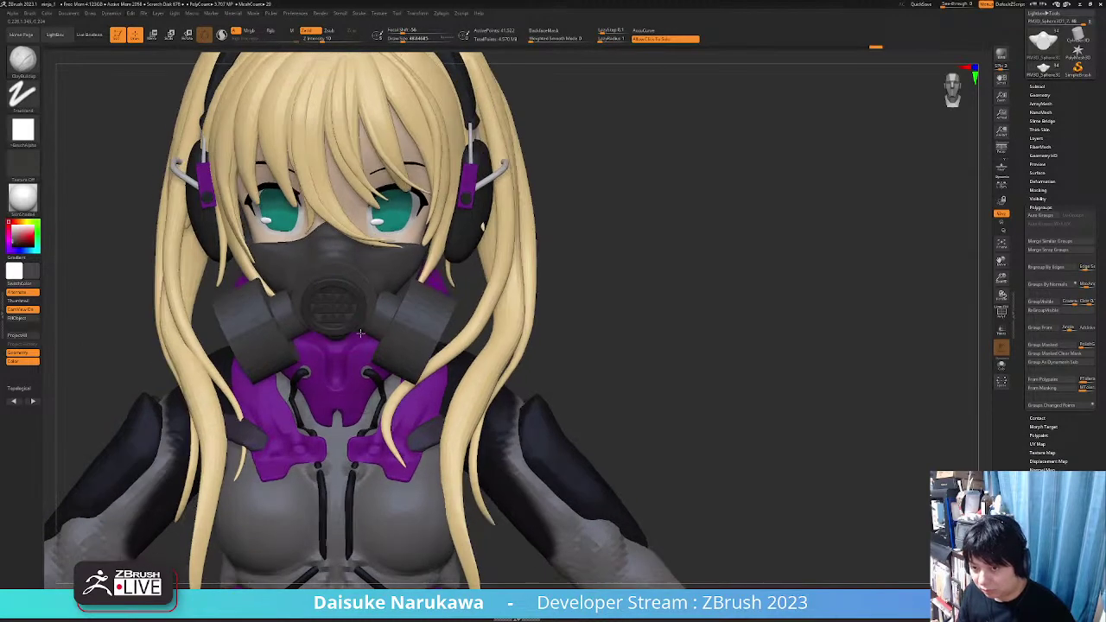
alt+click(289, 318)
right_drag(289, 318, 299, 318)
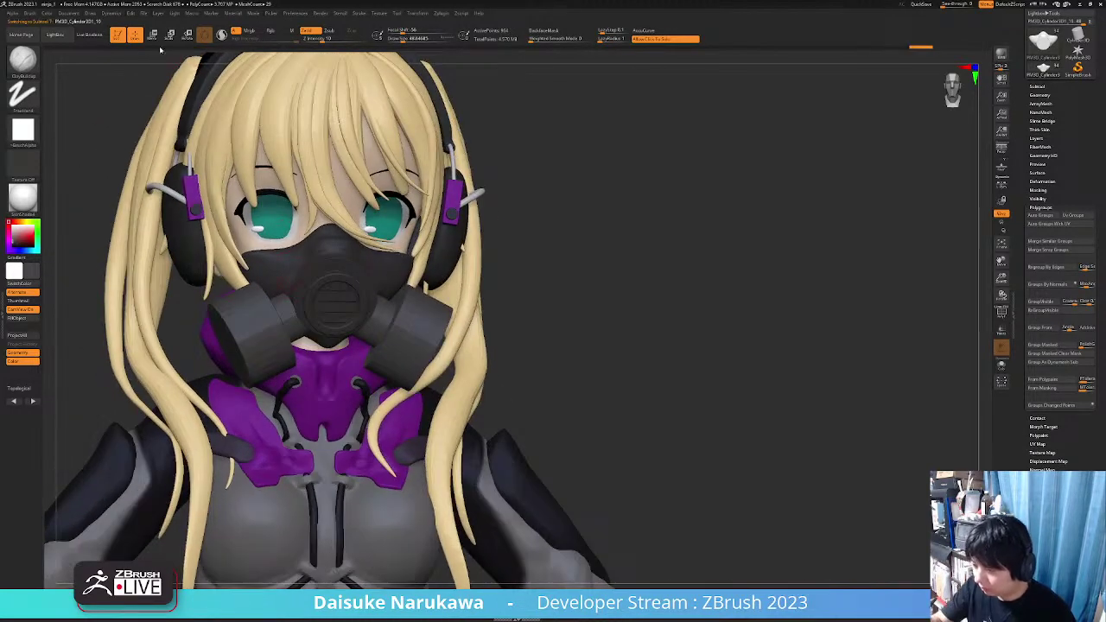
key(w)
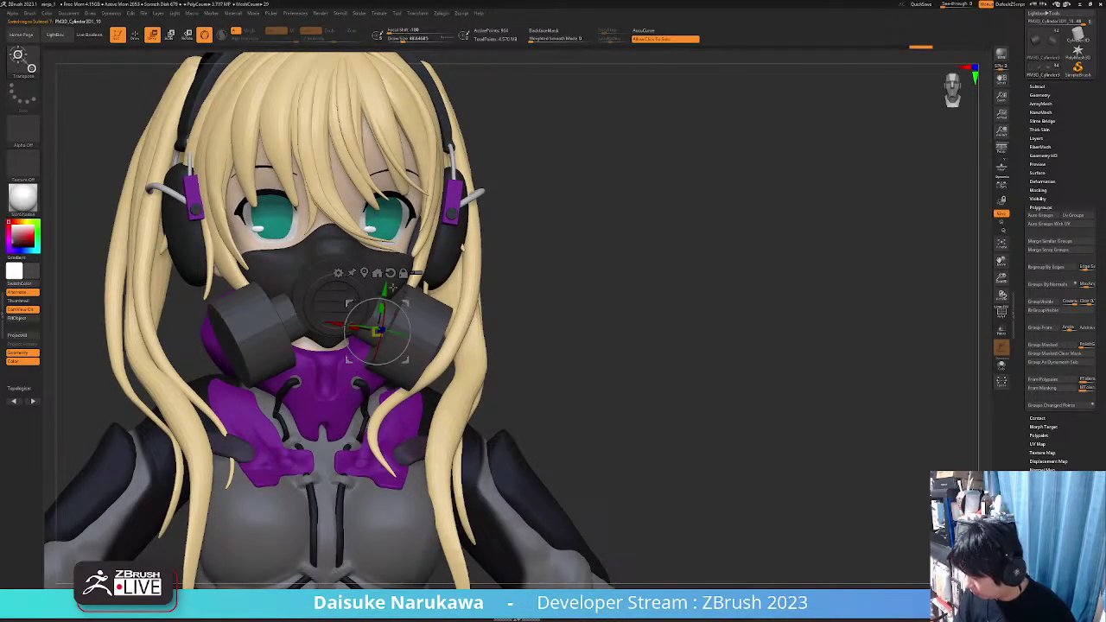
drag(376, 332, 375, 334)
right_drag(377, 333, 400, 320)
drag(410, 301, 386, 321)
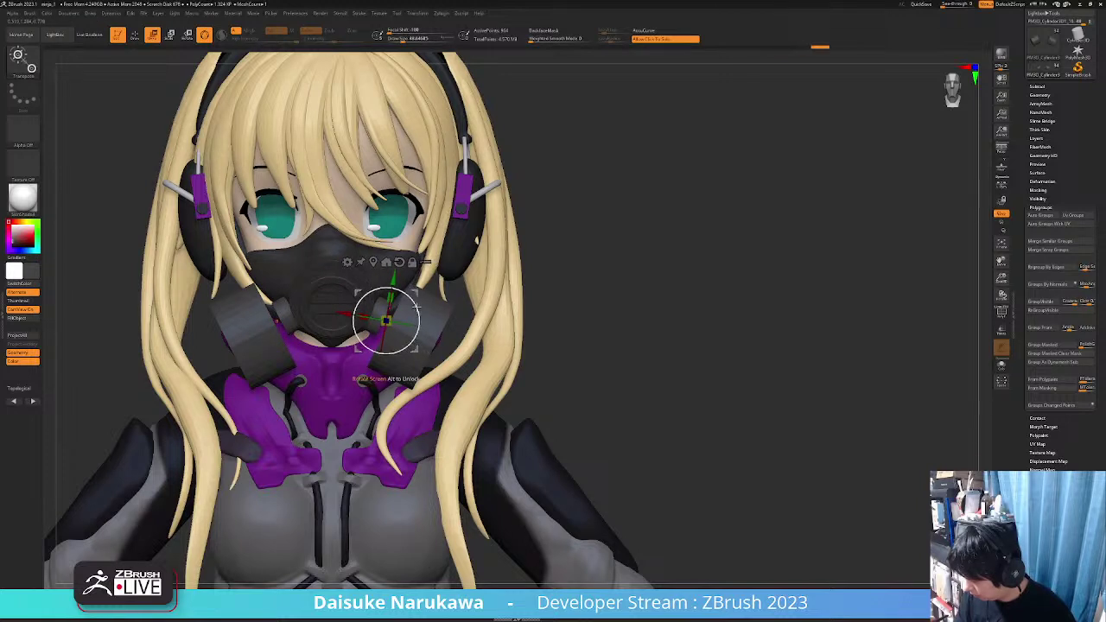
Select the outer filter drums, turn on symmetry, scale them to about 0.95 and shift them along their own axis
alt+click(427, 335)
mouse_move(453, 316)
mouse_down()
mouse_move(443, 318)
mouse_move(462, 305)
mouse_up()
key(ctrl+z)
key(x)
right_drag(461, 304, 395, 321)
drag(372, 399, 380, 407)
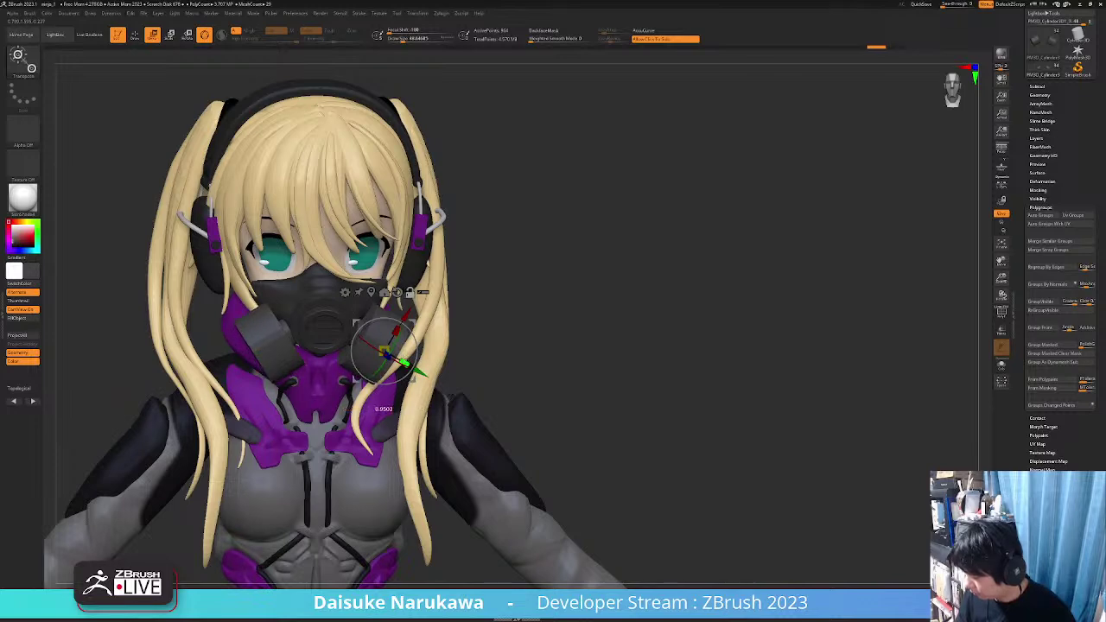
alt+drag(405, 363, 409, 365)
mouse_move(484, 415)
right_down()
mouse_move(397, 372)
mouse_move(372, 411)
mouse_move(417, 389)
mouse_move(404, 381)
mouse_move(435, 391)
mouse_move(415, 337)
right_up()
click(136, 37)
Check the filter drums' wireframe and subdivide the drums twice
ctrl+right_drag(480, 303, 493, 367)
right_drag(570, 312, 752, 298)
click(1001, 313)
drag(731, 354, 500, 363)
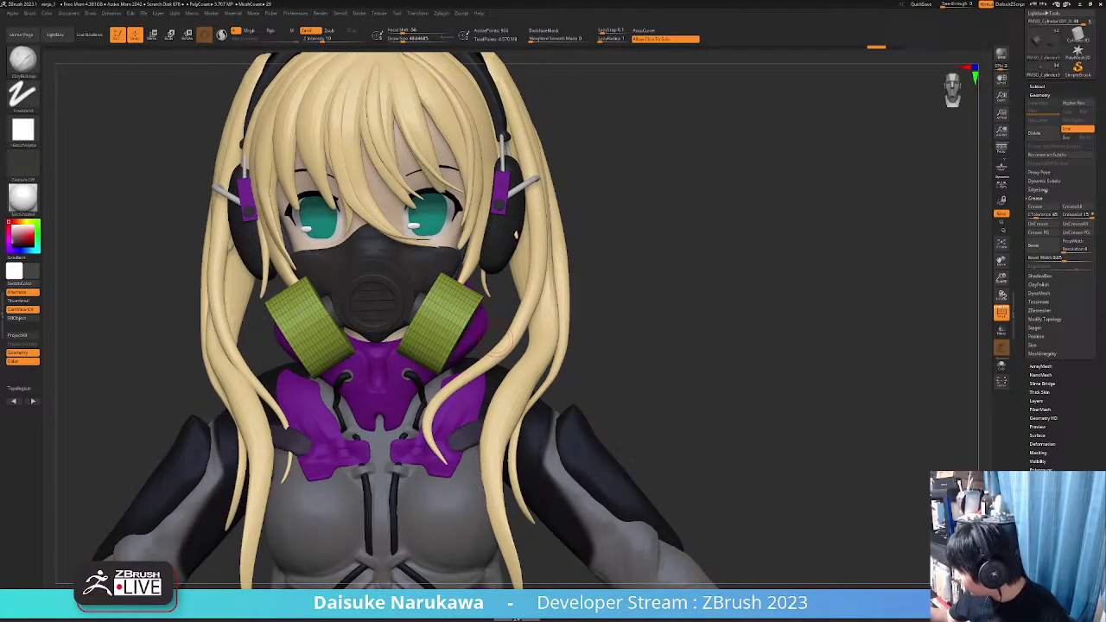
drag(536, 372, 580, 397)
key(shift+f)
key(ctrl+d)
key(ctrl+d)
mouse_move(558, 410)
right_down()
mouse_move(548, 400)
mouse_move(562, 371)
mouse_move(525, 319)
mouse_move(502, 343)
mouse_move(519, 319)
right_up()
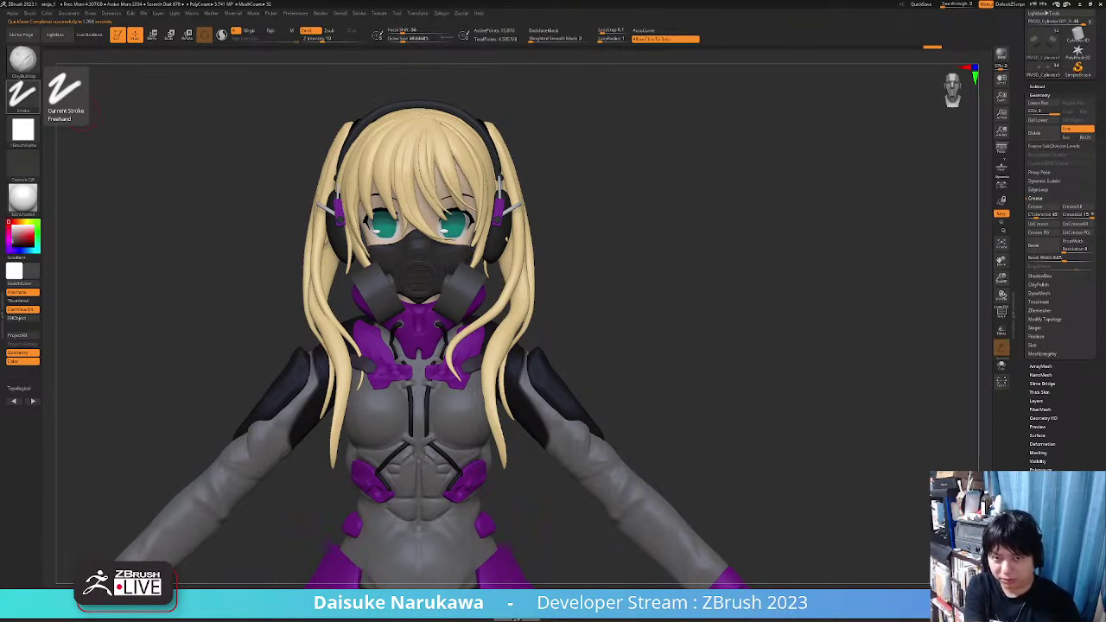
Fill the mask body, the front ring and the slab grid with the current dark grey
mouse_move(610, 370)
right_down()
mouse_move(637, 387)
mouse_move(602, 351)
right_up()
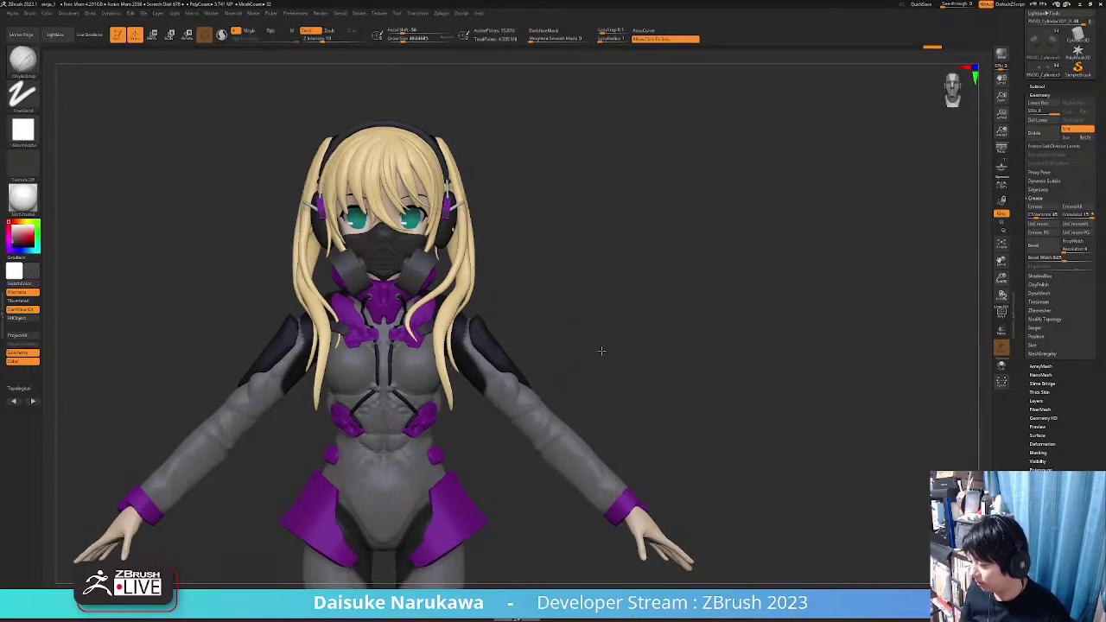
mouse_move(588, 371)
mouse_down()
mouse_move(627, 383)
mouse_move(579, 375)
mouse_move(608, 380)
mouse_up()
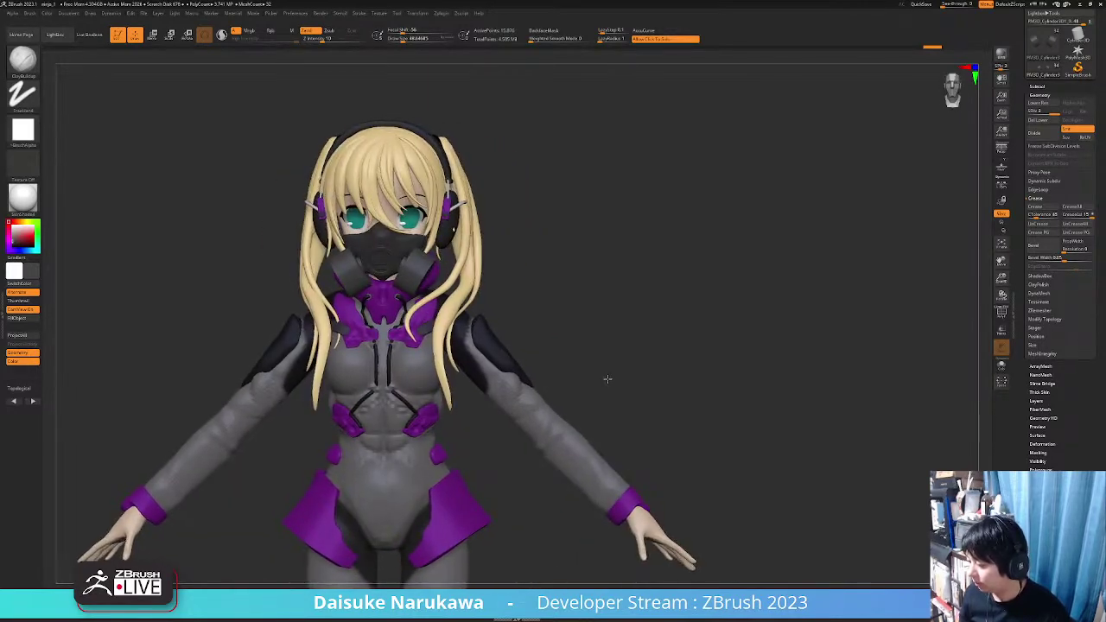
ctrl+right_drag(478, 302, 474, 342)
alt+click(423, 245)
mouse_move(427, 244)
right_down()
mouse_move(403, 251)
mouse_move(433, 251)
right_up()
drag(432, 249, 409, 286)
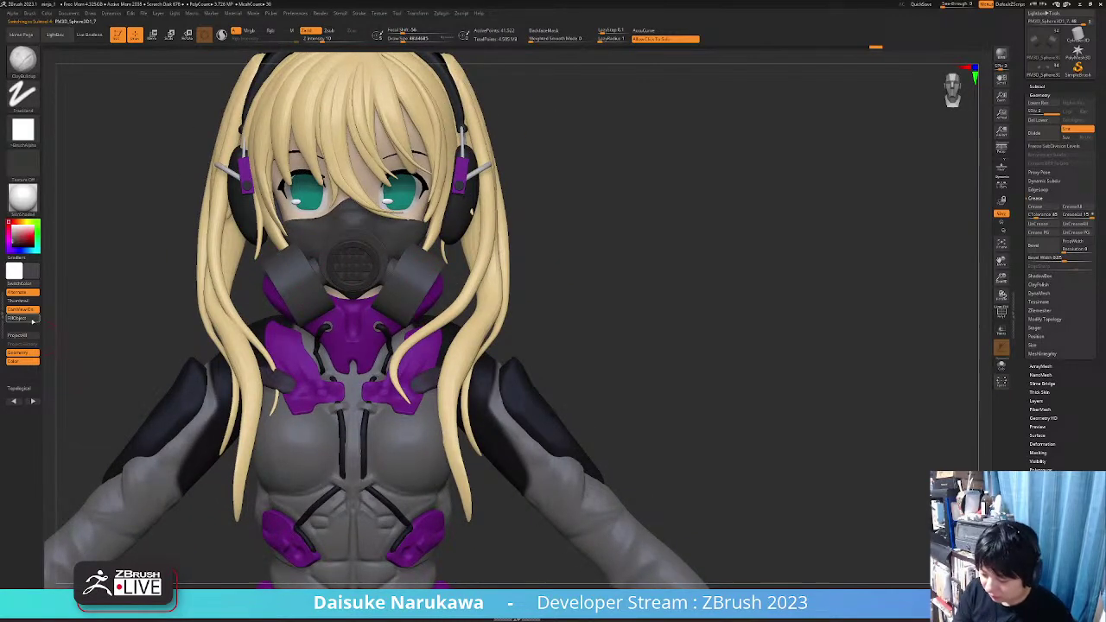
alt+click(376, 268)
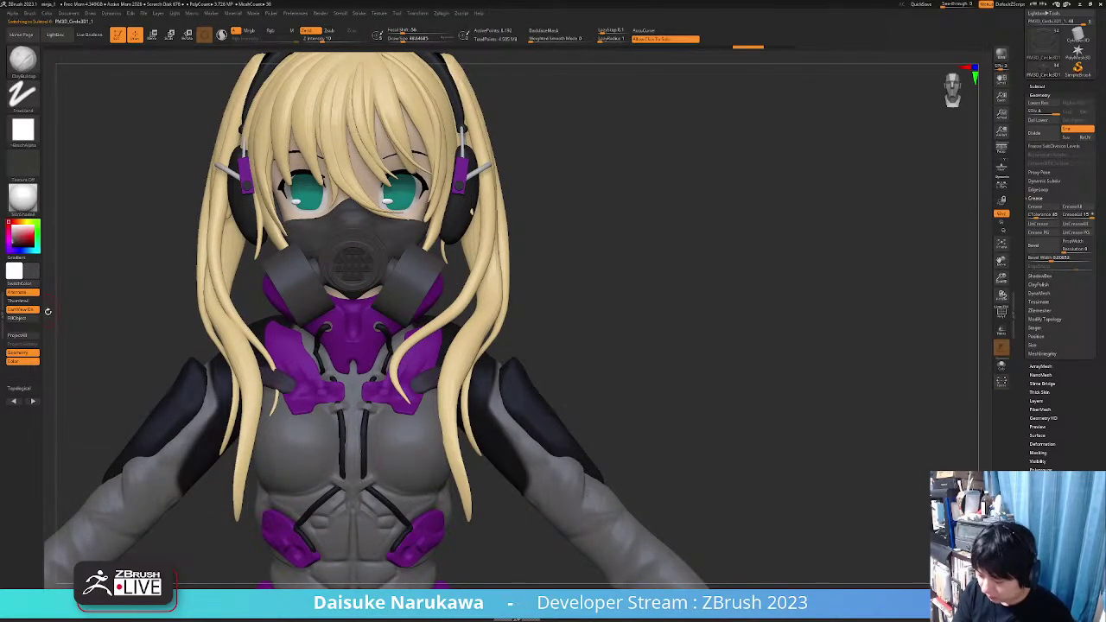
ctrl+right_drag(48, 311, 86, 339)
alt+click(372, 262)
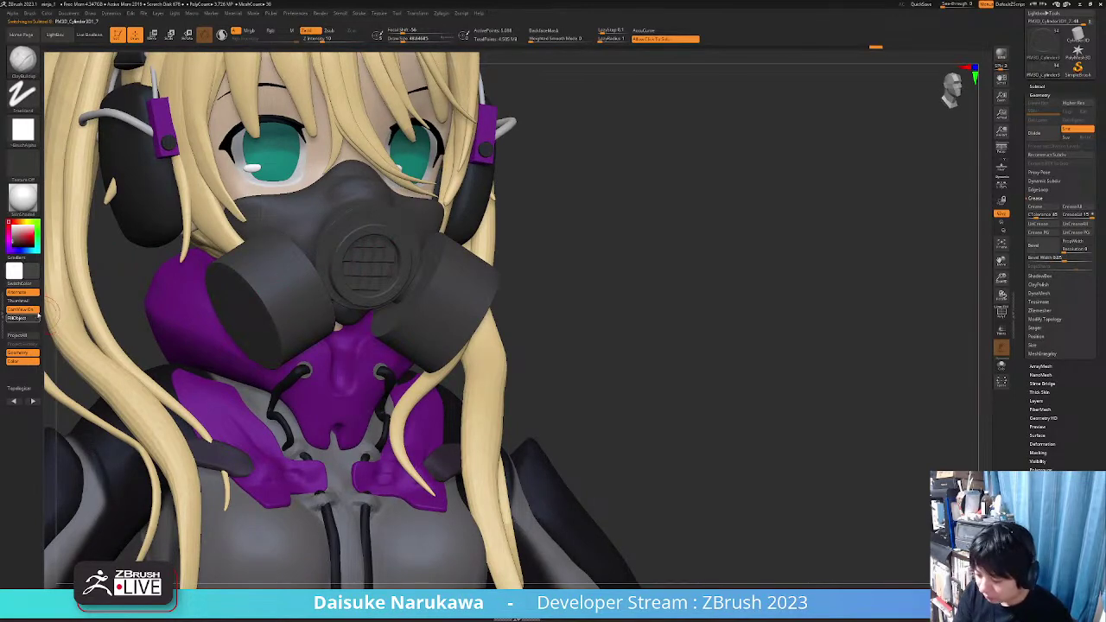
Try filling the grey bodysuit with black
ctrl+right_drag(500, 345, 507, 282)
right_drag(506, 282, 475, 292)
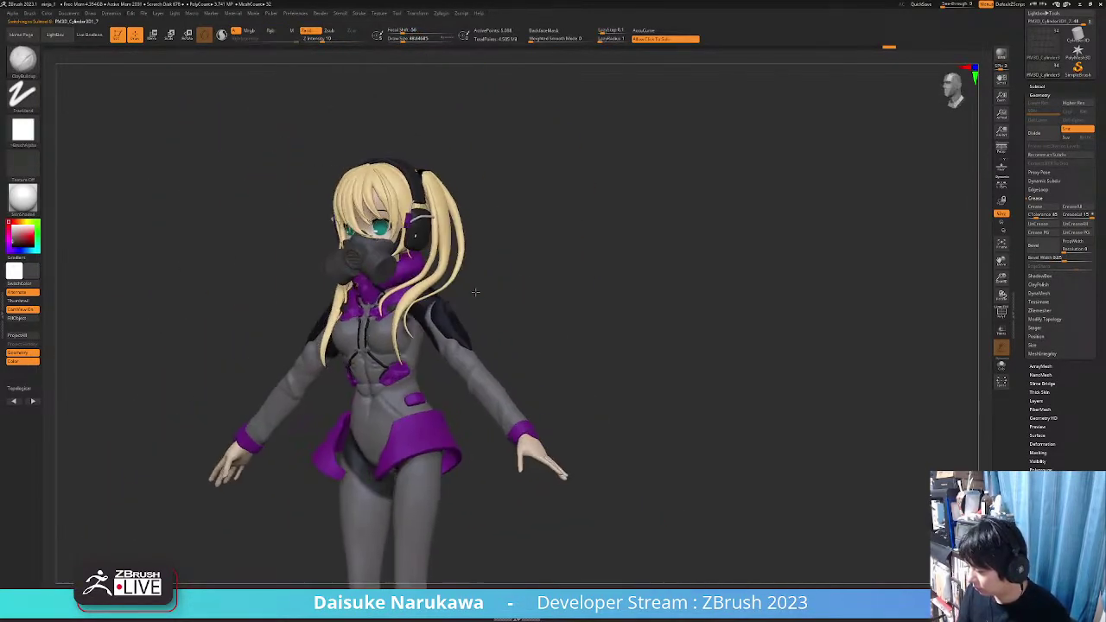
mouse_move(475, 292)
mouse_down()
mouse_move(507, 302)
mouse_move(484, 307)
mouse_up()
scroll(383, 361, up, 3)
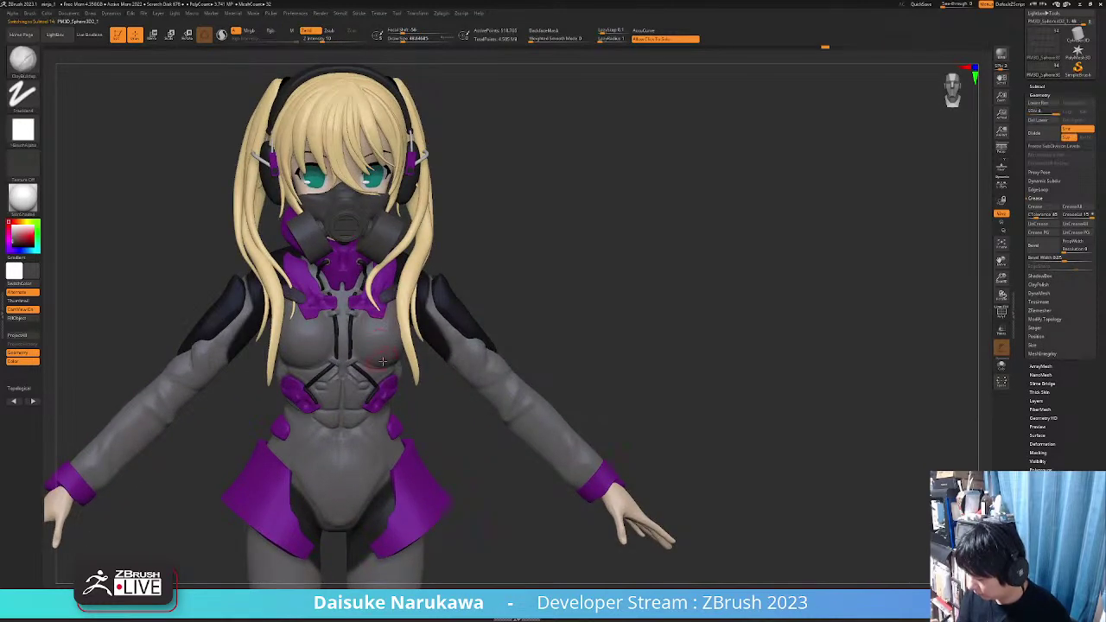
alt+right_drag(383, 361, 414, 312)
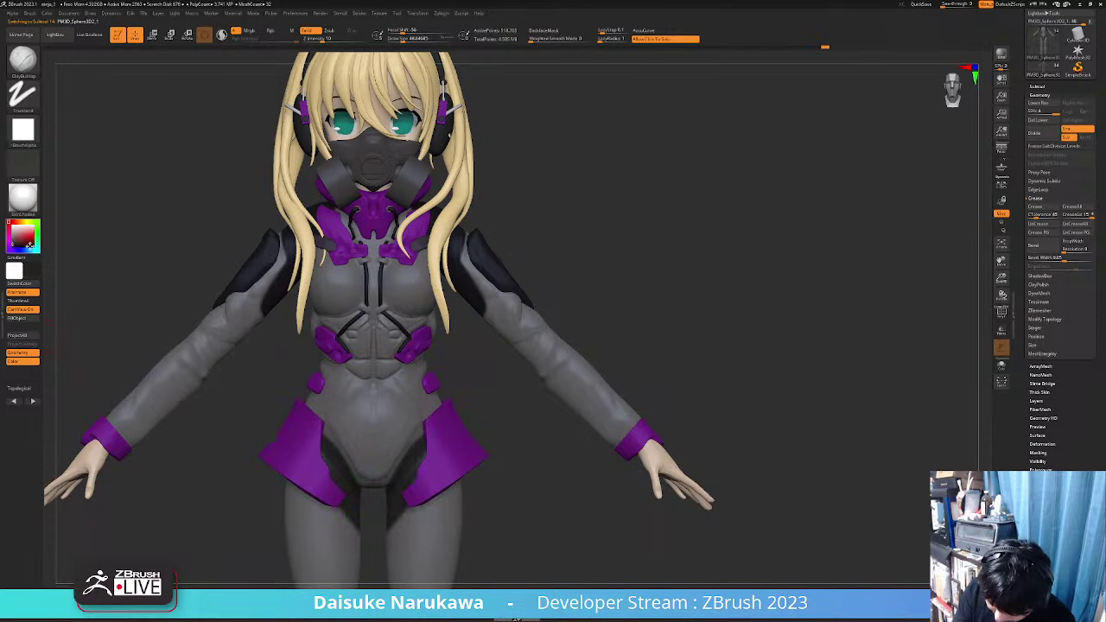
click(34, 319)
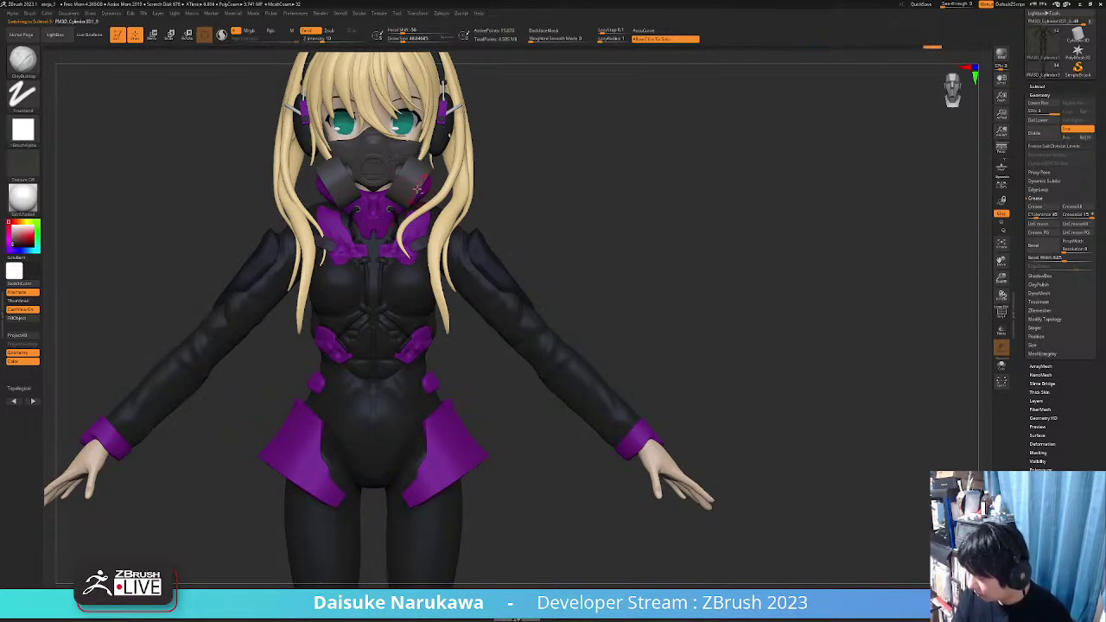
key(shift+d)
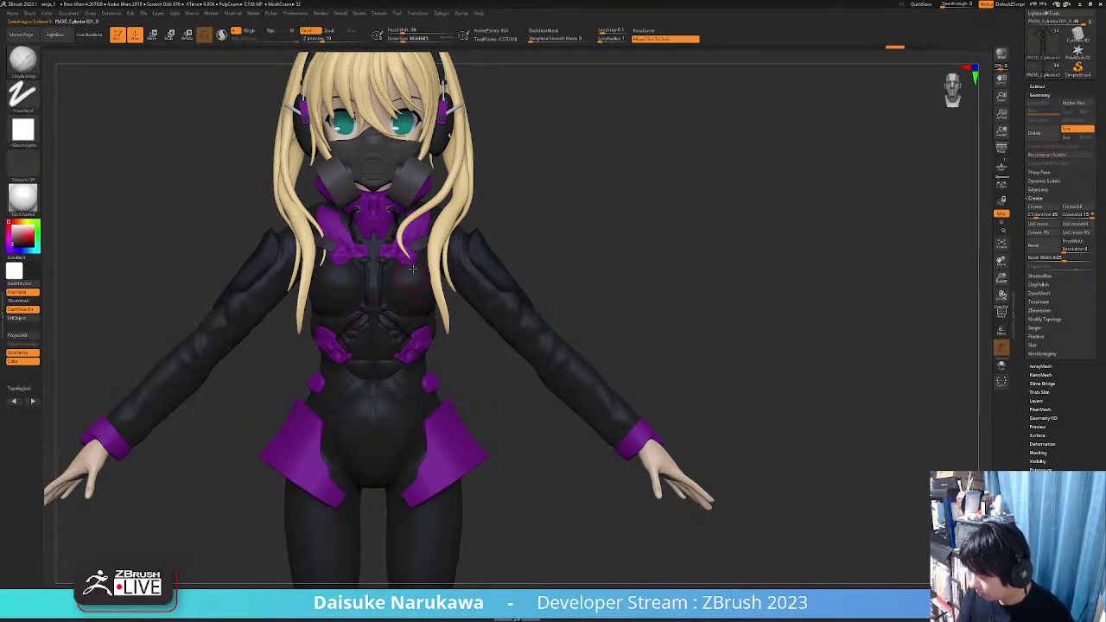
key(ctrl+z)
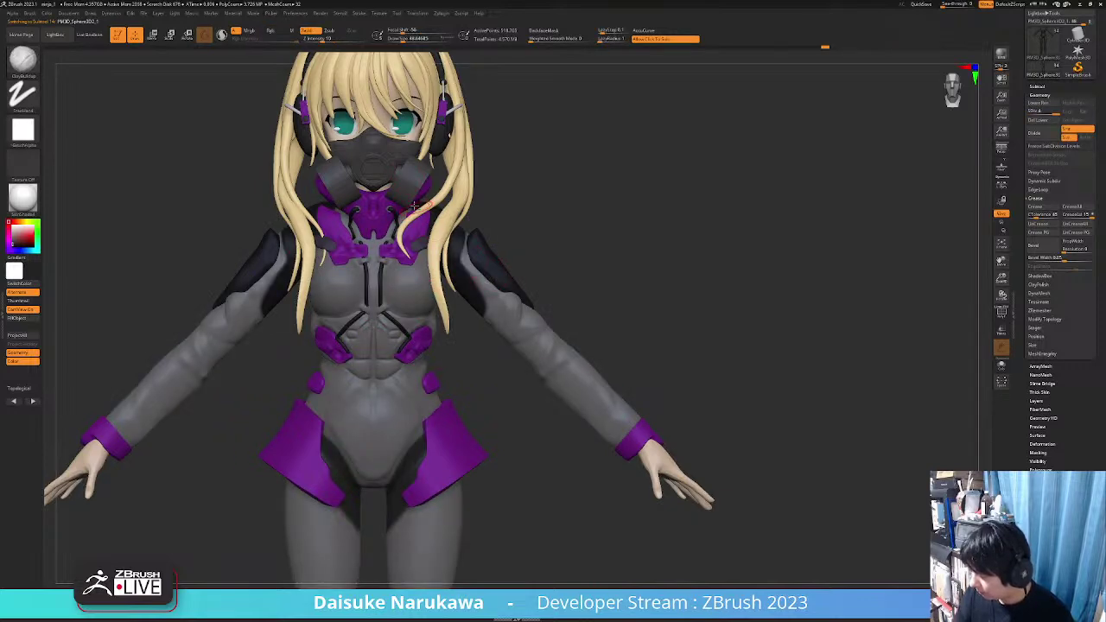
Fill the filter drums, their connectors and the slab grid with black
alt+click(423, 207)
click(37, 320)
ctrl+right_drag(396, 147, 397, 166)
alt+click(398, 167)
scroll(386, 215, up, 5)
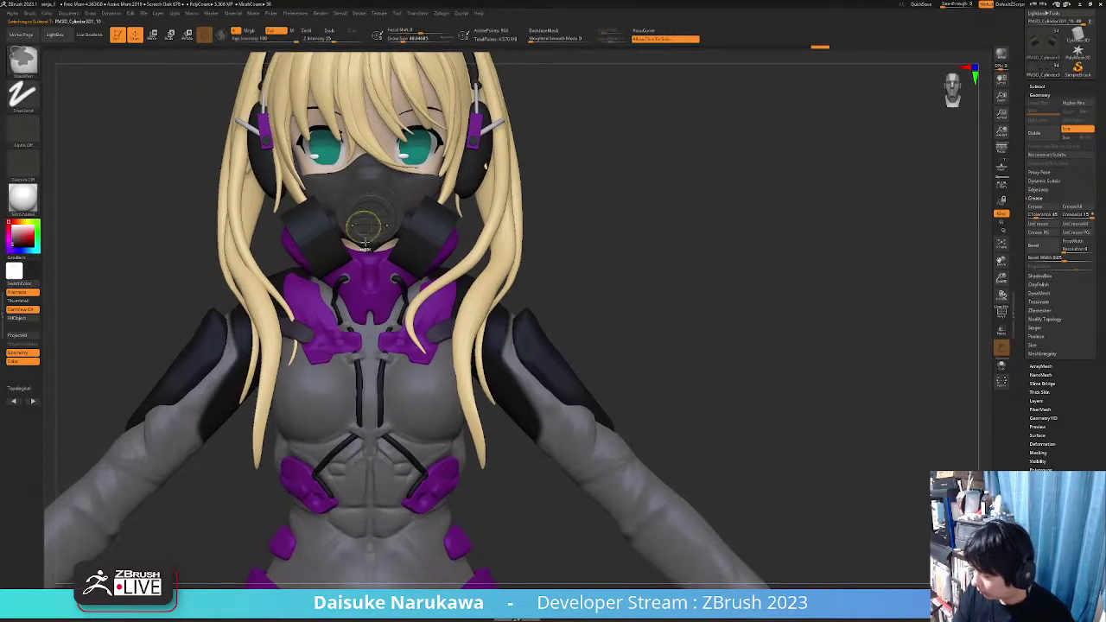
click(25, 320)
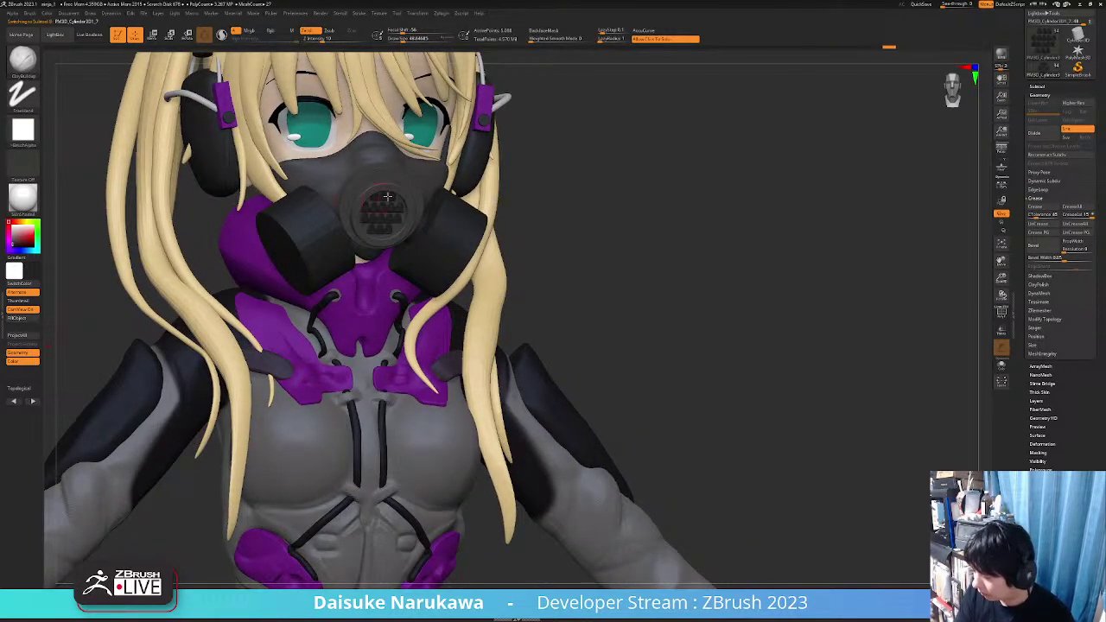
Fill the front ring and the mask body with the same black
alt+click(386, 189)
click(33, 322)
alt+click(397, 178)
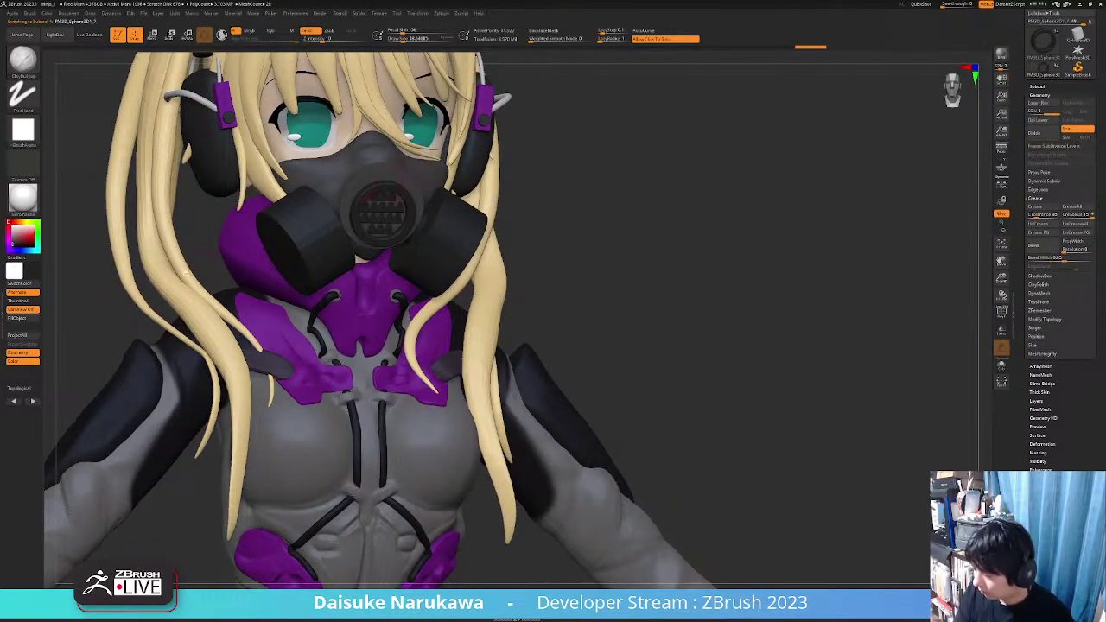
click(34, 322)
ctrl+right_drag(446, 278, 448, 259)
mouse_move(448, 260)
right_down()
mouse_move(394, 259)
mouse_move(474, 252)
mouse_move(458, 256)
mouse_move(495, 310)
mouse_move(479, 324)
right_up()
drag(479, 325, 380, 259)
right_drag(380, 259, 414, 266)
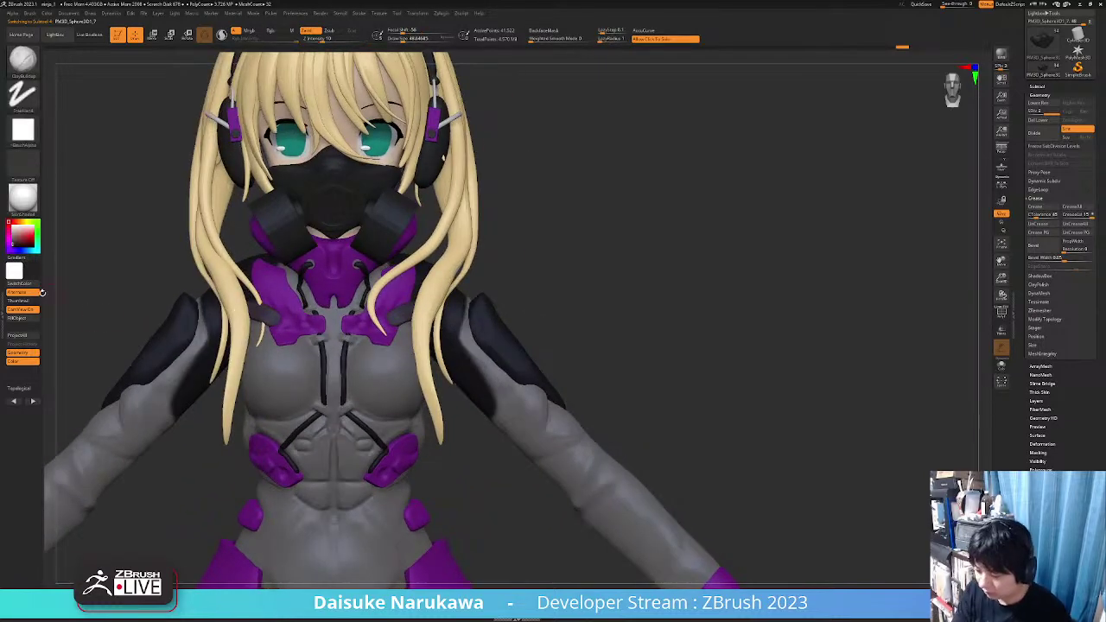
Fill the filter drums with a medium grey
drag(310, 268, 358, 269)
alt+click(283, 232)
click(19, 318)
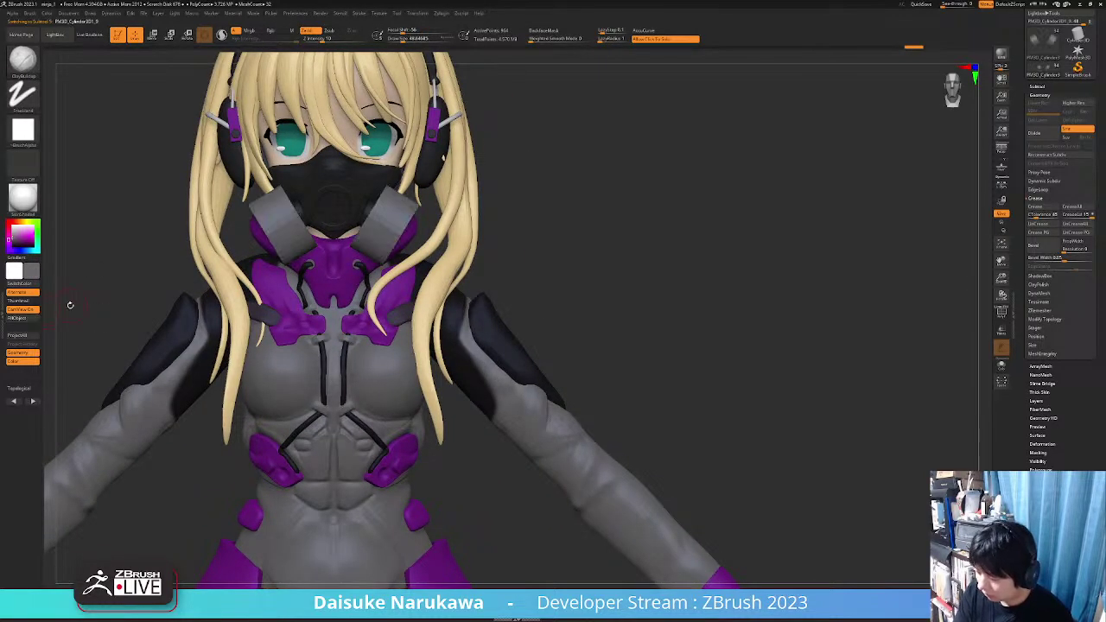
Sample the purple from the neck armour and fill the filter drums and their connectors with it
alt+click(346, 272)
drag(32, 271, 339, 278)
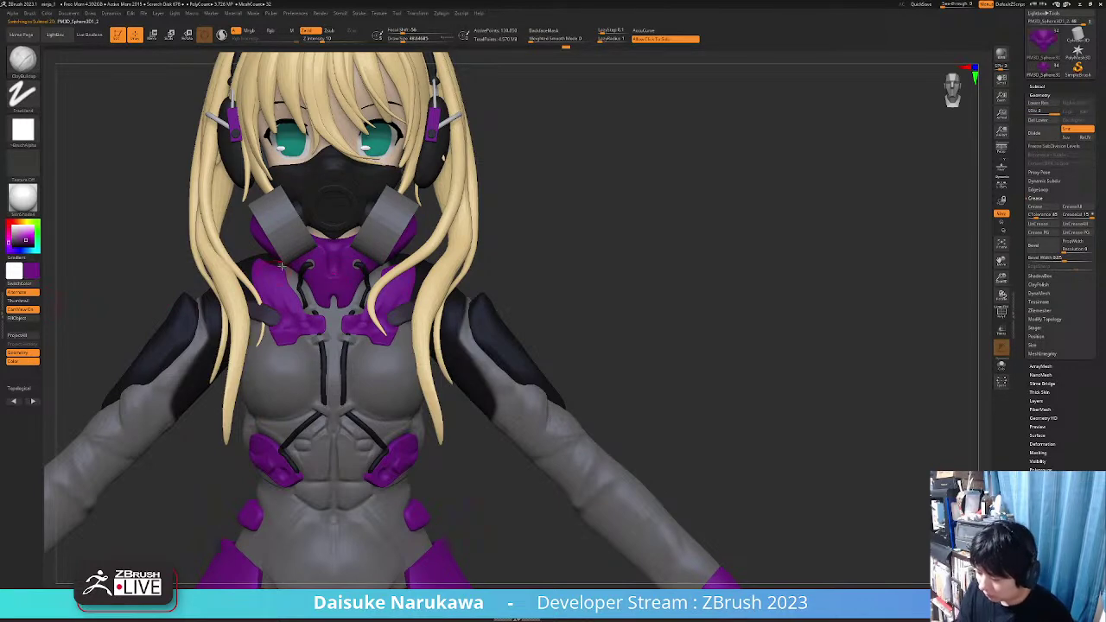
alt+click(299, 245)
alt+click(367, 209)
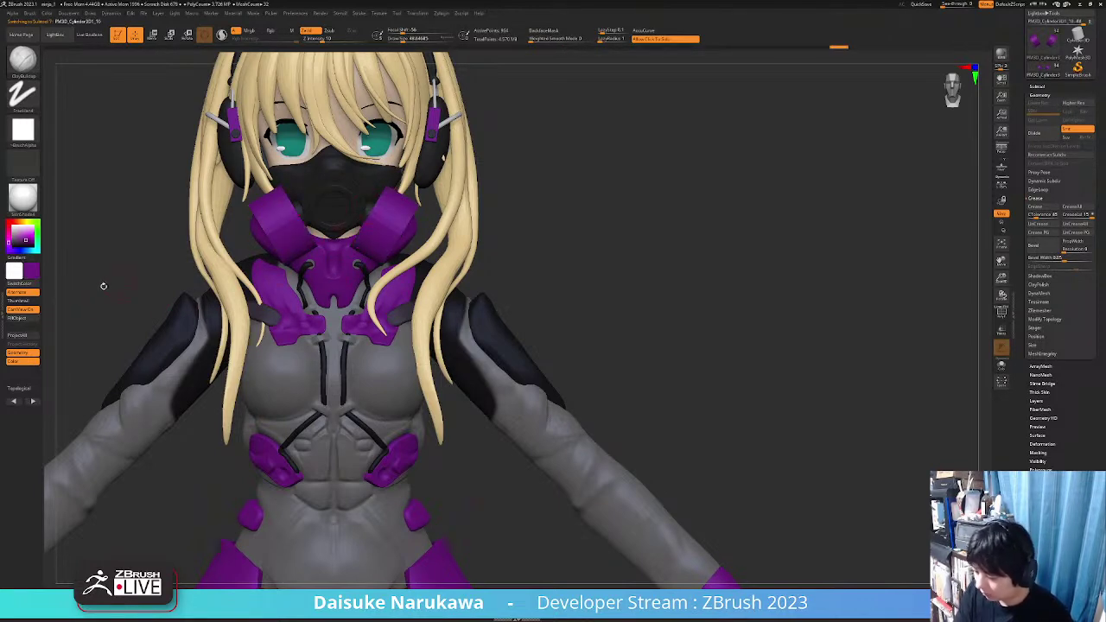
alt+drag(510, 346, 526, 283)
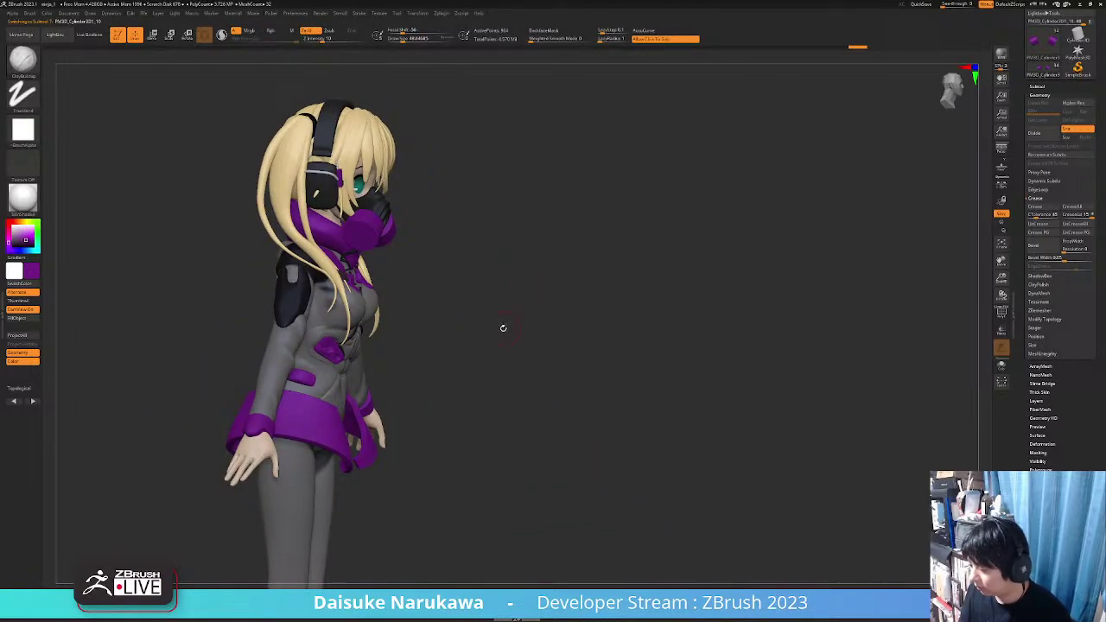
drag(503, 329, 454, 337)
Sample the blonde from the front hair and fill that hair with a deeper golden yellow
alt+click(410, 205)
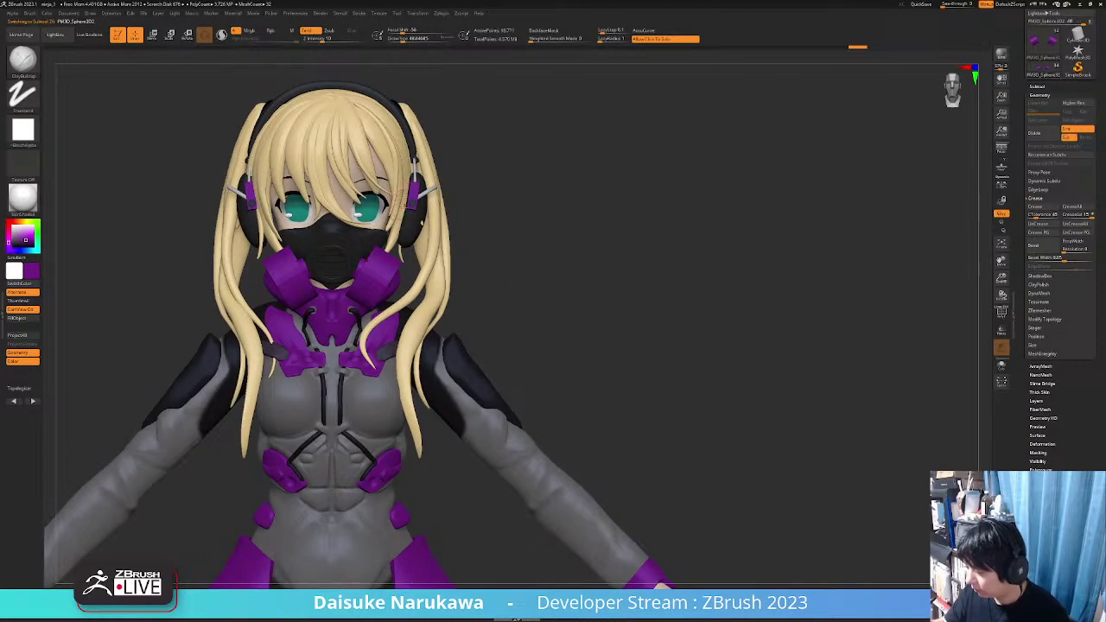
drag(467, 229, 400, 192)
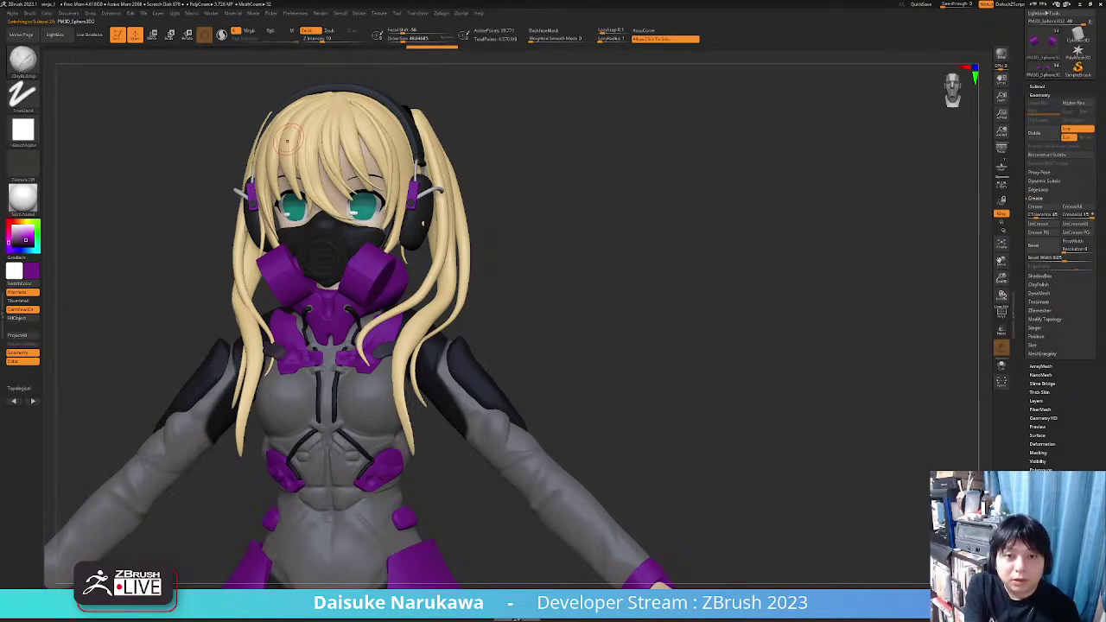
drag(471, 302, 495, 333)
drag(33, 270, 296, 163)
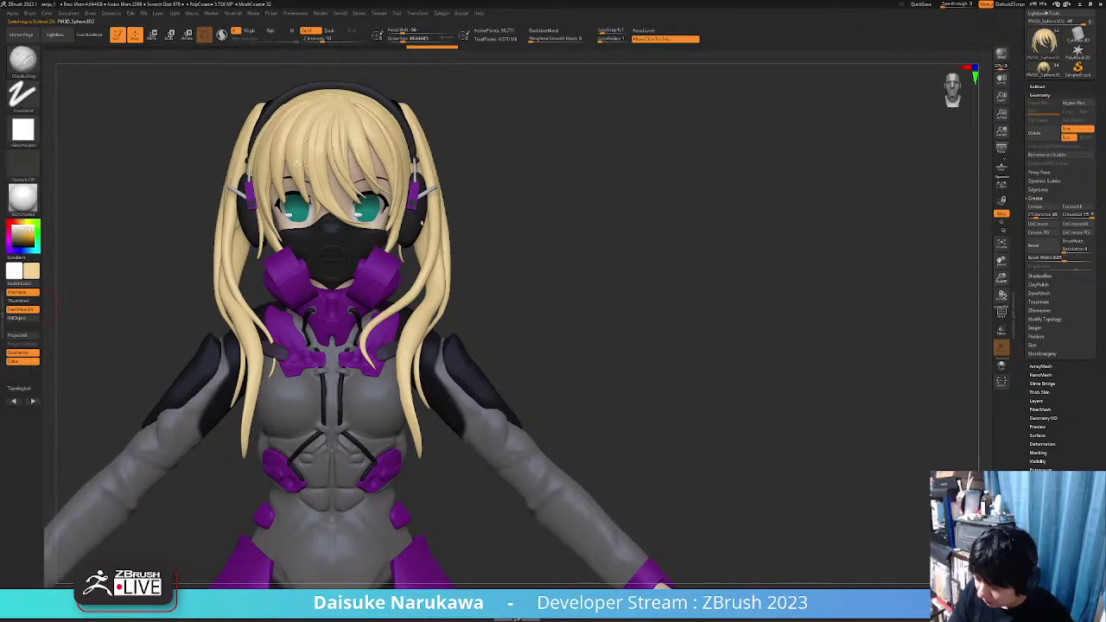
drag(29, 232, 27, 237)
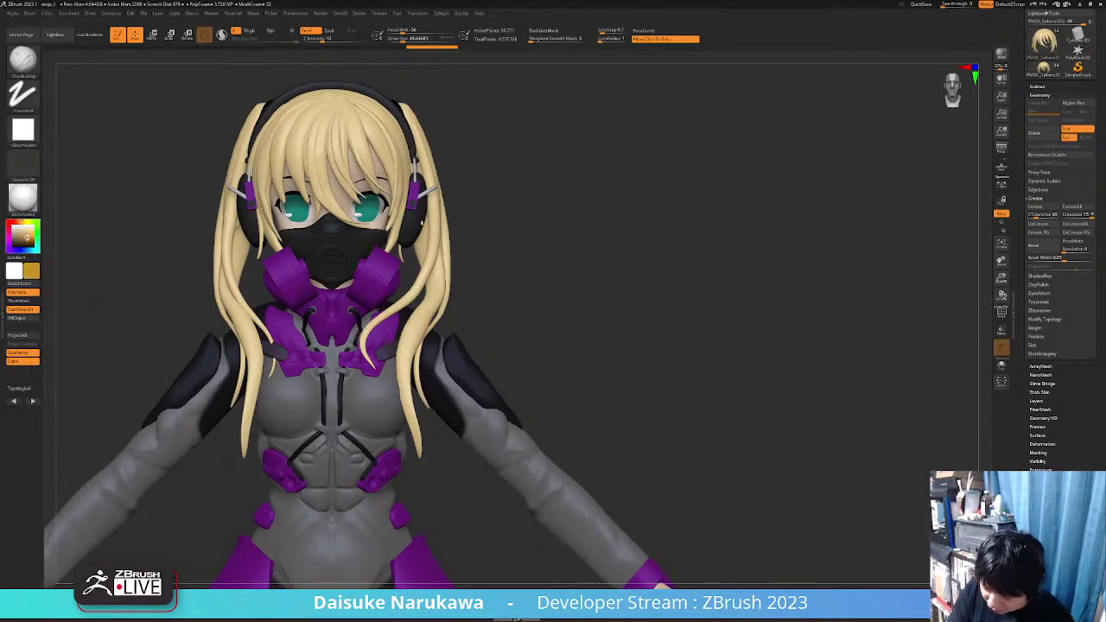
click(17, 317)
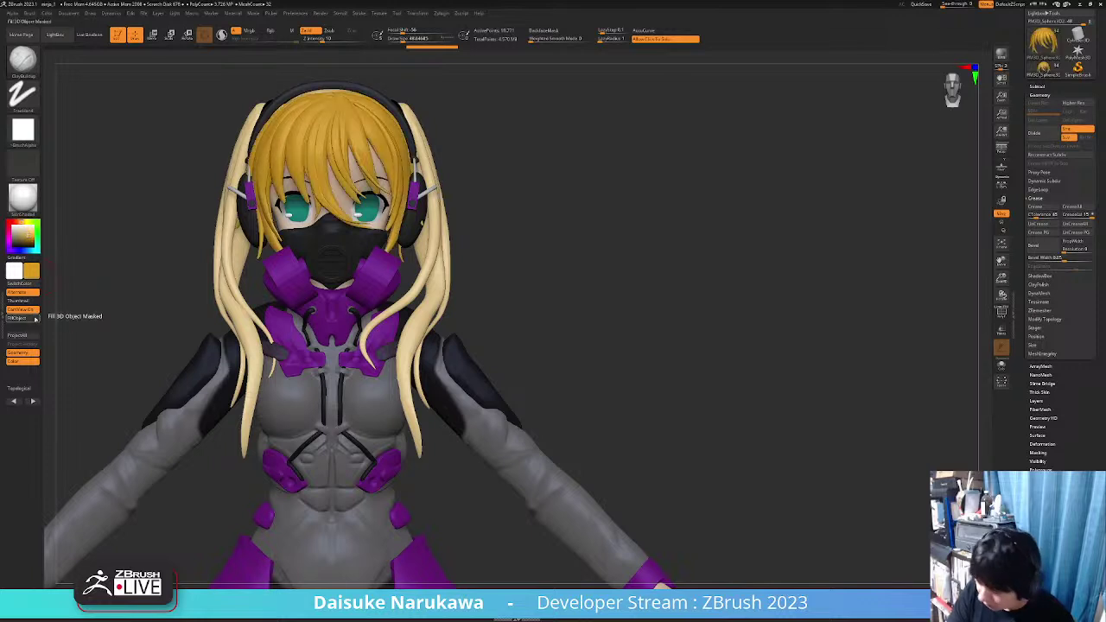
Try a light golden yellow (252, 193, 80), a peach orange and an amber yellow as fills for the front hair
drag(173, 315, 255, 298)
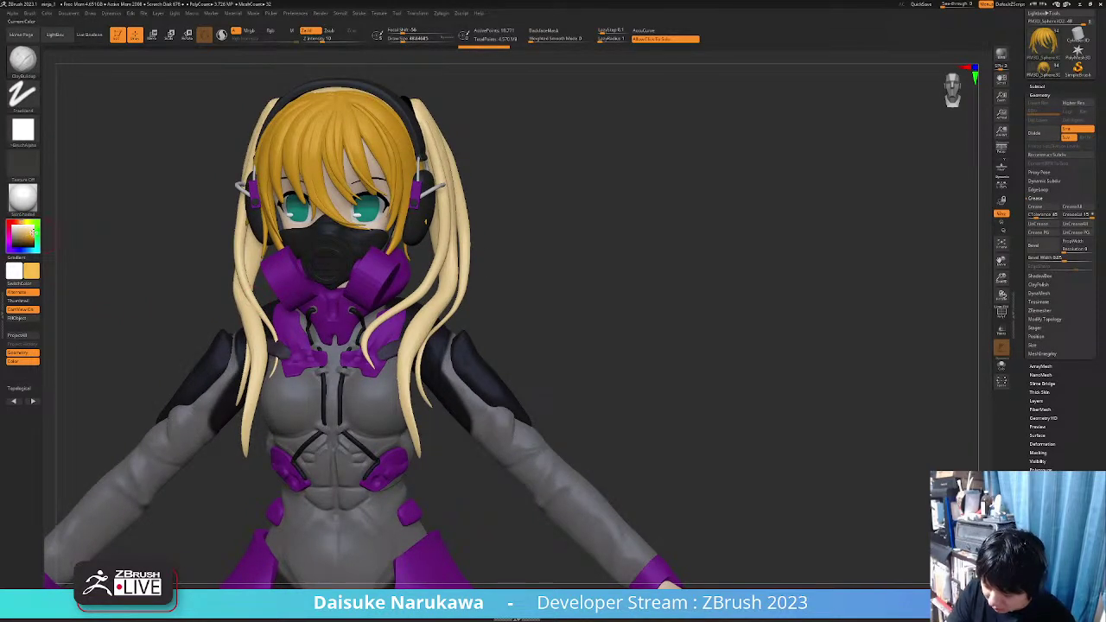
click(18, 317)
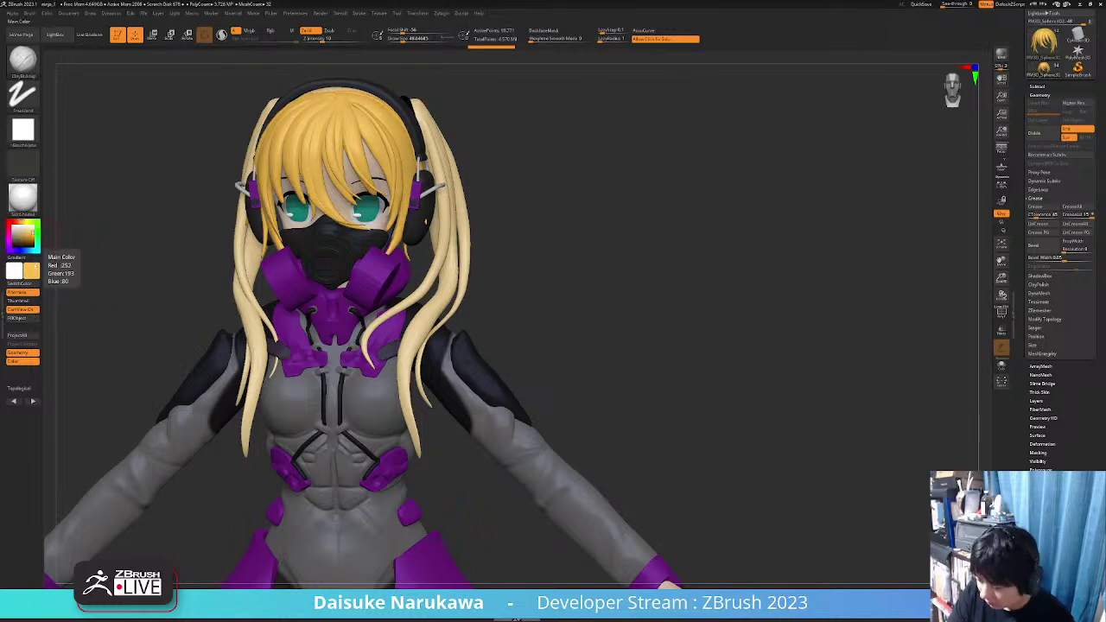
click(30, 235)
click(19, 222)
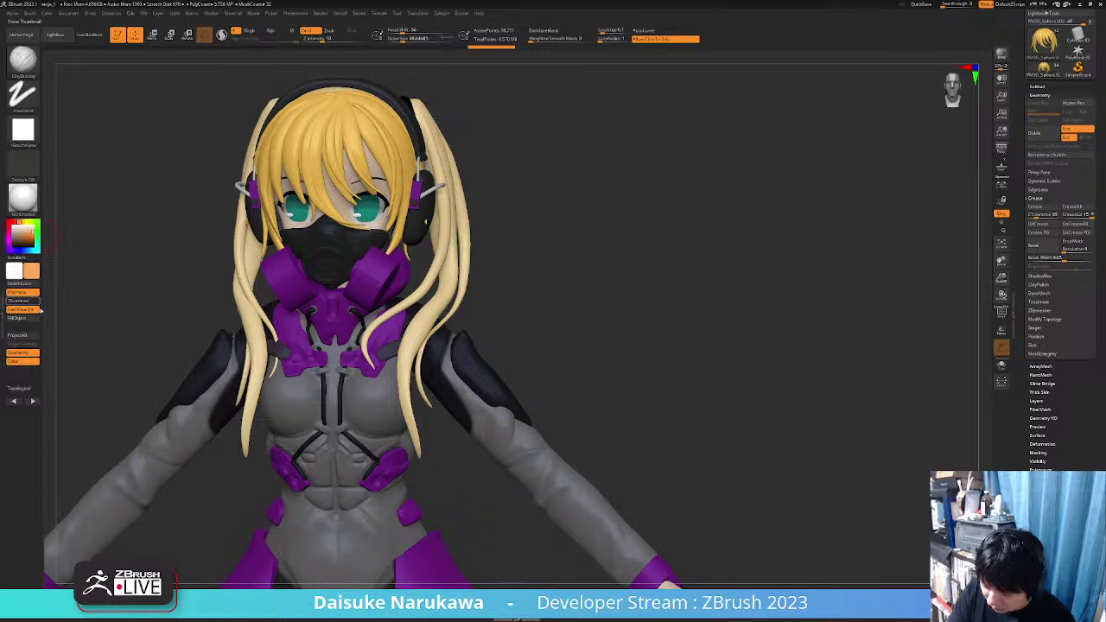
click(17, 317)
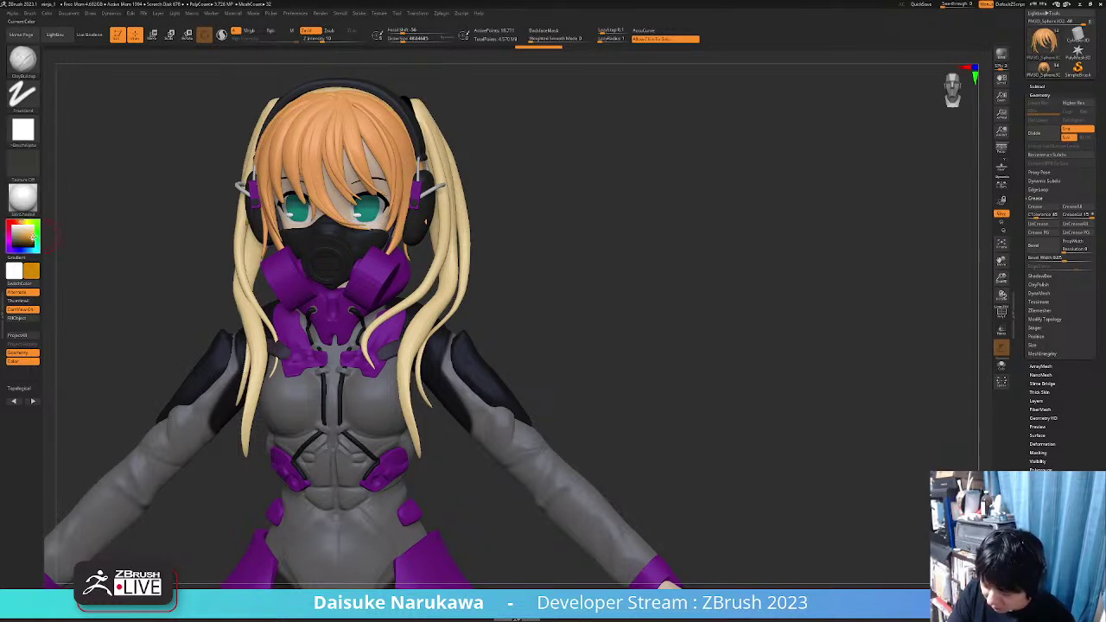
click(17, 318)
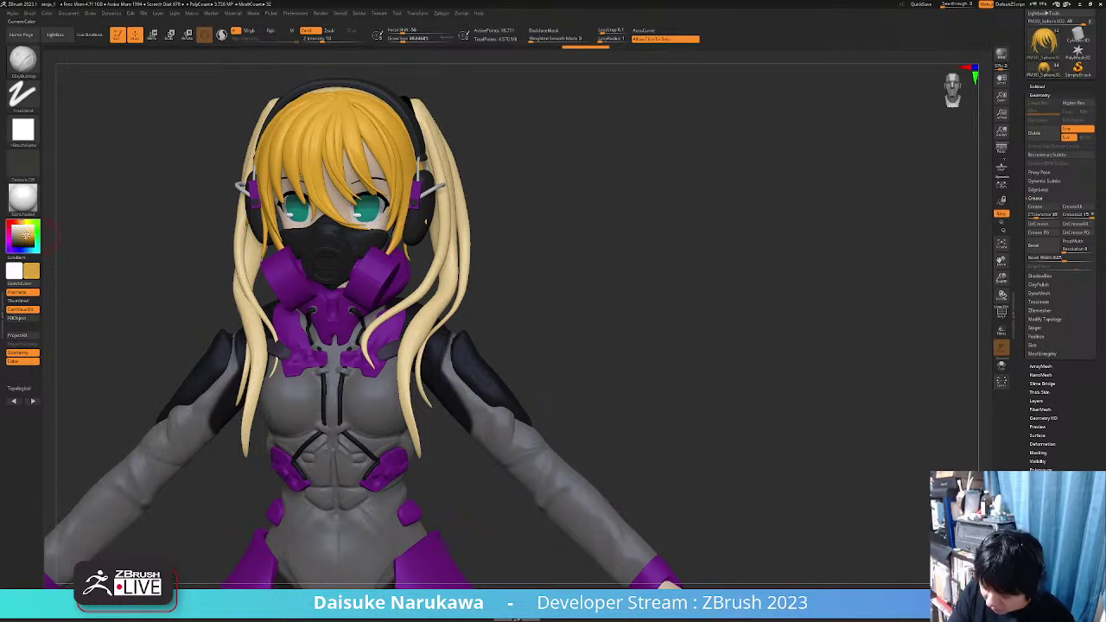
Fill the front hair and the hair behind the headband with a muted sandy blonde
click(21, 318)
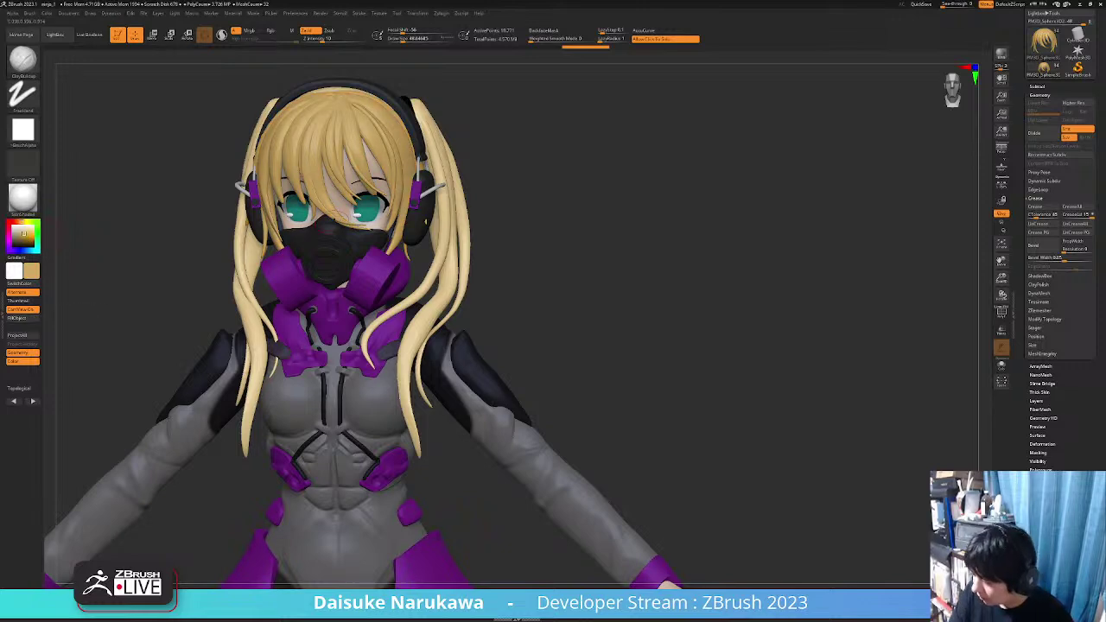
ctrl+right_drag(354, 206, 396, 231)
ctrl+right_drag(396, 232, 432, 206)
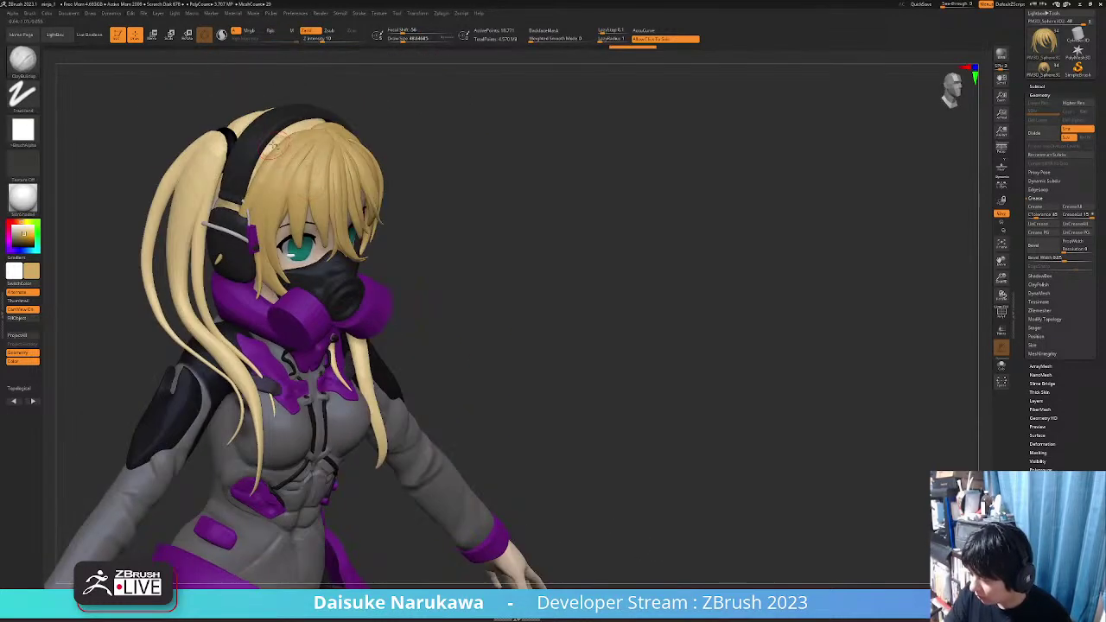
alt+click(263, 159)
click(22, 318)
Fill the twin ponytails with the same sandy blonde
right_drag(123, 207, 197, 226)
alt+click(203, 177)
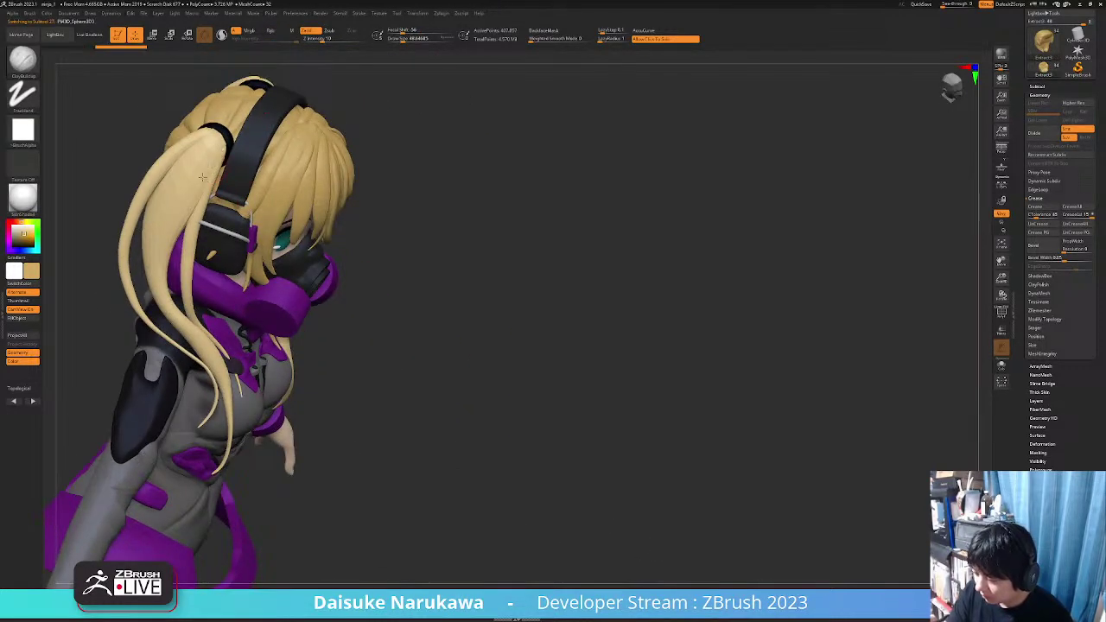
click(24, 320)
mouse_move(510, 221)
right_down()
mouse_move(320, 224)
mouse_move(379, 227)
mouse_move(459, 281)
mouse_move(384, 294)
mouse_move(484, 306)
mouse_move(441, 307)
mouse_move(486, 294)
mouse_move(465, 303)
mouse_move(421, 231)
right_up()
key(ctrl)
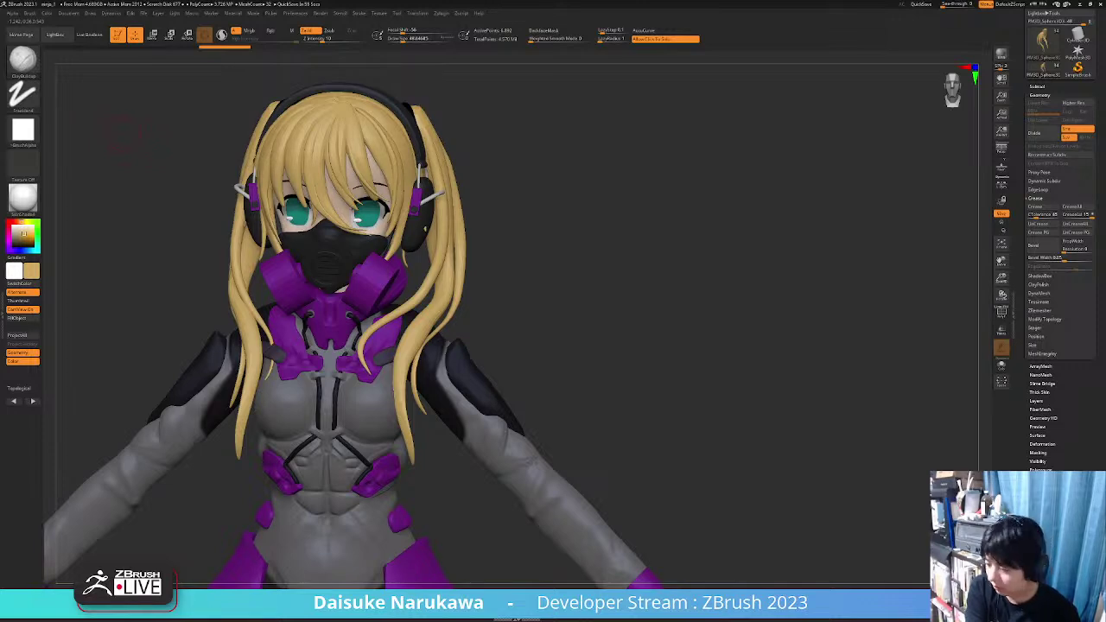
Select the bodysuit, sample the purple from the armour and set the Standard brush to paint Rgb colour only
right_drag(499, 360, 508, 239)
alt+click(372, 307)
mouse_move(372, 307)
alt+right_down()
mouse_move(391, 248)
mouse_move(372, 303)
mouse_move(311, 342)
alt+right_up()
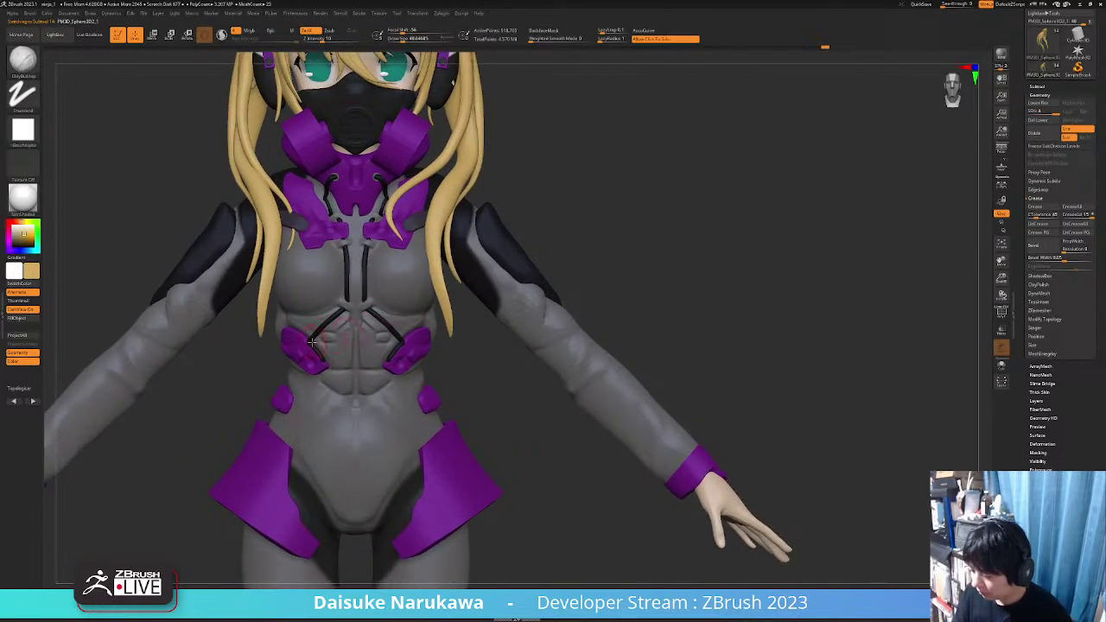
drag(39, 263, 313, 225)
click(25, 72)
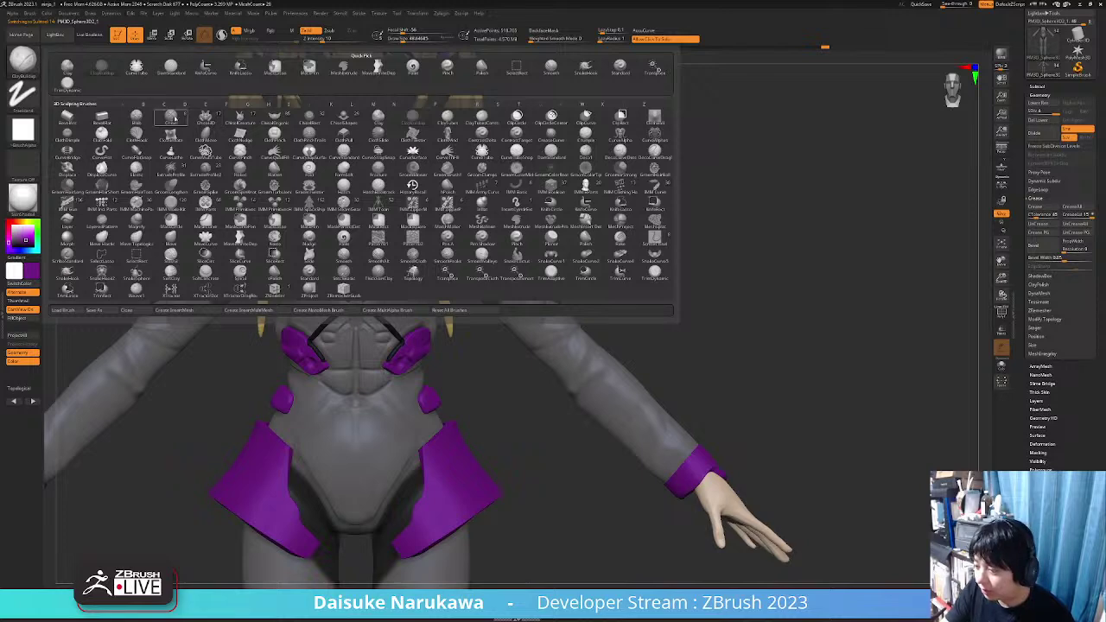
click(206, 110)
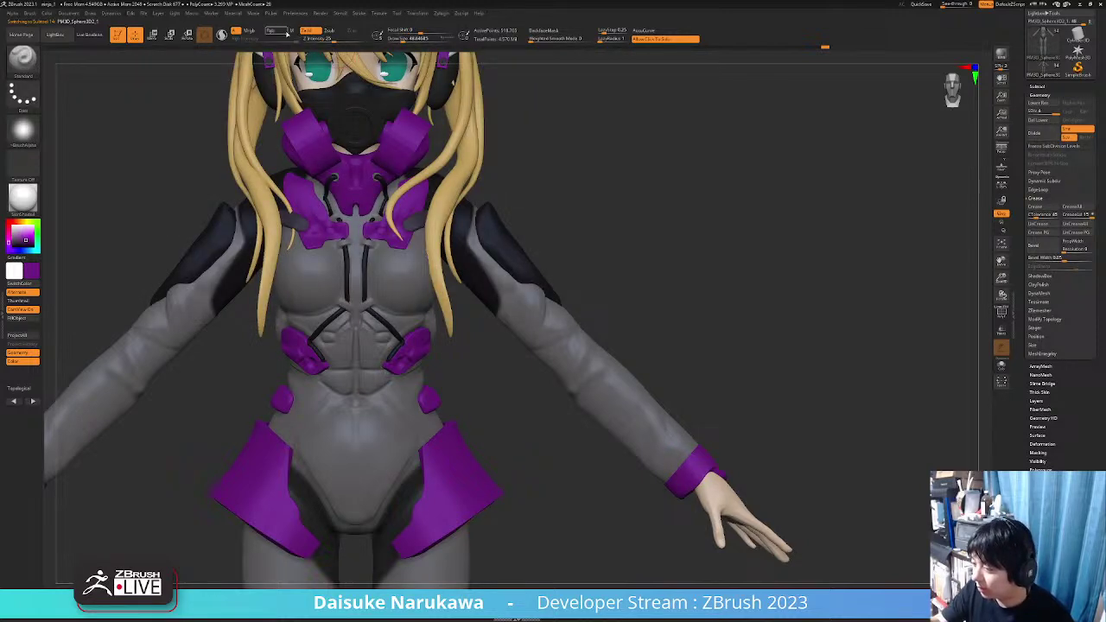
click(275, 31)
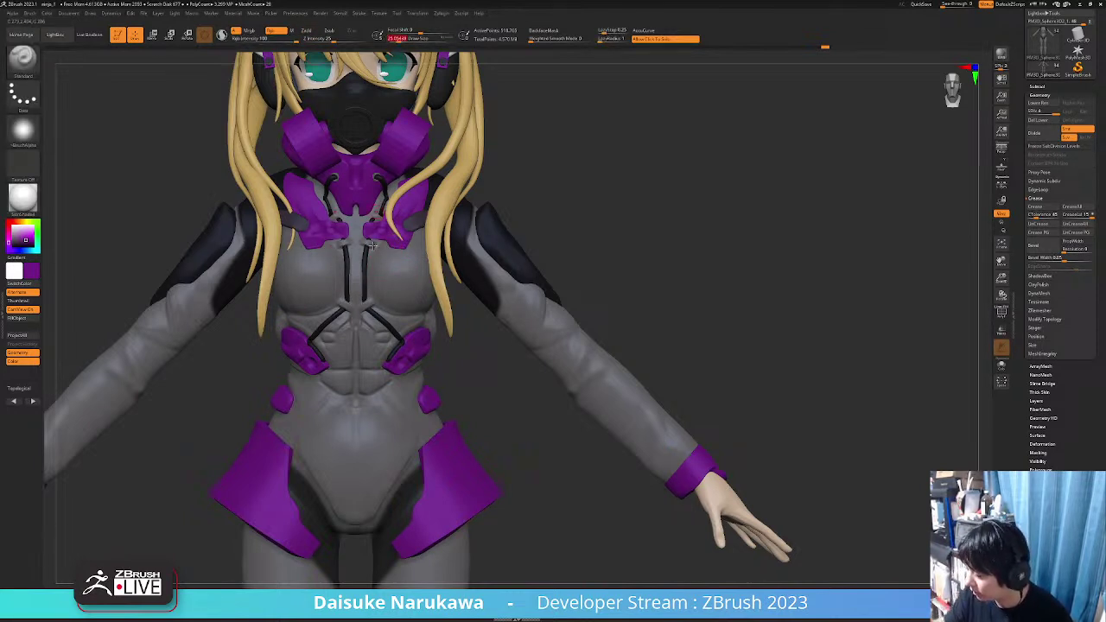
Paint purple accent lines on the bodysuit down the middle of the abdomen and diagonally out towards both hips
drag(381, 251, 372, 295)
mouse_move(393, 309)
ctrl+right_down()
mouse_move(425, 291)
mouse_move(383, 269)
ctrl+right_up()
key(ctrl+z)
key(ctrl+z)
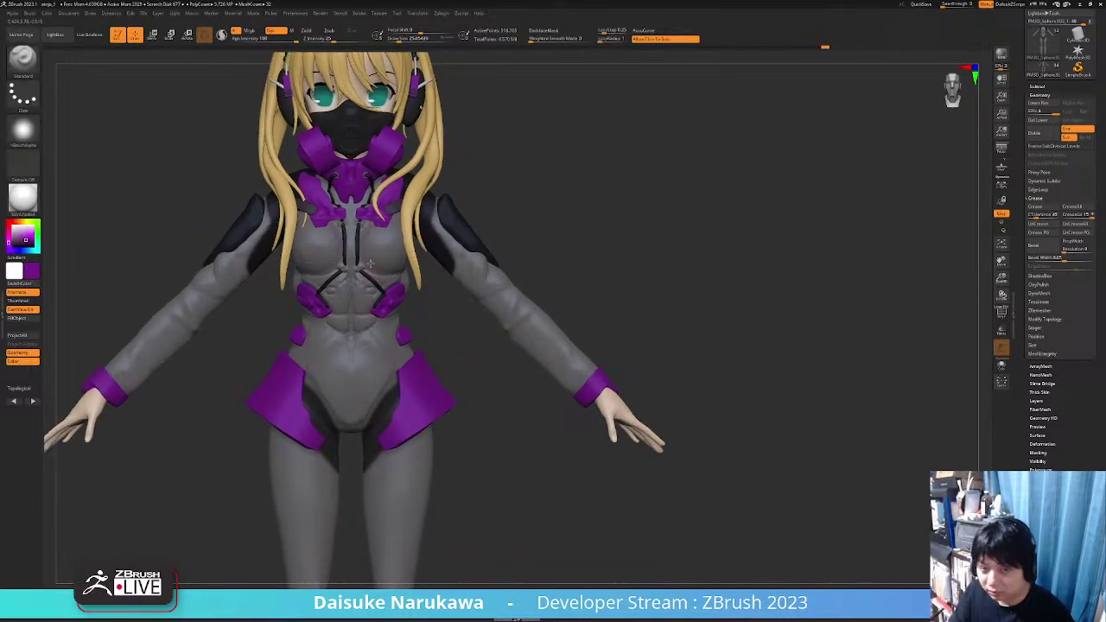
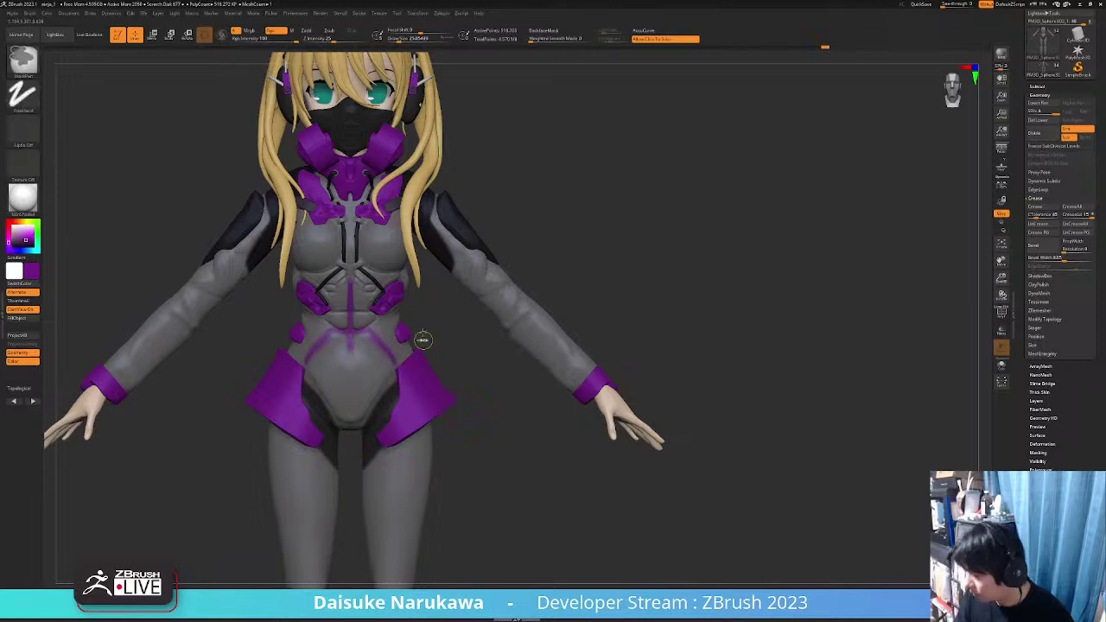
ctrl+right_drag(423, 338, 418, 285)
mouse_move(418, 285)
right_down()
mouse_move(368, 316)
mouse_move(439, 353)
mouse_move(426, 288)
right_up()
ctrl+right_drag(367, 354, 337, 288)
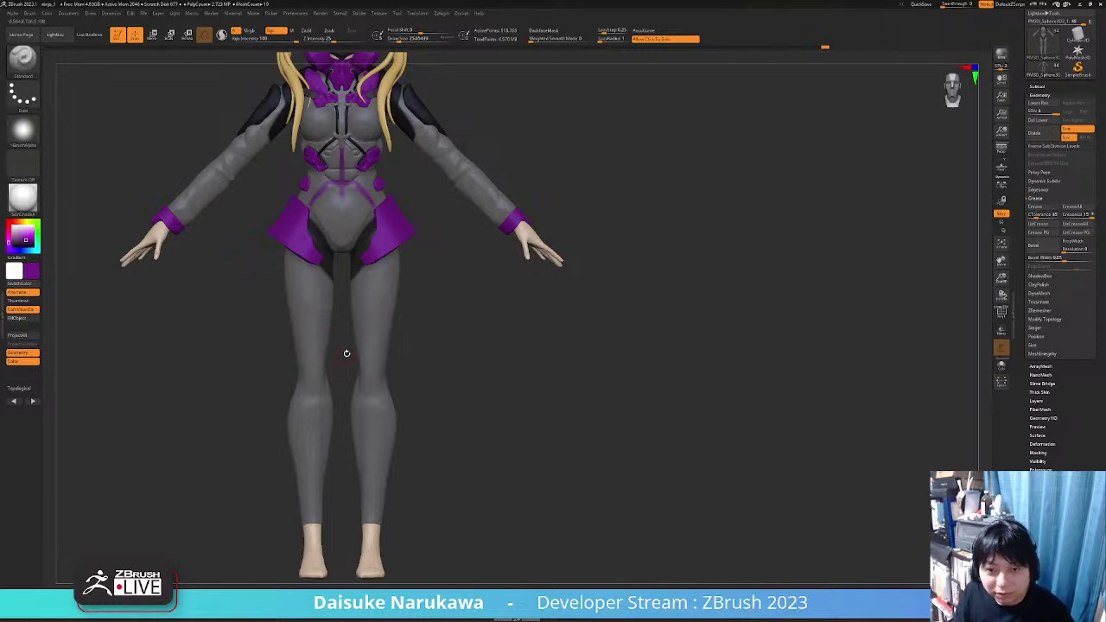
right_drag(345, 354, 223, 366)
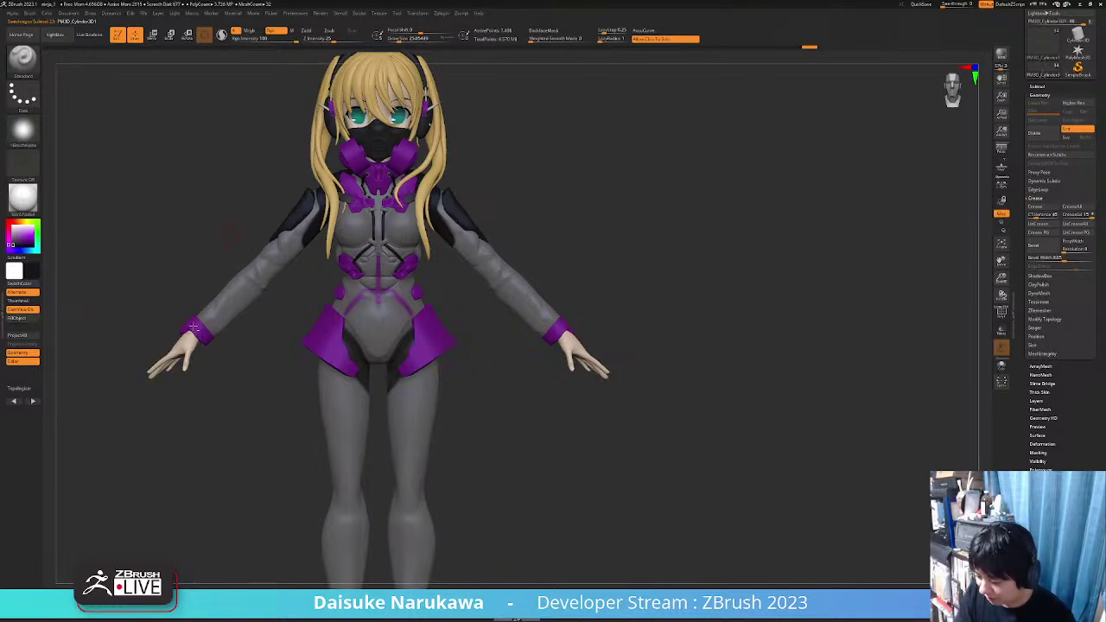
Fill the wrist cuffs with black, and use lasso masking on the body to fill only the hands with black
click(34, 318)
mouse_move(267, 373)
mouse_down()
mouse_move(322, 380)
mouse_move(296, 386)
mouse_move(299, 361)
mouse_move(291, 395)
mouse_move(302, 400)
mouse_move(284, 402)
mouse_move(311, 400)
mouse_move(267, 407)
mouse_move(231, 384)
mouse_up()
alt+click(178, 333)
mouse_move(99, 361)
ctrl+mouse_down()
mouse_move(193, 318)
mouse_move(216, 342)
mouse_move(131, 419)
ctrl+mouse_up()
ctrl+click(24, 62)
ctrl+click(99, 73)
ctrl+click(173, 383)
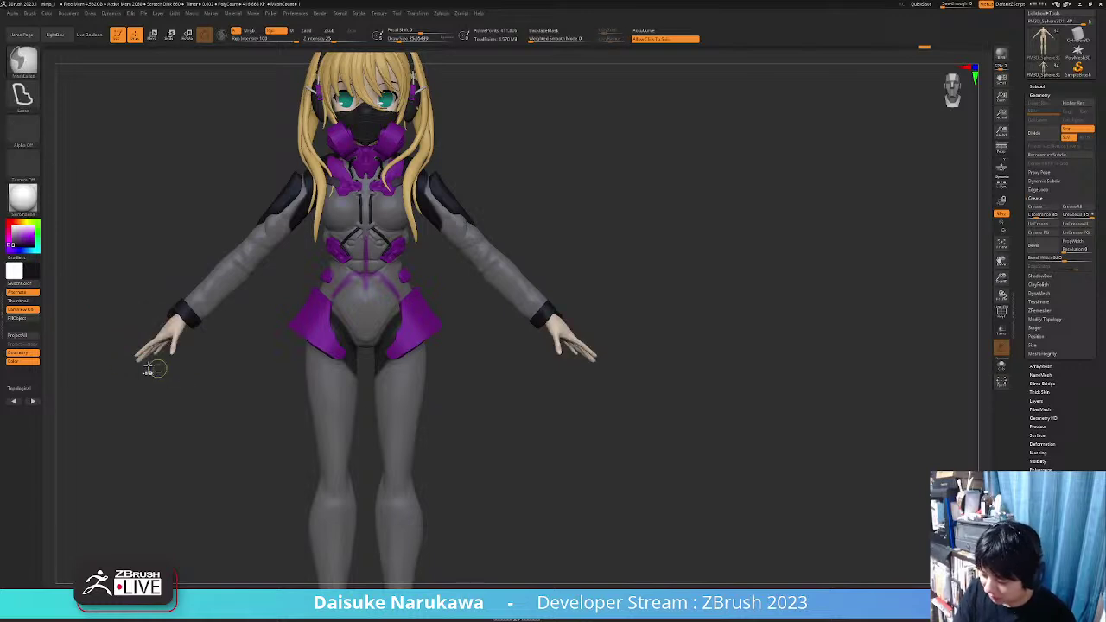
click(19, 318)
mouse_move(227, 376)
mouse_down()
mouse_move(235, 394)
mouse_move(241, 316)
mouse_up()
alt+drag(420, 374, 411, 334)
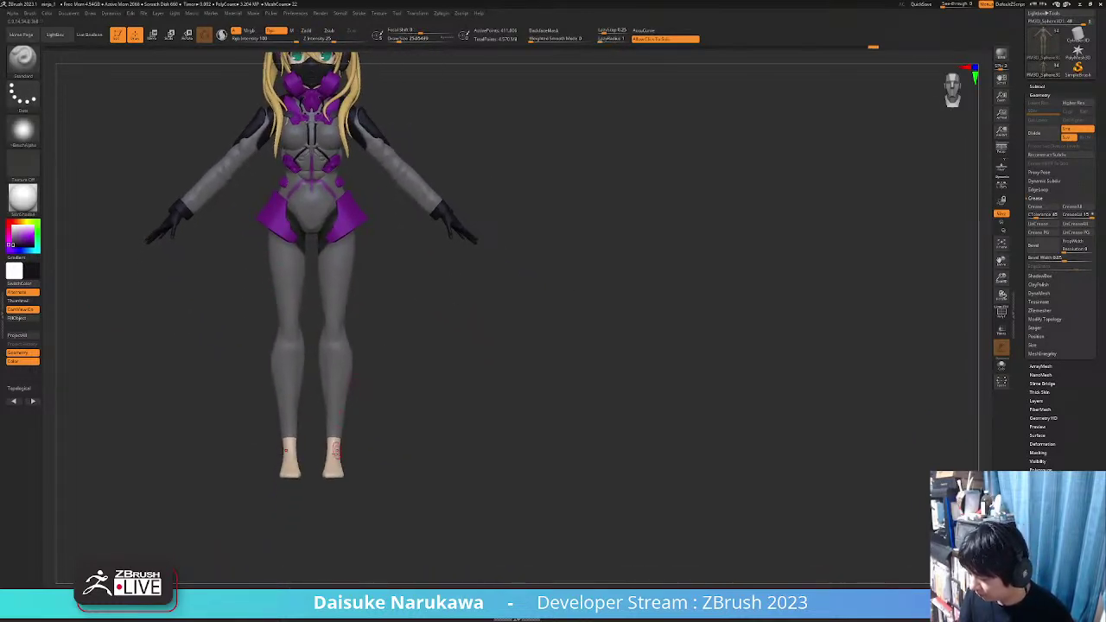
drag(349, 444, 350, 419)
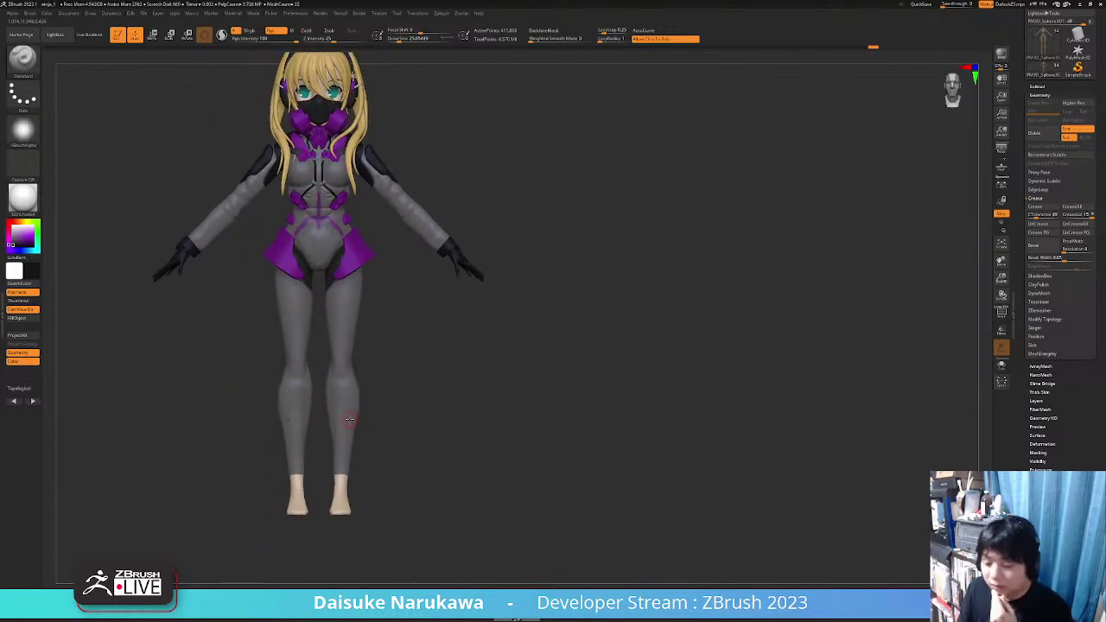
Select the bodysuit, switch to an enlarged ClayBuildup brush and smooth the sleeve folds on the forearms
ctrl+right_drag(345, 305, 344, 330)
alt+click(343, 301)
click(24, 60)
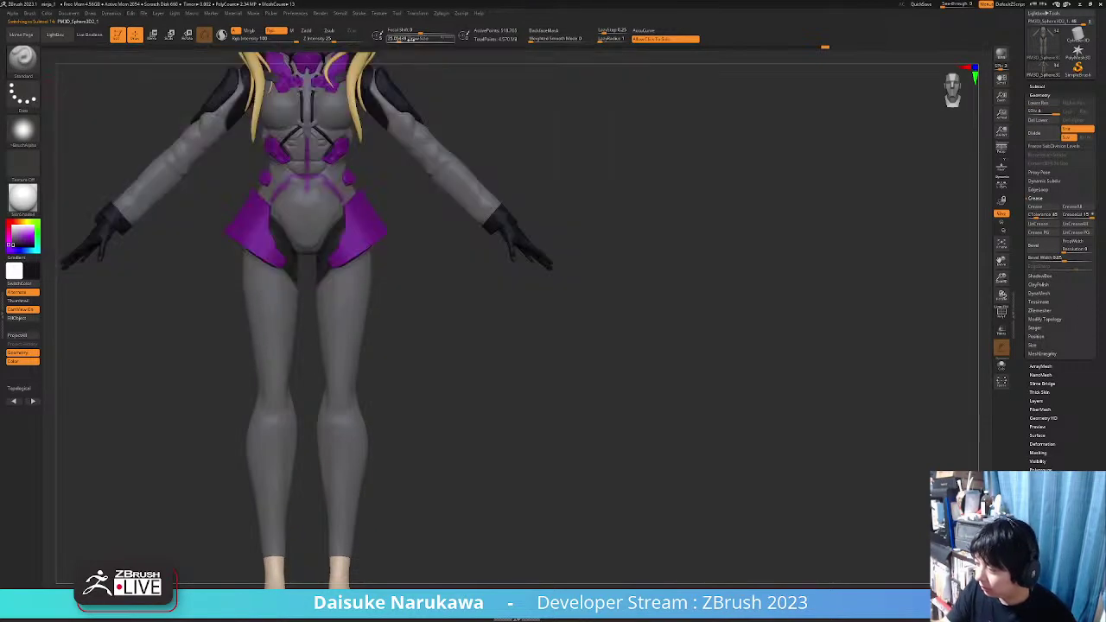
click(26, 62)
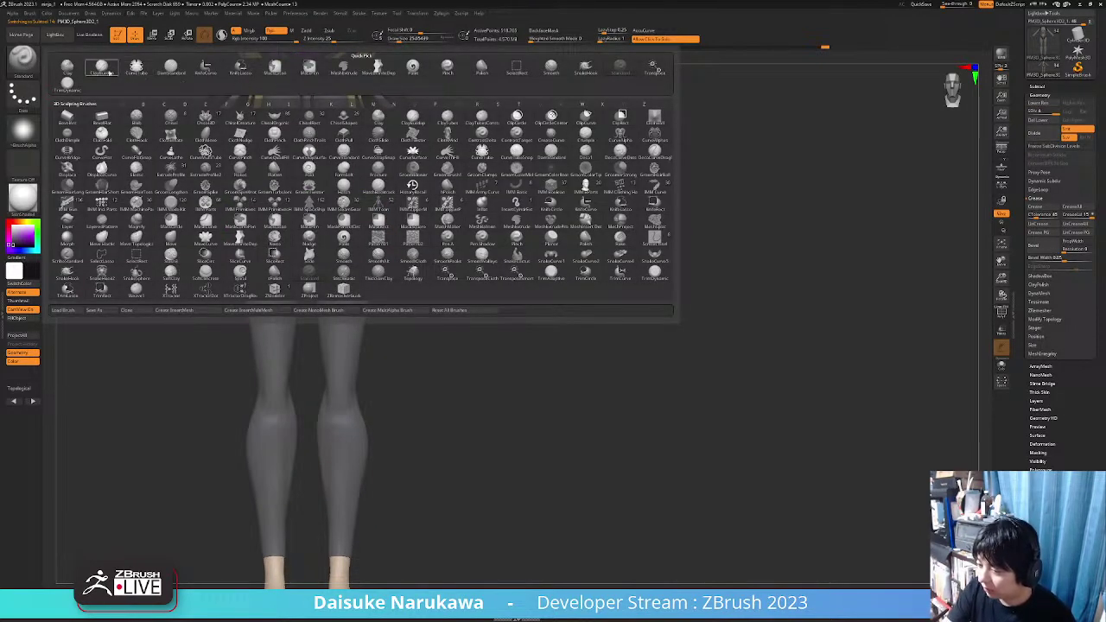
click(102, 69)
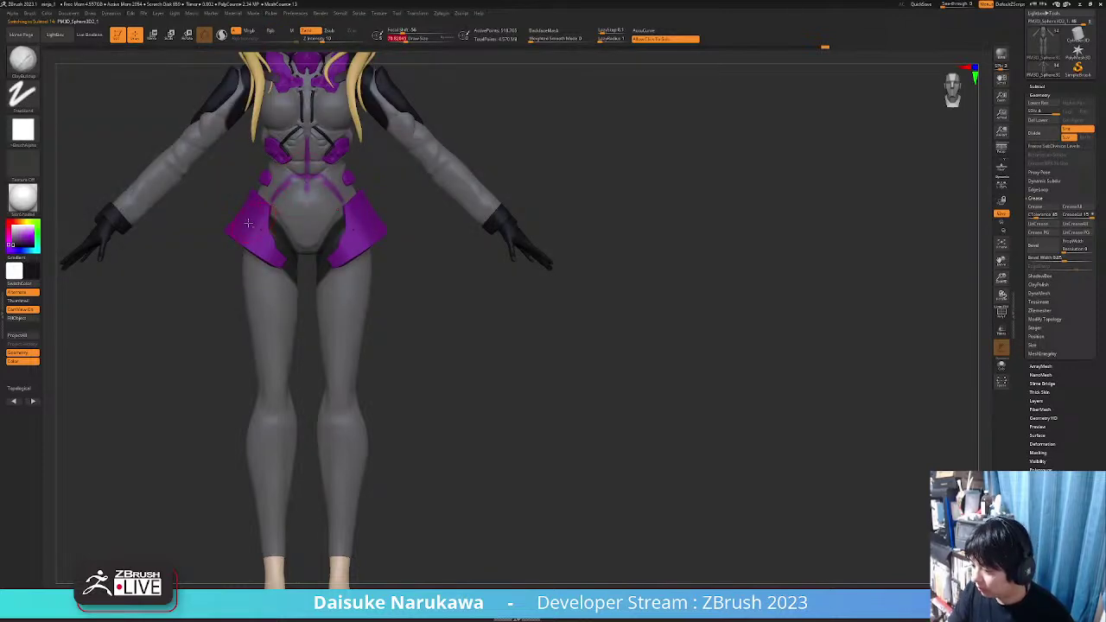
alt+right_drag(248, 223, 282, 327)
ctrl+right_drag(238, 248, 207, 259)
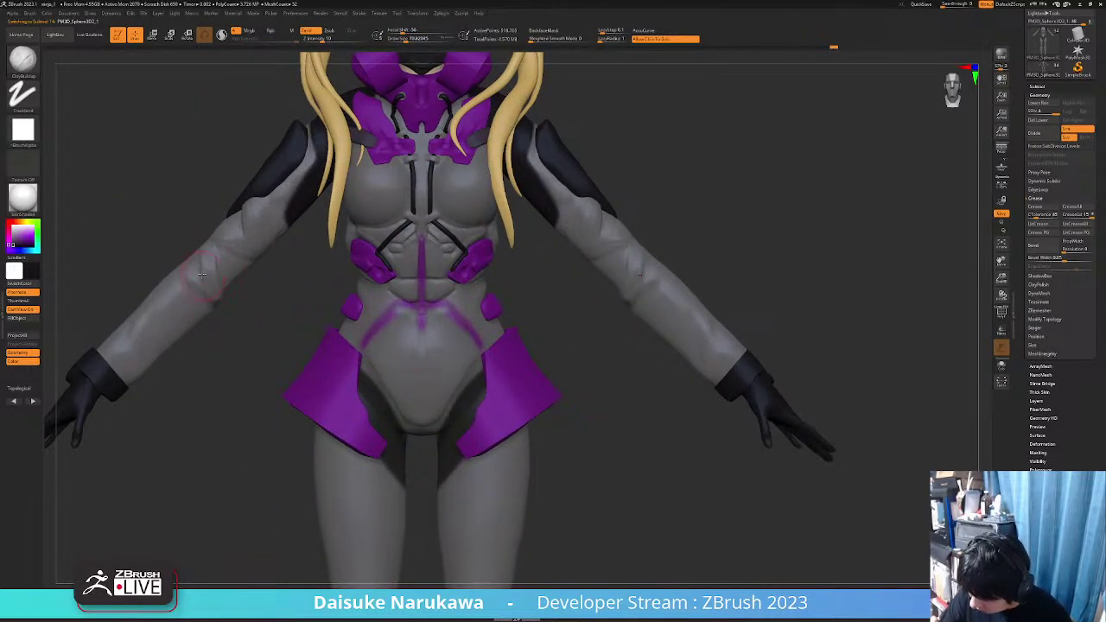
shift+drag(202, 274, 190, 279)
ctrl+right_drag(218, 276, 293, 278)
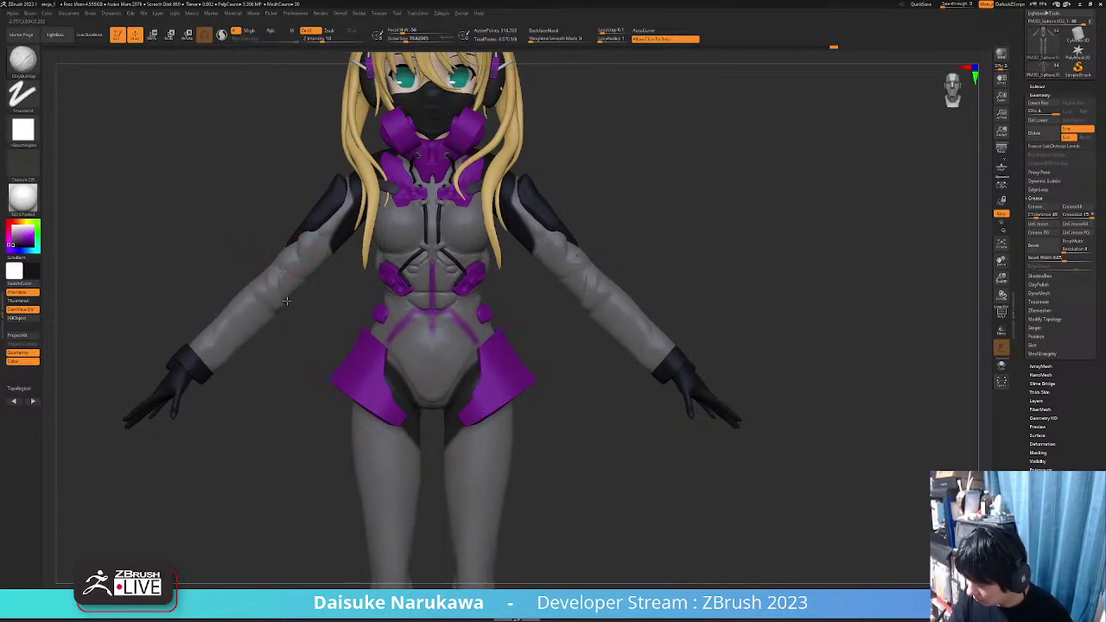
Examine the bodysuit from the side, back and front, and isolate it from the other parts
right_drag(311, 282, 198, 317)
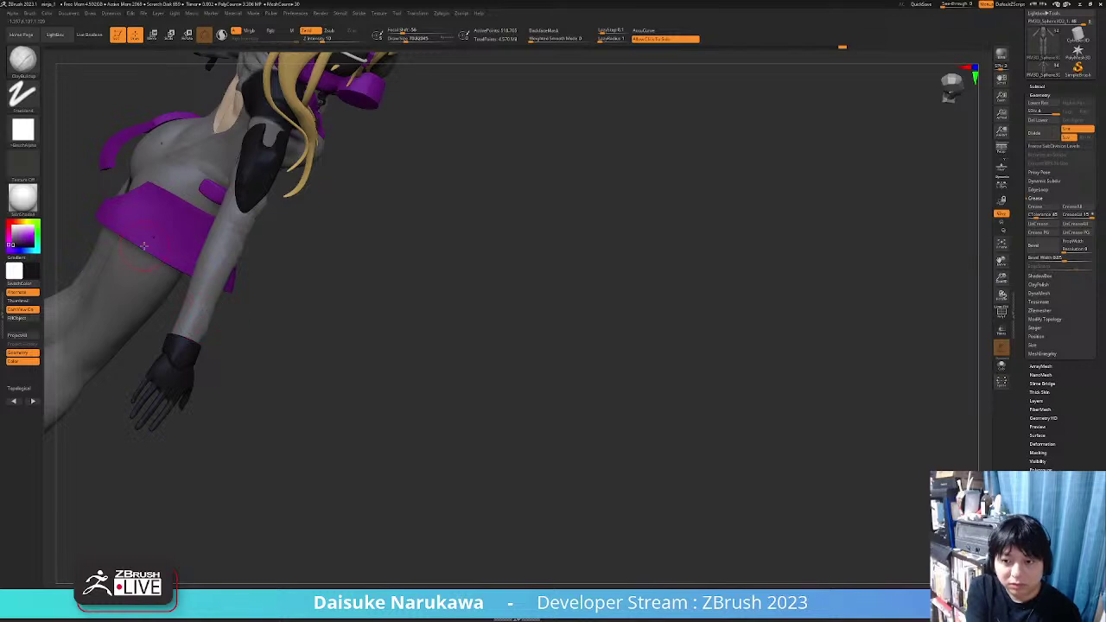
click(22, 199)
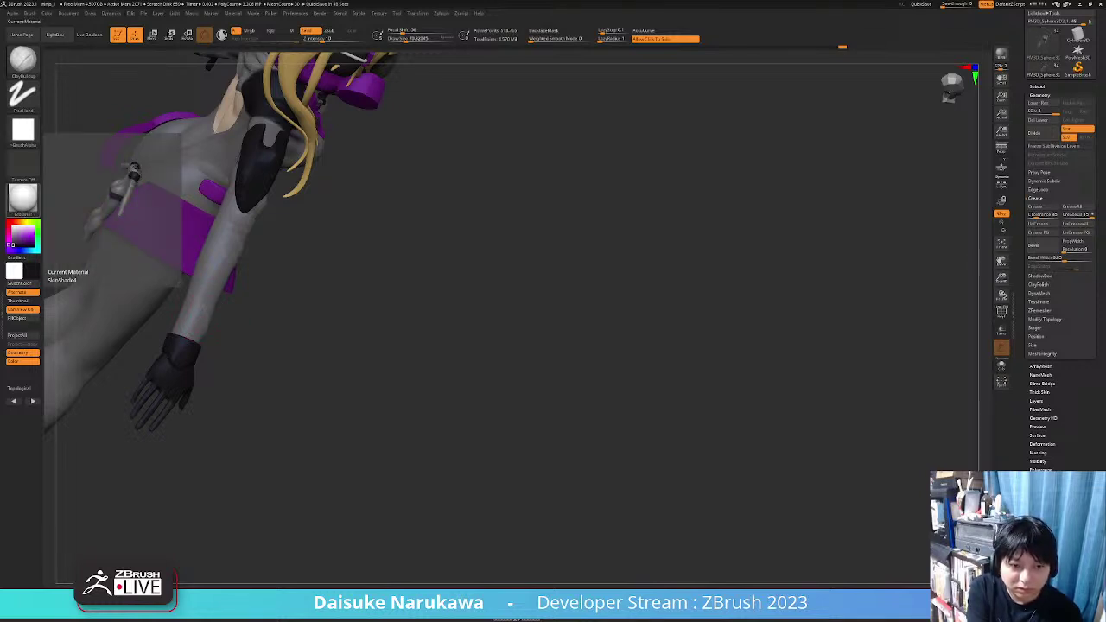
right_drag(197, 309, 277, 341)
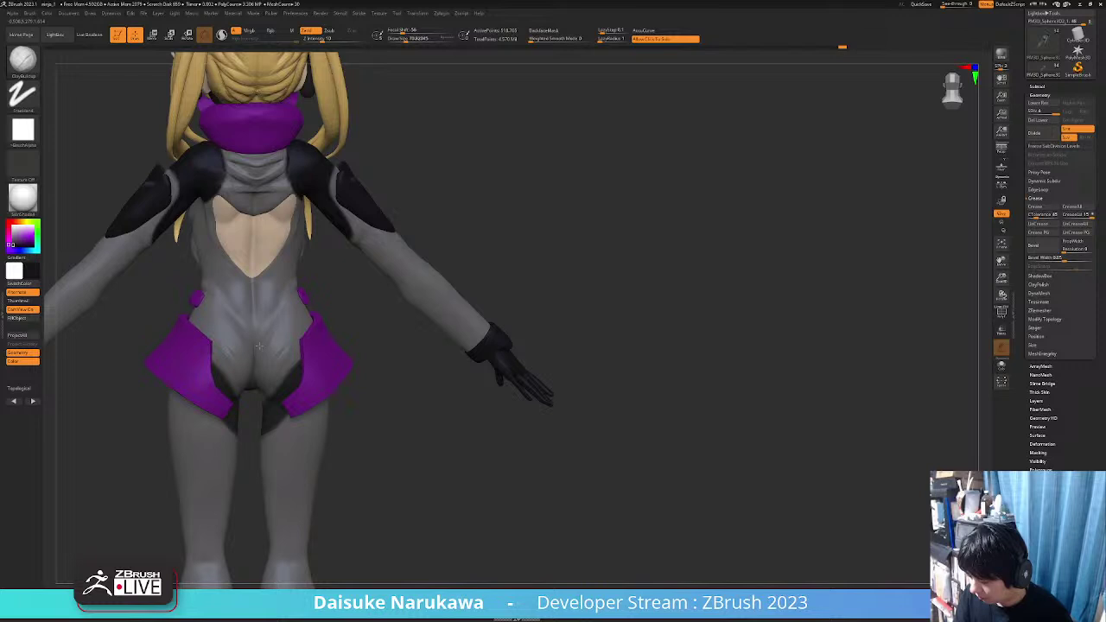
right_drag(305, 326, 377, 365)
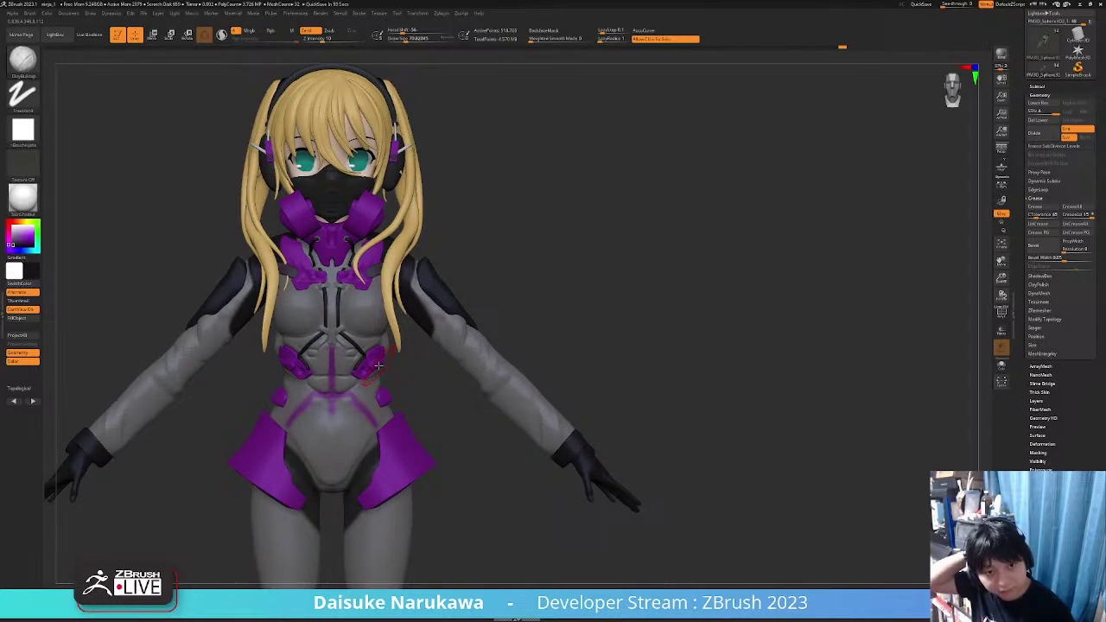
mouse_move(378, 365)
right_down()
mouse_move(413, 362)
mouse_move(380, 380)
right_up()
right_drag(268, 313, 299, 268)
key(alt+s)
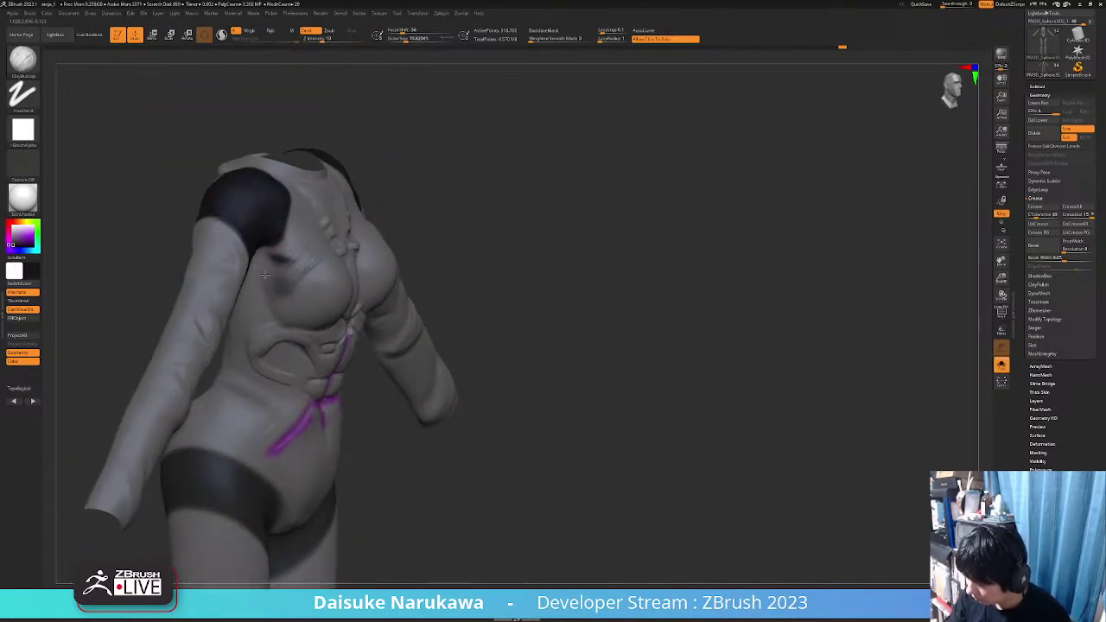
Carve a crease along the outer side of the chest below the armpit with the DamStandard brush and smooth the area around it
ctrl+right_drag(292, 262, 310, 240)
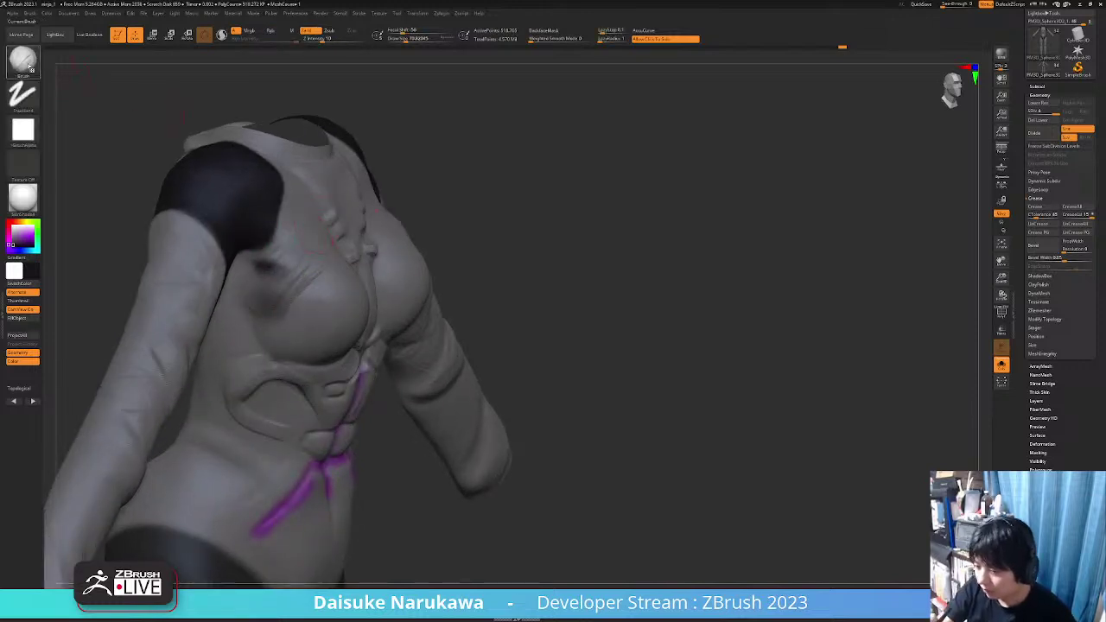
key(b)
key(d)
key(s)
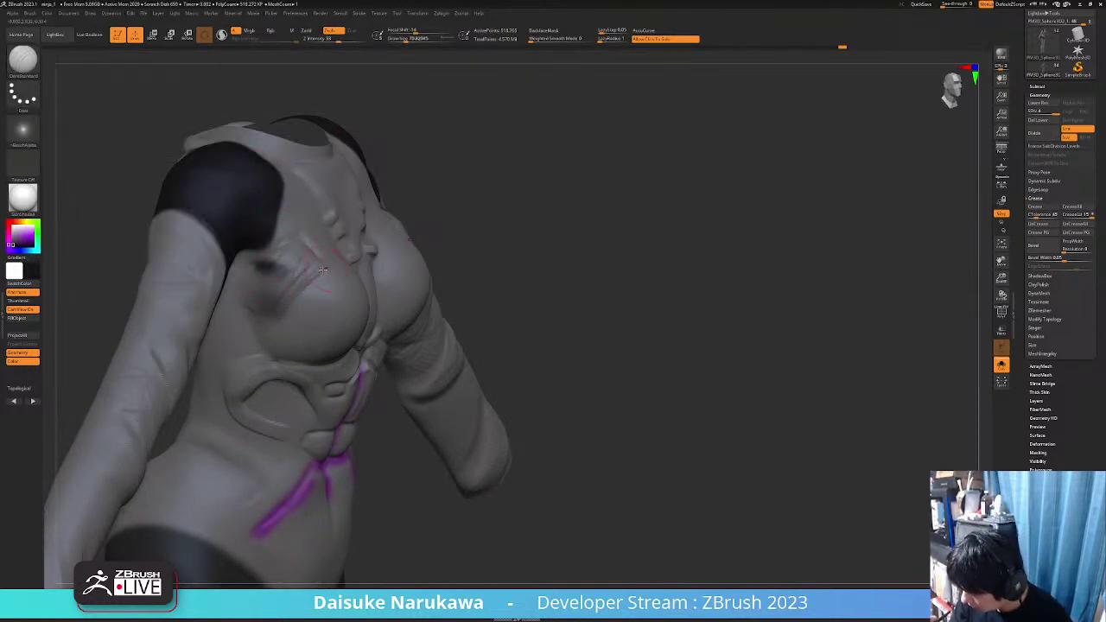
right_drag(301, 247, 307, 277)
key(shift)
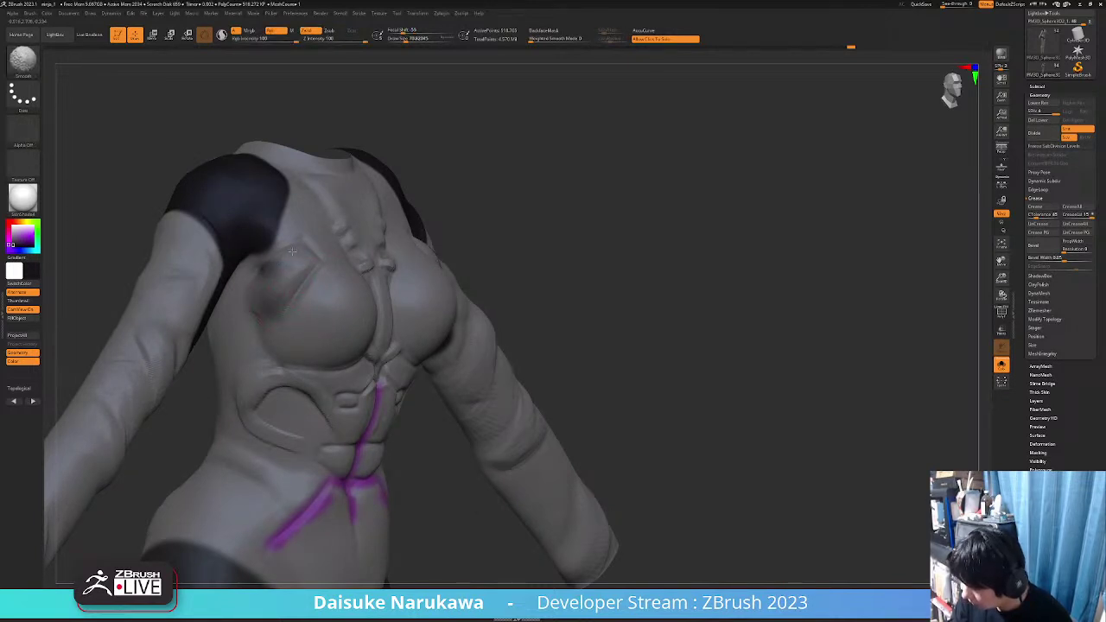
mouse_move(270, 291)
right_down()
mouse_move(240, 295)
mouse_move(257, 274)
mouse_move(250, 291)
right_up()
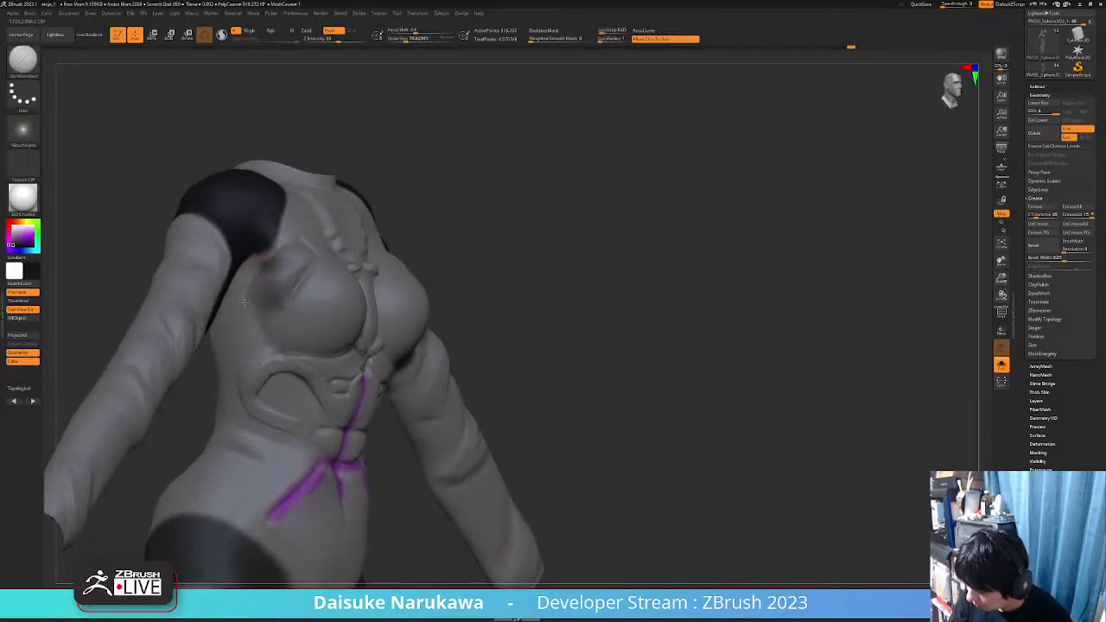
mouse_move(314, 266)
right_down()
mouse_move(271, 284)
mouse_move(366, 352)
right_up()
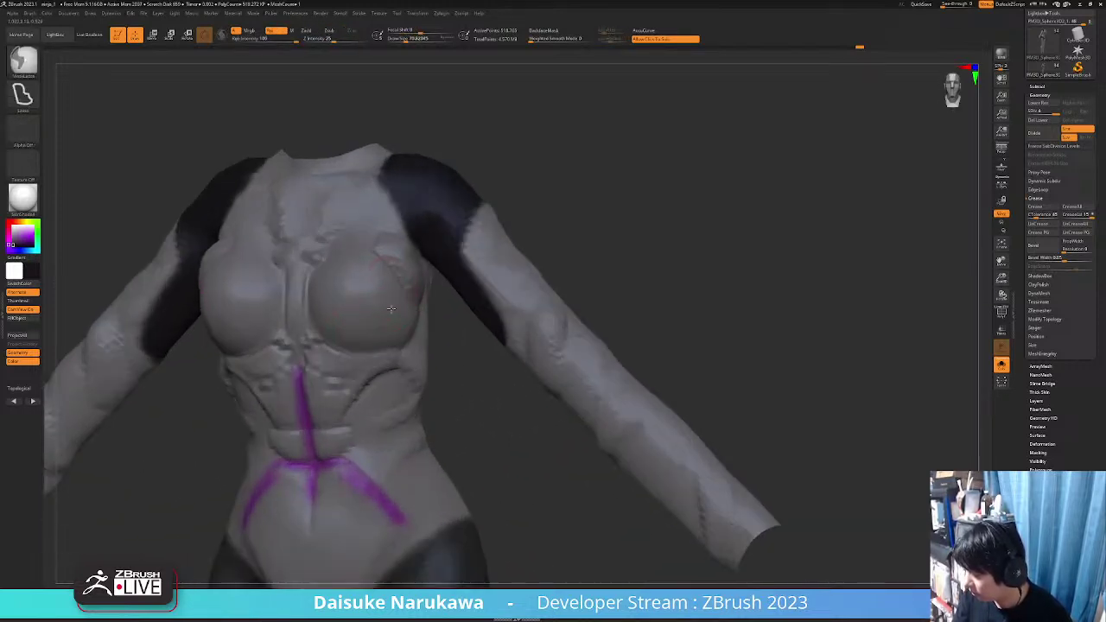
Flatten the outer upper chest beside the armpit with the TrimDynamic brush and bring the other parts back into view
click(23, 62)
key(d)
mouse_move(450, 270)
right_down()
mouse_move(423, 273)
mouse_move(386, 254)
right_up()
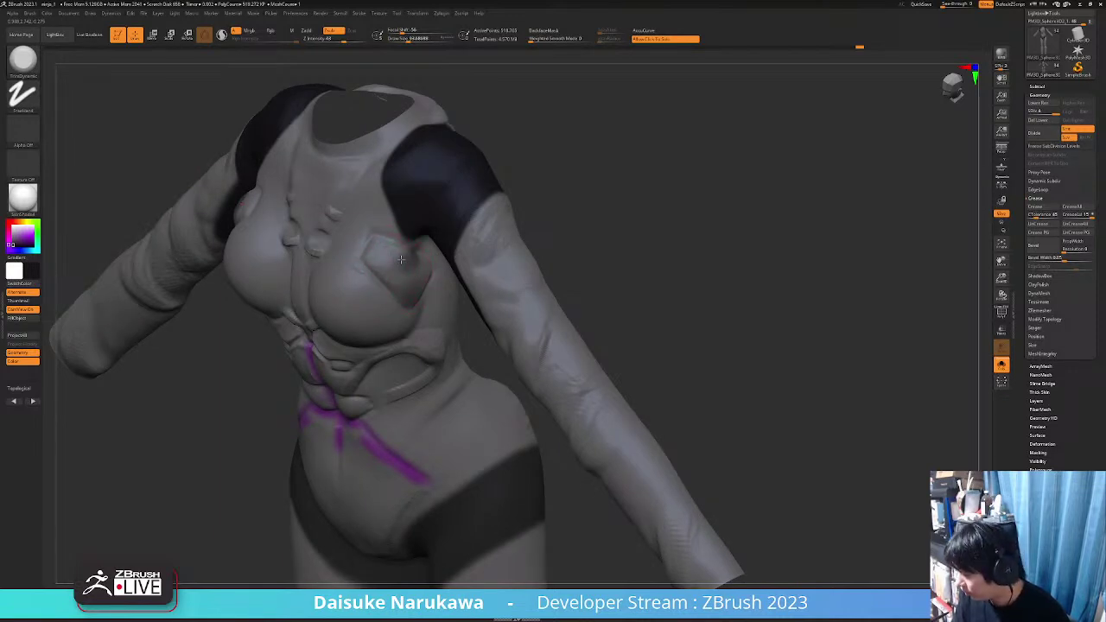
mouse_move(422, 283)
right_down()
mouse_move(413, 277)
mouse_move(424, 242)
mouse_move(404, 284)
mouse_move(437, 271)
mouse_move(452, 235)
right_up()
click(597, 231)
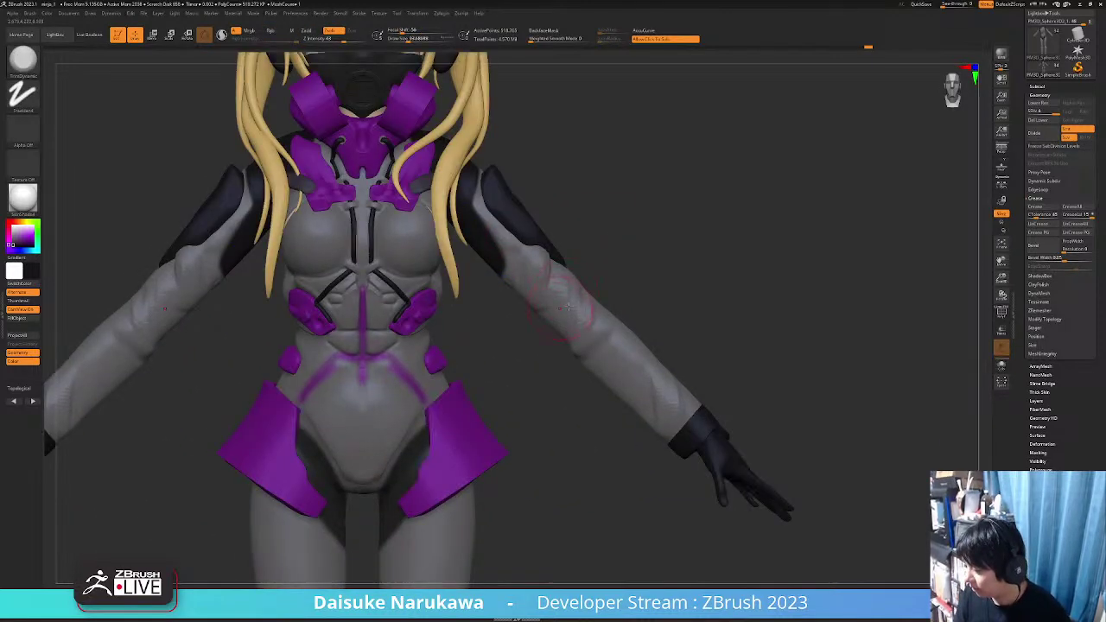
Build up soft folds on the bodysuit's flanks below the armpits and around the back with the ClayBuildup brush
right_drag(536, 303, 527, 338)
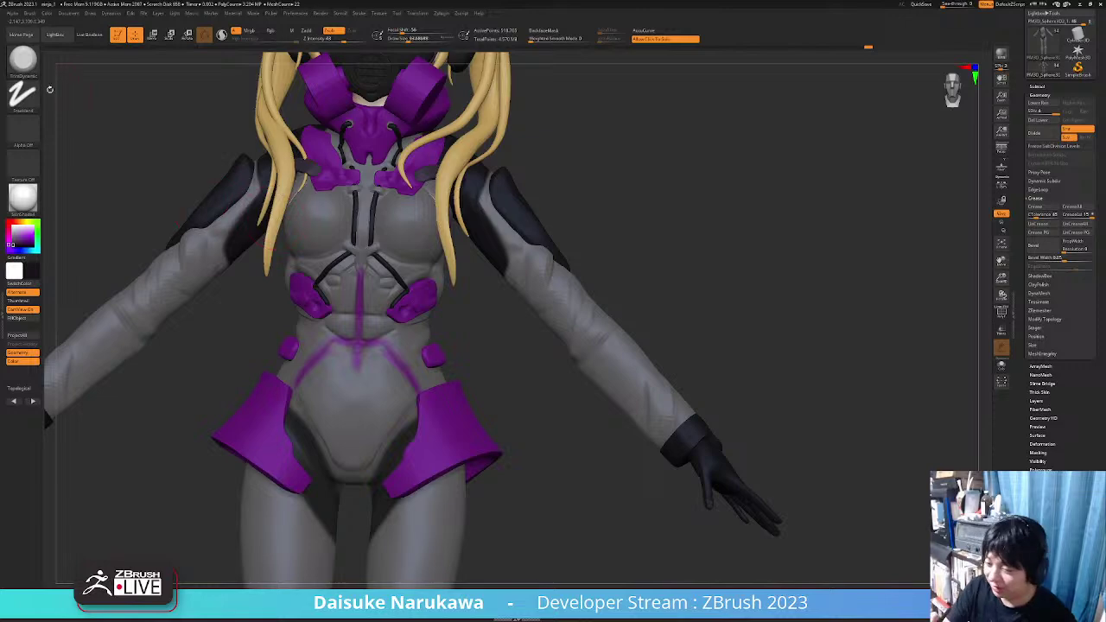
key(b)
click(108, 74)
right_drag(304, 242, 368, 240)
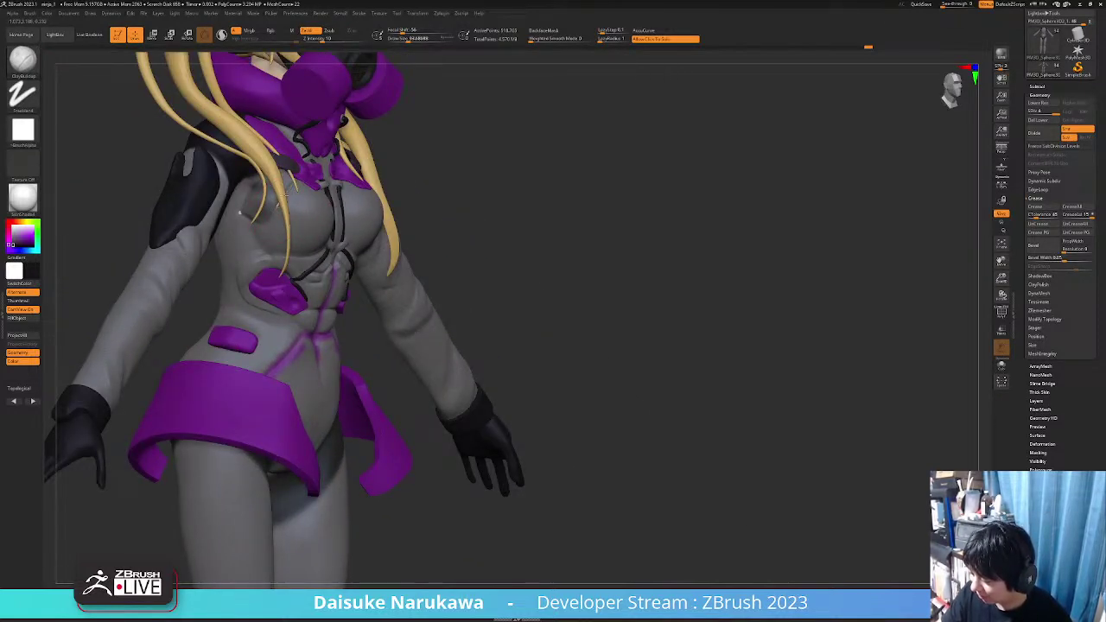
mouse_move(238, 217)
right_down()
mouse_move(321, 300)
mouse_move(439, 264)
mouse_move(419, 319)
mouse_move(406, 316)
mouse_move(432, 315)
mouse_move(402, 311)
mouse_move(399, 286)
right_up()
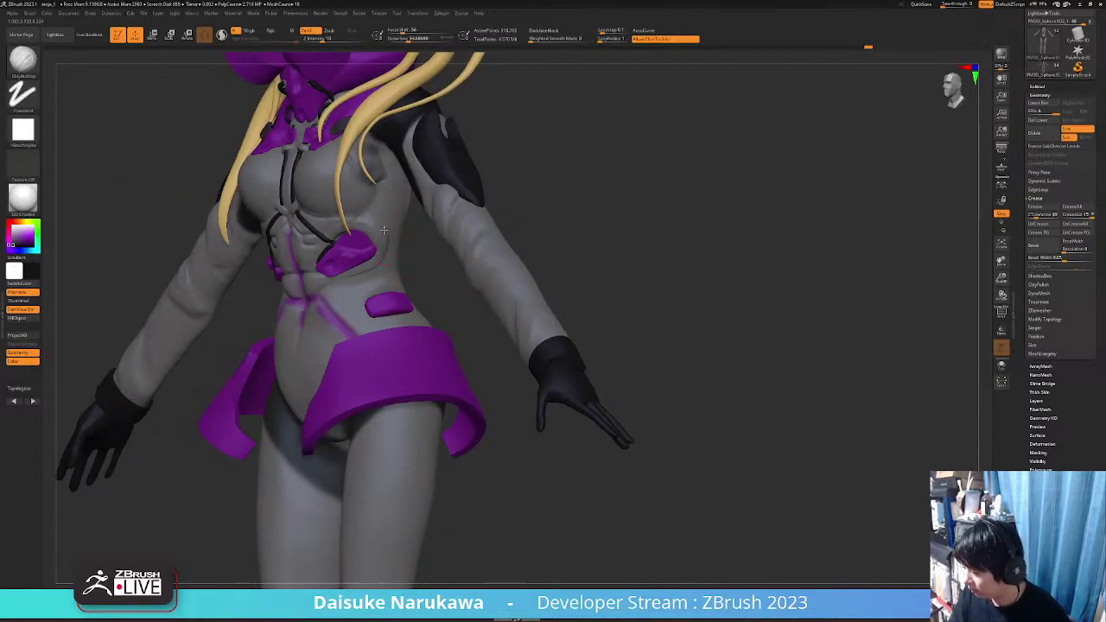
mouse_move(395, 238)
right_down()
mouse_move(424, 253)
mouse_move(418, 236)
mouse_move(459, 241)
mouse_move(471, 268)
right_up()
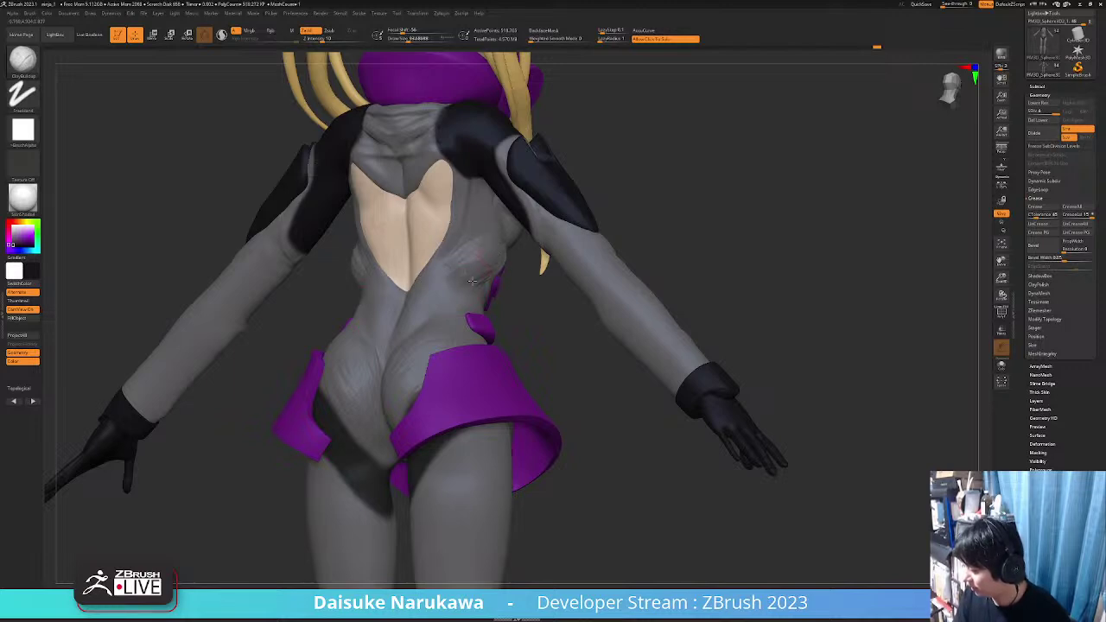
mouse_move(498, 253)
right_down()
mouse_move(460, 278)
mouse_move(406, 279)
mouse_move(443, 284)
mouse_move(367, 218)
right_up()
alt+right_drag(462, 283, 428, 275)
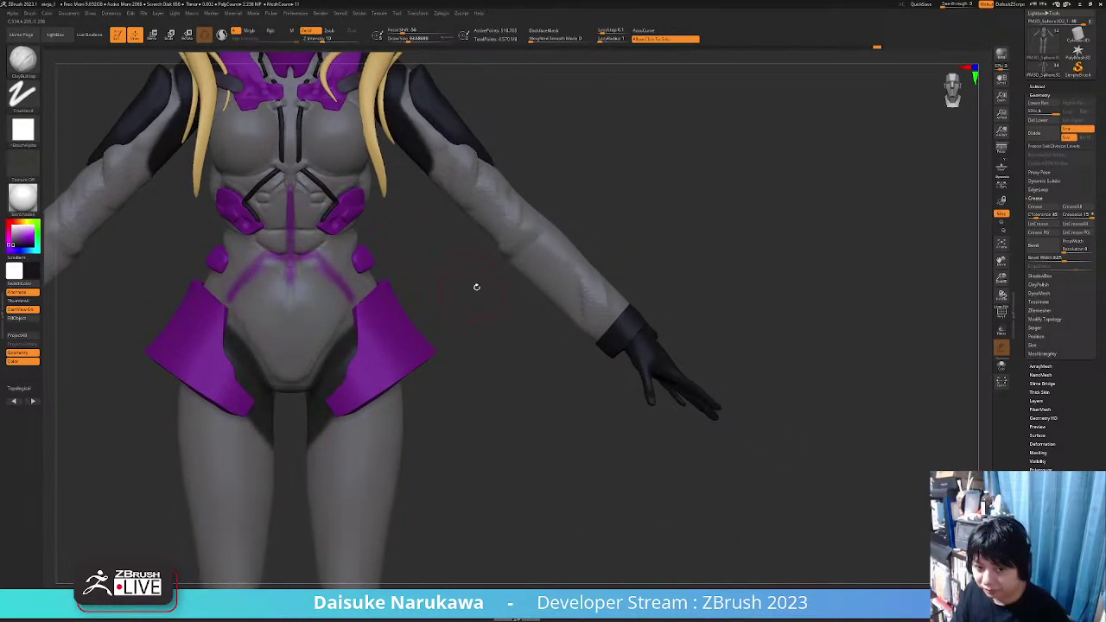
Switch to the DamStandard brush, adjust its draw size and carve fold creases along both sleeves from elbow to forearm
click(479, 286)
alt+right_drag(479, 304, 456, 306)
click(457, 306)
ctrl+right_drag(527, 253, 488, 247)
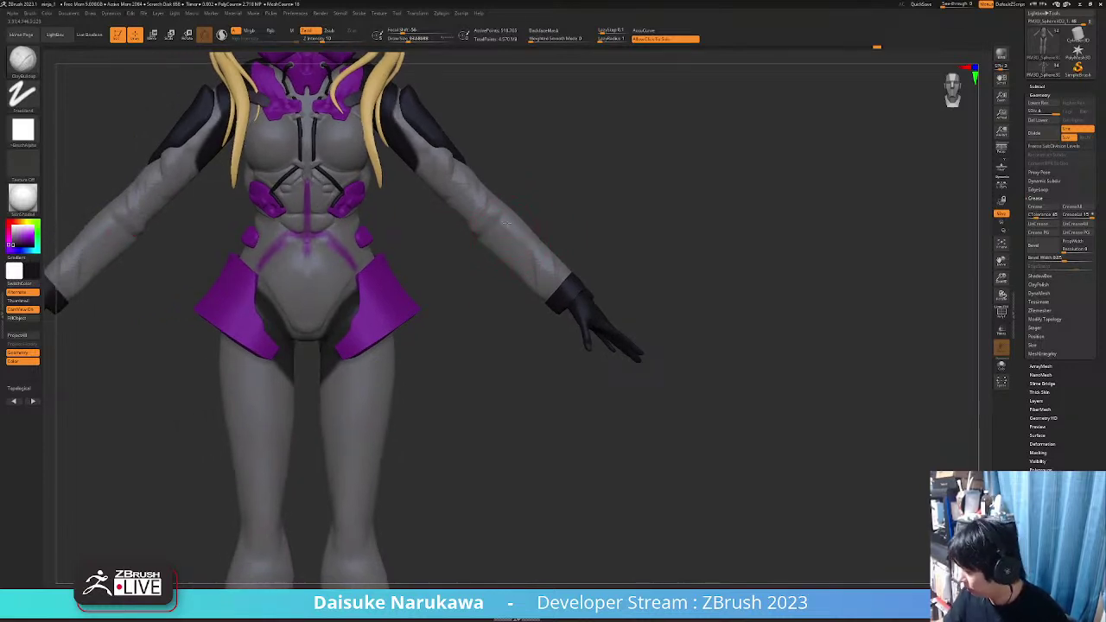
alt+right_drag(488, 246, 478, 272)
ctrl+right_drag(553, 302, 535, 283)
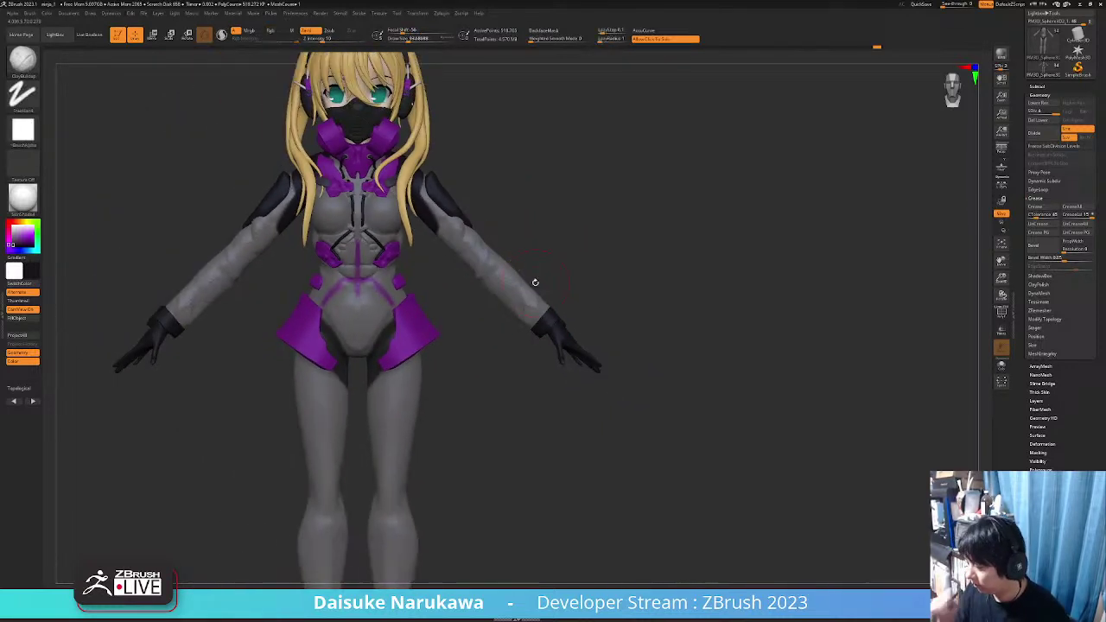
click(24, 64)
click(97, 80)
click(399, 39)
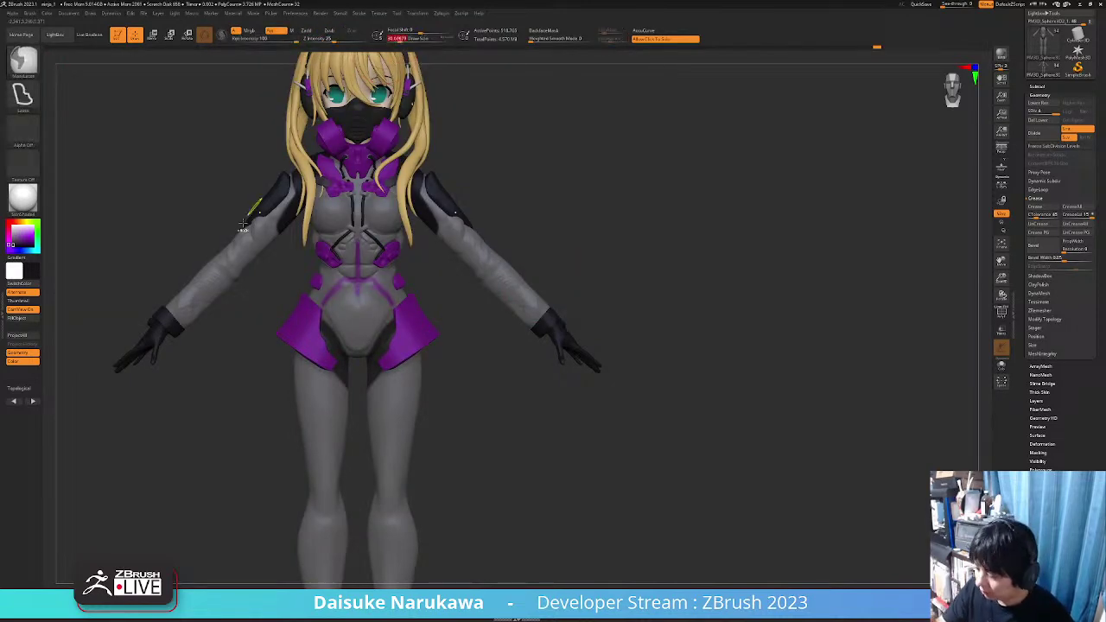
mouse_move(242, 235)
ctrl+right_down()
mouse_move(232, 259)
mouse_move(242, 273)
ctrl+right_up()
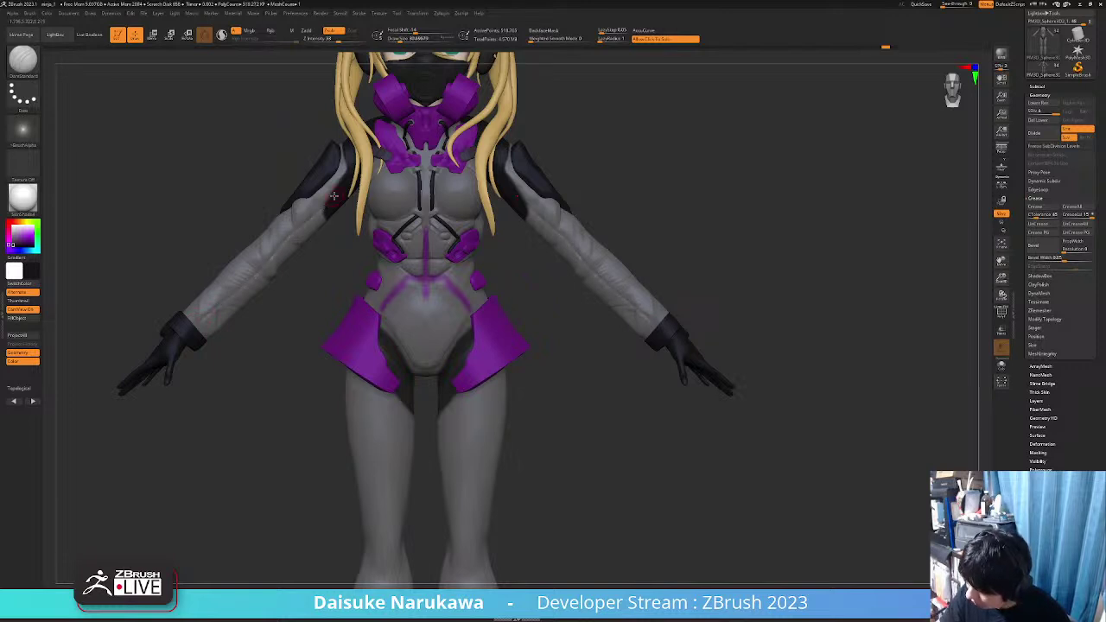
right_drag(321, 207, 285, 240)
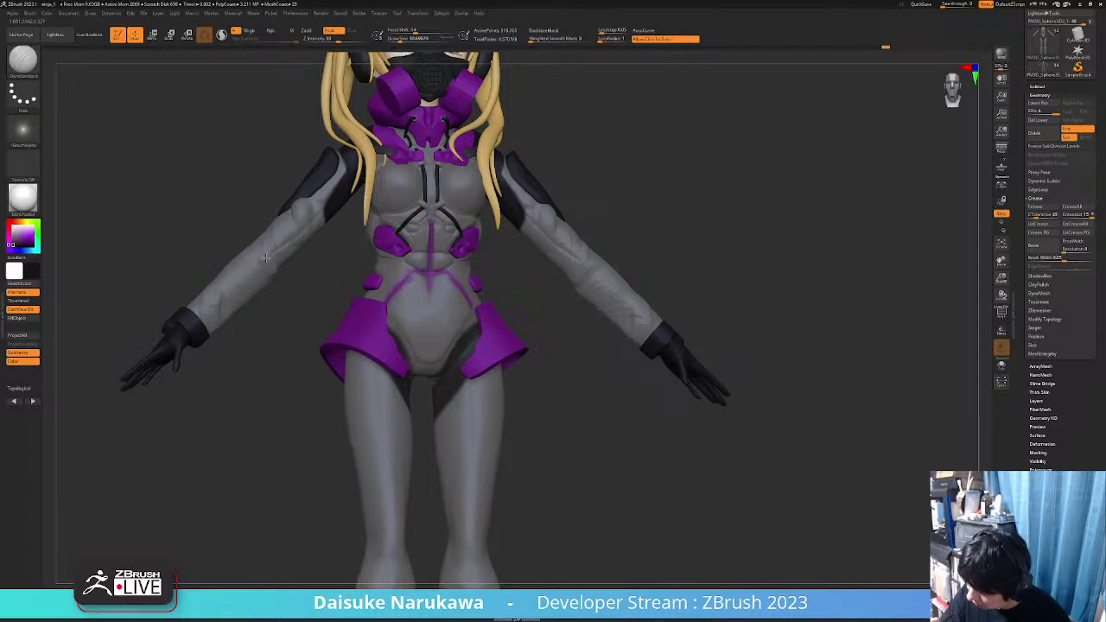
right_drag(199, 321, 275, 255)
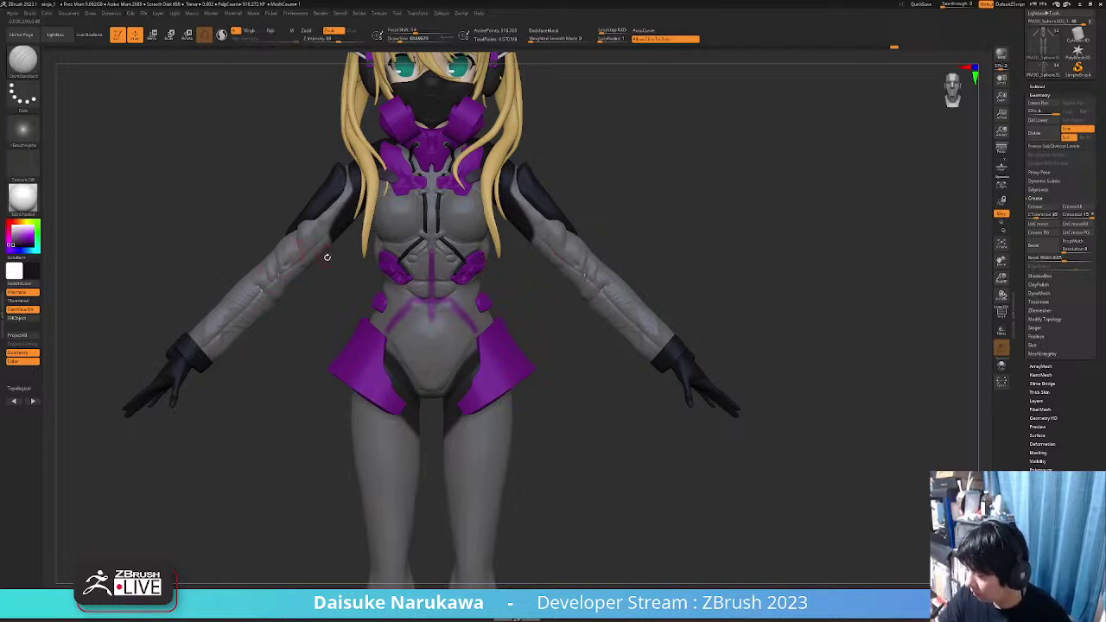
mouse_move(326, 257)
ctrl+right_down()
mouse_move(354, 208)
mouse_move(432, 398)
mouse_move(468, 407)
mouse_move(434, 421)
mouse_move(437, 371)
mouse_move(429, 400)
mouse_move(403, 235)
mouse_move(385, 238)
mouse_move(379, 271)
ctrl+right_up()
Select the purple hip armour and subdivide it to level 5
alt+click(403, 235)
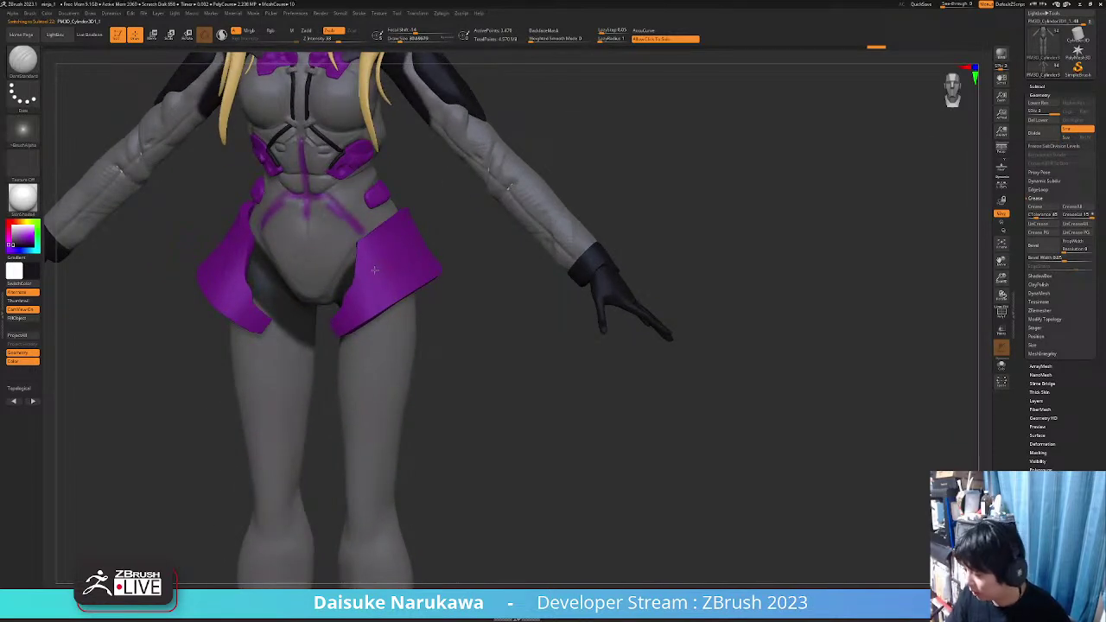
key(ctrl)
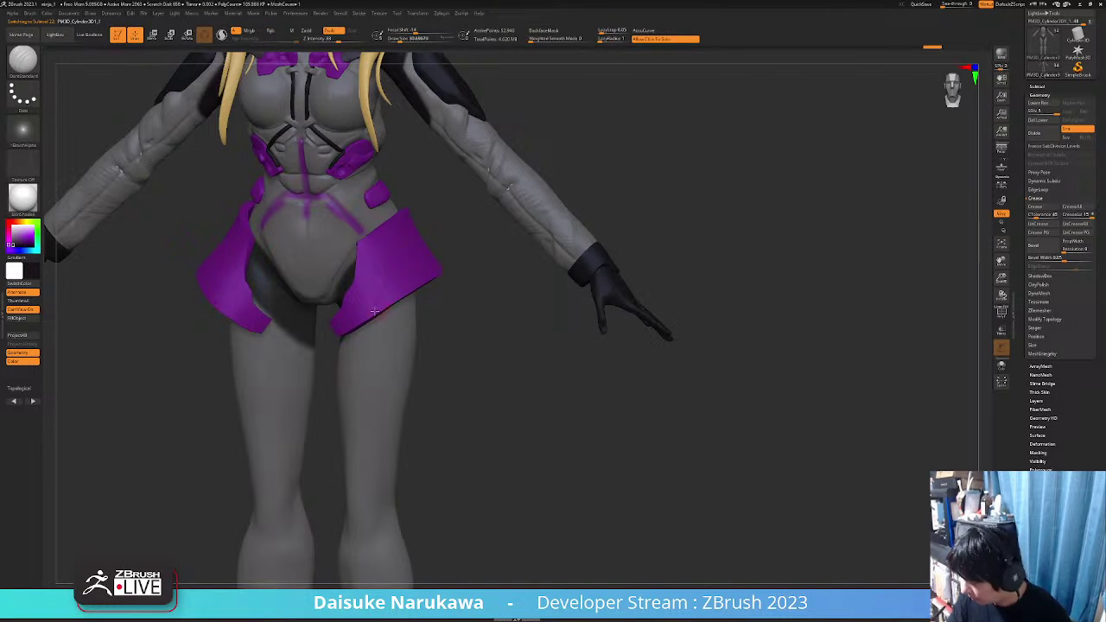
drag(733, 255, 738, 242)
key(ctrl+z)
Turn on dynamic subdivision for the hip armour, delete its higher subdivision levels, apply the dynamic result and raise it to level 4
click(1050, 111)
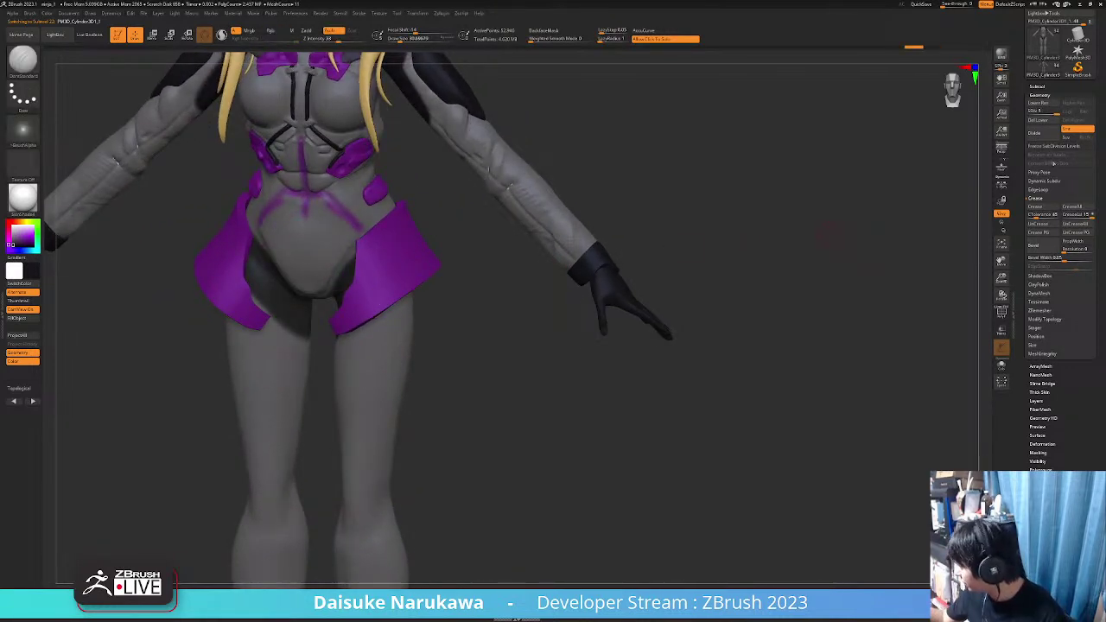
click(1044, 181)
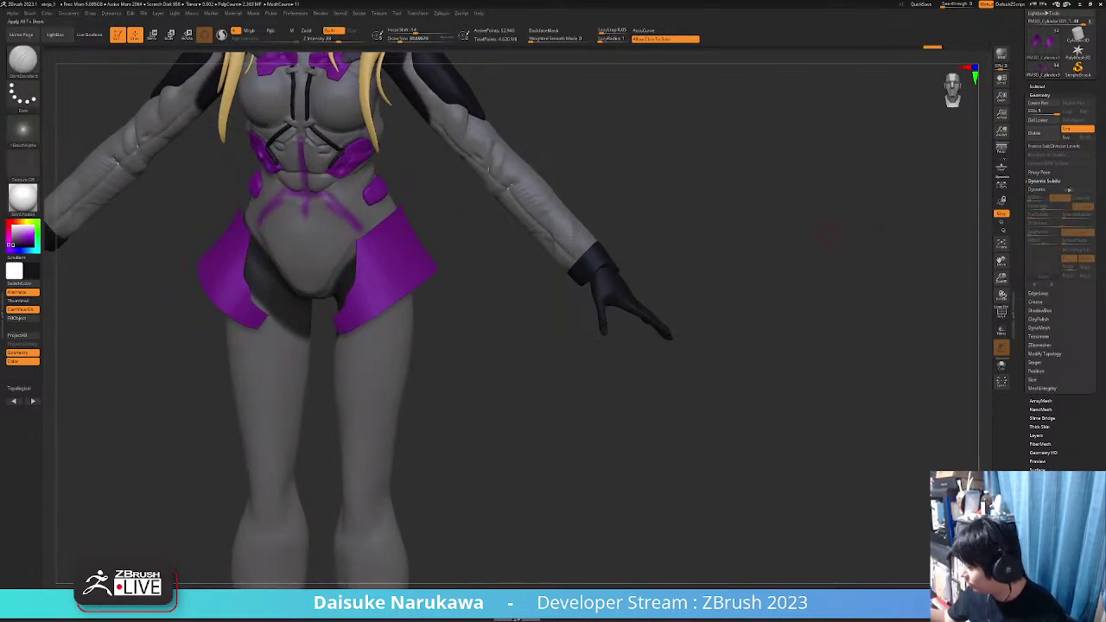
click(1048, 189)
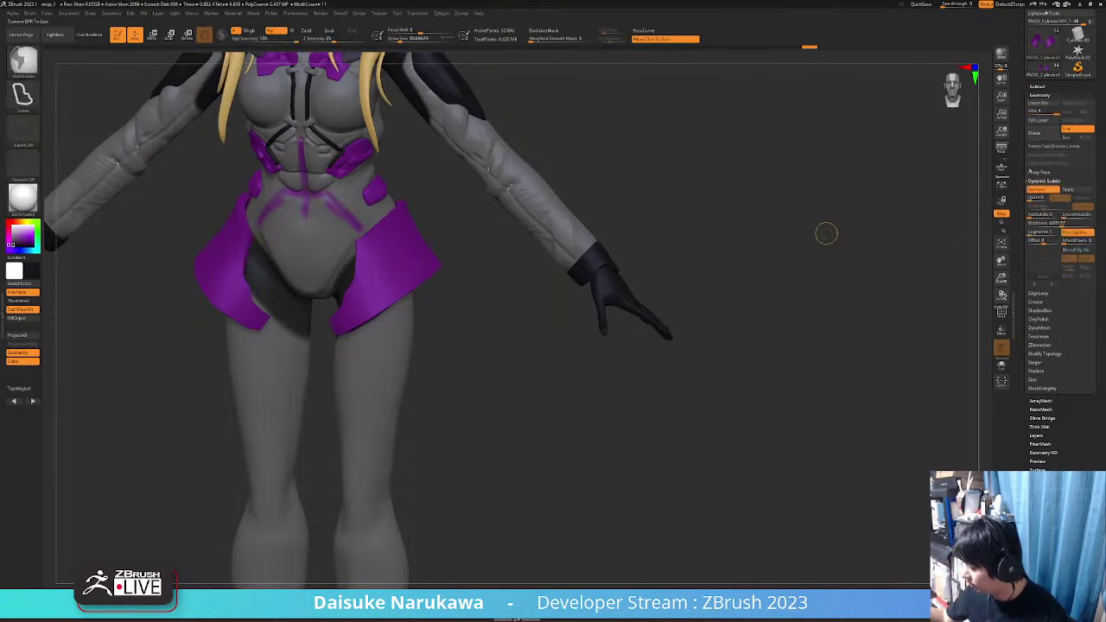
key(ctrl+z)
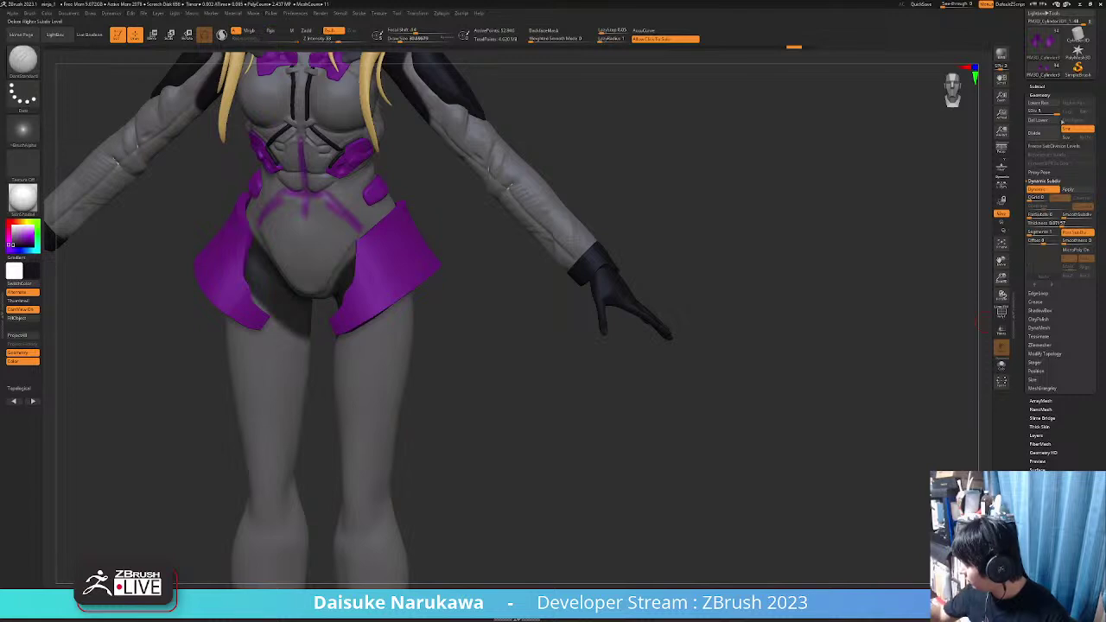
click(1050, 120)
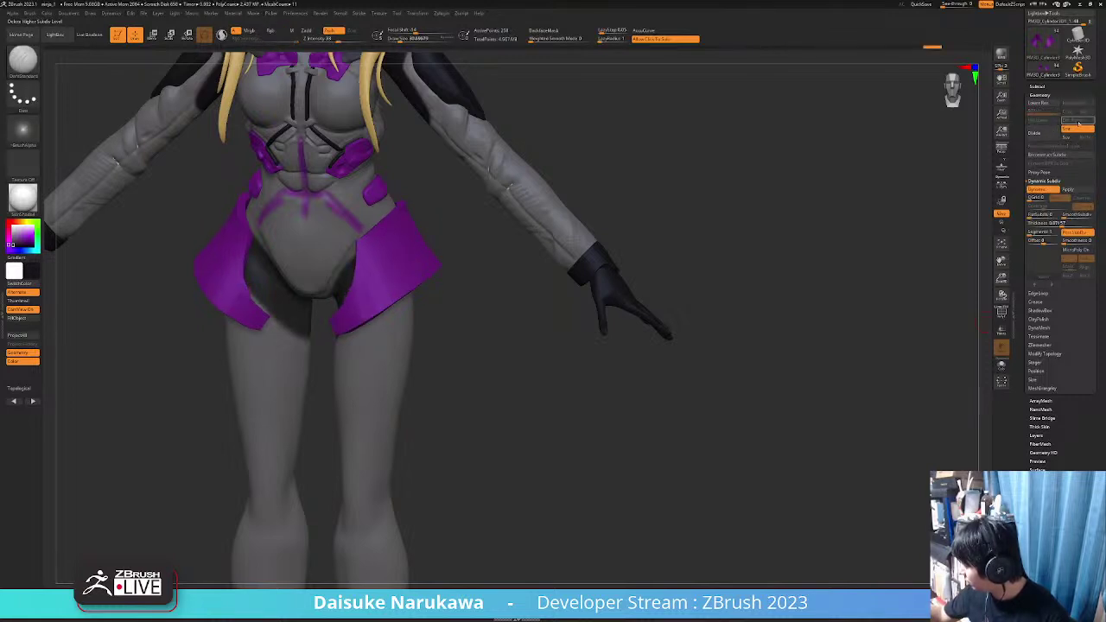
click(1069, 190)
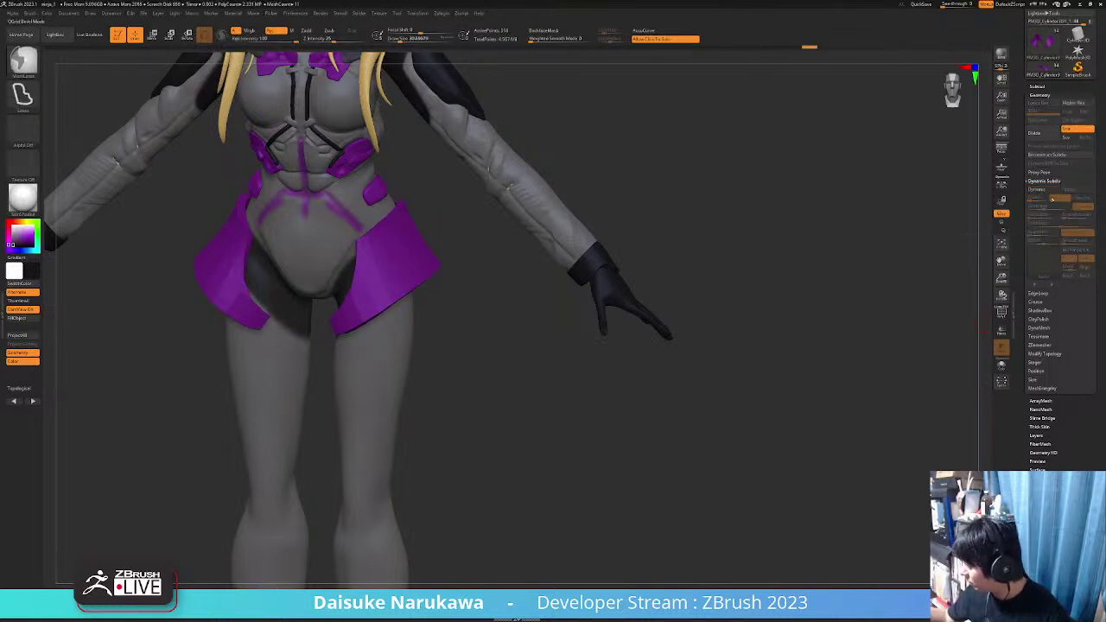
drag(437, 353, 368, 186)
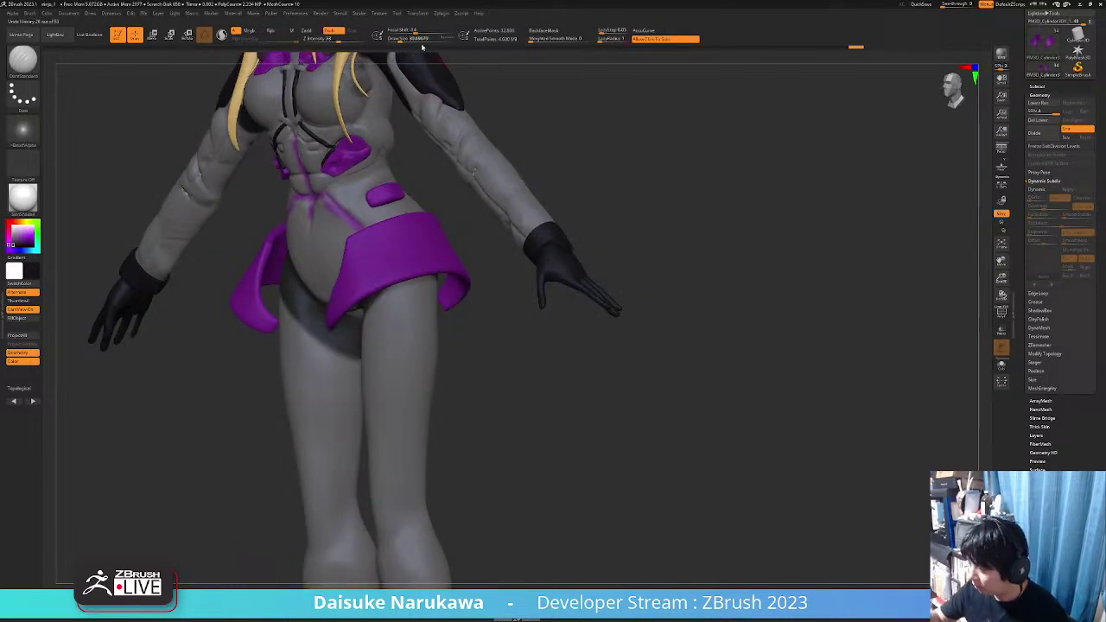
Resize the DamStandard brush and press a small round dent into the front of each hip armour plate
mouse_move(363, 178)
ctrl+right_down()
mouse_move(354, 247)
mouse_move(424, 258)
ctrl+right_up()
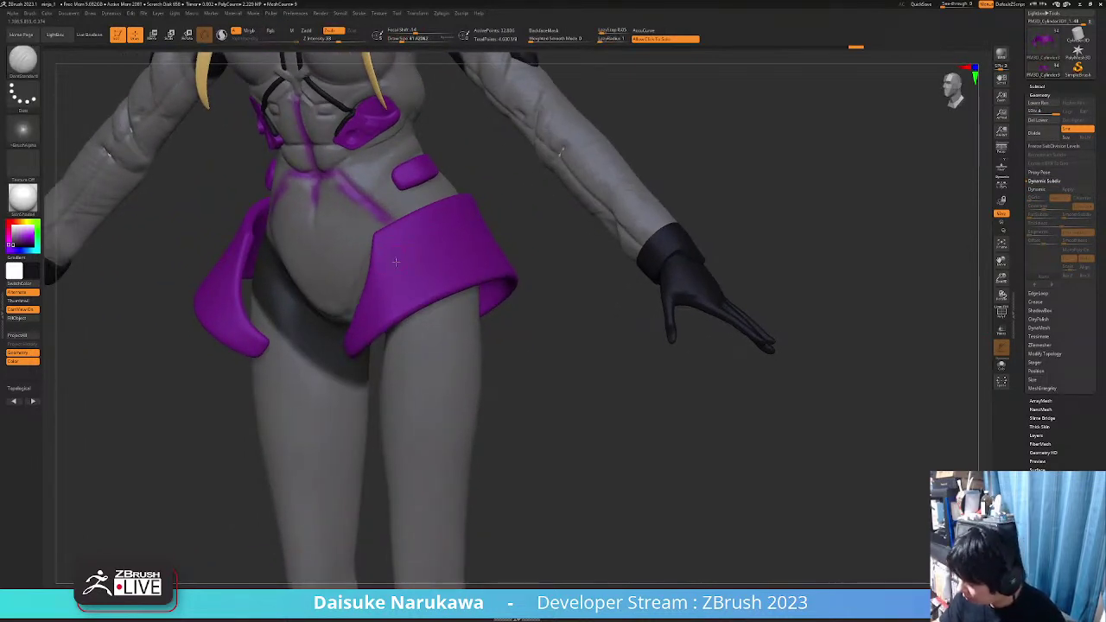
click(396, 260)
key(ctrl+z)
drag(397, 259, 395, 261)
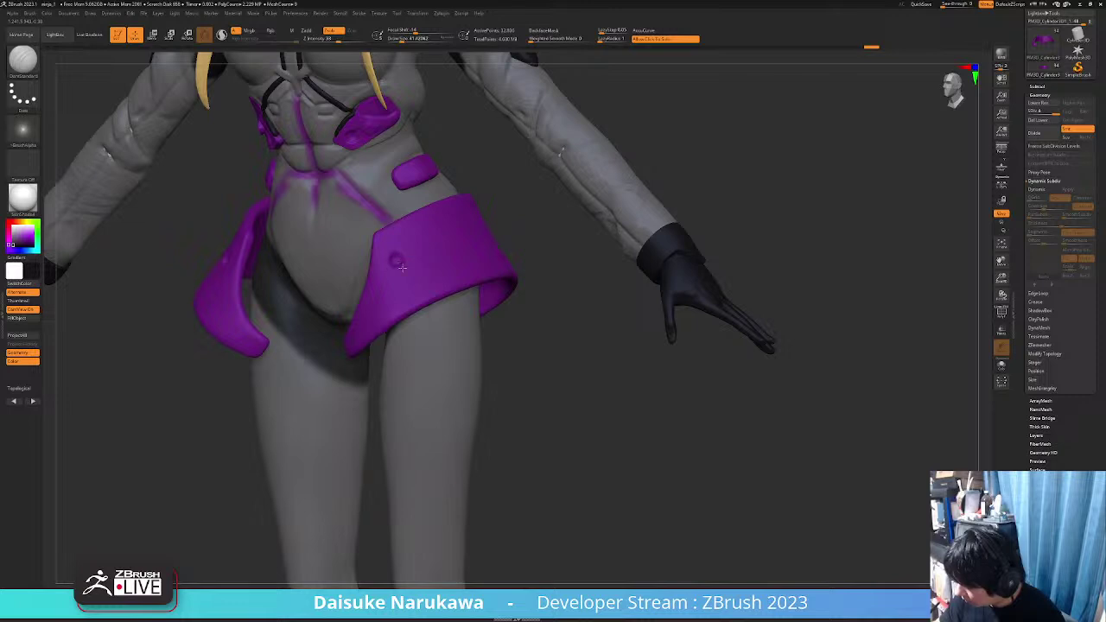
mouse_move(395, 262)
shift+right_down()
mouse_move(416, 228)
mouse_move(447, 273)
shift+right_up()
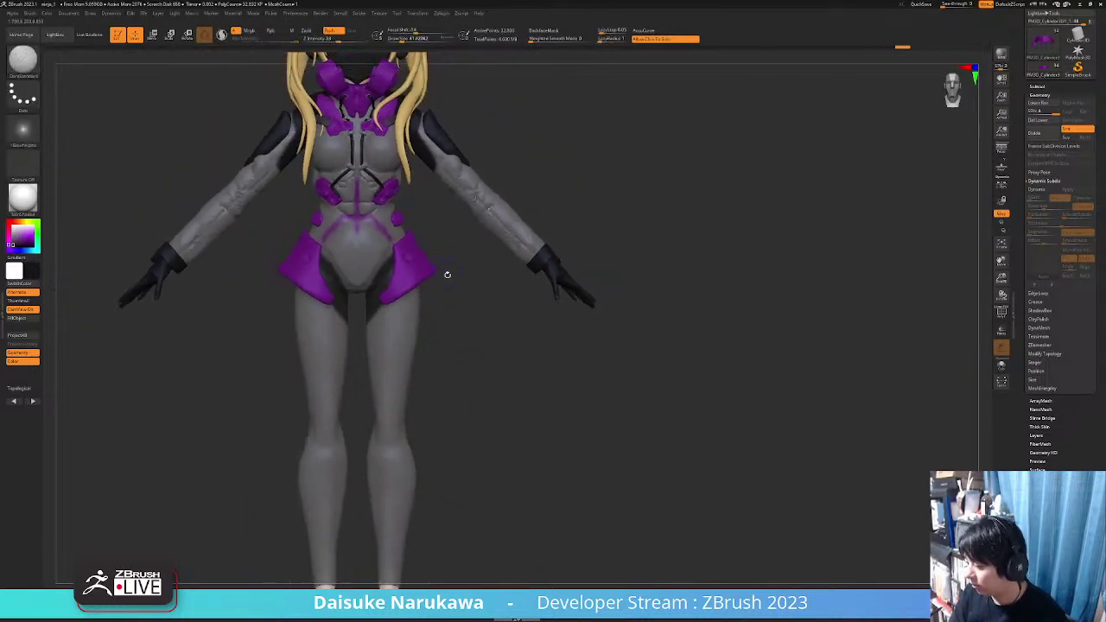
Examine the whole figure to judge the overall proportions and the balance of grey, black and purple
mouse_move(437, 363)
ctrl+right_down()
mouse_move(439, 324)
mouse_move(449, 361)
mouse_move(425, 371)
ctrl+right_up()
alt+right_drag(424, 371, 408, 366)
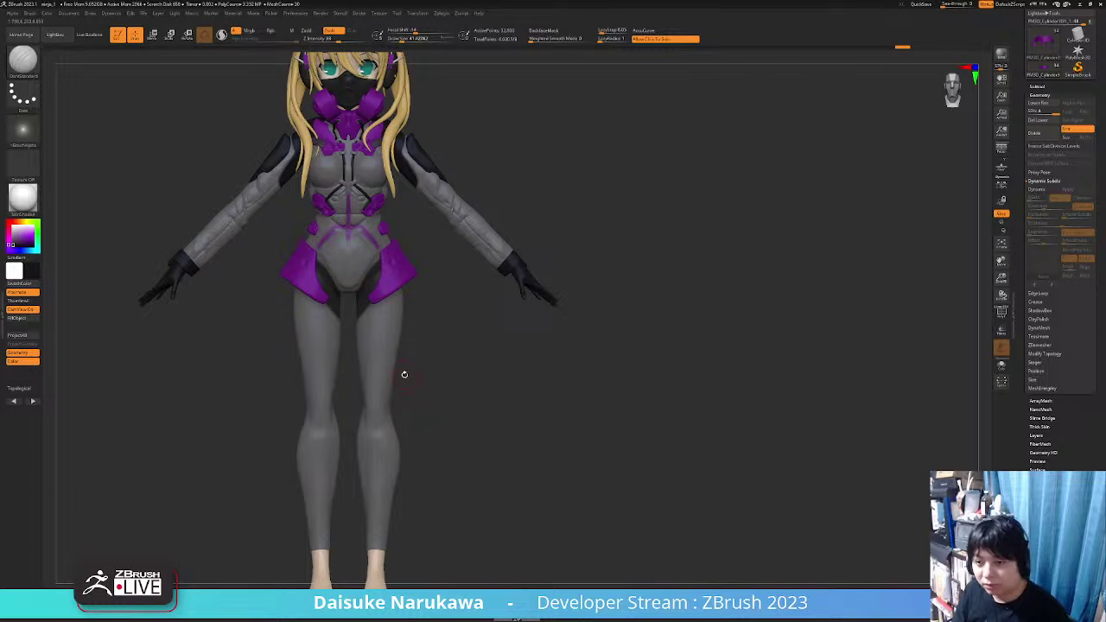
alt+right_drag(420, 338, 397, 374)
shift+right_drag(398, 375, 390, 371)
alt+right_drag(270, 304, 299, 306)
alt+click(217, 301)
right_drag(242, 388, 257, 409)
right_drag(274, 454, 312, 398)
Select the bodysuit, switch to an enlarged SnakeHook brush and pull the sleeve shape in near the wrist cuffs
alt+click(309, 306)
shift+right_drag(309, 306, 314, 314)
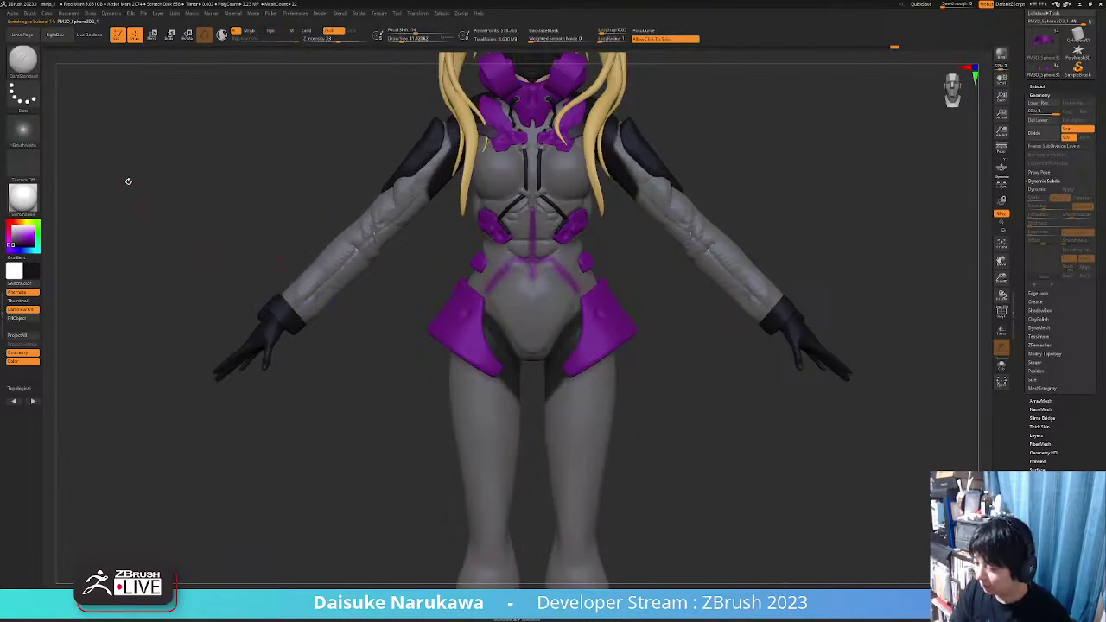
click(41, 71)
click(585, 68)
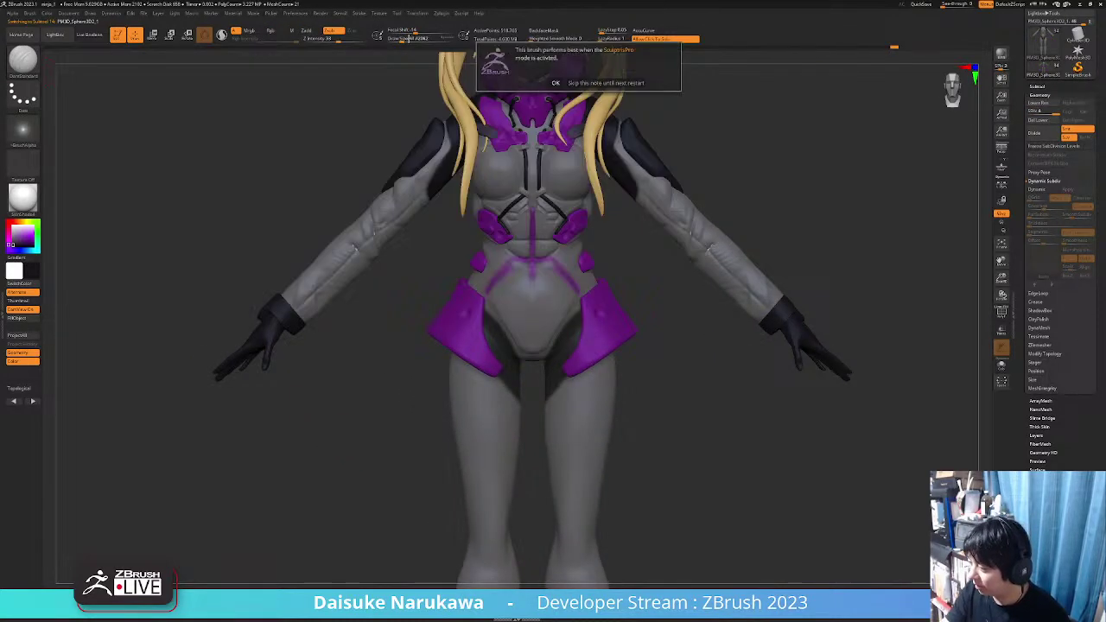
click(544, 83)
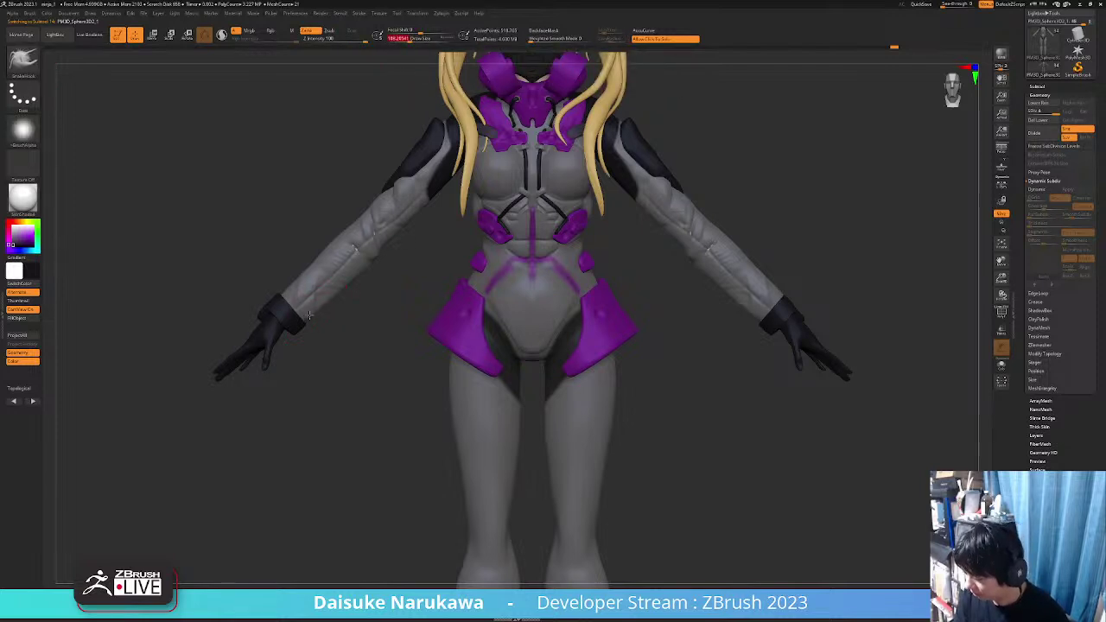
right_drag(316, 309, 305, 323)
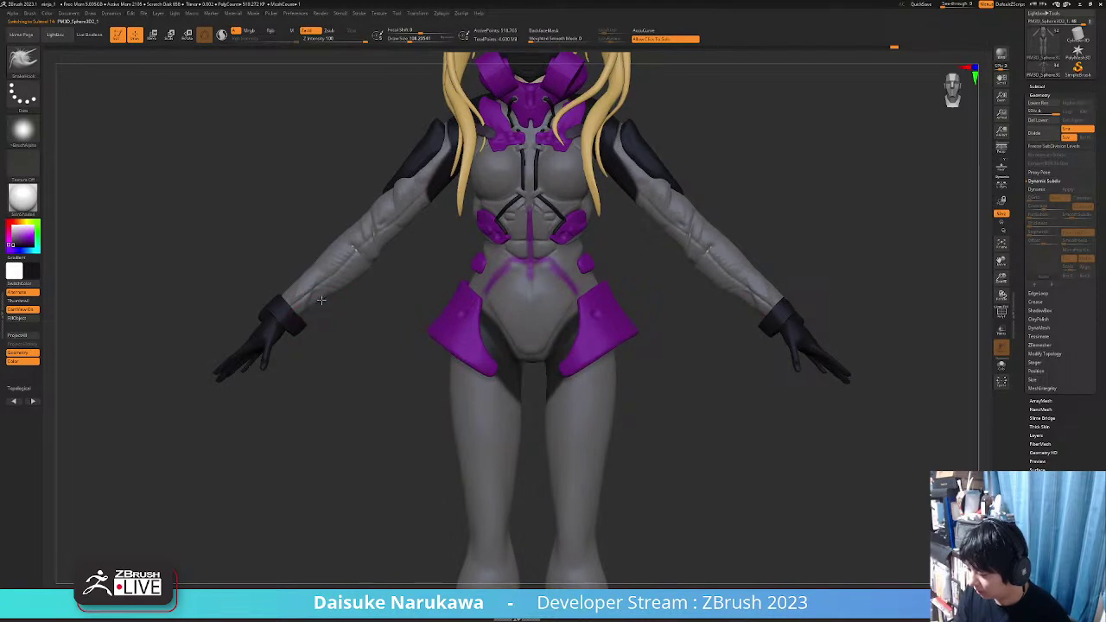
Reshape the bodysuit's forearm and elbow outlines with the SnakeHook brush so the sleeves taper evenly toward the wrist cuffs
mouse_move(321, 300)
right_down()
mouse_move(351, 284)
mouse_move(320, 266)
right_up()
drag(318, 263, 297, 297)
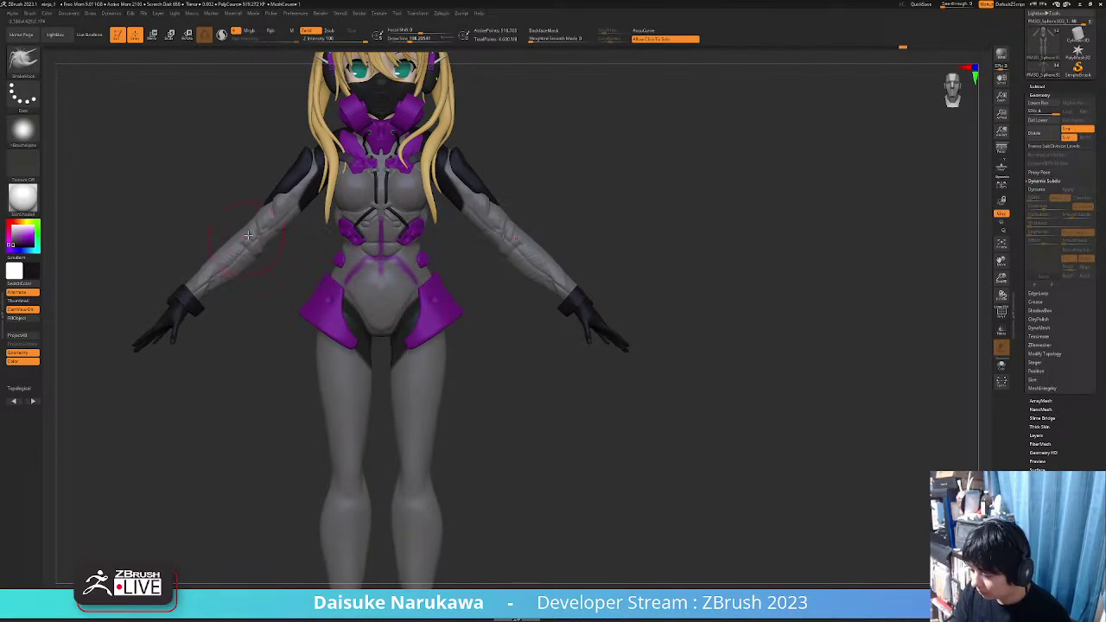
ctrl+right_drag(250, 228, 256, 268)
mouse_move(251, 223)
mouse_down()
mouse_move(239, 209)
mouse_move(208, 270)
mouse_move(213, 250)
mouse_up()
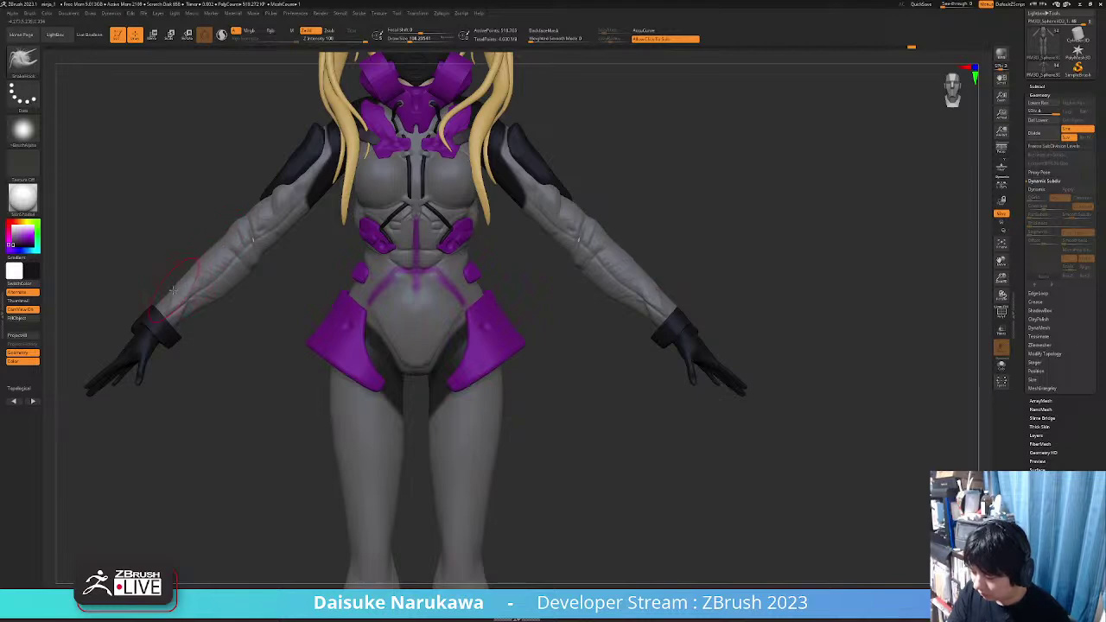
drag(173, 290, 178, 300)
ctrl+right_drag(178, 301, 190, 341)
shift+right_drag(190, 340, 244, 349)
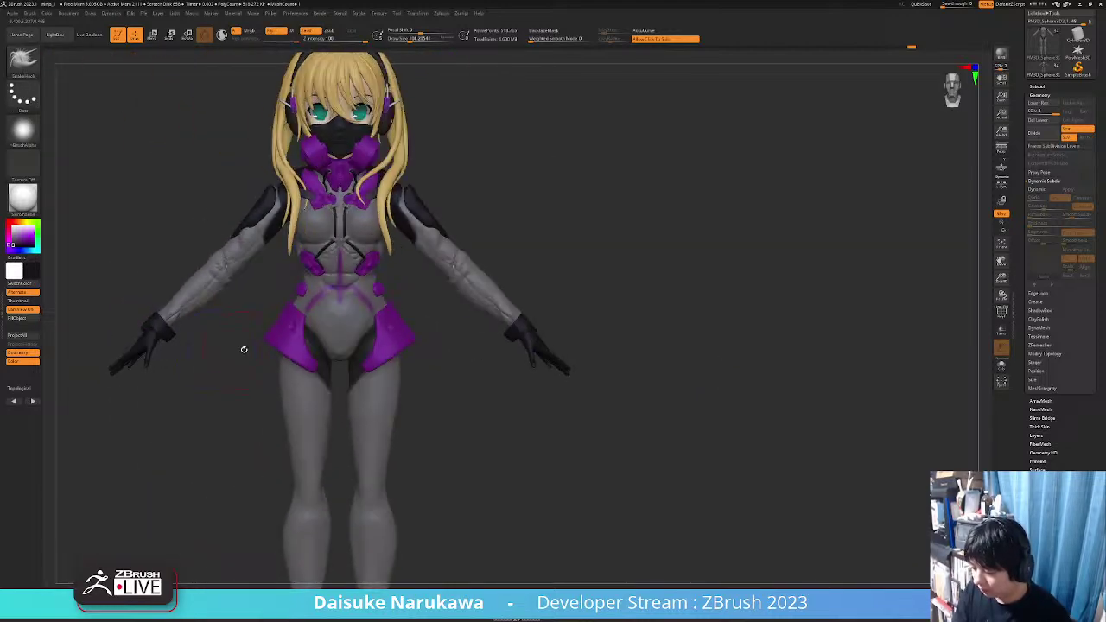
drag(244, 349, 500, 318)
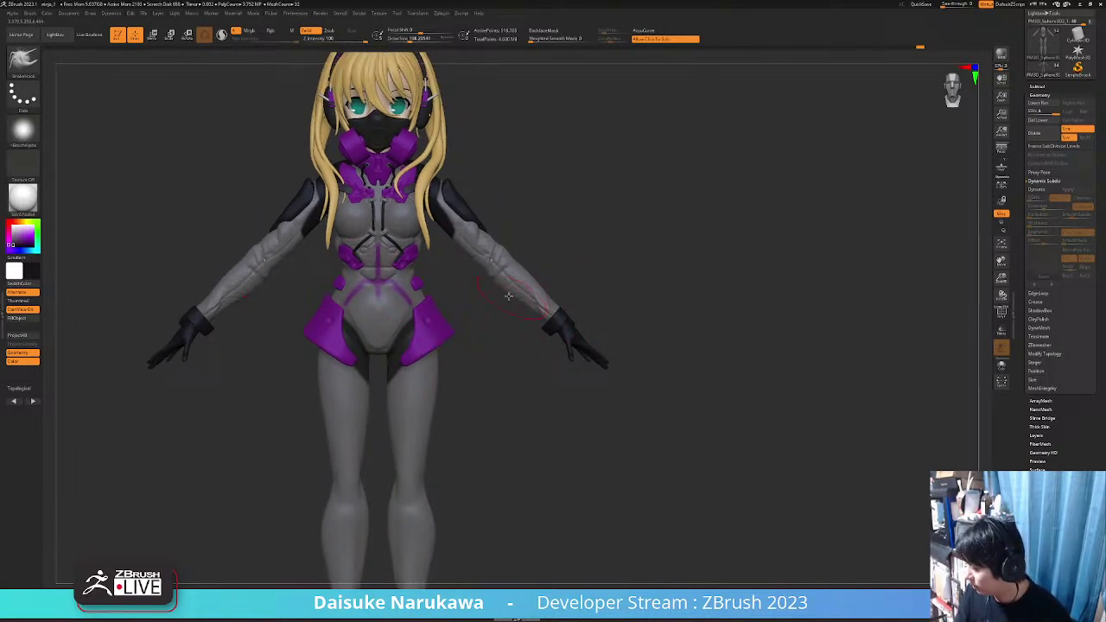
key(alt+s)
key(alt+s)
alt+drag(567, 257, 409, 286)
mouse_move(344, 266)
right_down()
mouse_move(341, 251)
mouse_move(333, 286)
mouse_move(354, 259)
right_up()
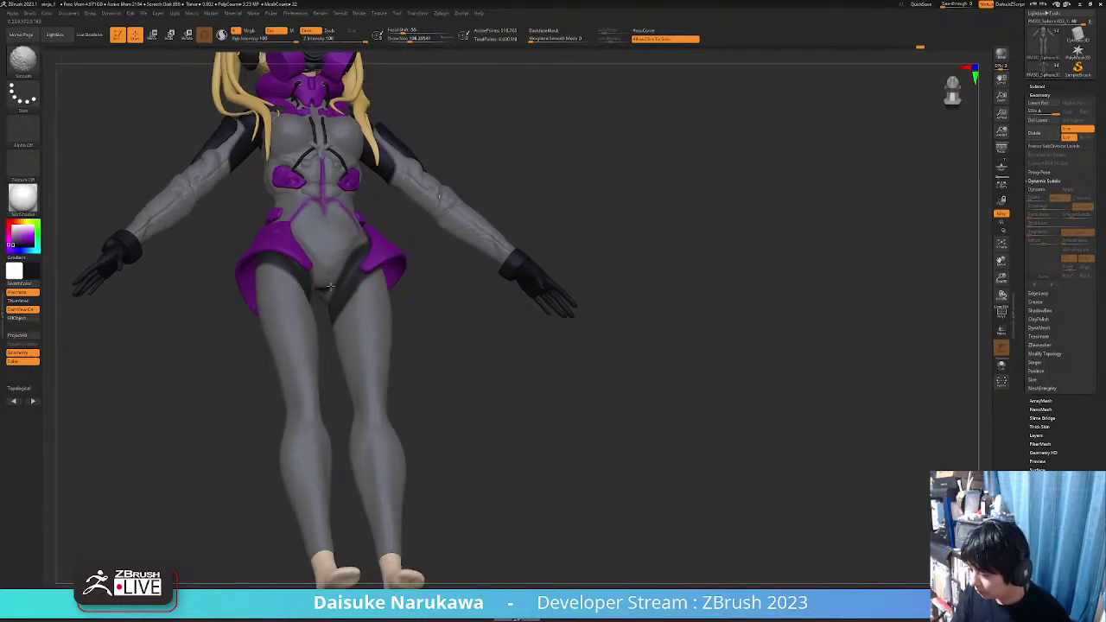
alt+drag(330, 286, 361, 321)
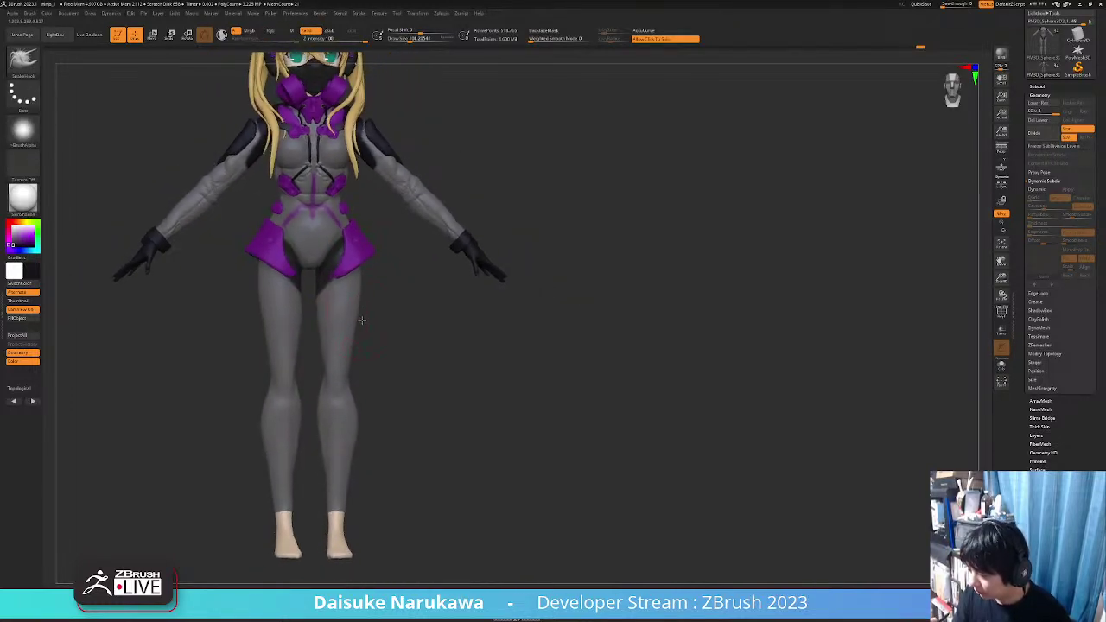
shift+right_drag(362, 320, 325, 273)
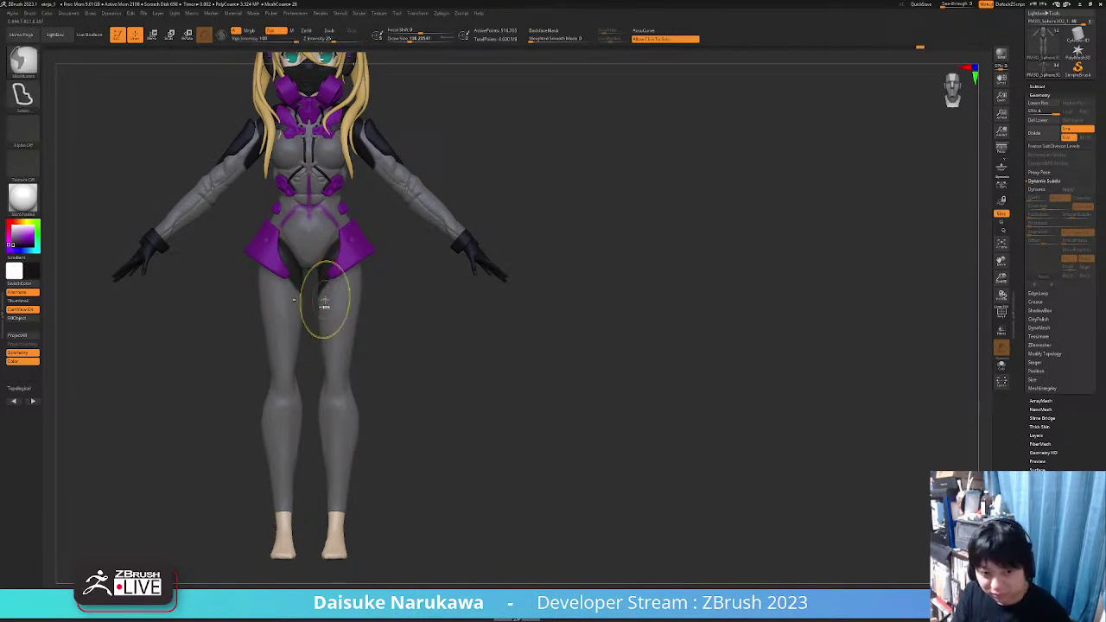
drag(324, 295, 325, 292)
key(ctrl+z)
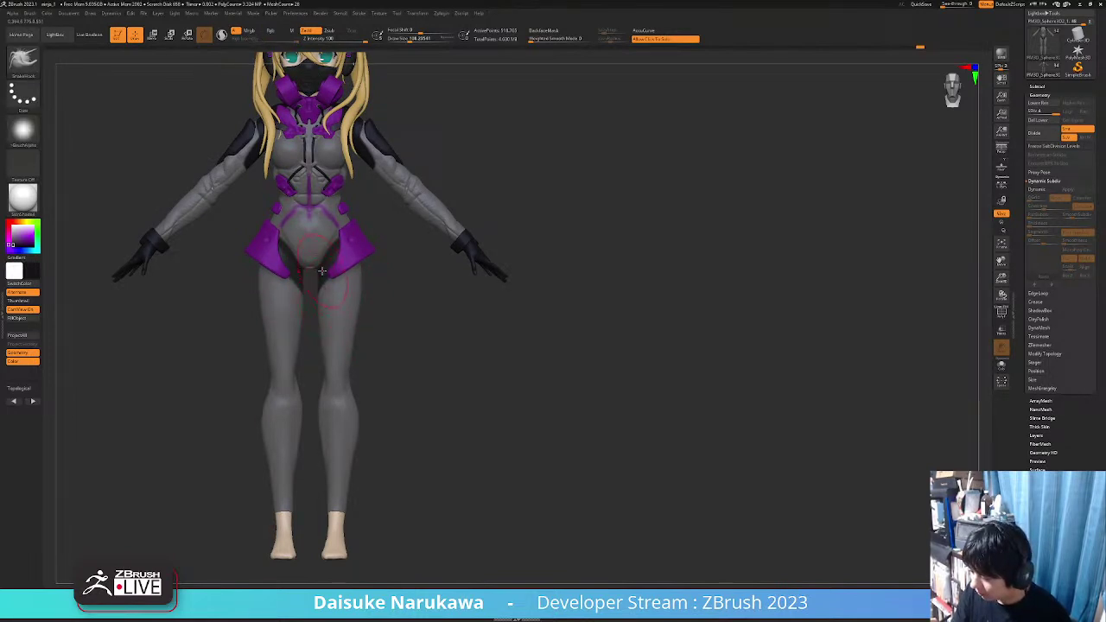
Switch to the DamStandard brush, adjust its size and carve a short crease at the top front of each thigh
ctrl+right_drag(339, 274, 341, 216)
mouse_move(360, 363)
right_down()
mouse_move(366, 378)
mouse_move(438, 371)
mouse_move(299, 378)
mouse_move(363, 373)
right_up()
mouse_move(361, 324)
ctrl+right_down()
mouse_move(358, 370)
mouse_move(373, 315)
ctrl+right_up()
click(24, 63)
click(104, 76)
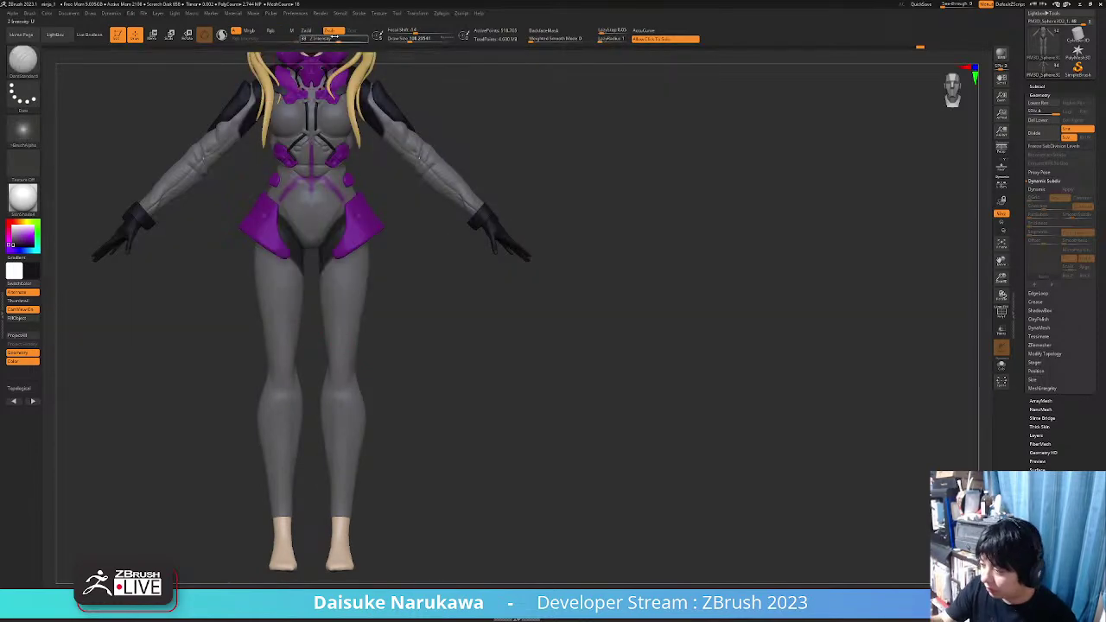
alt+right_drag(330, 231, 344, 178)
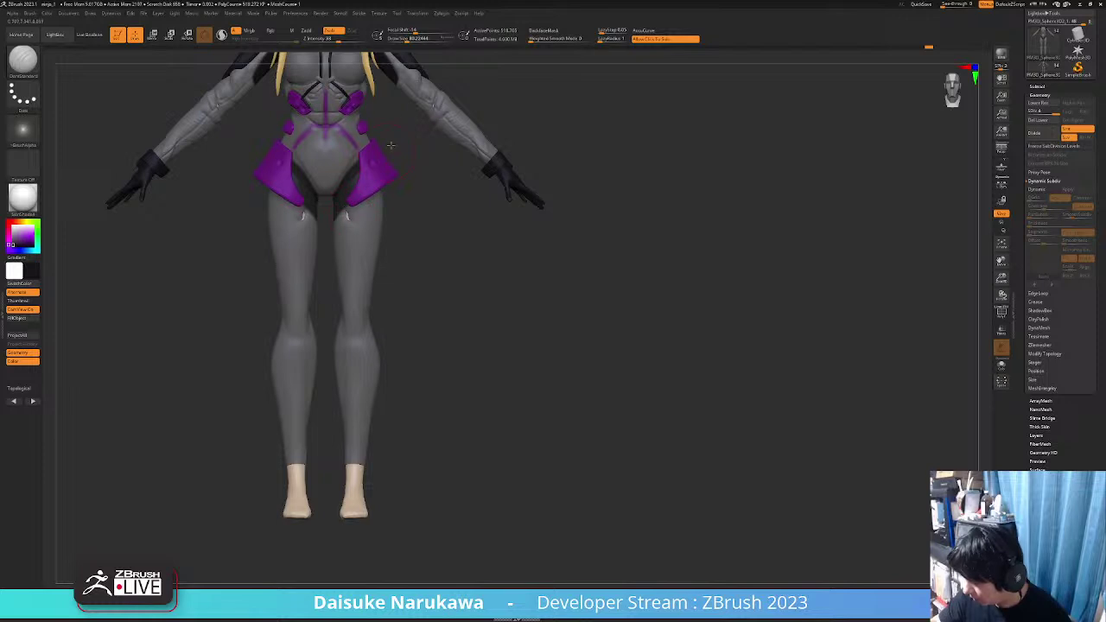
click(399, 39)
drag(349, 212, 349, 219)
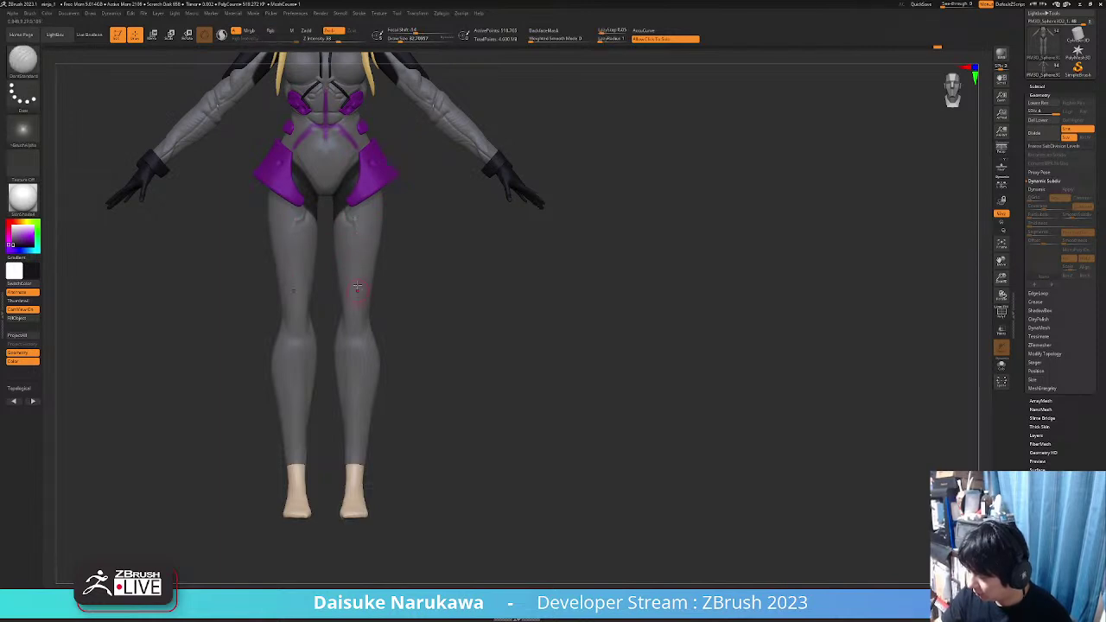
Extend the carved crease as a seam down the front of each thigh and smooth it
alt+right_drag(359, 284, 368, 239)
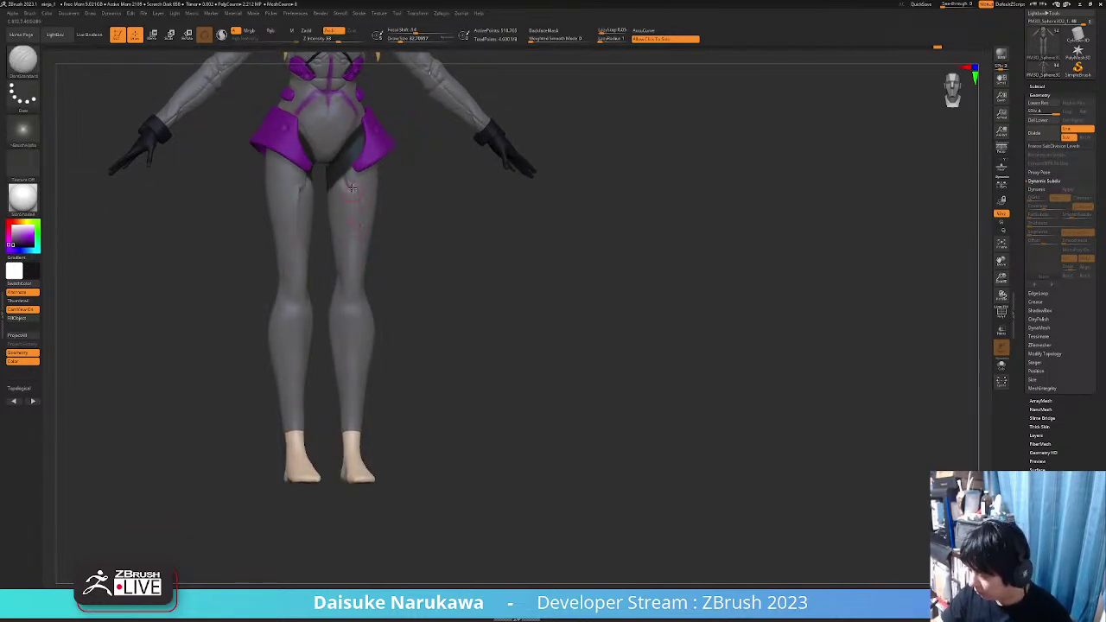
drag(351, 193, 354, 244)
right_drag(354, 247, 344, 253)
shift+drag(355, 239, 352, 196)
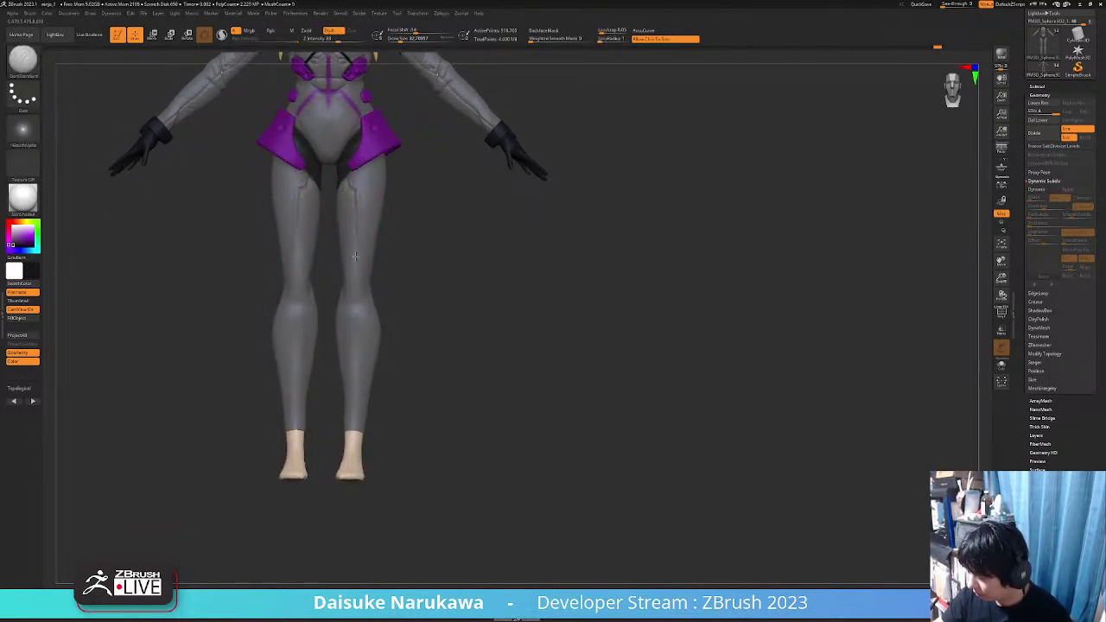
Carve a matching seam line down the back of each thigh below the hip armour
right_drag(357, 264, 392, 250)
right_drag(423, 200, 416, 230)
key(shift)
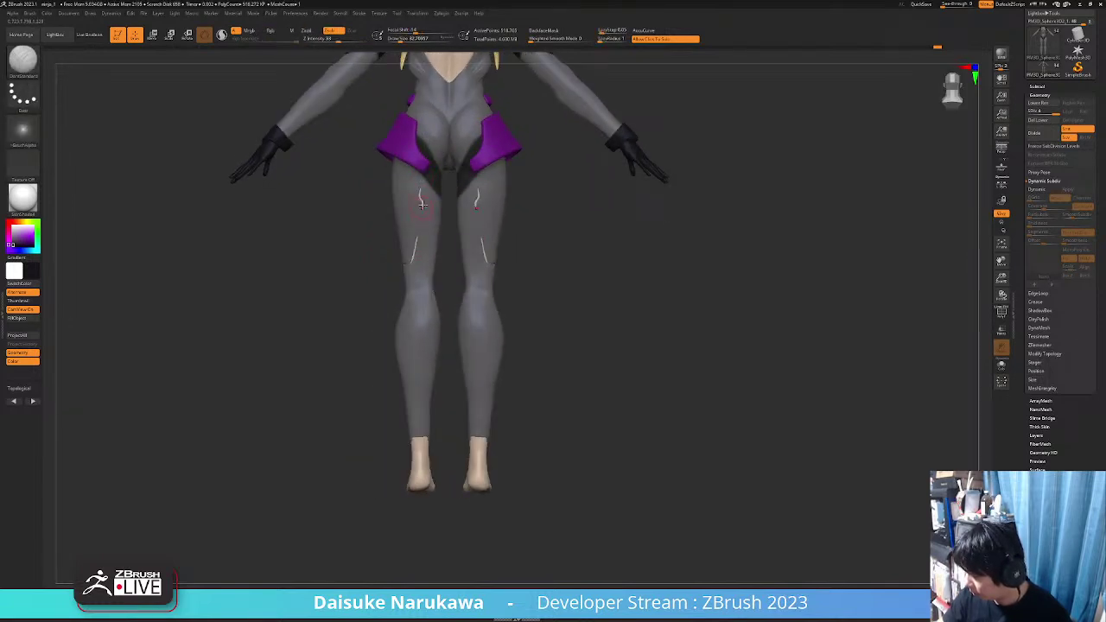
right_drag(421, 206, 421, 173)
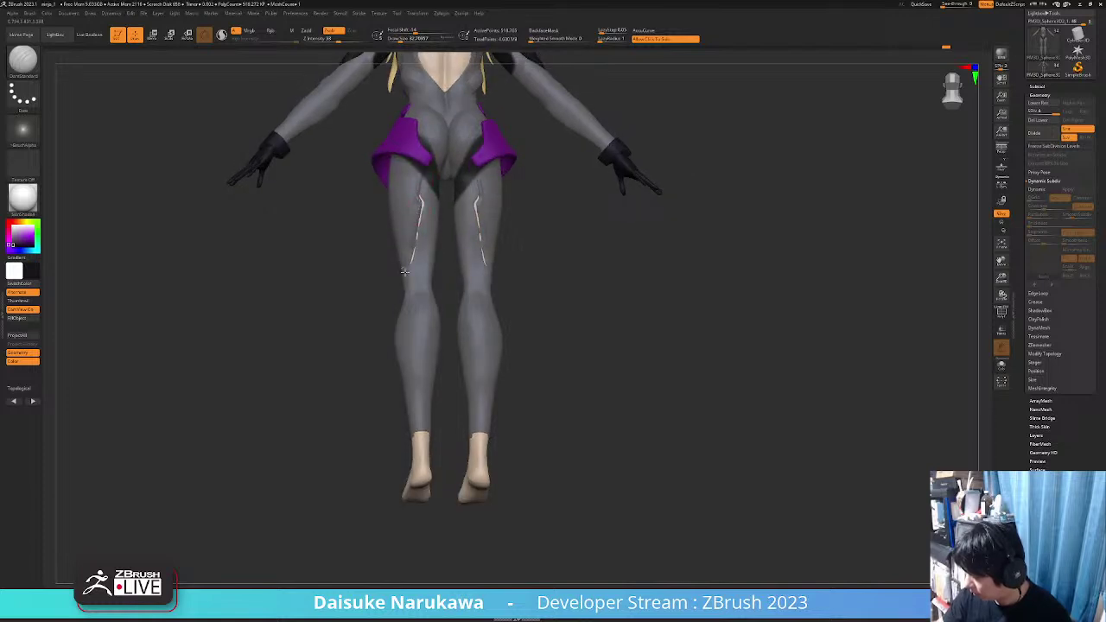
Carve a groove around the outer leg just above the knee and smooth where it meets the back seam
right_drag(405, 271, 380, 272)
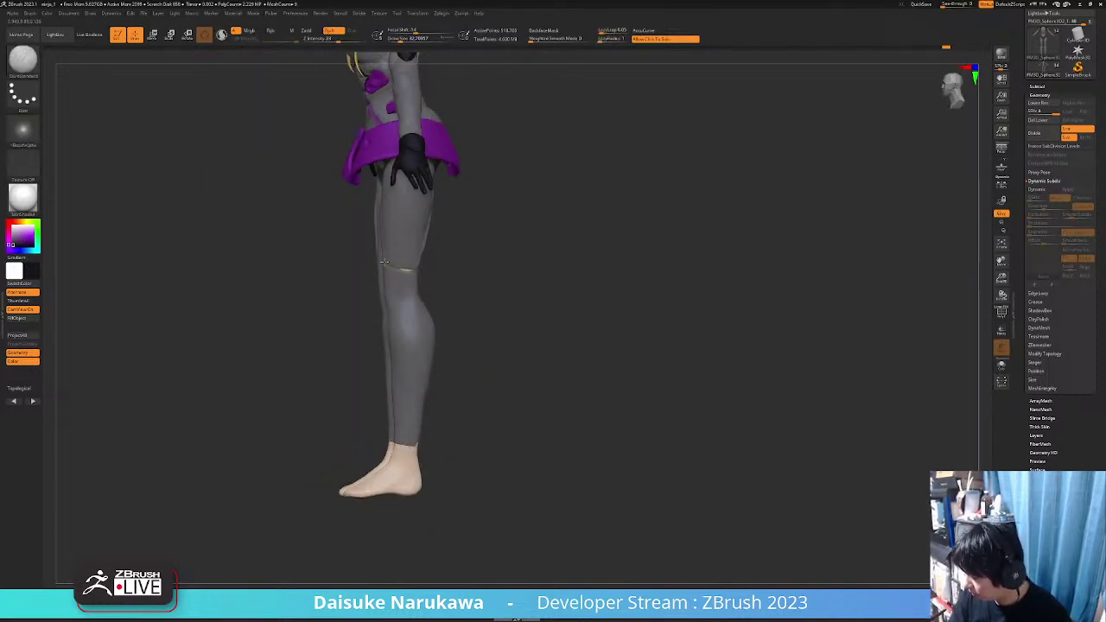
mouse_move(421, 266)
right_down()
mouse_move(443, 267)
mouse_move(459, 289)
mouse_move(400, 282)
right_up()
shift+drag(401, 283, 415, 287)
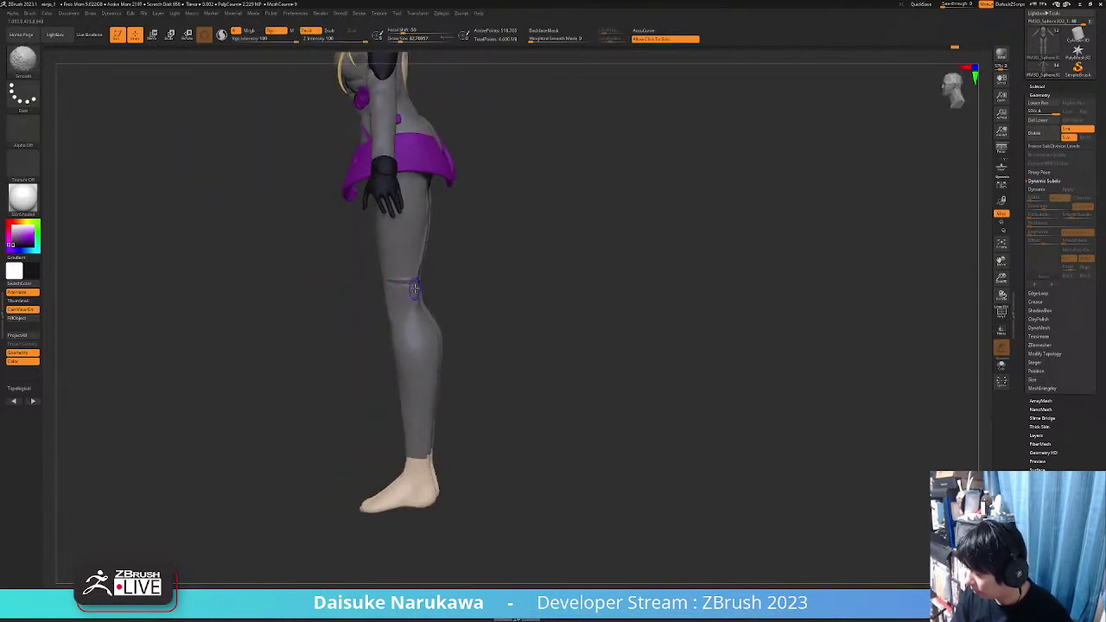
right_drag(415, 286, 429, 242)
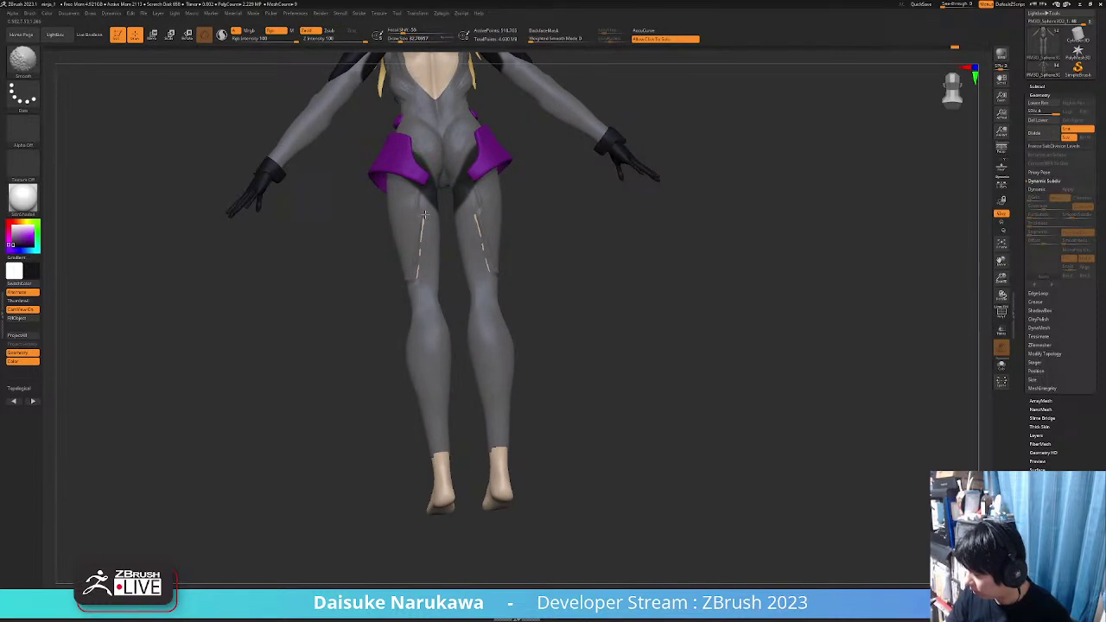
shift+drag(419, 271, 423, 281)
Examine the whole figure and the upper body to judge the new leg seams against the outfit and silhouette
mouse_move(424, 282)
shift+right_down()
mouse_move(472, 294)
mouse_move(424, 357)
mouse_move(445, 339)
shift+right_up()
right_drag(449, 342, 422, 350)
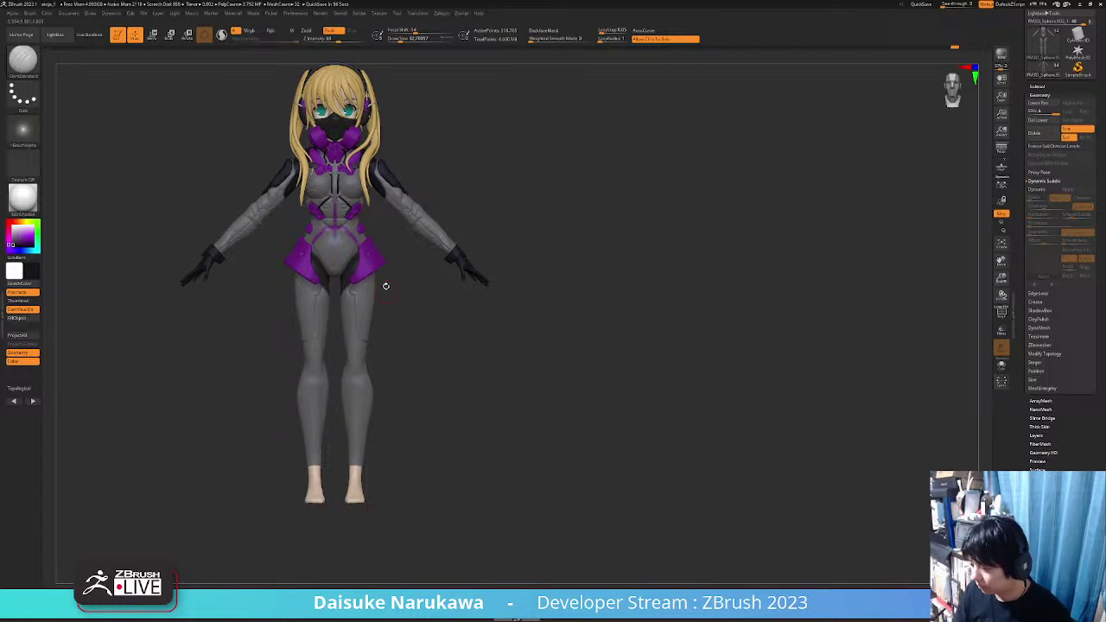
mouse_move(386, 286)
ctrl+right_down()
mouse_move(369, 334)
mouse_move(411, 322)
mouse_move(406, 311)
ctrl+right_up()
mouse_move(407, 311)
right_down()
mouse_move(390, 323)
mouse_move(381, 361)
mouse_move(417, 365)
mouse_move(390, 332)
mouse_move(394, 367)
right_up()
mouse_move(394, 366)
right_down()
mouse_move(379, 367)
mouse_move(393, 355)
mouse_move(422, 373)
right_up()
mouse_move(270, 262)
ctrl+right_down()
mouse_move(258, 284)
mouse_move(289, 315)
mouse_move(294, 361)
mouse_move(389, 354)
mouse_move(441, 316)
mouse_move(452, 270)
ctrl+right_up()
mouse_move(452, 269)
right_down()
mouse_move(381, 312)
mouse_move(488, 323)
right_up()
alt+right_drag(489, 323, 459, 298)
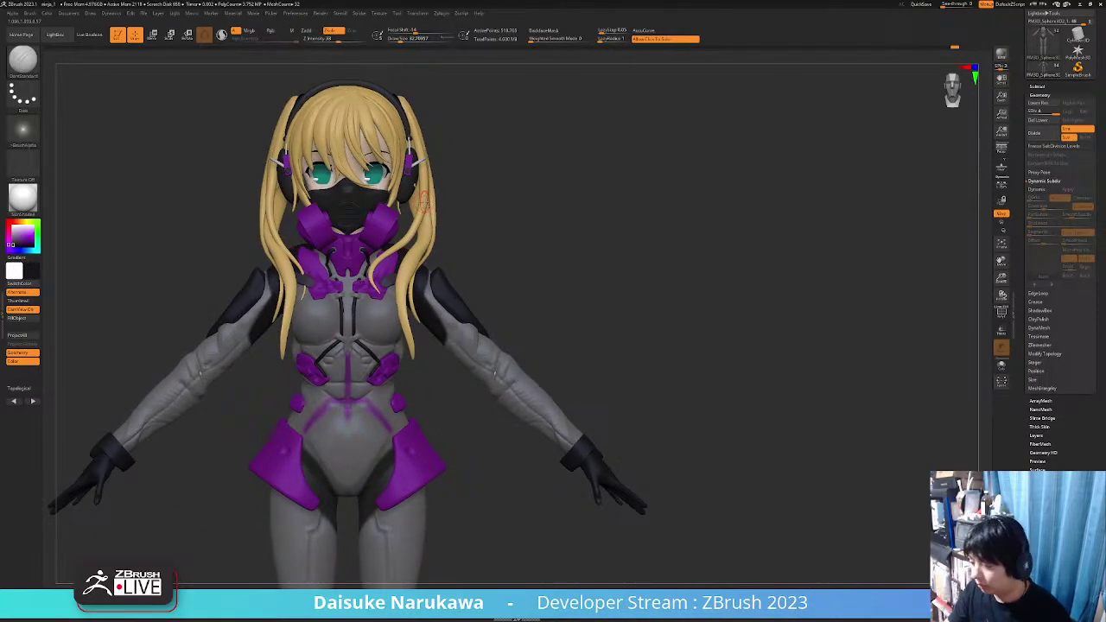
Select the twin-tail hair, switch to a large SnakeHook brush and turn on topological auto-masking
alt+right_drag(424, 200, 398, 198)
alt+click(399, 198)
click(25, 62)
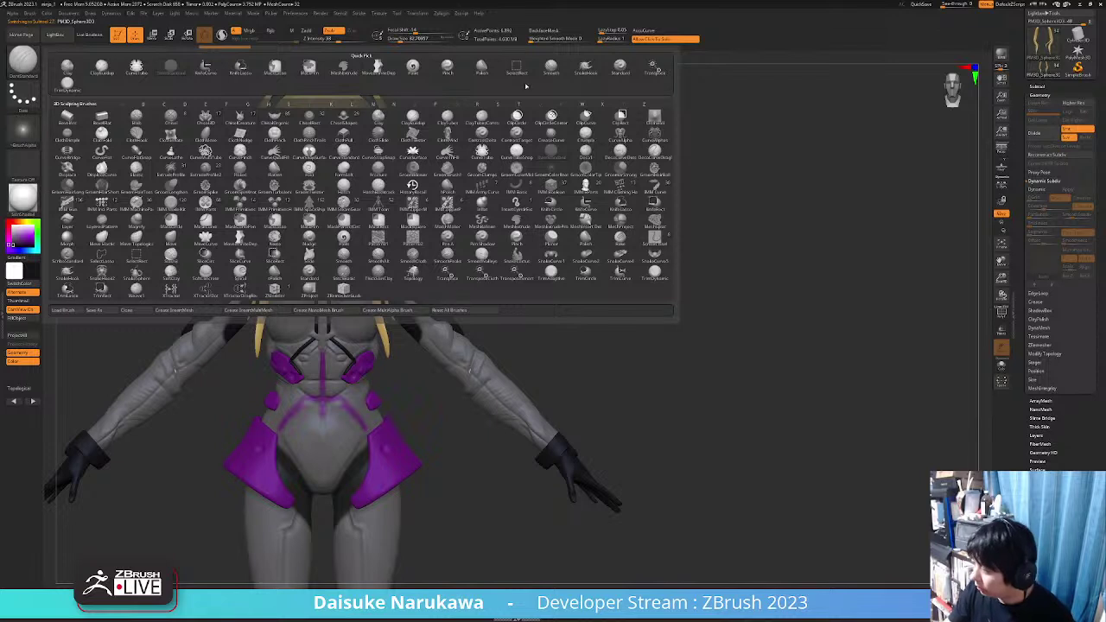
click(585, 67)
click(558, 86)
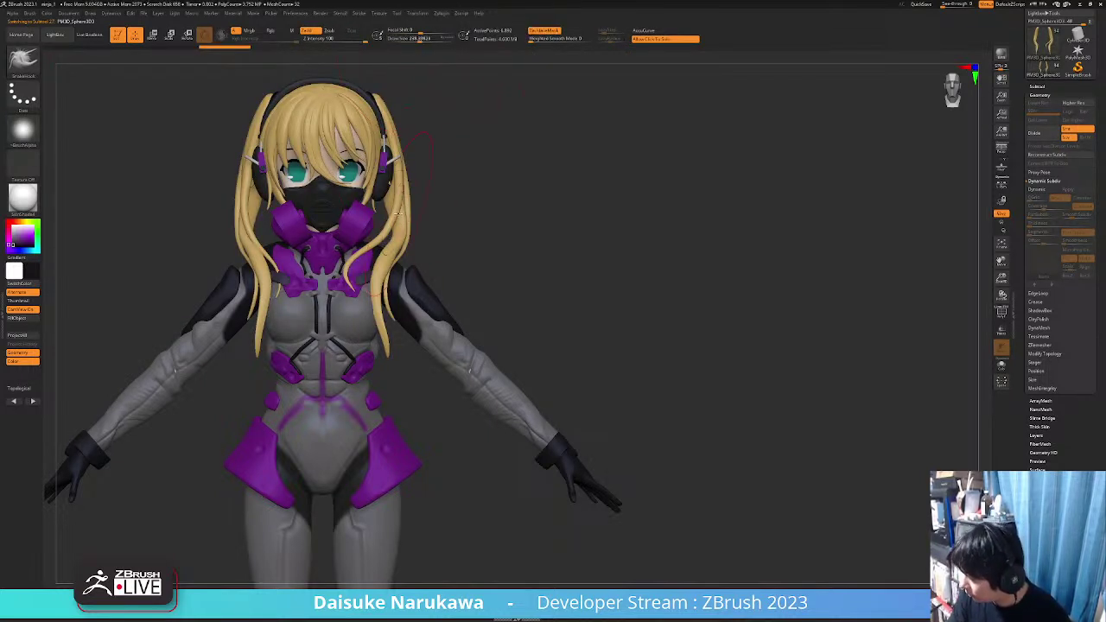
right_drag(425, 183, 401, 183)
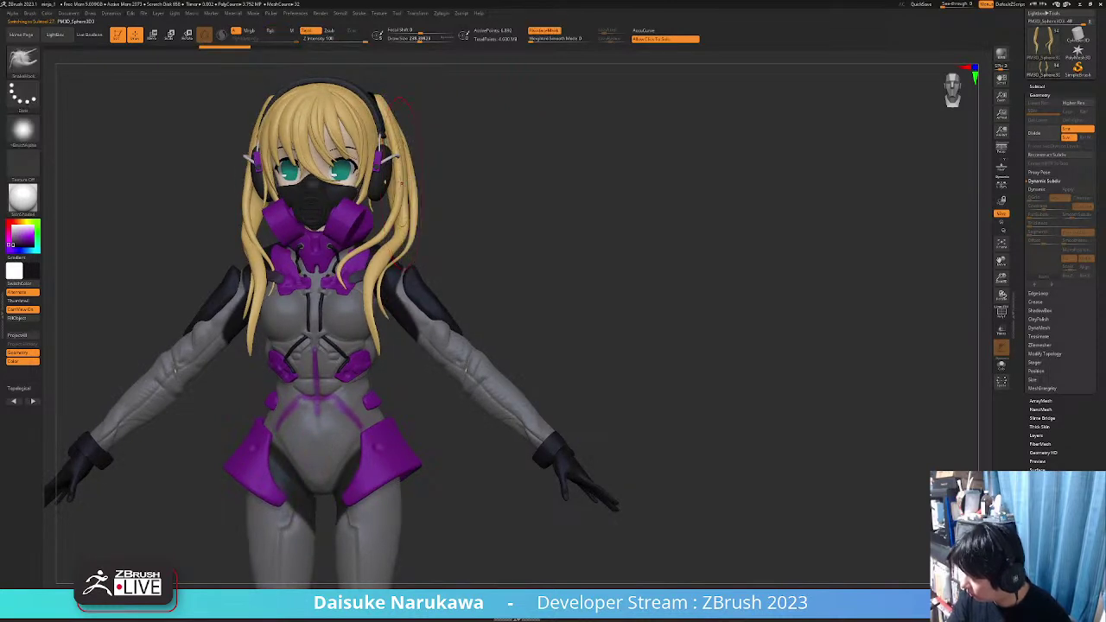
click(26, 388)
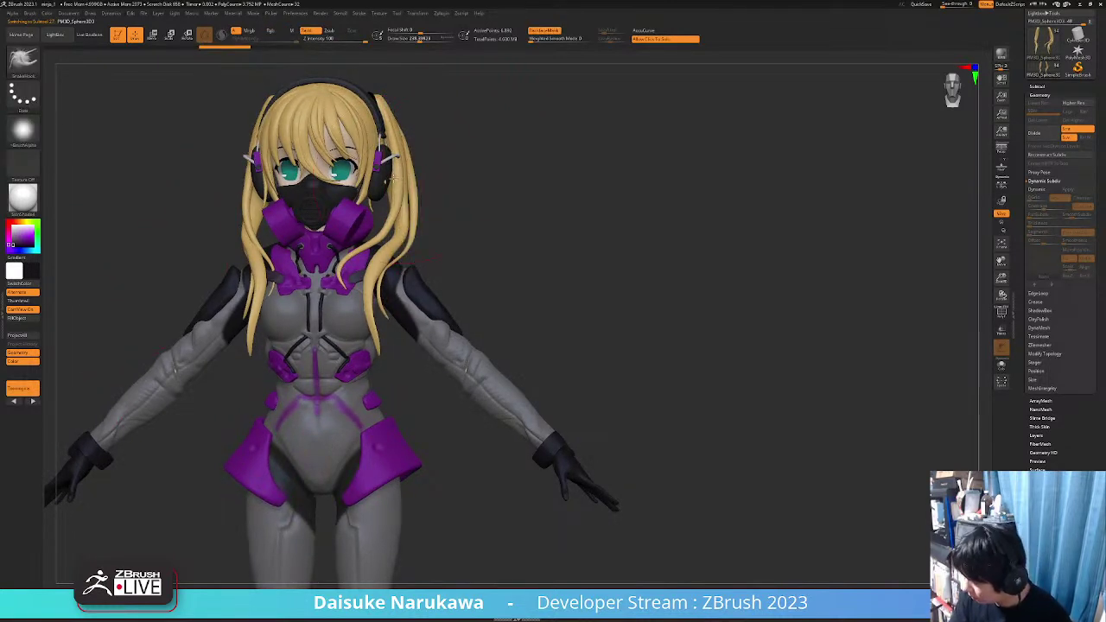
Pull the twin tails into fuller, flowing curves with SnakeHook, working from the side and front
right_drag(450, 212, 384, 217)
right_drag(471, 130, 398, 113)
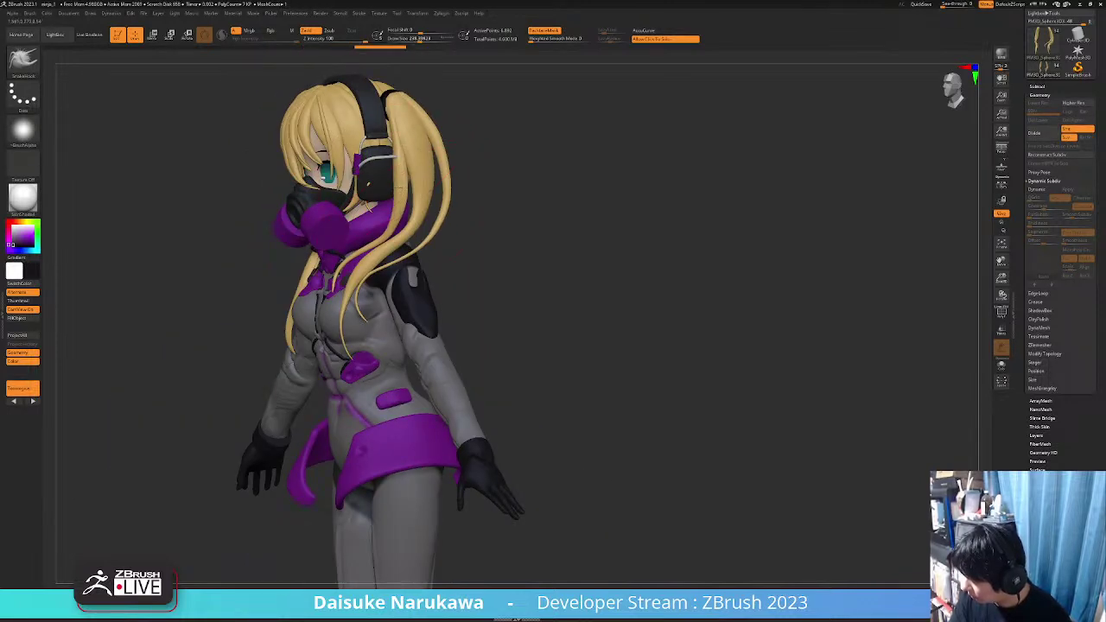
mouse_move(467, 136)
right_down()
mouse_move(261, 153)
mouse_move(417, 145)
mouse_move(416, 174)
mouse_move(460, 185)
right_up()
right_drag(359, 298, 473, 369)
right_drag(383, 269, 411, 244)
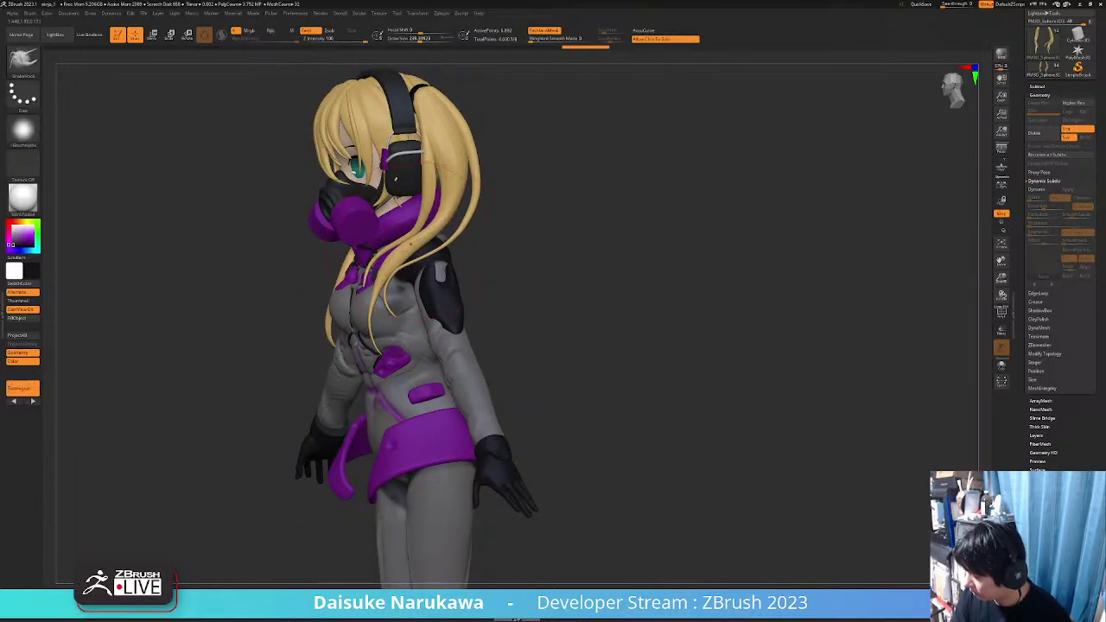
right_drag(459, 313, 302, 166)
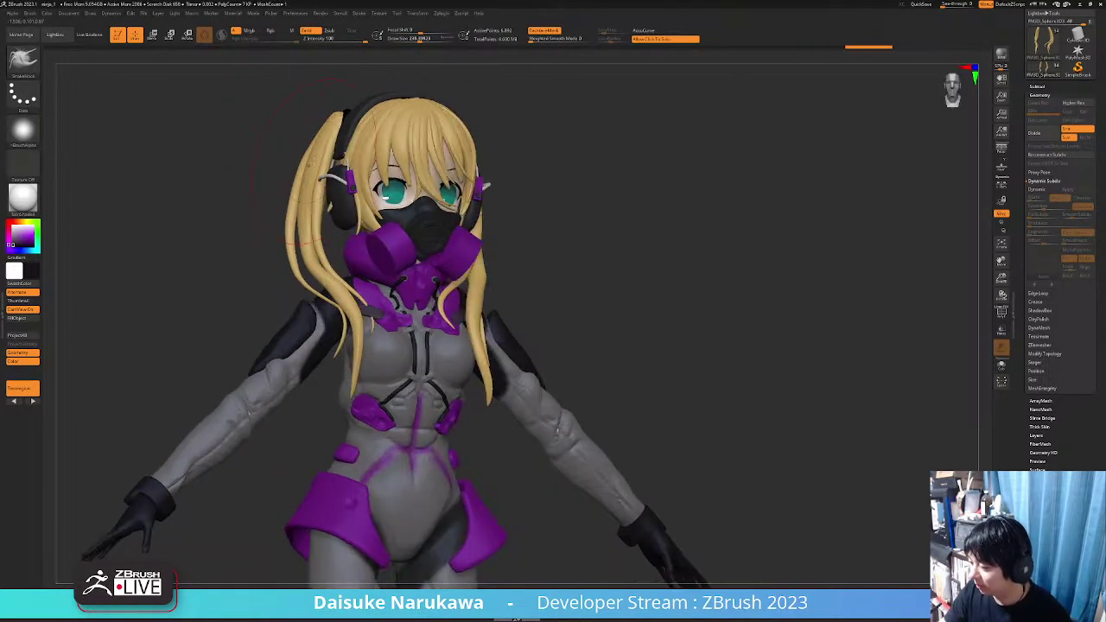
drag(311, 161, 313, 161)
Subdivide the twin-tail hair to level 3 and check its strands around the head and shoulders
key(ctrl+d)
mouse_move(538, 272)
right_down()
mouse_move(500, 274)
mouse_move(538, 271)
right_up()
mouse_move(302, 170)
right_down()
mouse_move(410, 176)
mouse_move(343, 169)
right_up()
mouse_move(354, 223)
right_down()
mouse_move(403, 222)
mouse_move(407, 264)
right_up()
mouse_move(388, 206)
alt+right_down()
mouse_move(389, 267)
mouse_move(386, 229)
mouse_move(344, 264)
mouse_move(385, 277)
mouse_move(412, 249)
alt+right_up()
mouse_move(407, 250)
right_down()
mouse_move(365, 252)
mouse_move(401, 255)
right_up()
mouse_move(336, 352)
alt+right_down()
mouse_move(342, 325)
mouse_move(363, 324)
mouse_move(329, 327)
mouse_move(372, 412)
mouse_move(394, 350)
mouse_move(353, 313)
mouse_move(451, 267)
mouse_move(486, 275)
mouse_move(398, 212)
mouse_move(351, 215)
mouse_move(356, 251)
alt+right_up()
alt+click(337, 324)
mouse_move(356, 251)
right_down()
mouse_move(389, 226)
mouse_move(319, 218)
right_up()
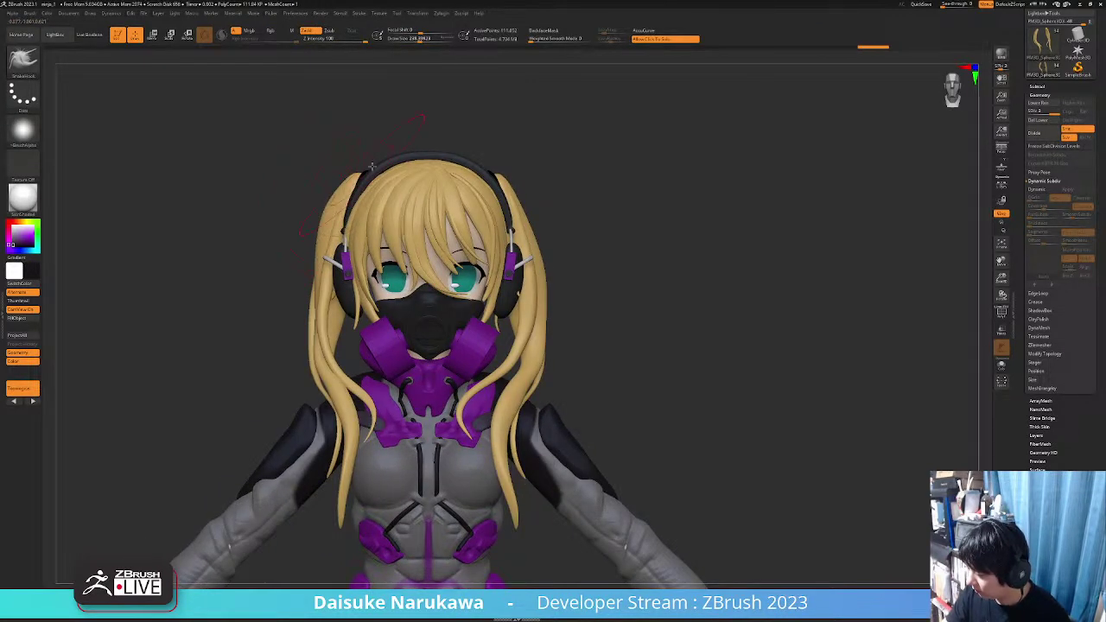
Adjust the upper strands of the twin tails beside the headphones with SnakeHook, toggling backface masking around the strokes
click(544, 30)
right_drag(328, 219, 528, 246)
drag(333, 286, 339, 298)
right_drag(339, 255, 527, 247)
click(544, 31)
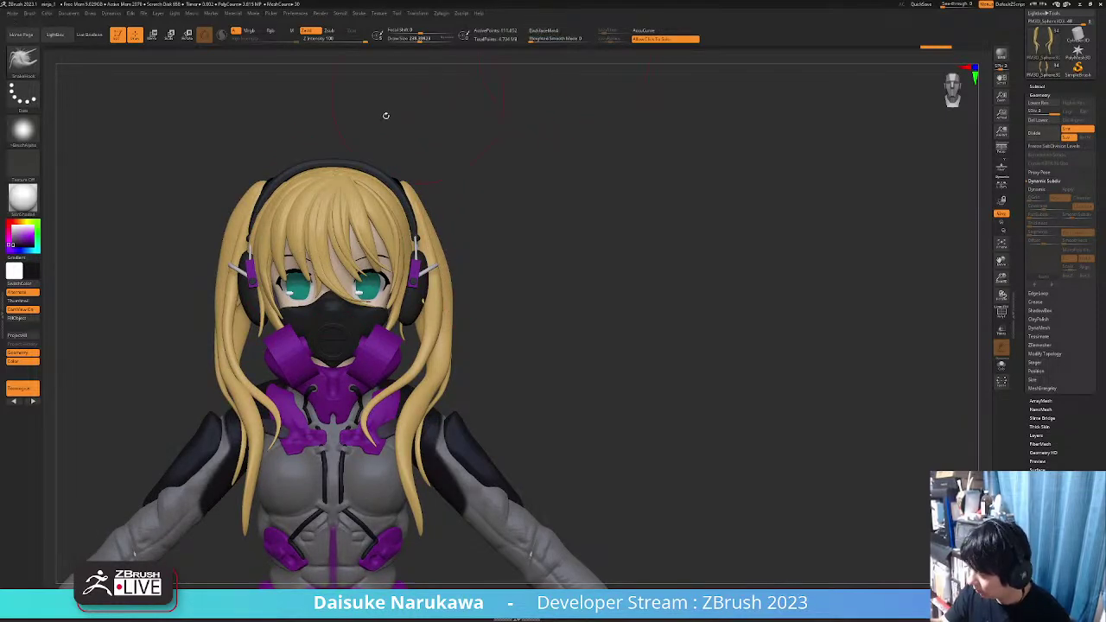
Undo the last hair adjustment and pull the roots of the twin tails upward beside the headband
mouse_move(248, 189)
right_down()
mouse_move(289, 192)
mouse_move(258, 197)
right_up()
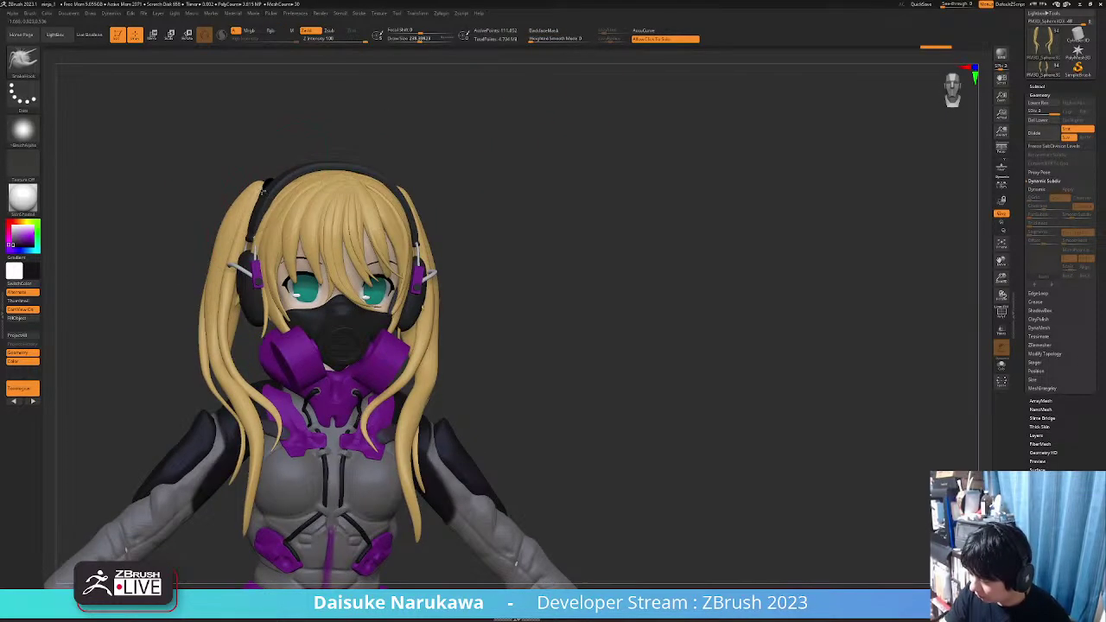
key(ctrl+z)
drag(255, 189, 249, 179)
right_drag(249, 179, 228, 187)
right_drag(413, 181, 559, 80)
Toggle backface masking and pull the outer strands and tips of the twin tails into a smoother curve over the chest
click(543, 31)
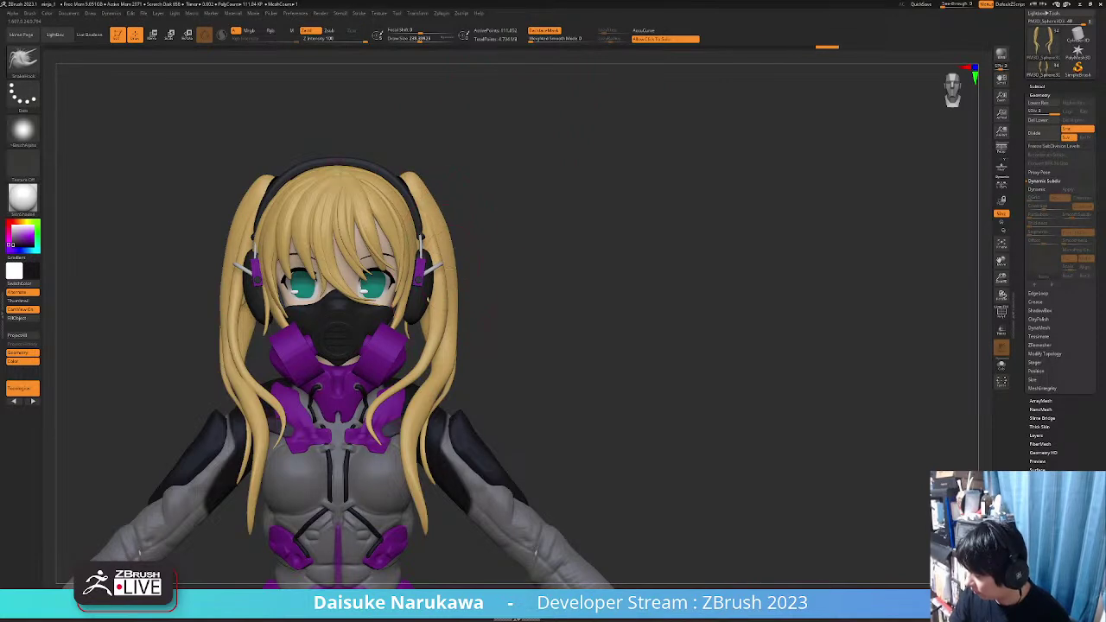
drag(446, 295, 452, 296)
ctrl+right_drag(452, 297, 451, 317)
drag(510, 304, 429, 305)
right_drag(437, 328, 403, 328)
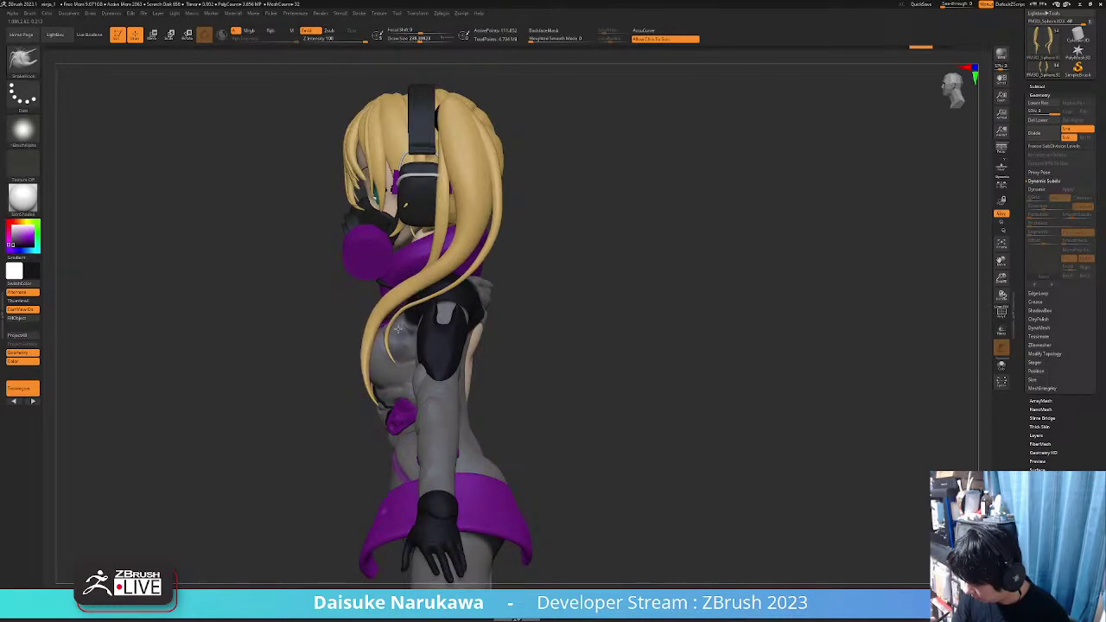
drag(398, 332, 407, 378)
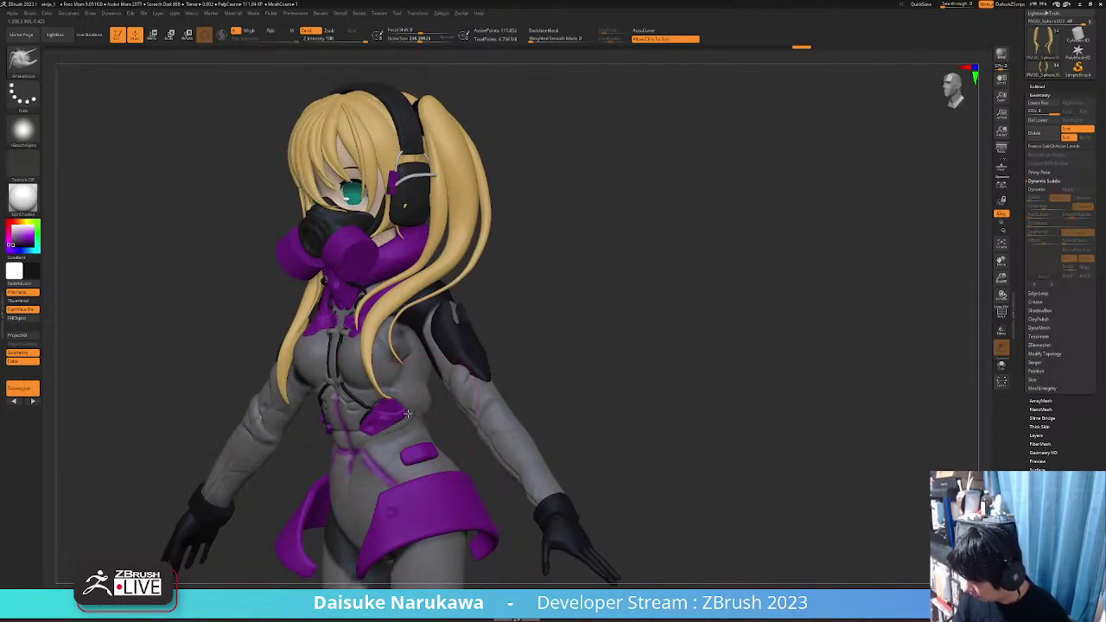
drag(407, 414, 430, 273)
mouse_move(436, 377)
mouse_down()
mouse_move(424, 374)
mouse_move(449, 365)
mouse_move(449, 376)
mouse_up()
right_drag(449, 376, 417, 363)
Select the purple filter canisters on the mask and duplicate their subtool
ctrl+right_drag(400, 279, 434, 315)
alt+click(433, 267)
right_drag(434, 267, 525, 338)
click(1041, 87)
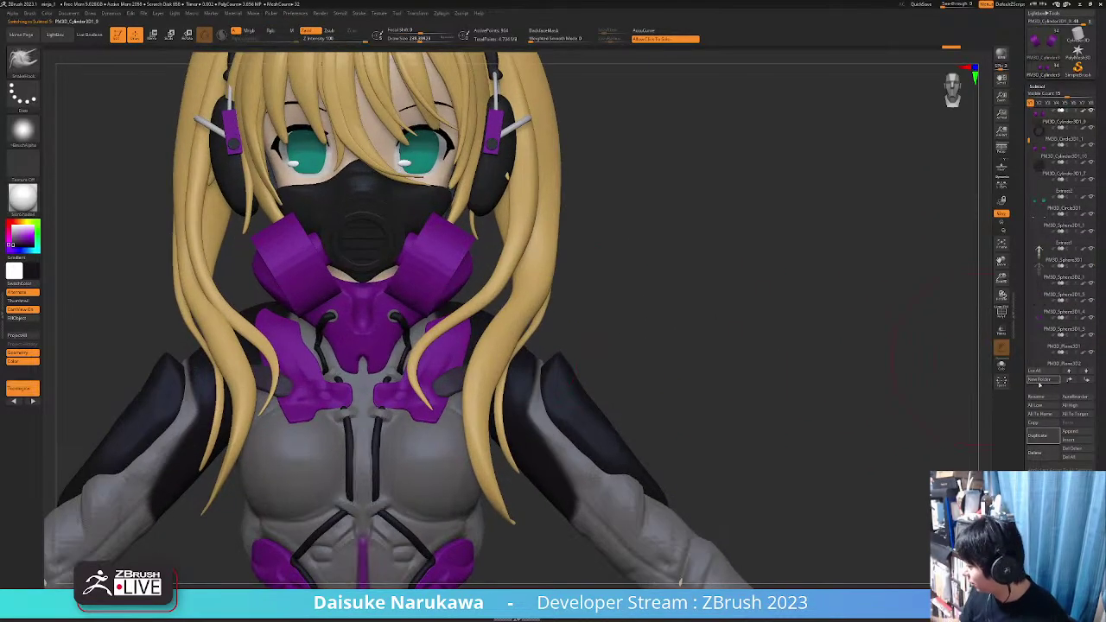
click(1042, 439)
Set up the duplicated canisters for transforming and delete the copy on the character's right, keeping only the one on the character's left
ctrl+right_drag(616, 368, 612, 282)
click(154, 36)
ctrl+right_drag(463, 232, 465, 299)
drag(465, 300, 462, 295)
key(ctrl+z)
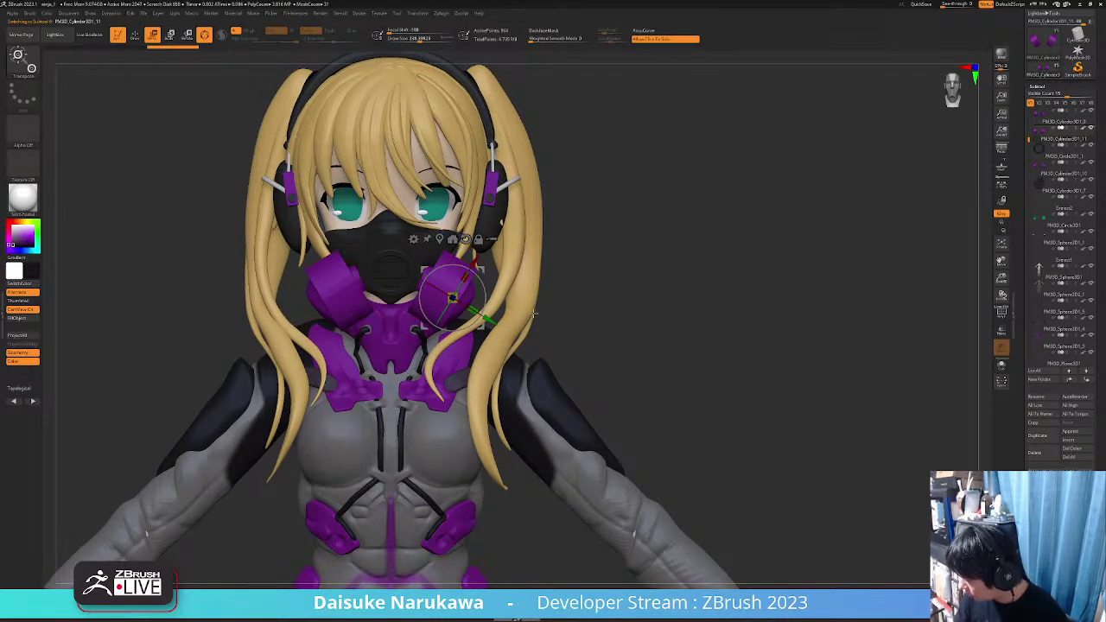
click(534, 314)
ctrl+right_drag(515, 316, 645, 319)
key(shift+ctrl+s)
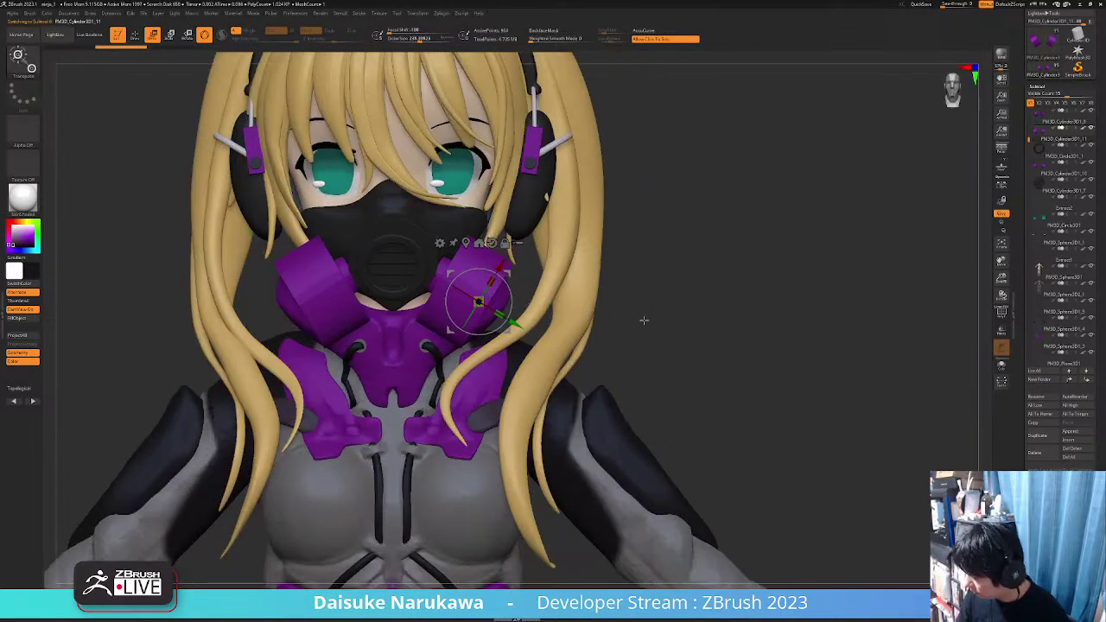
click(645, 318)
ctrl+alt+shift+drag(230, 186, 388, 395)
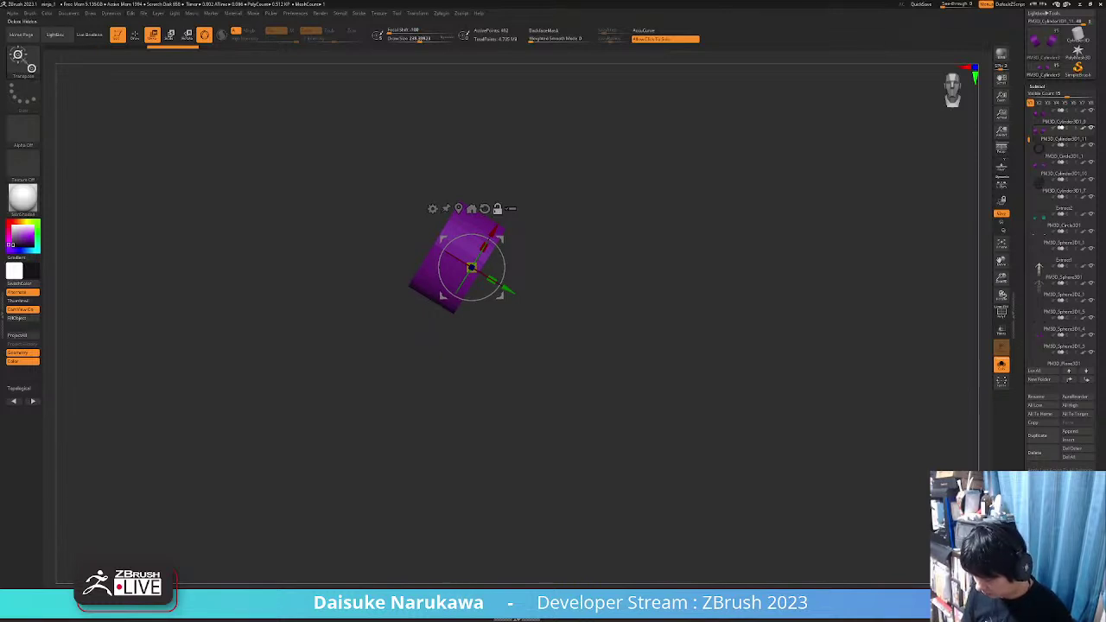
key(shift+ctrl+s)
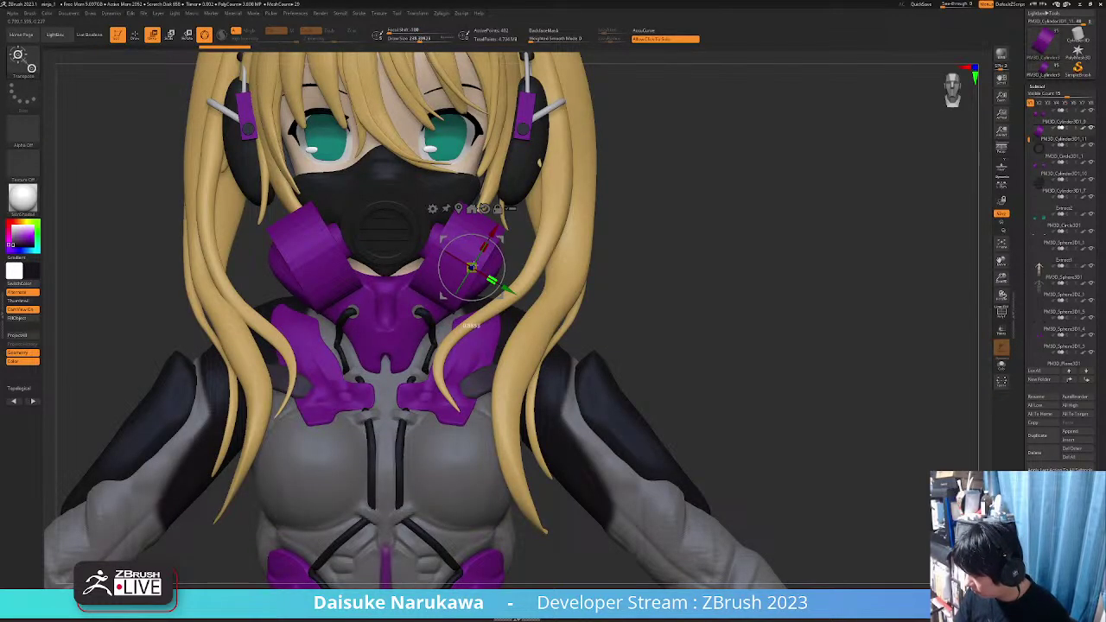
Move the remaining canister copy inward along its axis and scale it down into a flatter disc
drag(493, 278, 509, 289)
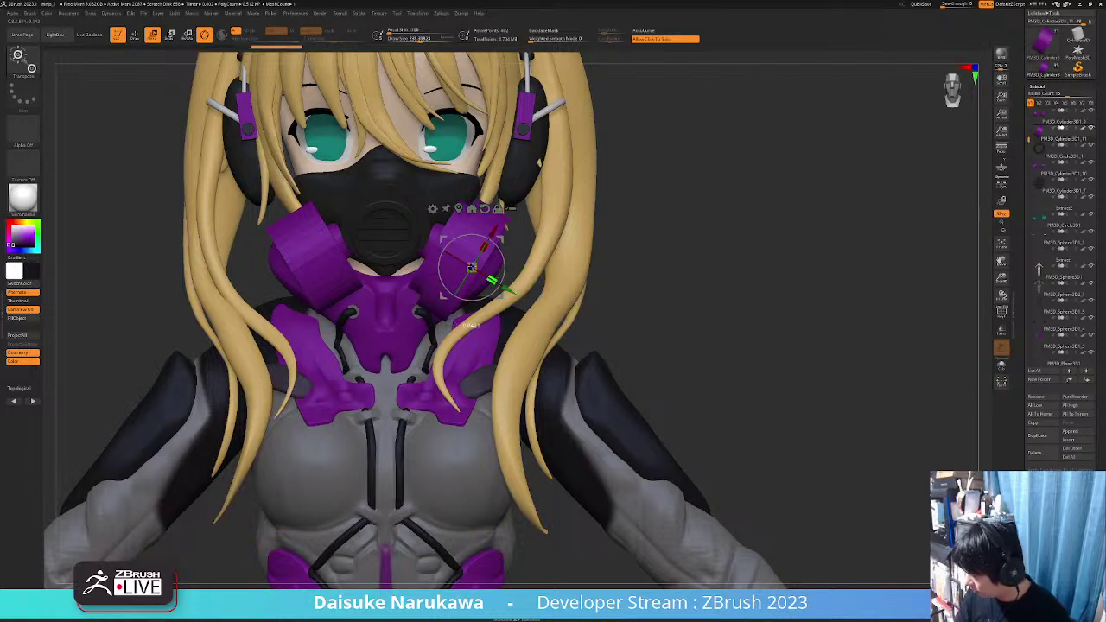
drag(508, 289, 501, 285)
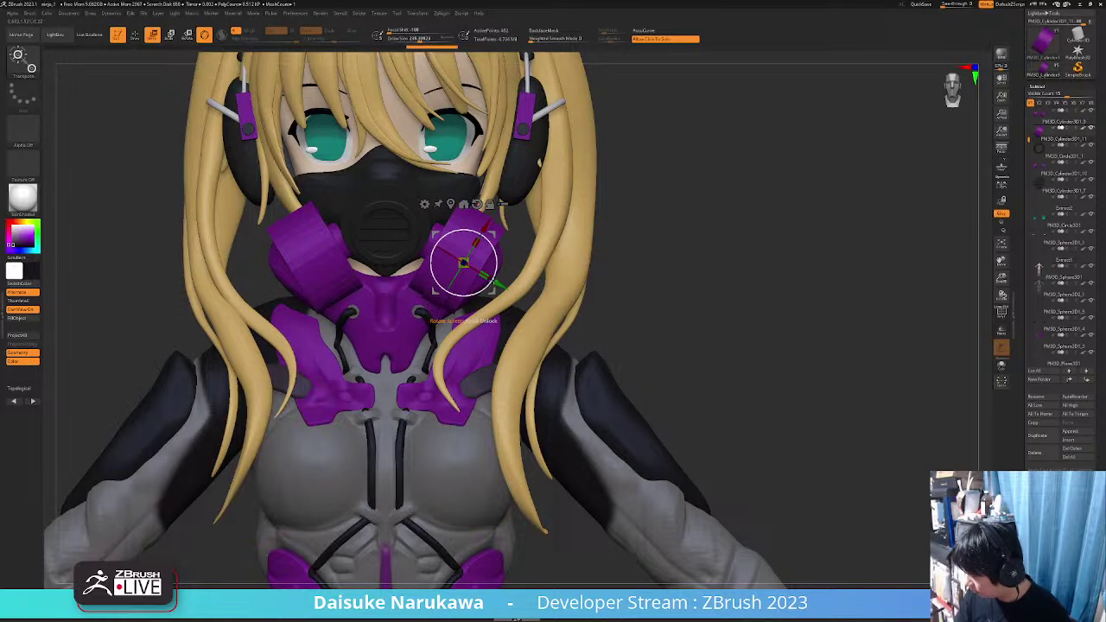
right_drag(497, 281, 432, 271)
drag(420, 260, 421, 259)
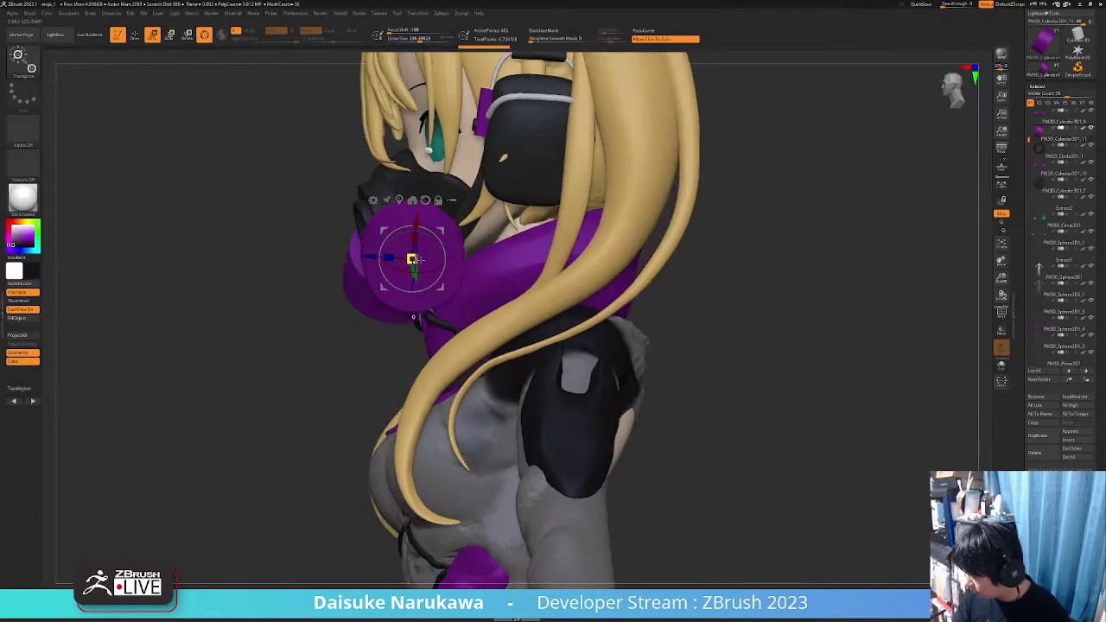
right_drag(415, 259, 425, 272)
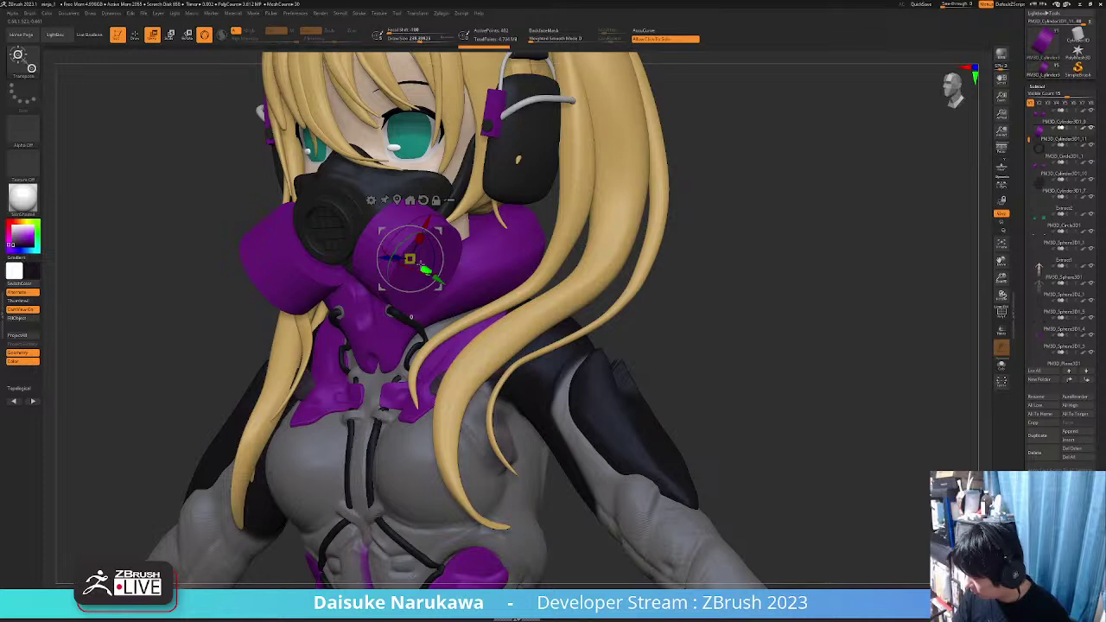
right_drag(439, 273, 465, 275)
click(432, 203)
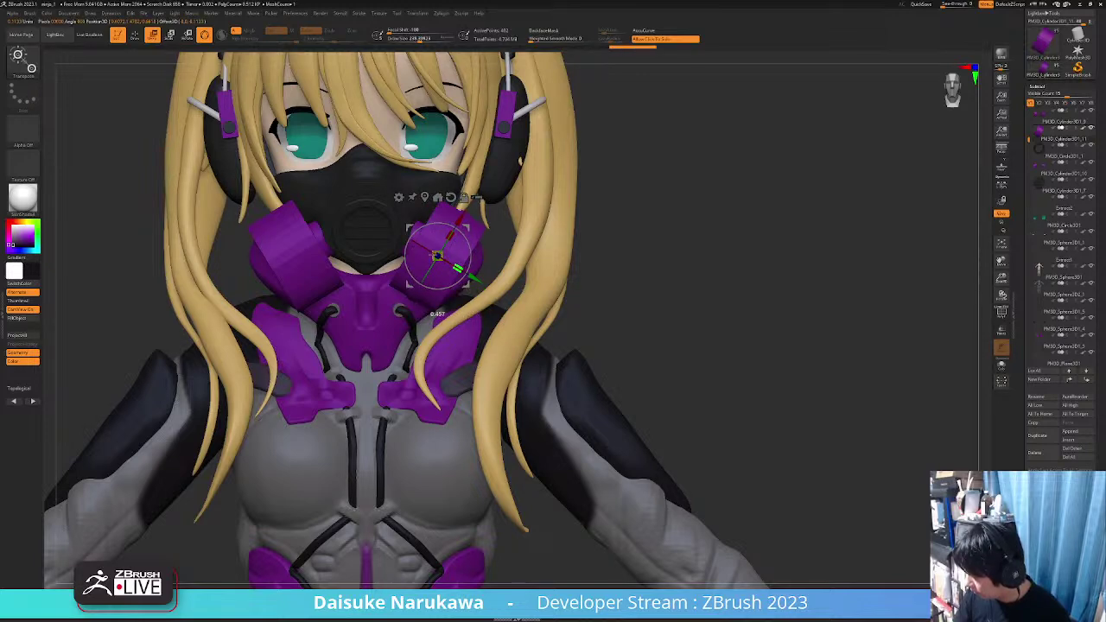
right_drag(447, 251, 503, 265)
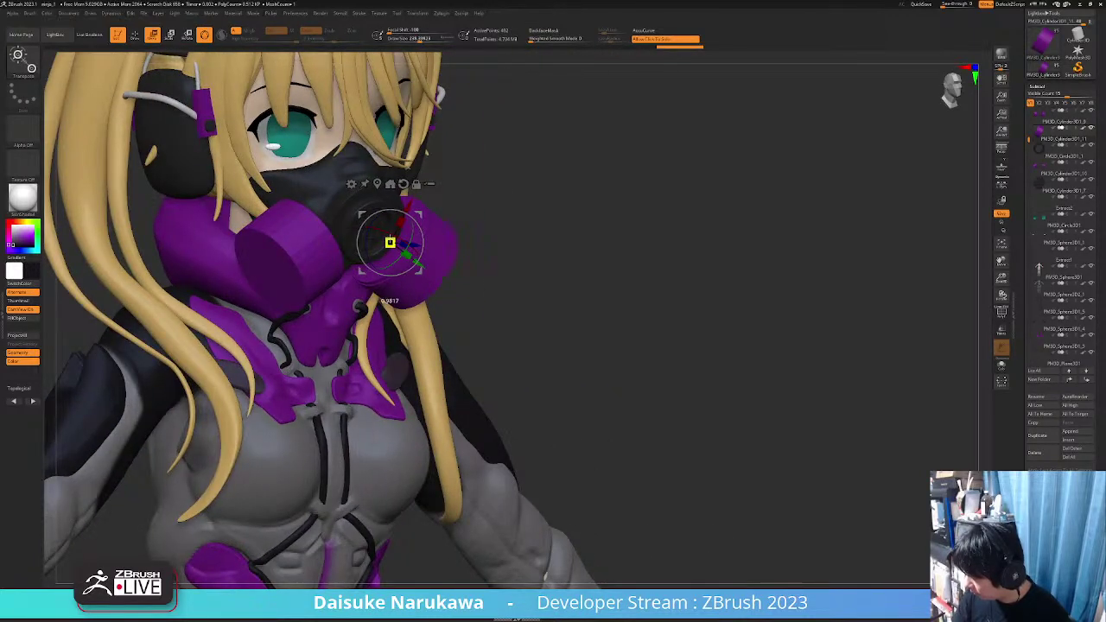
Fill the disc with black and move it outward so it caps the canister's outer end
click(35, 318)
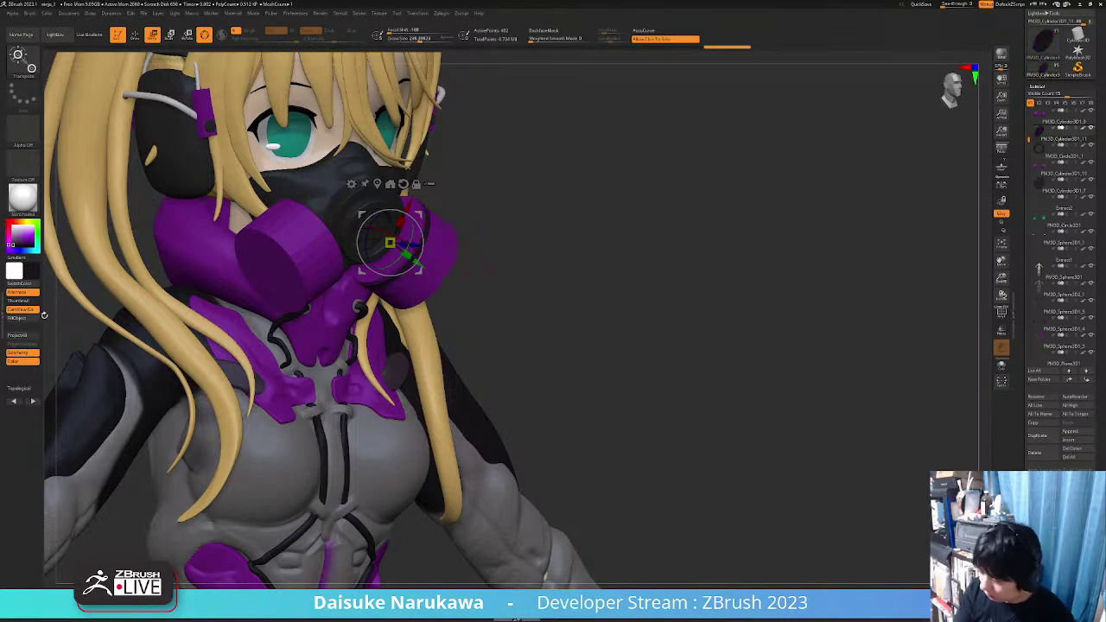
right_drag(473, 342, 424, 372)
drag(426, 294, 448, 303)
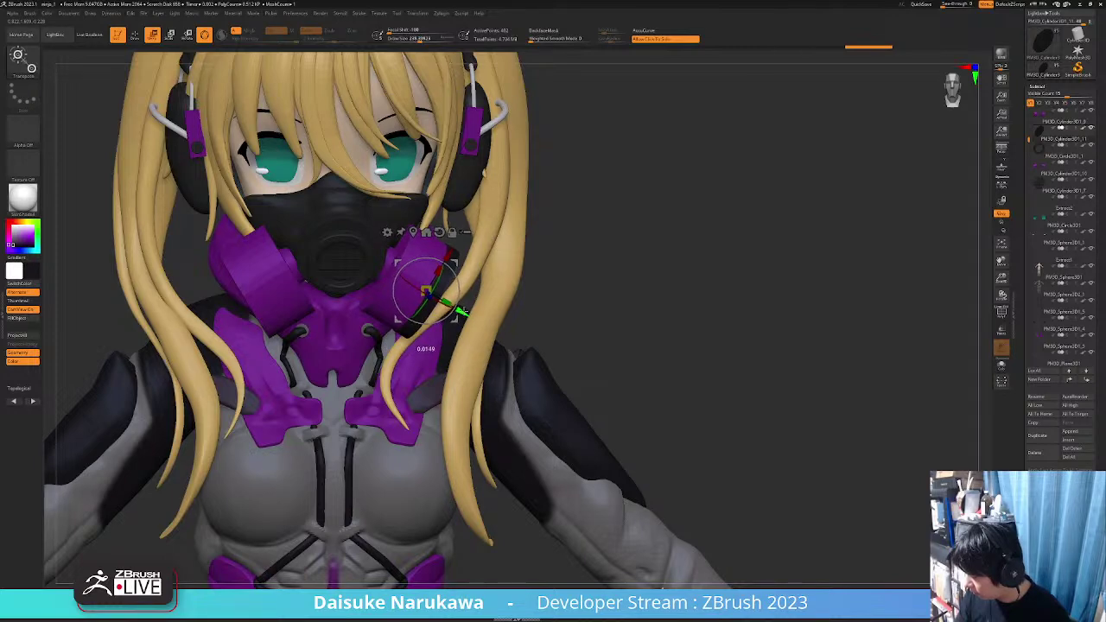
mouse_move(464, 311)
right_down()
mouse_move(380, 315)
mouse_move(462, 307)
mouse_move(491, 322)
right_up()
click(136, 36)
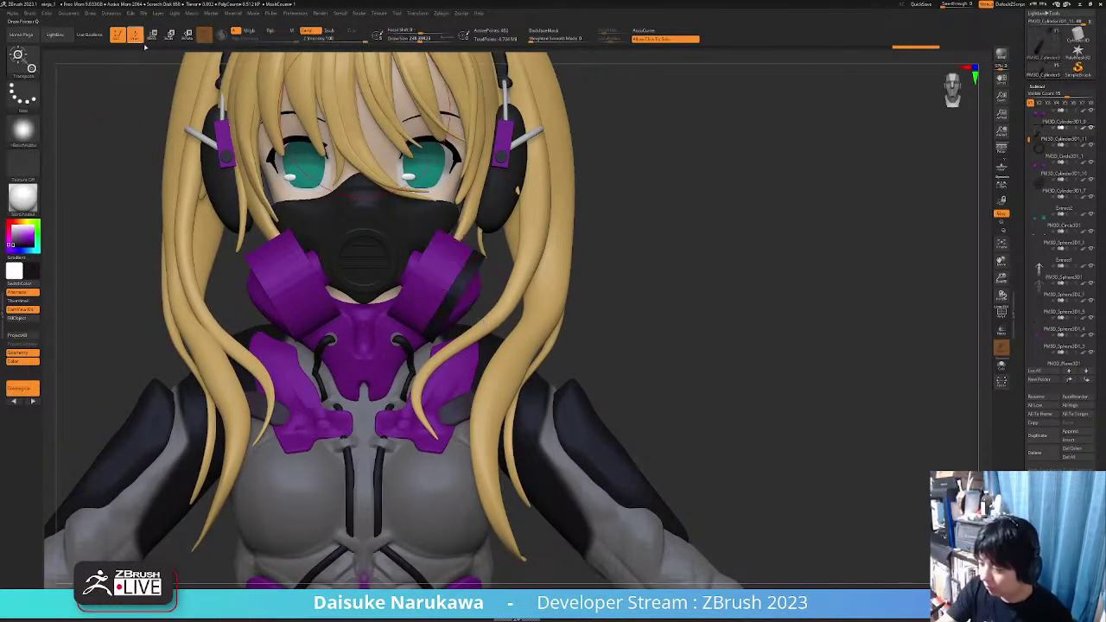
Subdivide the black end cap and mirror it onto the opposite filter canister
mouse_move(372, 432)
ctrl+right_down()
mouse_move(367, 372)
mouse_move(465, 425)
ctrl+right_up()
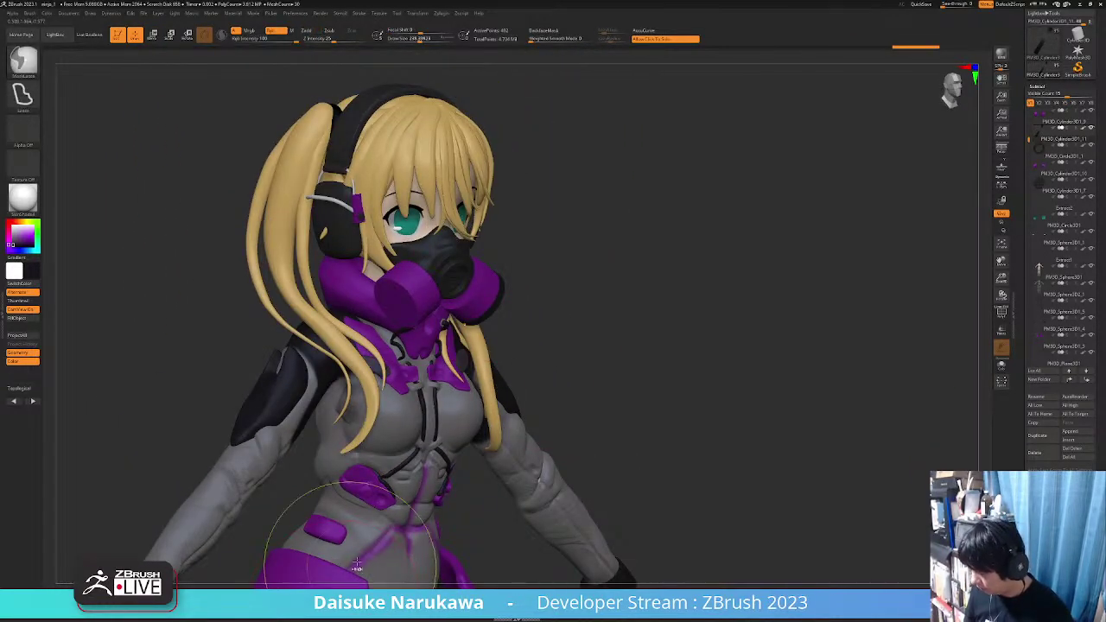
ctrl+right_drag(455, 496, 458, 553)
right_drag(579, 424, 446, 414)
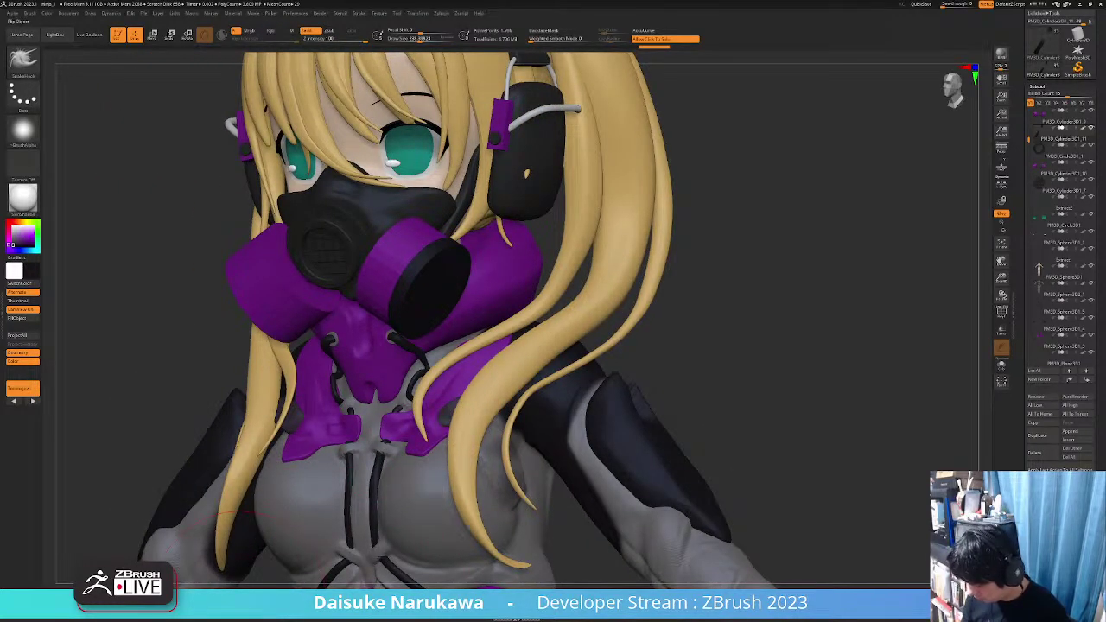
key(alt+s)
key(ctrl+d)
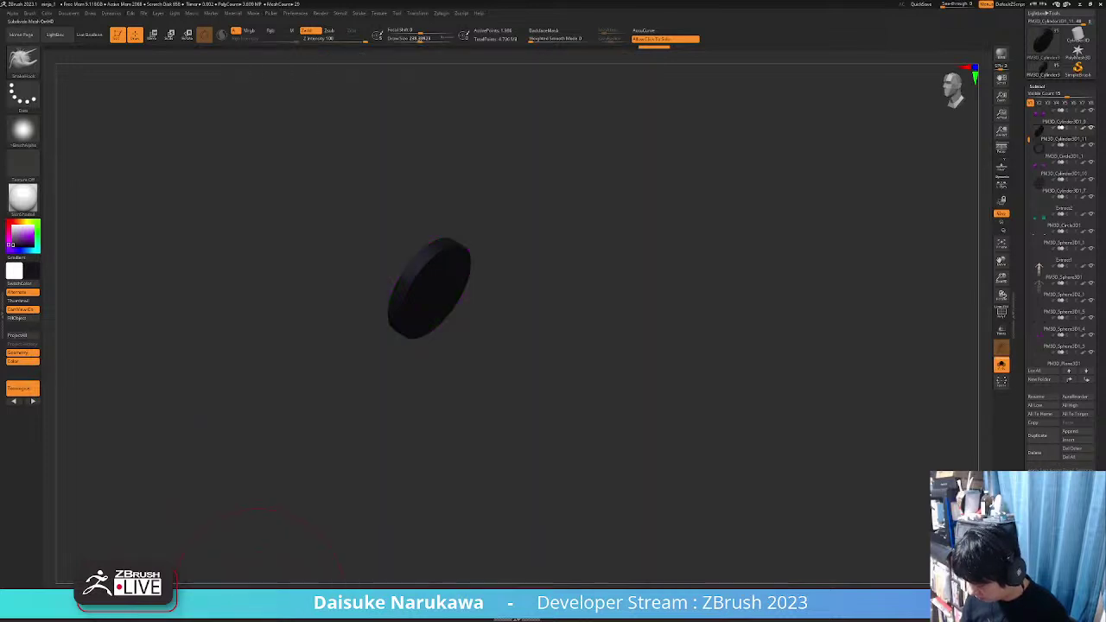
key(ctrl+shift+s)
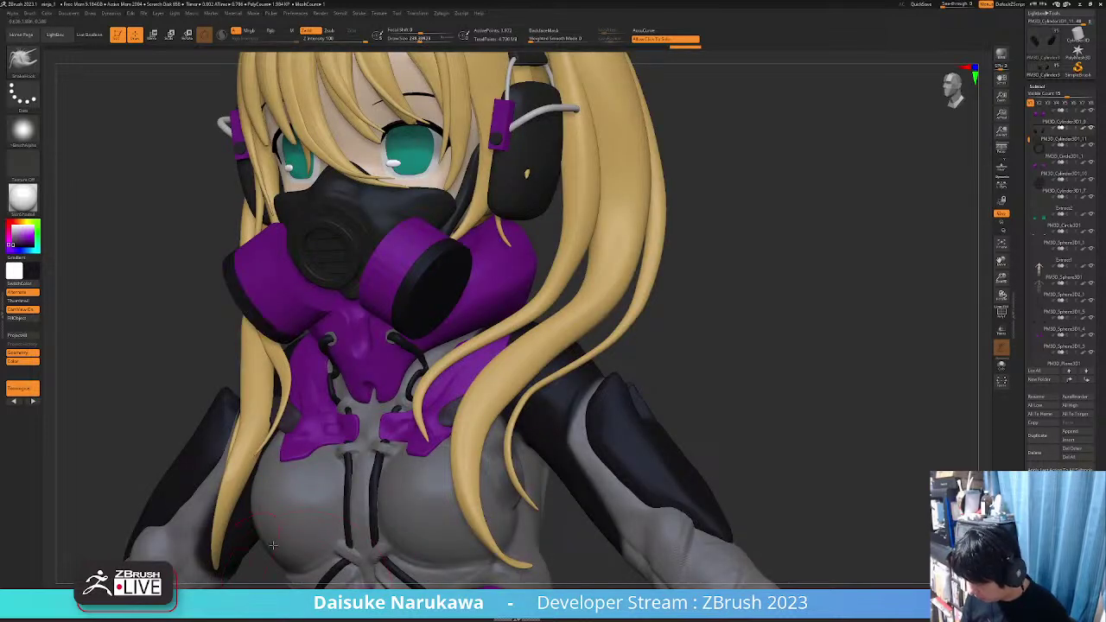
Examine the full character from the front and three-quarter views, checking the mask, twin tails, outfit and legs
right_drag(389, 454, 491, 372)
alt+right_drag(488, 459, 439, 395)
alt+right_drag(422, 458, 425, 311)
alt+click(400, 349)
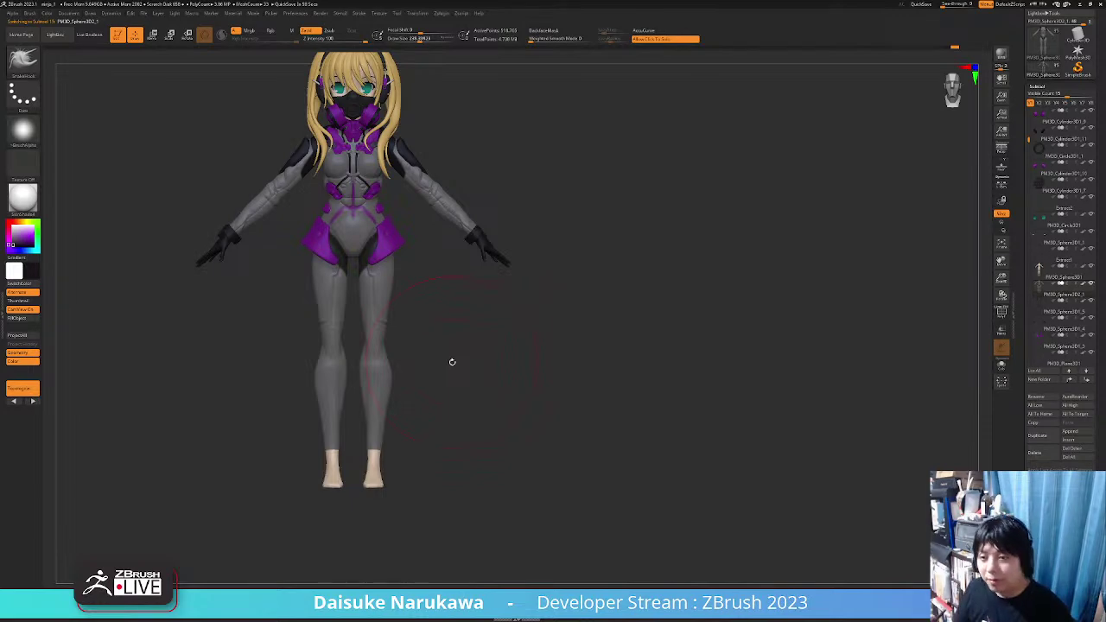
ctrl+right_drag(405, 329, 392, 372)
mouse_move(392, 372)
right_down()
mouse_move(415, 368)
mouse_move(389, 370)
mouse_move(413, 357)
mouse_move(440, 363)
mouse_move(415, 358)
mouse_move(388, 381)
mouse_move(406, 363)
mouse_move(392, 371)
mouse_move(420, 380)
mouse_move(413, 348)
right_up()
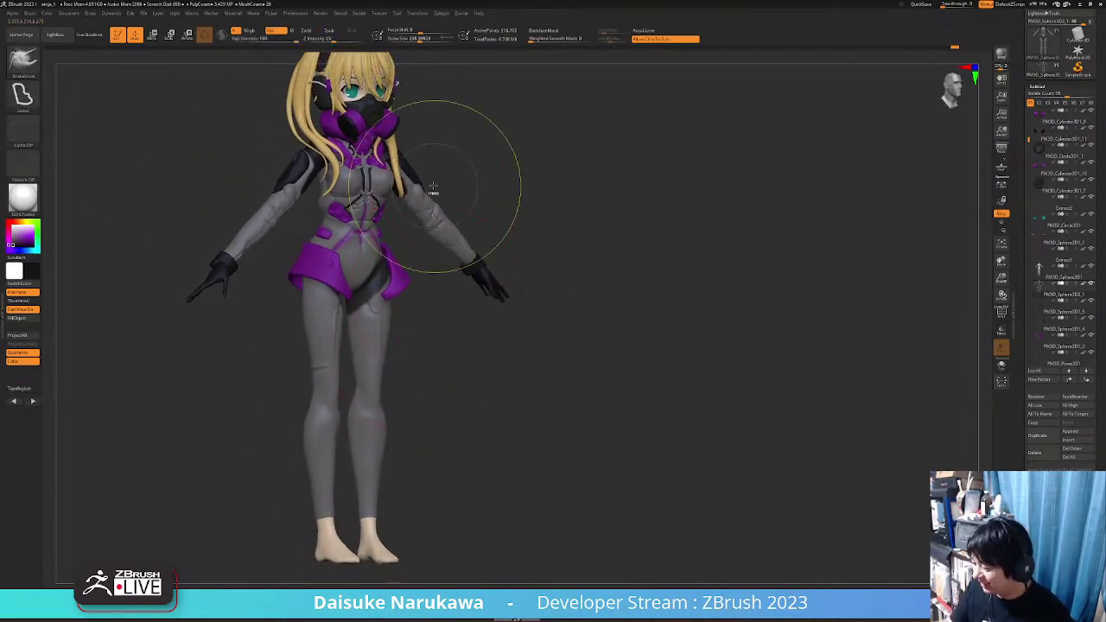
ctrl+right_drag(434, 187, 437, 207)
right_drag(437, 207, 466, 237)
mouse_move(467, 238)
right_down()
mouse_move(447, 235)
mouse_move(479, 242)
right_up()
ctrl+right_drag(479, 285, 480, 248)
mouse_move(537, 322)
ctrl+right_down()
mouse_move(545, 309)
mouse_move(507, 313)
ctrl+right_up()
mouse_move(504, 367)
ctrl+right_down()
mouse_move(501, 350)
mouse_move(496, 386)
mouse_move(524, 383)
mouse_move(499, 383)
mouse_move(462, 424)
ctrl+right_up()
ctrl+right_drag(347, 183, 353, 221)
mouse_move(353, 221)
alt+right_down()
mouse_move(380, 303)
mouse_move(374, 265)
mouse_move(365, 272)
mouse_move(404, 252)
mouse_move(426, 277)
mouse_move(378, 270)
mouse_move(415, 256)
mouse_move(452, 204)
mouse_move(506, 288)
alt+right_up()
alt+click(348, 269)
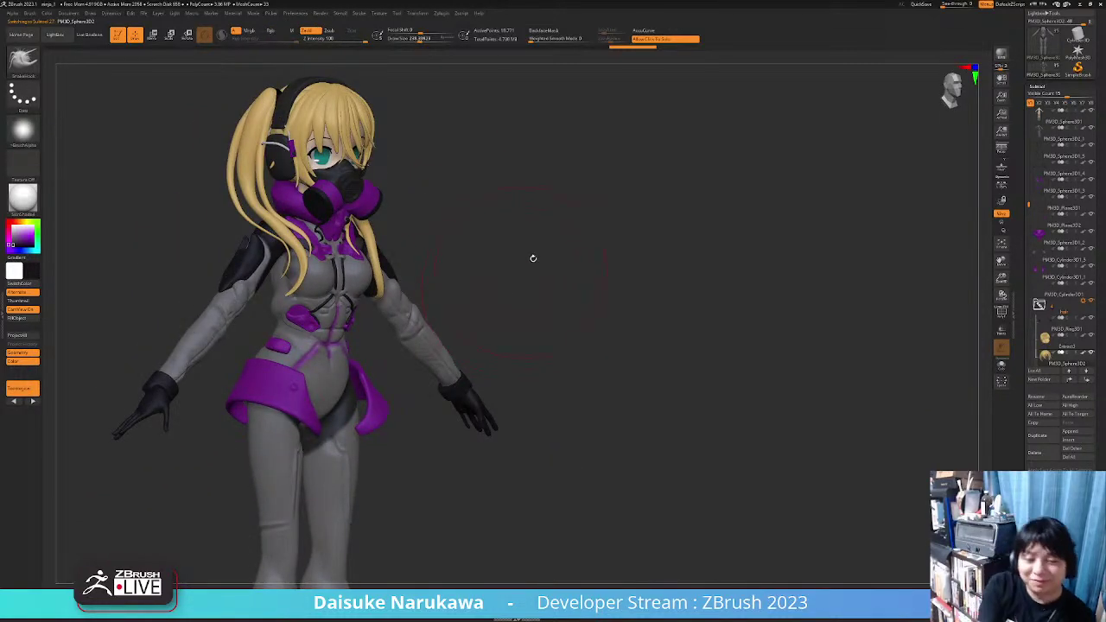